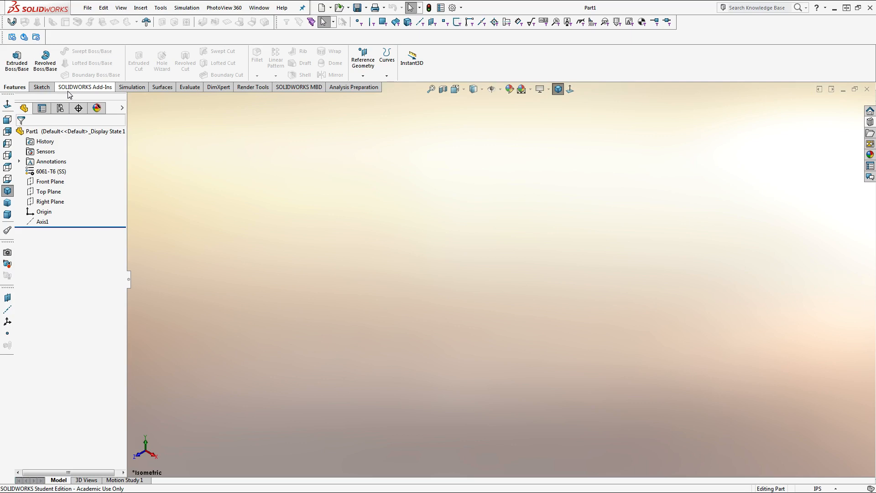
Start a sketch on the Top Plane and draw a center rectangle about 5.18 in tall centred on the origin
click(41, 87)
click(12, 56)
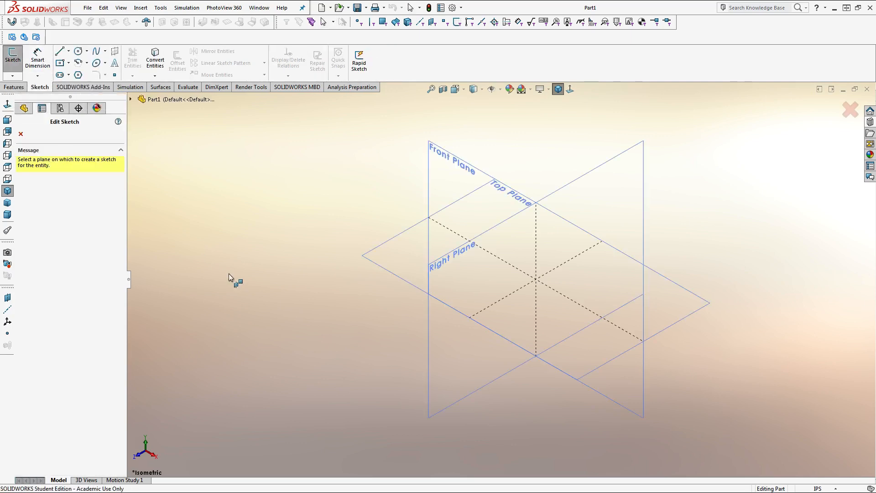
click(376, 260)
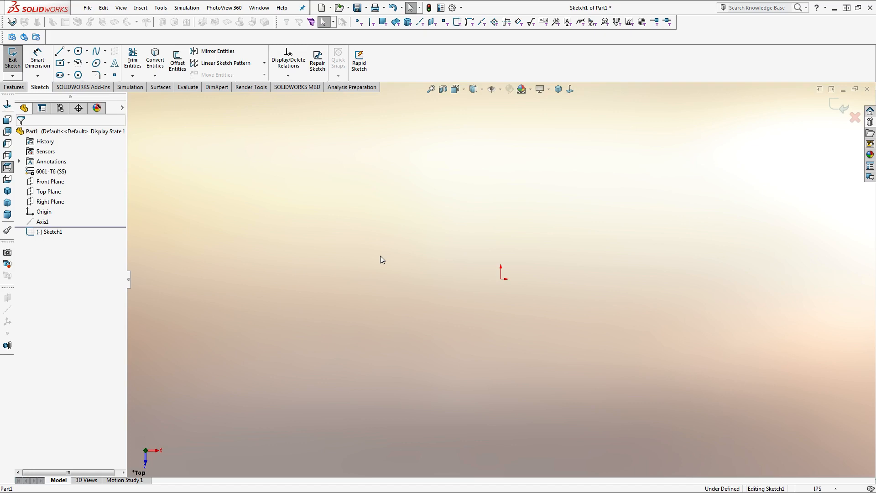
click(61, 65)
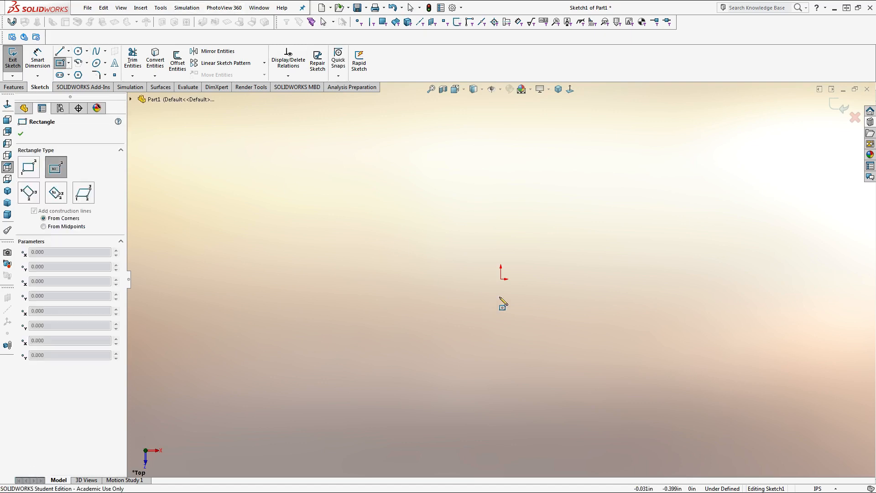
click(501, 279)
click(594, 391)
key(Escape)
Convert the rectangle's four sides to construction geometry
click(593, 340)
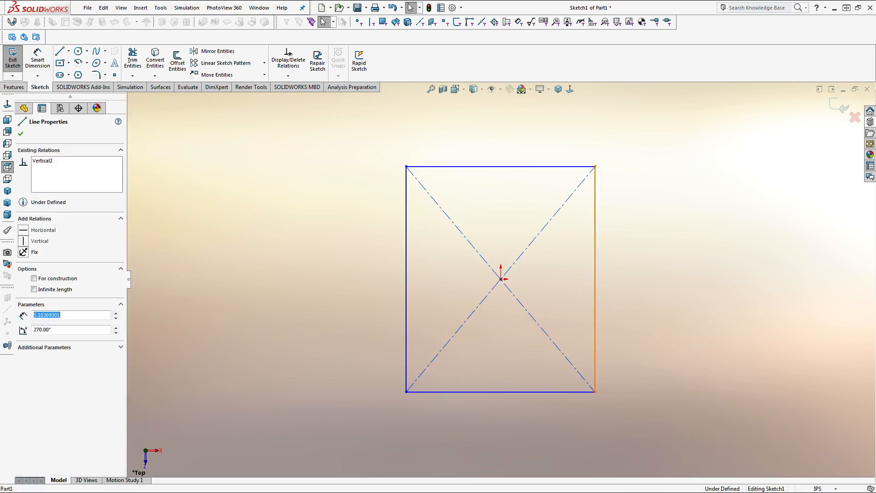
ctrl+click(564, 167)
ctrl+click(406, 222)
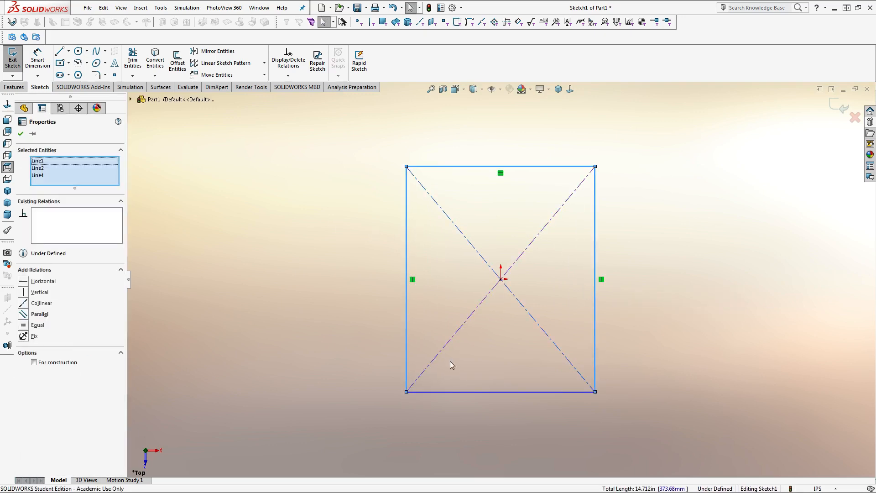
ctrl+click(448, 390)
click(485, 363)
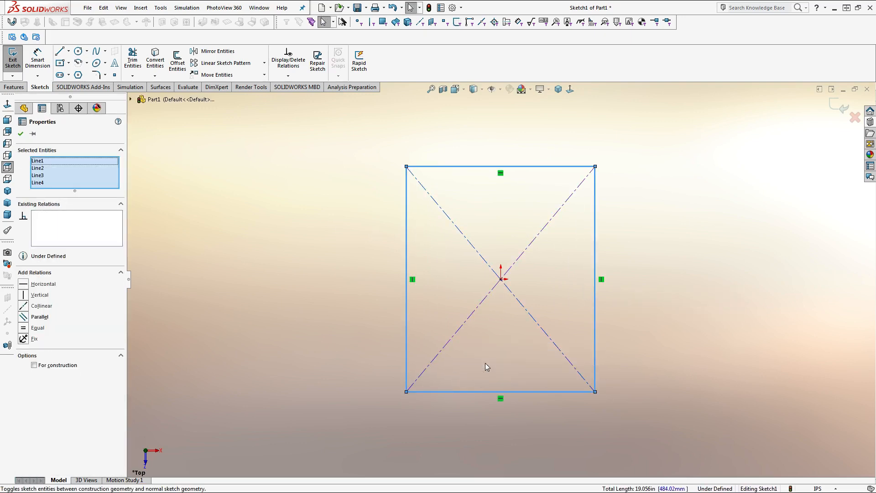
Apply an equal relation to two adjacent sides of the construction rectangle to make it a square
click(406, 329)
ctrl+click(456, 392)
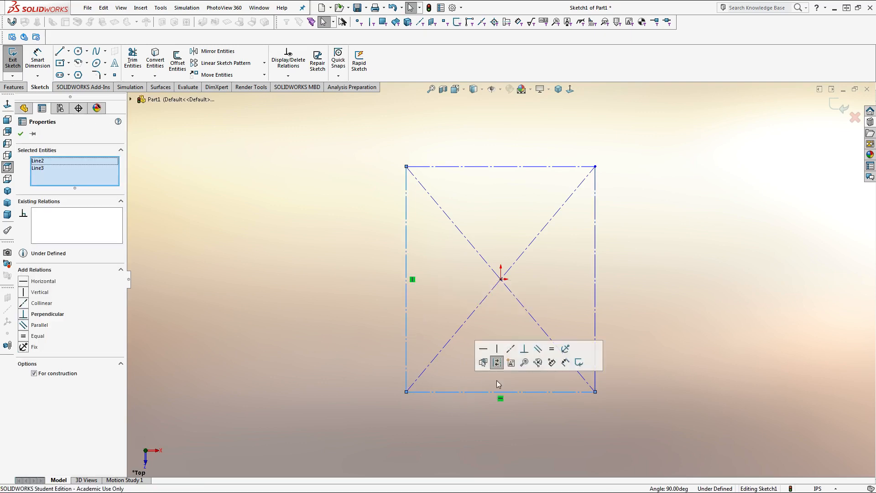
click(552, 348)
Dimension the vertical side of the construction square to 30 in
key(d)
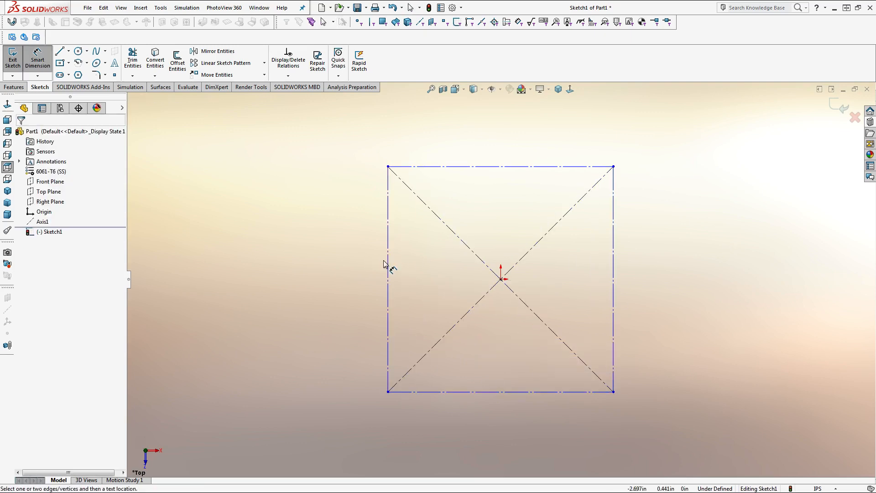
click(388, 269)
click(222, 274)
text(30)
key(Return)
key(Escape)
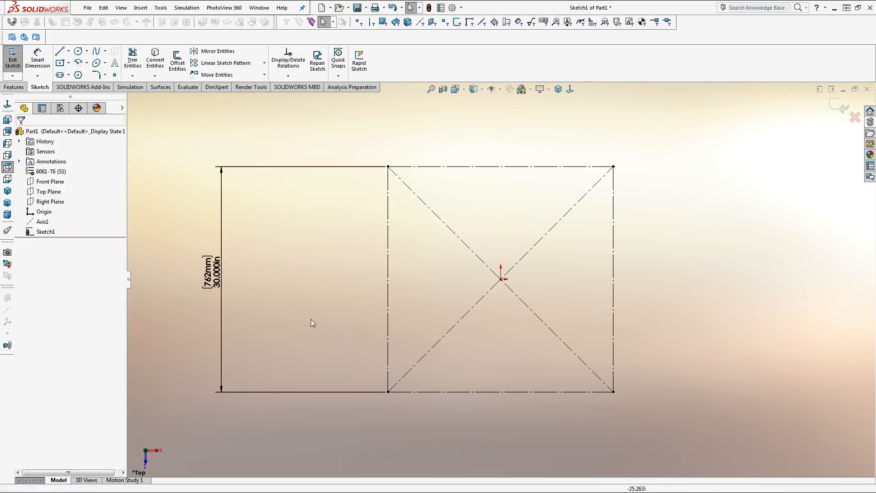
Draw a wide center rectangle about 2 in tall above the origin, just inside the square's upper edge
scroll(539, 294, down, 2)
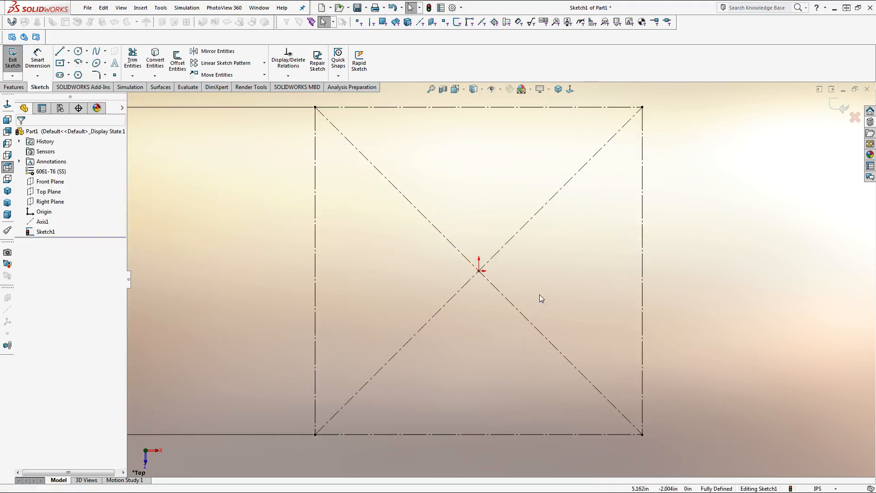
click(60, 63)
click(468, 134)
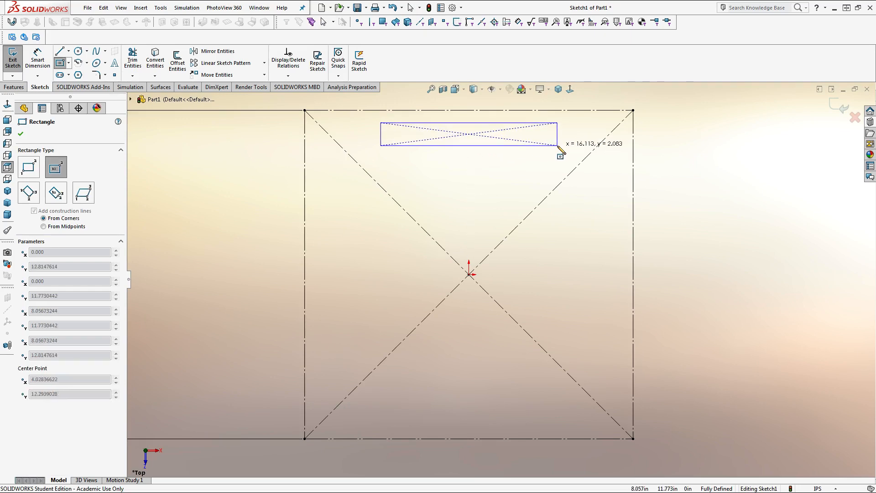
click(563, 145)
key(Escape)
Dimension the short side of the wide rectangle to 1 in
key(d)
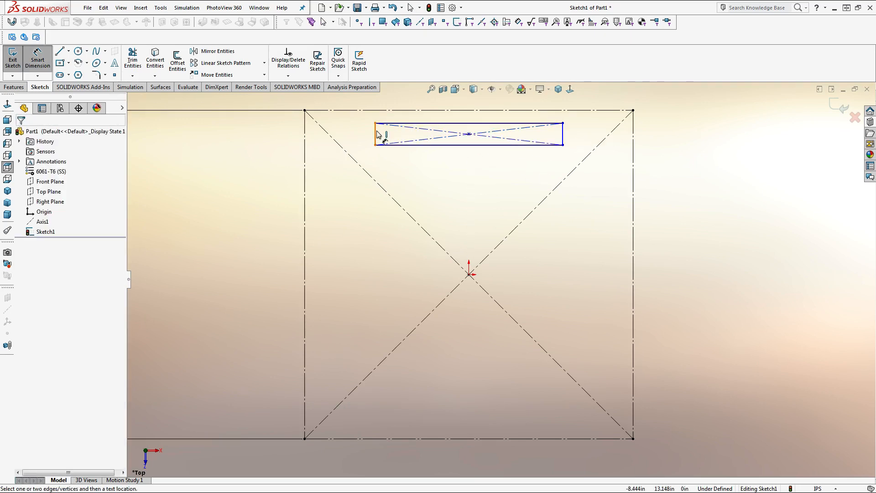
click(376, 134)
click(191, 162)
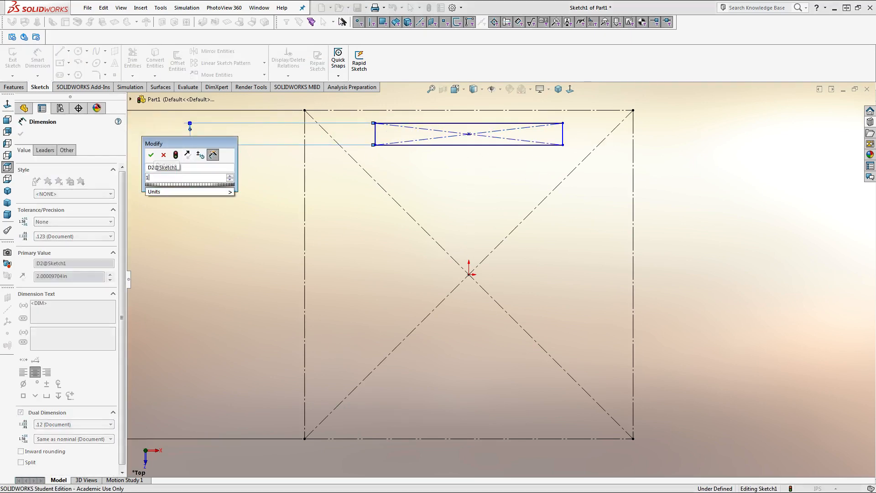
text(1)
key(Return)
key(Escape)
Align the thin rectangle's centre point with the origin using a vertical relation
click(469, 128)
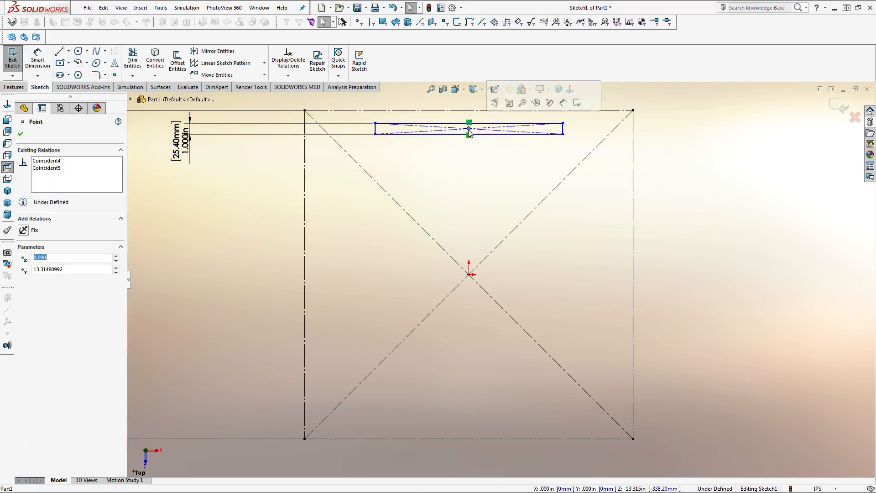
ctrl+click(469, 275)
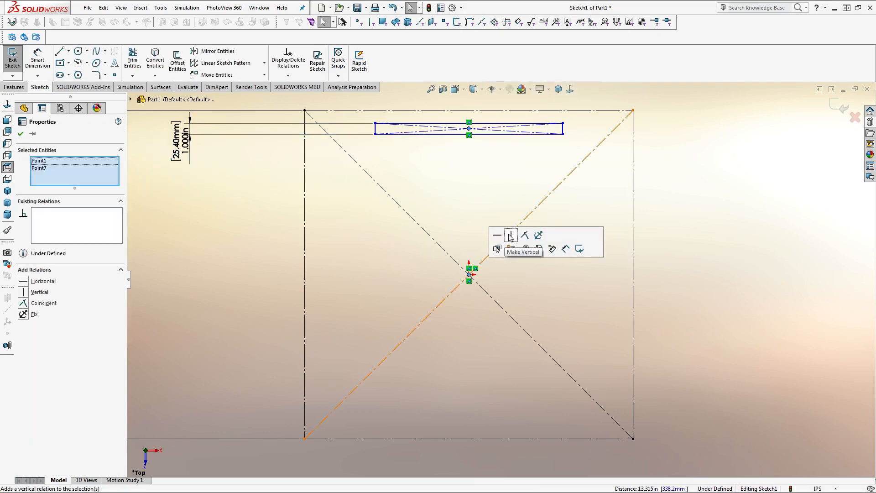
click(510, 235)
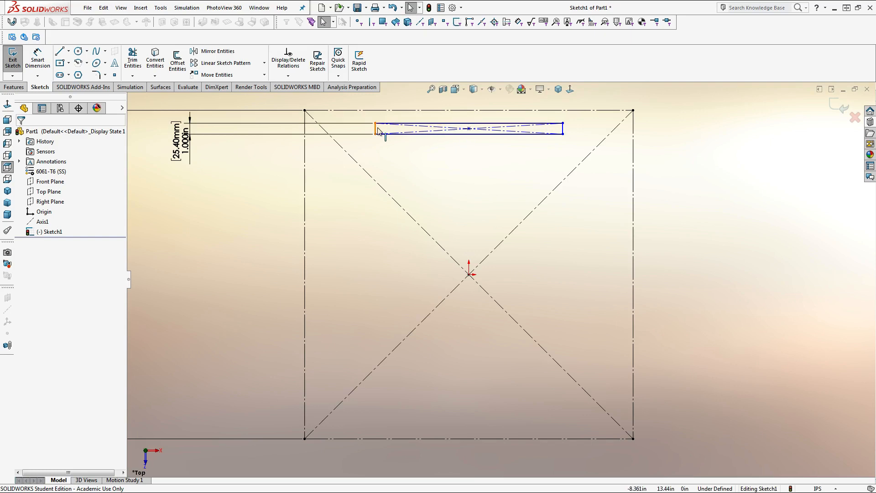
Snap the thin rectangle onto the square's upper edge and stretch its corner to the square's upper-left corner, spanning the full width
drag(379, 128, 344, 112)
click(392, 167)
scroll(418, 190, up, 1)
scroll(420, 192, down, 1)
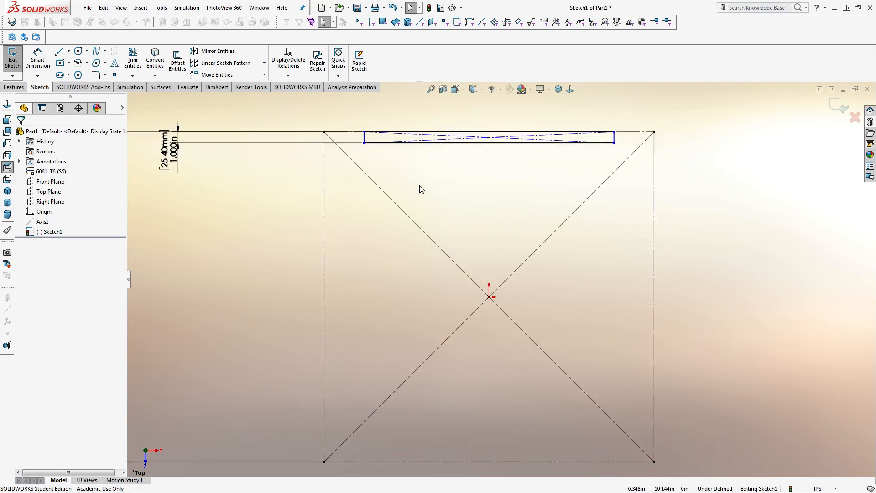
drag(365, 134, 324, 132)
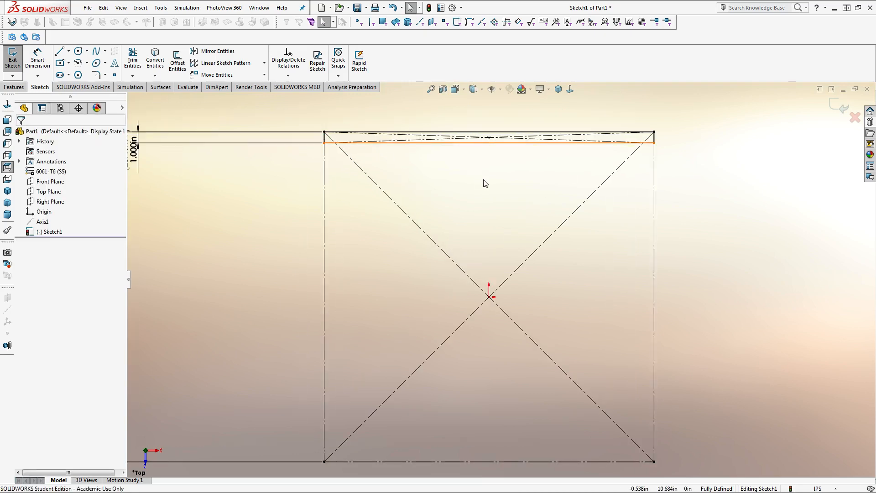
Draw horizontal and vertical construction centerlines through the origin, joining the midpoints of the square's opposite sides
scroll(511, 274, up, 3)
scroll(525, 324, down, 2)
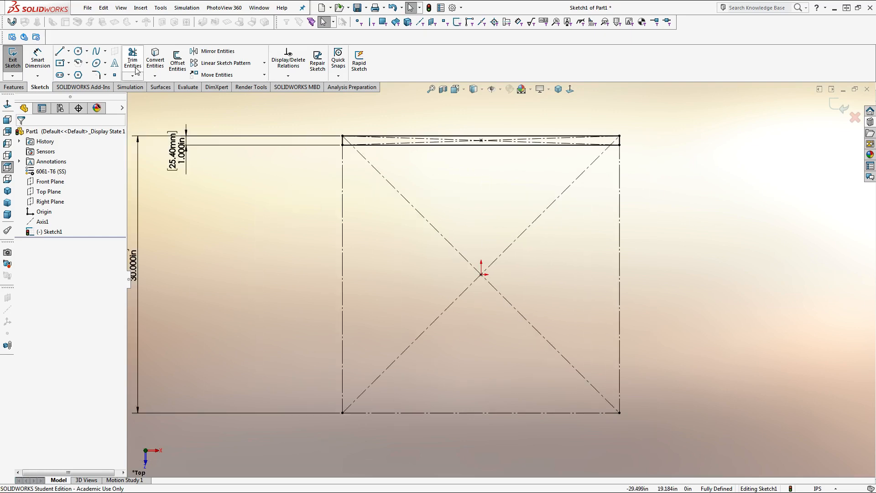
click(60, 63)
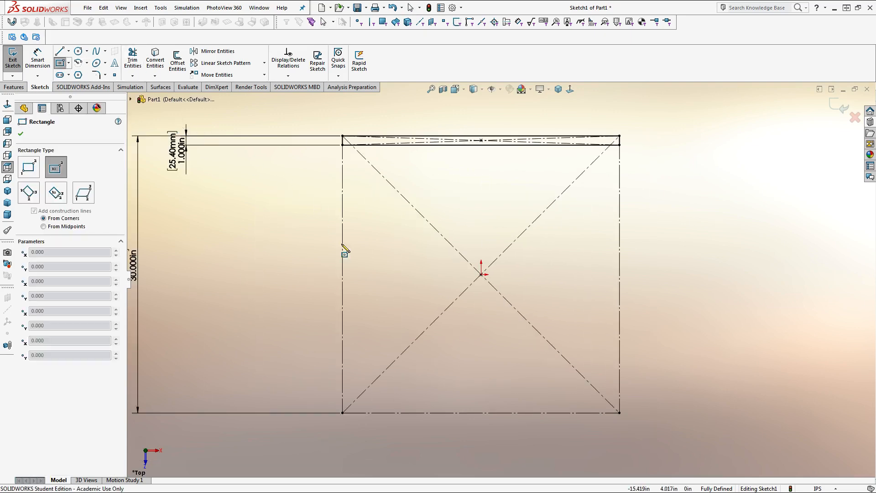
key(Escape)
key(l)
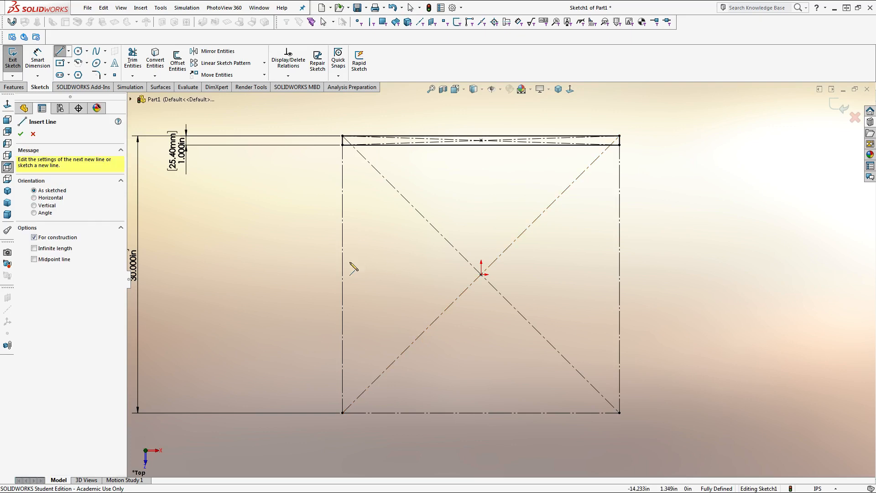
click(342, 274)
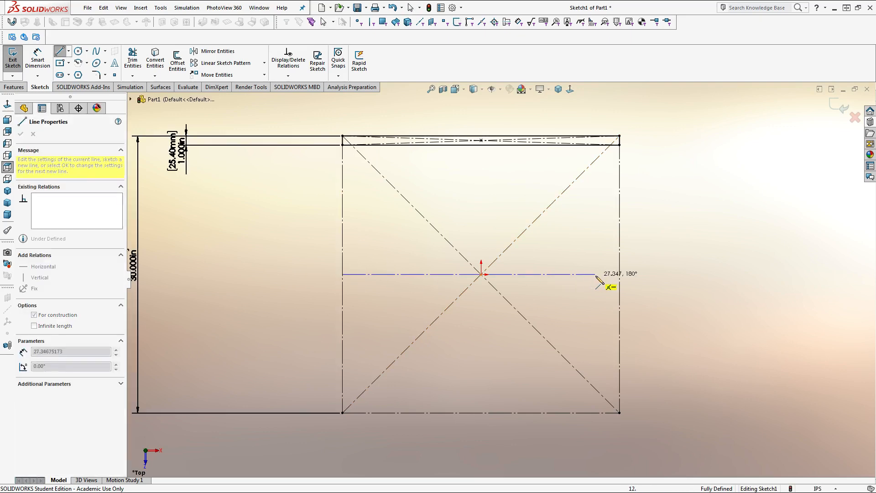
double_click(619, 274)
click(481, 136)
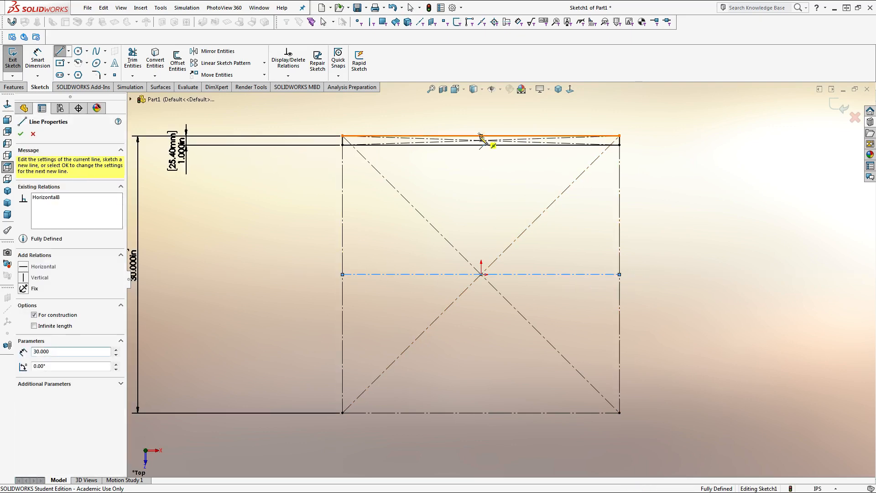
double_click(481, 413)
key(Escape)
Mirror the thin upper rectangle about the horizontal centerline to create a matching one along the lower edge
click(214, 51)
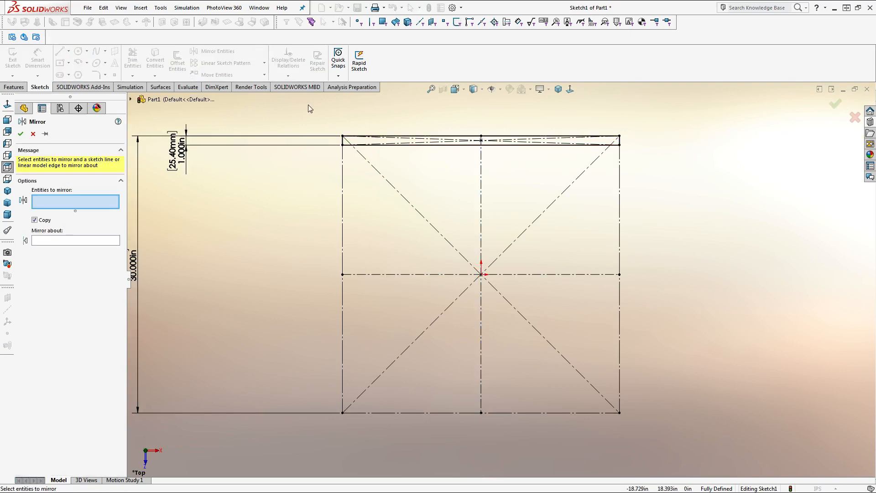
drag(309, 106, 617, 162)
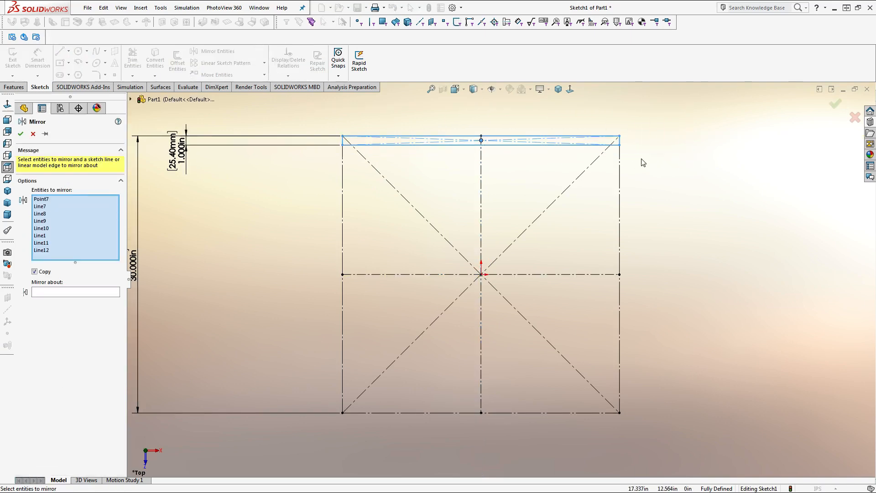
click(105, 293)
click(385, 274)
key(Return)
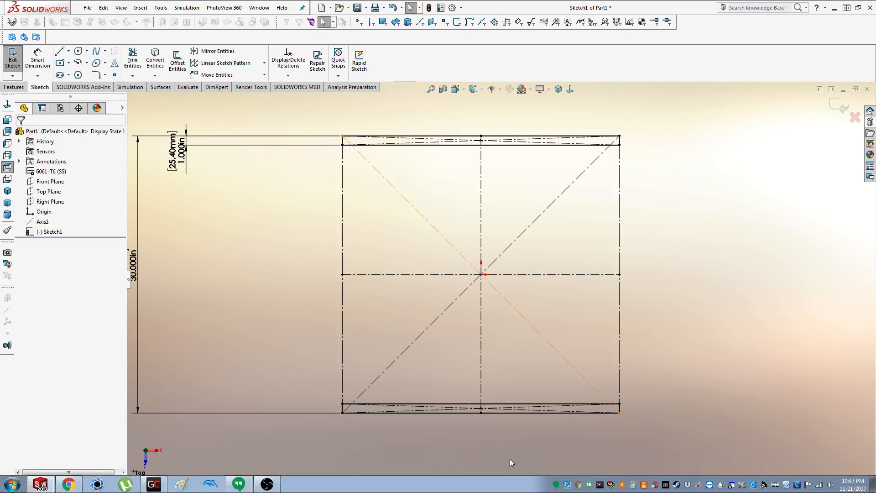
Draw an upright center rectangle about 2.27 in wide on the horizontal centerline, left of the origin, spanning between the two horizontal bars
click(59, 75)
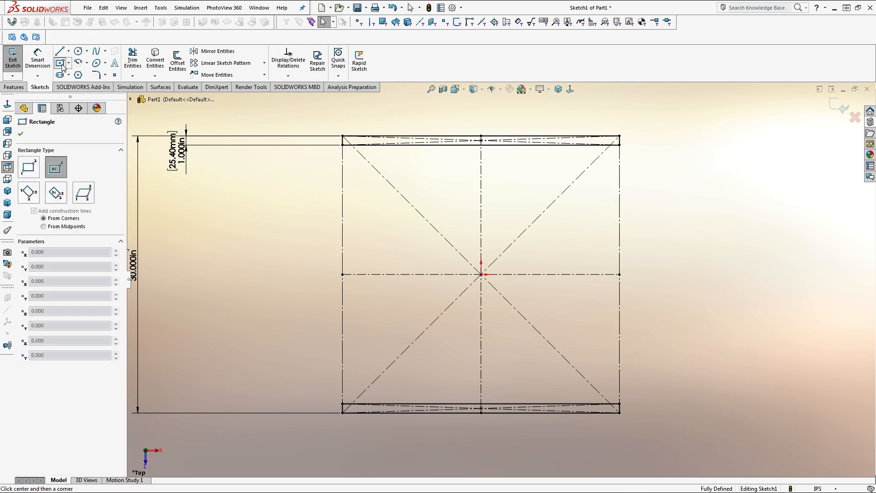
click(404, 275)
click(414, 403)
key(Escape)
Make the upright rectangle's upper edge equal in length to the short end of the upper horizontal bar
right_drag(414, 389, 405, 193)
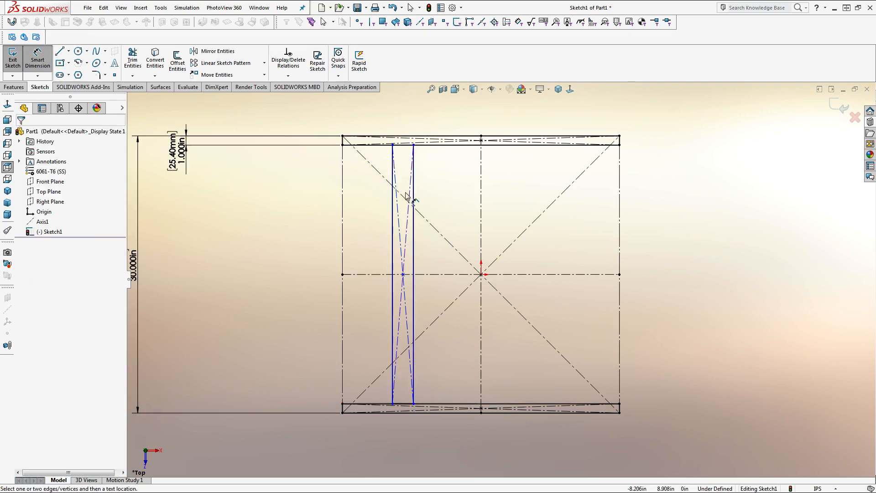
key(Escape)
right_click(404, 145)
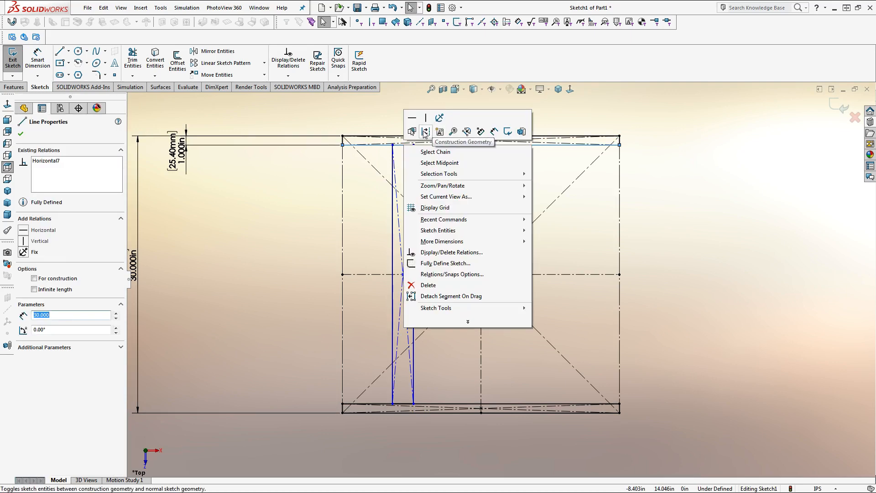
click(413, 131)
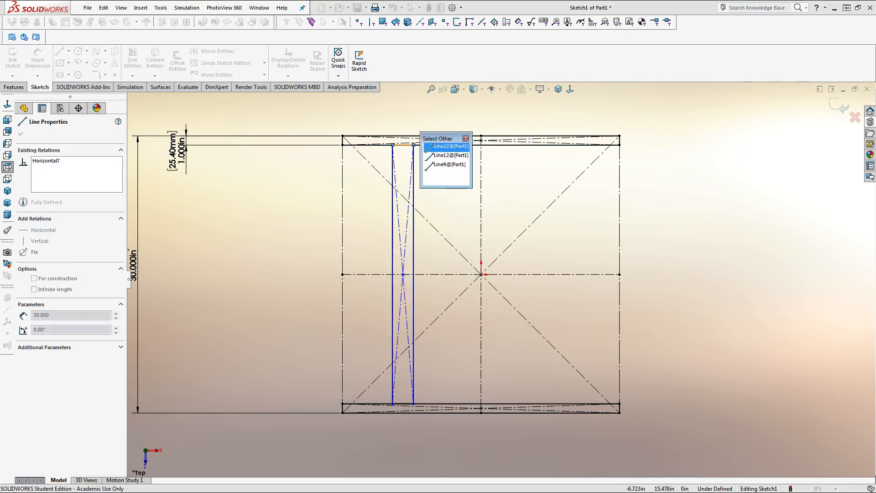
click(438, 146)
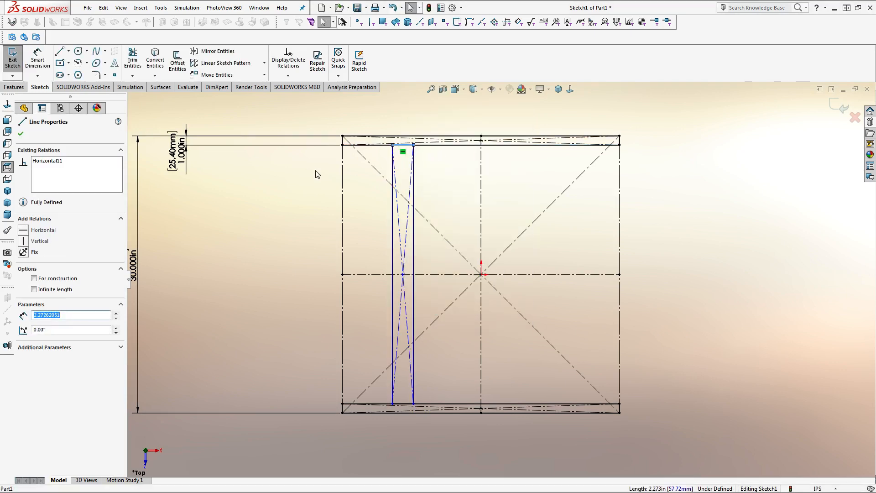
scroll(365, 171, down, 3)
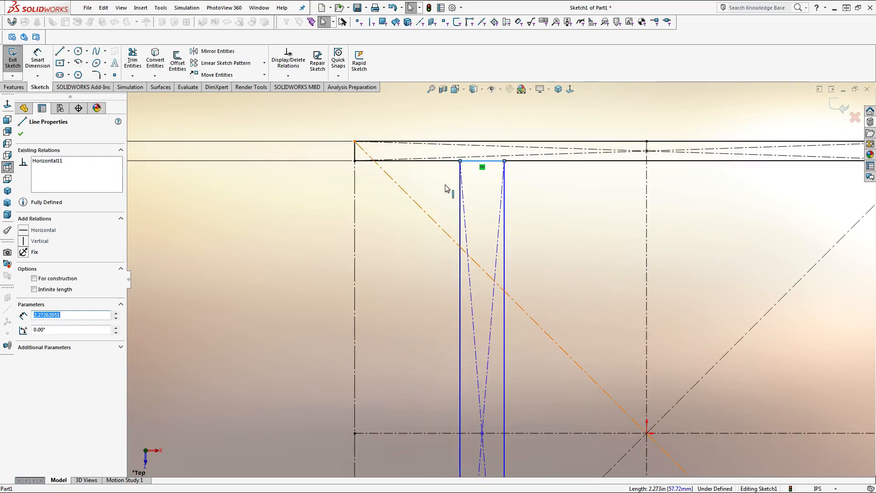
ctrl+click(354, 154)
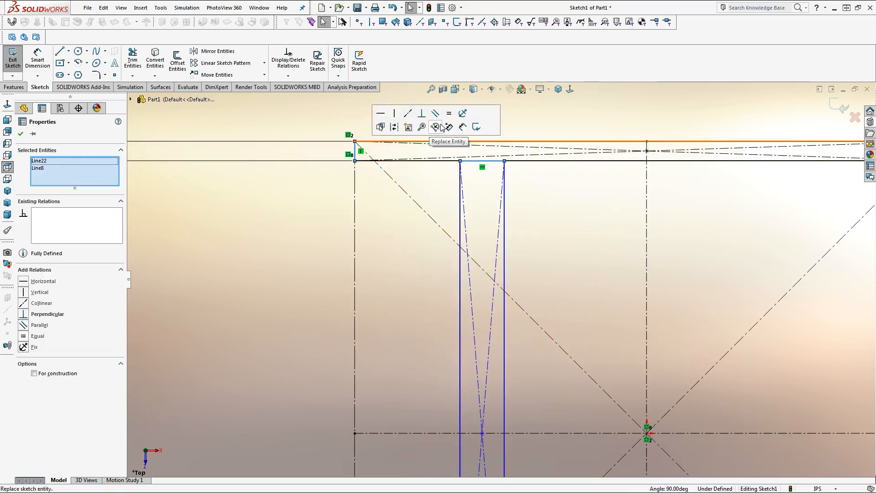
click(450, 114)
scroll(570, 267, up, 3)
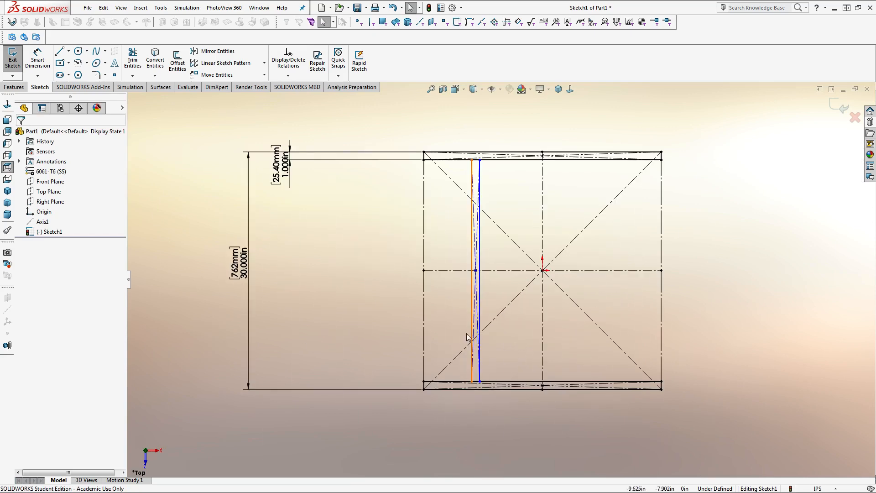
scroll(478, 292, down, 2)
scroll(484, 260, up, 1)
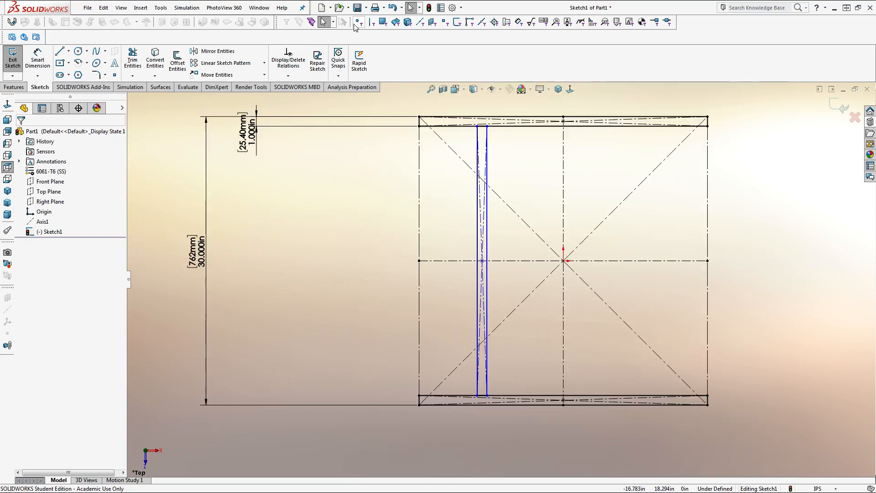
Mirror the upright rectangle about the vertical centerline to create a matching bar on the opposite side of the origin
click(214, 51)
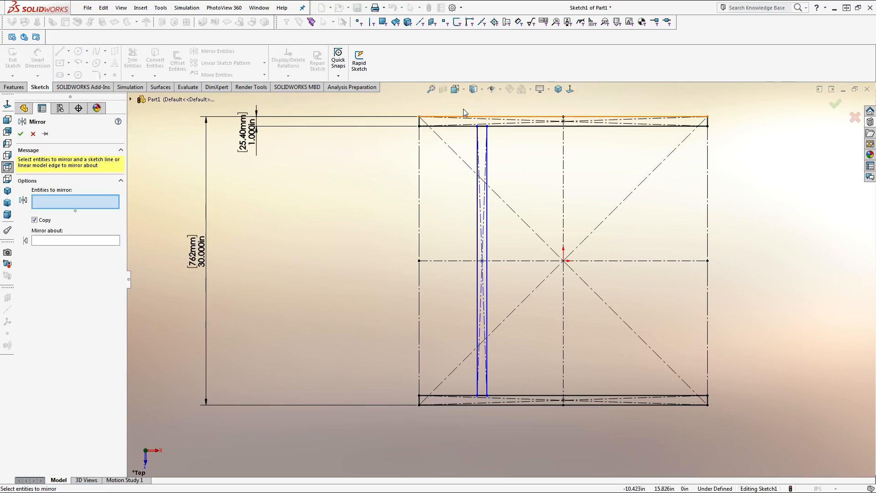
drag(463, 109, 547, 391)
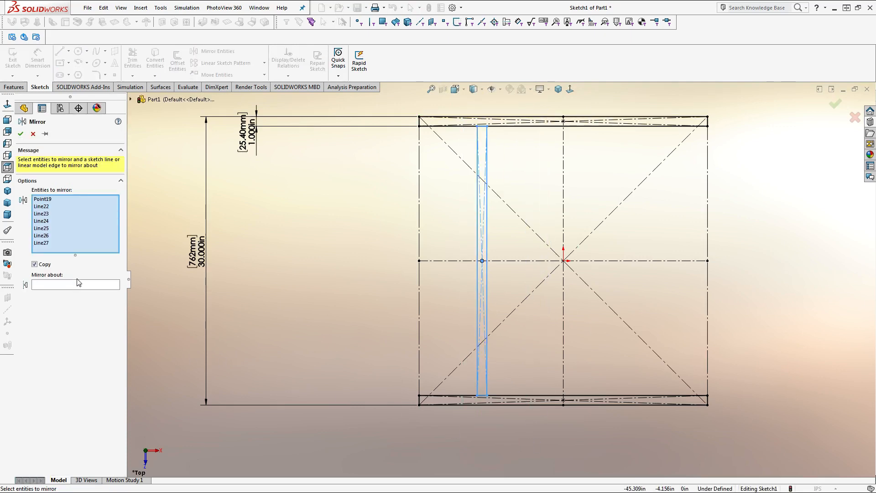
click(93, 287)
click(564, 222)
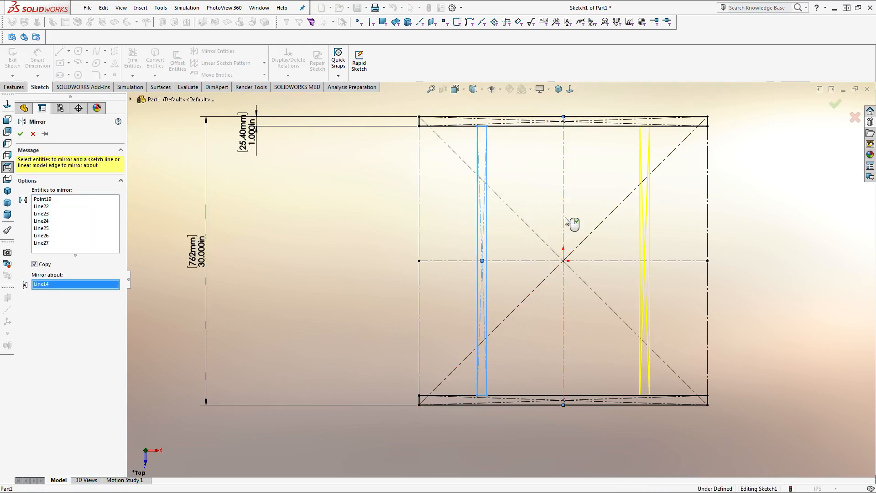
key(Return)
Move the left upright rectangle by its center point along the horizontal centerline to about 3.16 in from the square's left side
scroll(487, 215, down, 3)
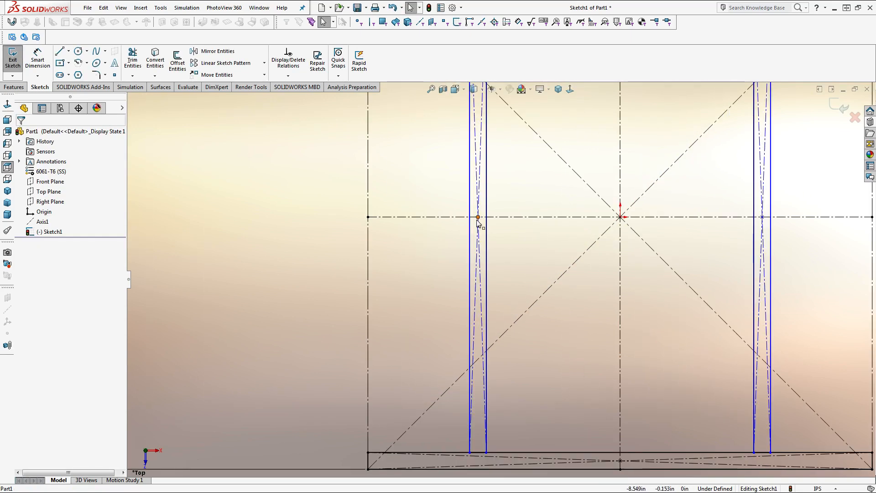
mouse_move(477, 217)
mouse_down()
mouse_move(403, 227)
mouse_move(453, 239)
mouse_move(429, 217)
mouse_up()
click(407, 278)
scroll(407, 278, up, 6)
scroll(547, 260, down, 5)
scroll(540, 267, up, 4)
scroll(494, 279, down, 1)
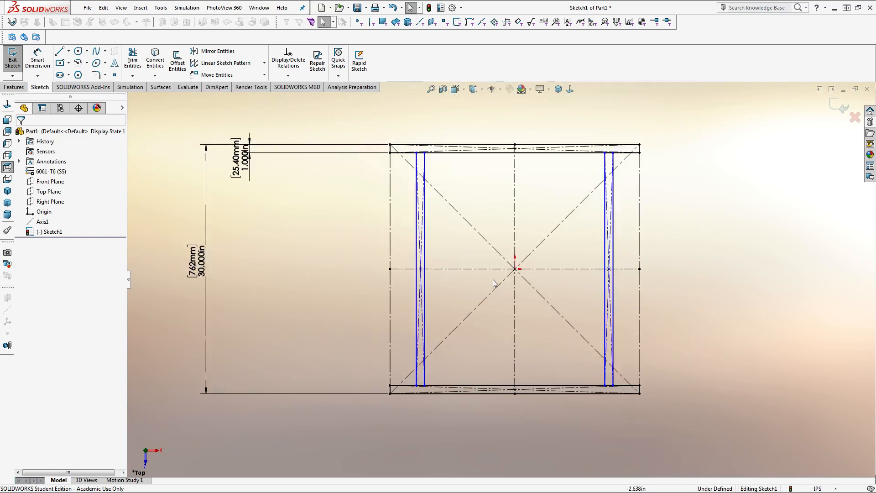
scroll(448, 272, down, 3)
scroll(438, 275, up, 1)
scroll(435, 274, down, 2)
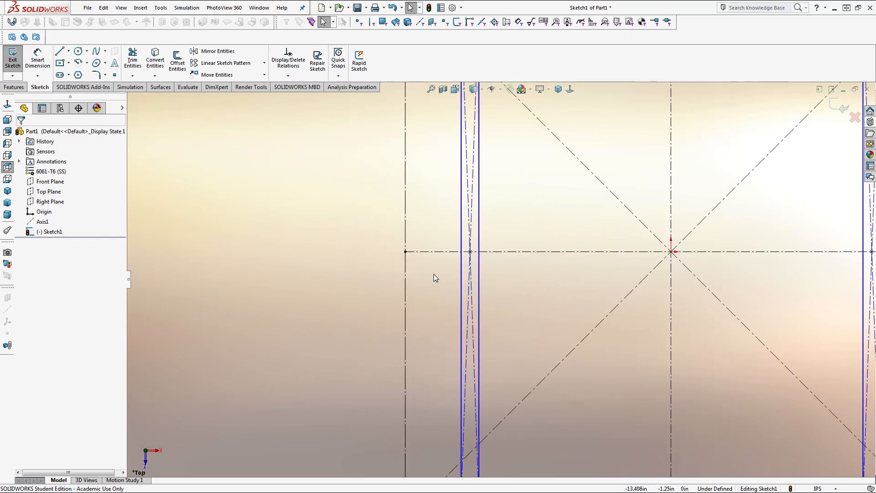
Dimension the left upright bar's outer edge 2 in from the square's left side and place the dimension above the frame
scroll(434, 277, up, 3)
scroll(459, 185, down, 5)
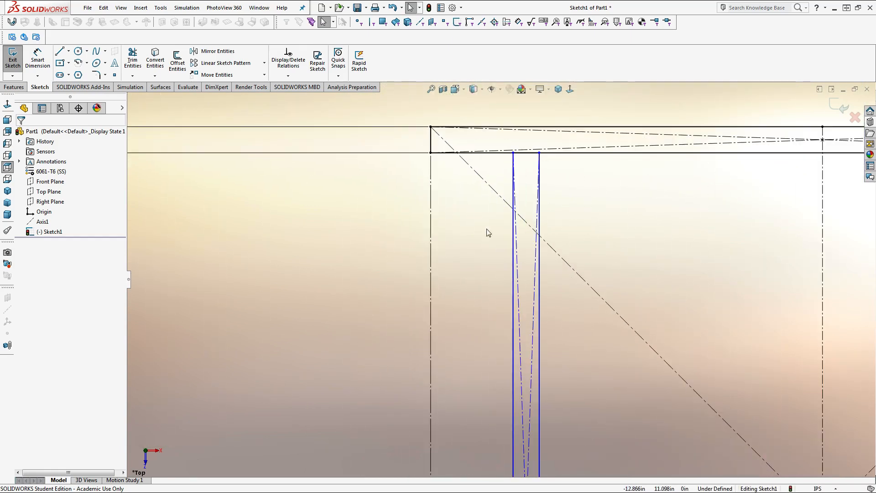
key(d)
click(513, 284)
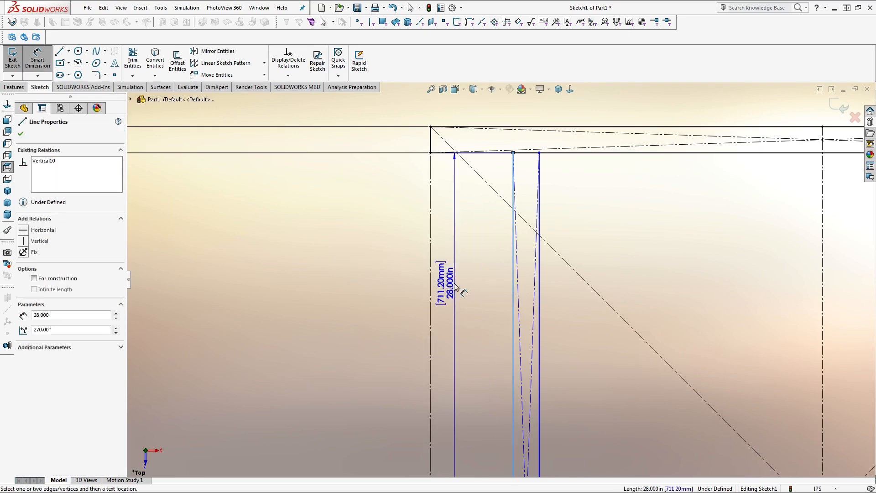
click(429, 298)
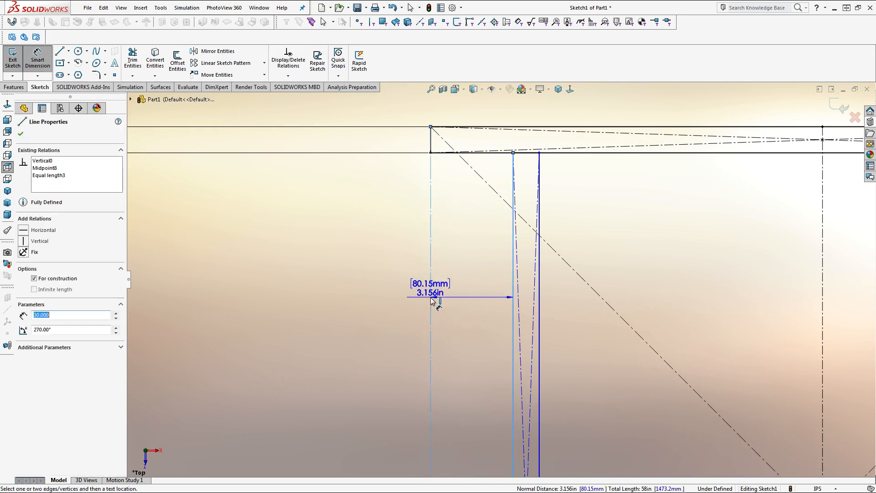
click(480, 297)
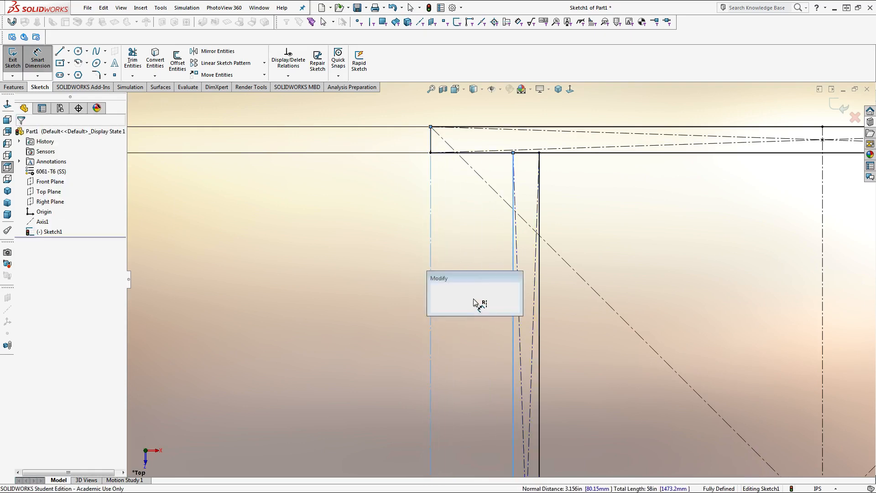
text(2)
key(Return)
key(Escape)
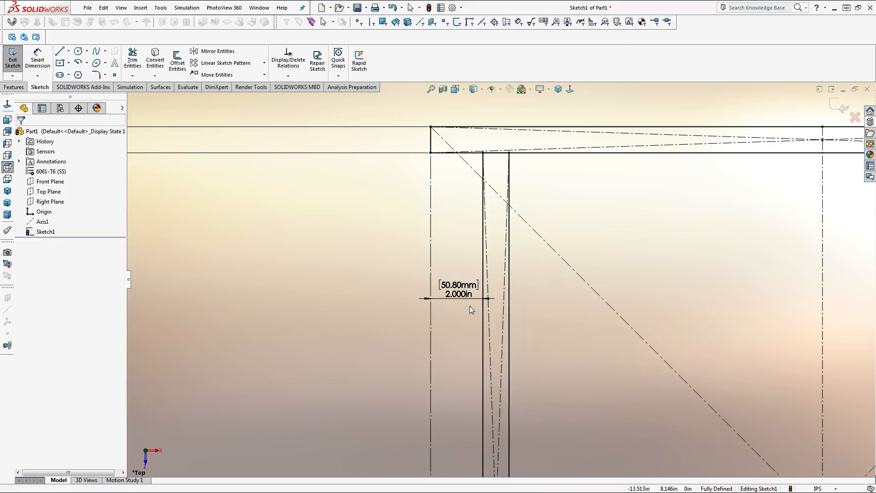
drag(469, 303, 275, 105)
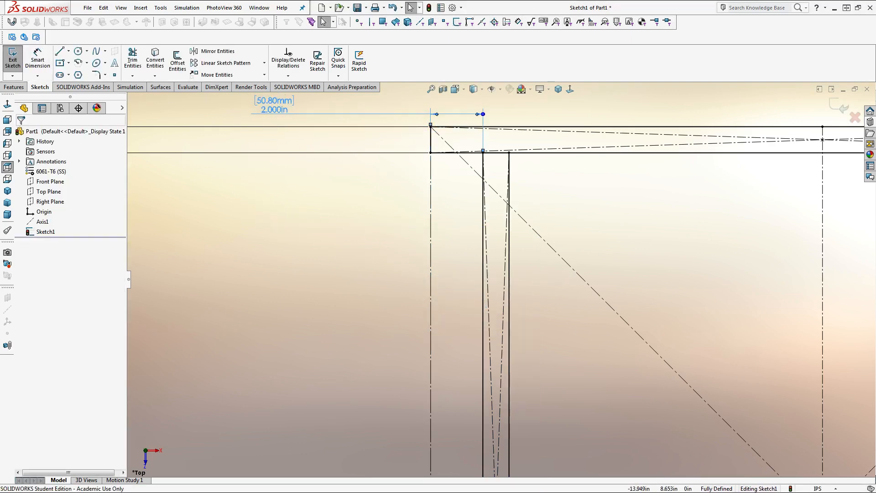
Examine the frame sketch, checking the upright bars and where they meet the horizontal bars
scroll(453, 305, up, 7)
scroll(555, 370, down, 3)
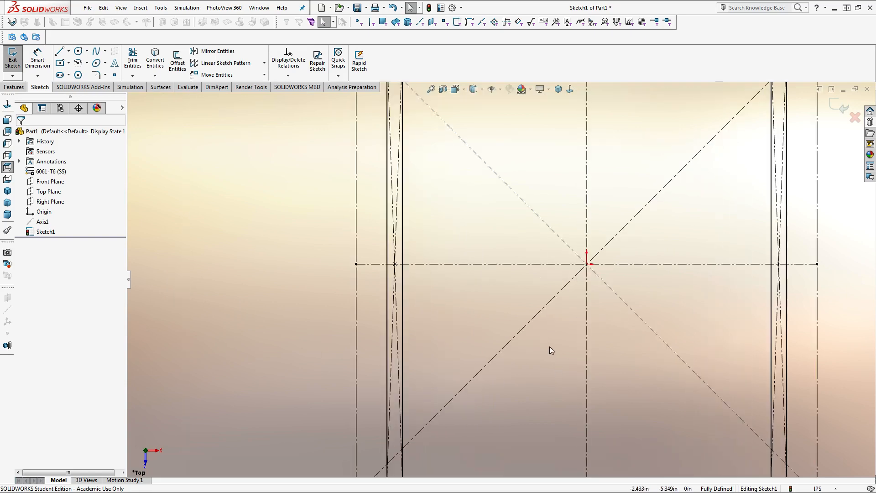
scroll(497, 247, up, 2)
scroll(477, 206, down, 1)
scroll(477, 207, down, 3)
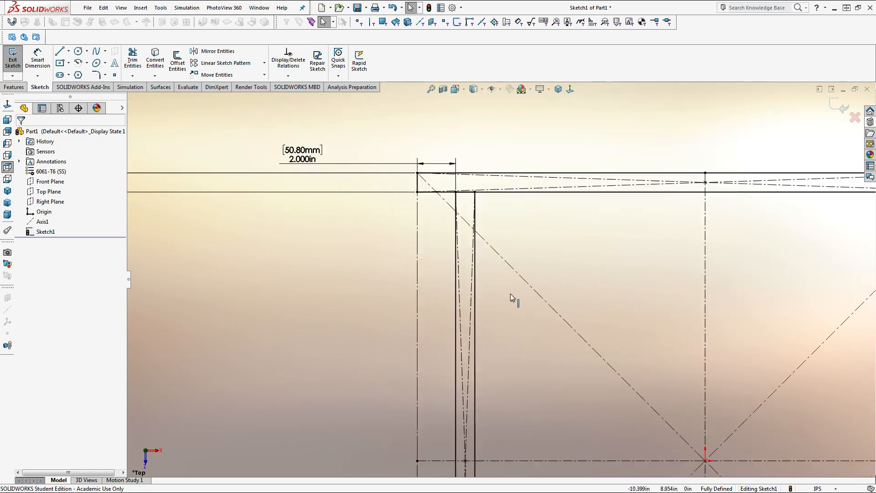
scroll(510, 294, down, 1)
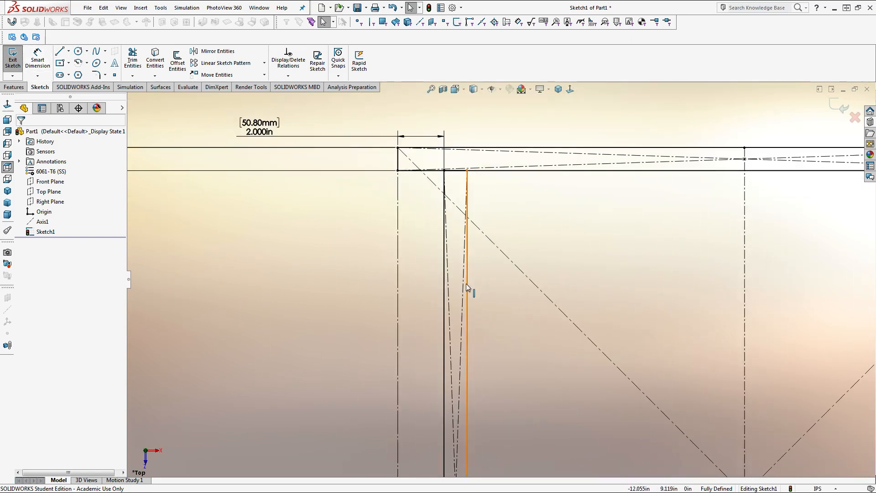
scroll(466, 284, up, 4)
scroll(559, 327, down, 2)
scroll(360, 330, down, 3)
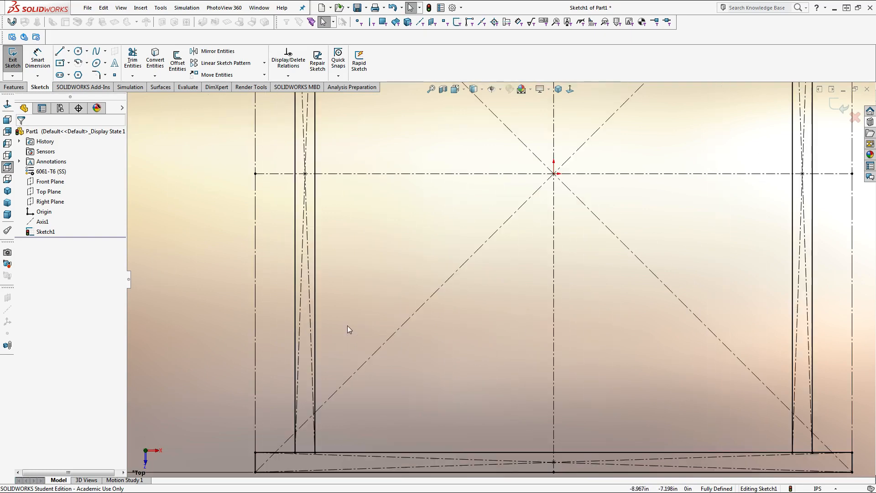
scroll(365, 297, up, 1)
scroll(438, 255, up, 1)
scroll(501, 279, up, 1)
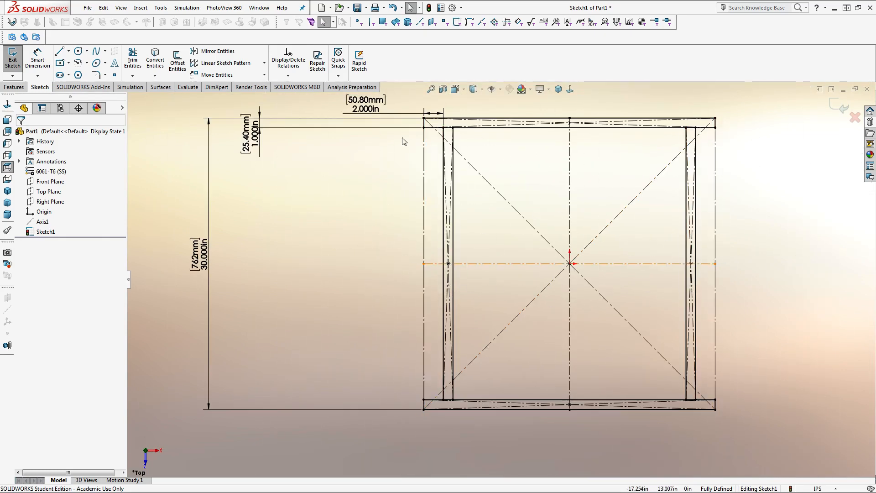
Draw a center rectangle about 6.39 in by 5.33 in on the horizontal centerline, with one side on the left upright bar's inner edge
click(64, 64)
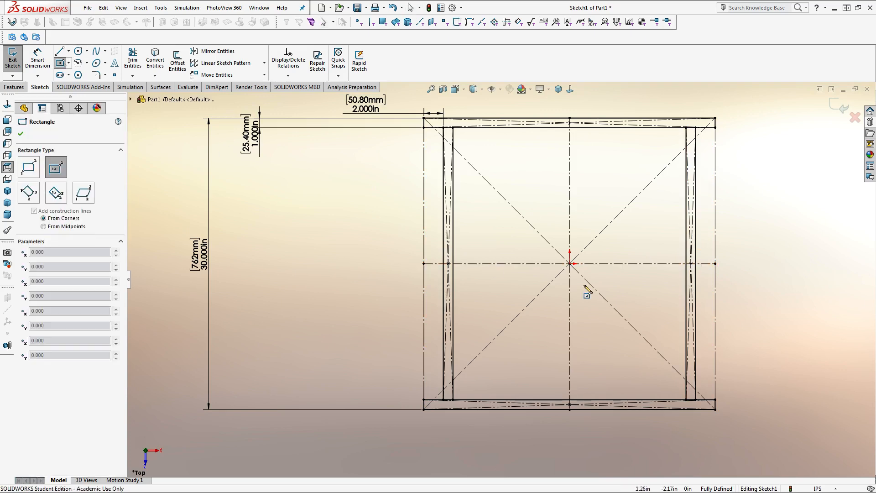
scroll(486, 272, down, 3)
click(484, 273)
click(430, 317)
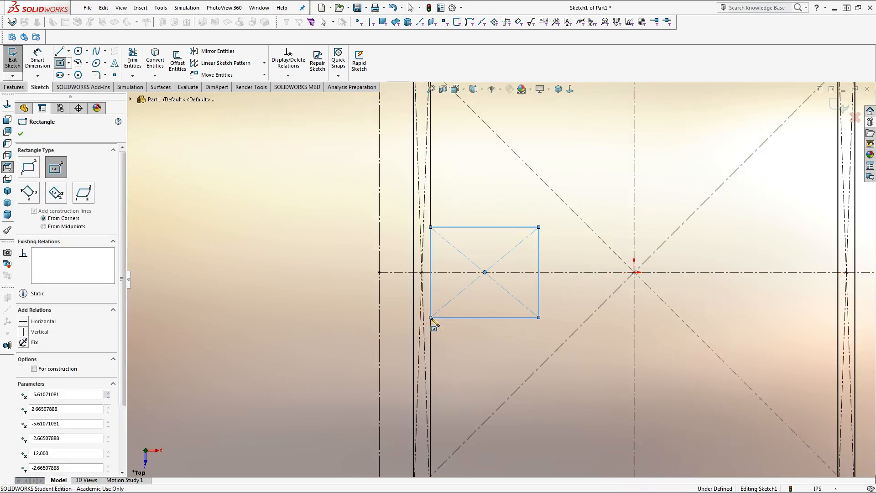
key(Escape)
key(d)
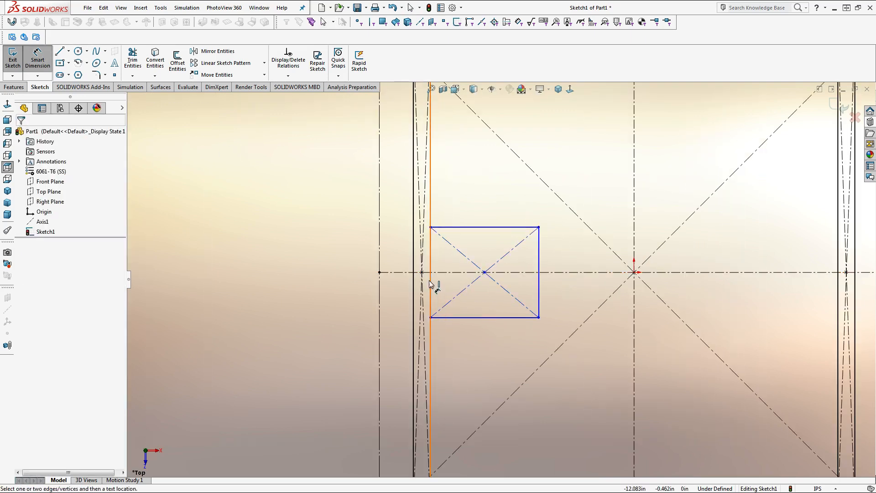
click(466, 318)
key(Escape)
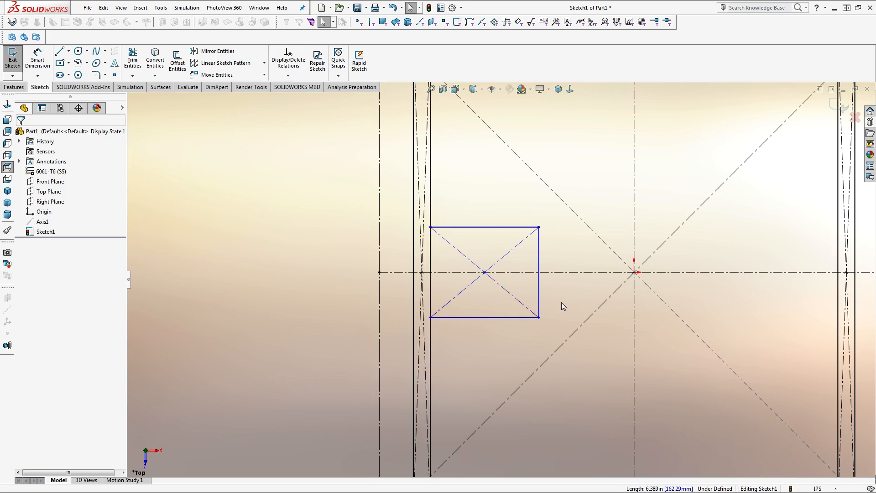
Dimension the distance between the new rectangle's upper and lower edges as 5.5 in
key(d)
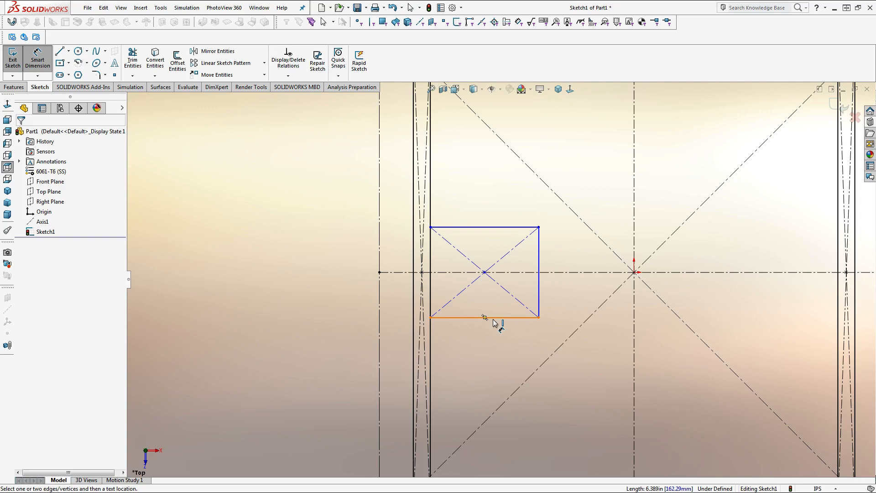
click(493, 317)
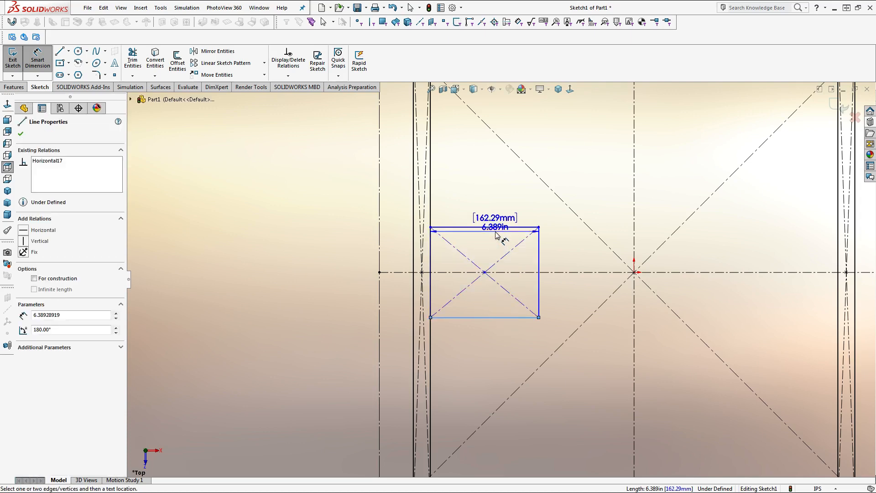
click(500, 226)
click(298, 284)
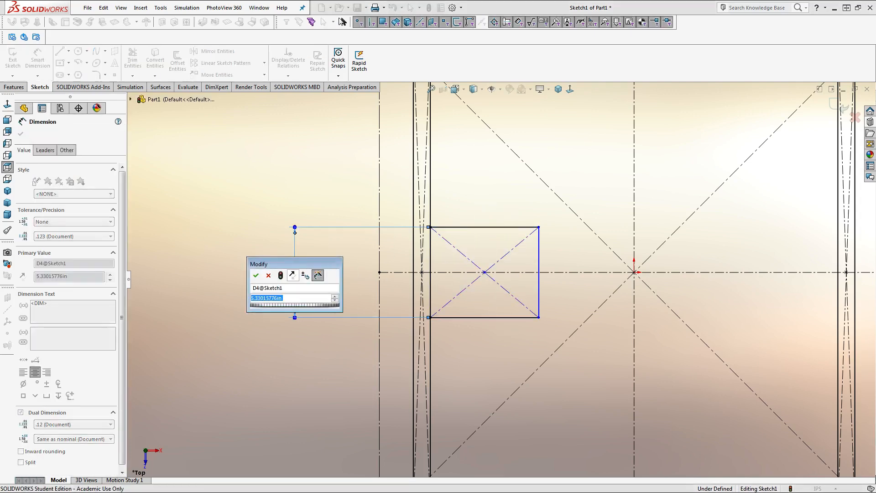
text(5.5)
key(Return)
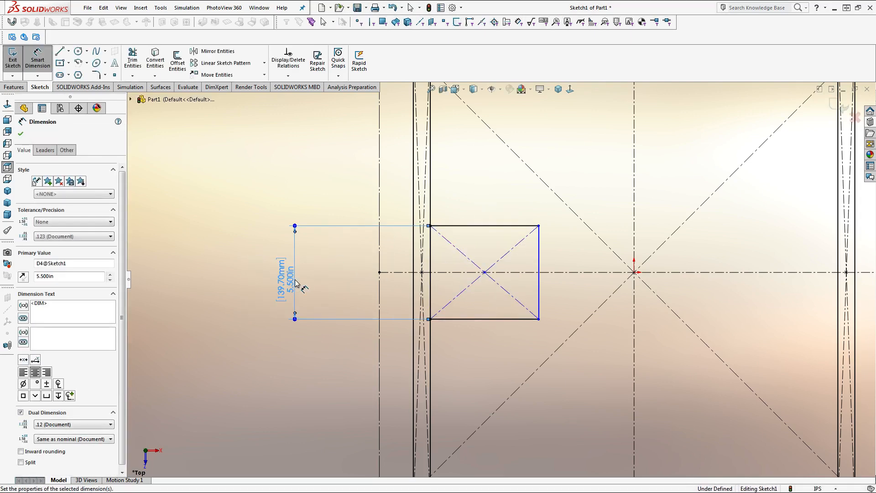
key(Escape)
Dimension the lower edge of the rectangle beside the left upright bar to a width of 6 in
scroll(553, 270, up, 1)
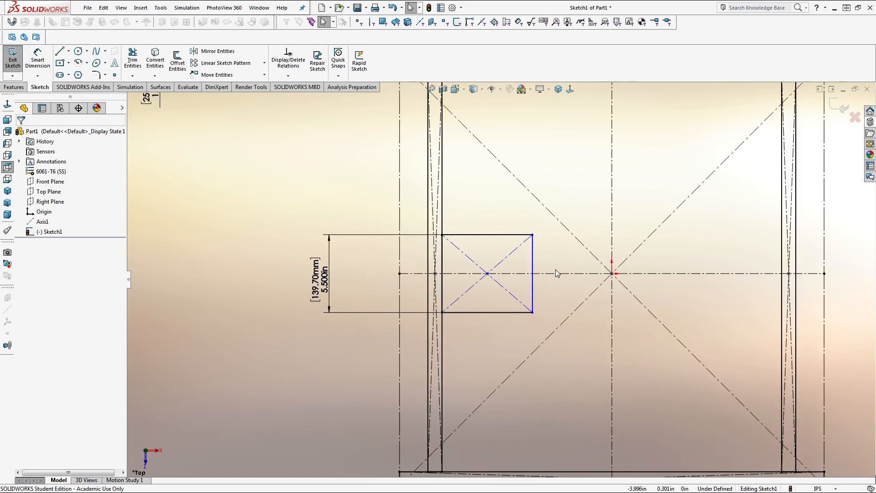
scroll(554, 270, down, 2)
scroll(553, 274, up, 2)
scroll(521, 314, down, 3)
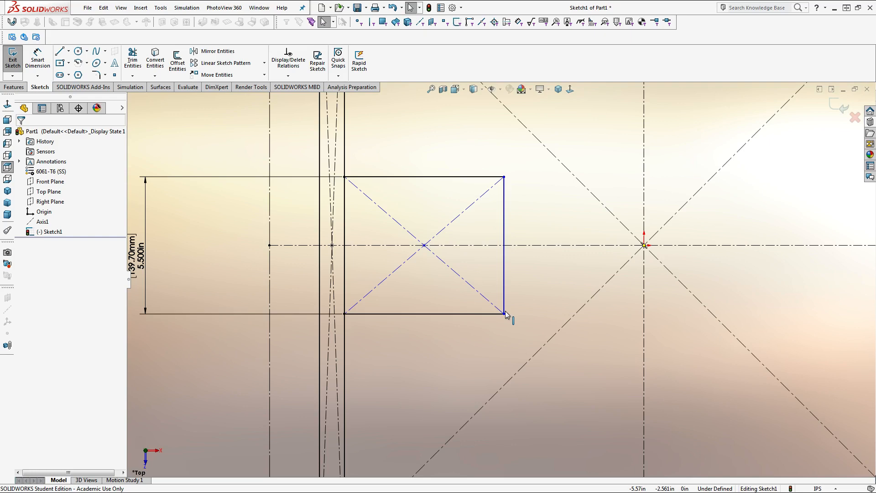
key(d)
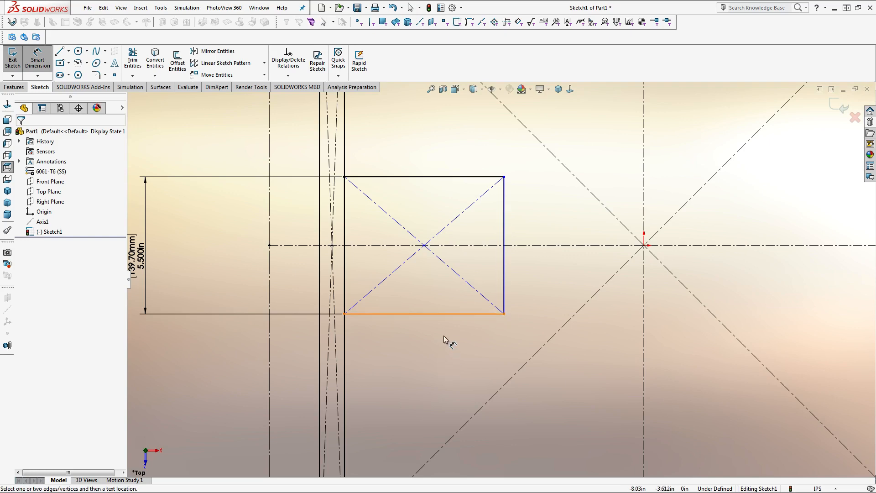
click(483, 314)
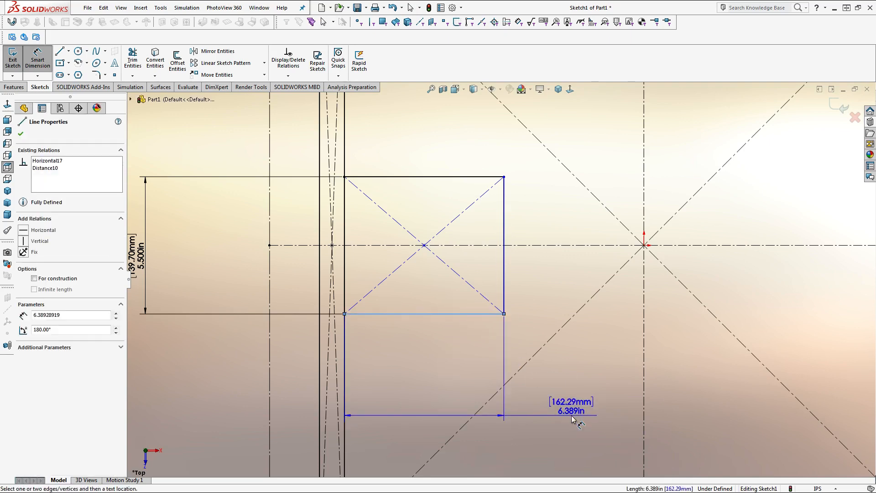
click(548, 416)
text(6)
key(Return)
key(Escape)
scroll(506, 281, up, 5)
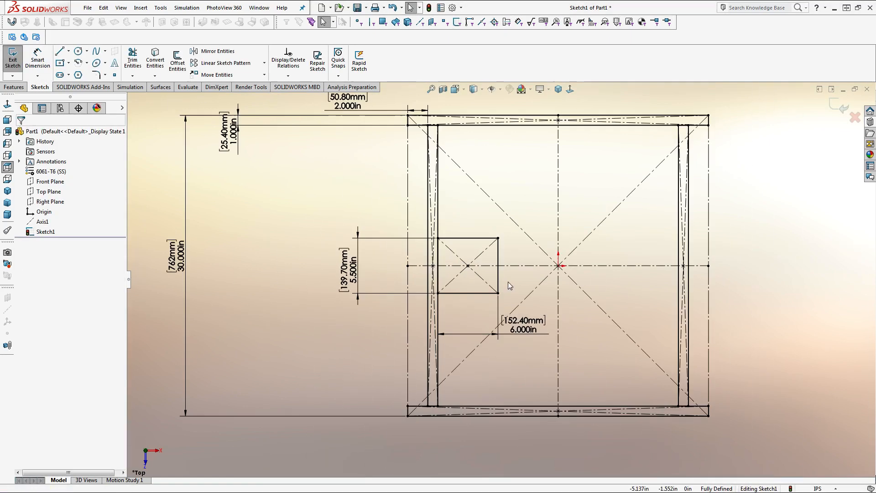
Reposition the 5.5 in height dimension inside the rectangle to clear the area outside the frame
scroll(484, 241, down, 3)
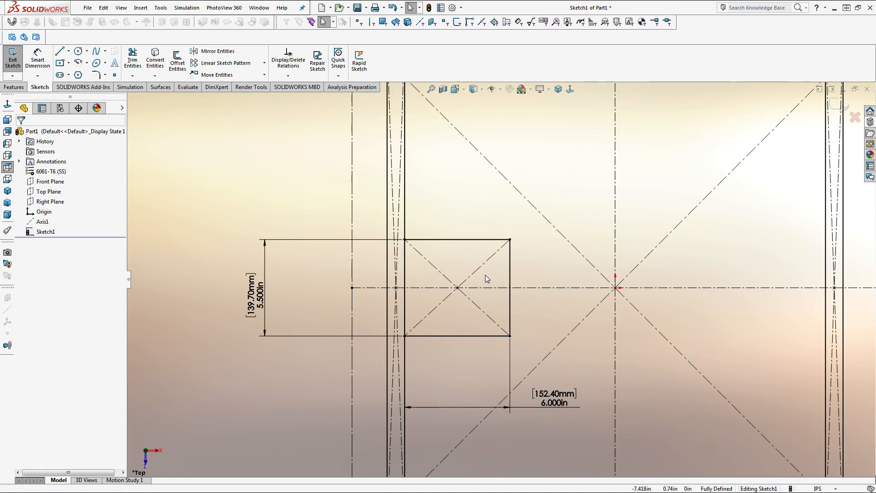
click(60, 63)
ctrl+middle_drag(199, 289, 302, 278)
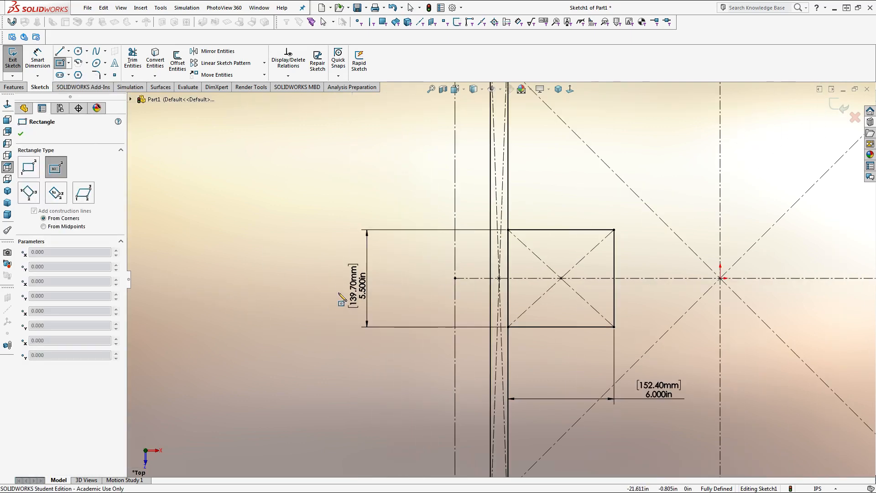
key(Escape)
drag(360, 293, 594, 288)
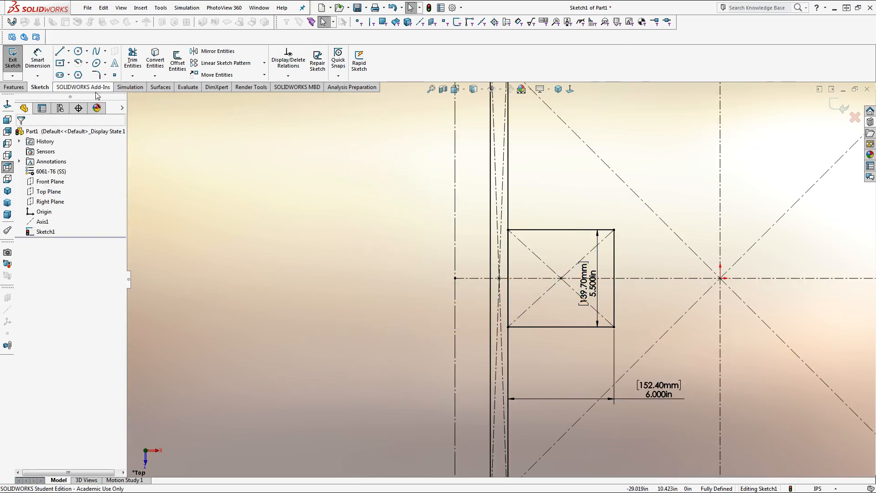
Draw a tall center rectangle in the empty area left of the square frame
click(60, 63)
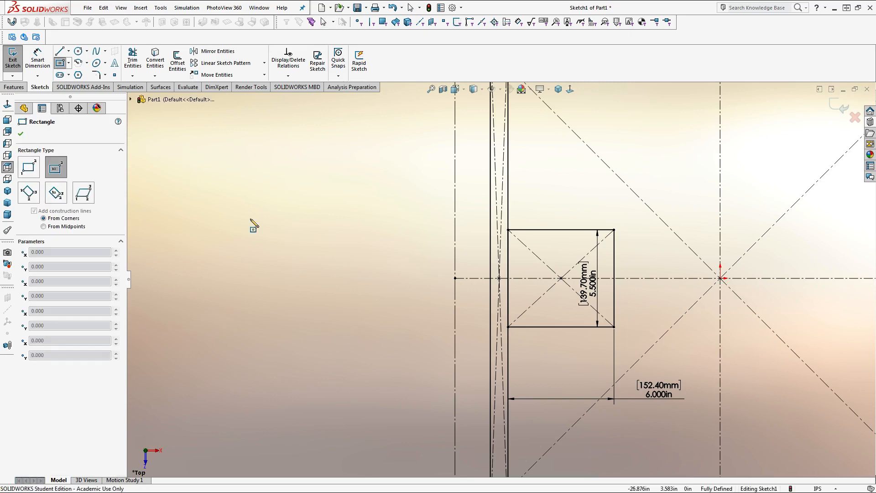
click(291, 265)
click(313, 316)
key(Escape)
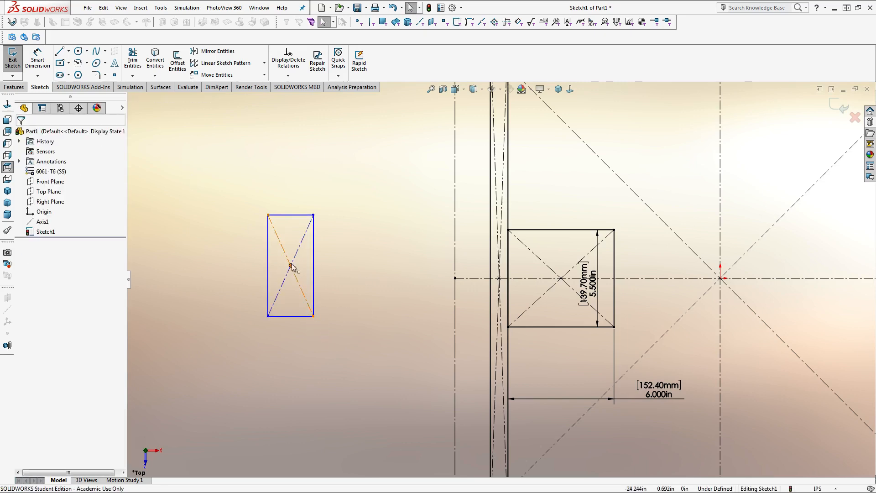
Dimension the height of the new rectangle outside the frame as 4 in
right_drag(265, 347, 267, 280)
click(269, 248)
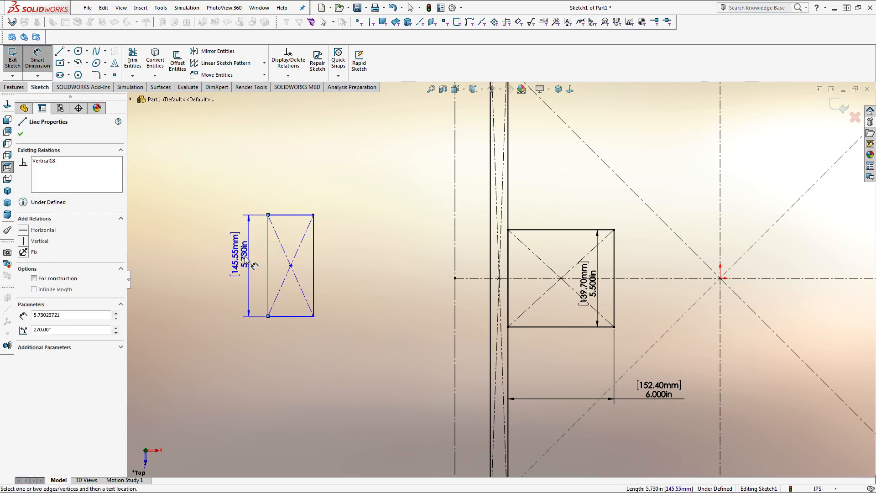
click(223, 266)
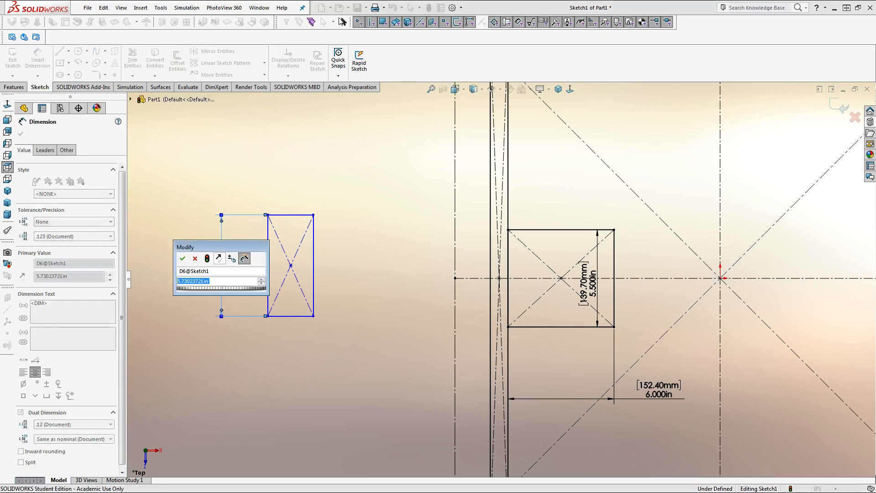
text(4)
key(Return)
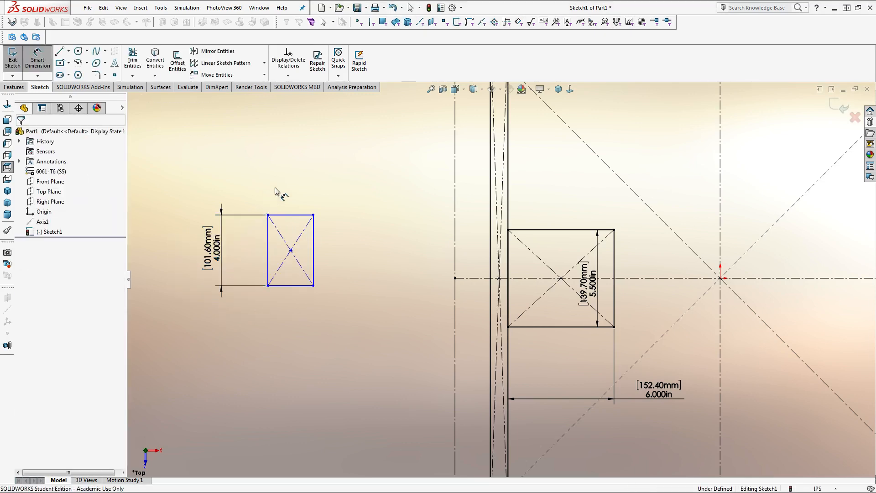
Dimension the upper edge of the 4 in tall rectangle at its drawn width, without entering a new value
click(292, 213)
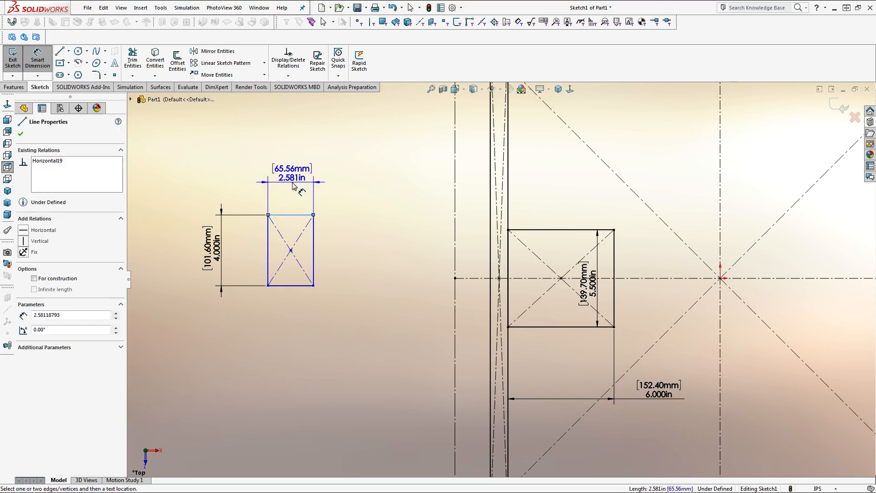
click(292, 185)
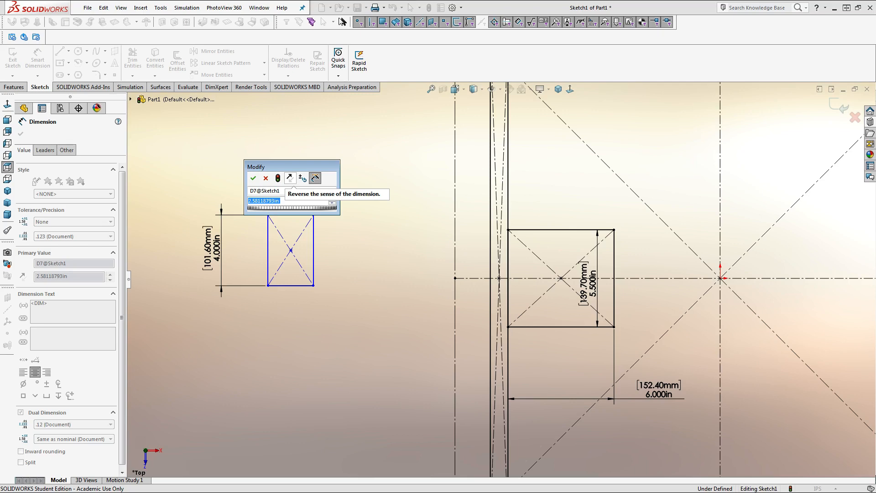
key(Escape)
key(Escape)
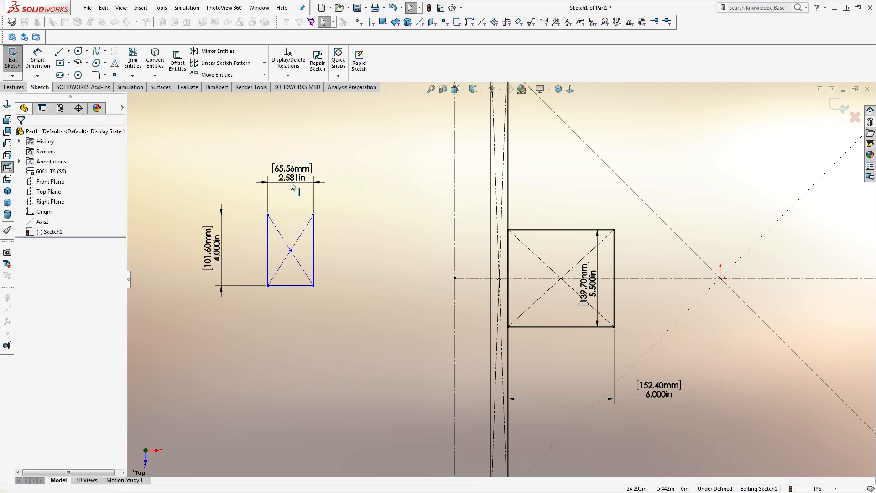
Open colson_4_000_OD_1_500_wide_1_188_round_bore_217-4051 from the wheels folder of the Design Library without feature recognition
click(870, 122)
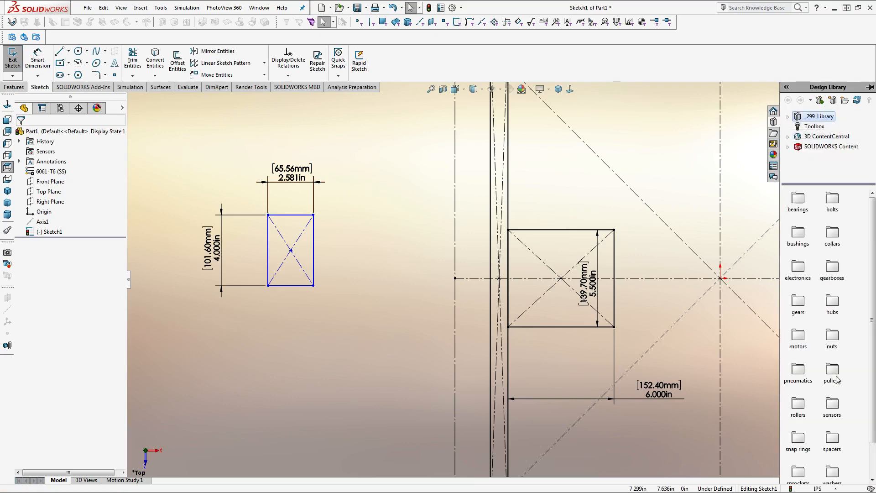
scroll(849, 438, down, 1)
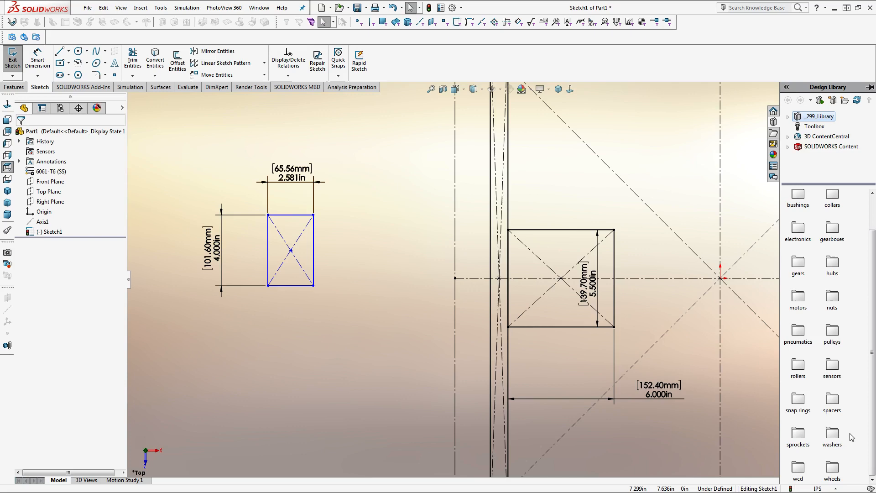
click(835, 466)
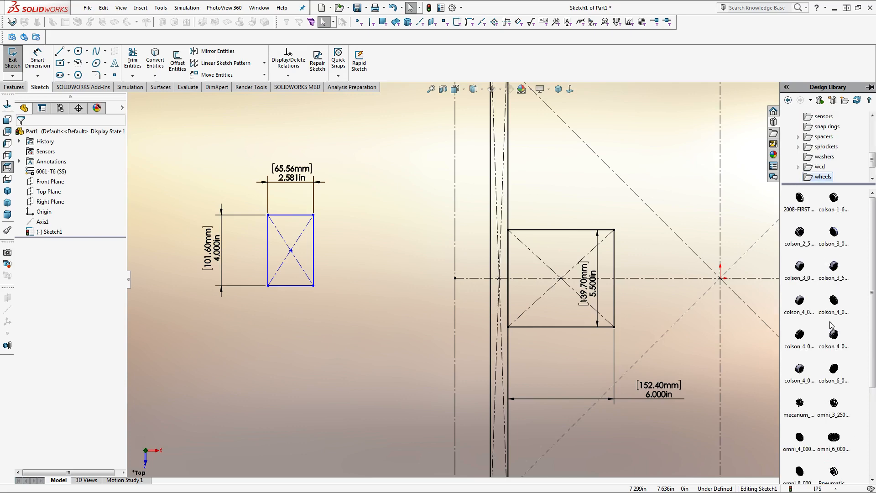
mouse_move(834, 339)
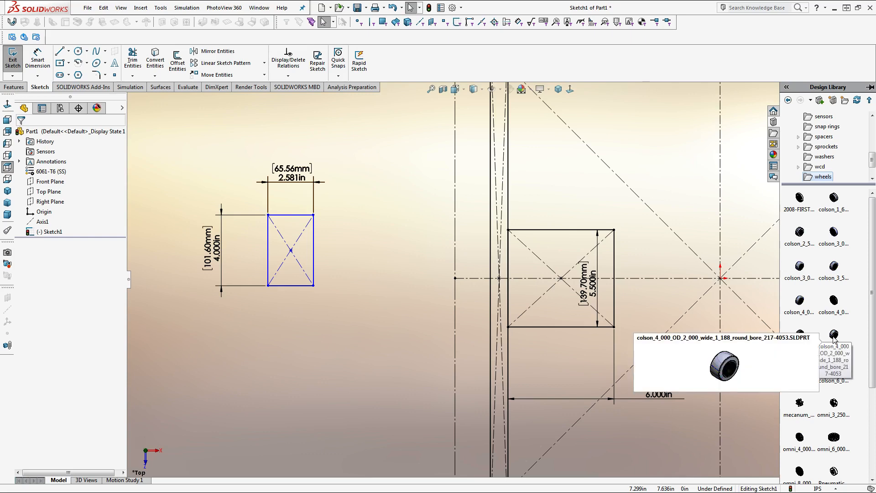
mouse_move(802, 371)
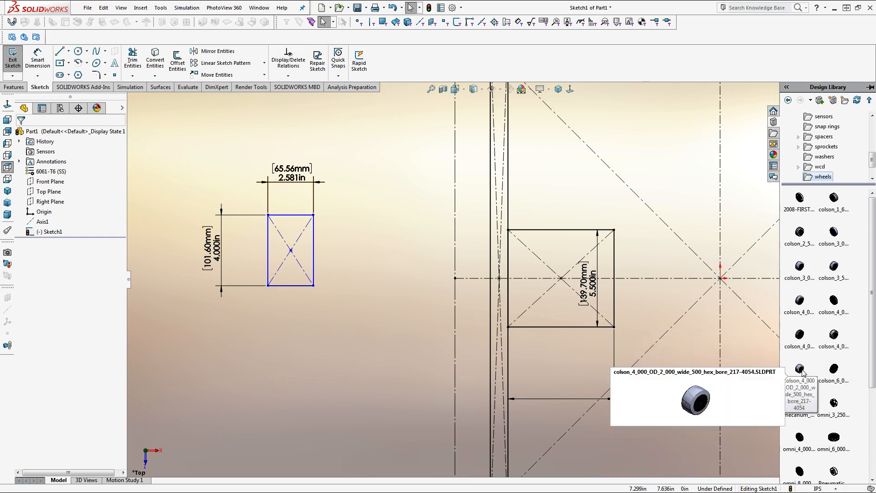
double_click(804, 340)
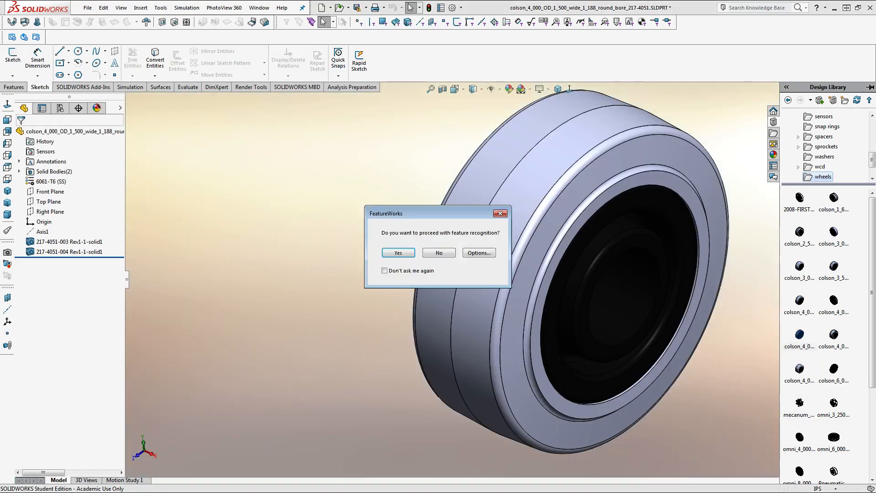
click(436, 252)
Check the bore diameter of the round bore wheel and close its part file
scroll(686, 291, down, 3)
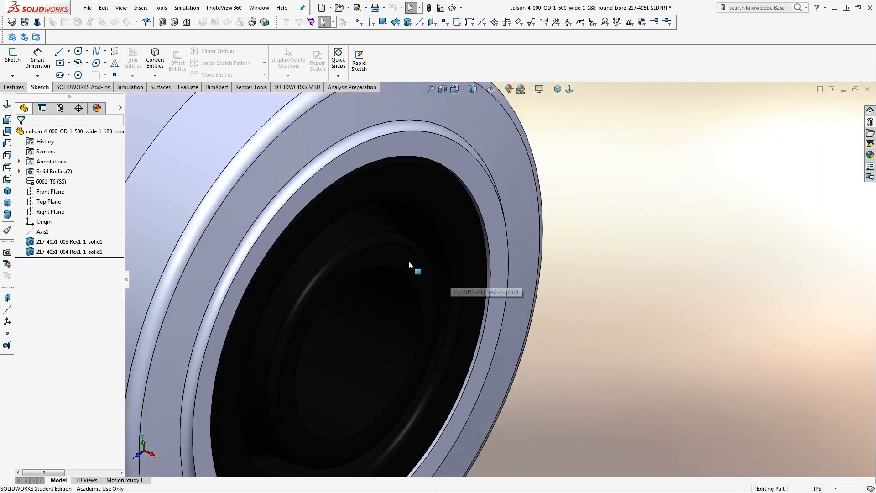
middle_drag(410, 264, 358, 275)
click(391, 289)
scroll(391, 289, up, 5)
click(93, 7)
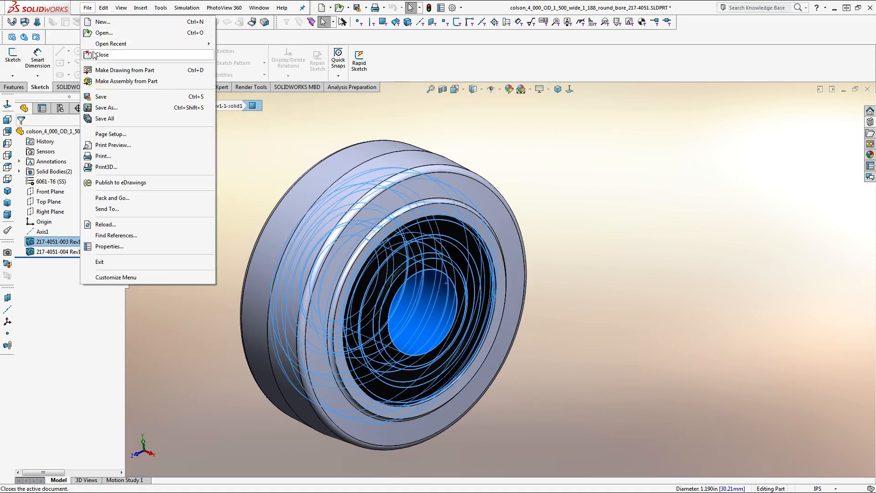
click(586, 257)
click(442, 315)
mouse_move(442, 315)
middle_down()
mouse_move(402, 295)
mouse_move(445, 327)
middle_up()
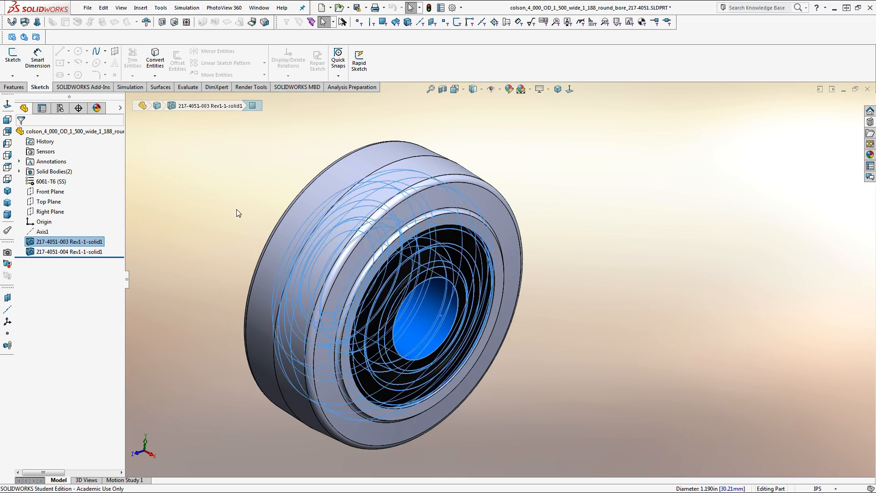
click(238, 156)
click(88, 8)
click(103, 53)
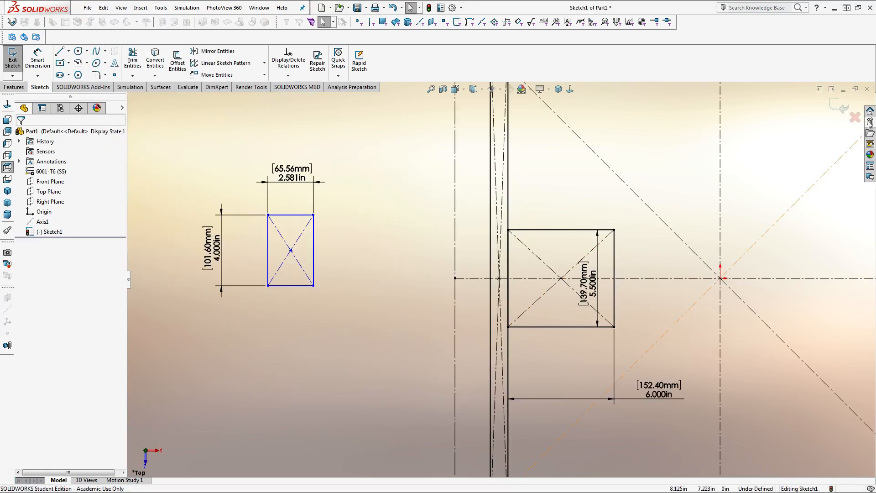
Open colson_4_000_ID_1_500_wide_500_hex_bore_217-4052 from the wheels library without feature recognition
click(869, 122)
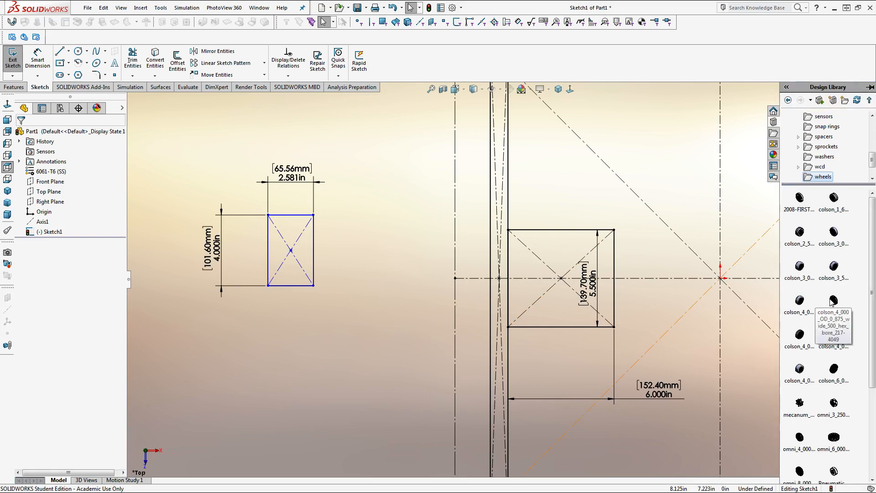
double_click(799, 300)
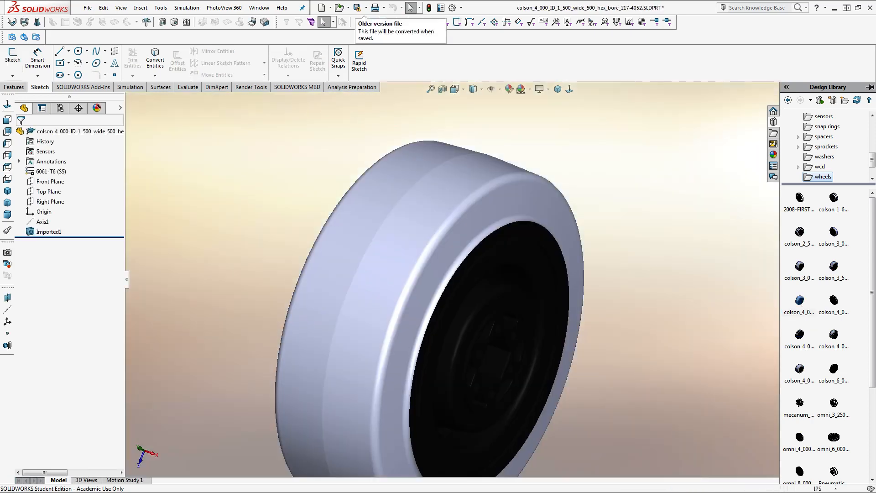
click(439, 252)
scroll(502, 278, up, 3)
scroll(512, 315, down, 3)
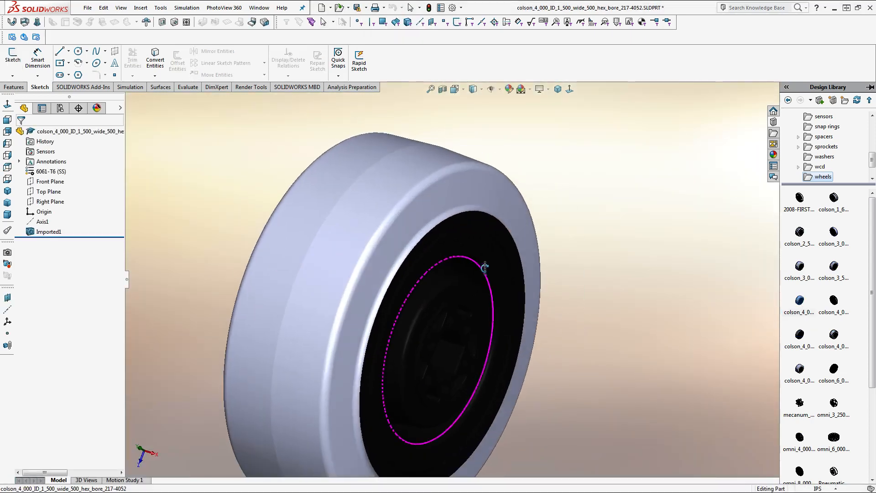
Change the appearance color of the wheel's black Combine1 hub body to dark grey with RGB 64, 64, 64
middle_drag(482, 265, 493, 267)
click(487, 248)
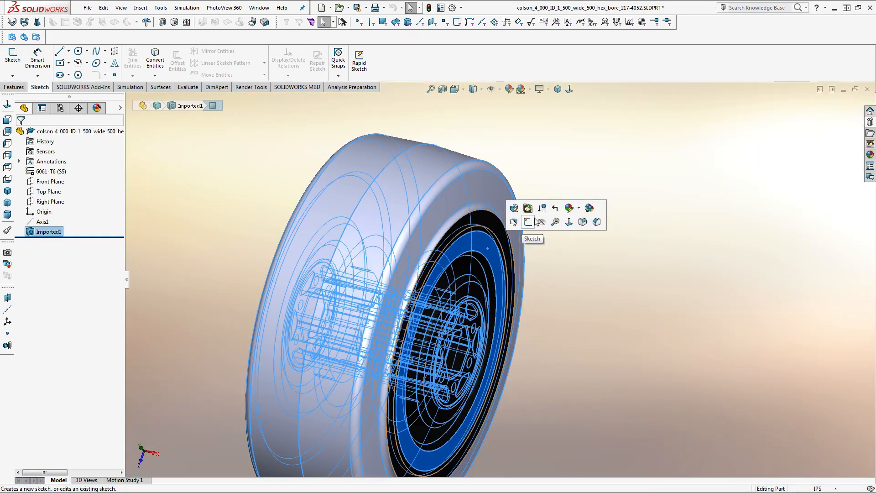
click(569, 208)
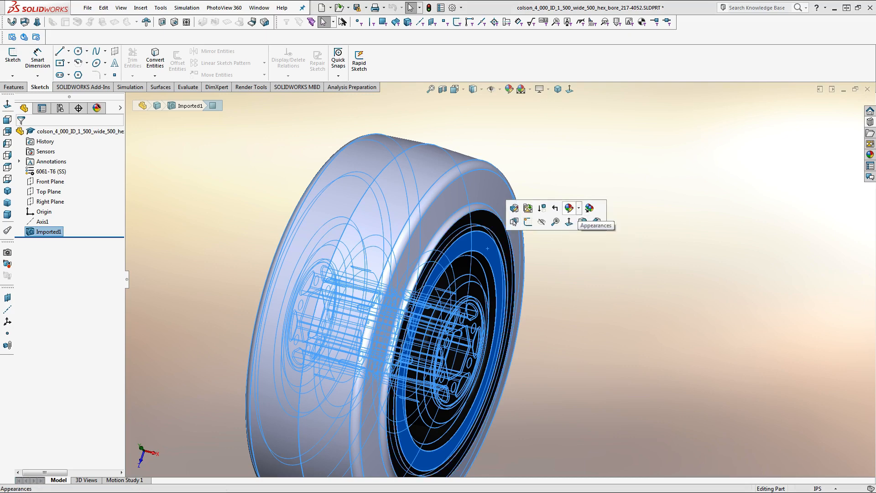
click(575, 208)
click(587, 248)
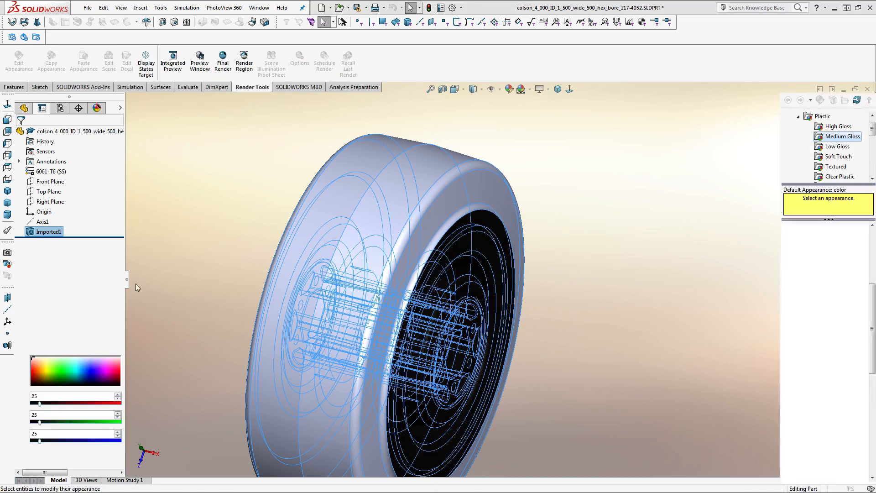
click(93, 332)
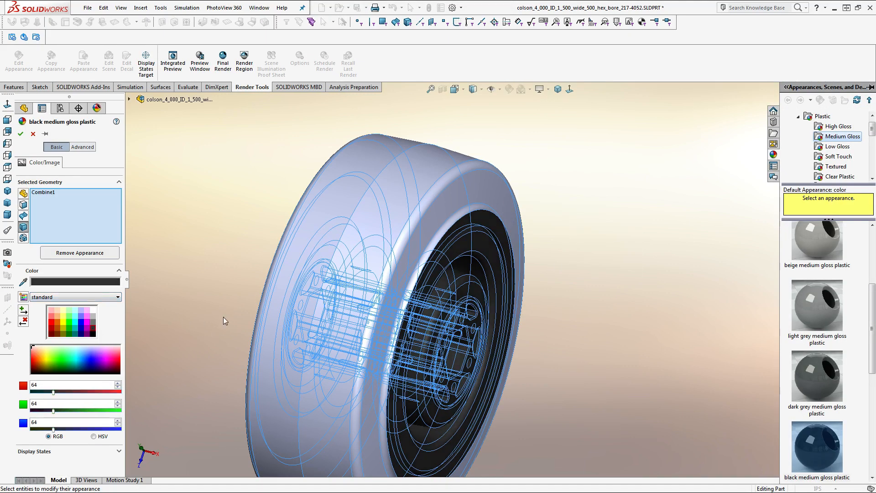
key(Left)
key(Left)
key(Left)
key(Left)
key(Left)
key(Left)
key(Left)
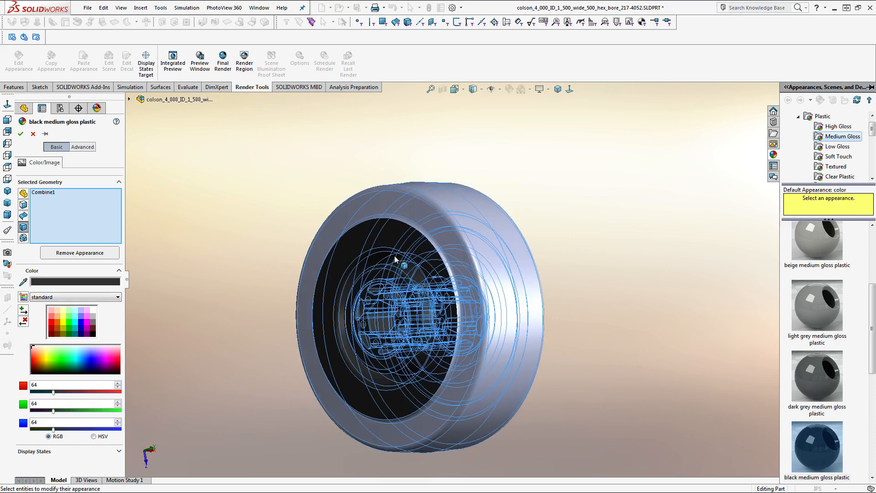
click(394, 255)
click(385, 254)
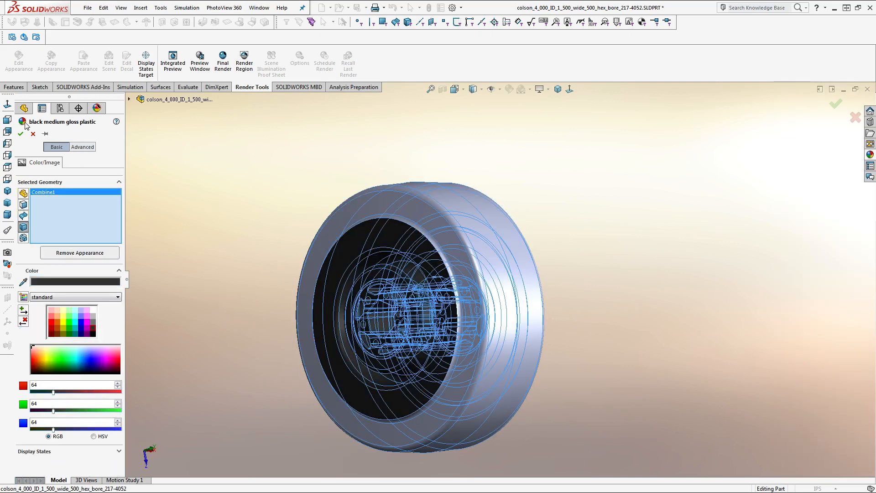
click(20, 133)
Examine the hex bore, bolt holes and pockets in the wheel's hub from several angles
middle_drag(636, 355, 519, 321)
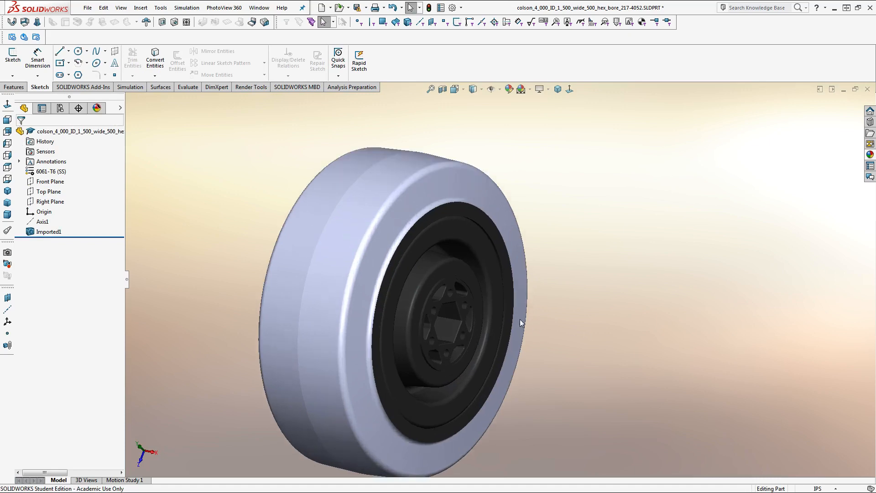
scroll(519, 321, up, 5)
scroll(482, 356, down, 6)
scroll(482, 356, up, 6)
scroll(484, 292, down, 2)
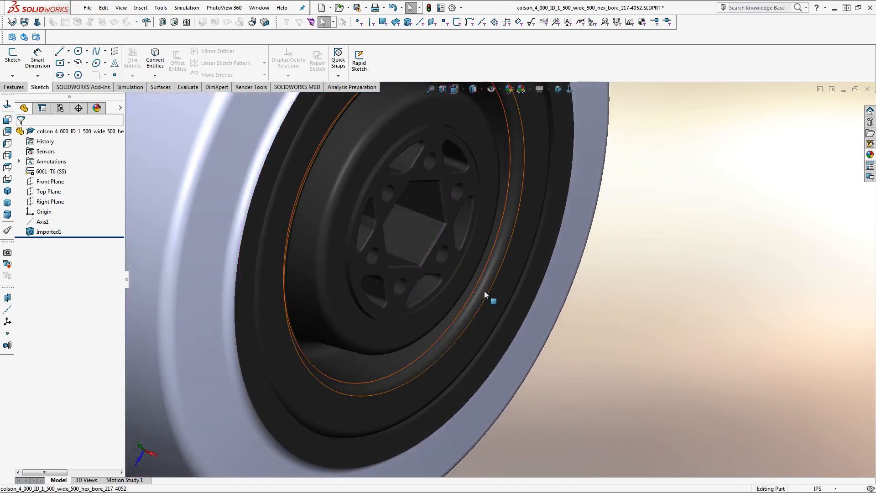
scroll(484, 292, down, 3)
scroll(458, 265, up, 4)
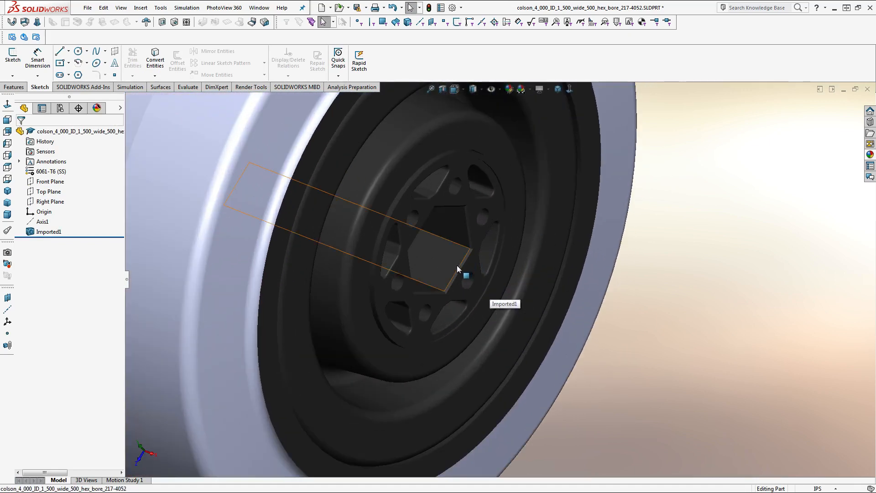
scroll(456, 267, down, 4)
scroll(456, 245, up, 4)
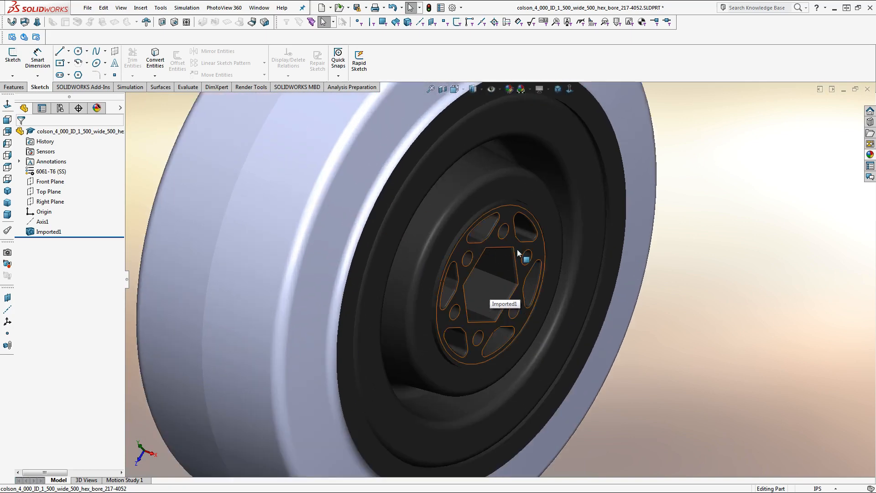
middle_drag(518, 252, 484, 297)
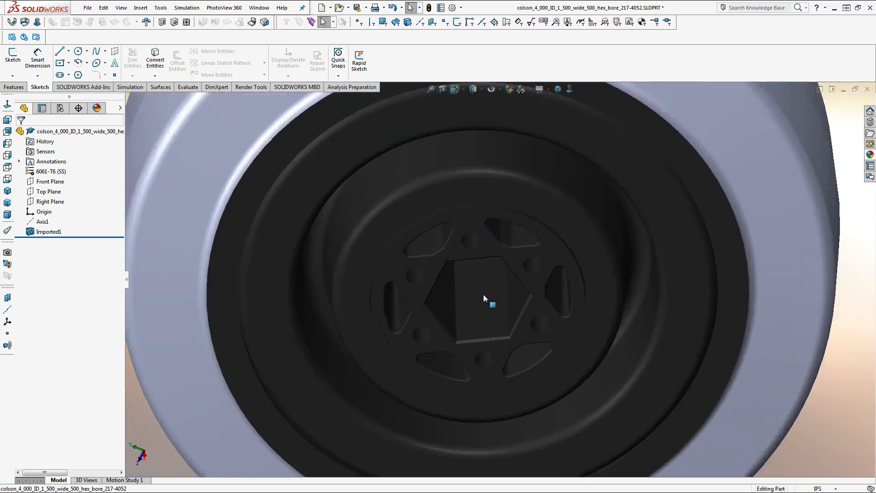
scroll(484, 294, up, 1)
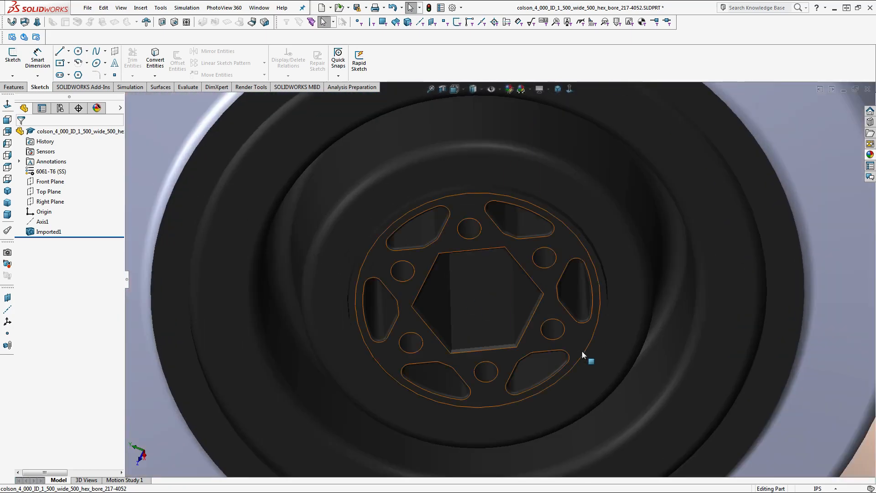
scroll(499, 292, down, 4)
middle_drag(498, 291, 606, 278)
Measure the wheel's overall hub width between its two outermost side faces in the Top view
key(ctrl+5)
scroll(524, 174, up, 3)
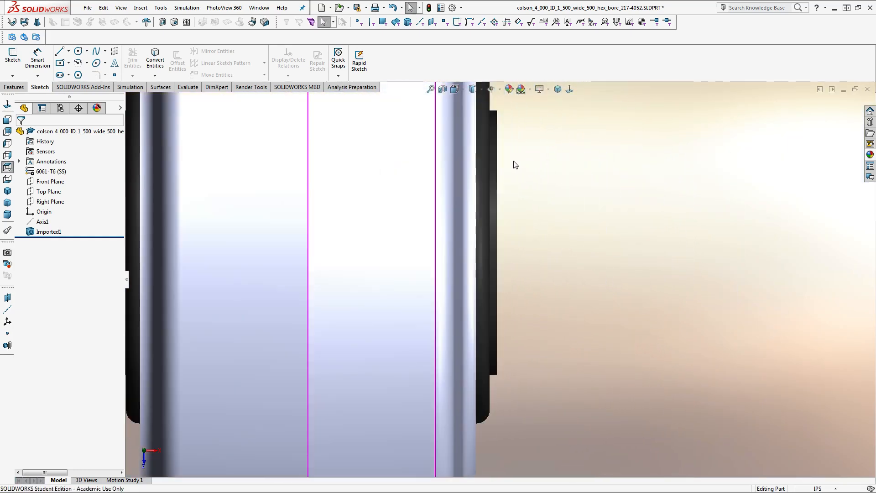
click(497, 169)
scroll(413, 235, down, 3)
scroll(393, 237, up, 3)
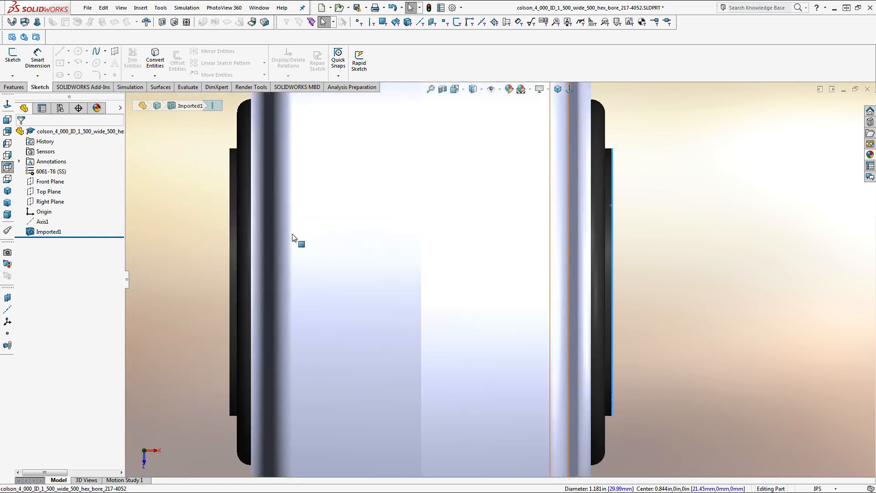
scroll(296, 230, down, 1)
ctrl+click(275, 223)
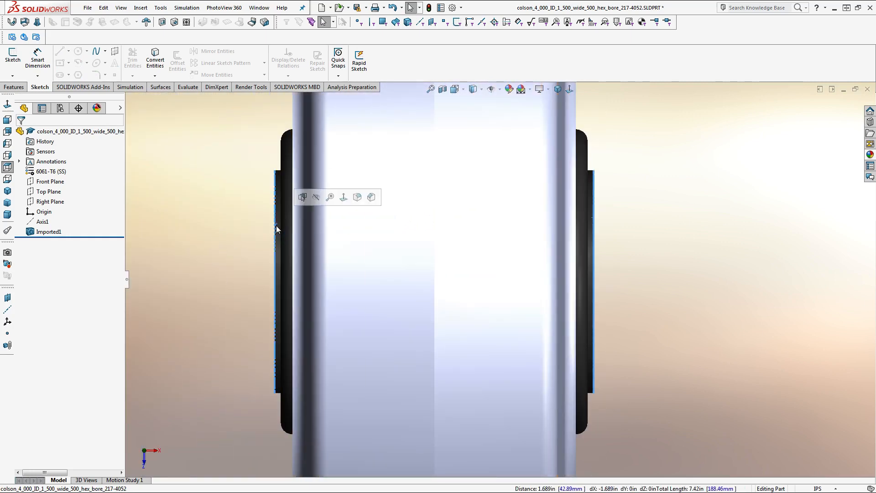
scroll(645, 388, down, 6)
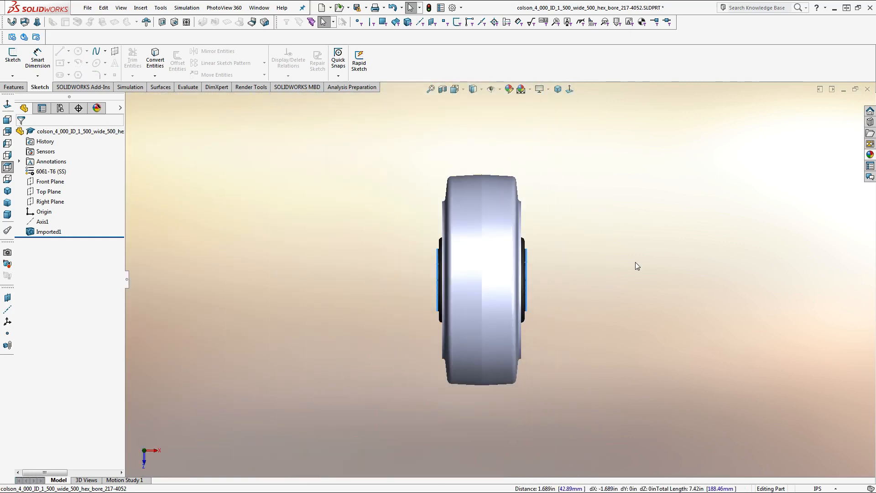
Close the wheel part without saving its changes to return to the frame sketch
click(625, 191)
click(90, 8)
click(93, 54)
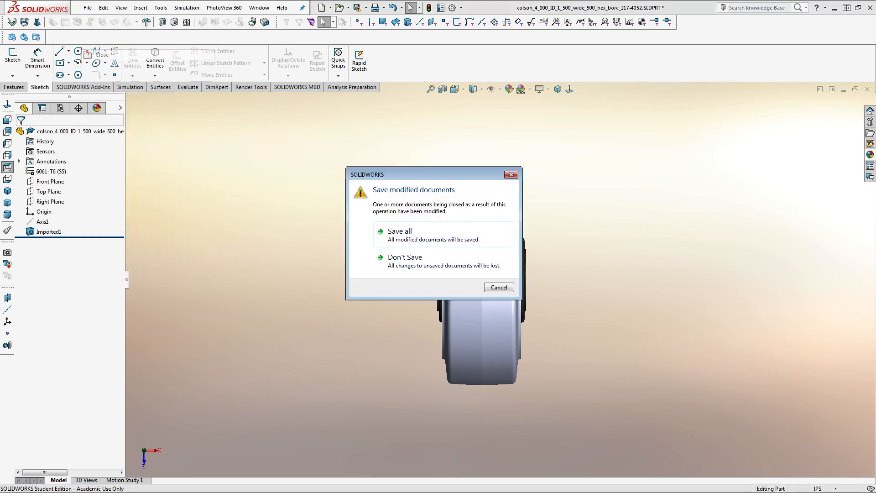
click(413, 256)
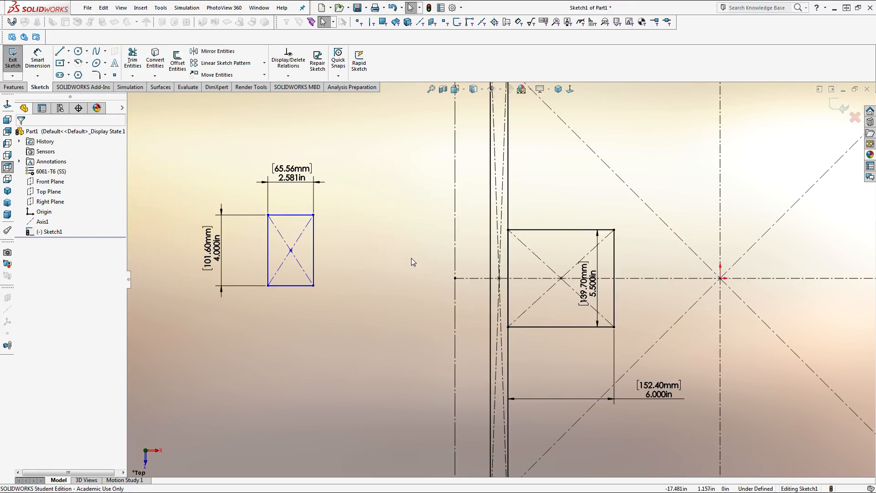
Set the wheel rectangle's width to 1.689 in
click(295, 182)
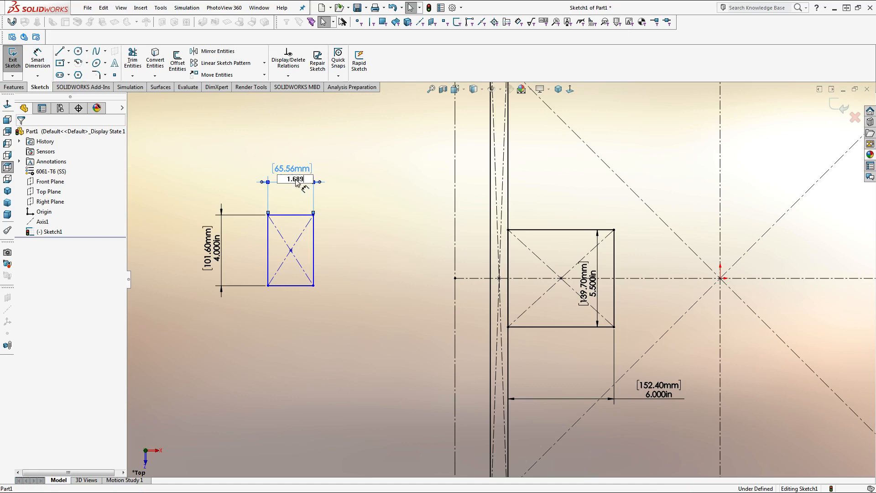
text(1.689)
key(Return)
Align the wheel rectangle's center horizontally with the 6 in wide rectangle's center and move it beside the outer face of the inner rail
click(282, 249)
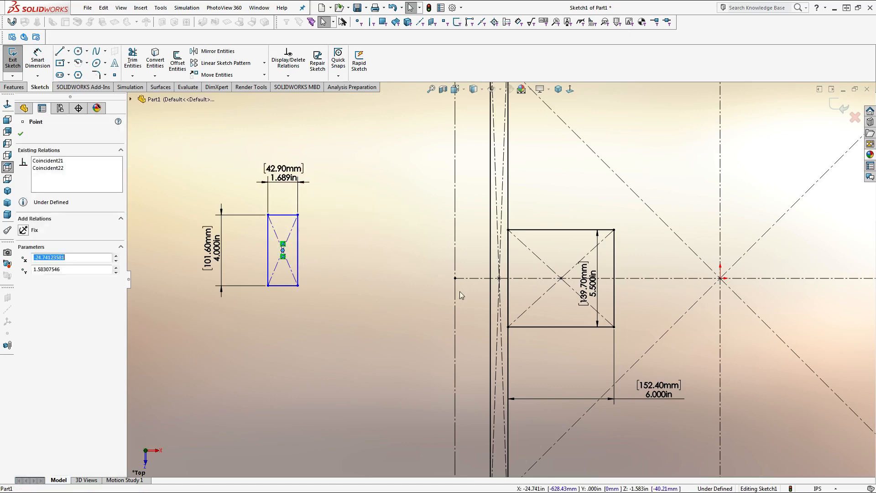
ctrl+click(562, 278)
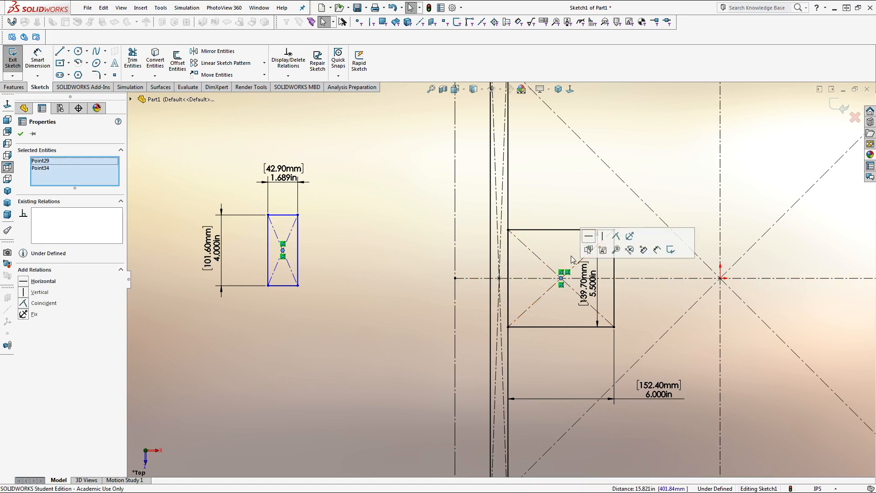
click(592, 241)
click(391, 254)
drag(283, 277, 473, 279)
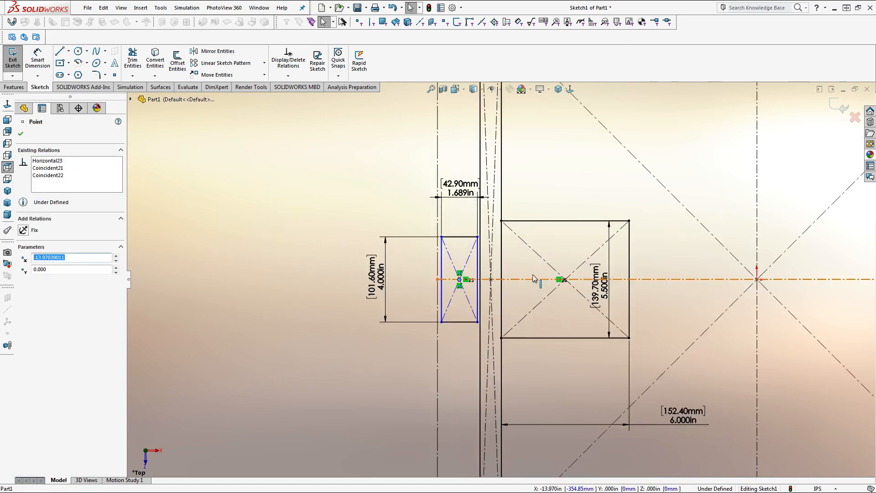
scroll(532, 275, down, 5)
scroll(380, 301, up, 3)
click(403, 373)
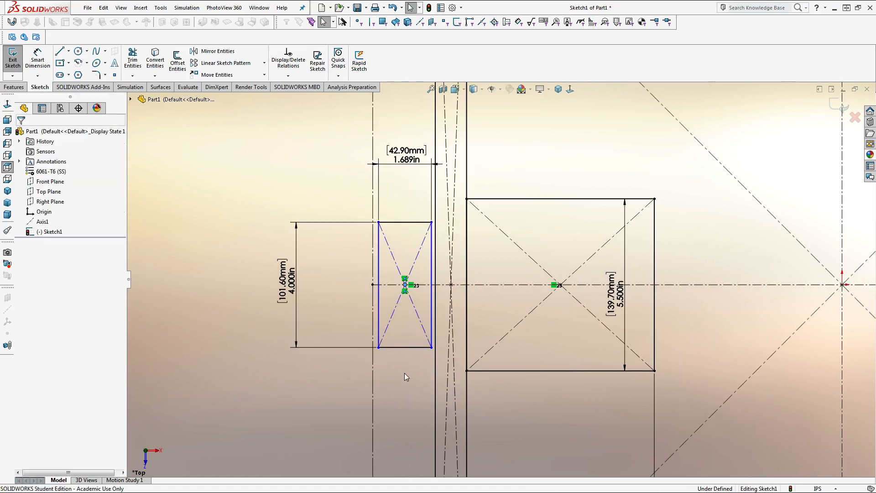
Dimension the gap between the wheel rectangle's inner edge and the adjacent rail line as .125+.0625 in
scroll(436, 301, down, 5)
key(d)
click(433, 308)
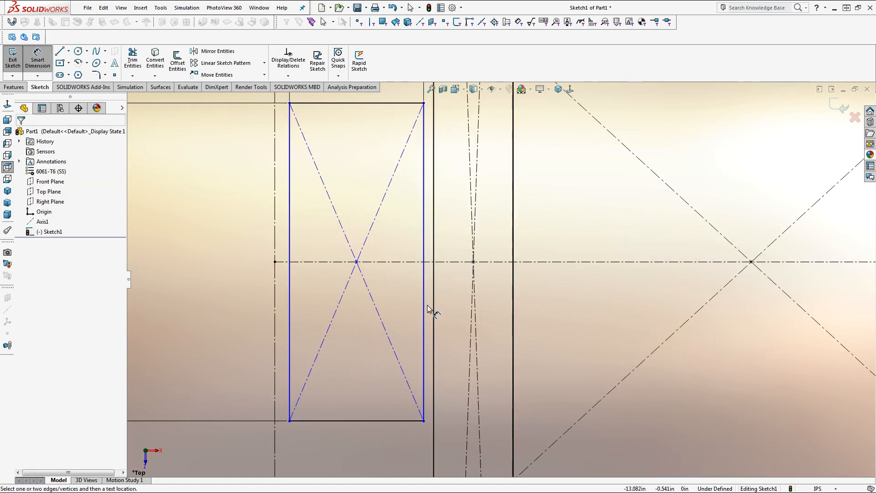
click(424, 307)
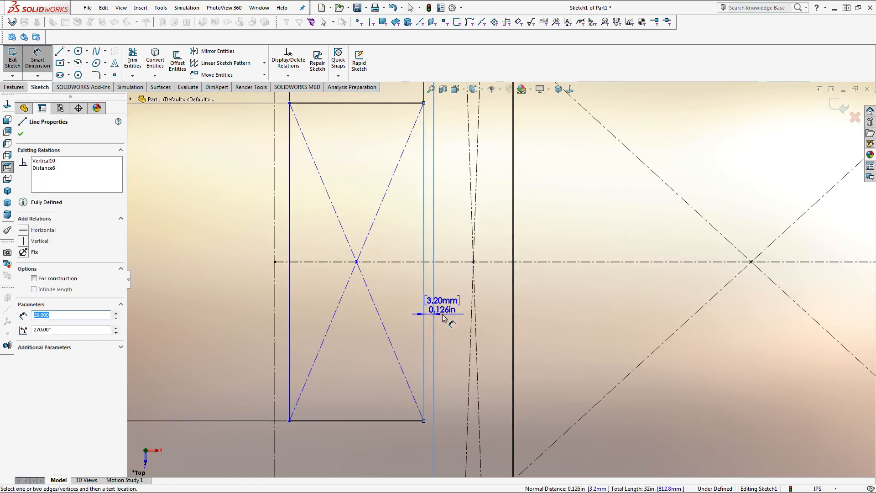
scroll(438, 315, up, 3)
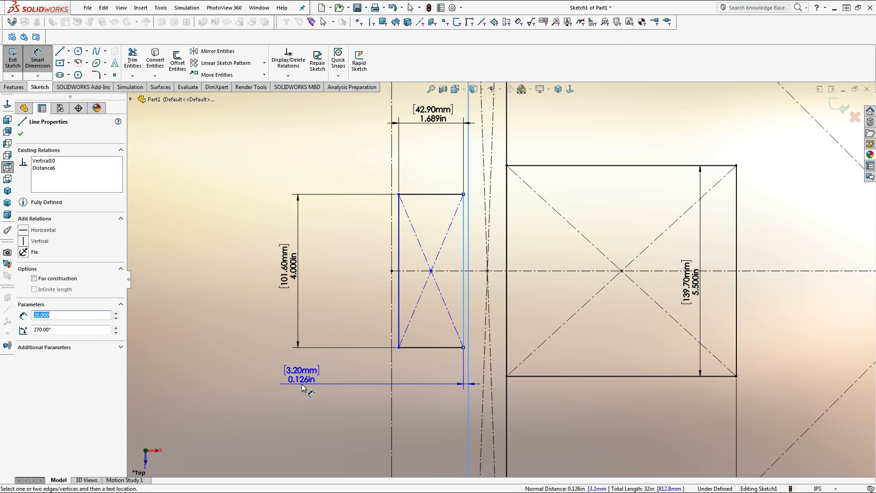
click(302, 387)
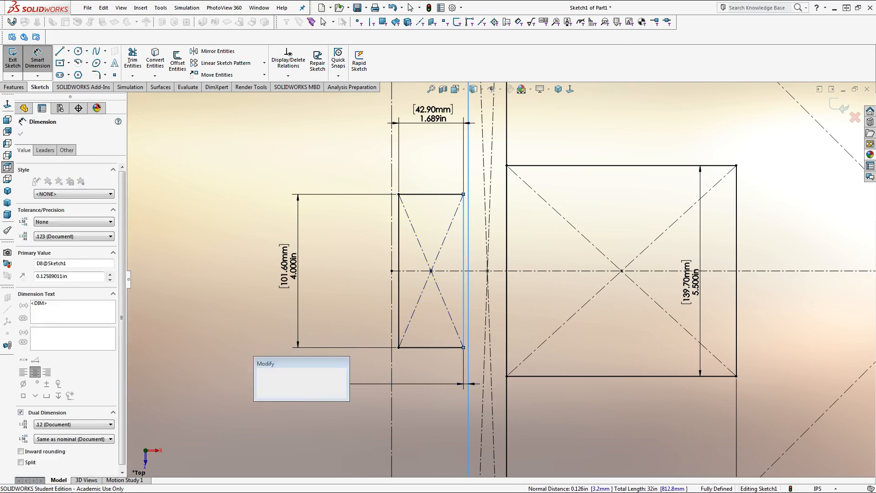
text(.125)
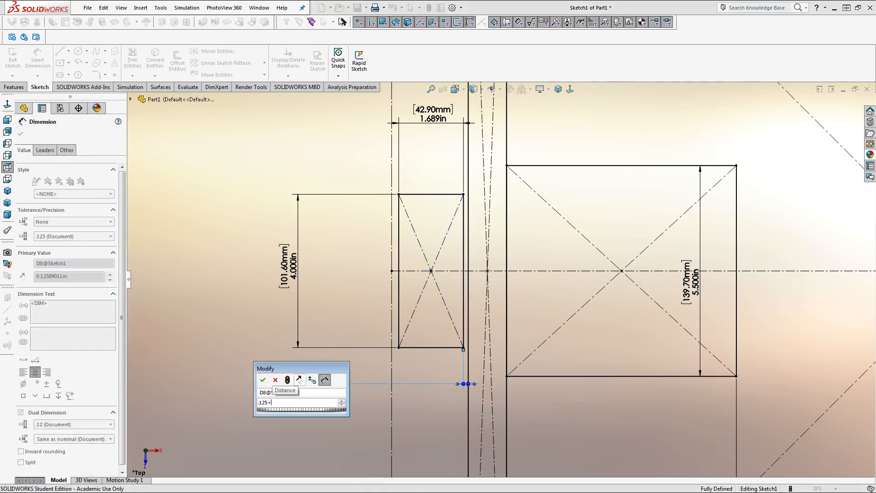
text(+.0625)
key(Return)
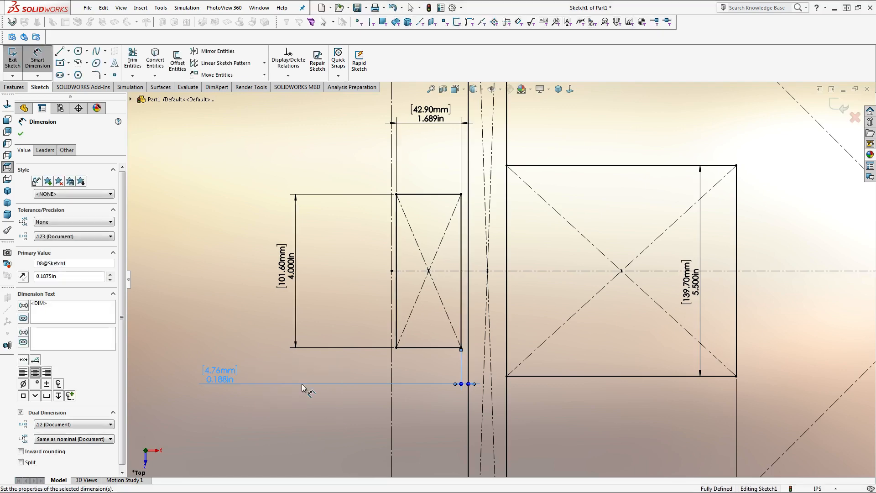
key(Escape)
Check the clearance between the wheel rectangle's outer edge and the frame's outer vertical construction line
scroll(434, 264, down, 5)
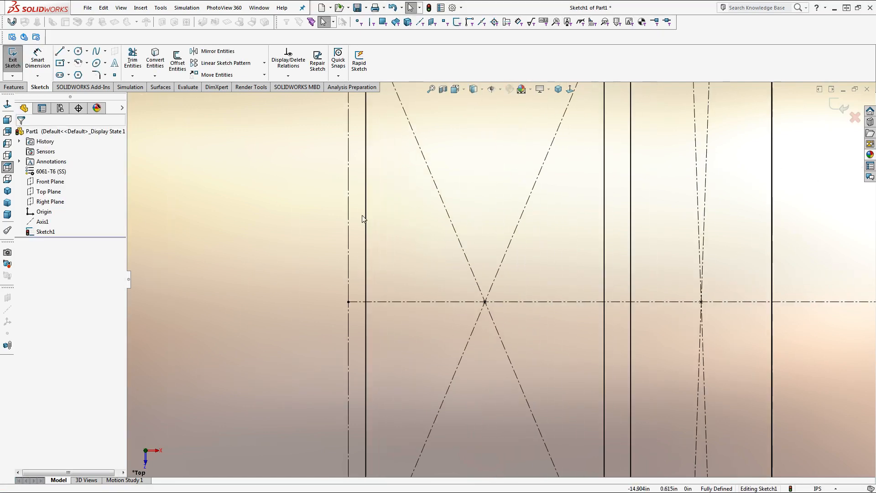
click(348, 269)
key(d)
click(366, 273)
click(304, 277)
key(Escape)
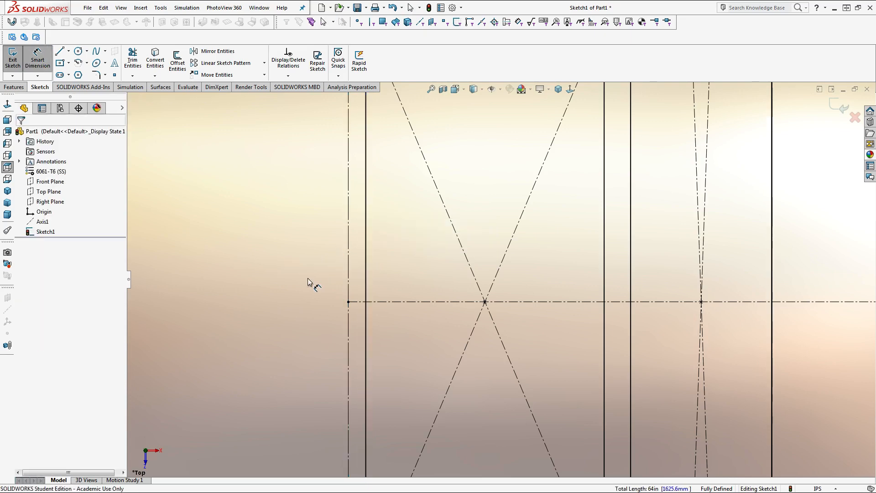
scroll(377, 290, up, 5)
scroll(552, 294, down, 1)
scroll(552, 295, down, 6)
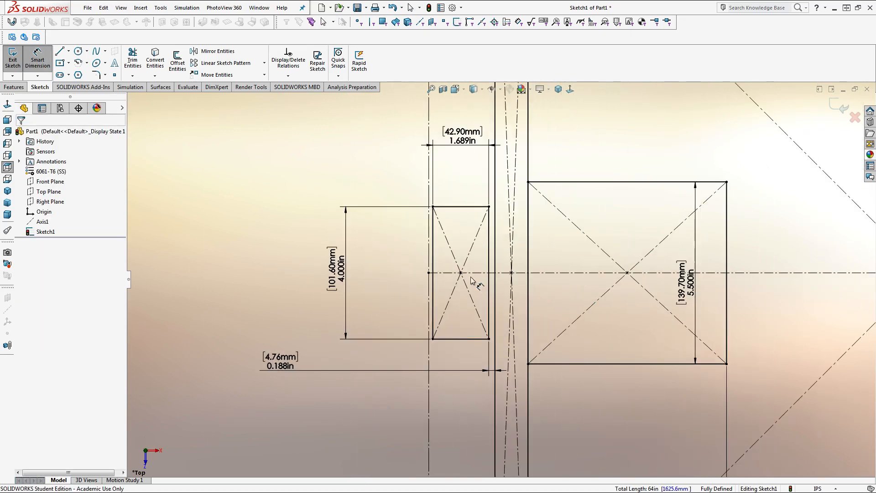
click(433, 267)
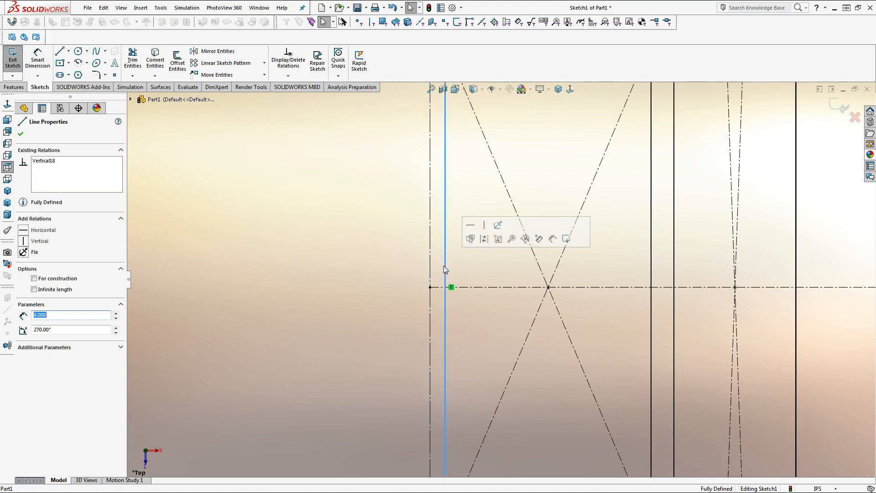
key(d)
click(444, 265)
key(Escape)
scroll(503, 281, up, 14)
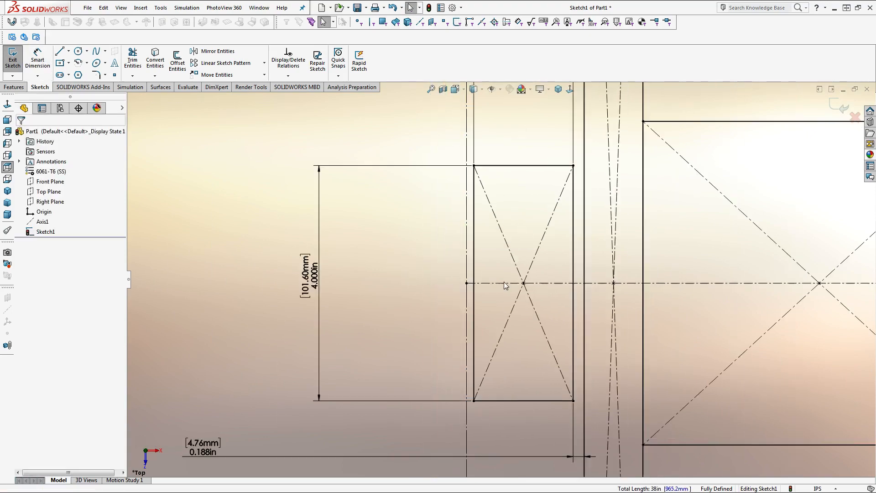
Move the wheel rectangle's 1.689 in width dimension outward, clear of the frame
scroll(588, 298, down, 5)
scroll(584, 295, up, 2)
scroll(528, 280, up, 3)
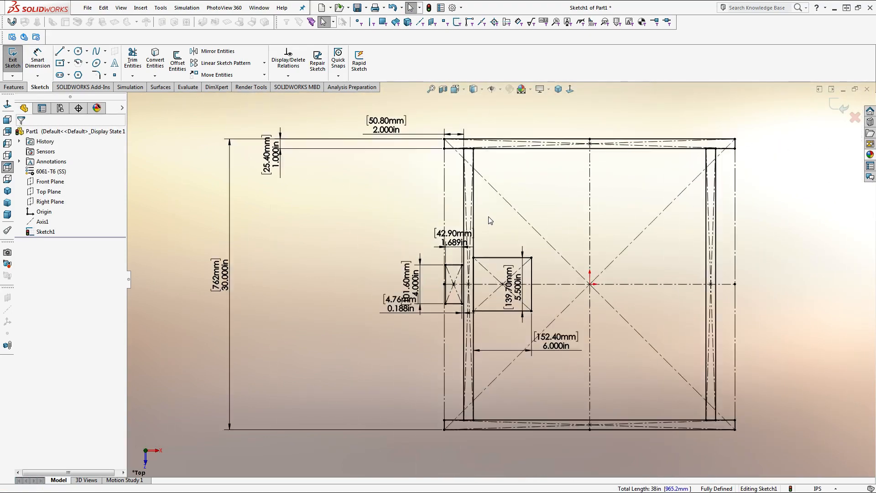
scroll(488, 214, down, 2)
drag(437, 264, 327, 273)
click(293, 198)
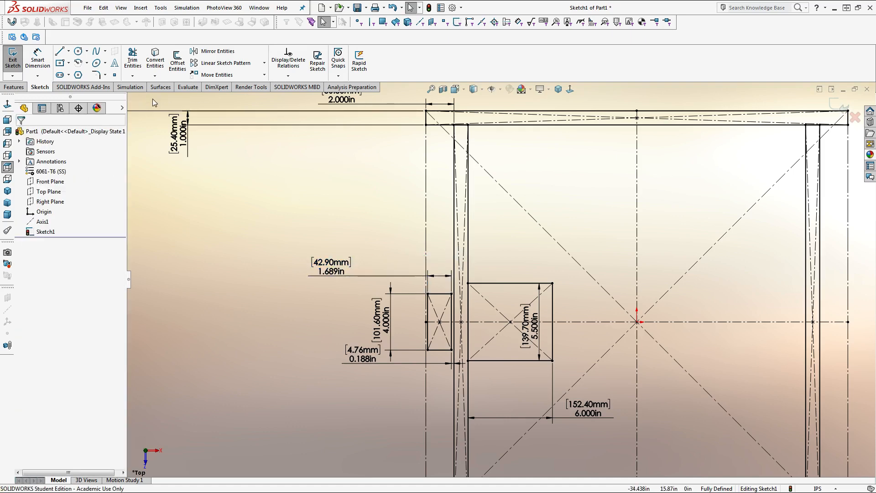
Sketch a second center rectangle about 2.465 by 4.152 in outside the frame, above the wheel rectangle
click(276, 203)
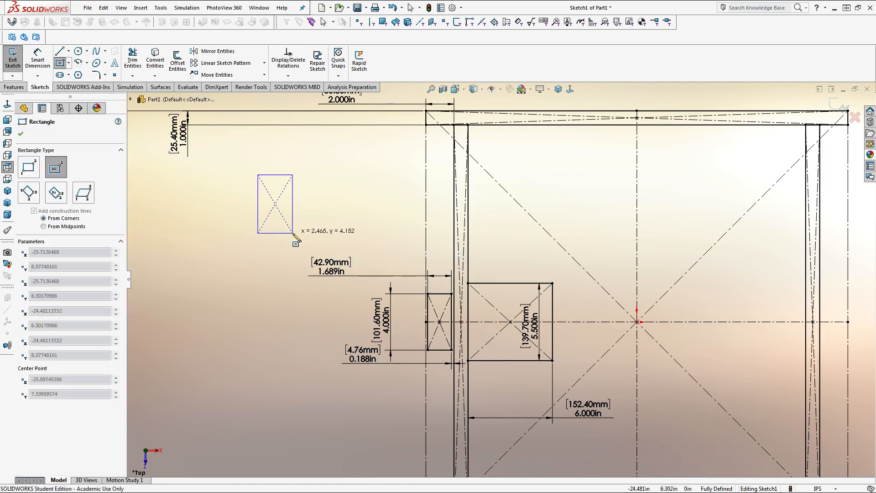
click(258, 174)
key(Escape)
Make the new rectangle's horizontal and vertical edges equal to those of the dimensioned wheel rectangle
click(282, 175)
scroll(398, 284, down, 3)
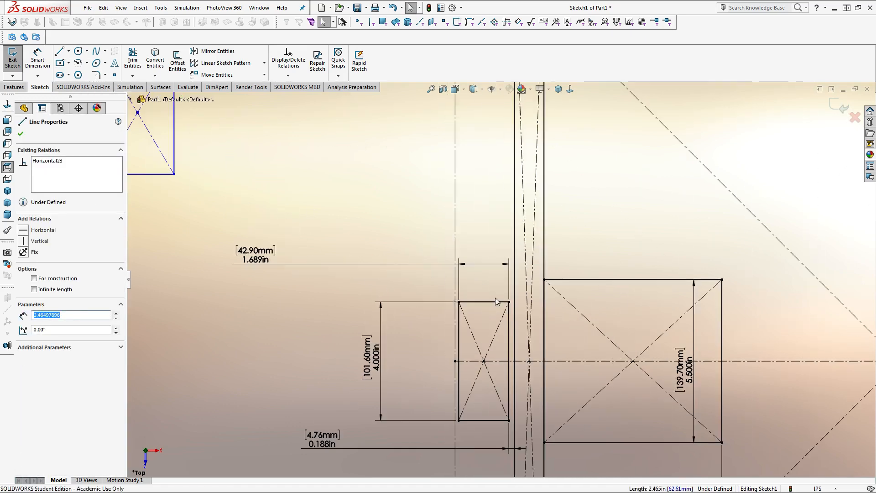
ctrl+click(492, 301)
click(585, 261)
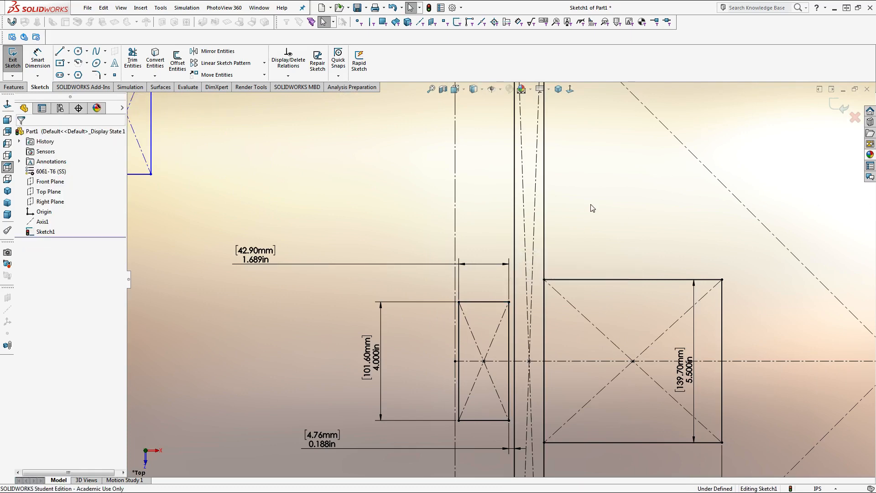
click(508, 320)
scroll(500, 279, up, 3)
ctrl+click(299, 183)
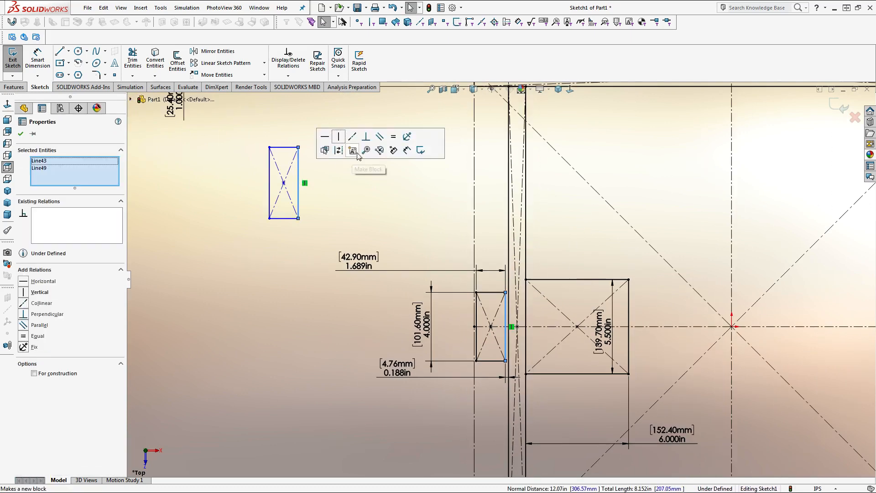
click(402, 139)
Align the new rectangle's center vertically with the middle wheel rectangle's center
click(283, 181)
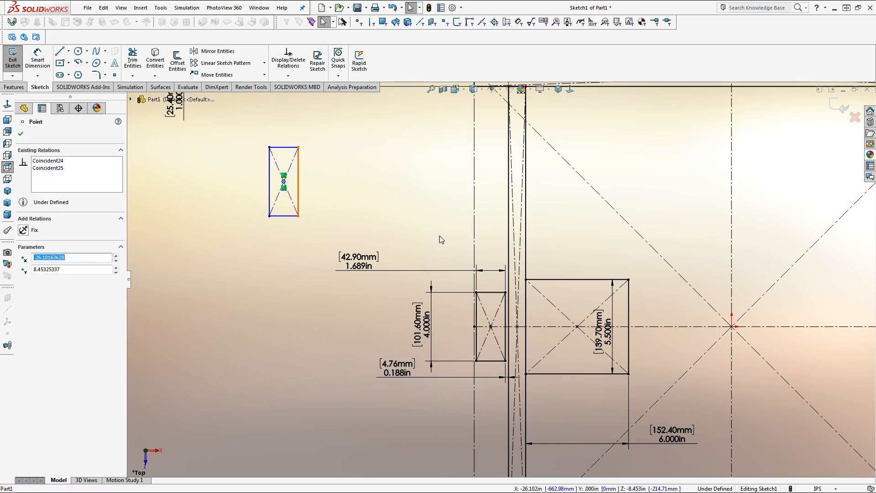
ctrl+click(491, 326)
click(527, 286)
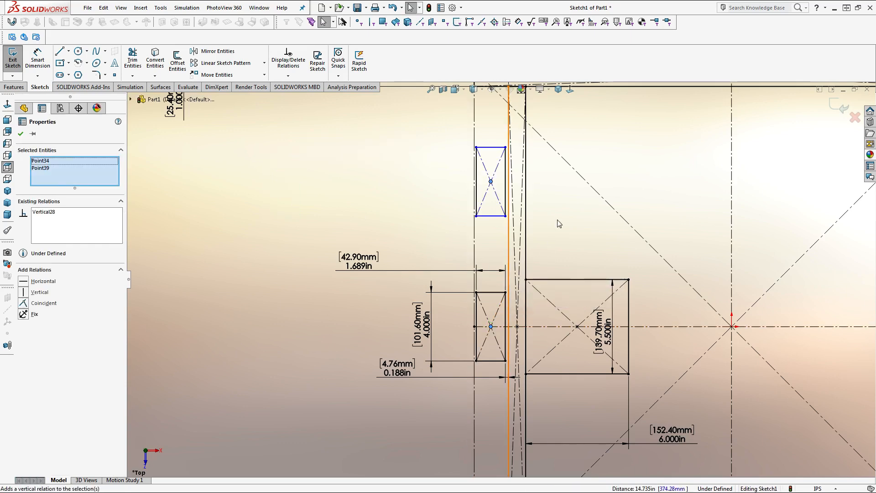
click(553, 180)
Move the new wheel rectangle up along the rail until it sits just below the frame's upper cross member
scroll(551, 168, up, 2)
scroll(502, 229, down, 4)
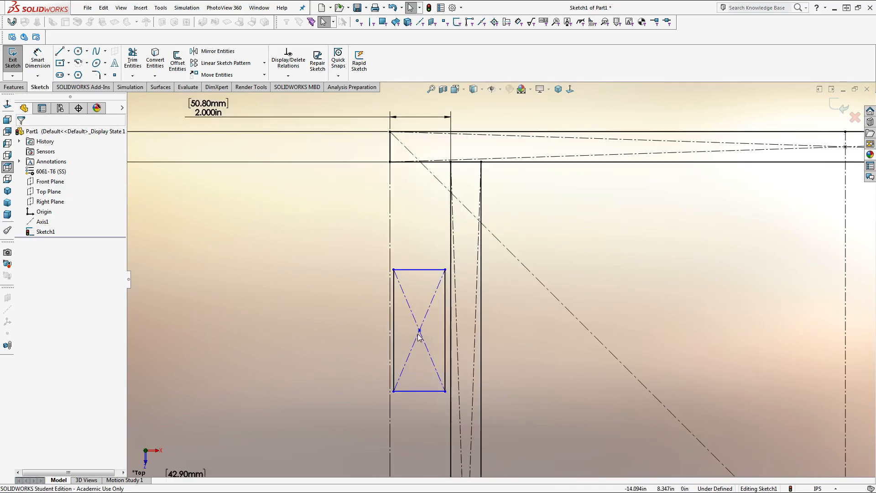
drag(421, 334, 431, 233)
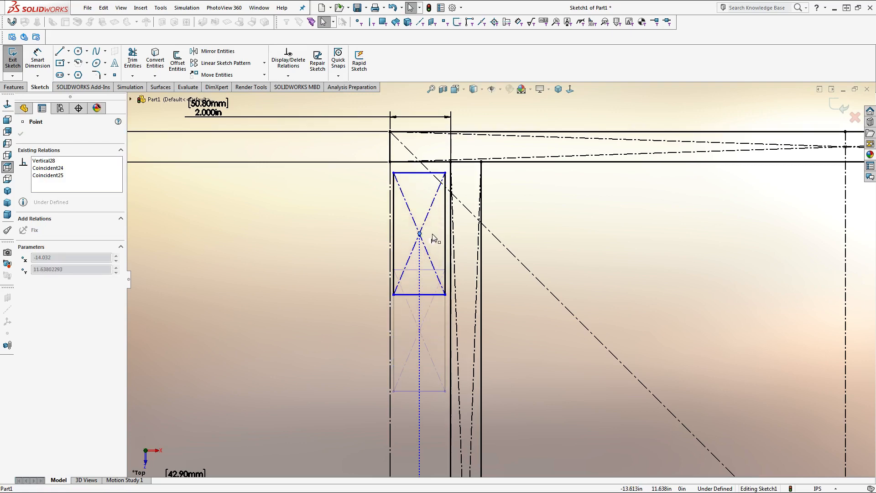
click(536, 318)
scroll(523, 314, up, 4)
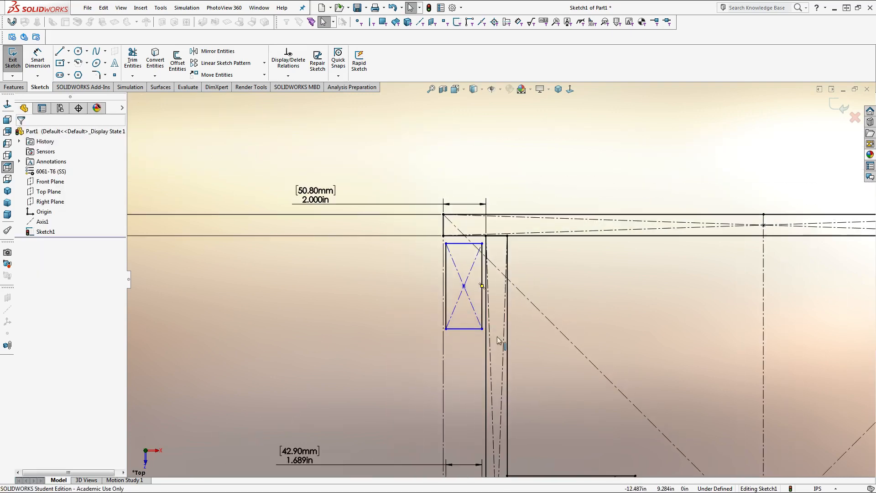
scroll(521, 367, down, 2)
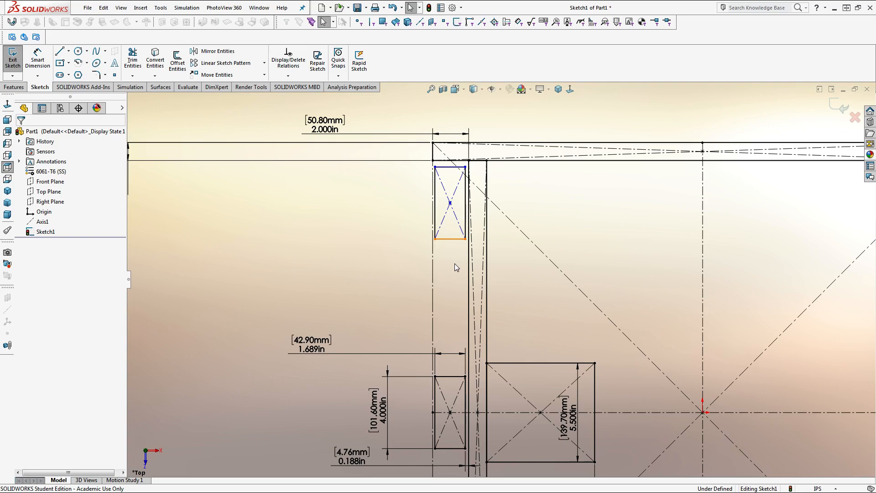
scroll(477, 197, down, 3)
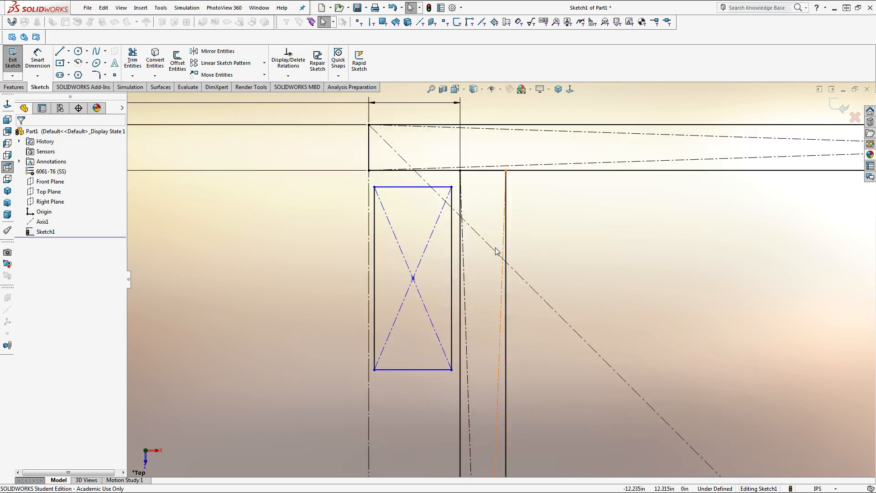
Dimension the vertical distance between the upper and middle wheel rectangles' centers as 11.75 in
click(415, 281)
key(d)
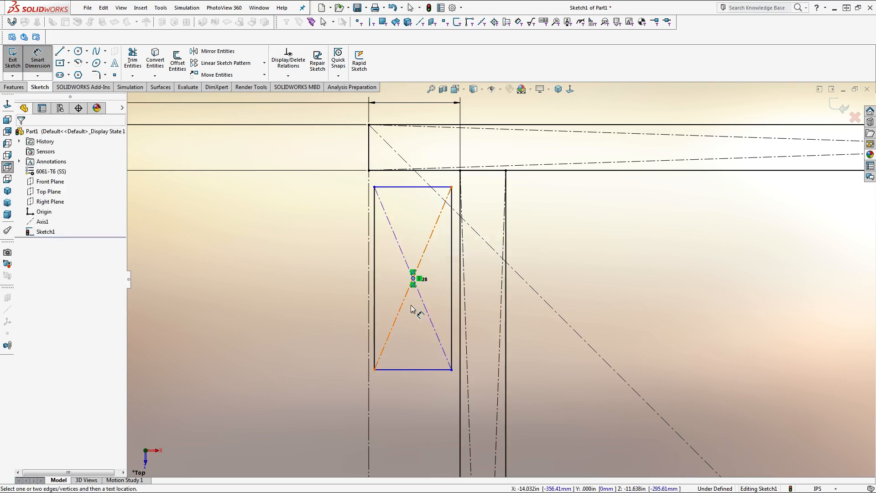
scroll(411, 305, up, 9)
scroll(466, 386, down, 2)
click(490, 369)
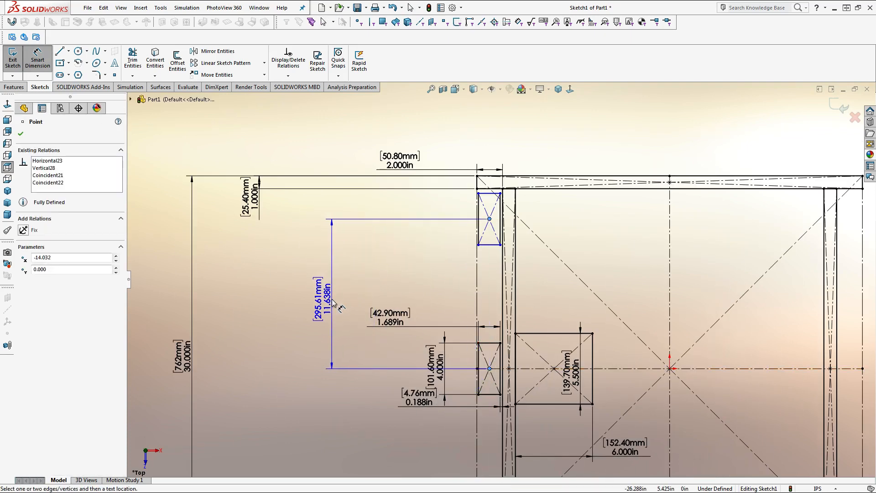
click(333, 299)
text(11.75)
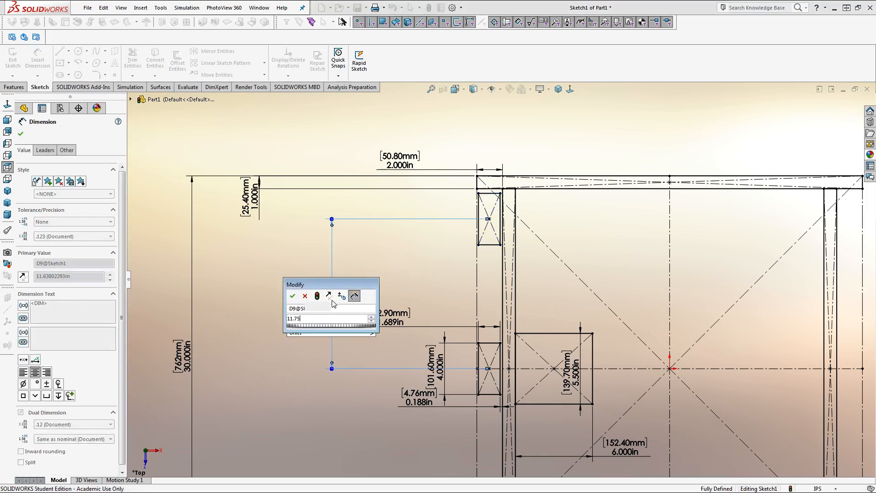
key(Return)
scroll(506, 173, down, 1)
scroll(506, 174, down, 5)
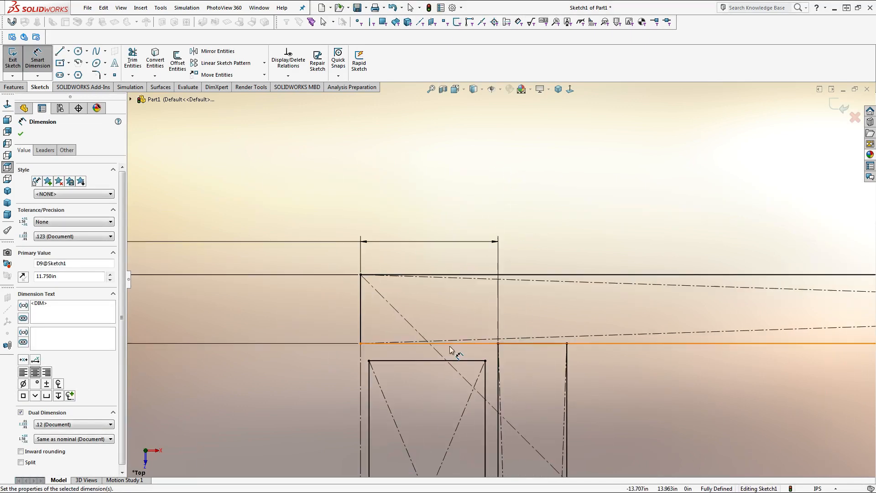
Check the gap between the upper wheel rectangle's top edge and the frame's upper cross member without adding a dimension
click(474, 285)
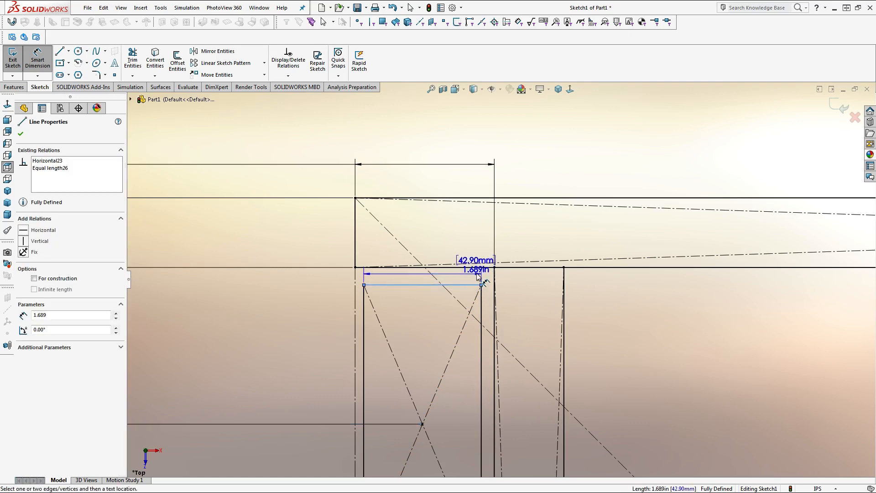
click(474, 267)
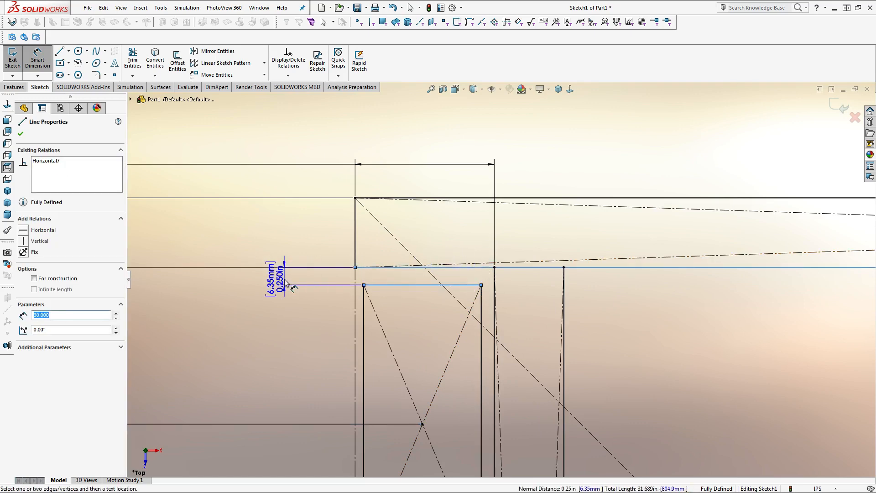
key(Escape)
scroll(571, 376, up, 5)
scroll(529, 329, up, 3)
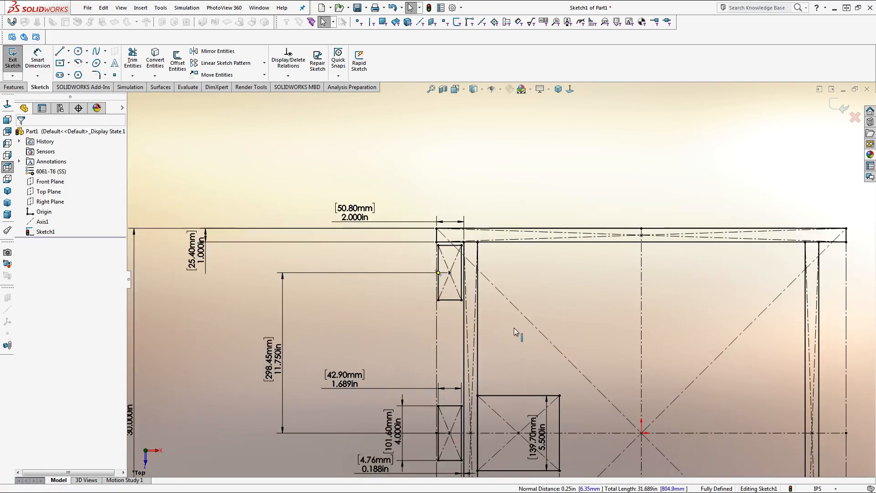
scroll(472, 255, down, 4)
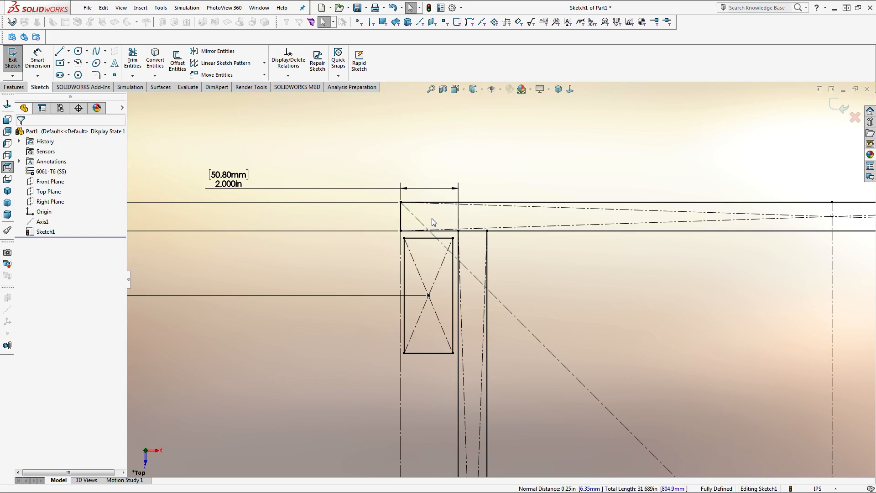
scroll(501, 279, up, 3)
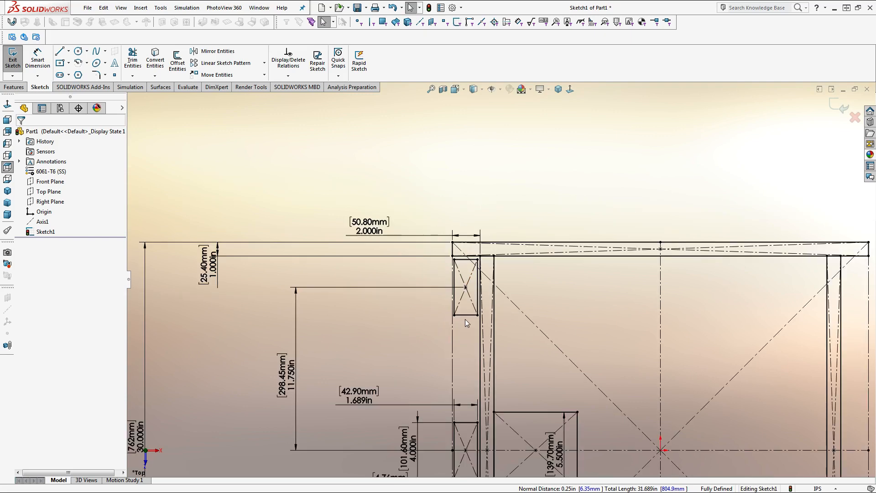
Mirror the upper wheel rectangle, including its diagonals and center point, about the frame's horizontal centerline
click(212, 51)
scroll(383, 182, up, 3)
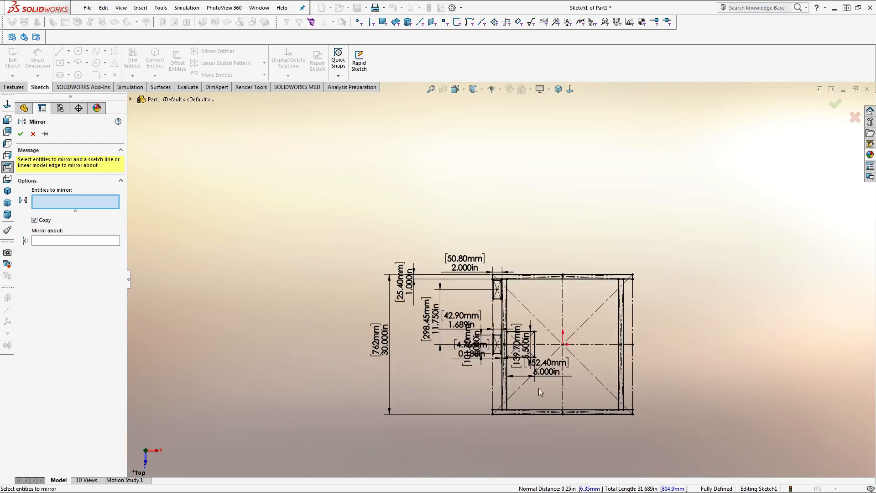
scroll(381, 249, down, 6)
drag(368, 259, 468, 147)
click(75, 284)
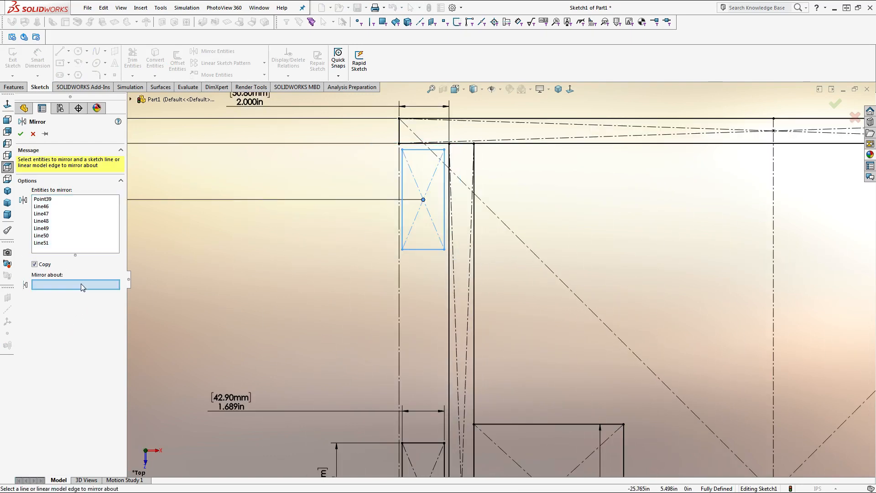
scroll(502, 365, up, 3)
scroll(505, 390, down, 2)
click(498, 327)
right_click(496, 327)
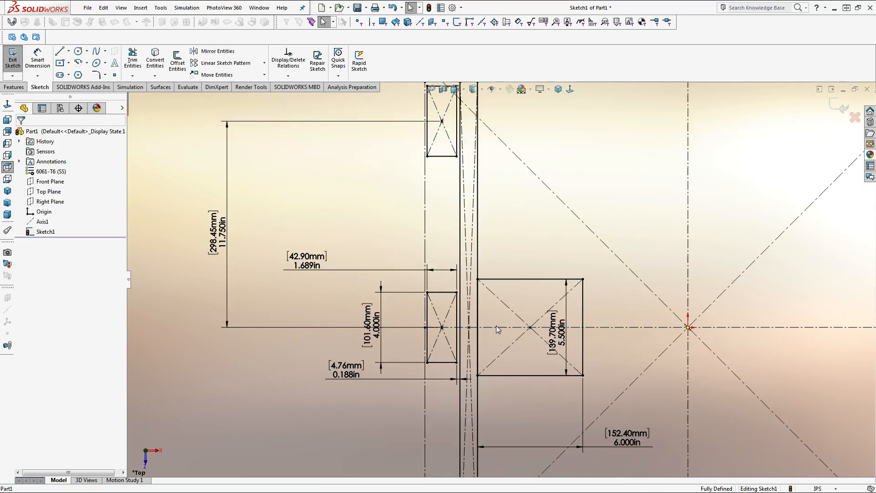
scroll(496, 329, up, 3)
click(224, 50)
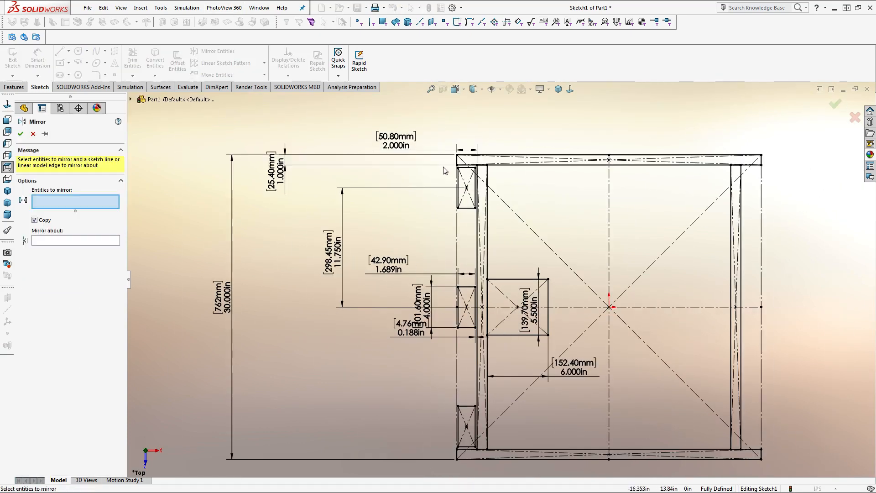
mouse_move(441, 133)
mouse_down()
mouse_move(519, 460)
mouse_move(569, 461)
mouse_up()
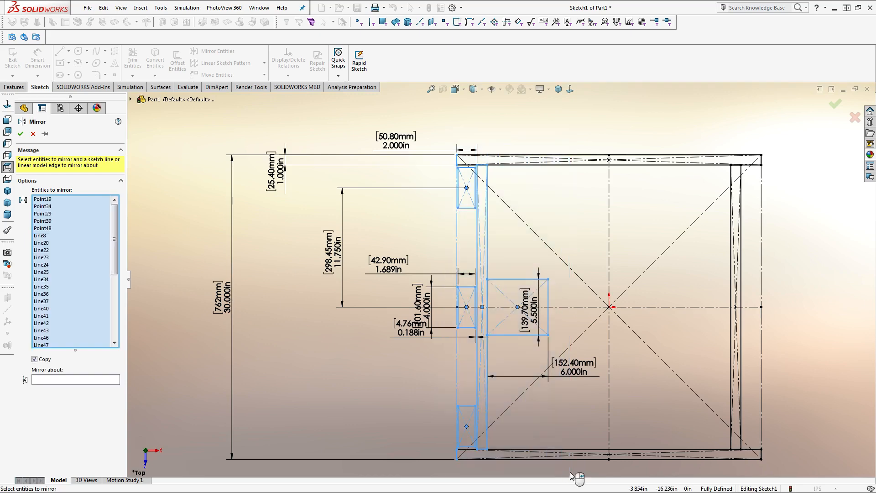
scroll(493, 244, down, 3)
scroll(501, 262, up, 3)
key(Escape)
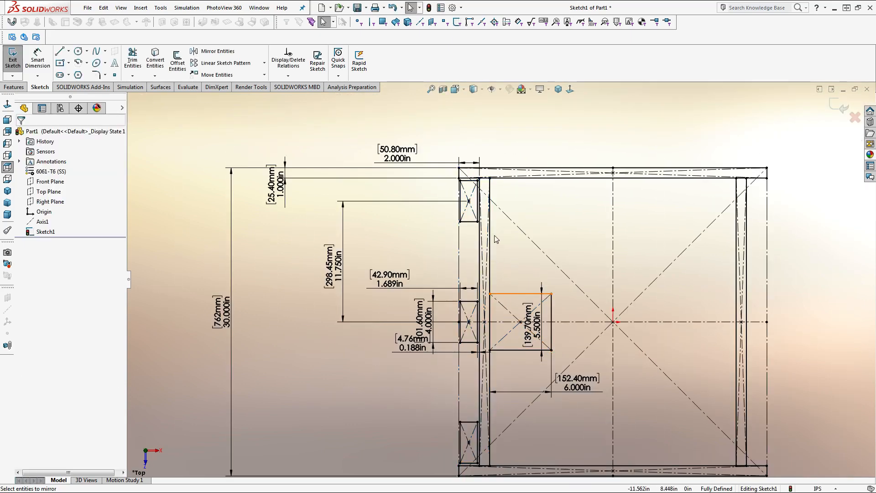
Start a sketch mirror with the lower wheel rectangle and the middle wheel's bottom edge, excluding the lower cross member's short end edge
click(207, 50)
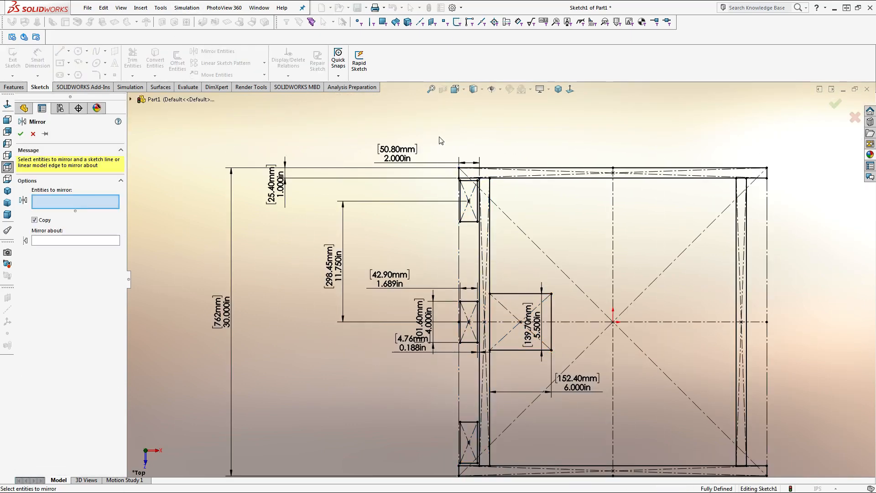
mouse_move(439, 136)
mouse_down()
mouse_move(489, 391)
mouse_move(484, 434)
mouse_move(490, 359)
mouse_move(491, 374)
mouse_up()
scroll(485, 433, up, 2)
scroll(484, 432, down, 3)
scroll(462, 356, down, 3)
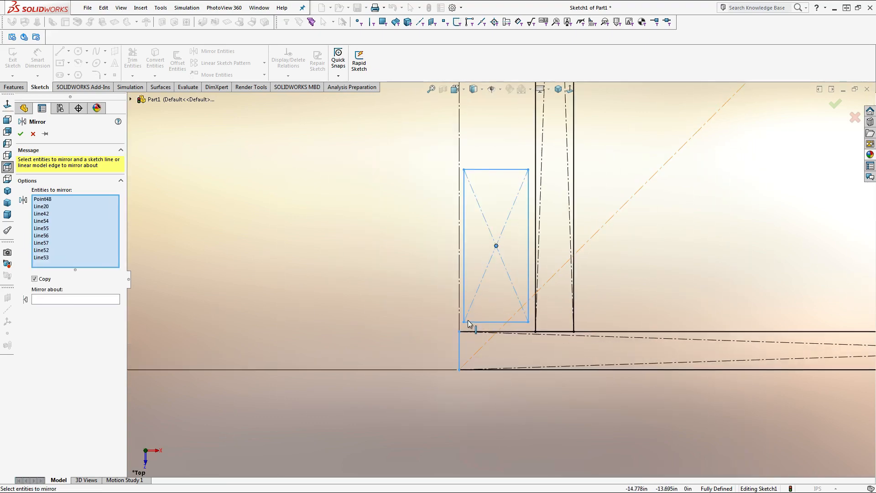
click(460, 346)
Add the gearbox rectangle's bottom, top and inner edges, both diagonals and center point to the entities to mirror
scroll(502, 287, up, 6)
scroll(505, 124, down, 4)
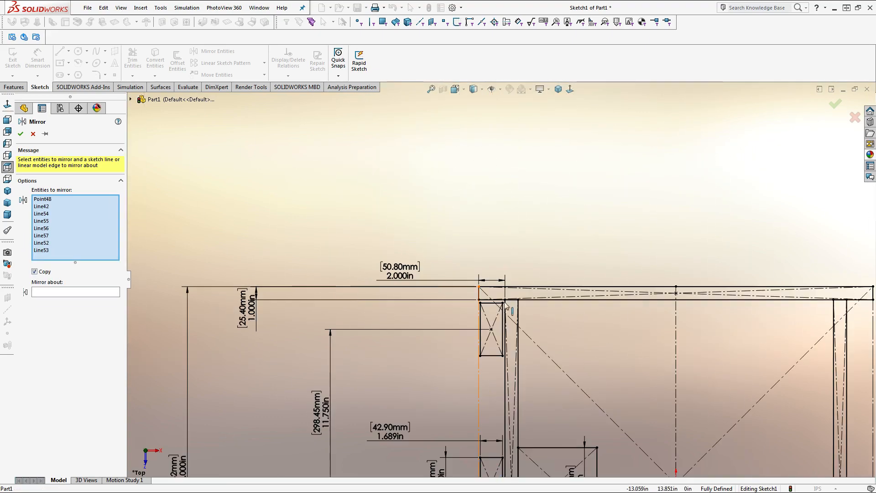
scroll(505, 345, up, 3)
scroll(530, 388, down, 7)
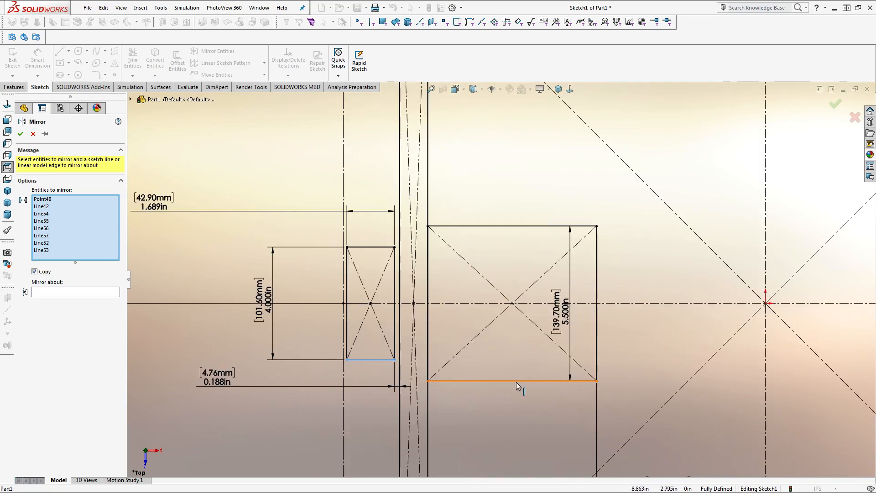
click(517, 381)
click(596, 355)
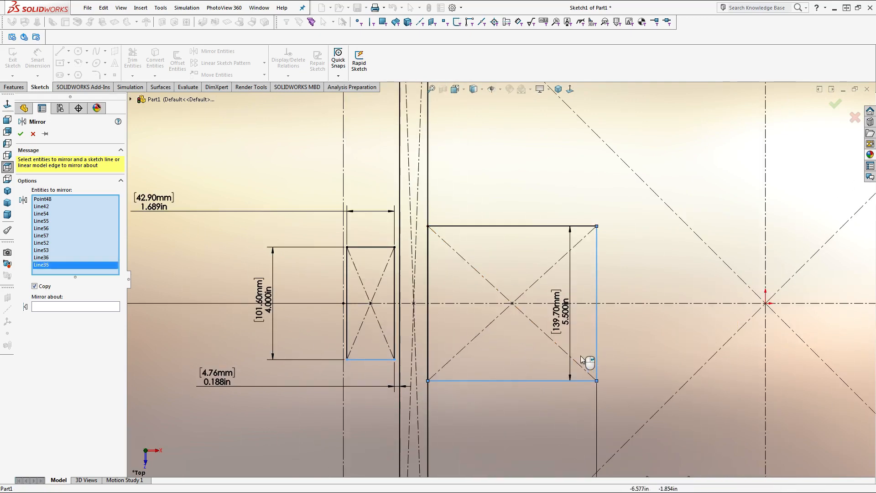
click(548, 340)
click(533, 284)
click(512, 303)
click(500, 227)
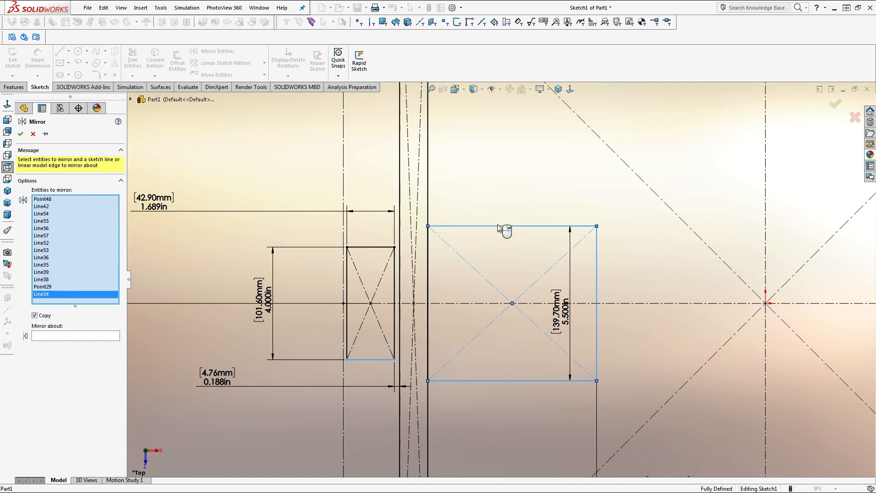
Add the middle wheel rectangle's top and side edges, both diagonals and center point to the entities to mirror
scroll(424, 255, up, 3)
scroll(422, 258, down, 3)
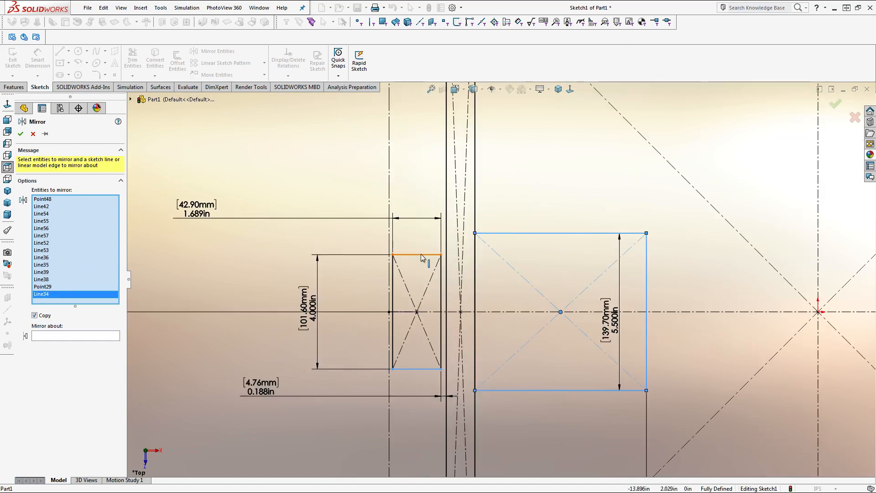
click(422, 254)
click(430, 280)
click(413, 303)
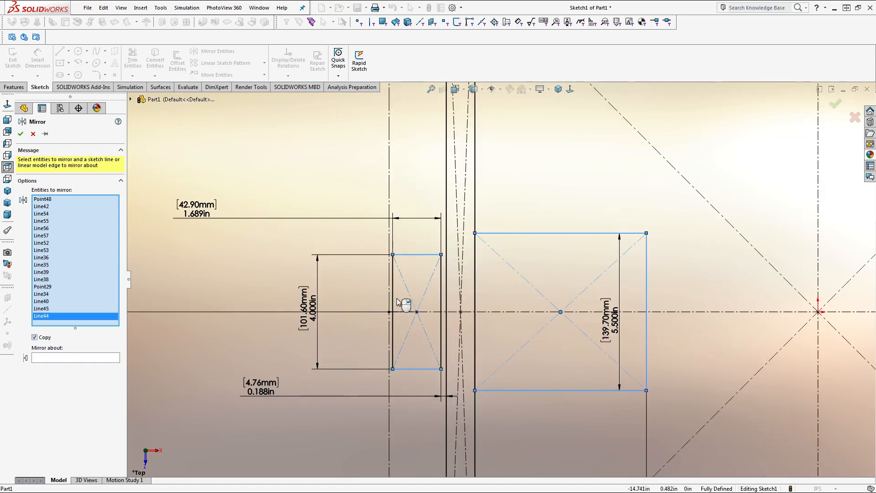
click(393, 298)
click(441, 296)
click(416, 311)
scroll(417, 315, up, 1)
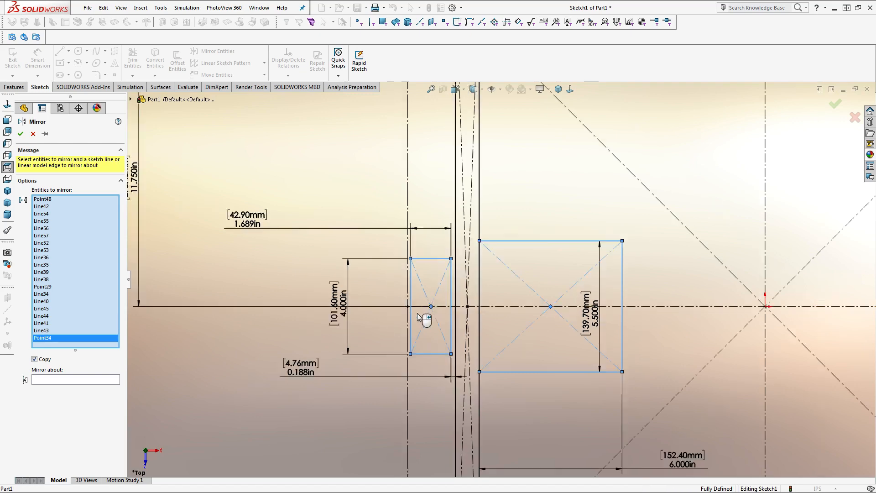
Add the upper wheel rectangle's four edges and both diagonals to the entities to mirror
scroll(417, 317, up, 2)
scroll(437, 192, down, 4)
click(435, 177)
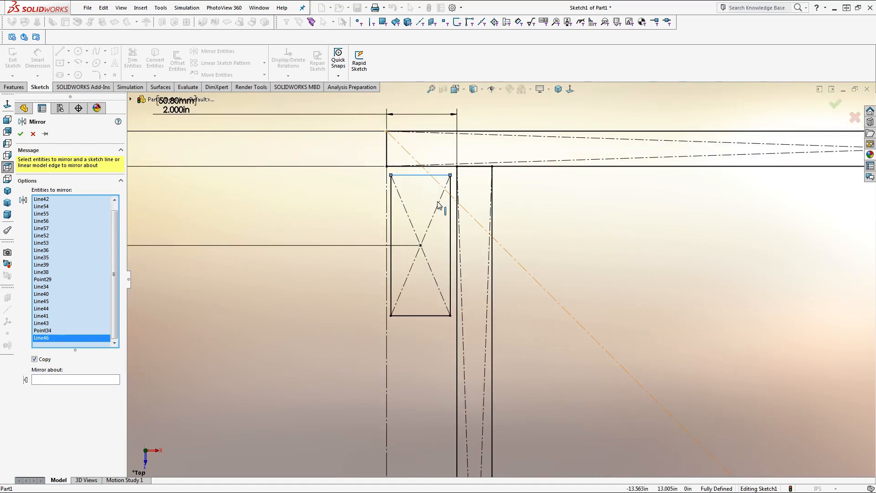
click(438, 205)
click(415, 229)
click(391, 240)
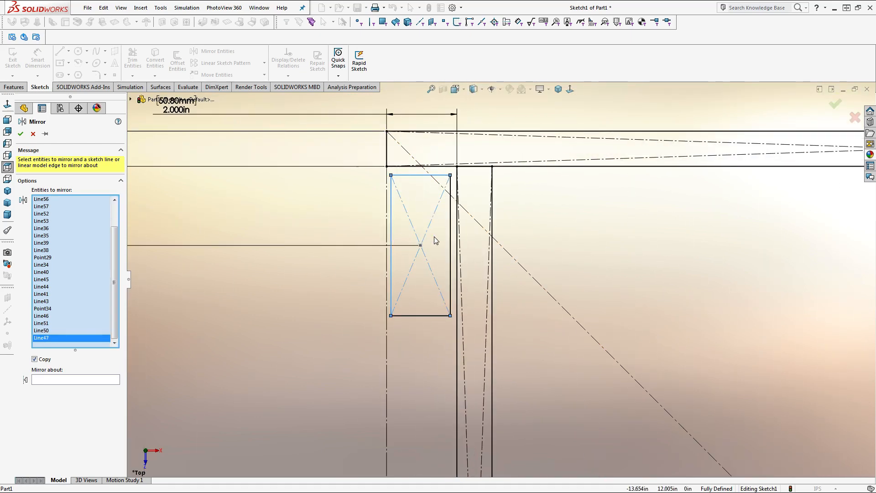
click(450, 234)
click(433, 316)
Mirror the selected wheel and gearbox rectangles about the frame's vertical centerline
scroll(499, 279, up, 3)
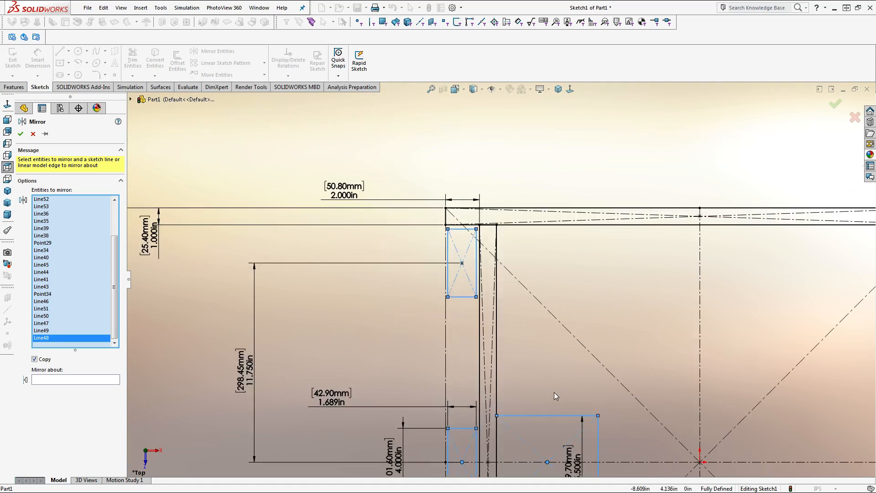
scroll(554, 396, up, 4)
scroll(537, 410, down, 3)
click(97, 379)
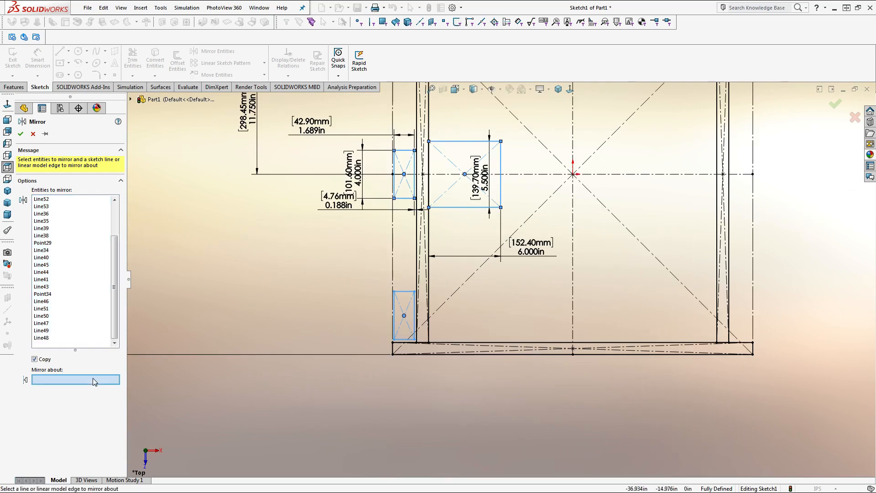
click(574, 247)
right_click(575, 249)
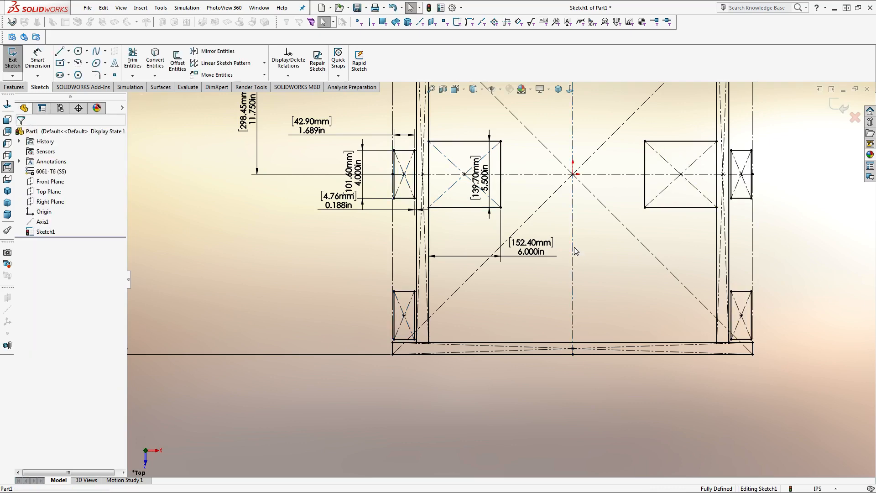
scroll(543, 199, up, 4)
scroll(533, 188, down, 2)
scroll(510, 300, down, 1)
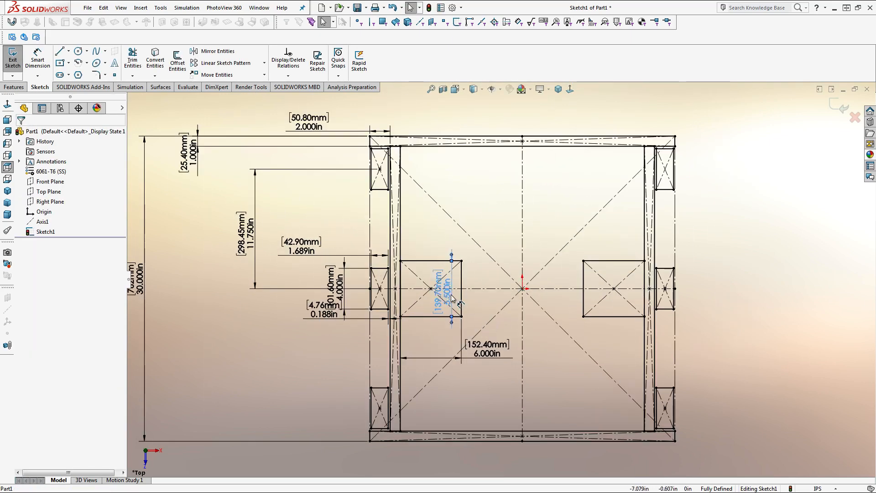
key(z)
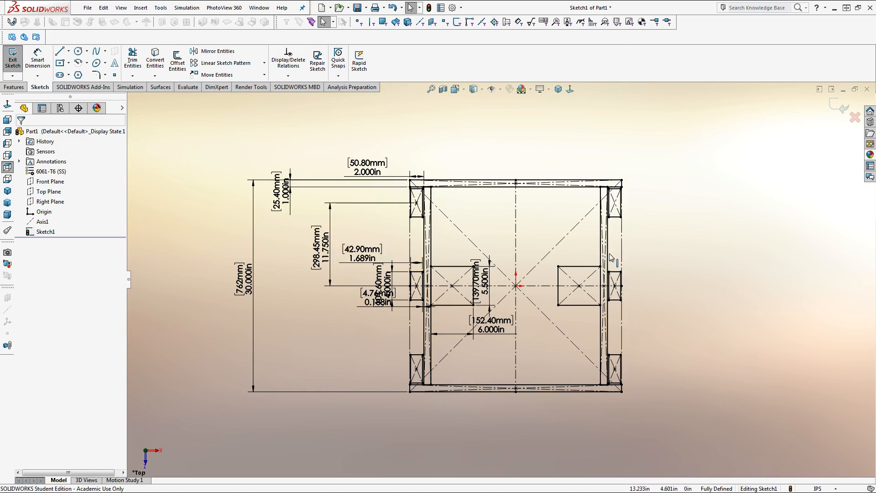
scroll(527, 327, down, 1)
scroll(524, 275, down, 1)
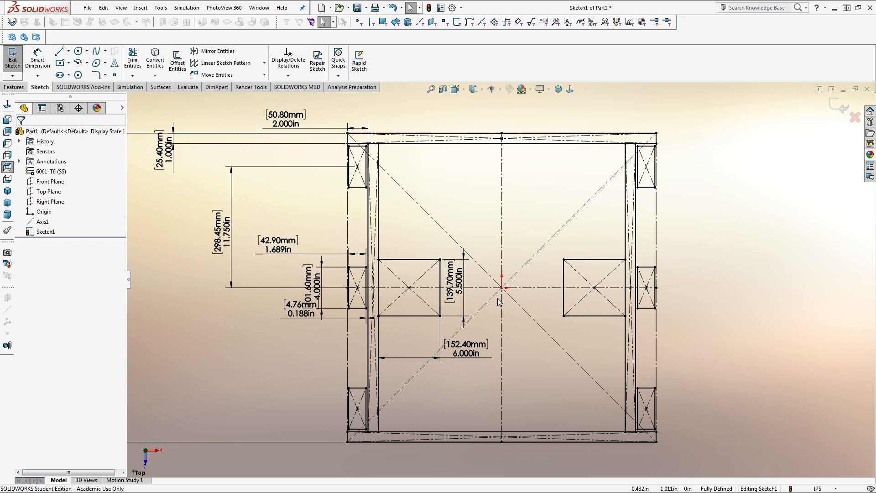
Start saving the part under a new name and open the 16_test_wcd folder inside the 299 user project folder
click(87, 7)
click(114, 97)
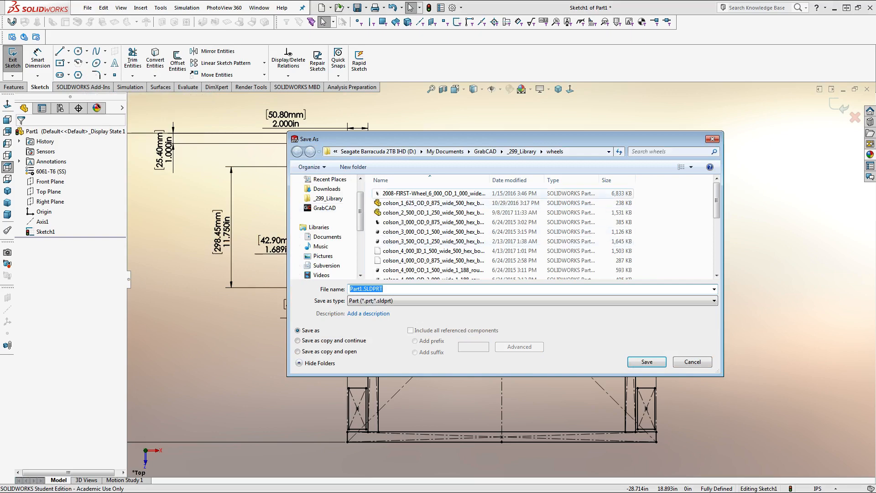
double_click(425, 251)
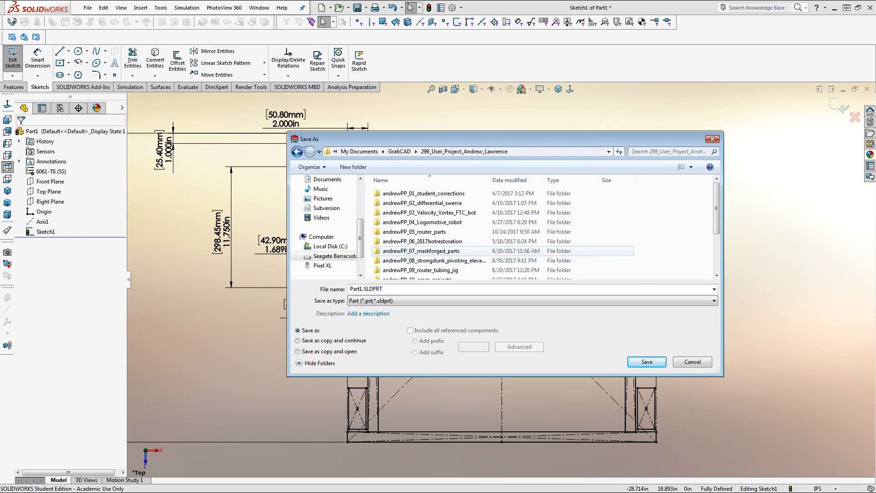
scroll(440, 227, down, 2)
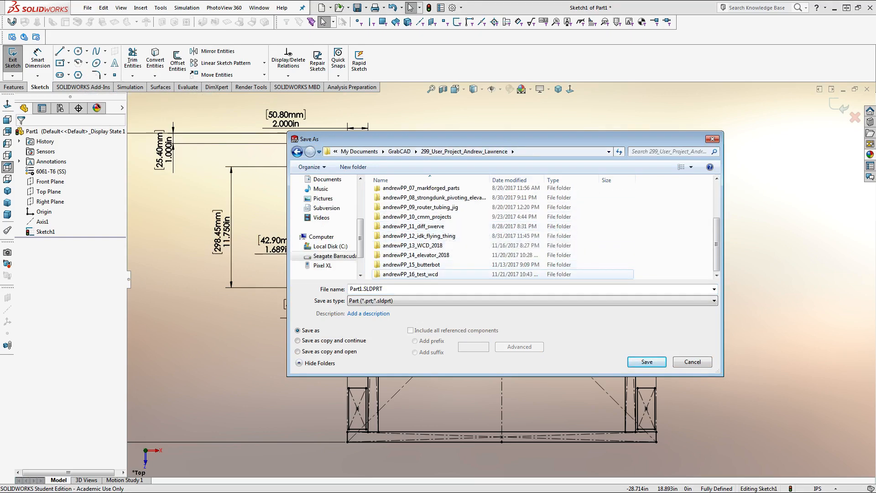
double_click(411, 273)
Create a new folder named _sketches inside the 16_test_wcd project folder
right_click(431, 234)
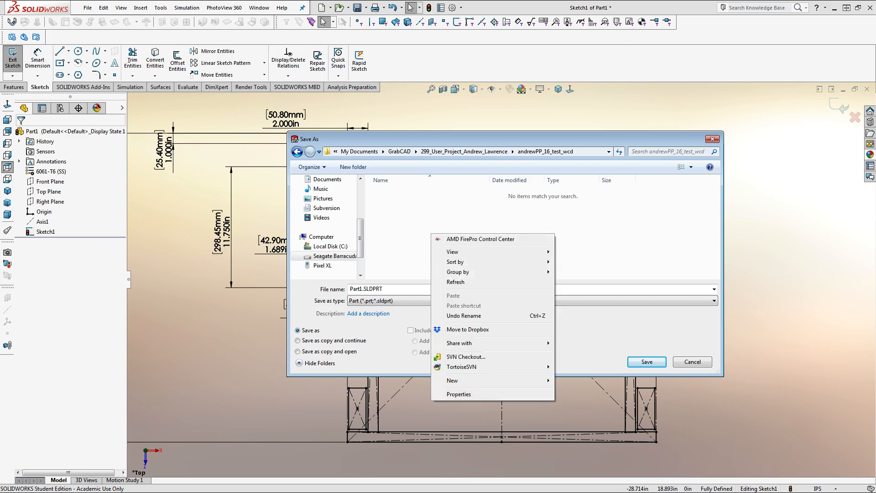
right_click(426, 227)
mouse_move(447, 372)
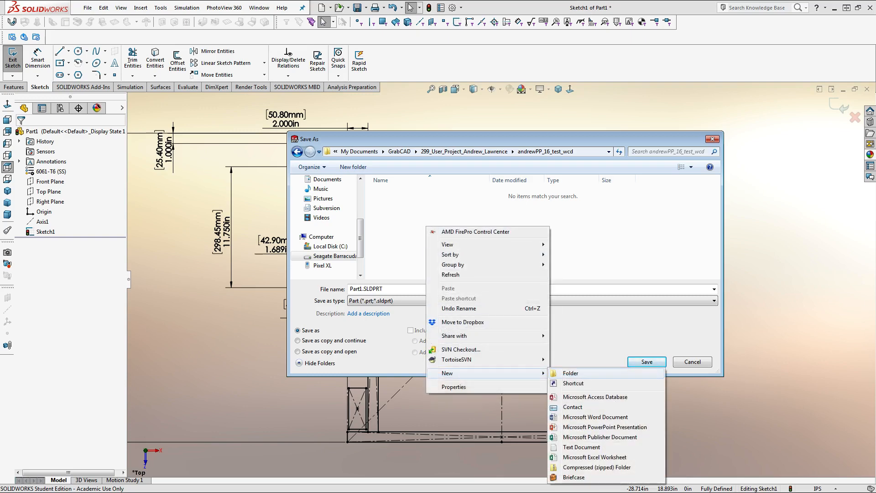
click(570, 373)
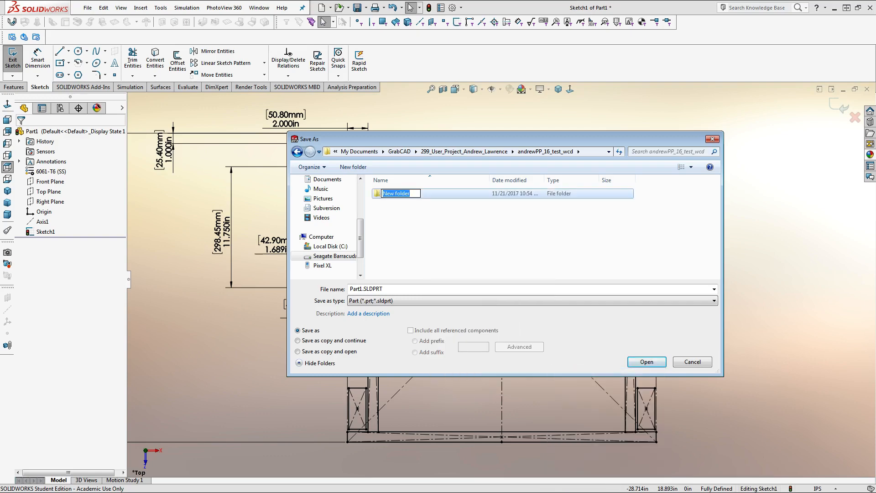
text(_sketches)
key(Return)
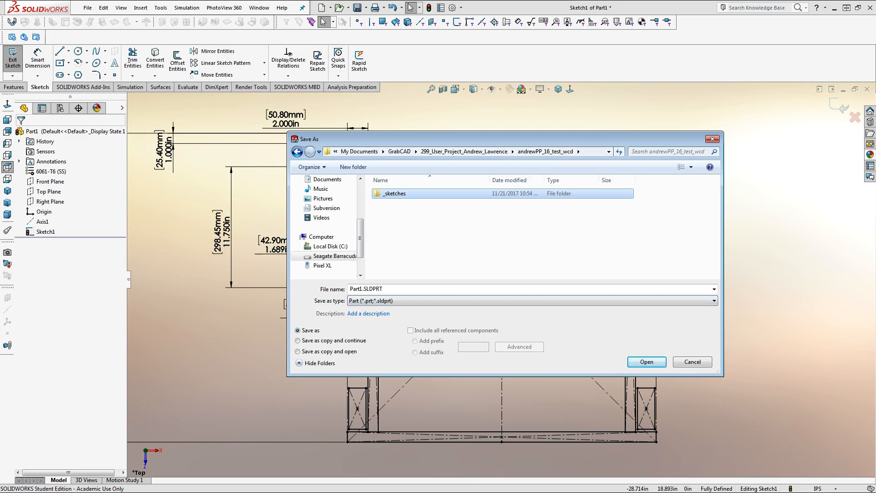
Save the part in the _sketches folder, using the project prefix followed by 16_sketch_main as its file name
key(Return)
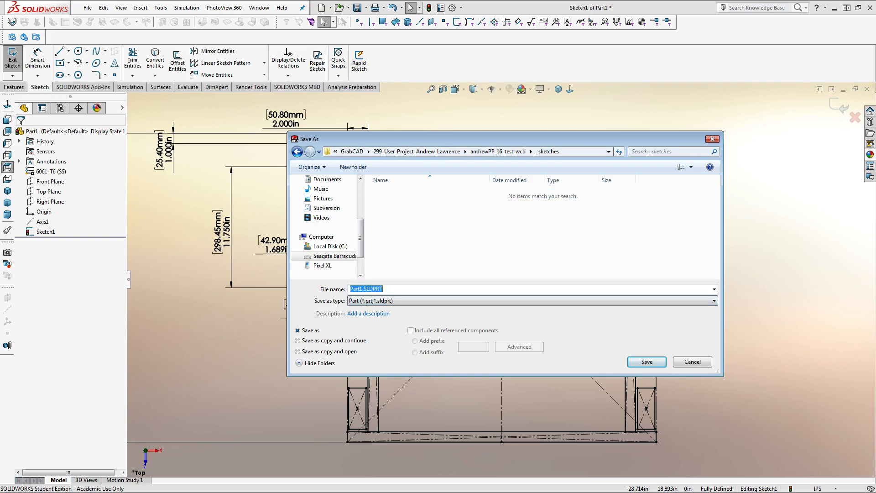
click(381, 289)
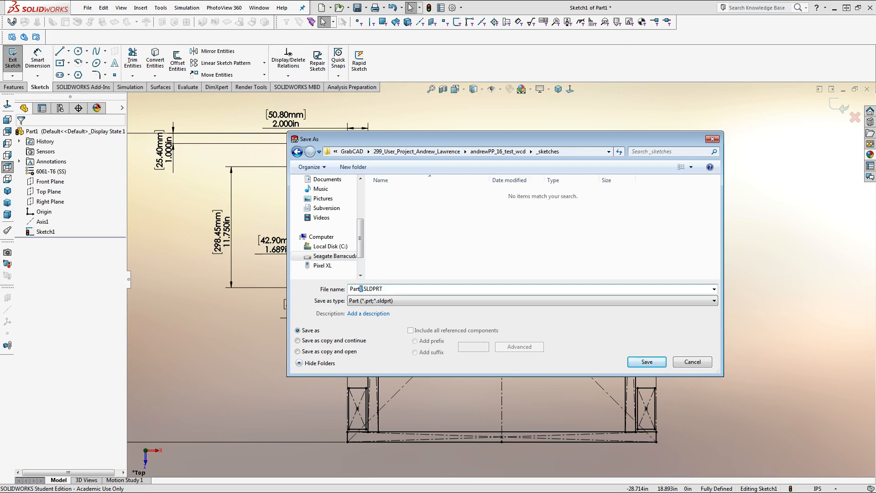
text(m)
key(BackSpace)
text(andrewPP_16_sketch_main)
key(Return)
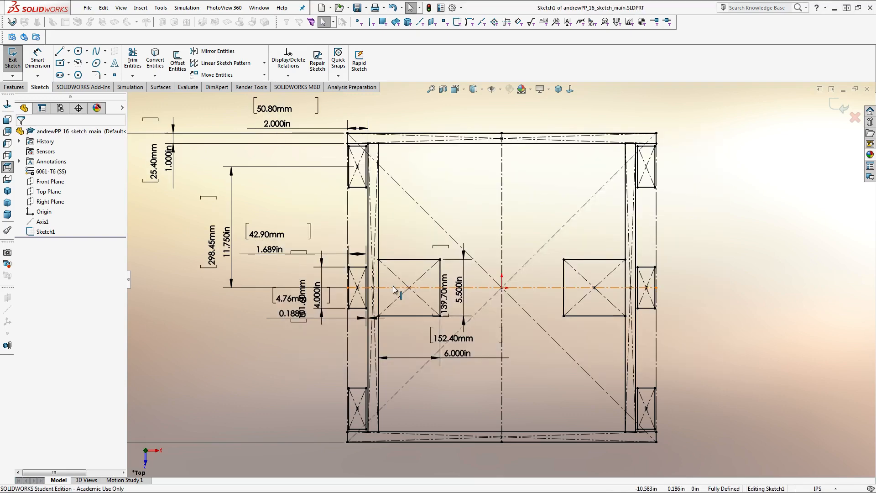
Inspect the lengths of the frame's upper outer edge and the left rail's inner edge
scroll(490, 299, up, 3)
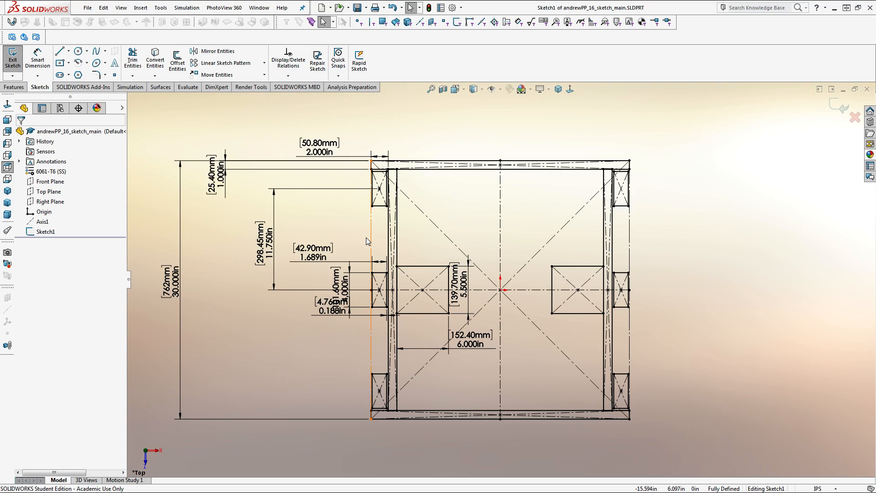
click(404, 161)
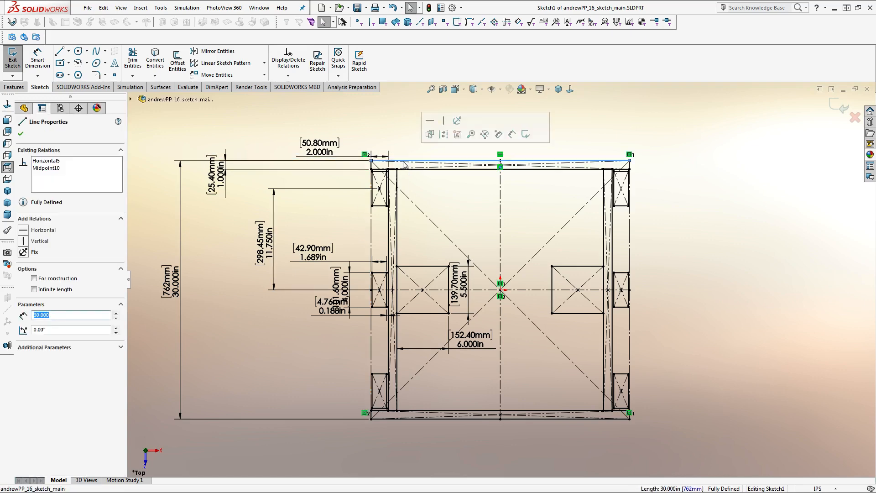
click(395, 237)
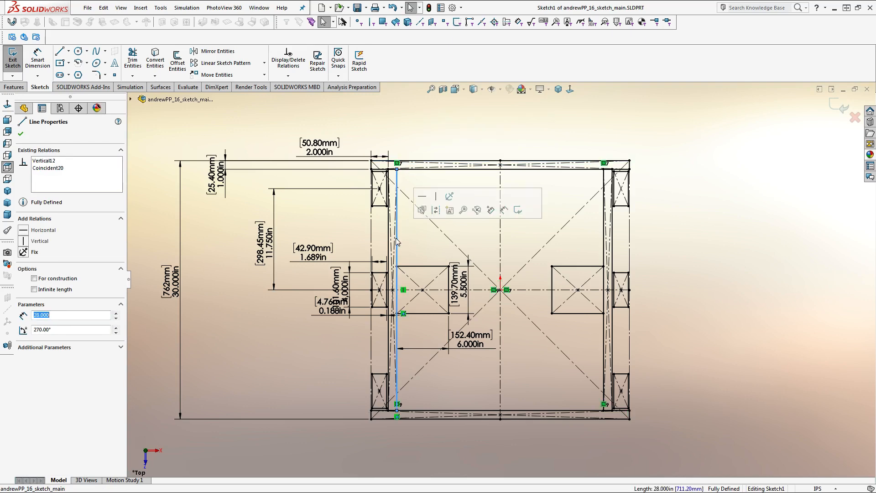
click(280, 341)
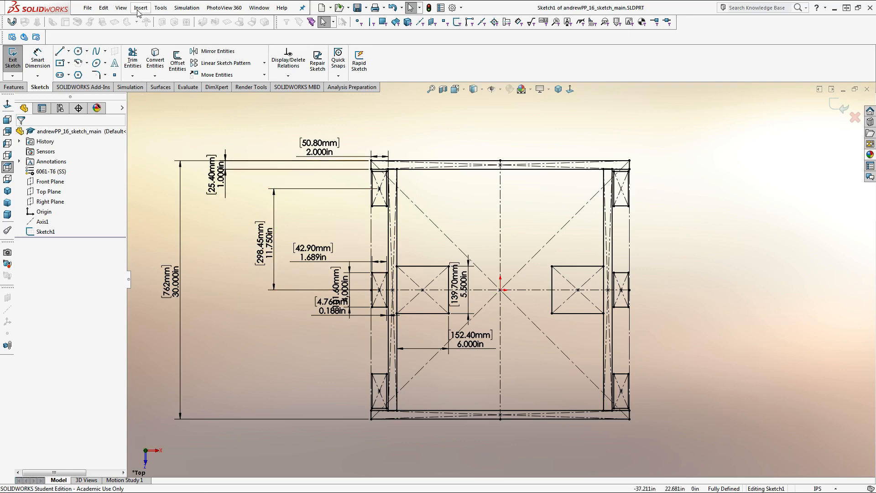
Create a new part and start a sketch on the Right Plane
click(88, 8)
click(101, 22)
double_click(184, 133)
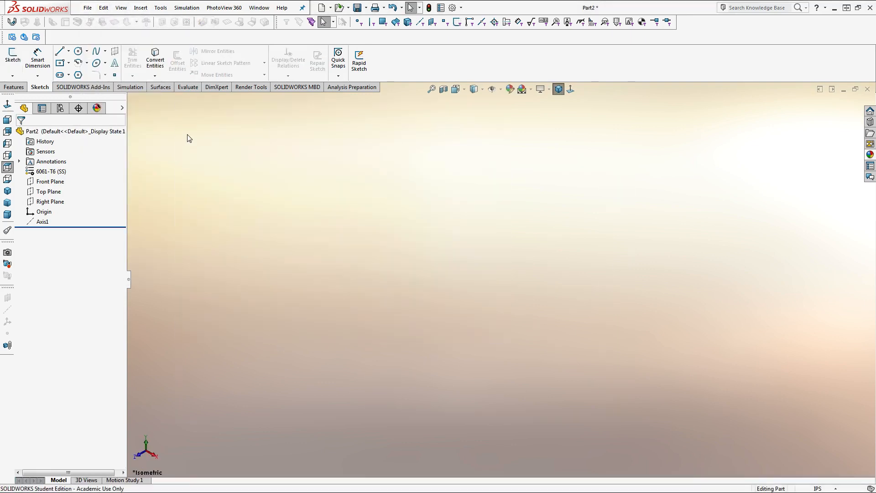
click(14, 59)
click(474, 354)
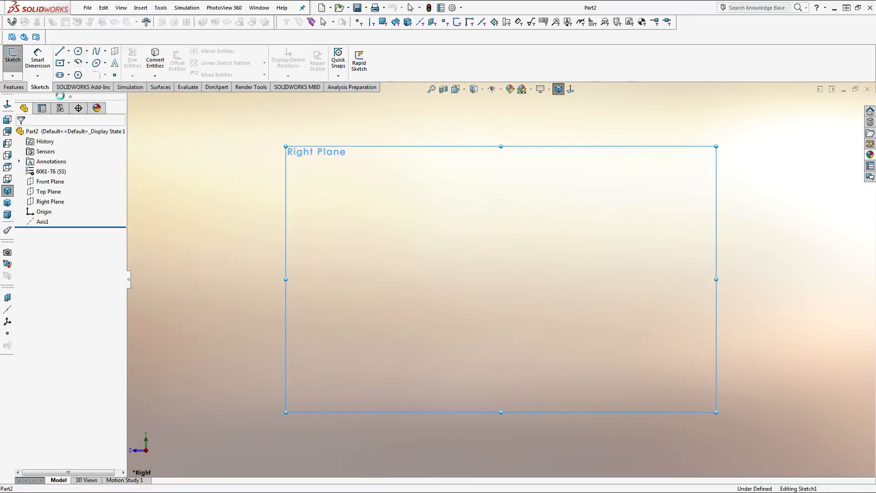
Sketch a center rectangle at the origin and dimension it 2 in high and 1 in wide
click(59, 62)
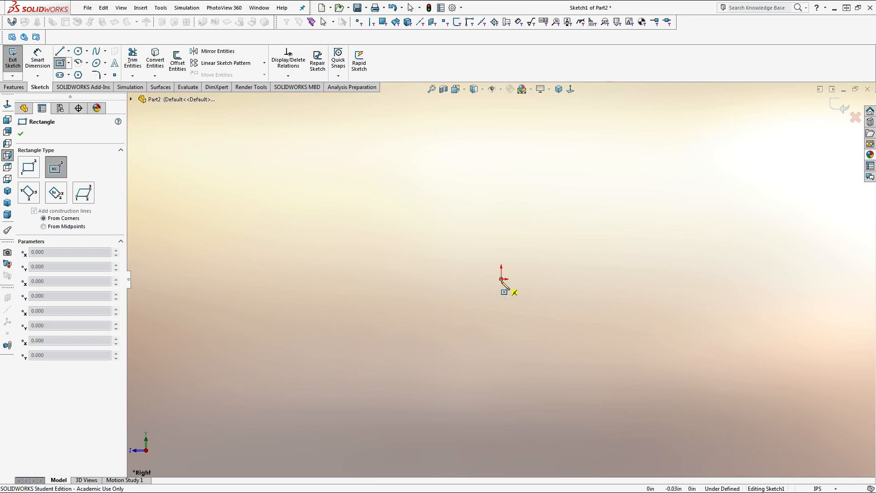
drag(500, 279, 544, 370)
click(543, 332)
key(d)
click(616, 315)
text(2)
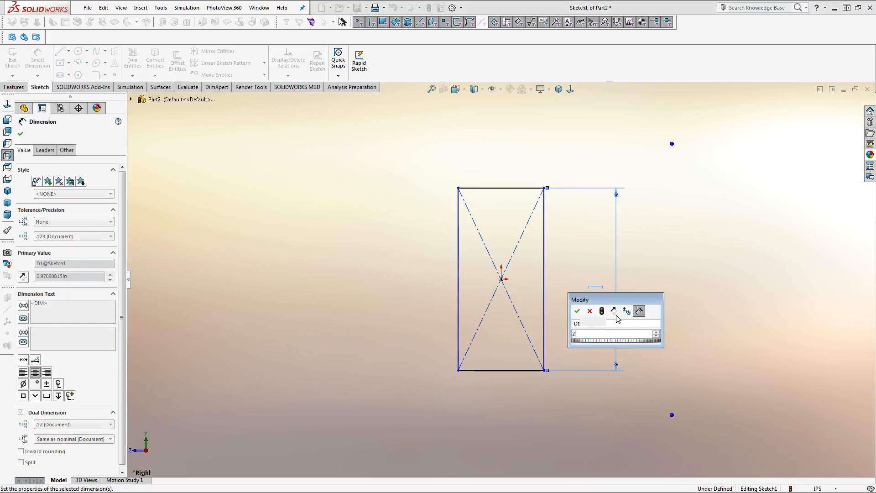
key(Return)
click(518, 188)
click(506, 169)
text(1)
key(Return)
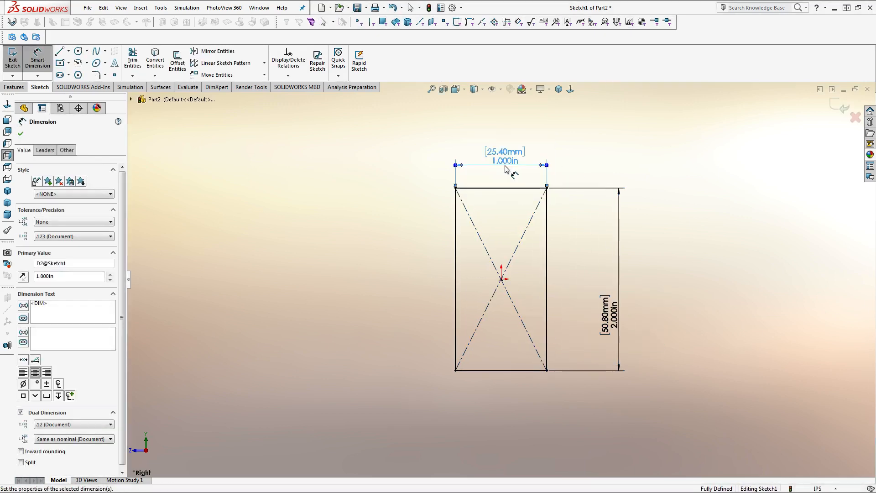
Offset the whole rectangle inward by 0.0625 in to form the tube wall
key(Escape)
key(o)
click(498, 187)
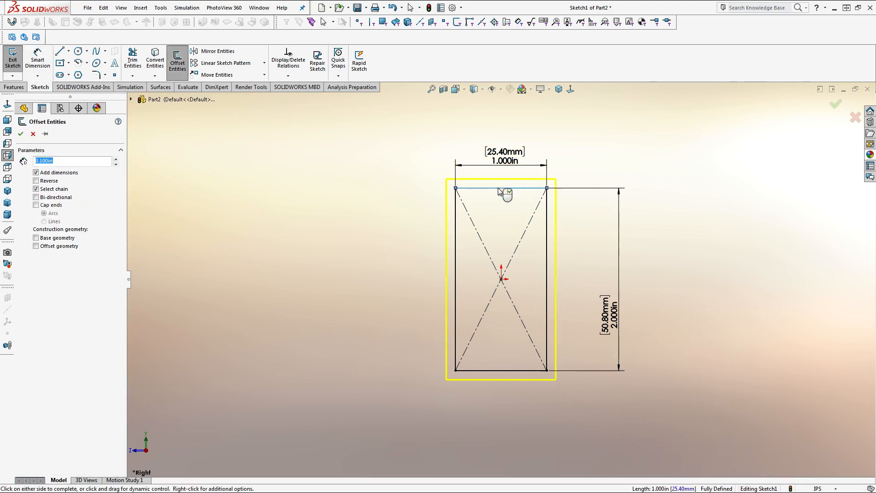
click(48, 182)
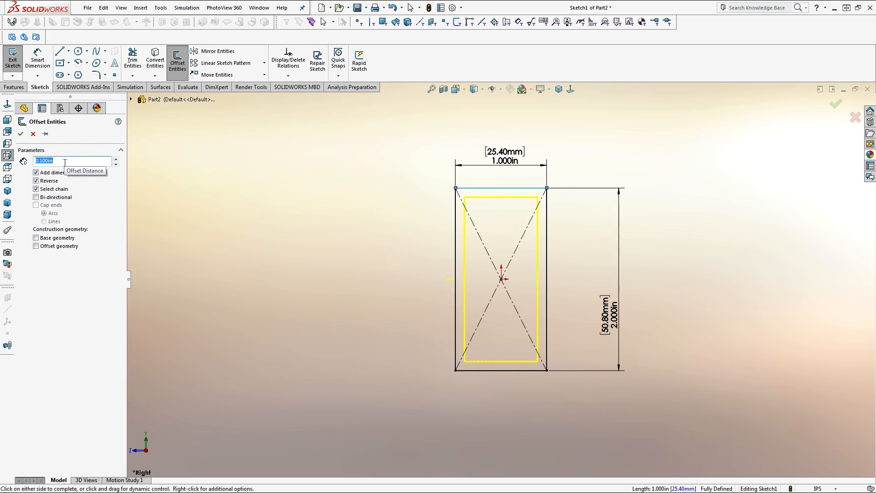
text(.0)
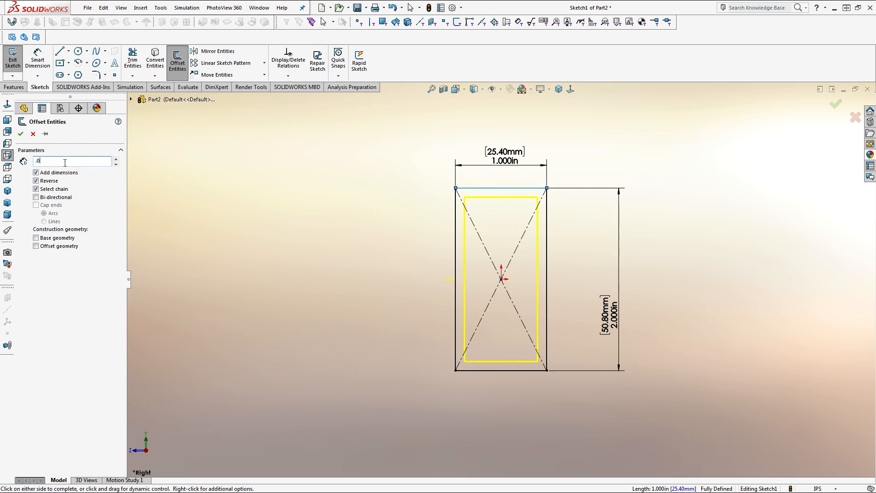
text(625)
key(Return)
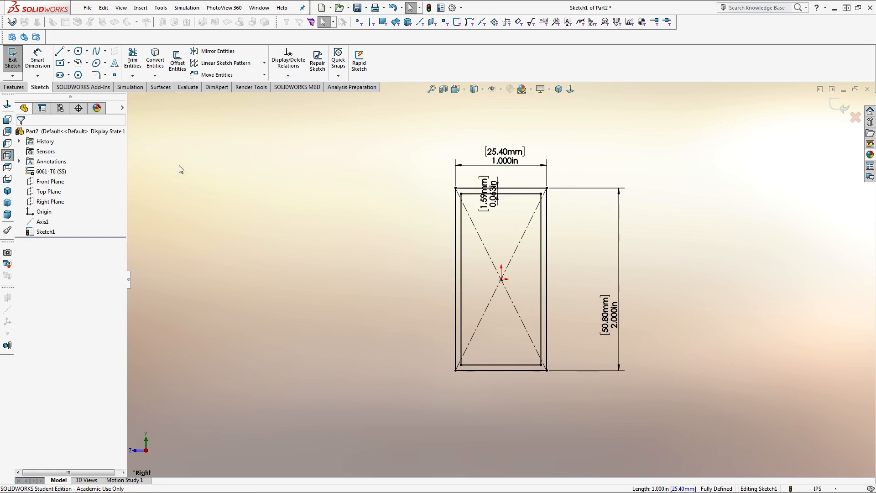
Extrude the tube profile 30 in as a Mid Plane boss
click(91, 188)
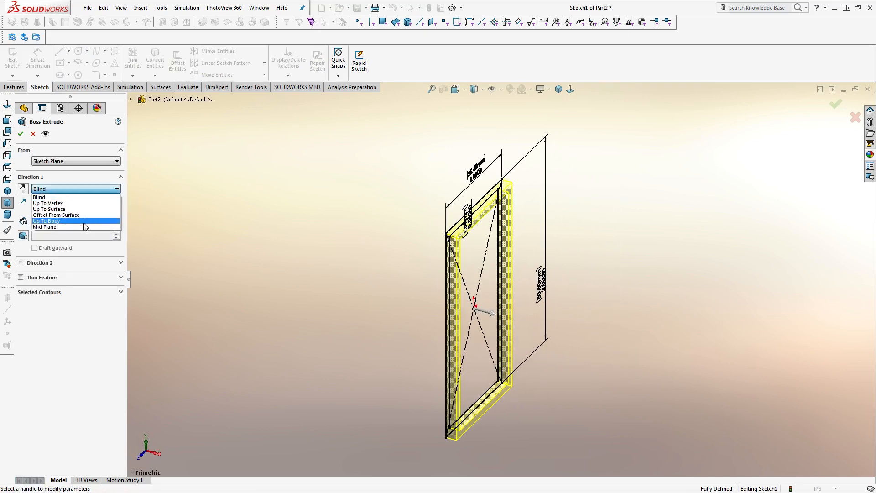
click(84, 230)
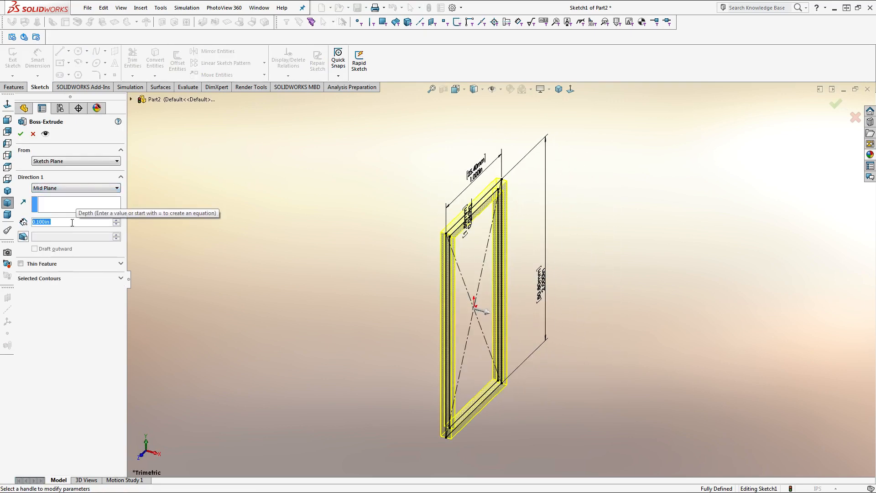
text(10)
key(Return)
key(Return)
Start a sketch on the tube's 1 in wide upper face
scroll(511, 142, up, 8)
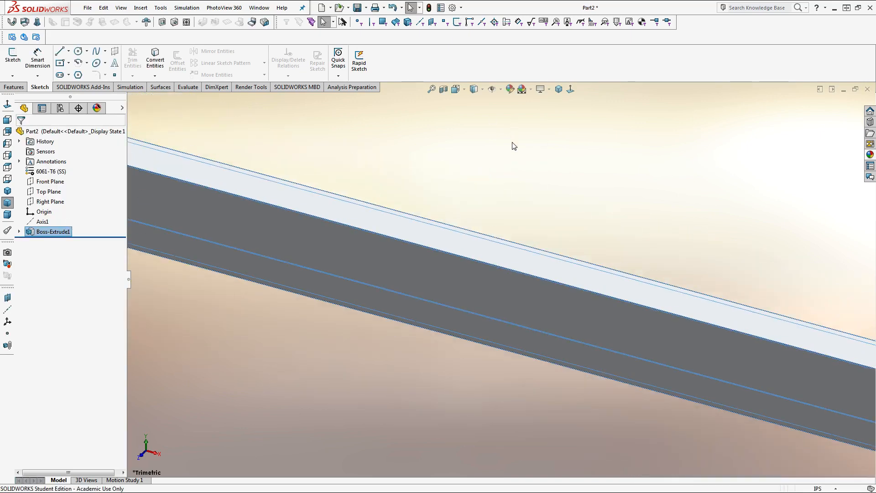
click(512, 185)
scroll(509, 187, up, 2)
scroll(343, 221, down, 6)
click(387, 255)
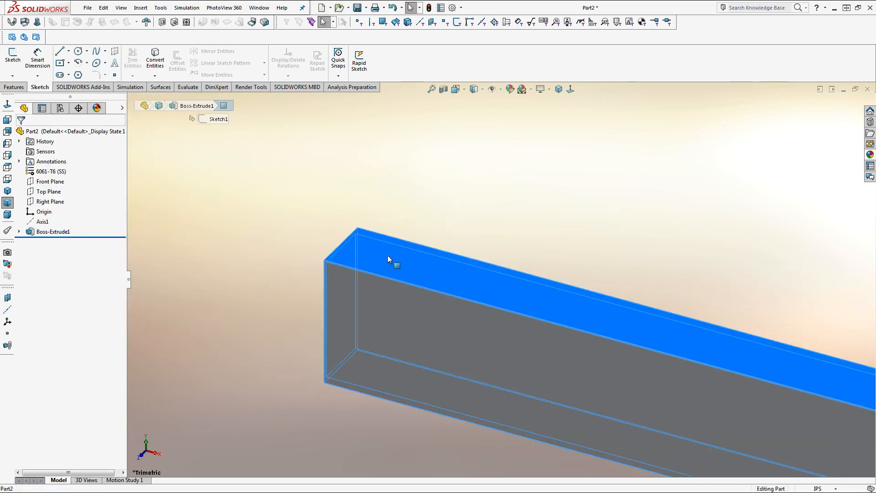
click(434, 231)
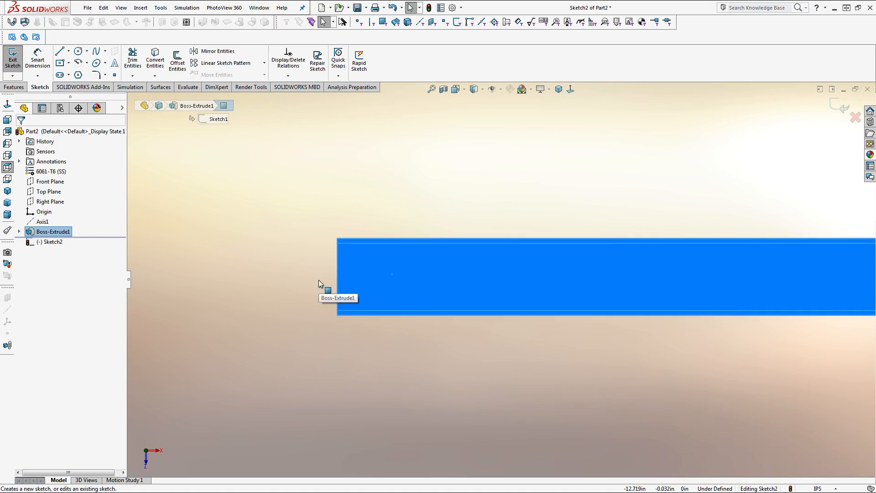
Draw a construction line about 0.74 in long from the left end's midpoint along the tube, and a perpendicular one to the upper edge
key(l)
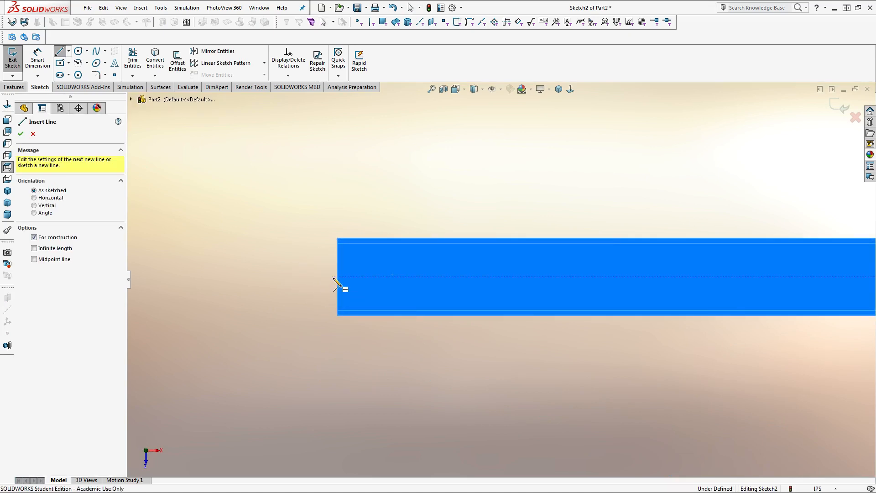
click(336, 277)
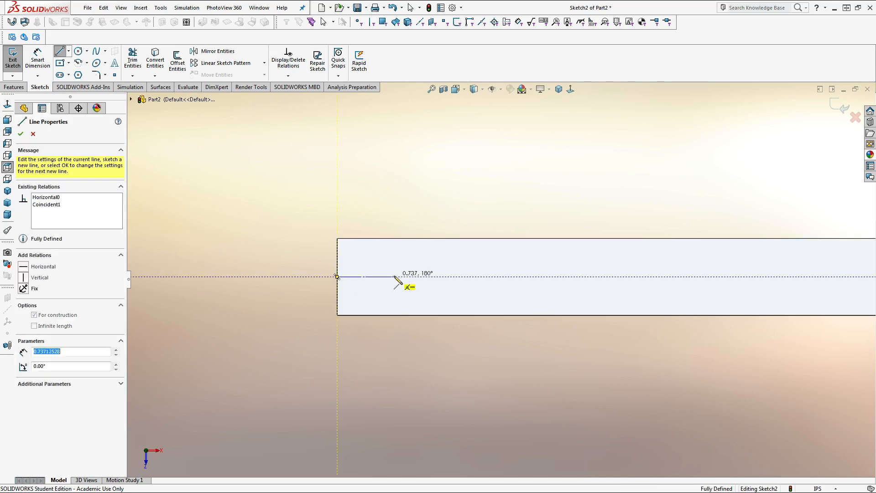
click(393, 276)
click(393, 238)
key(Escape)
Add an Equal relation between the horizontal and vertical construction lines
click(393, 254)
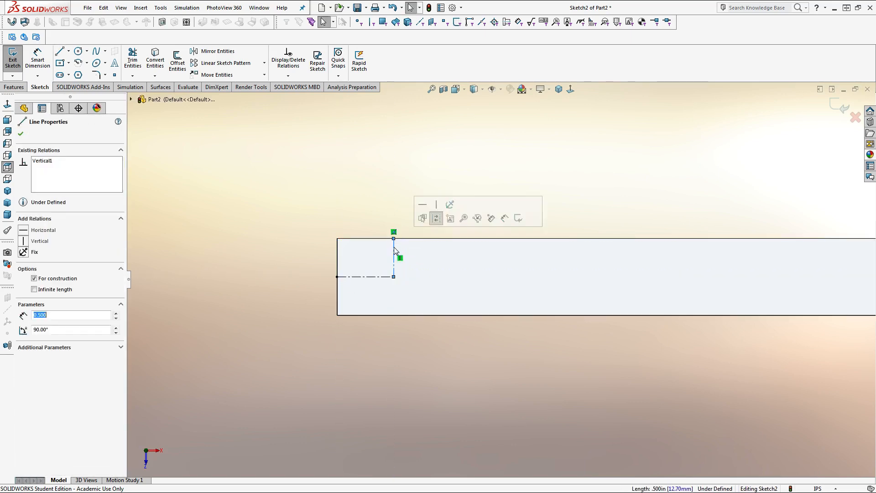
ctrl+click(386, 277)
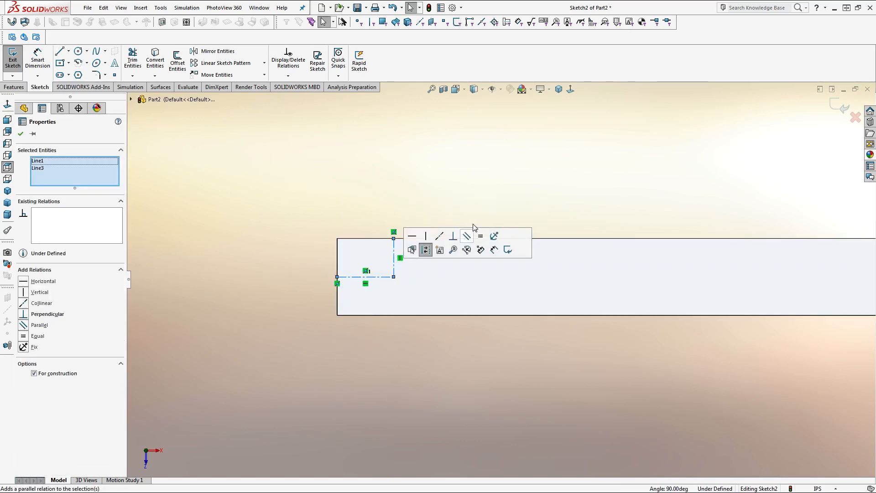
click(482, 236)
click(466, 195)
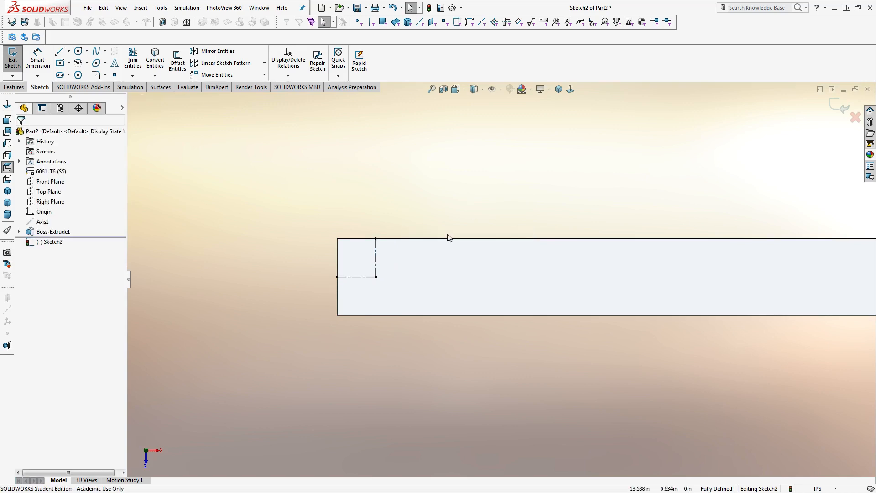
Delete both construction lines at the tube's left end
scroll(367, 281, down, 2)
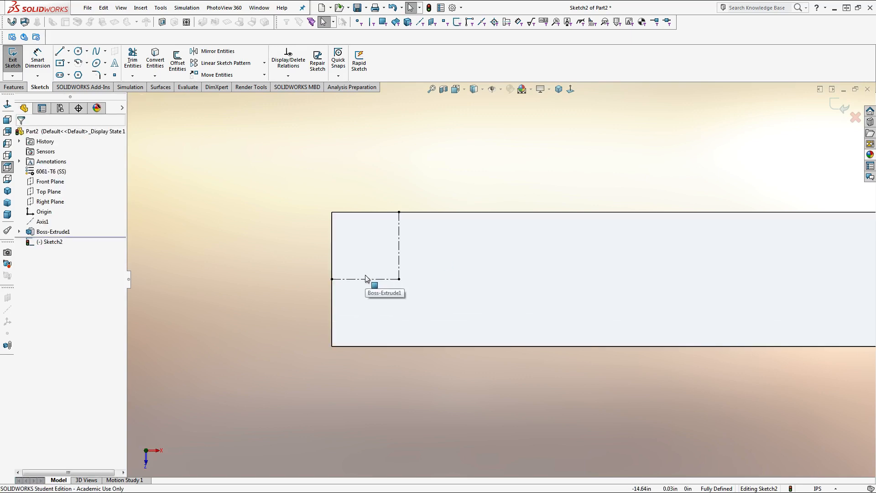
scroll(420, 294, up, 1)
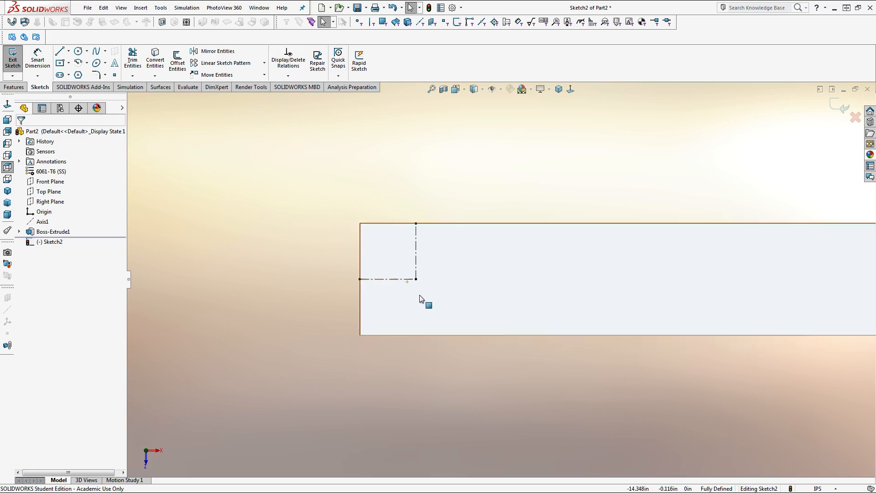
scroll(419, 295, down, 2)
click(382, 294)
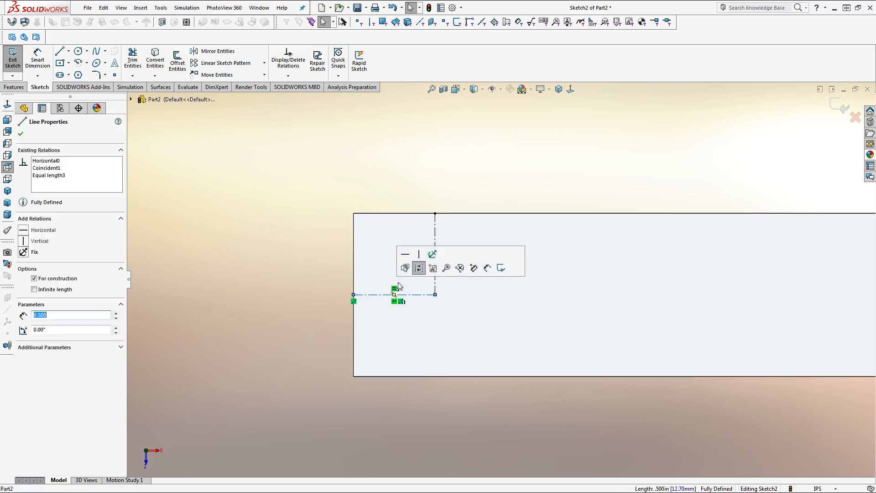
key(Delete)
click(435, 254)
key(Delete)
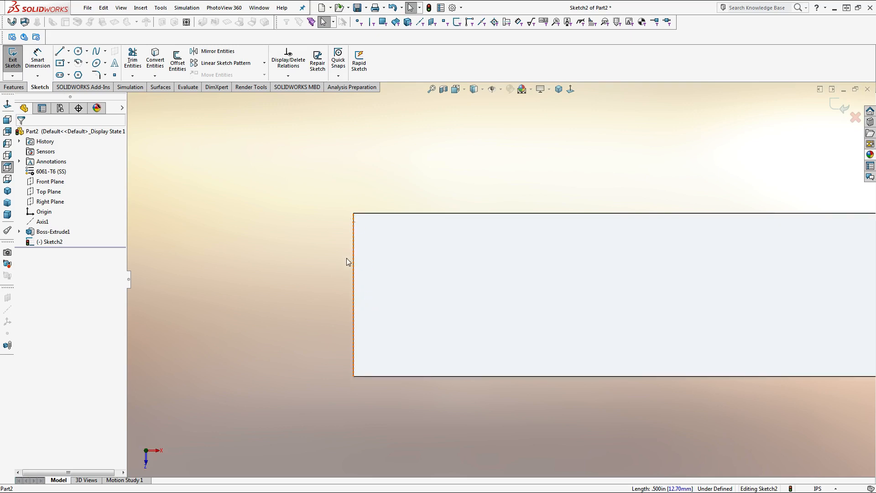
Redraw the horizontal and vertical construction lines from the left end's midpoint and move their shared corner to about 0.9 in from the end
key(l)
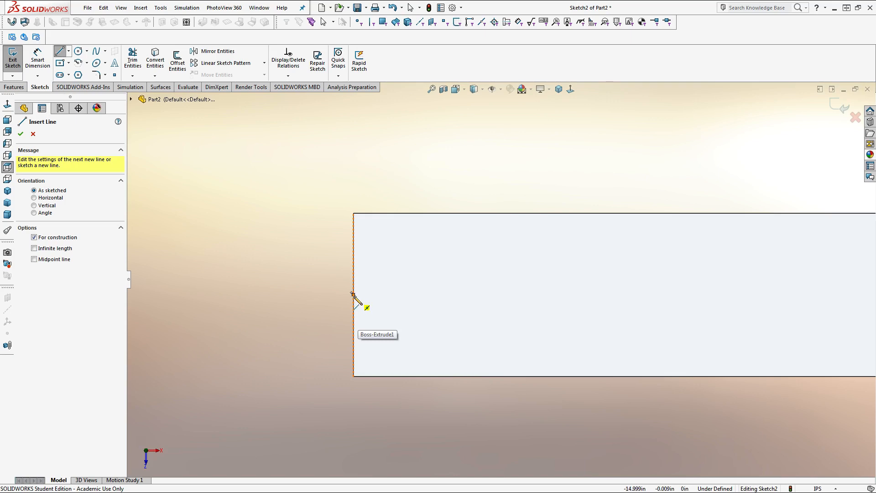
click(353, 294)
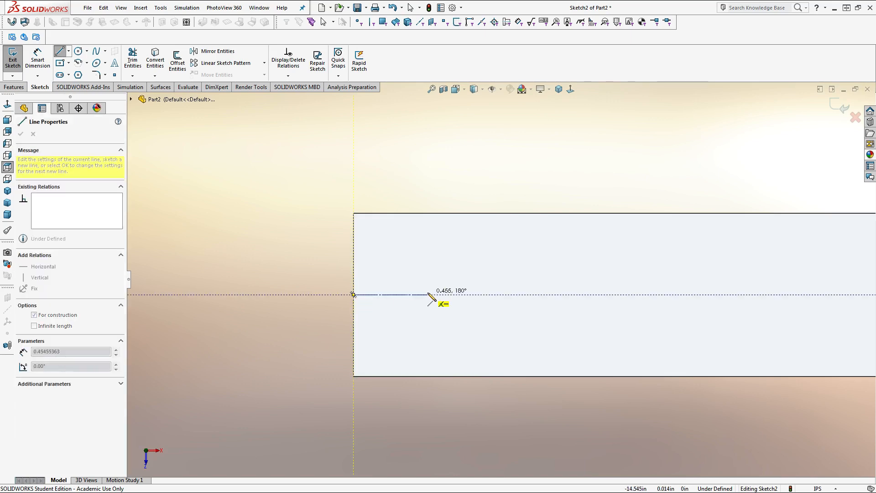
click(427, 294)
click(427, 213)
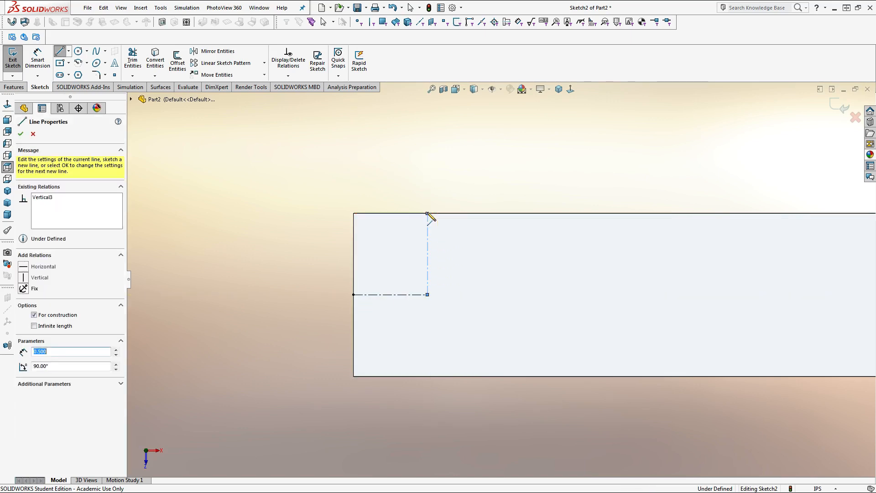
key(Escape)
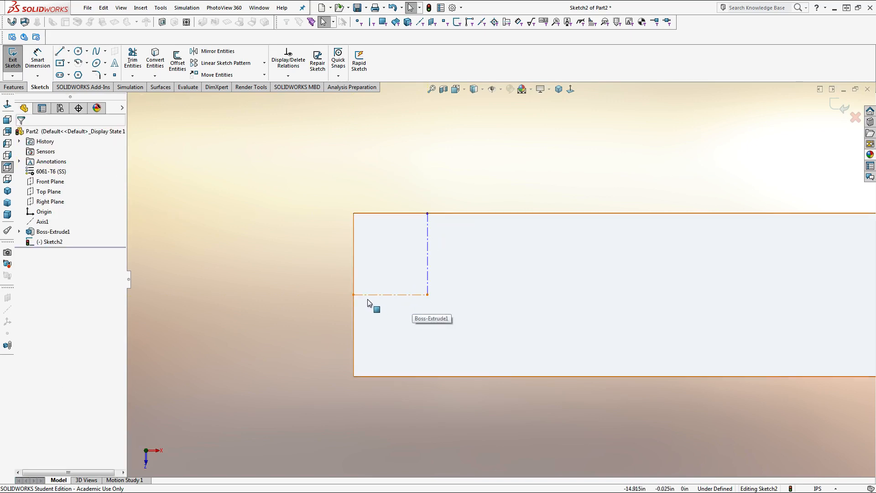
drag(427, 294, 501, 296)
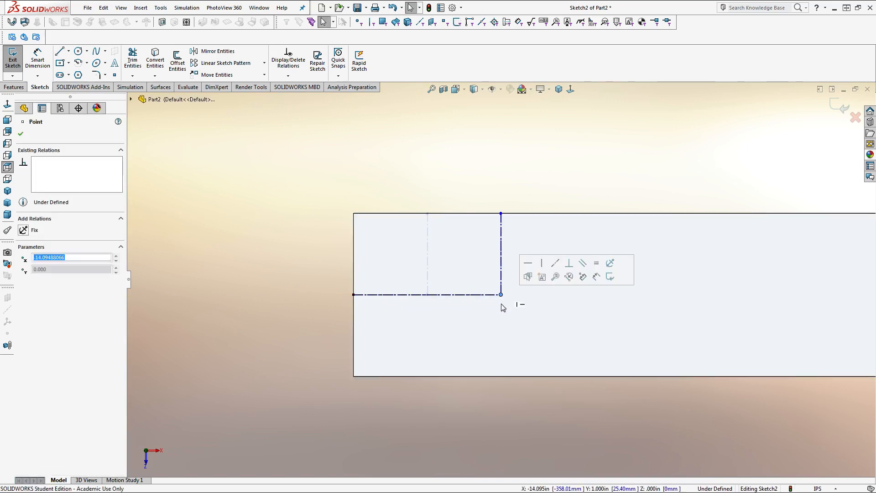
Make the vertical and horizontal construction lines at the tube's end equal in length
click(501, 238)
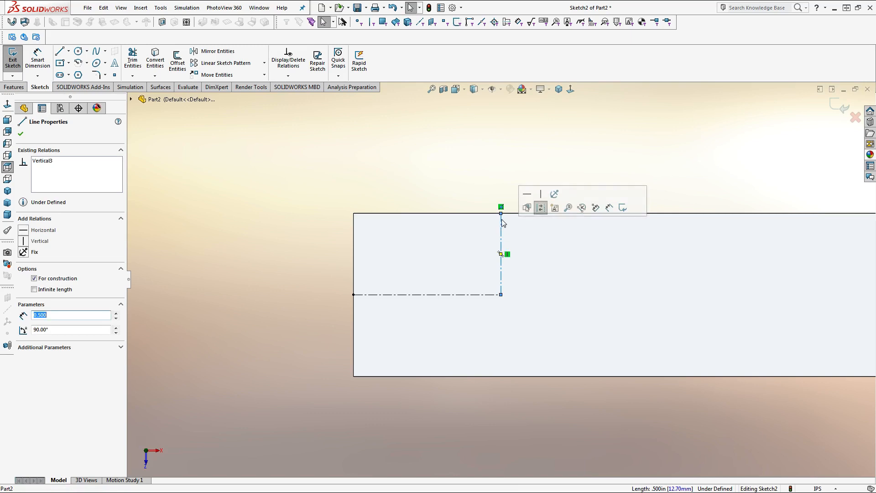
ctrl+click(478, 295)
click(571, 255)
Draw a circle centred on the construction lines' shared corner and dimension its diameter to 0.196 in
right_drag(524, 141, 520, 182)
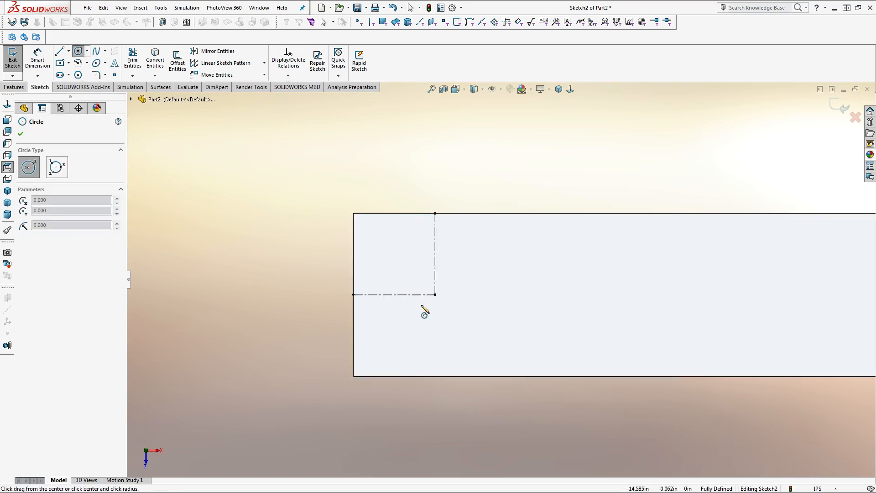
click(435, 295)
click(444, 301)
right_drag(445, 301, 446, 273)
click(445, 301)
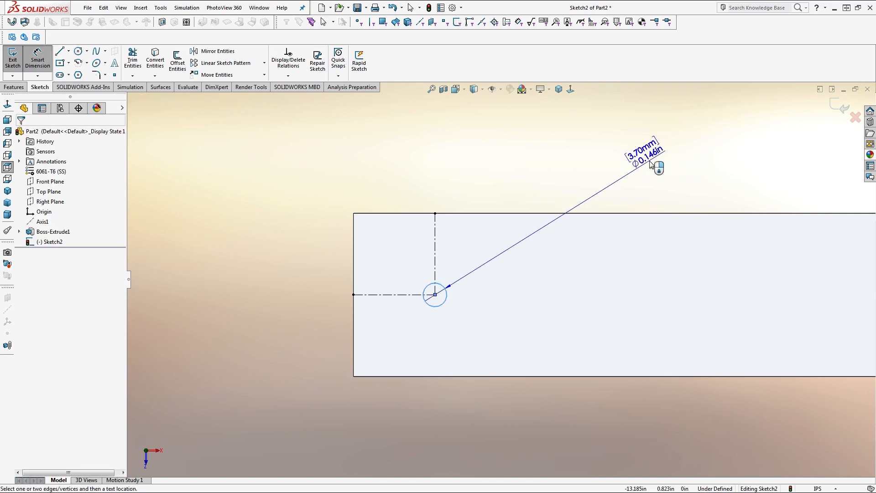
click(652, 158)
text(.196)
key(Return)
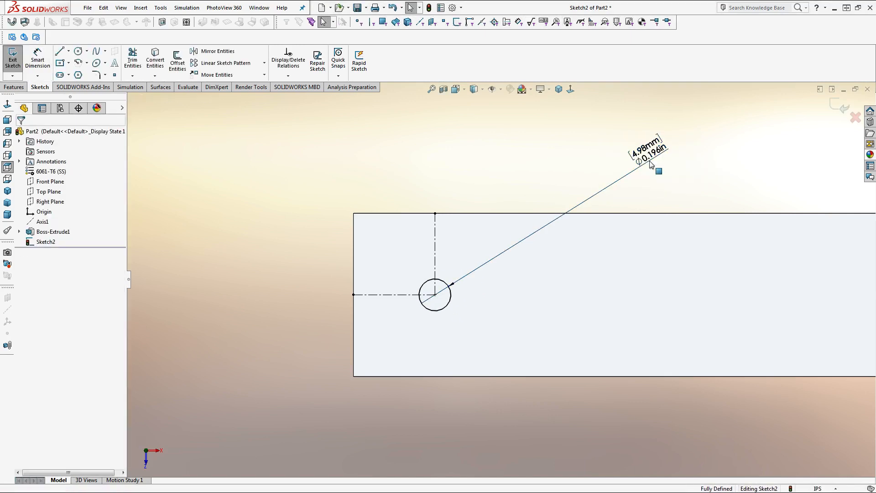
Cut-extrude the circle through both walls of the tube
middle_drag(558, 238, 534, 176)
right_drag(531, 177, 483, 180)
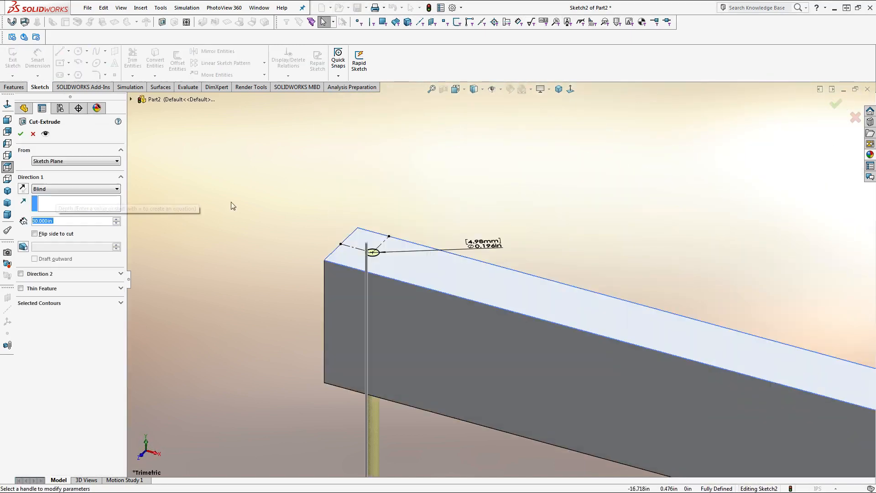
click(88, 187)
click(77, 204)
click(20, 134)
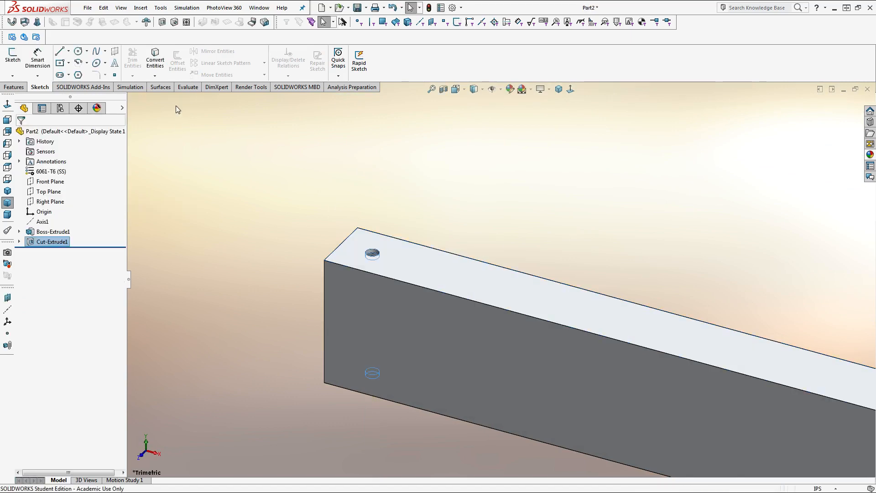
Start a linear pattern of the hole cut, using the tube's long upper edge as the first direction
click(15, 87)
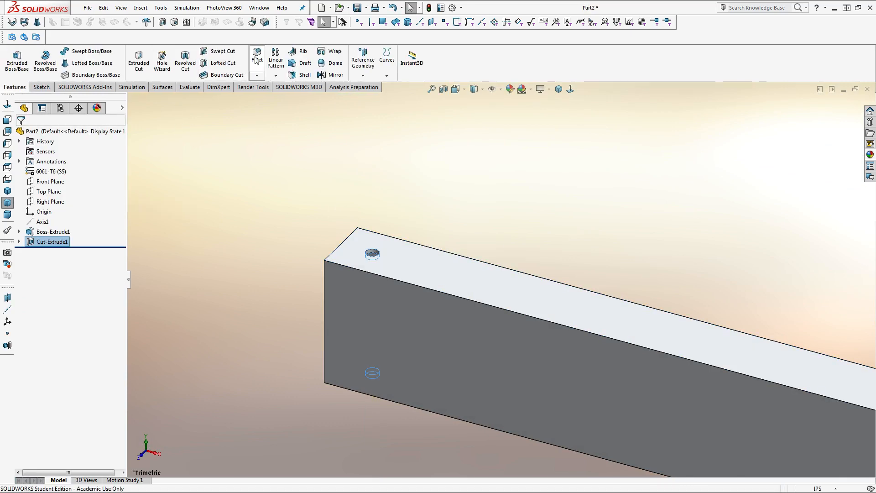
click(256, 59)
key(Escape)
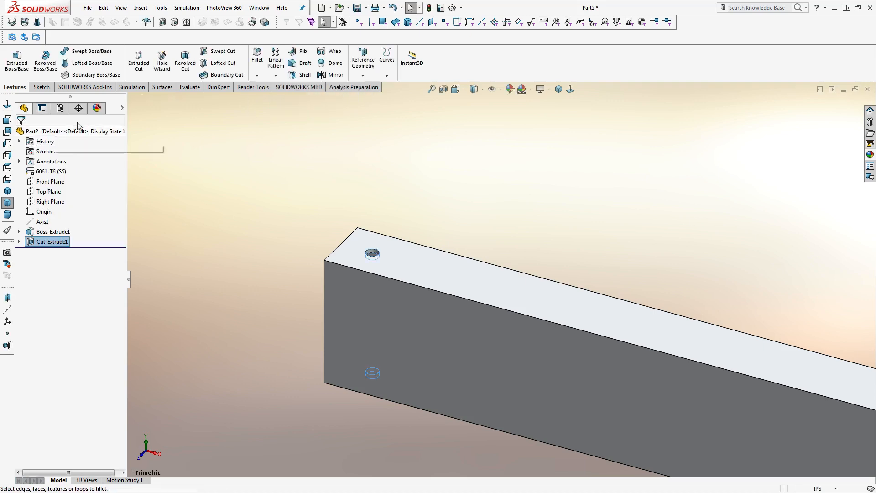
click(275, 53)
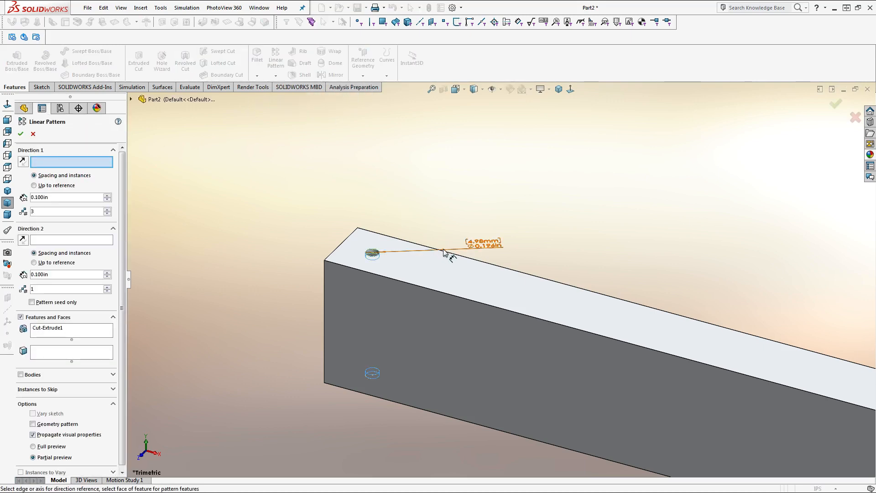
click(461, 256)
scroll(461, 258, up, 5)
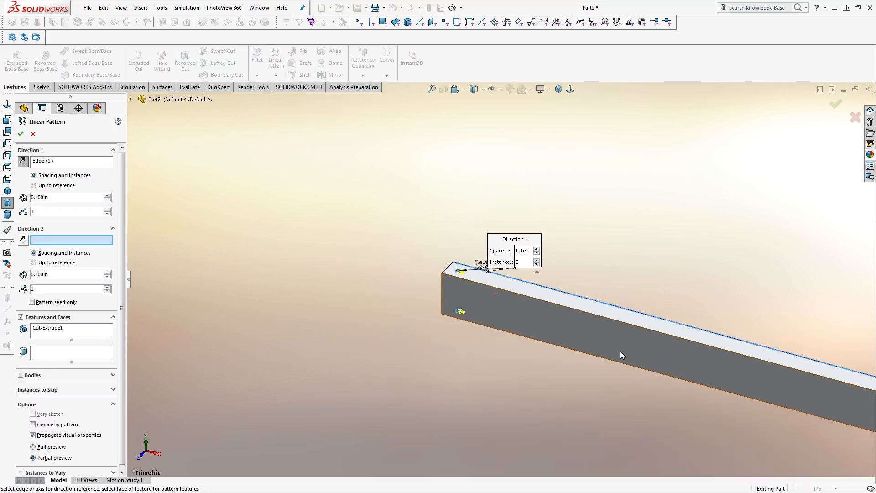
scroll(531, 400, down, 4)
scroll(579, 360, down, 5)
scroll(817, 379, up, 8)
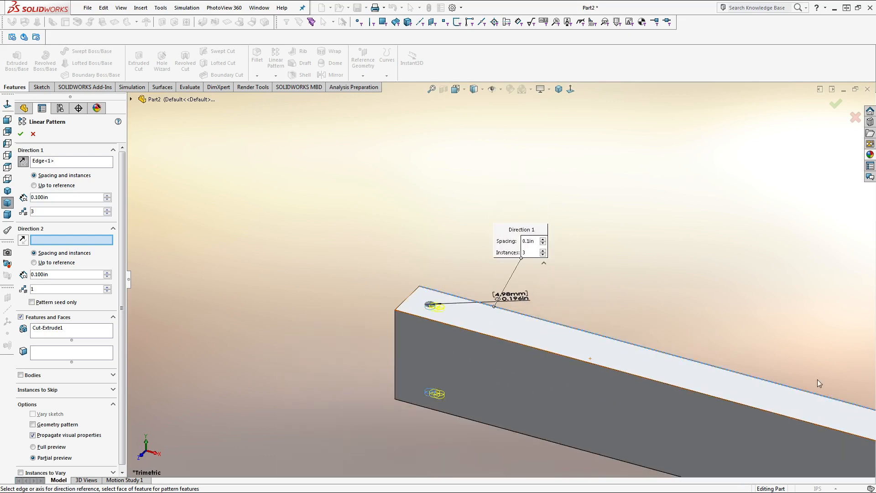
scroll(835, 377, down, 4)
scroll(835, 377, up, 4)
scroll(678, 341, down, 6)
scroll(365, 230, down, 3)
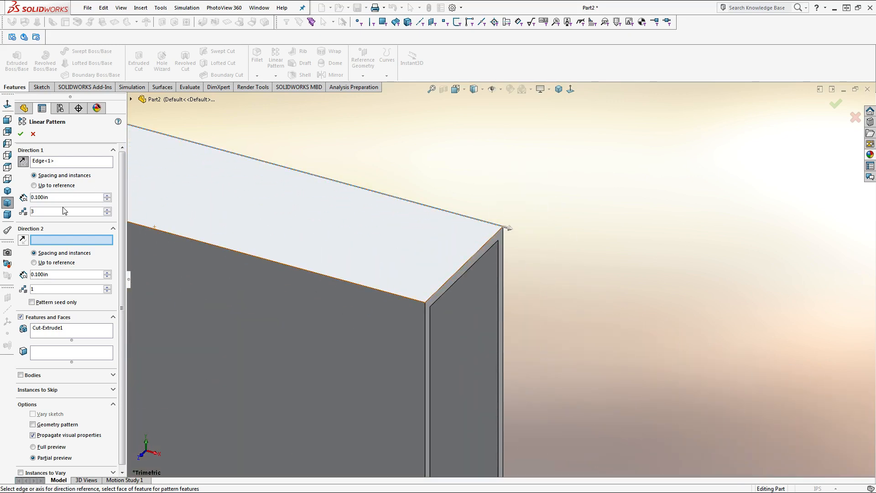
Pattern the hole up to the tube's far end face with a 0.1 in offset and 0.5 in spacing
click(52, 185)
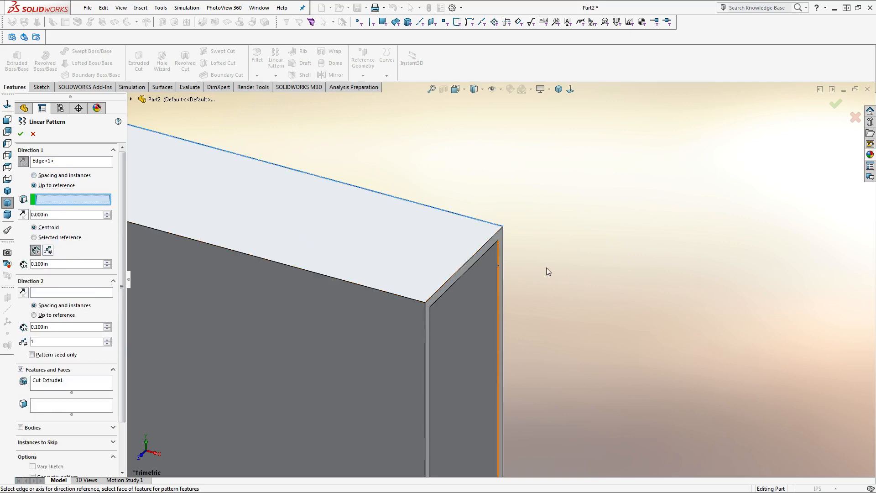
scroll(511, 263, down, 4)
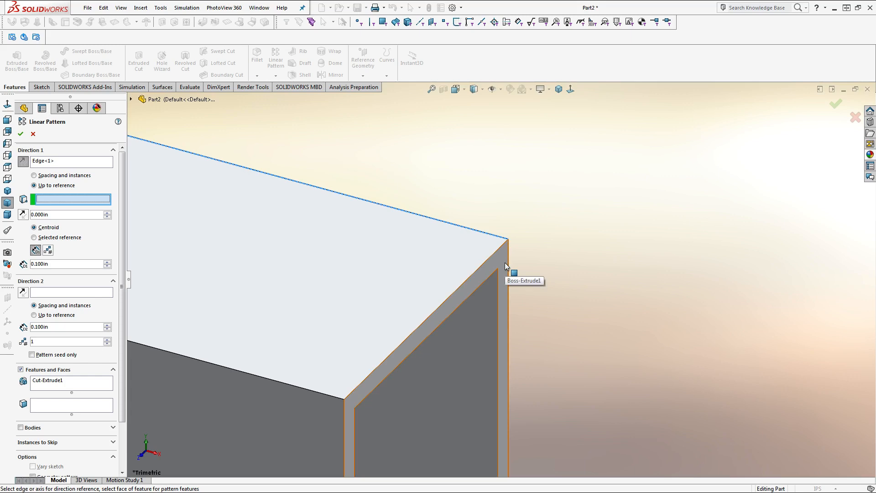
click(505, 262)
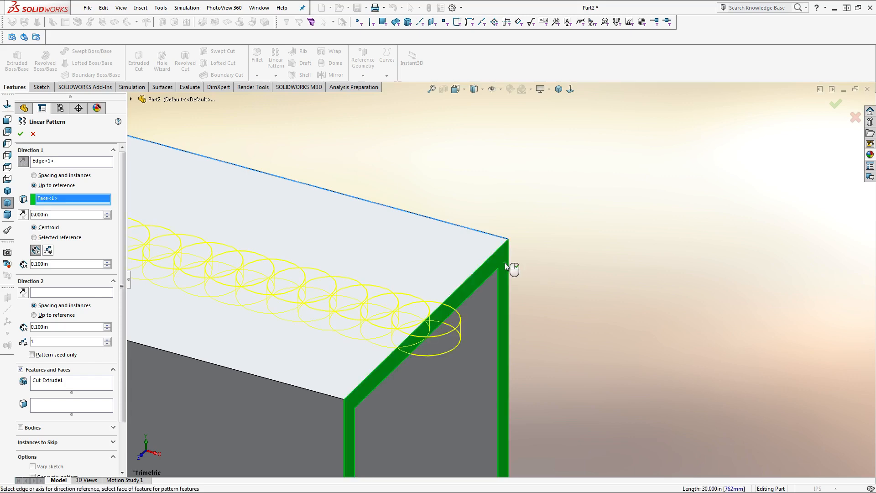
click(106, 216)
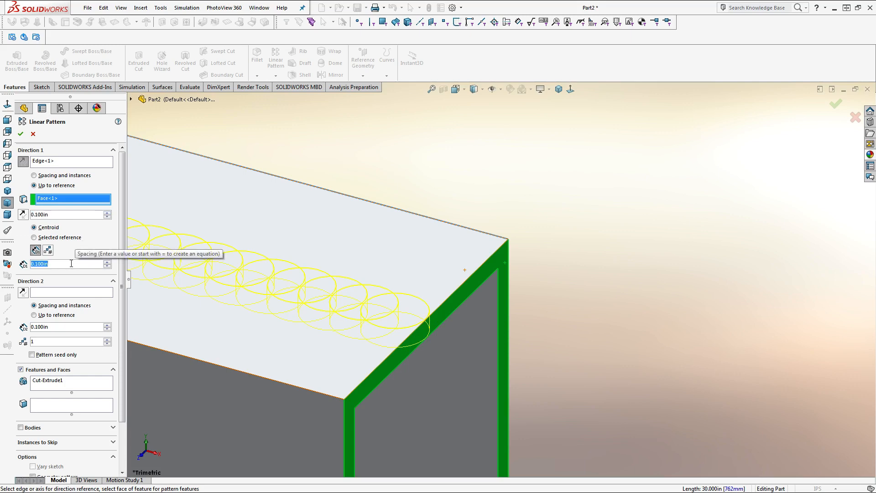
text(0.5)
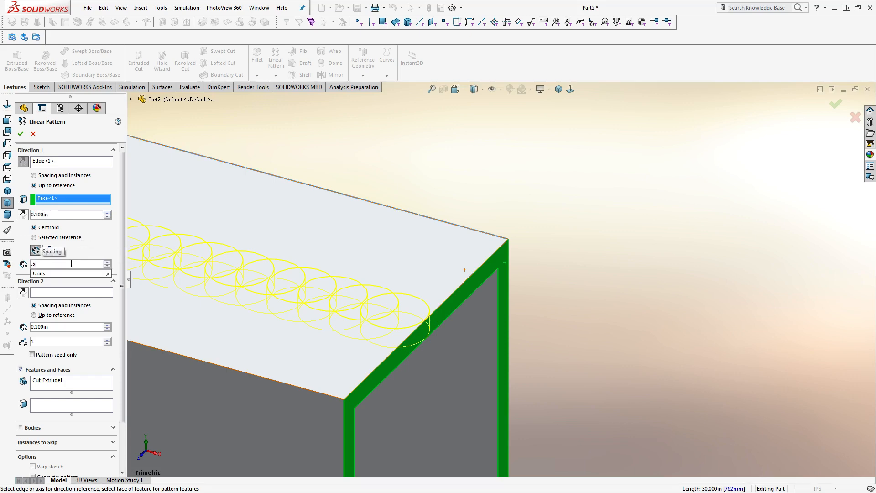
key(Return)
key(Return)
scroll(398, 277, up, 5)
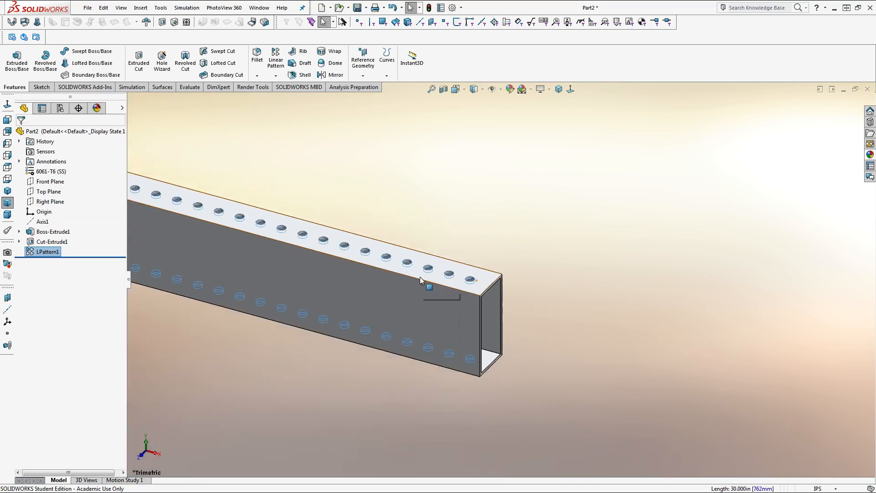
Switch the hole pattern's definition to spacing and instances, with 59 instances
click(328, 223)
scroll(327, 223, up, 3)
scroll(327, 222, down, 2)
scroll(328, 222, up, 2)
scroll(328, 223, down, 2)
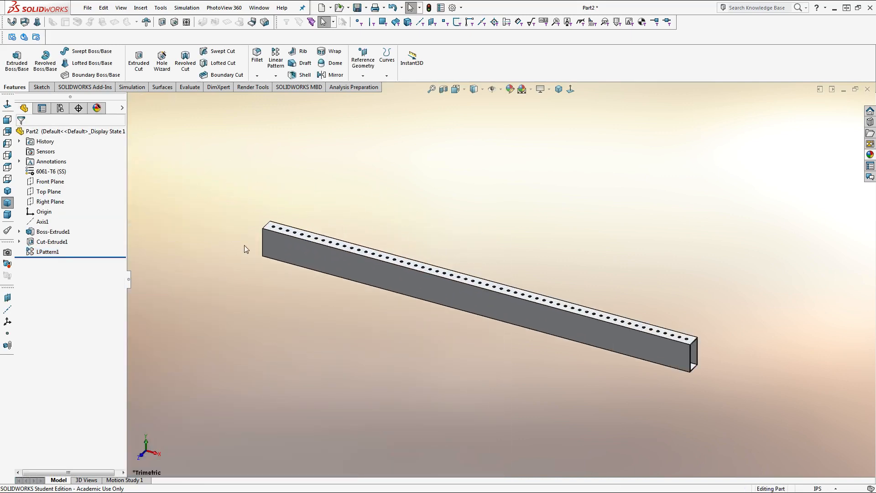
right_click(45, 251)
click(48, 222)
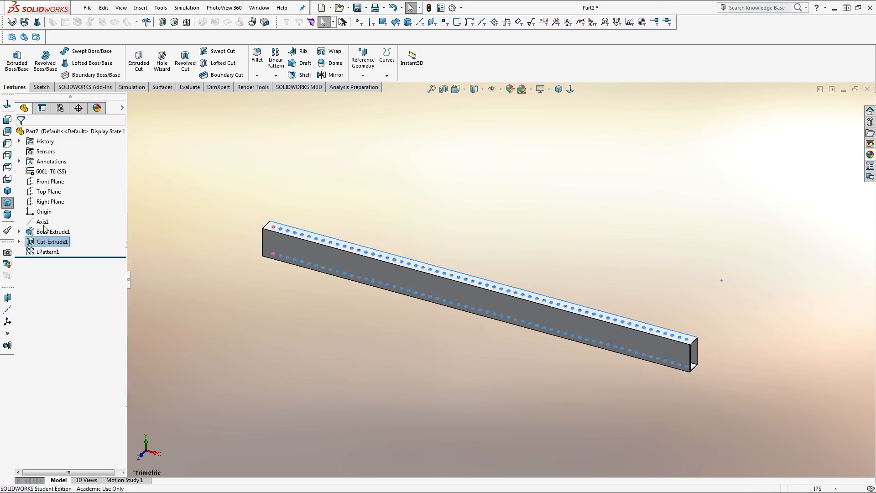
click(60, 176)
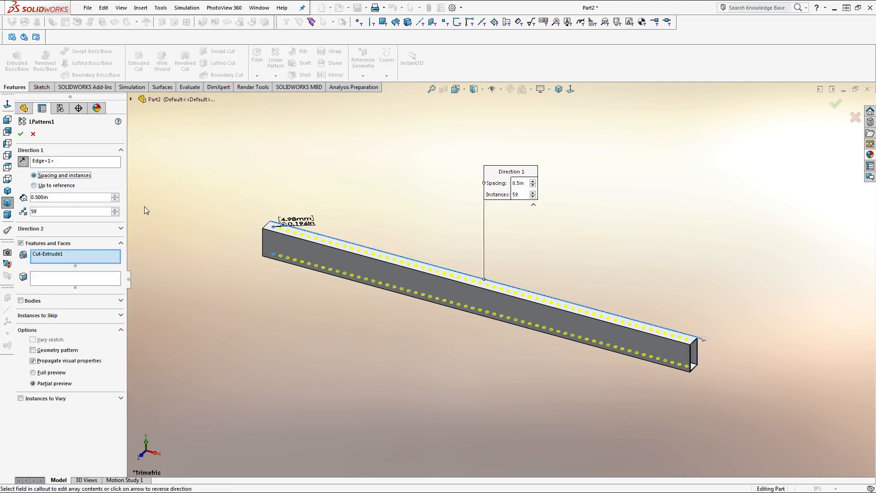
scroll(532, 329, down, 5)
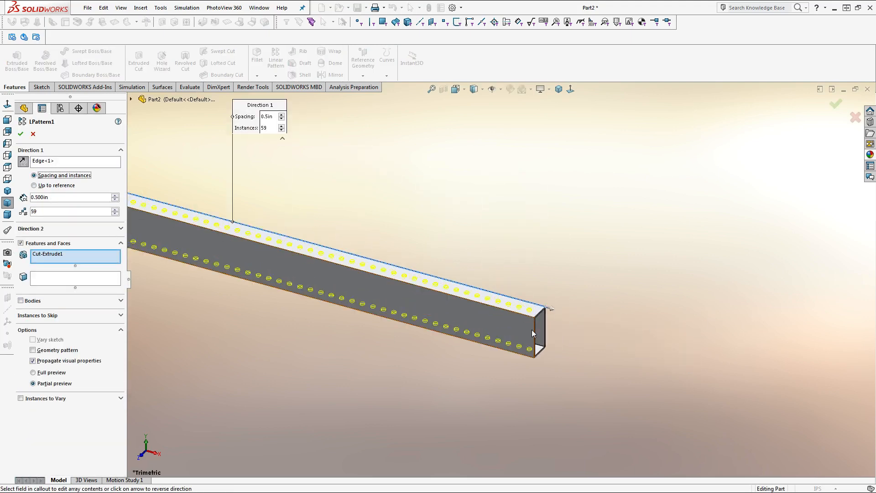
click(114, 209)
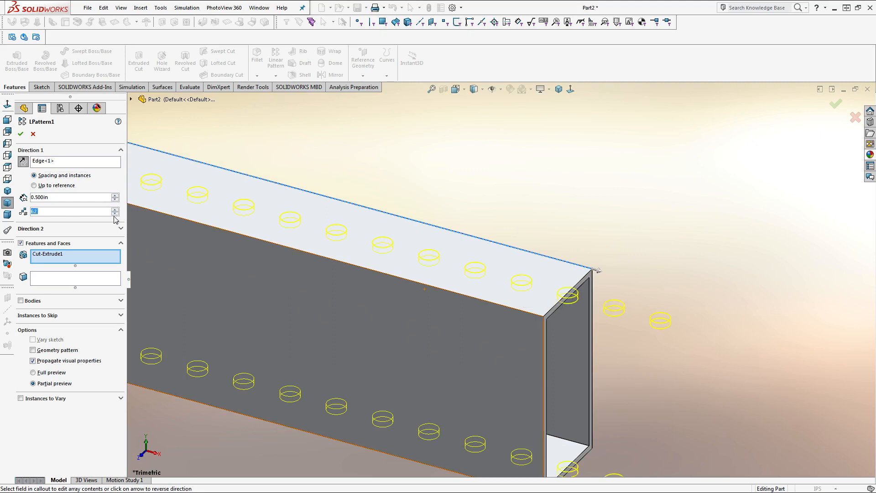
click(115, 213)
click(115, 213)
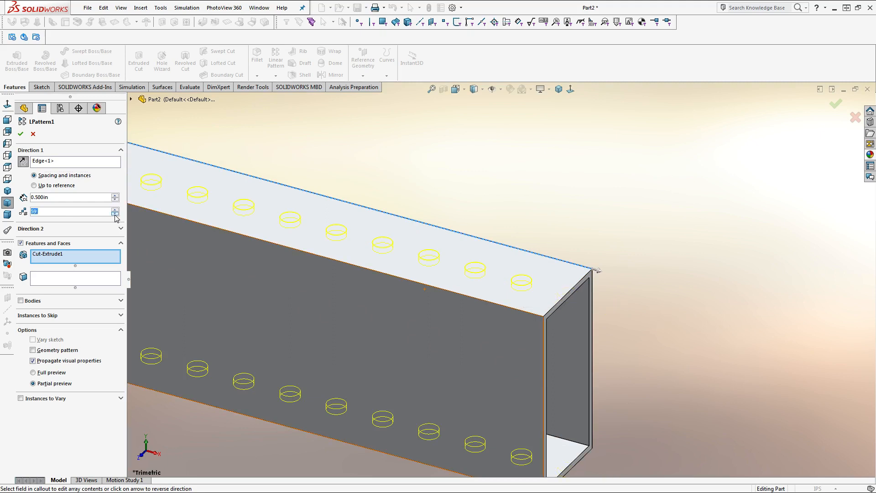
key(Return)
Set the tube's extrusion length to 32 in and check how the hole pattern follows at the far end
scroll(473, 216, up, 8)
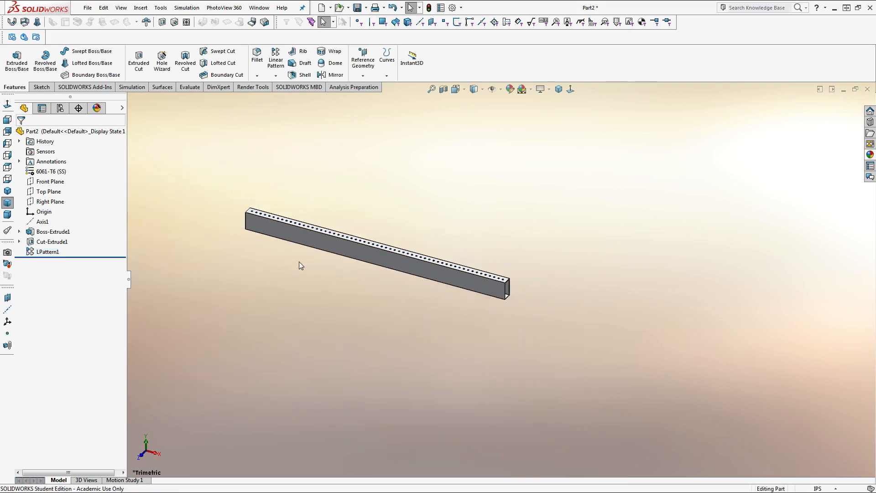
double_click(350, 249)
double_click(383, 248)
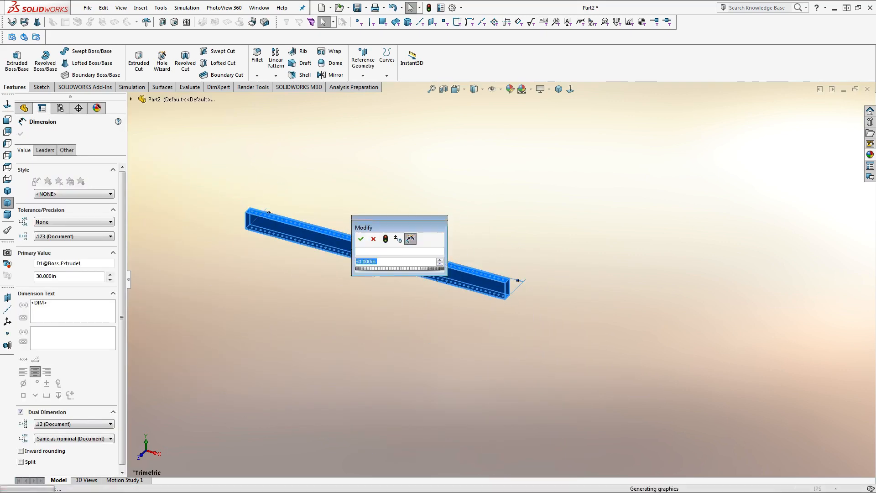
text(24)
key(Return)
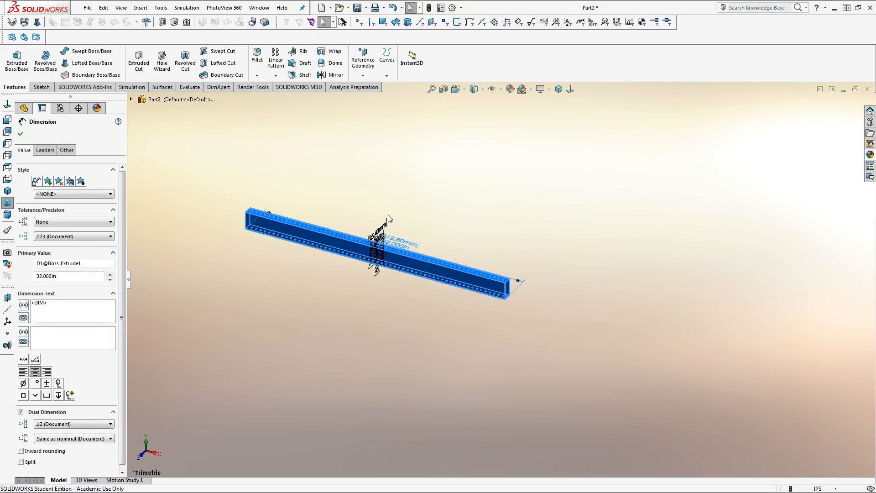
click(380, 189)
scroll(489, 286, down, 3)
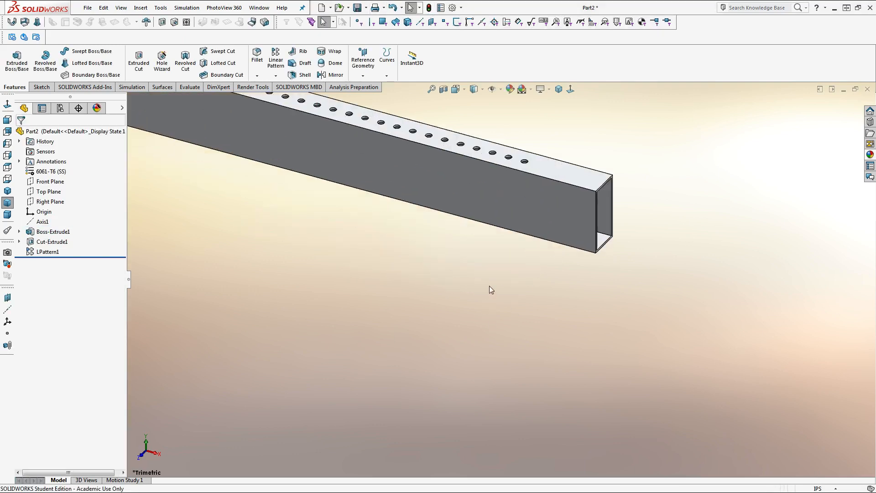
scroll(554, 157, down, 2)
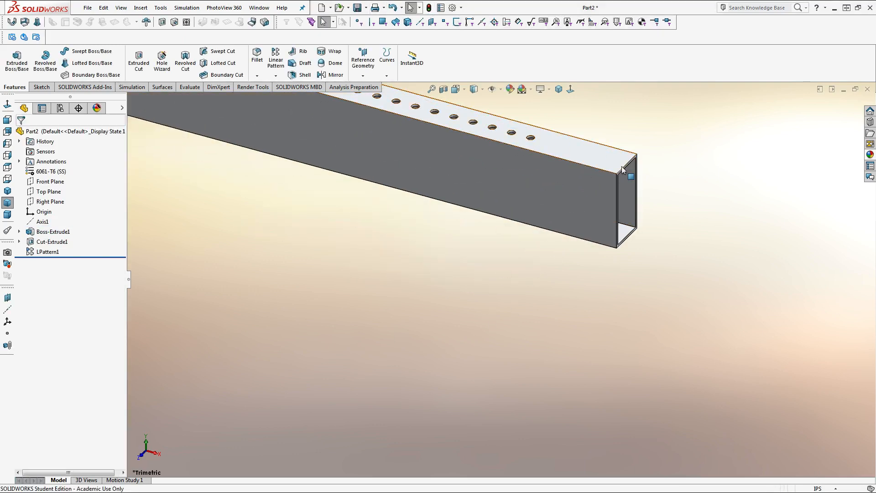
scroll(361, 248, up, 5)
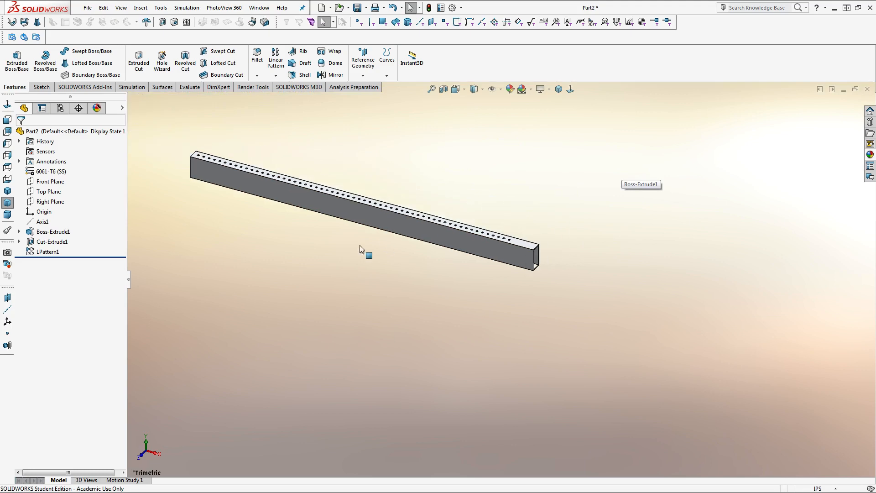
Set the tube's extrusion length to 30 in and rebuild the part
double_click(366, 223)
double_click(392, 195)
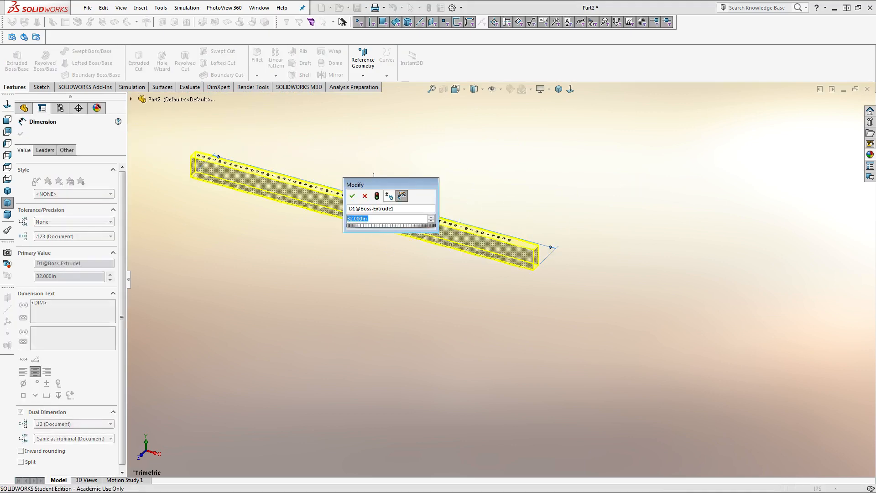
text(30)
key(Return)
key(Escape)
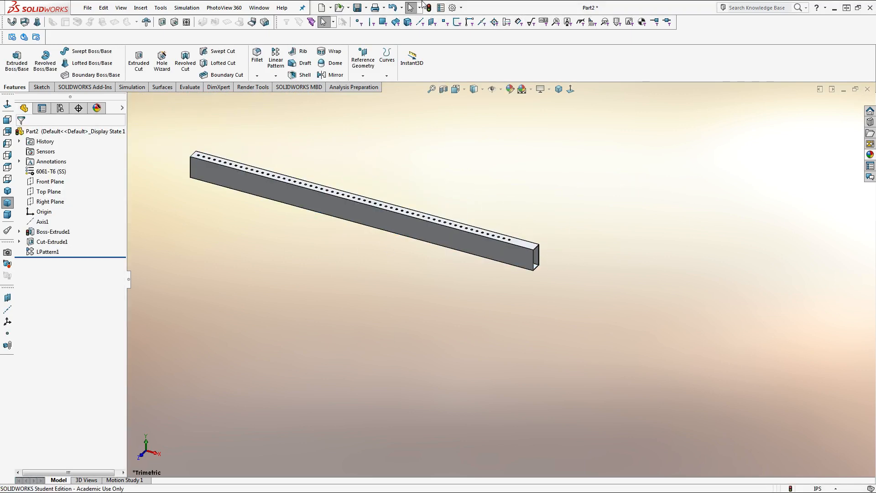
click(427, 7)
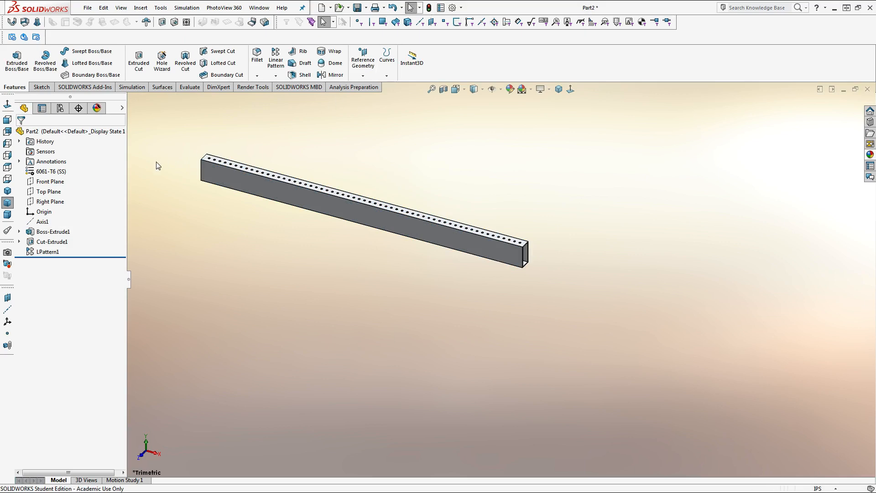
Redefine the hole pattern to run up to the tube's far end face, with a 0.1 in offset and 0.5 in spacing
click(46, 251)
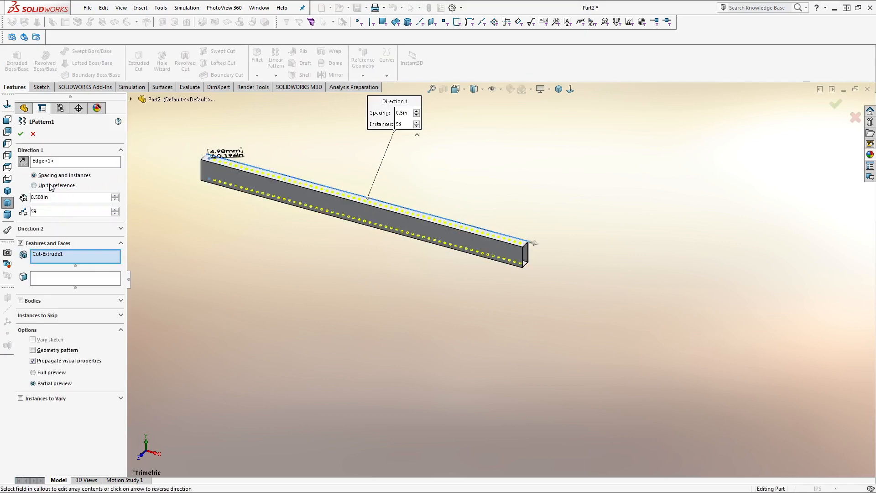
click(49, 184)
scroll(654, 234, down, 4)
scroll(299, 271, down, 3)
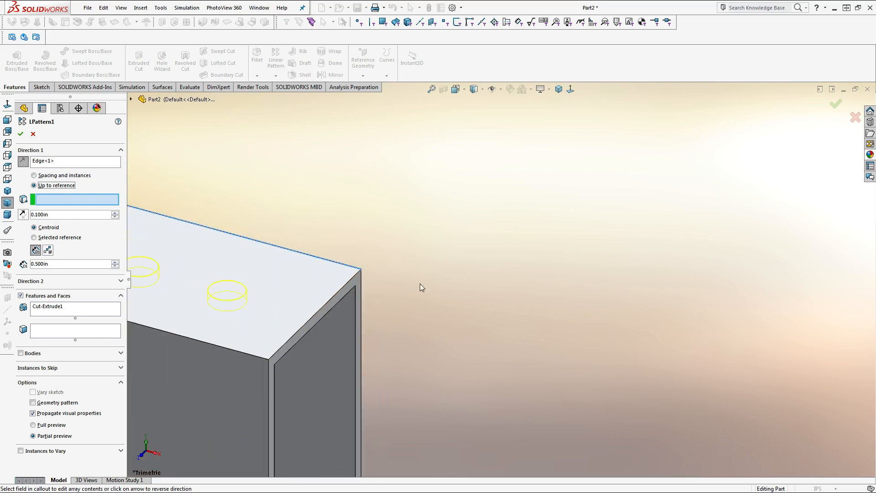
click(320, 280)
scroll(315, 297, up, 1)
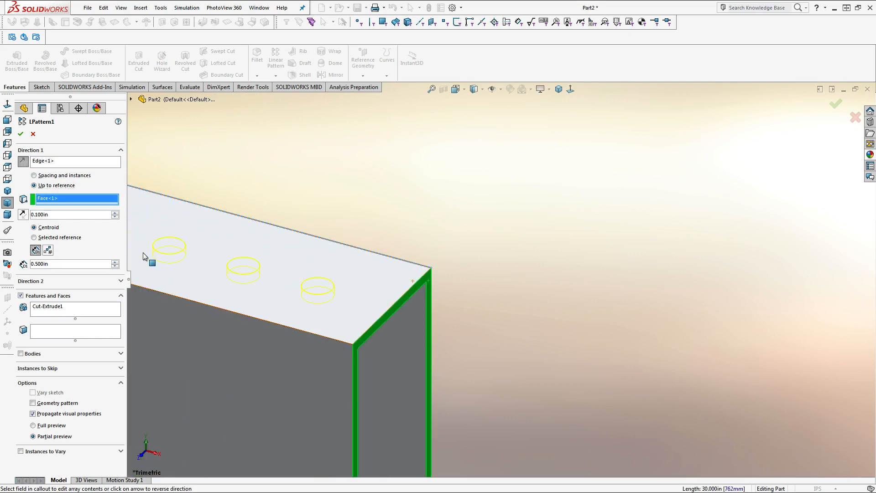
click(21, 135)
Set the tube's extrusion length to 36 in, rebuild the part and check how the holes follow along the tube
scroll(412, 254, up, 5)
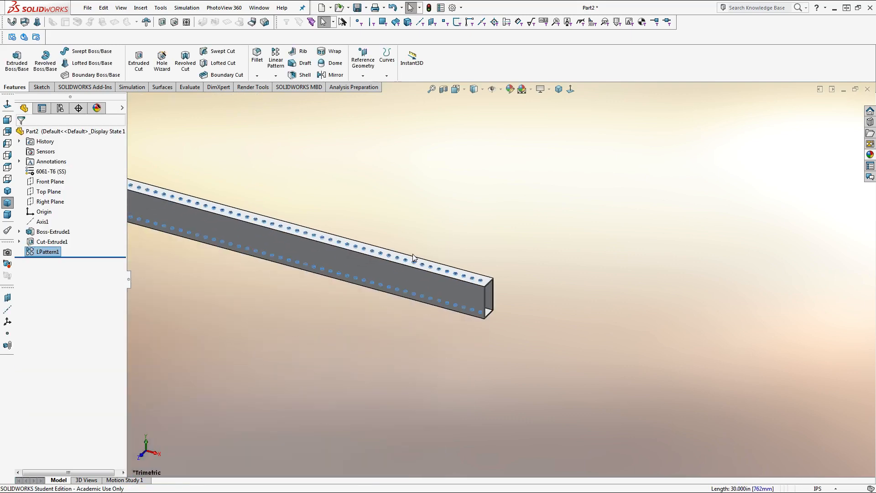
click(347, 227)
double_click(287, 212)
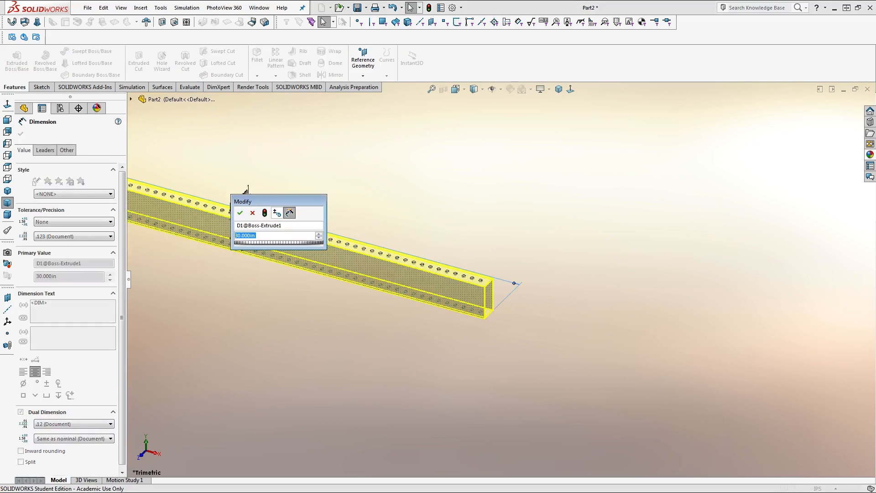
text(60)
key(Return)
key(Return)
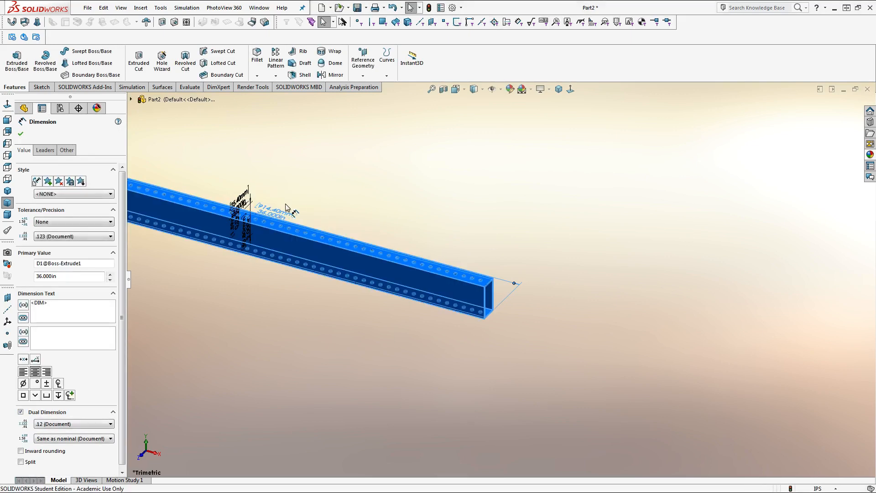
click(427, 11)
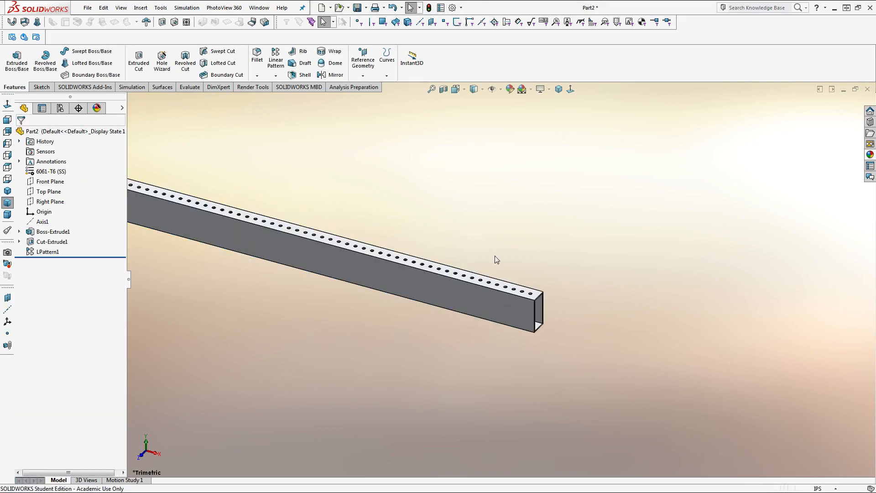
scroll(494, 255, up, 3)
scroll(365, 214, down, 3)
scroll(483, 300, up, 4)
scroll(292, 246, down, 2)
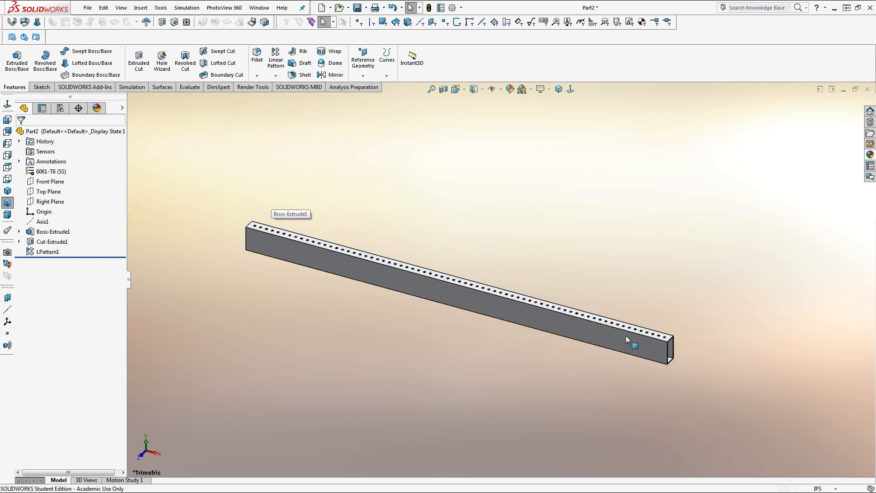
Return the tube's extrusion length to 30 in, rebuild the part and inspect the hole row at the far end
double_click(422, 286)
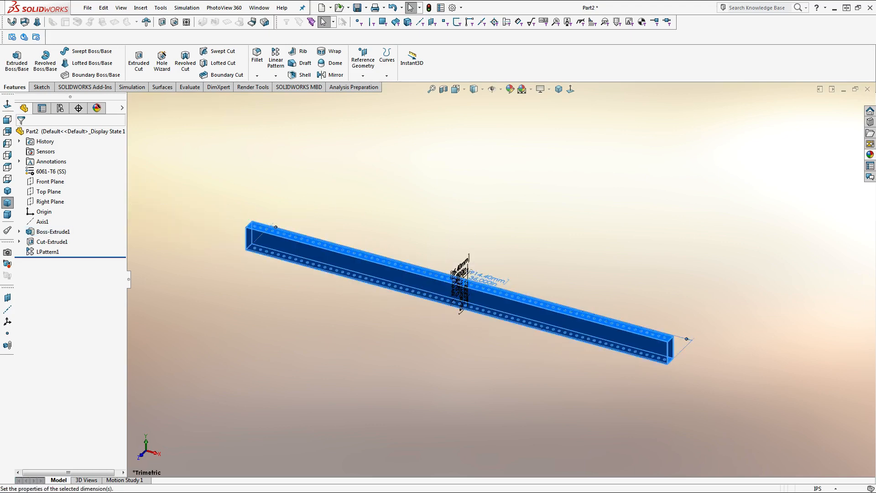
double_click(492, 283)
text(302)
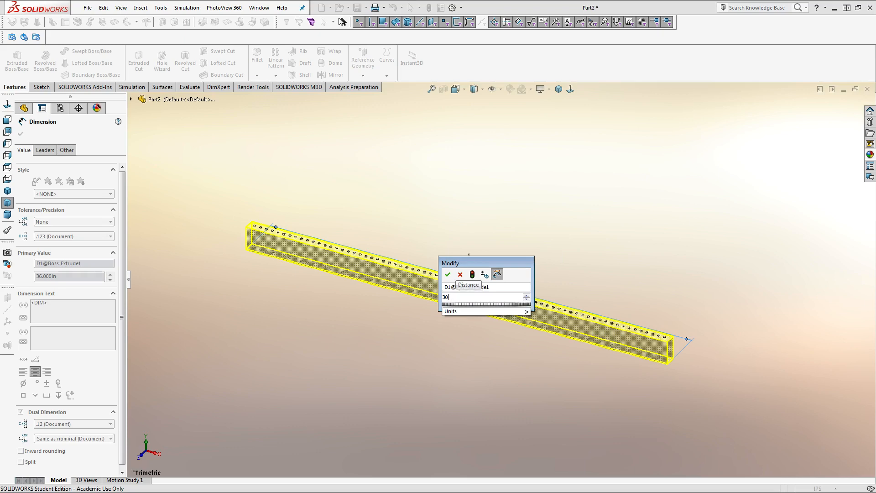
key(Return)
click(505, 172)
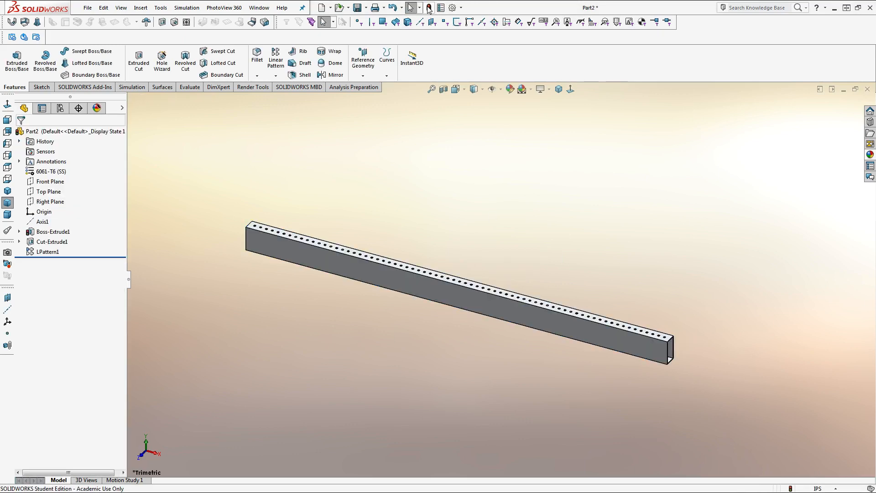
click(429, 8)
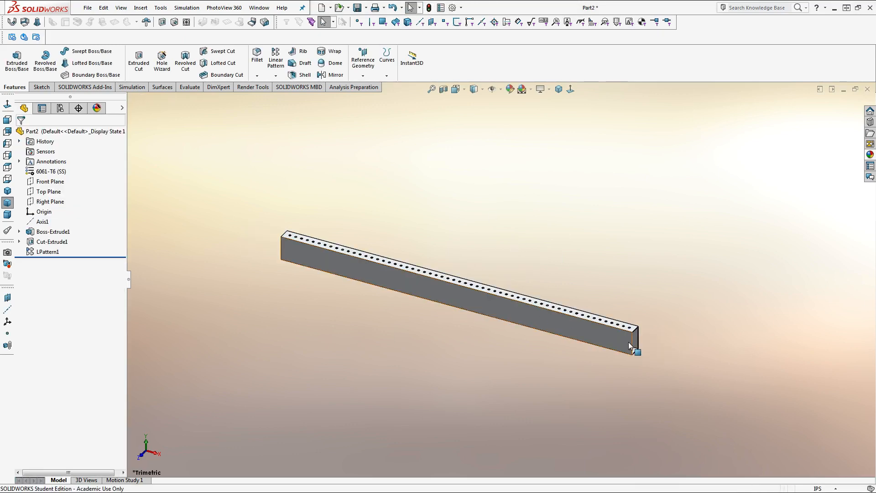
scroll(626, 343, down, 4)
middle_drag(625, 344, 362, 248)
scroll(477, 272, up, 4)
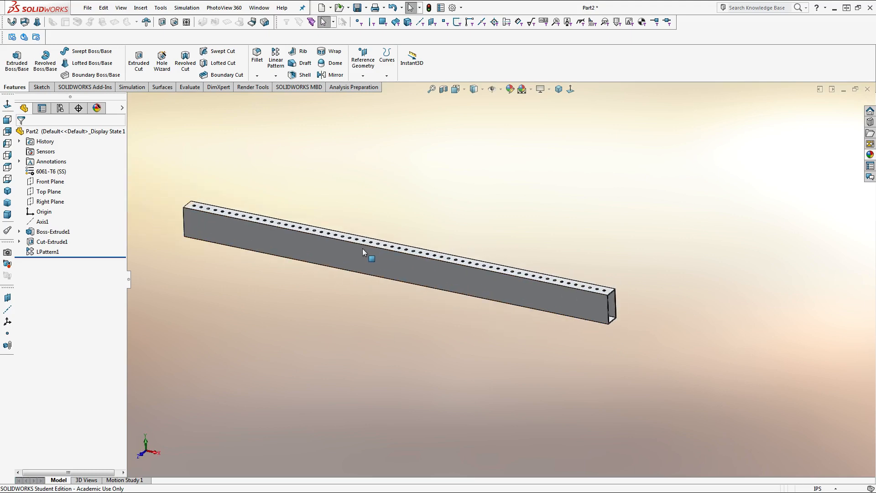
Save the part with a file name ending in _16_01_01 in a new project subfolder whose name ends in _16_01_frame
click(358, 8)
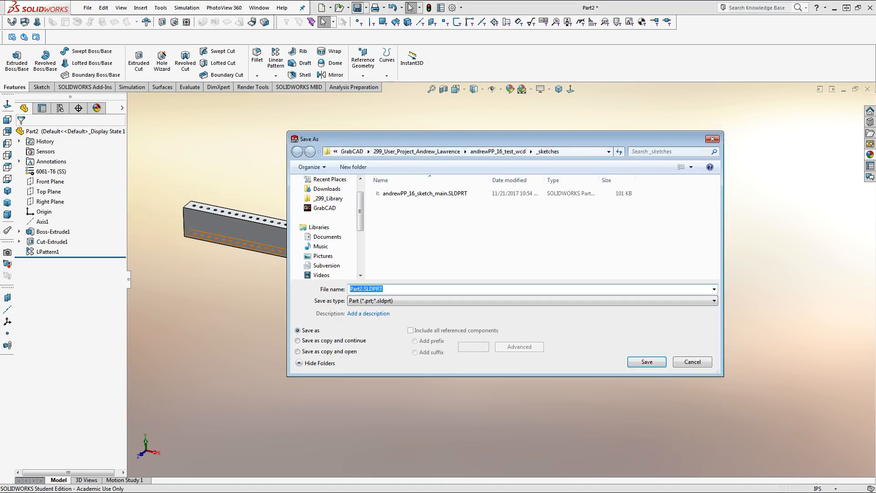
click(500, 151)
right_click(461, 263)
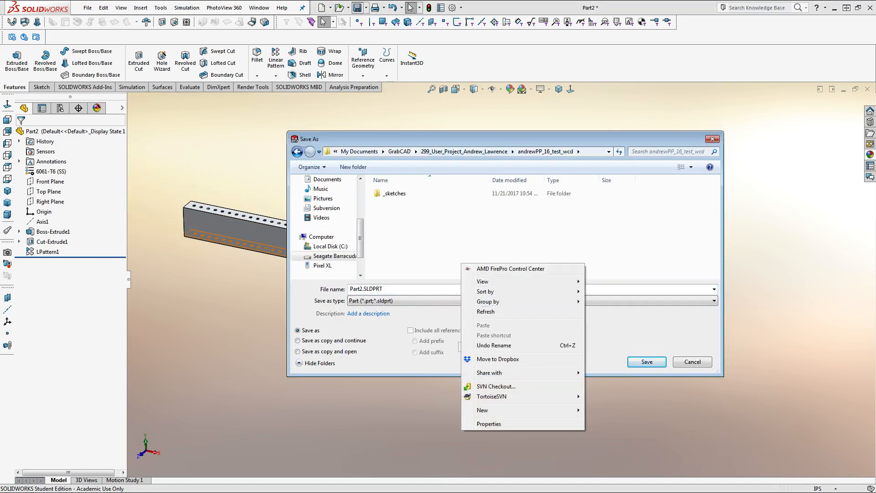
mouse_move(482, 409)
click(602, 304)
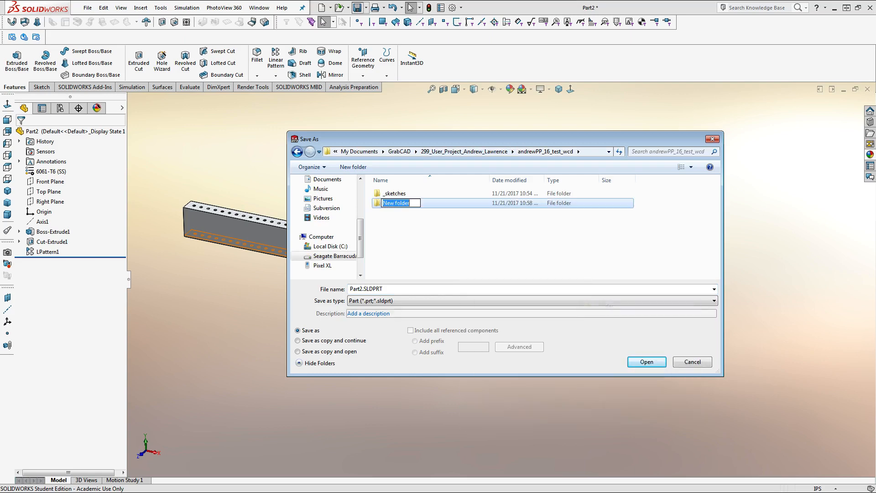
text(andrewPP_16_01_frame)
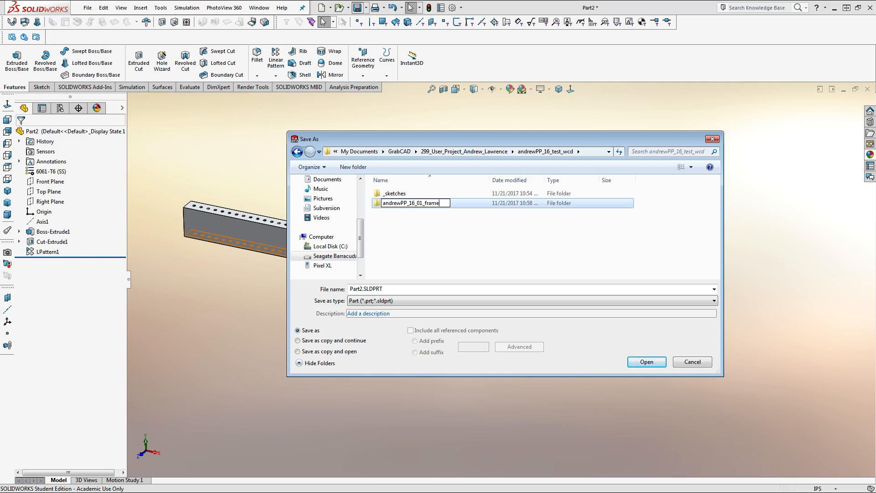
key(Return)
key(Return)
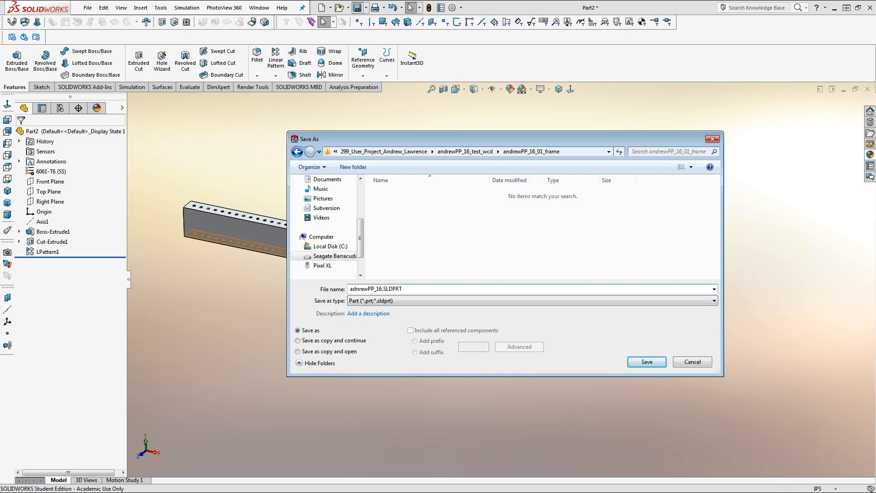
key(Return)
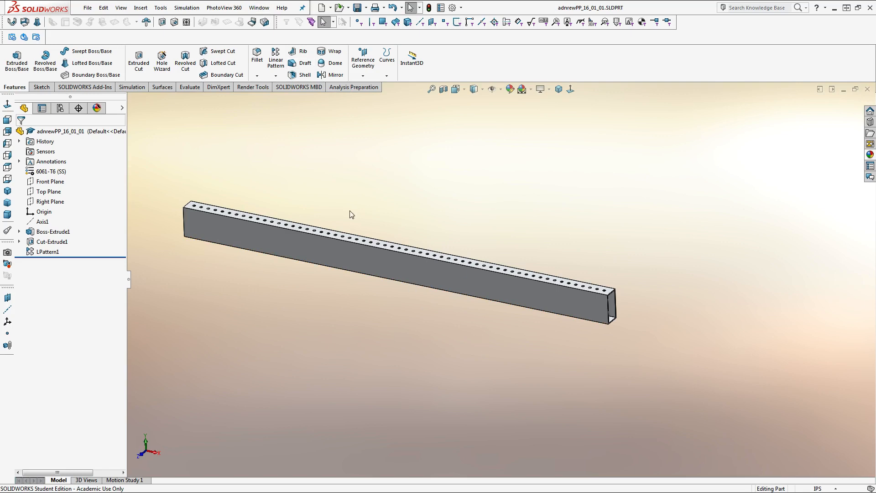
click(88, 8)
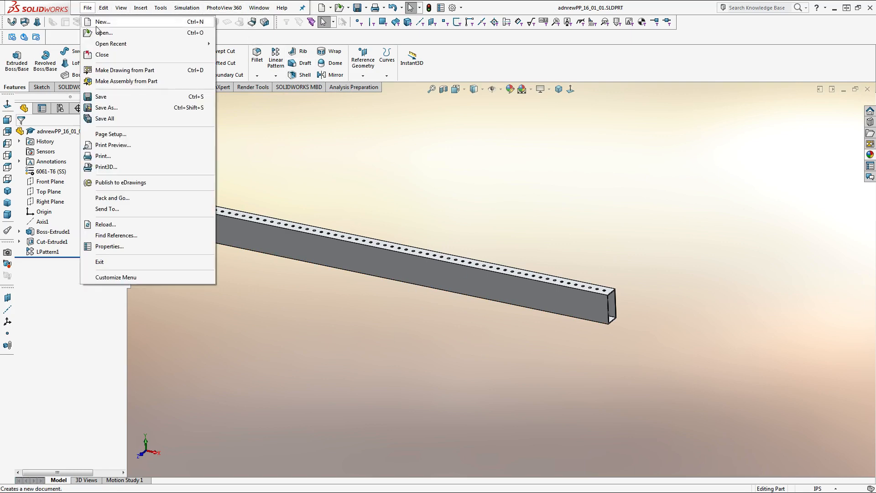
click(98, 21)
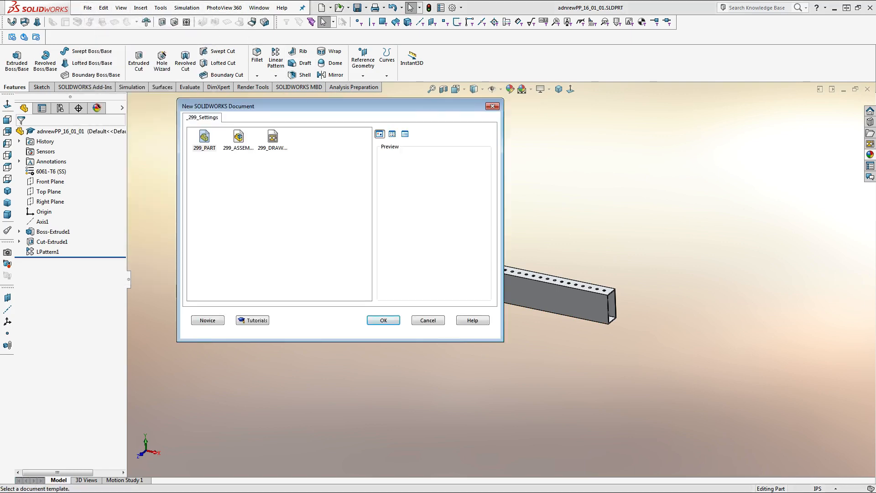
click(428, 321)
Switch to the open main sketch part and check the length of the side frame tube's inner line
click(259, 8)
click(298, 119)
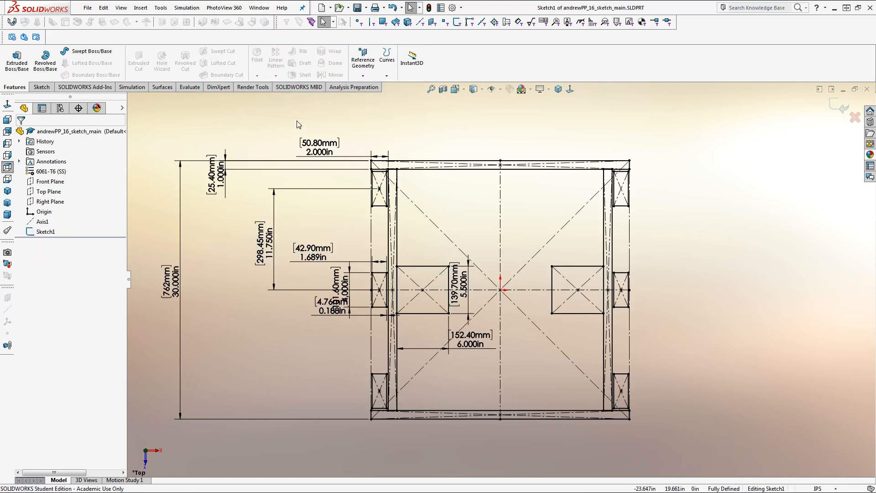
scroll(405, 265, down, 3)
click(388, 251)
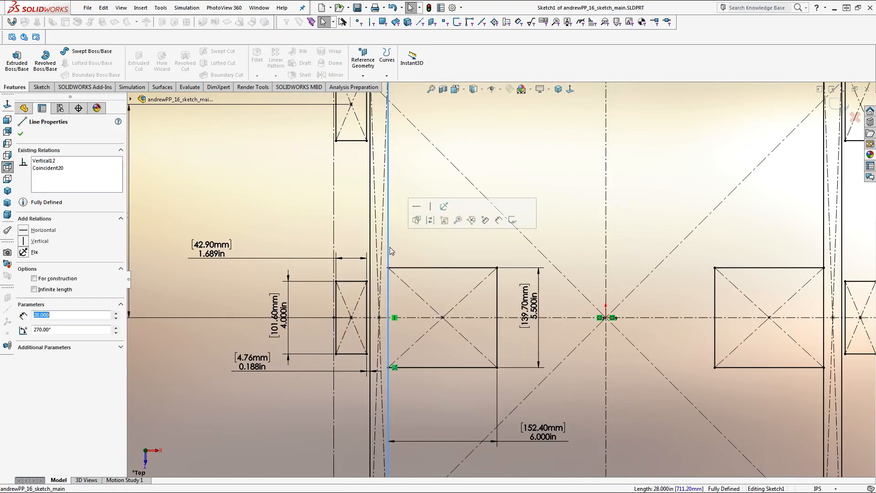
scroll(431, 292, up, 4)
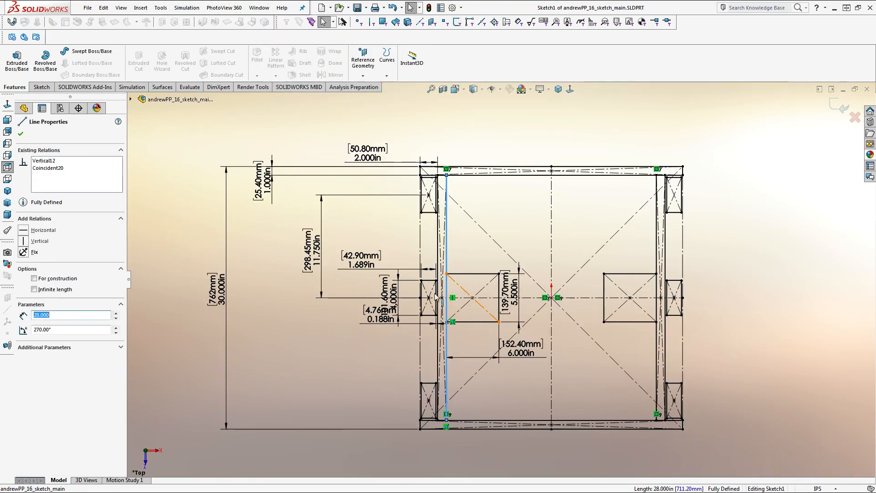
click(273, 109)
Create a new part document from the 299_PART template
click(87, 8)
click(101, 22)
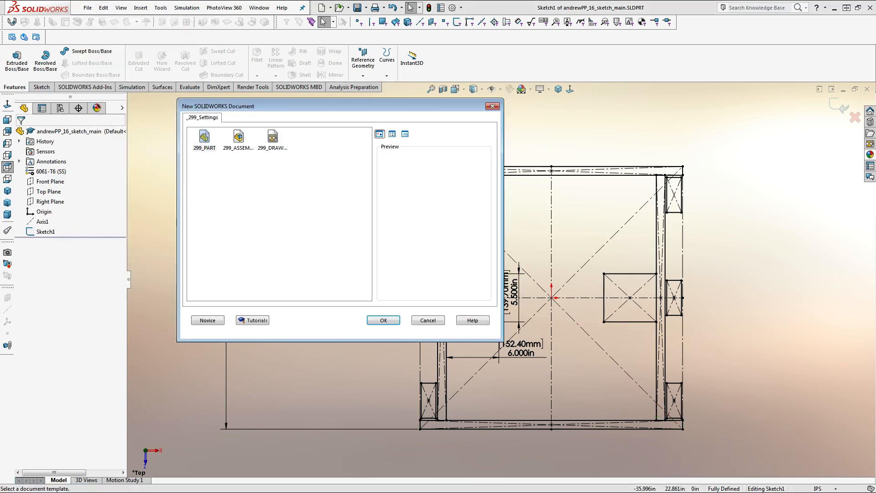
double_click(204, 137)
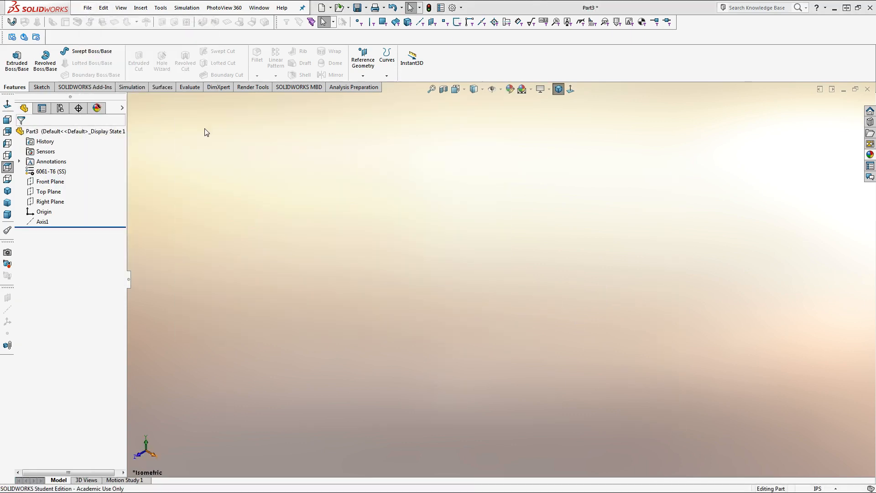
Sketch a center rectangle about 1.66 in wide and 4.55 in tall on the Right Plane, centred on the origin
click(451, 359)
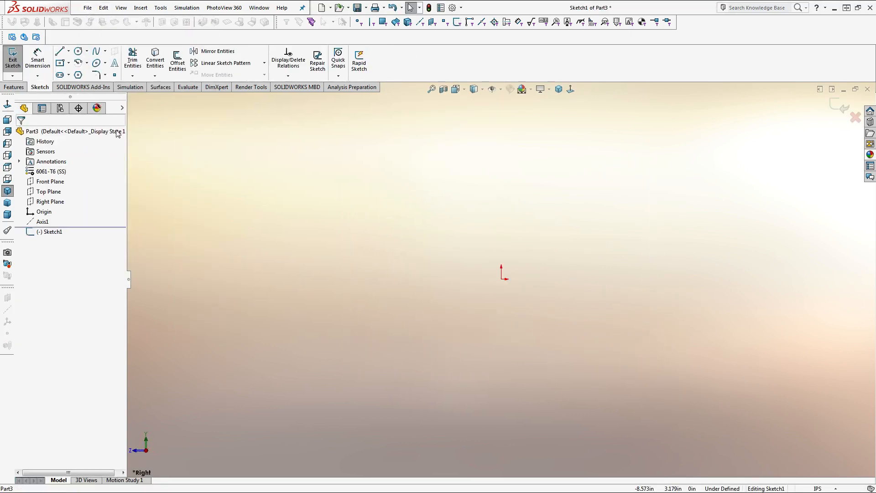
click(61, 64)
drag(500, 279, 538, 377)
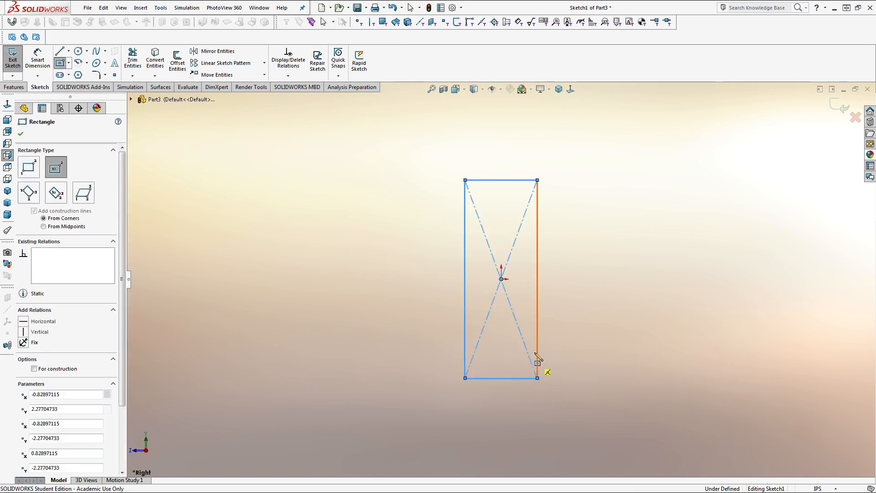
Dimension the rectangle 2 in high and 1 in wide
right_drag(534, 353, 535, 330)
click(538, 327)
click(573, 314)
text(2)
key(Return)
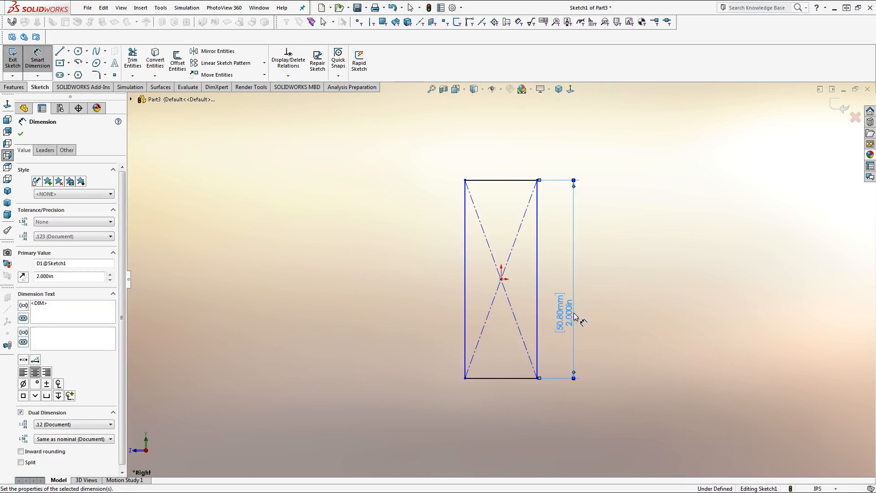
click(505, 180)
click(364, 137)
text(1)
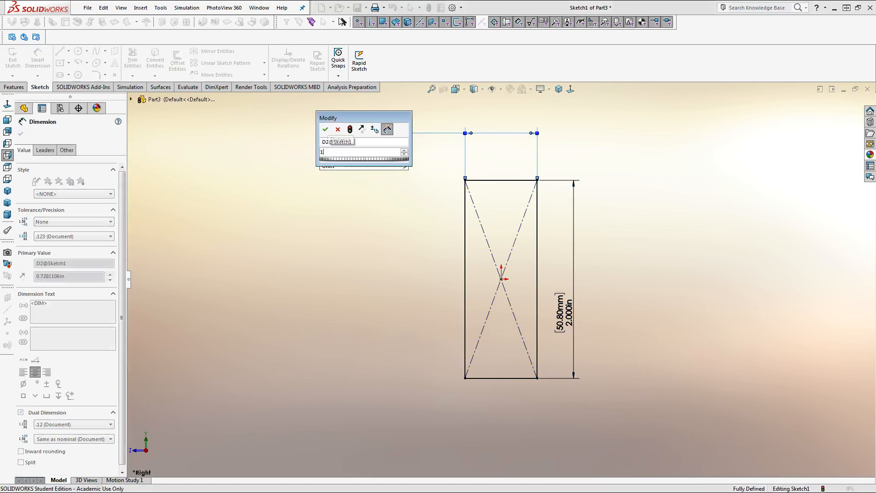
key(Return)
key(Escape)
Offset the rectangle's outline inward by 0.125 in to form the tube wall
right_drag(406, 209, 444, 213)
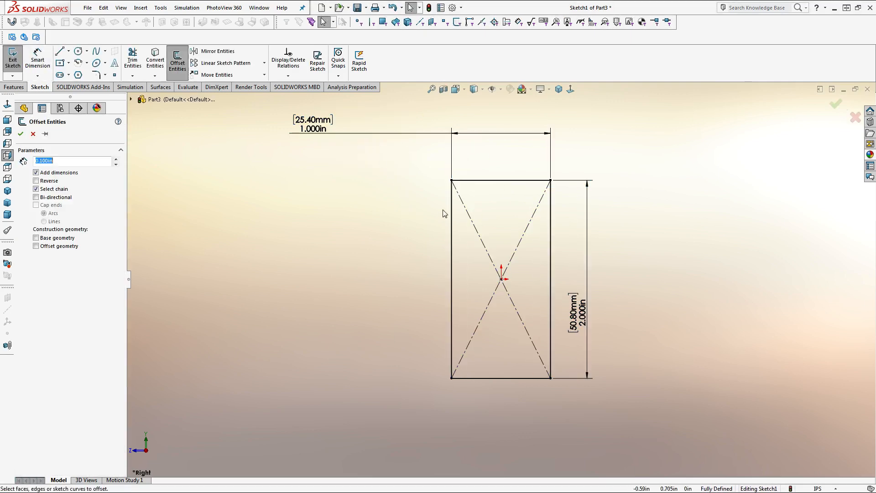
click(499, 180)
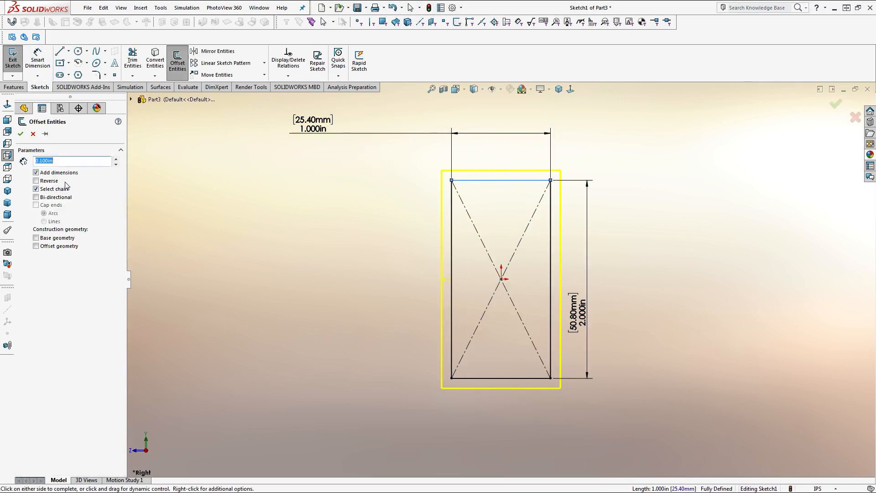
click(36, 181)
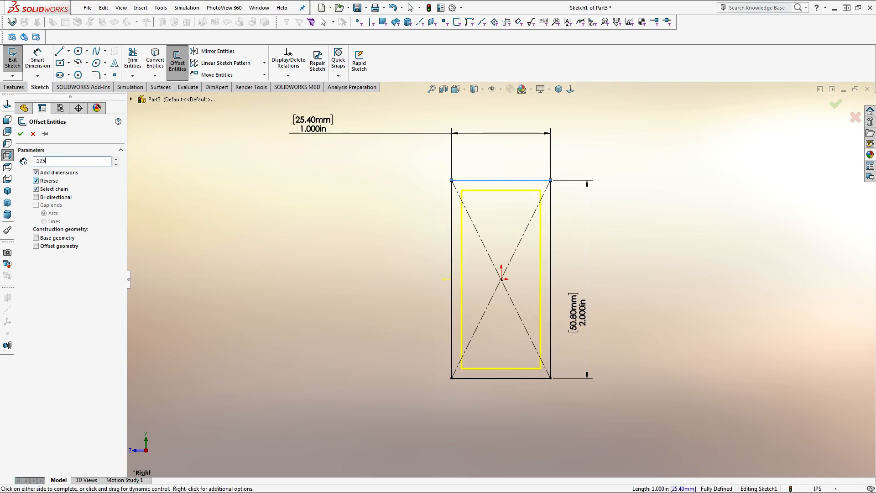
key(Return)
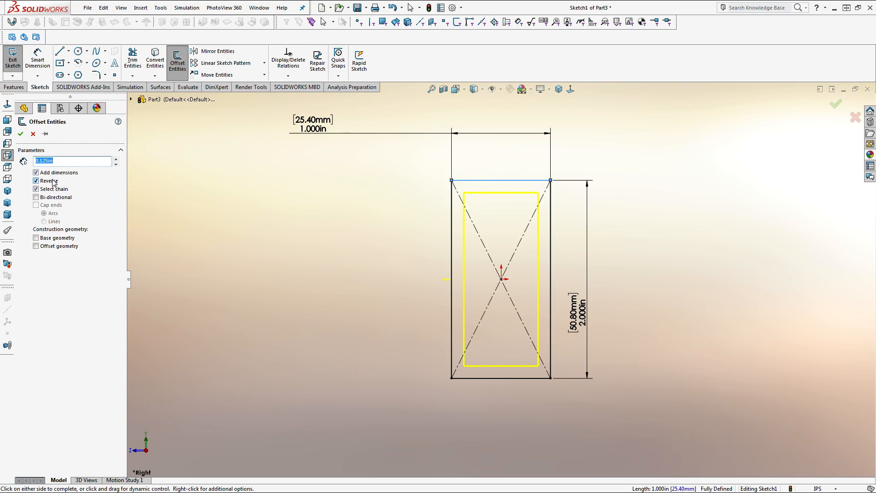
key(Return)
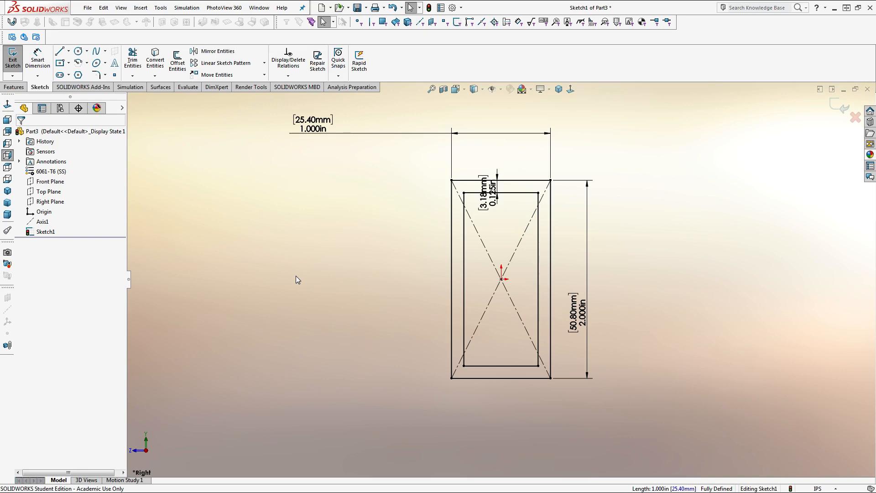
Extrude the rectangular tube profile 28 in with a Mid Plane end condition
key(e)
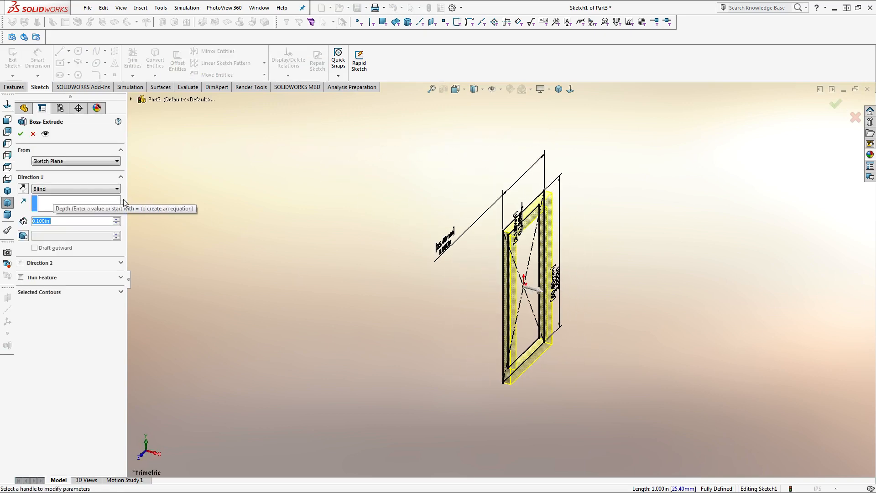
click(105, 205)
click(108, 191)
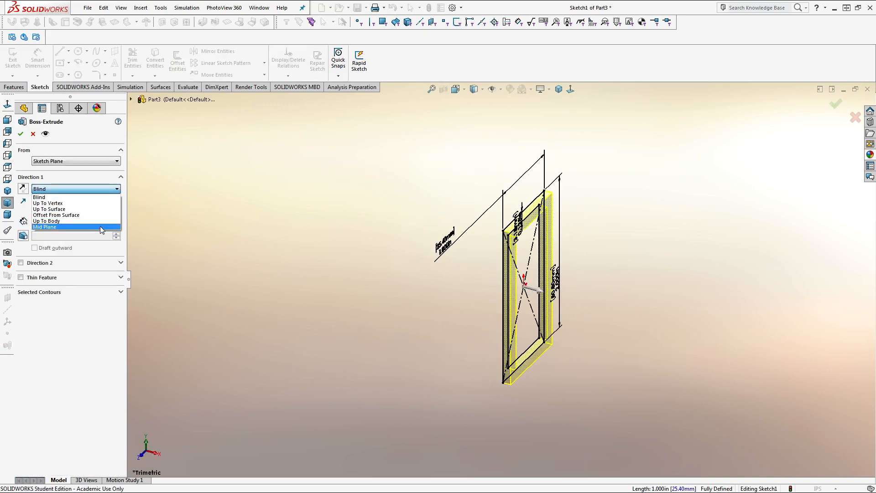
click(100, 225)
text(28)
key(Return)
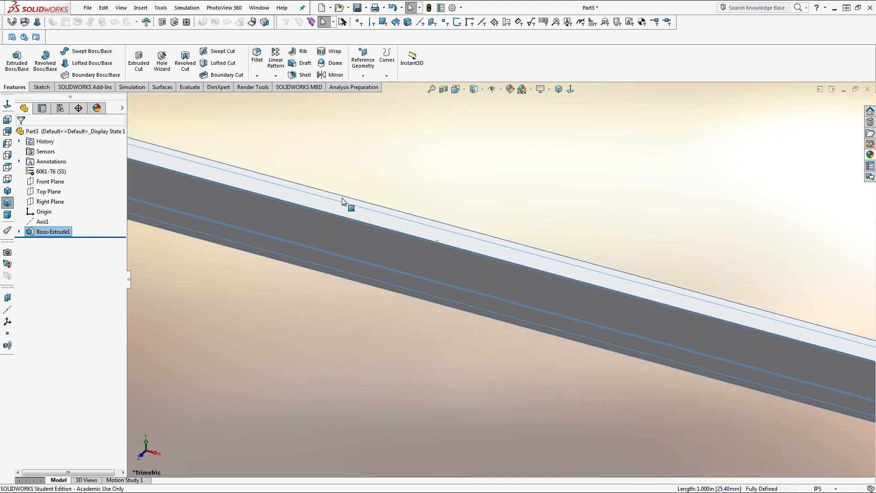
On the tube's narrow top face, sketch connected construction lines from the end edge's midpoint and to the long edge, and make them equal
click(344, 192)
click(374, 171)
key(c)
scroll(255, 285, down, 6)
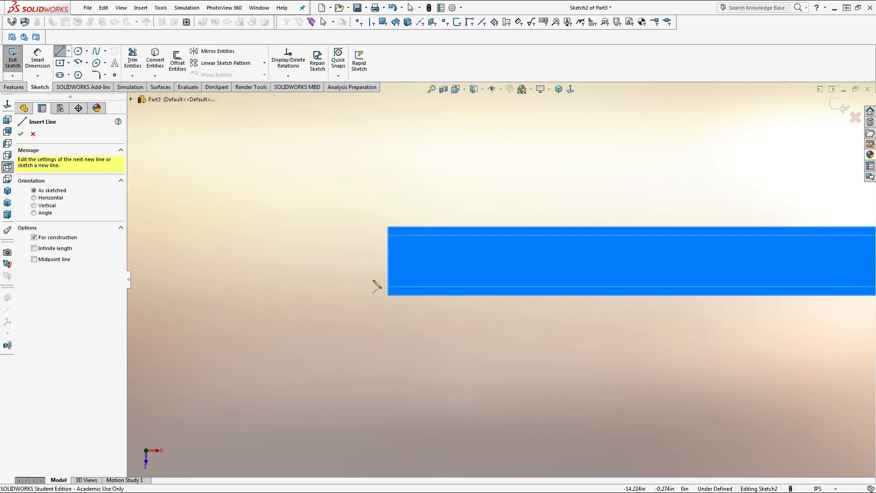
click(388, 261)
click(425, 261)
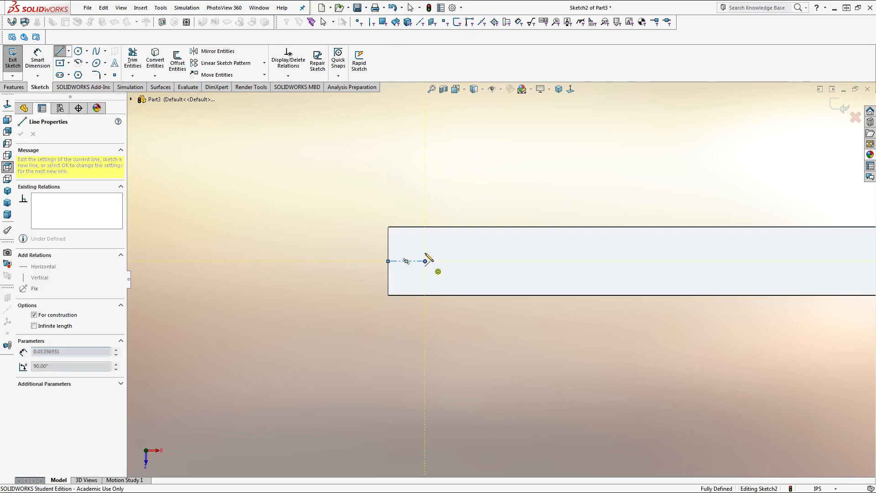
click(425, 226)
key(Escape)
click(425, 243)
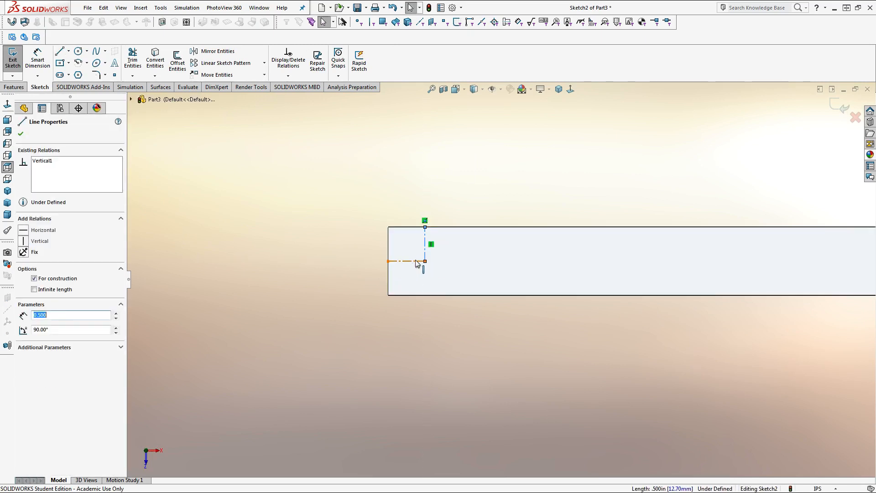
ctrl+click(417, 261)
click(510, 219)
Sketch a circle where the two construction lines meet and dimension its diameter to 0.196 in
key(c)
click(422, 261)
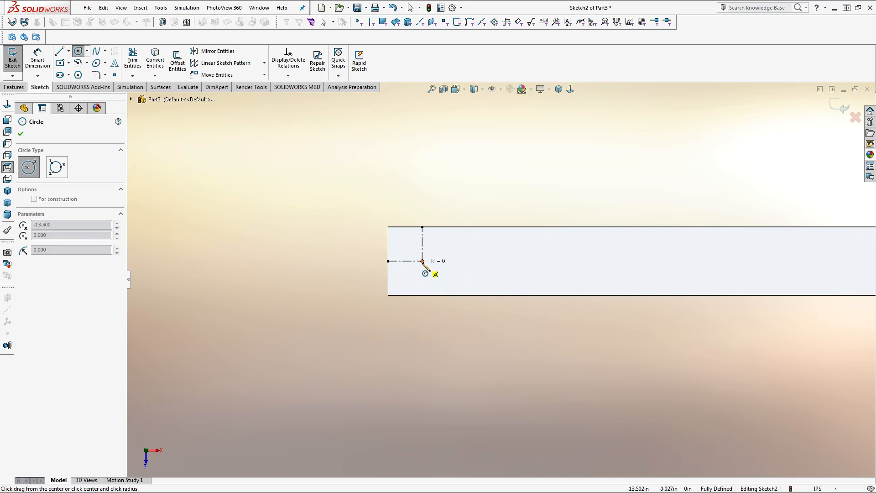
click(433, 261)
key(d)
click(432, 252)
click(519, 184)
text(5mm)
key(Return)
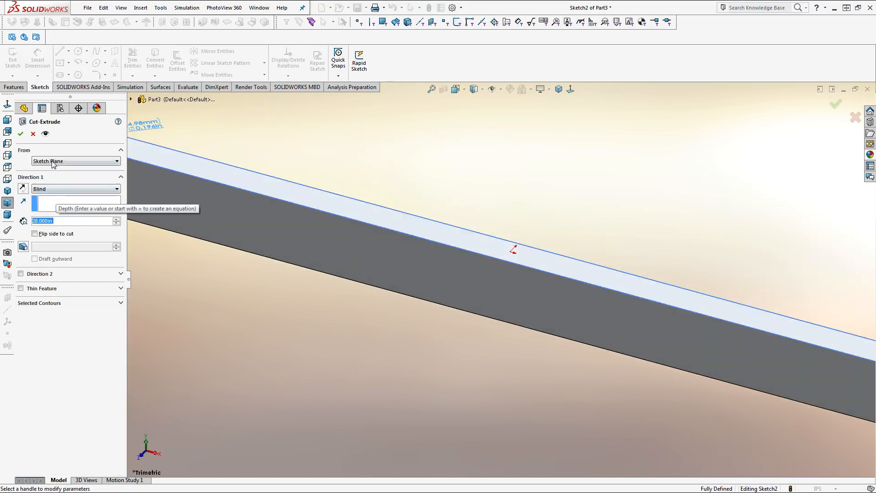
Cut the circle through the whole tube to make the first hole
click(53, 161)
click(11, 169)
click(50, 188)
click(55, 202)
click(20, 134)
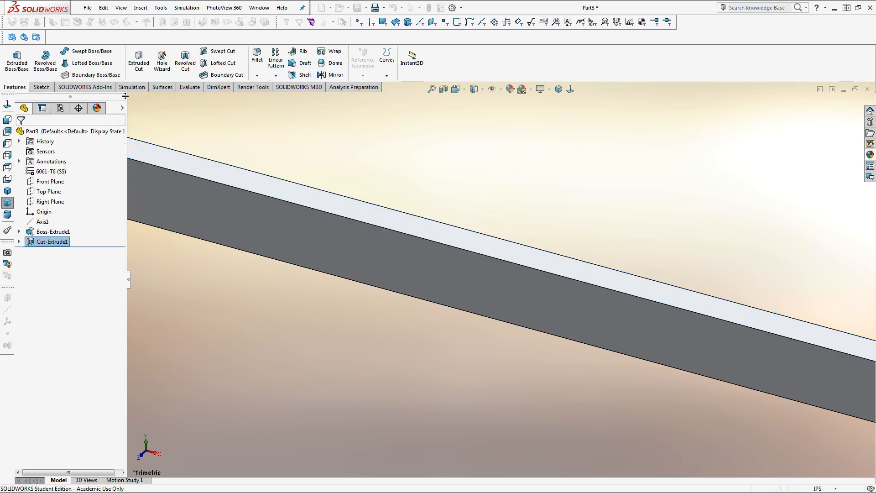
Pattern the hole linearly along the tube's long top edge up to the far end face, with a 0.1 in offset and 0.5 in spacing
click(276, 59)
click(294, 185)
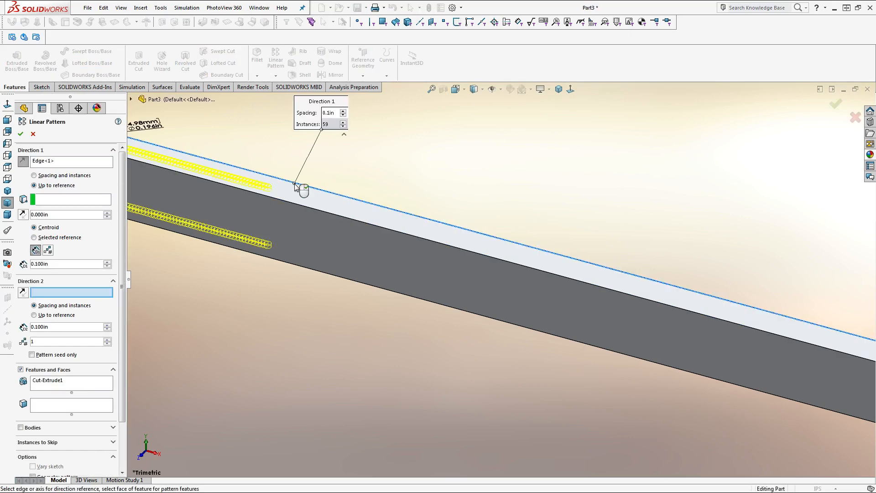
key(f)
scroll(740, 345, down, 6)
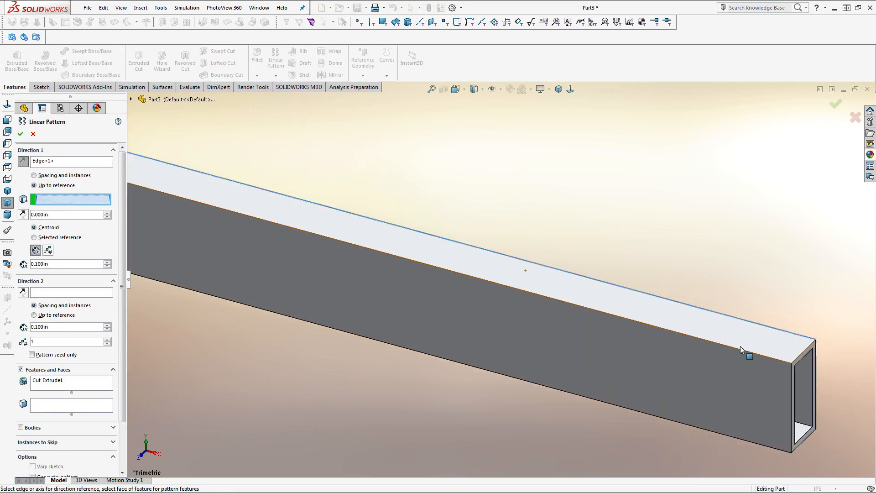
click(619, 188)
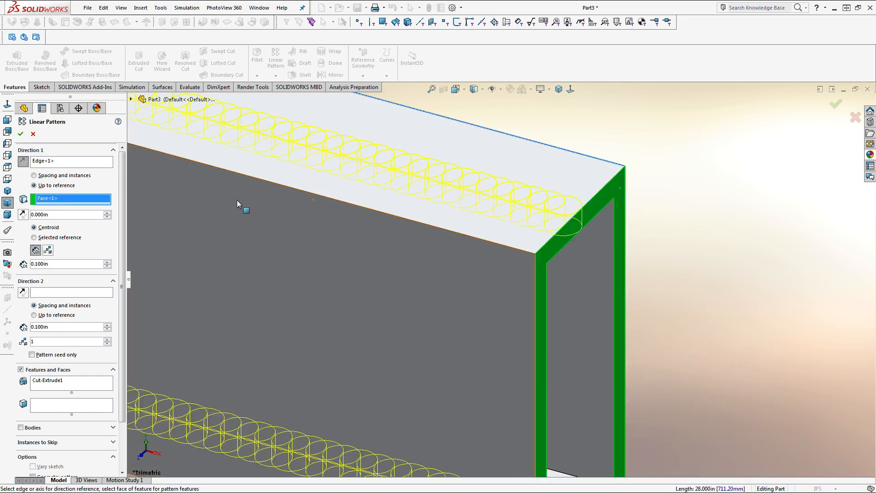
click(107, 212)
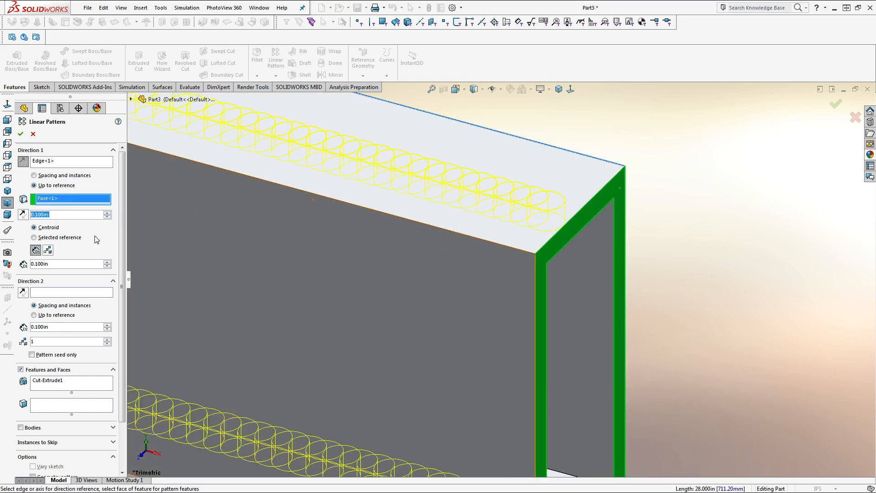
double_click(81, 262)
text(0.5)
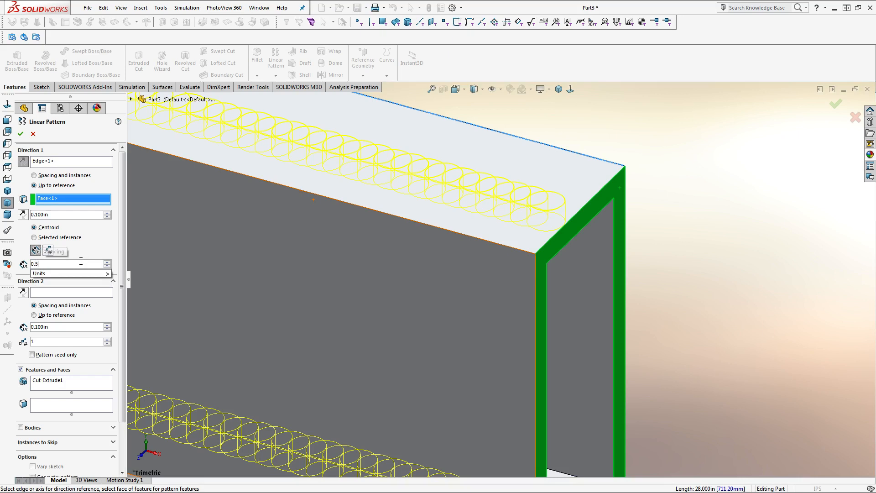
key(Return)
key(Return)
scroll(641, 249, up, 5)
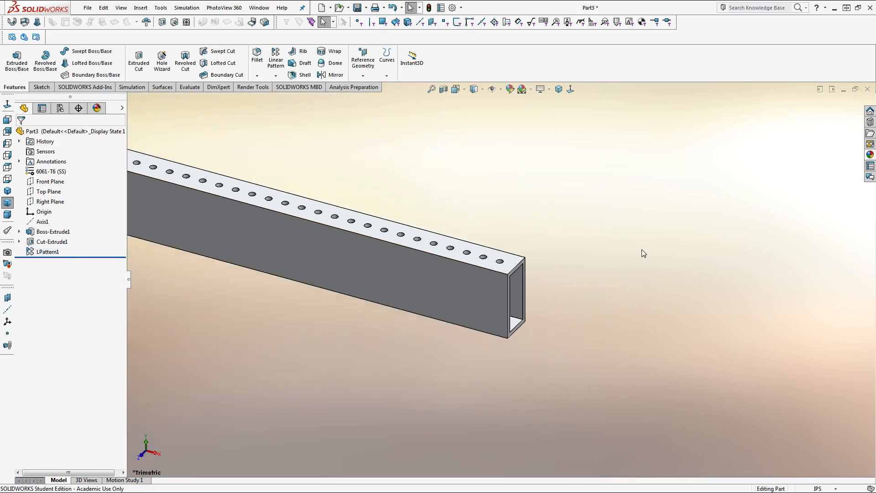
scroll(642, 253, up, 3)
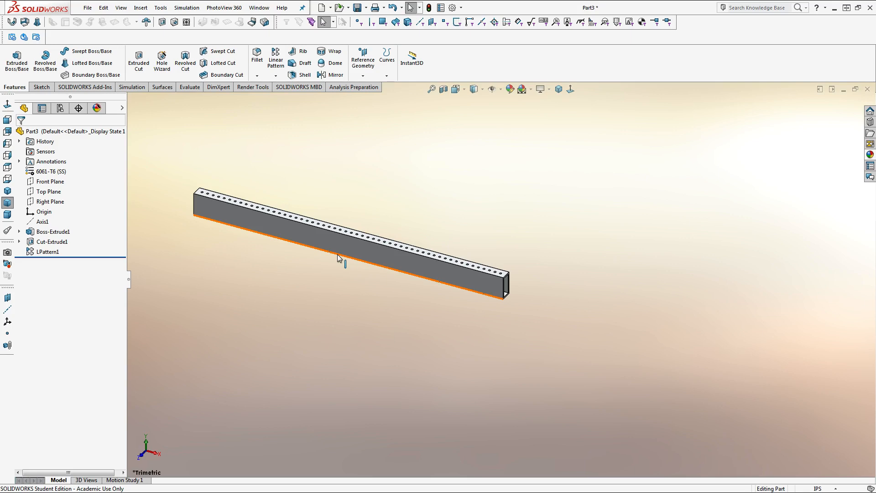
On the tube's wide front face, sketch a horizontal construction line between the midpoints of the two end edges
scroll(333, 231, down, 3)
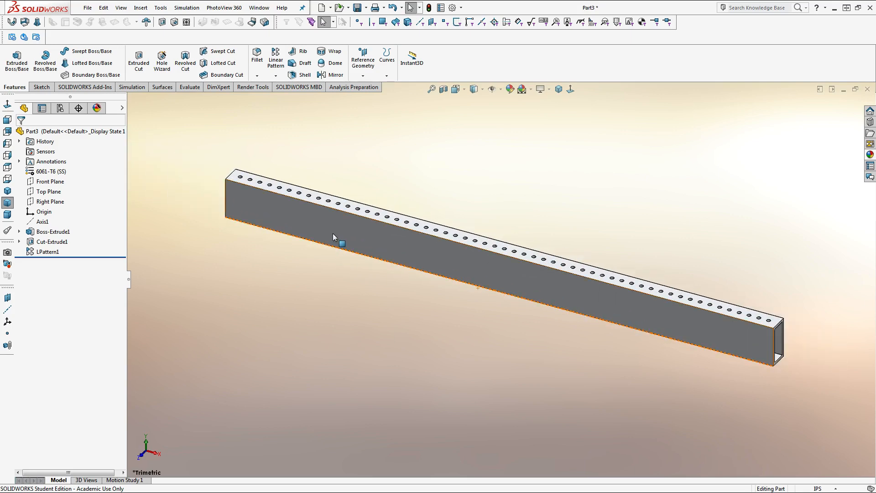
click(423, 259)
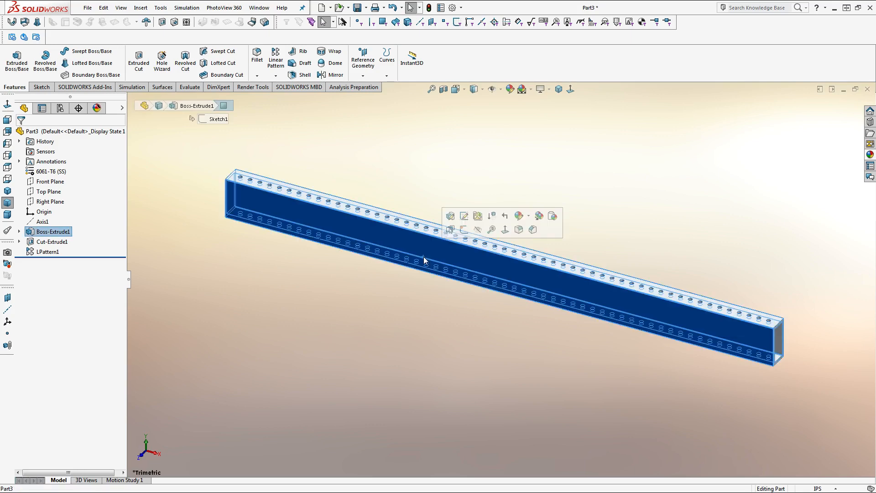
click(450, 229)
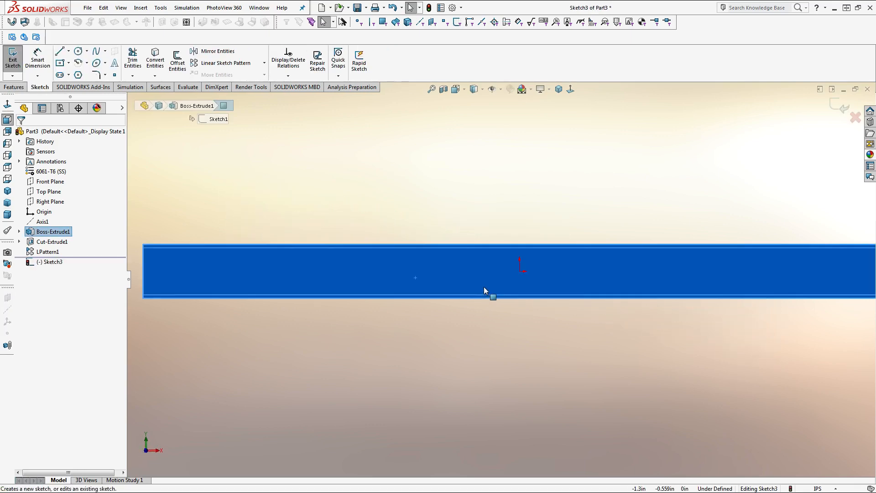
scroll(483, 286, up, 2)
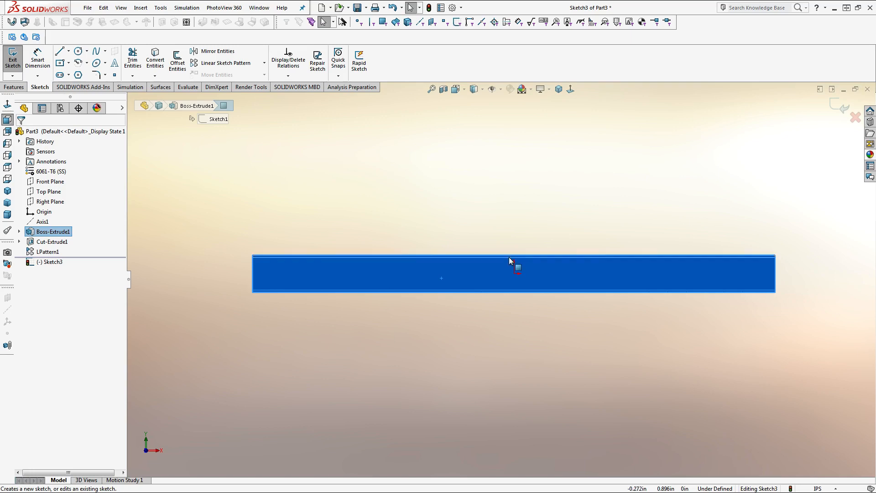
scroll(508, 256, down, 1)
click(407, 346)
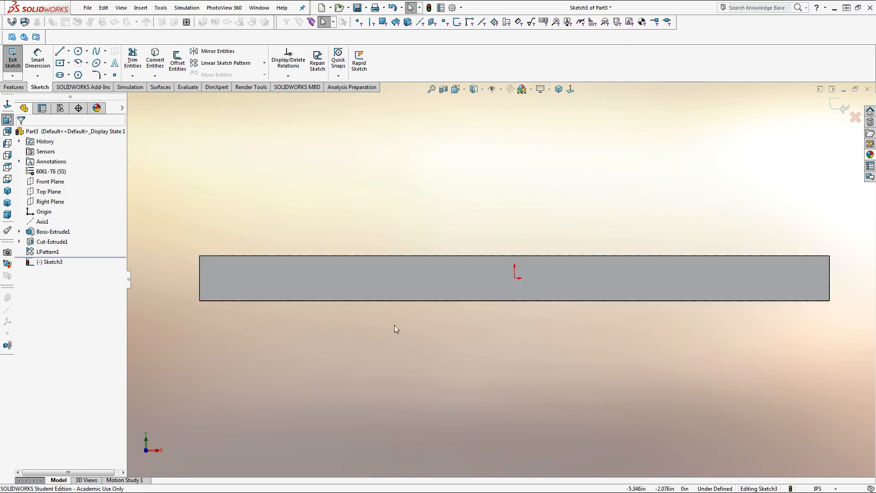
scroll(300, 250, down, 2)
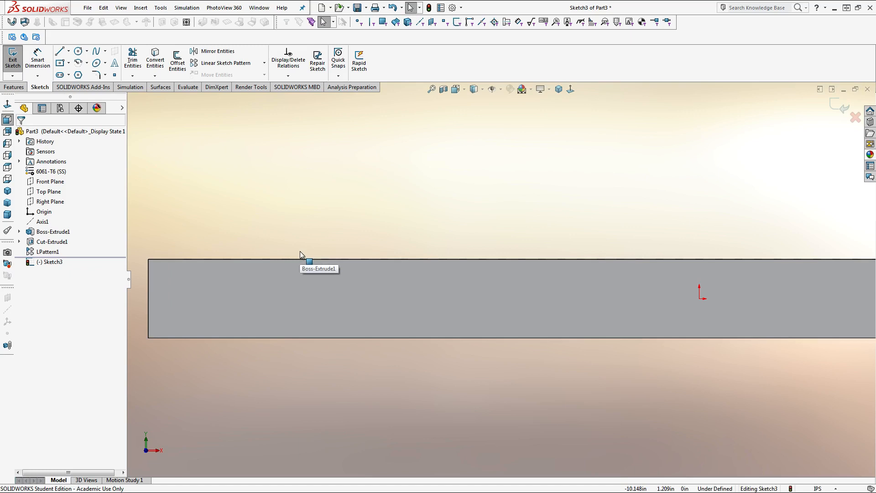
key(z)
key(z)
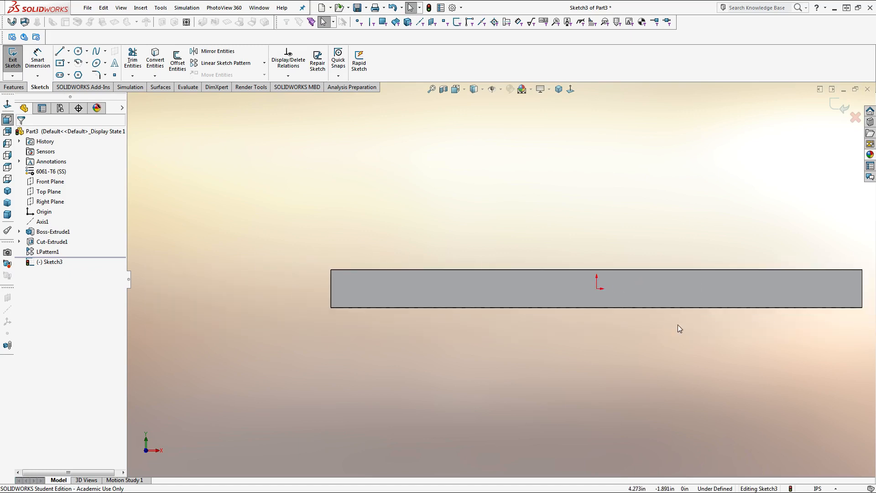
scroll(655, 289, down, 2)
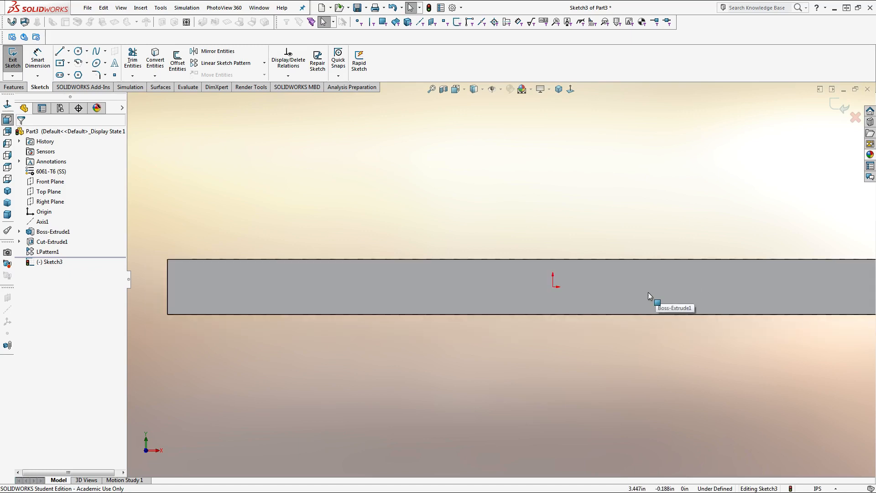
key(z)
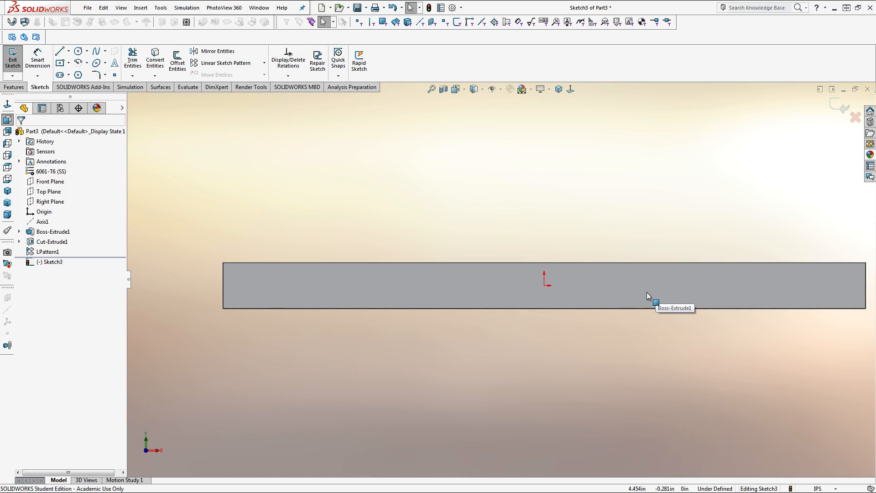
key(l)
click(223, 285)
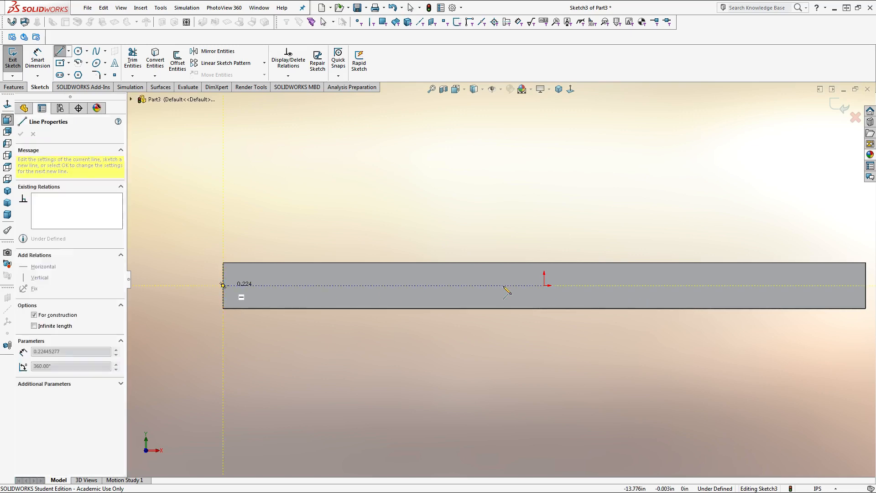
scroll(503, 286, up, 3)
scroll(632, 291, down, 2)
click(750, 283)
key(Escape)
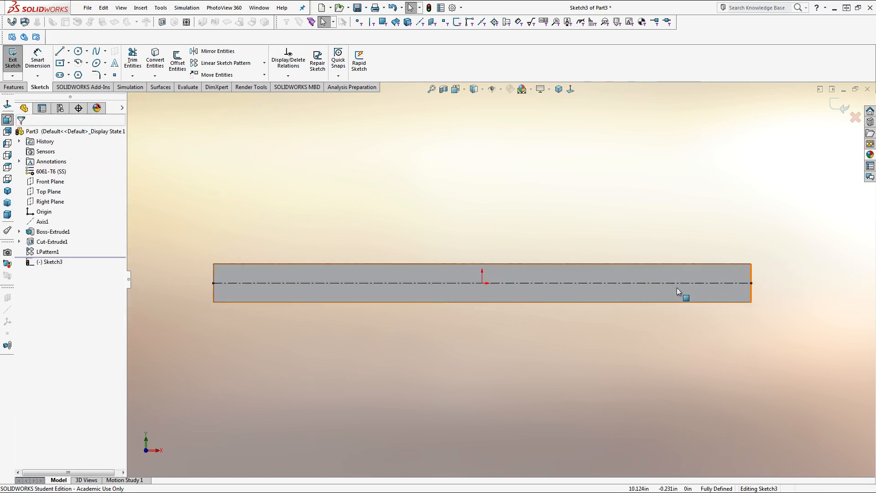
Draw a short vertical construction line about 0.235 in long straight down from the origin
scroll(491, 285, down, 3)
key(l)
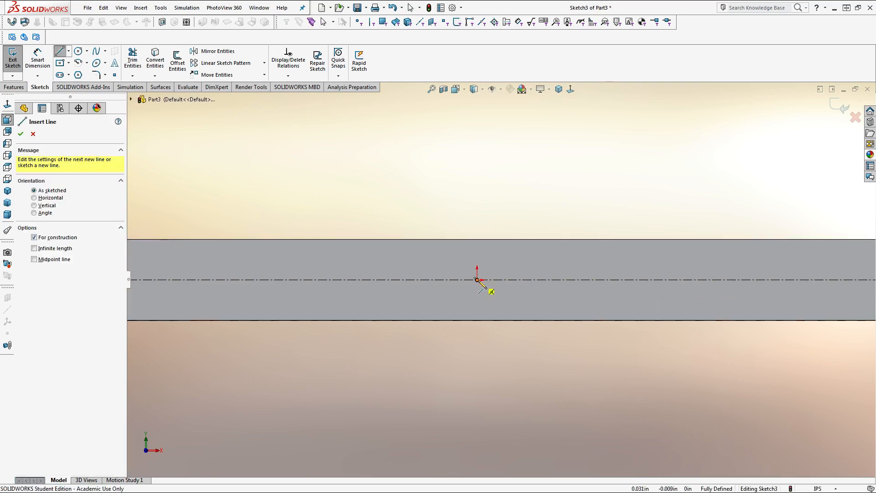
click(476, 280)
click(477, 320)
scroll(401, 295, up, 3)
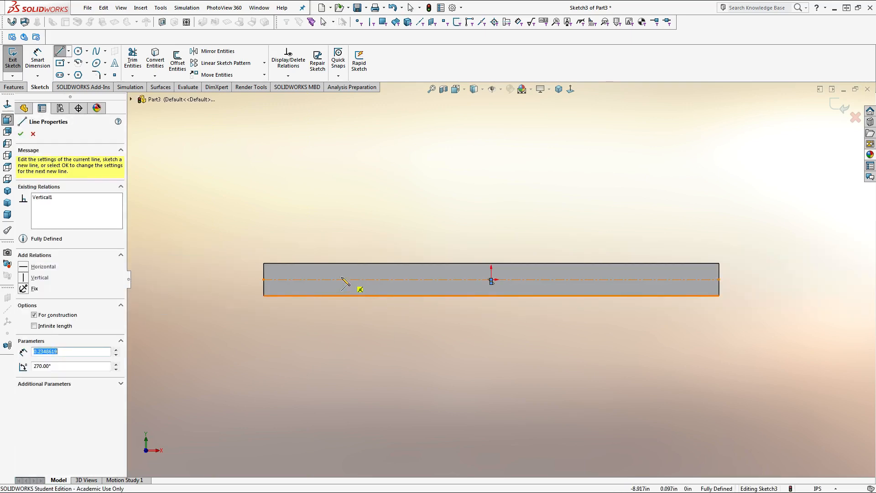
scroll(342, 282, down, 2)
key(Escape)
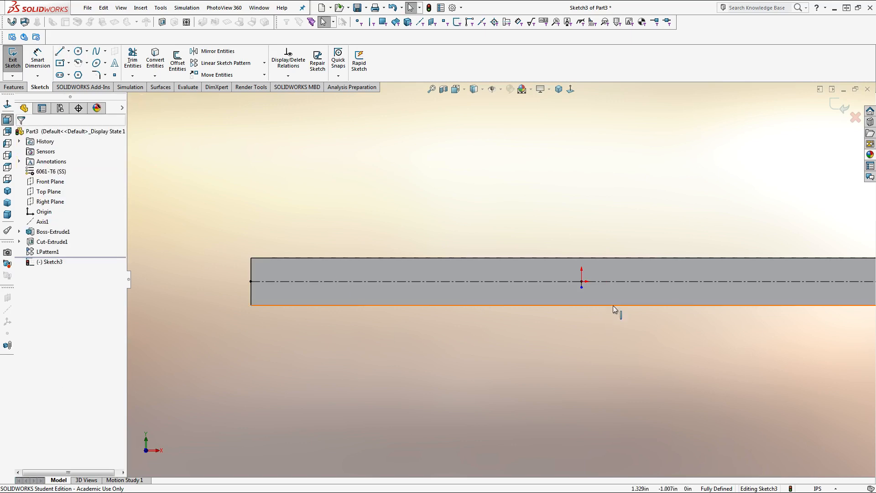
Move the short vertical line's lower endpoint down to about 0.31 in below the origin
scroll(612, 305, down, 2)
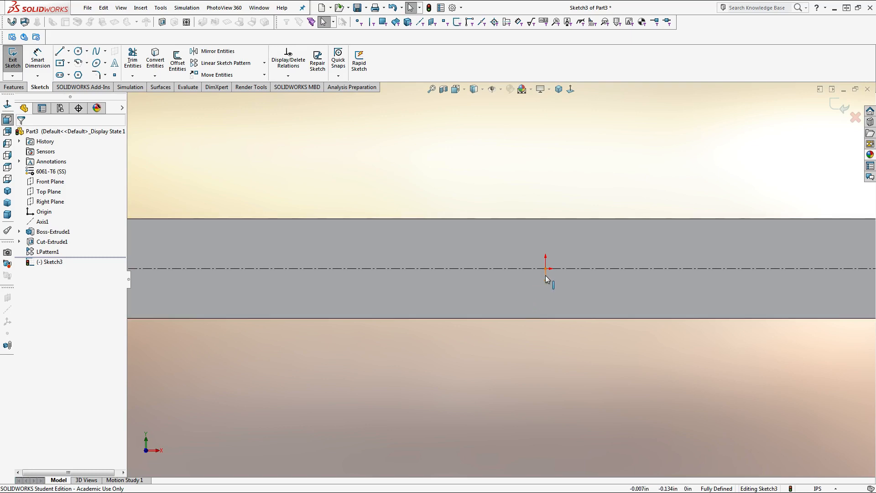
scroll(546, 276, down, 3)
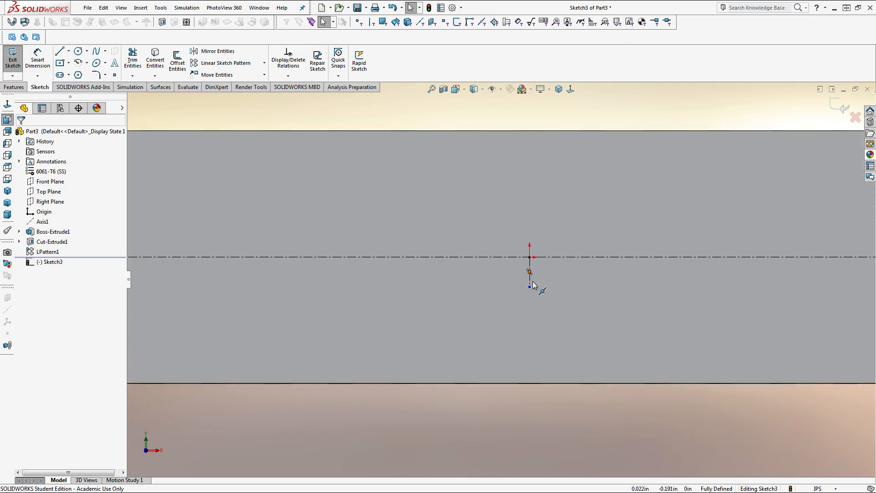
click(530, 287)
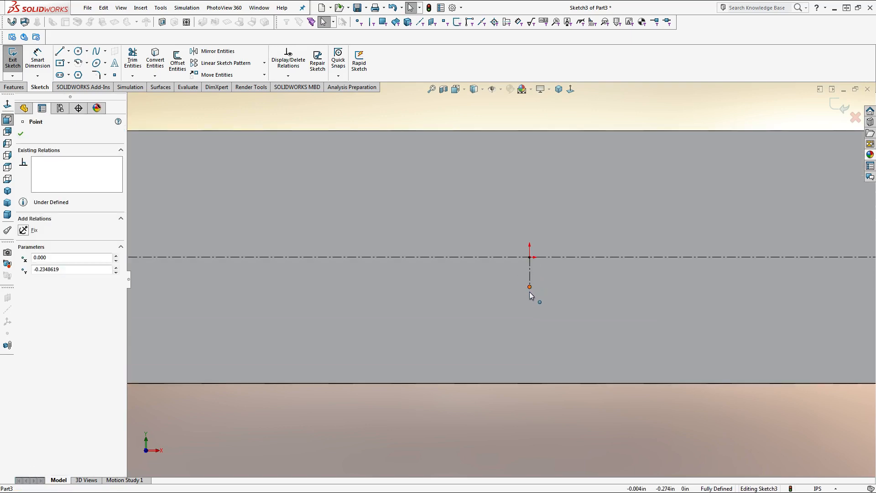
scroll(523, 272, up, 2)
scroll(523, 272, up, 3)
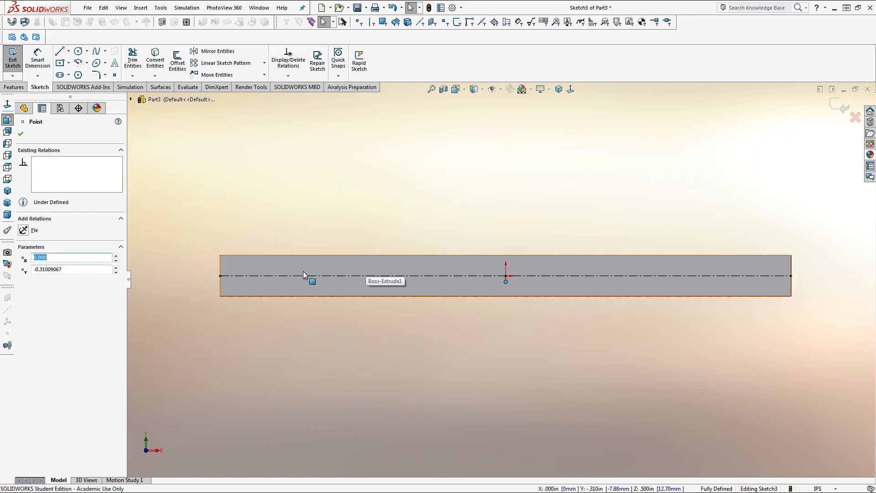
scroll(277, 275, down, 4)
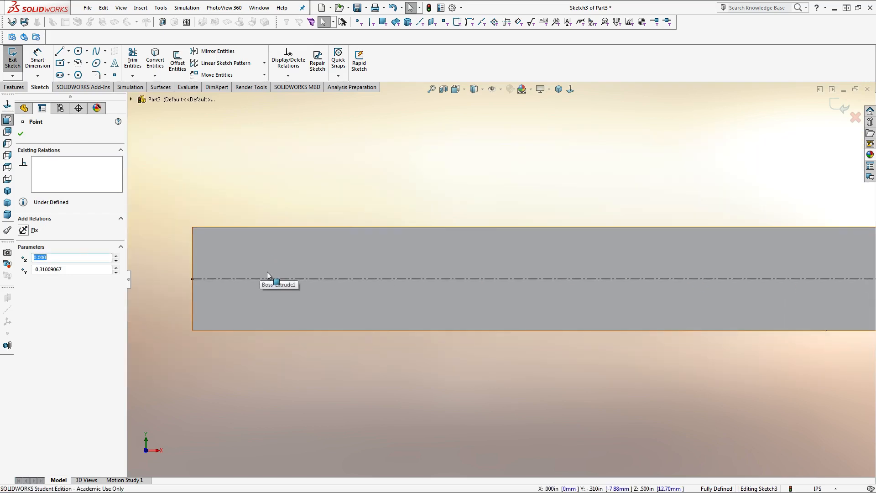
scroll(270, 279, up, 1)
scroll(391, 283, down, 2)
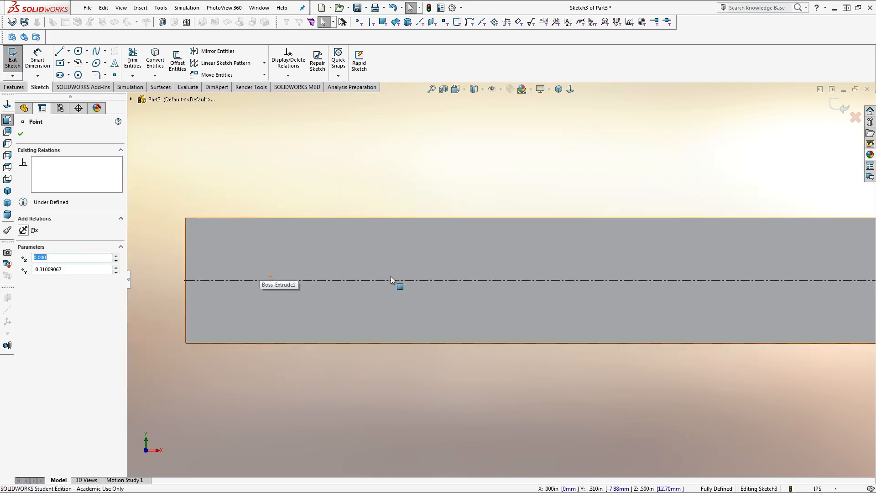
click(311, 280)
scroll(715, 287, down, 1)
scroll(713, 284, up, 1)
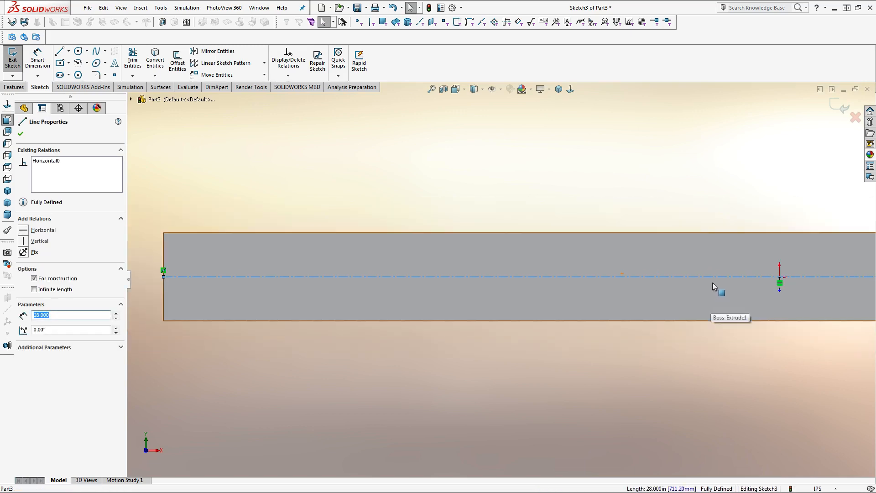
scroll(774, 279, down, 1)
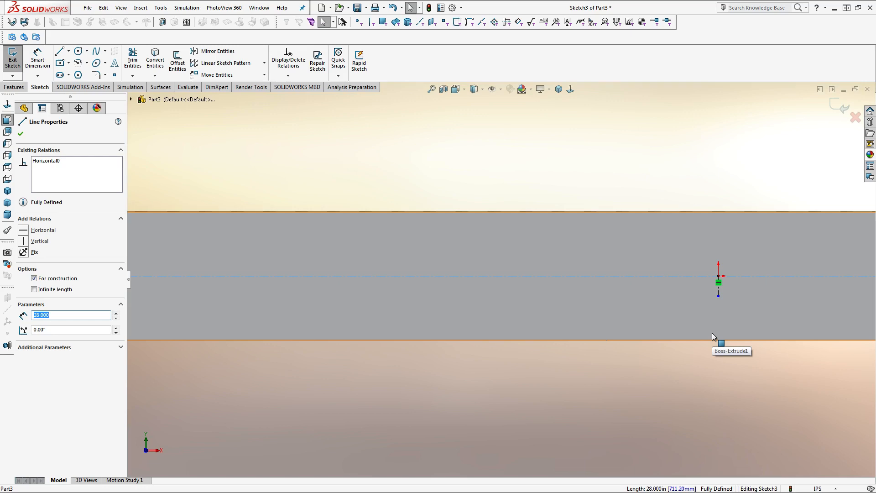
scroll(479, 288, up, 3)
click(327, 243)
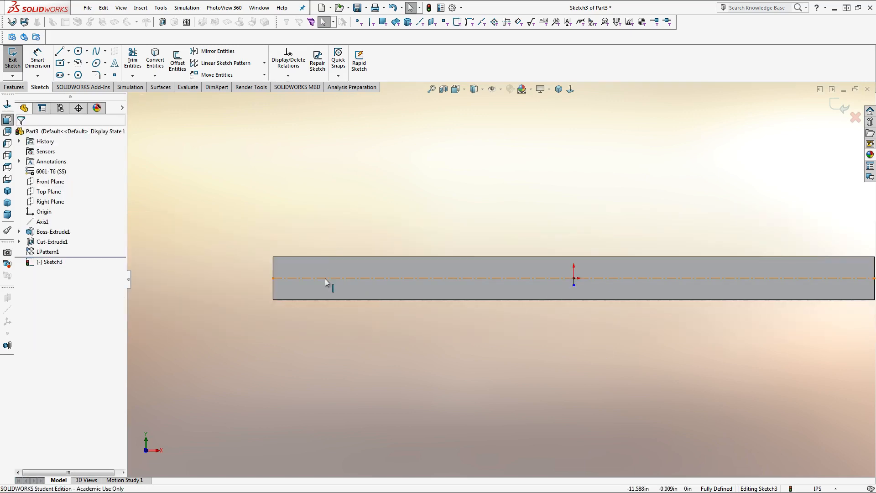
scroll(573, 285, down, 3)
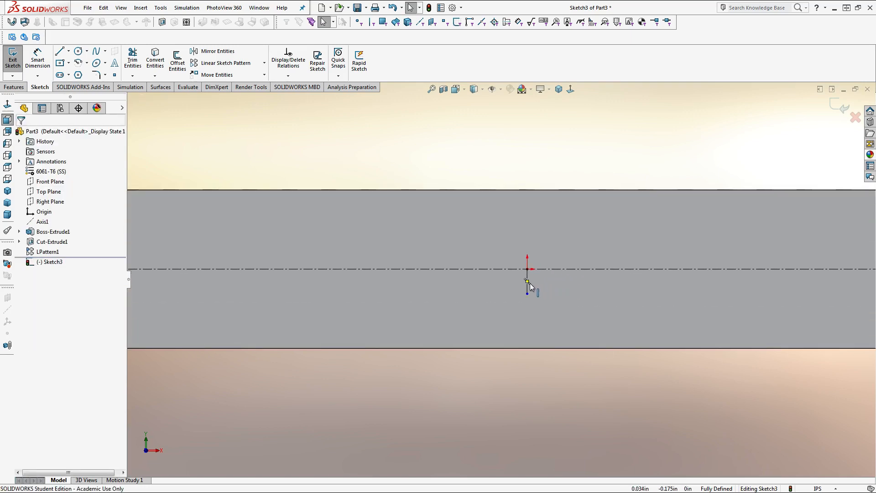
scroll(524, 285, up, 3)
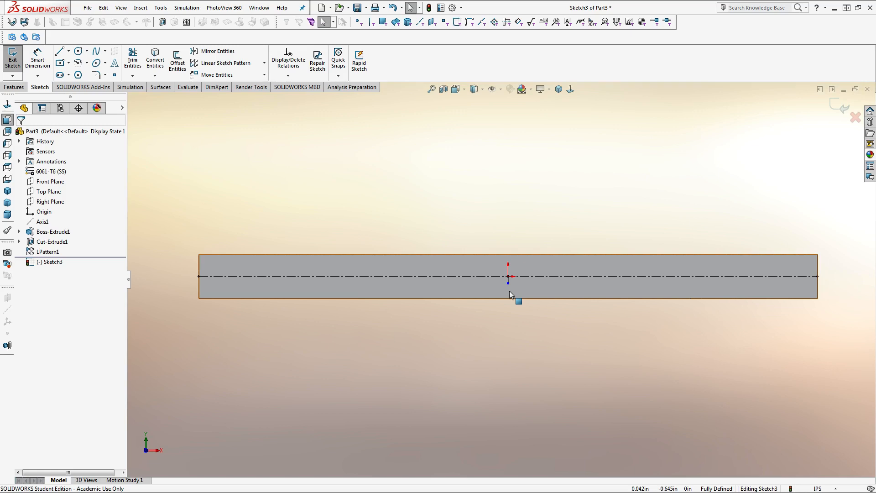
Draw a vertical construction line about 0.189 in long straight up from the horizontal centerline near the tube's left end
key(l)
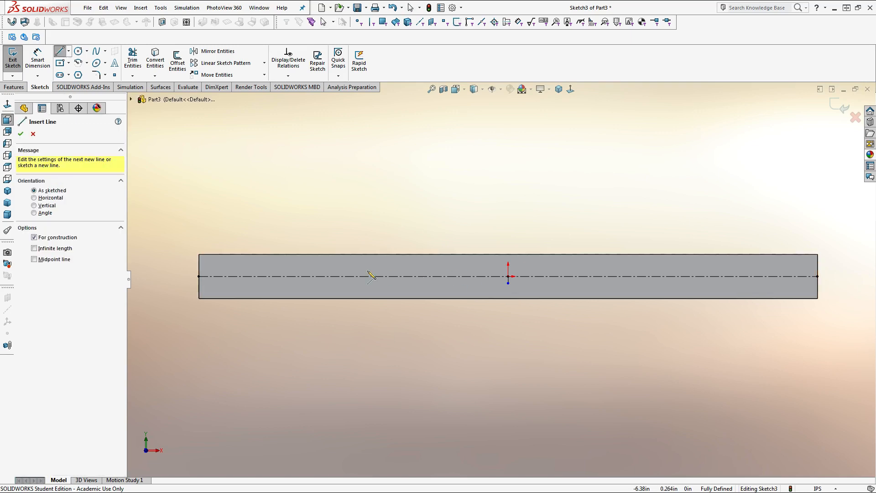
scroll(279, 276, down, 5)
click(271, 288)
click(270, 279)
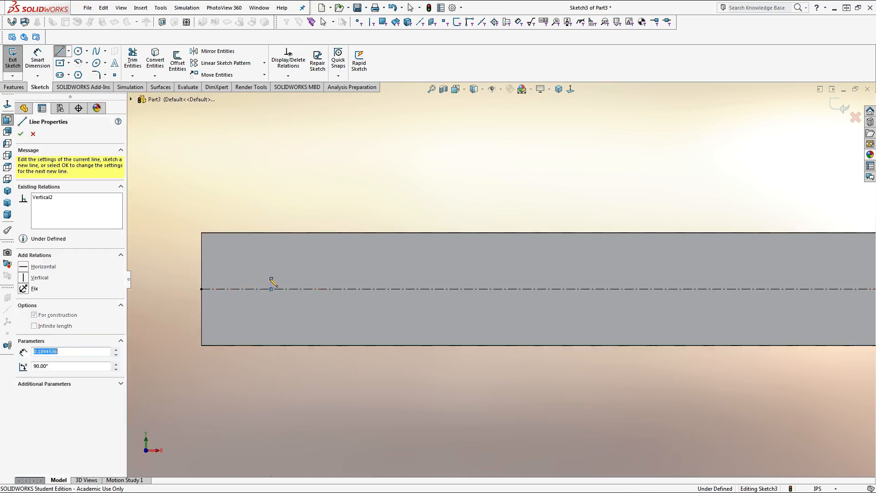
scroll(500, 282, up, 3)
key(Escape)
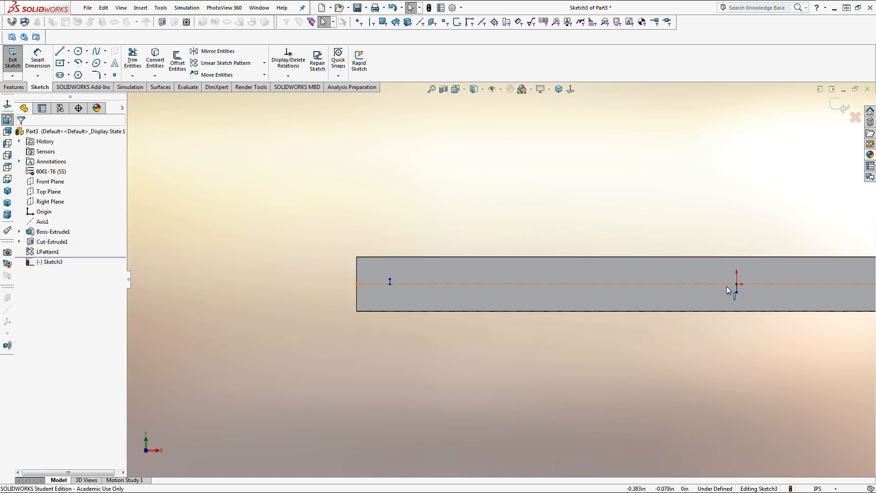
Make the short vertical construction line near the tube's left end equal in length to the one below the origin
scroll(379, 279, down, 6)
key(d)
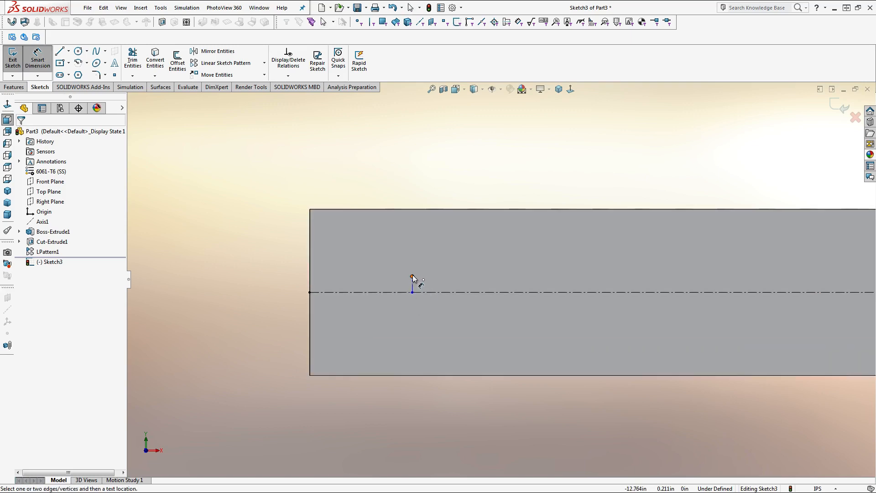
key(Escape)
click(412, 285)
scroll(757, 305, up, 3)
scroll(755, 301, down, 4)
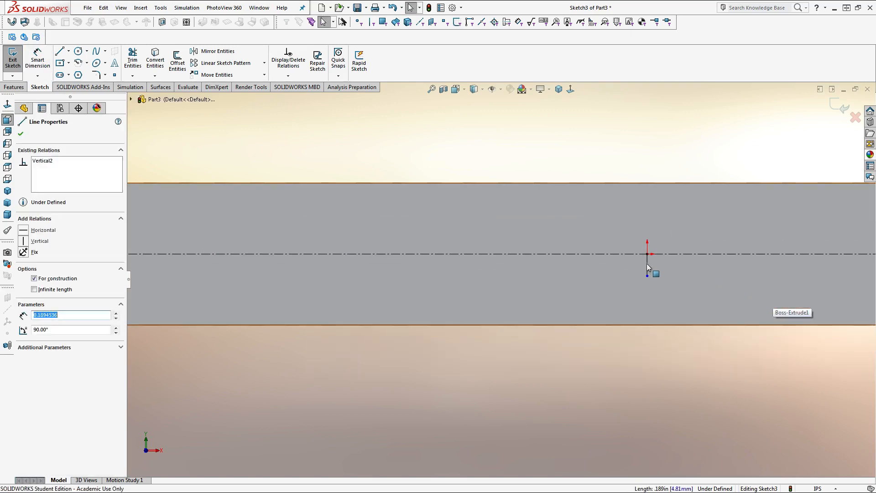
ctrl+click(646, 266)
click(740, 228)
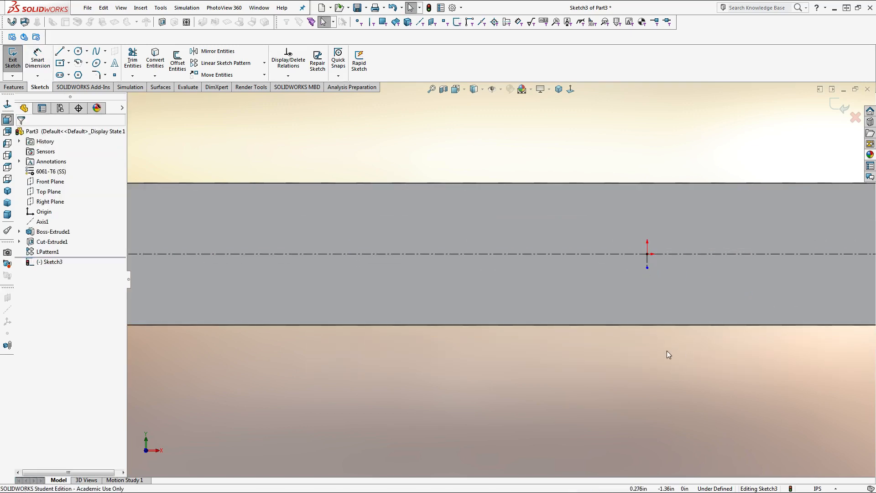
Dimension the vertical distance between the free endpoints of the two short construction lines as 0.125 in
key(d)
click(647, 267)
scroll(450, 285, up, 3)
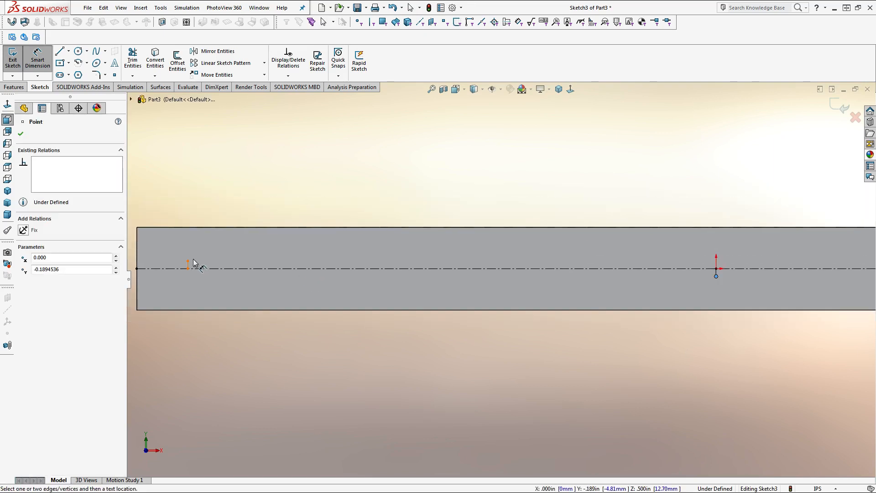
click(189, 264)
scroll(189, 267, up, 3)
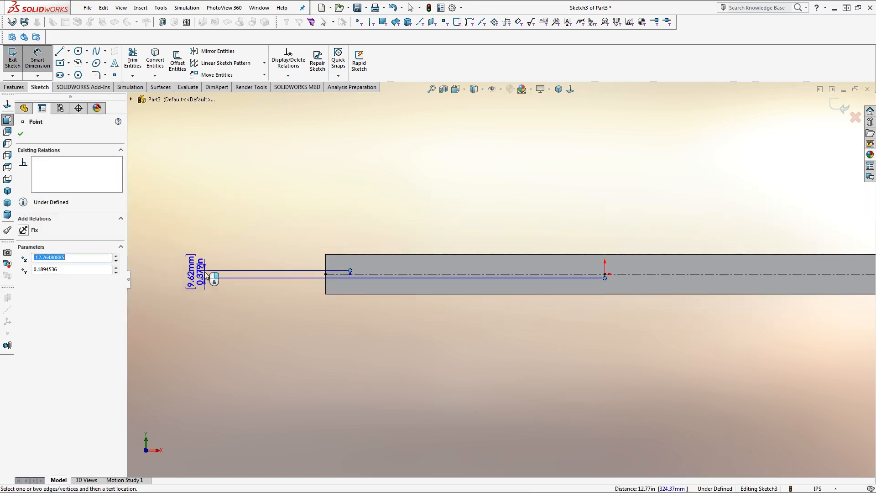
click(206, 276)
text(.125)
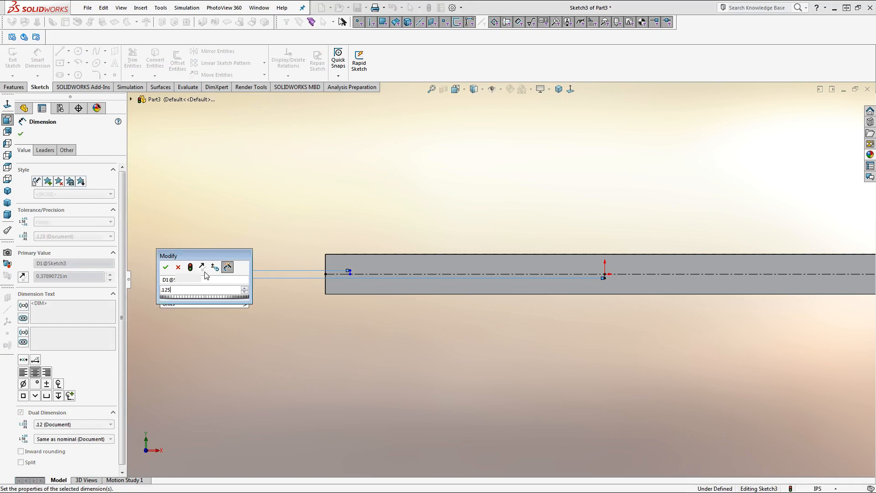
key(Return)
key(Escape)
Switch to the andrewPP_16_sketch_main part and examine the dimensions in the upper part of its frame sketch
scroll(325, 285, down, 3)
scroll(553, 258, down, 1)
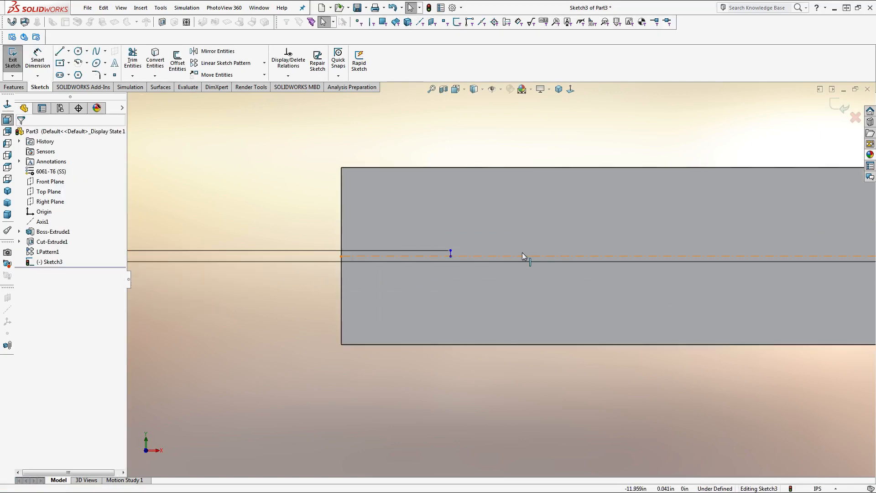
scroll(669, 275, up, 5)
scroll(670, 275, down, 3)
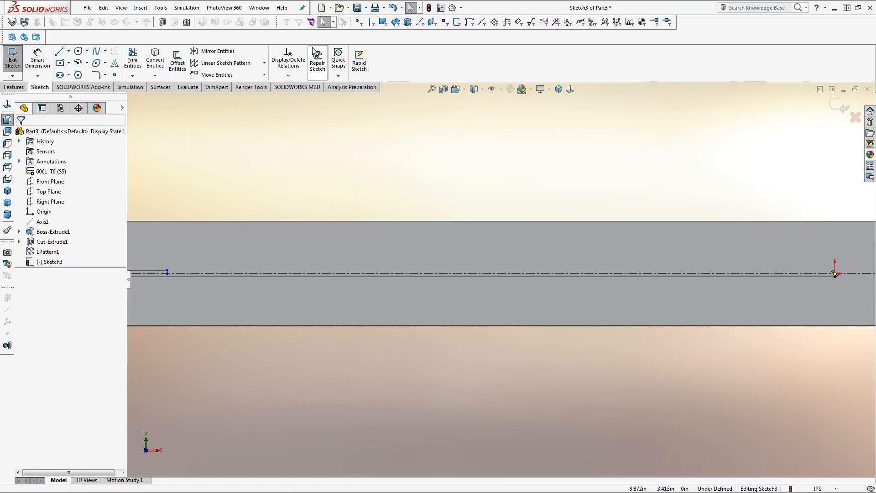
scroll(296, 159, up, 3)
scroll(295, 160, down, 1)
scroll(337, 312, down, 1)
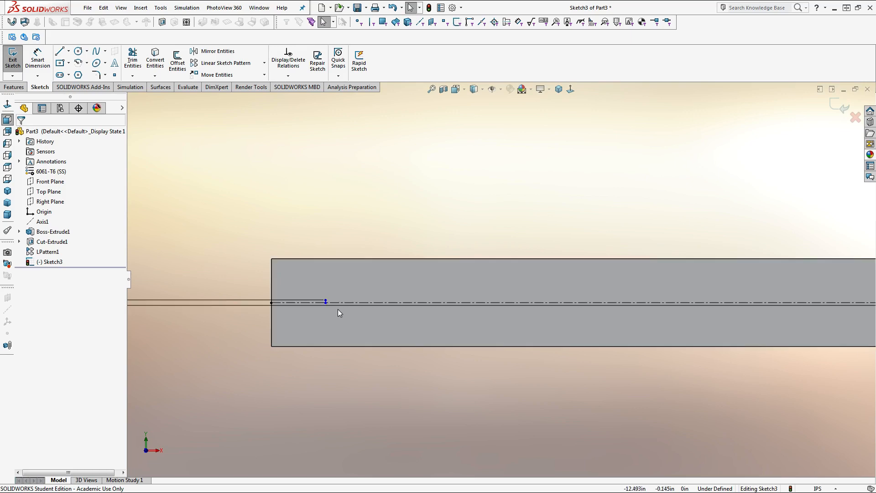
click(259, 7)
click(319, 117)
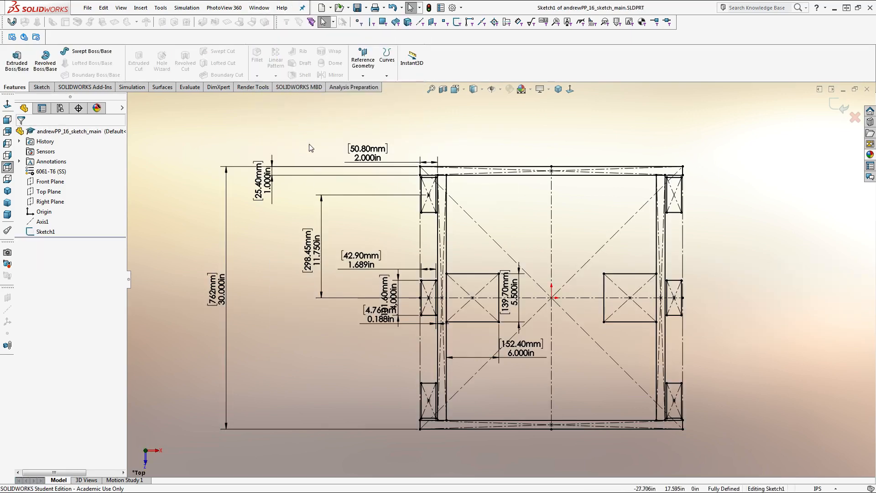
scroll(388, 248, down, 2)
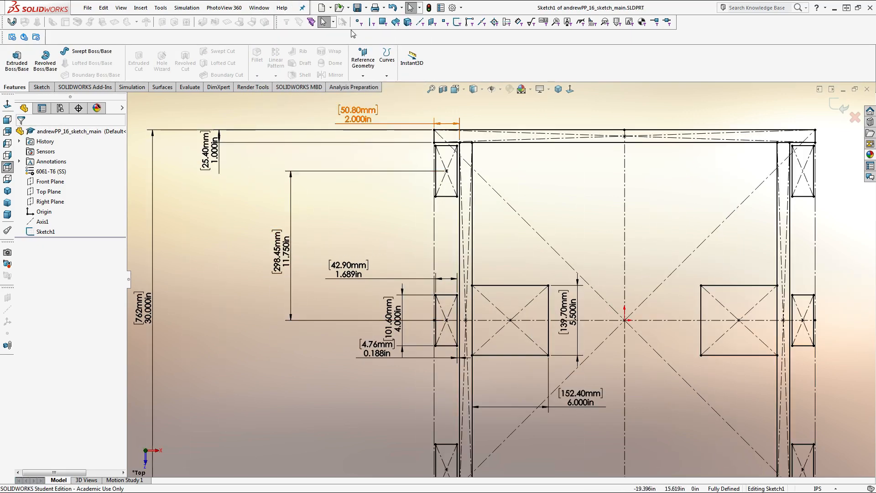
Switch to the Part3 window and dimension the horizontal distance from the offset sketch point near the bar's left end to the origin as 11.75 in
click(259, 7)
click(289, 140)
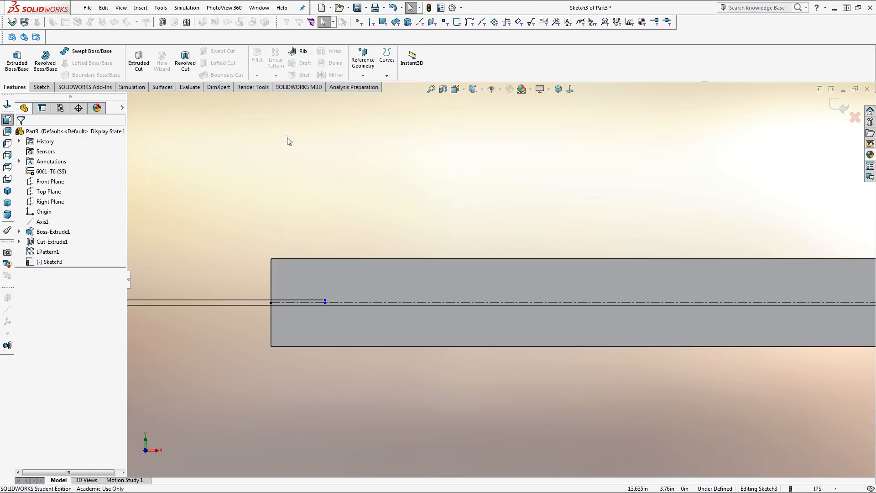
click(326, 301)
scroll(494, 281, up, 3)
scroll(621, 337, down, 3)
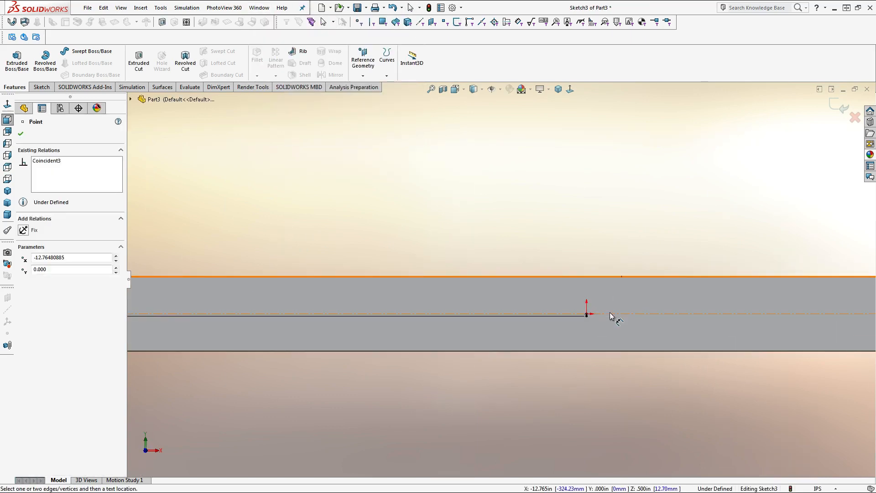
click(587, 314)
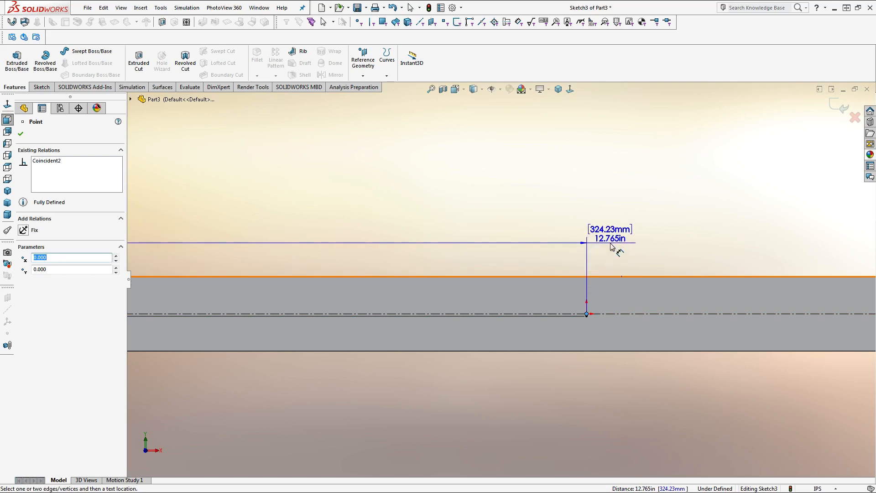
scroll(502, 256, up, 2)
click(445, 238)
text(11)
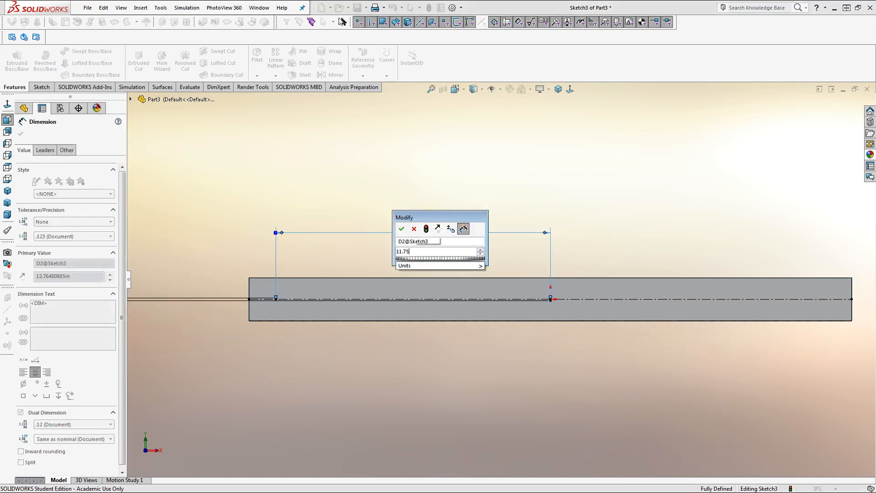
text(.75)
key(Return)
key(Escape)
Sketch a circle about 3.17 in in diameter centred on the offset point near the bar's left end and convert it to construction geometry
scroll(330, 312, down, 3)
scroll(329, 313, down, 2)
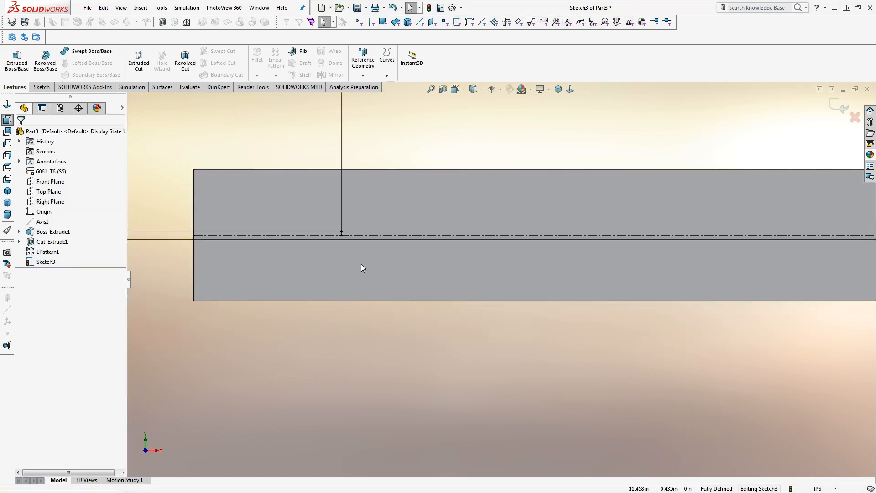
key(c)
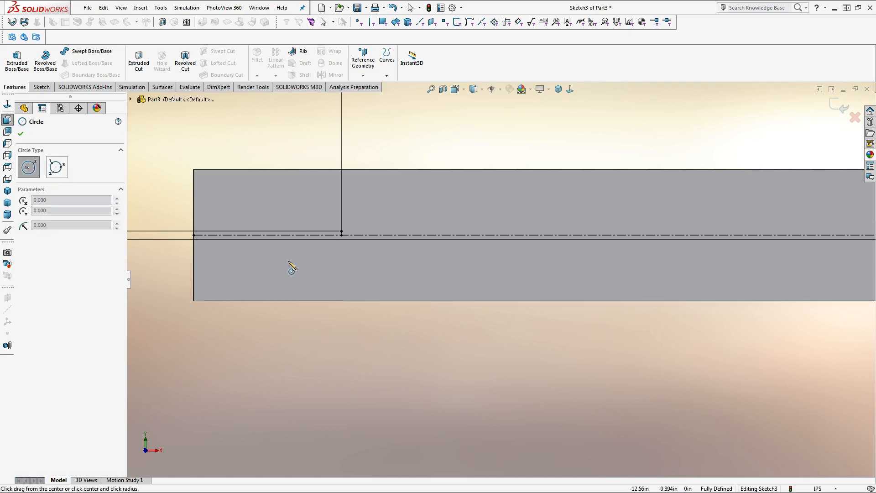
click(341, 235)
click(341, 335)
key(Escape)
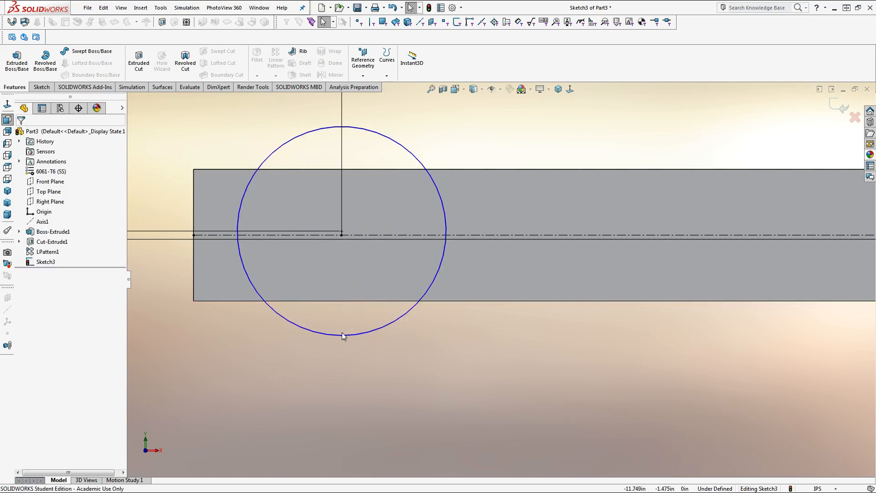
click(341, 334)
click(380, 309)
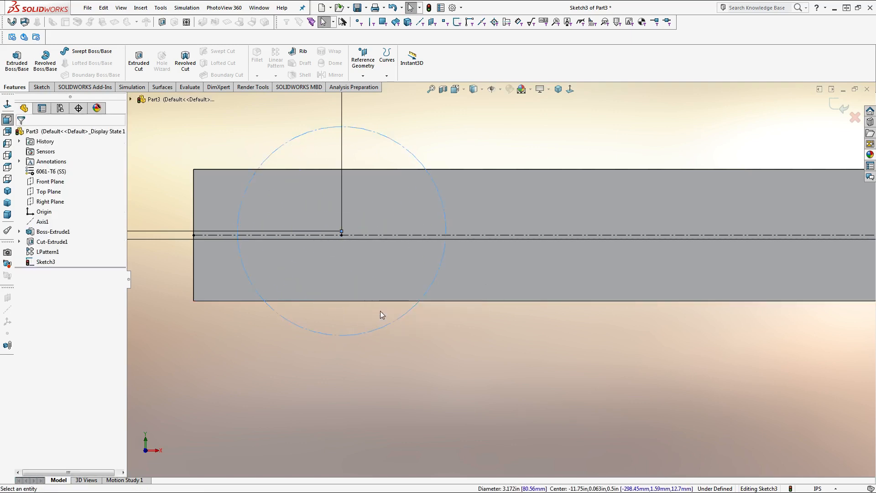
Dimension the diameter of the construction circle near the bar's left end as 4 in
scroll(383, 311, up, 4)
key(d)
click(416, 307)
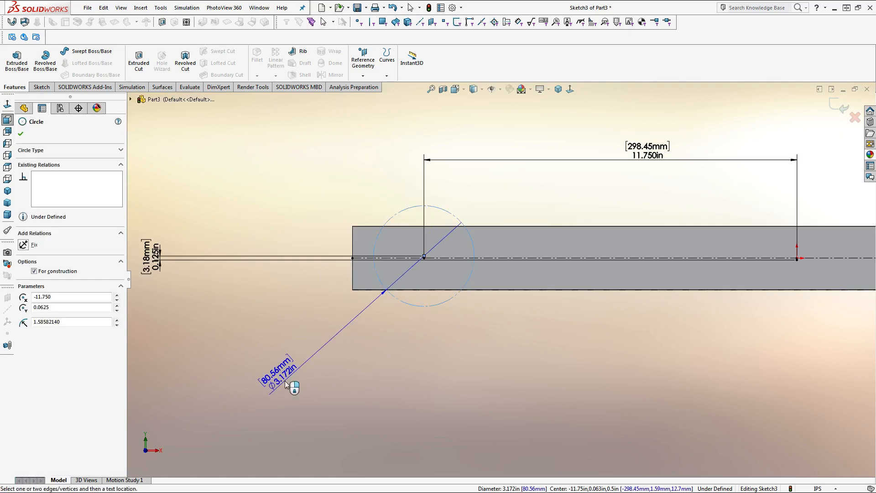
click(289, 378)
text(4)
key(Return)
key(Escape)
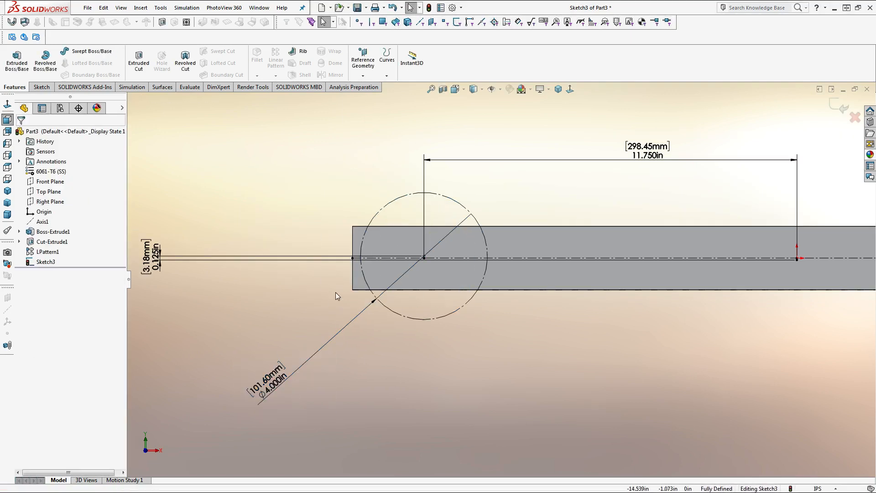
Sketch a circle about 4 in in diameter centred on the sketch point just below the origin
scroll(450, 285, up, 4)
scroll(675, 283, down, 3)
key(c)
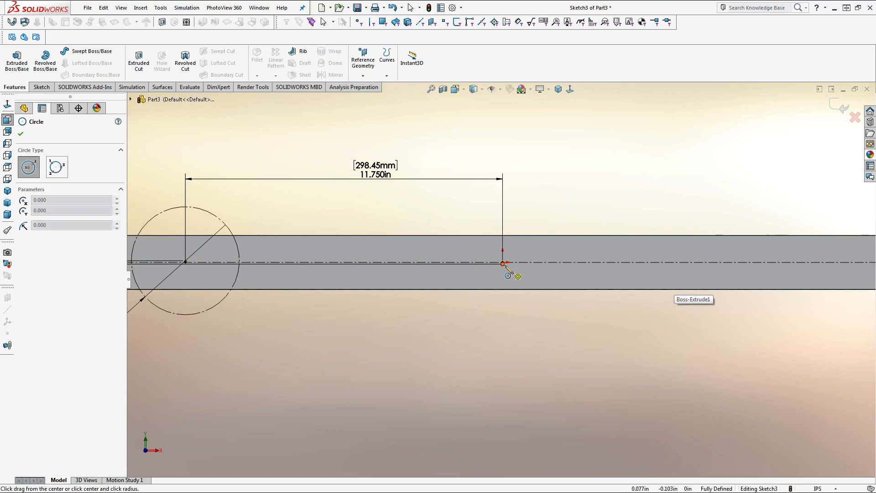
click(503, 264)
click(502, 316)
key(Escape)
Make the circle near the origin equal to the 4 in construction circle and convert it to construction geometry
ctrl+click(224, 301)
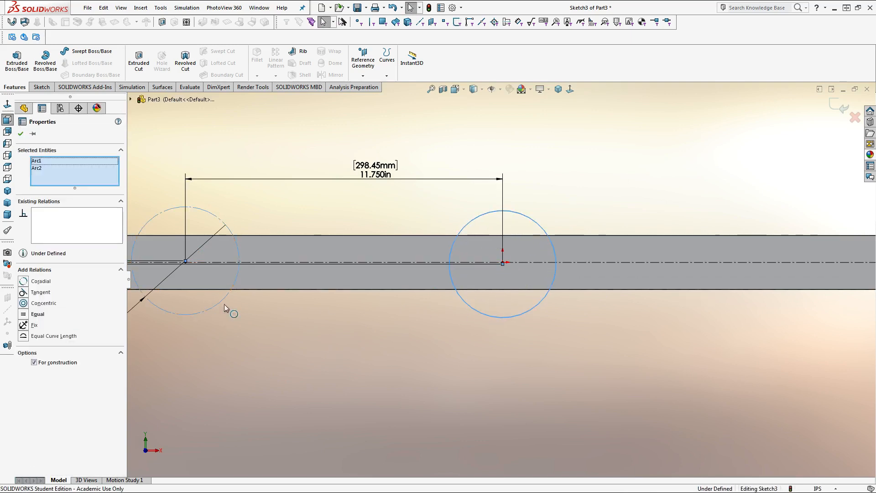
click(281, 269)
click(534, 304)
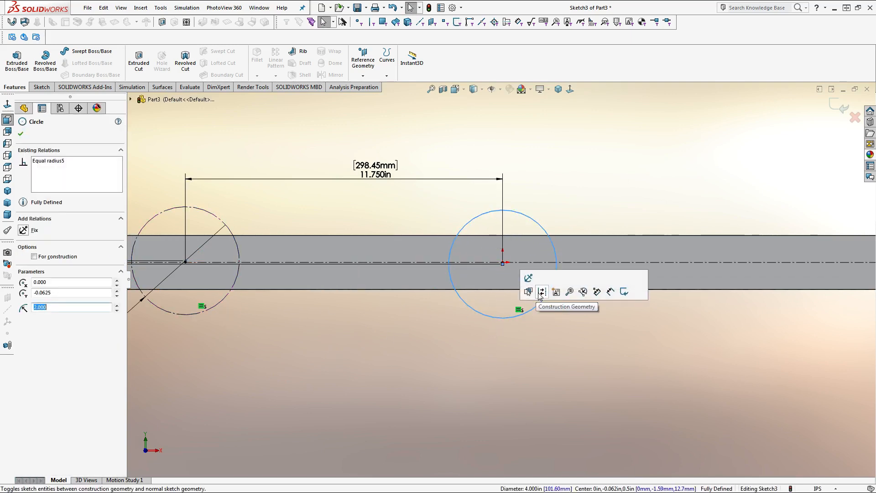
key(Escape)
Sketch a smaller circle about 1 in in diameter, concentric with the construction circle near the origin
scroll(536, 311, up, 3)
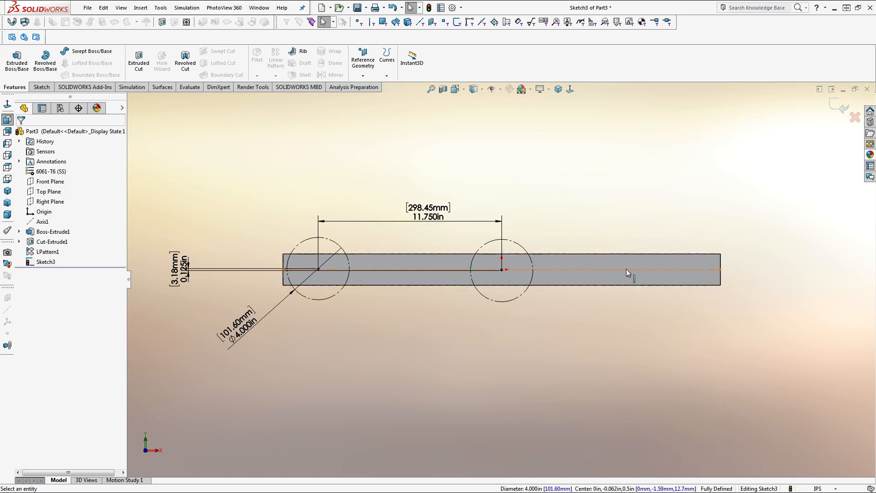
scroll(270, 267, down, 3)
scroll(781, 277, up, 2)
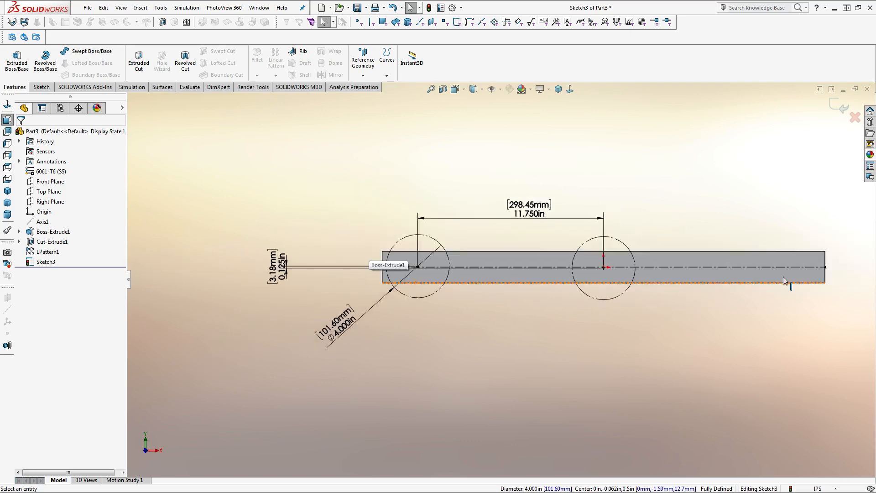
scroll(781, 277, down, 1)
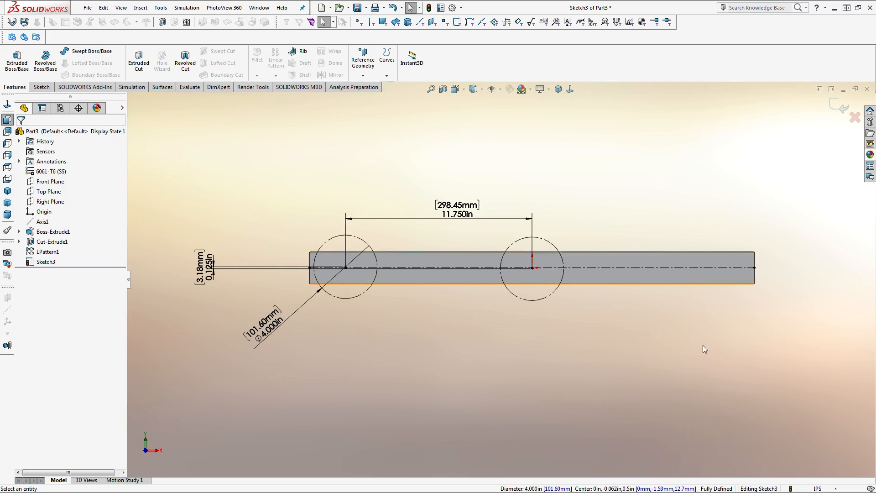
scroll(421, 287, down, 1)
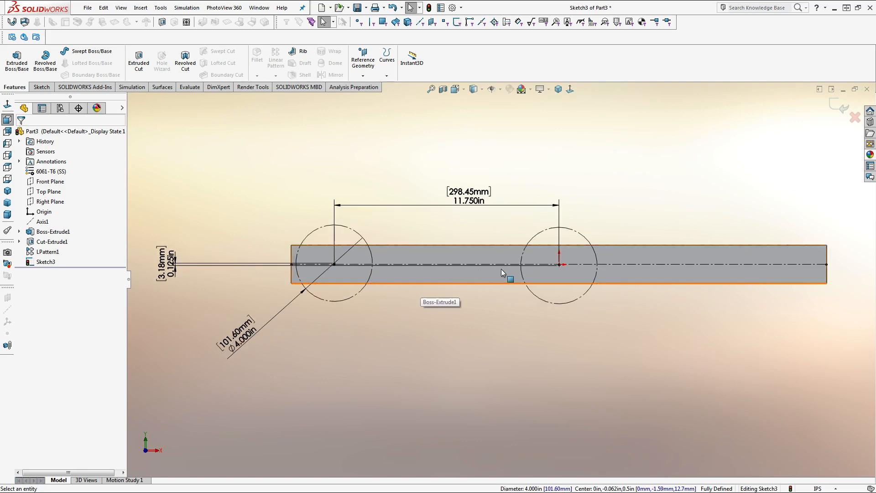
scroll(582, 264, down, 11)
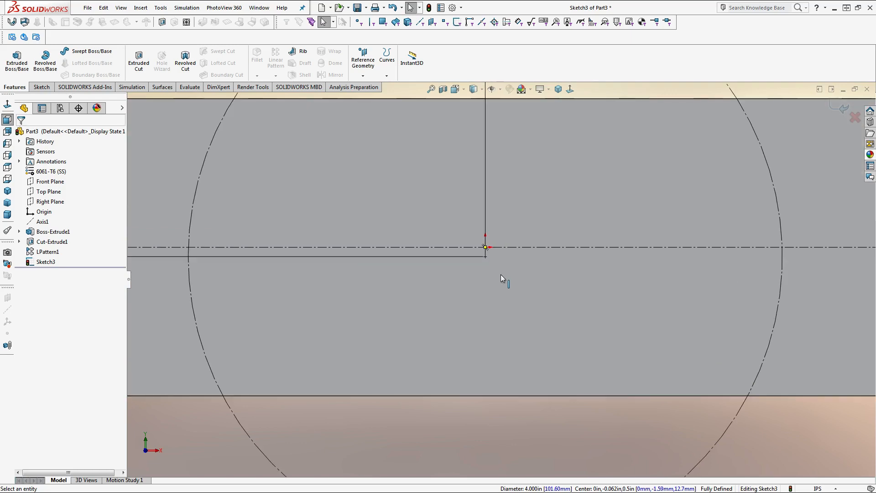
key(c)
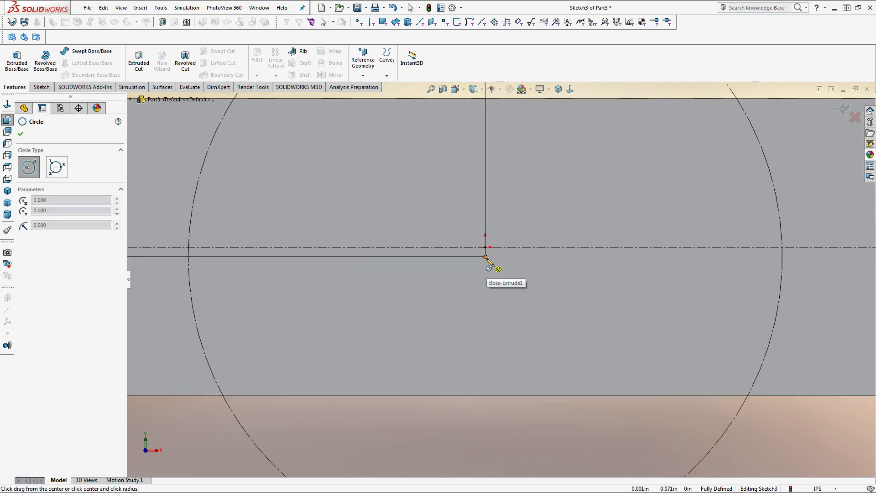
click(485, 256)
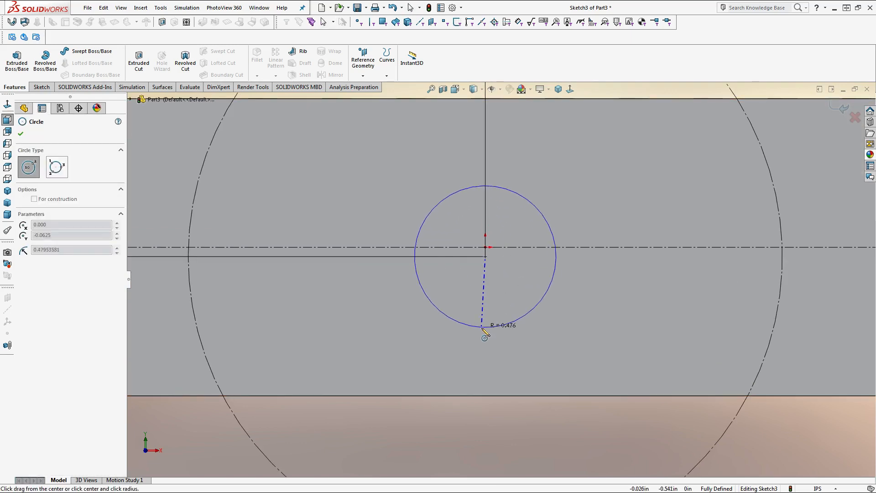
click(485, 330)
Dimension the diameter of the small inner circle near the origin as 1.5 in
scroll(486, 333, up, 4)
key(d)
click(725, 437)
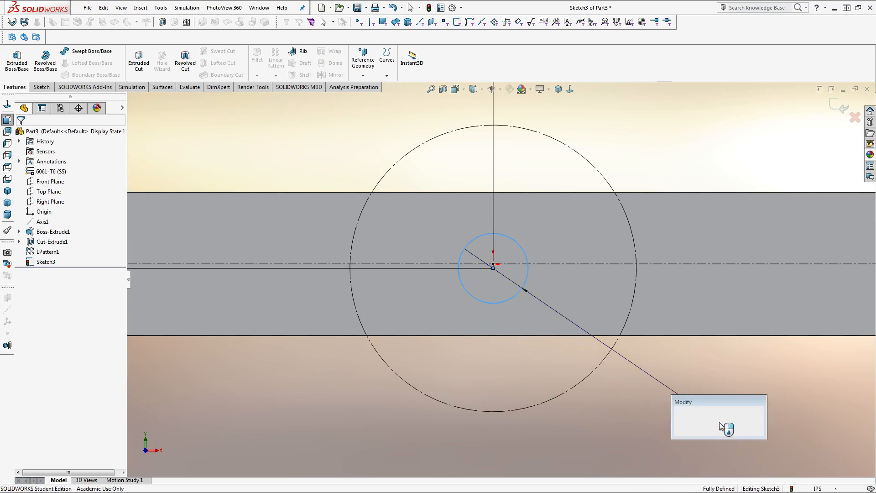
text(1.5)
key(Return)
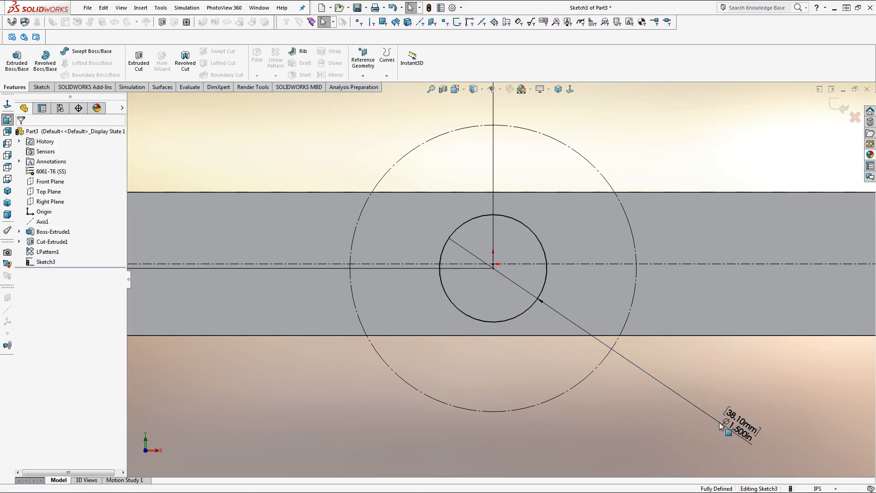
Sketch a horizontal midpoint line about 2.28 in long from the inner circle's centre and convert it to construction geometry
click(44, 89)
click(68, 51)
click(81, 84)
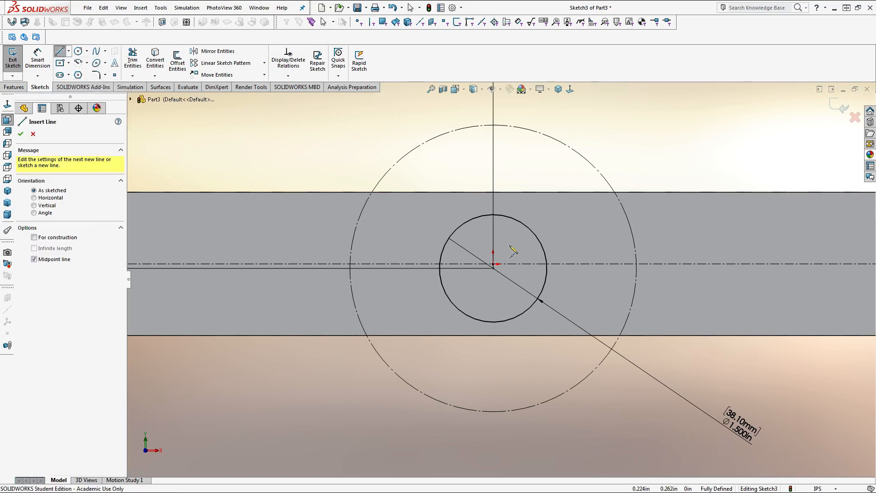
click(493, 268)
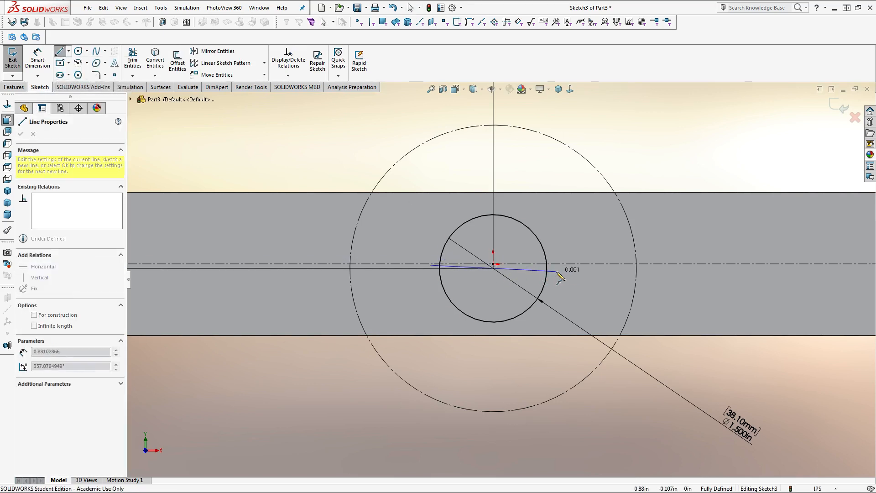
click(575, 268)
key(Escape)
scroll(500, 265, down, 6)
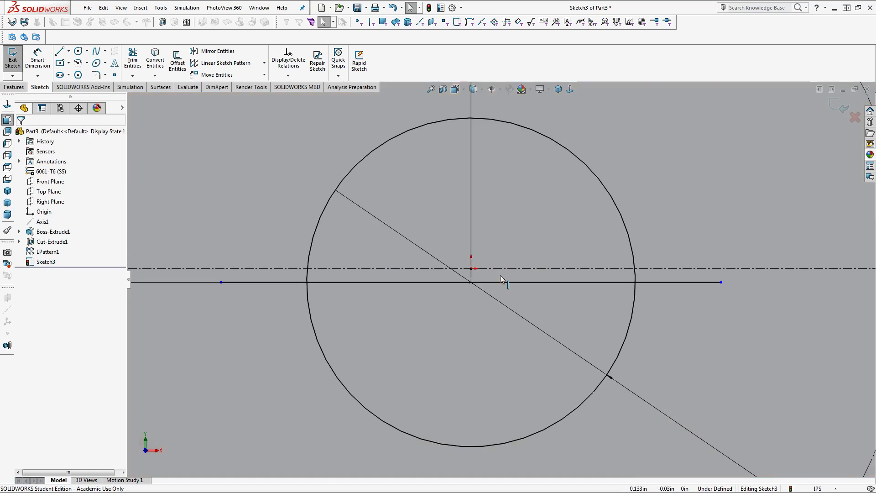
click(633, 281)
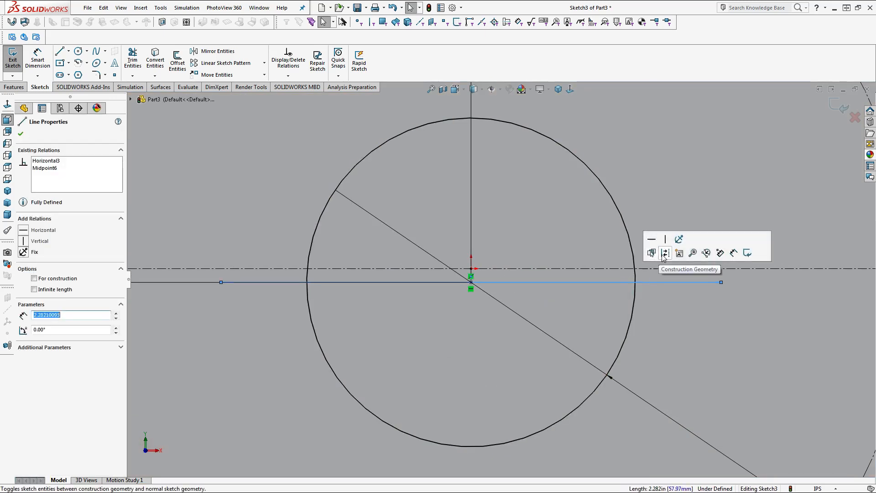
click(657, 255)
Dimension the length of the horizontal construction line through the inner circle as 1.875 in
key(d)
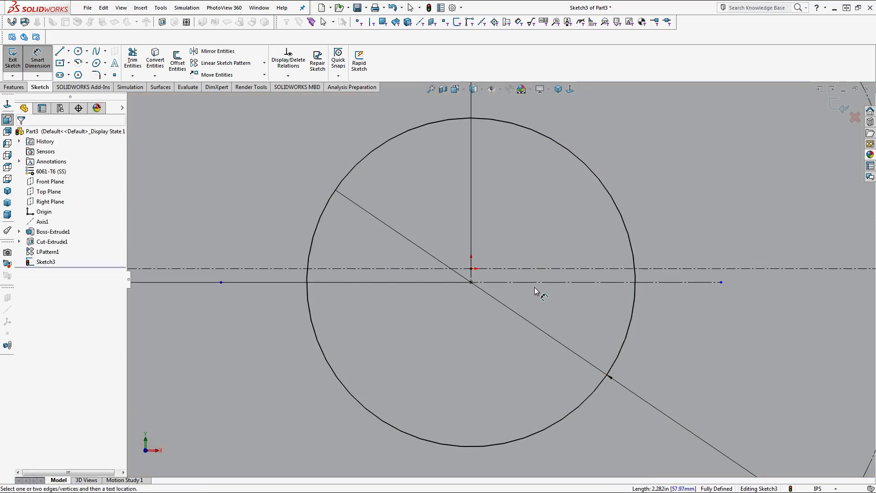
click(534, 283)
scroll(514, 321, up, 3)
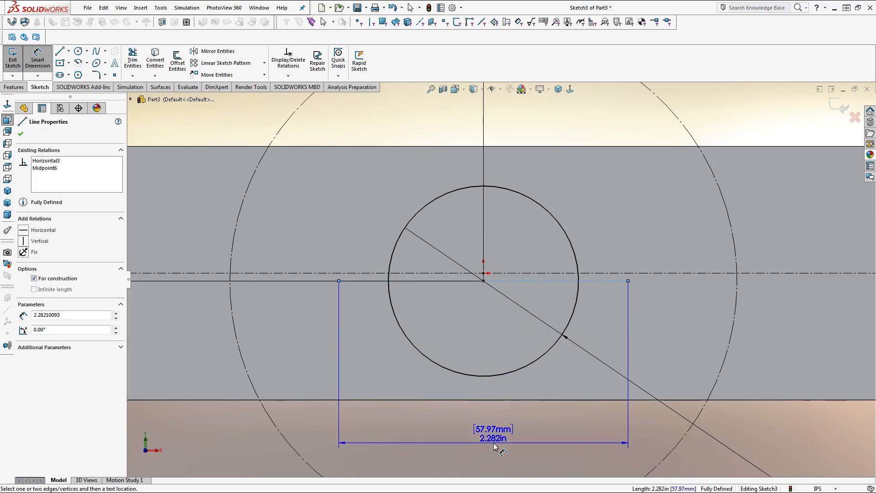
click(494, 445)
text(1.875)
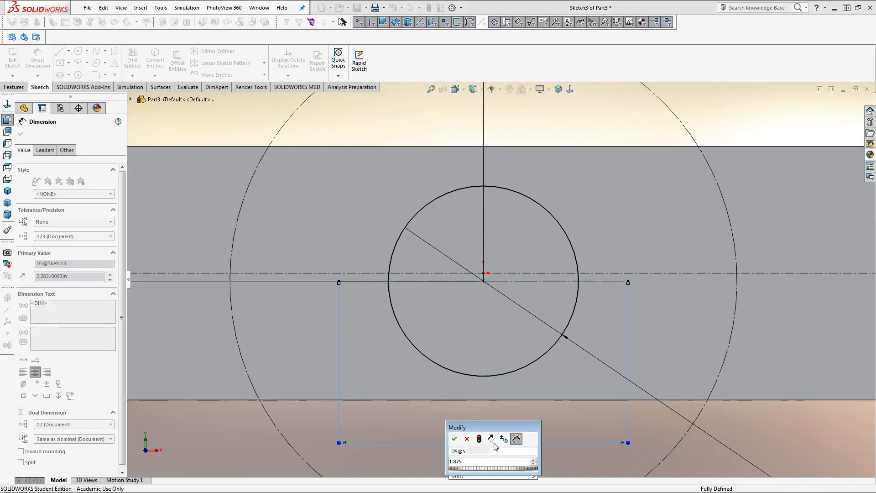
key(Return)
key(Escape)
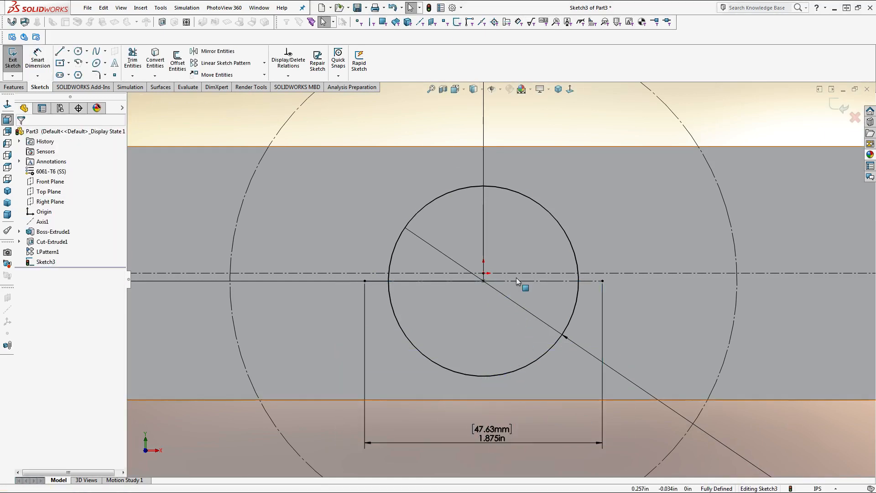
key(d)
click(483, 282)
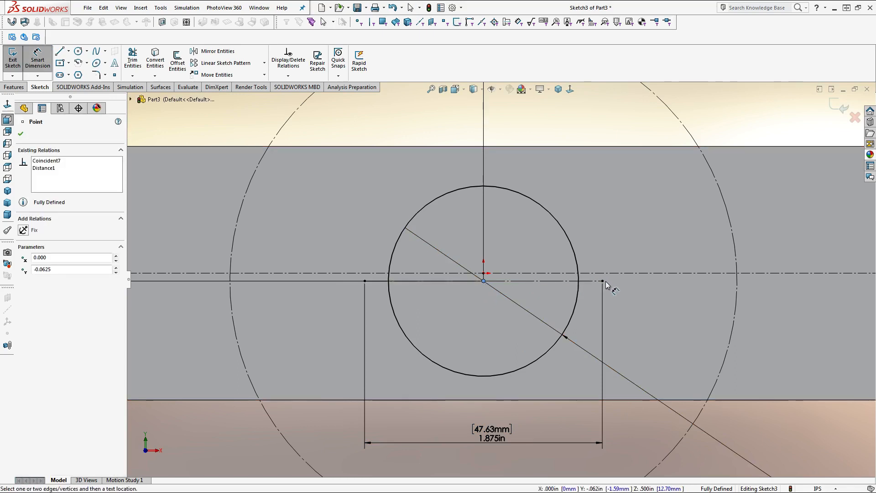
click(602, 281)
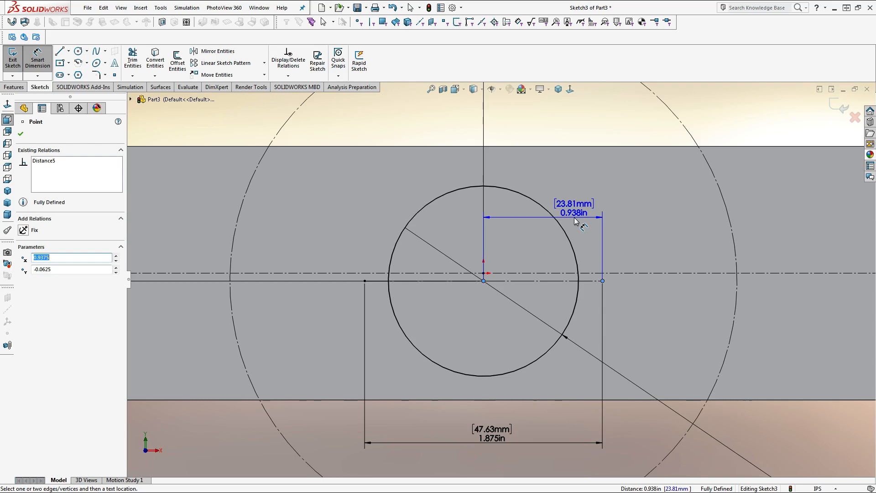
key(Escape)
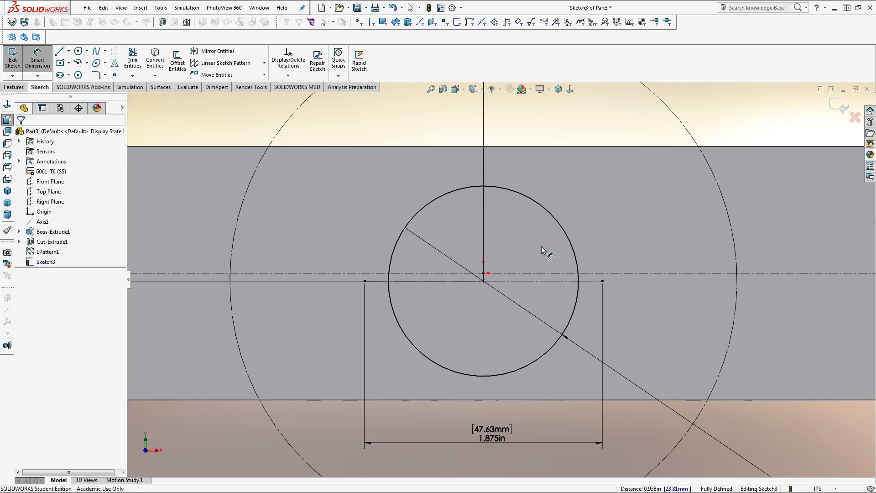
Sketch a small circle on each endpoint of the 1.875 in construction line, the left one about 0.22 in in diameter
scroll(541, 248, up, 2)
key(c)
click(403, 279)
click(408, 289)
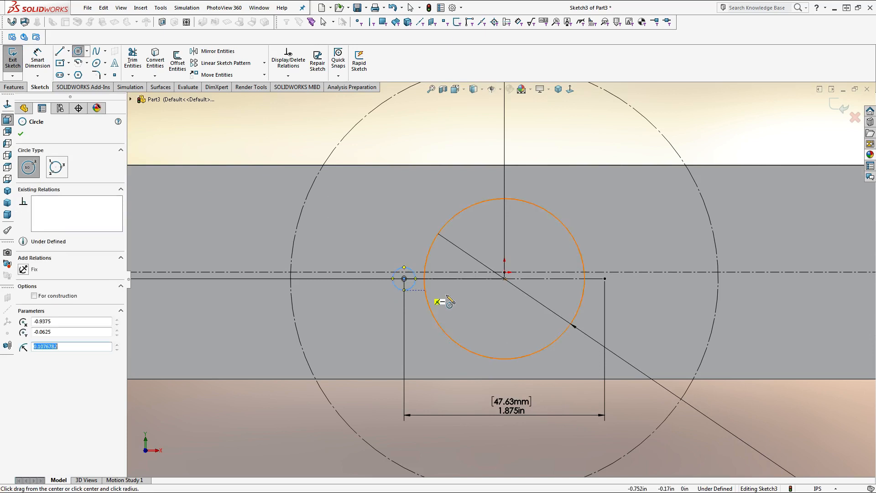
click(605, 279)
click(609, 289)
key(Escape)
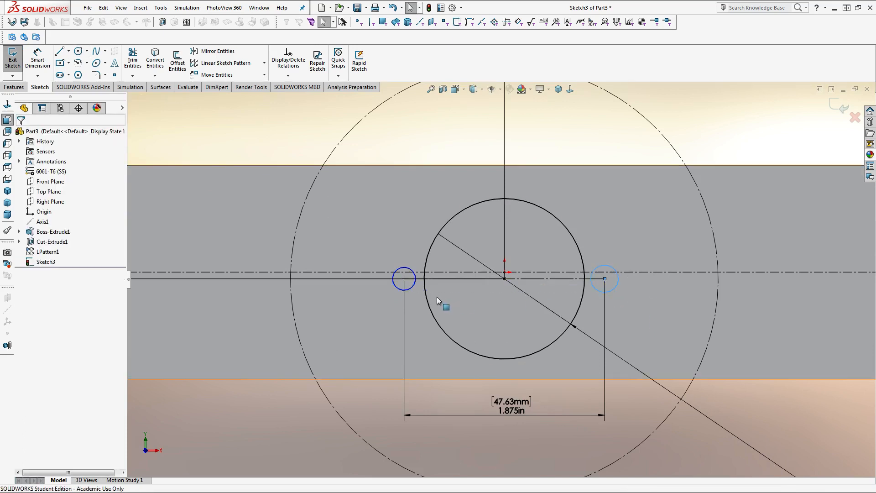
Make the two small circles beside the 1.5 in bore equal and dimension the right one's diameter as 0.196 in
ctrl+click(409, 289)
click(476, 249)
key(d)
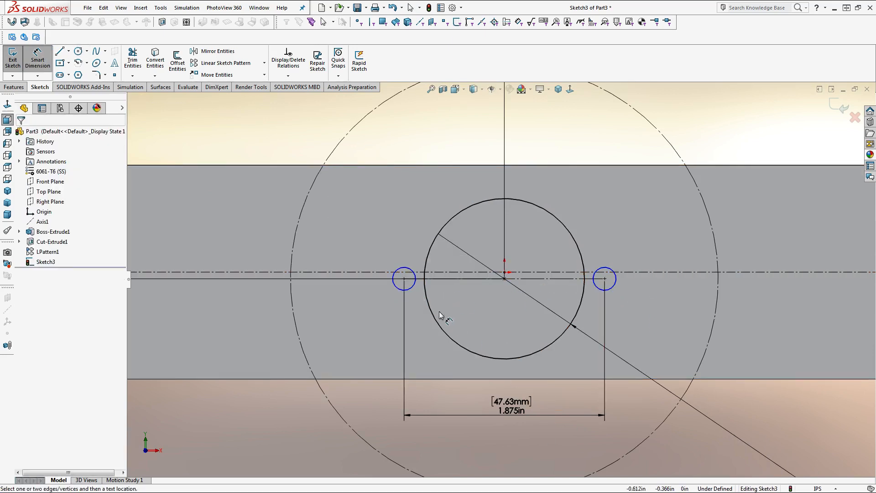
click(615, 289)
click(797, 445)
text(.196)
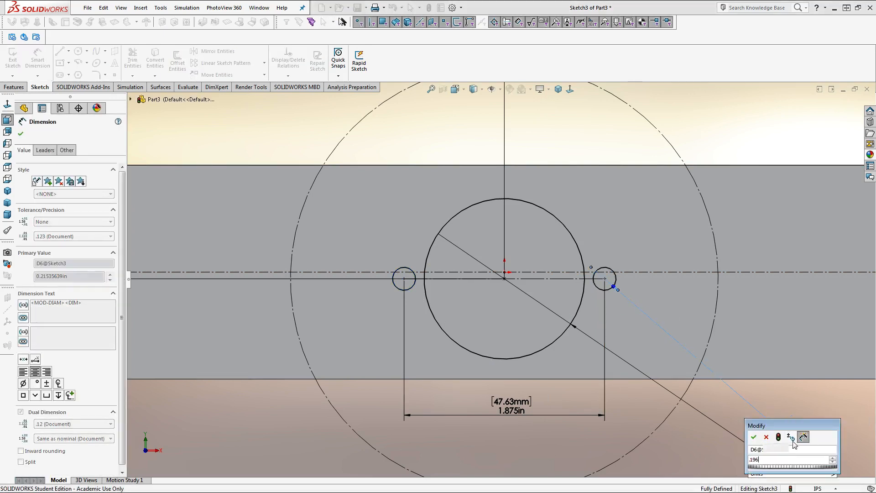
key(Return)
key(Escape)
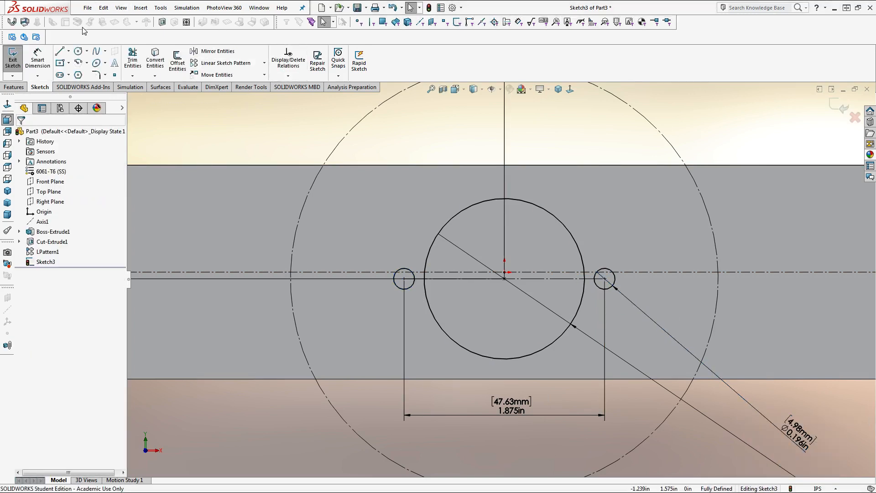
Sketch a horizontal midpoint line about 3.51 in long from the bore circle's centre and convert it to construction geometry
click(70, 52)
click(78, 85)
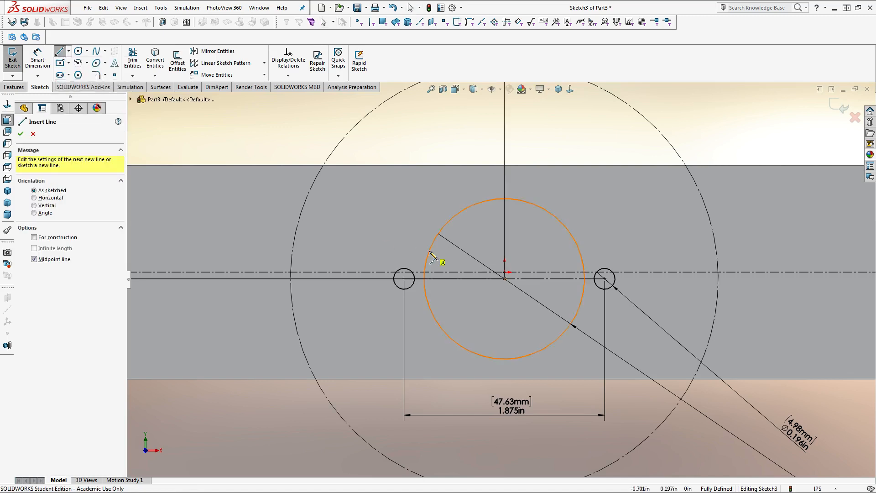
click(504, 278)
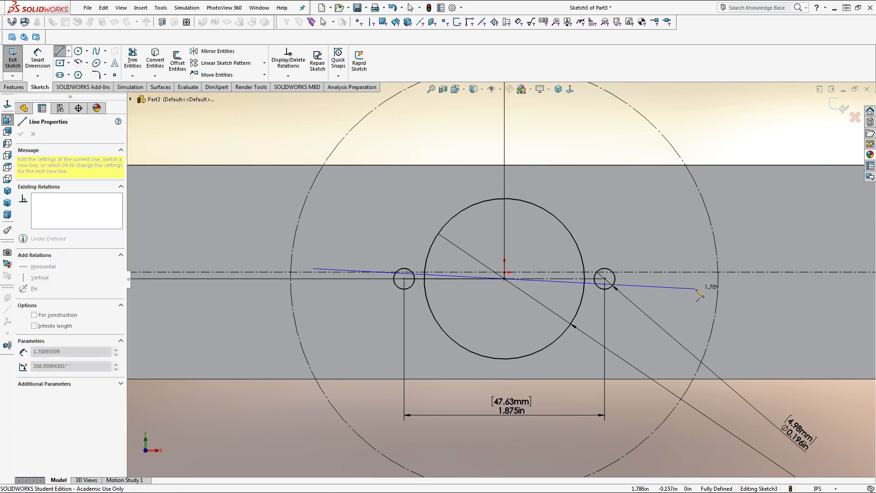
click(694, 279)
key(Escape)
click(683, 280)
click(723, 252)
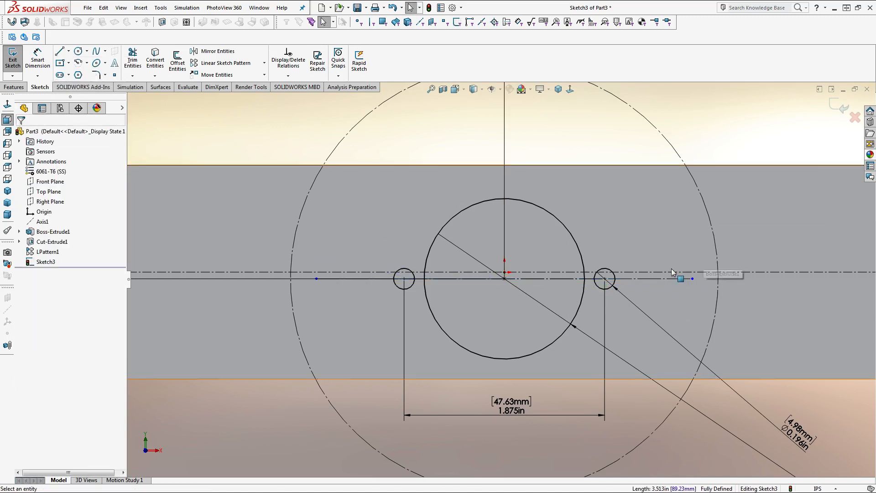
Dimension the length of the new horizontal construction line through the bore as 4.5 in
key(d)
click(672, 279)
click(512, 458)
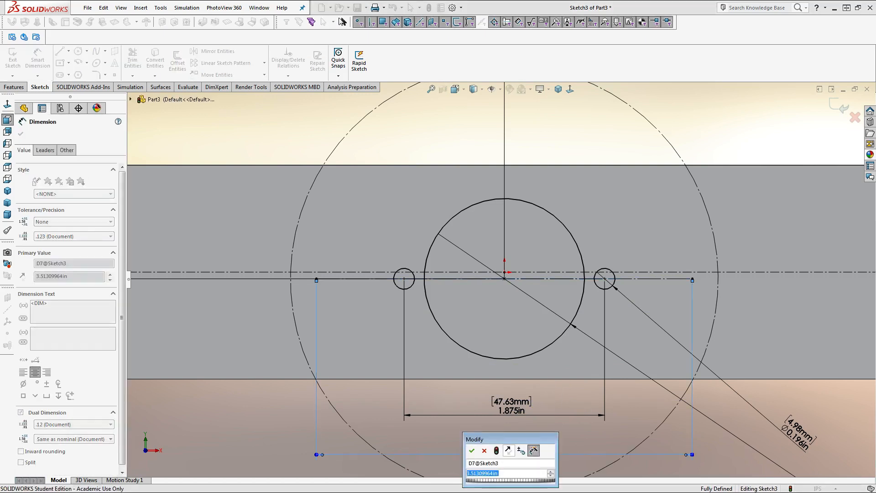
text(4.5)
key(Return)
key(Escape)
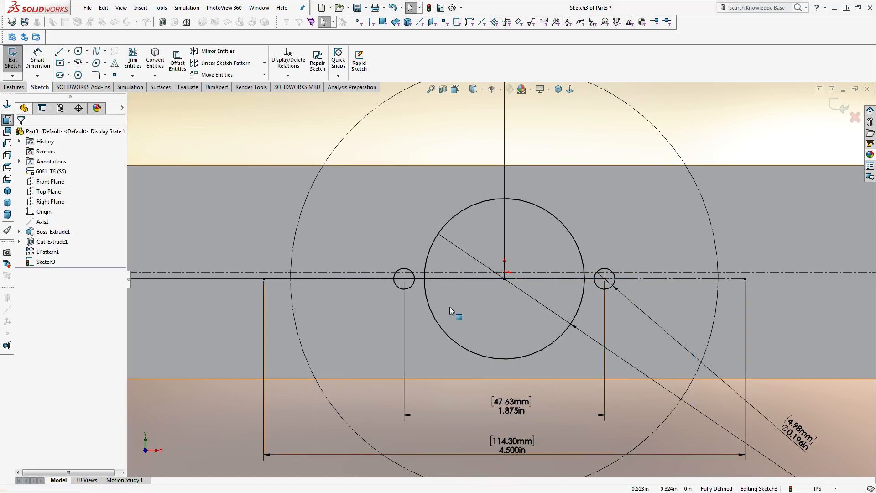
Sketch a circle on each endpoint of the 4.5 in construction line, the left about 0.38 in and the right about 0.3 in in diameter
key(c)
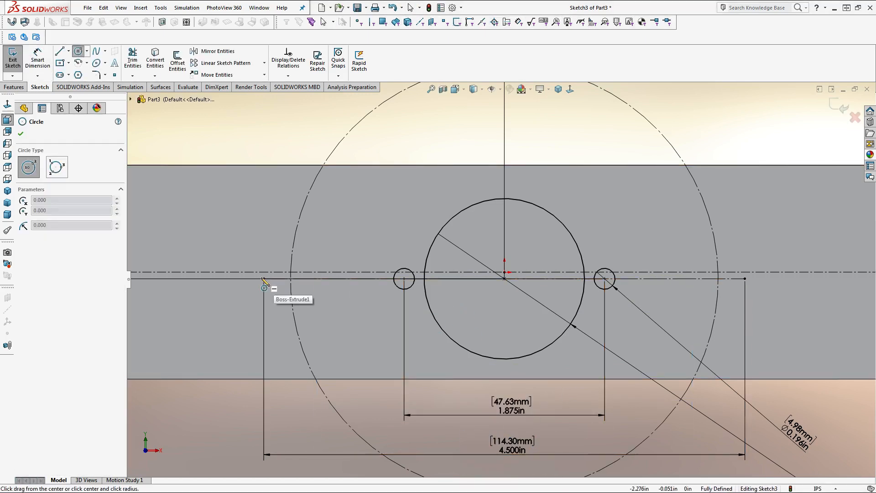
click(264, 279)
click(282, 287)
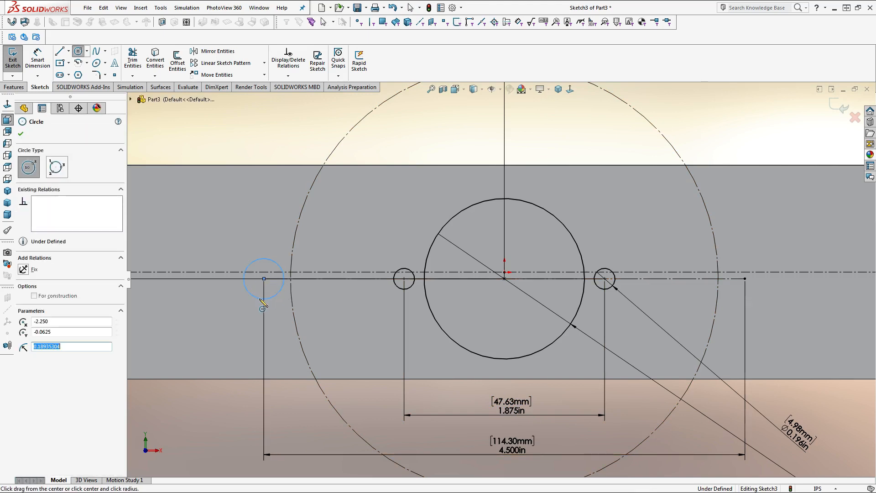
click(745, 279)
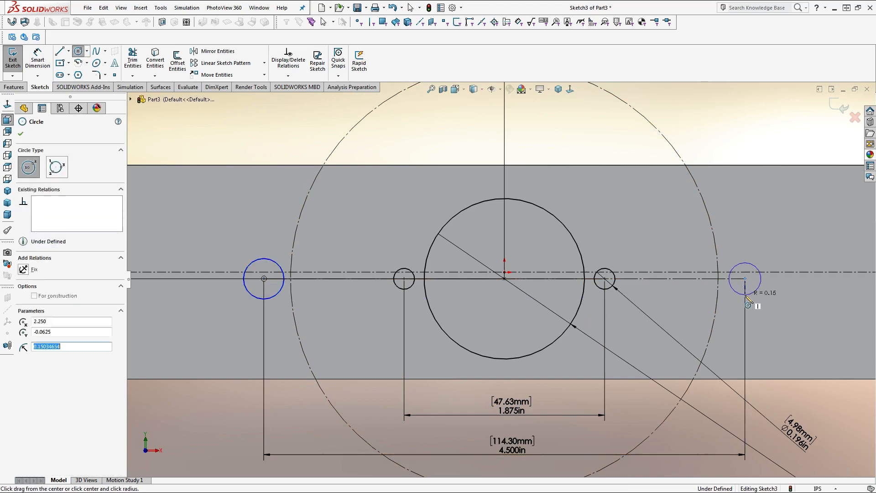
click(748, 294)
key(Escape)
Make the two outer circles equal to each other and to the 0.196 in circles
ctrl+click(278, 292)
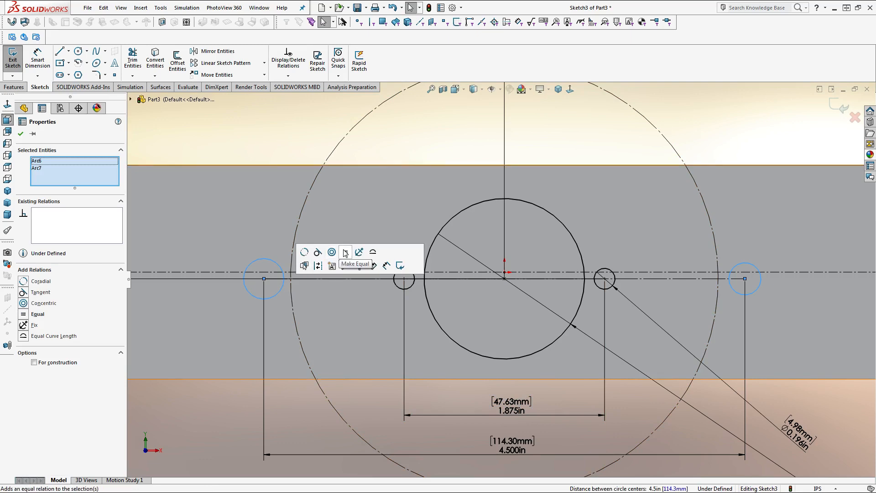
scroll(387, 313, up, 5)
click(297, 364)
click(381, 284)
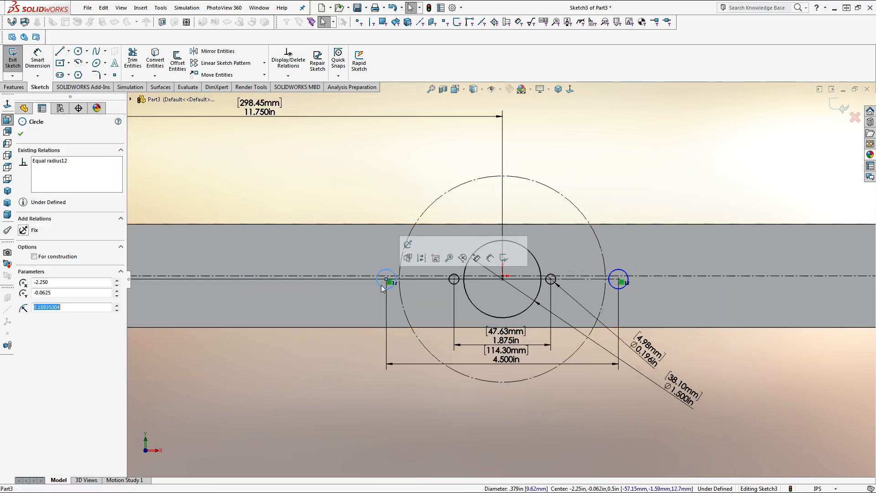
ctrl+click(453, 283)
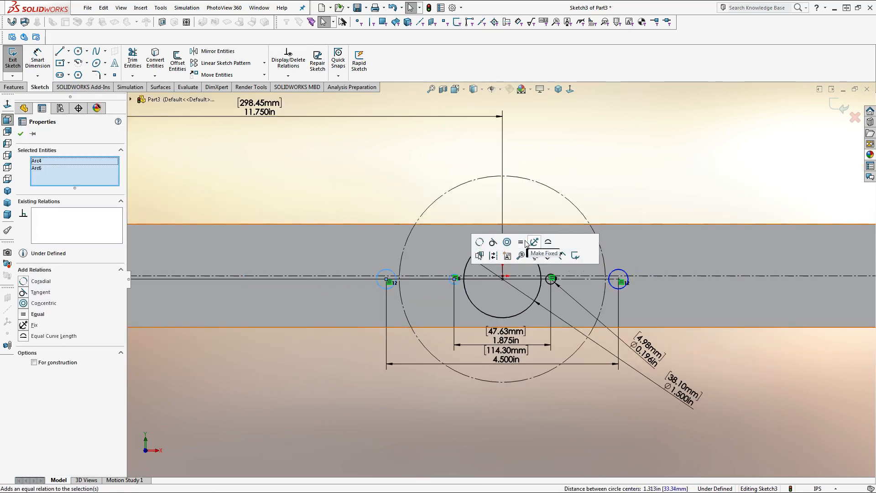
click(525, 245)
Sketch a center rectangle about 1.52 in wide and 0.94 in high on the centre of the left 4 in reference circle
scroll(372, 267, up, 5)
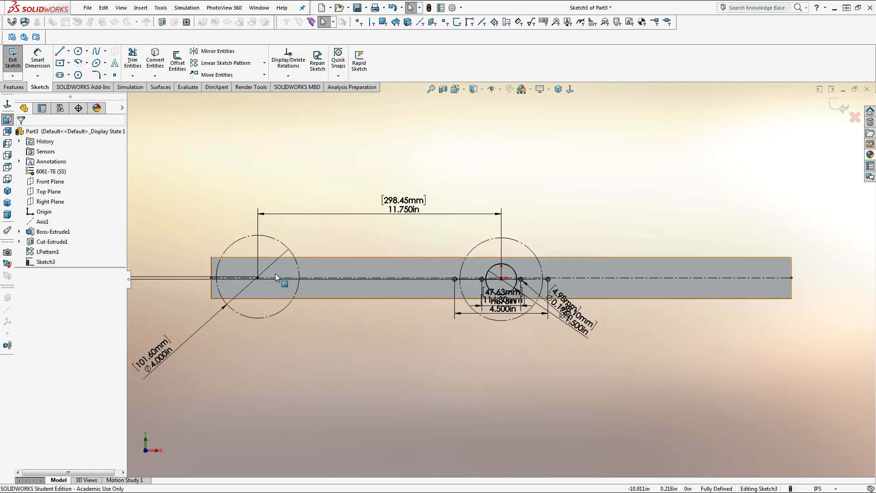
scroll(275, 274, down, 6)
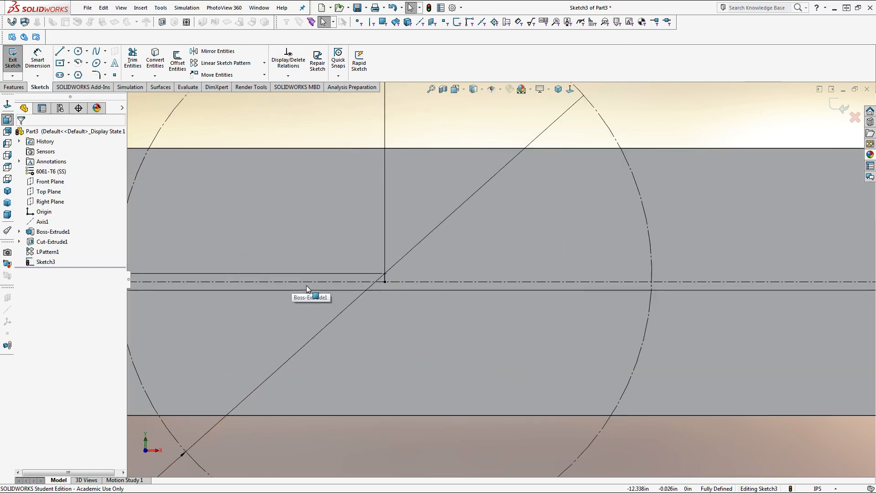
click(61, 67)
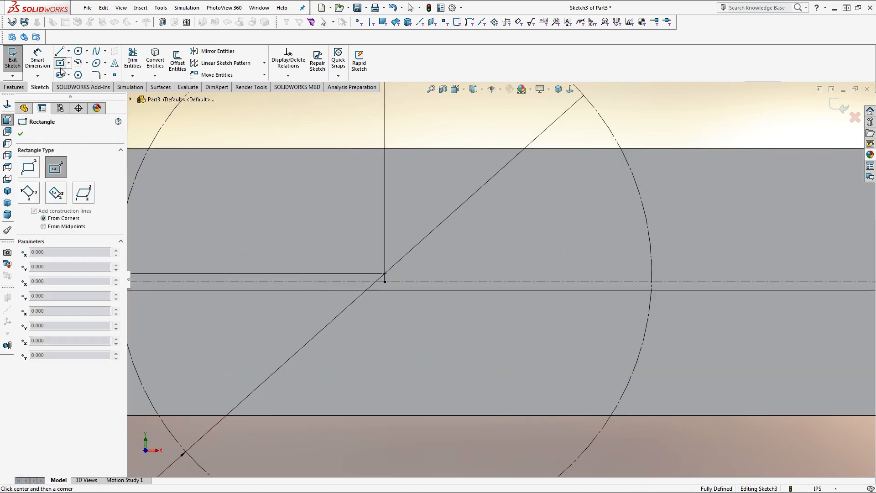
click(384, 273)
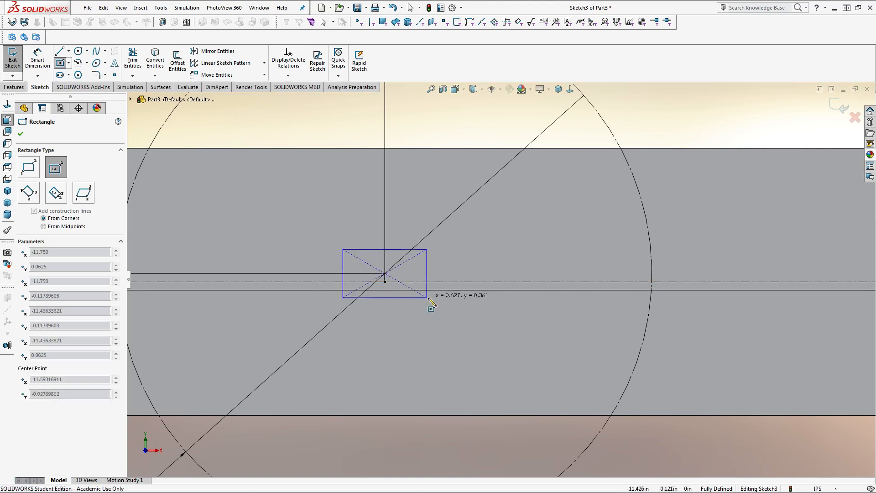
click(486, 336)
key(Escape)
Dimension the rectangle's width as 1.877 in
key(d)
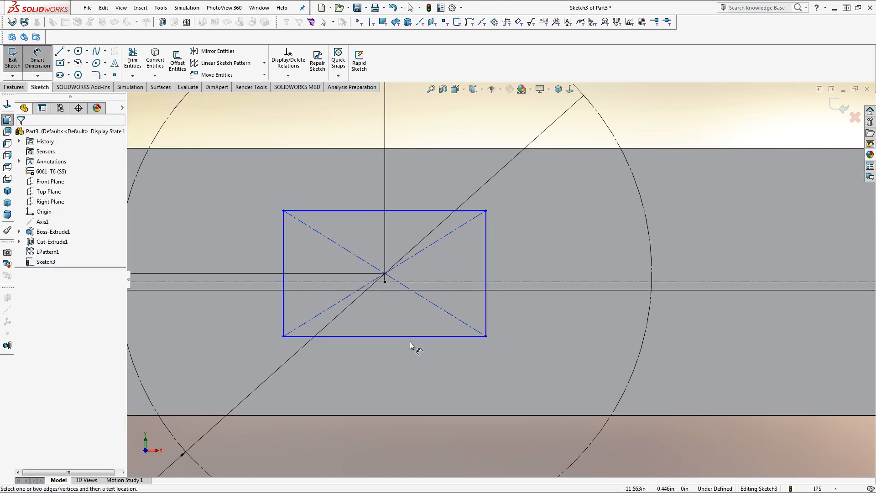
scroll(397, 270, up, 2)
scroll(379, 269, down, 1)
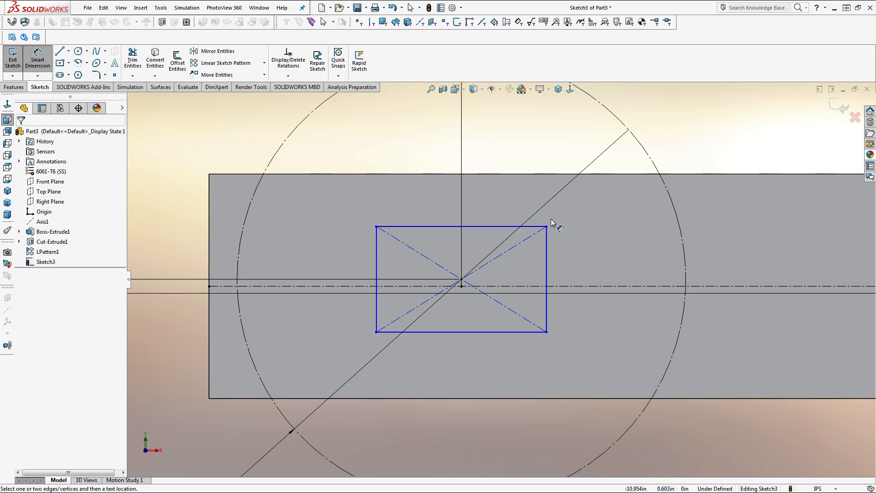
click(510, 226)
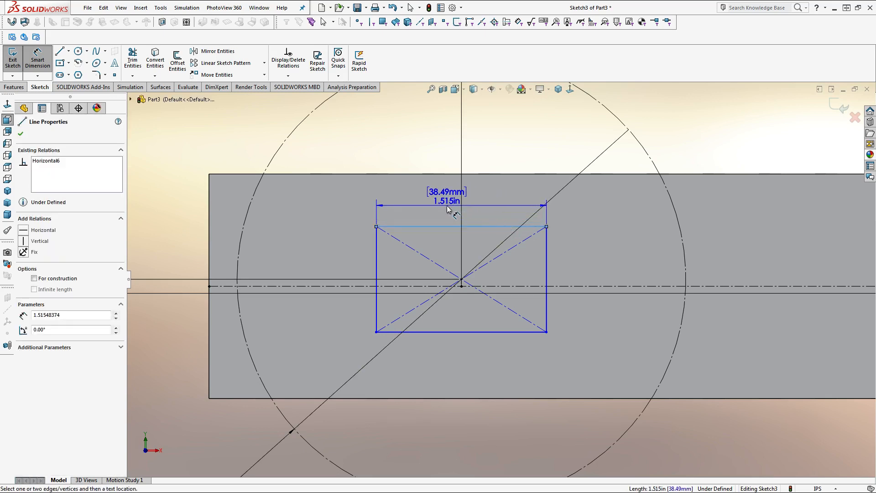
click(447, 205)
text(1.875)
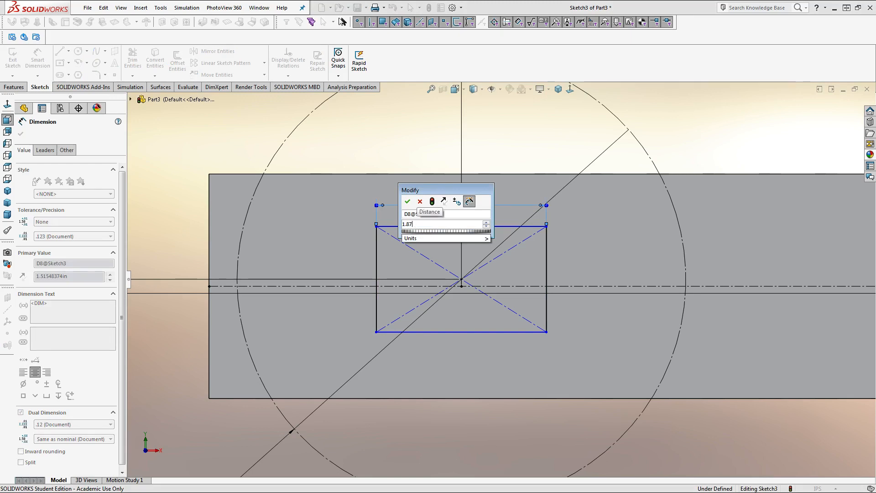
key(Return)
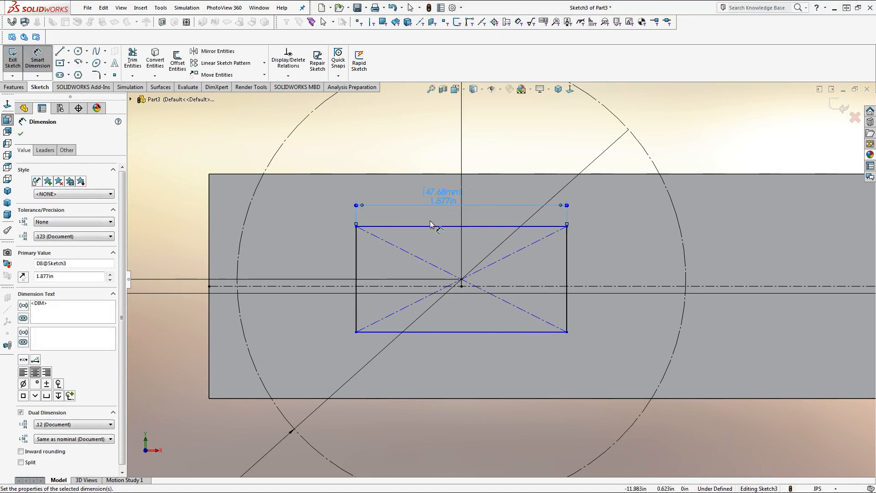
Dimension the rectangle's height as 1.377 in
click(353, 258)
click(283, 266)
text(1)
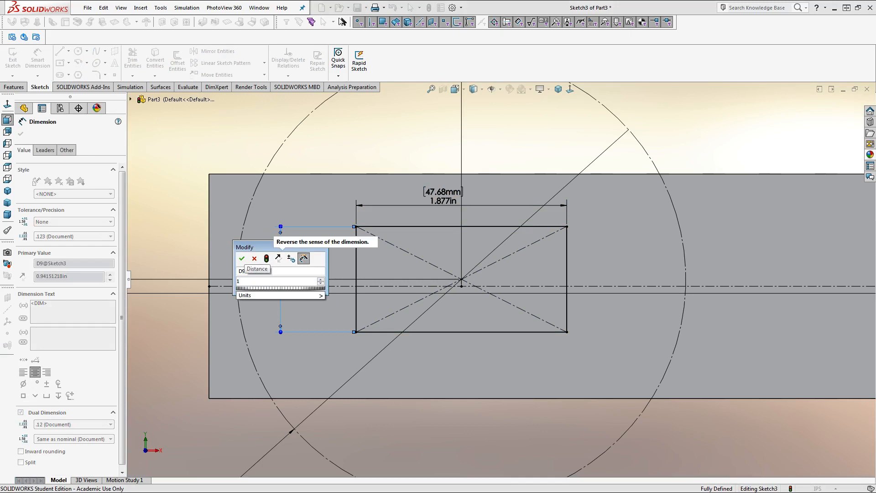
text(.377)
key(Return)
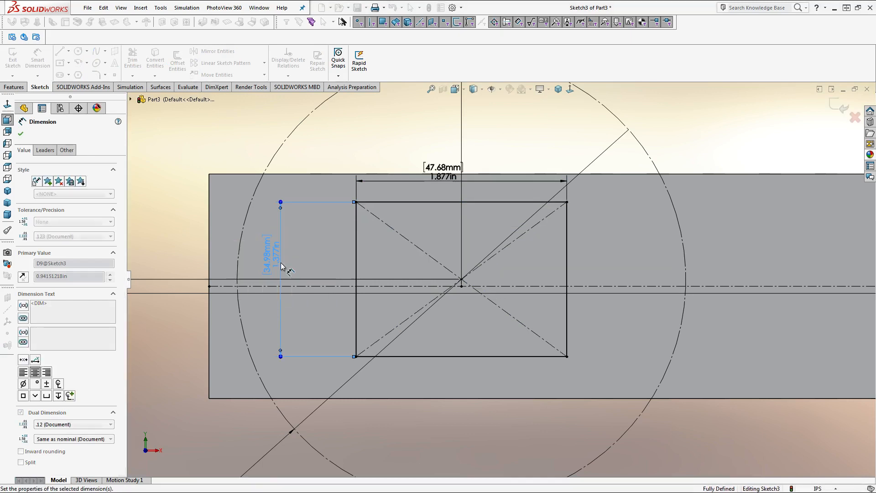
key(Escape)
Sketch a horizontal centerpoint slot on the midpoint of the rectangle's left edge, about 0.35 in between arc centres and 0.21 in wide
scroll(549, 297, up, 2)
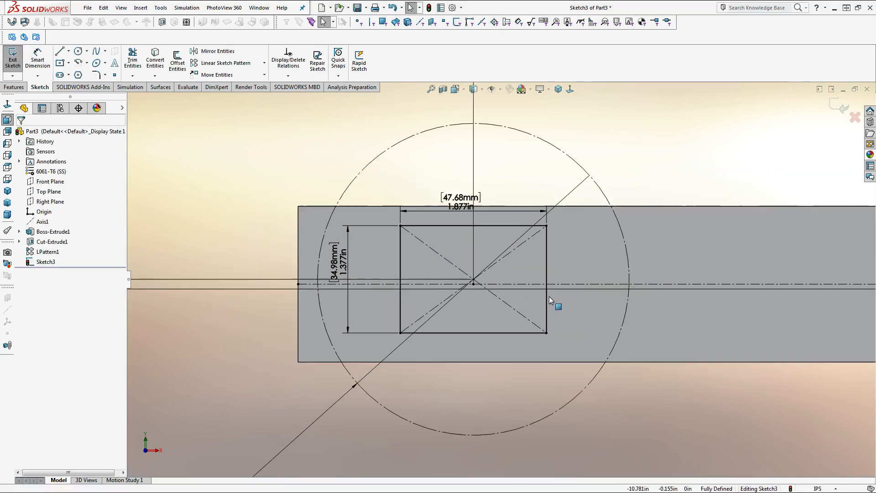
scroll(543, 293, down, 2)
scroll(539, 288, up, 1)
scroll(532, 273, down, 2)
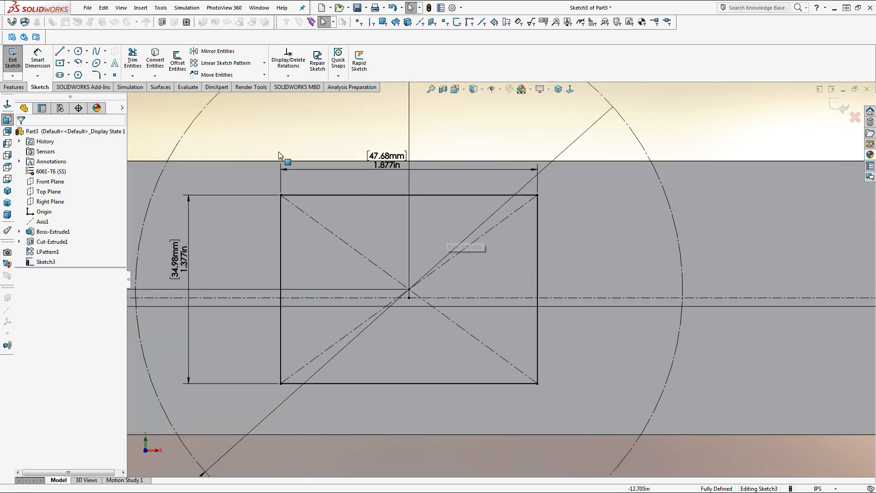
click(68, 76)
click(80, 97)
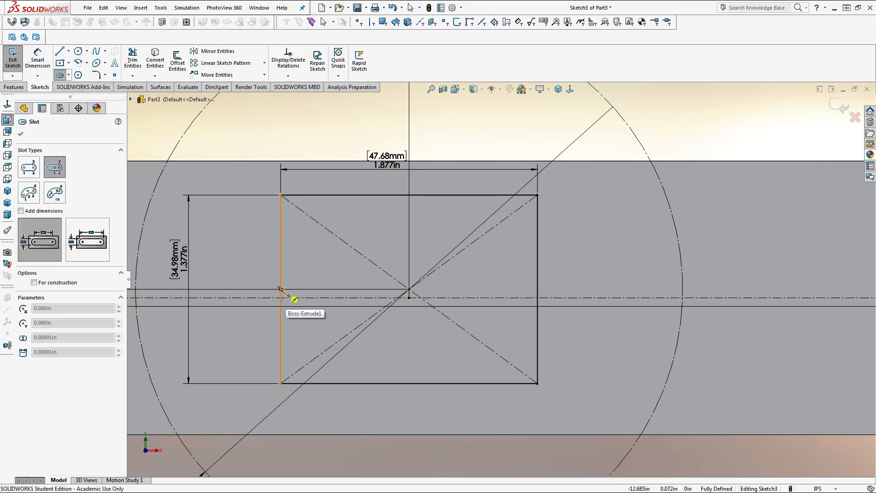
click(280, 289)
click(305, 289)
click(304, 303)
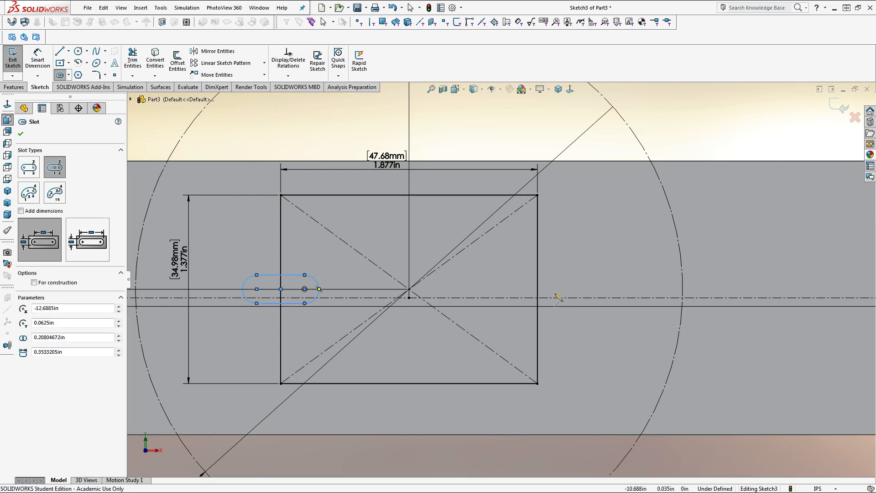
Sketch a second horizontal centerpoint slot on the midpoint of the rectangle's right edge, about 0.44 in between arc centres and 0.43 in wide
click(537, 289)
click(567, 288)
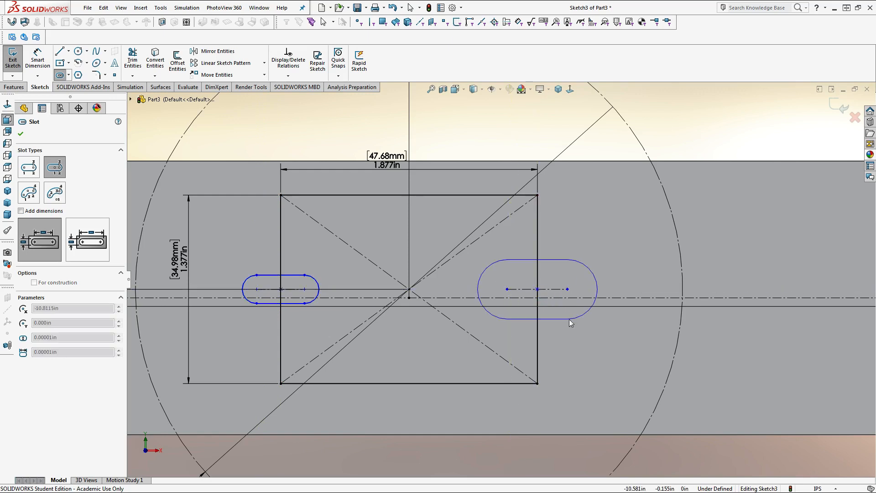
click(567, 318)
key(Escape)
Make the two slots on the rectangle's side edges equal
click(560, 290)
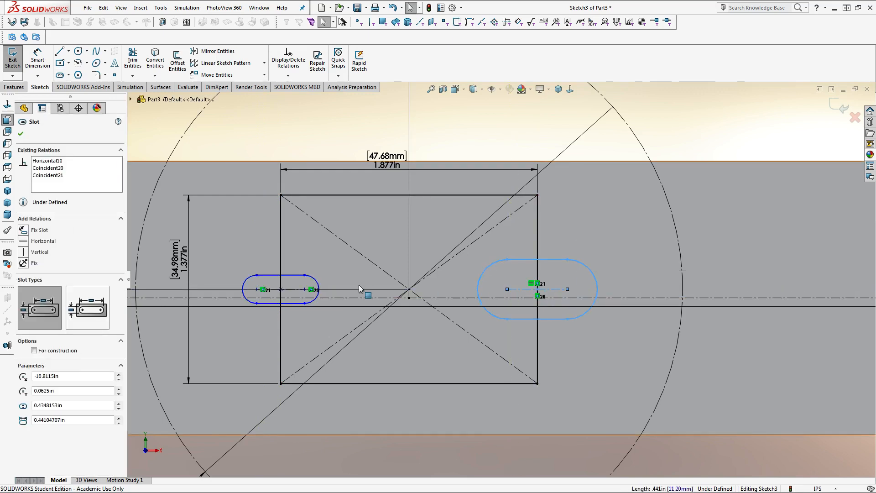
ctrl+click(293, 290)
ctrl+click(304, 258)
ctrl+click(299, 289)
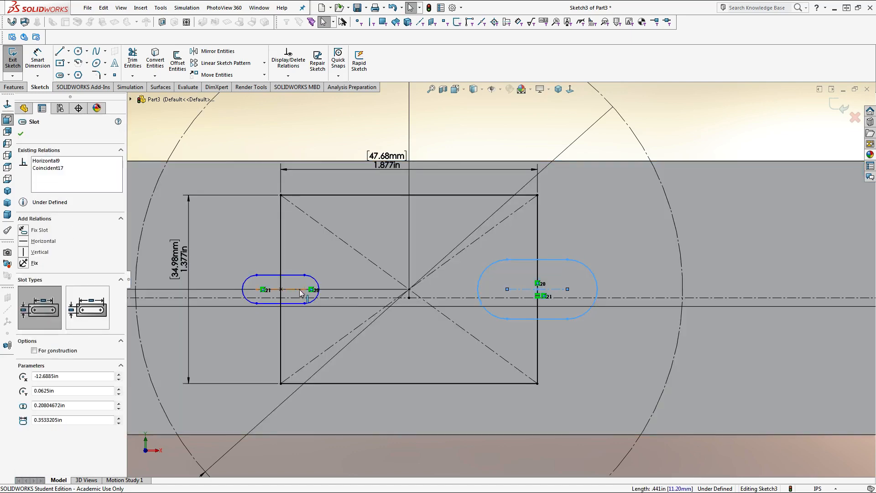
click(340, 253)
scroll(431, 330, up, 3)
click(466, 409)
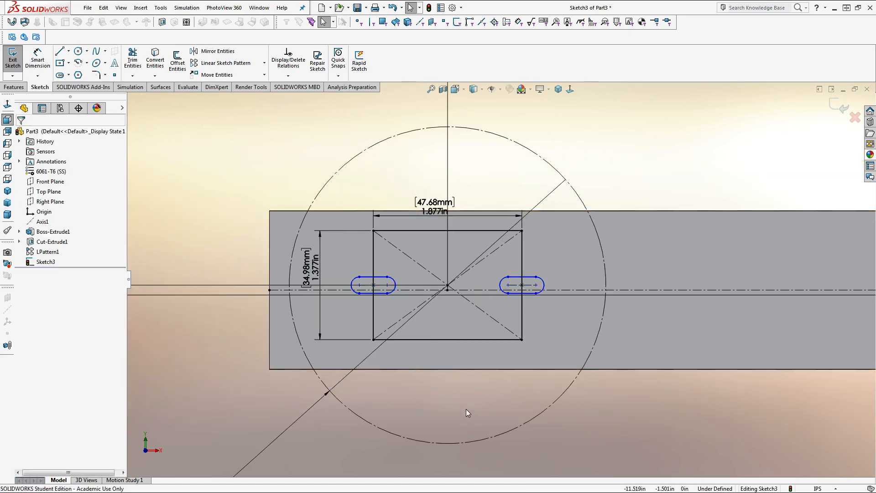
Dimension the left slot's centre-to-centre length as 0.375 in
scroll(345, 332, down, 3)
key(d)
click(379, 255)
click(385, 427)
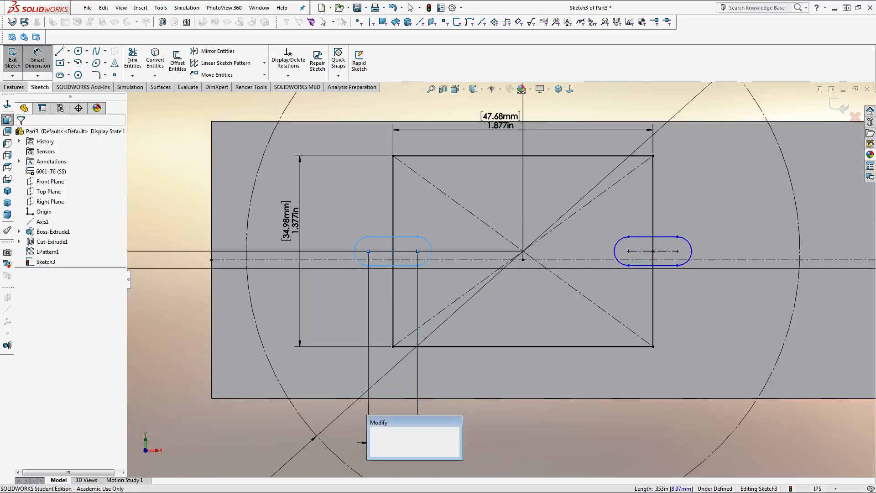
text(.375)
key(Return)
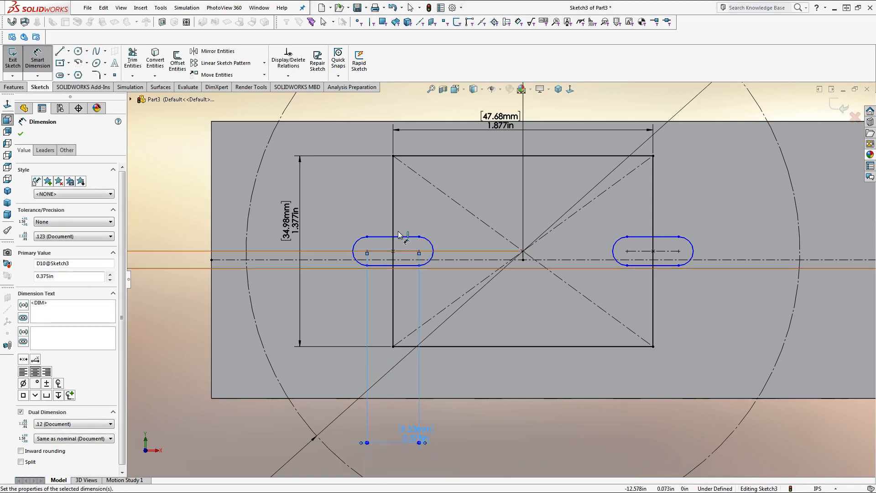
Dimension the left slot's end radius as 0.196/2 in
click(355, 249)
click(186, 172)
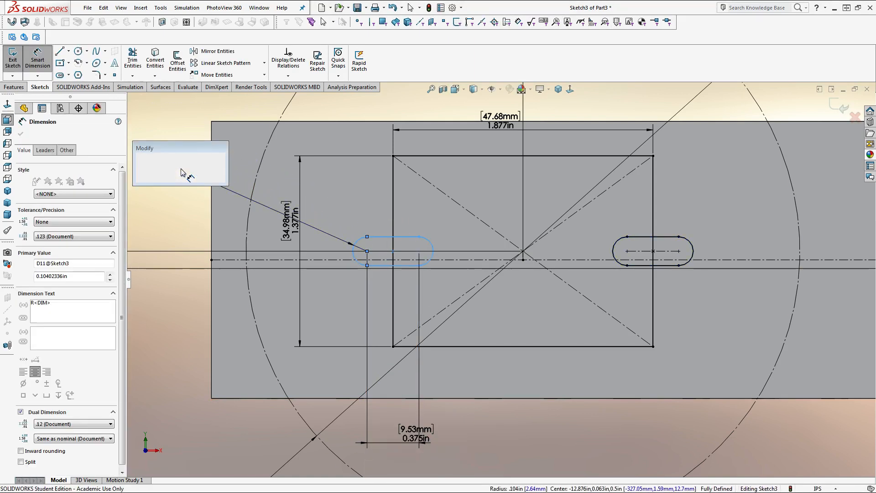
text(.196)
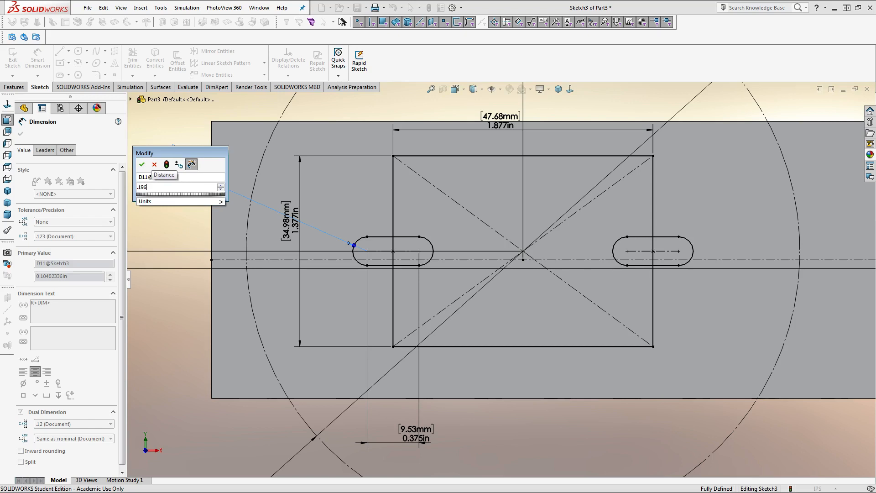
text(/2)
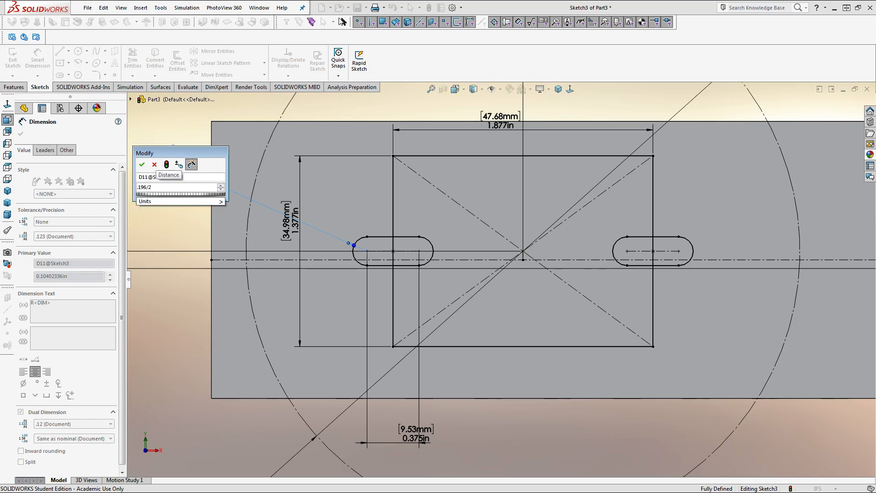
key(Return)
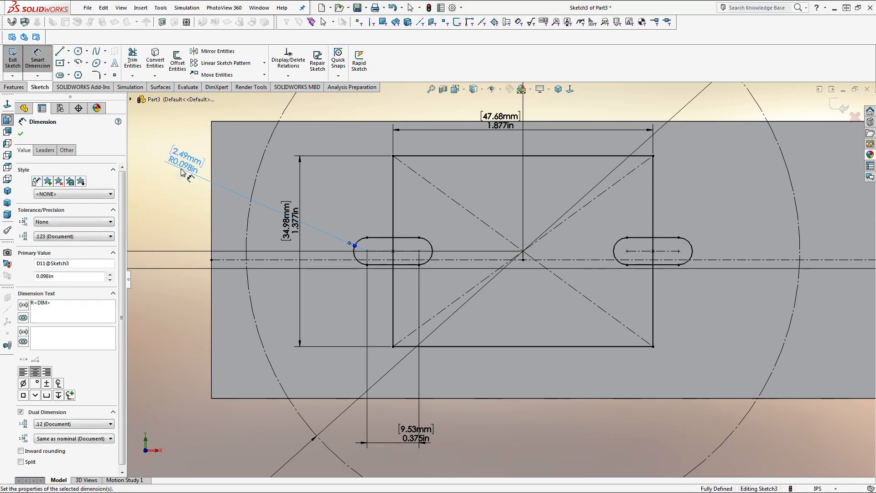
key(Escape)
scroll(666, 269, up, 2)
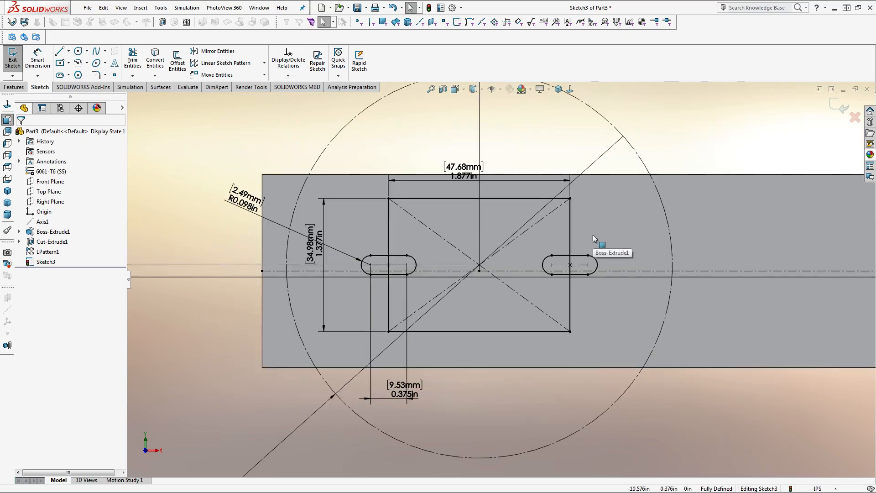
Undo the slot dimensions, the equal relation and both slots on the rectangle's side edges
key(ctrl+z)
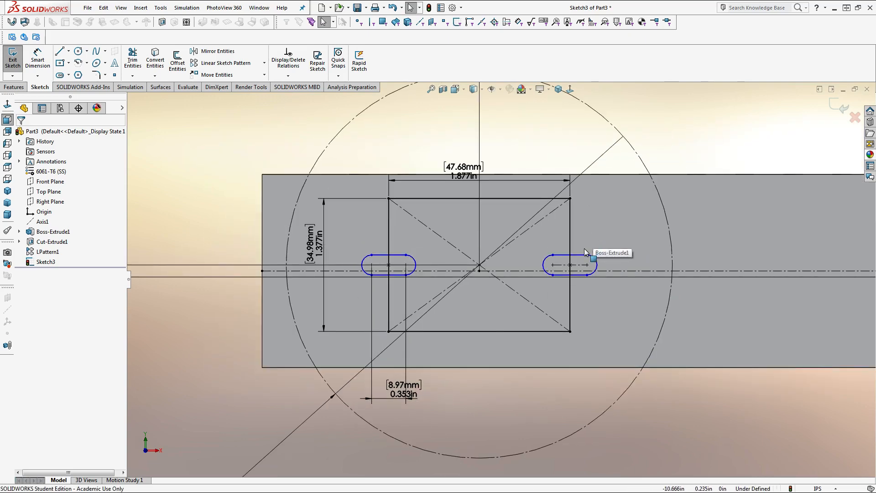
key(ctrl+z)
key(ctrl+z)
key(ctrl+z)
key(ctrl+z)
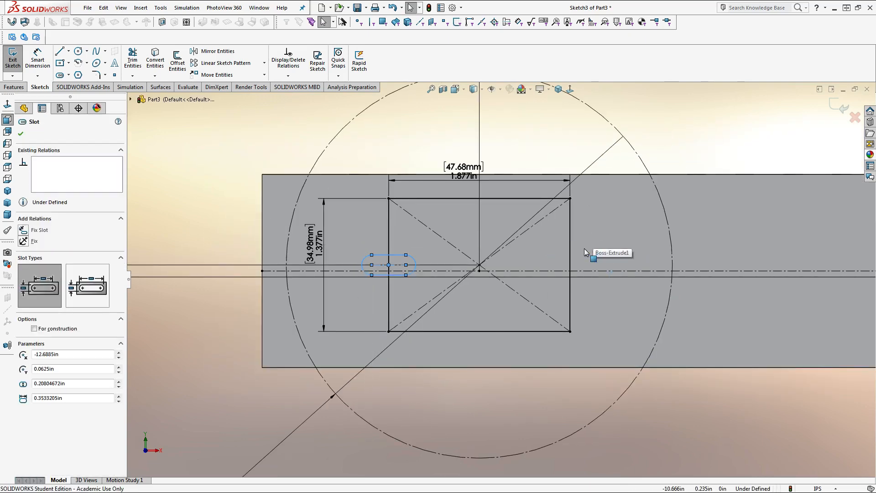
scroll(497, 270, down, 2)
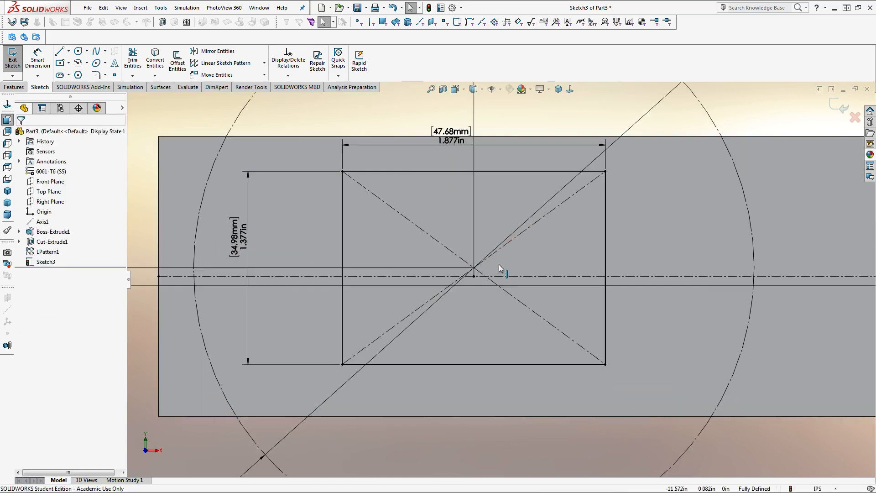
Sketch one horizontal centerpoint slot from the rectangle's centre past both side edges, about 2.18 in between arc centres and 0.28 in wide
click(59, 75)
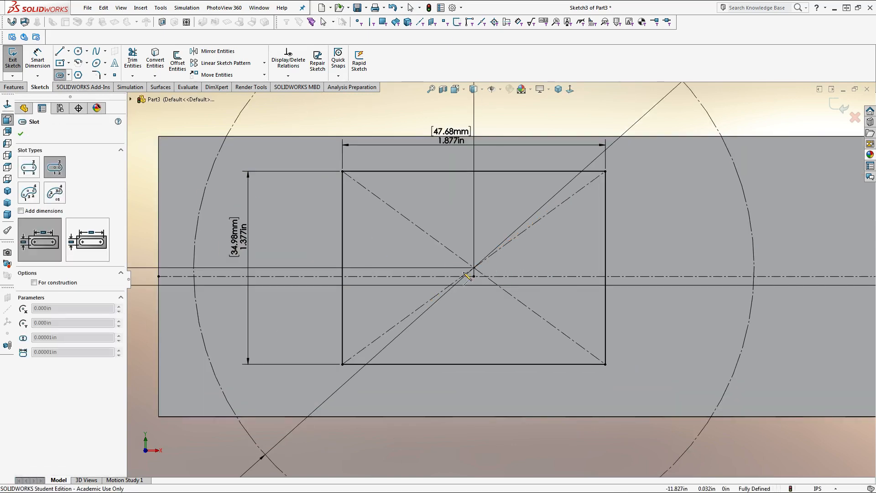
click(474, 268)
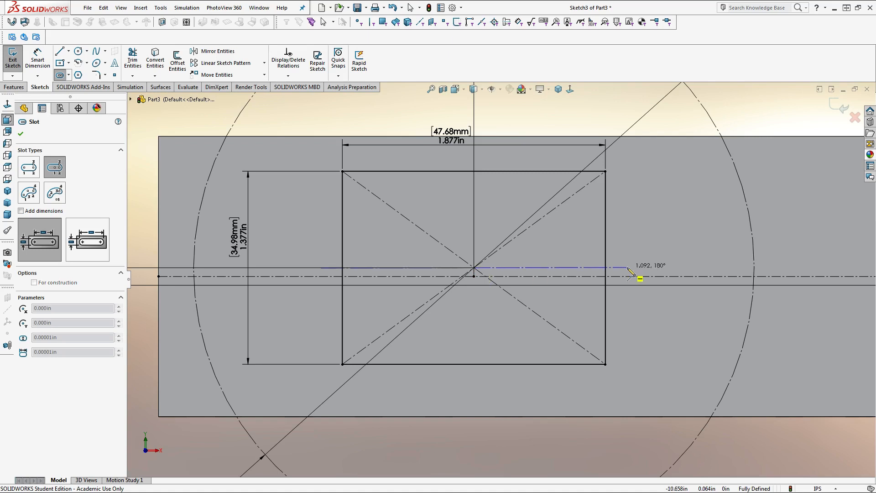
click(627, 267)
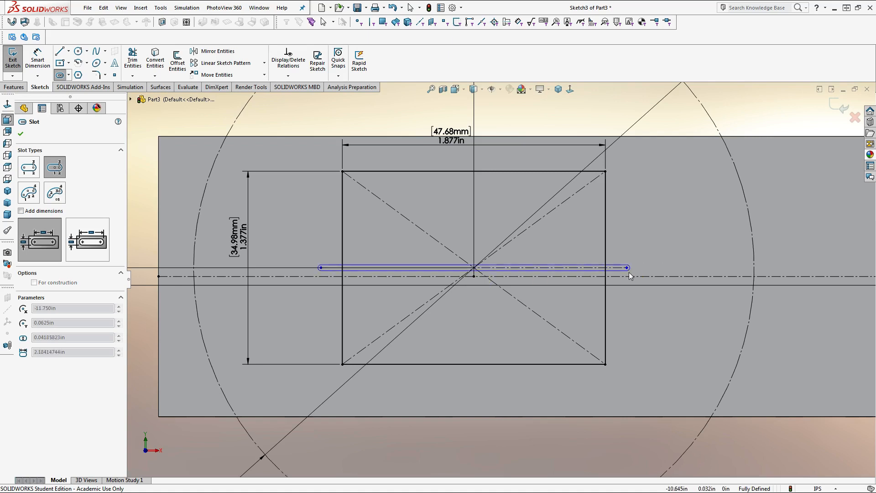
click(632, 291)
key(Escape)
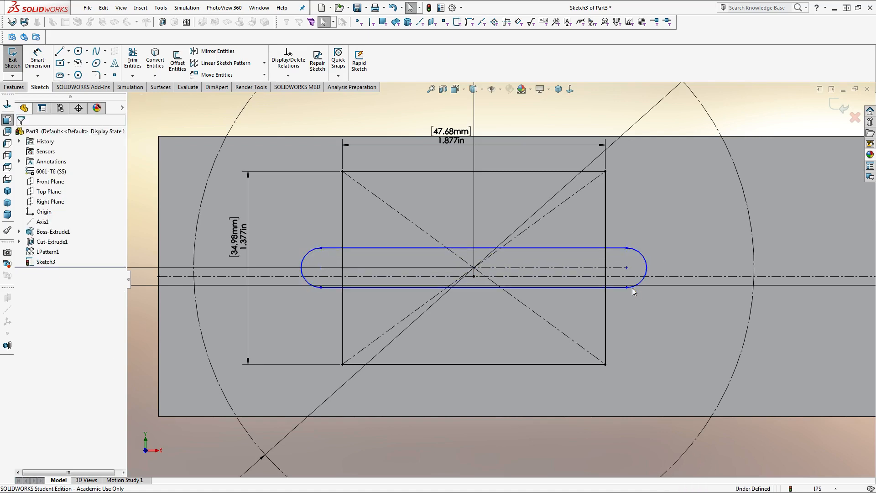
Dimension the distance from the rectangle's right edge to the slot's right arc centre as 0.1875 in
scroll(593, 262, up, 2)
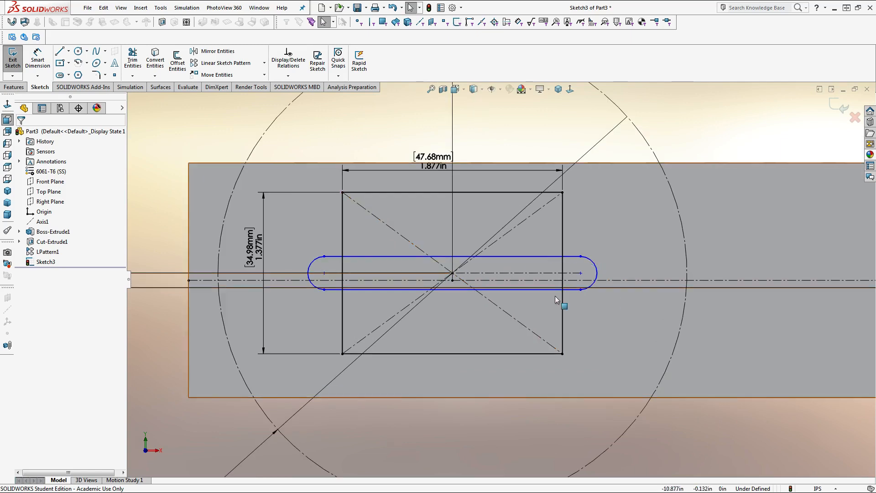
scroll(529, 282, down, 4)
key(d)
click(602, 269)
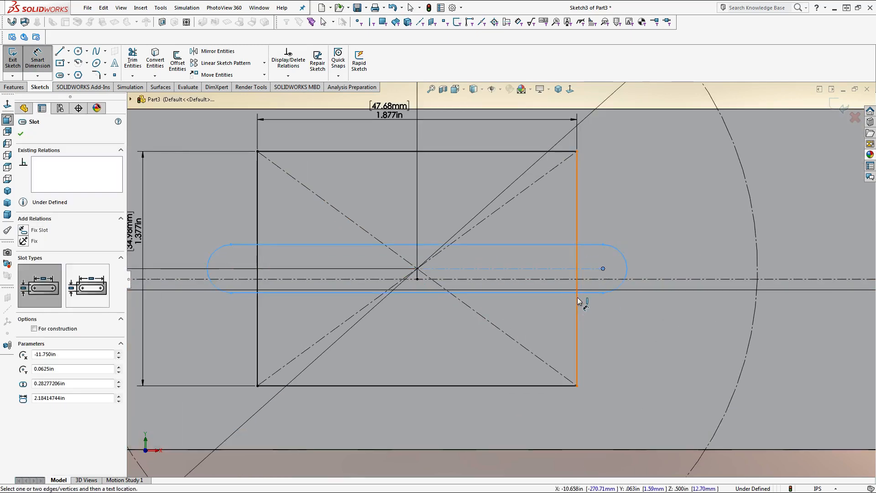
click(576, 307)
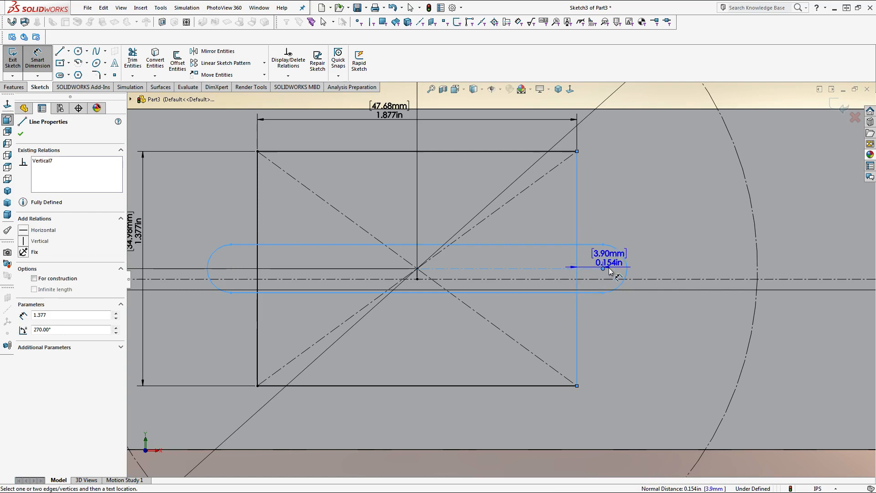
click(597, 335)
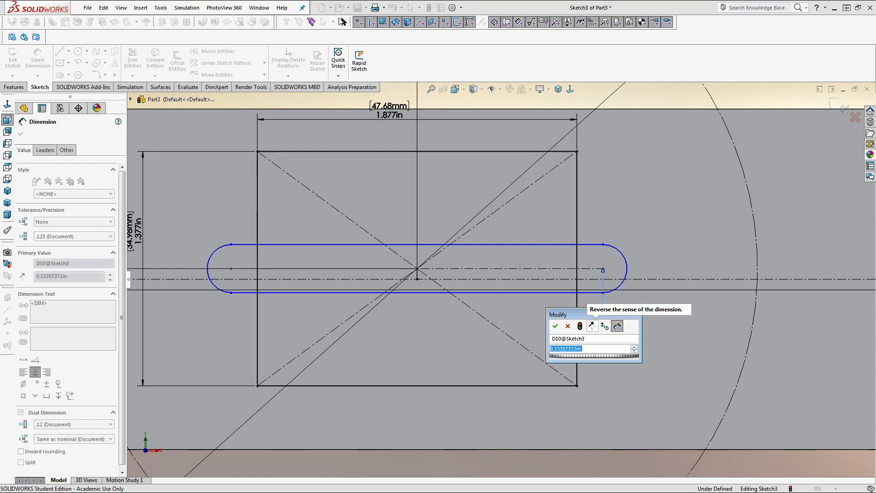
text(0.1875)
key(Return)
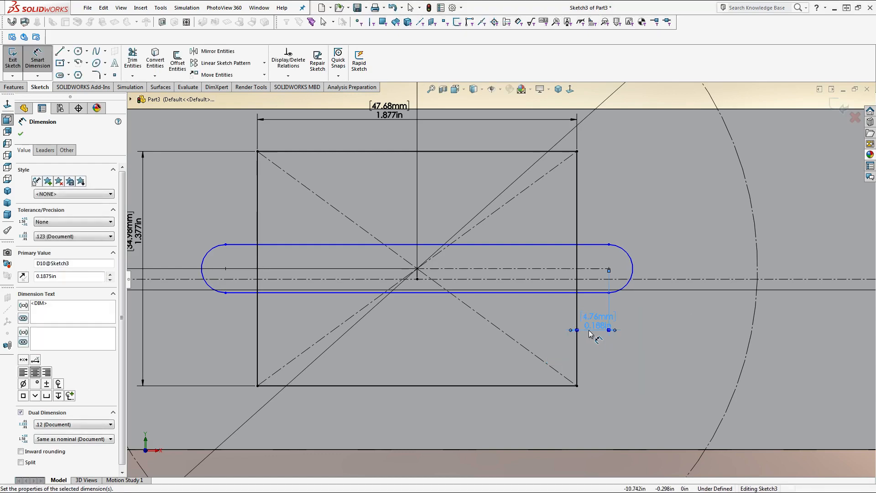
Dimension the long slot's end radius as 0.196/2 in
click(628, 255)
click(663, 177)
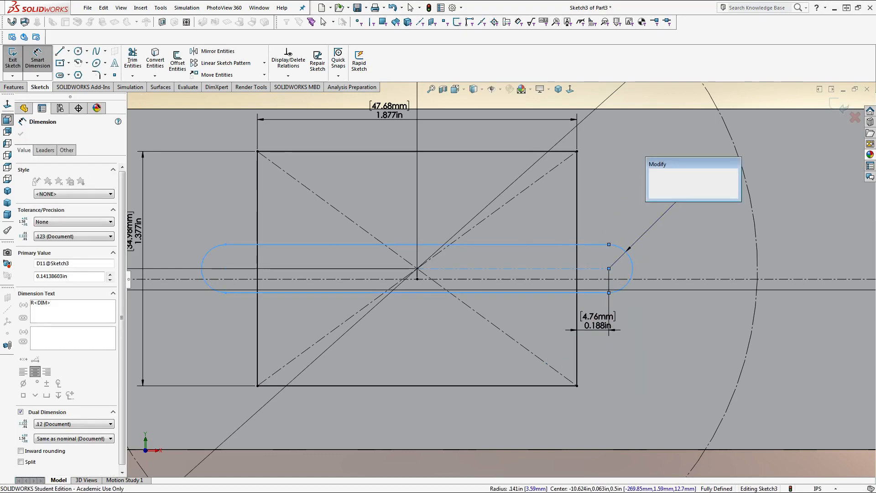
text(.196/2)
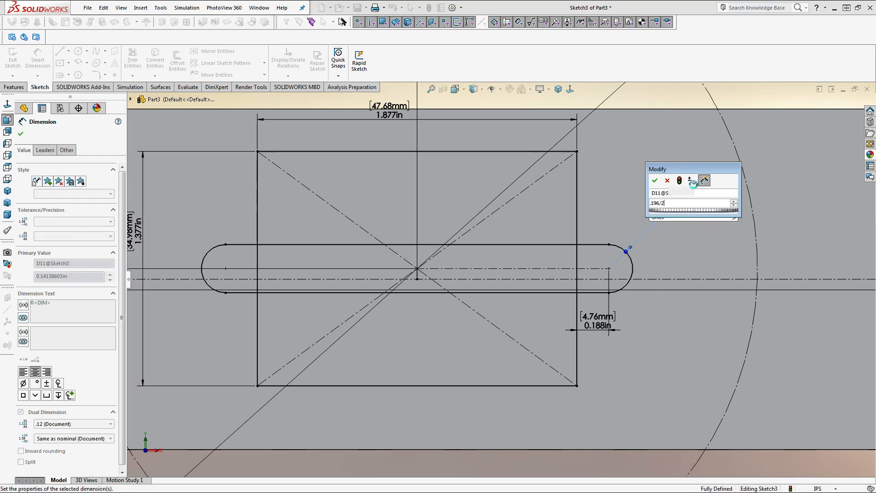
key(Return)
scroll(494, 256, up, 2)
scroll(494, 256, up, 2)
scroll(384, 224, down, 1)
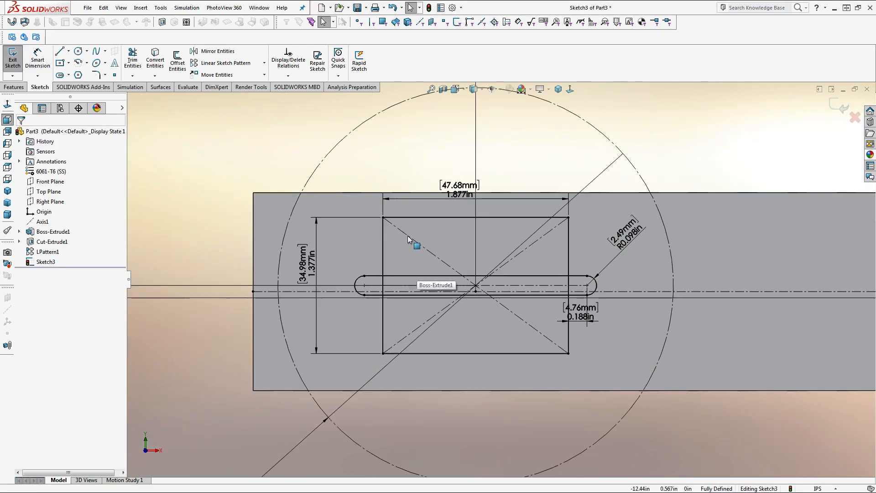
Sketch a circle on the bar to the right of the 4 in construction circle and dimension its diameter as 0.196 in
scroll(613, 290, up, 1)
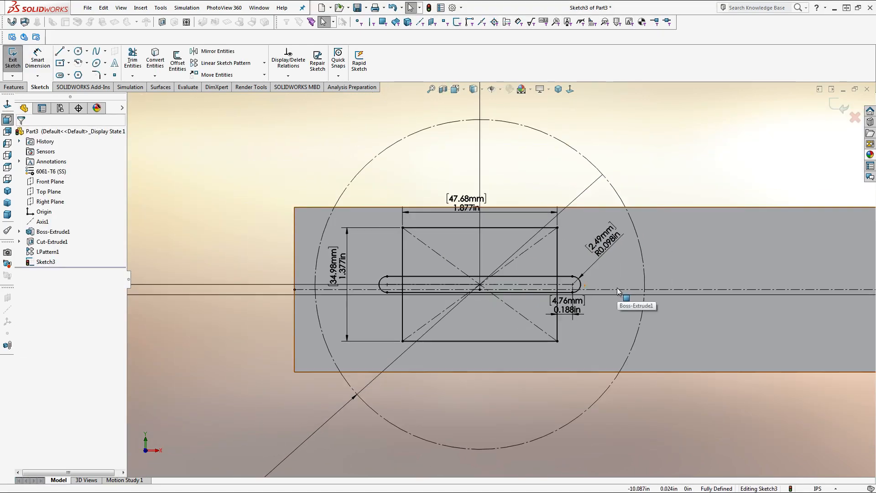
scroll(628, 269, down, 2)
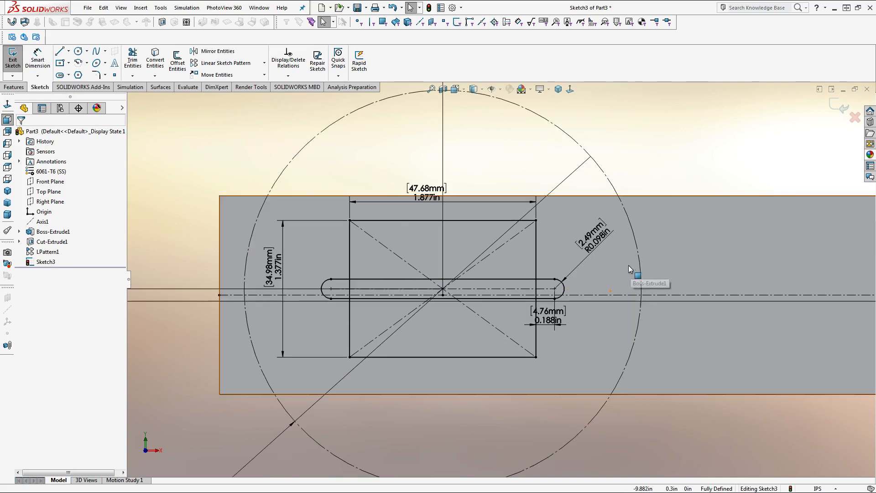
scroll(643, 276, down, 3)
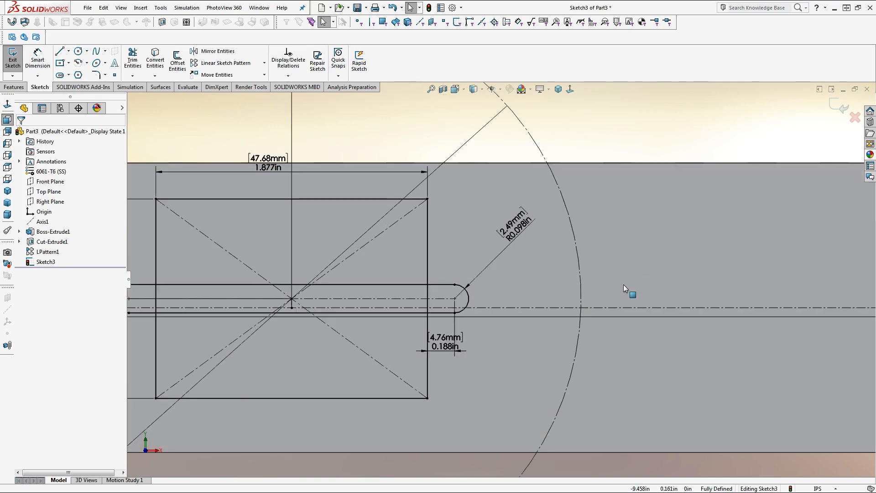
key(c)
click(636, 276)
click(635, 290)
key(d)
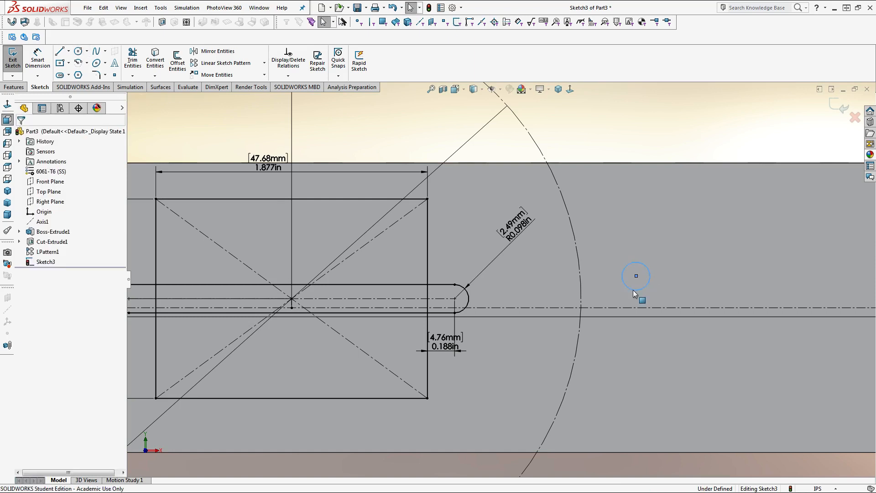
click(770, 115)
text(0.196)
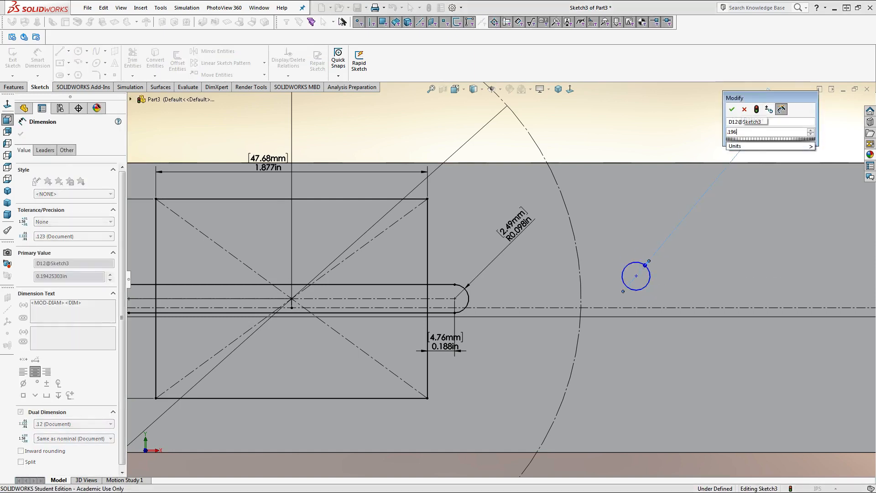
key(Return)
key(Escape)
Make the small circle's centre horizontal with the rectangle's centre point
click(292, 300)
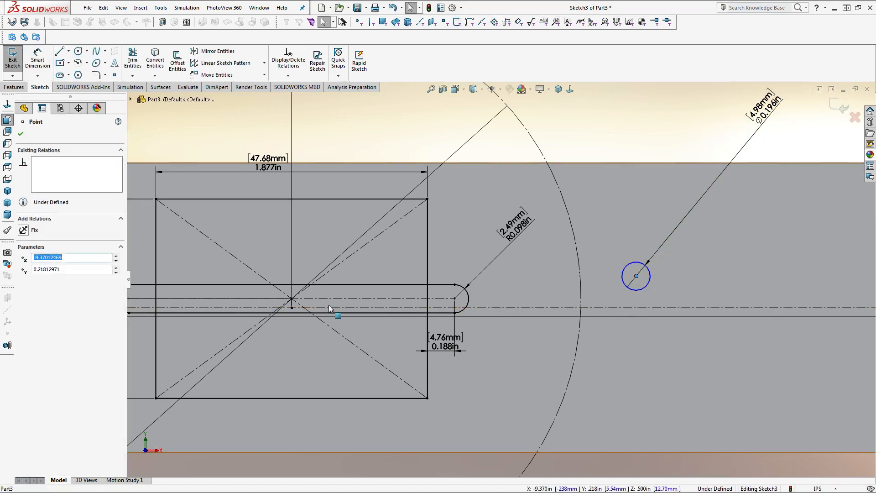
ctrl+click(291, 306)
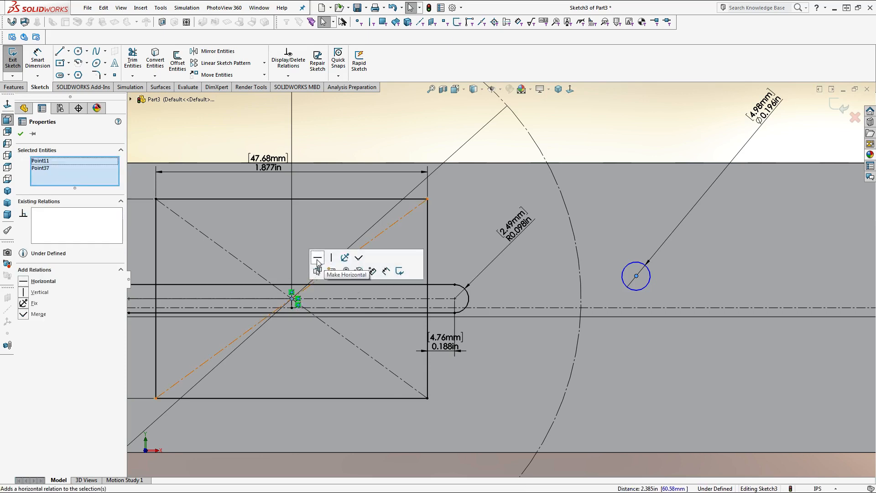
click(318, 261)
Dimension the horizontal distance between the rectangle's centre and the 0.196 in circle's centre as 1.875 in
key(d)
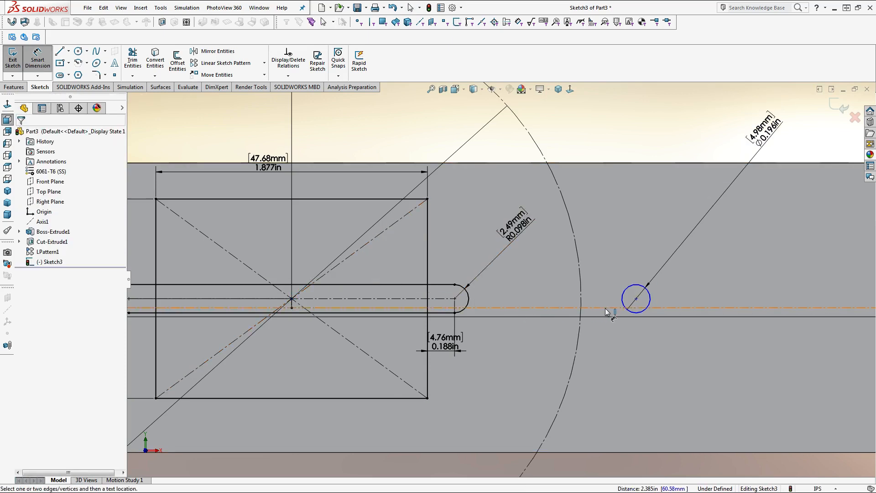
click(636, 299)
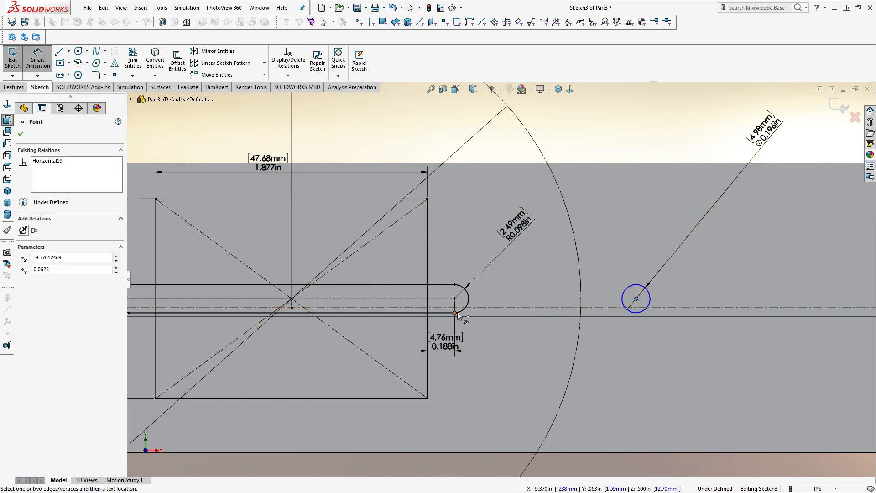
click(292, 300)
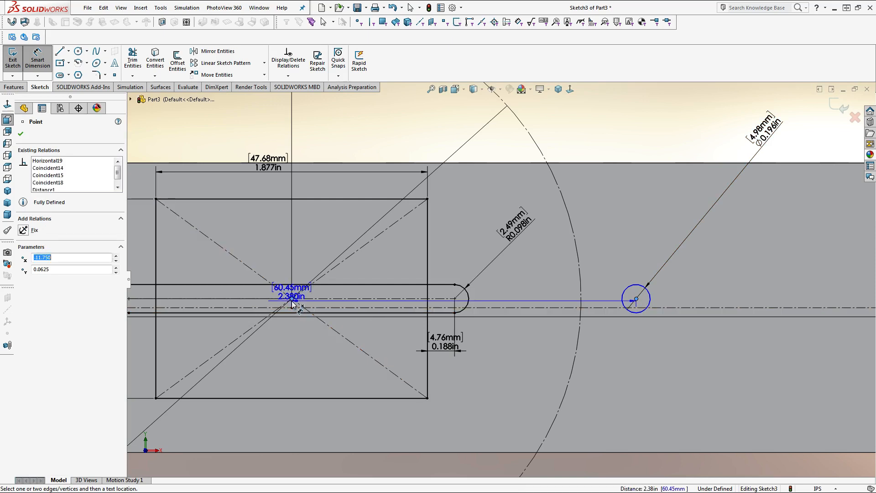
click(458, 124)
text(0.)
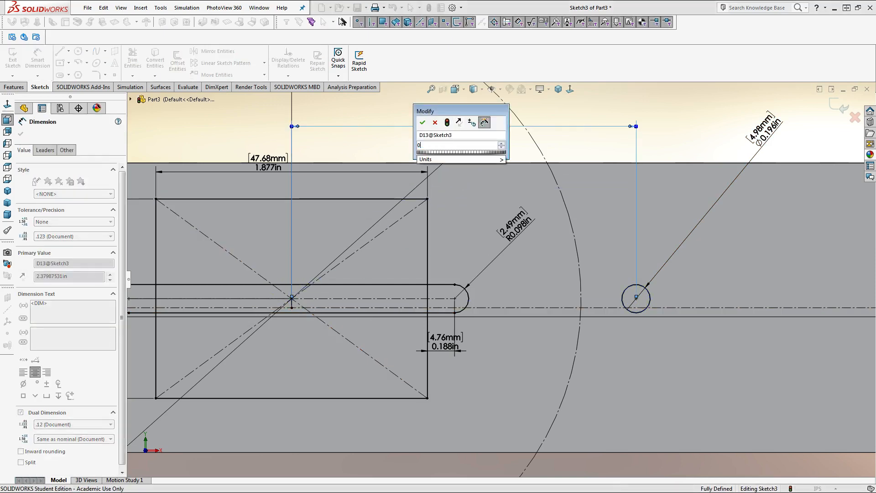
text(=)
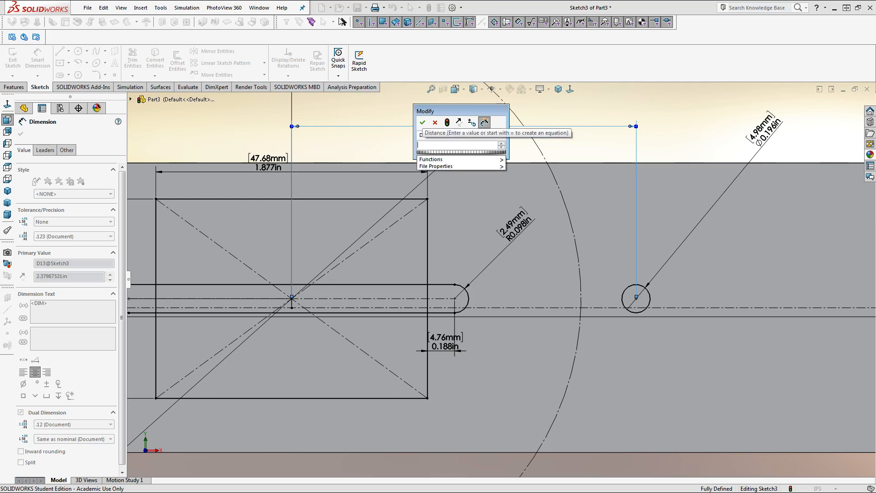
key(BackSpace)
key(BackSpace)
text(1.875)
key(Return)
key(Escape)
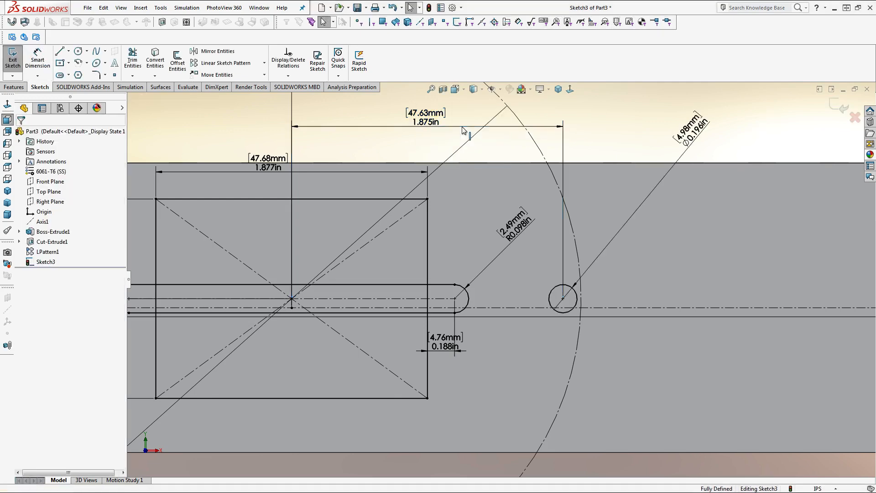
Mirror the slotted rectangle, its 0.196 in side circle and the 4 in construction circle about the vertical centreline through the bar's middle
scroll(495, 250, up, 5)
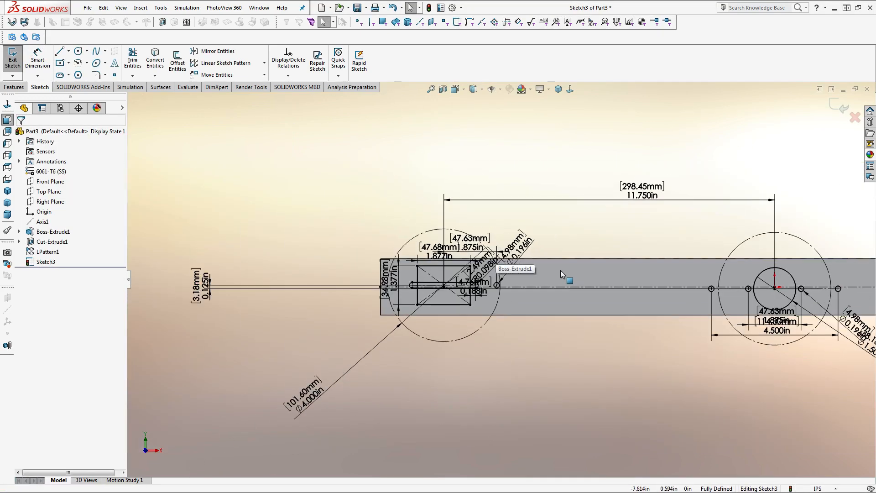
click(213, 51)
scroll(395, 230, down, 2)
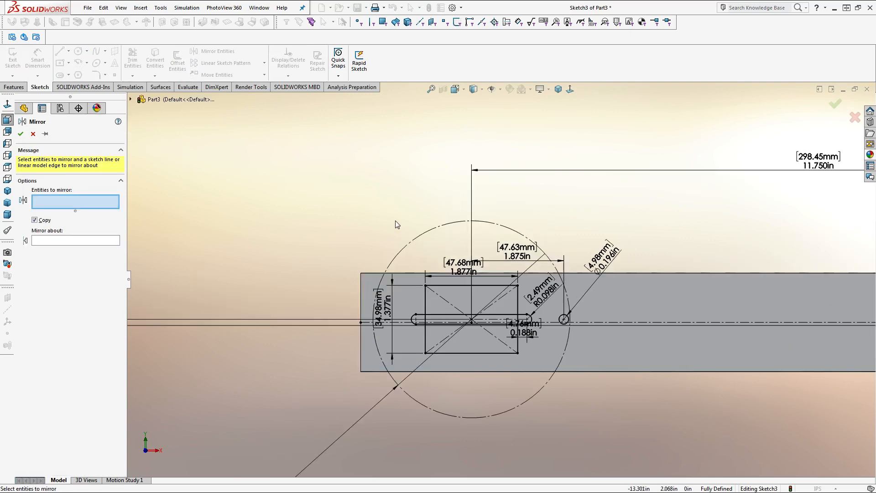
drag(634, 426, 633, 433)
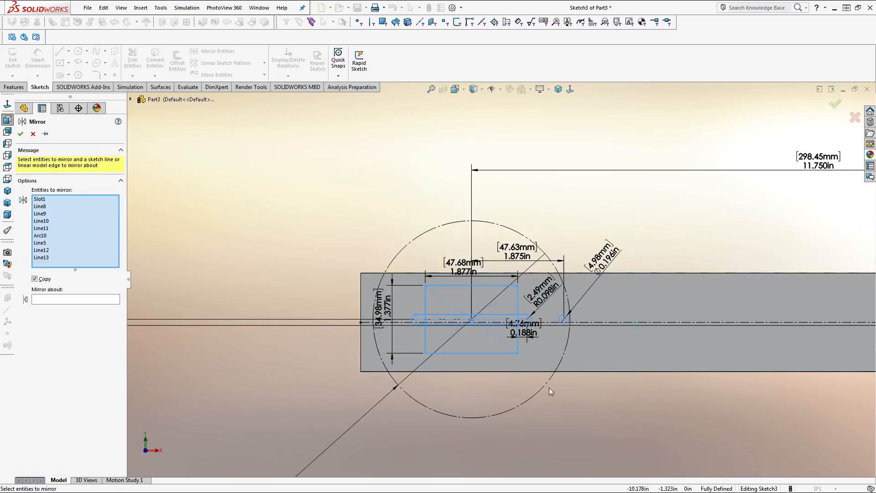
click(97, 308)
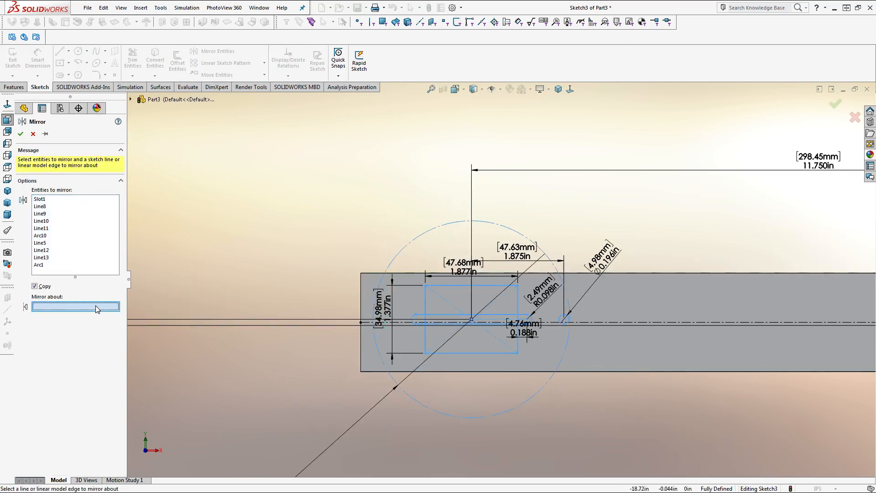
scroll(707, 329, up, 4)
scroll(672, 287, down, 12)
scroll(593, 353, down, 2)
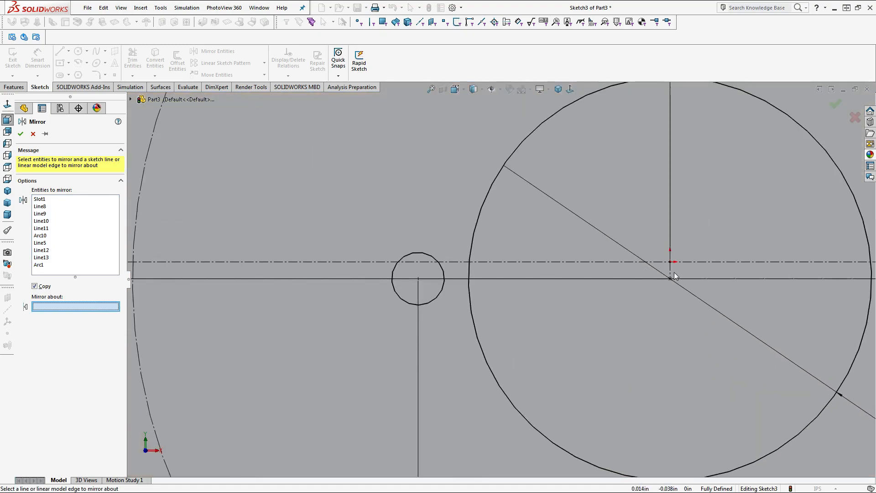
click(670, 277)
key(f)
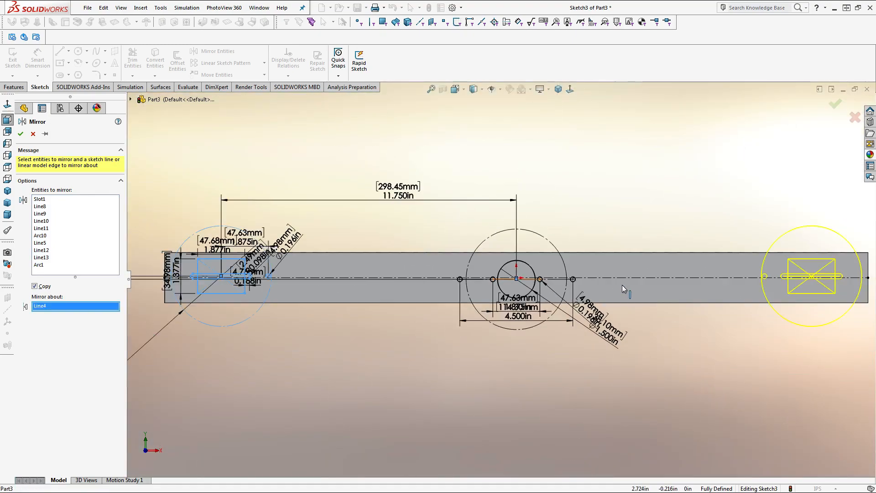
key(Return)
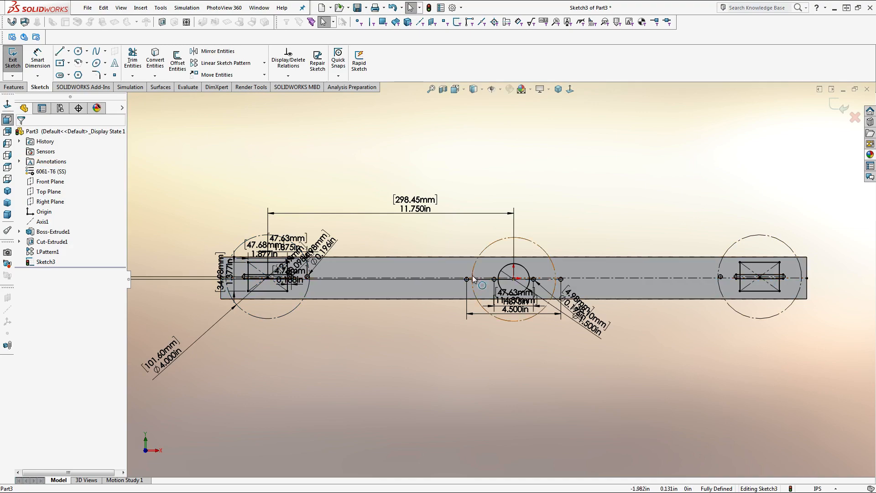
Start an extruded cut and select all five regions of the original slotted rectangle as contours, including both slot ends
key(c)
scroll(273, 214, down, 12)
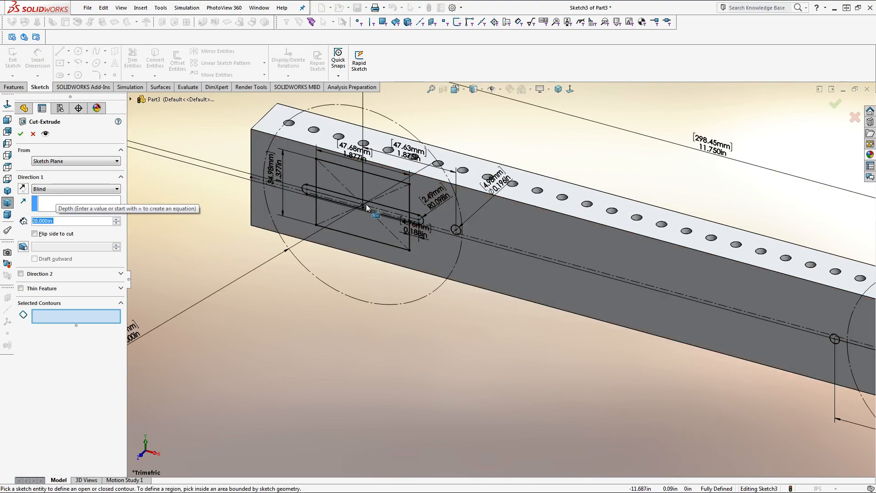
scroll(274, 213, down, 3)
click(280, 213)
click(383, 225)
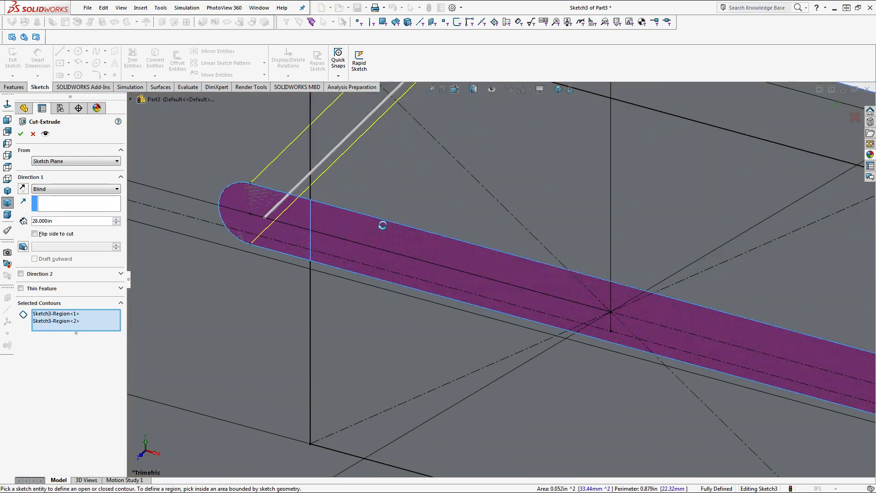
click(393, 203)
click(389, 313)
scroll(545, 325, up, 4)
scroll(683, 336, down, 5)
click(675, 352)
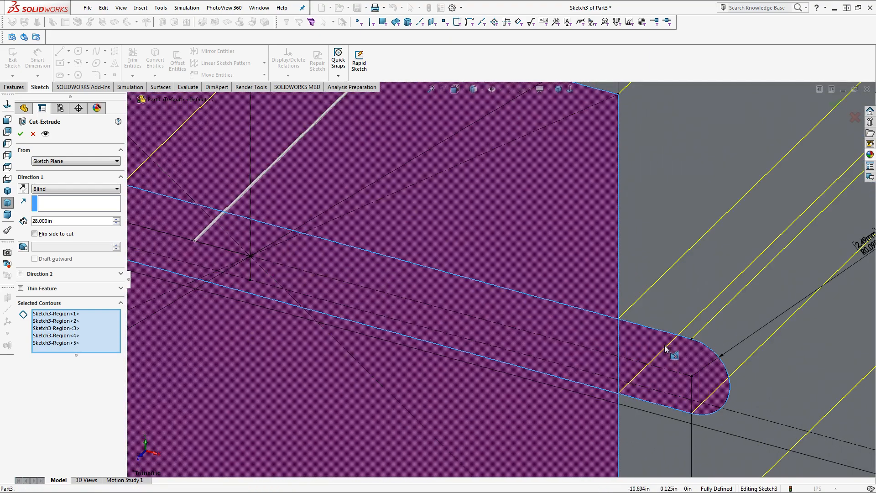
Add the 0.196 in circle beside the original slotted rectangle to the cut contours
scroll(663, 348, up, 2)
scroll(663, 347, down, 3)
click(577, 279)
scroll(641, 308, up, 6)
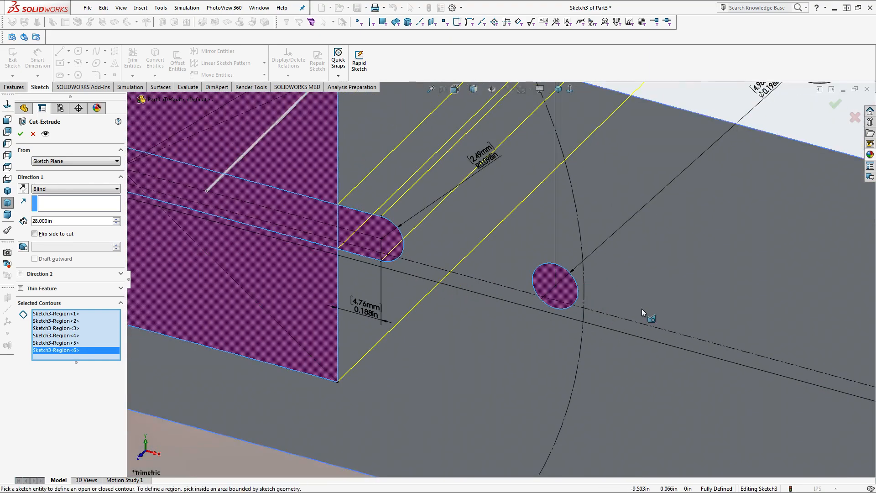
Add the central 1.5 in bore and the four 0.196 in circles around it to the cut contours
scroll(720, 342, down, 5)
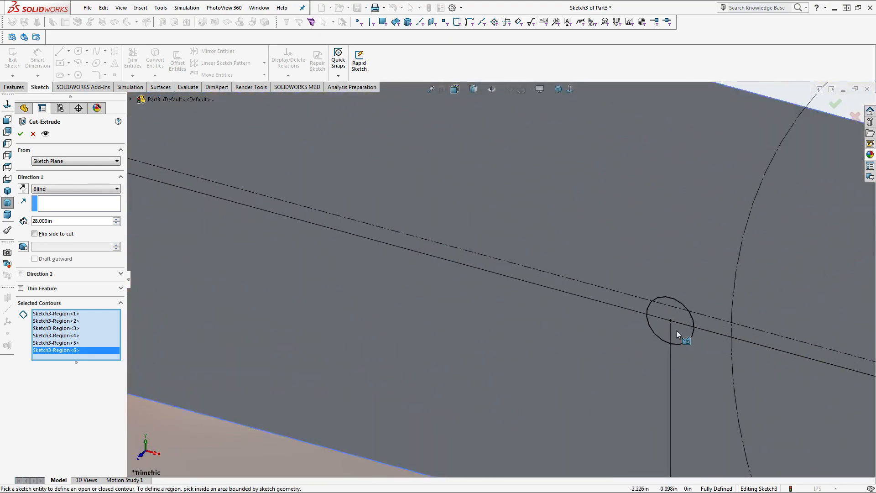
click(675, 329)
scroll(679, 331, up, 2)
scroll(721, 345, down, 3)
click(723, 343)
click(816, 391)
scroll(815, 390, up, 4)
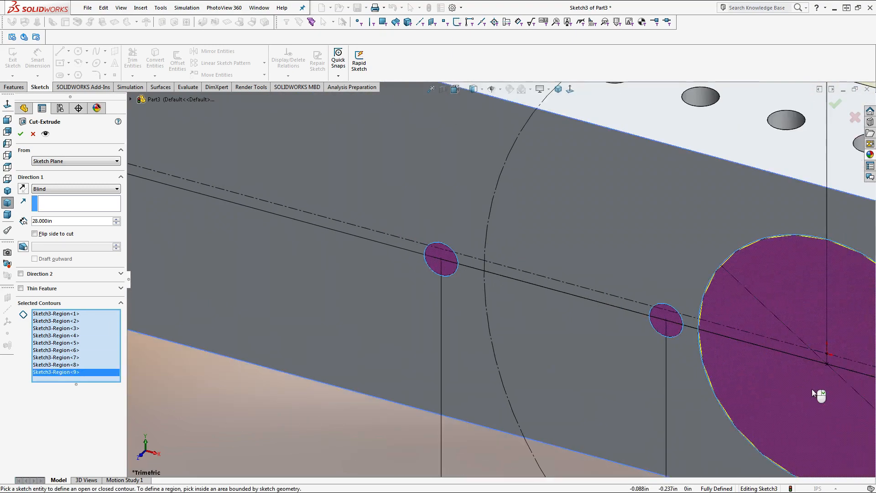
scroll(730, 343, down, 3)
click(657, 314)
scroll(689, 326, up, 4)
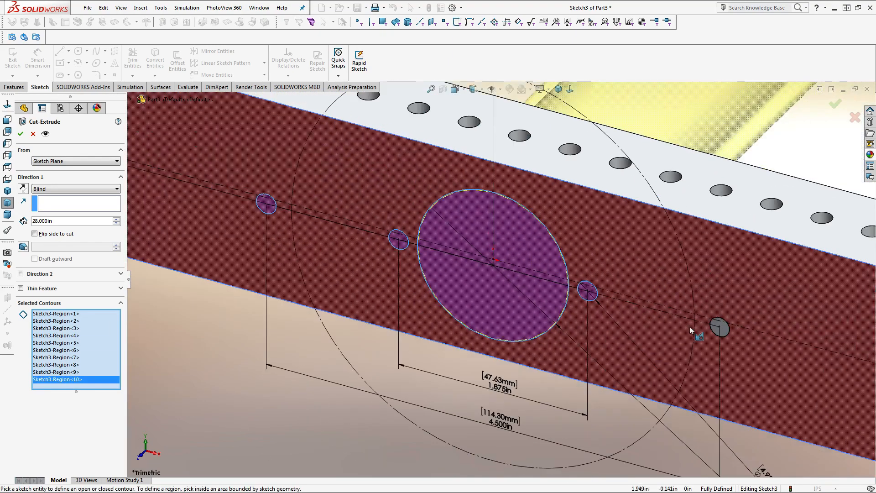
scroll(707, 325, down, 6)
click(707, 326)
scroll(706, 327, up, 7)
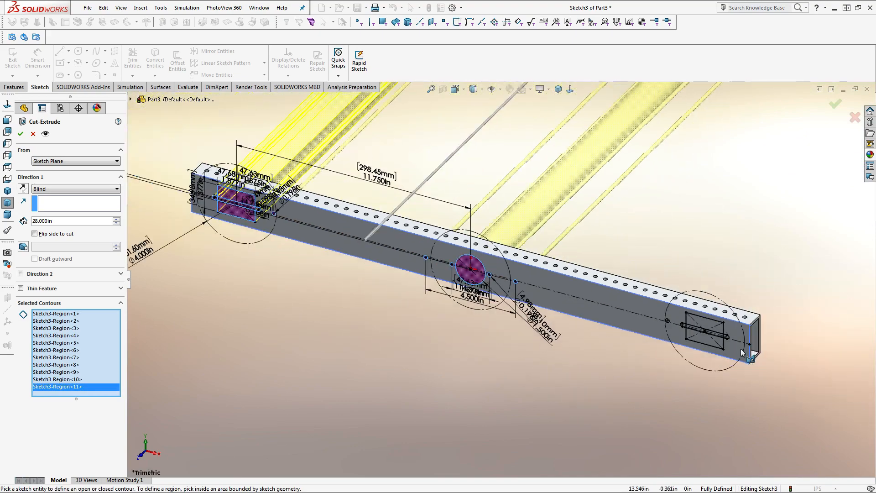
Add the five regions of the mirrored slotted rectangle to the cut contours, including both slot ends
scroll(579, 280, down, 3)
click(578, 280)
scroll(705, 338, down, 5)
click(706, 337)
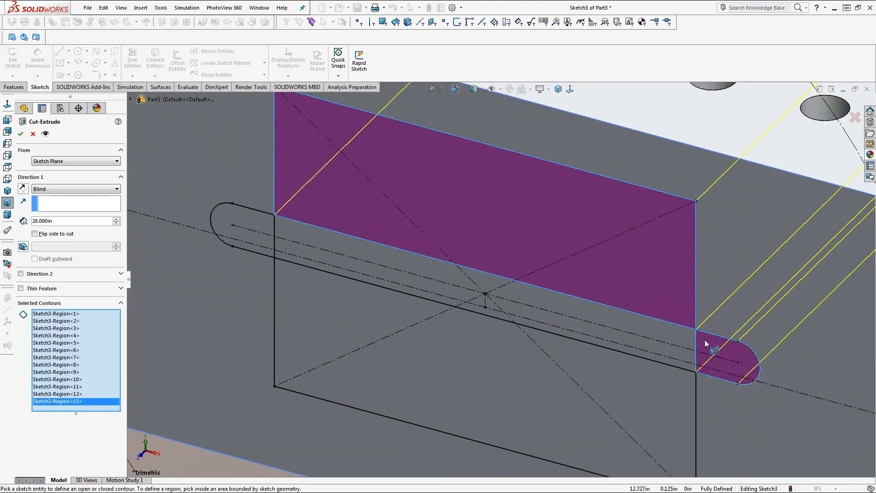
click(659, 327)
click(551, 360)
click(261, 220)
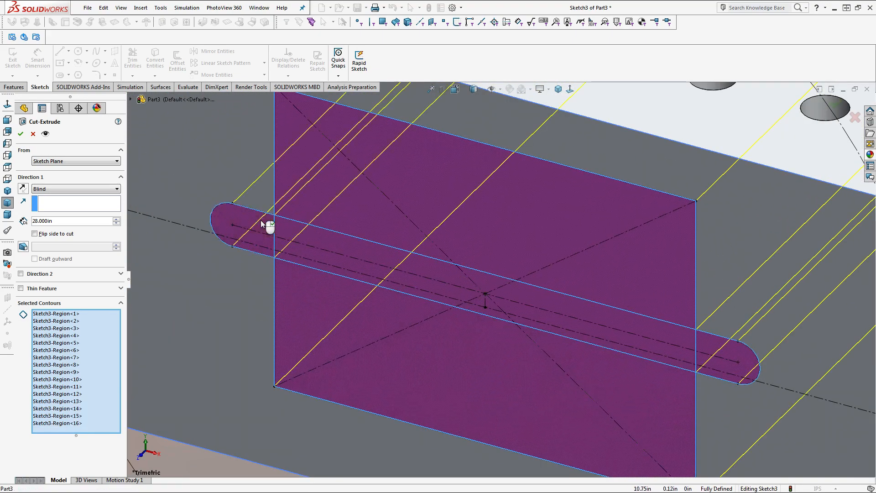
Set the cut's end condition to Through All and complete the extruded cut
click(89, 188)
click(78, 202)
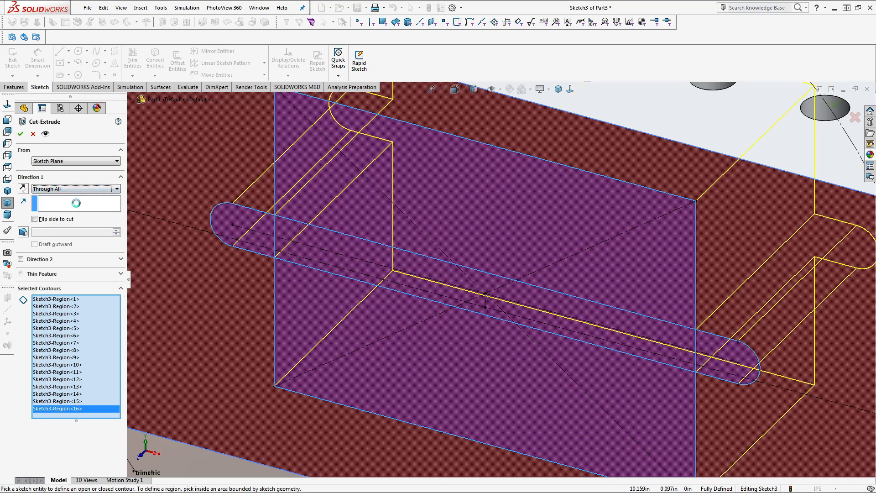
click(20, 134)
Start a 0.250 in fillet on an inner corner edge of the slotted rectangular cutout and extend the selection to the related edges
scroll(332, 297, up, 15)
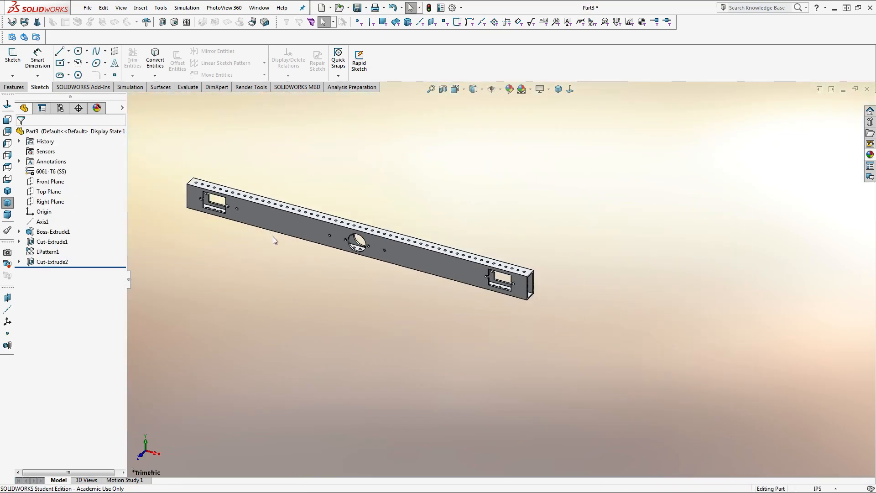
scroll(273, 236, down, 5)
key(f)
scroll(474, 264, down, 11)
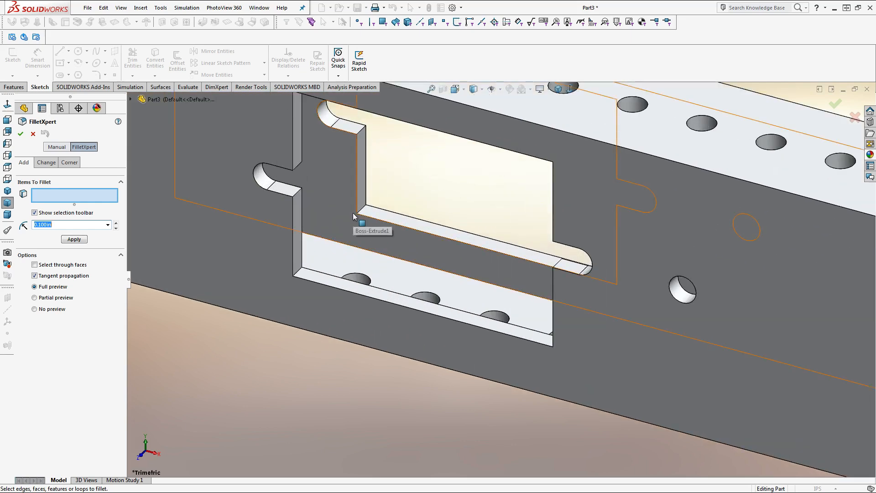
key(Return)
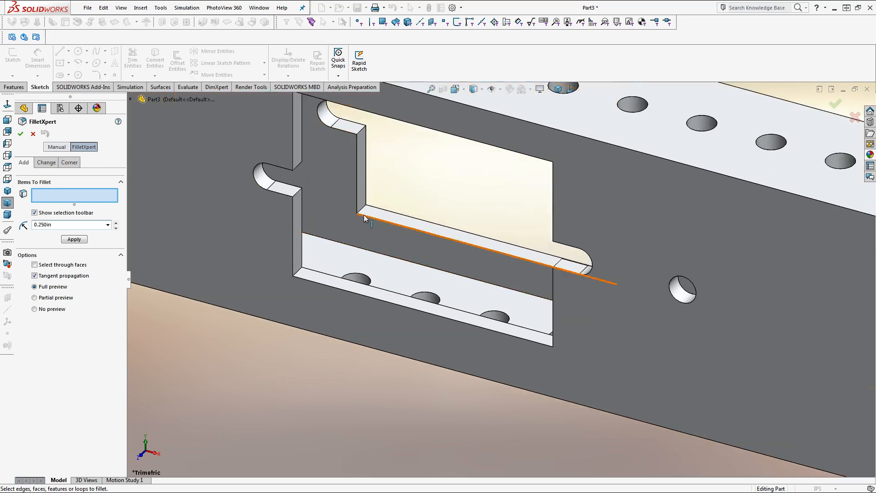
click(362, 207)
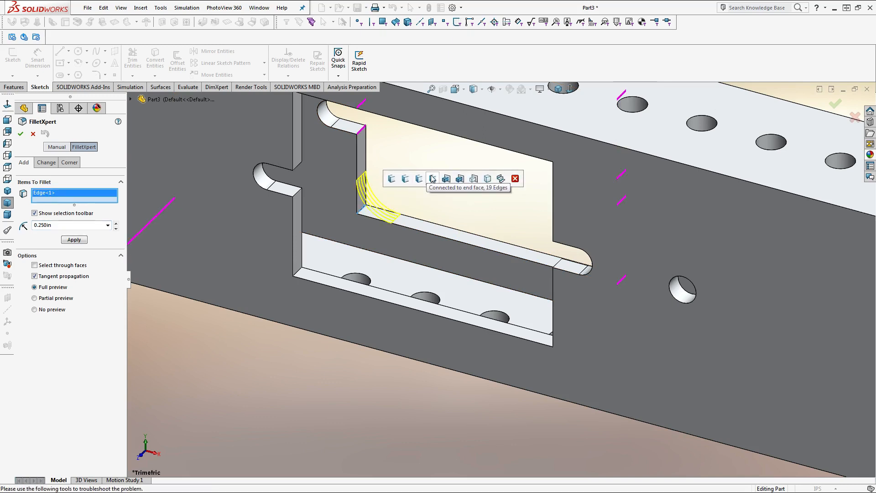
click(500, 179)
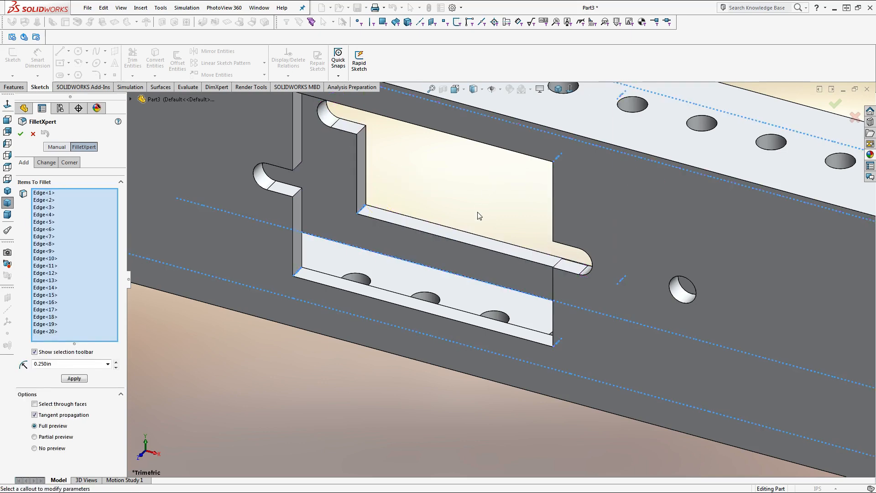
Remove one of the hollow bar's long interior corner edges from the fillet selection
scroll(477, 212, up, 5)
middle_drag(419, 240, 572, 221)
scroll(504, 182, down, 5)
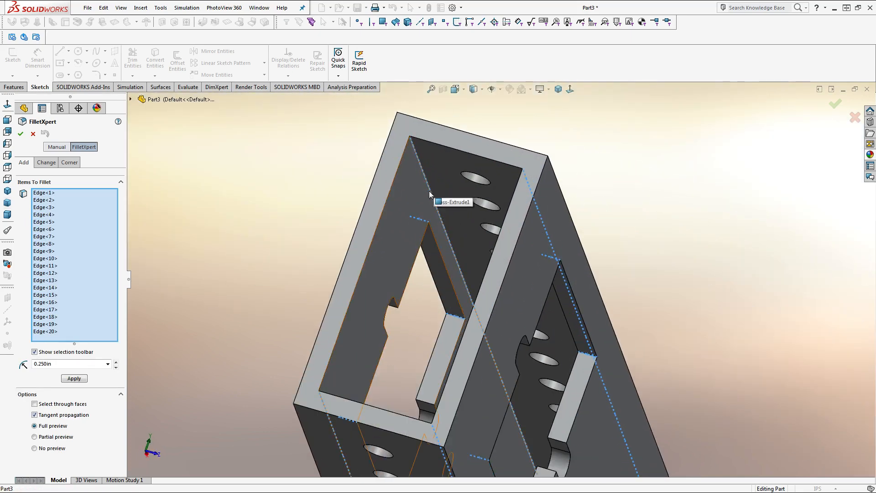
click(429, 191)
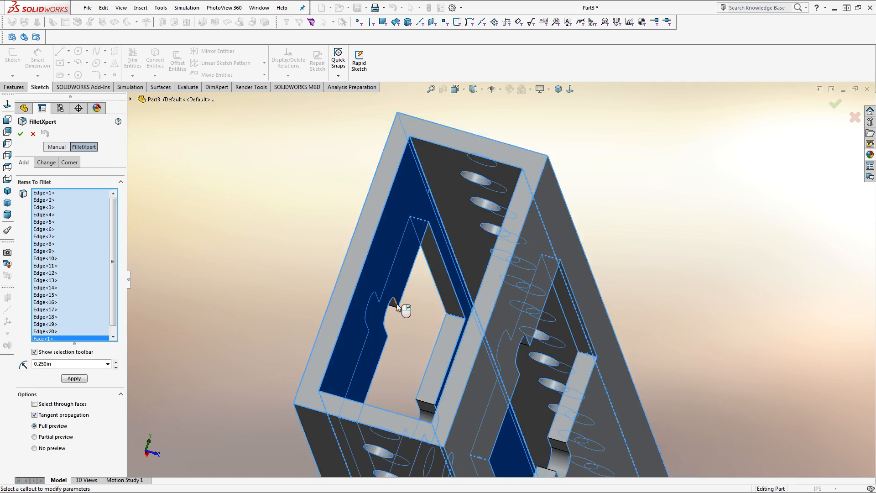
click(396, 230)
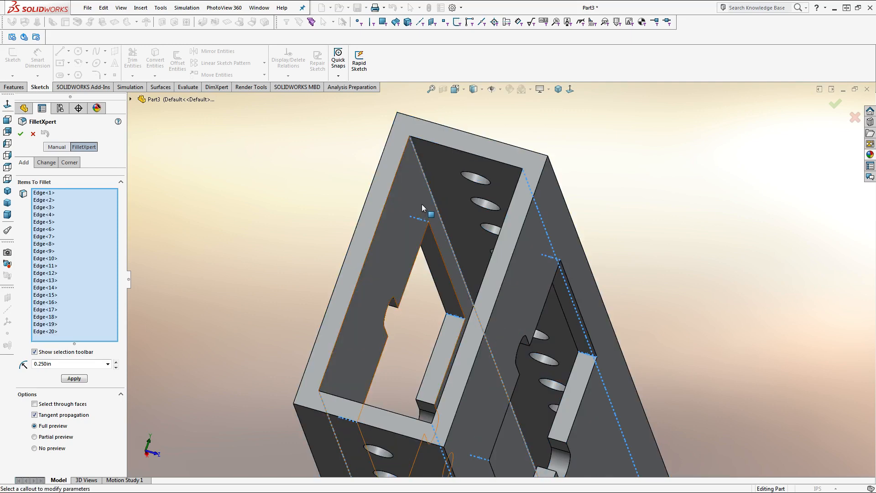
click(425, 181)
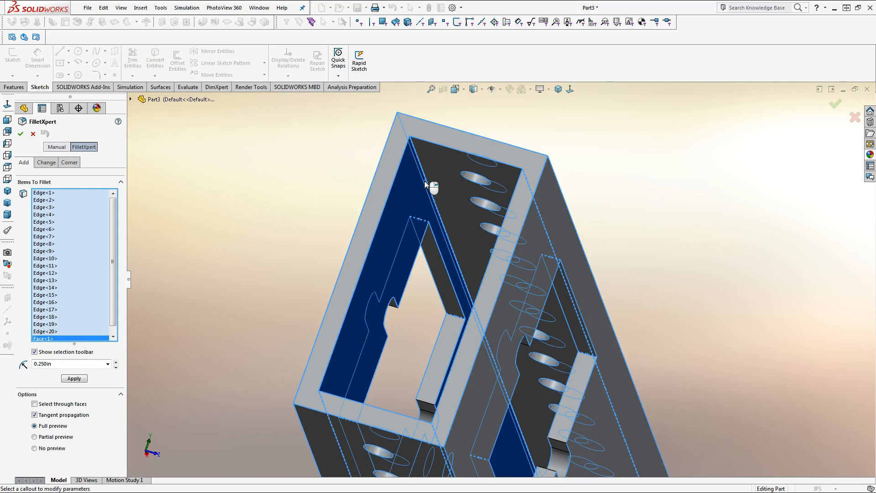
click(425, 181)
scroll(423, 185, down, 1)
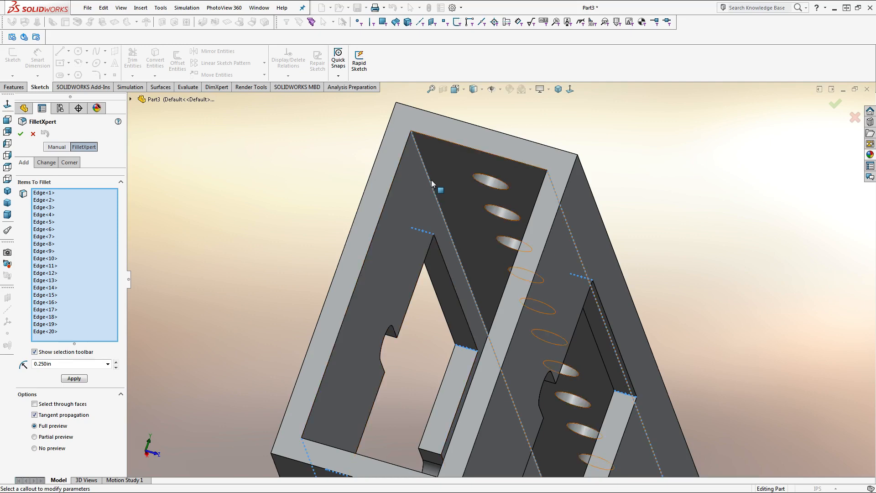
click(431, 180)
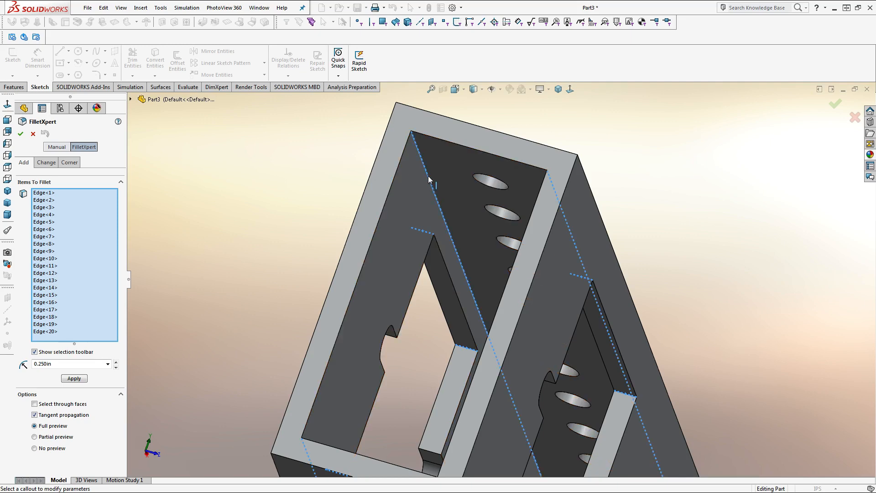
Remove the other three long interior corner edges of the hollow bar from the fillet selection, leaving only the cutout corners
middle_drag(452, 210, 501, 231)
scroll(556, 241, down, 5)
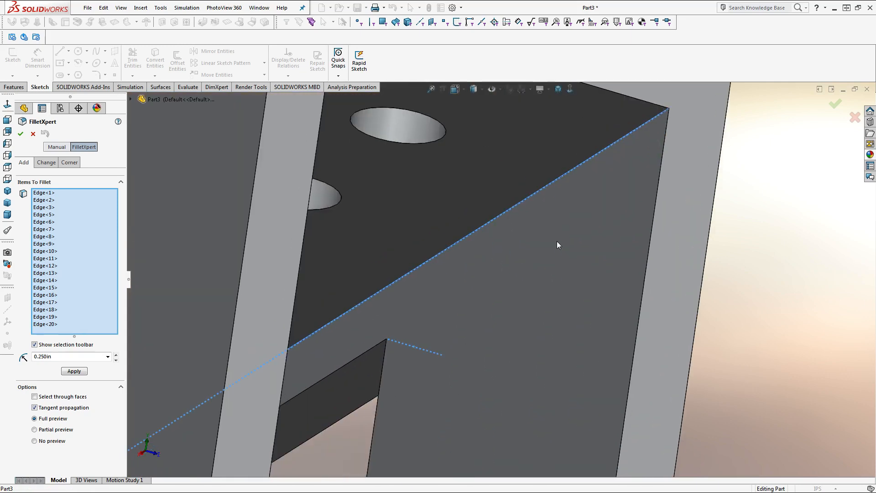
click(539, 190)
middle_drag(538, 195, 527, 445)
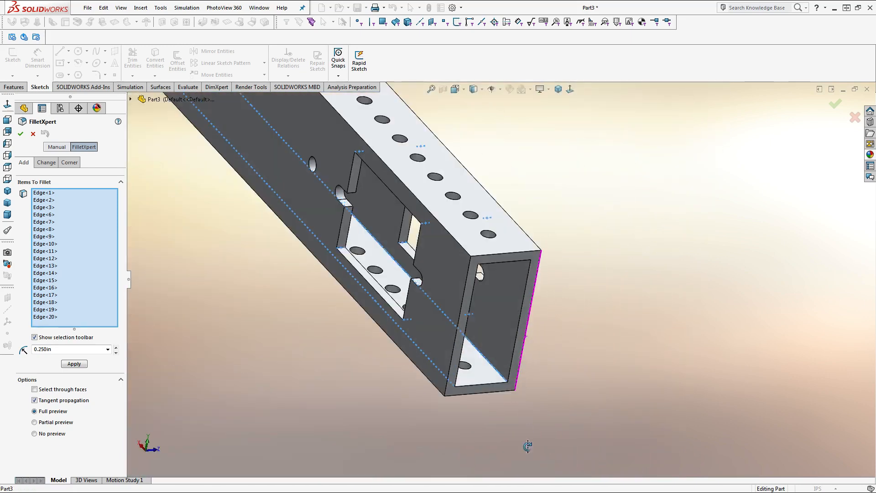
scroll(497, 354, down, 6)
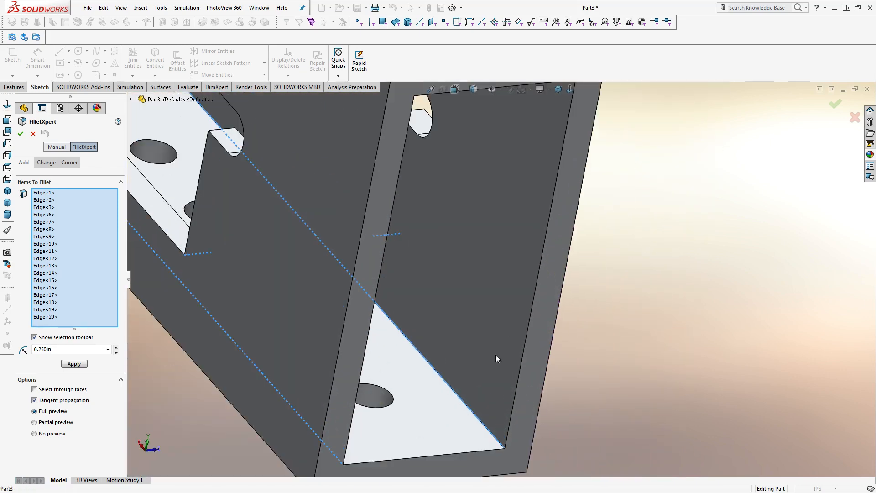
click(474, 415)
middle_drag(474, 416, 320, 439)
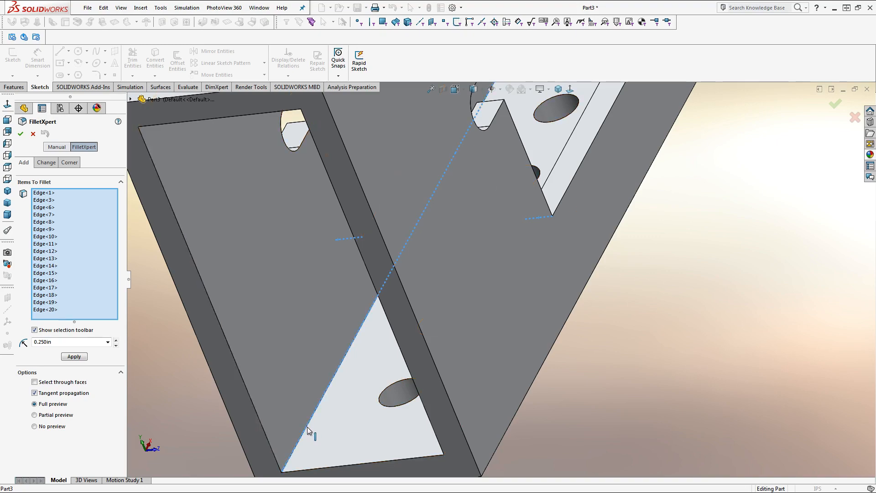
click(308, 430)
middle_drag(309, 430, 346, 313)
scroll(618, 258, up, 5)
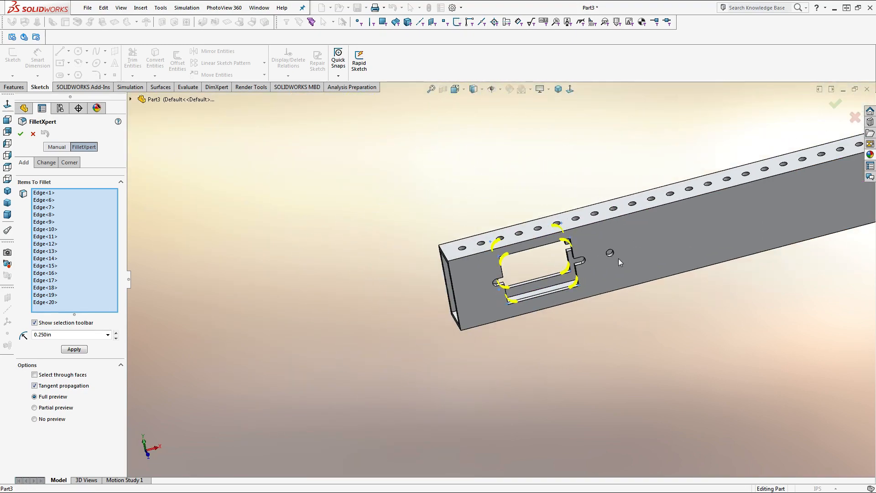
scroll(491, 273, down, 5)
scroll(490, 272, up, 6)
scroll(719, 225, down, 5)
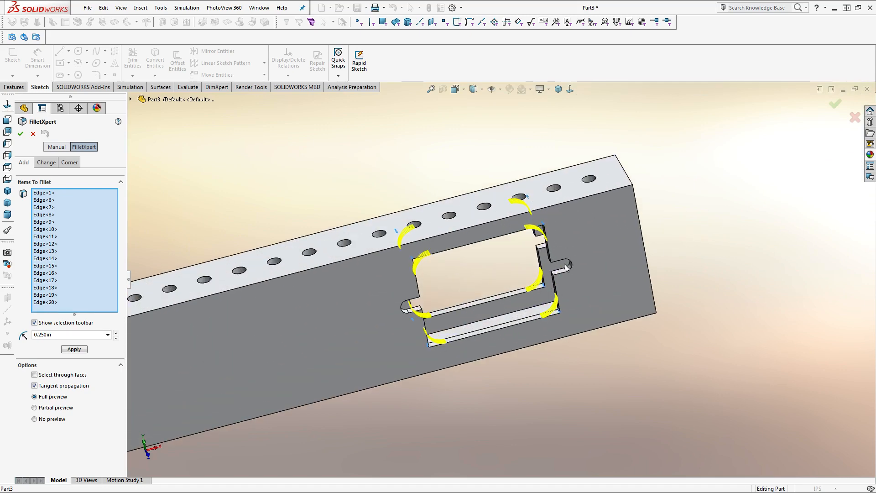
Apply the 0.250 in fillet to the selected corner edges of the slotted rectangular cutout
key(Return)
middle_drag(446, 197, 357, 322)
scroll(716, 230, down, 6)
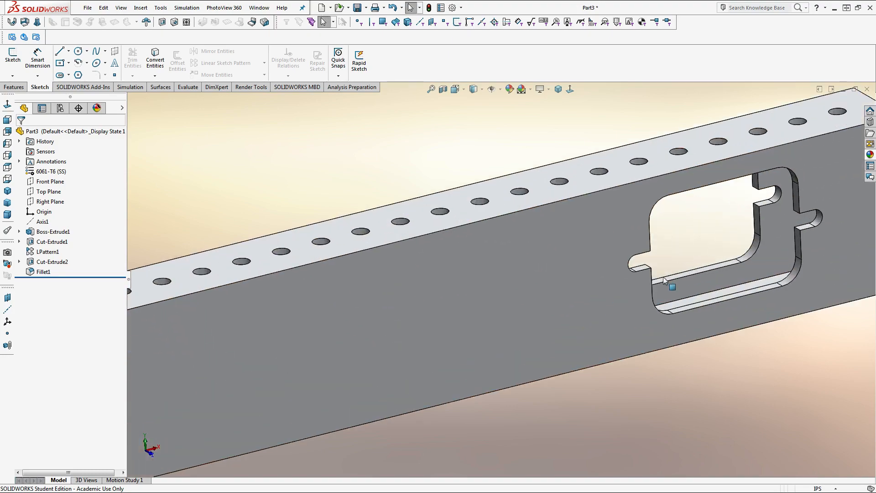
mouse_move(664, 277)
middle_down()
mouse_move(573, 274)
mouse_move(542, 296)
mouse_move(650, 286)
middle_up()
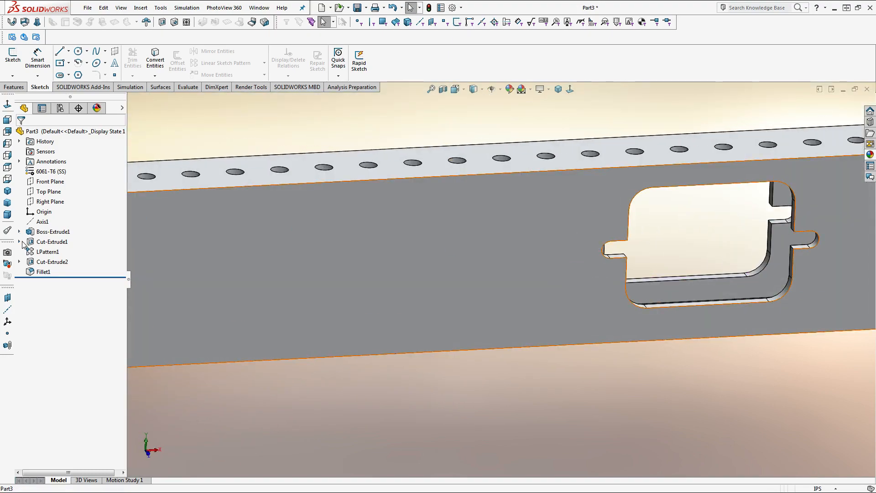
Edit the Through All cut to add the uncut small circle inboard of the slotted cutout to its selected contours
click(42, 262)
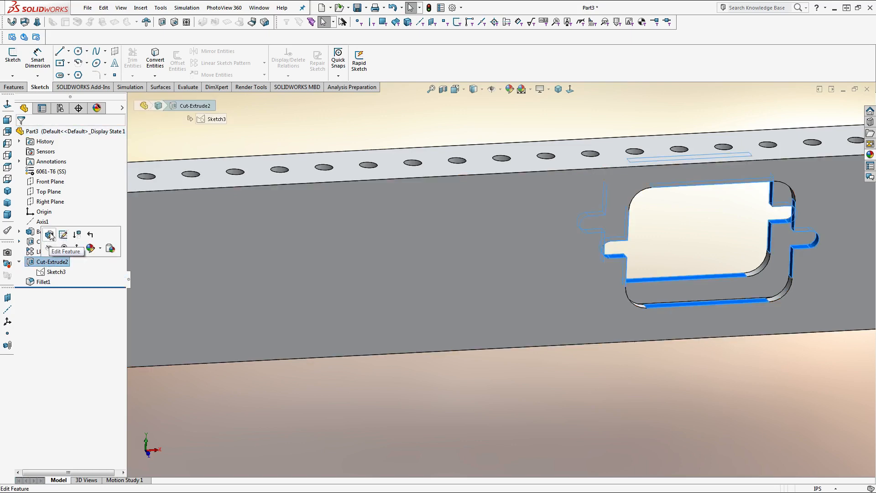
click(56, 247)
scroll(593, 283, down, 5)
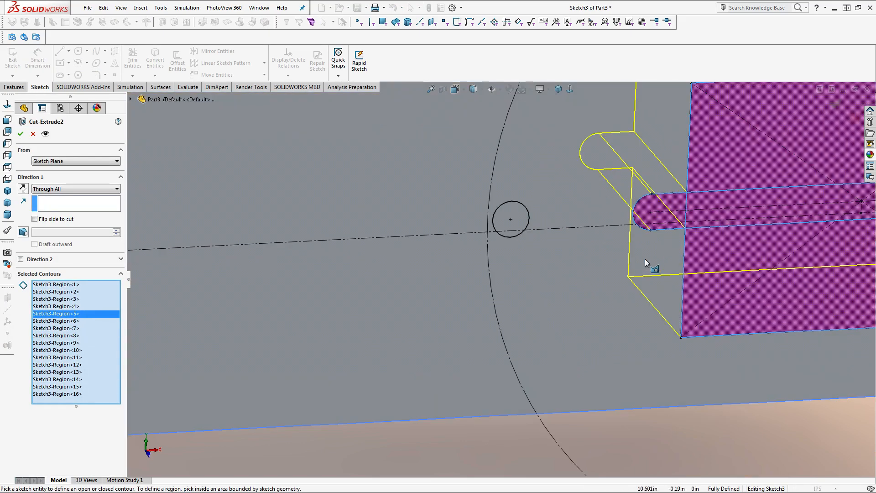
click(527, 215)
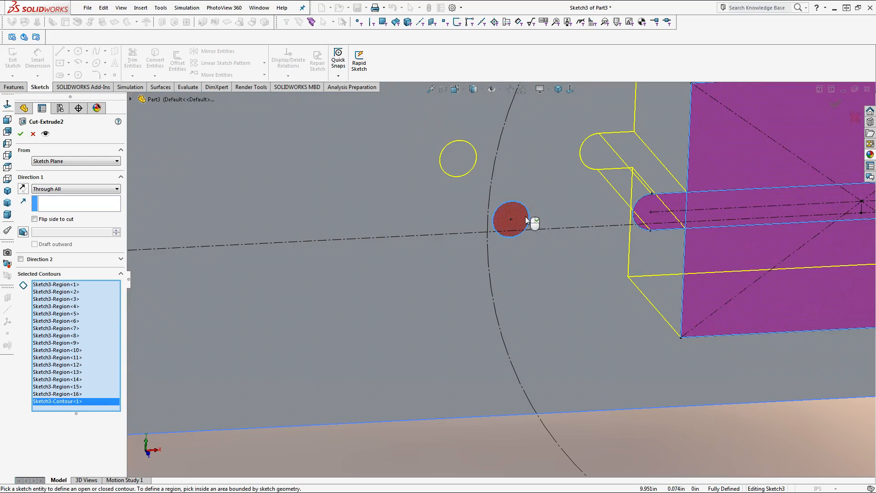
right_click(525, 218)
scroll(521, 232, up, 5)
scroll(379, 254, up, 5)
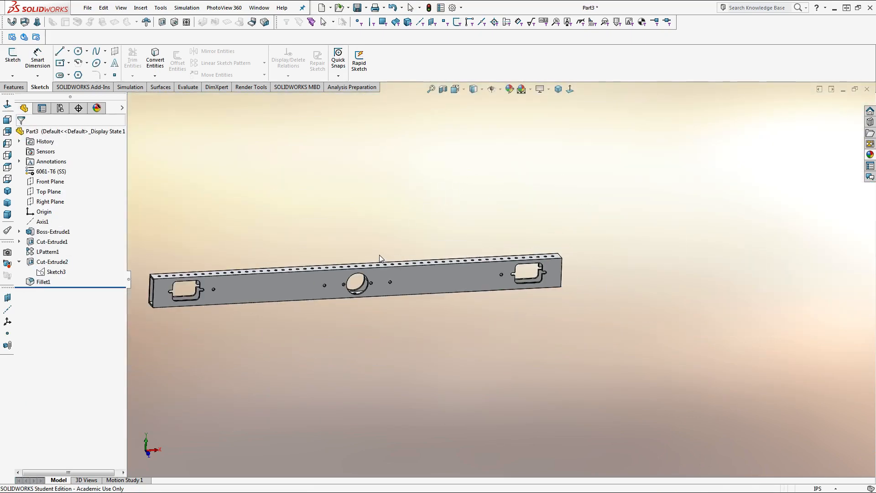
middle_drag(379, 255, 400, 269)
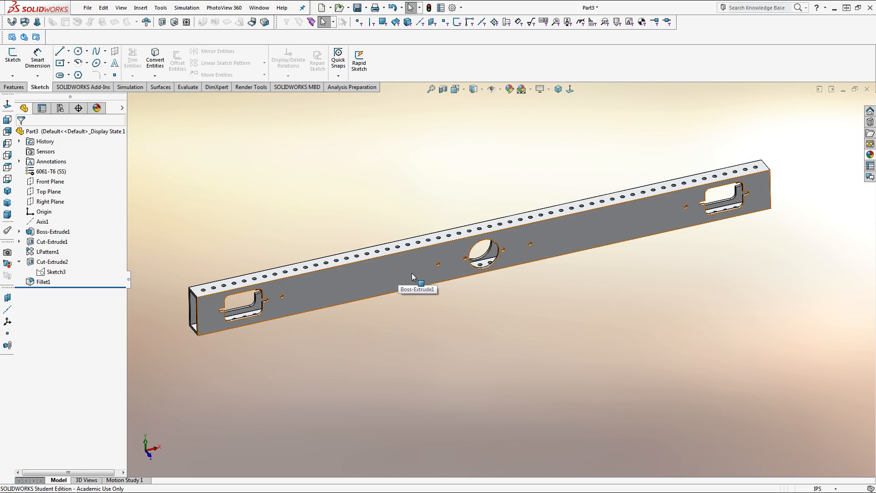
scroll(412, 273, down, 5)
middle_drag(400, 279, 510, 293)
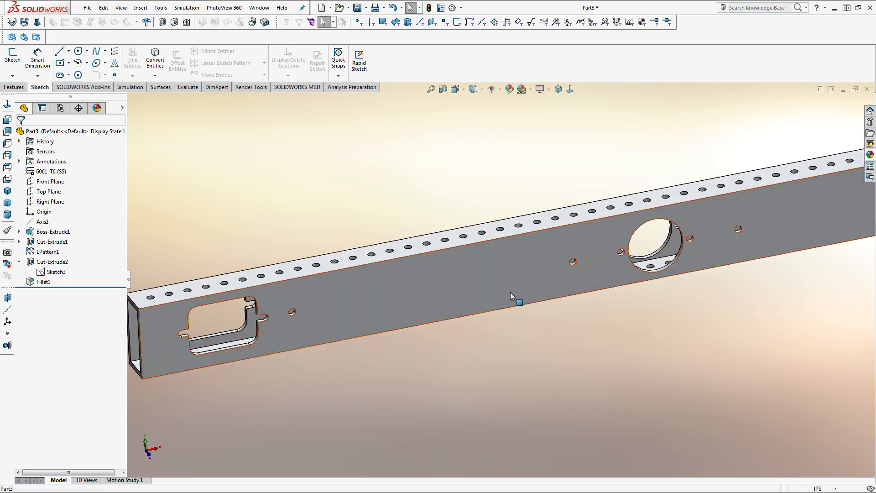
scroll(536, 287, up, 3)
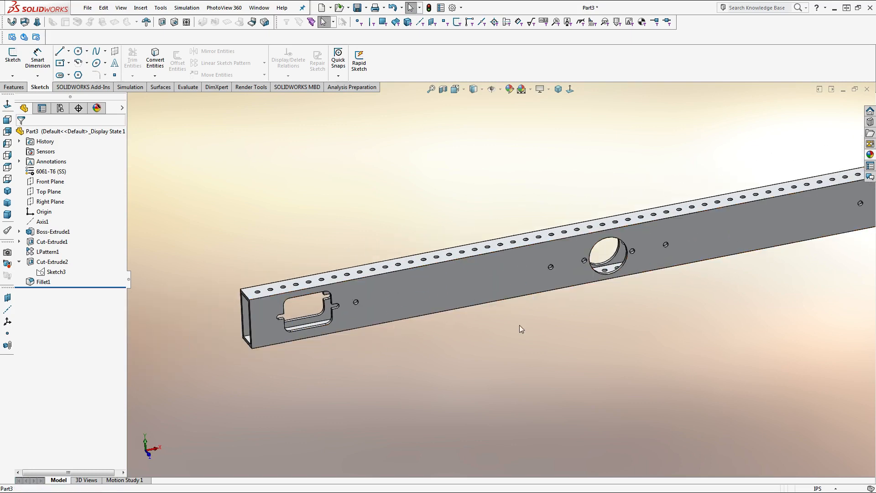
scroll(519, 325, up, 2)
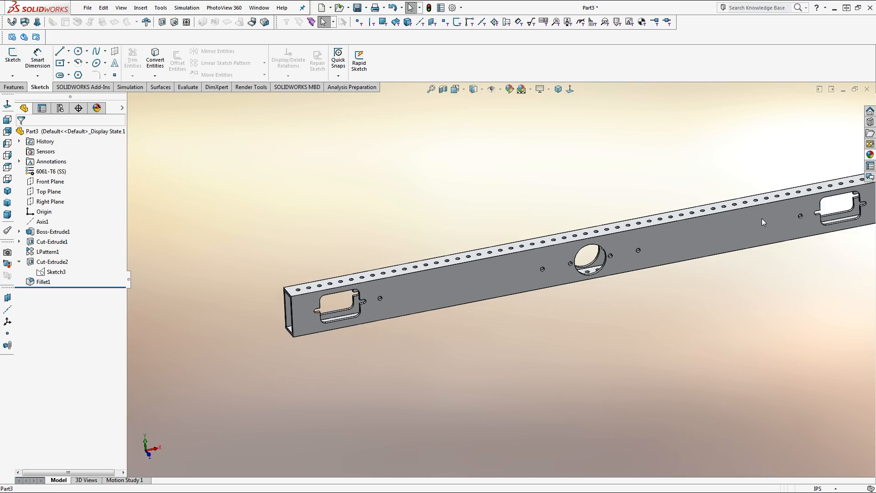
Save the finished bar as adnrewPP_16_01_02.SLDPRT in the same folder as the first frame part
click(356, 8)
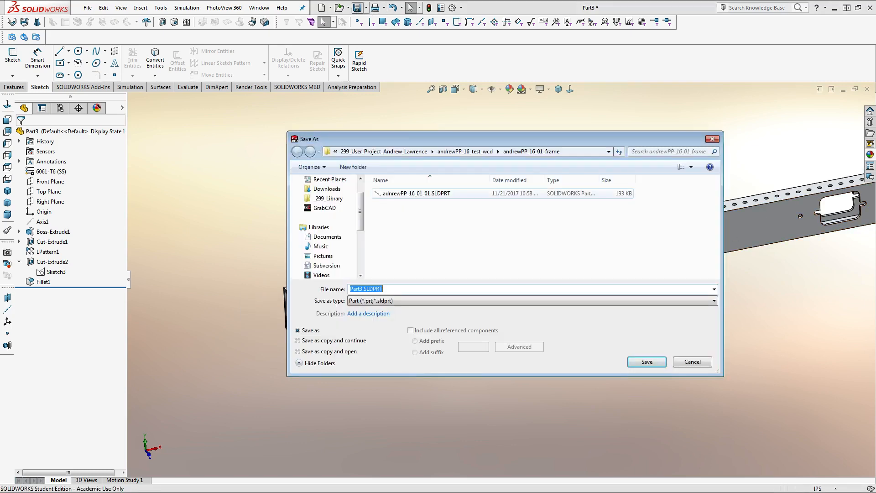
click(415, 194)
click(419, 288)
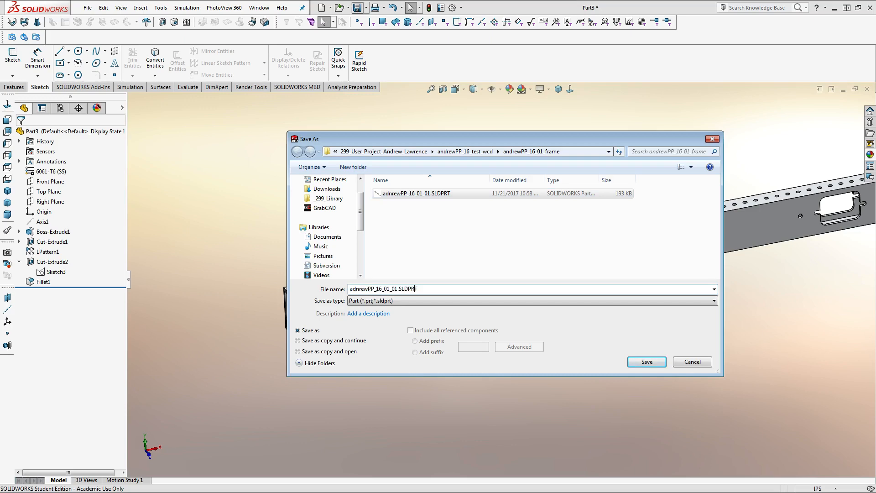
key(BackSpace)
text(2)
key(Return)
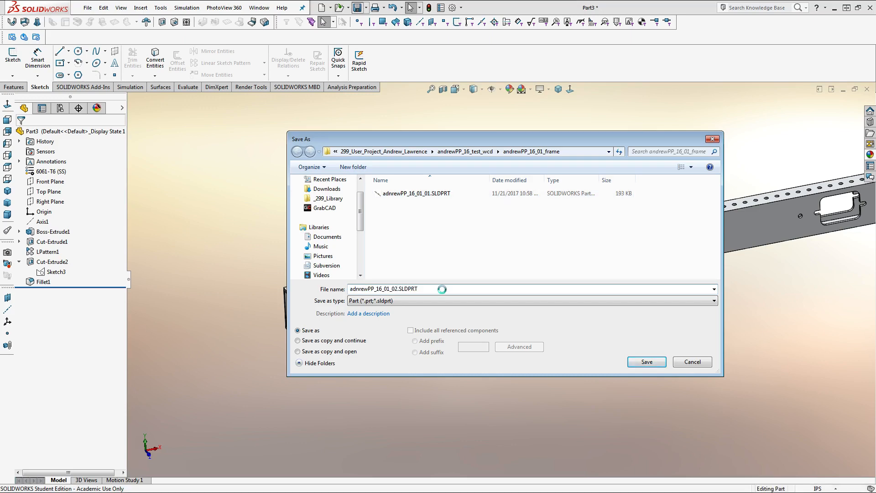
Create a new assembly and place adnrewPP_16_01_02 in it at the origin as the first component
click(88, 7)
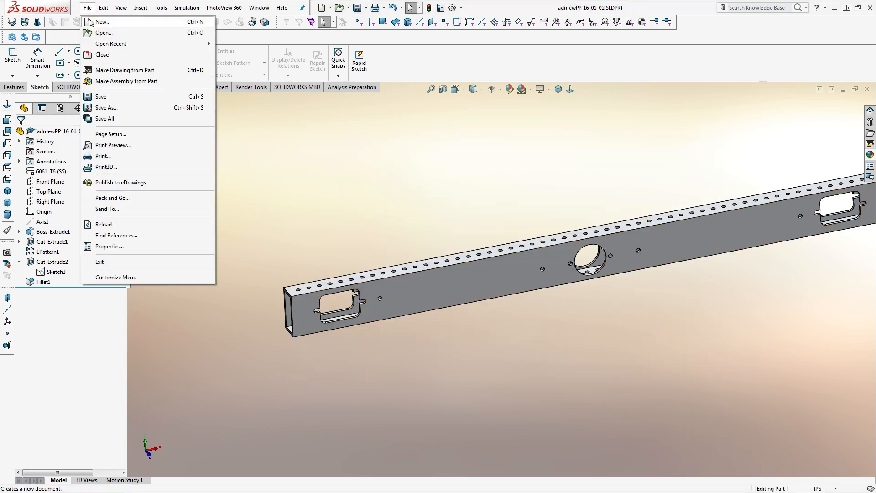
click(103, 21)
double_click(239, 139)
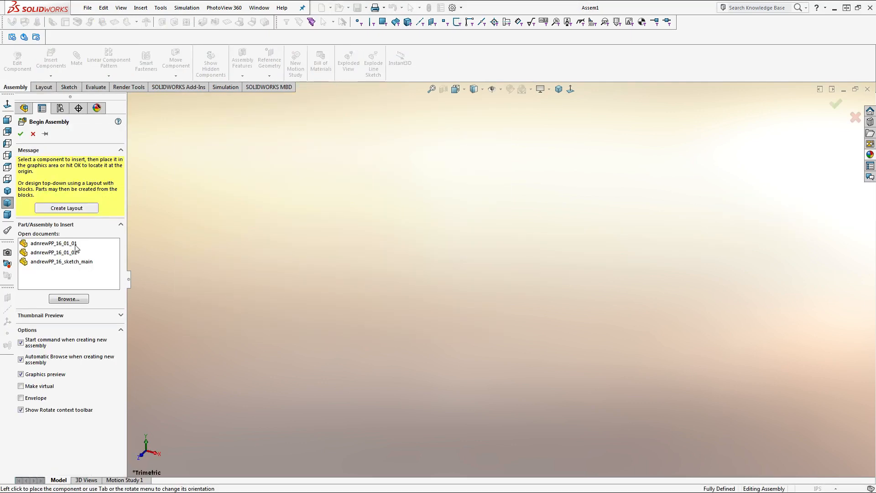
click(76, 251)
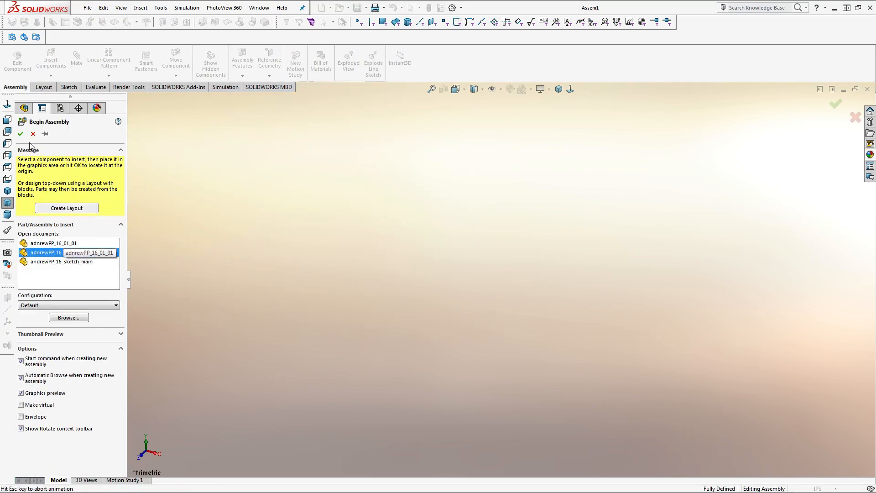
click(592, 312)
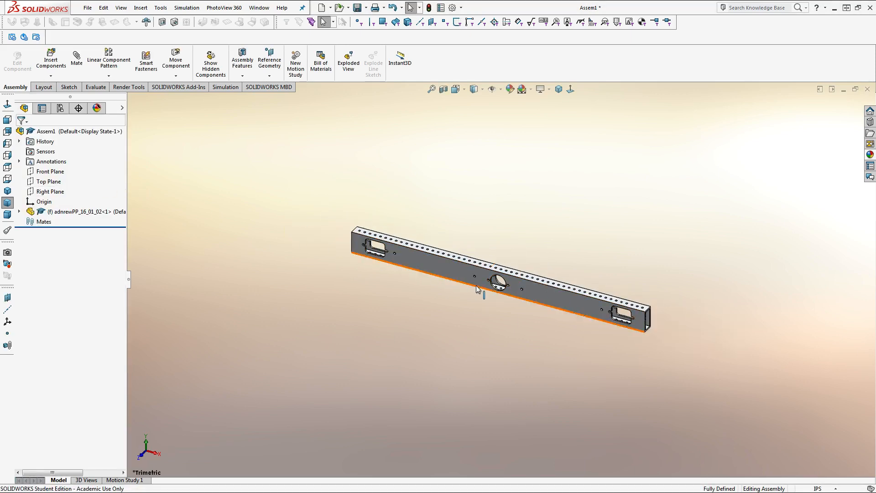
scroll(478, 274, down, 5)
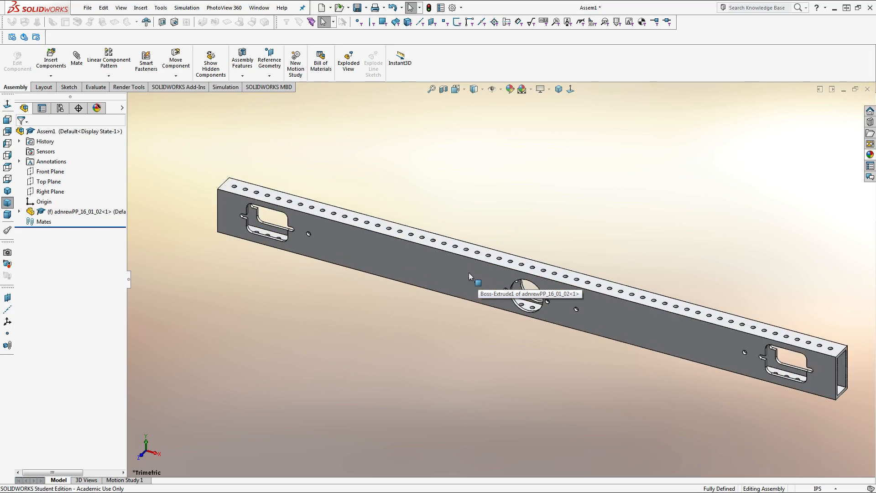
Check how the bar's own reference planes line up with the assembly's Front and Top planes
click(469, 272)
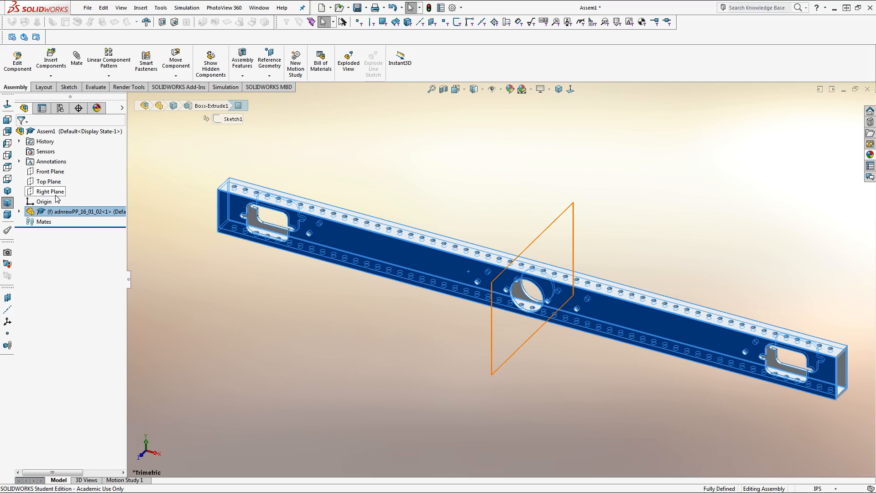
click(19, 211)
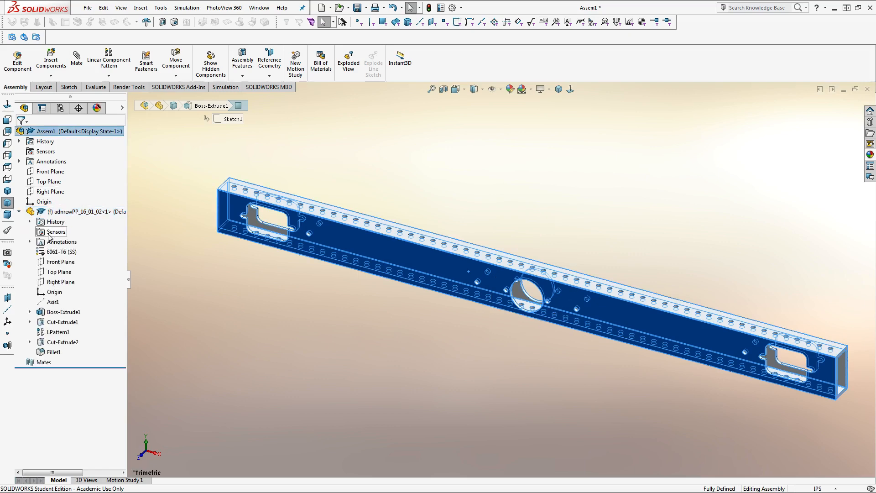
click(50, 172)
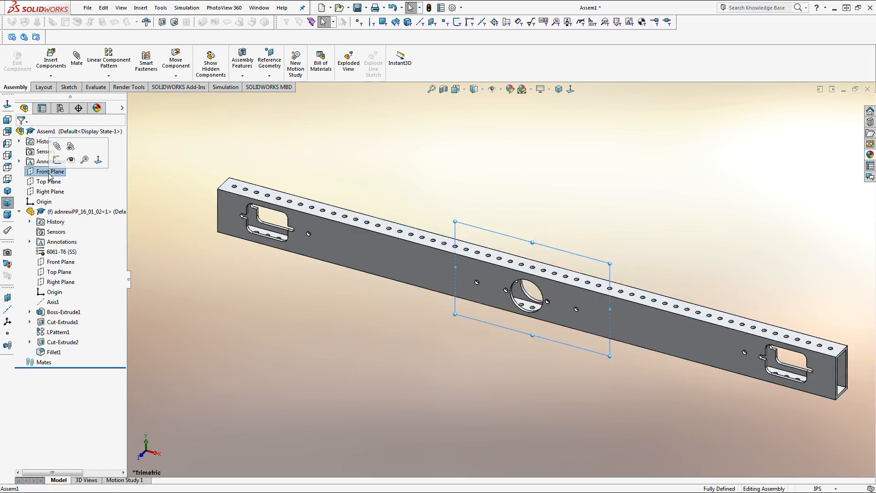
click(59, 271)
click(53, 182)
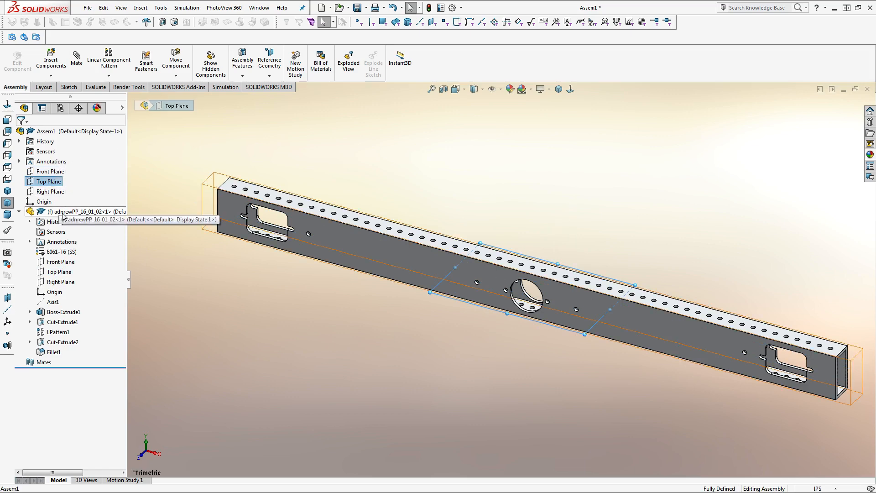
Float the fixed bar component and move it away from the assembly origin
right_click(64, 214)
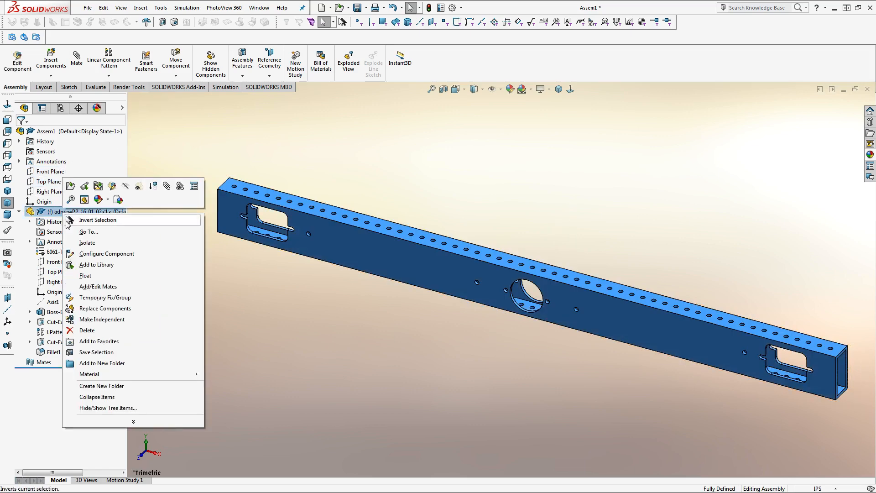
click(105, 275)
scroll(464, 302, up, 5)
drag(558, 294, 517, 352)
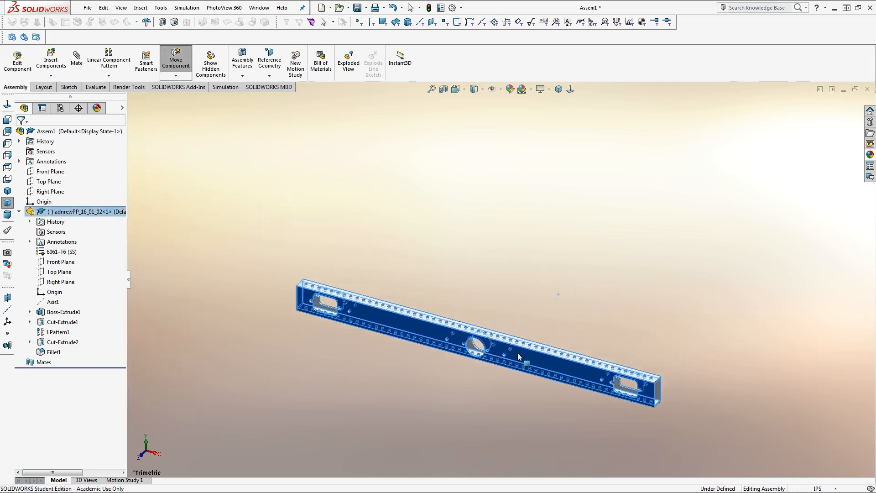
key(Escape)
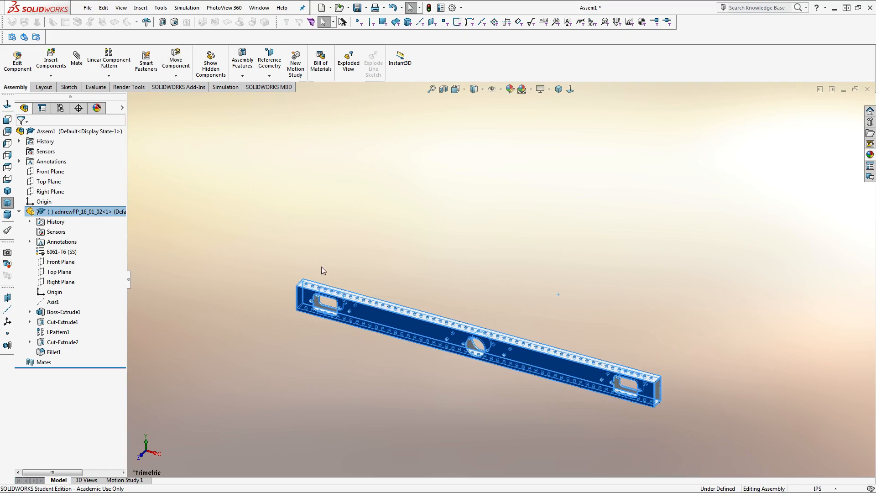
Mirror the adnrewPP_16_01_02 bar component about the assembly's Front Plane
click(51, 172)
middle_drag(450, 280, 548, 289)
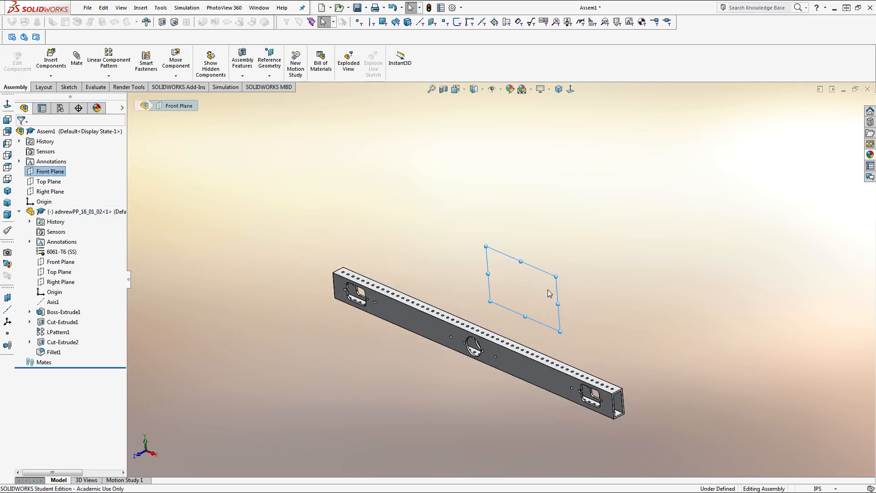
click(109, 76)
click(122, 153)
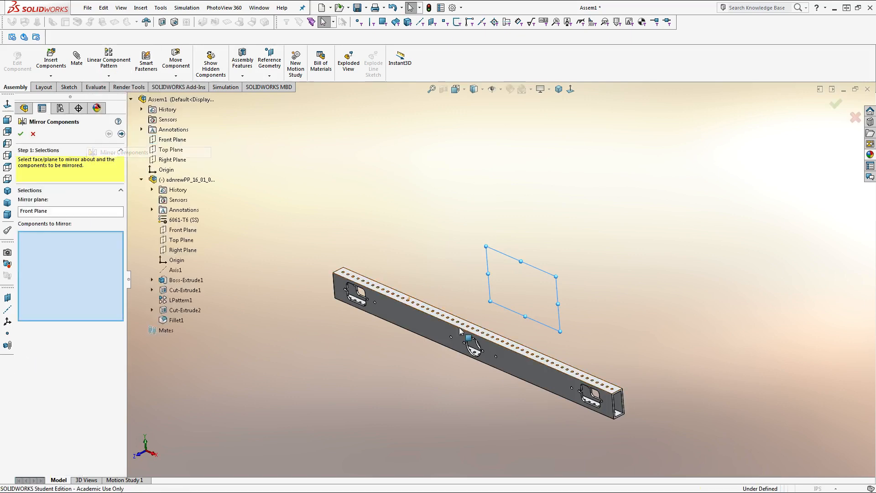
click(445, 330)
right_click(444, 331)
Mate the original bar to the assembly's Top Plane
middle_drag(492, 316, 408, 356)
click(50, 186)
scroll(528, 281, down, 3)
ctrl+click(537, 317)
click(563, 312)
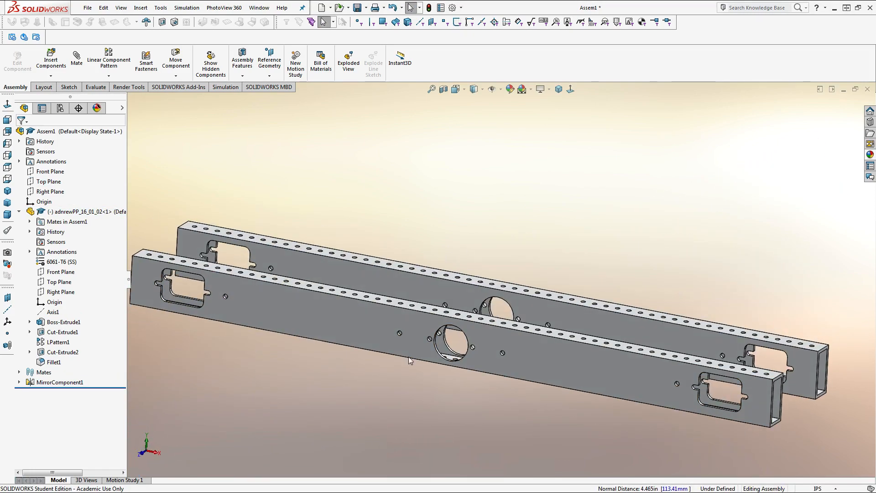
Mate the original bar's Right Plane coincident with the assembly's Right Plane
click(62, 292)
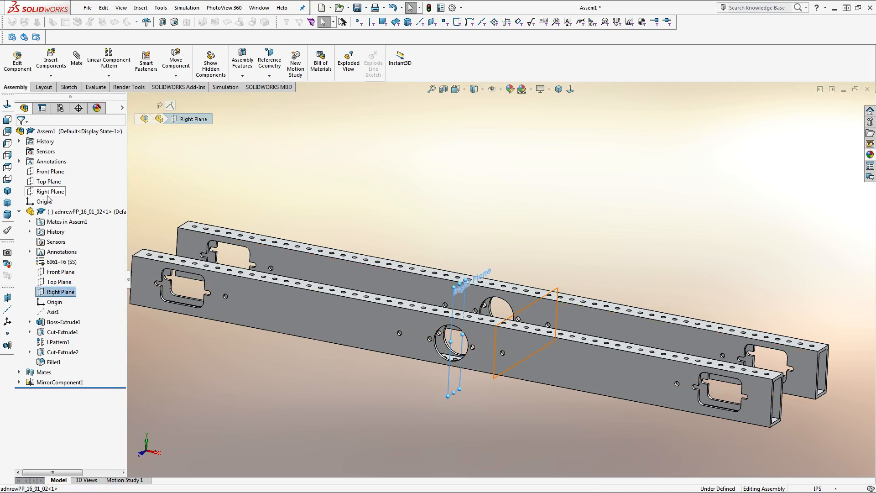
ctrl+click(48, 193)
click(56, 202)
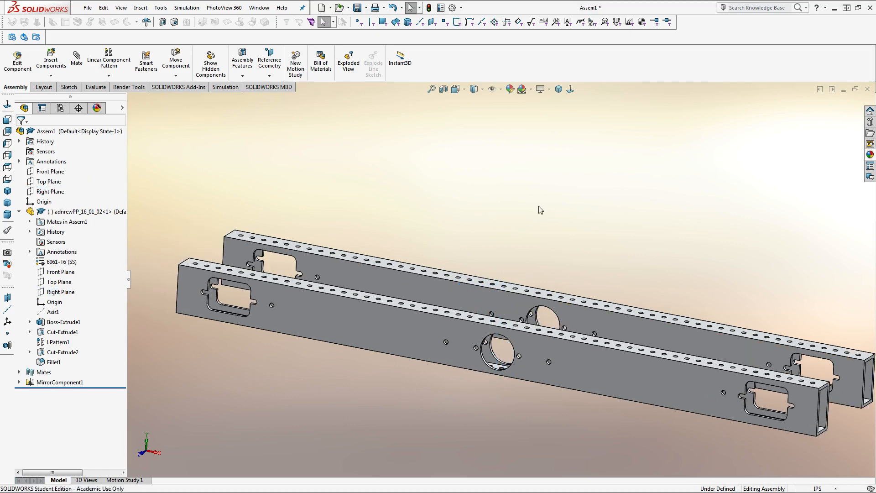
Move one of the mirrored bars to spread the pair farther apart
scroll(524, 222, up, 3)
middle_drag(520, 227, 504, 275)
scroll(506, 275, up, 2)
scroll(554, 307, down, 2)
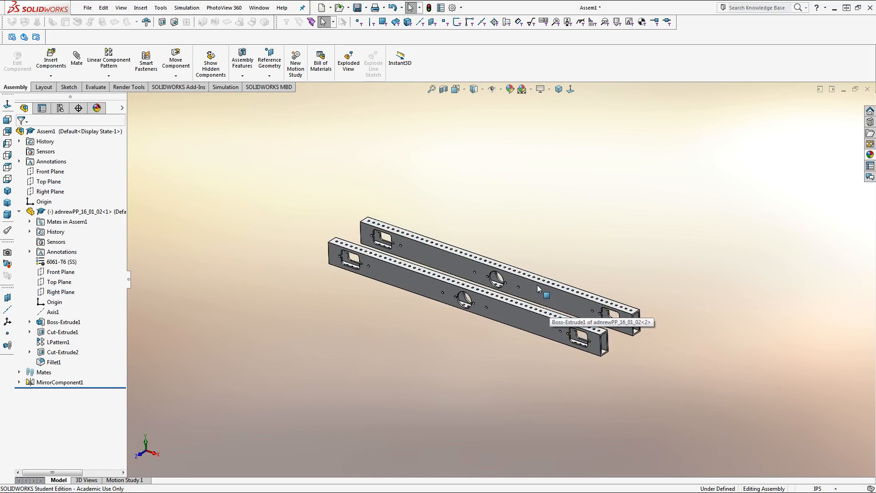
drag(538, 285, 519, 282)
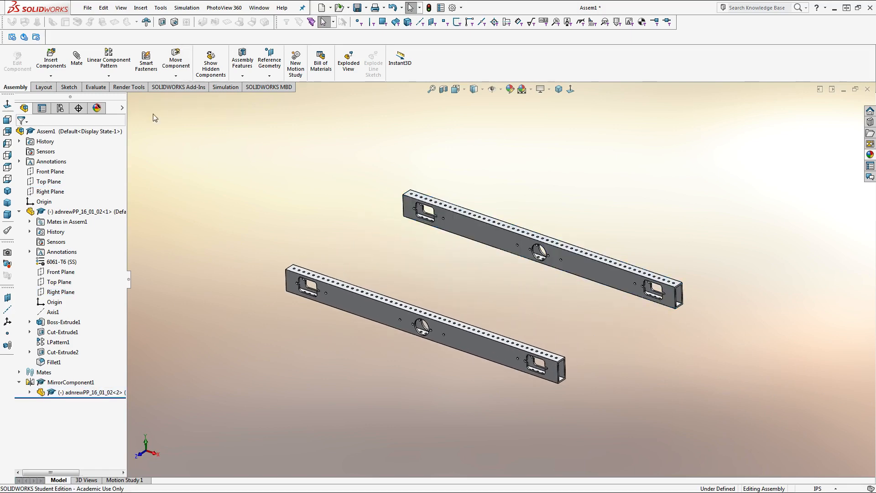
Insert the adnrewPP_16_01_01 bar into the assembly, placing it freely beyond the ends of the two mirrored bars
click(50, 59)
click(53, 229)
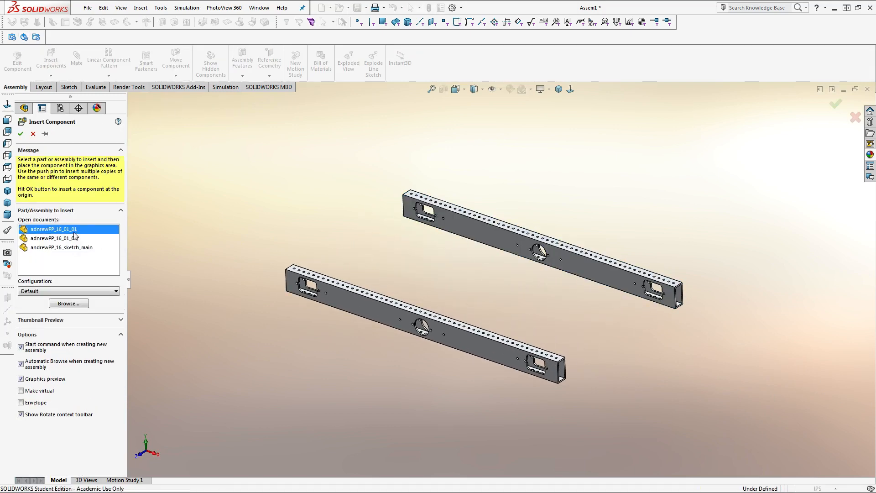
click(268, 171)
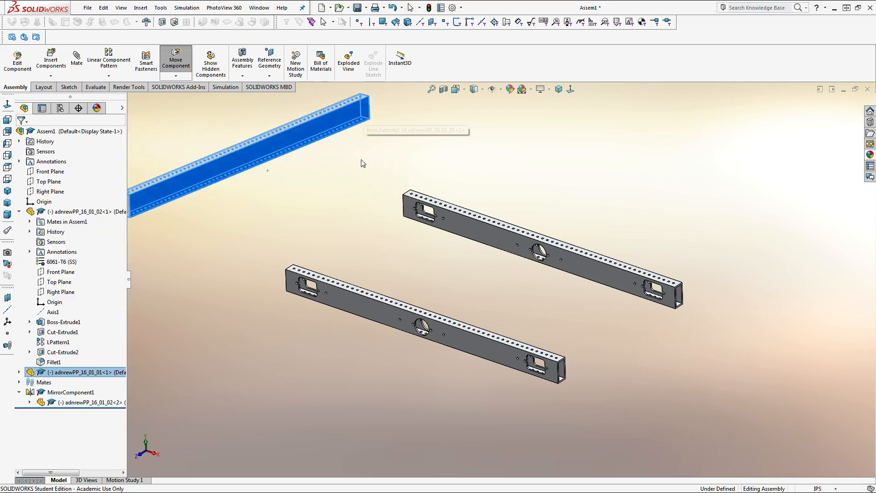
scroll(262, 208, down, 5)
scroll(479, 279, up, 4)
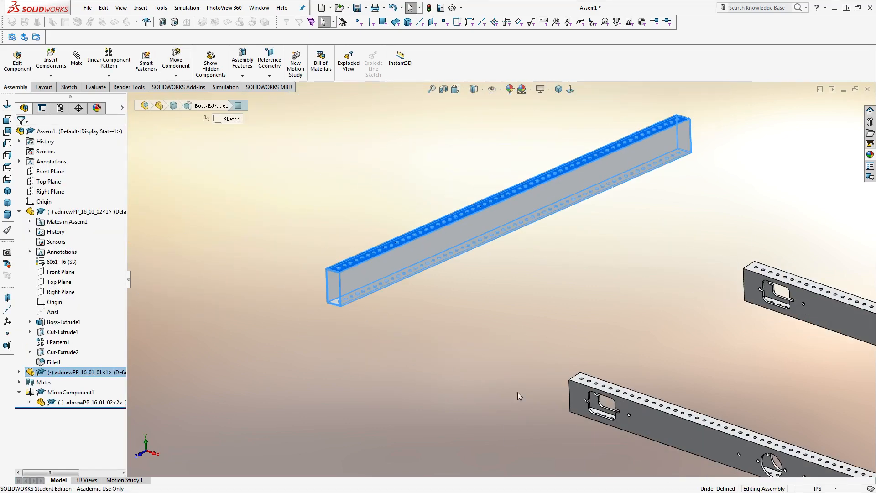
Mate the top face of the adnrewPP_16_01_01 bar coincident with the top face of the original adnrewPP_16_01_02 bar
scroll(576, 378, down, 5)
ctrl+click(576, 379)
click(613, 373)
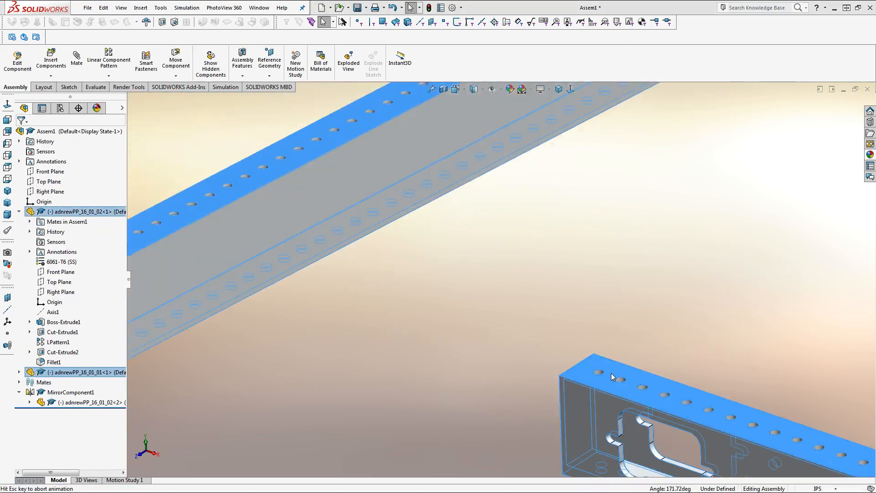
Mate the side face of the adnrewPP_16_01_01 bar coincident with the end face of the original adnrewPP_16_01_02 bar
click(518, 426)
middle_drag(518, 426, 562, 399)
scroll(562, 399, down, 5)
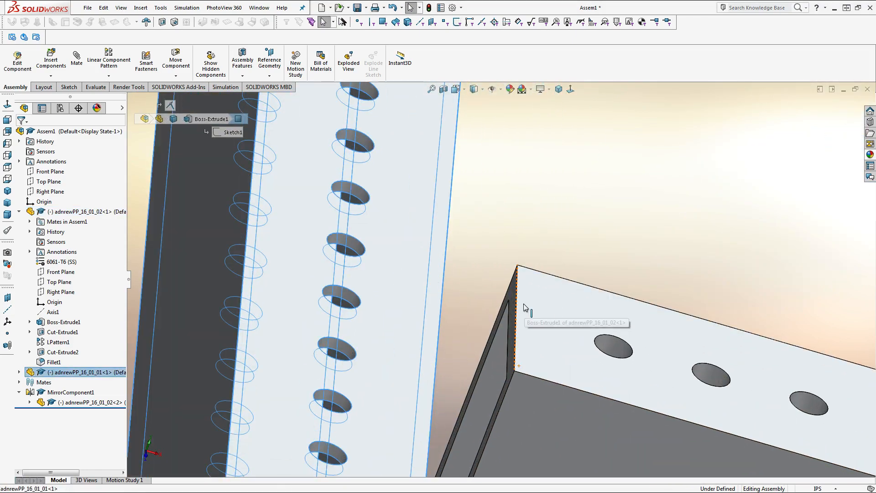
click(511, 289)
Add a 2 in distance mate between the original adnrewPP_16_01_02 bar's outer side face and the adjacent end face of the crossbar
middle_drag(511, 289, 519, 370)
click(519, 370)
scroll(519, 370, up, 5)
scroll(405, 366, down, 6)
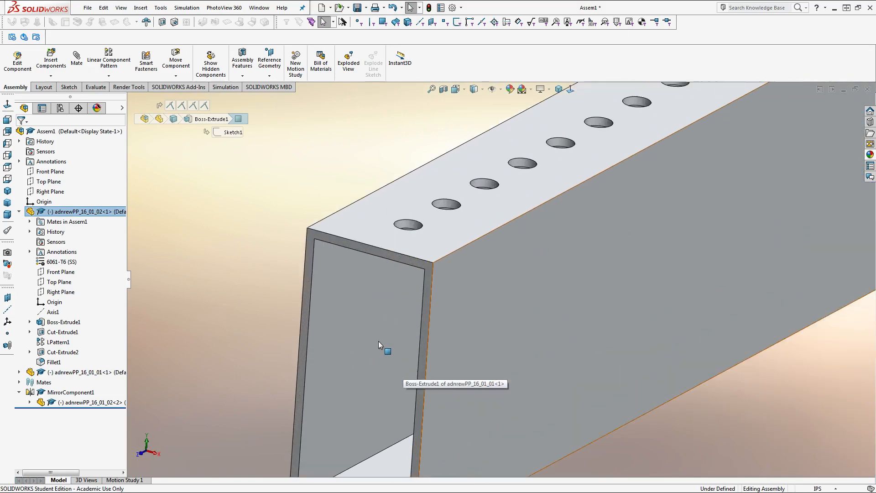
click(426, 272)
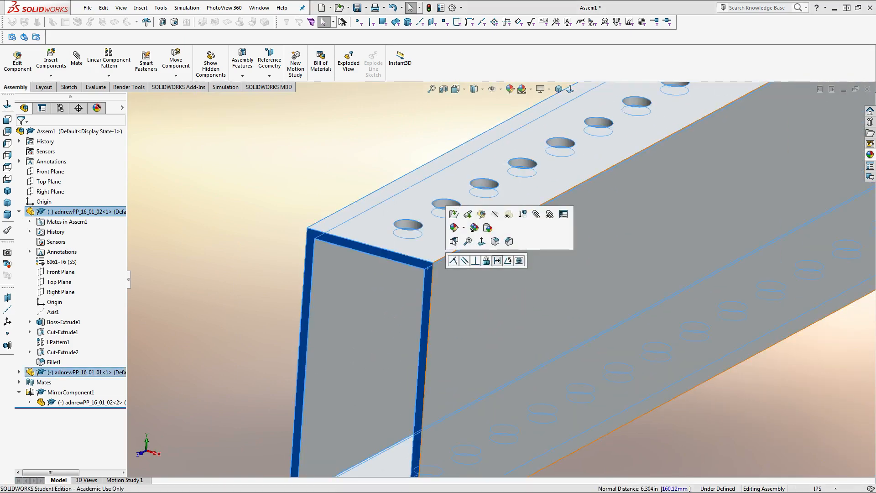
click(497, 261)
text(2)
key(Return)
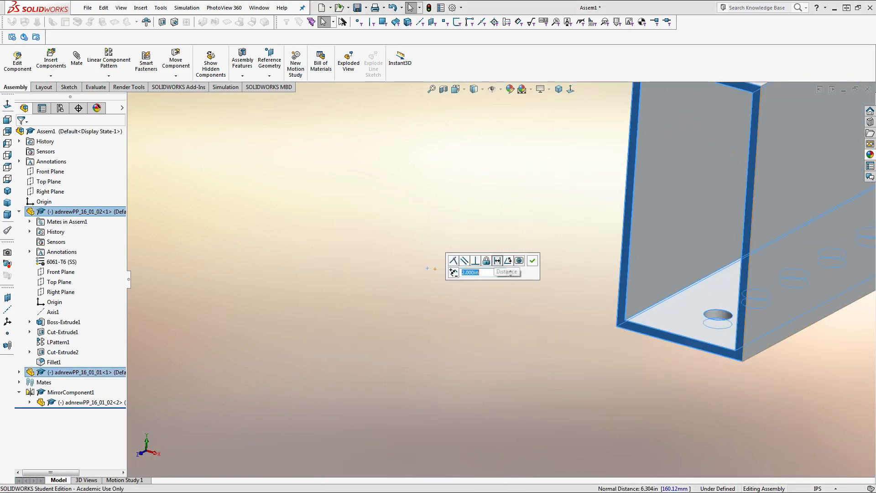
key(Return)
Add a 2 in distance mate between the mirrored bar's outer side face and the crossbar's other end face
scroll(708, 244, up, 8)
middle_drag(667, 221, 729, 232)
click(671, 274)
scroll(521, 237, down, 10)
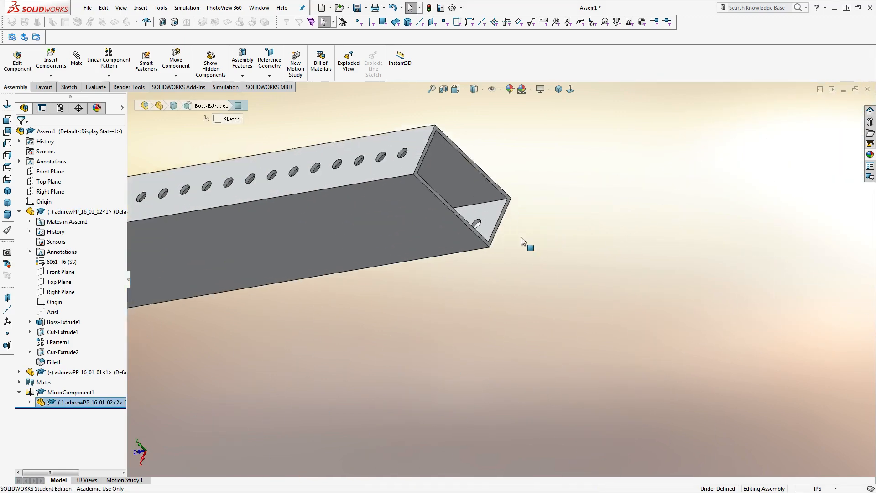
ctrl+click(416, 270)
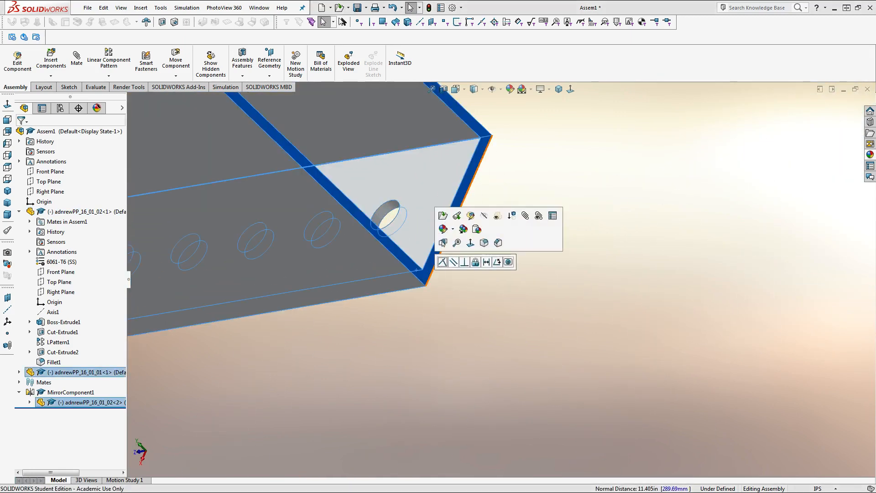
text(2)
key(Return)
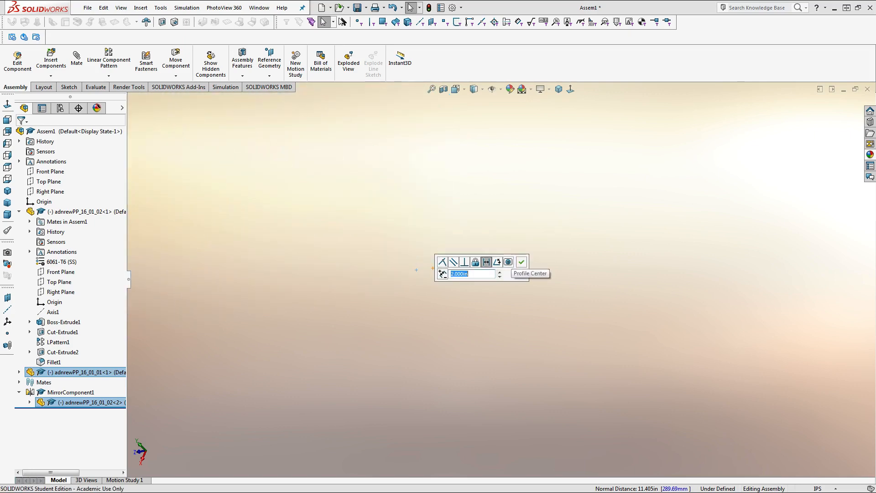
click(522, 262)
Test whether the mirrored bar and the adnrewPP_16_01_01 crossbar can still be moved
scroll(445, 318, up, 10)
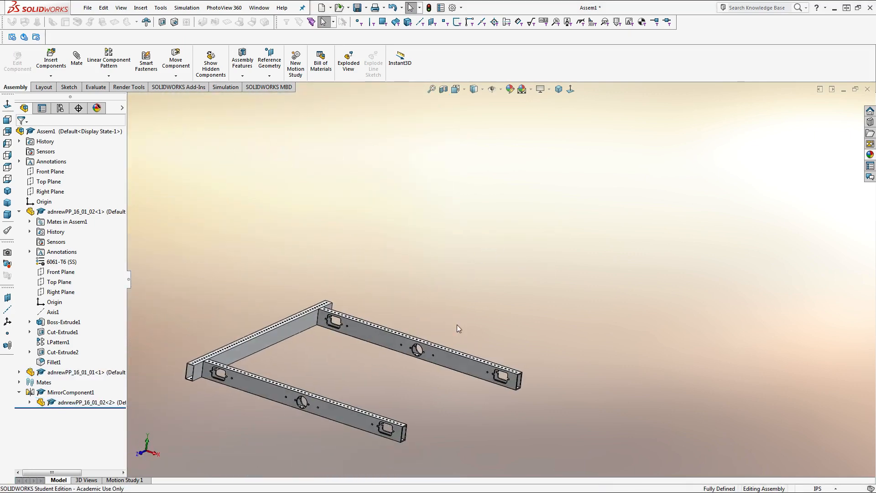
click(405, 347)
drag(387, 338, 394, 300)
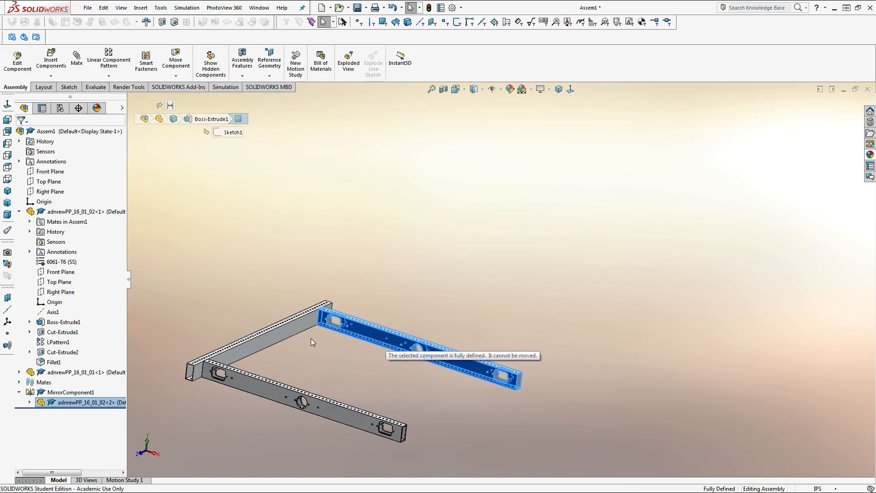
drag(296, 322, 212, 302)
click(212, 302)
scroll(273, 279, up, 3)
middle_drag(337, 297, 349, 359)
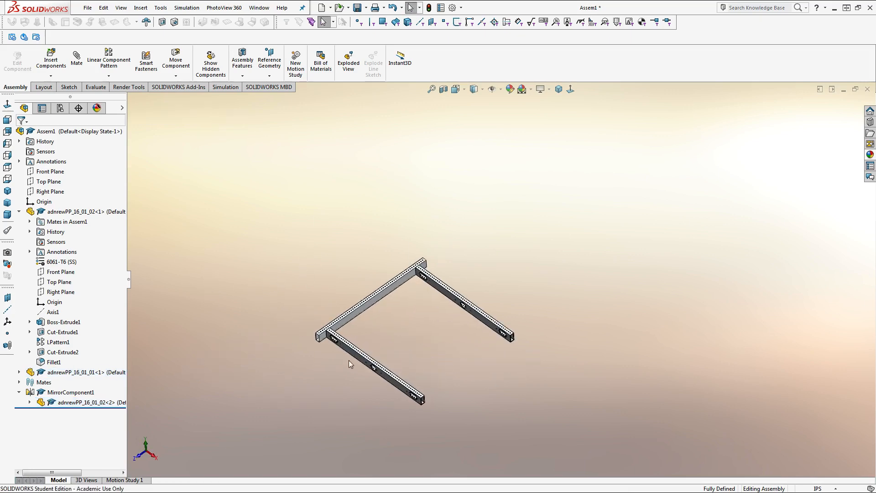
scroll(348, 364, up, 4)
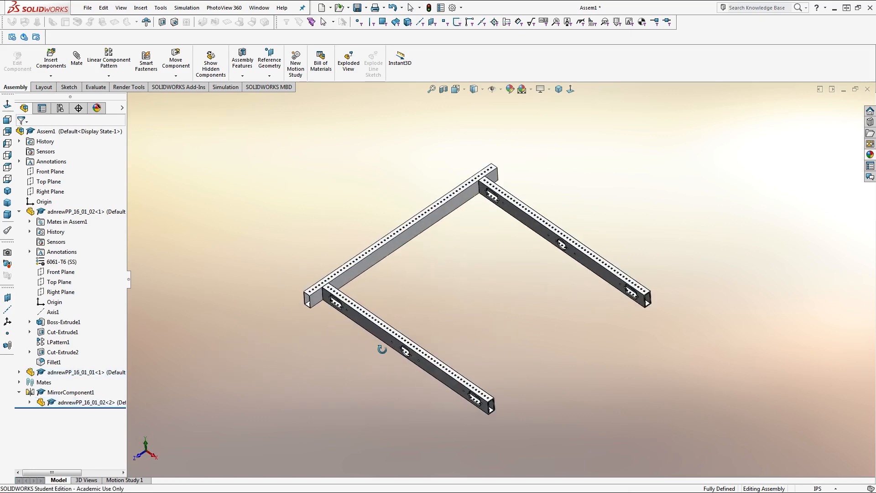
Mirror the adnrewPP_16_01_01 crossbar about the assembly's Right Plane to close the frame
click(54, 192)
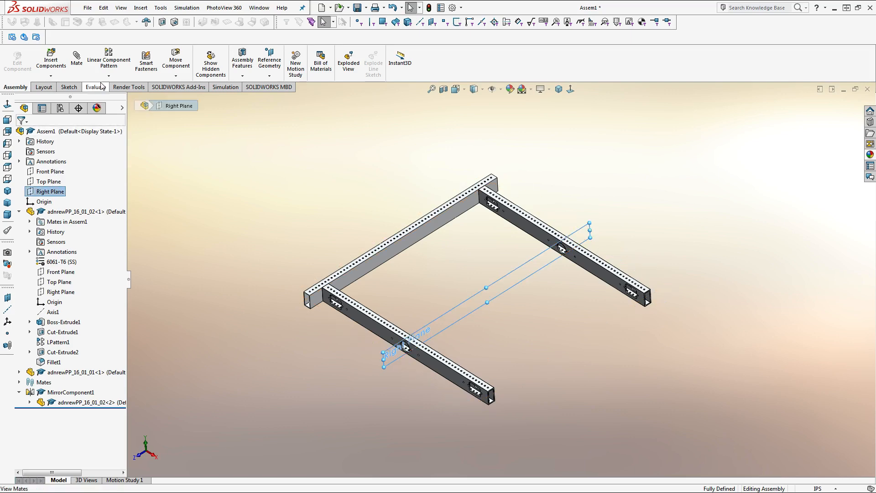
click(109, 75)
click(121, 153)
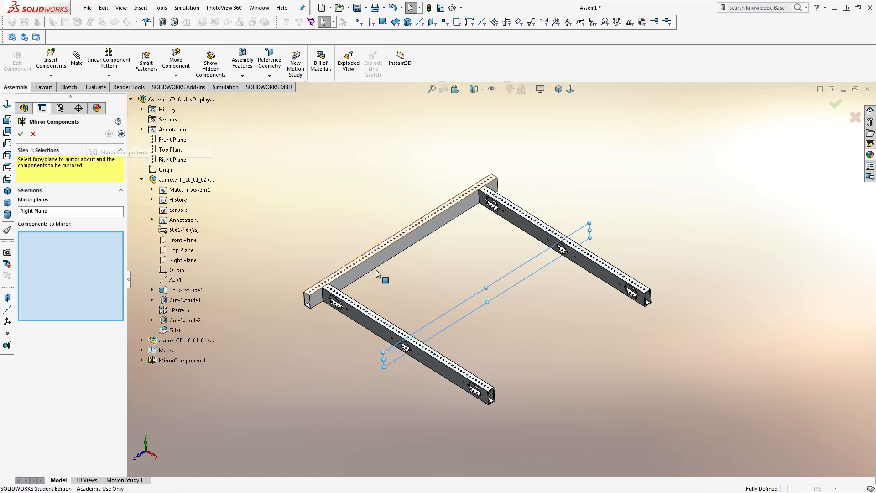
click(388, 249)
right_click(388, 250)
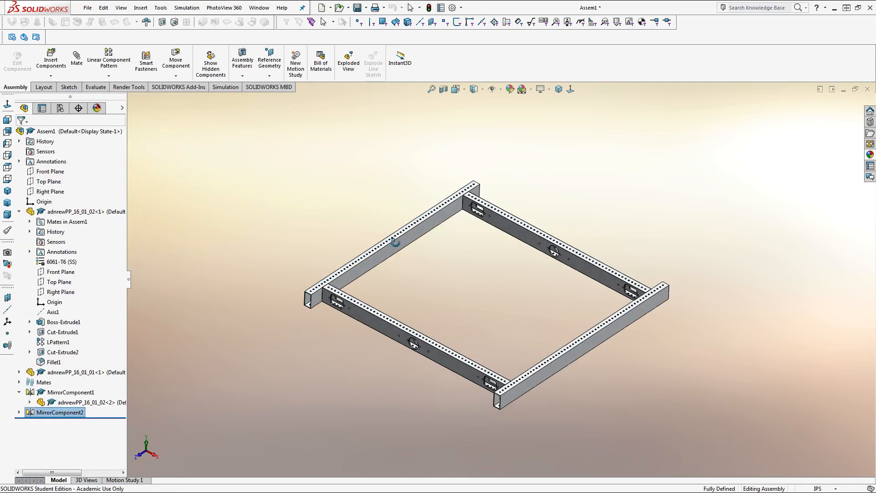
middle_drag(395, 242, 397, 244)
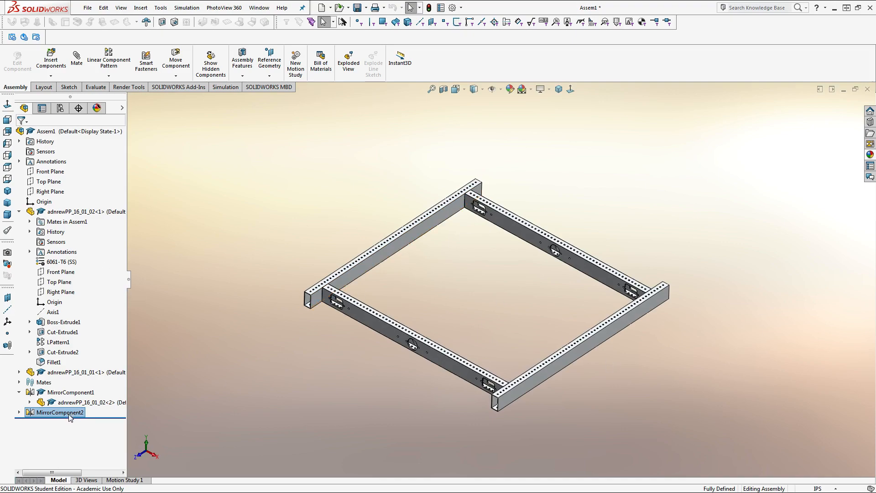
scroll(448, 306, down, 3)
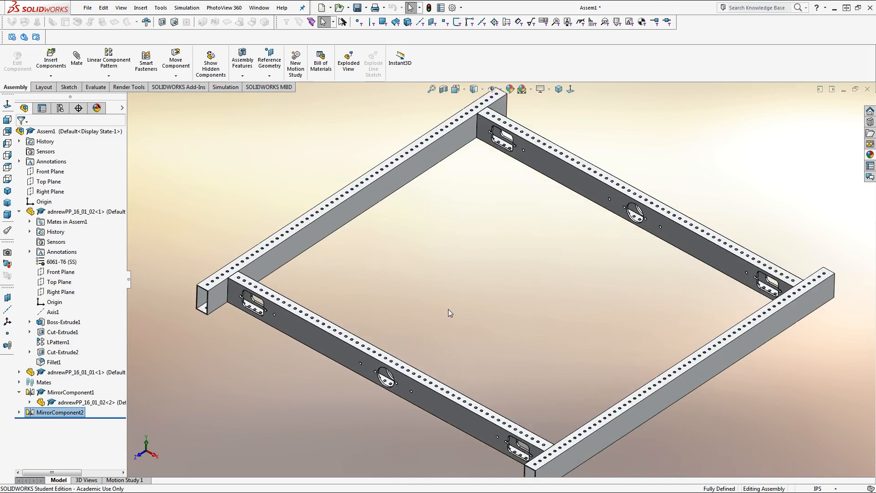
scroll(447, 310, up, 3)
scroll(445, 322, down, 4)
middle_drag(444, 322, 467, 282)
scroll(430, 358, up, 6)
scroll(483, 285, down, 5)
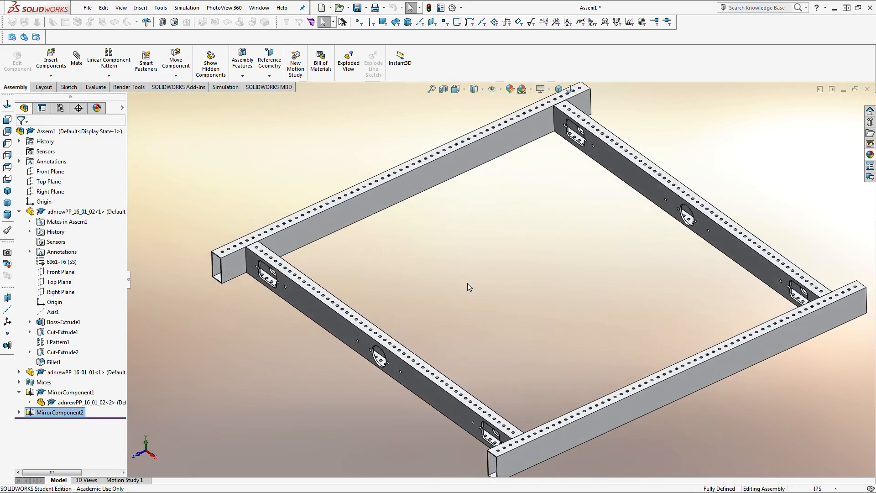
Save the assembly as andrewPP_16_01_frame in the andrewPP_16_01_frame folder
click(357, 8)
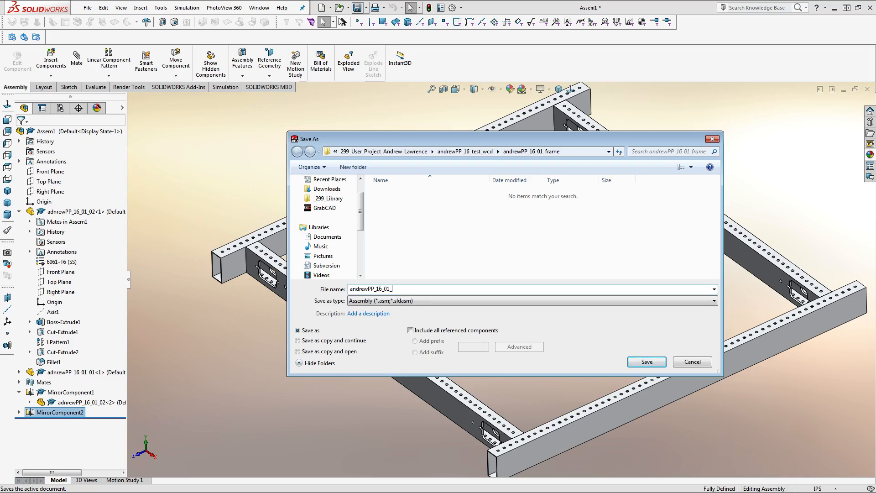
text(andrewPP_16_01_frame)
key(Return)
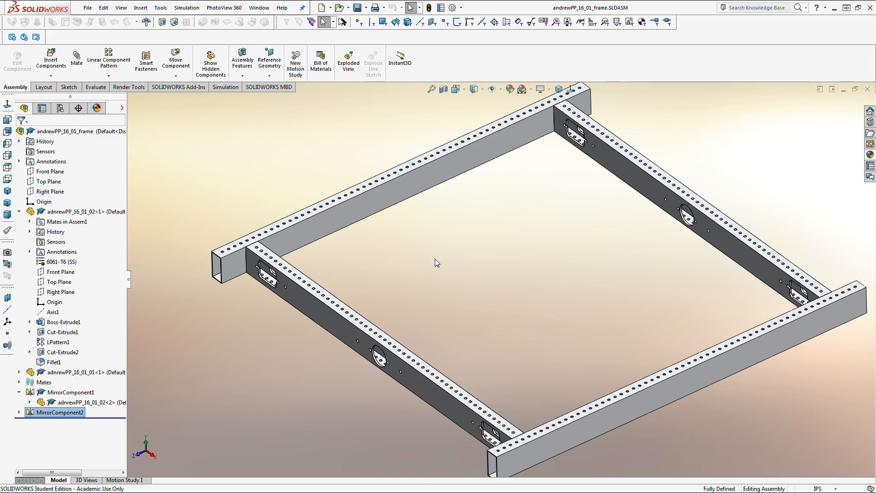
Insert one wcd_side_block_217-3436 from the Design Library's wcd folder, placing it freely beside the original adnrewPP_16_01_02 bar near its end cutout
scroll(434, 258, up, 3)
scroll(454, 333, down, 8)
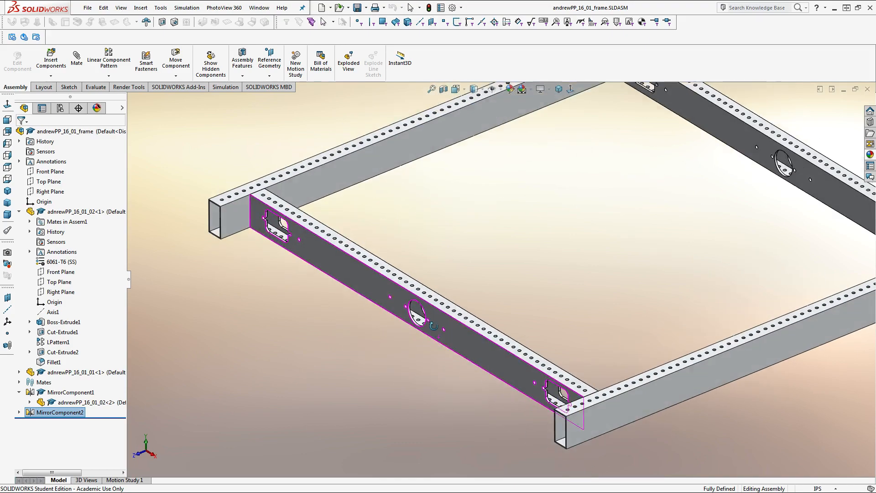
scroll(437, 265, up, 4)
scroll(437, 265, down, 2)
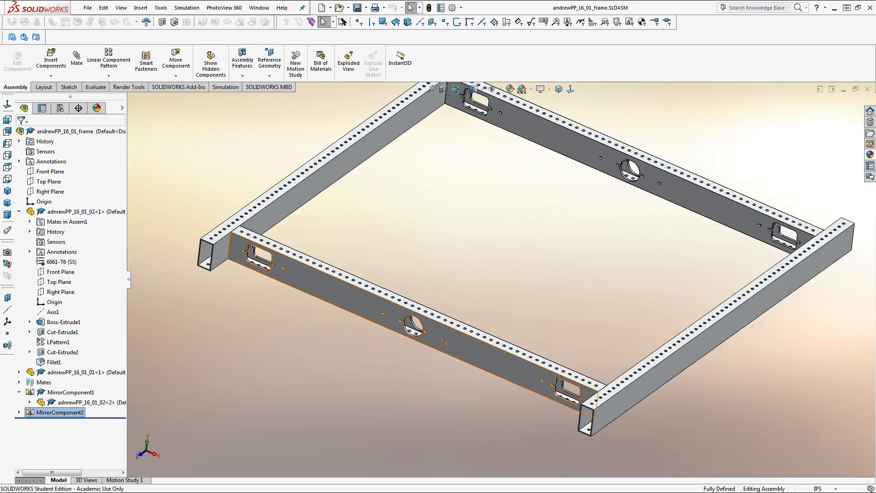
click(870, 122)
drag(869, 162, 873, 173)
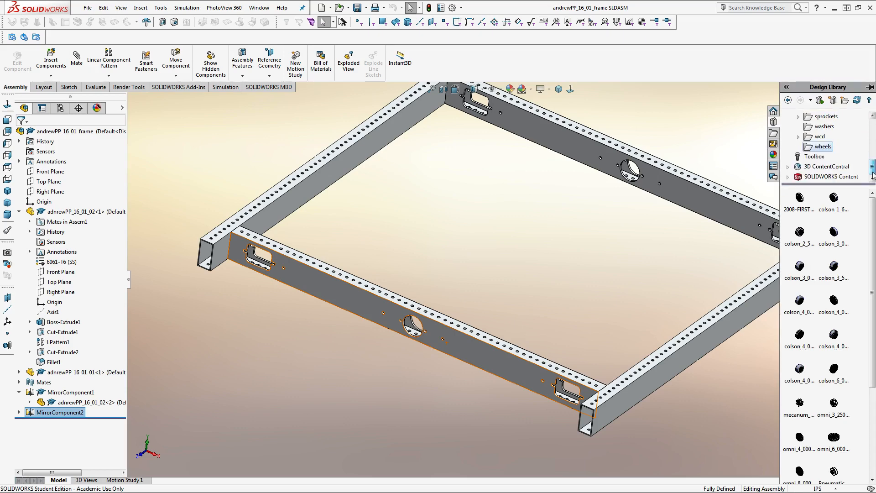
click(820, 137)
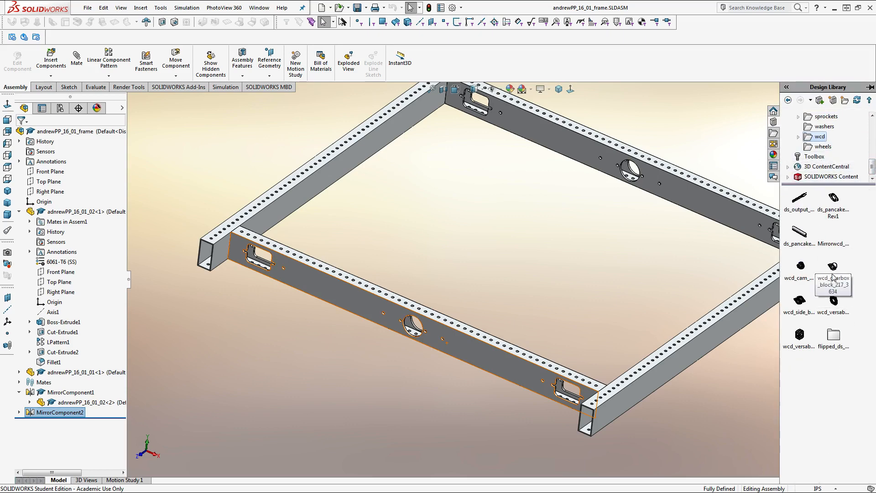
drag(796, 302, 319, 240)
scroll(325, 246, down, 7)
key(Escape)
Examine the side block's flanges and raised boss in relation to the bar's end cutout
middle_drag(495, 230, 411, 241)
scroll(475, 191, down, 4)
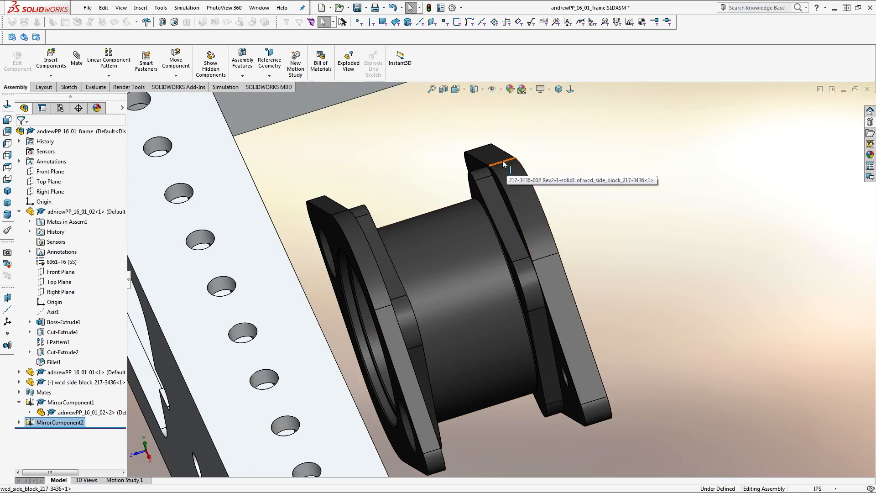
scroll(342, 219, up, 3)
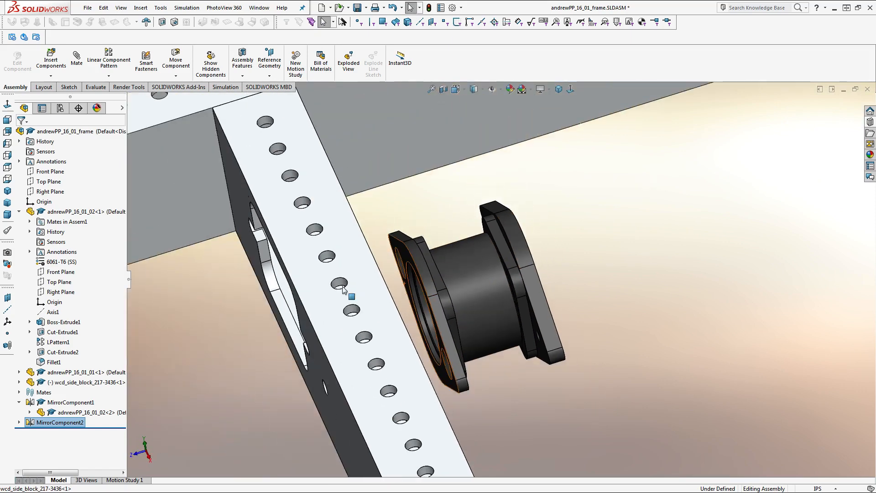
scroll(508, 311, up, 3)
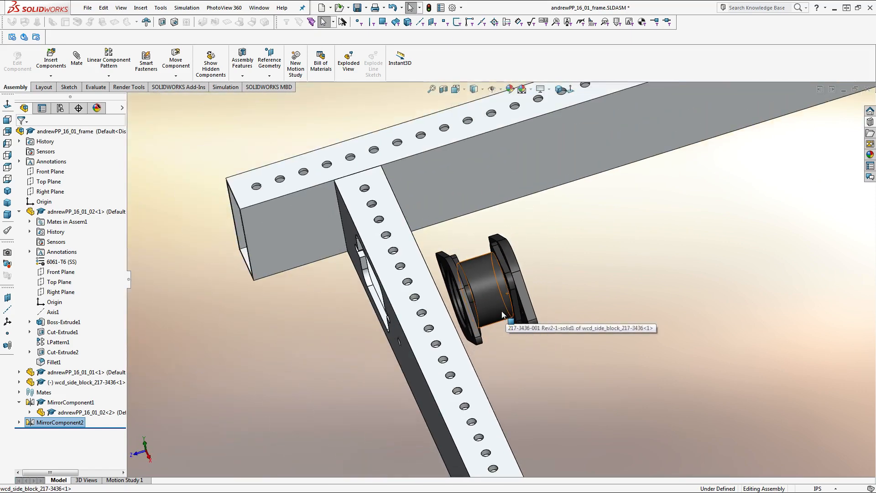
middle_drag(509, 315, 472, 313)
scroll(482, 306, down, 3)
scroll(472, 314, up, 2)
scroll(470, 315, down, 2)
scroll(456, 310, up, 3)
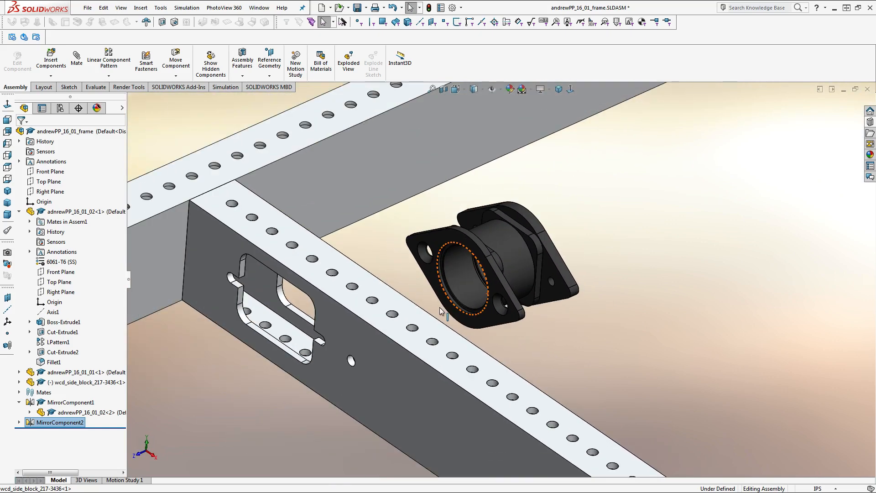
scroll(439, 307, down, 2)
Start a centered Width mate with the two opposite flat sides of the side block's raised boss as the width selections
click(79, 62)
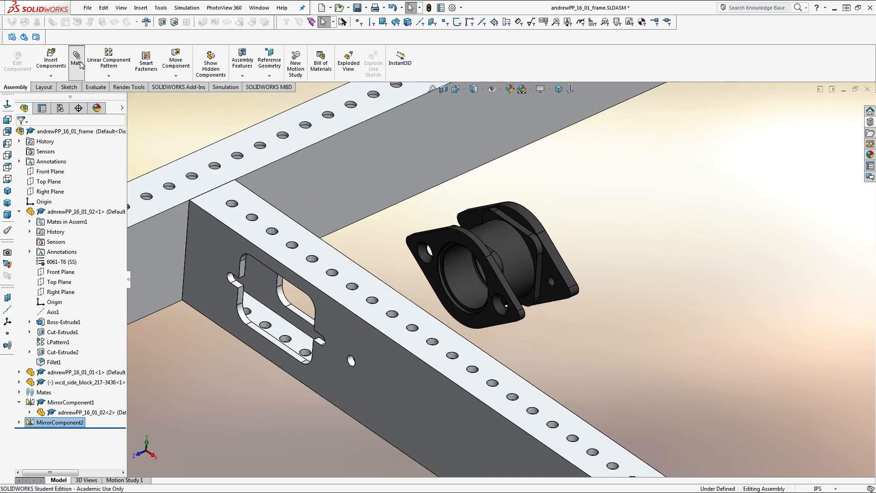
scroll(91, 268, down, 1)
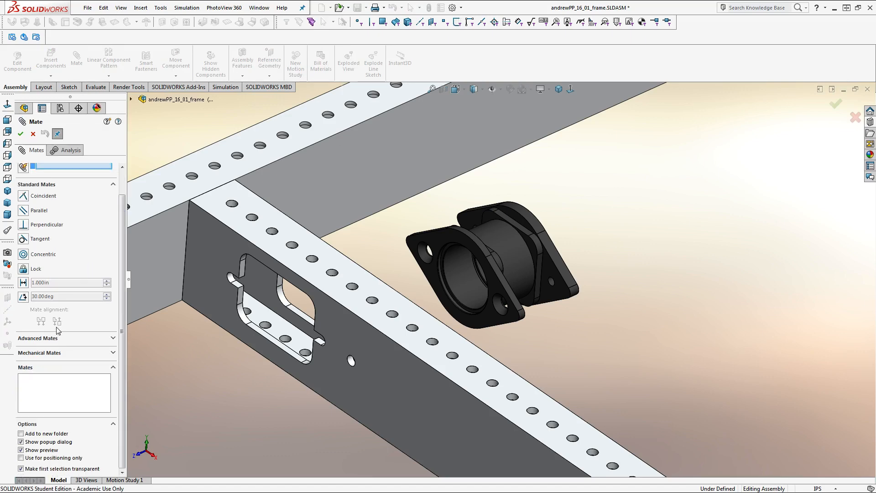
click(51, 339)
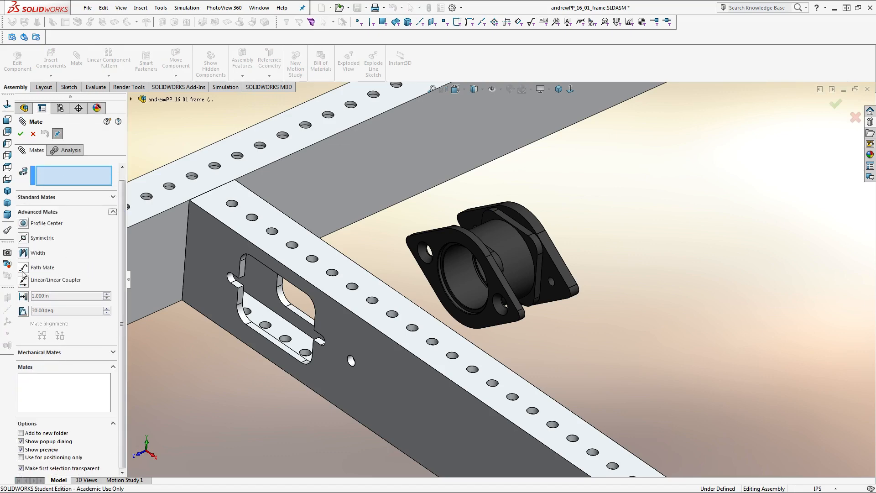
click(25, 253)
scroll(545, 264, down, 5)
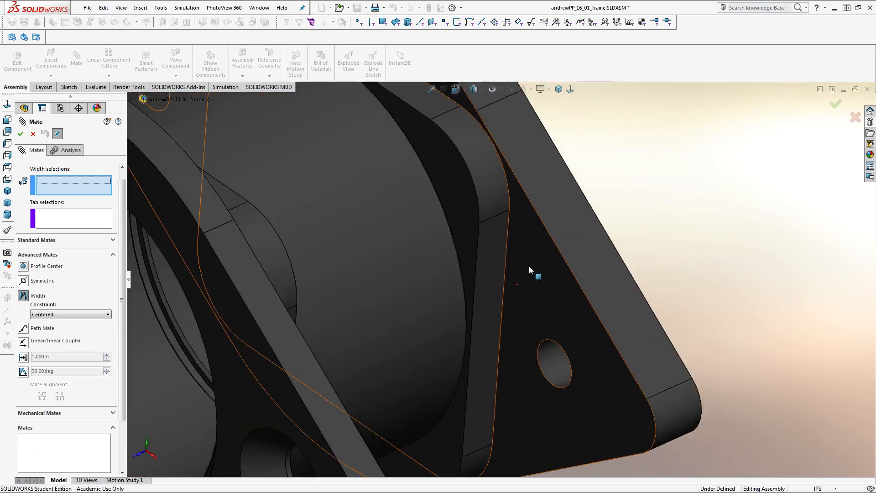
click(497, 278)
middle_drag(497, 278, 343, 242)
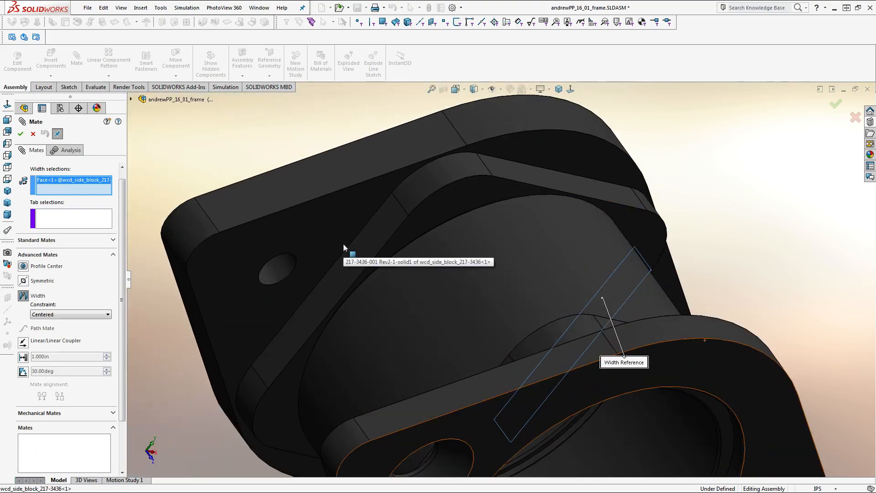
click(362, 246)
scroll(364, 248, up, 6)
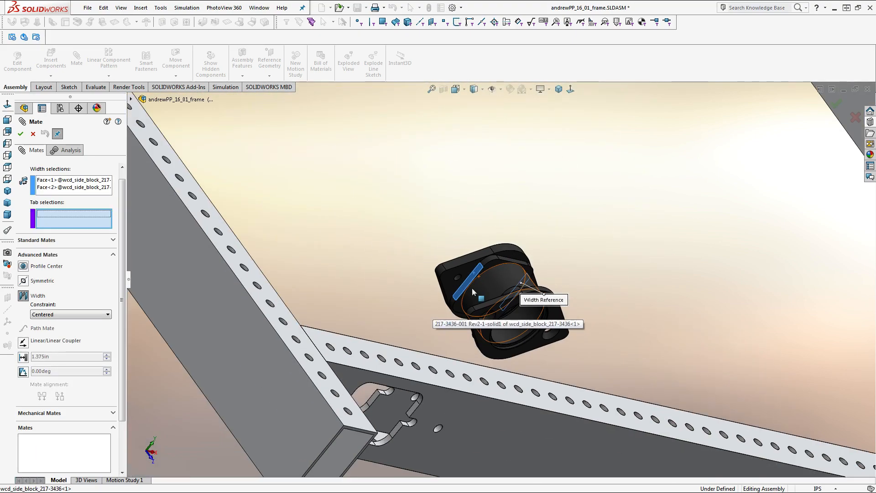
Complete the centered Width mate with the two opposite short end faces of the adnrewPP_16_01_02 bar's cutout as tab selections
middle_drag(541, 272, 528, 274)
middle_drag(351, 373, 678, 327)
scroll(424, 335, up, 4)
click(425, 328)
click(684, 326)
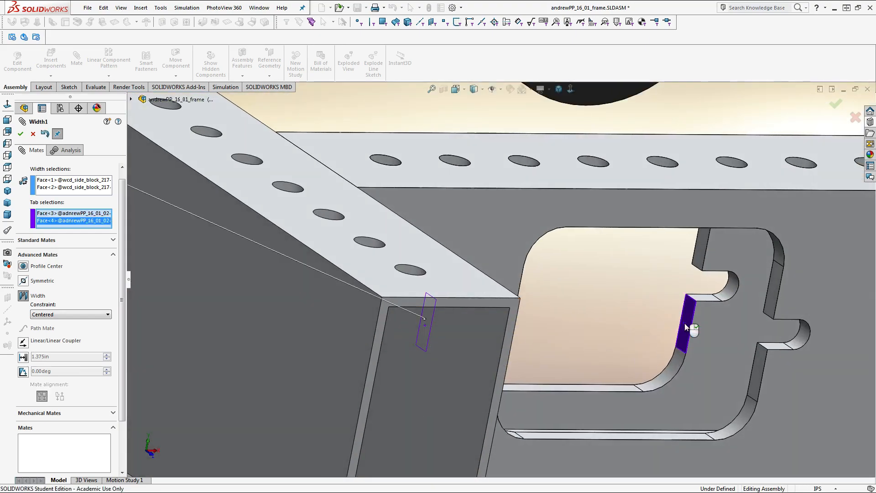
key(Return)
key(Return)
Mate the inner face of the side block's flange coincident with the side face of the adnrewPP_16_01_02 bar around the cutout
scroll(498, 265, up, 4)
scroll(457, 200, up, 1)
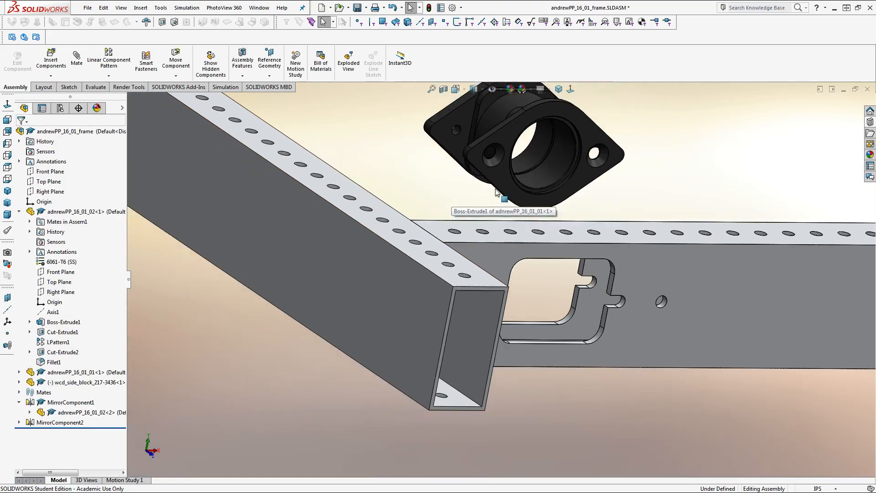
middle_click(502, 199)
middle_drag(503, 200, 606, 240)
scroll(504, 210, down, 3)
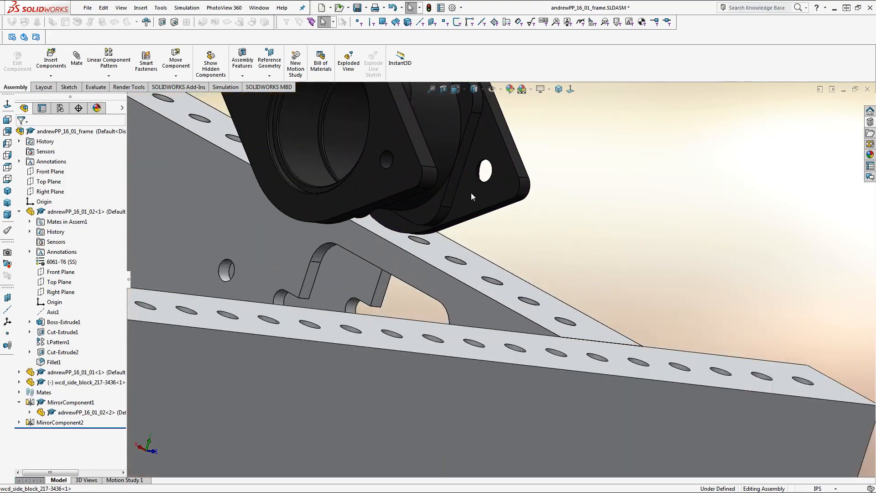
click(471, 192)
middle_drag(470, 193, 406, 200)
ctrl+click(709, 224)
click(736, 214)
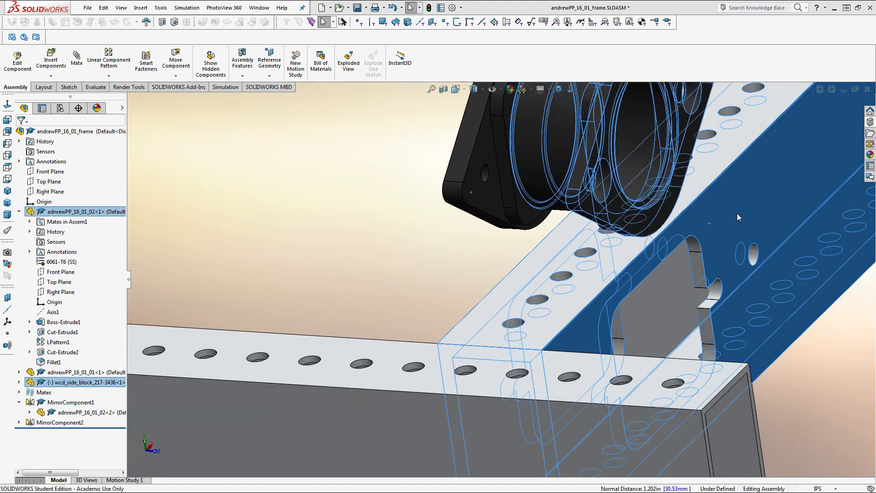
middle_drag(674, 231, 603, 301)
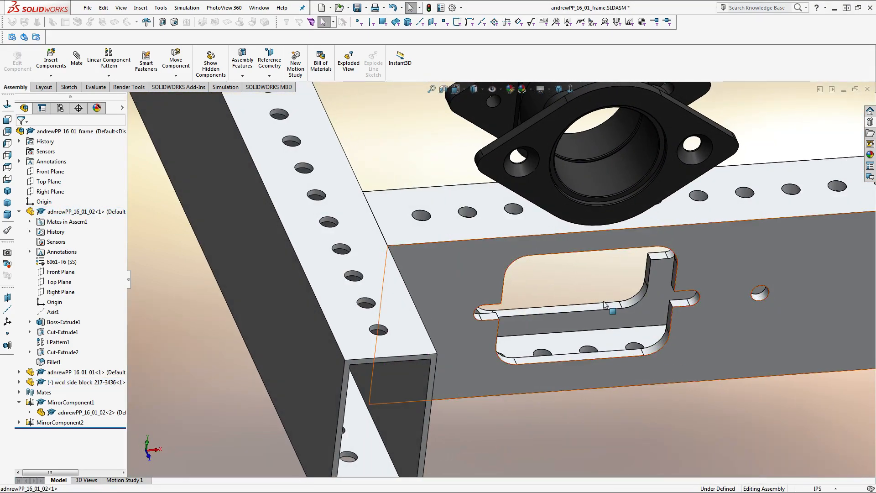
Start a second centered Width mate with the upper and lower flat sides of the side block's boss as width selections
click(74, 61)
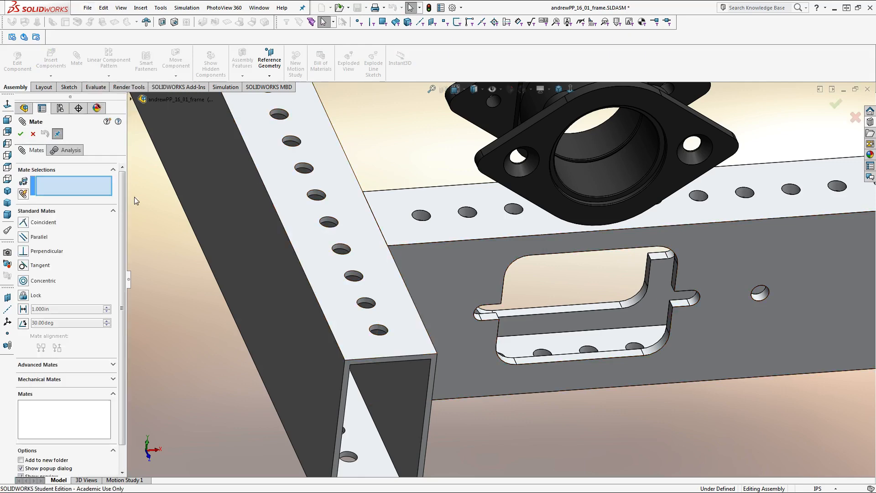
click(48, 363)
click(37, 254)
scroll(502, 191, up, 2)
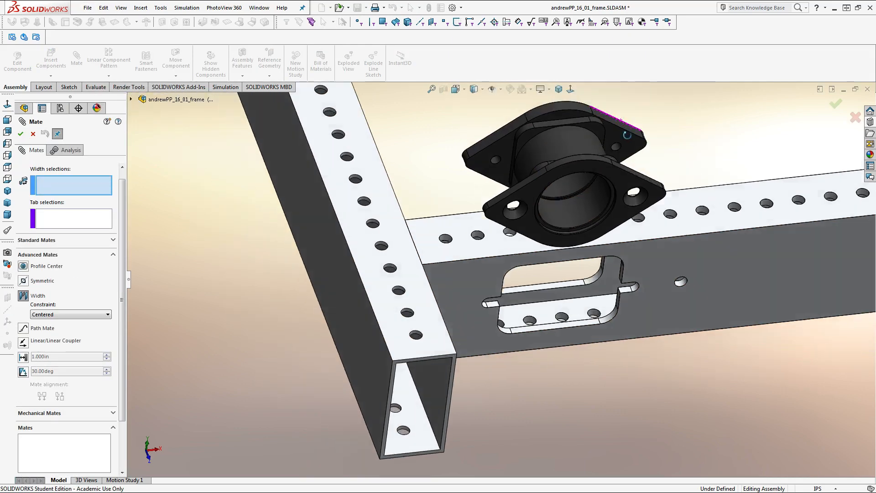
scroll(543, 165, down, 4)
click(535, 180)
middle_drag(535, 180, 658, 108)
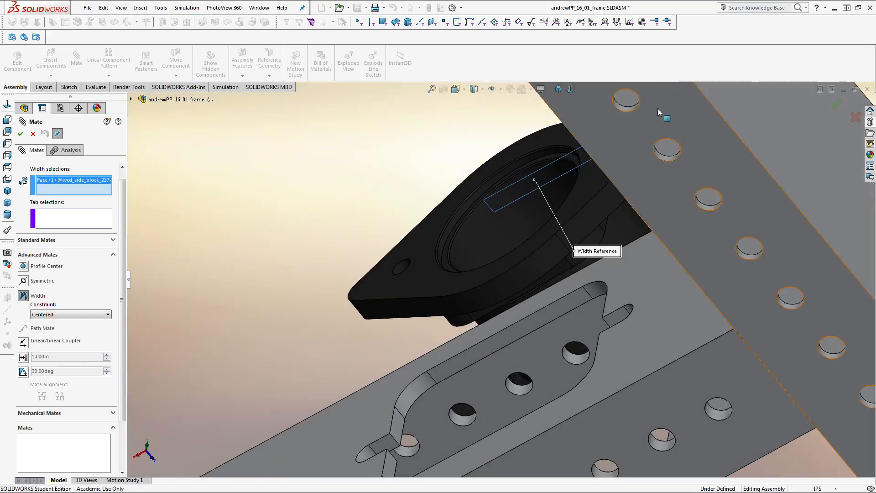
scroll(577, 271, down, 3)
middle_drag(577, 271, 504, 356)
click(553, 271)
Complete the second Width mate with the upper and lower long faces of the bar's cutout as tab selections
scroll(543, 281, up, 5)
click(499, 316)
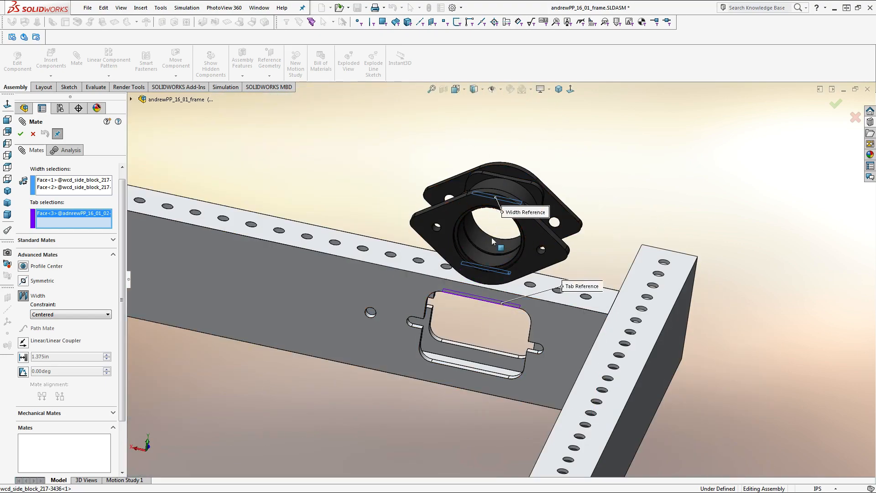
scroll(495, 362, down, 4)
middle_drag(491, 363, 454, 385)
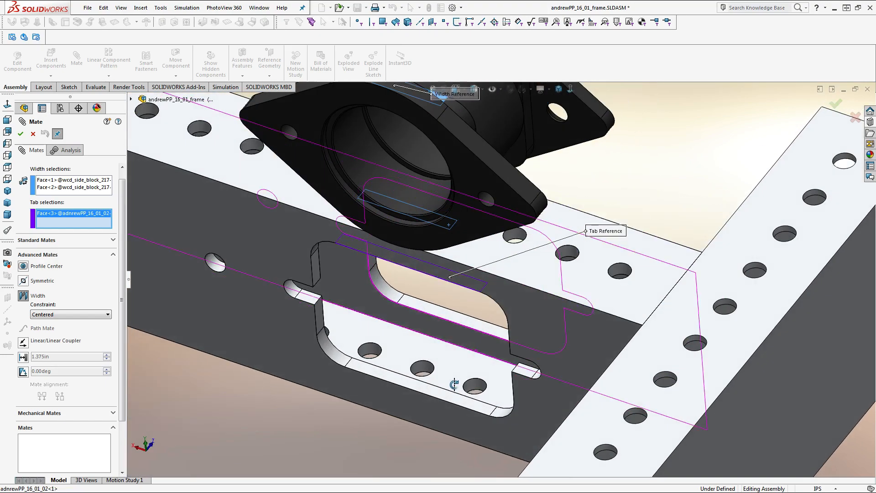
click(413, 387)
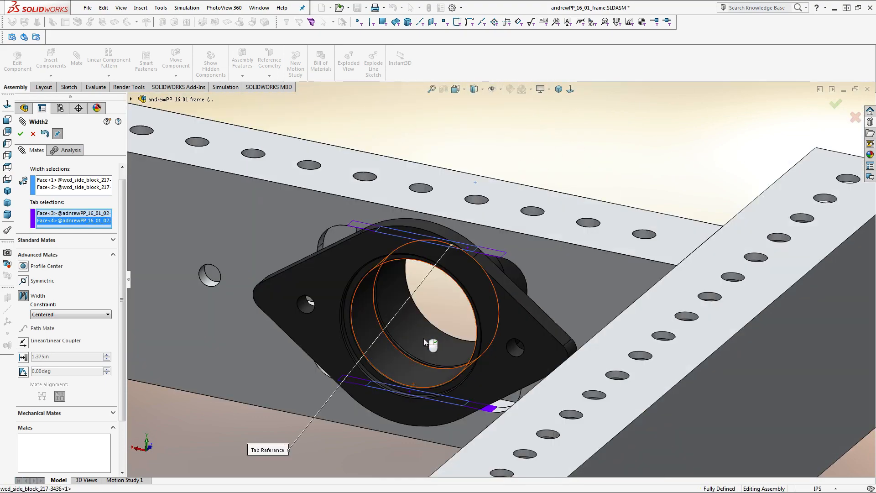
middle_drag(423, 338, 340, 256)
key(Return)
key(Escape)
Examine the side block's fit in the bar's cutout and the two countersunk holes in its flange
scroll(426, 349, up, 2)
scroll(557, 286, up, 2)
scroll(557, 285, down, 4)
middle_drag(556, 286, 464, 340)
click(447, 267)
scroll(458, 289, up, 3)
scroll(457, 289, up, 2)
click(464, 340)
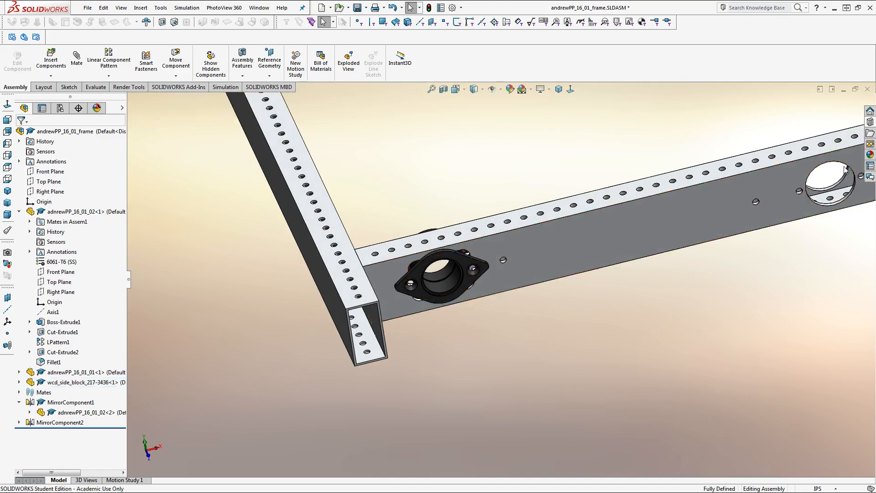
scroll(521, 284, down, 4)
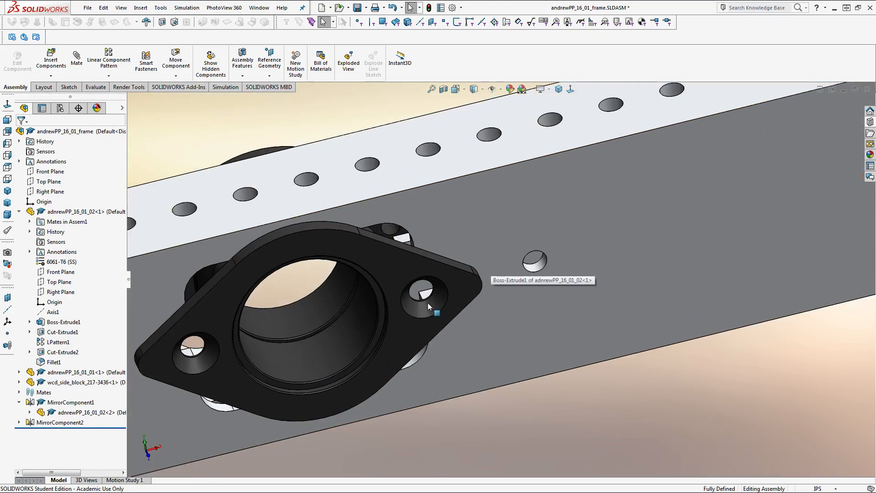
click(470, 285)
middle_drag(470, 284, 447, 231)
click(406, 265)
click(467, 242)
scroll(299, 173, up, 3)
scroll(296, 173, down, 4)
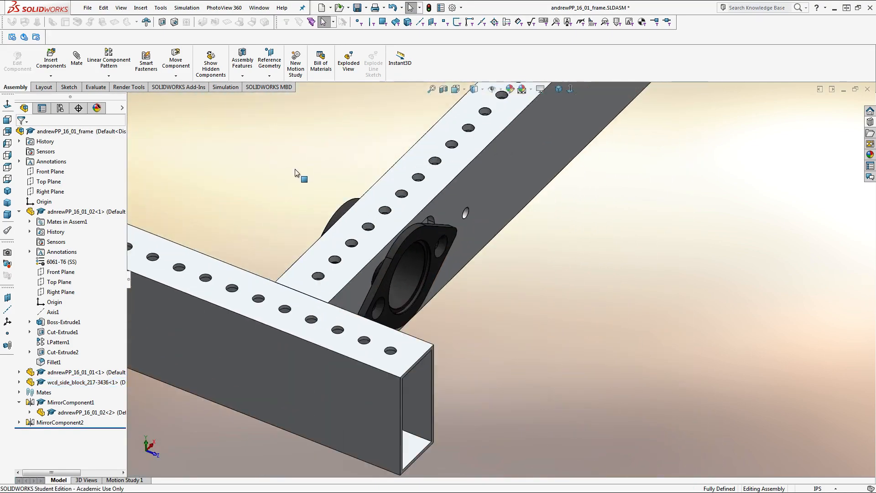
Insert the FHCS_10-32_1_375 flat head screw from the Design Library's bolts/#10/FHCS folder, placing it freely beside the side block
click(869, 122)
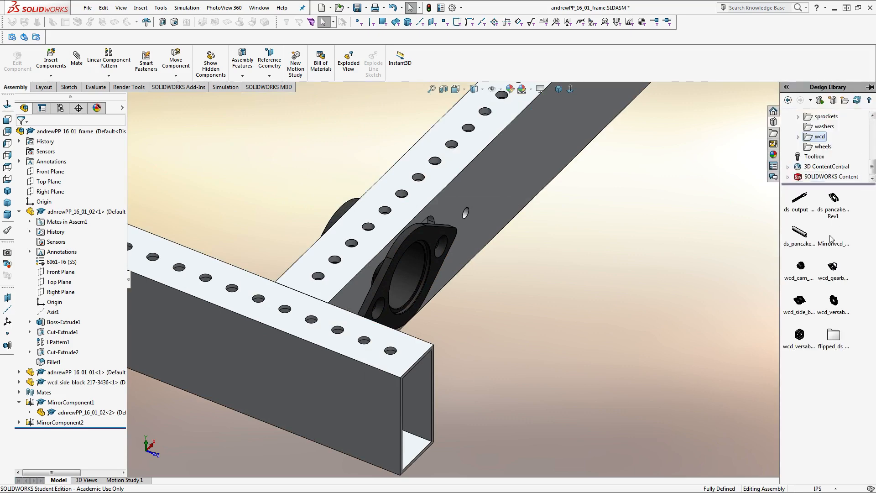
drag(873, 168, 872, 129)
click(820, 127)
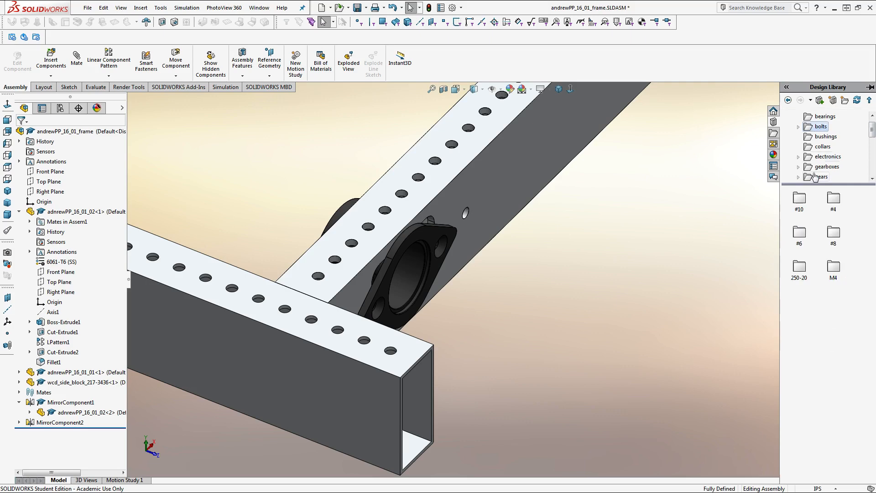
double_click(798, 201)
double_click(832, 201)
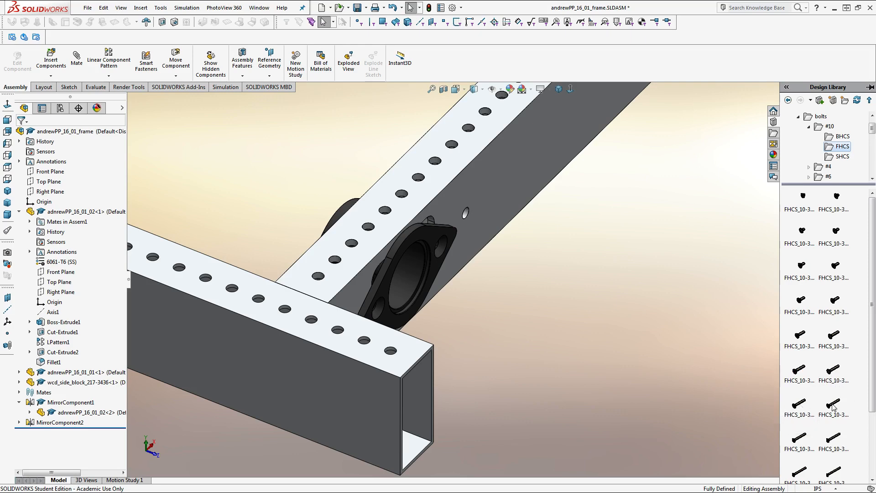
drag(833, 405, 536, 352)
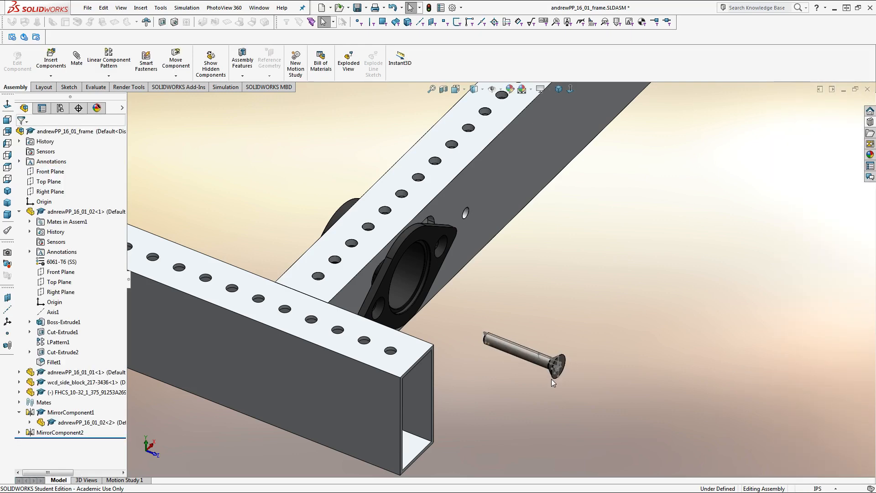
Hide the sketches displayed on the flat head screw
scroll(549, 365, down, 5)
scroll(548, 363, down, 2)
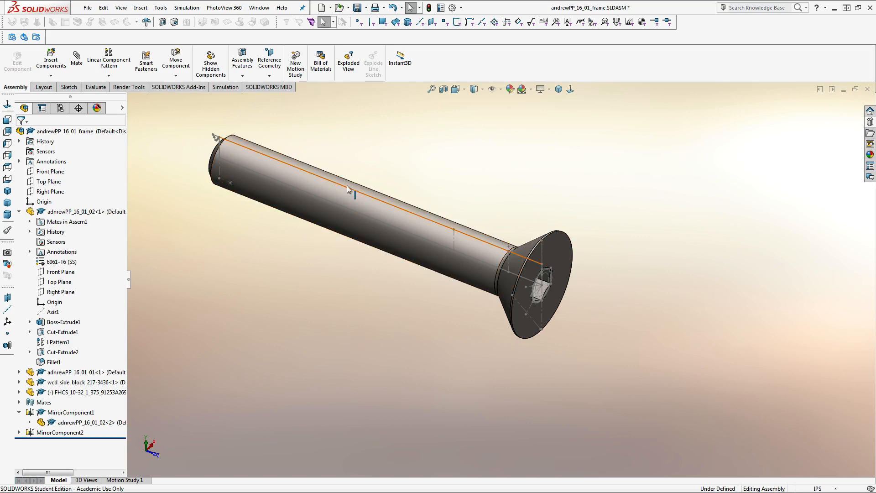
click(501, 91)
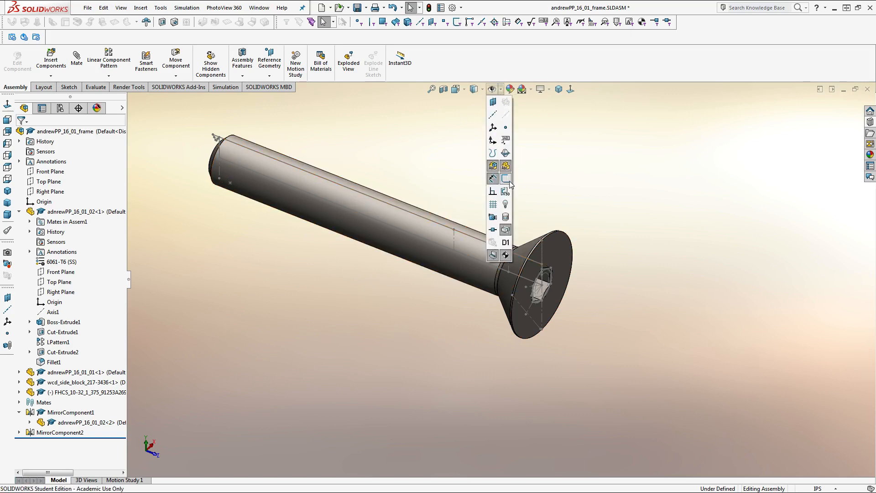
Mate the screw's shank concentric with the side block's countersunk flange hole farther from the bar's end
click(417, 228)
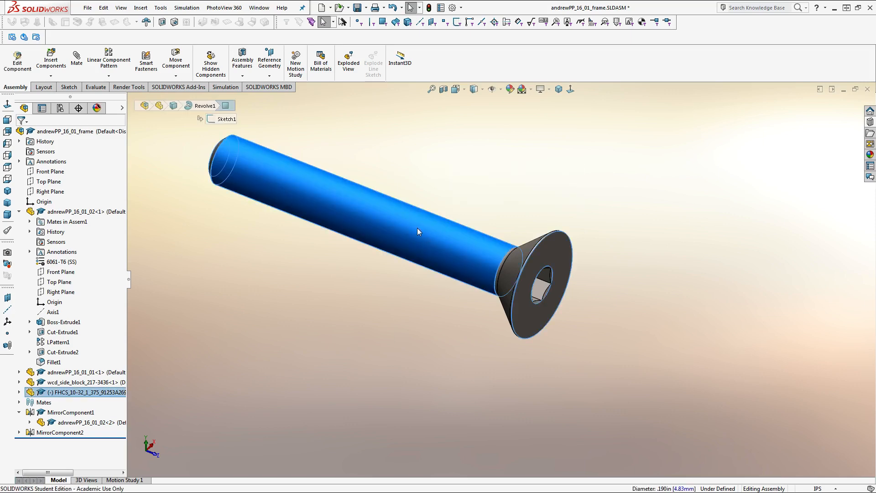
scroll(487, 283, up, 3)
scroll(433, 188, up, 3)
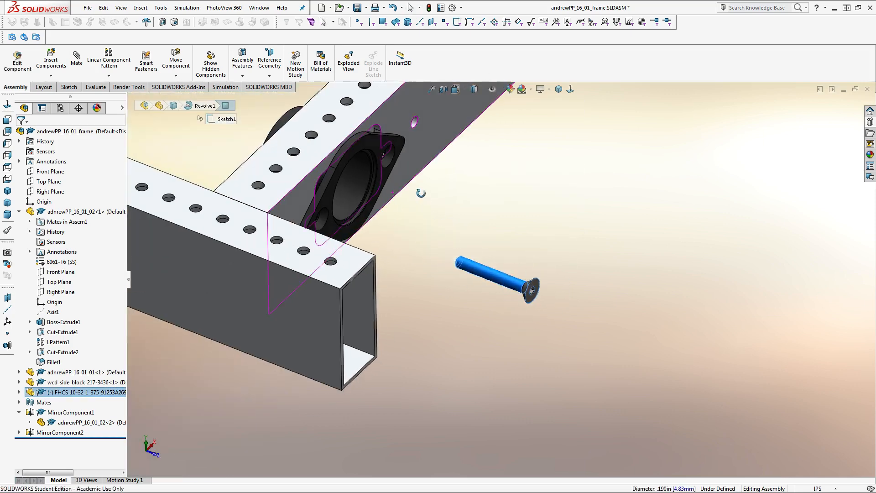
scroll(420, 153, down, 6)
scroll(371, 200, down, 2)
ctrl+click(353, 229)
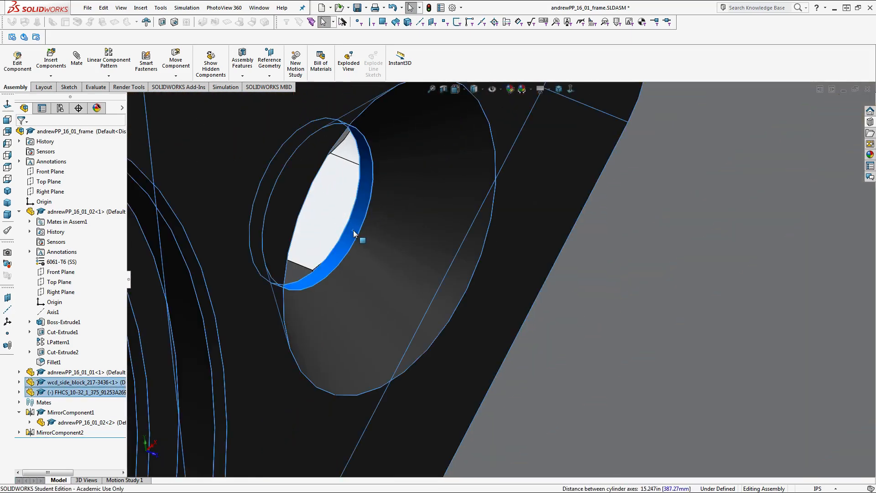
scroll(412, 227, up, 3)
Mate the top face of the screw's head coincident with the outer face of the side block's flange
click(506, 176)
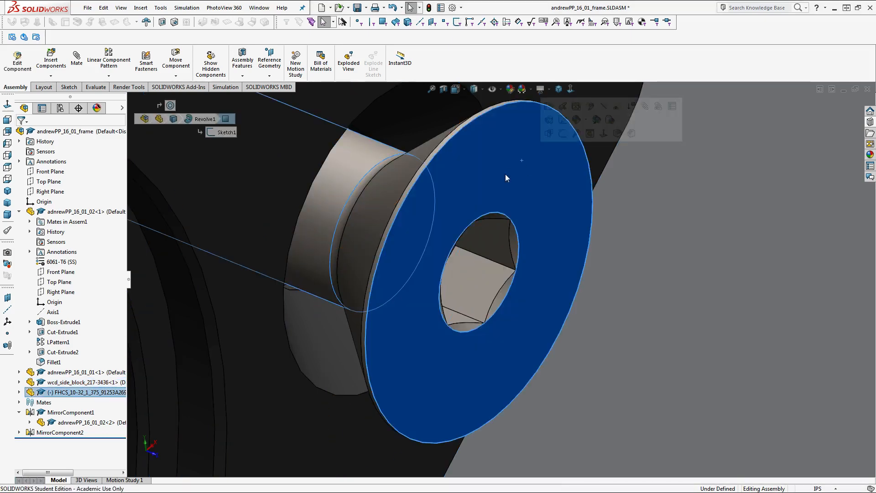
scroll(467, 173, up, 2)
scroll(466, 173, down, 3)
ctrl+click(467, 174)
click(493, 166)
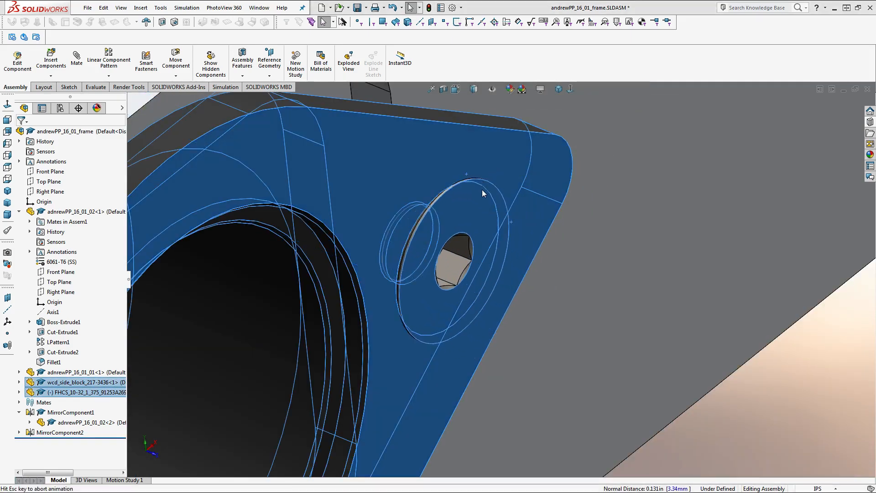
Copy the flat head screw beside the side block and mate the copy's shank concentric with the flange's empty countersunk hole
scroll(505, 266, up, 7)
ctrl+drag(497, 271, 570, 339)
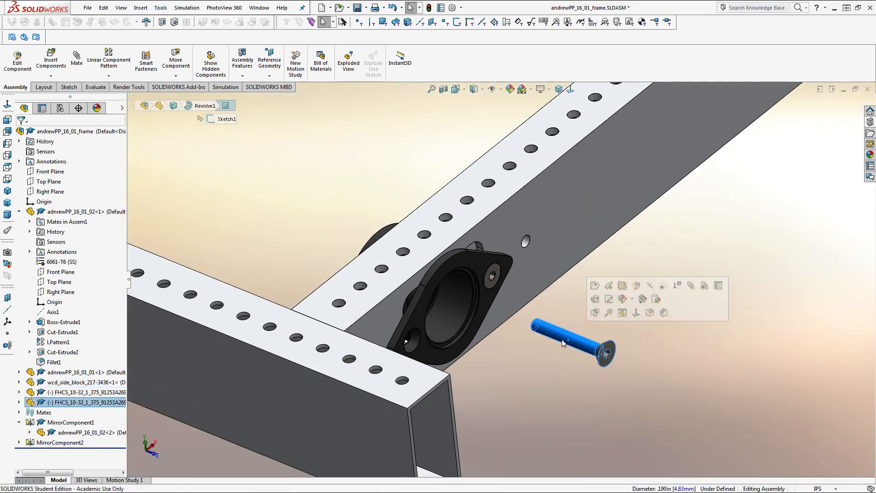
middle_drag(568, 338, 385, 389)
scroll(365, 402, up, 3)
scroll(255, 406, down, 7)
scroll(253, 404, down, 8)
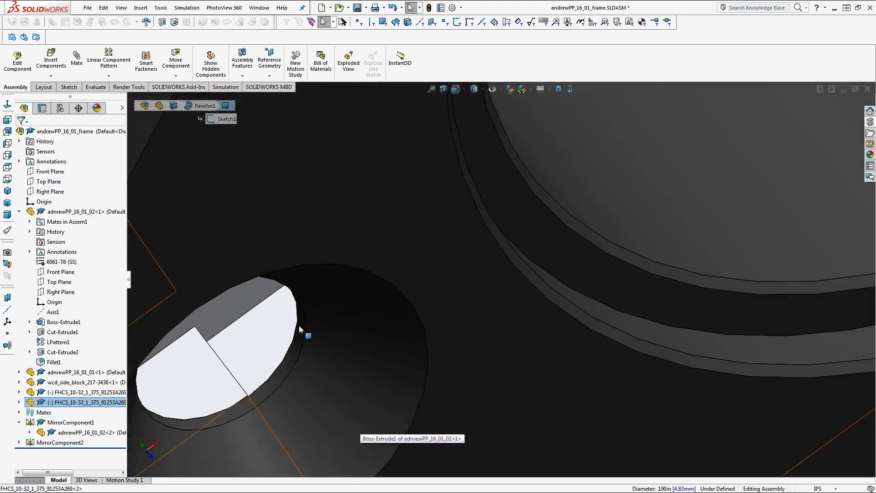
ctrl+click(323, 344)
click(382, 337)
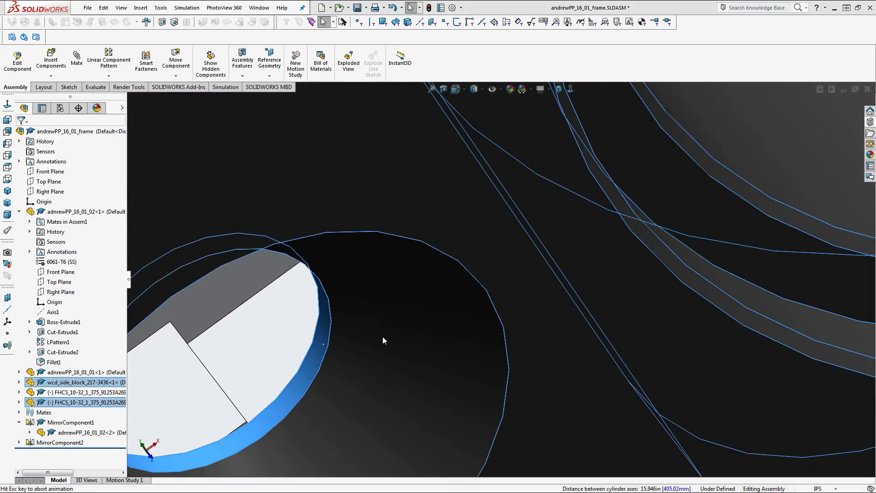
Mate the head face of the copied screw coincident with the side block flange's outer face
click(410, 195)
scroll(463, 299, up, 12)
scroll(561, 363, up, 10)
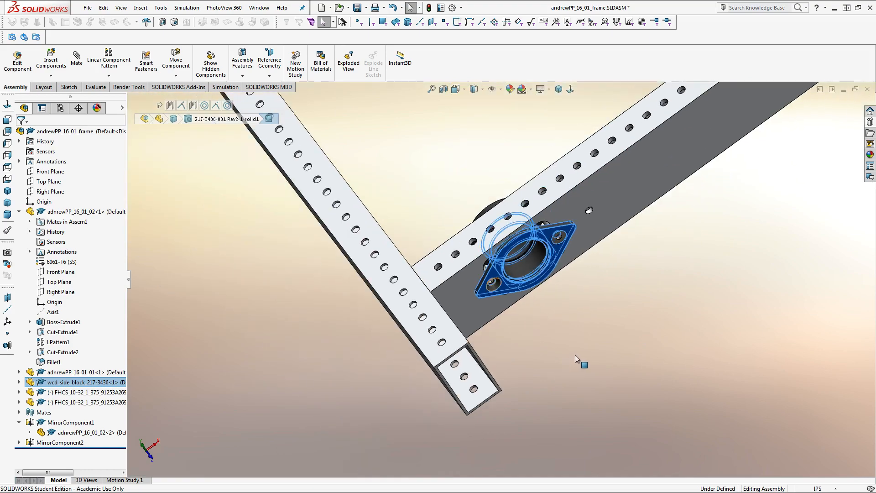
middle_drag(580, 352, 546, 303)
scroll(424, 244, down, 15)
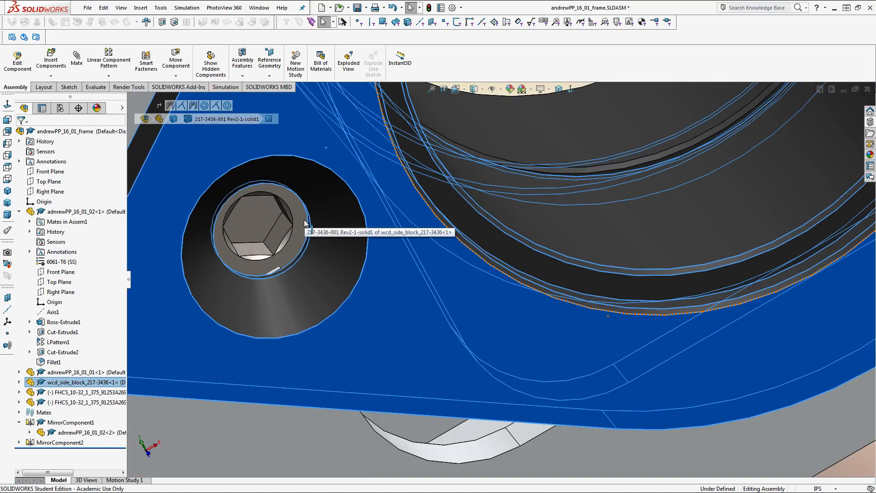
ctrl+click(306, 224)
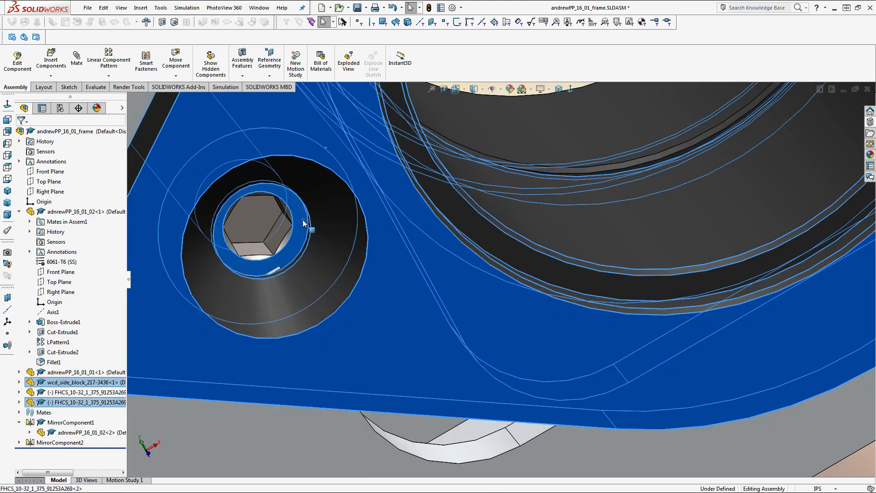
click(327, 211)
scroll(329, 232, up, 12)
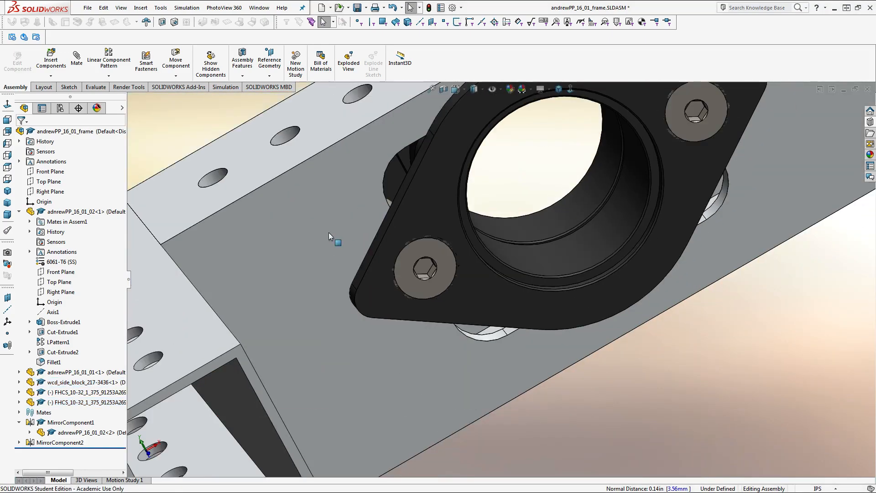
Insert the thunderhex_flanged_217-4006 bearing from the library's bearings folder beside the side block
middle_drag(504, 219, 579, 256)
scroll(581, 260, up, 3)
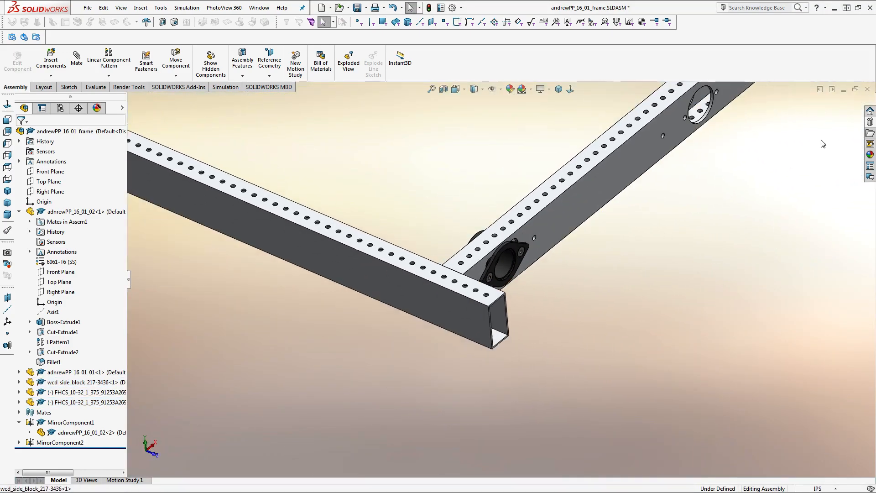
scroll(501, 265, down, 2)
scroll(444, 296, down, 3)
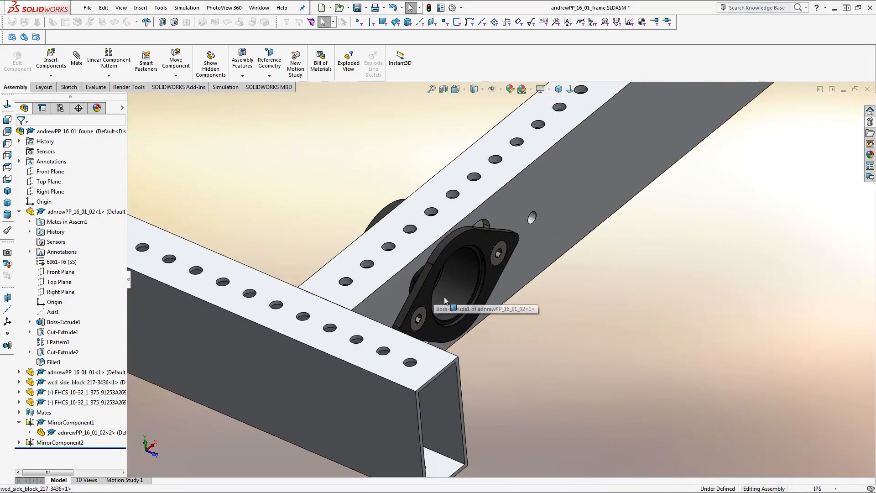
click(870, 123)
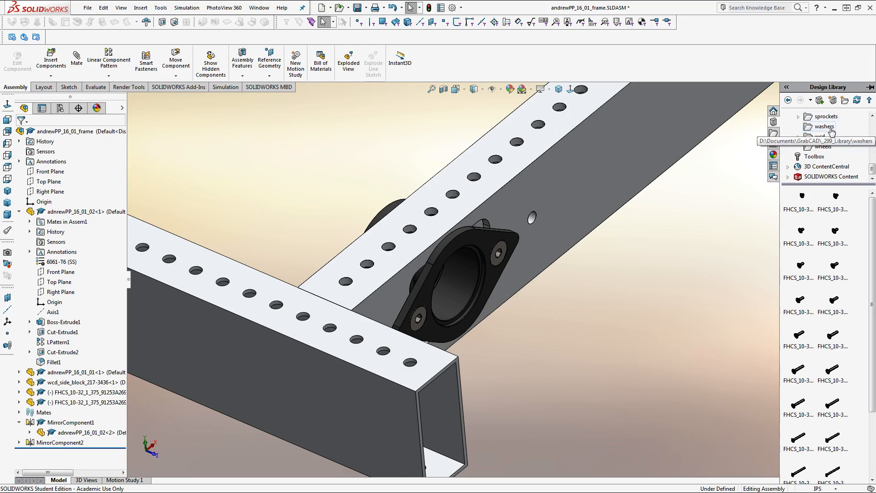
scroll(831, 132, up, 1)
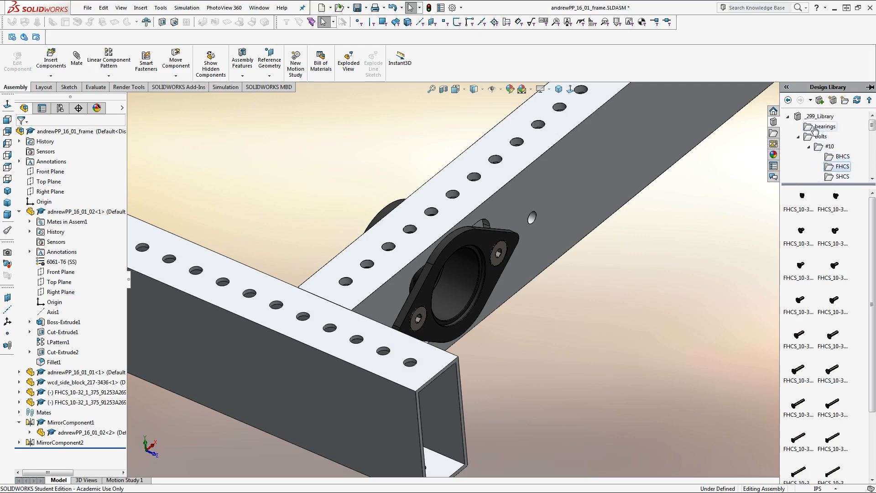
scroll(855, 242, down, 2)
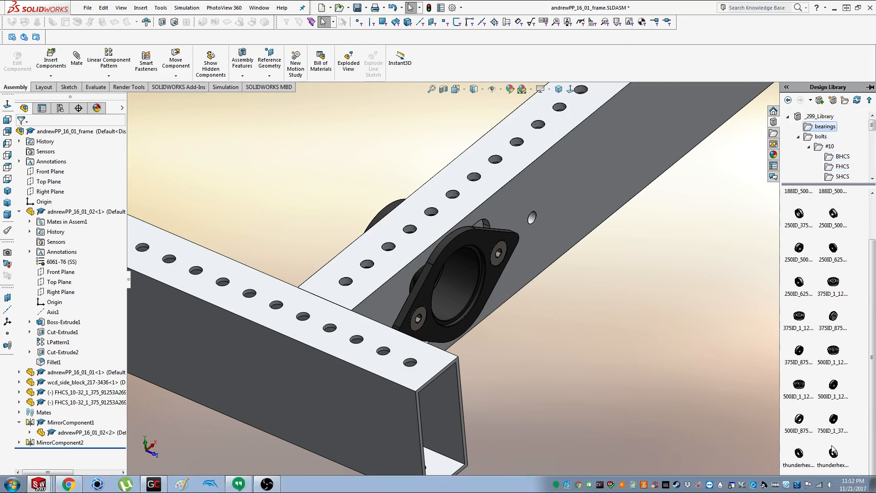
drag(798, 453, 545, 365)
Mate the flanged bearing's outer cylindrical face concentric with the side block's bore
scroll(482, 291, down, 5)
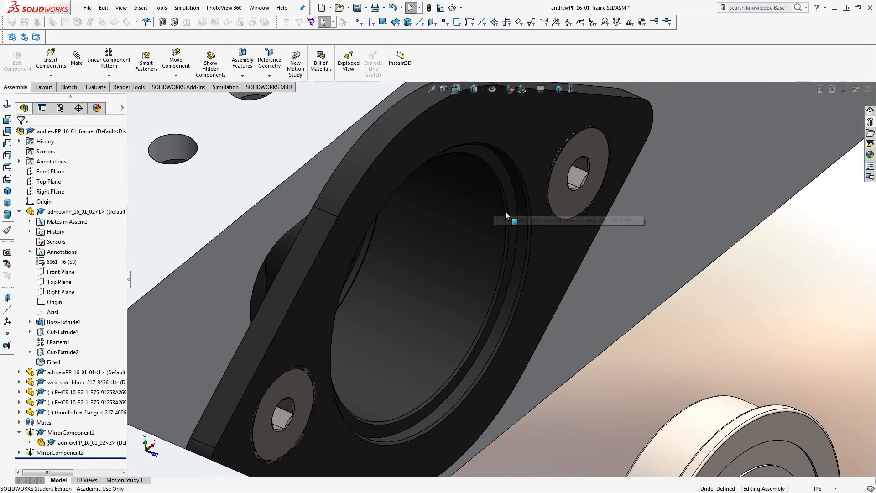
click(475, 267)
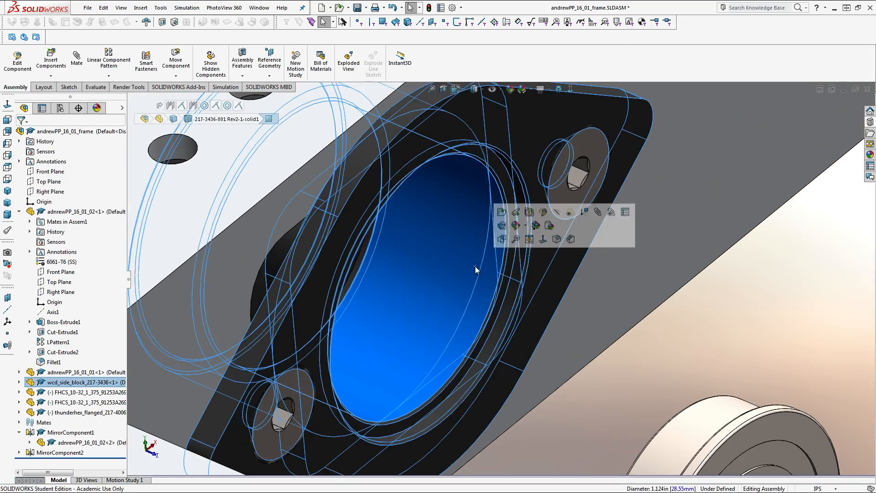
scroll(475, 266, up, 3)
ctrl+click(608, 367)
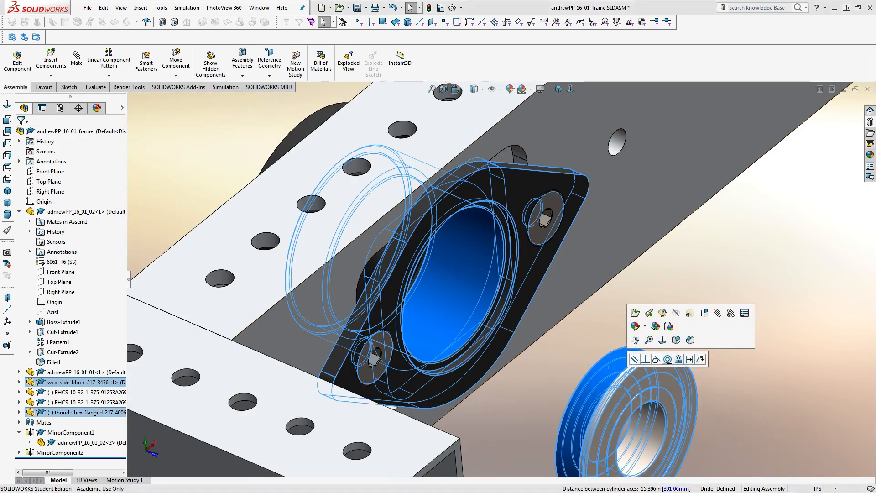
click(665, 360)
Pull the bearing out of the bore and mate its flange's back face coincident with the side block's recessed ledge
drag(437, 251, 604, 309)
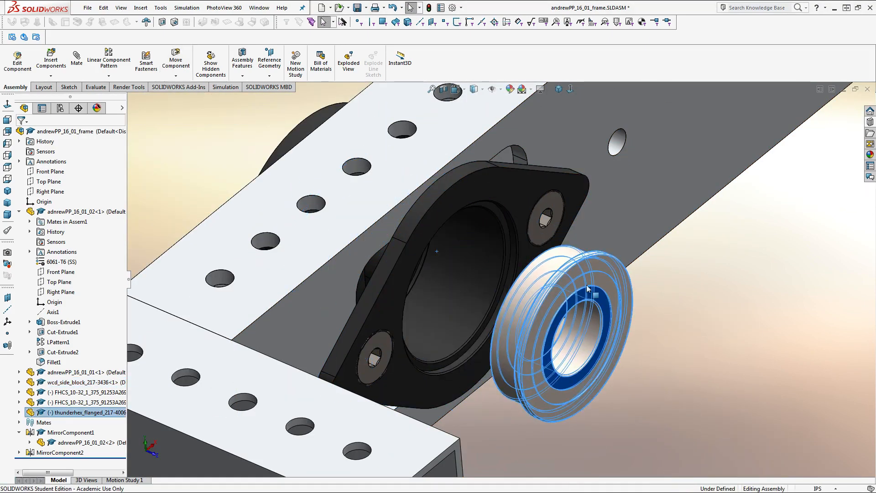
scroll(488, 226, down, 6)
middle_drag(479, 226, 451, 210)
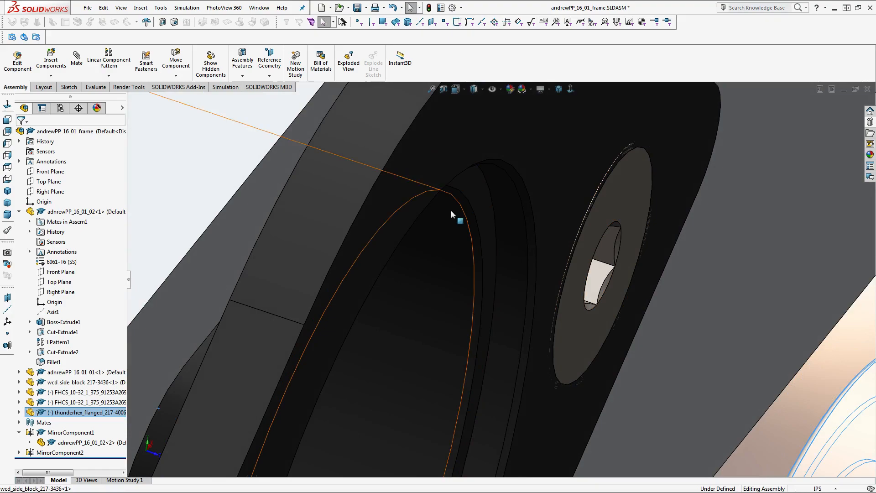
click(486, 221)
scroll(616, 297, up, 5)
scroll(626, 294, down, 6)
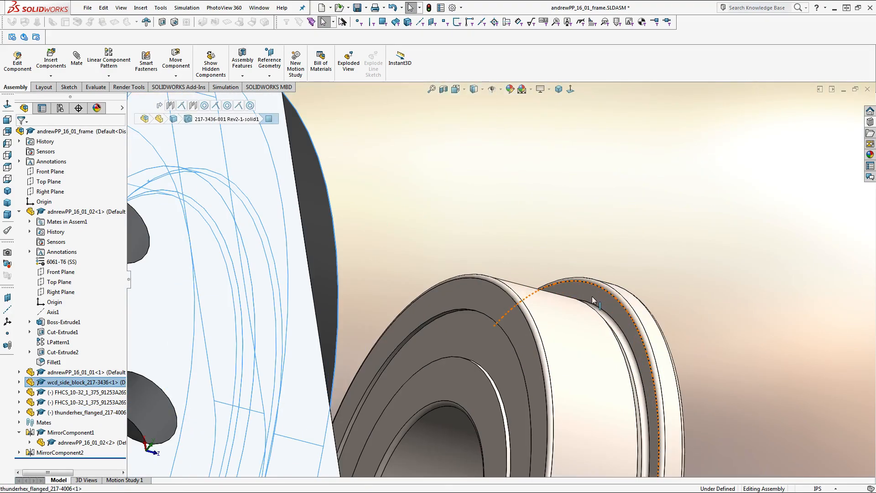
ctrl+click(591, 297)
click(618, 289)
scroll(511, 287, up, 6)
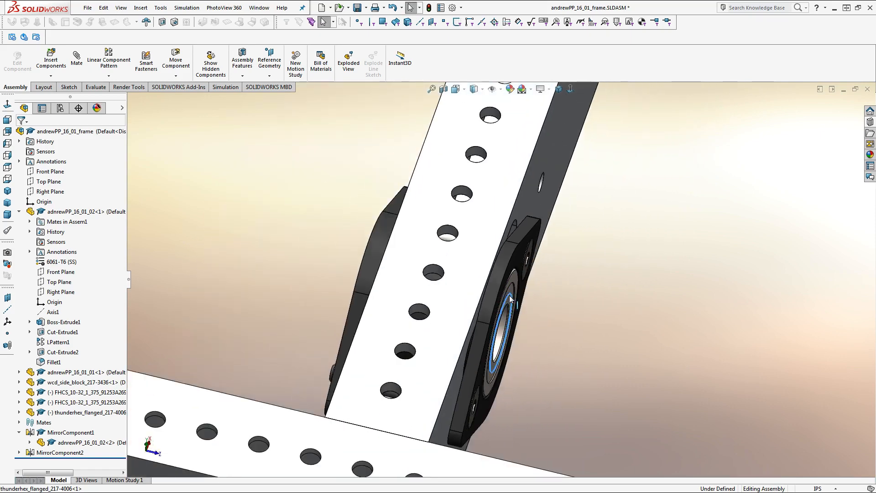
Copy the flanged bearing to the bar's opposite side and mate the copy concentric with the side block's bore there
ctrl+drag(509, 295, 201, 224)
right_drag(201, 224, 404, 356)
scroll(308, 286, up, 1)
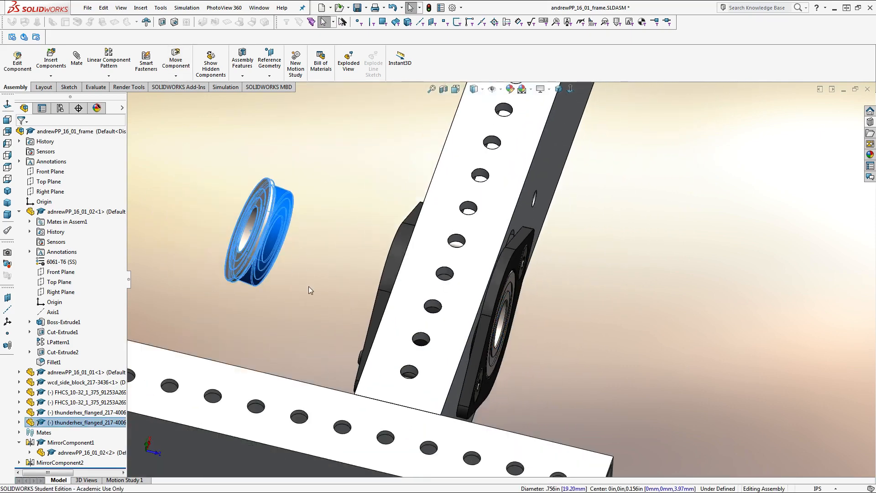
middle_drag(308, 286, 483, 352)
scroll(483, 351, up, 5)
scroll(684, 343, down, 6)
scroll(495, 304, down, 3)
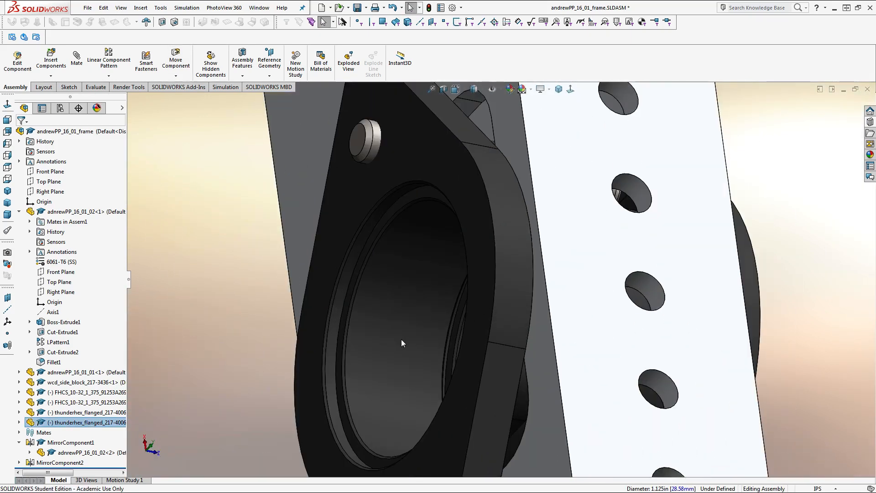
ctrl+click(401, 339)
click(460, 329)
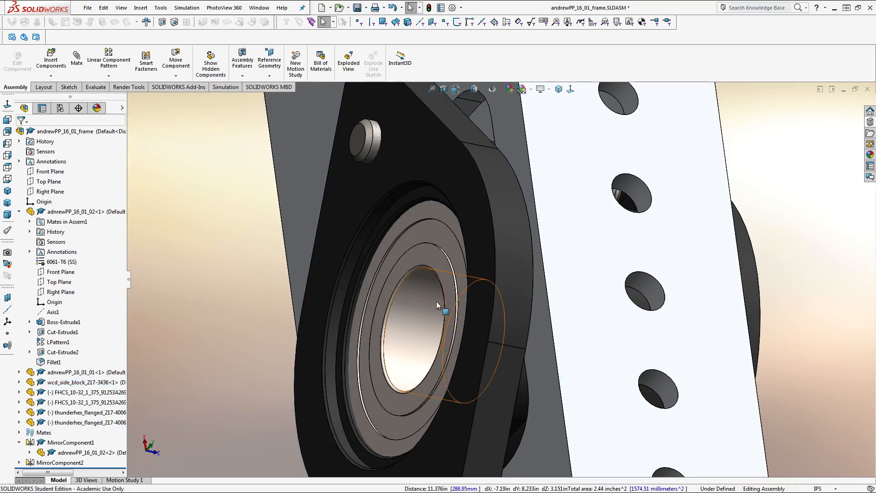
Mate the copied bearing's flange back face coincident with the recessed ledge on the side block's opposite half
drag(436, 301, 308, 261)
click(417, 197)
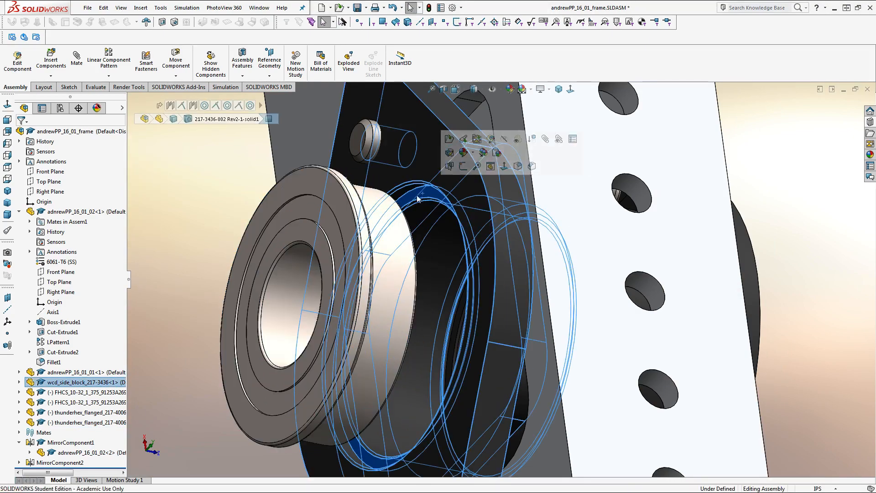
middle_drag(417, 197, 350, 194)
scroll(349, 193, down, 3)
ctrl+click(310, 185)
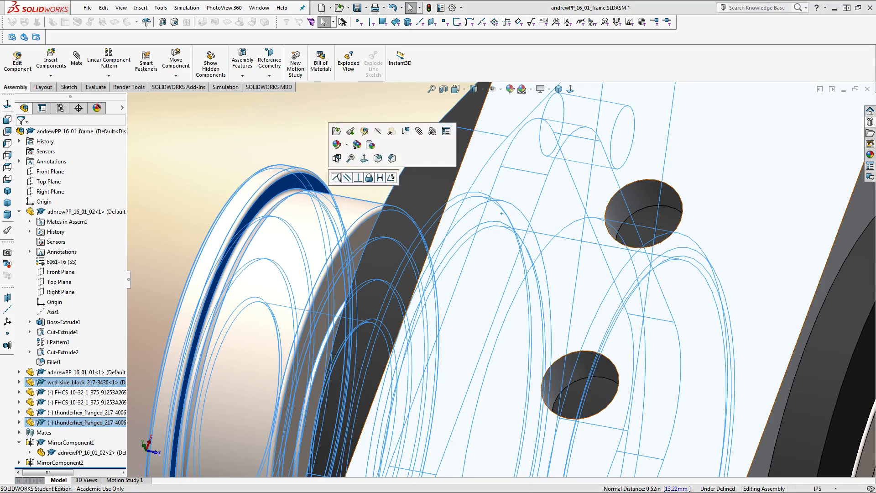
click(336, 178)
scroll(453, 265, up, 8)
mouse_move(457, 268)
middle_down()
mouse_move(472, 247)
mouse_move(468, 279)
middle_up()
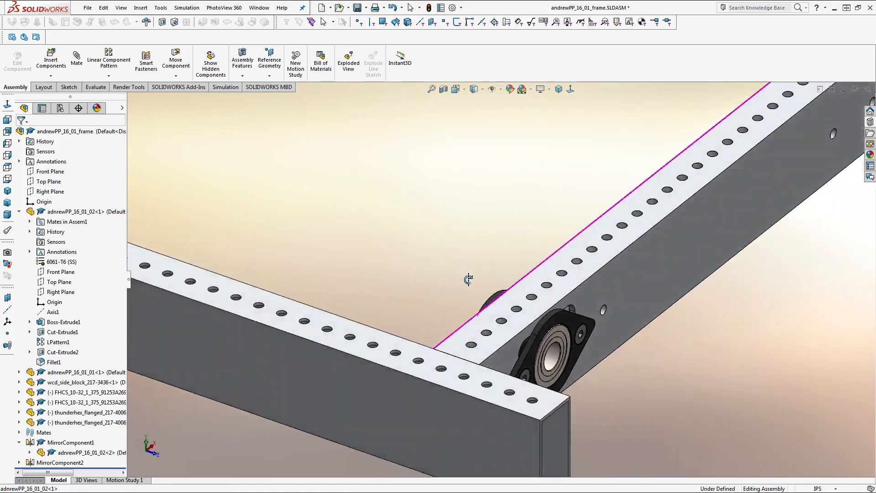
Insert the 0_063_L_500_hex_spacer from the library's 500_hex spacers folder near the side block
scroll(501, 296, up, 5)
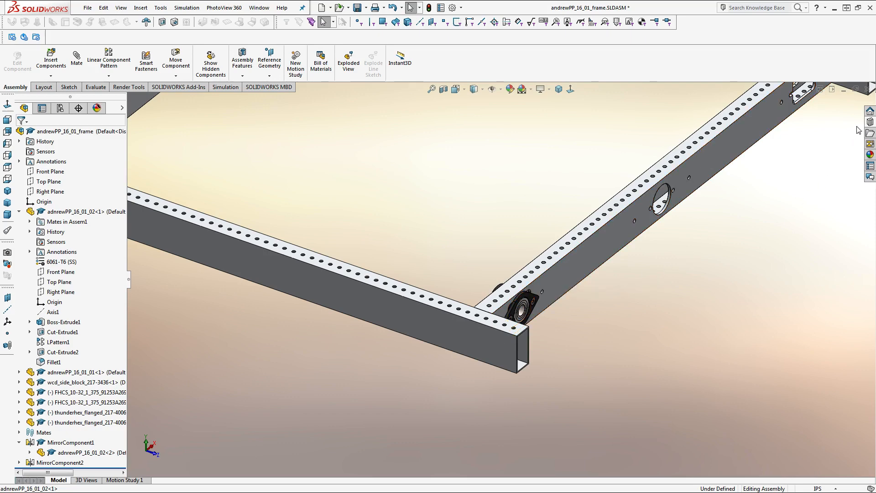
click(870, 123)
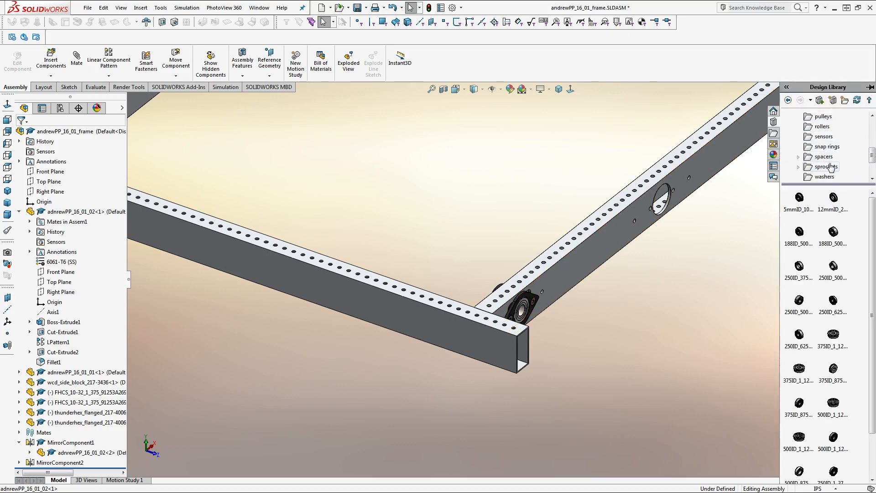
click(824, 157)
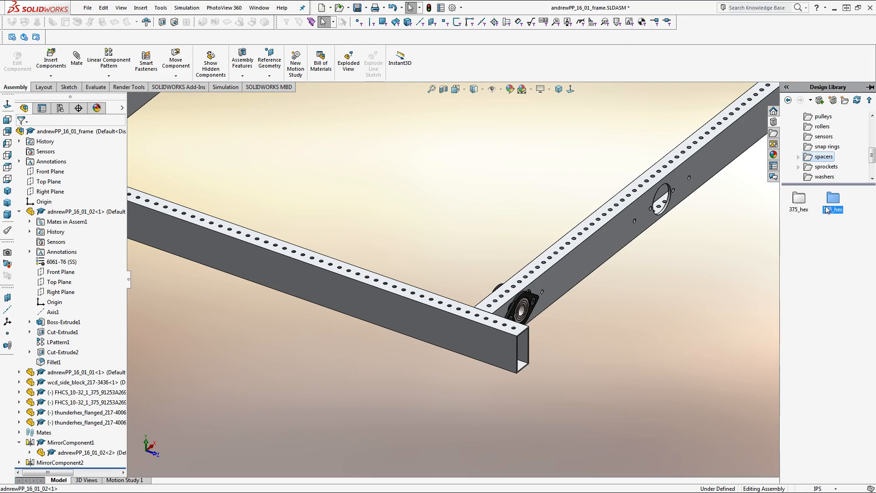
double_click(826, 209)
drag(656, 295, 554, 310)
Mate the hex spacer's outer cylindrical face concentric with the bore of the first flanged bearing
scroll(553, 311, down, 6)
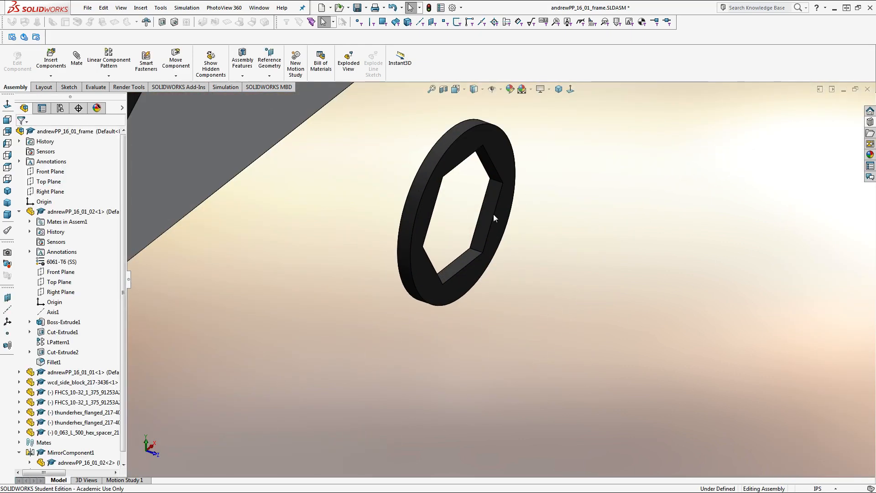
click(452, 144)
click(431, 166)
scroll(374, 218, up, 1)
scroll(364, 261, up, 3)
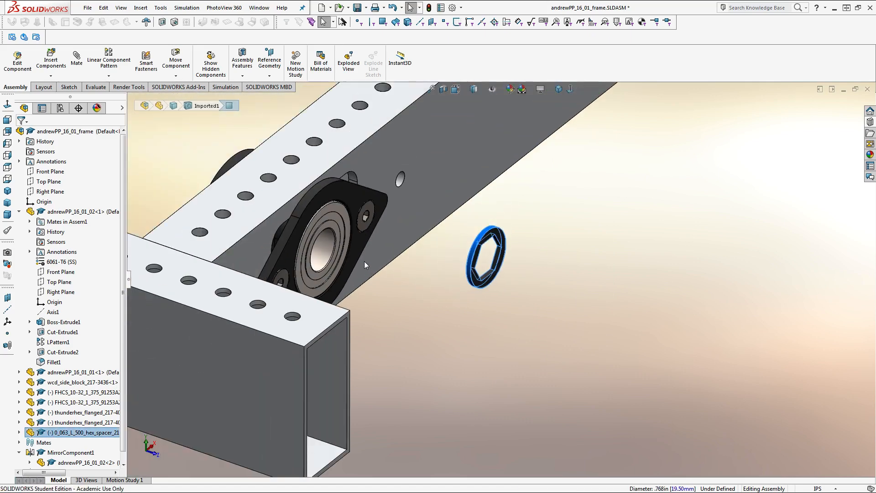
scroll(359, 259, down, 5)
ctrl+click(317, 237)
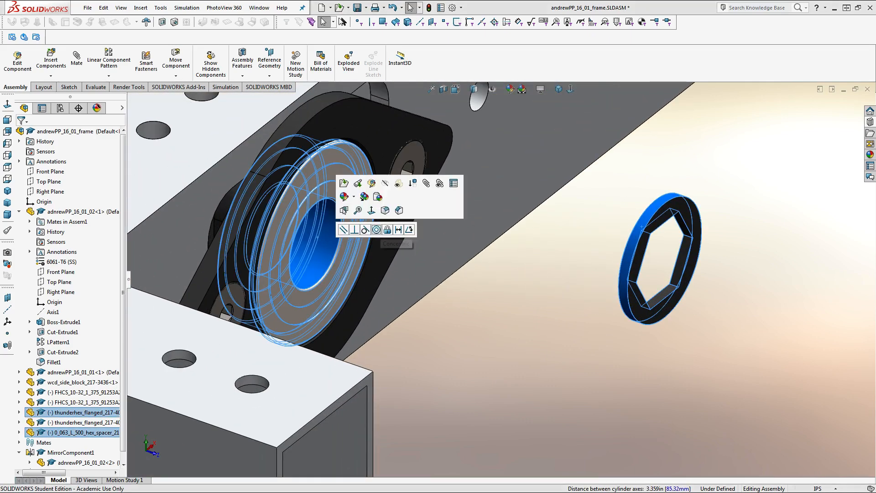
click(376, 230)
Mate the hex spacer's inward-facing flat face coincident with the outer face of the first flanged bearing
drag(334, 214, 377, 218)
click(338, 191)
middle_drag(338, 191, 379, 212)
scroll(379, 212, down, 2)
scroll(379, 212, down, 2)
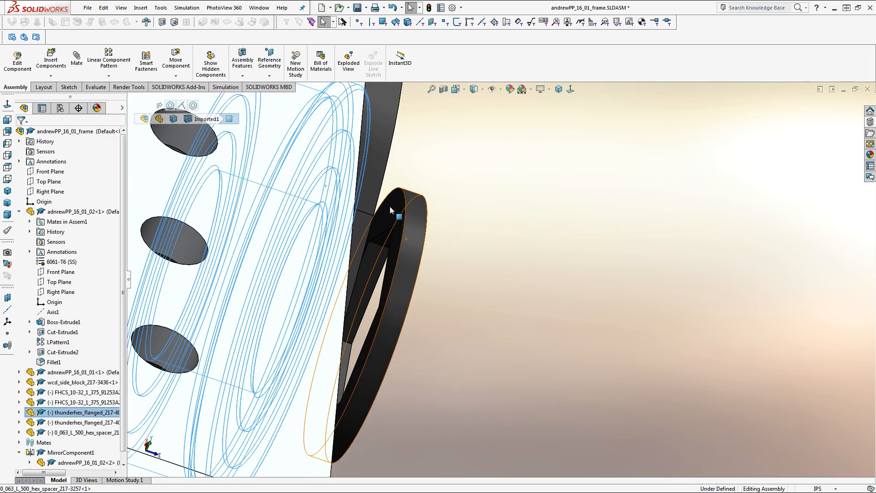
ctrl+click(389, 206)
click(416, 200)
scroll(456, 261, up, 4)
middle_drag(456, 261, 515, 316)
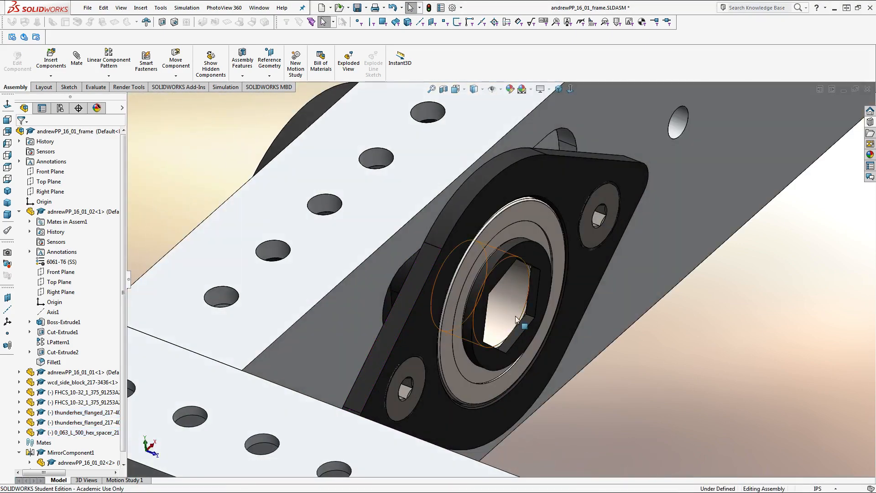
Insert the colson_4_000_ID_1_500_wide_500_hex_bore wheel from the library's wheels folder and rotate it toward the side block
scroll(516, 315, up, 4)
click(870, 133)
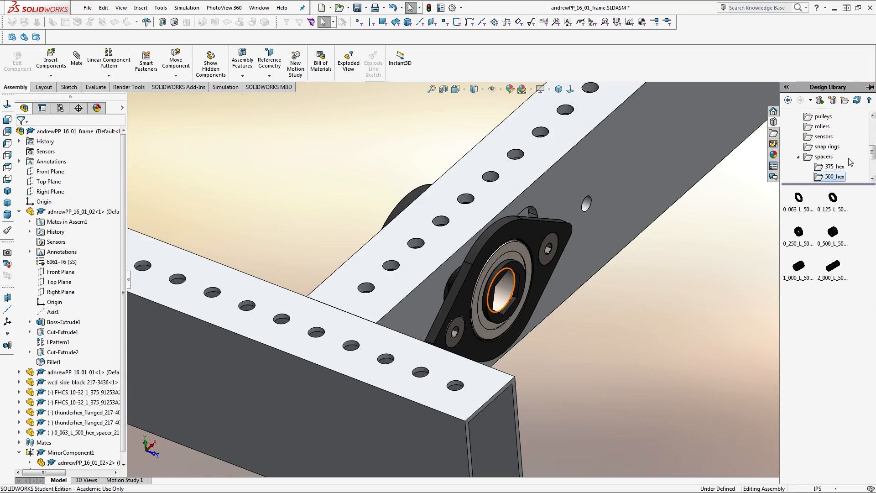
click(798, 157)
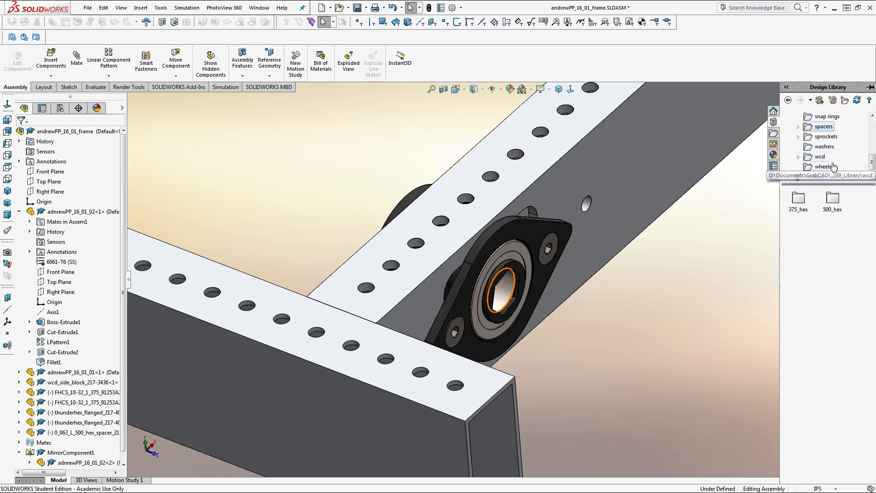
scroll(832, 144, down, 1)
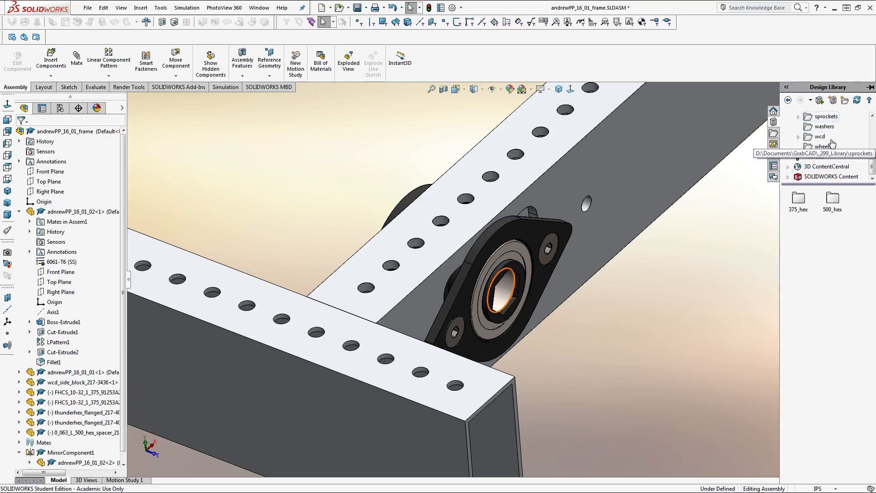
click(824, 146)
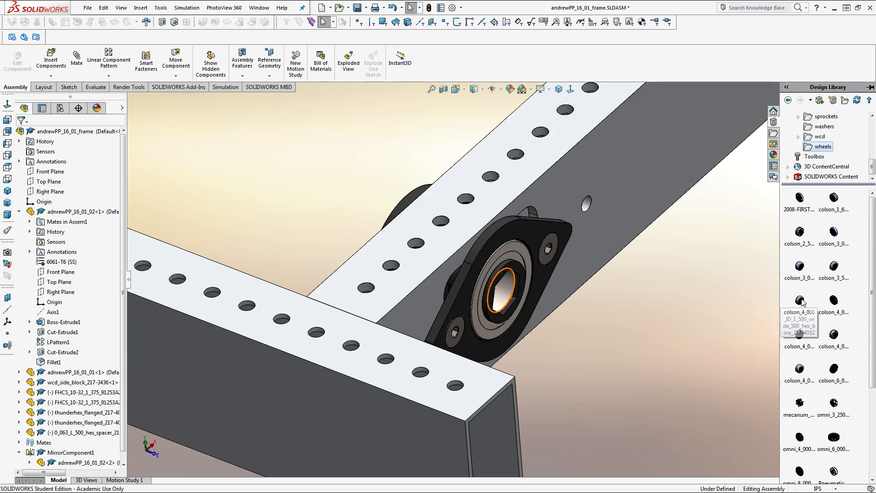
drag(794, 305, 691, 332)
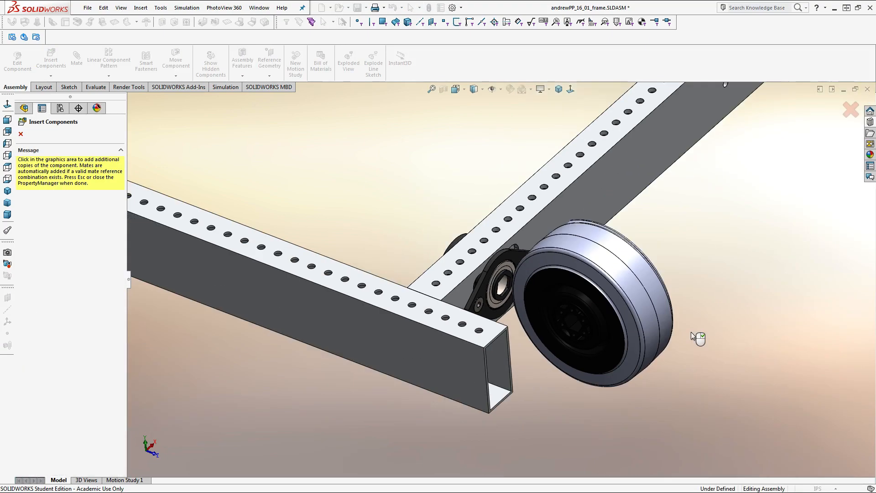
right_drag(575, 283, 699, 241)
Mate a cylindrical face of the Colson wheel's hub concentric with the bore of the first flanged bearing
scroll(573, 287, down, 5)
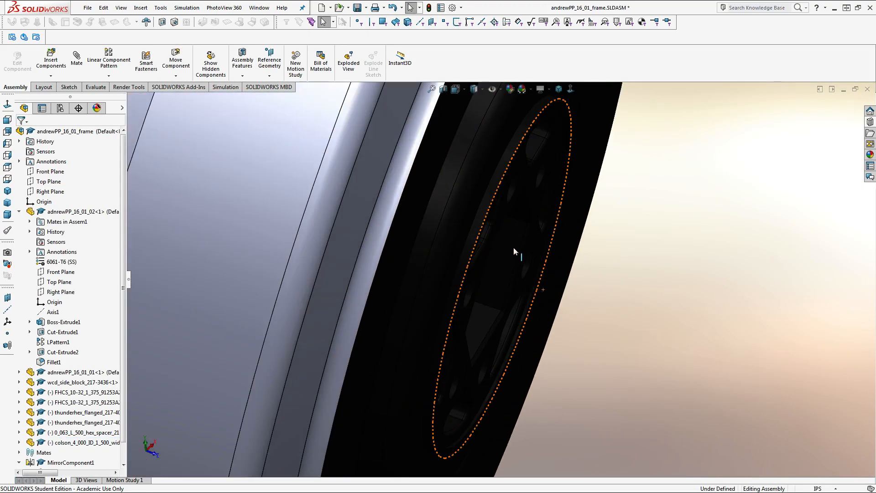
click(484, 202)
middle_drag(483, 203, 496, 177)
scroll(496, 177, up, 7)
scroll(365, 213, down, 2)
middle_drag(366, 213, 322, 277)
scroll(322, 276, down, 2)
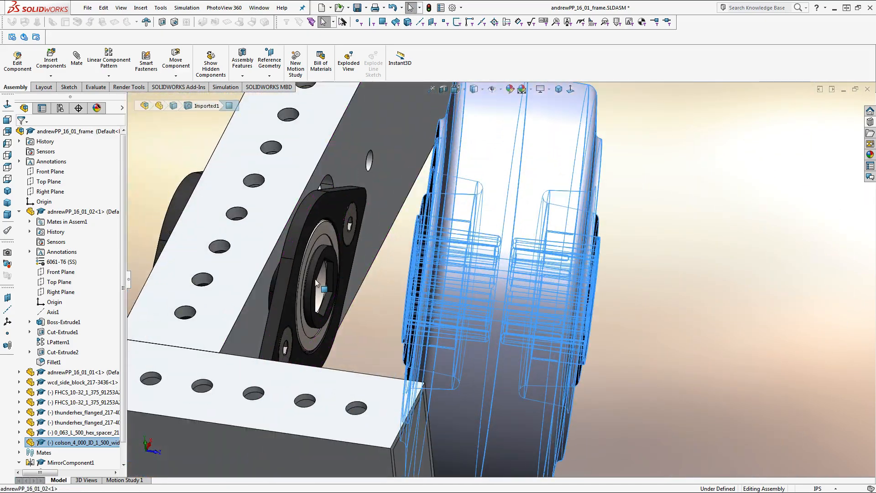
ctrl+click(321, 277)
click(370, 268)
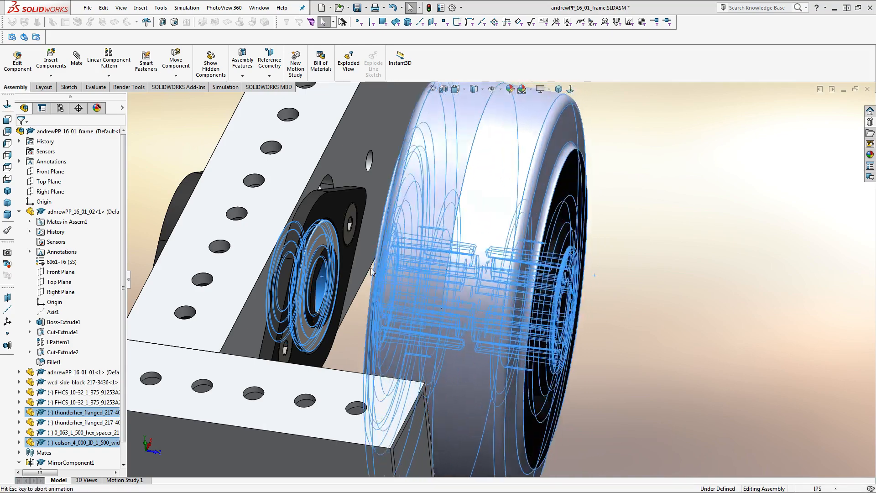
middle_drag(370, 269, 393, 278)
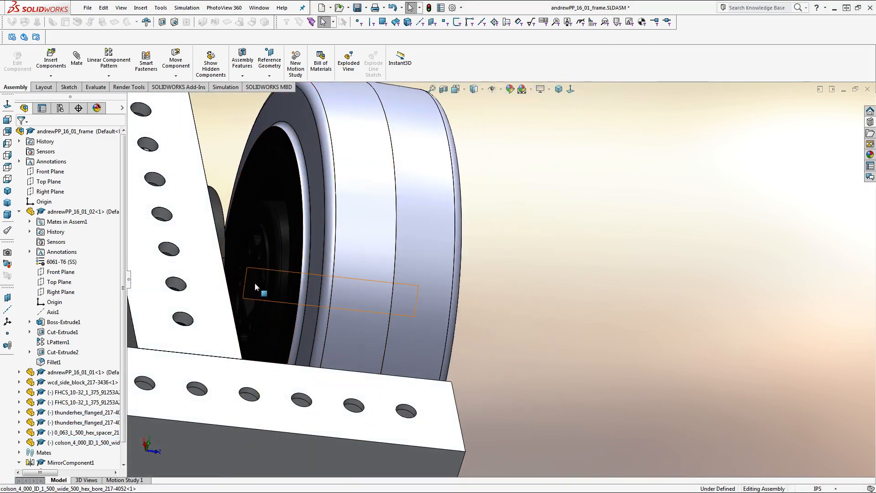
Mate a flat of the Colson wheel's hex bore parallel to a flat of the hex spacer's bore
scroll(269, 273, down, 3)
click(280, 284)
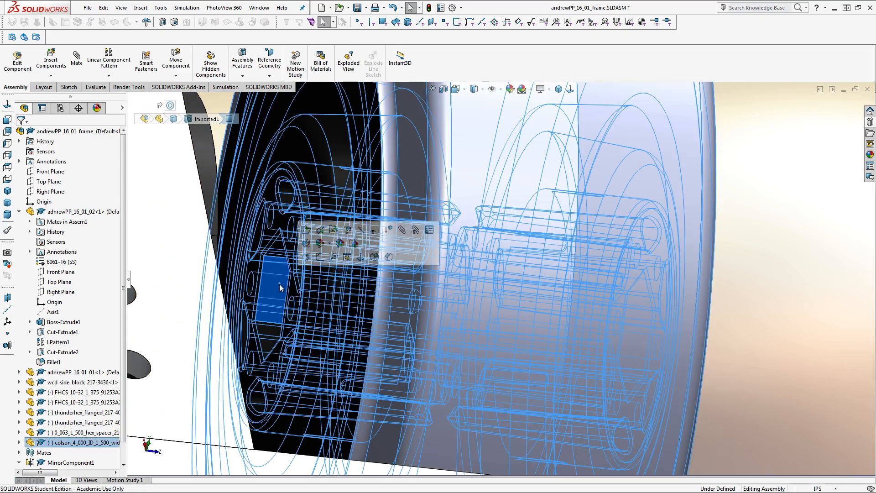
middle_drag(279, 283, 157, 261)
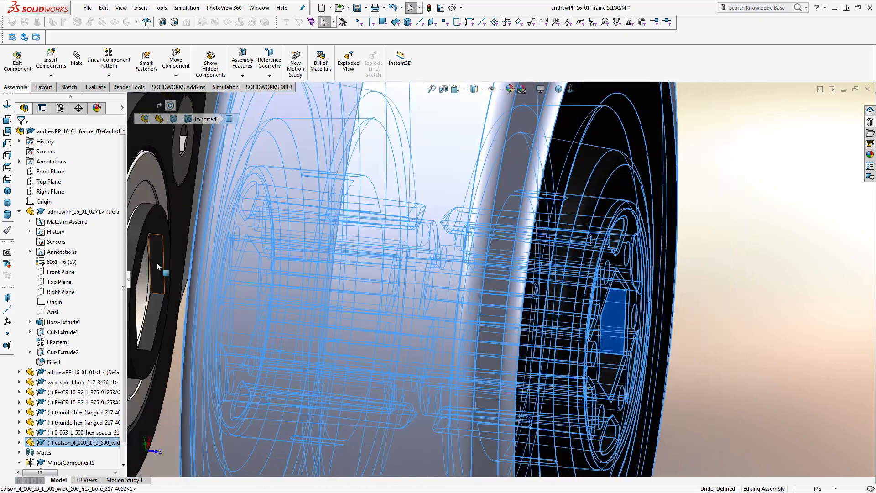
ctrl+click(157, 263)
click(196, 253)
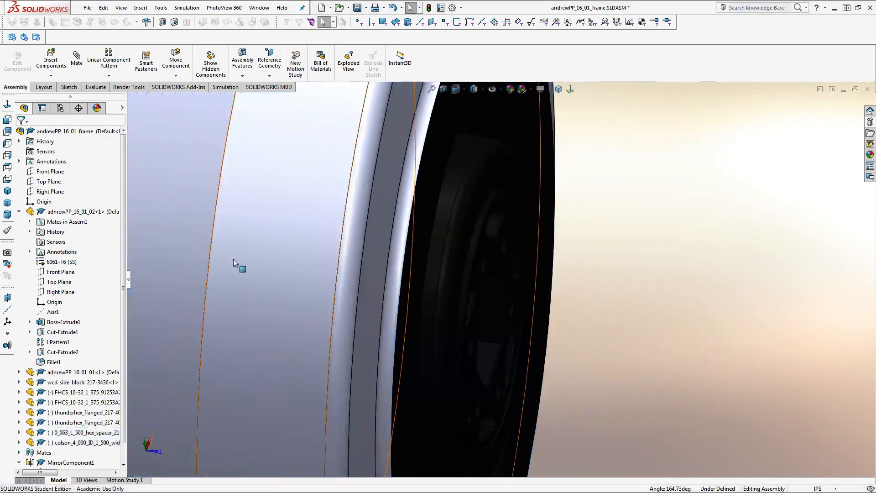
Examine how the Colson wheel's hex bore lines up with the hex spacer and bearing behind it
scroll(233, 258, up, 5)
middle_drag(250, 254, 499, 304)
scroll(499, 303, down, 5)
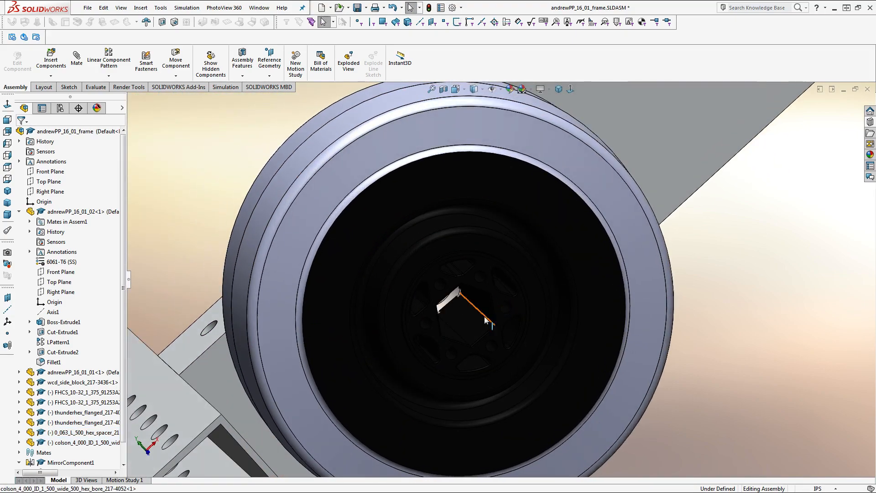
scroll(484, 316, down, 5)
scroll(490, 252, up, 3)
middle_drag(481, 231, 596, 334)
click(541, 286)
scroll(541, 286, up, 5)
scroll(511, 259, down, 2)
scroll(561, 270, down, 3)
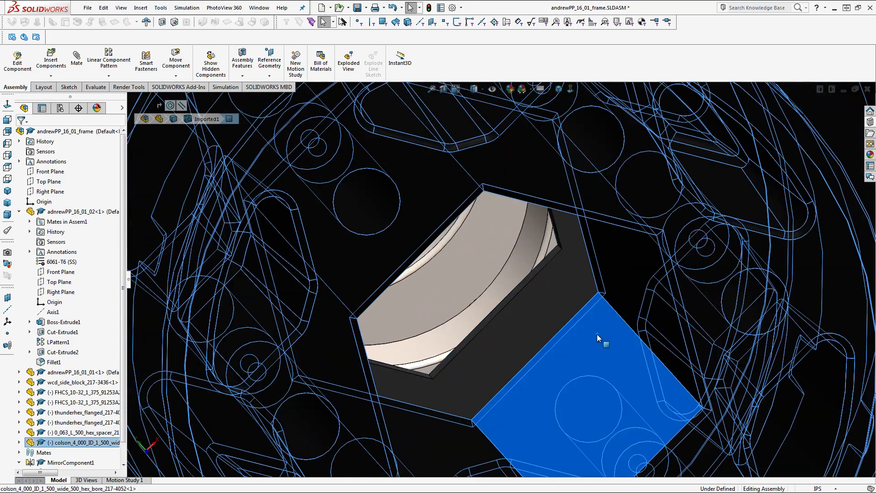
scroll(560, 318, up, 8)
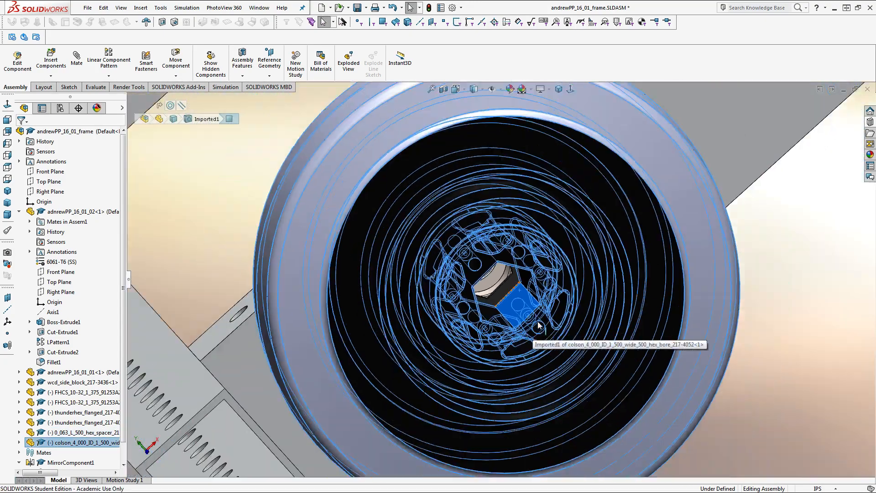
scroll(538, 322, up, 2)
click(677, 292)
middle_drag(543, 294, 616, 278)
scroll(412, 273, down, 6)
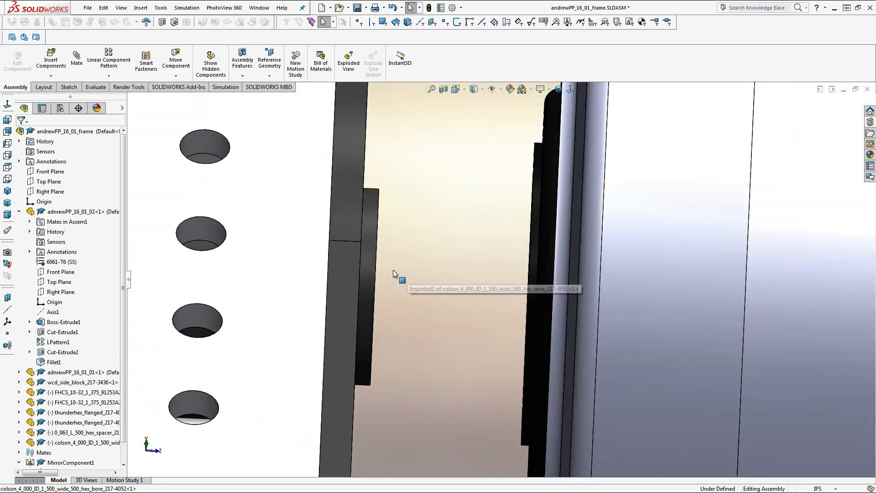
middle_drag(394, 273, 374, 248)
click(376, 245)
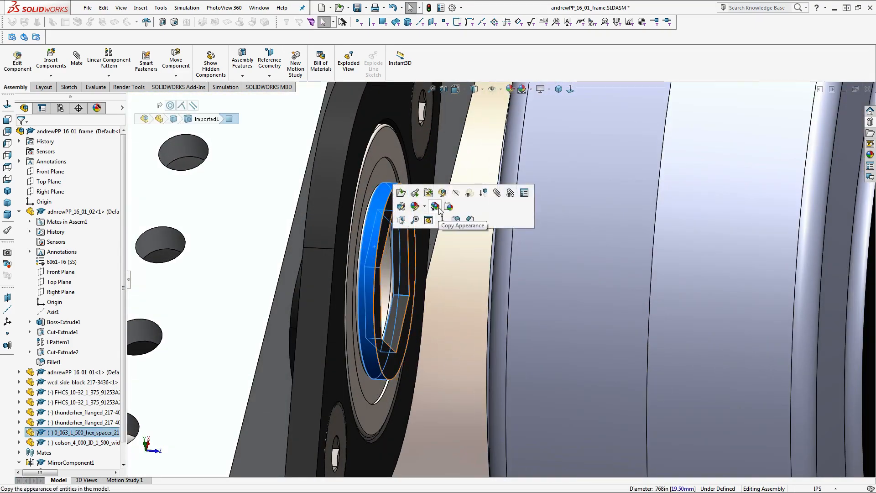
key(Escape)
scroll(656, 319, up, 5)
scroll(639, 324, down, 6)
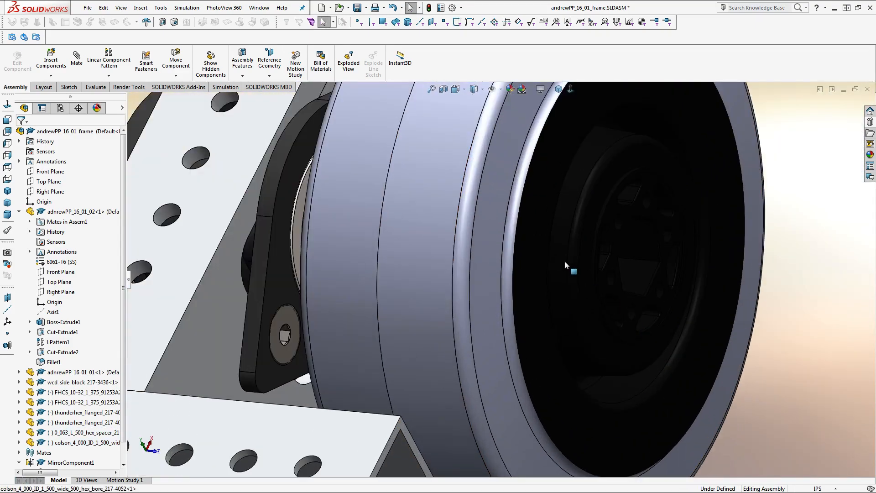
click(565, 261)
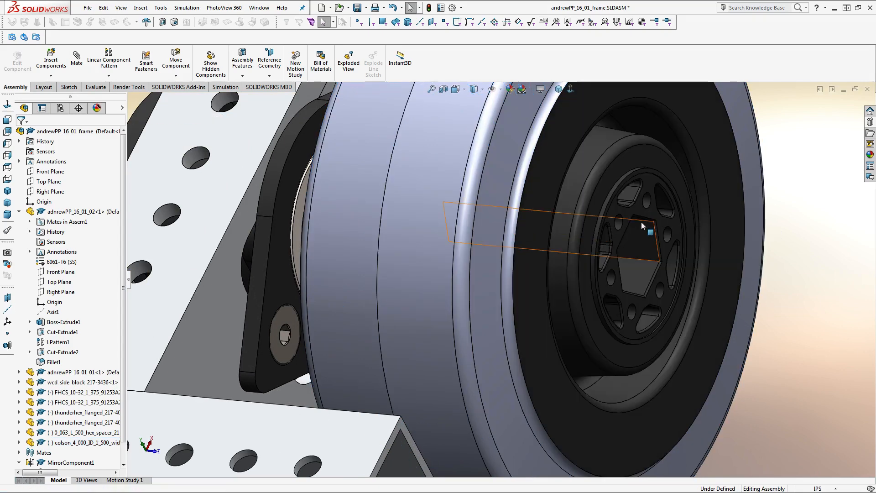
Mate the Colson wheel's hub face that points toward the side block coincident with the hex spacer's outer flat face
scroll(664, 261, up, 5)
middle_drag(472, 264, 554, 281)
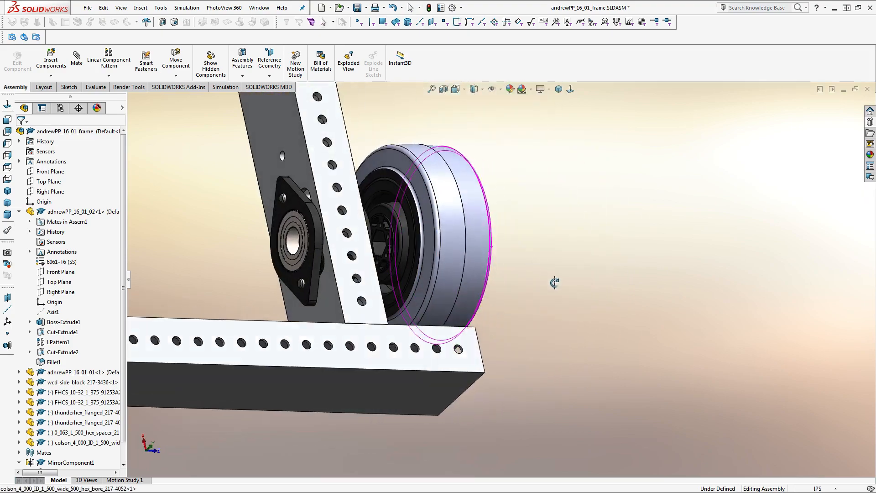
scroll(392, 225, down, 9)
click(424, 258)
middle_drag(425, 258, 261, 257)
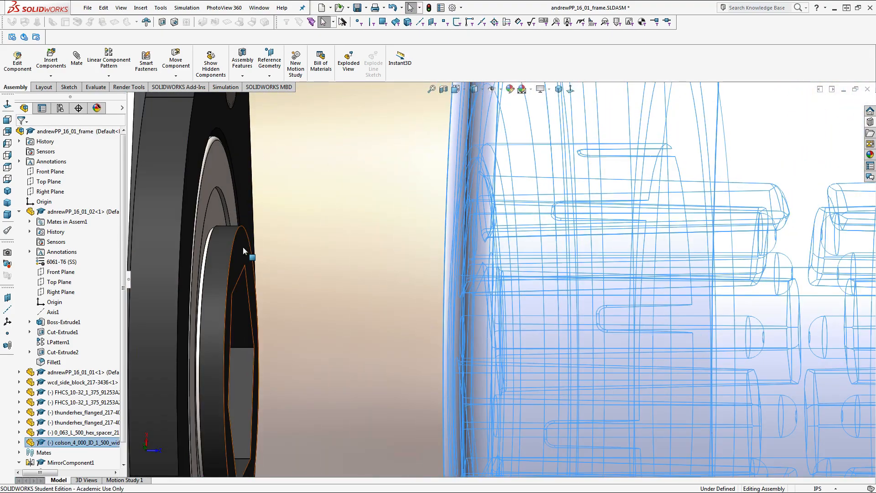
click(242, 246)
middle_drag(243, 246, 600, 344)
Check the seated wheel on the frame and save the assembly together with the modified Colson wheel part
key(ctrl+8)
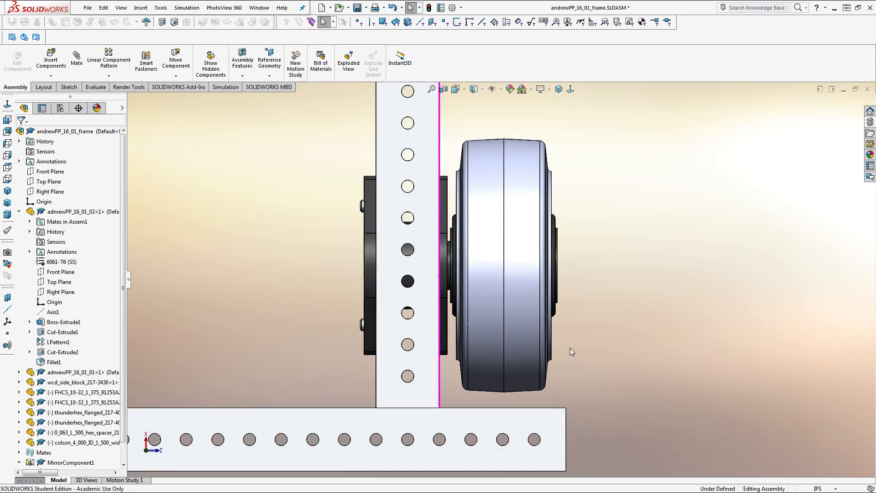
scroll(559, 173, up, 5)
middle_drag(560, 263, 540, 269)
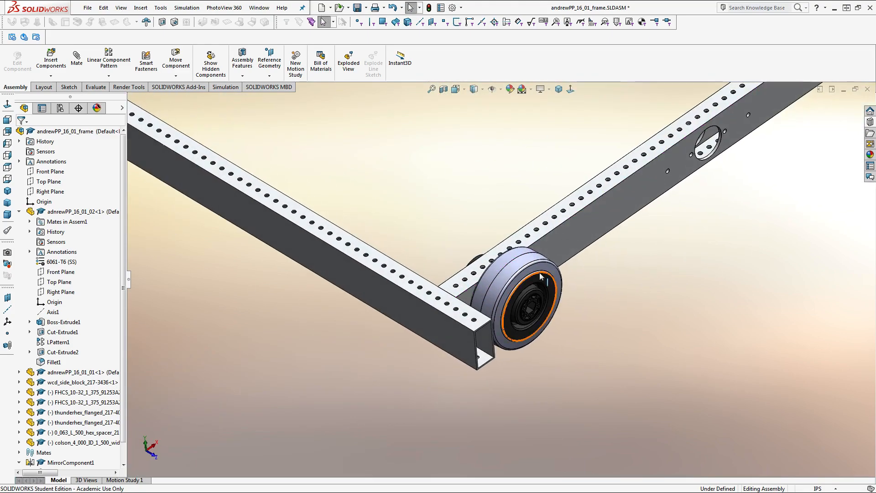
scroll(555, 289, down, 3)
scroll(554, 289, up, 5)
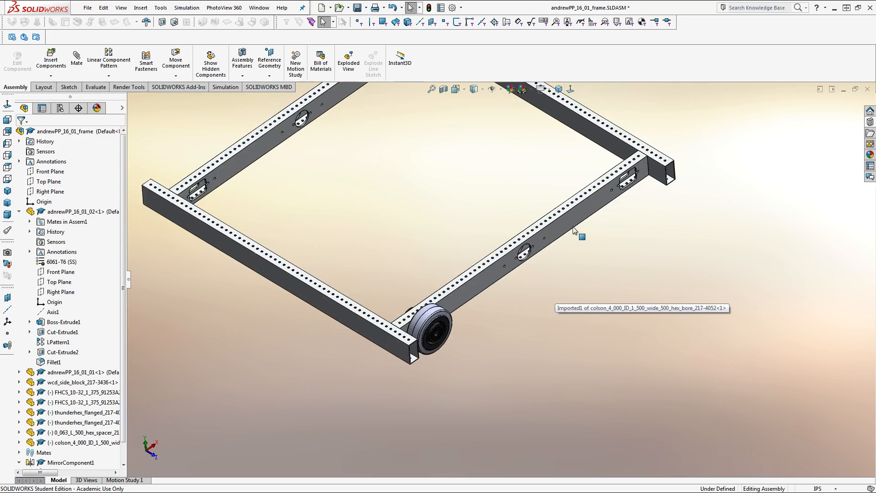
click(358, 8)
click(485, 303)
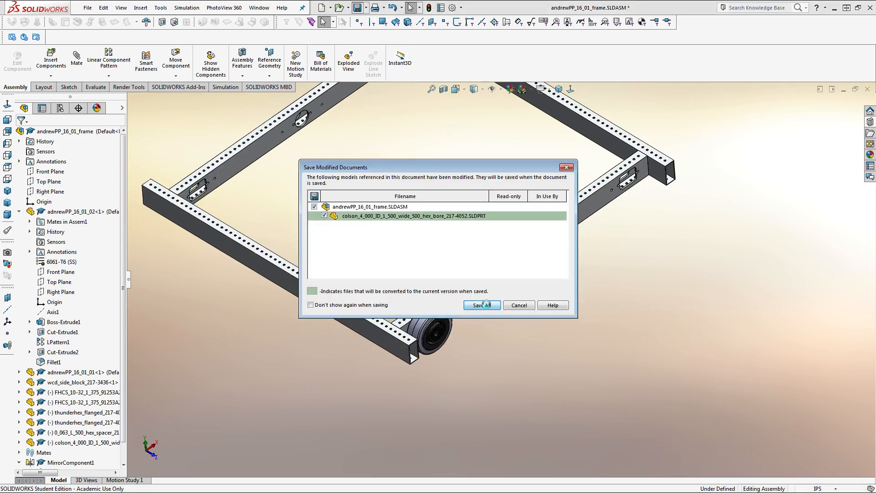
Try to add the Colson wheel to the MirrorComponent1 feature mirrored about the Front Plane
scroll(102, 302, down, 2)
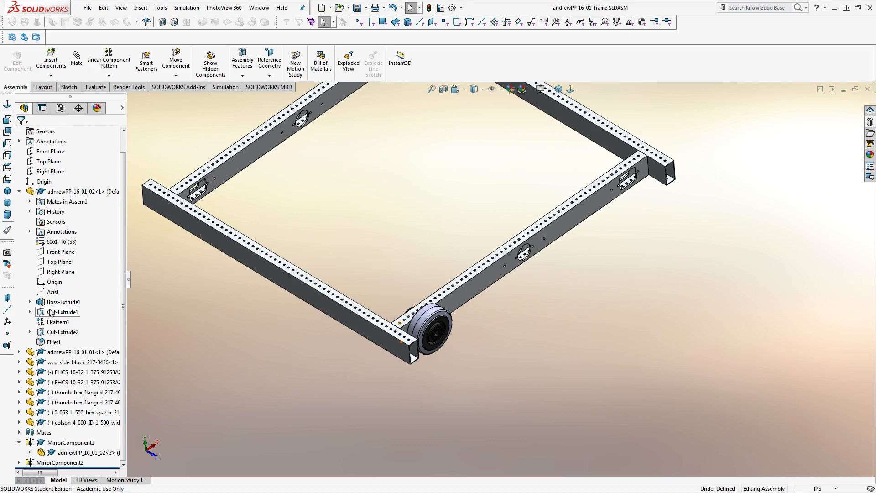
click(64, 443)
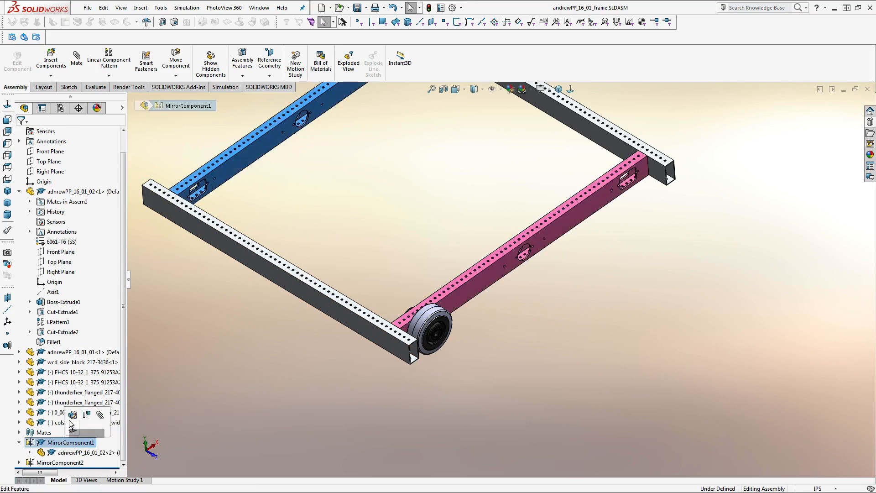
click(72, 416)
scroll(462, 316, up, 8)
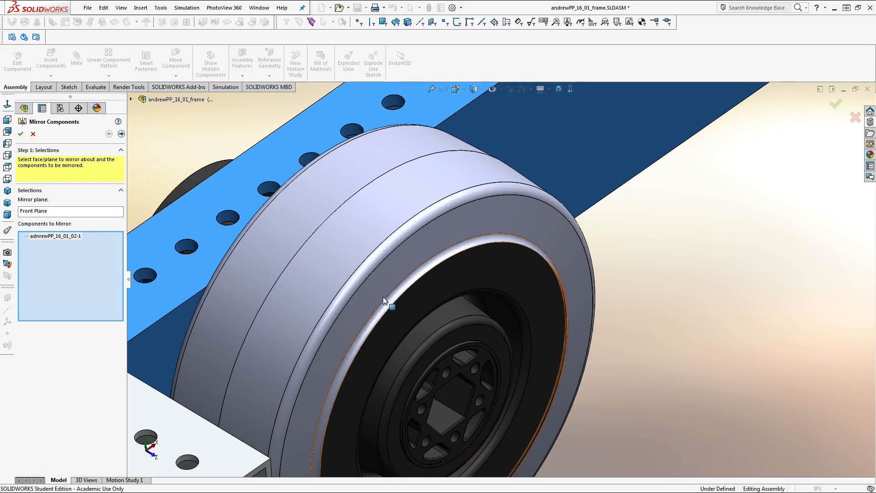
scroll(382, 297, down, 5)
click(410, 301)
scroll(423, 311, up, 2)
middle_drag(424, 312, 423, 312)
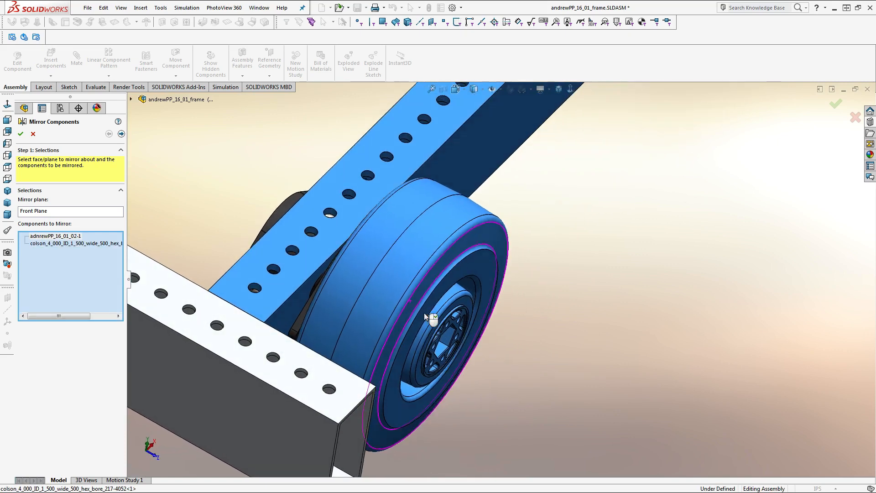
right_click(364, 278)
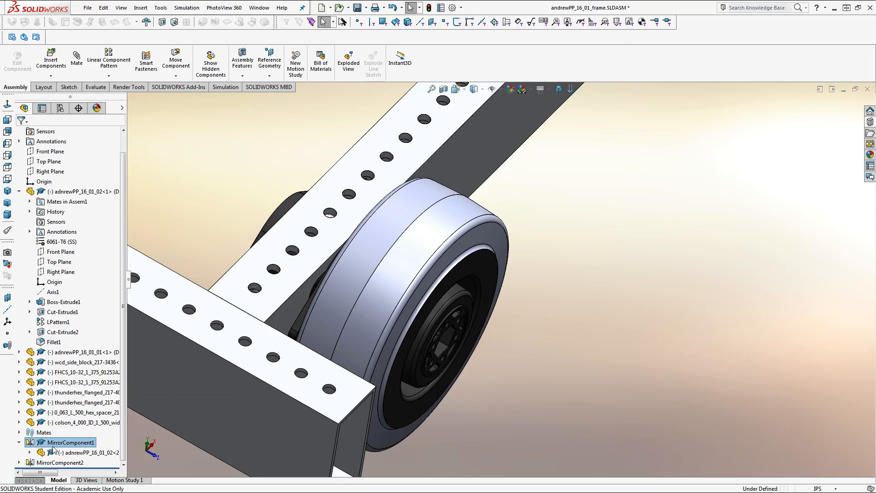
Edit MirrorComponent1 and add the Colson wheel, the hex spacer and the wheel-side flanged bearing to its mirrored components
right_click(66, 444)
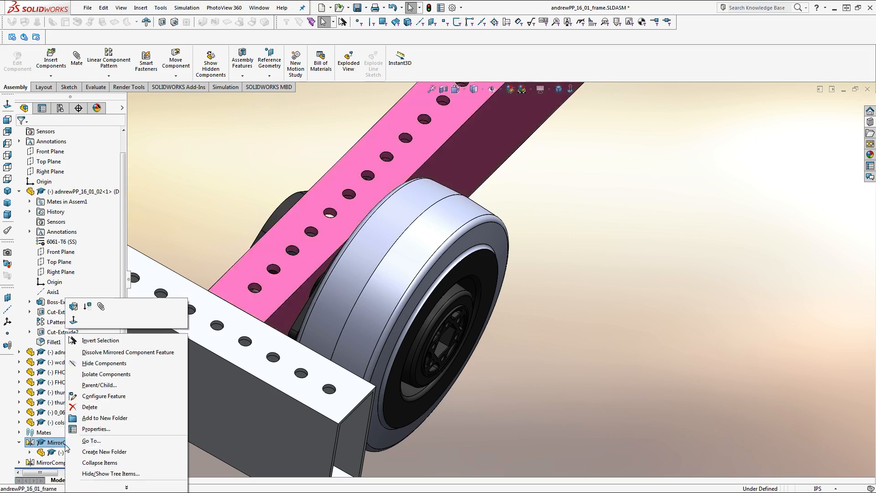
click(72, 310)
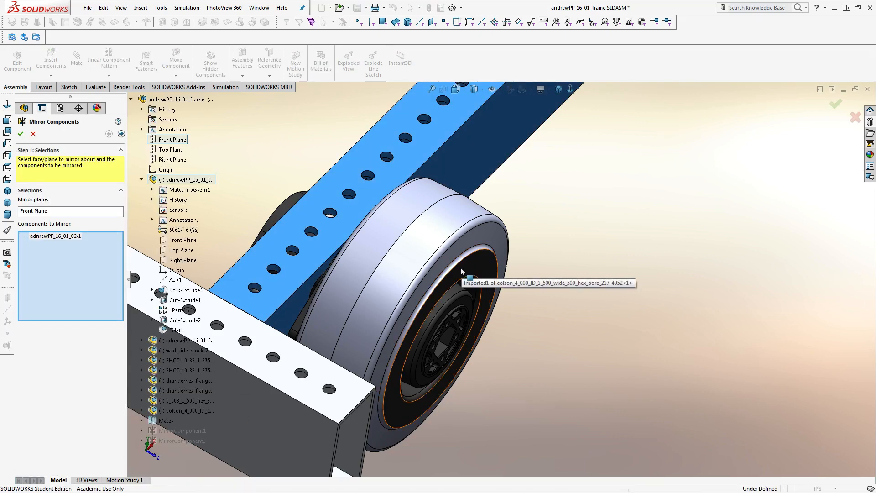
click(410, 279)
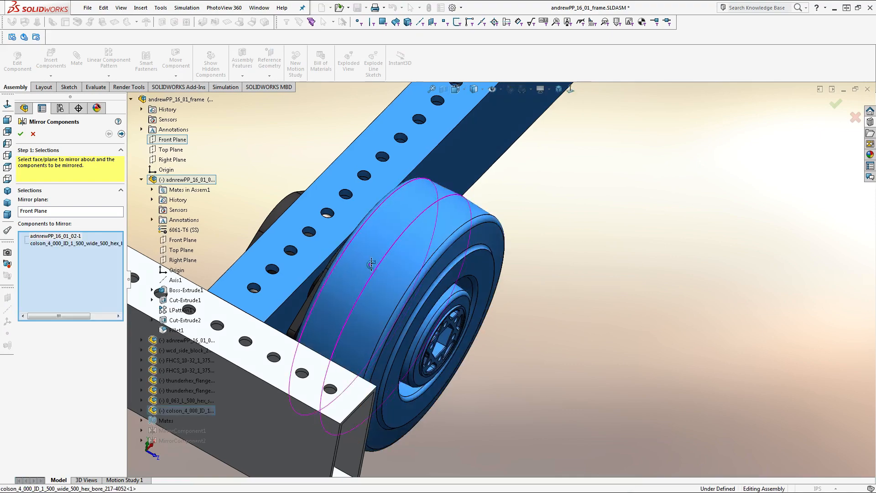
middle_drag(410, 279, 379, 296)
scroll(344, 261, down, 5)
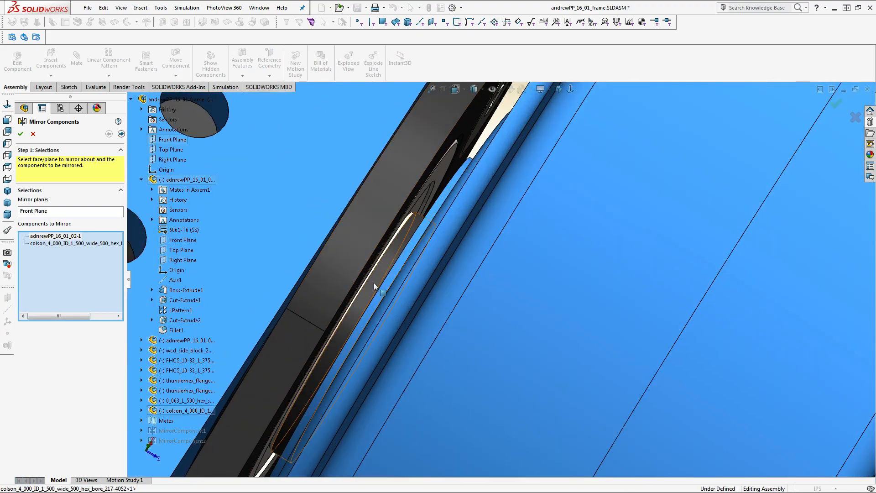
click(374, 283)
scroll(397, 259, down, 4)
click(424, 212)
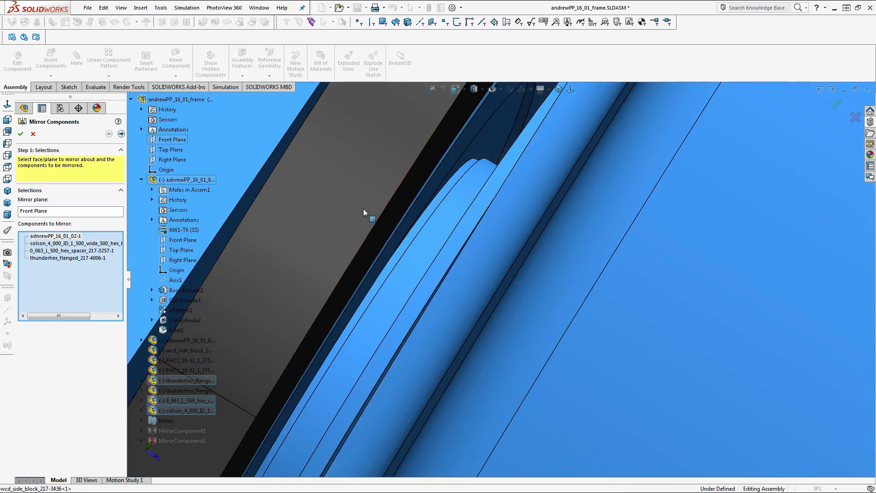
Add the wcd side block, both FHCS_10-32 screws and the second flanged bearing, and complete the mirror about the Front Plane
click(363, 209)
scroll(357, 220, up, 8)
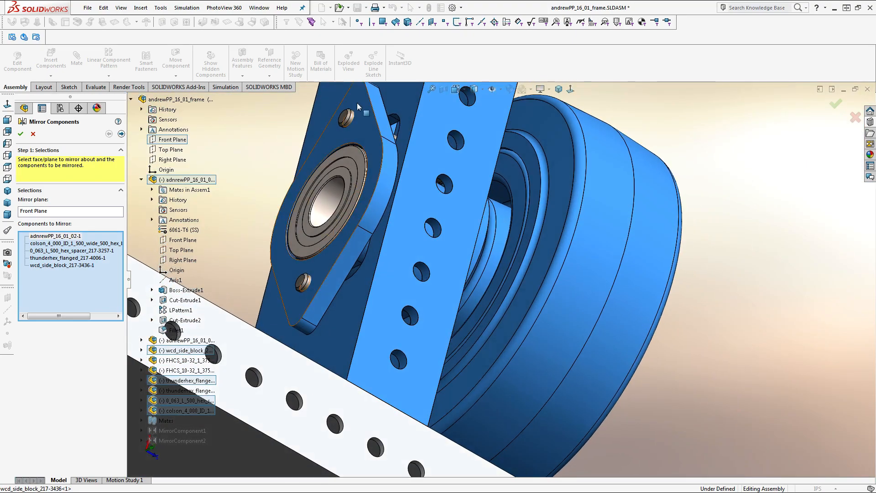
click(348, 117)
click(335, 234)
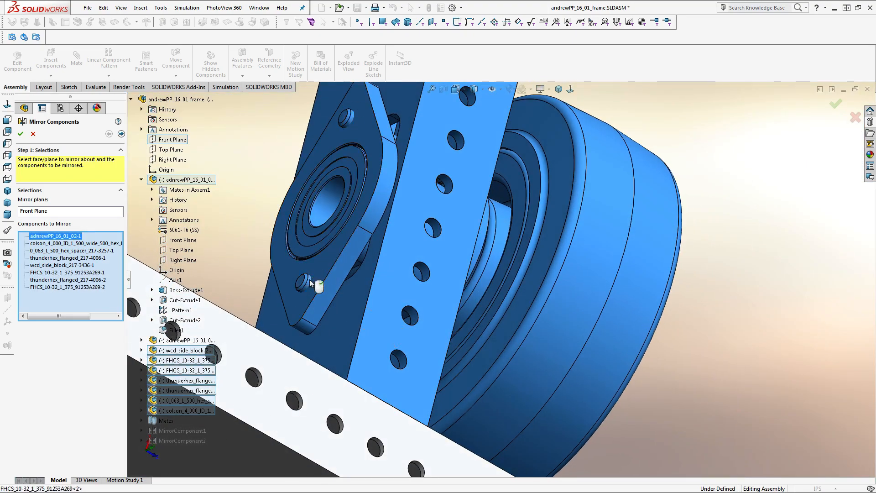
scroll(329, 247, up, 8)
right_click(302, 208)
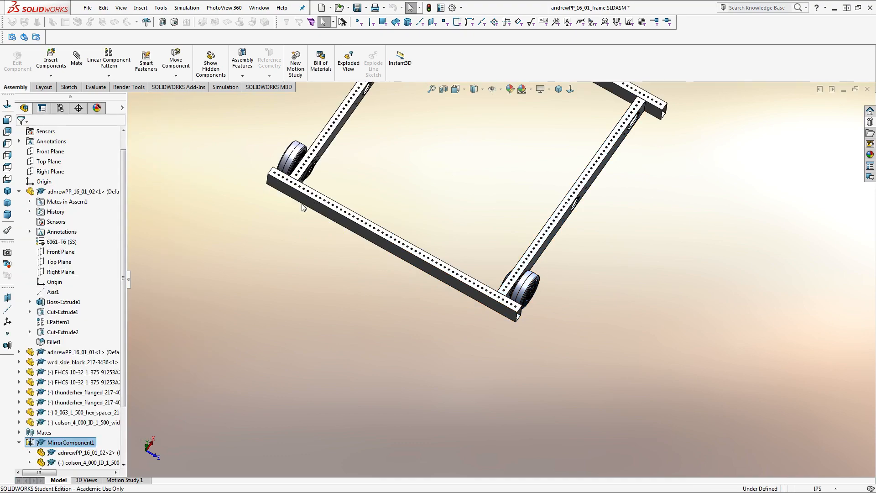
Edit MirrorComponent2 and add the Colson wheel, the hex spacer and the wcd side block to the components mirrored about the Right Plane
scroll(82, 427, down, 3)
click(63, 462)
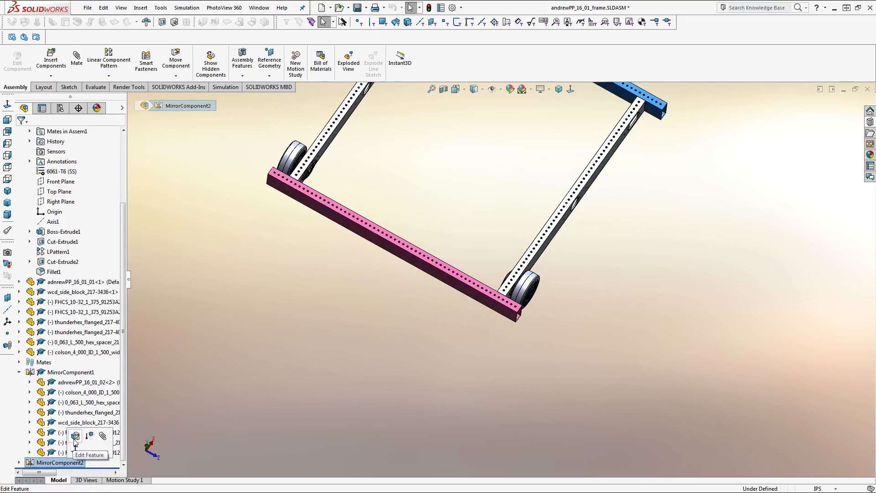
click(76, 437)
scroll(491, 297, down, 10)
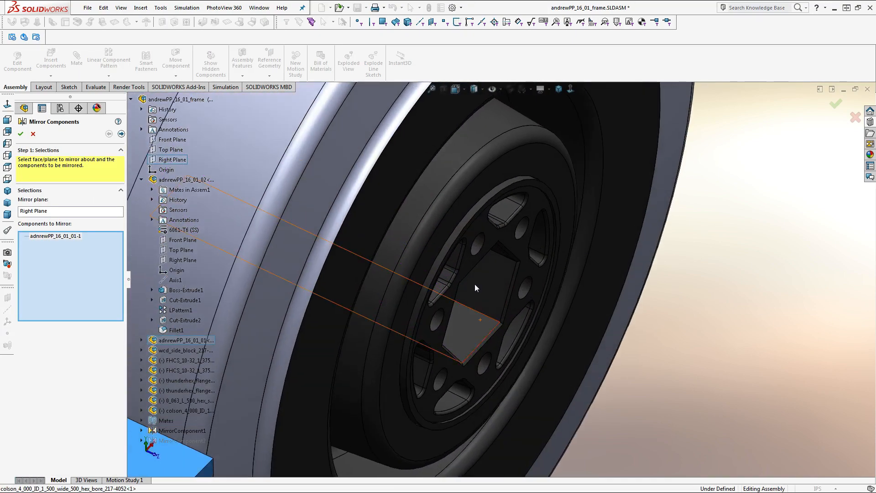
click(475, 286)
scroll(346, 210, down, 10)
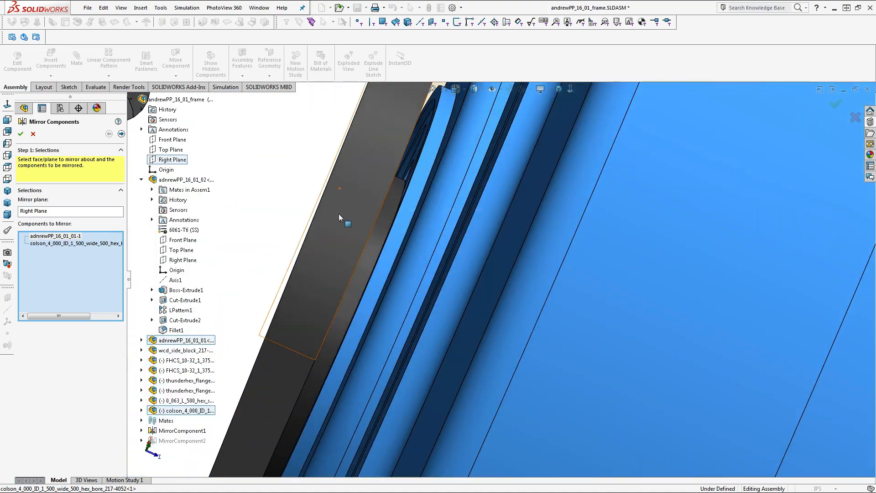
click(380, 238)
click(360, 240)
mouse_move(360, 240)
middle_down()
mouse_move(381, 254)
mouse_move(364, 247)
middle_up()
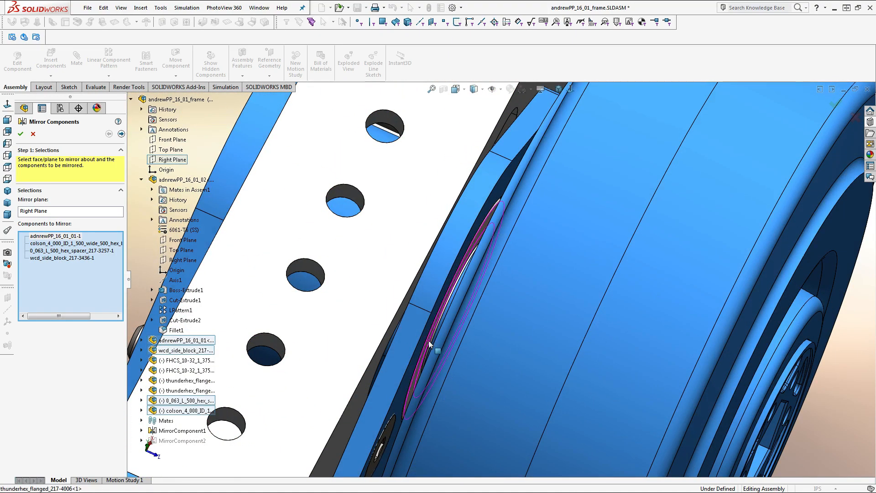
Add the original wheel's two flanged bearings and both FHCS_10-32 screws to the components mirrored about the Right Plane
scroll(424, 346, down, 5)
click(434, 426)
scroll(435, 426, up, 5)
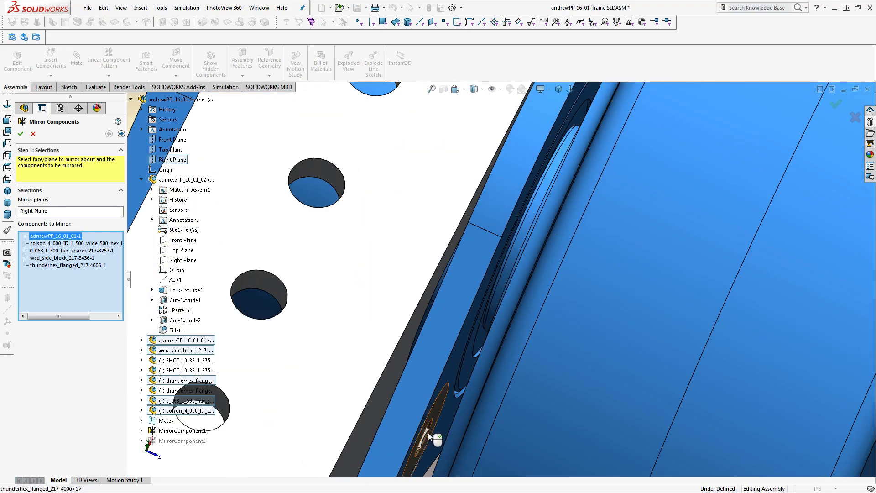
click(428, 432)
scroll(428, 432, up, 3)
scroll(536, 224, down, 6)
scroll(536, 223, up, 4)
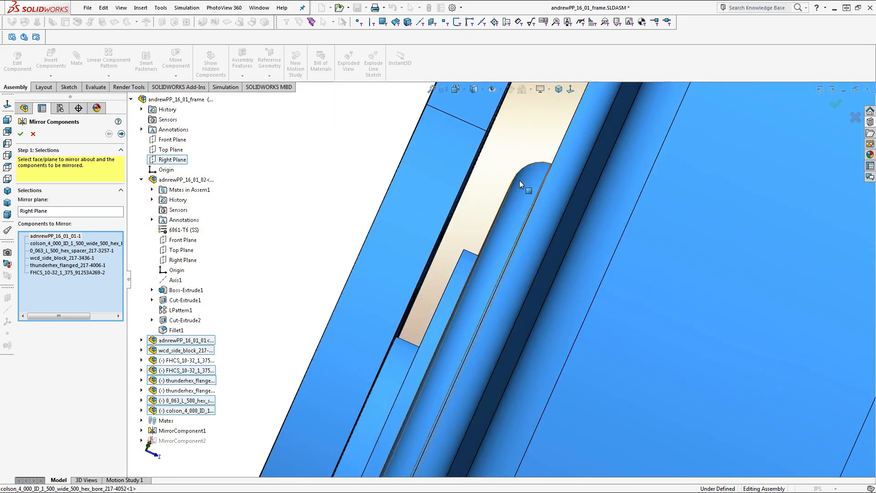
scroll(519, 180, up, 4)
middle_drag(433, 236, 308, 193)
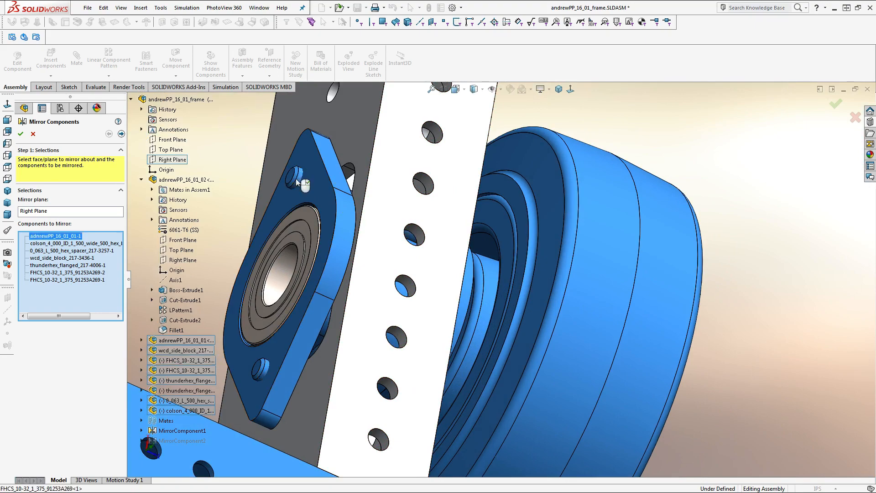
click(297, 267)
scroll(298, 266, up, 6)
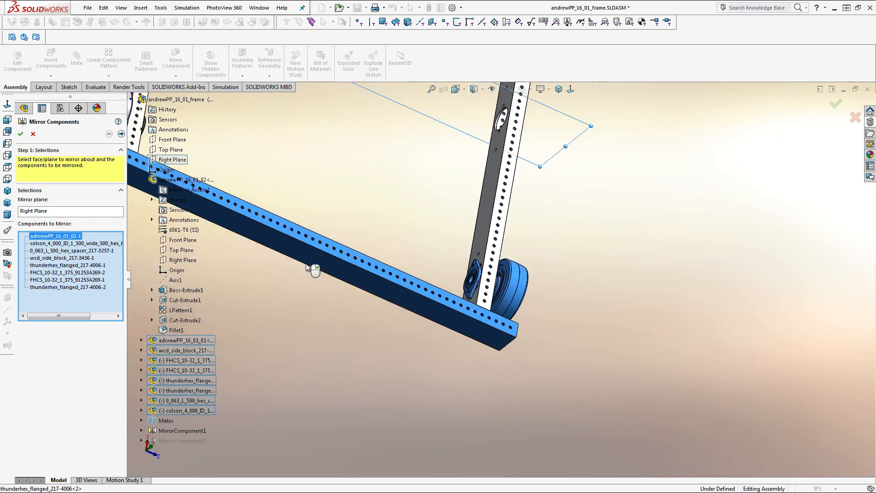
Add the opposite corner's Colson wheel, wcd side block and hex spacer to the components mirrored about the Right Plane
scroll(342, 201, down, 3)
scroll(352, 182, down, 5)
click(360, 237)
middle_drag(385, 286, 463, 312)
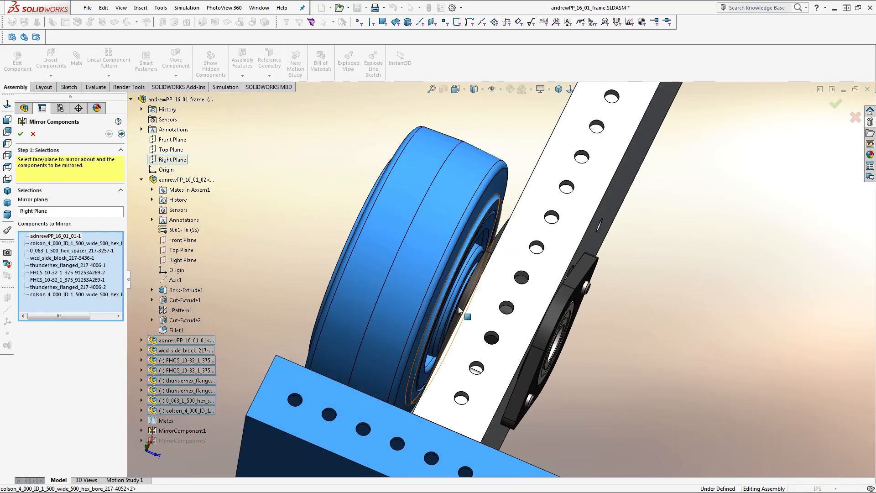
scroll(473, 264, down, 4)
middle_drag(475, 259, 480, 277)
click(483, 283)
scroll(482, 283, down, 5)
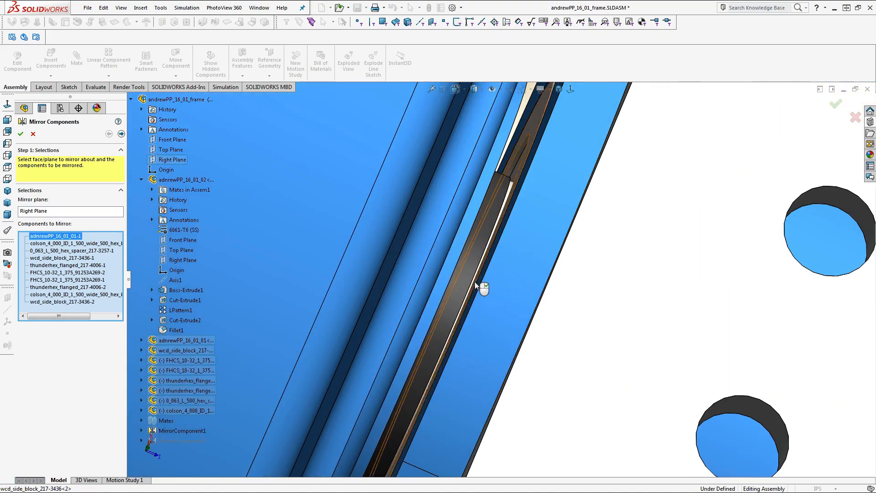
click(496, 218)
scroll(496, 222, up, 8)
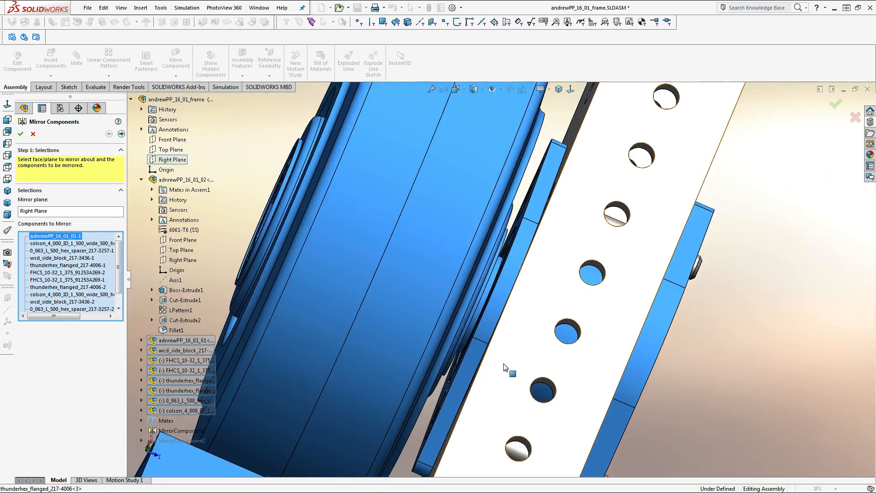
Add the opposite corner's flanged bearings and FHCS_10-32 screws, and complete the mirror about the Right Plane
scroll(585, 445, down, 5)
click(592, 436)
scroll(602, 364, up, 5)
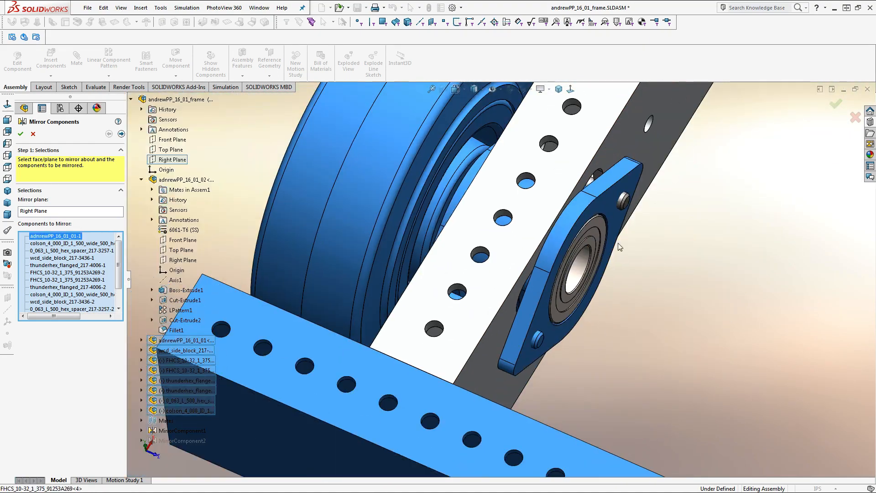
scroll(614, 208, down, 4)
scroll(535, 295, up, 8)
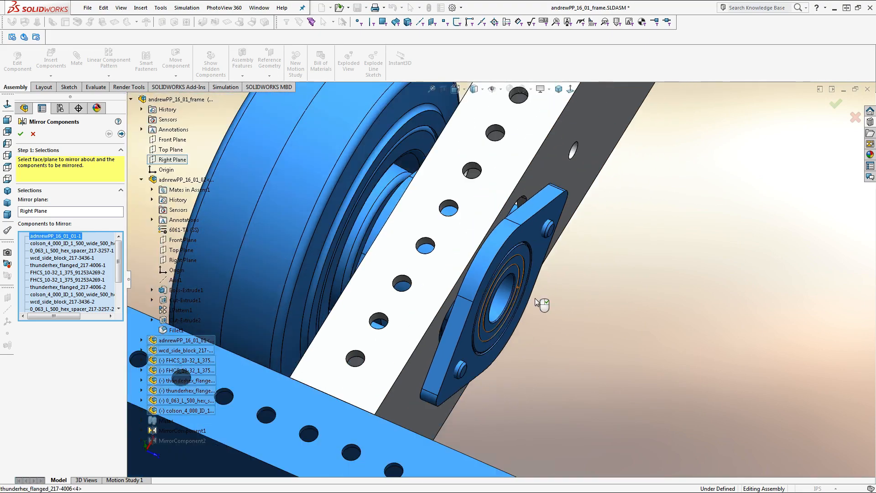
middle_drag(556, 316, 584, 295)
scroll(569, 332, up, 9)
scroll(586, 296, down, 4)
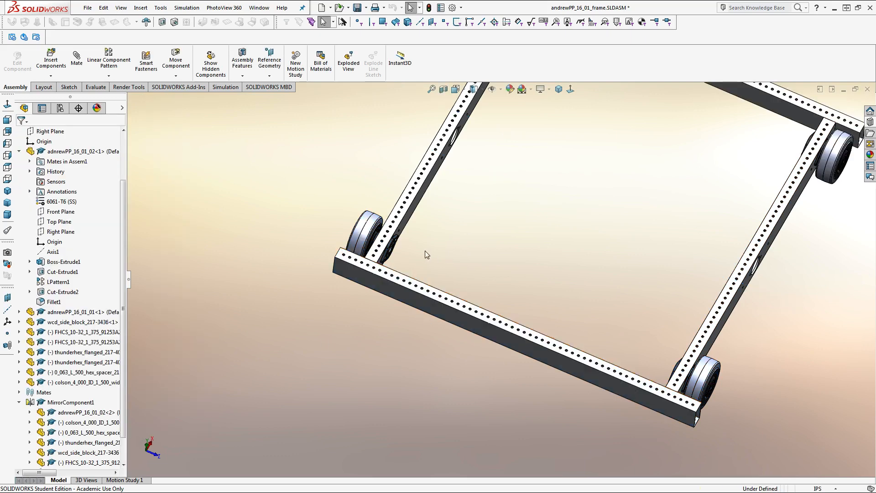
Check the wheels at the frame's corners, show the frame in isometric view and save the assembly
scroll(558, 297, up, 2)
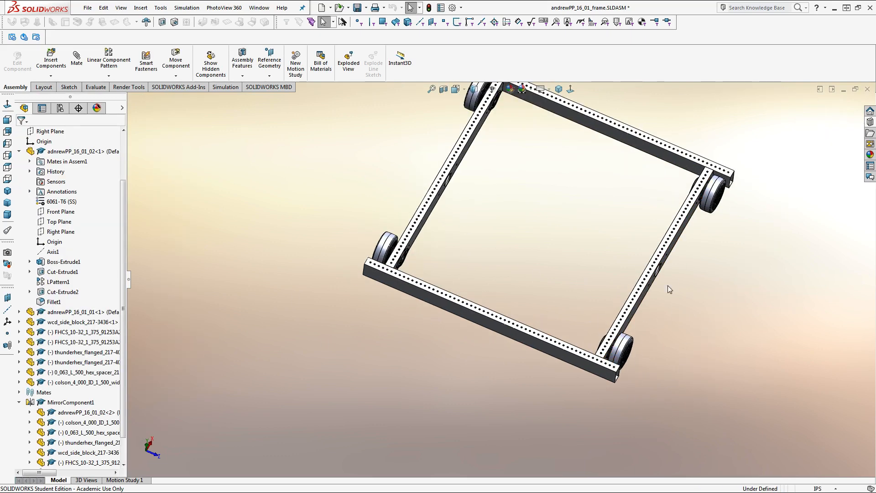
scroll(616, 390, down, 3)
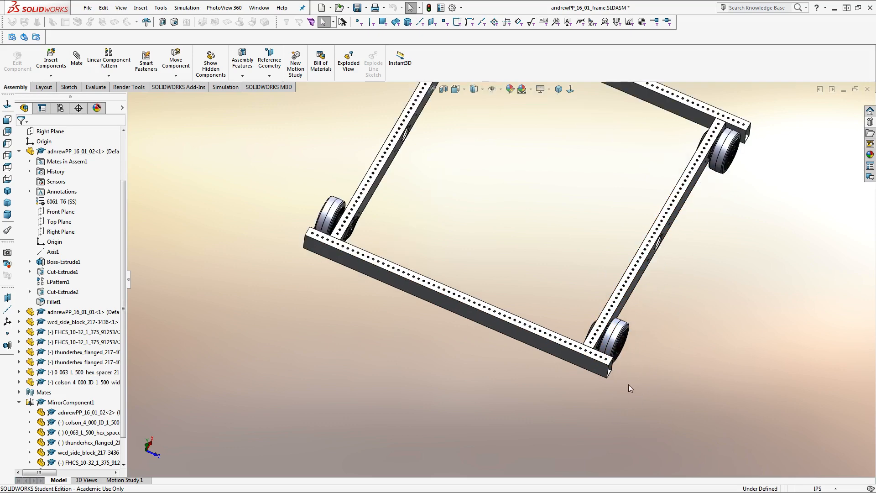
scroll(627, 343, down, 3)
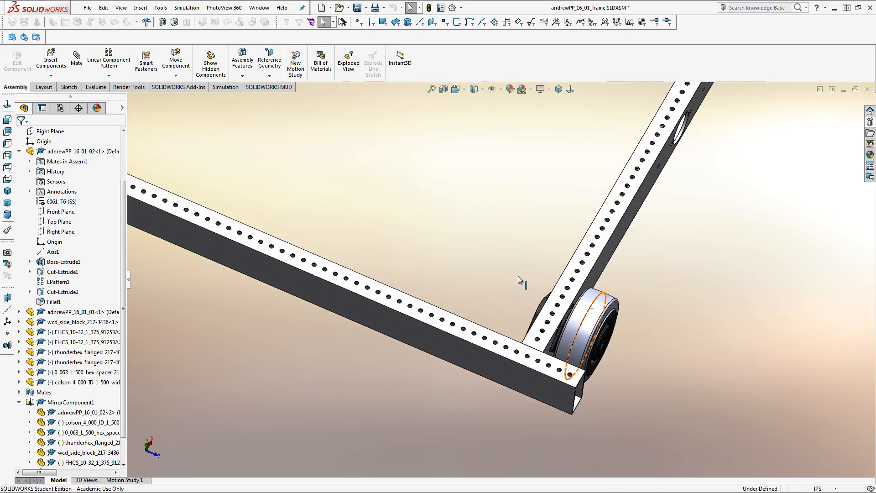
scroll(597, 335, up, 3)
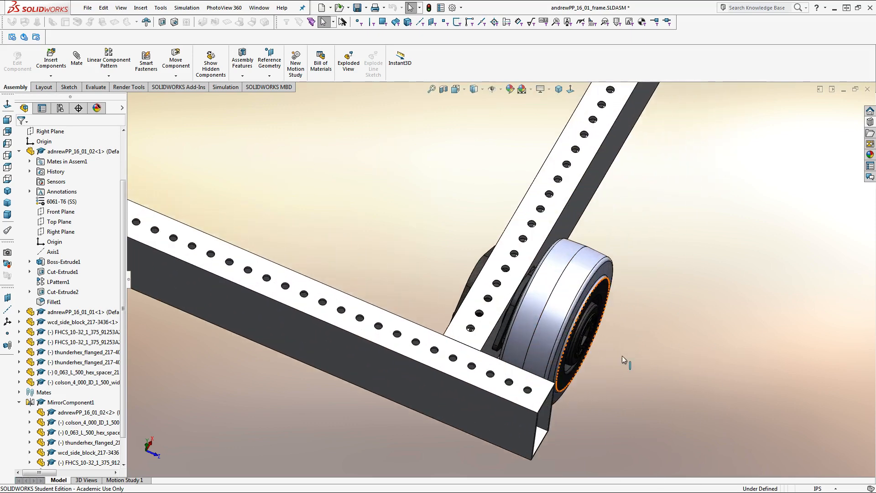
scroll(578, 345, up, 3)
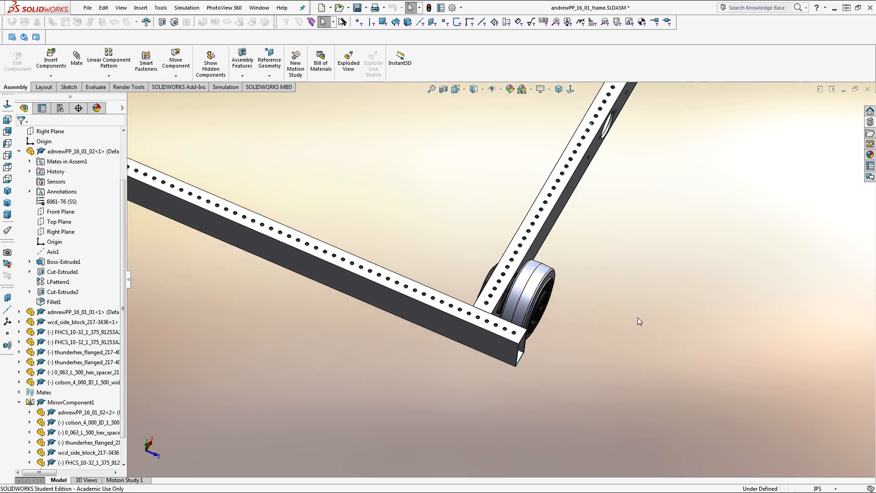
scroll(488, 279, up, 3)
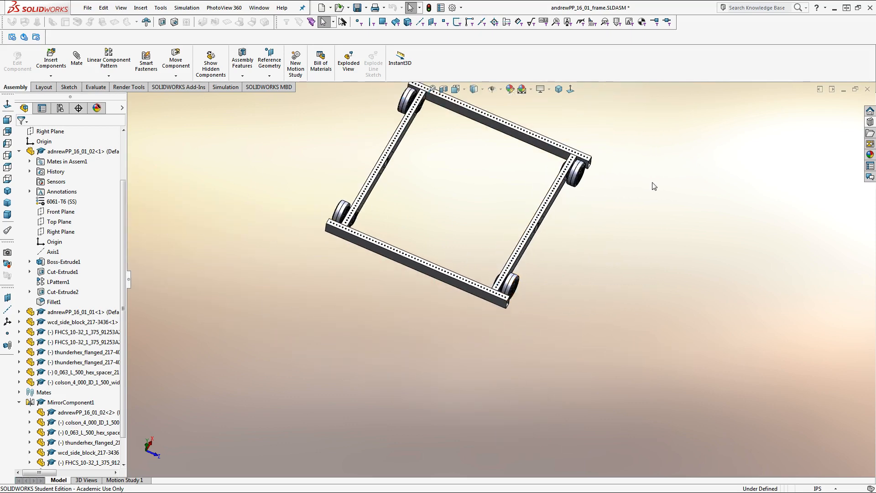
key(ctrl+7)
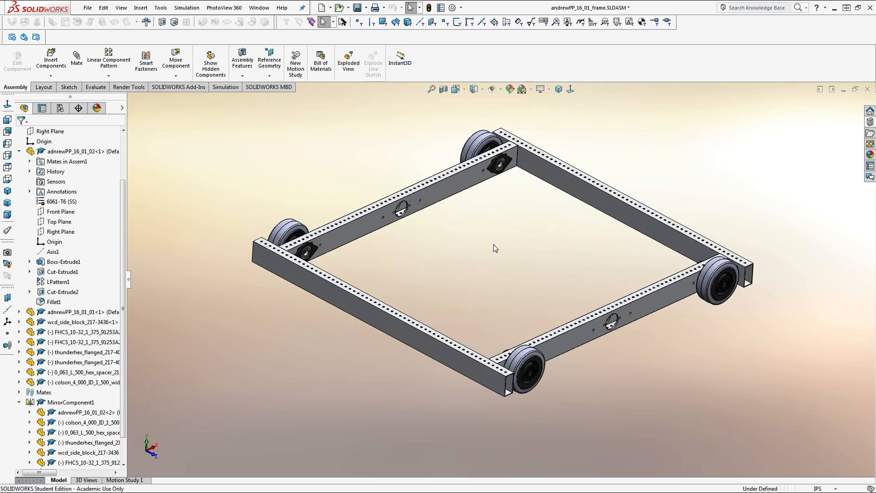
click(357, 9)
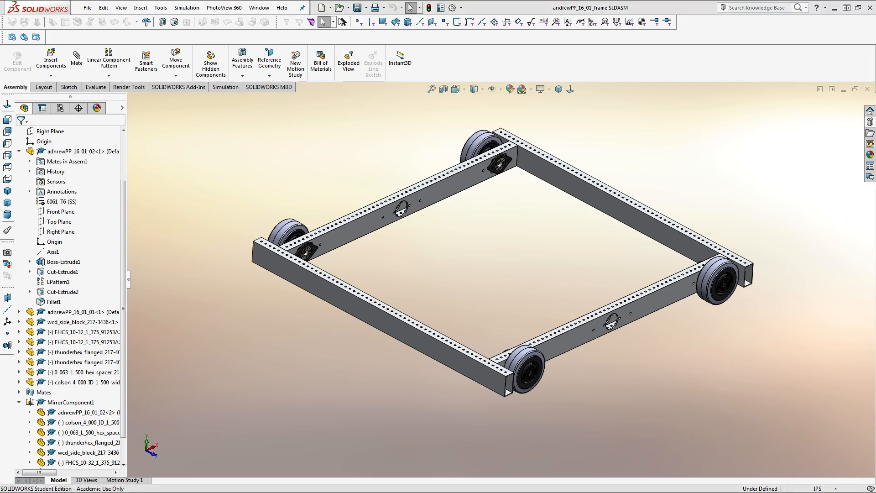
Switch to the JVN-DesignCalc spreadsheet in Google Sheets and set the motor on the Custom 1-Speed Drive sheet to CIM
key(alt+Tab)
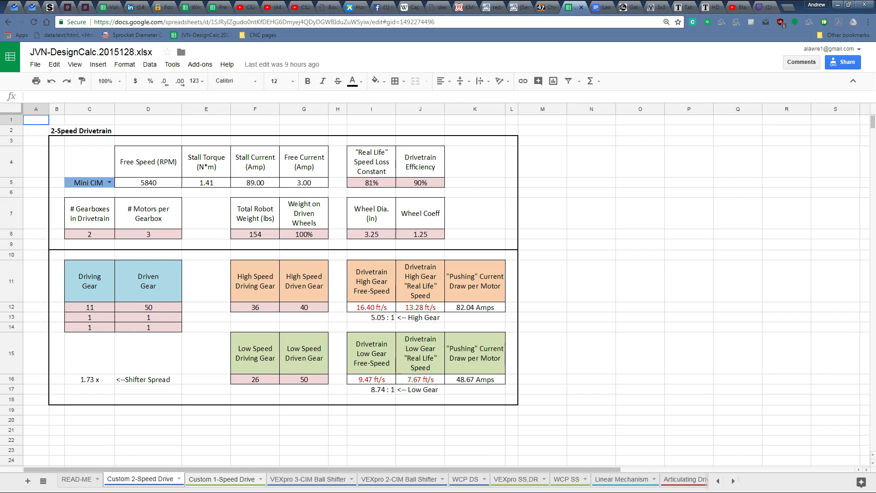
click(222, 479)
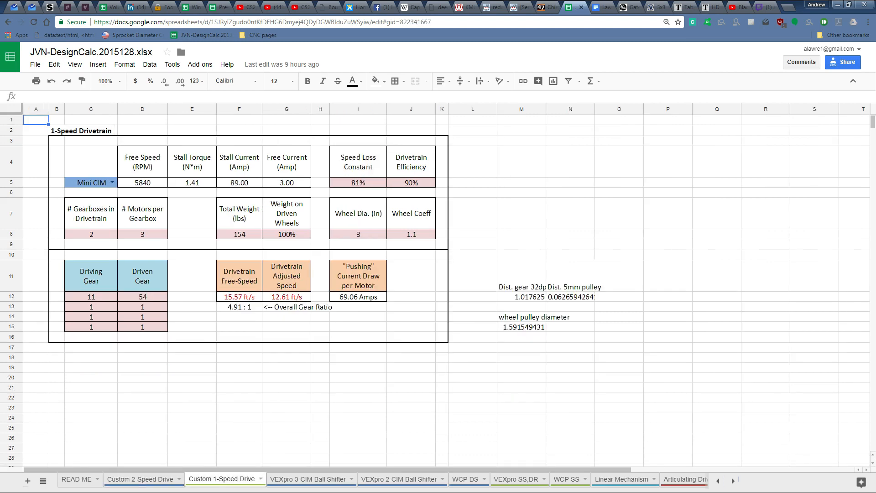
click(192, 276)
key(Up)
key(Up)
key(Up)
key(Up)
key(Up)
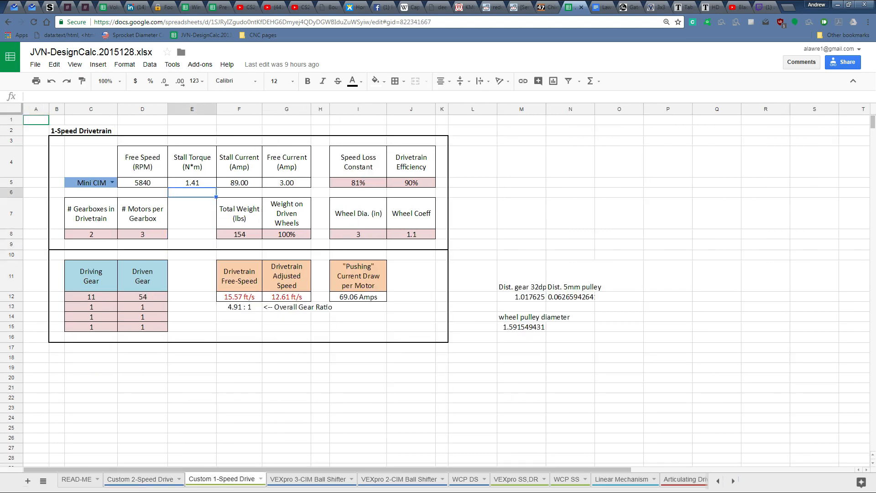
key(Left)
key(Left)
key(Up)
key(Return)
key(Down)
key(Down)
key(Down)
key(Down)
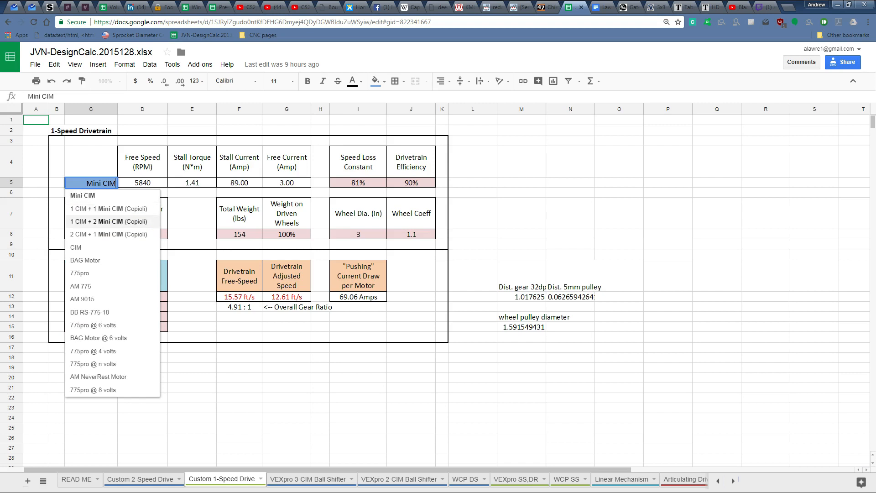
key(Return)
Set the number of motors per gearbox to 2 in the 1-Speed Drivetrain calculator
key(Down)
key(Down)
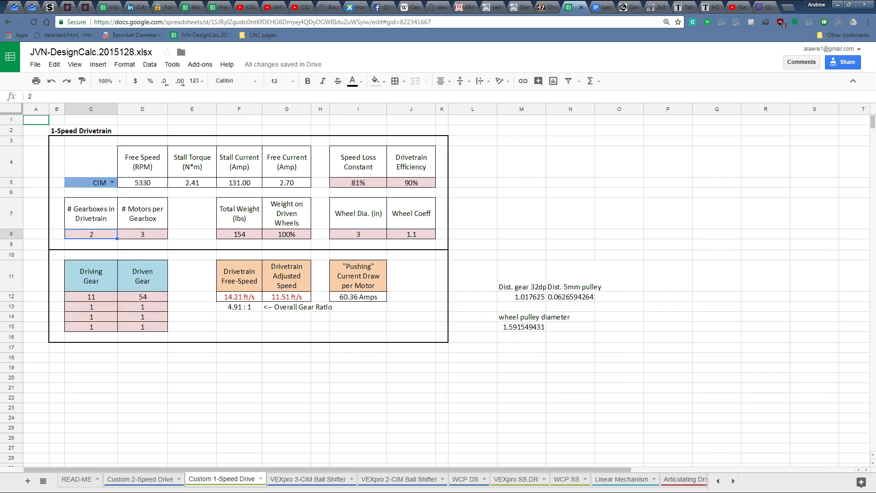
key(Right)
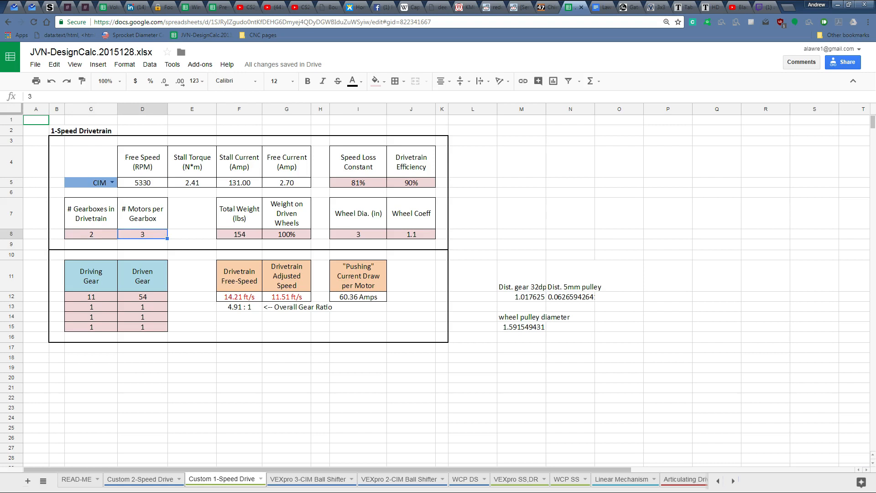
text(2)
key(Right)
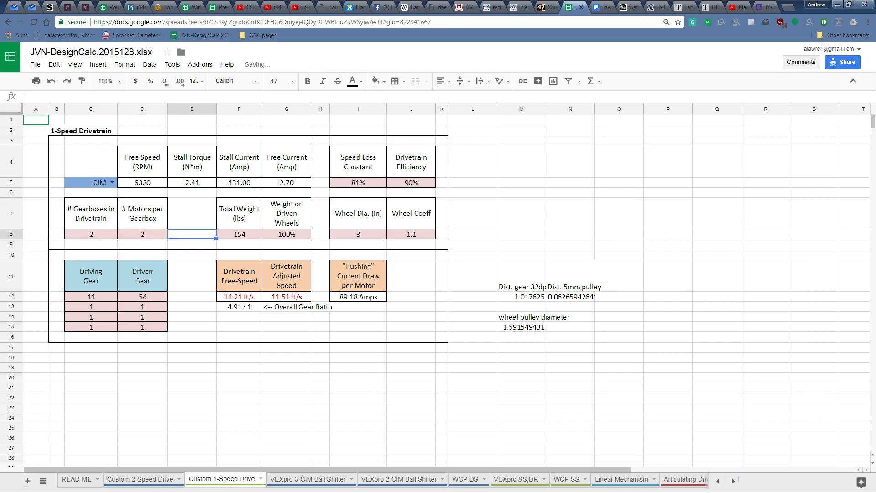
Review the robot weight, driven-wheel weight, speed loss constant and drivetrain efficiency inputs of the 1-speed drivetrain
key(Right)
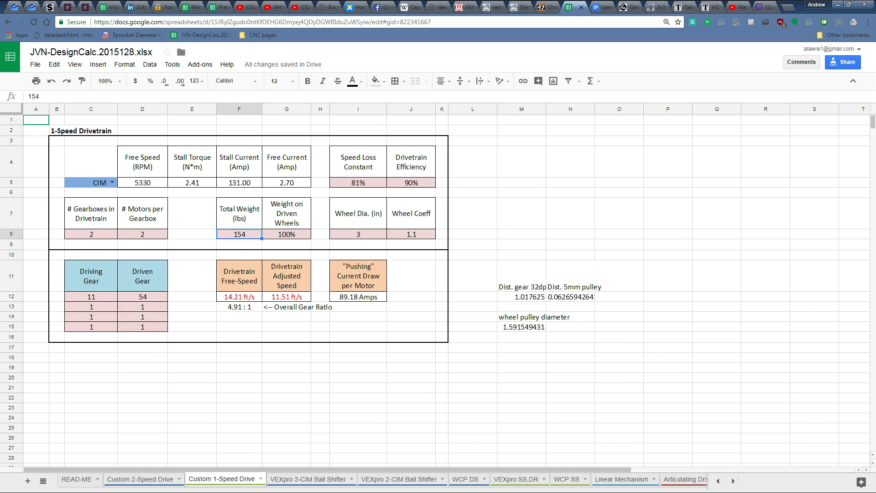
click(286, 233)
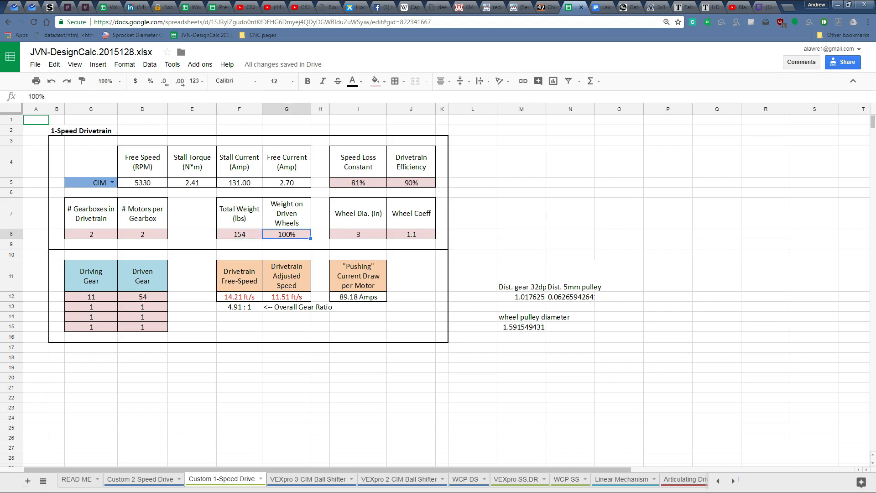
key(Right)
key(Up)
key(Up)
key(Right)
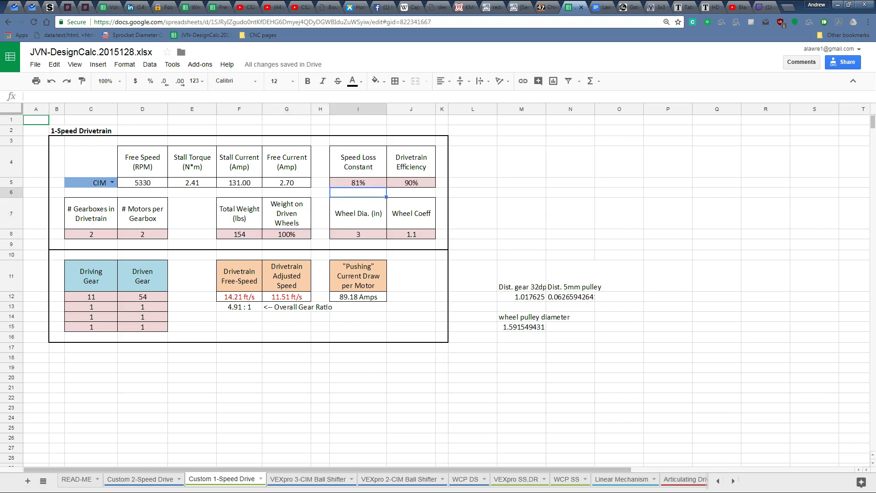
key(Up)
key(Right)
key(Left)
key(Right)
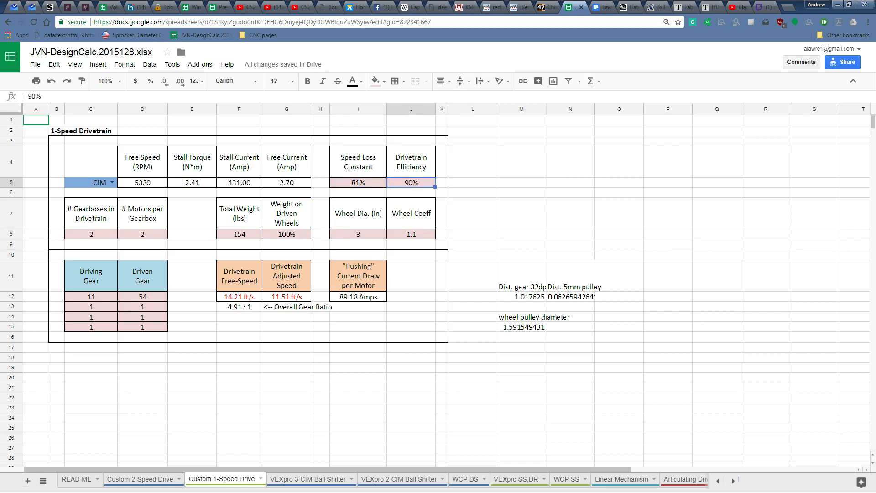
Set the drivetrain's wheel diameter to 4 in
key(Left)
key(Down)
key(Down)
key(Down)
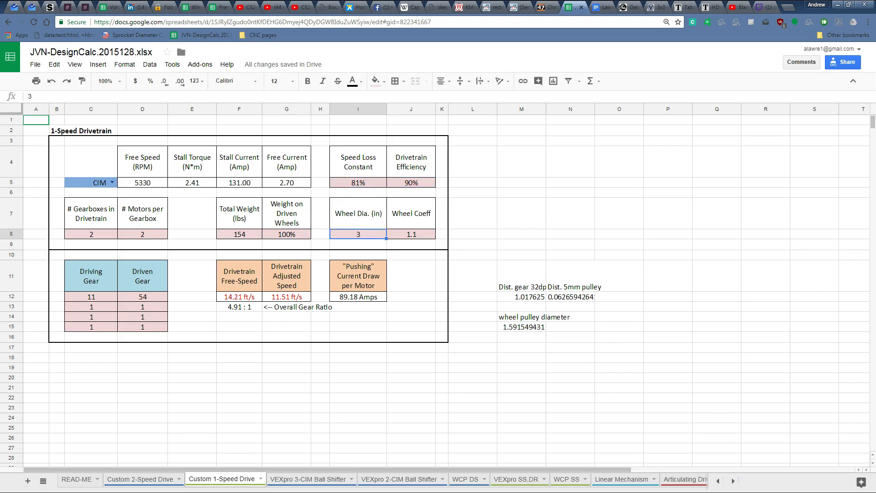
text(4)
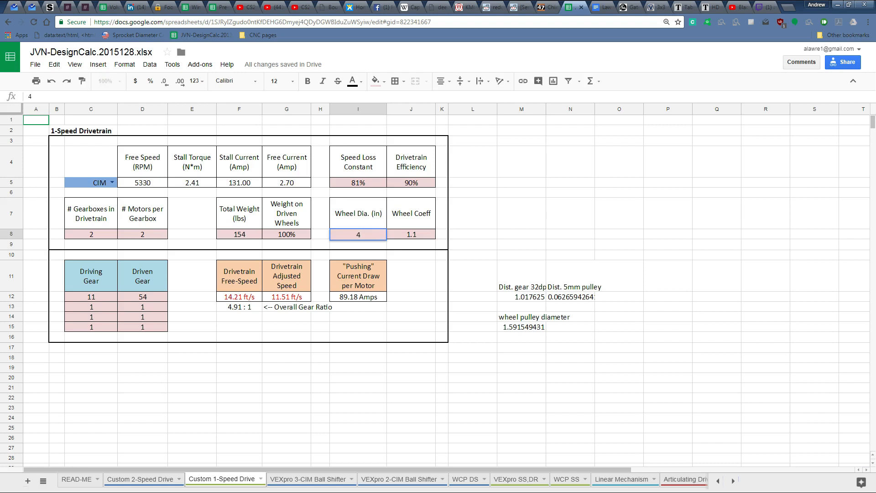
key(Return)
Set the first-stage driven gear to 60 teeth
key(Left)
key(Left)
key(Left)
key(Left)
key(Down)
key(Down)
key(Down)
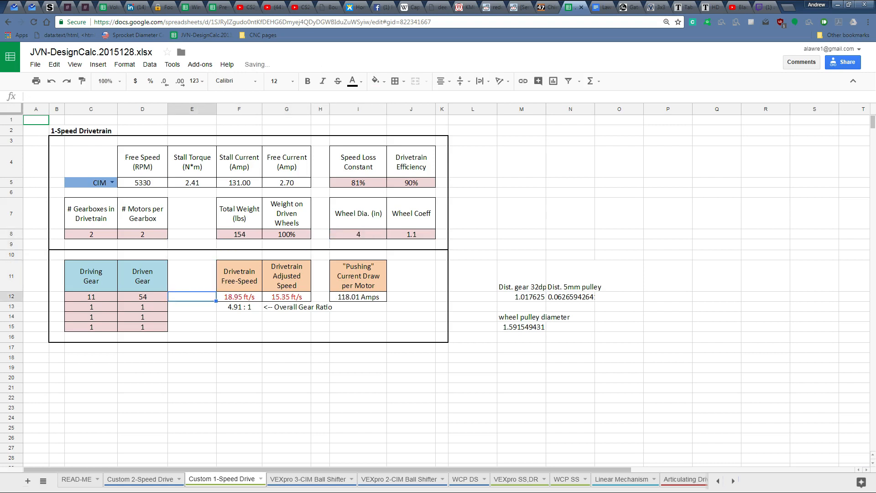
key(Left)
key(Left)
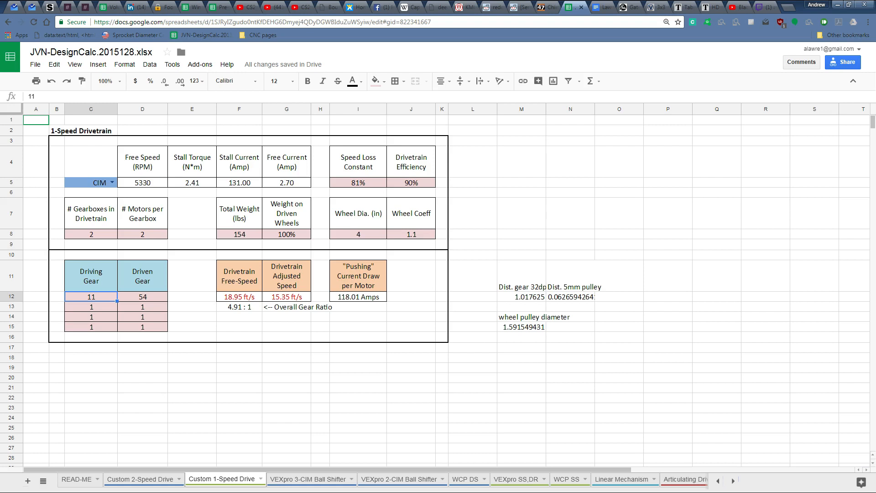
click(142, 297)
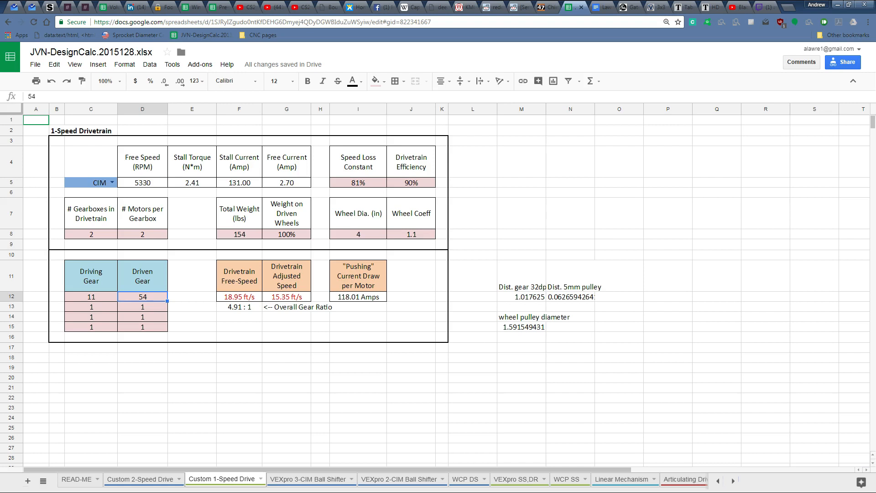
text(60)
click(91, 297)
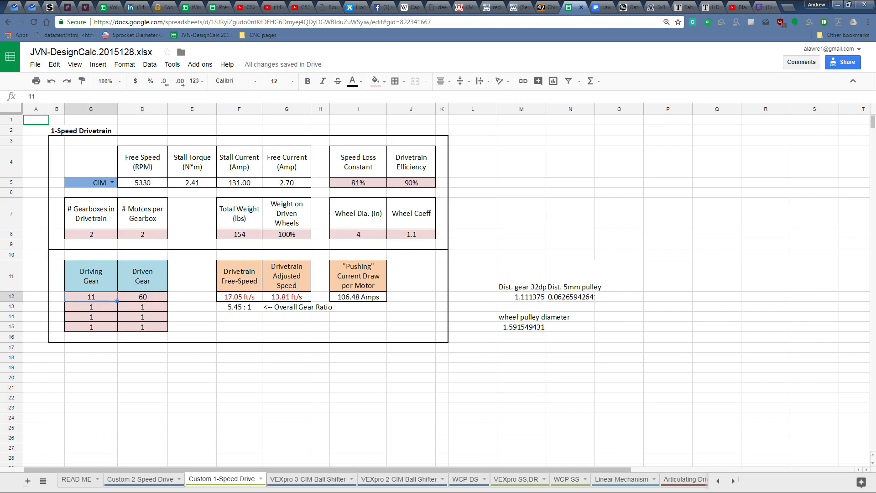
click(143, 296)
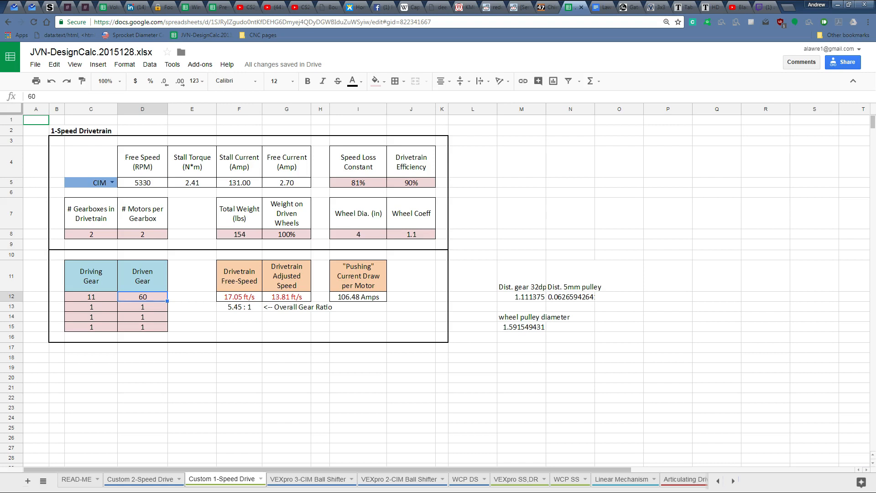
key(Down)
key(Down)
key(Down)
key(Down)
key(Down)
key(Down)
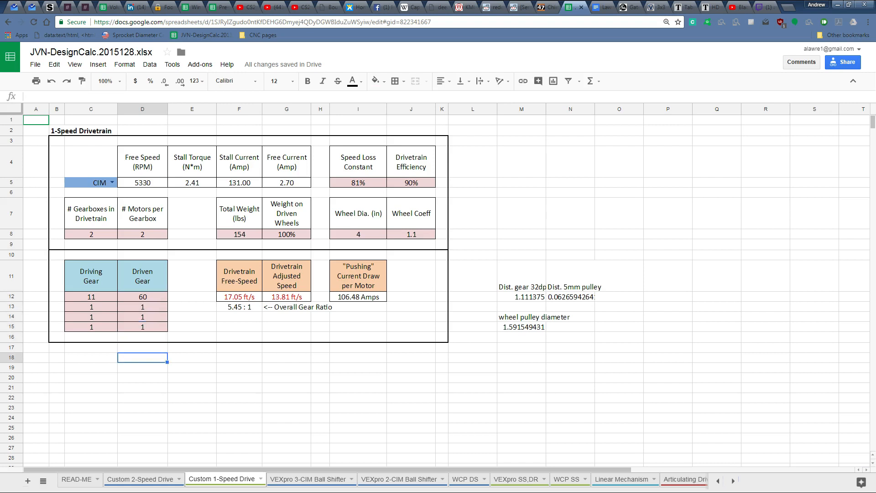
Set the first-stage driven gear to 64 teeth
key(Up)
key(Up)
key(Up)
key(Up)
key(Up)
key(Up)
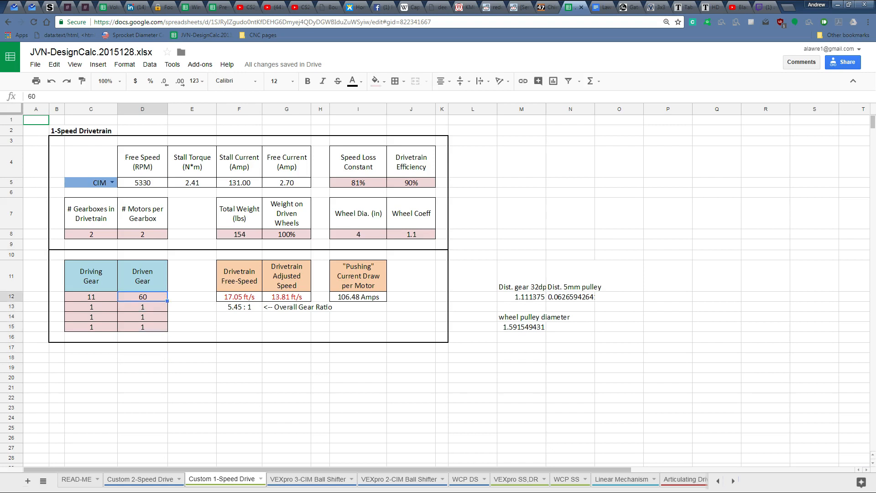
text(64)
key(Return)
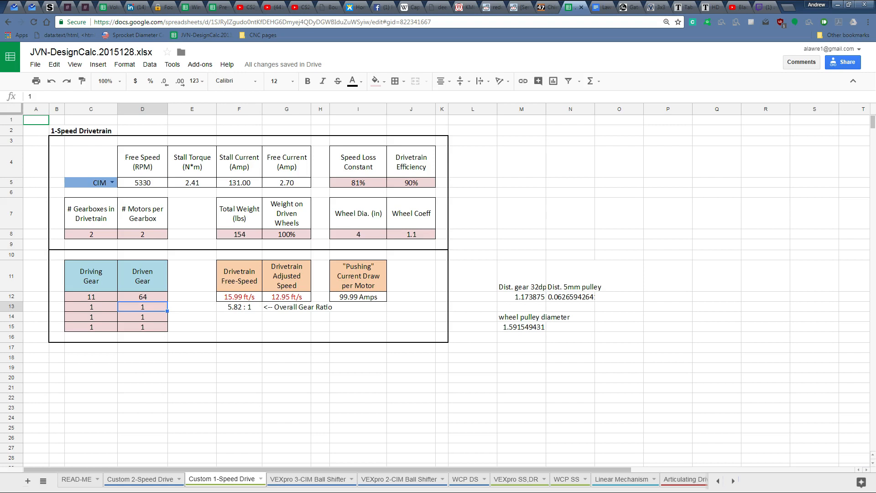
Set the first-stage driven gear to 66 teeth
key(Left)
key(Right)
key(Up)
key(Left)
key(Right)
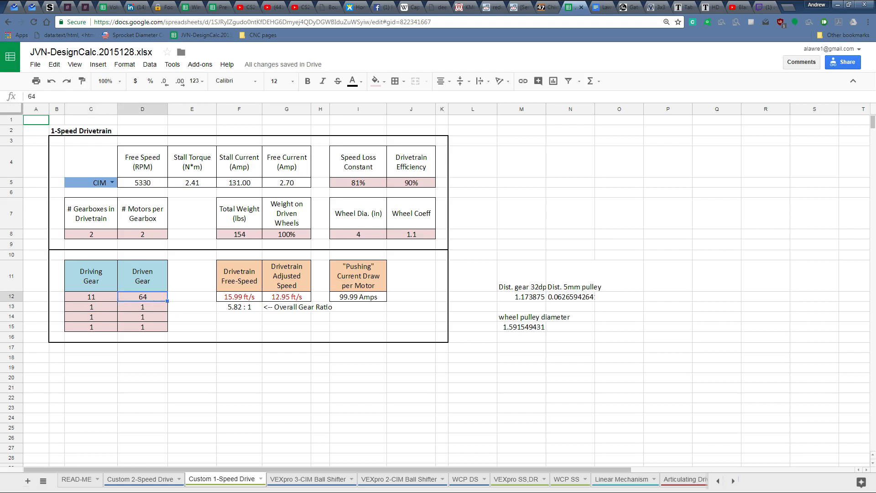
key(Down)
key(Up)
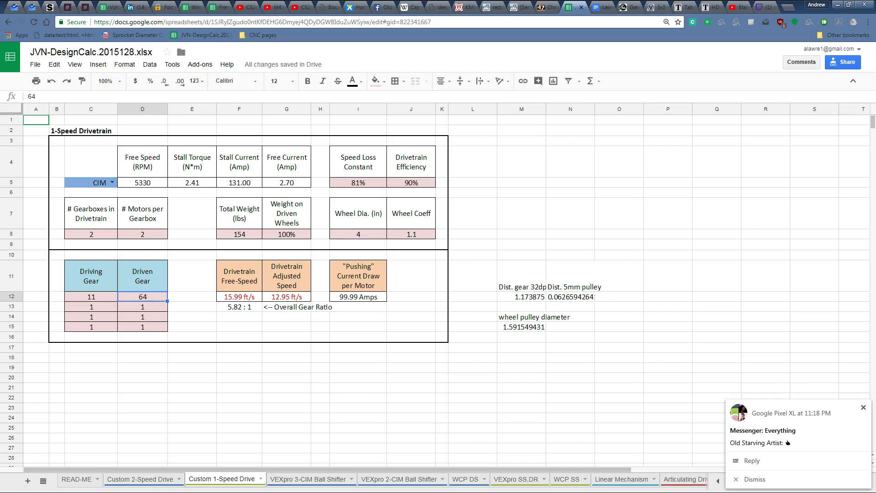
text(66)
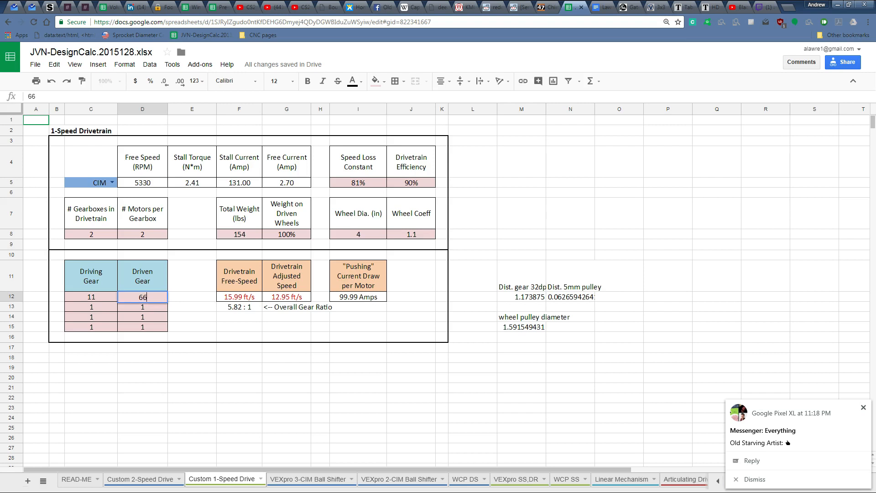
key(Return)
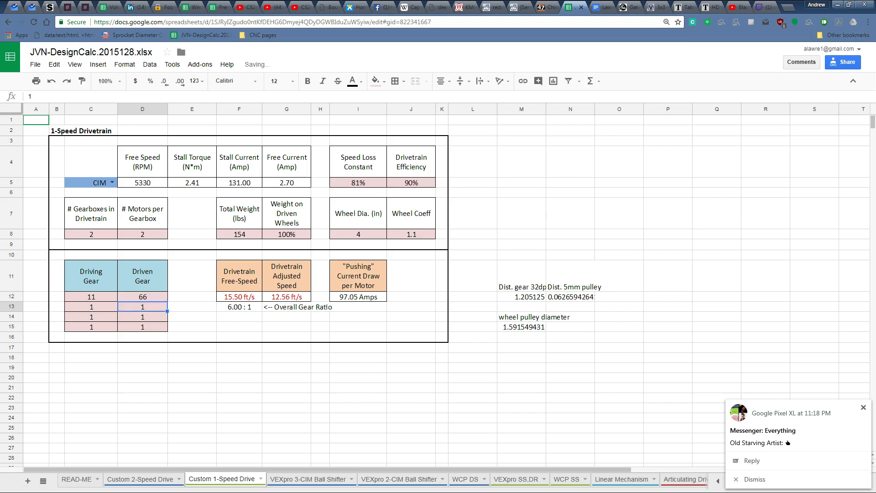
Examine the first-stage gear pair and the overall gear ratio calculated from it
key(Up)
key(Left)
key(Right)
key(Right)
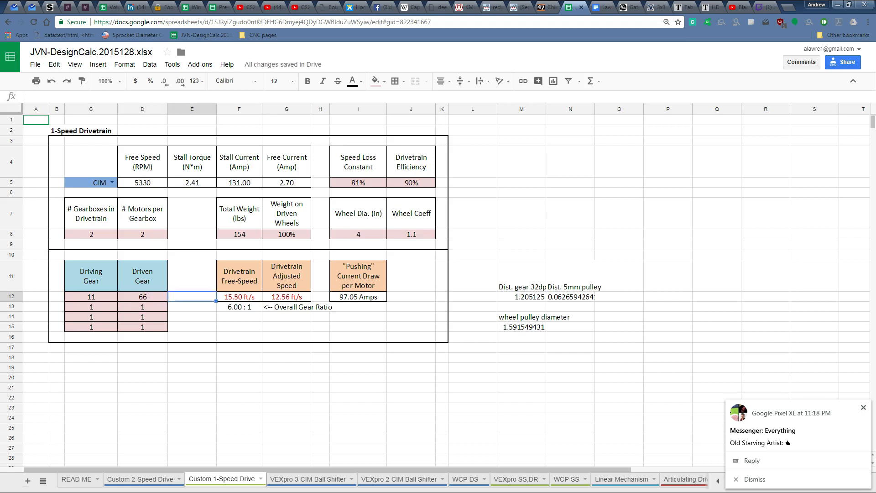
key(Down)
key(Right)
key(Left)
key(Left)
key(Right)
key(Right)
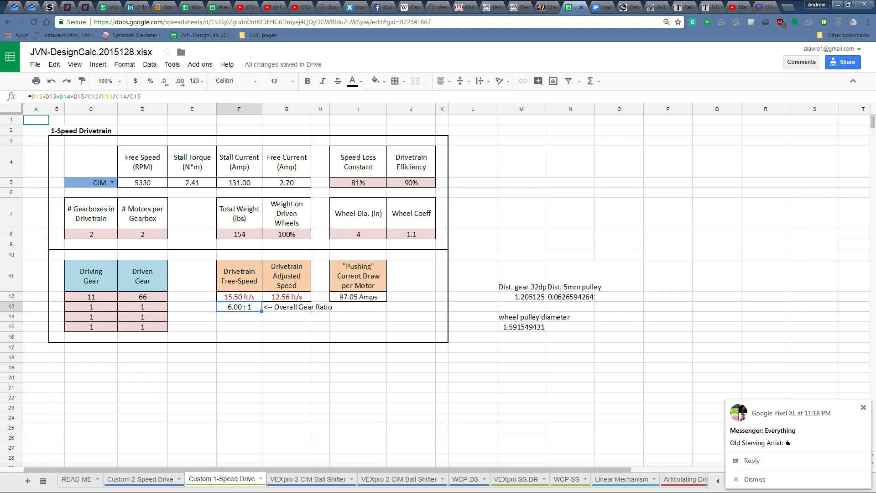
key(Left)
key(Left)
key(Up)
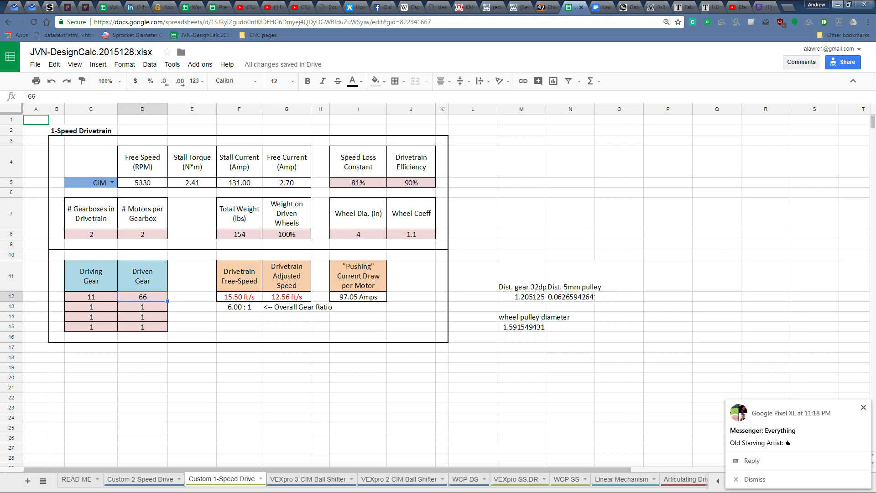
Switch to SOLIDWORKS, dismiss the message notification and create a new part from the 299_PART template
key(alt+Tab)
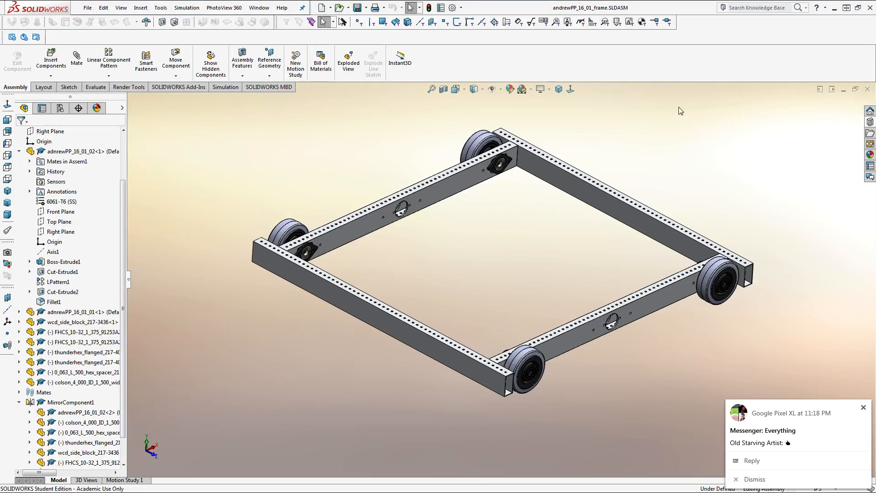
key(alt+e)
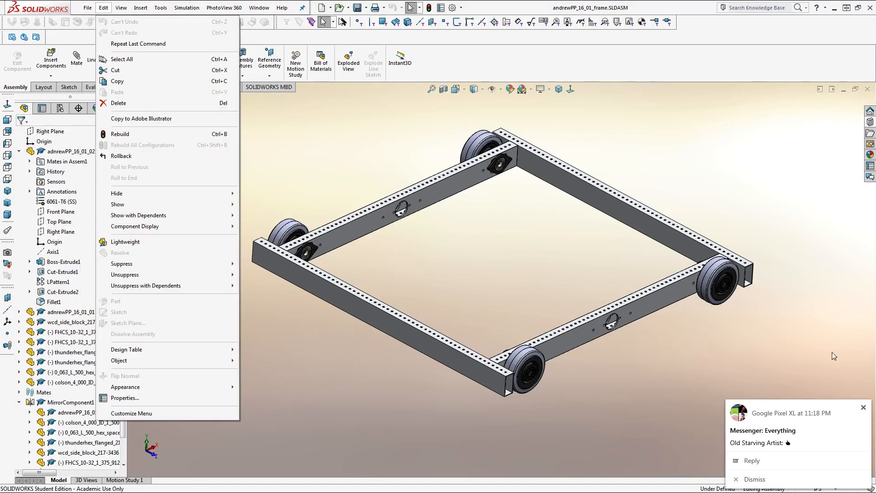
click(862, 406)
click(96, 21)
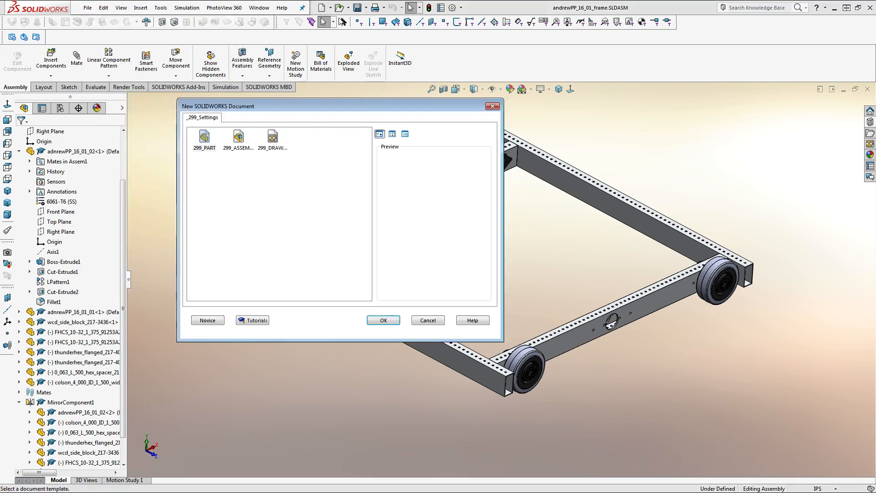
double_click(204, 138)
Sketch a circle centred on the origin on the Right Plane and dimension its diameter to 4 in
click(13, 57)
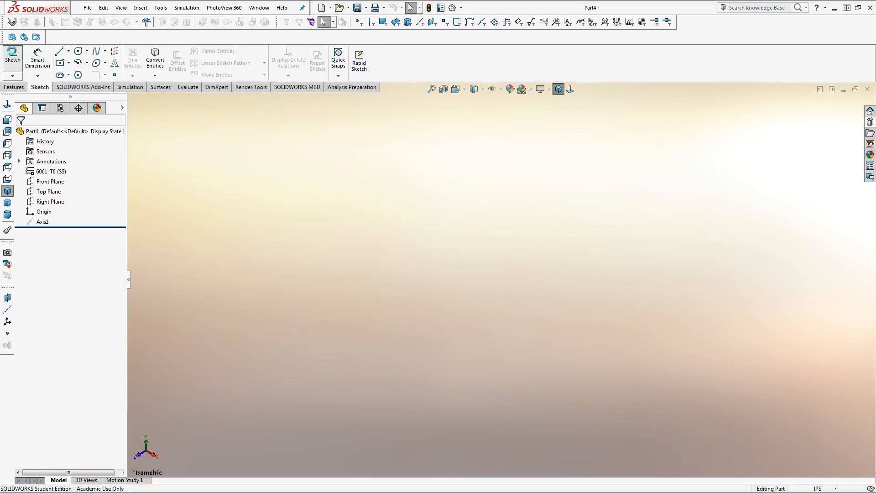
click(441, 354)
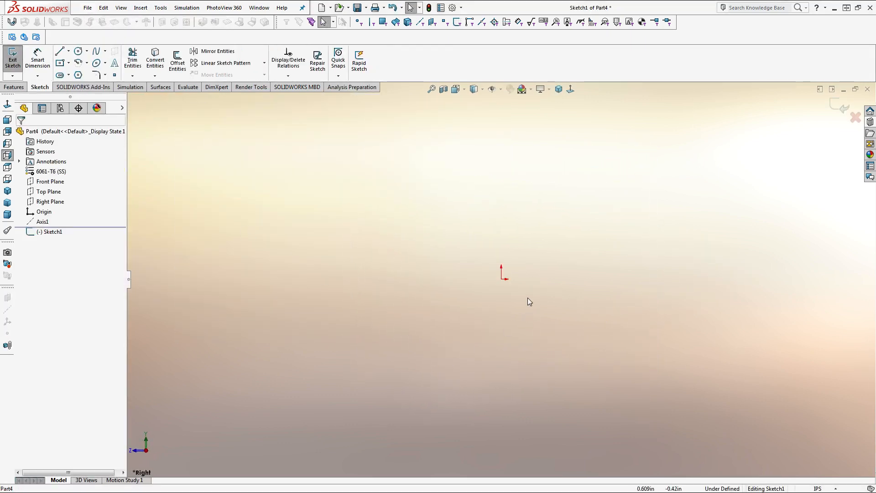
key(c)
click(500, 277)
click(497, 357)
key(d)
click(384, 409)
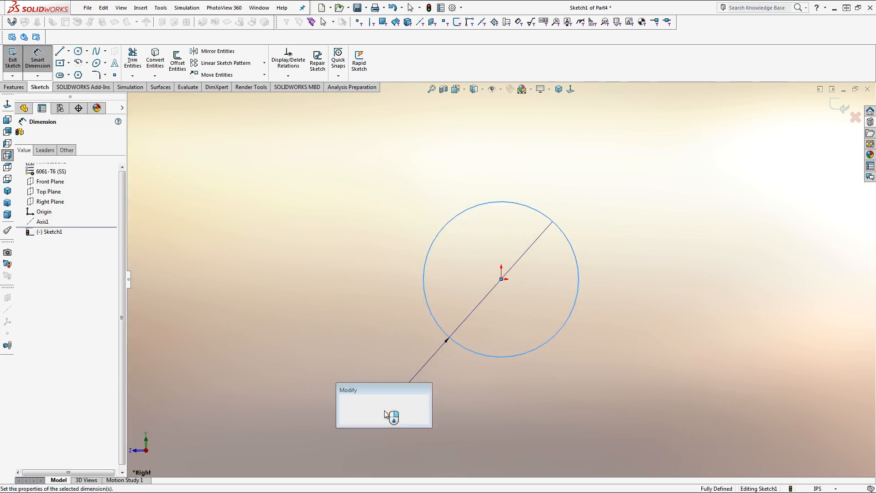
text(4)
key(Return)
key(Escape)
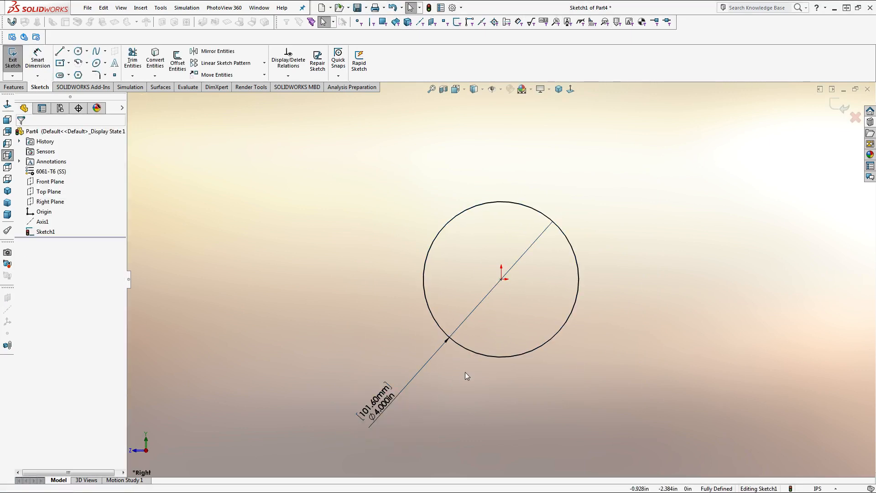
Convert the 4 in circle to construction geometry and move its diameter dimension farther from the circle
click(479, 352)
click(520, 325)
drag(384, 406, 322, 419)
click(451, 419)
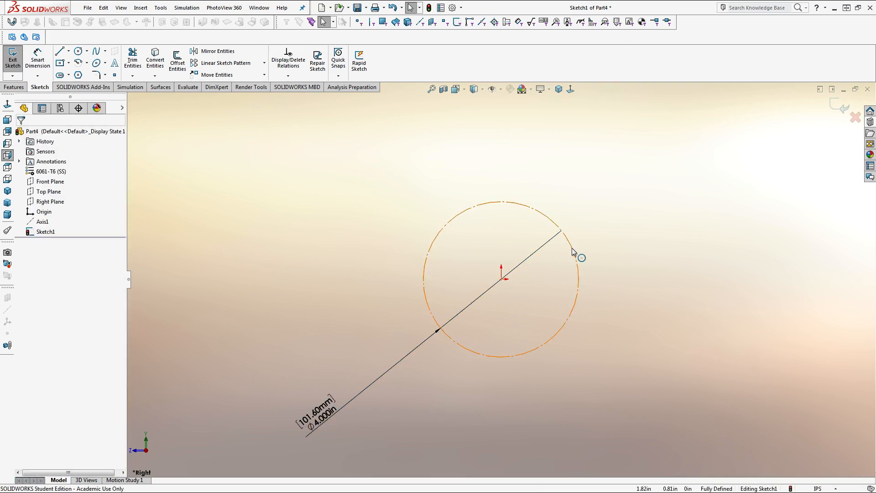
Sketch a construction circle centred on the origin with its diameter set by the equation =(66+2)/20 in
scroll(582, 253, down, 1)
key(c)
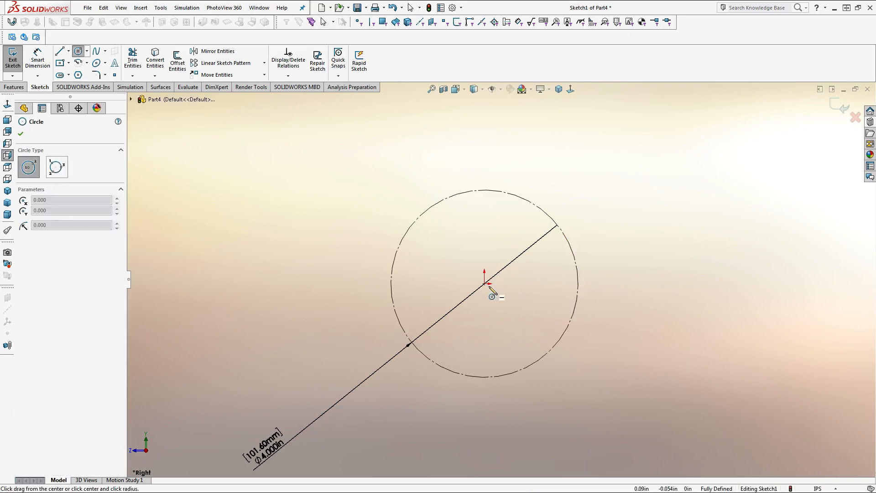
drag(484, 283, 487, 322)
key(d)
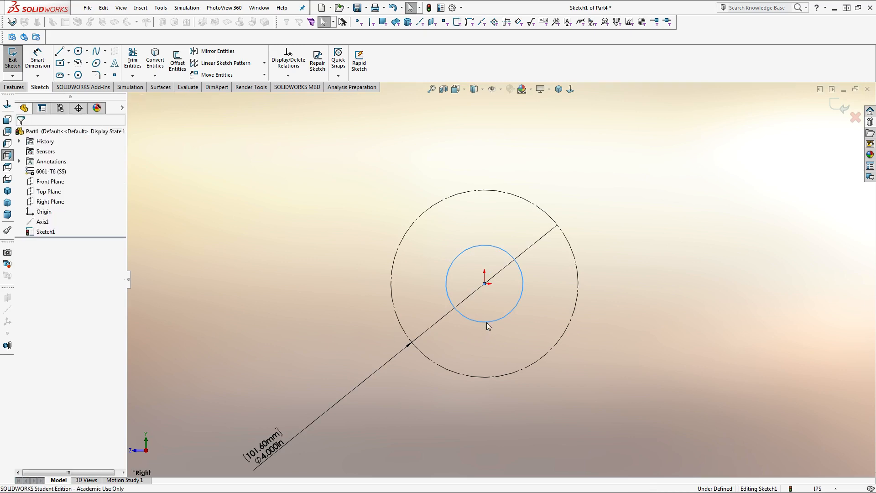
click(486, 322)
click(659, 396)
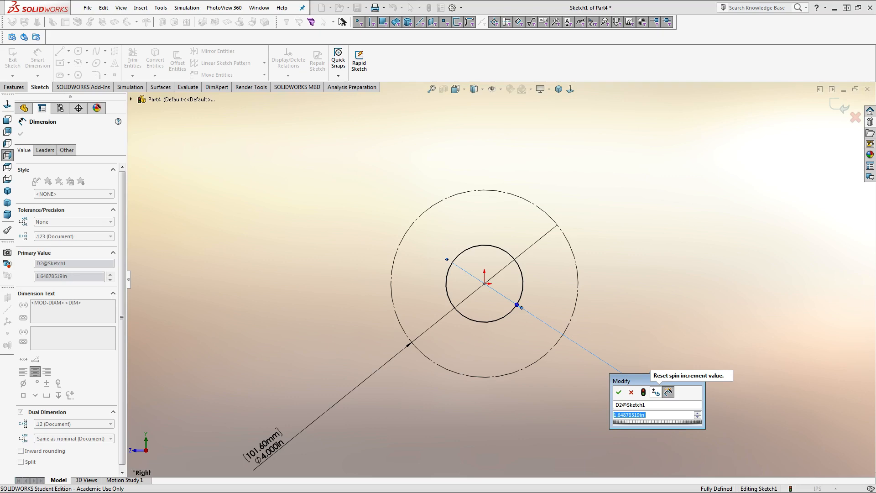
text(=)
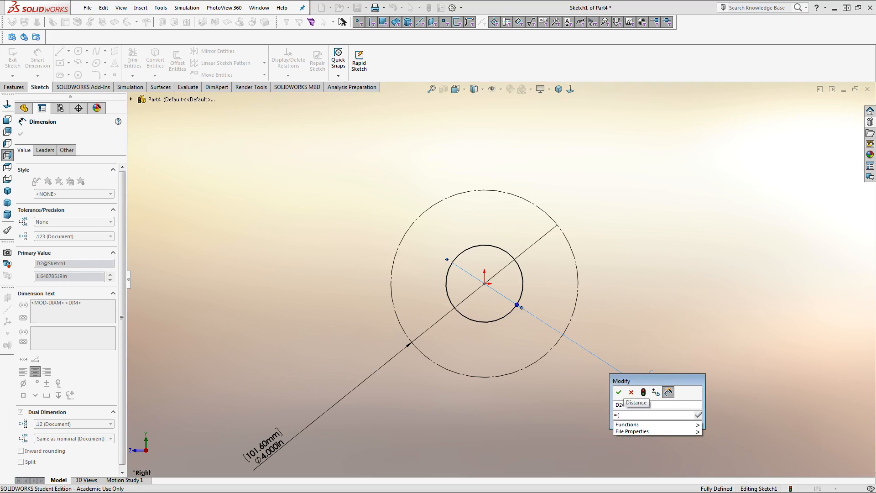
text((66+2)
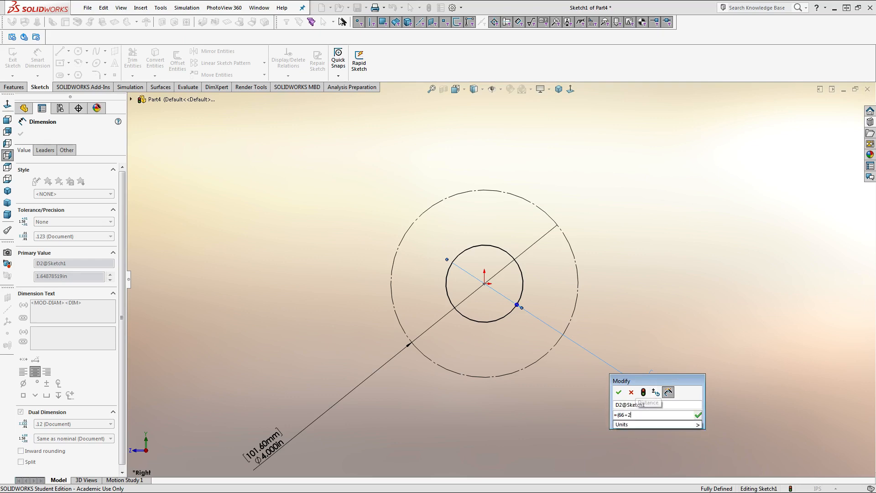
text()/20)
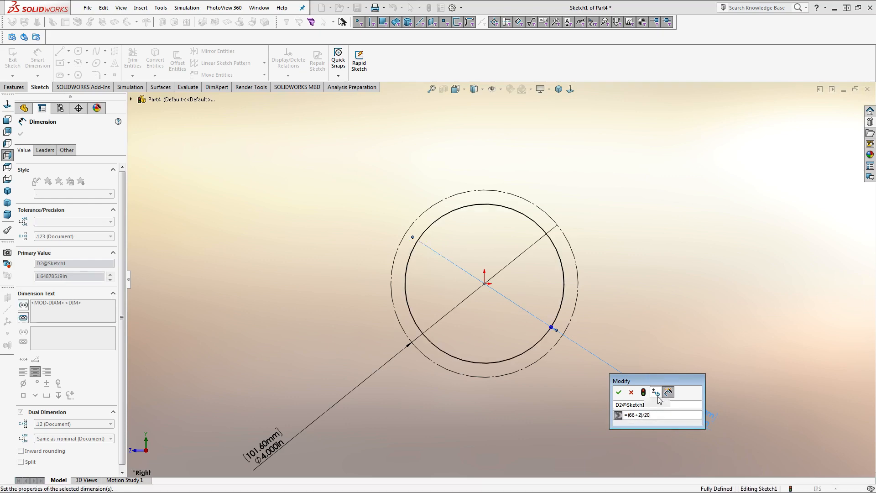
key(Return)
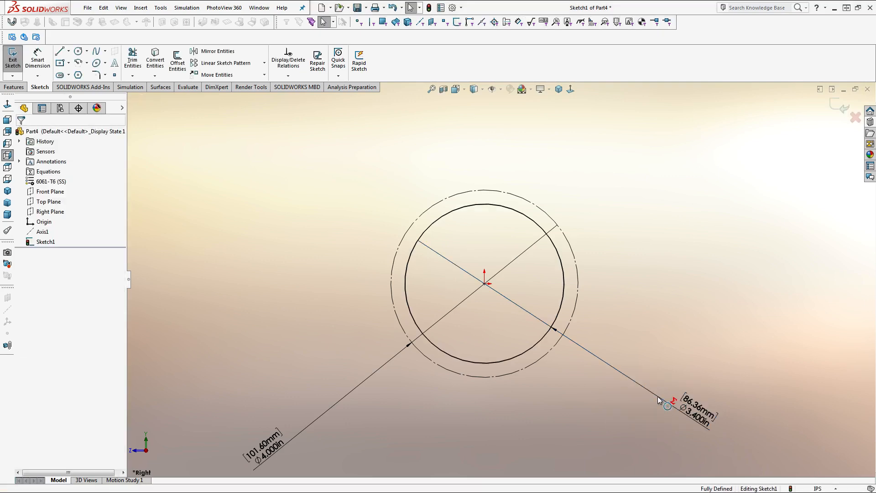
click(534, 223)
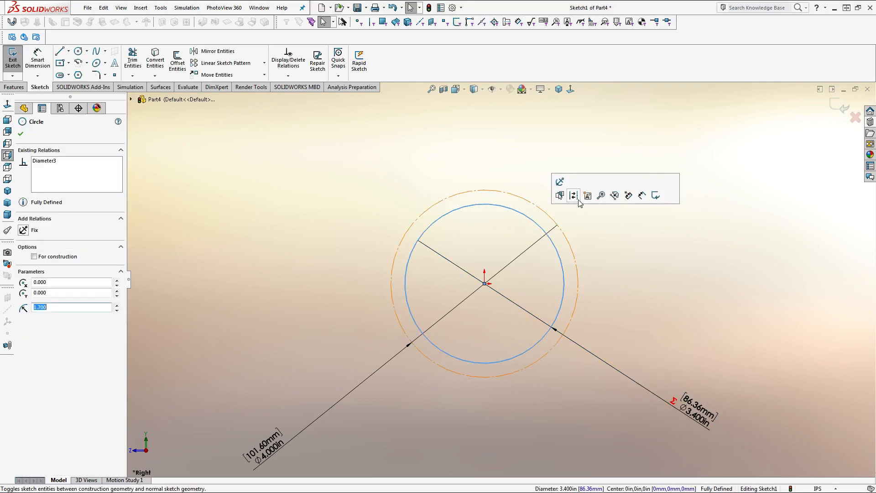
click(576, 199)
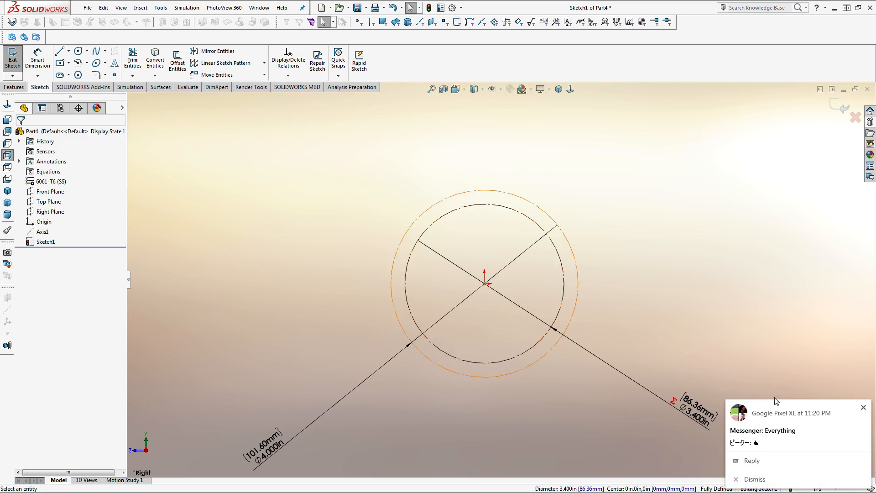
key(l)
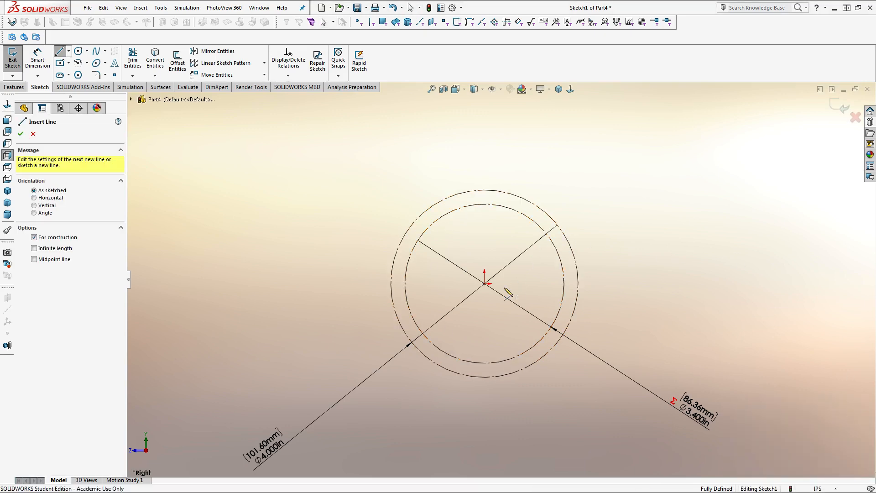
click(484, 283)
click(484, 155)
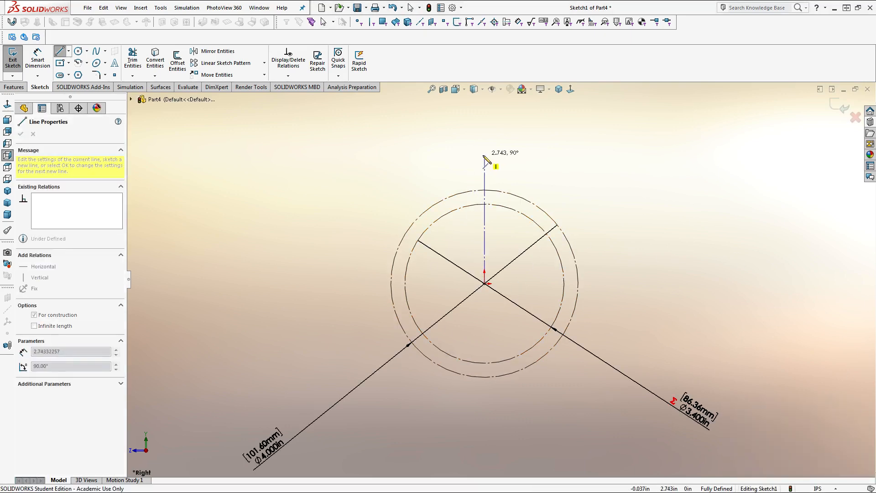
key(Escape)
key(c)
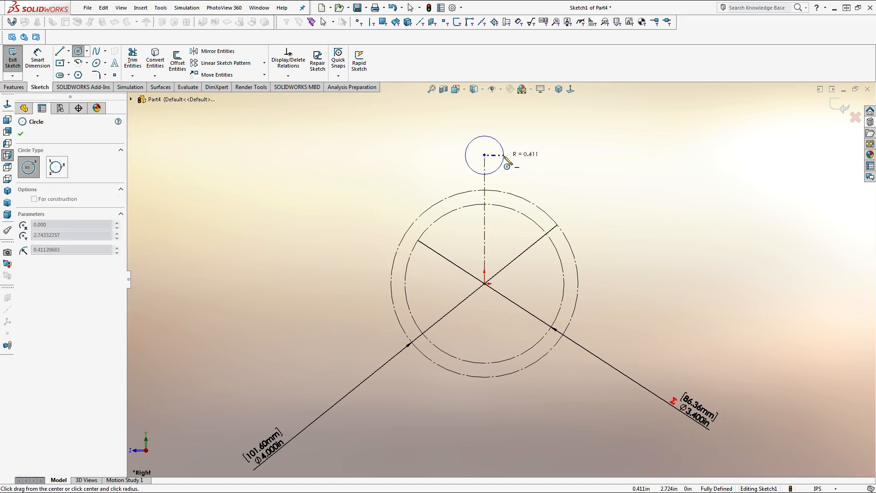
click(504, 156)
key(Escape)
click(490, 174)
key(Delete)
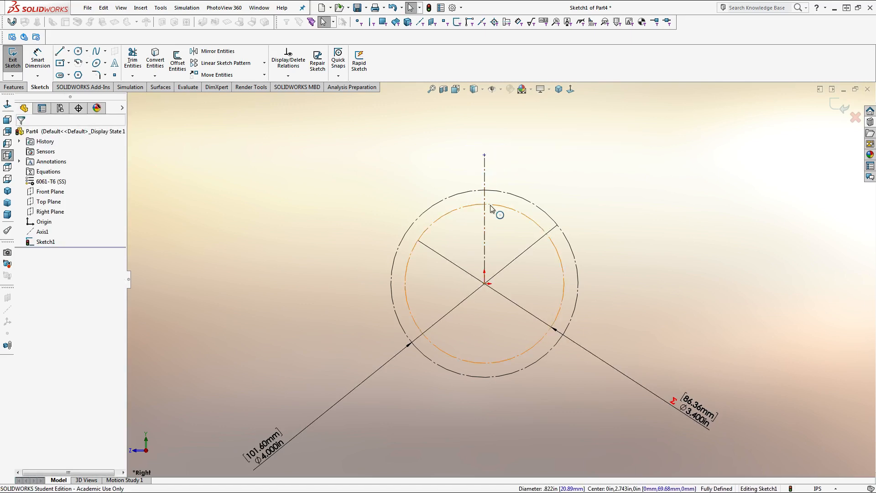
click(484, 226)
key(Delete)
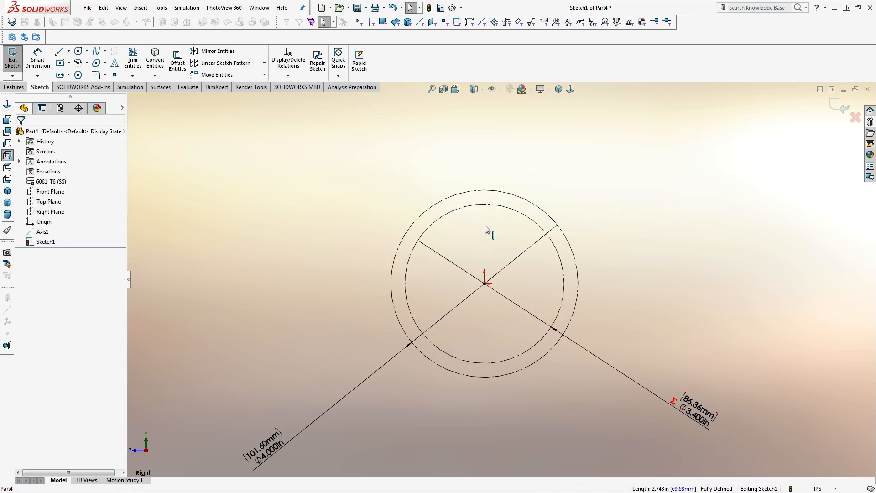
Sketch a horizontal midpoint line about 5.37 in long centred on the origin and convert it to construction geometry
scroll(483, 291, up, 1)
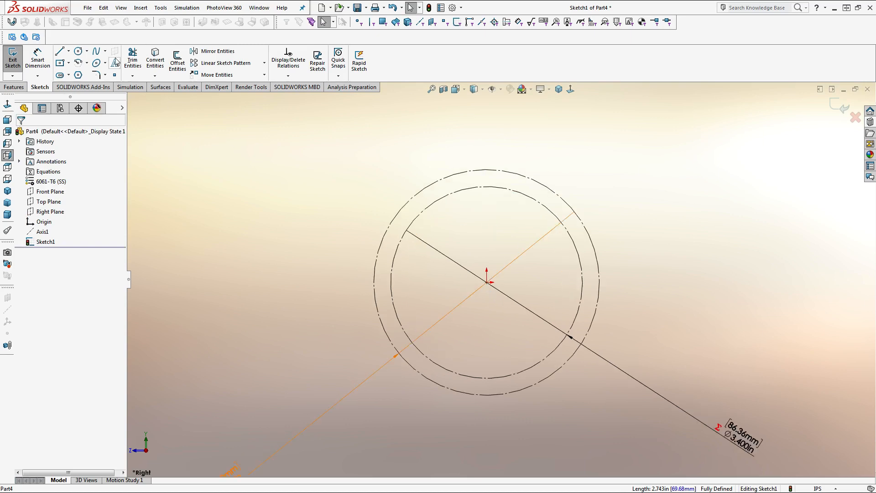
click(69, 52)
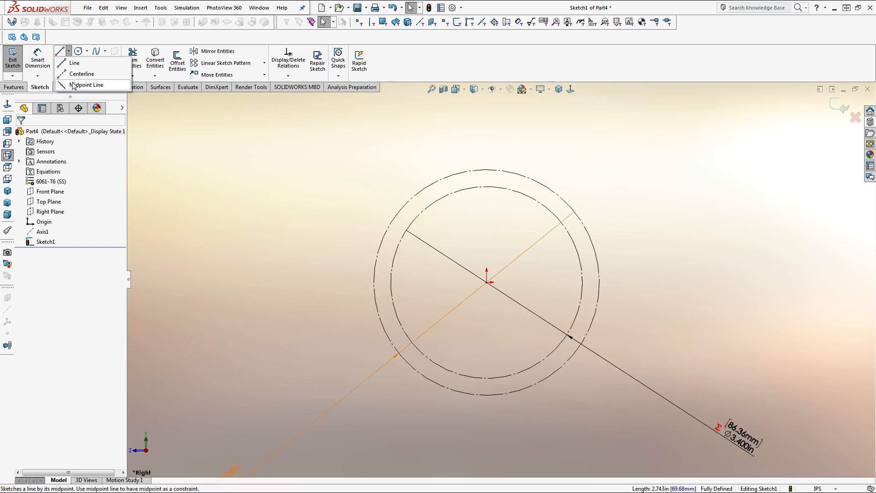
click(78, 85)
click(486, 282)
click(638, 282)
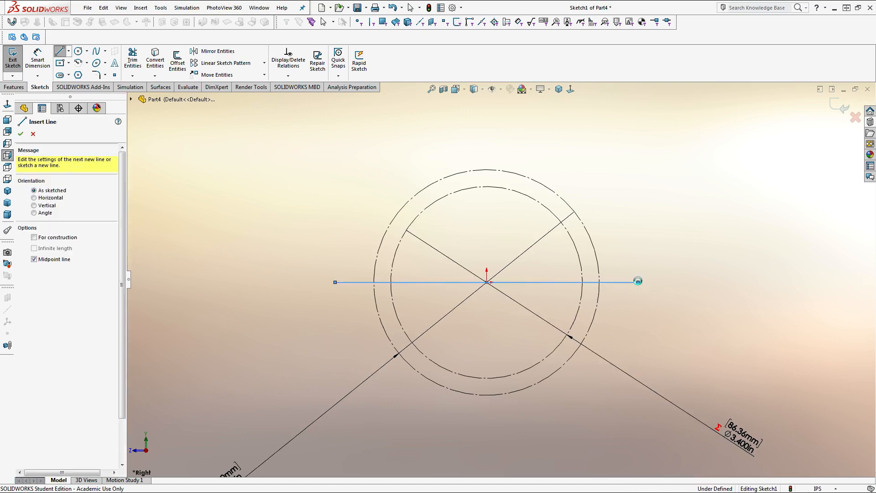
key(Escape)
click(632, 282)
click(673, 255)
Sketch a circle centred on the right endpoint of the horizontal construction line and dimension its diameter to 2.54 in
key(d)
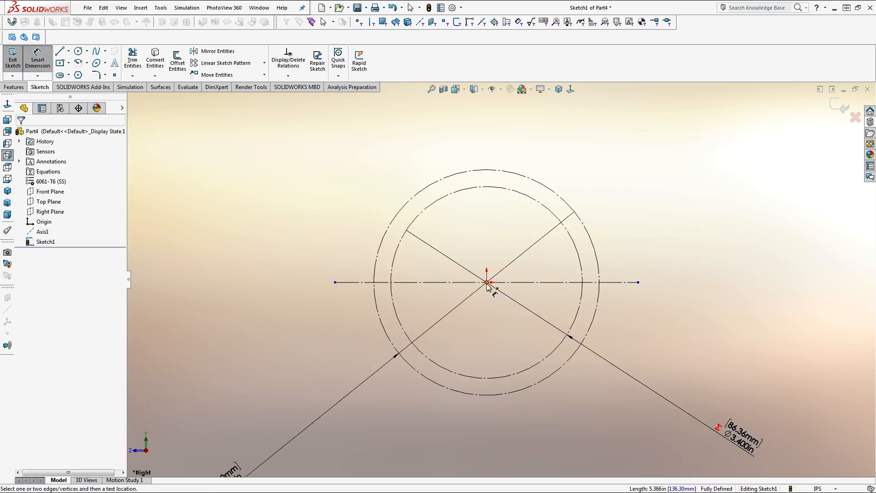
key(c)
click(638, 283)
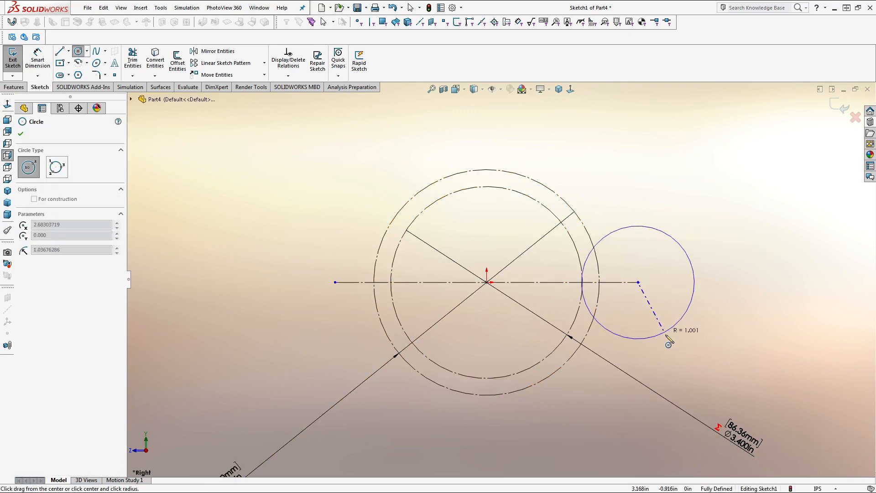
click(669, 344)
key(d)
click(670, 345)
click(771, 370)
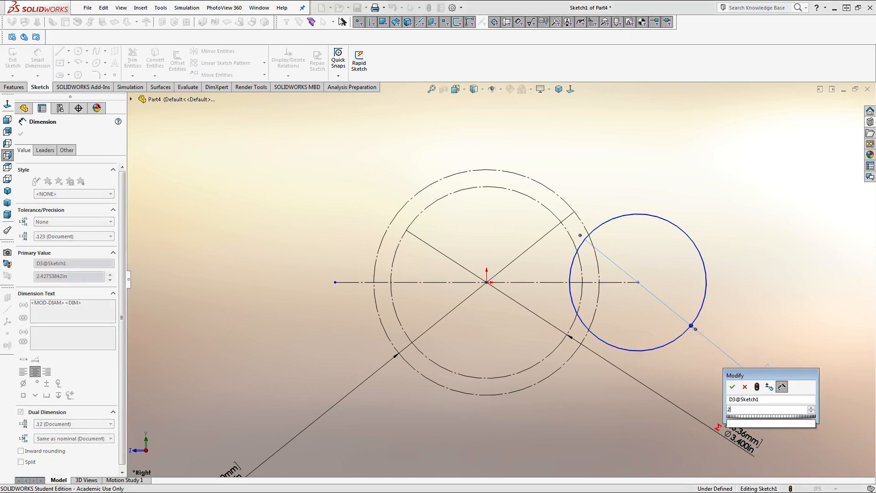
text(2.54)
click(732, 386)
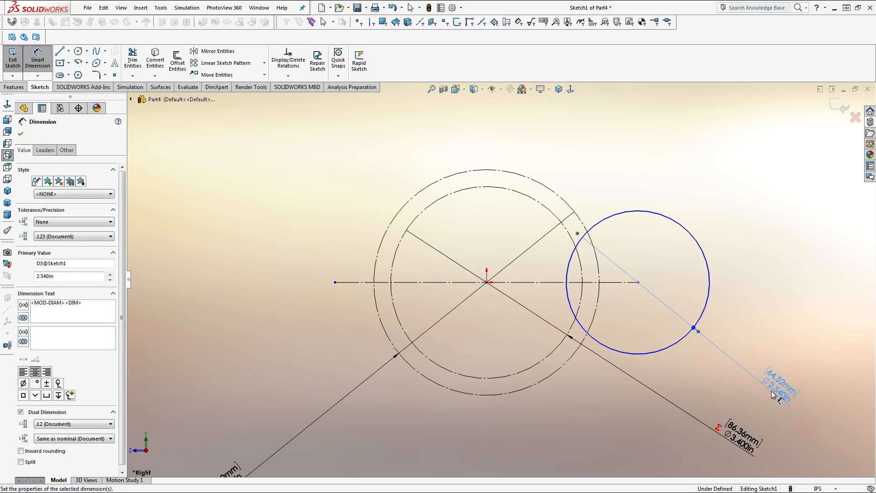
key(Escape)
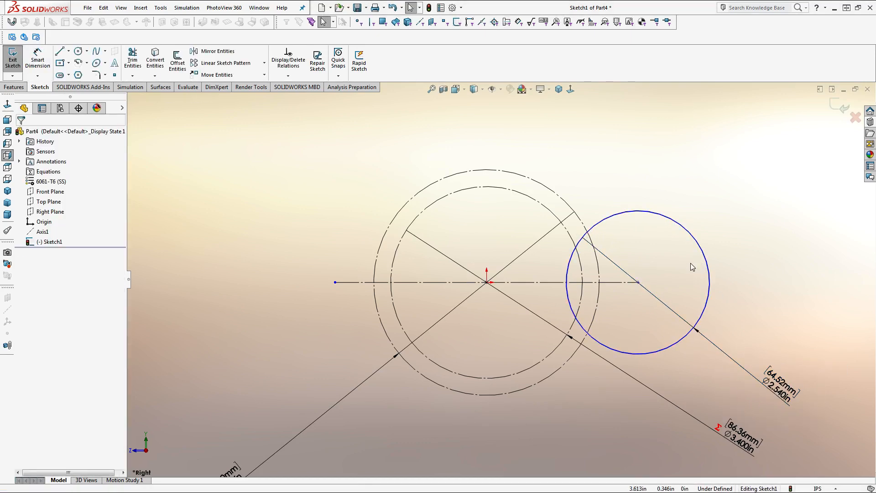
Sketch a vertical construction line through the origin, spanning the 66-tooth gear circle from top to bottom
scroll(668, 277, down, 2)
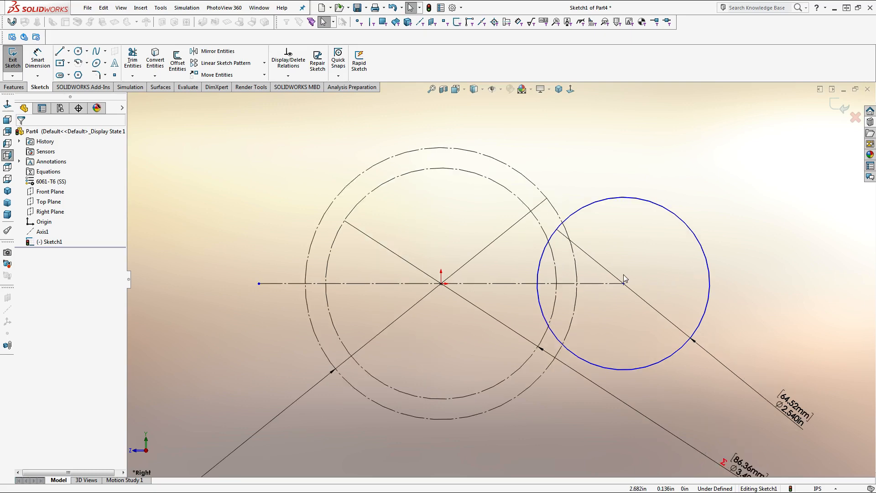
key(l)
click(440, 169)
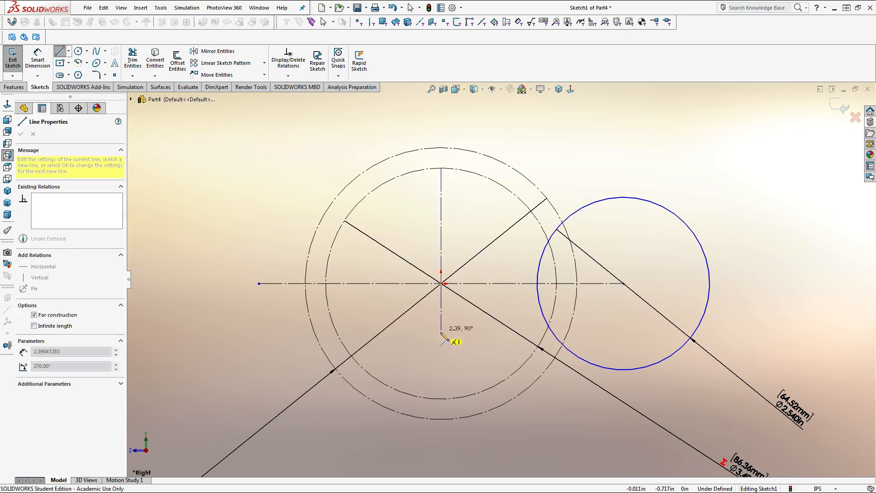
click(440, 398)
key(Escape)
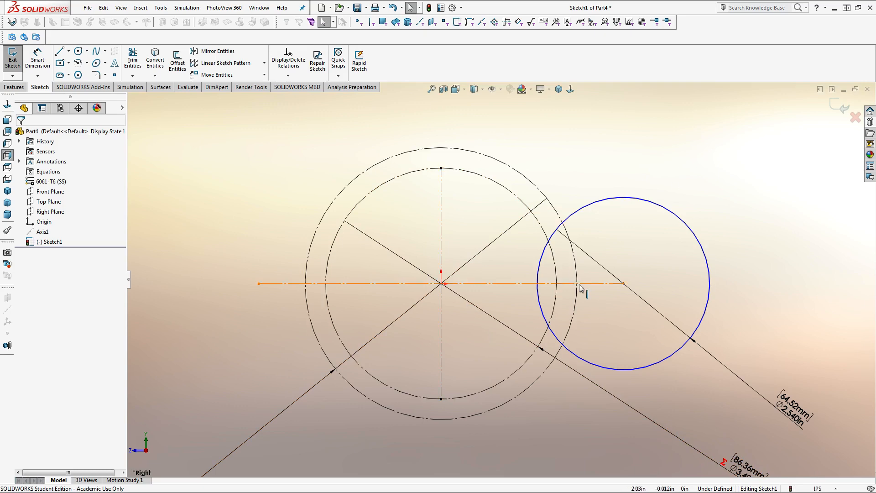
Sketch a construction circle about 0.47 in in diameter, concentric with the 2.54 in circle
scroll(669, 314, up, 1)
scroll(639, 280, down, 4)
key(c)
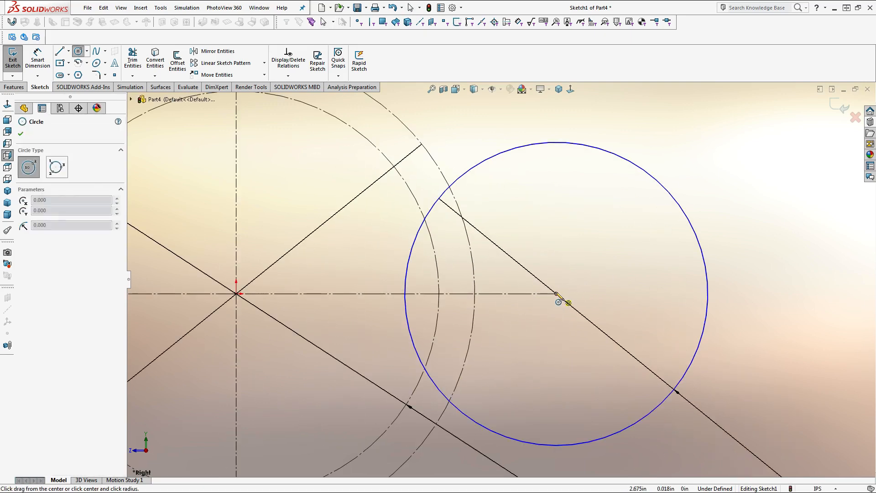
drag(556, 293, 576, 274)
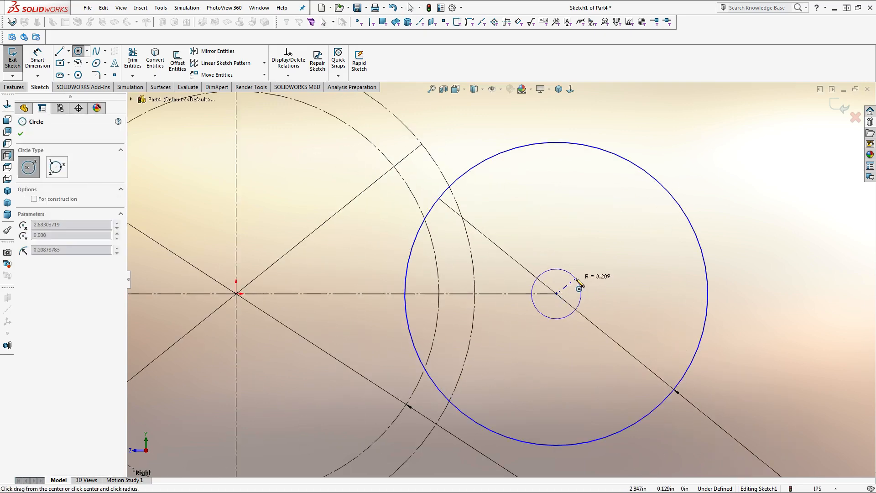
click(619, 253)
Dimension the small construction circle's diameter with the equation =(12+2)/20 in
click(584, 297)
key(d)
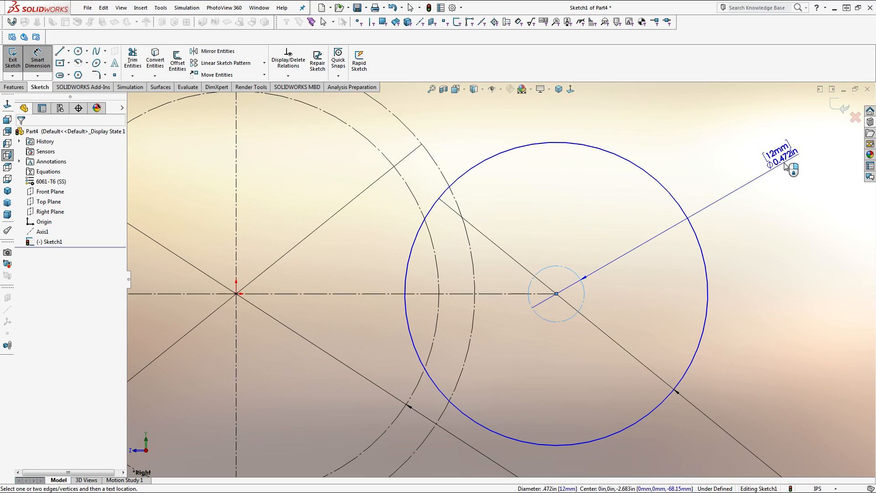
click(785, 167)
text(=(1)
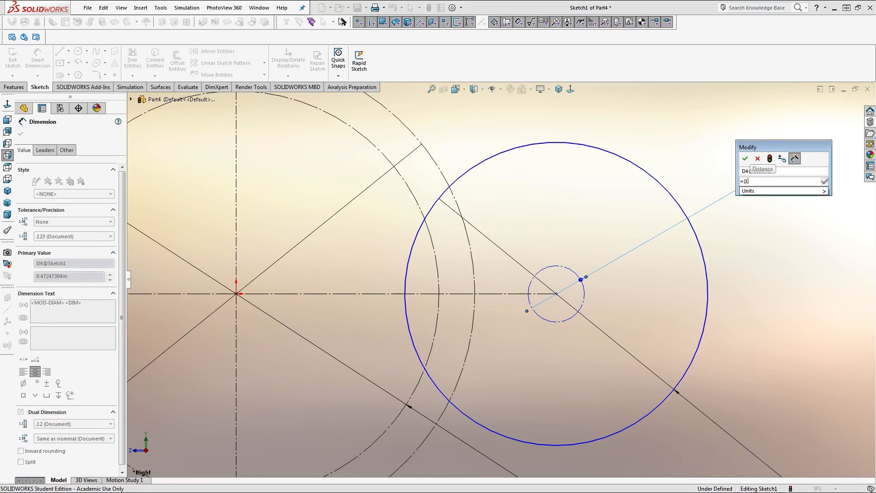
text(2+2)/20)
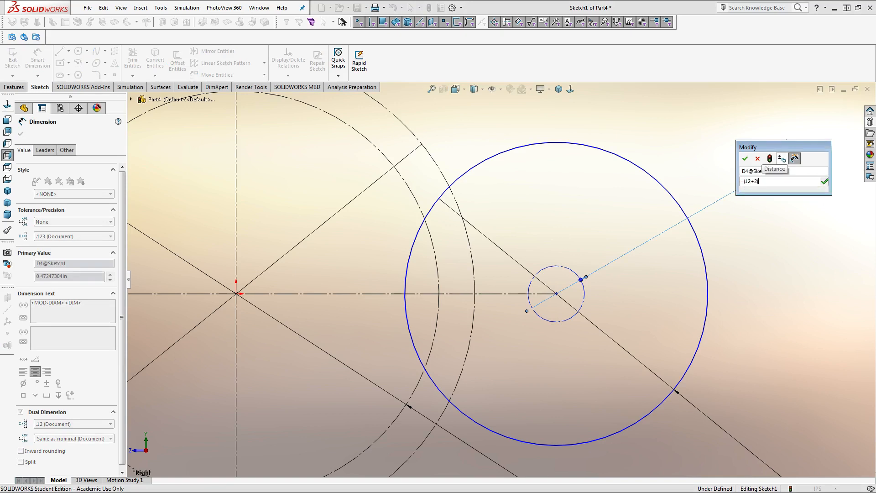
key(Return)
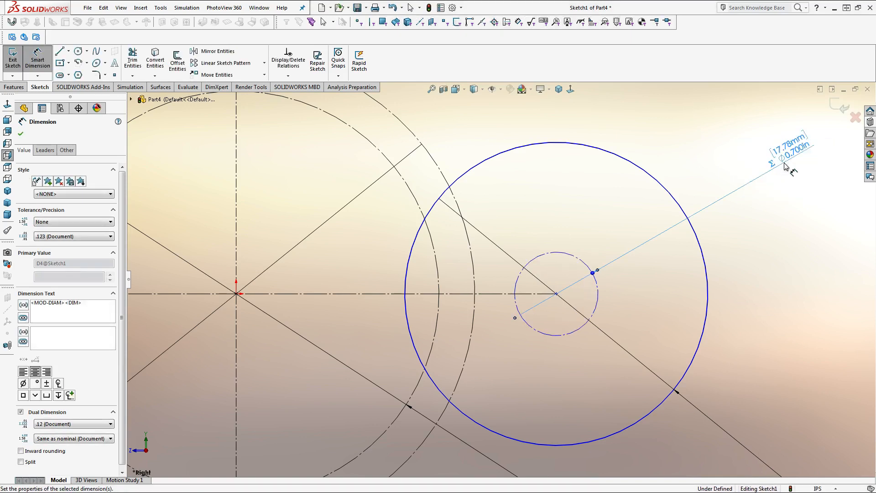
Dimension the horizontal distance from the origin to the 2.54 in circle's centre, entering the equation =((12+66)/40)
scroll(487, 296, up, 3)
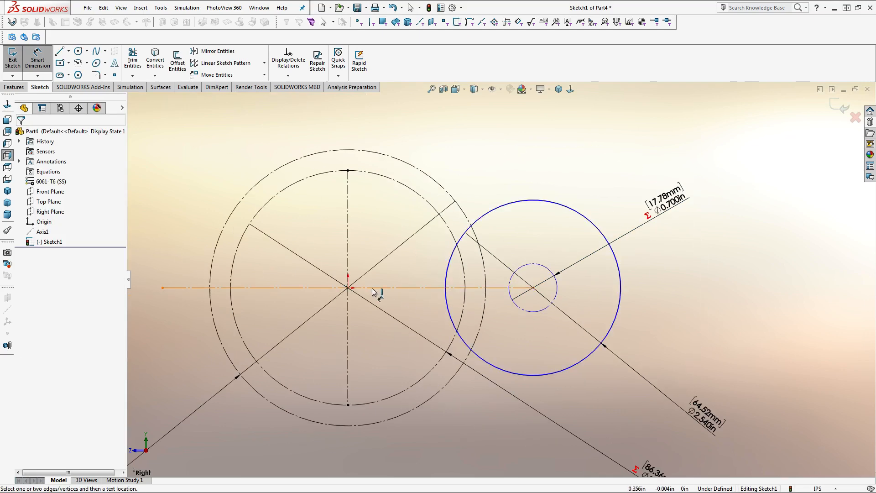
click(349, 290)
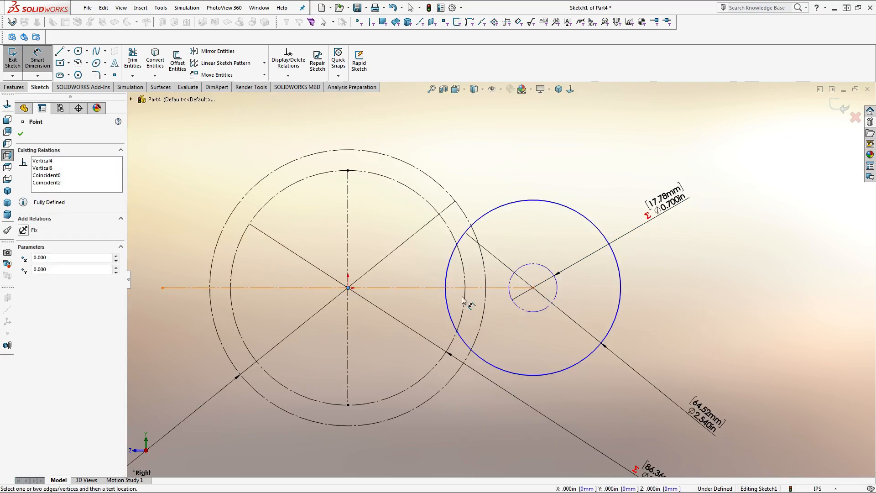
click(532, 288)
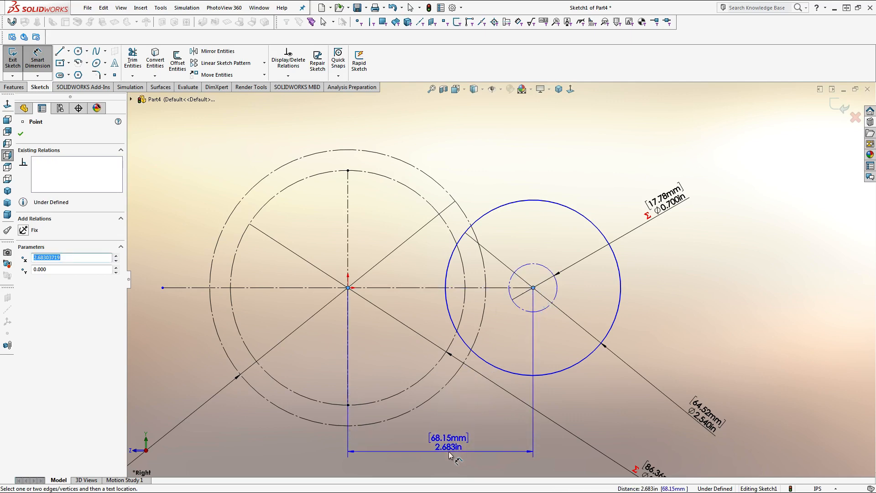
click(448, 451)
text(=)
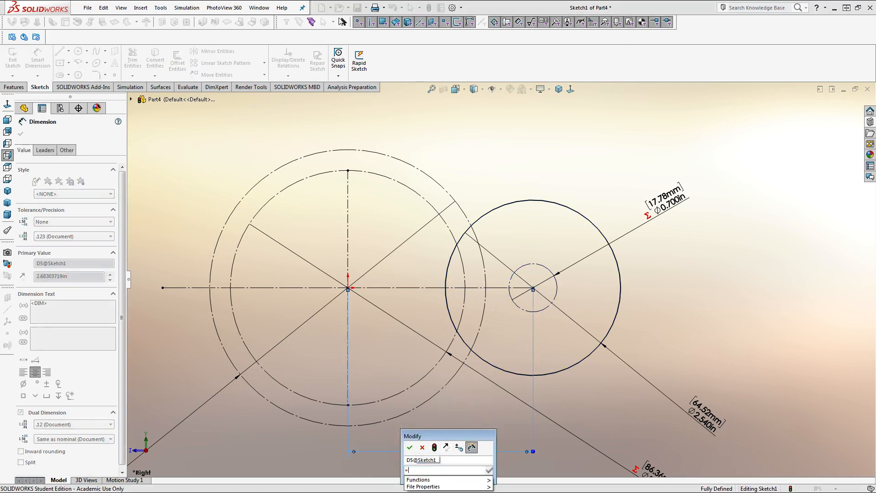
text(((12)
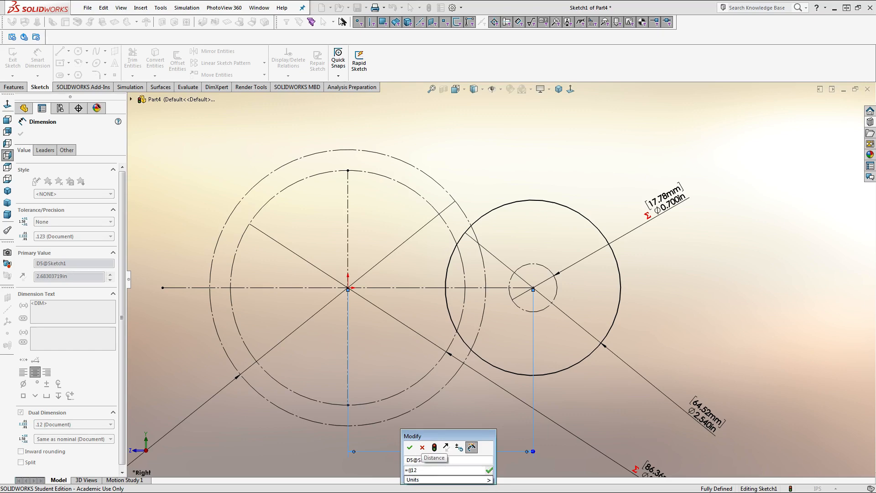
text(+66))
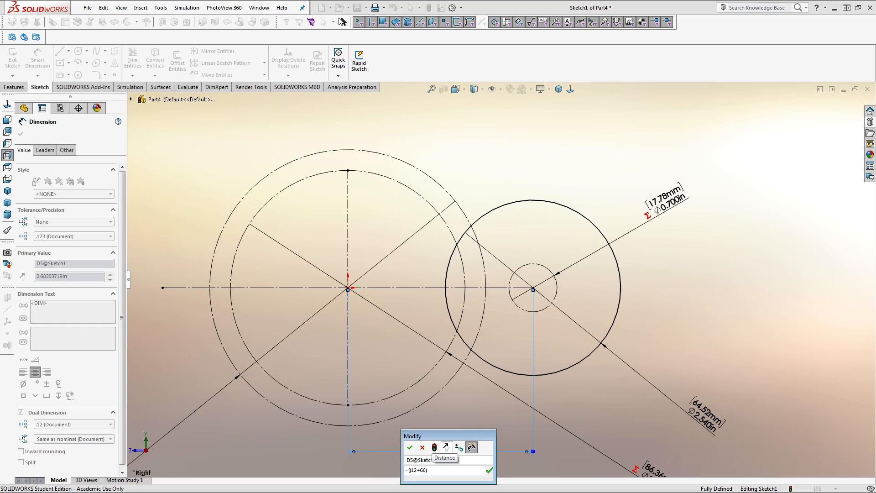
text(/40))
Add a 0.002 in allowance to the centre distance equation, making it =((12+66)/40)+.002, and apply it
click(410, 470)
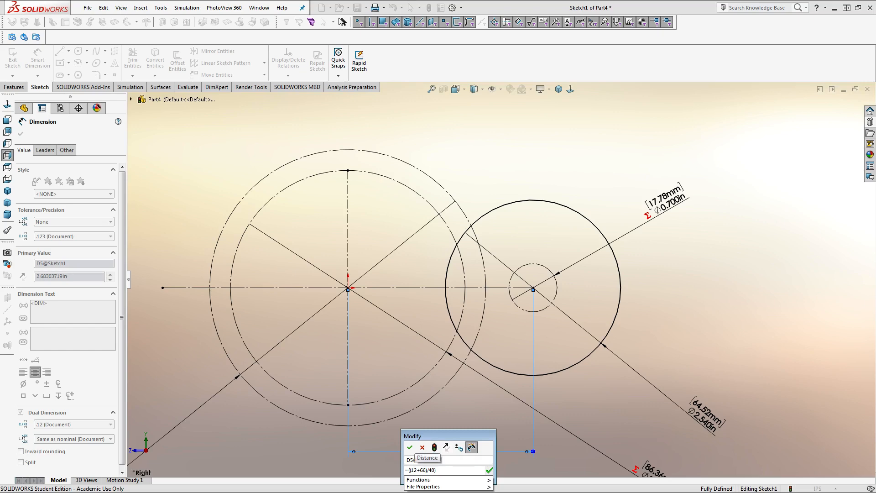
text(()
click(426, 470)
click(420, 470)
click(426, 470)
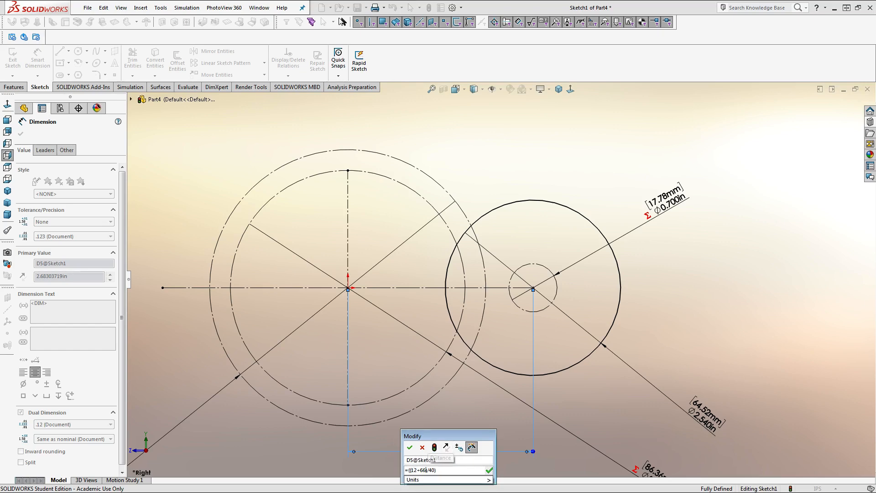
click(437, 470)
text(_)
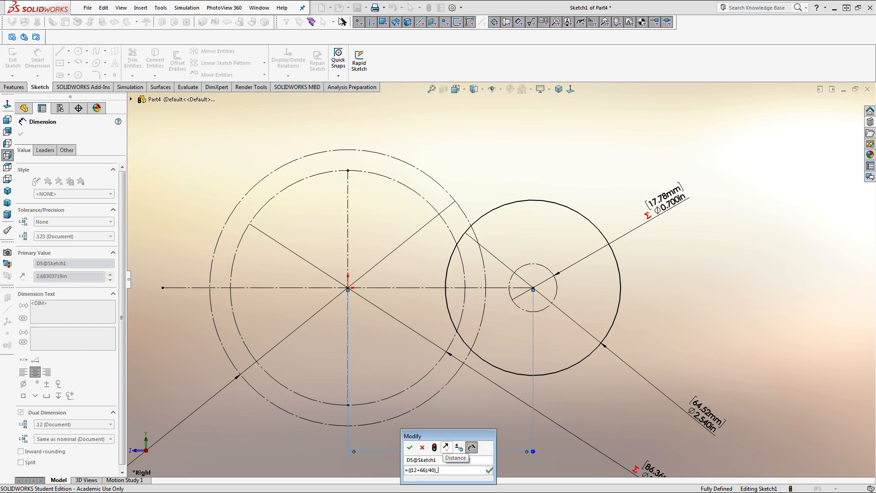
text(+.0)
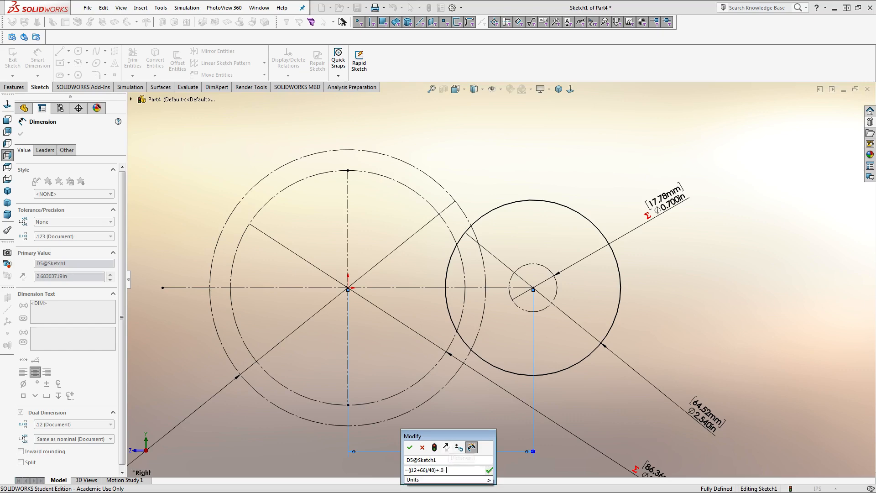
text(02)
key(Return)
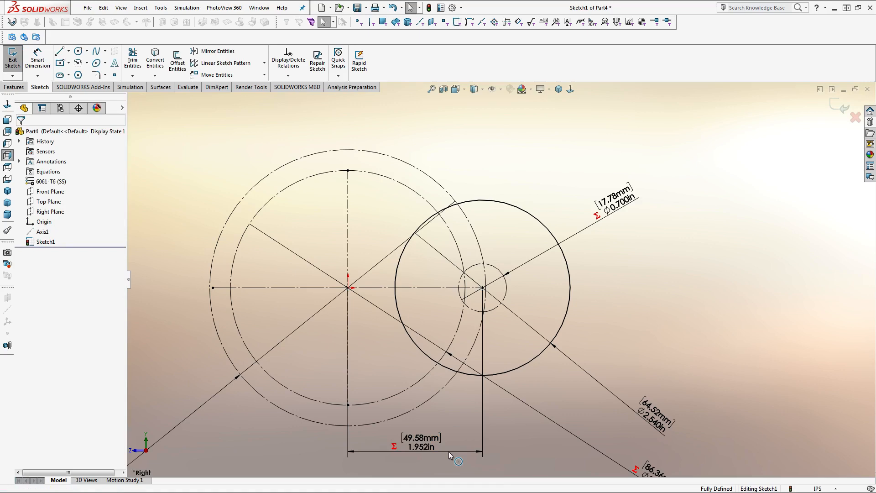
Sketch a circle concentric with the 2.54 in circle and dimension its diameter to 0.755 in
scroll(510, 284, down, 2)
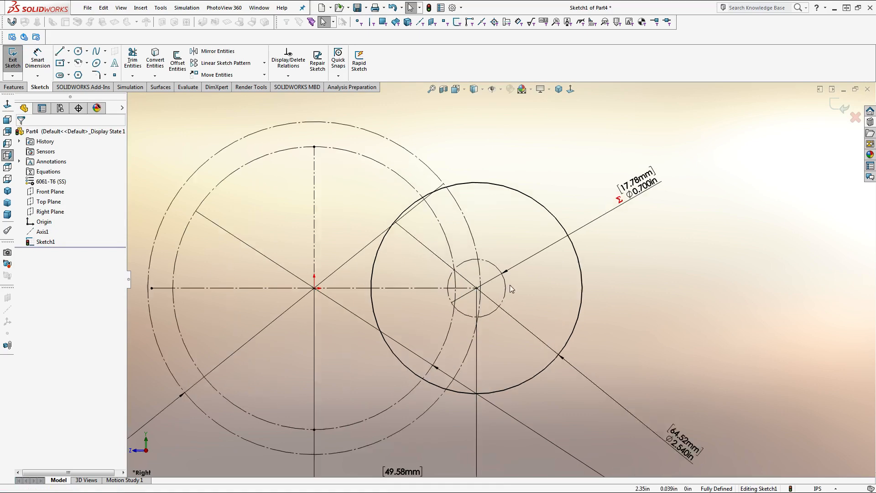
key(c)
click(469, 288)
click(495, 282)
key(d)
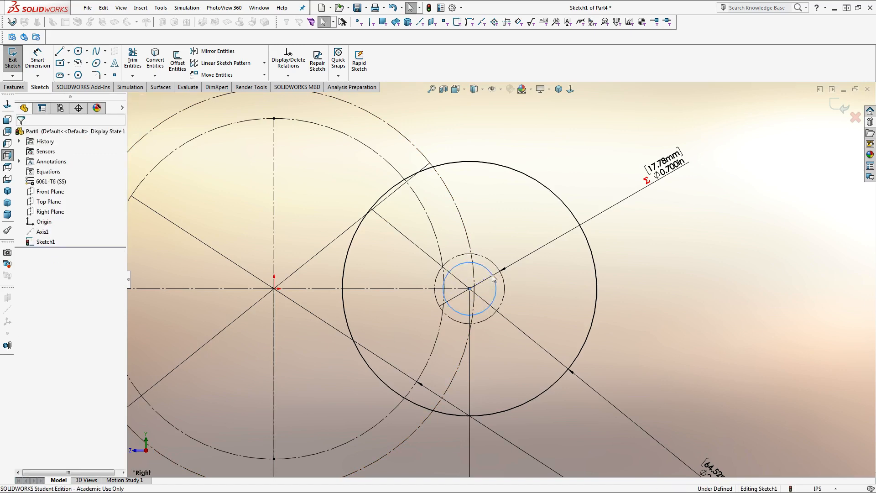
click(694, 357)
text(.755)
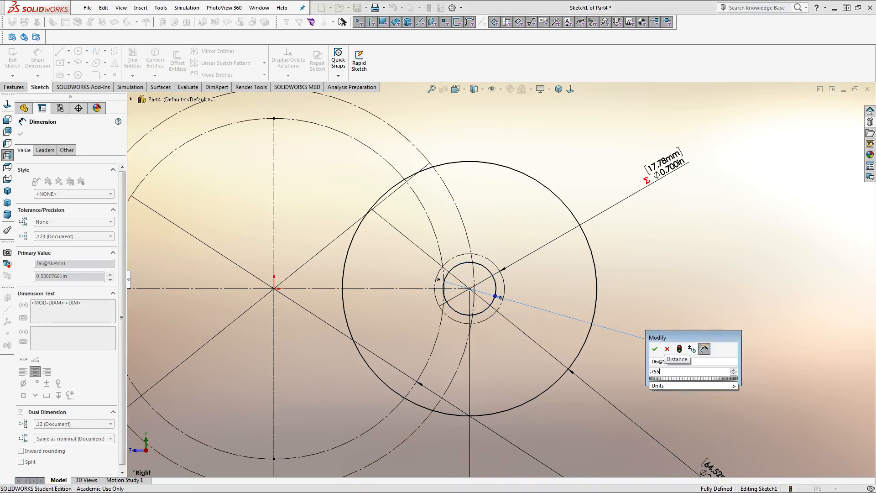
key(Return)
key(Escape)
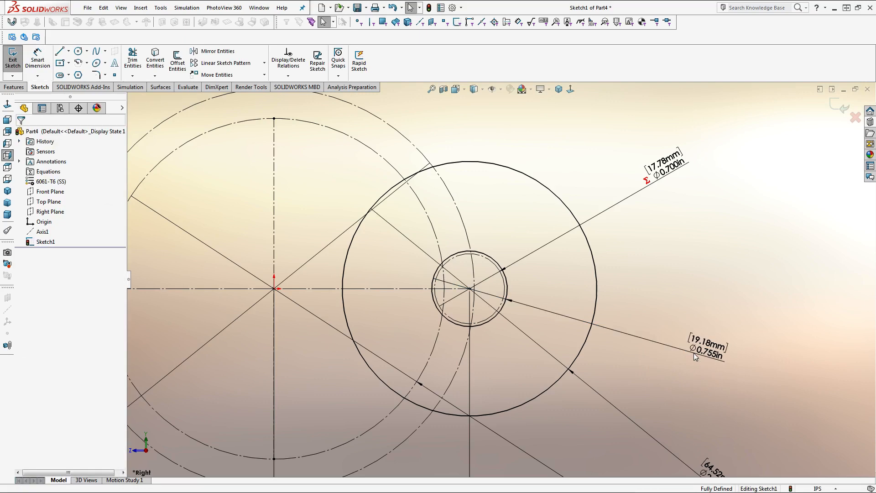
Sketch a vertical construction midpoint line about 1.85 in long, centred on the 2.54 in circle's centre
click(68, 50)
click(80, 85)
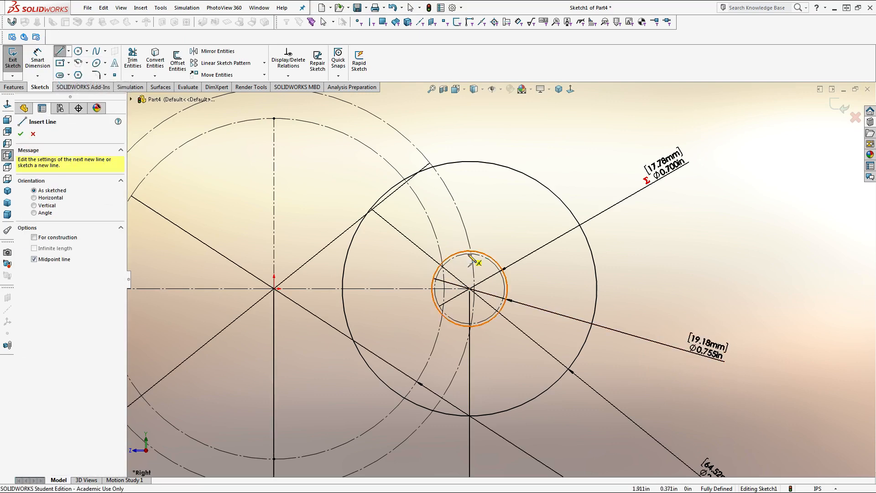
click(470, 289)
click(473, 381)
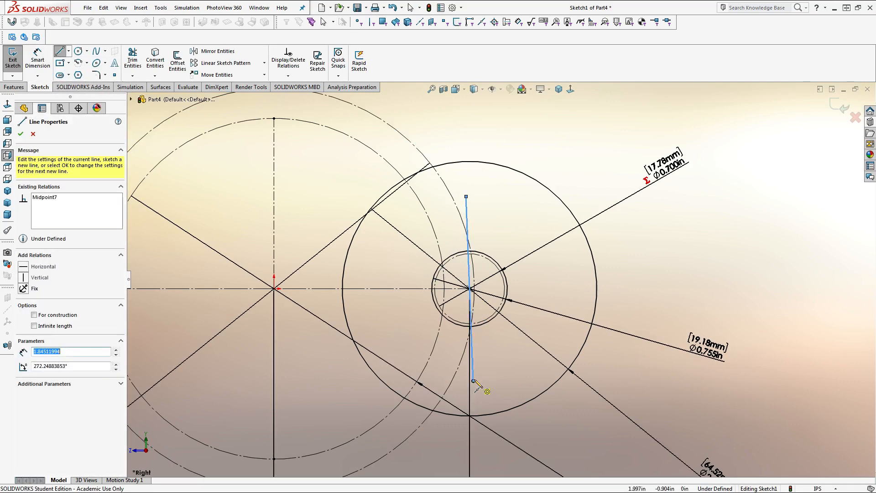
key(Escape)
click(472, 369)
key(Escape)
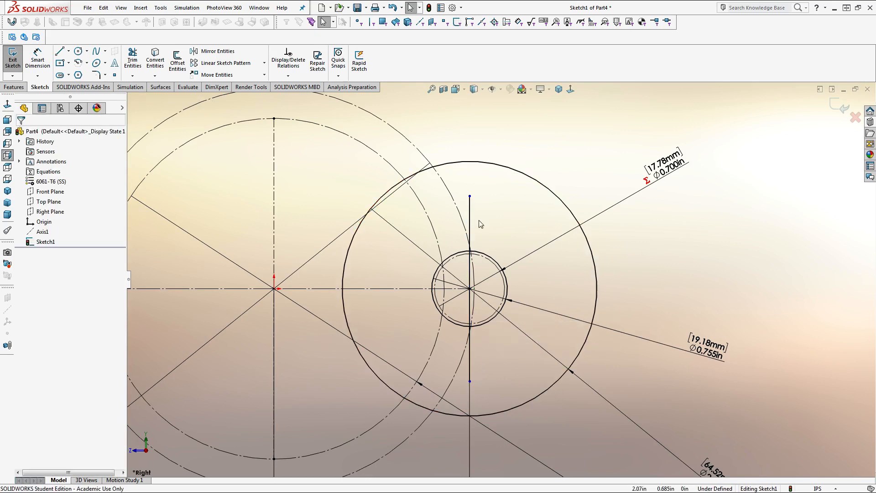
click(470, 224)
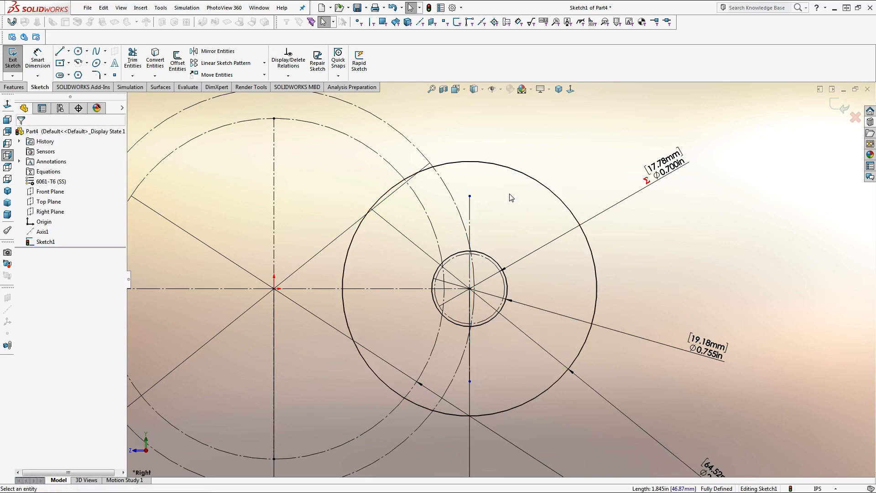
Delete the vertical relation from the construction line through the 2.54 in circle's centre, keeping its midpoint relation
click(471, 219)
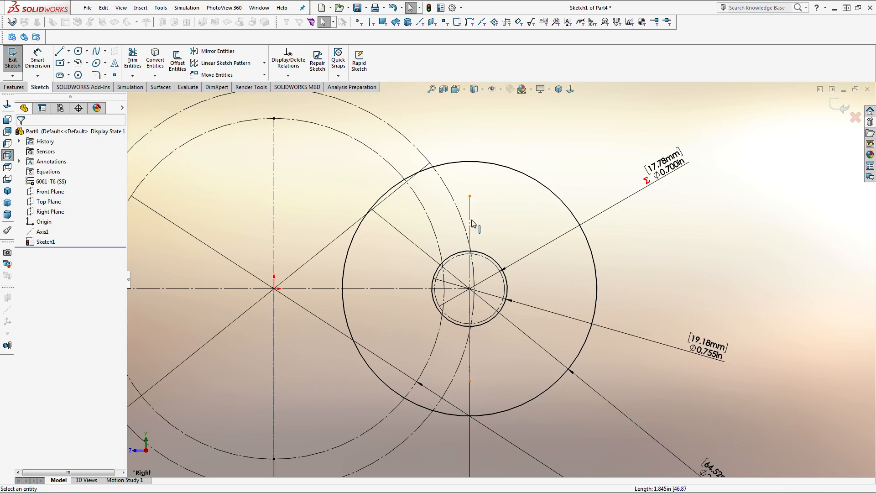
click(52, 169)
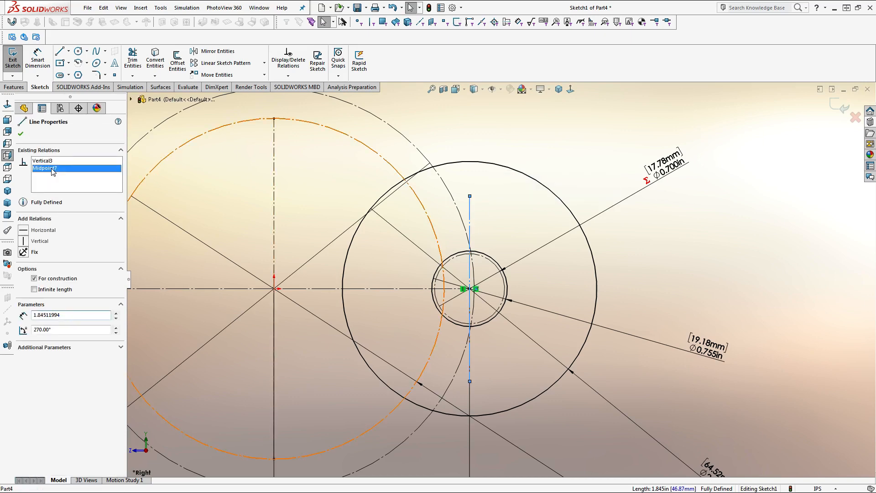
click(50, 162)
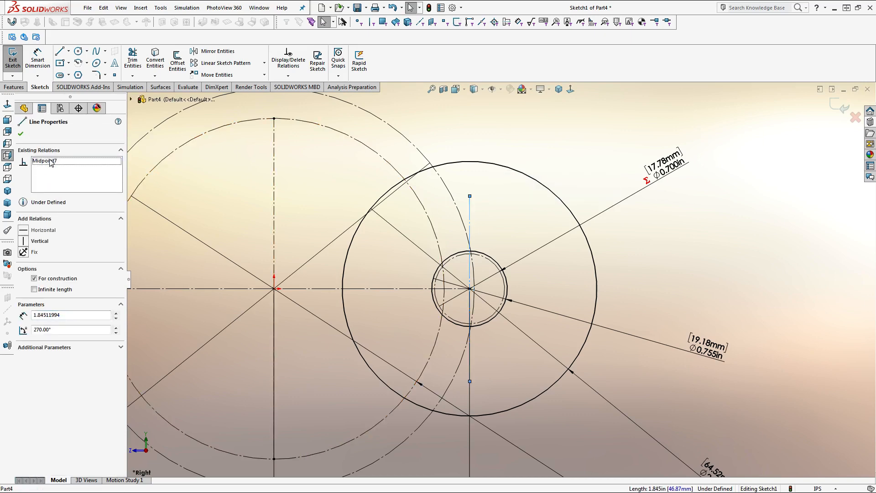
click(526, 198)
Sketch a circle about 0.24 in in diameter at each end of the midpoint construction line and make both circles equal
key(c)
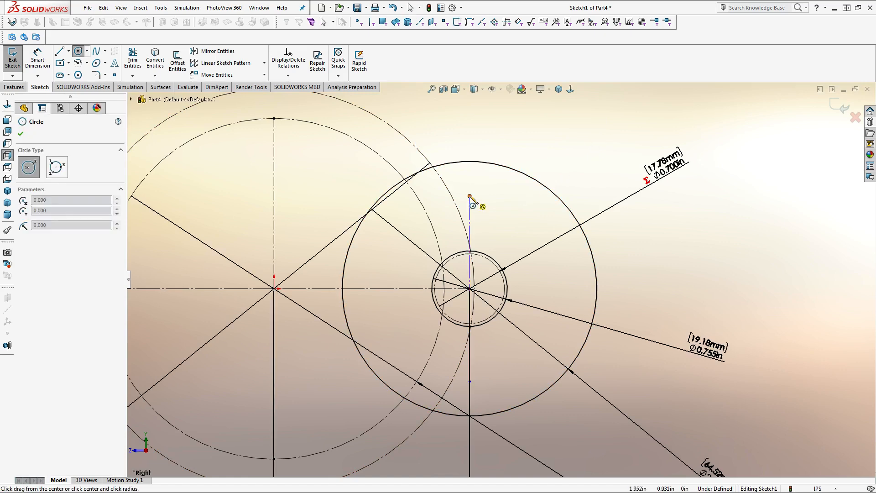
click(470, 196)
click(482, 196)
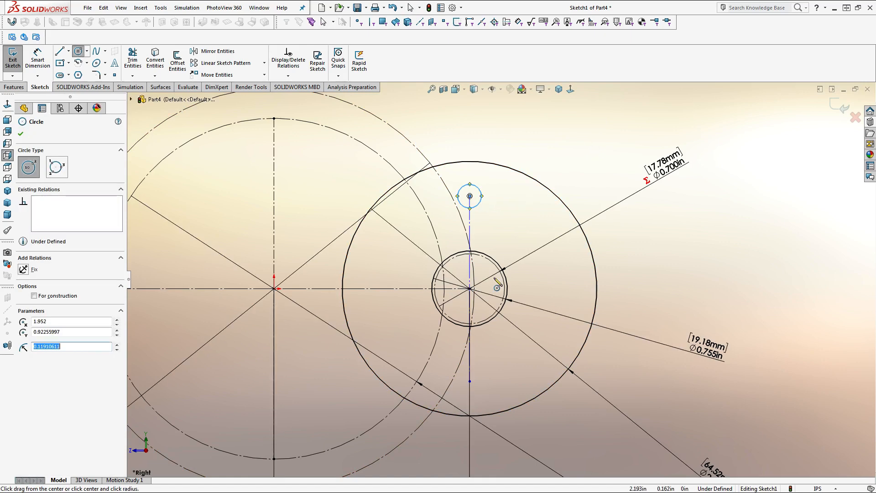
click(469, 381)
click(481, 381)
key(Escape)
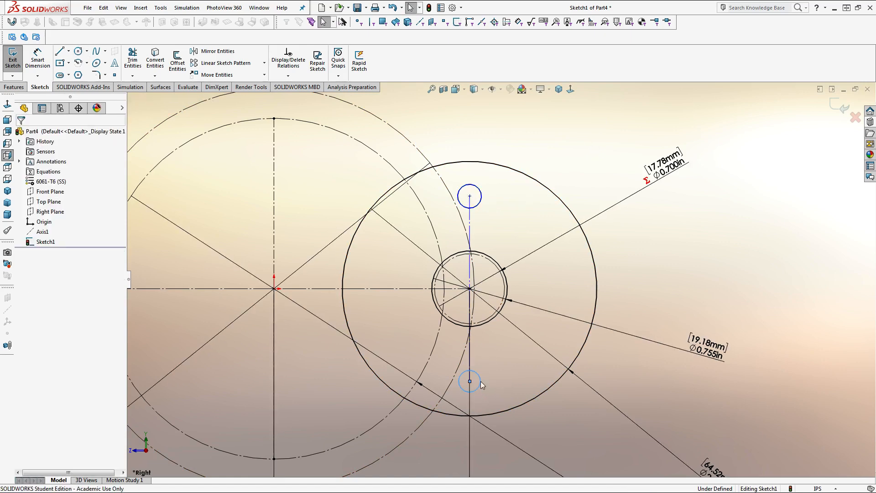
ctrl+click(479, 199)
click(544, 159)
click(518, 223)
Dimension the upper small circle's diameter to 0.196 in
key(d)
click(476, 205)
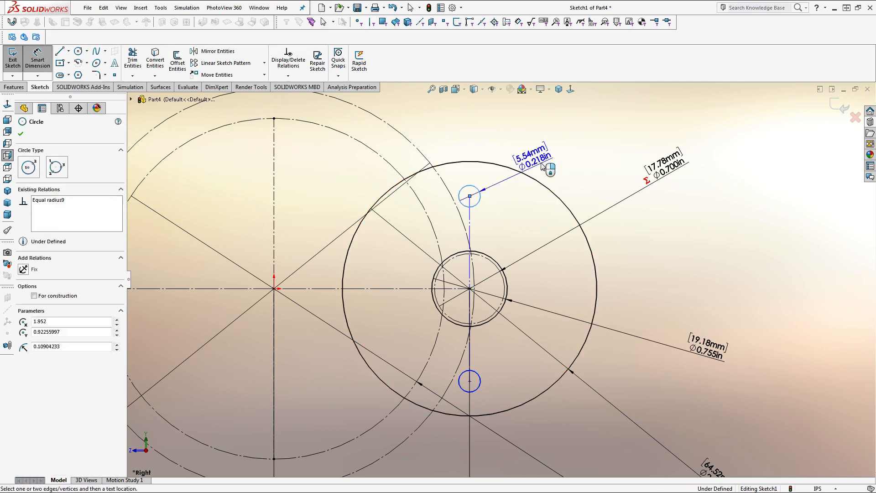
click(543, 166)
text(.1)
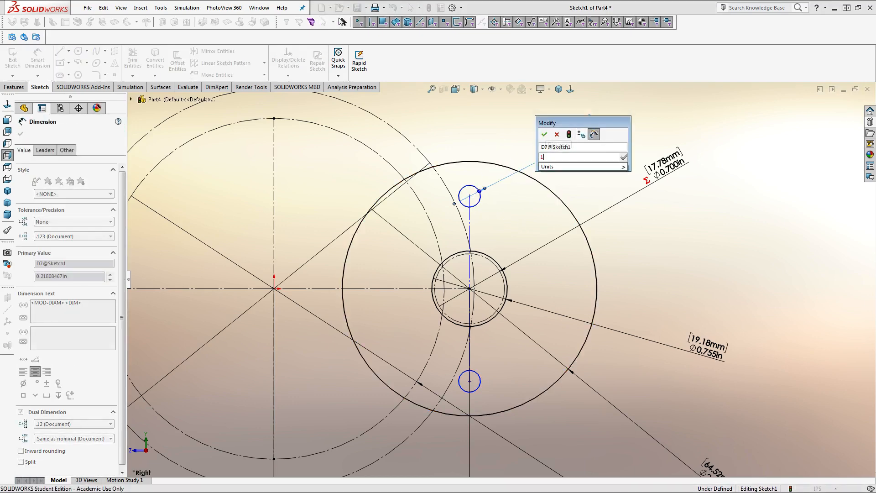
text(96)
key(Return)
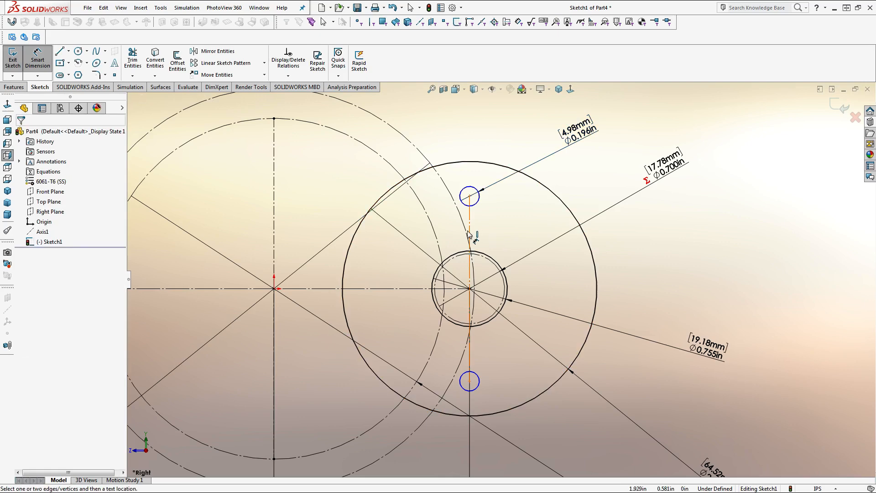
Dimension the length of the construction line between the two small circles to 2 in
click(469, 233)
click(768, 282)
text(2)
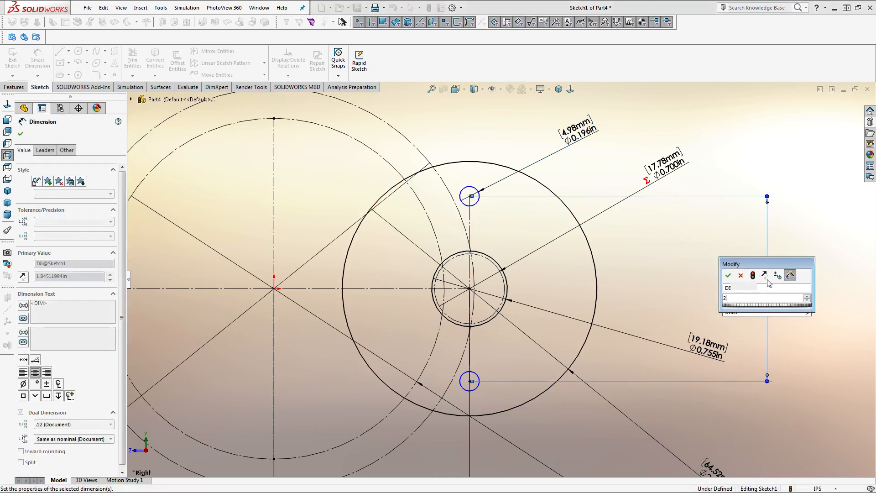
key(Return)
key(Escape)
Sketch a centre rectangle about 16.8 by 5.5 in, centred on the origin and enclosing the gear circles
scroll(563, 291, up, 5)
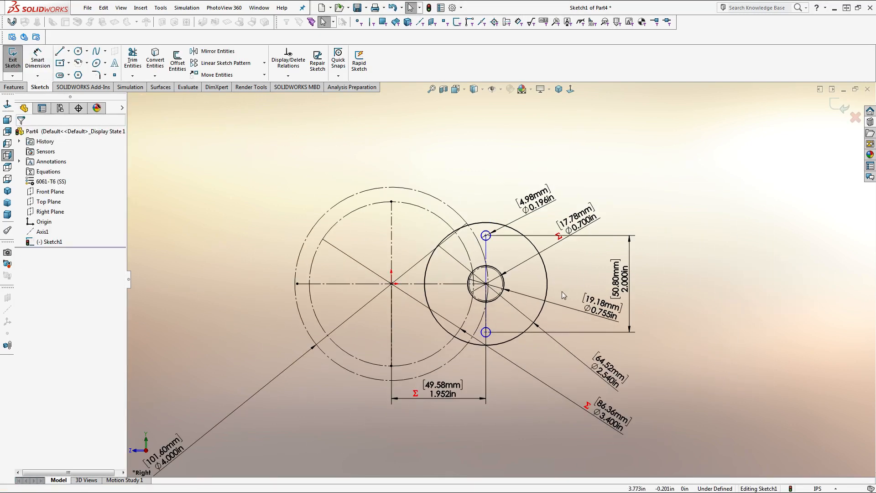
click(61, 63)
click(395, 279)
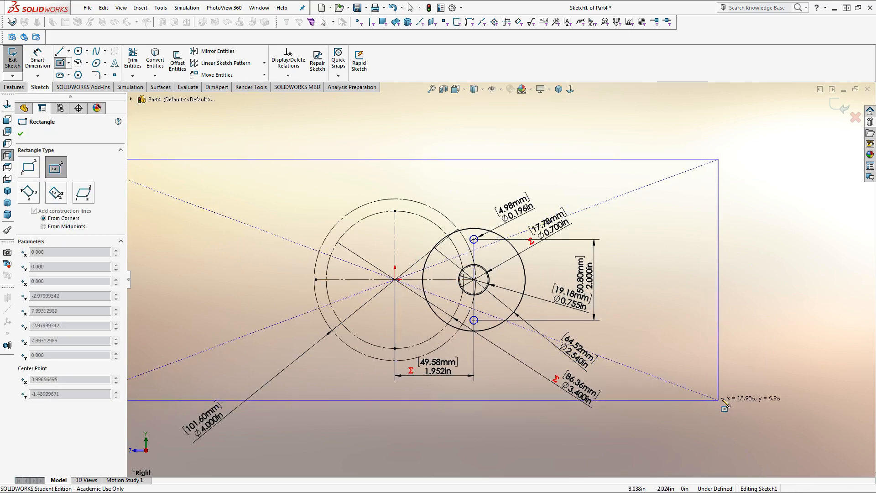
click(734, 391)
key(Escape)
key(Escape)
Undo the centre rectangle and the last change to the small circles' spacing dimension
click(734, 349)
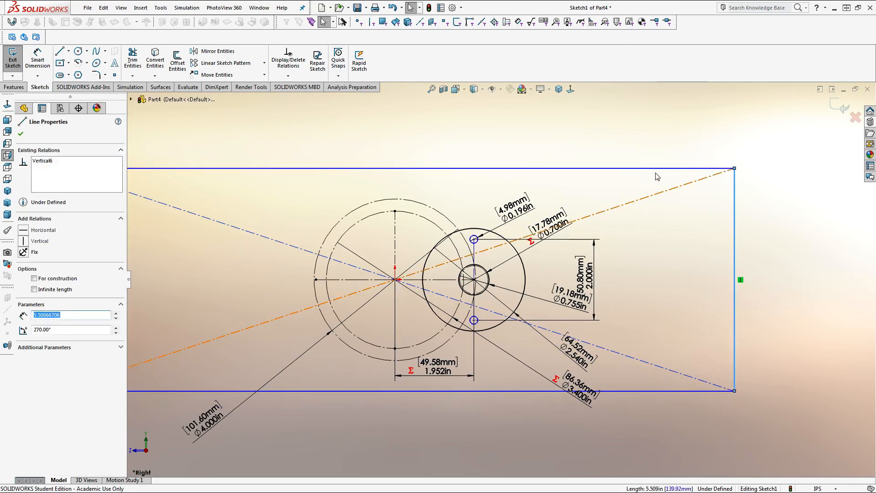
ctrl+click(657, 168)
ctrl+click(669, 390)
key(z)
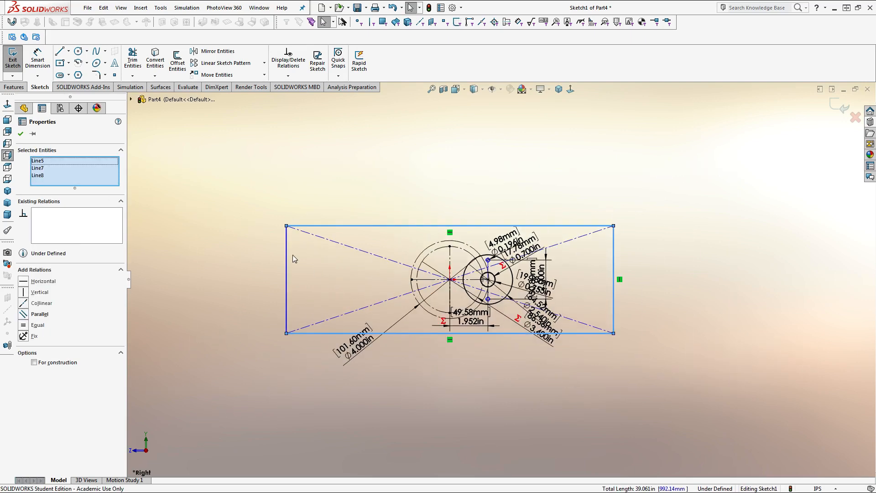
scroll(292, 255, down, 1)
key(ctrl+z)
key(ctrl+z)
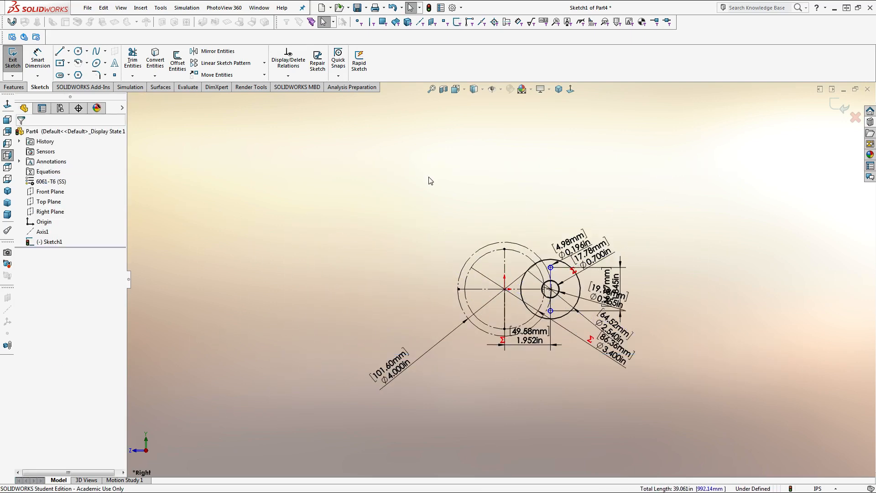
Set the spacing dimension between the two small mounting hole circles to 2 in
scroll(554, 214, down, 3)
double_click(678, 393)
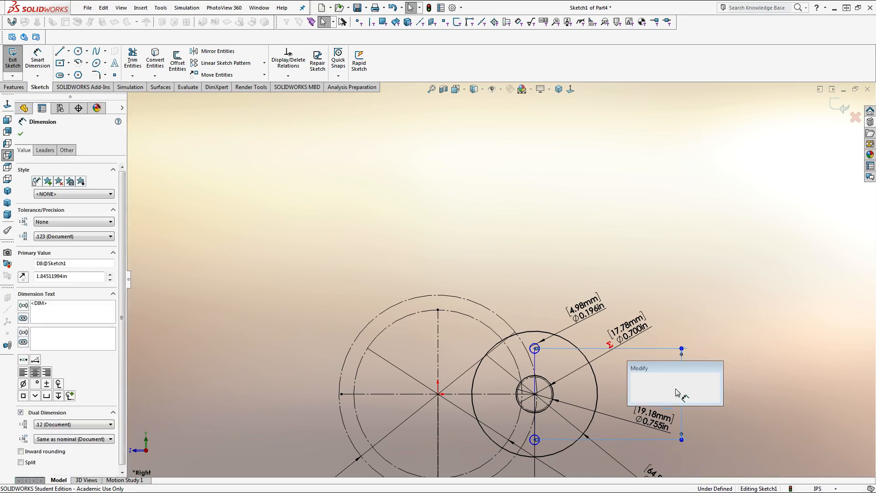
text(2)
key(Return)
key(Escape)
Sketch a centre rectangle about 12.1 in wide in the empty area above the gear circles
click(59, 62)
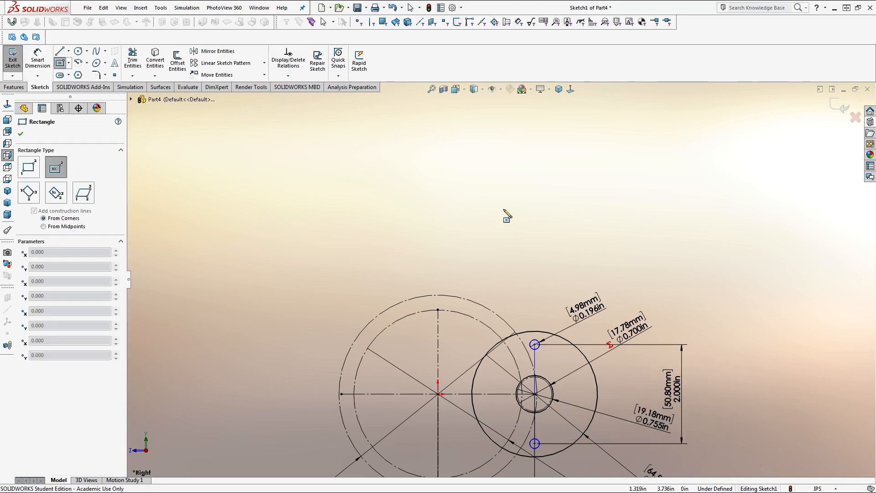
click(398, 193)
click(697, 233)
key(Escape)
Convert all four sides of the rectangle to construction geometry
click(697, 214)
ctrl+click(642, 155)
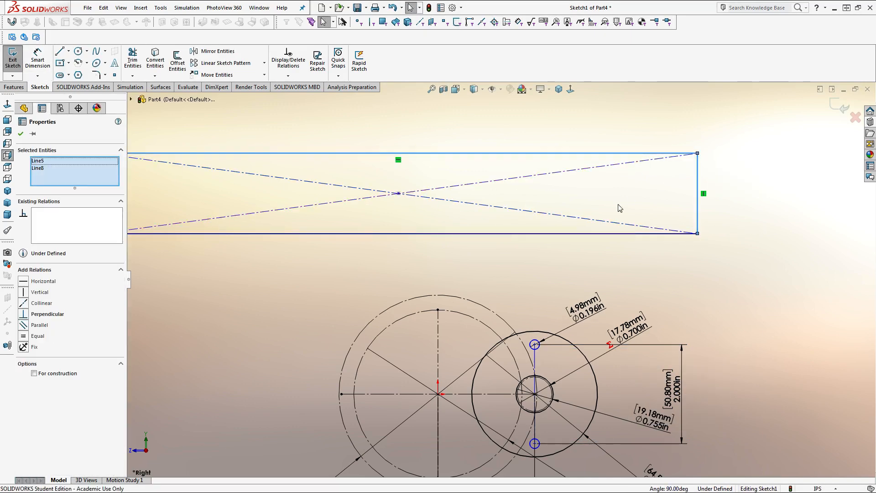
ctrl+click(606, 234)
key(z)
ctrl+click(270, 230)
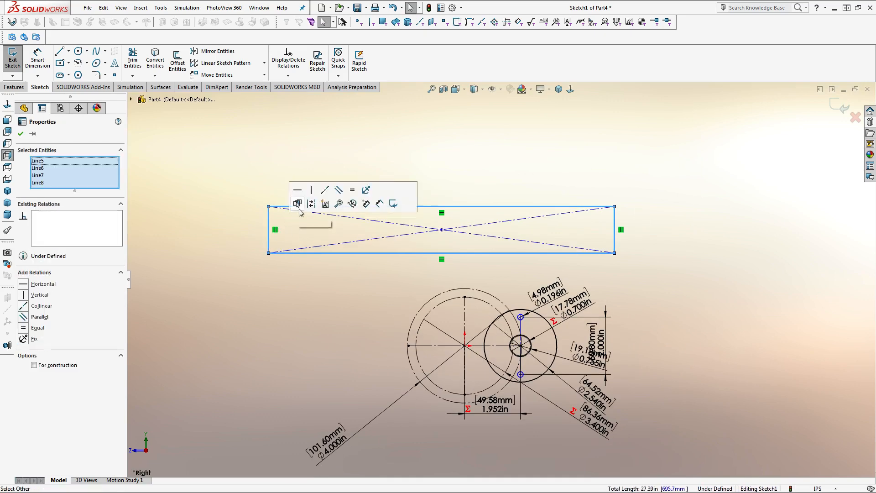
click(298, 206)
Dimension the rectangle's width to 8 in
key(d)
click(436, 206)
click(433, 178)
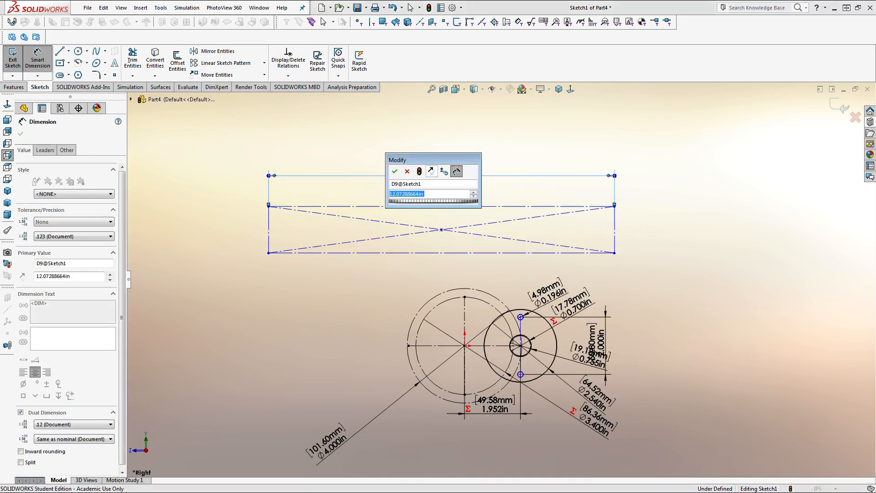
text(8)
key(Return)
key(Escape)
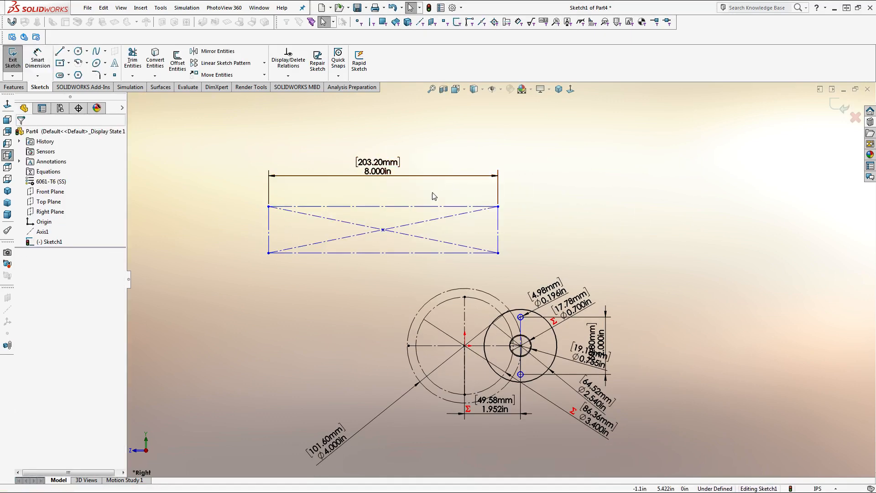
Dimension the rectangle's height to 2 in
click(383, 230)
key(Escape)
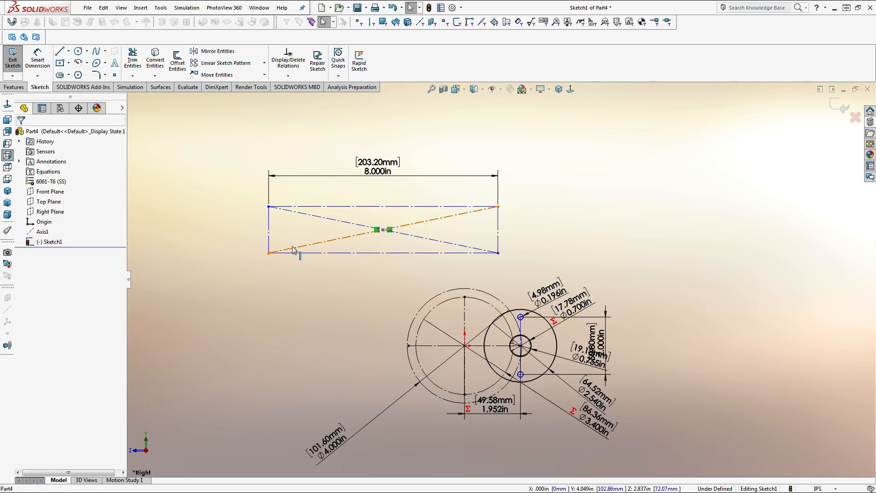
key(d)
click(269, 242)
click(224, 234)
text(2)
key(Return)
key(Escape)
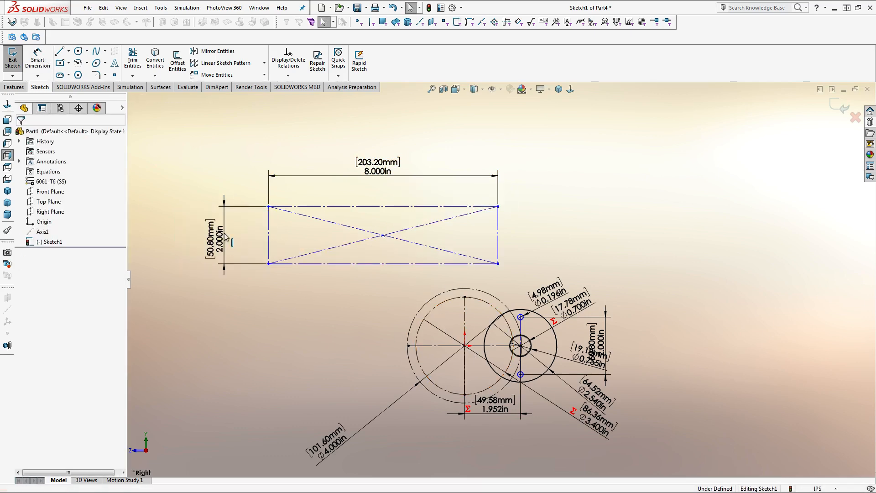
click(390, 238)
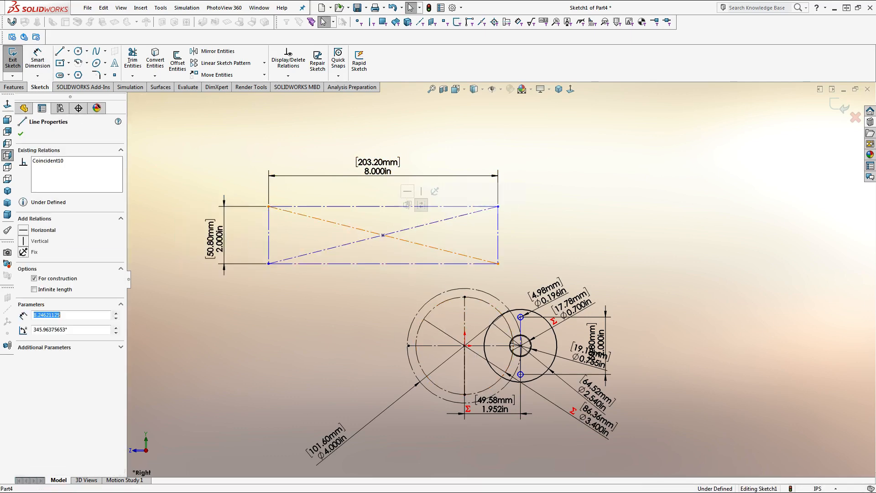
ctrl+click(465, 346)
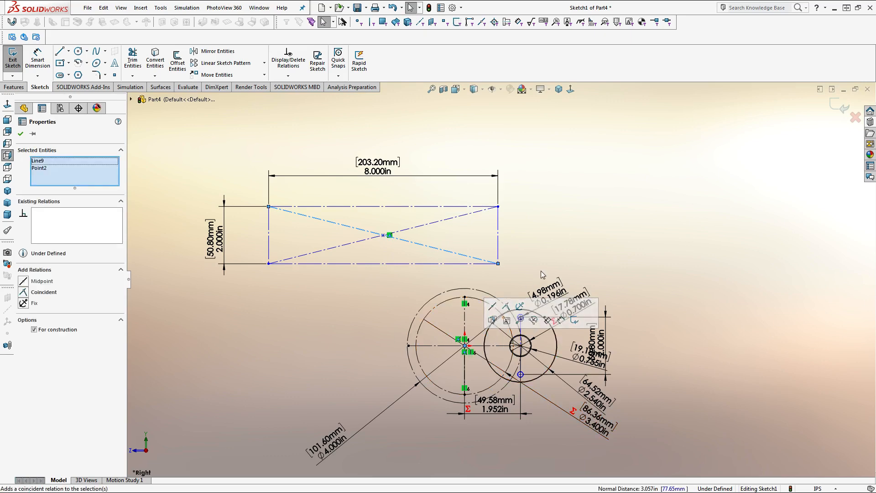
key(Escape)
Add a vertical relation between the rectangle's centre point and the origin
click(383, 235)
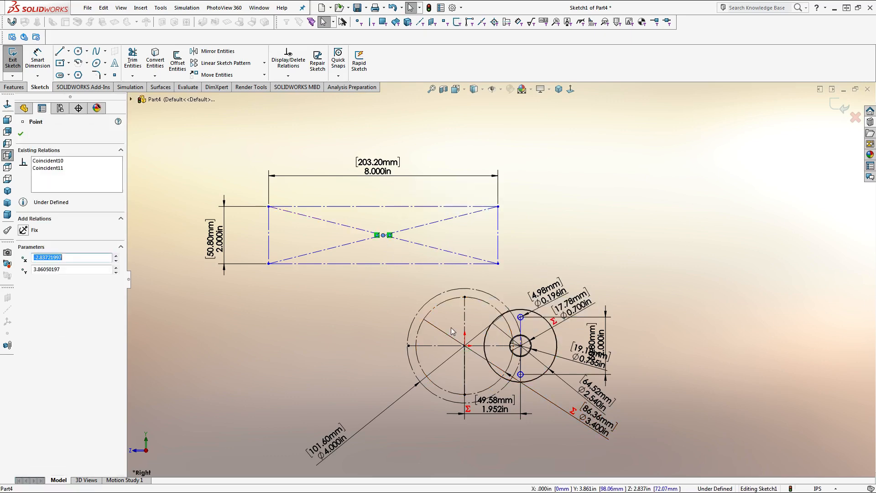
ctrl+click(467, 348)
click(511, 308)
key(Escape)
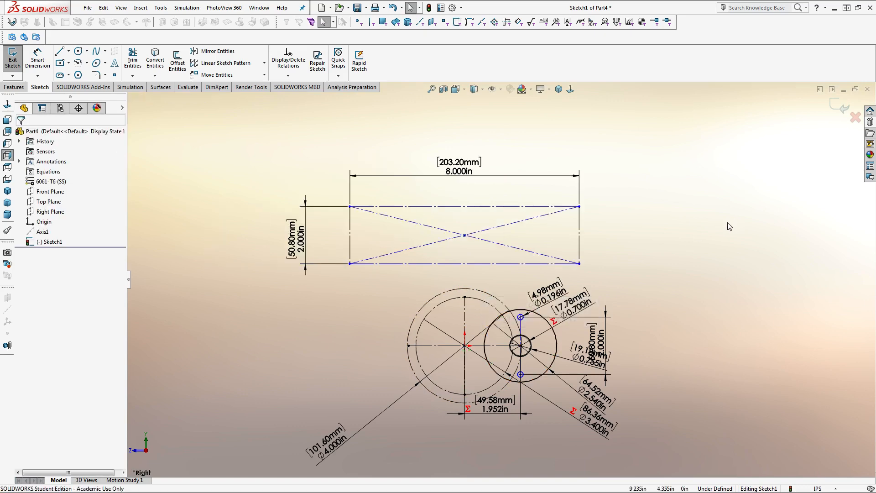
Dimension the vertical distance from the rectangle's centre point to the origin to 0.0625 in
scroll(511, 264, down, 1)
key(d)
click(455, 229)
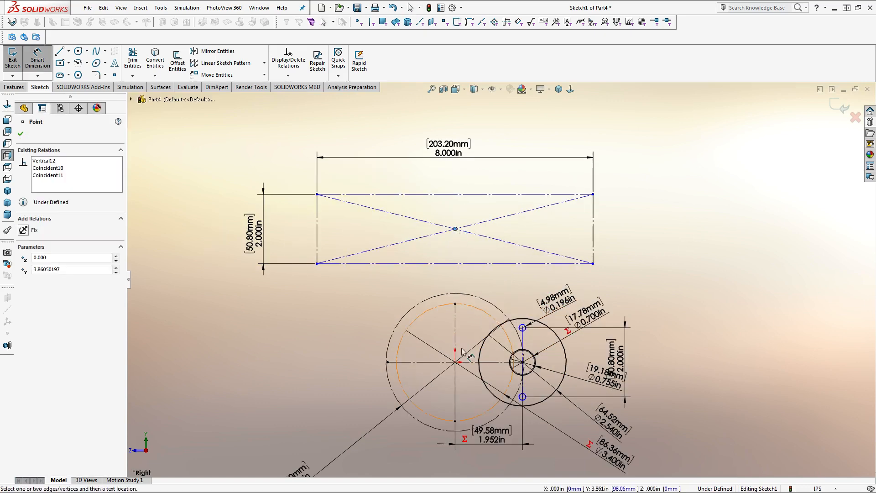
click(455, 362)
click(211, 329)
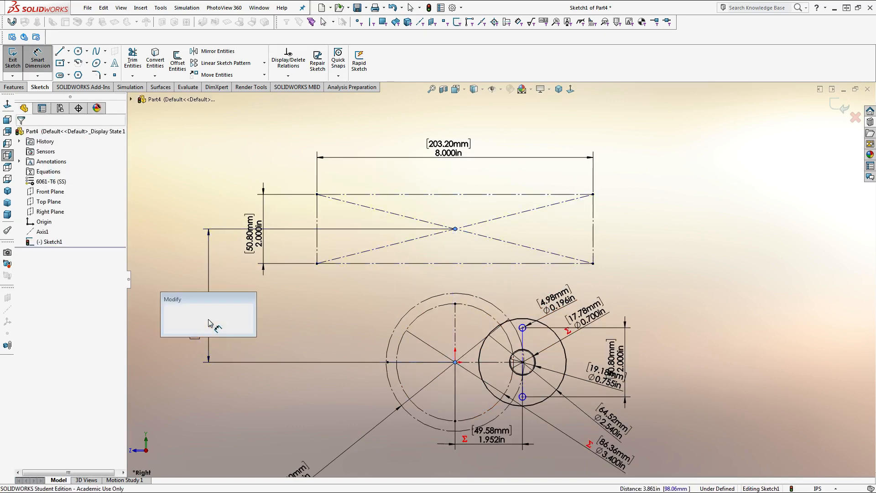
text(0.0625)
key(Return)
key(Escape)
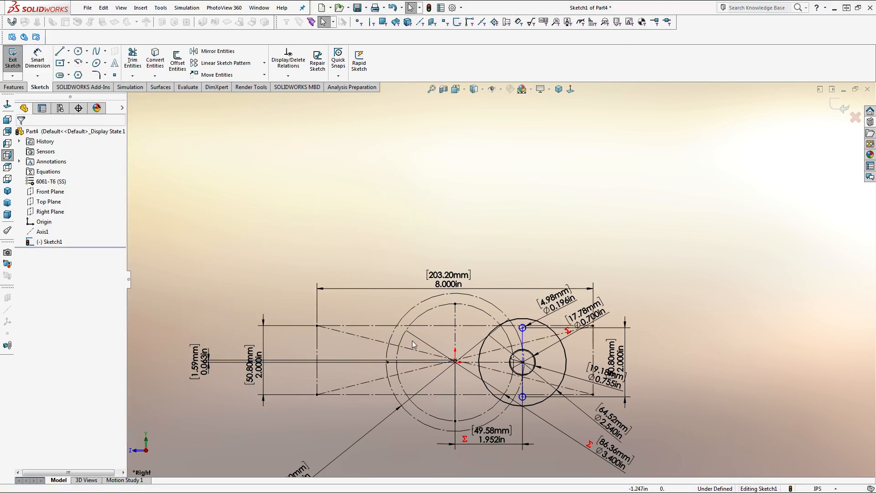
Try to swing the upper mounting hole around the pinion centre onto the rectangle's diagonal, and undo the move
scroll(541, 376, down, 2)
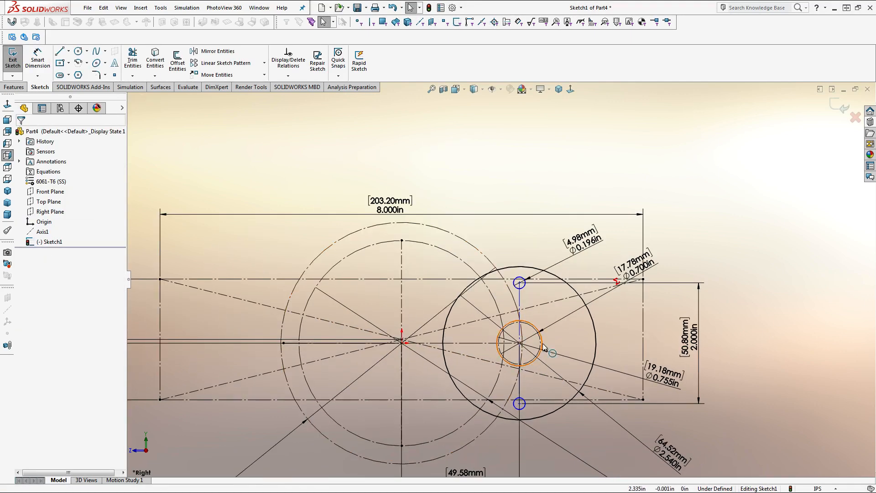
scroll(495, 269, down, 2)
scroll(472, 242, down, 2)
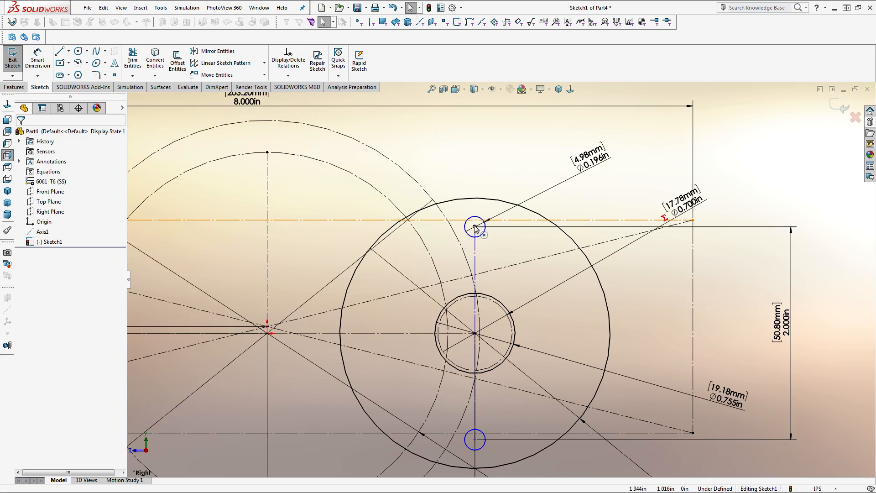
mouse_move(474, 228)
mouse_down()
mouse_move(491, 231)
mouse_move(531, 279)
mouse_up()
scroll(530, 279, up, 2)
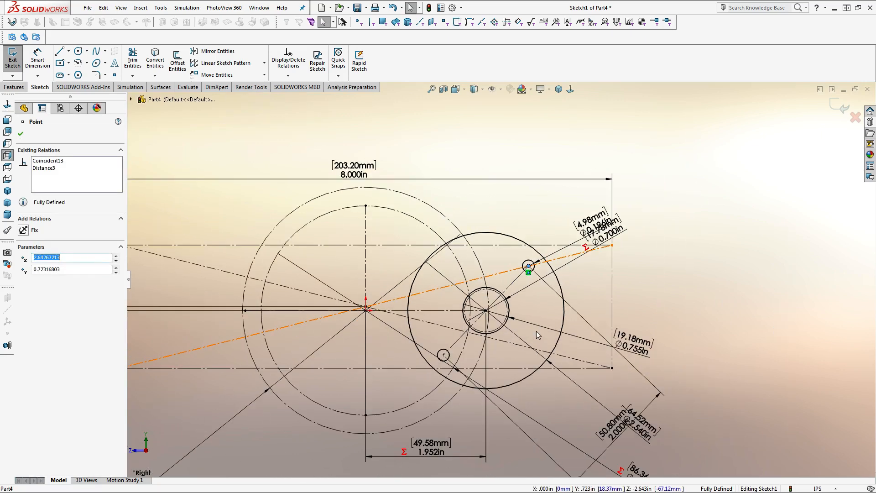
key(ctrl+z)
key(ctrl+z)
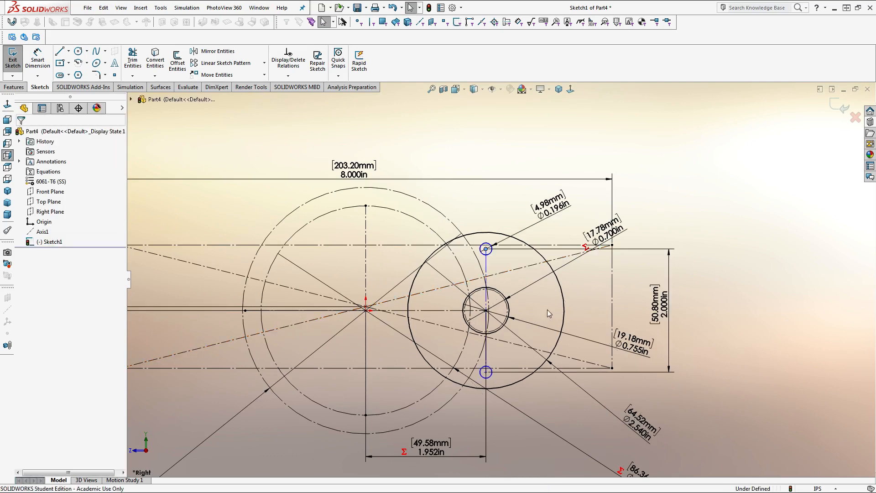
Swing the pair of mounting holes around the pinion centre to a diagonal orientation, keeping them off the rectangle's diagonal
scroll(503, 292, up, 2)
scroll(461, 356, down, 2)
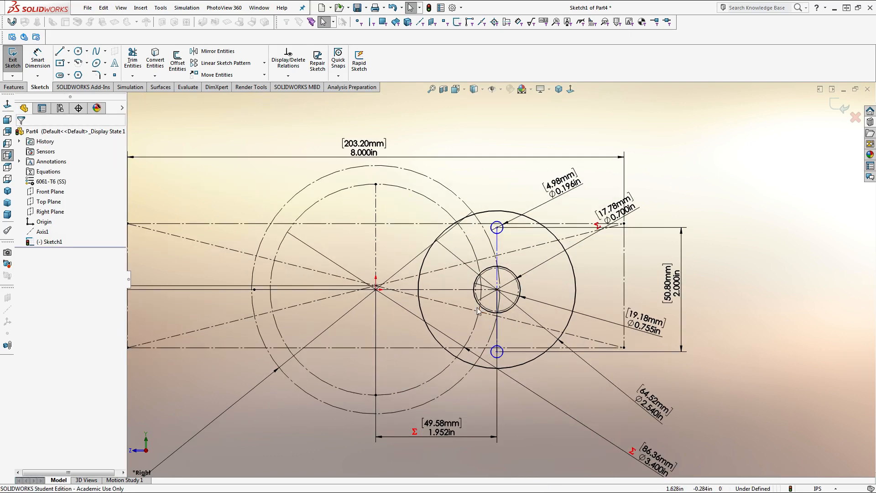
scroll(478, 311, down, 2)
drag(503, 212, 536, 262)
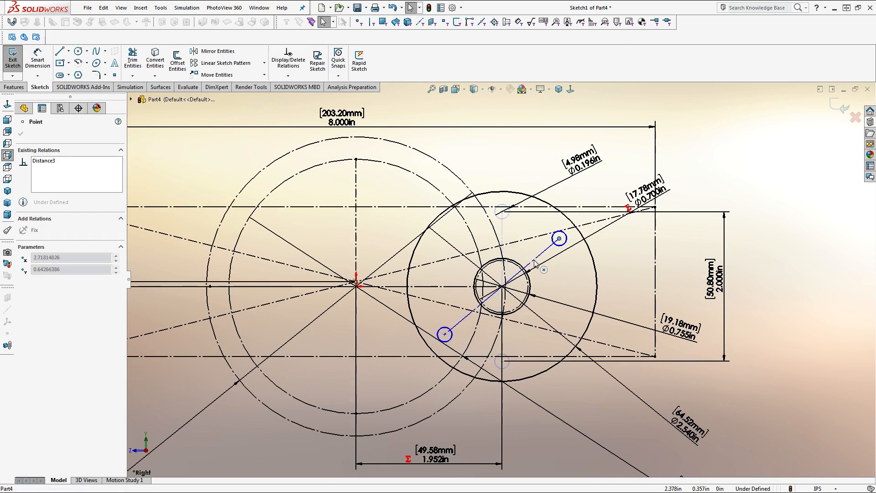
drag(534, 261, 533, 261)
key(Escape)
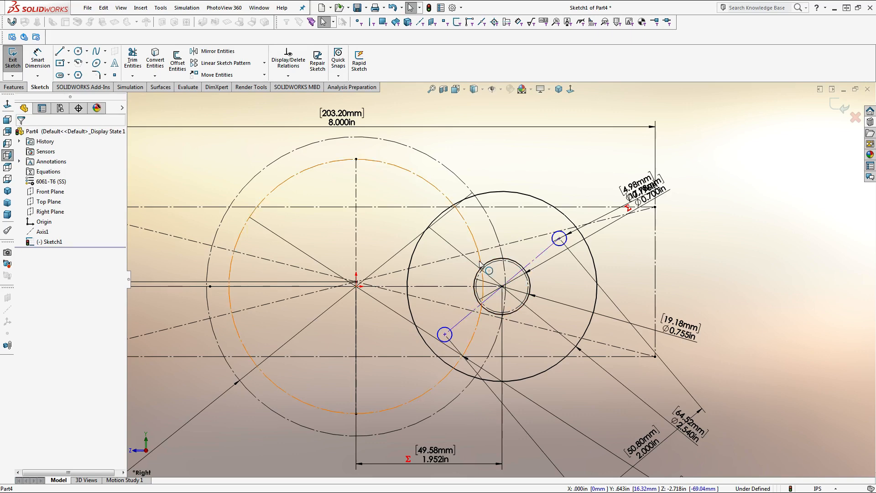
Delete the horizontal construction line through the origin and pinion centre, and move the motor circles up near the rectangle's upper edge
scroll(481, 264, up, 5)
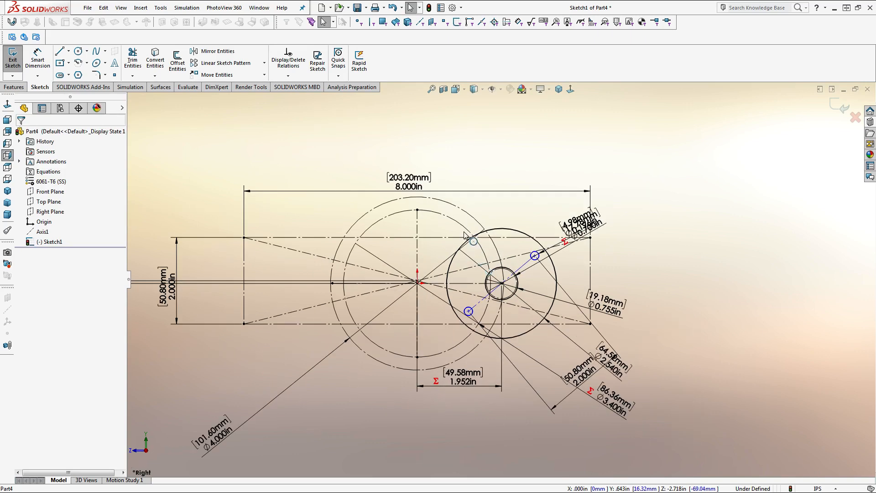
scroll(497, 292, down, 3)
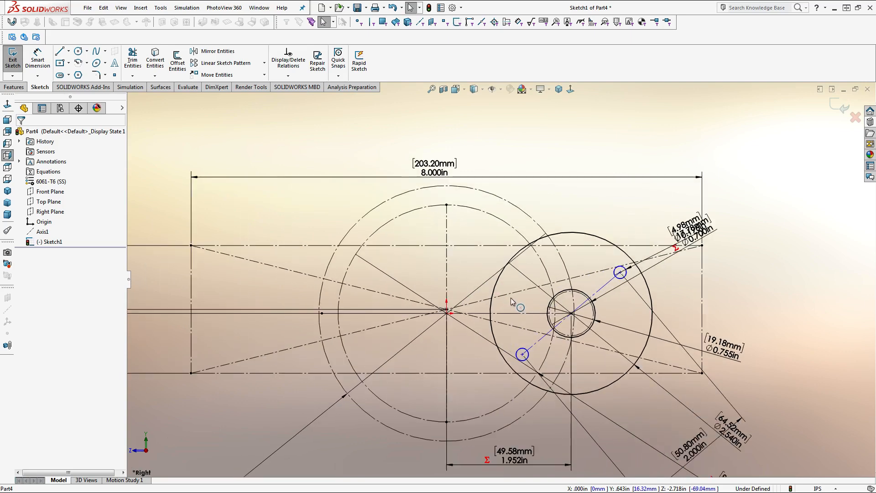
click(530, 315)
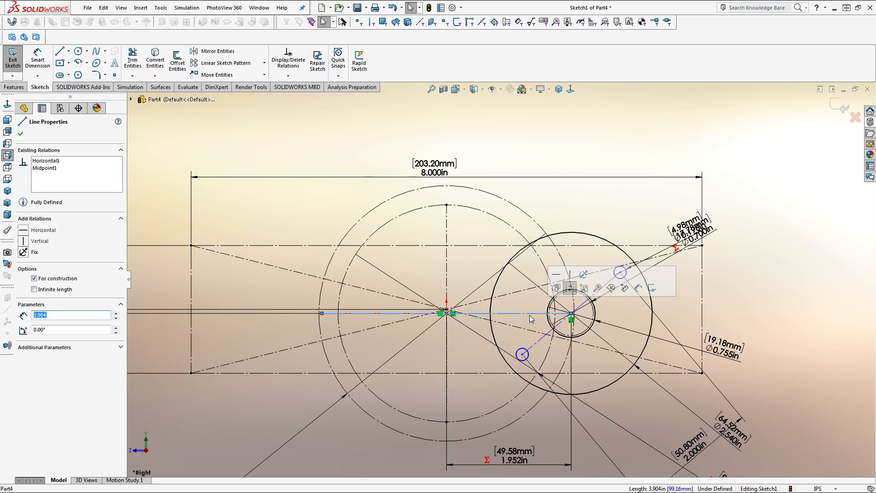
key(Escape)
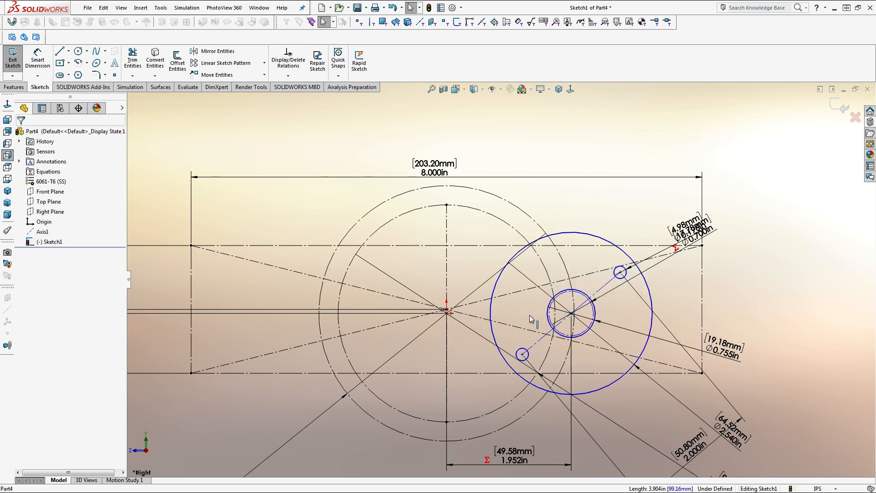
drag(571, 313, 586, 223)
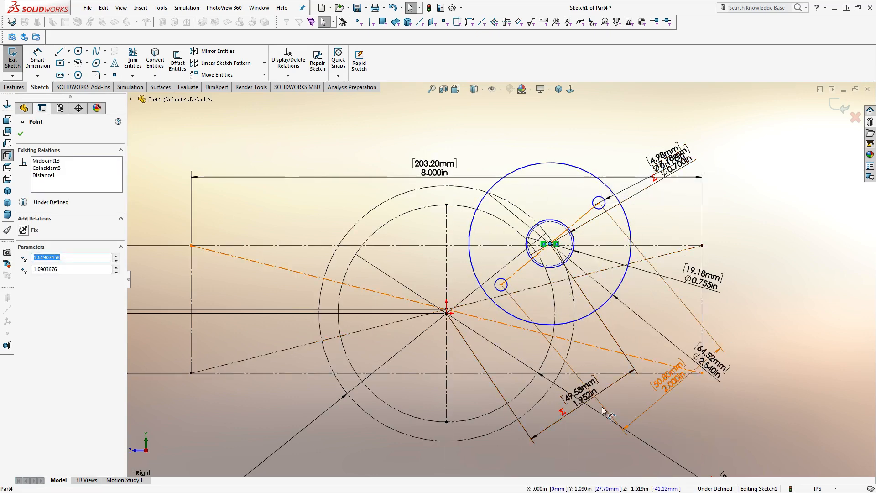
Sketch construction lines from the origin to the pinion centre and from the origin to the upper left, the latter about 2.4 in long
scroll(525, 254, down, 2)
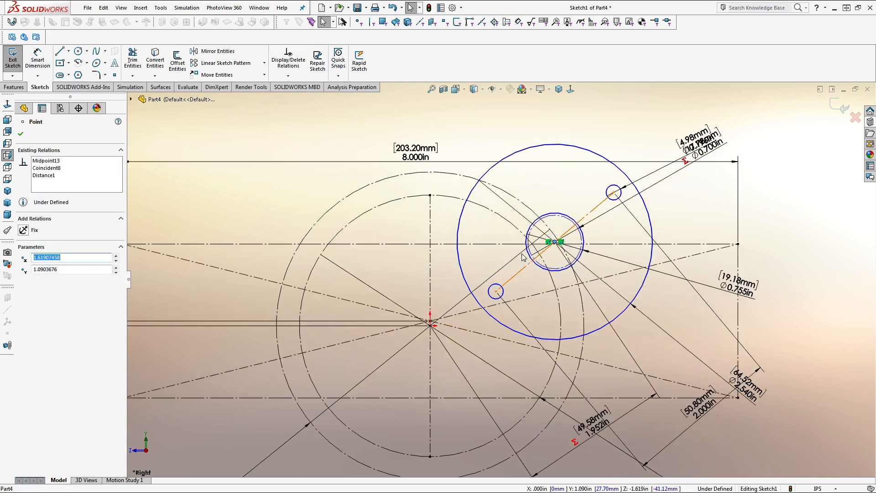
key(l)
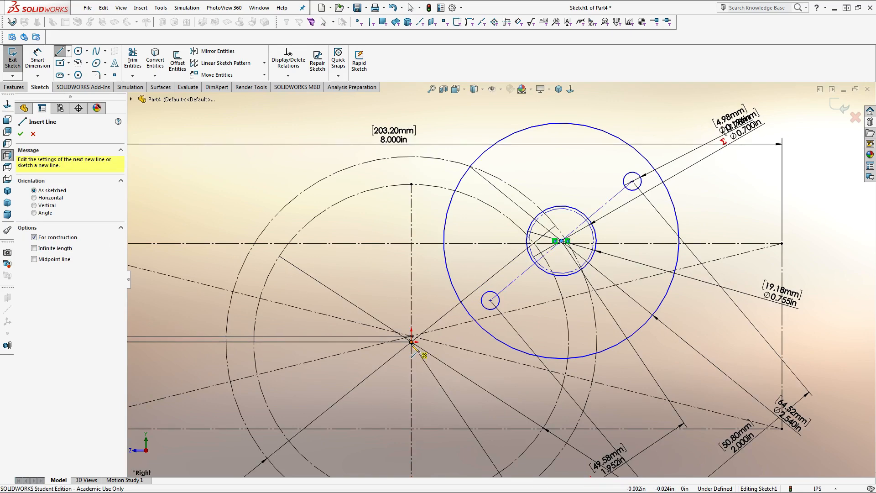
click(412, 342)
click(562, 241)
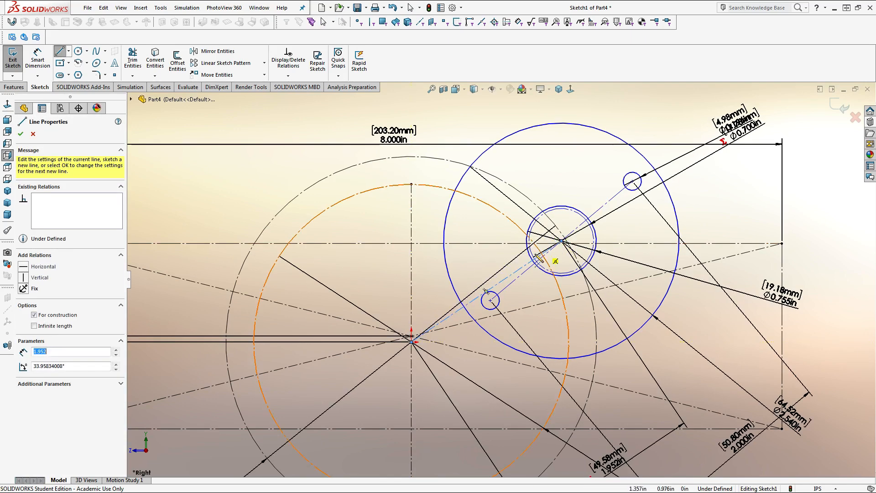
click(411, 341)
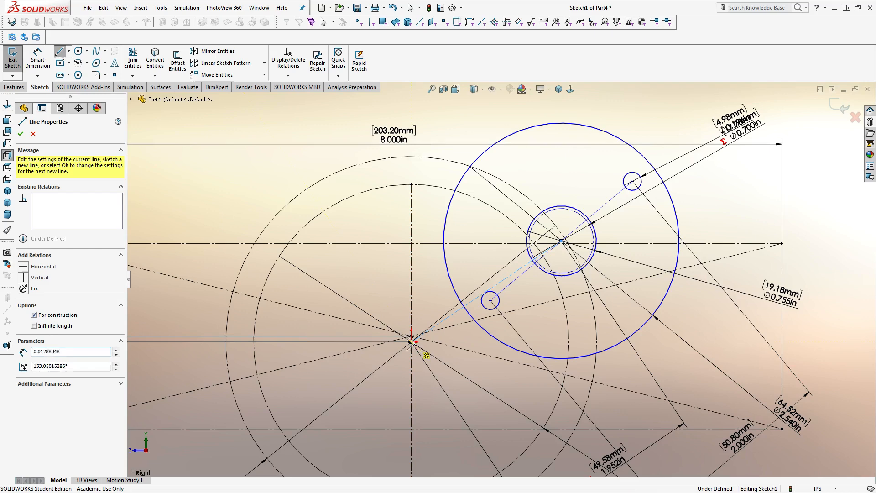
click(241, 198)
key(Escape)
Make the two slanted construction lines from the origin equal in length
click(287, 237)
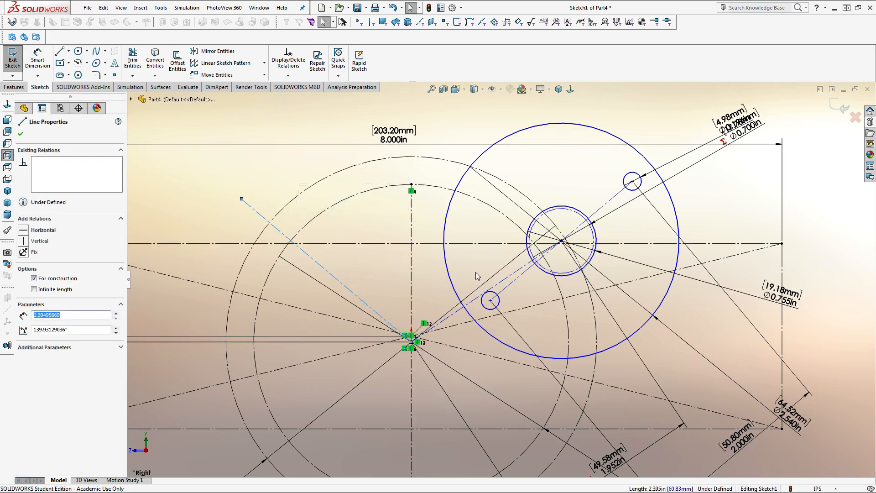
ctrl+click(515, 271)
click(609, 233)
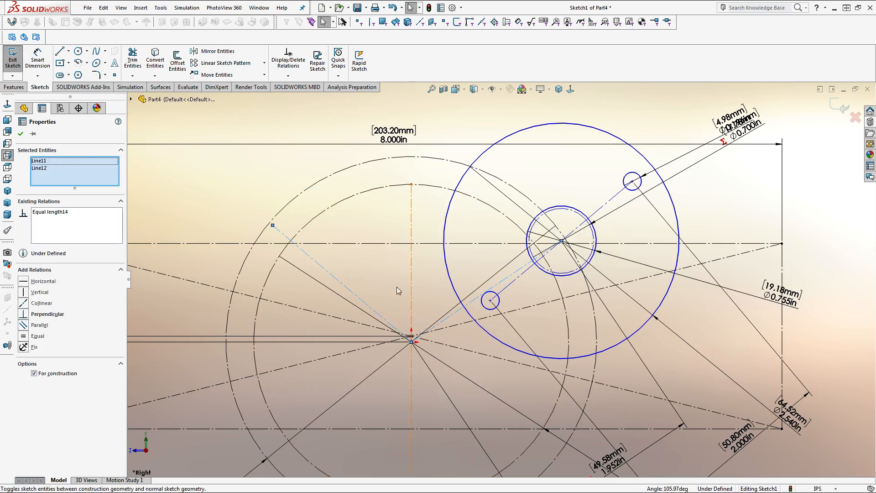
key(Escape)
Sketch a circle centred on the free end of the left slanted construction line, slightly smaller than the motor's outer circle
key(c)
click(273, 225)
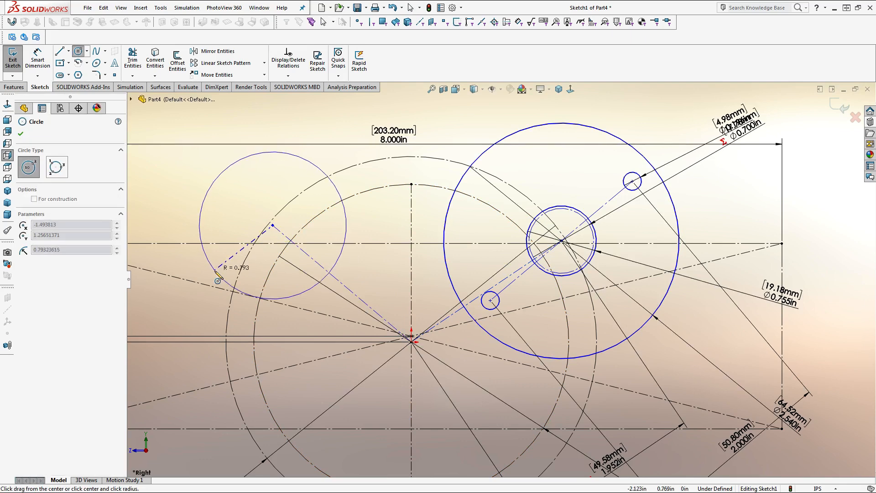
click(213, 288)
key(Escape)
scroll(439, 262, up, 3)
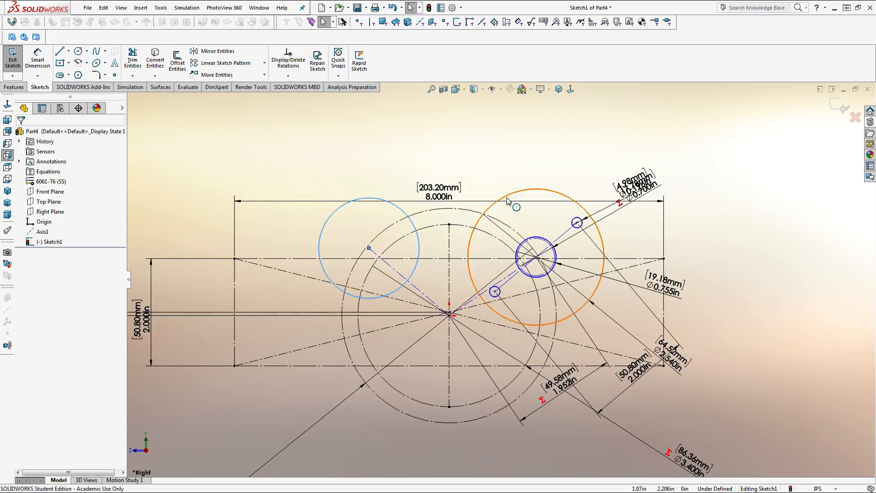
Make the left circle equal to the motor's outer circle, and align the centres of both circles horizontally
ctrl+click(588, 212)
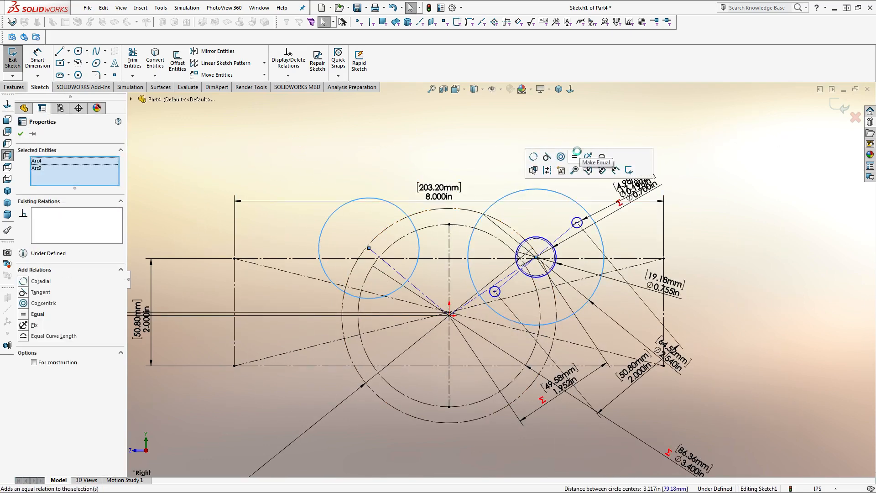
click(574, 155)
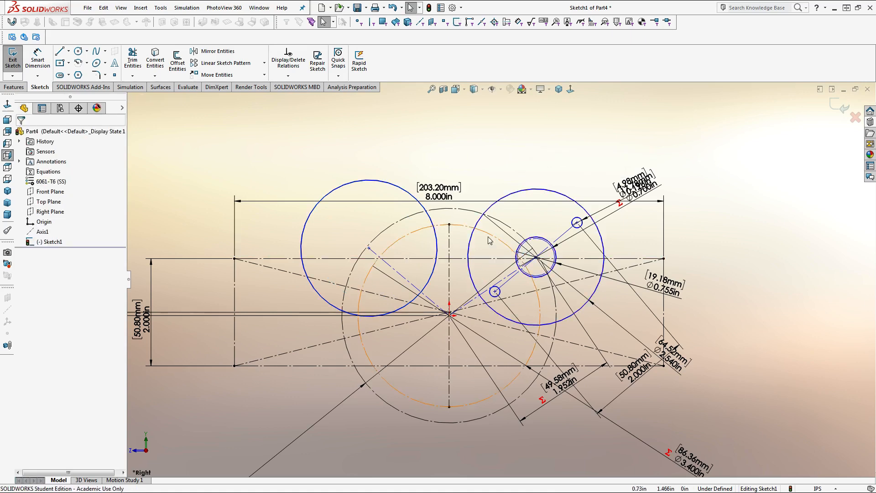
drag(536, 258, 525, 241)
key(Return)
scroll(524, 241, down, 2)
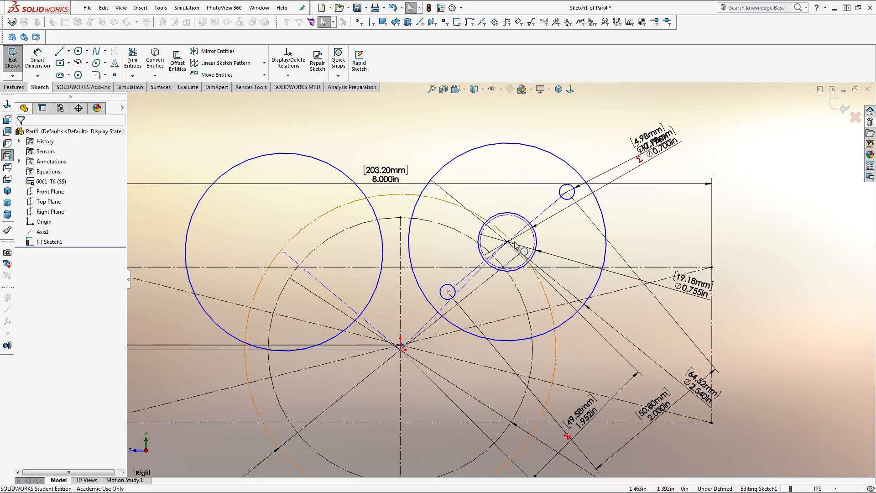
ctrl+click(282, 253)
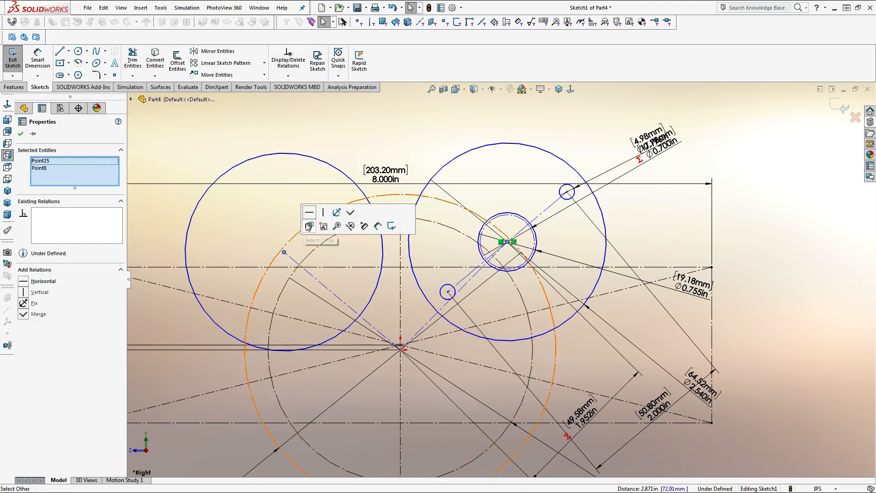
click(310, 214)
Delete the left circle and the slanted construction line leading to its centre
click(333, 191)
click(340, 155)
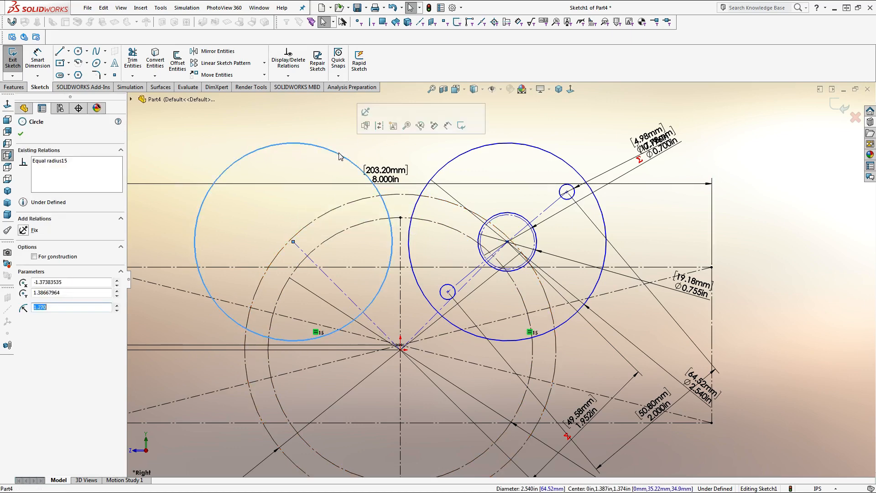
key(Delete)
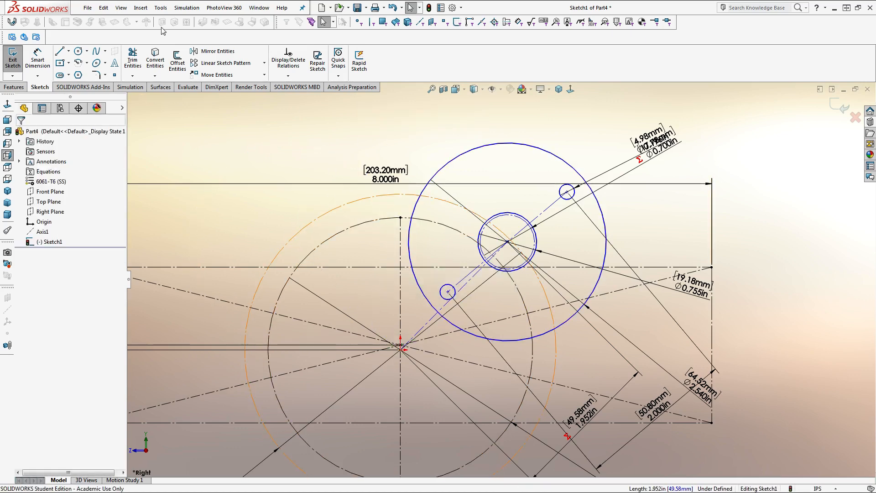
click(187, 49)
mouse_move(409, 120)
mouse_down()
mouse_move(541, 370)
mouse_move(650, 401)
mouse_move(653, 409)
mouse_up()
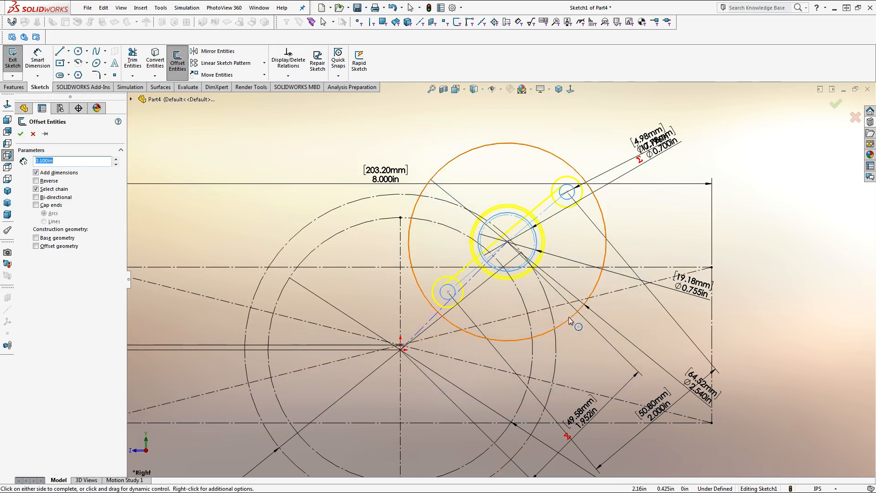
key(Escape)
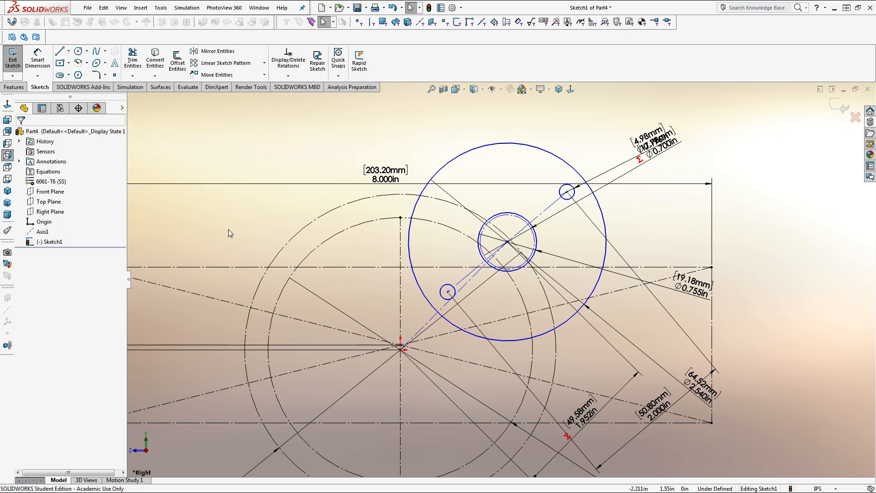
Mirror the motor's outer circle, pinion circles, mounting holes and their construction lines about the vertical centreline, leaving out the rectangle's centre point
click(216, 53)
mouse_move(396, 124)
mouse_down()
mouse_move(480, 348)
mouse_move(638, 378)
mouse_up()
scroll(424, 344, down, 1)
scroll(424, 344, down, 3)
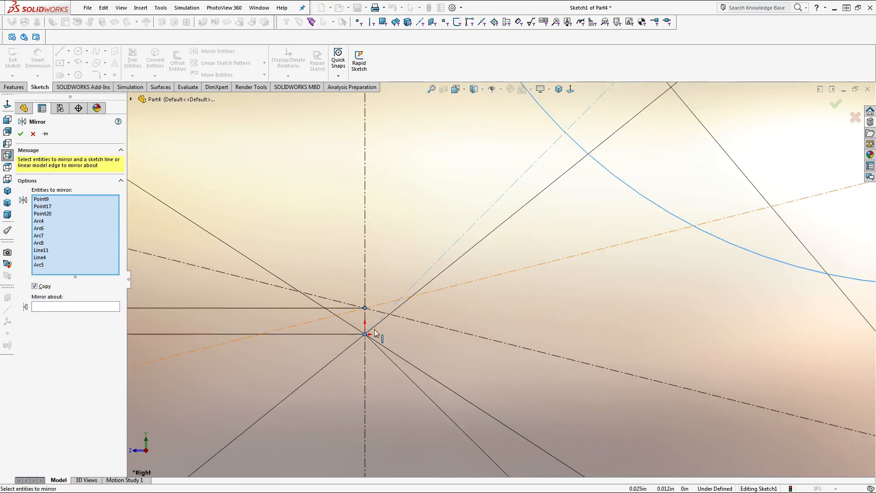
click(365, 307)
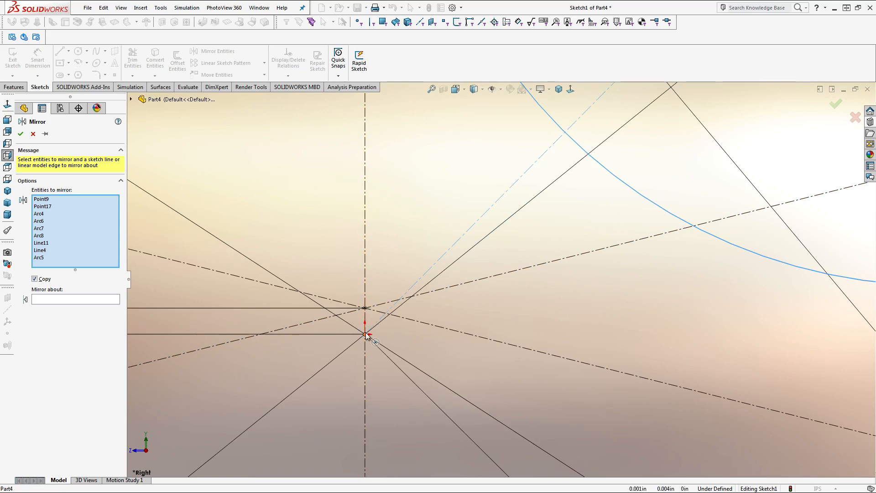
click(365, 333)
click(367, 335)
scroll(416, 309, up, 1)
scroll(416, 310, up, 2)
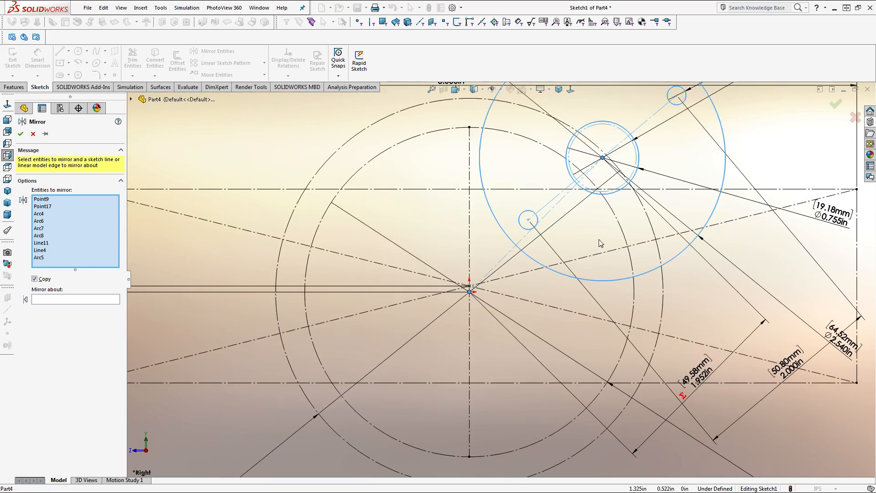
click(109, 300)
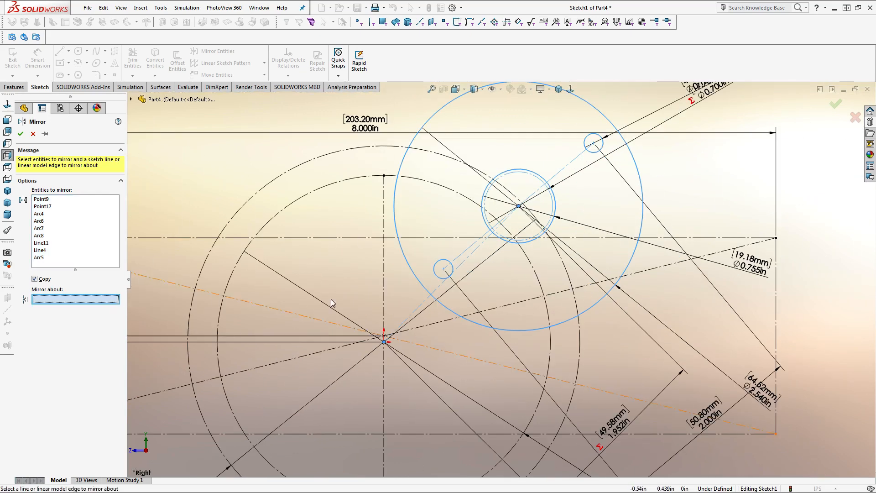
click(384, 272)
key(Return)
scroll(484, 249, up, 2)
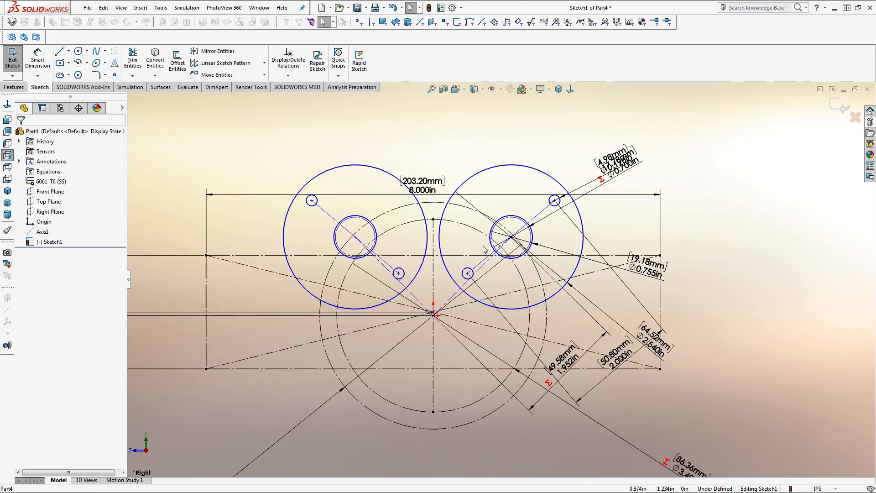
Sketch a horizontal construction line about 0.208 in long between the facing sides of the two motor circles
scroll(485, 249, up, 1)
scroll(524, 257, down, 1)
scroll(523, 261, down, 2)
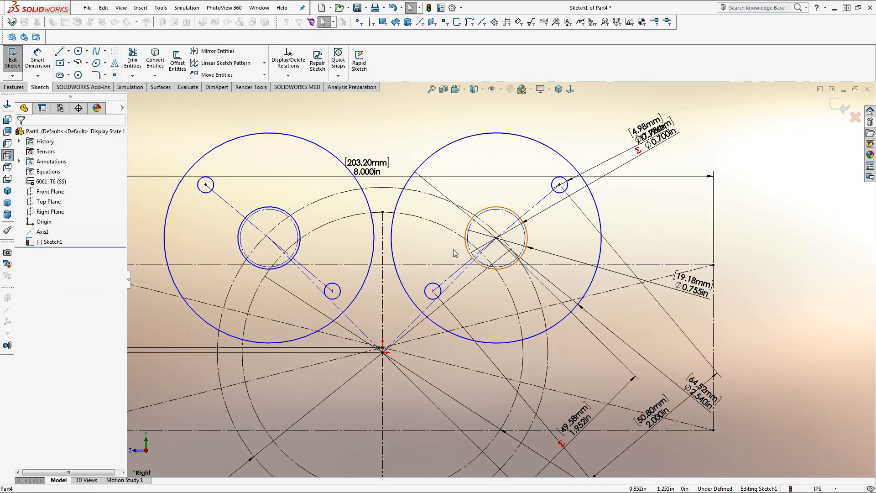
scroll(403, 221, down, 2)
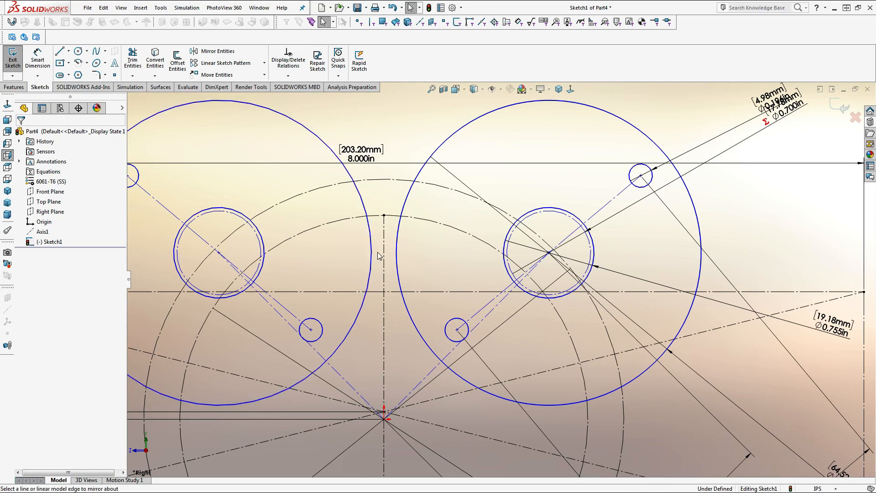
key(l)
click(371, 252)
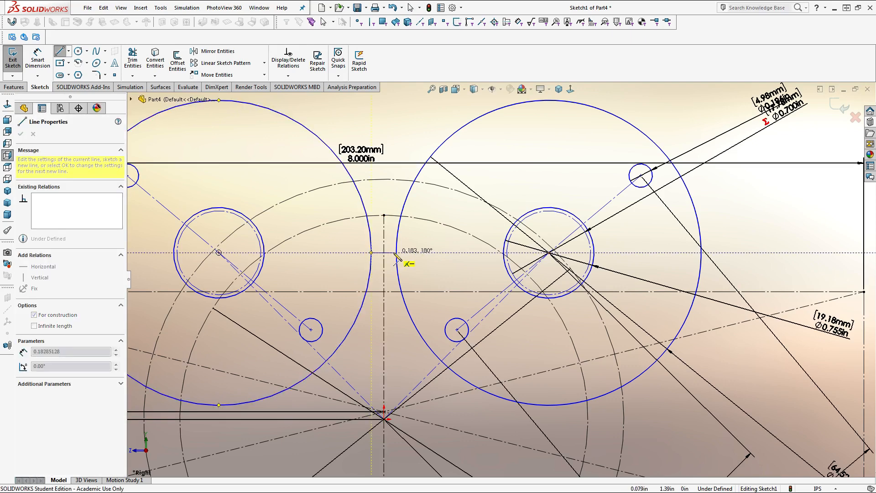
click(396, 252)
key(Escape)
Dimension the short line between the two motor circles and set the gap to 0.020 in
key(d)
click(391, 253)
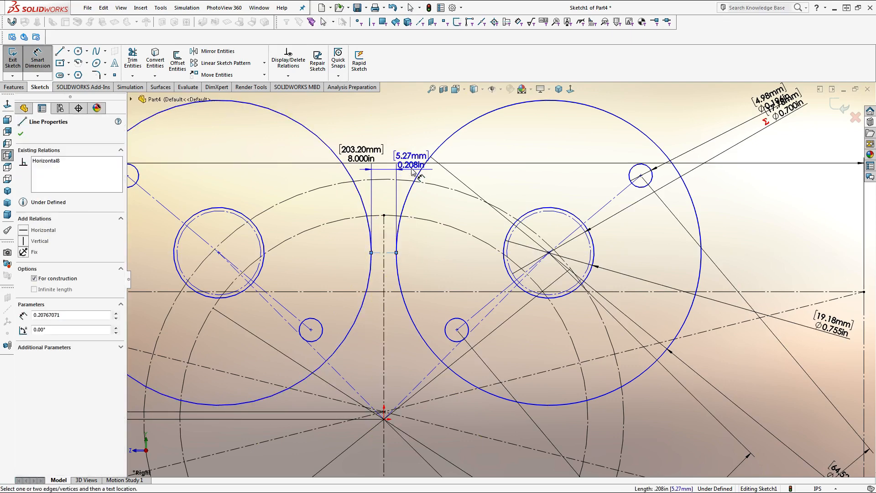
scroll(414, 172, up, 3)
click(412, 155)
text(0.02)
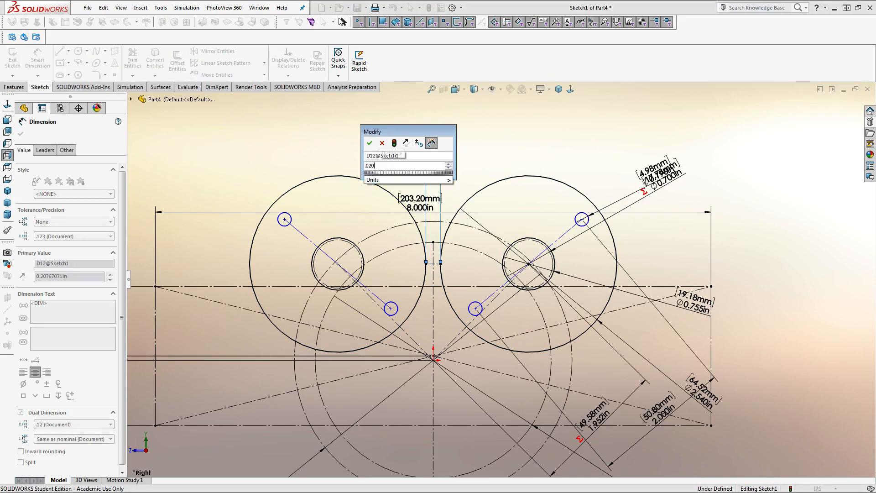
key(Return)
key(Escape)
Swing the right motor's mounting-hole line so that its outer hole sits low and its inner hole high, and dismiss the notifications
scroll(467, 272, down, 4)
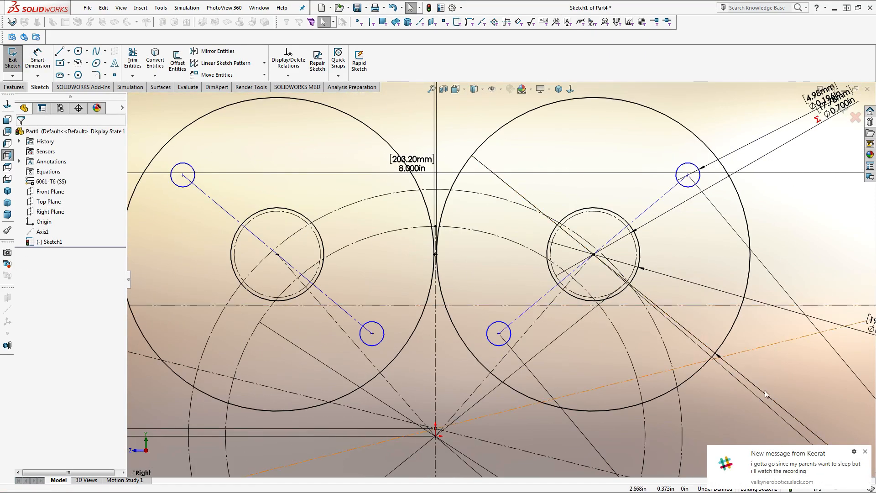
click(864, 451)
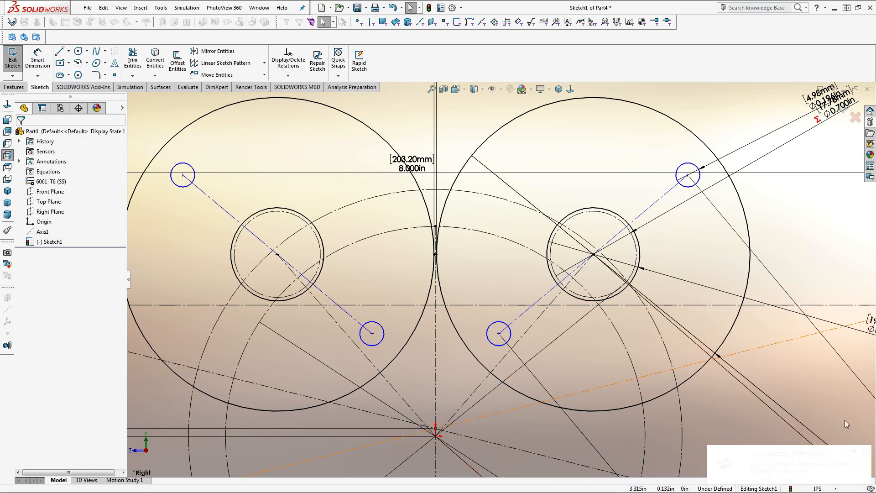
scroll(622, 266, up, 3)
scroll(574, 256, down, 1)
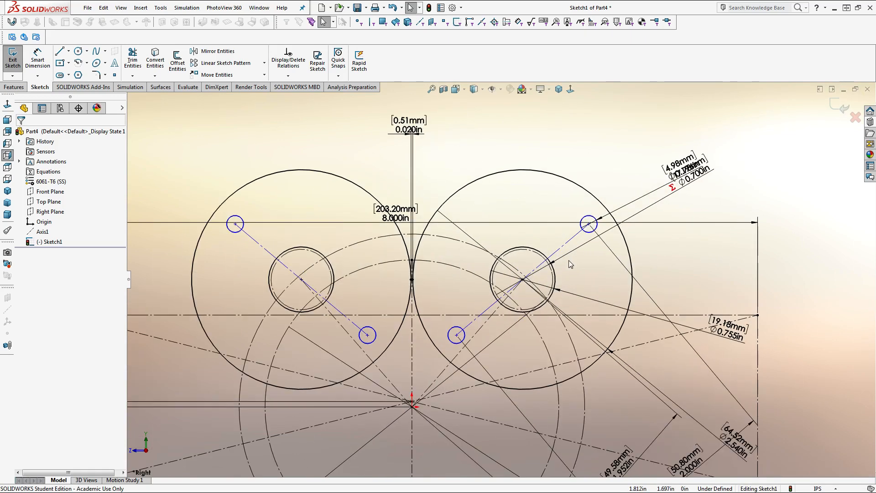
mouse_move(588, 224)
mouse_down()
mouse_move(608, 262)
mouse_move(587, 336)
mouse_up()
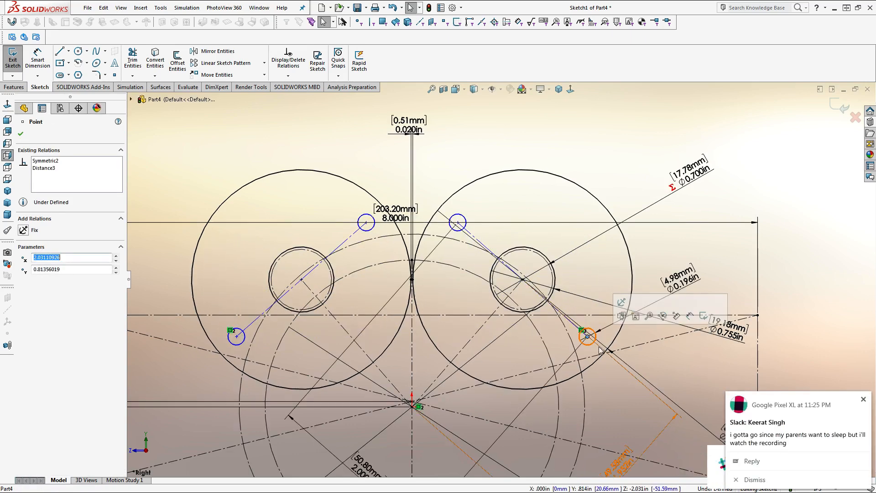
click(863, 381)
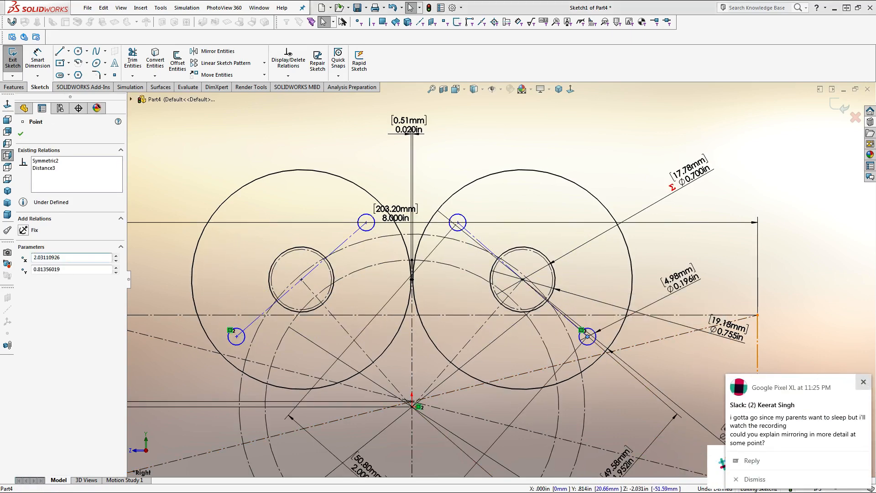
click(865, 452)
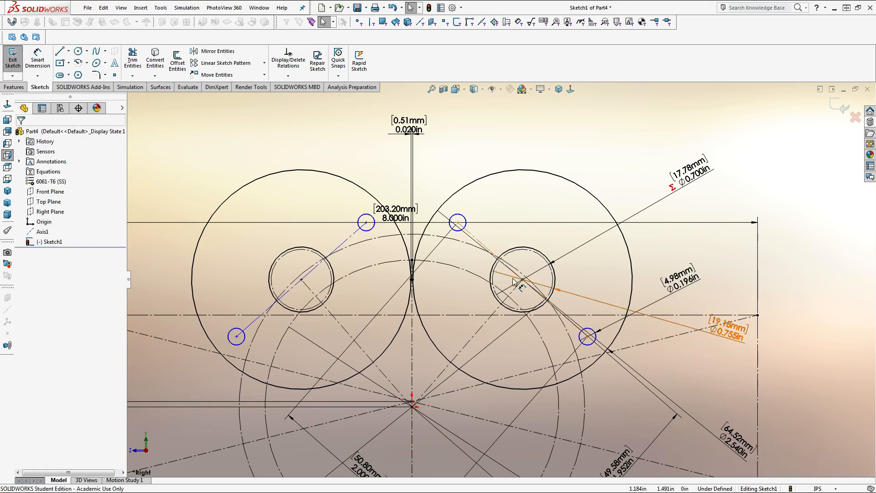
Make the right motor's mounting-hole line perpendicular to the construction line from the origin to the motor centre
click(491, 250)
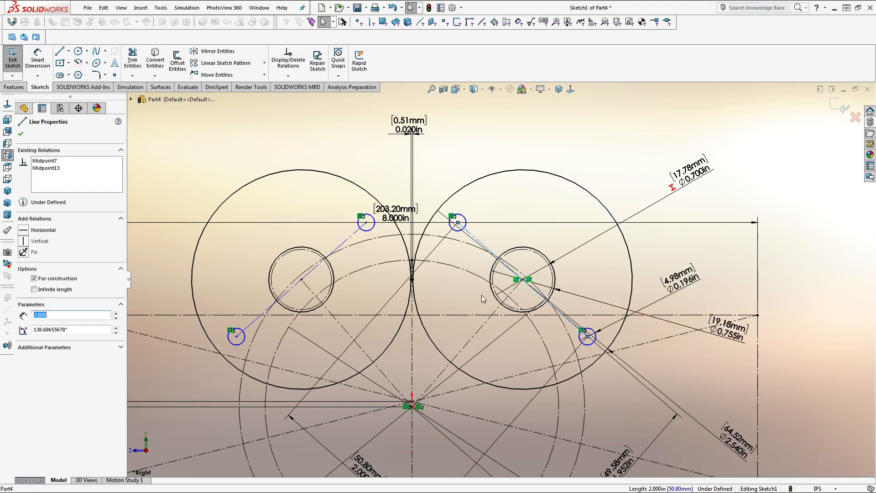
ctrl+click(473, 341)
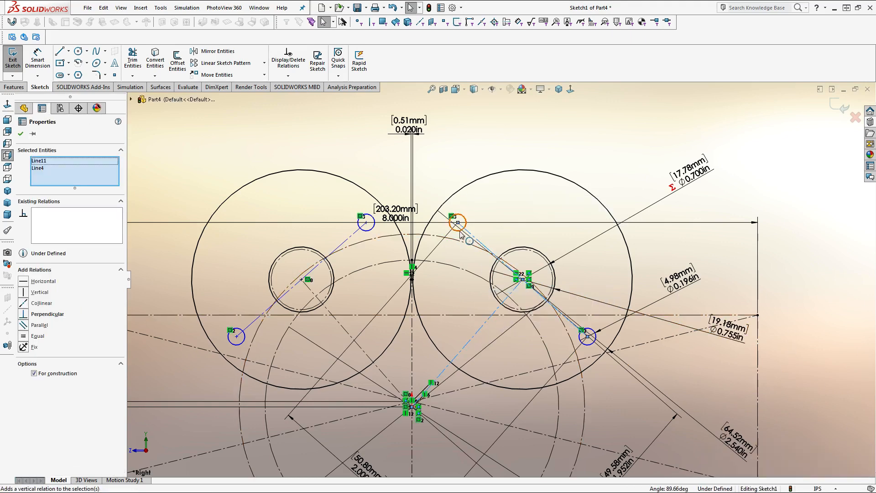
click(513, 351)
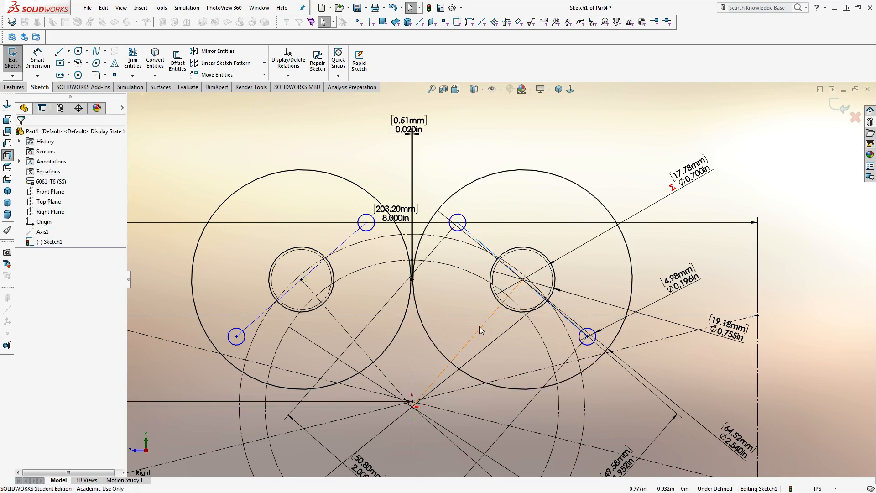
click(479, 326)
ctrl+click(483, 245)
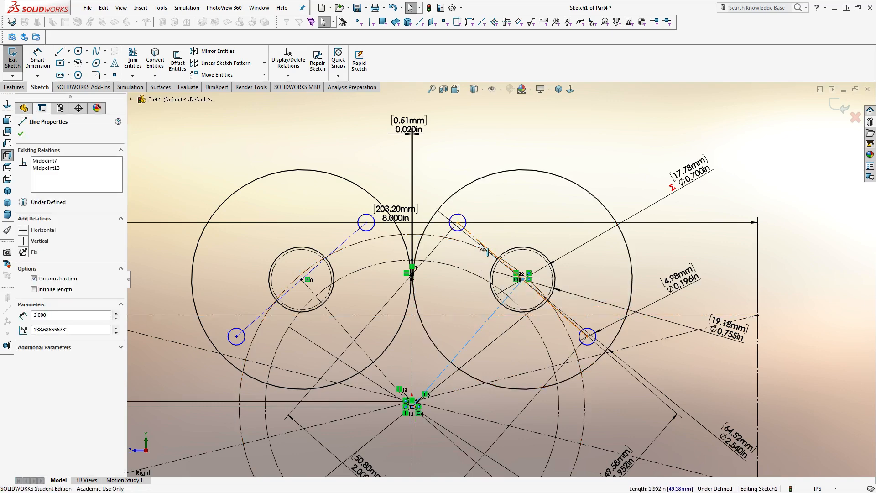
click(551, 202)
scroll(529, 278, down, 2)
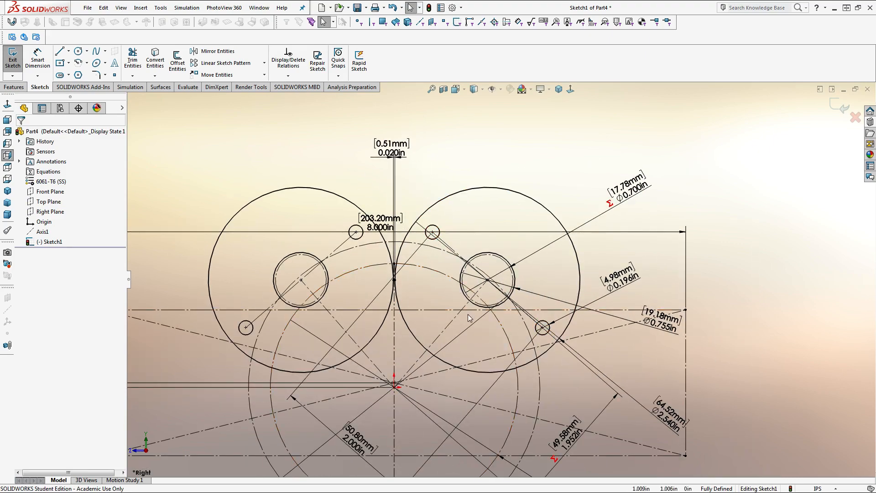
Sketch a circle about 1.05 in in diameter centred on the origin
scroll(469, 317, down, 2)
scroll(435, 321, up, 2)
key(c)
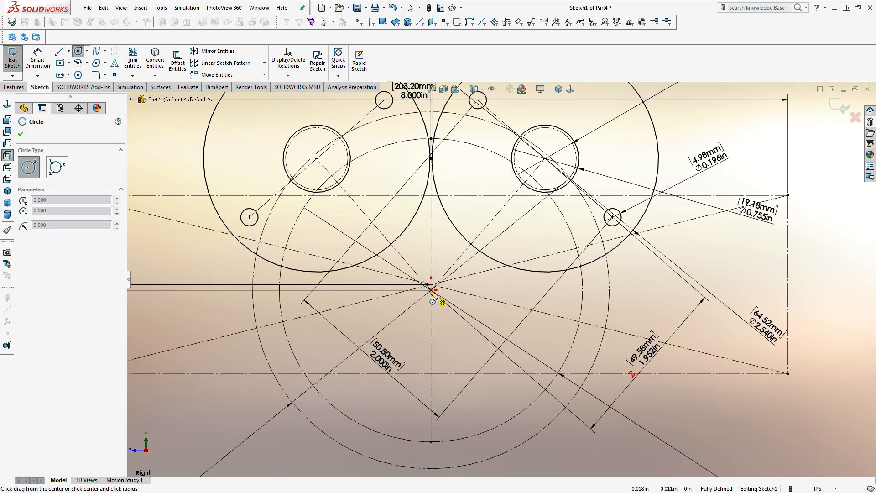
click(431, 290)
Dimension the circle at the origin and set its diameter to 1.125 in
key(d)
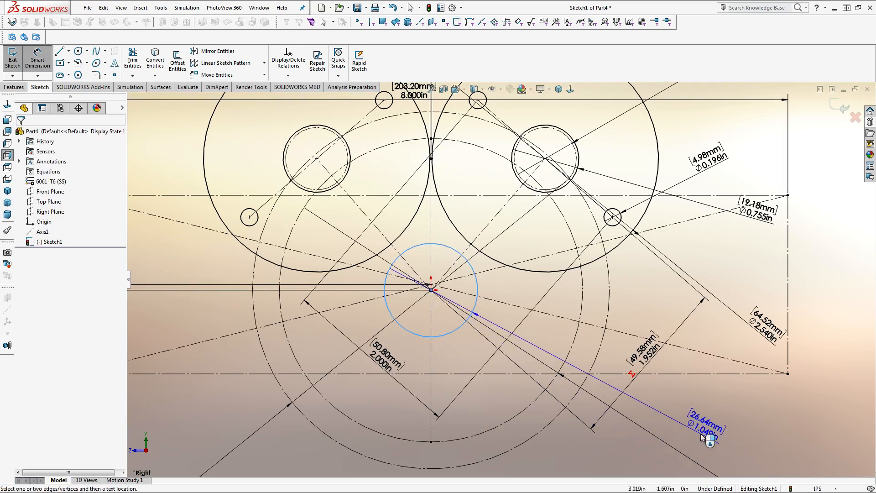
click(701, 431)
text(11.2)
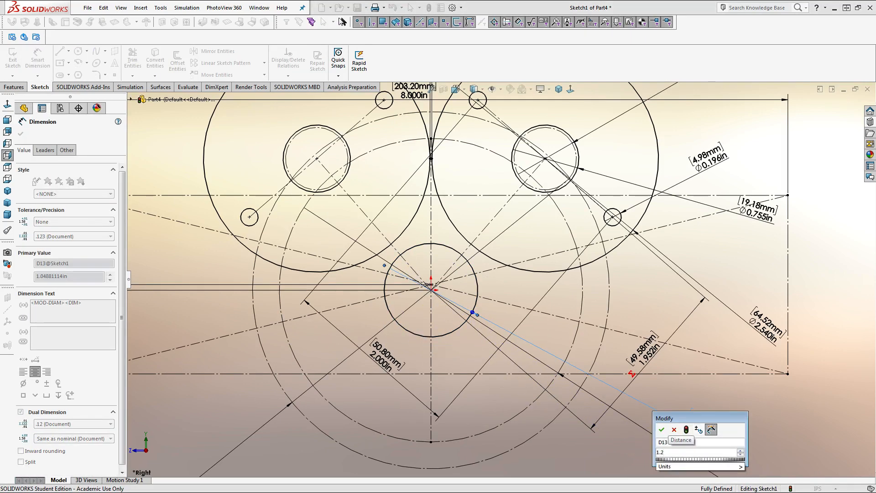
text(125)
key(Return)
key(Escape)
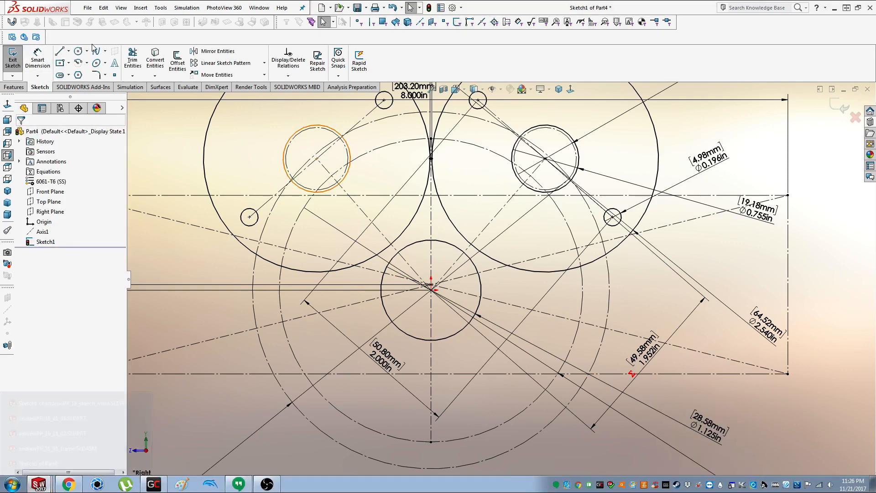
Sketch a horizontal midpoint line centred on the origin, extending beyond the 1.125 in circle on both sides
click(68, 51)
click(78, 84)
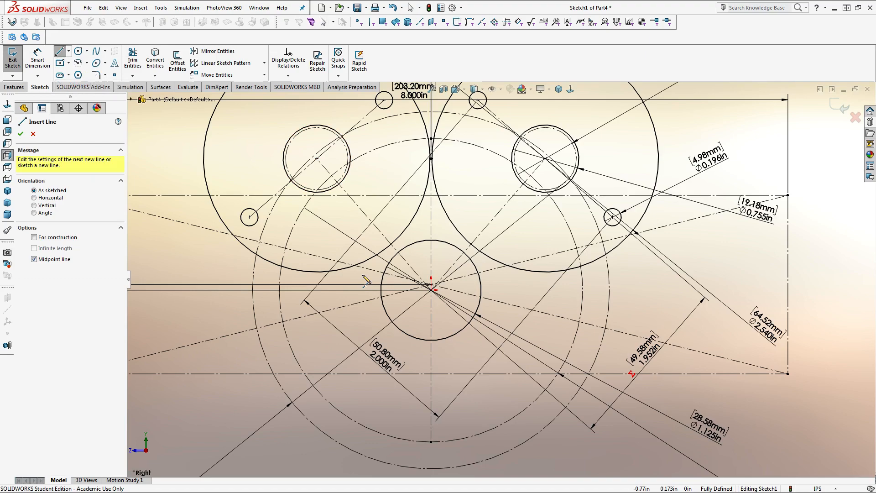
click(431, 288)
click(551, 289)
key(Escape)
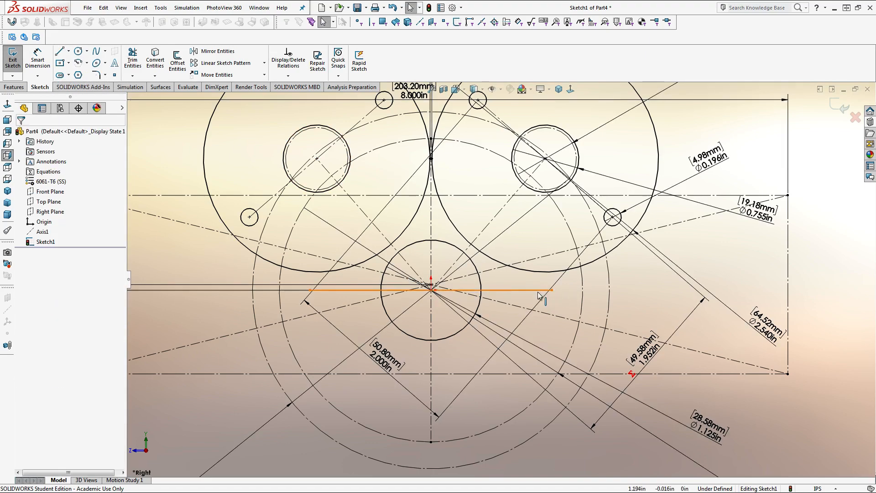
Turn the horizontal midpoint line through the origin into construction geometry and set its length to 1.875 in
click(545, 290)
click(578, 264)
key(d)
click(503, 290)
scroll(502, 294, up, 4)
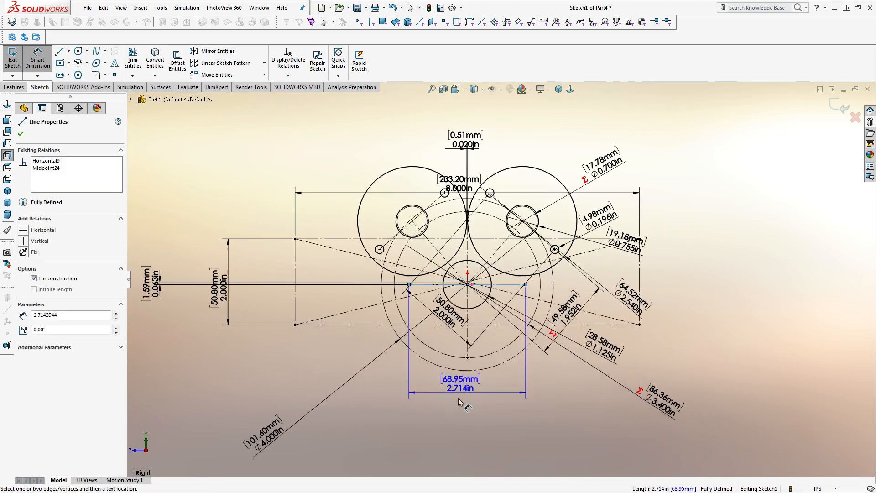
click(470, 416)
text(1.)
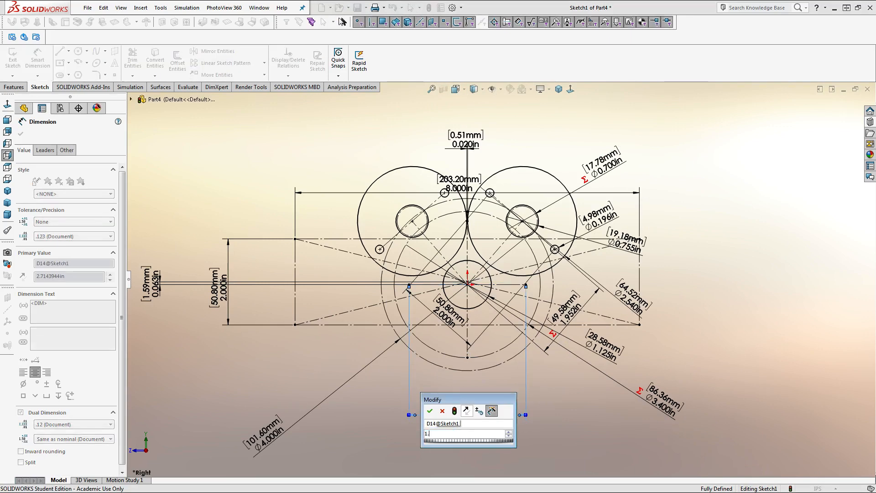
text(875)
key(Return)
key(Escape)
Sketch a small circle at each end of the 1.875 in construction line and make the two circles equal
scroll(440, 301, down, 6)
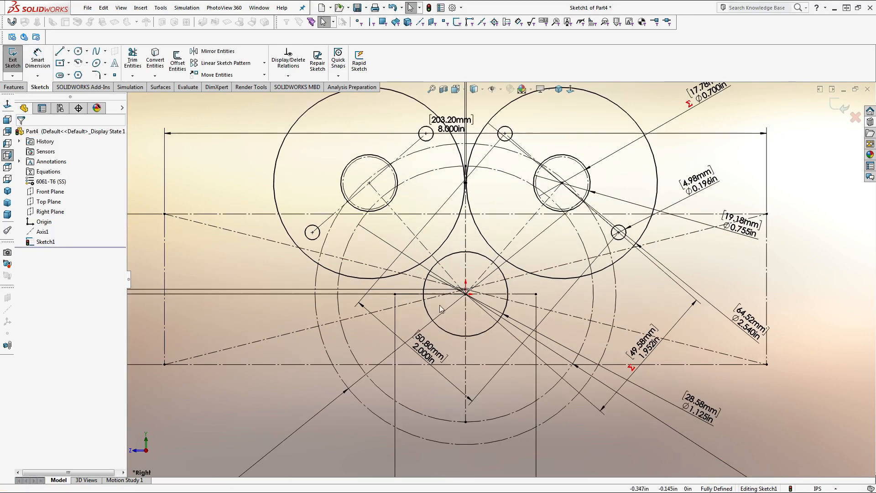
key(c)
click(398, 281)
click(405, 281)
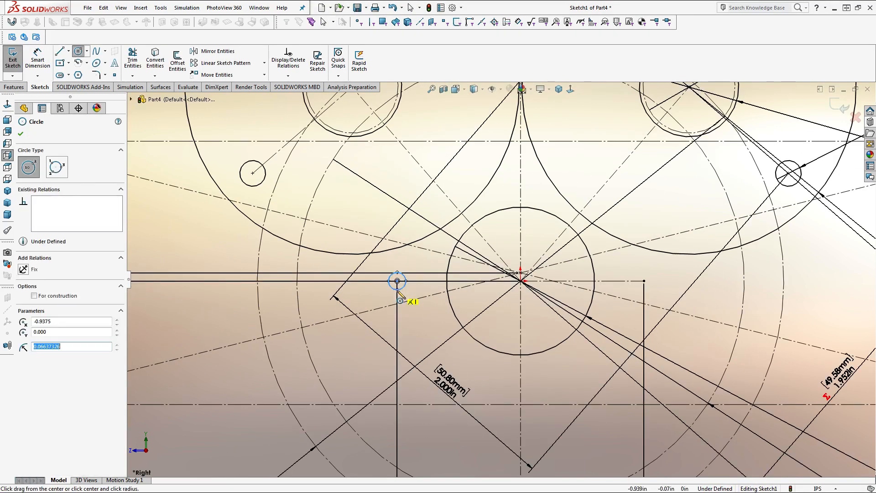
click(644, 281)
click(656, 294)
key(Escape)
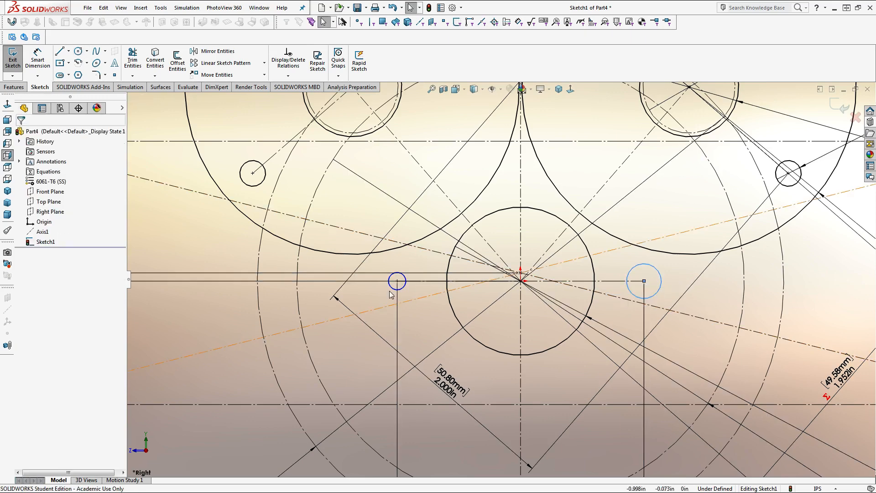
ctrl+click(391, 287)
click(463, 249)
Dimension the left circle on the 1.875 in construction line and set its diameter to 0.196 in
key(d)
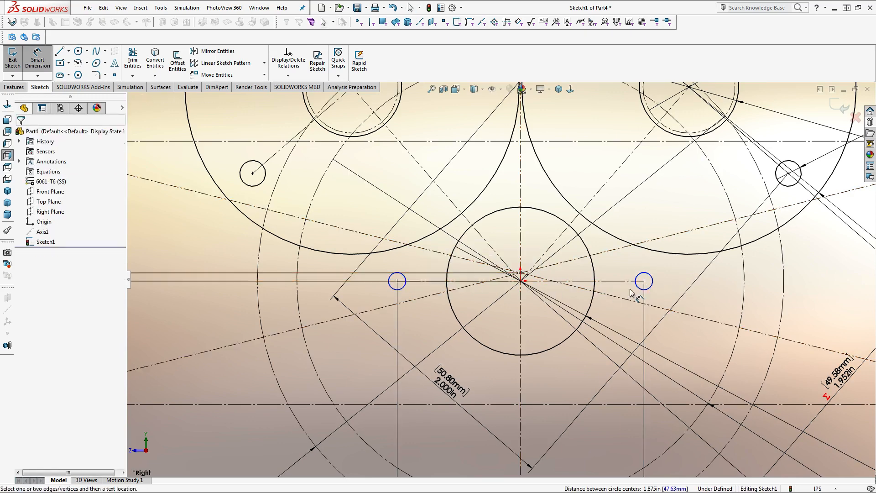
click(391, 287)
scroll(366, 321, up, 4)
click(321, 386)
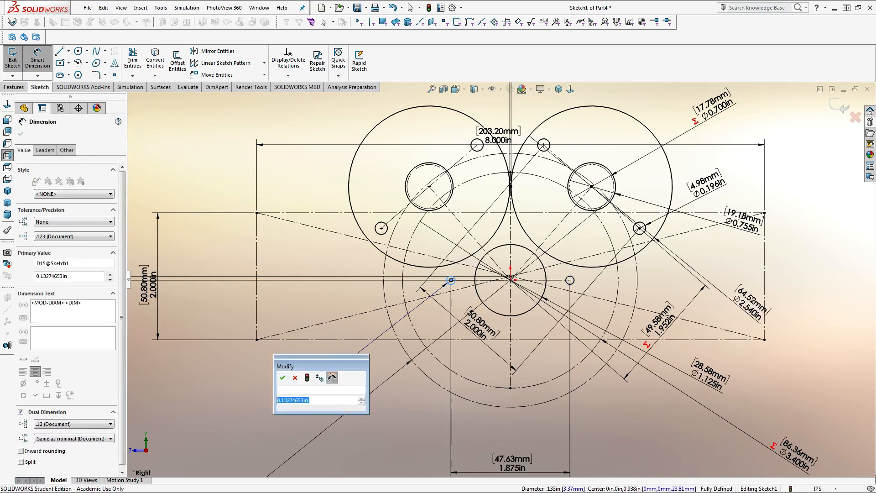
text(.196)
key(Return)
key(Escape)
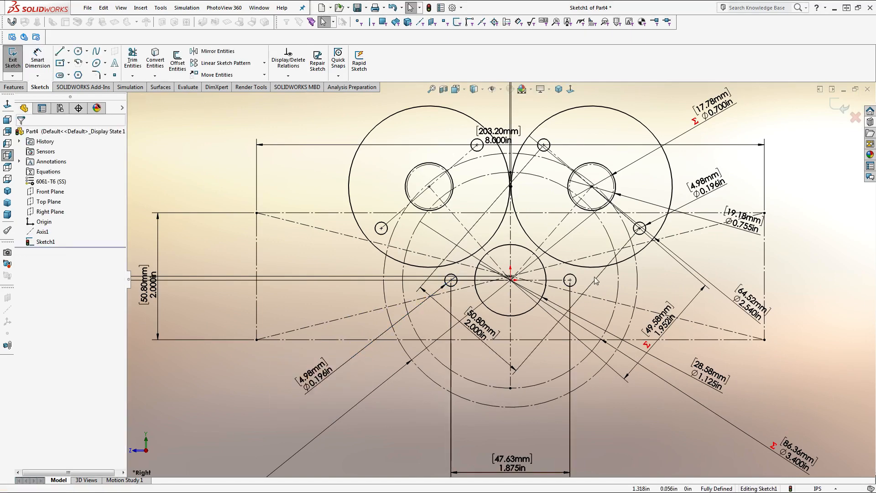
Sketch a horizontal midpoint line about 3.095 in long centred on the origin and make it construction geometry
click(68, 52)
click(74, 85)
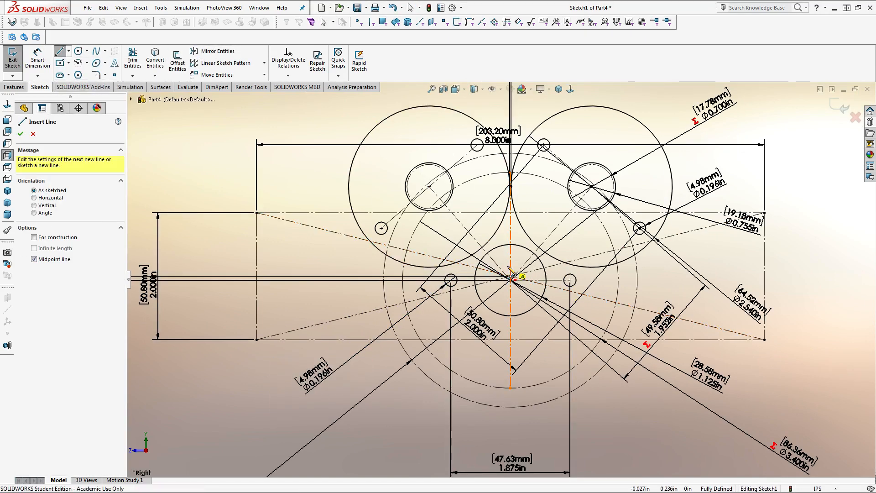
drag(511, 279, 608, 280)
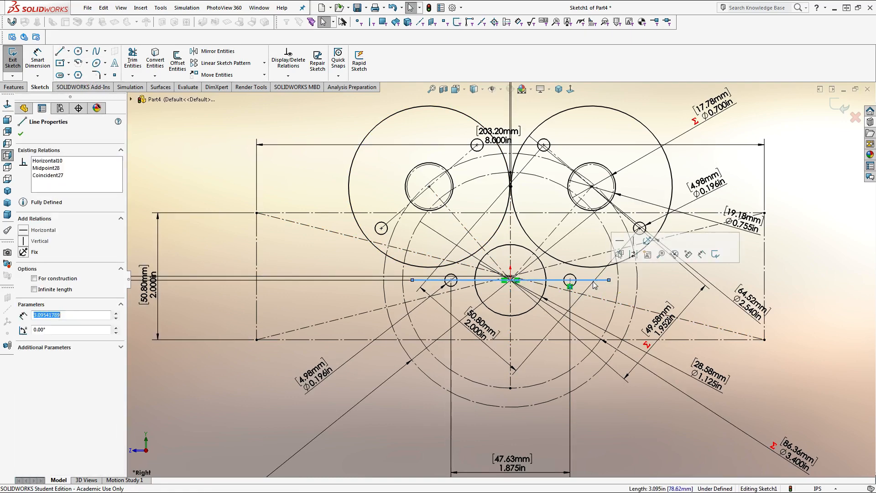
click(634, 257)
Dimension the new horizontal construction line and set its length to 4.5 in
key(d)
click(597, 280)
click(517, 431)
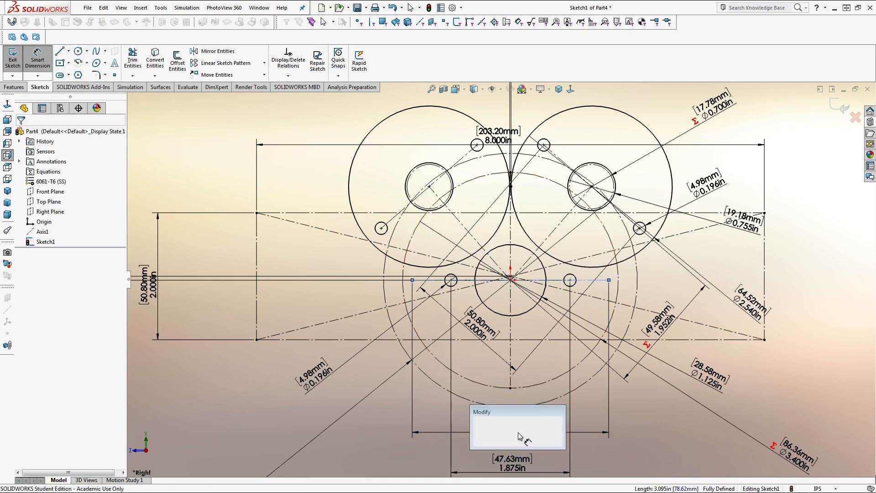
text(49.5)
key(Return)
Sketch a circle about 0.214 in in diameter centred on the left end of the 4.5 in construction line
scroll(391, 279, down, 3)
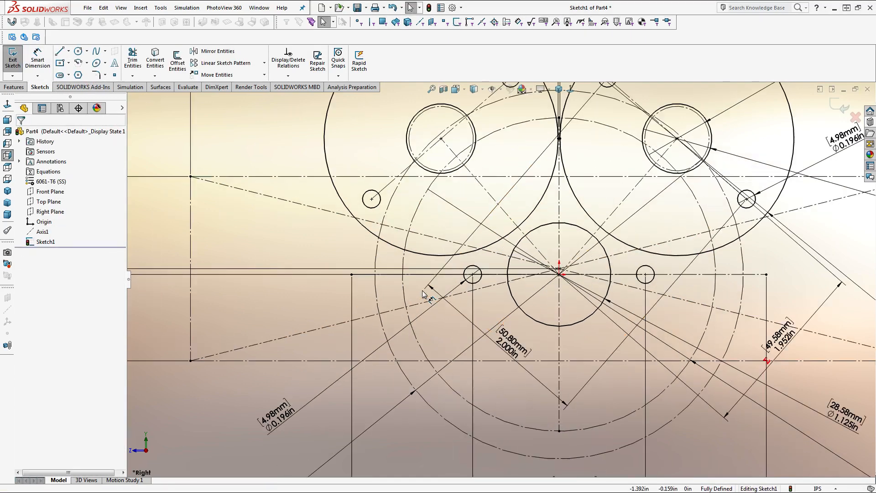
scroll(364, 275, down, 1)
key(c)
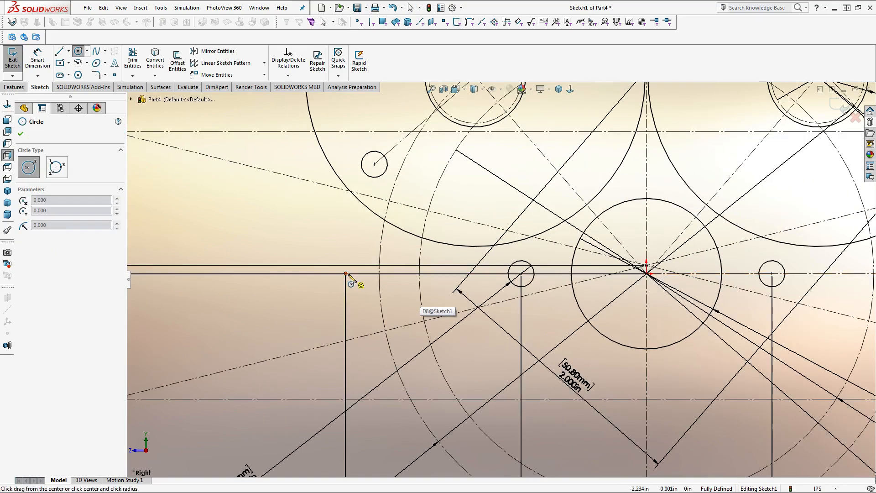
drag(346, 274, 350, 287)
scroll(451, 303, up, 3)
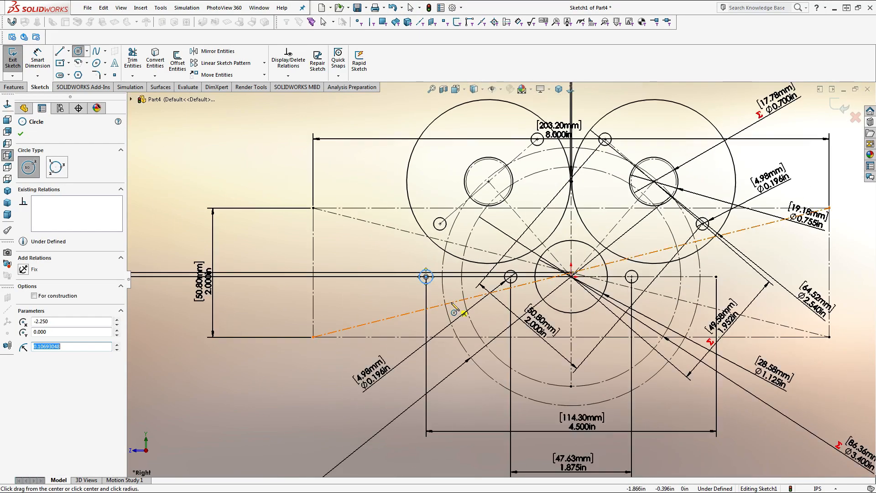
scroll(530, 319, up, 1)
key(Escape)
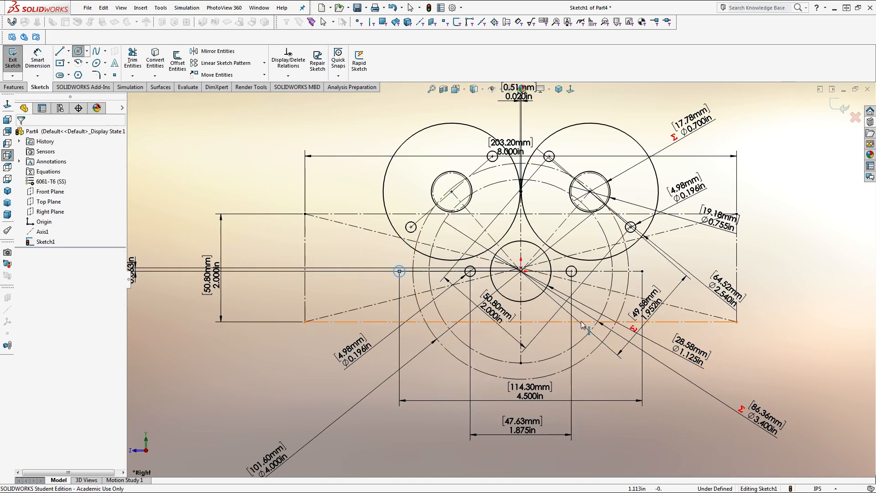
Set the diameter of the inner hole pair on the 1.875 in construction line to 0.150 in
click(369, 348)
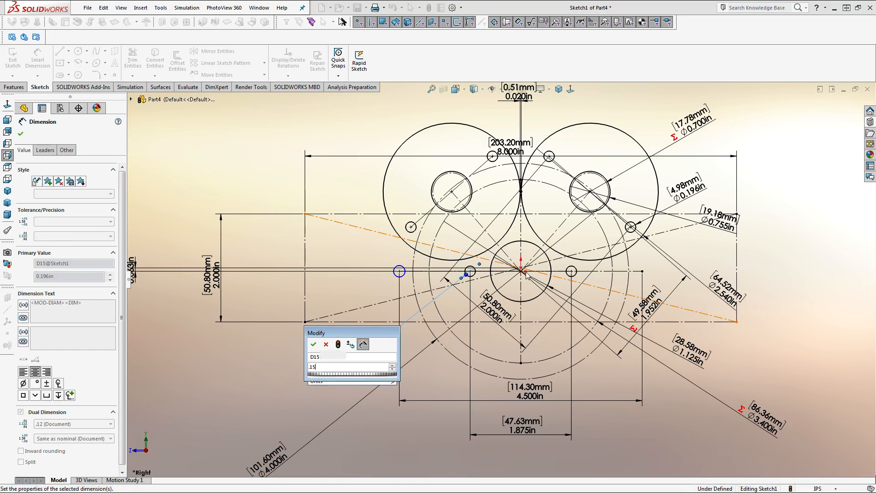
key(Return)
key(Escape)
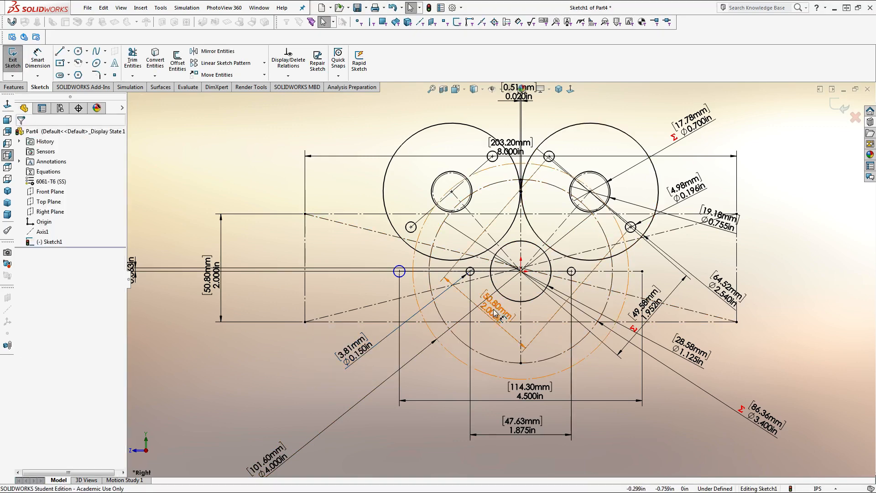
Dimension the circle at the left end of the 4.5 in line and set its diameter to 0.196 in
scroll(415, 270, down, 3)
key(d)
click(383, 282)
click(231, 421)
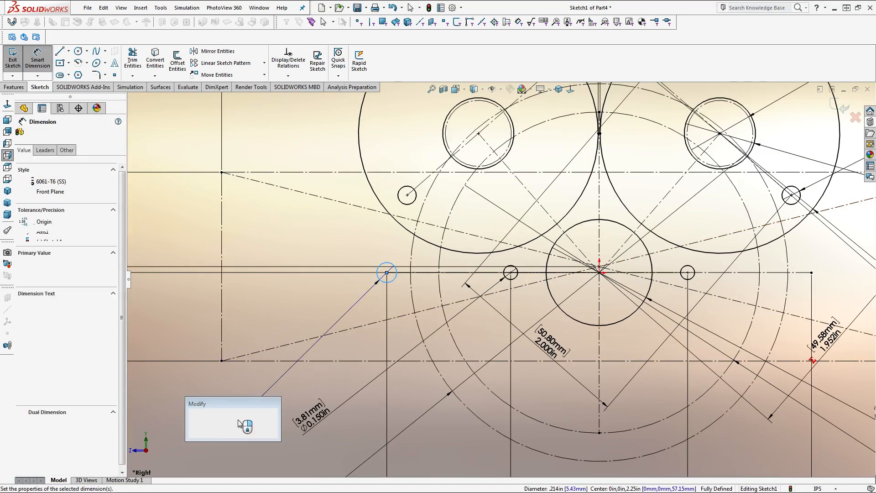
text(.196)
key(Return)
key(Escape)
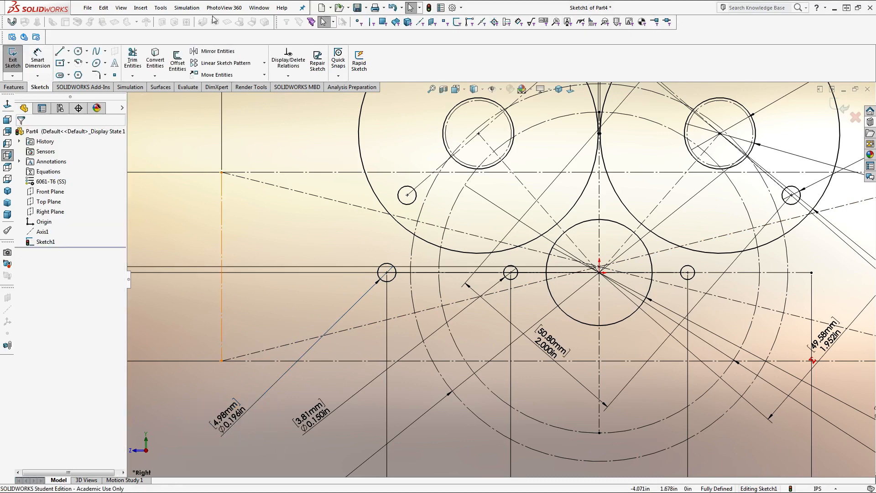
Mirror the left outer 0.196 in hole about the vertical centreline through the origin
click(215, 51)
click(382, 282)
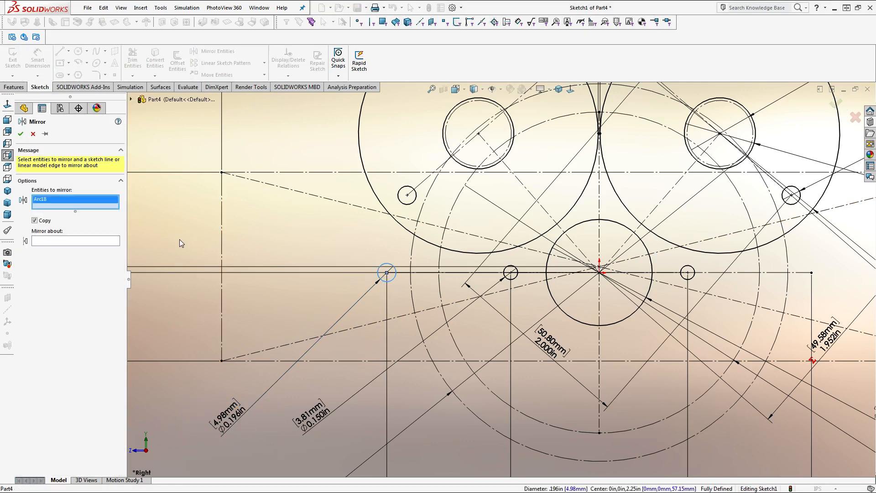
click(89, 243)
click(599, 293)
right_click(598, 292)
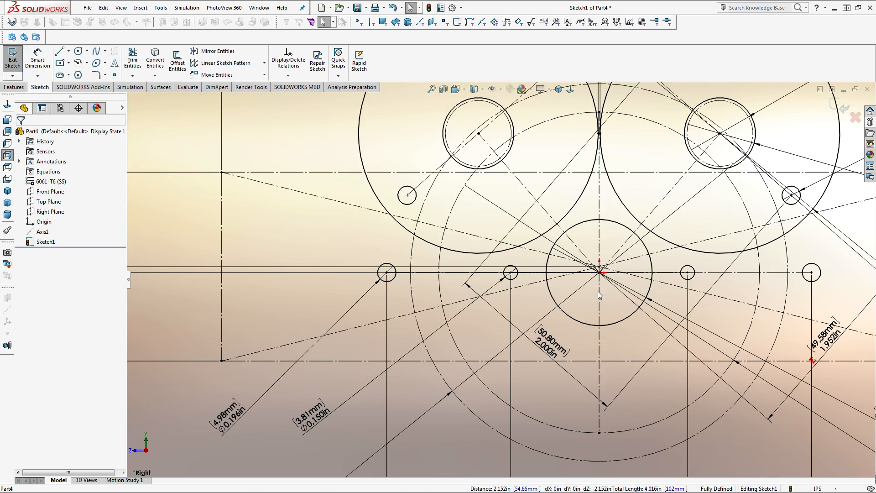
Sketch a larger circle concentric with the left outer 0.196 in hole and set its diameter to 1 in
key(c)
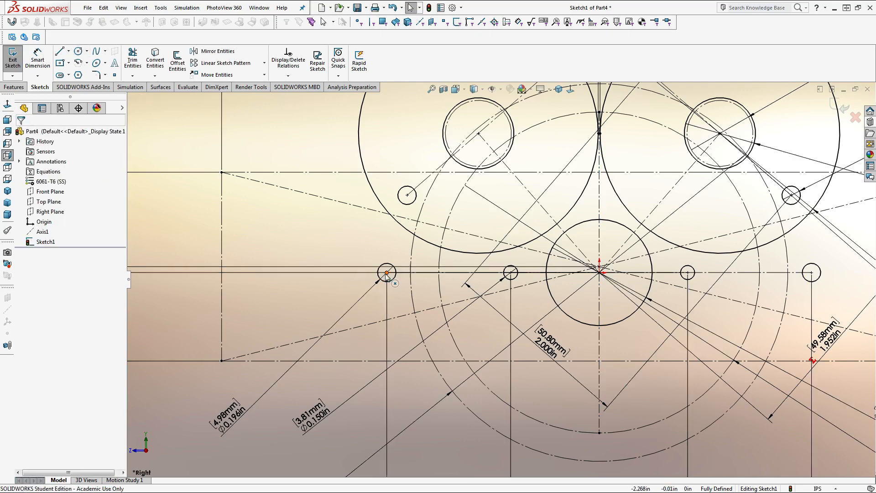
click(387, 273)
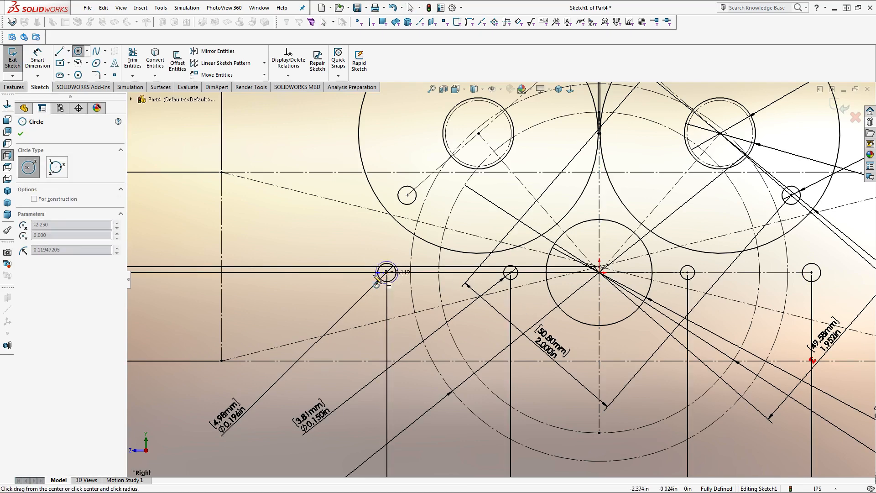
click(339, 287)
key(d)
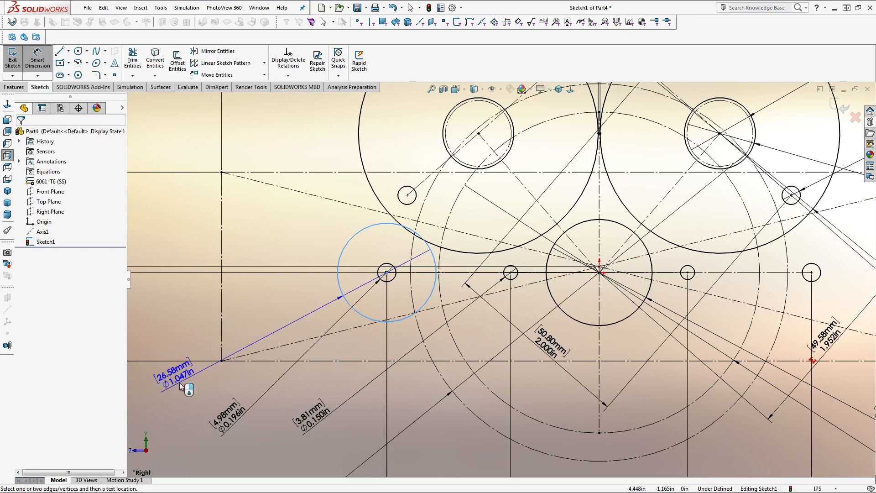
click(180, 382)
text(1)
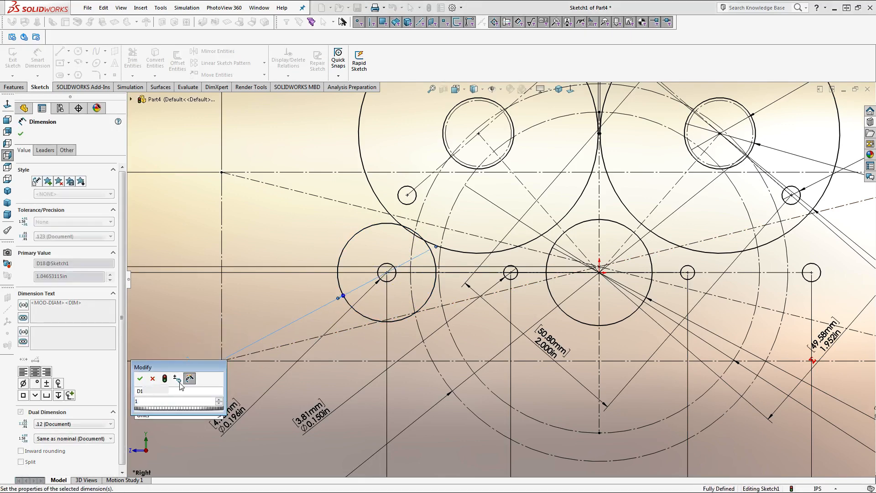
key(Return)
key(Escape)
Sketch a circle about 0.961 in in diameter concentric with the right outer hole on the 4.5 in line
scroll(680, 290, up, 4)
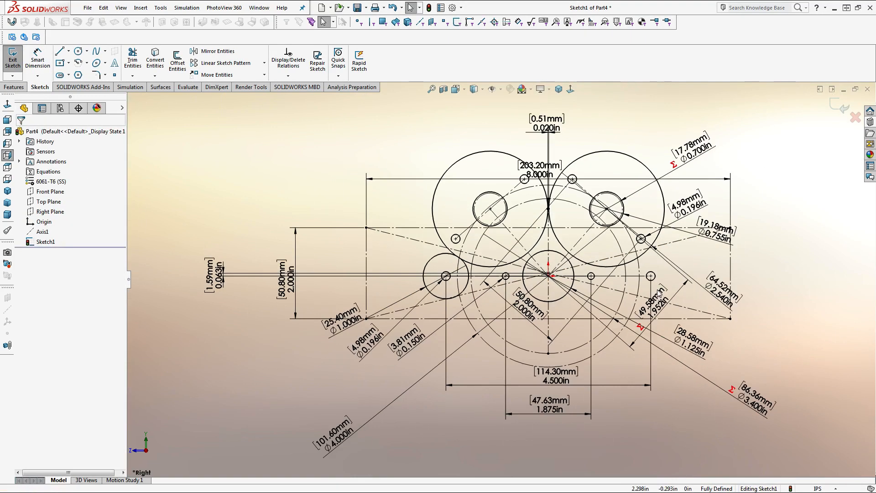
scroll(656, 290, down, 4)
key(c)
click(592, 261)
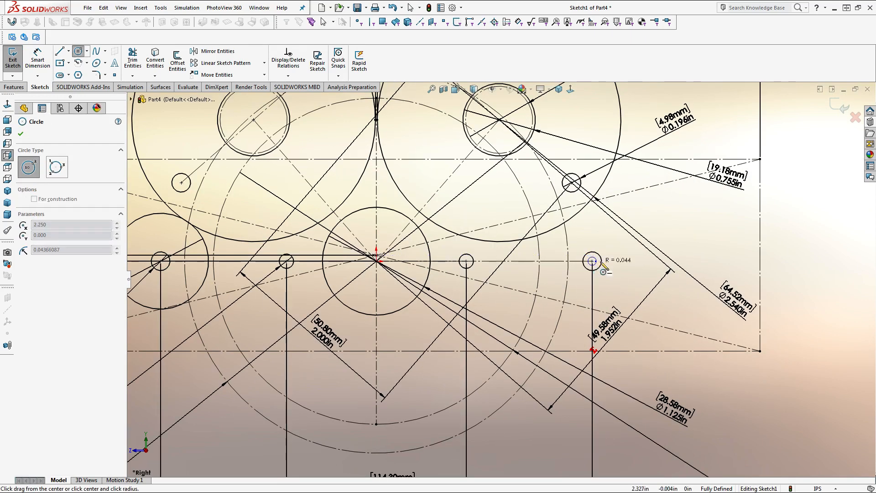
click(638, 254)
key(Escape)
Make the large circle around the right outer hole equal to the 1 in circle around the left outer hole
scroll(438, 283, up, 3)
ctrl+click(312, 296)
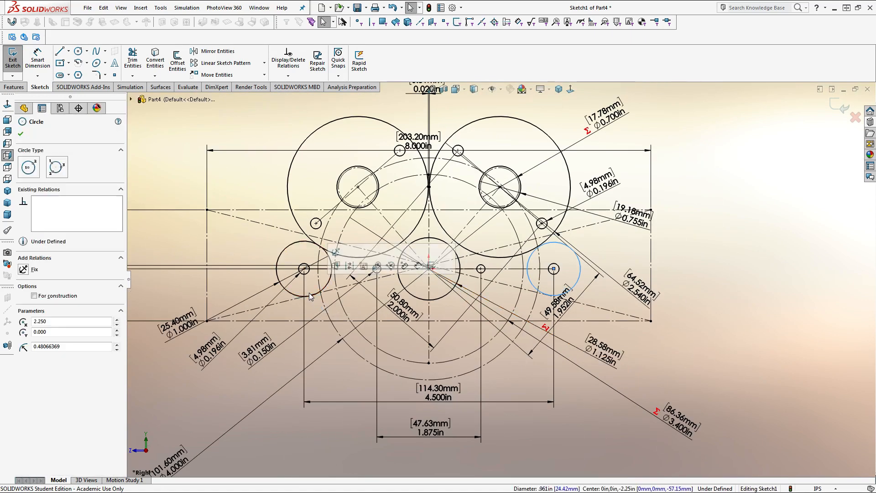
ctrl+click(292, 293)
click(355, 249)
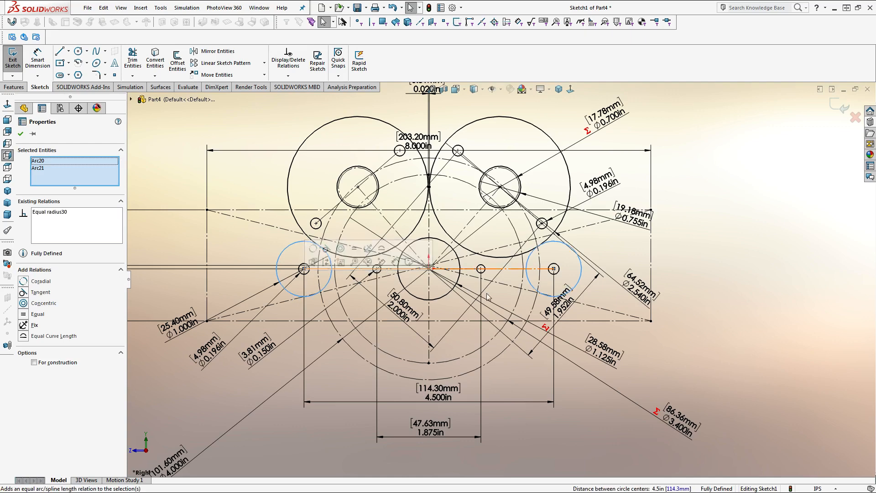
click(731, 351)
scroll(479, 288, up, 2)
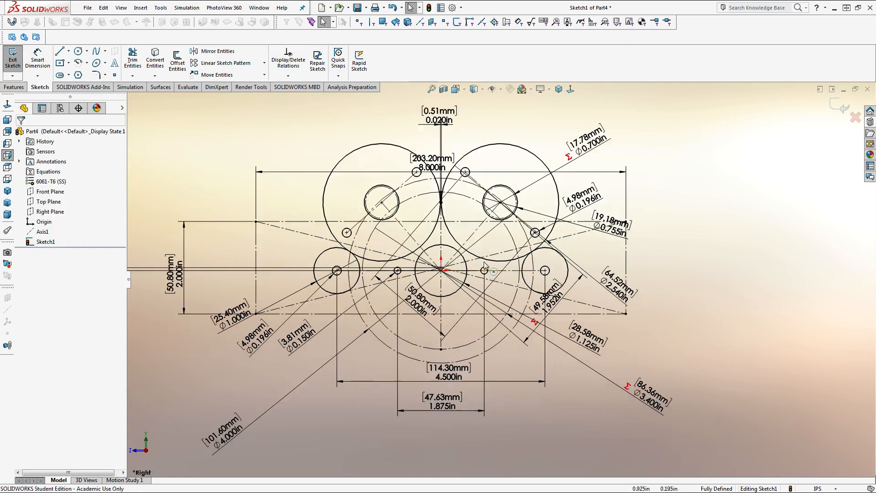
Sketch a line tangent to the left sides of the left 1 in circle and the left motor circle
scroll(467, 215, down, 1)
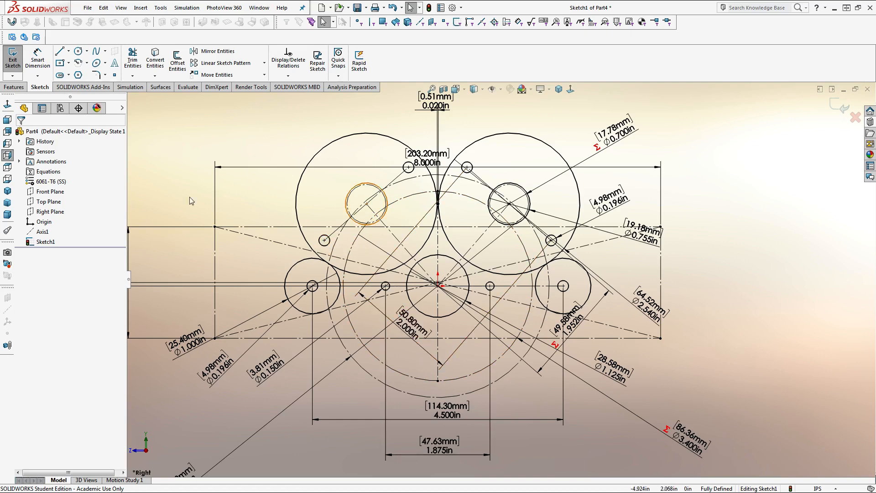
key(l)
click(284, 286)
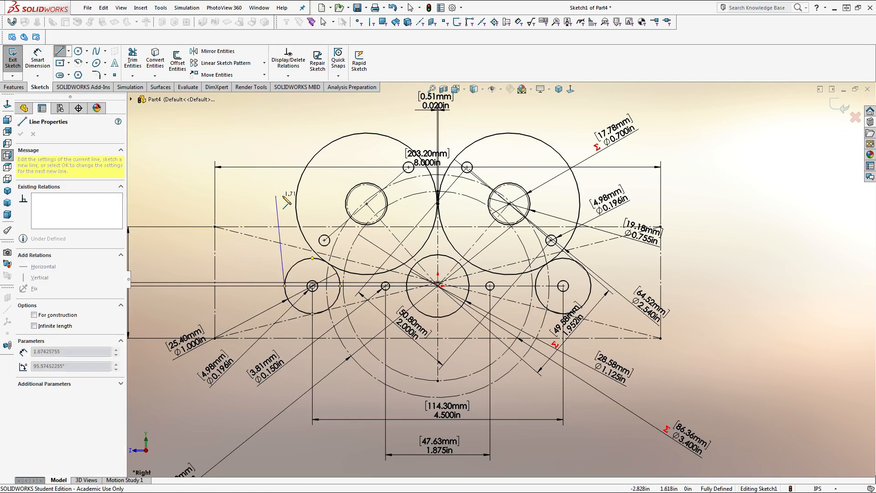
click(298, 213)
key(Escape)
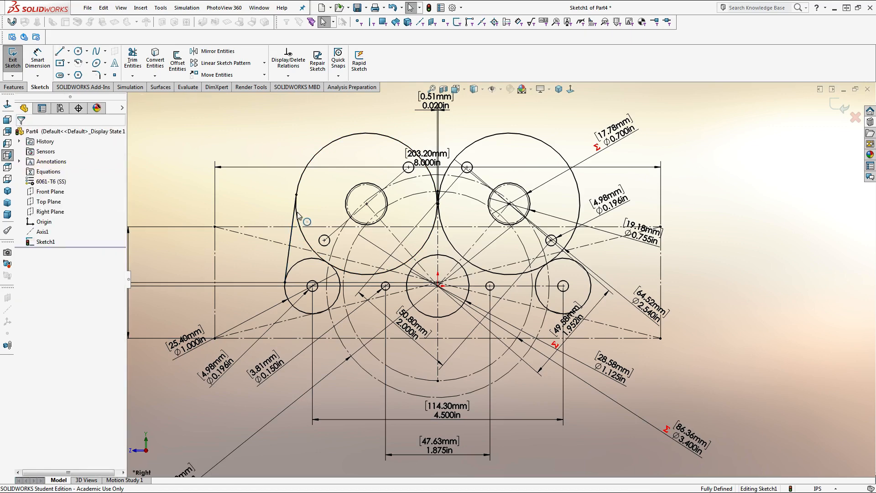
Sketch a horizontal line joining the topmost points of the two motor circles
key(l)
click(367, 133)
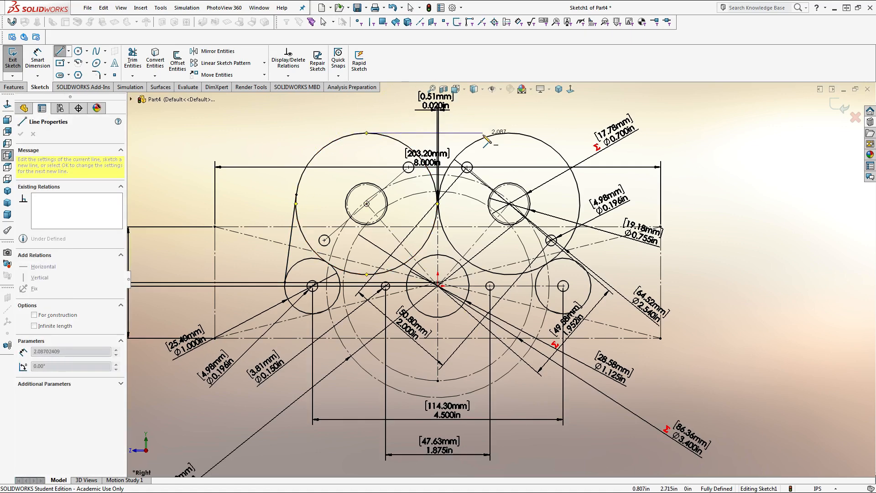
click(507, 134)
key(Escape)
Sketch a line tangent to the right sides of the right motor circle and the right 1 in circle
key(l)
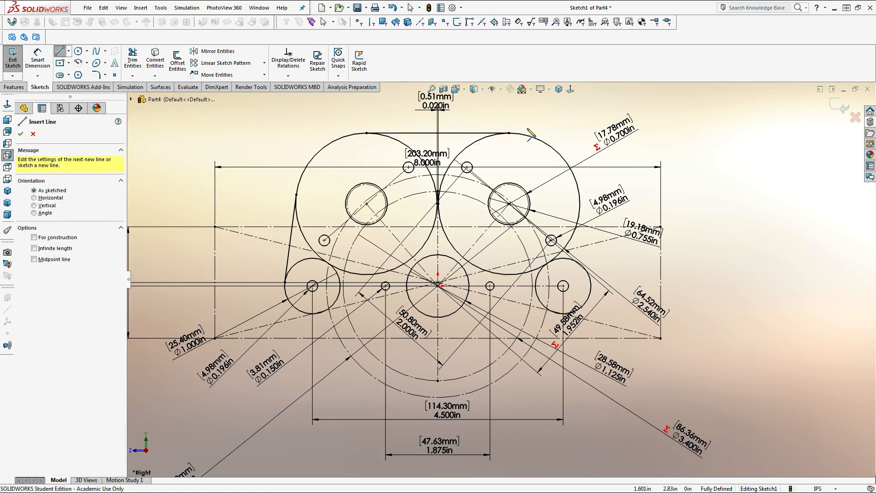
click(580, 200)
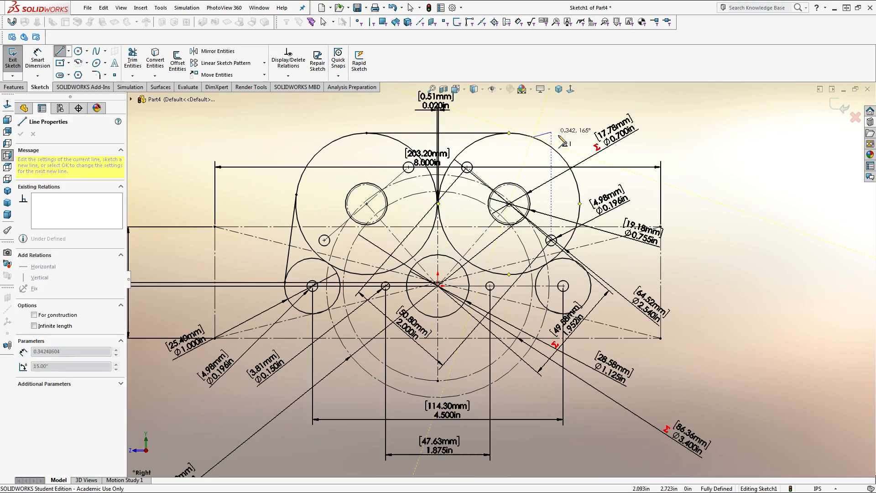
click(590, 270)
key(Escape)
scroll(491, 246, down, 5)
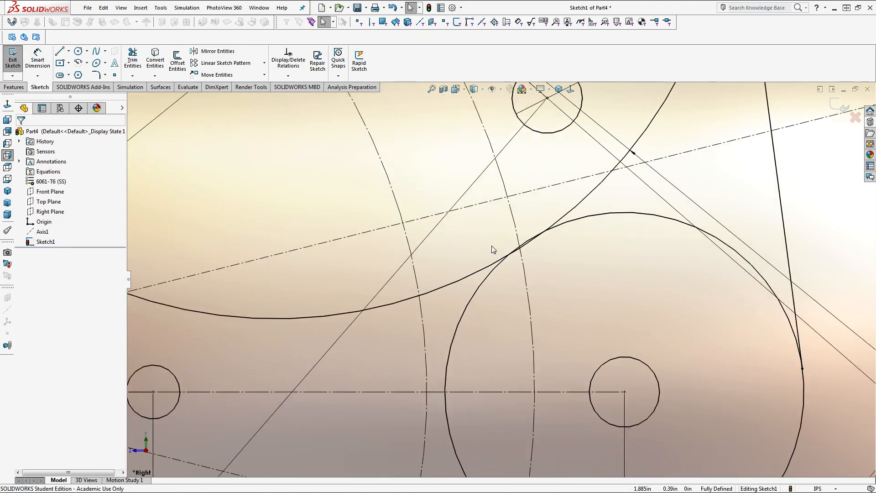
scroll(534, 269, up, 8)
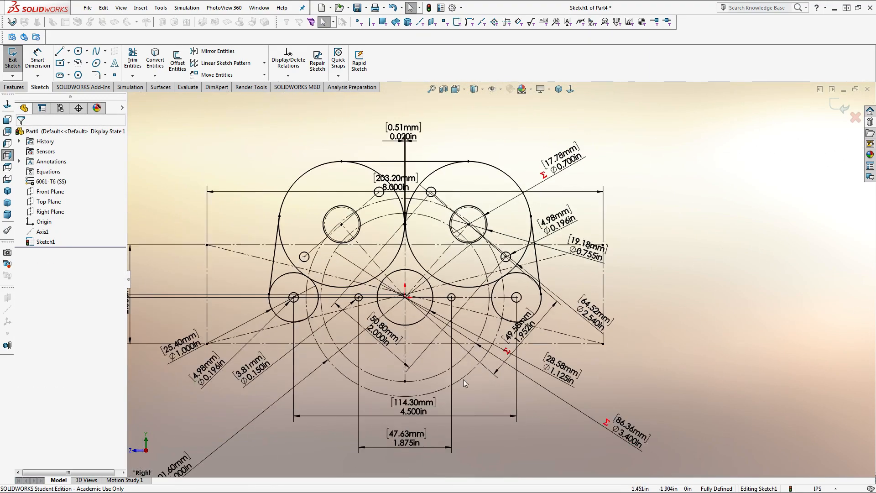
scroll(469, 300, down, 2)
scroll(511, 224, up, 2)
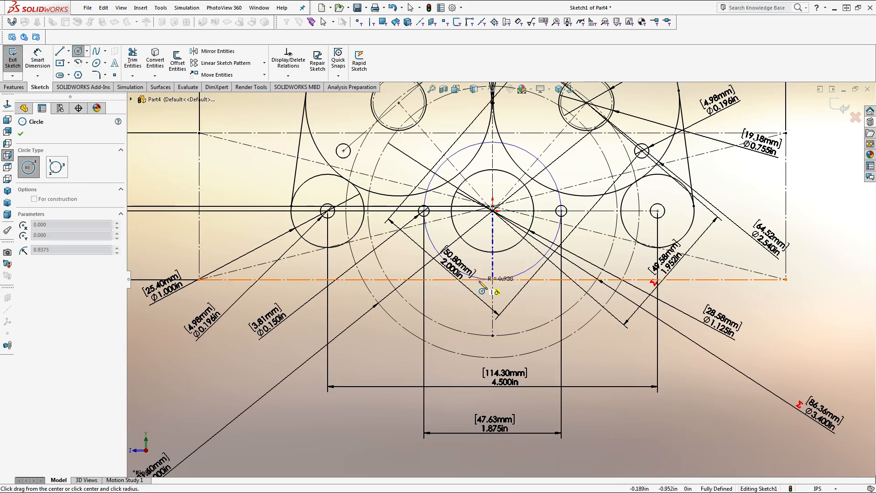
click(430, 182)
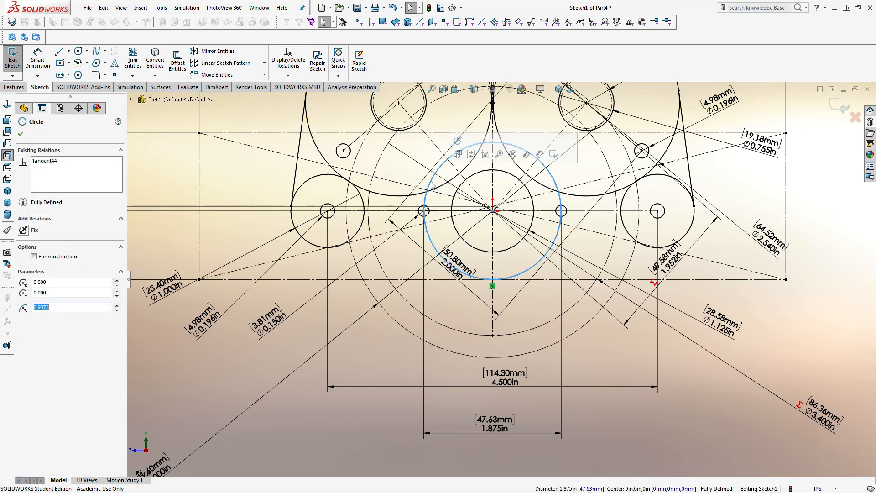
key(Delete)
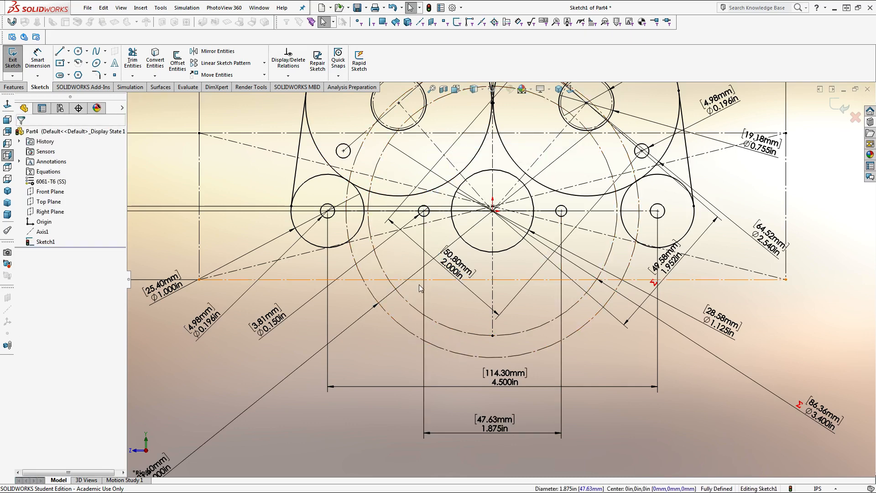
Sketch a centrepoint arc about the origin along the lower side of the 3.4 in construction circle, about 0.107 in outside it
click(77, 65)
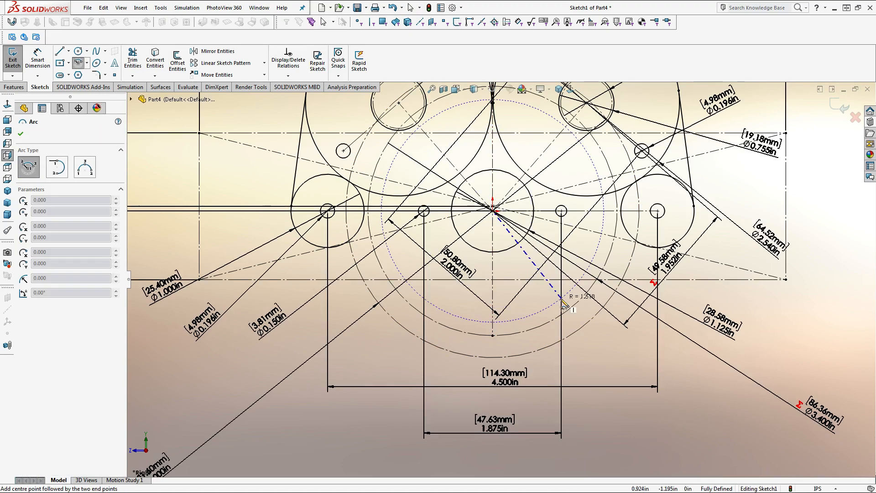
click(583, 308)
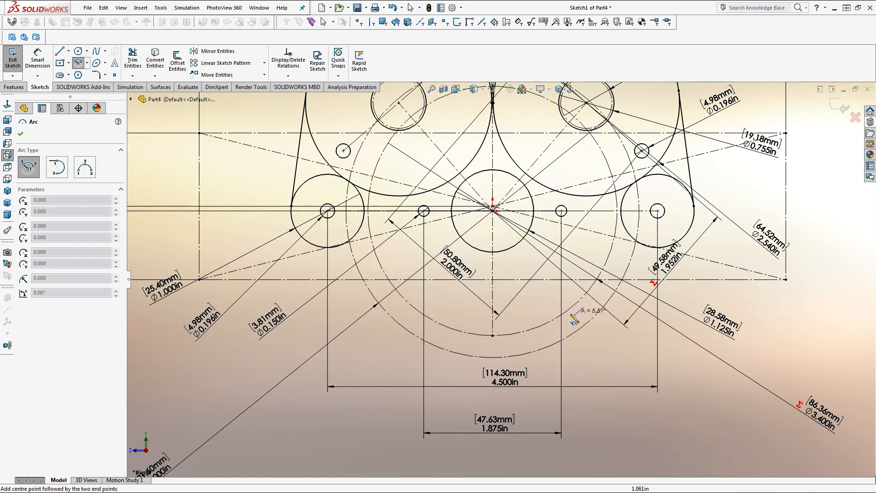
click(402, 326)
key(Escape)
Dimension the gap between the 3.4 in construction circle and the lower arc to 0.0625 in
key(d)
click(468, 333)
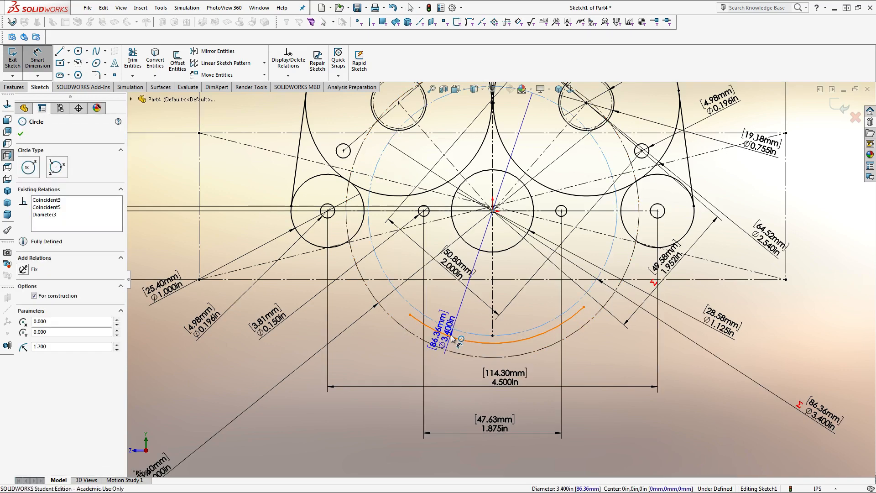
click(452, 338)
click(387, 401)
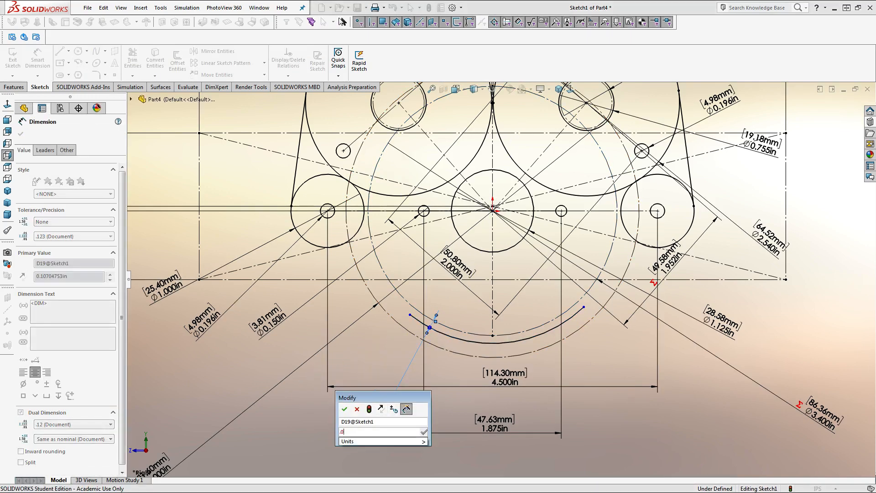
text(0.0625)
key(Return)
key(Escape)
scroll(434, 322, down, 5)
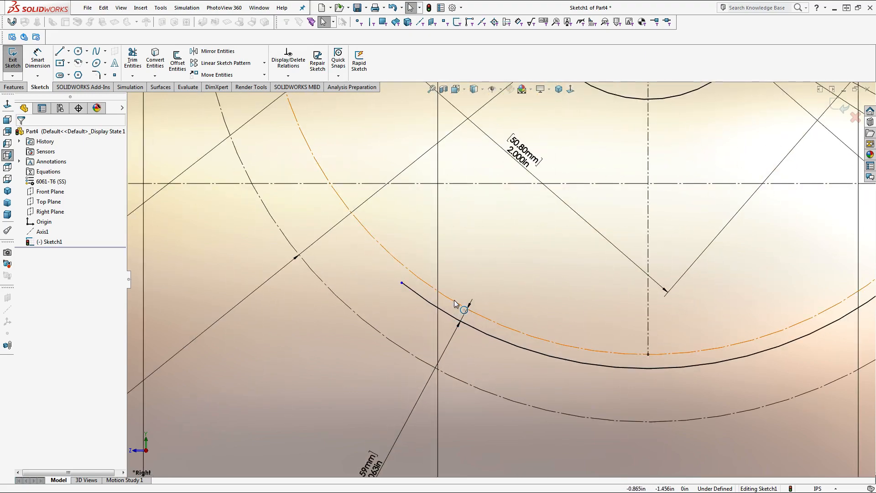
scroll(421, 300, up, 5)
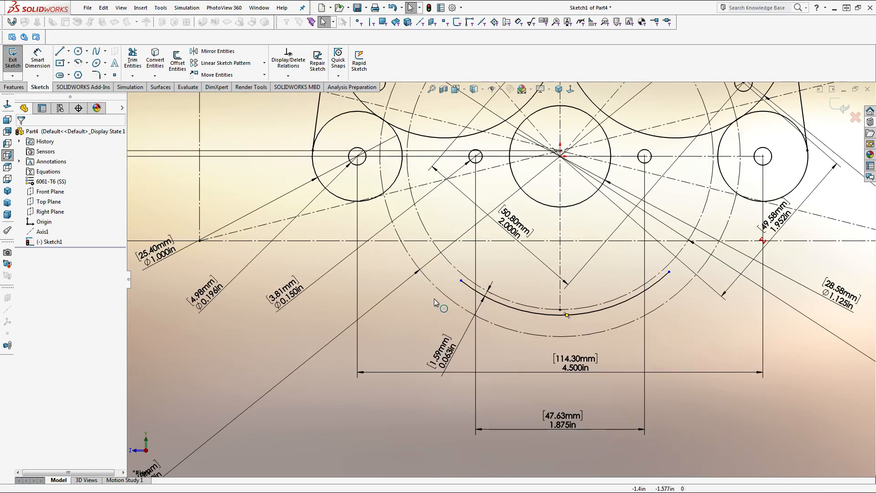
Sketch a line about 1.73 in long from the lower arc's left end to the underside of the left 1 in circle
scroll(434, 299, down, 3)
key(l)
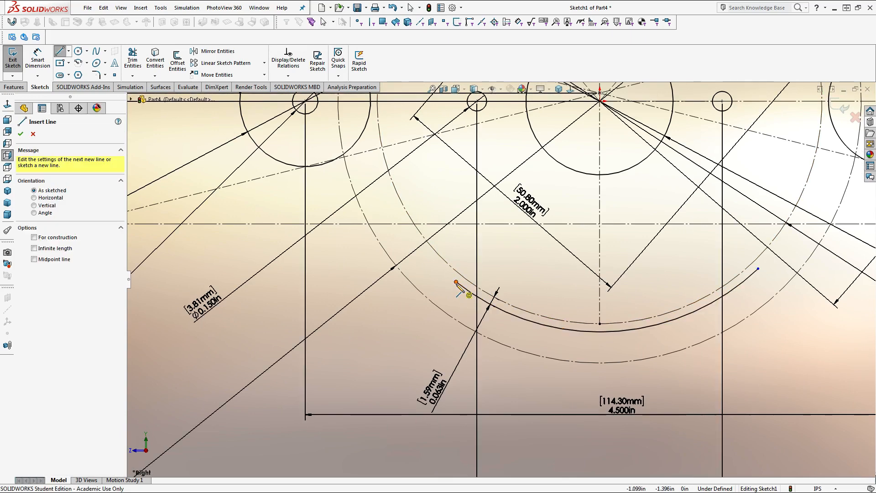
drag(456, 281, 268, 155)
key(Escape)
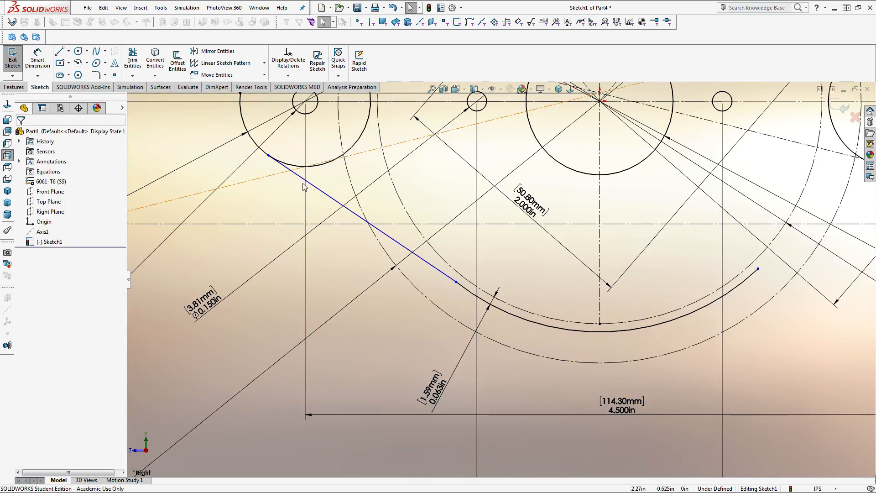
Make the lower left line tangent to both the left 1 in circle and the lower arc
click(309, 186)
ctrl+click(321, 167)
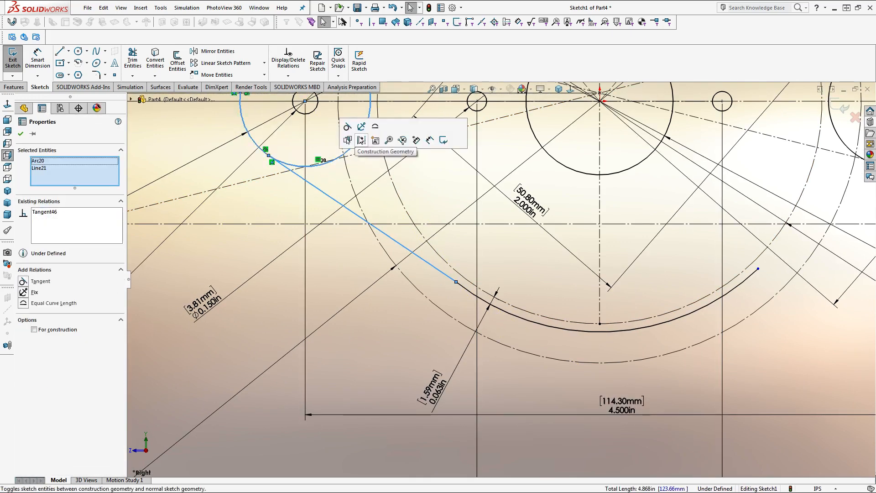
click(349, 129)
click(279, 187)
click(332, 199)
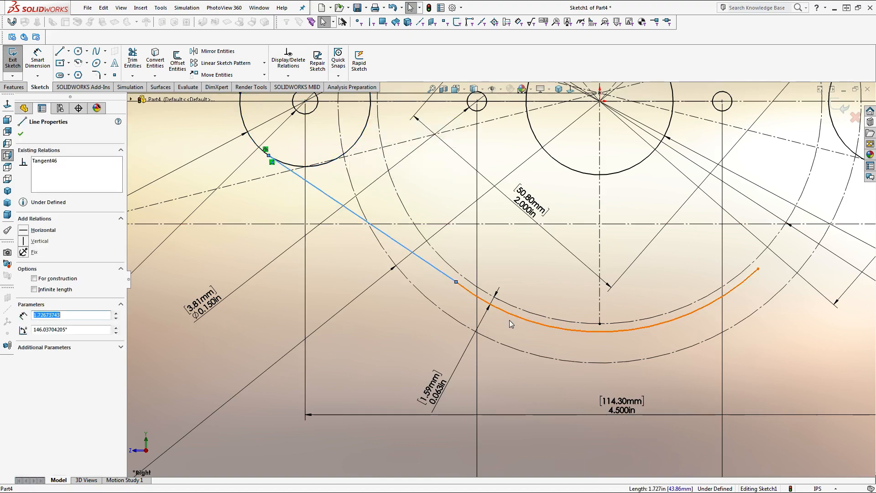
ctrl+click(507, 320)
click(536, 276)
click(503, 254)
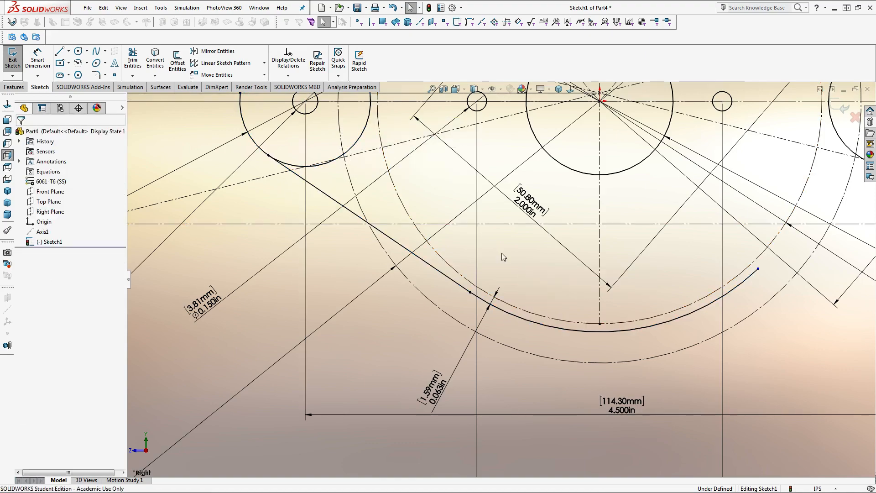
Sketch a line about 1.536 in long from the lower arc's right end to the underside of the right 1 in circle
scroll(516, 257, up, 4)
scroll(652, 268, down, 4)
key(l)
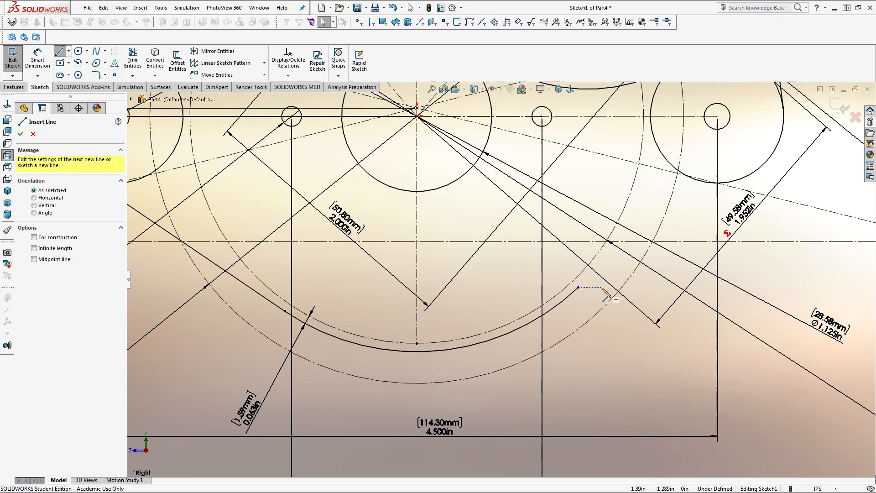
click(578, 287)
click(750, 174)
key(Escape)
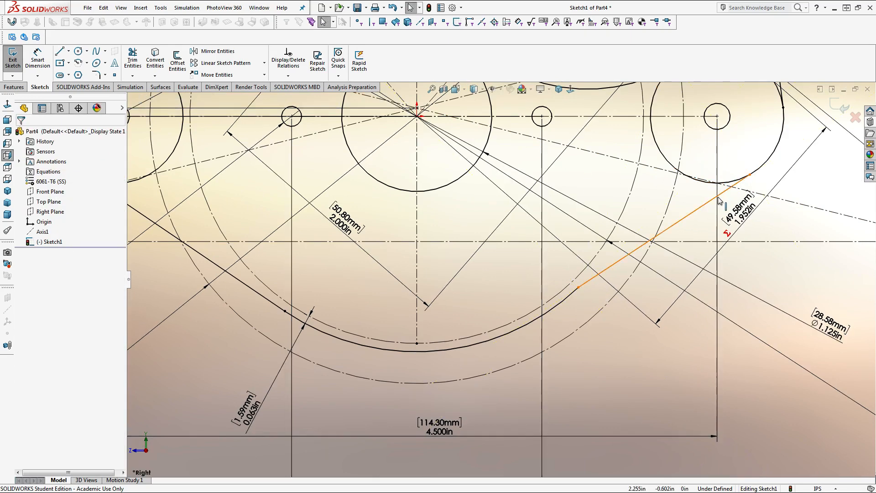
Make the lower right line tangent to both the right 1 in circle and the lower arc
click(715, 196)
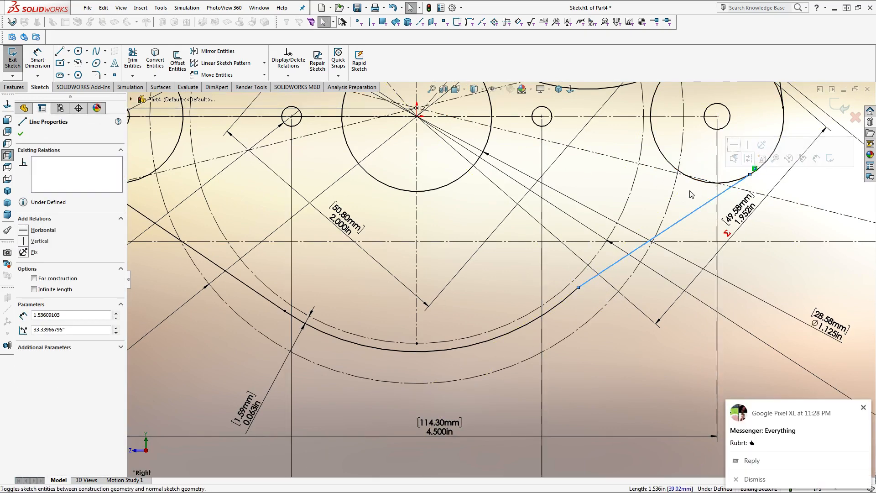
key(Escape)
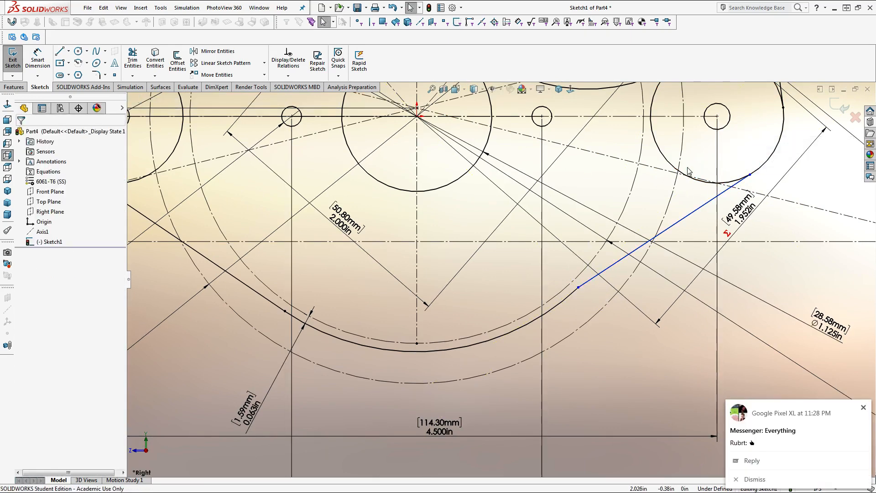
click(862, 406)
ctrl+click(774, 151)
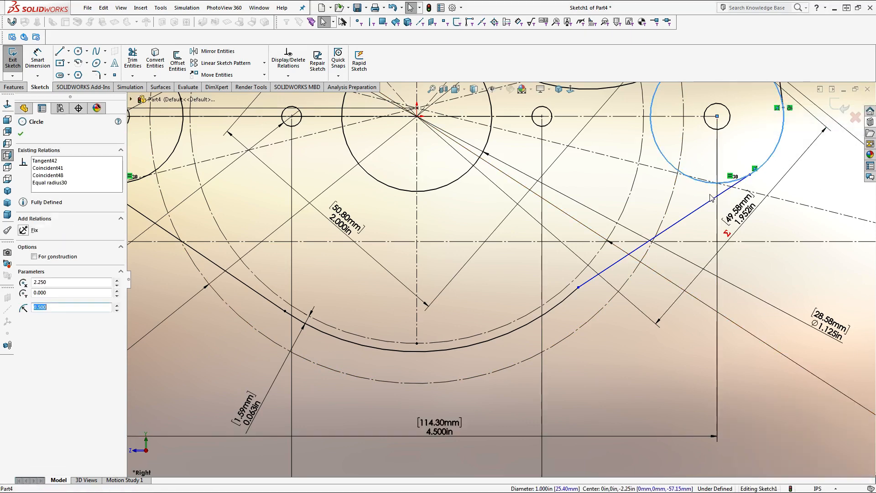
click(728, 168)
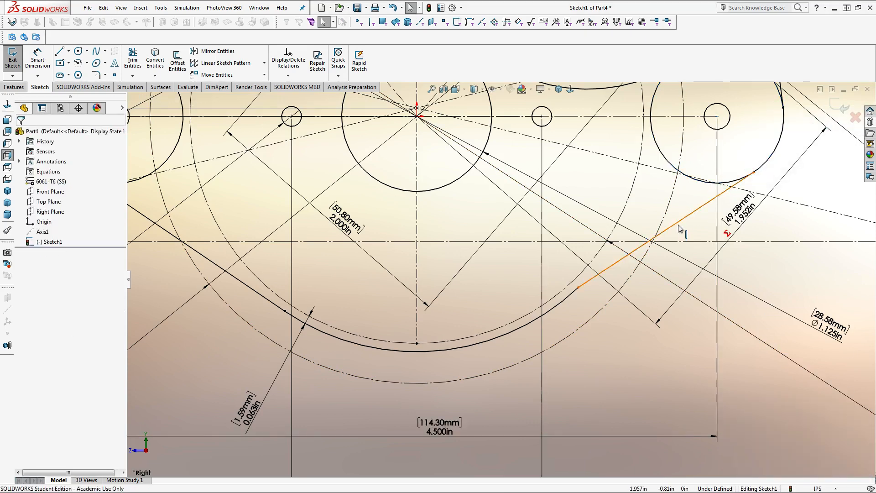
click(679, 223)
ctrl+click(561, 303)
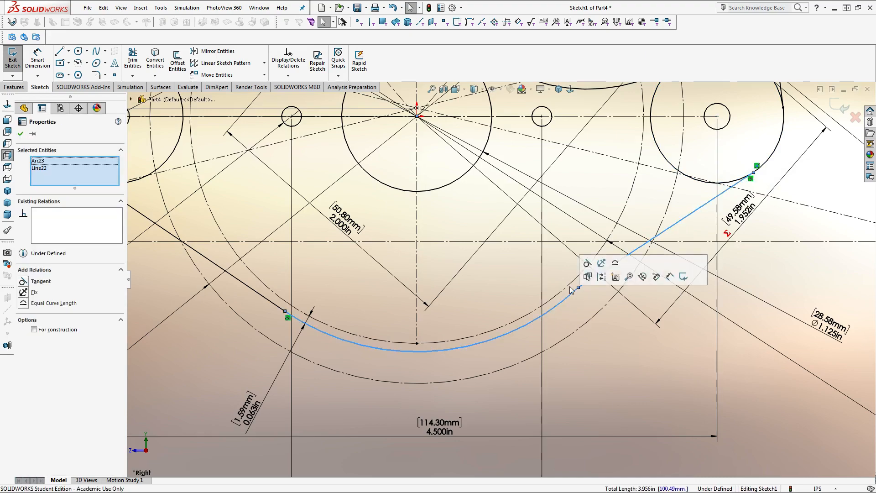
click(586, 264)
scroll(692, 277, up, 6)
click(692, 277)
Start a boss extrusion of the plate sketch with the central region, the right 1 in circle and the gap along the right tangent line
scroll(474, 151, down, 2)
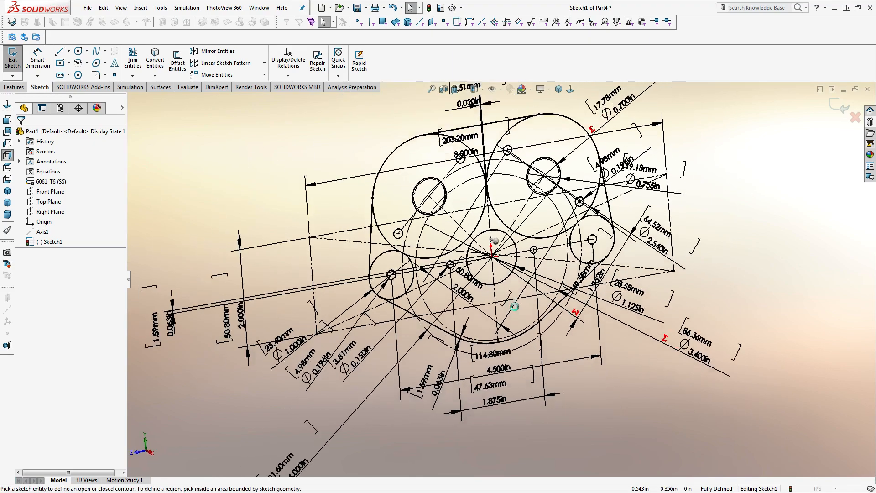
middle_drag(575, 297, 533, 300)
scroll(533, 300, down, 3)
click(533, 299)
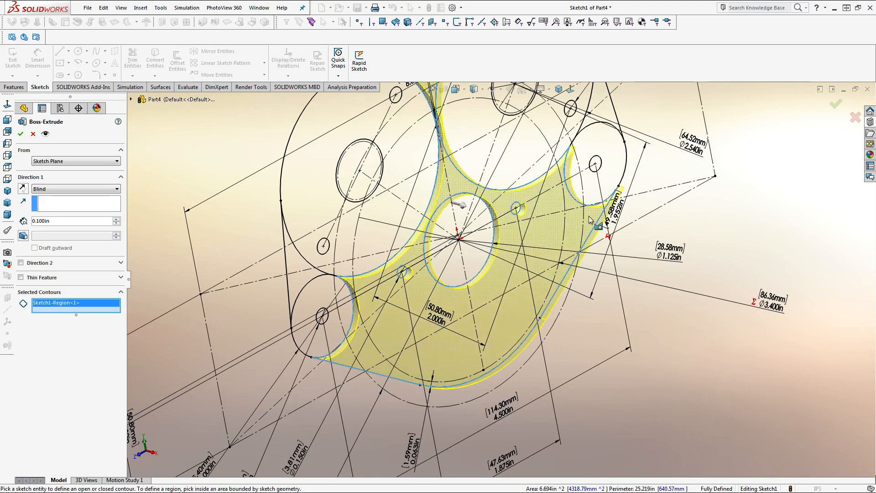
click(593, 198)
scroll(552, 178, down, 3)
click(553, 175)
Add the right motor circle and the thin sliver where it overlaps the right 1 in circle to the extrusion's contours
scroll(476, 201, down, 2)
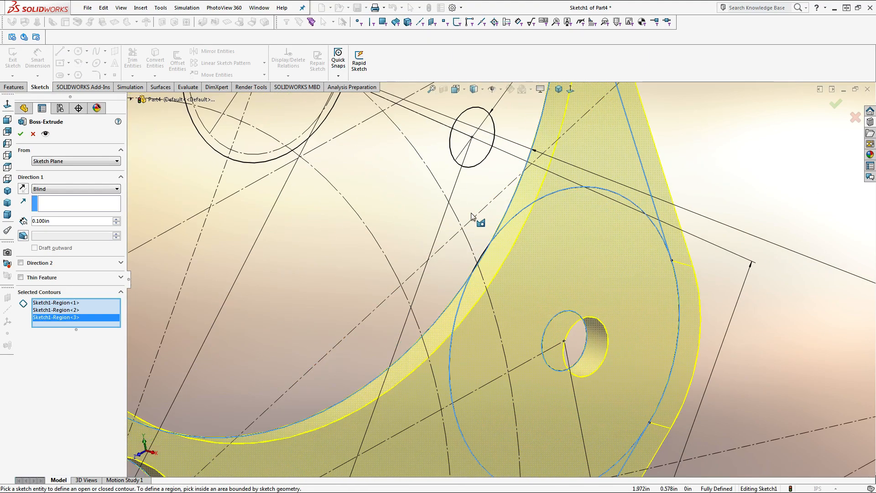
click(433, 238)
scroll(479, 255, down, 5)
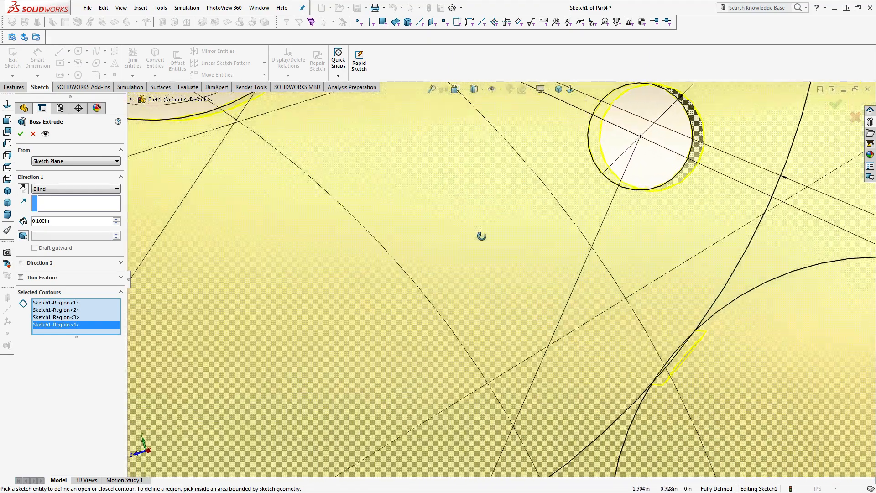
scroll(657, 349, down, 3)
click(636, 308)
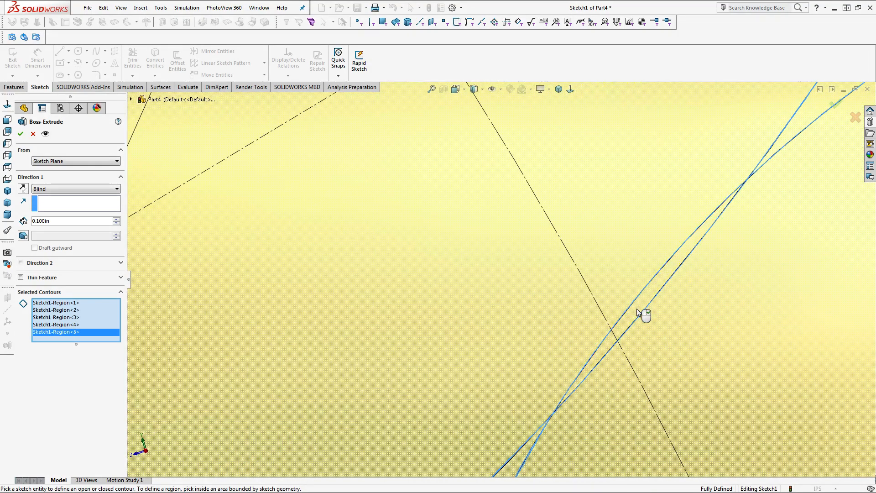
scroll(636, 308, up, 2)
scroll(440, 288, up, 6)
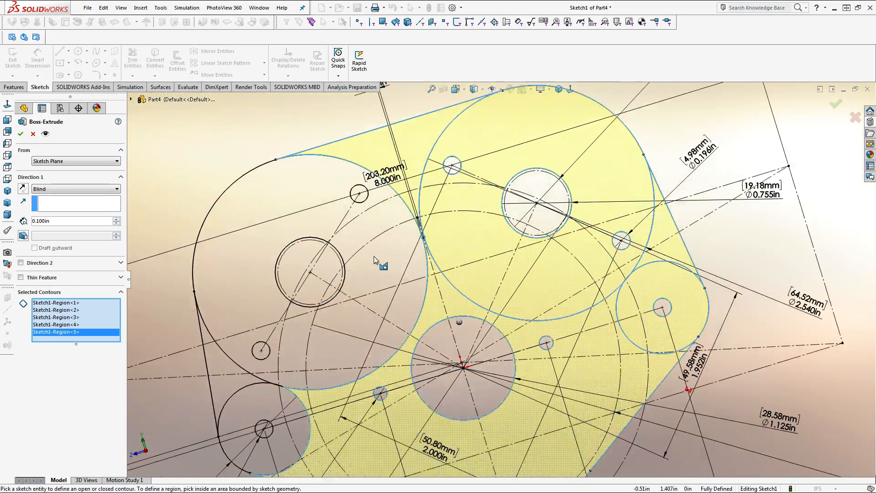
Add the left motor circle, the left 1 in circle, the gap beside them and their overlap sliver to the extrusion's contours
click(378, 257)
scroll(456, 286, down, 5)
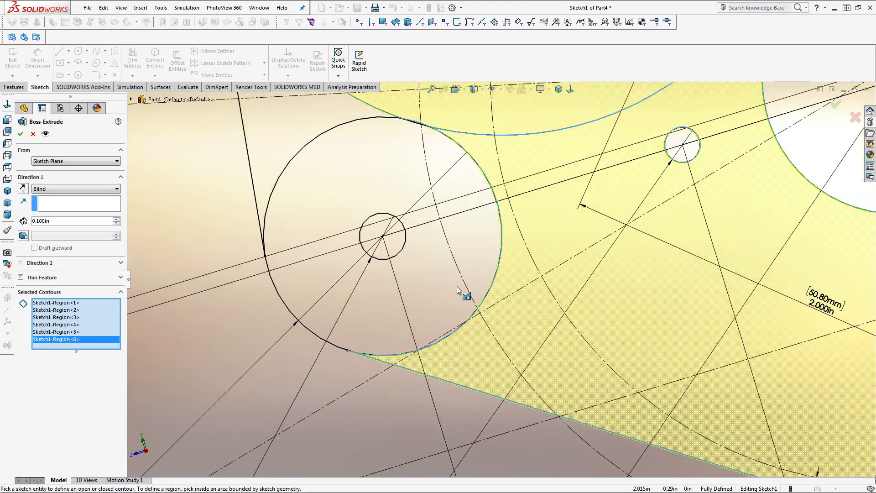
click(475, 233)
scroll(453, 176, down, 5)
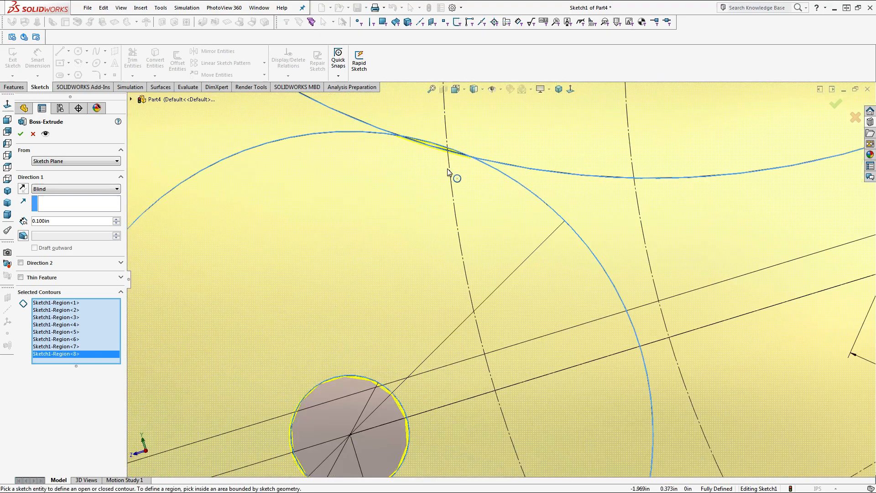
click(464, 165)
click(452, 152)
scroll(501, 229, up, 5)
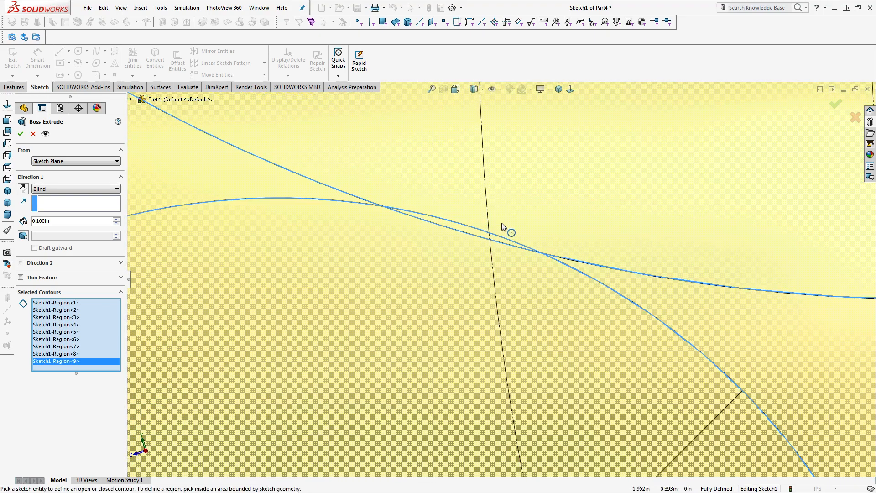
scroll(501, 228, up, 10)
Extrude the selected contours 0.25 in with a Mid Plane end condition to form the solid gearbox plate
middle_drag(532, 245, 582, 262)
click(69, 226)
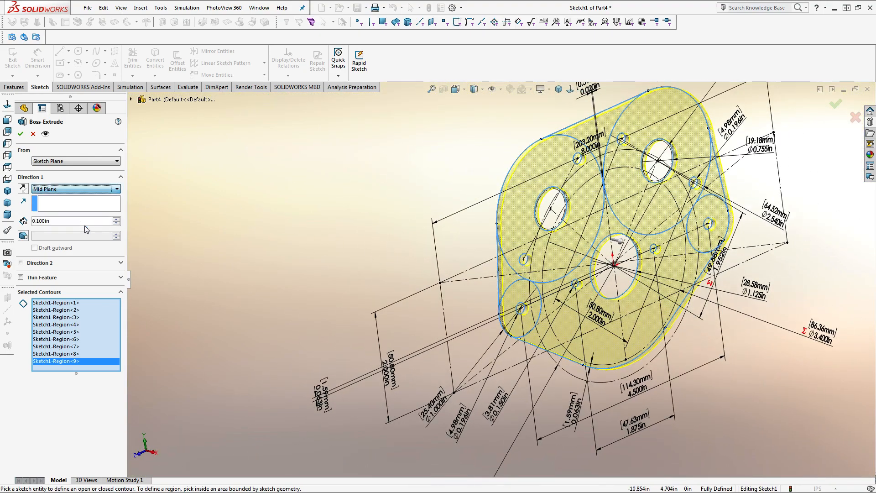
click(71, 221)
text(.2)
key(Return)
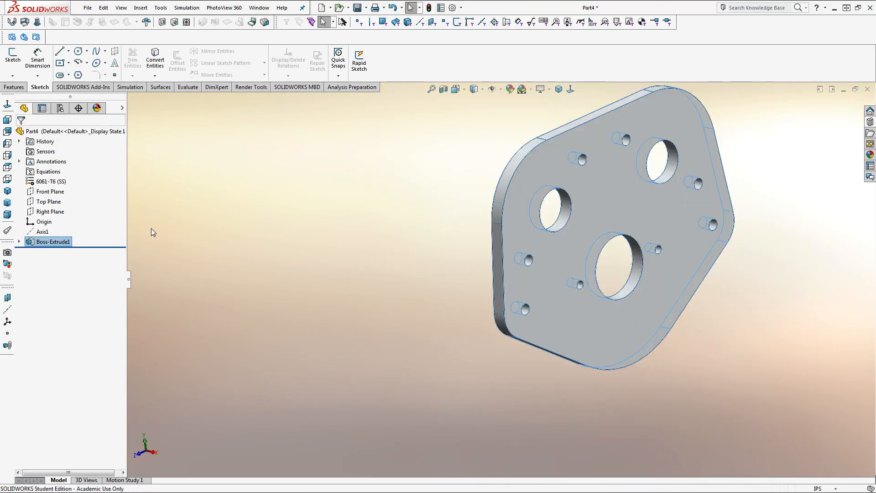
middle_drag(626, 236, 587, 243)
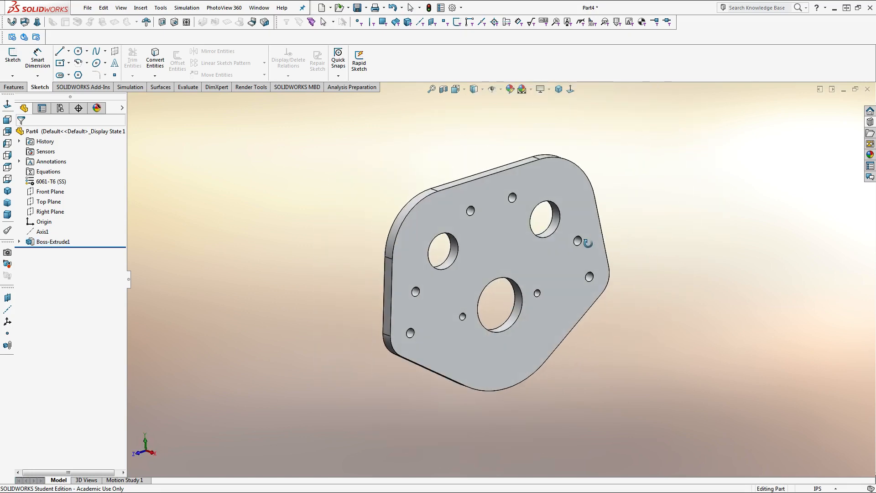
Add a Weldment feature to the plate part
click(563, 261)
key(w)
key(Escape)
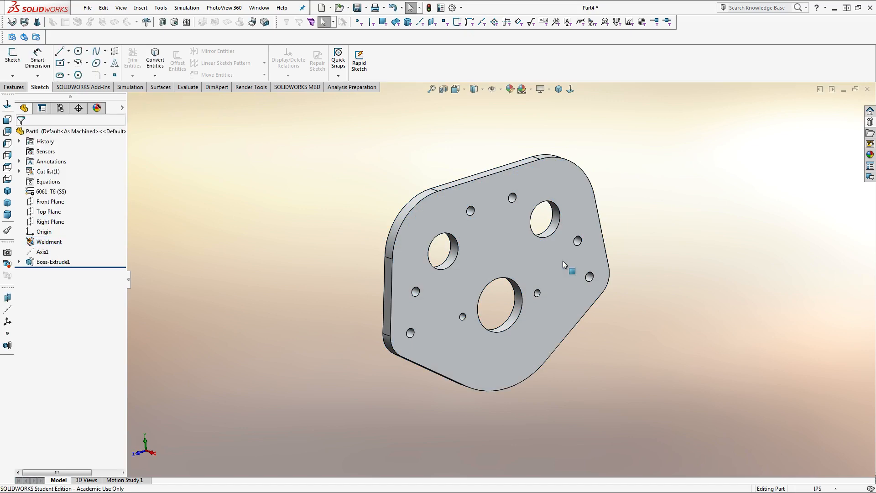
Add #10-32 ANSI Inch tapped holes, Through All, centred on the two small holes beside the large central bore
click(563, 261)
key(ctrl+8)
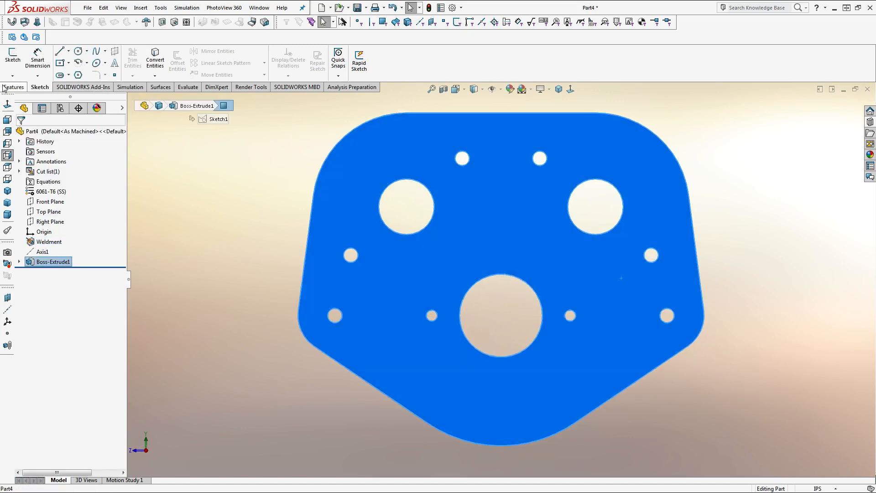
click(4, 88)
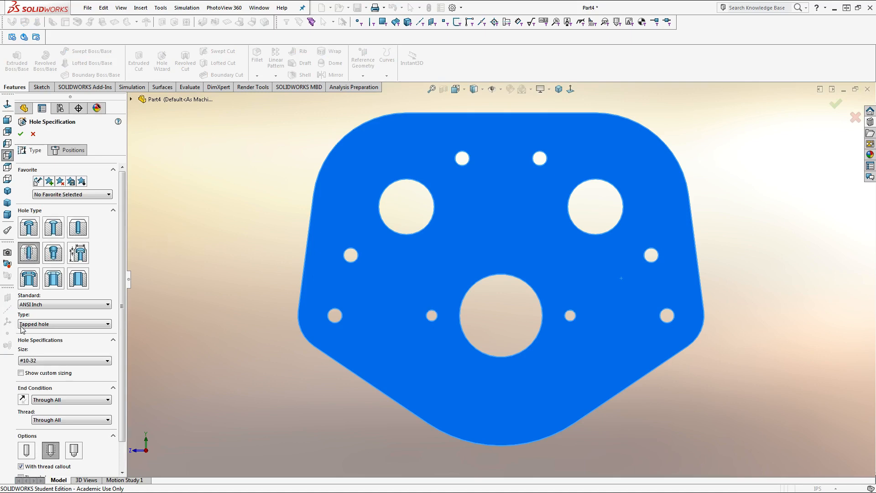
click(71, 150)
scroll(481, 335, down, 5)
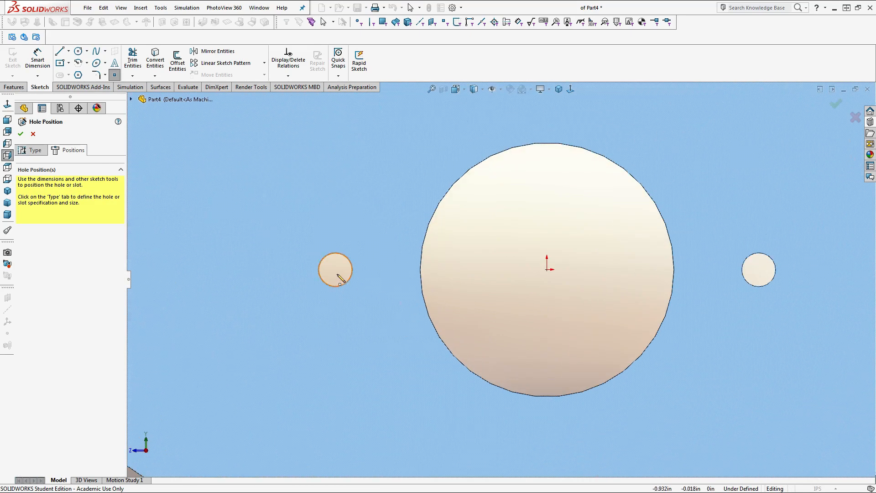
click(336, 269)
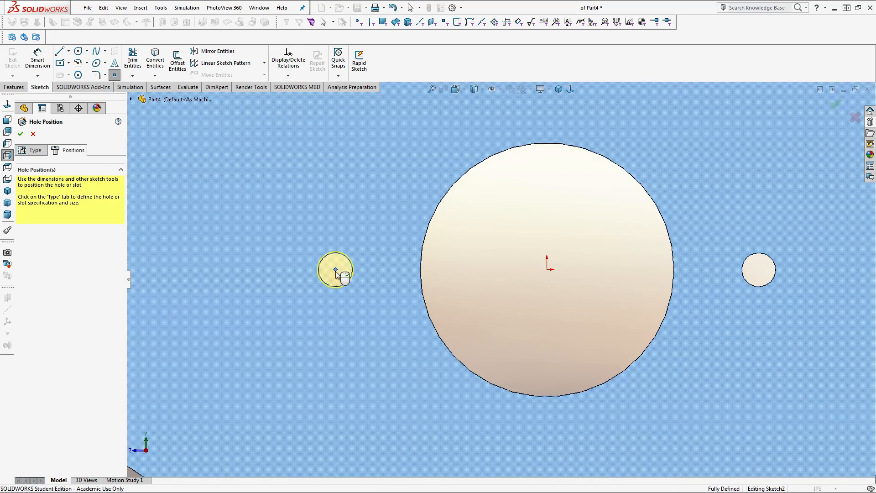
click(758, 270)
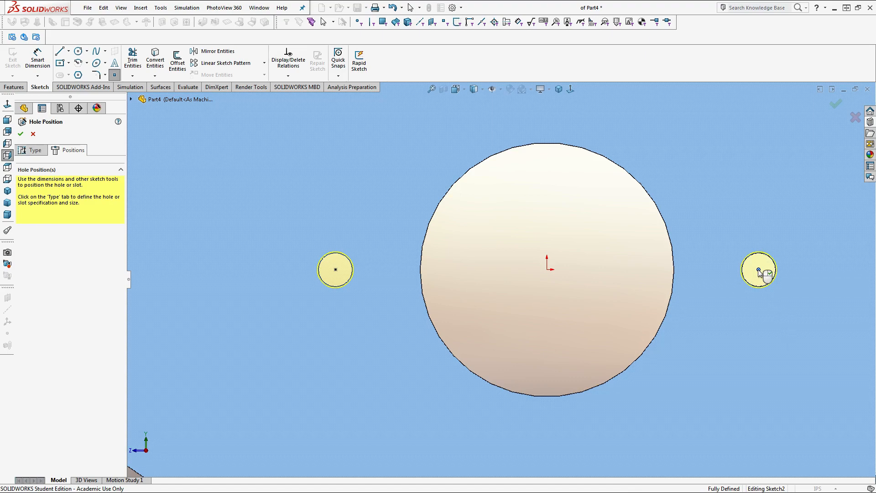
scroll(730, 264, down, 5)
scroll(598, 260, up, 2)
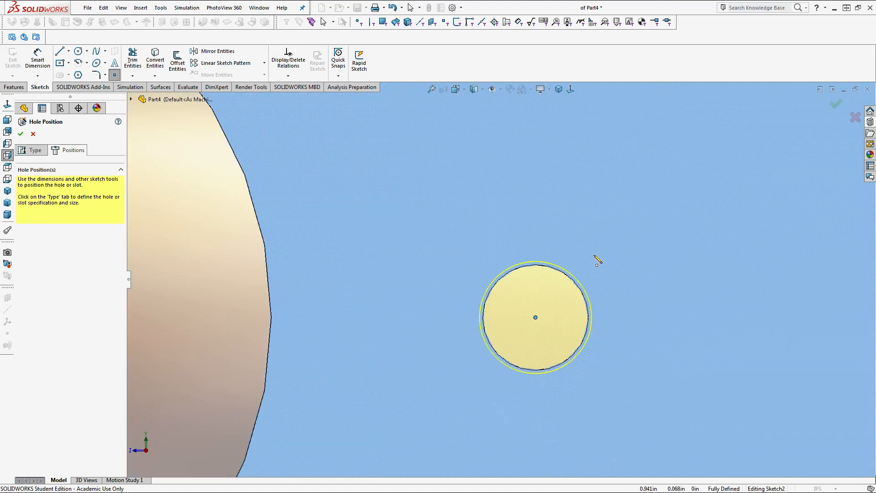
scroll(576, 264, up, 7)
key(Return)
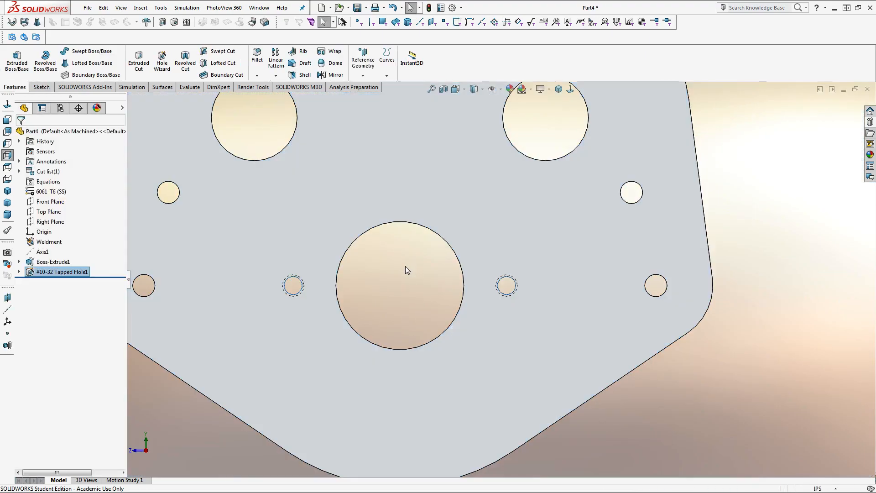
Inspect the tapped hole to the right of the central bore and check its diameter
scroll(404, 265, up, 2)
middle_drag(404, 266, 429, 304)
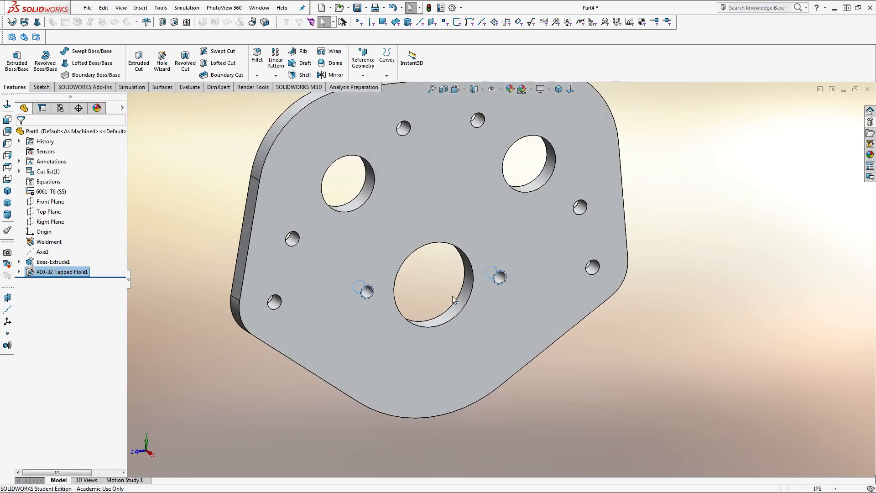
scroll(500, 278, down, 6)
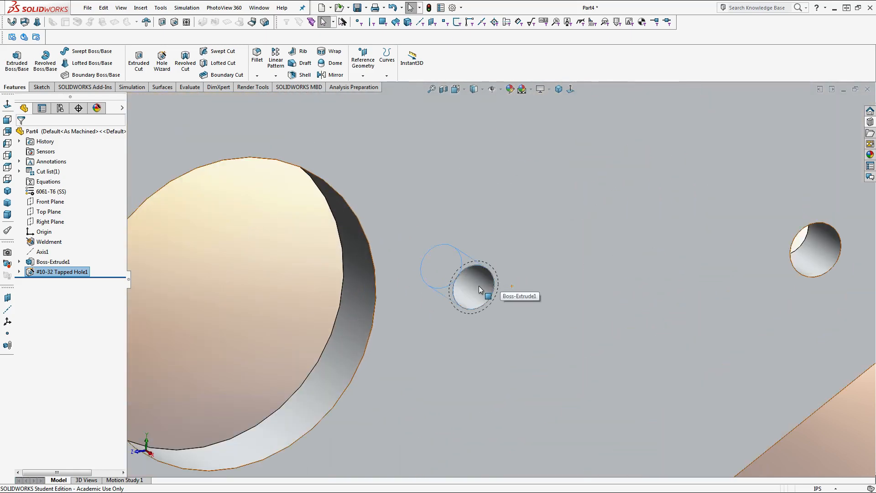
click(474, 292)
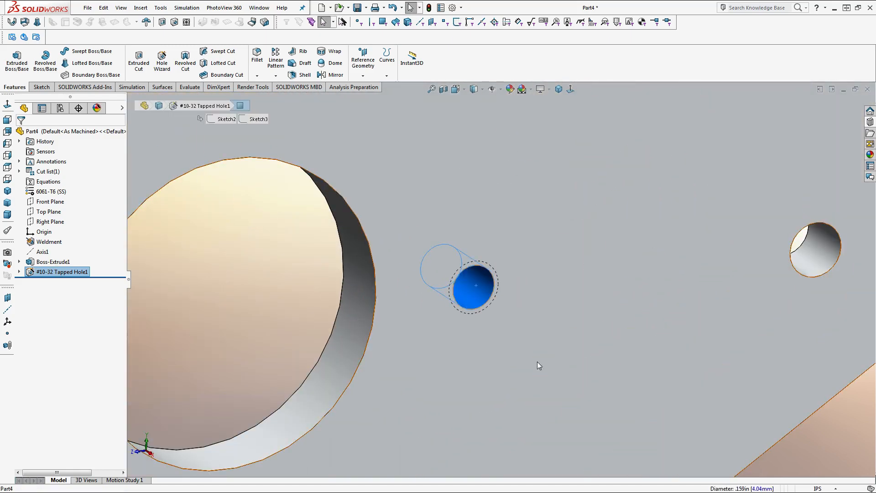
scroll(675, 408, up, 6)
click(422, 285)
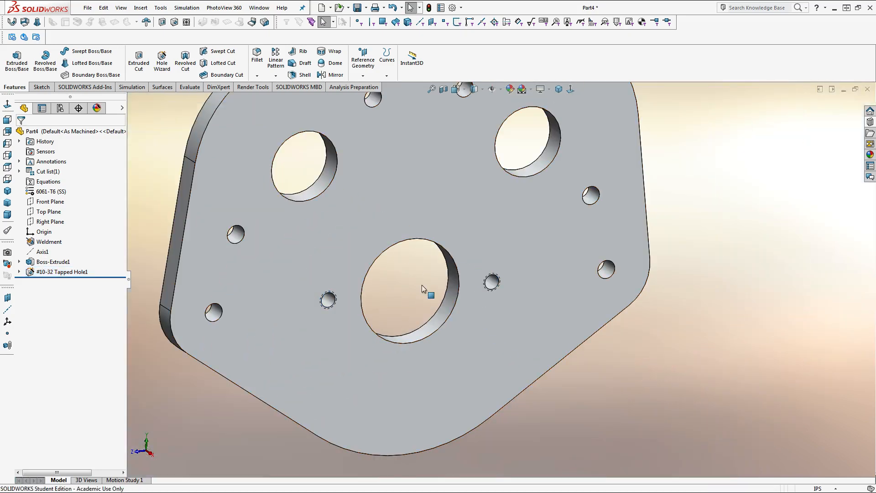
Sketch circles on the plate's front face around the outer left and right mounting holes, the left one about 0.78 in in diameter
click(302, 308)
click(342, 293)
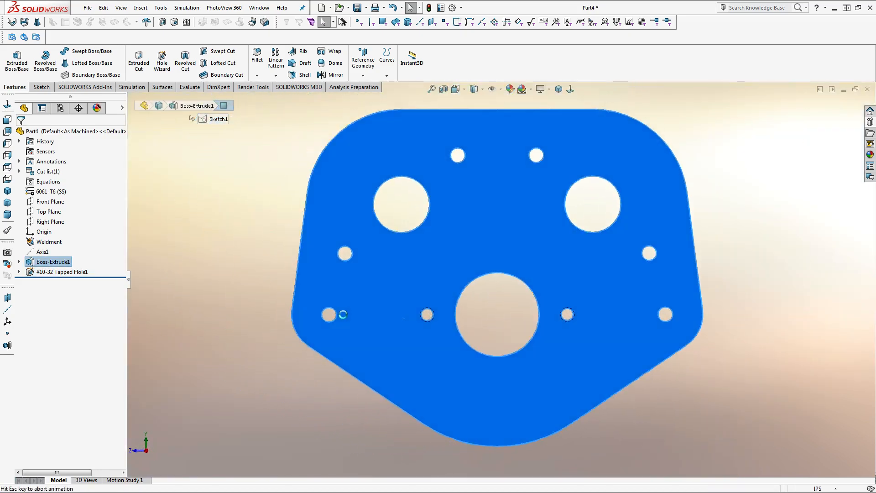
right_drag(352, 298, 308, 303)
click(339, 311)
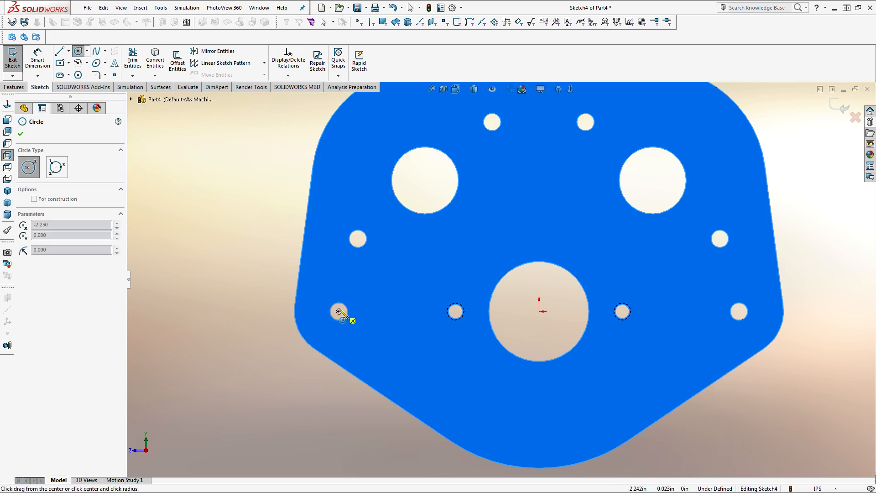
click(314, 335)
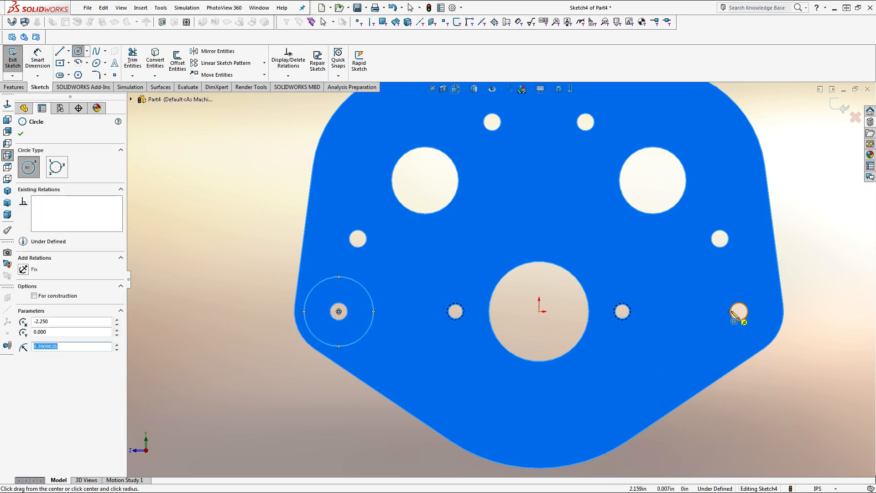
click(739, 311)
click(771, 320)
key(Escape)
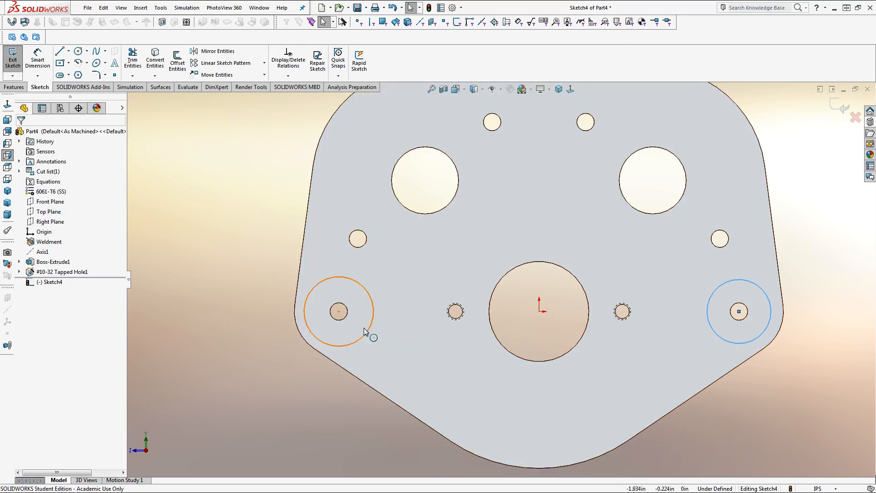
Make the two sketched circles equal and dimension their diameter as 0.755 in
ctrl+click(373, 305)
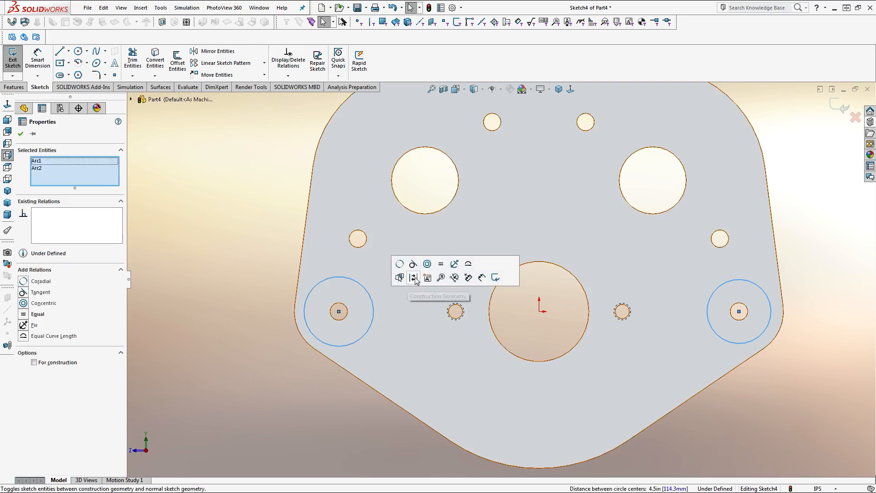
click(440, 264)
key(d)
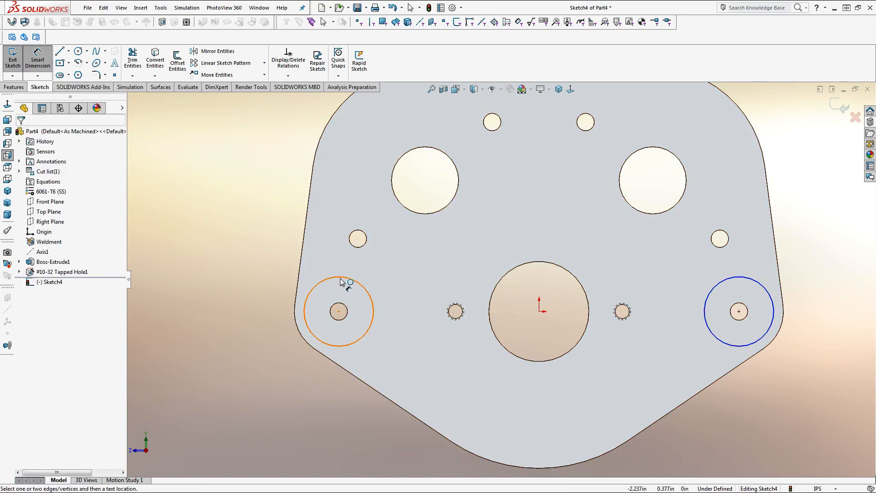
click(337, 277)
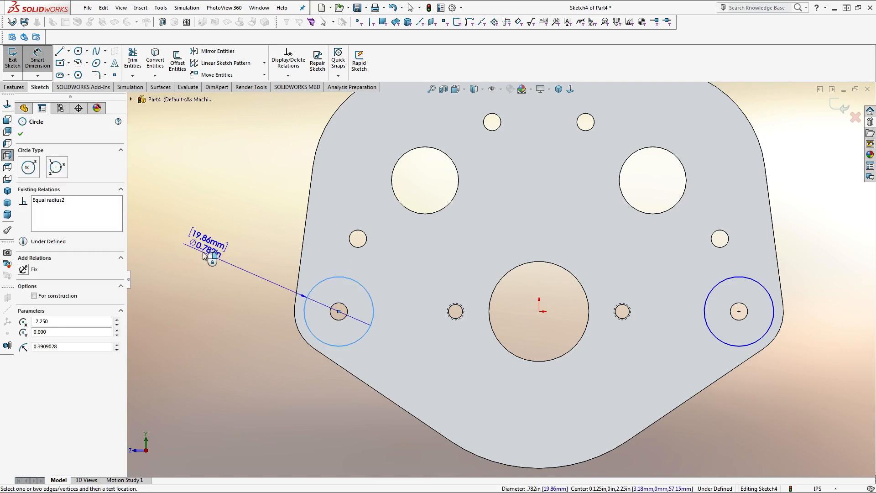
click(202, 252)
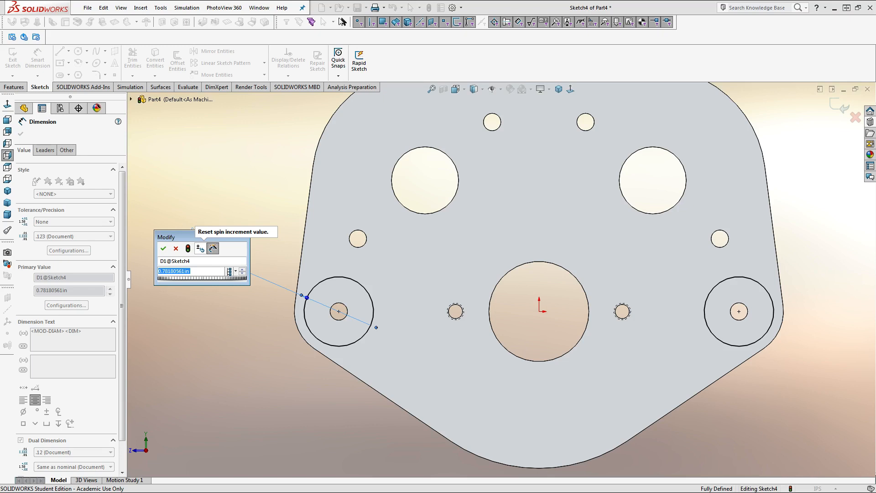
text(.755)
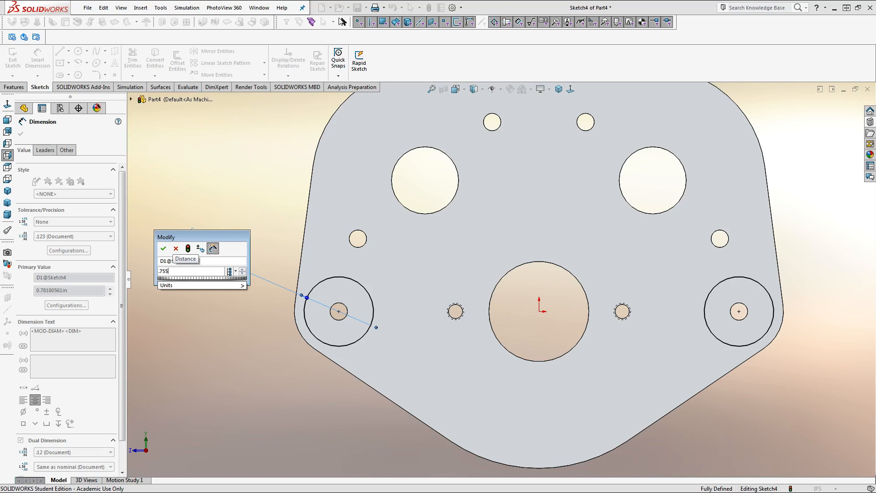
key(Return)
click(258, 211)
key(Escape)
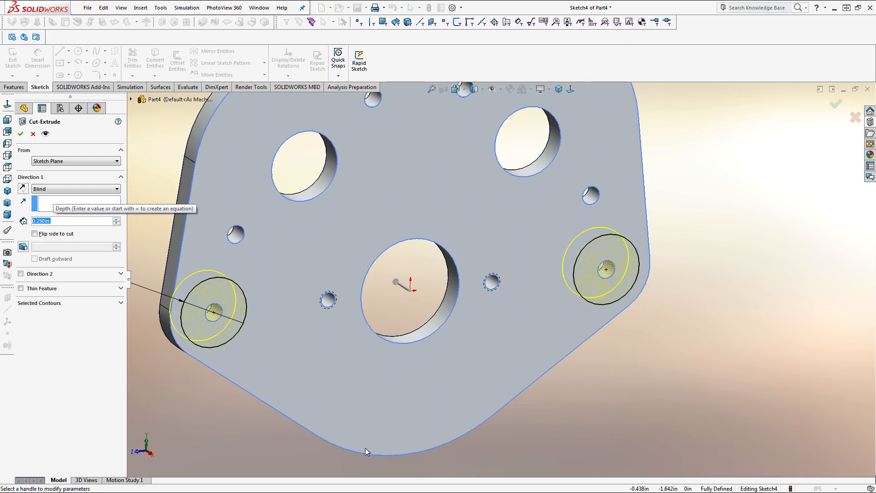
Cut the two 0.755 in circles 0.125 in deep into the plate face as blind pockets
text(.125)
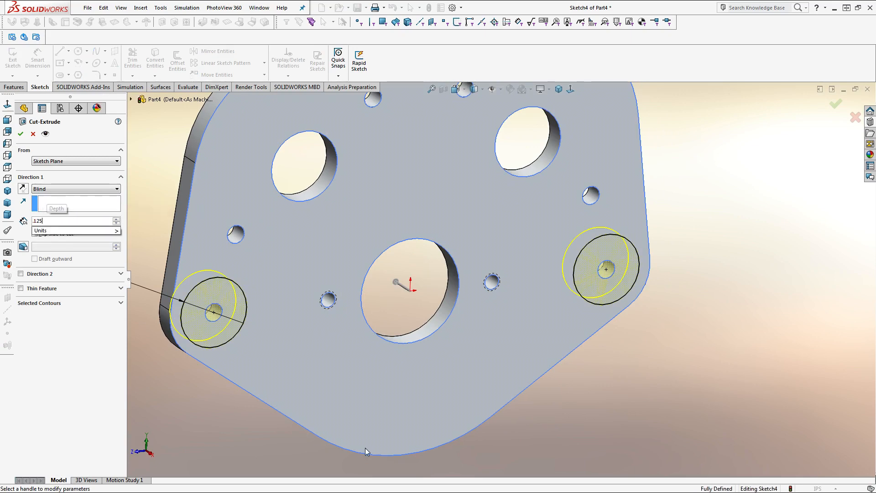
key(Return)
key(Return)
key(f)
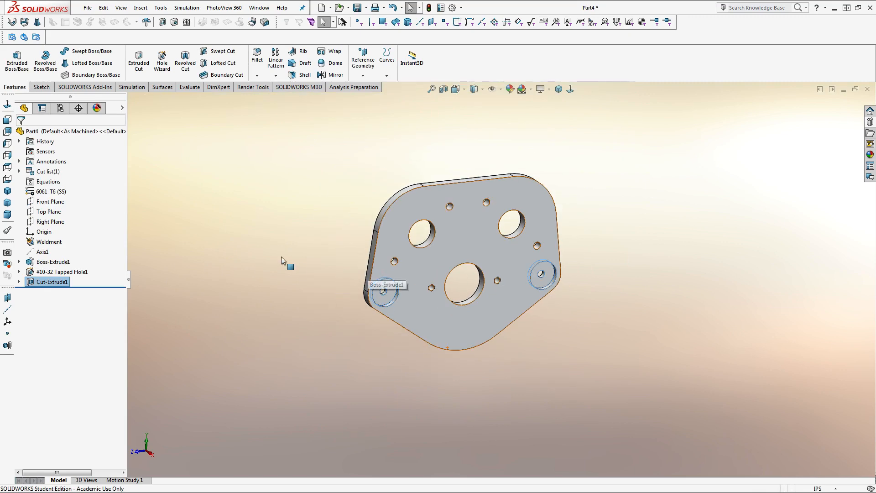
middle_drag(530, 240, 510, 262)
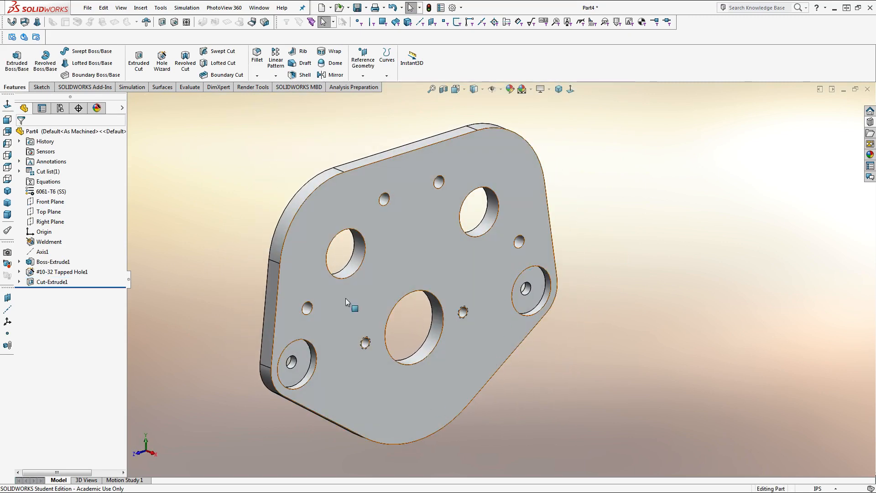
Start saving the part and create a folder named andrewPP_16_02_gearbox inside the andrewPP_16_test_wcd folder
click(358, 8)
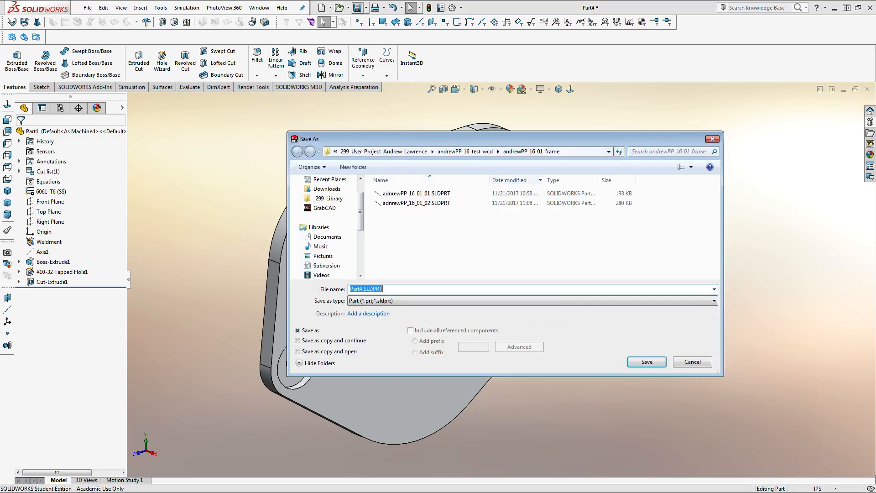
click(465, 151)
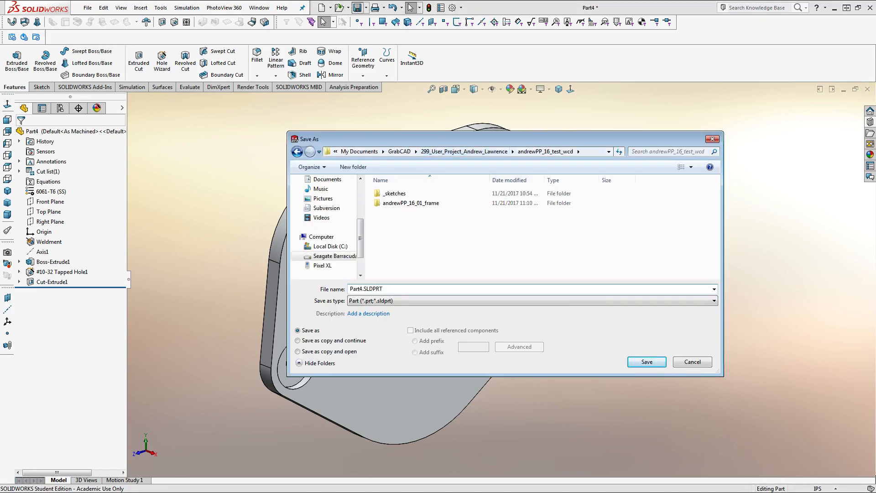
right_click(440, 221)
mouse_move(461, 367)
click(580, 364)
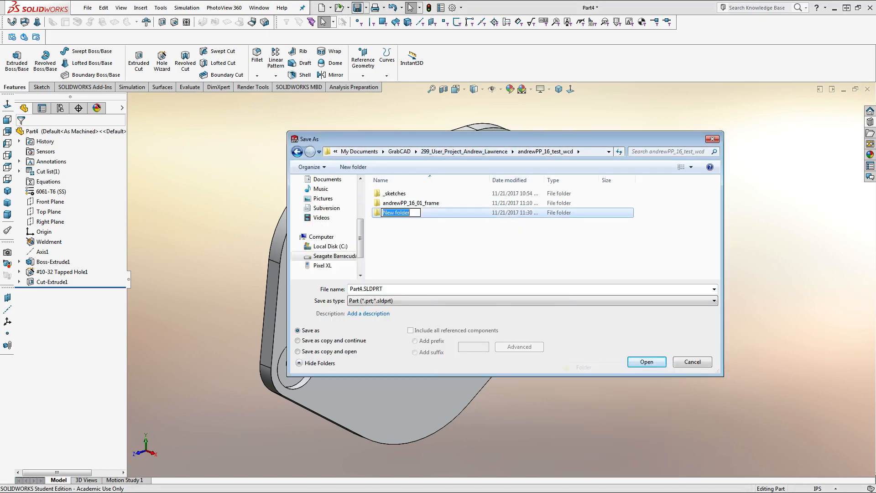
text(andrewPP_16_02_gearbox)
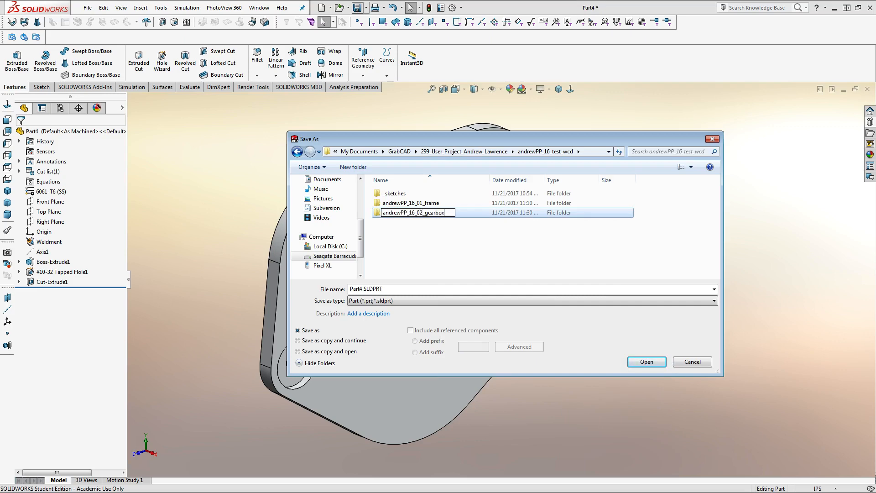
key(Return)
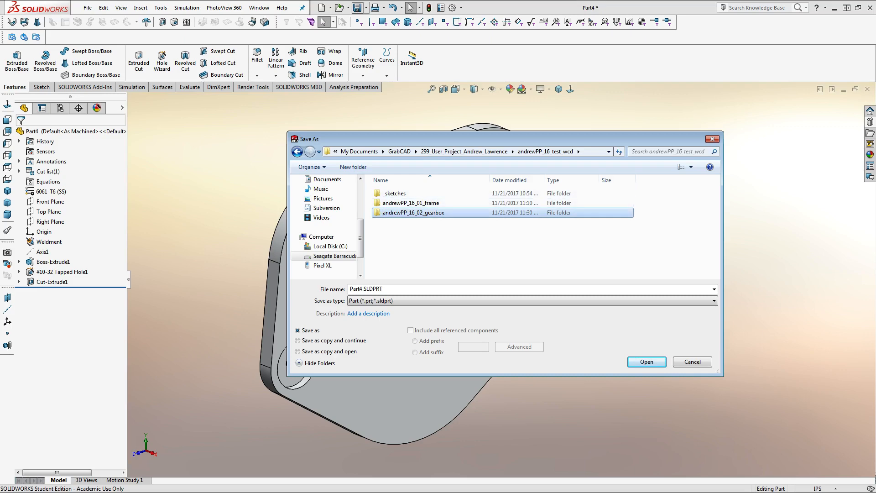
Save the part in the new gearbox folder as andrewPP_16_02_01.SLDPRT
key(Return)
click(381, 288)
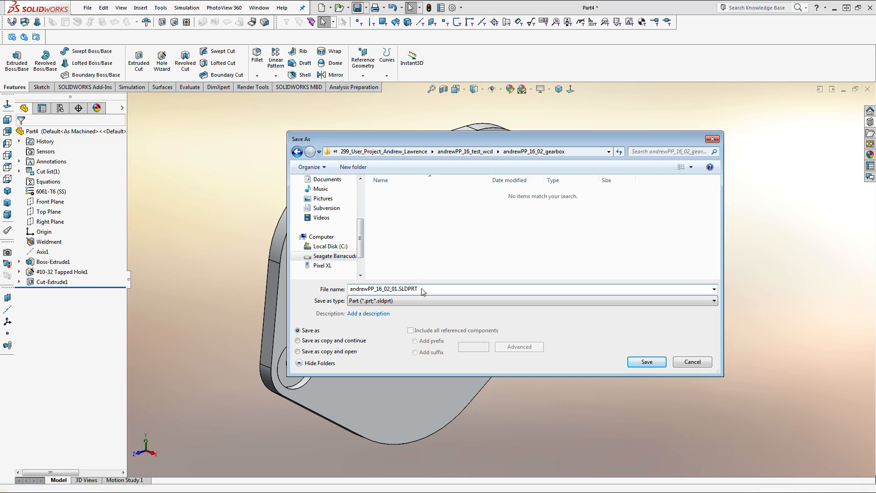
key(Return)
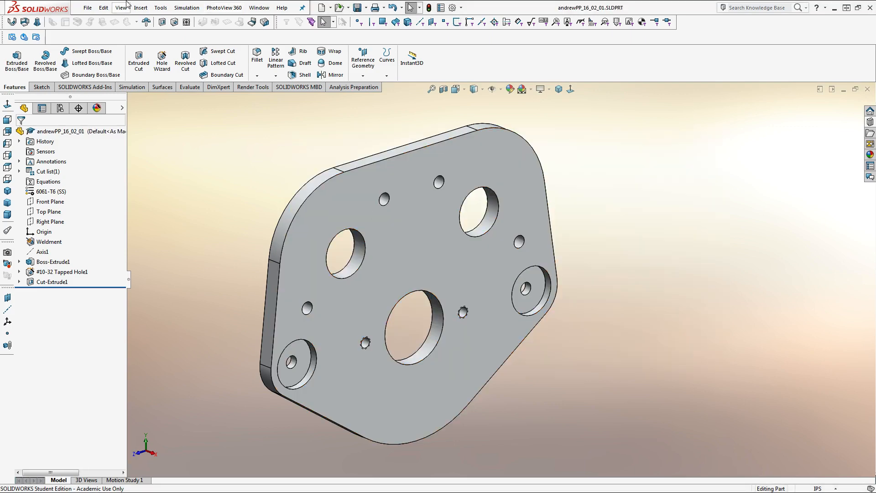
Start a new assembly and insert the andrewPP_16_02_01 plate as its first component
click(83, 7)
click(94, 22)
double_click(238, 145)
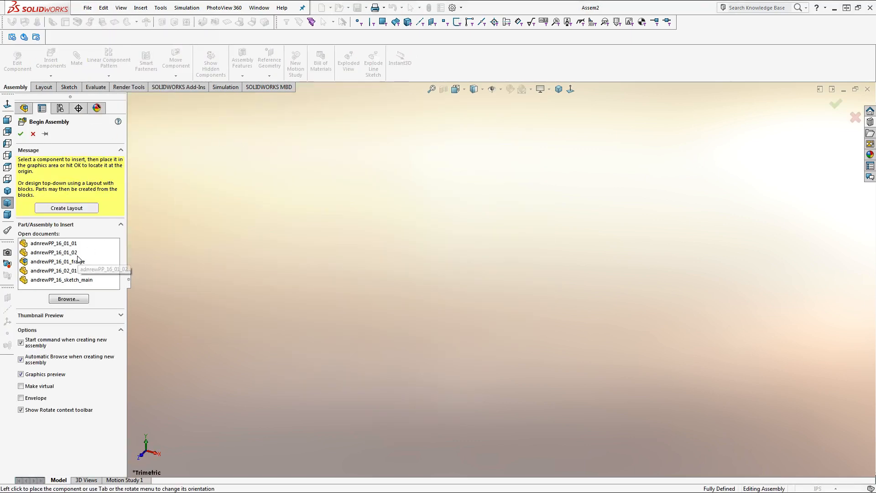
click(55, 270)
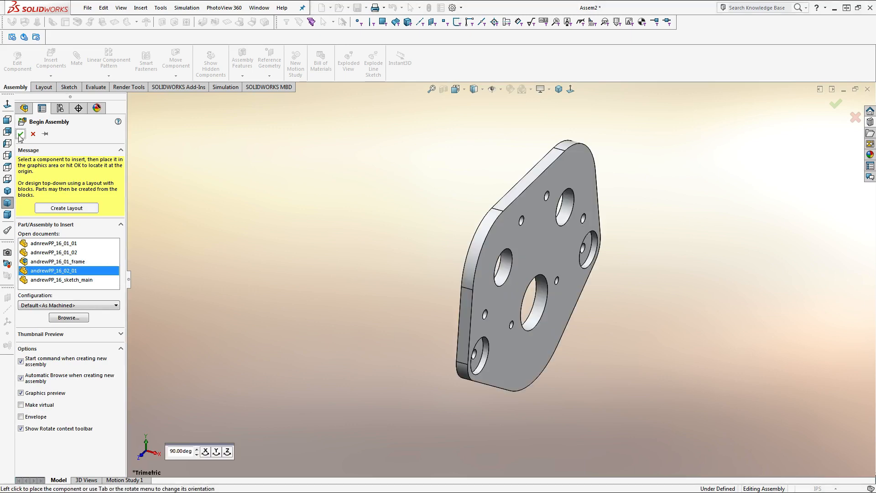
click(596, 306)
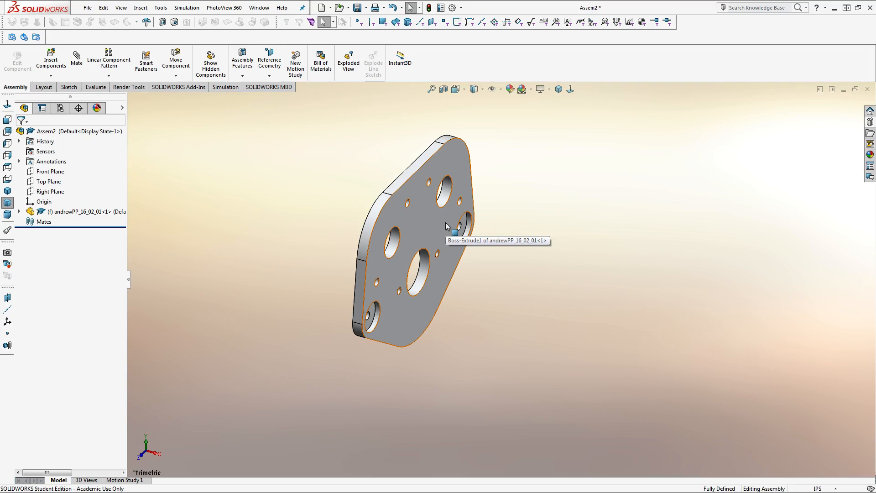
Copy the gearbox plate within the assembly and rotate the copy so its bearing pockets face those of the first plate
ctrl+drag(446, 223, 616, 315)
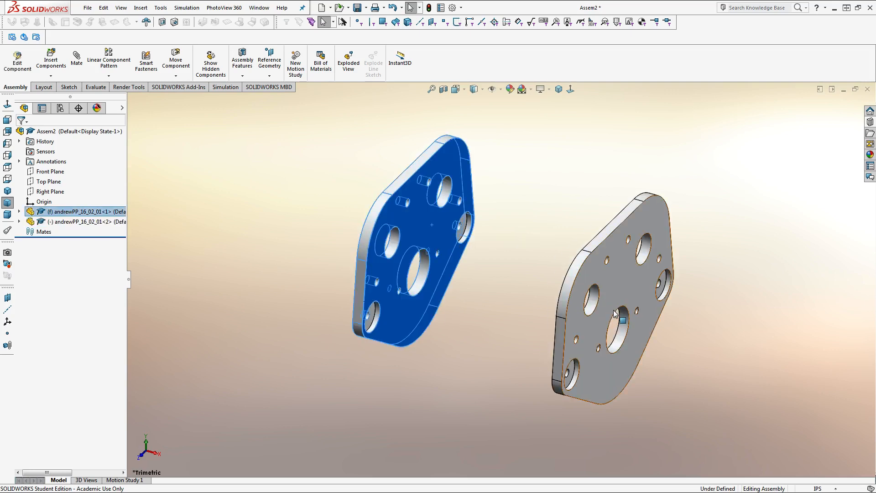
key(ctrl+z)
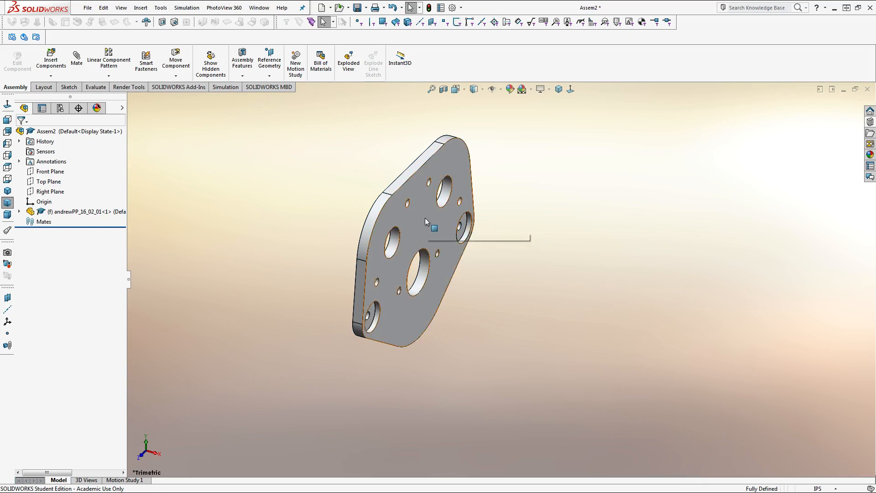
ctrl+drag(425, 217, 565, 265)
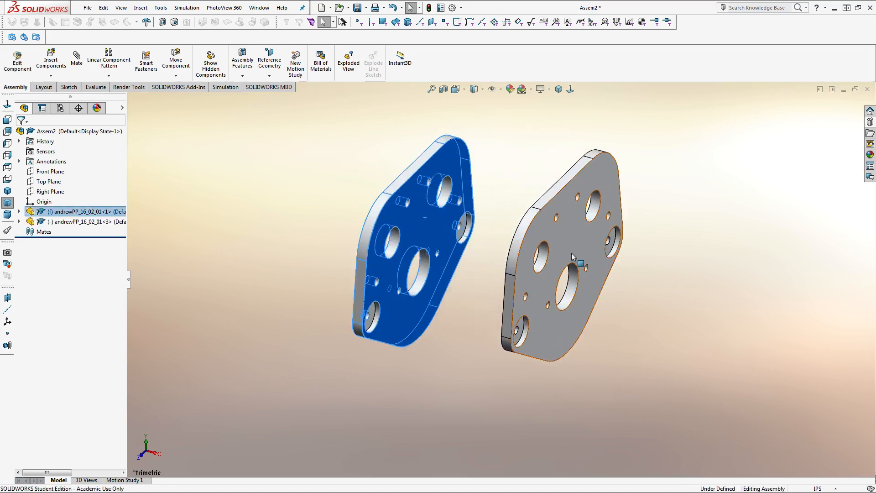
right_drag(573, 248, 415, 309)
key(s)
key(Escape)
Add a concentric mate between the second plate's lower corner hole and the small hole inside the first plate's matching pocket
scroll(409, 314, down, 6)
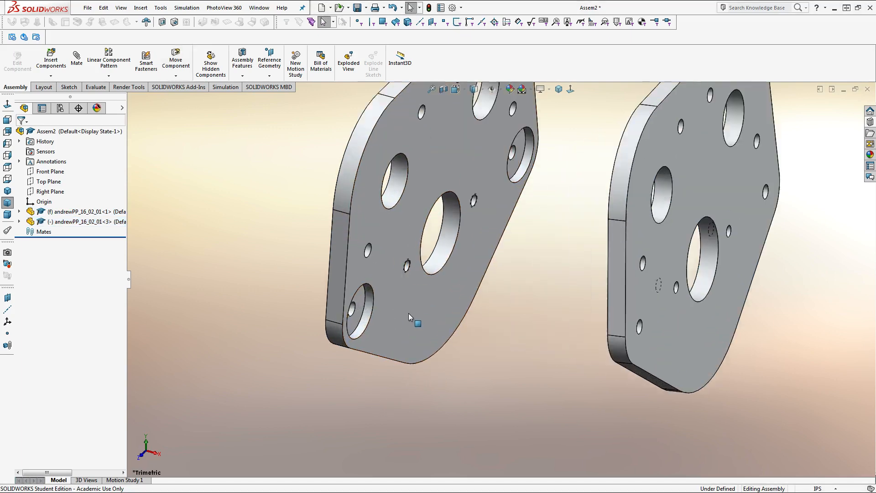
scroll(599, 328, up, 6)
middle_drag(600, 329, 651, 318)
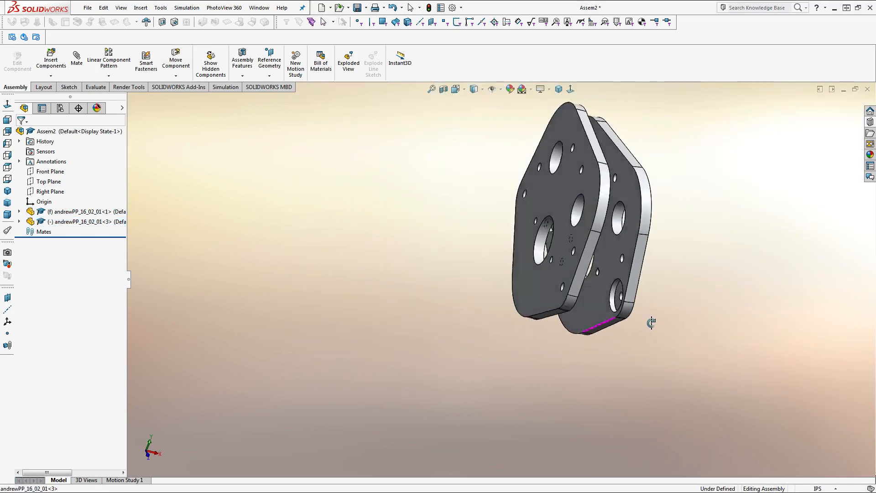
scroll(589, 295, down, 6)
scroll(591, 294, down, 2)
click(511, 269)
scroll(508, 276, up, 4)
middle_drag(505, 277, 363, 279)
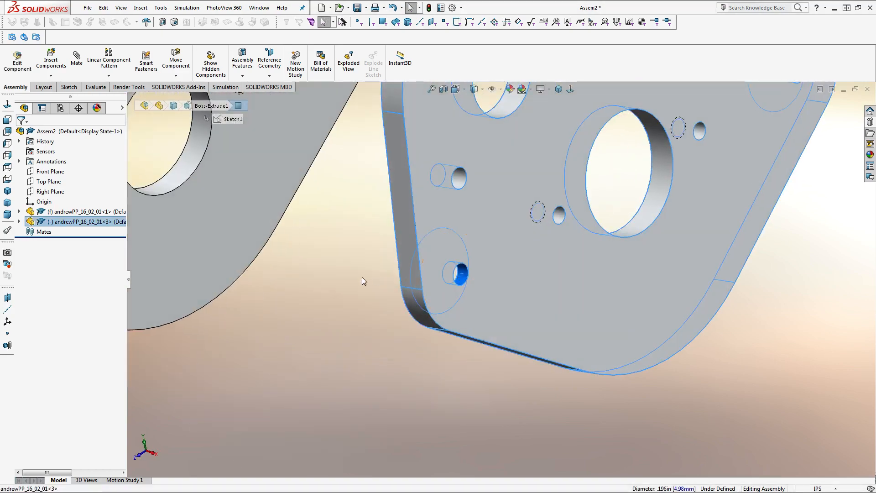
scroll(213, 277, down, 4)
scroll(211, 277, up, 3)
click(286, 263)
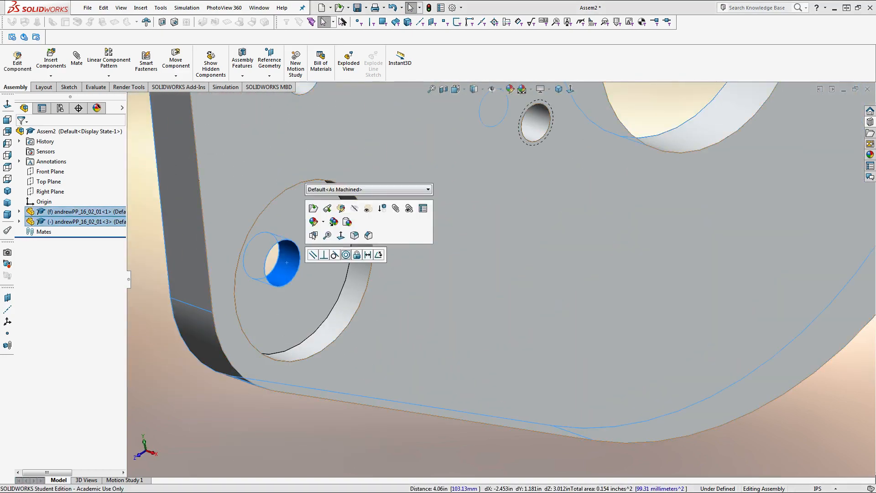
click(346, 255)
Add a second concentric mate between the small holes at the opposite pockets of the two plates
scroll(588, 241, up, 6)
middle_drag(619, 231, 469, 249)
scroll(577, 250, down, 2)
middle_drag(578, 254, 524, 285)
scroll(612, 286, down, 3)
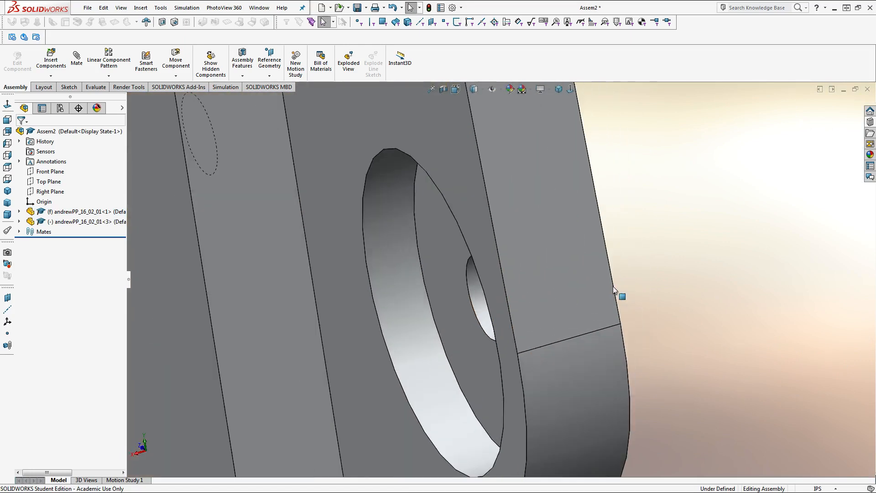
click(474, 311)
scroll(477, 307, up, 5)
scroll(411, 379, down, 4)
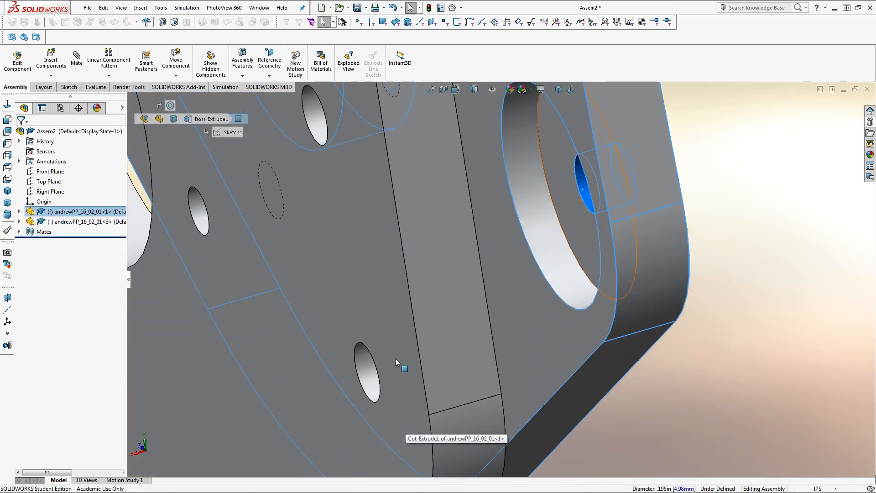
ctrl+click(371, 368)
click(430, 360)
Slide the second plate away from the first along the mated hole axes, leaving a wide gap between them
scroll(452, 304, up, 6)
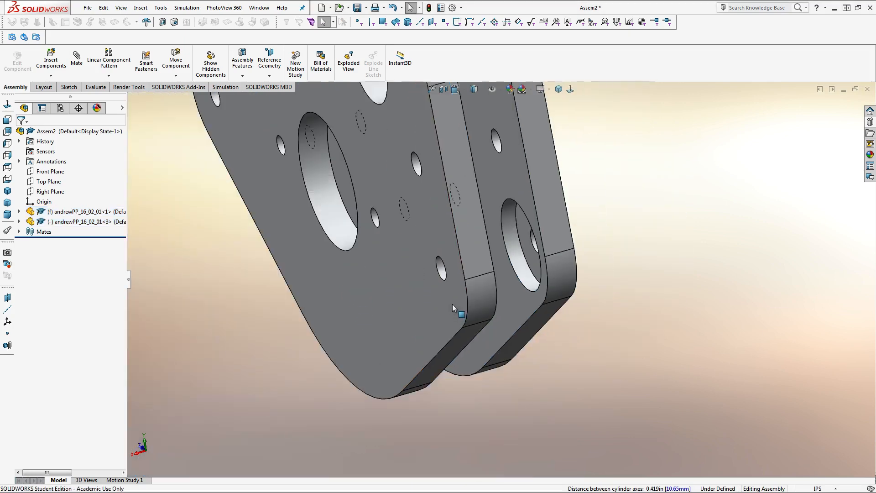
middle_drag(456, 292, 549, 268)
drag(505, 266, 657, 355)
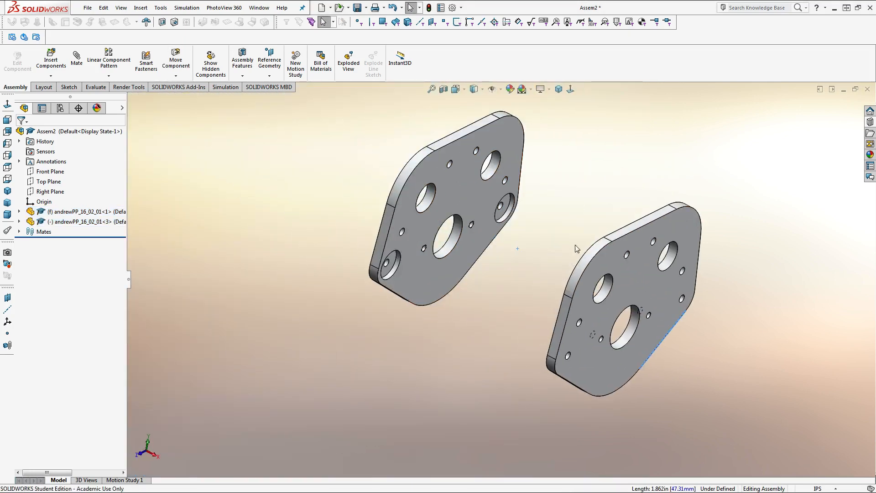
click(557, 240)
scroll(557, 240, up, 3)
scroll(538, 244, down, 4)
middle_drag(531, 248, 548, 246)
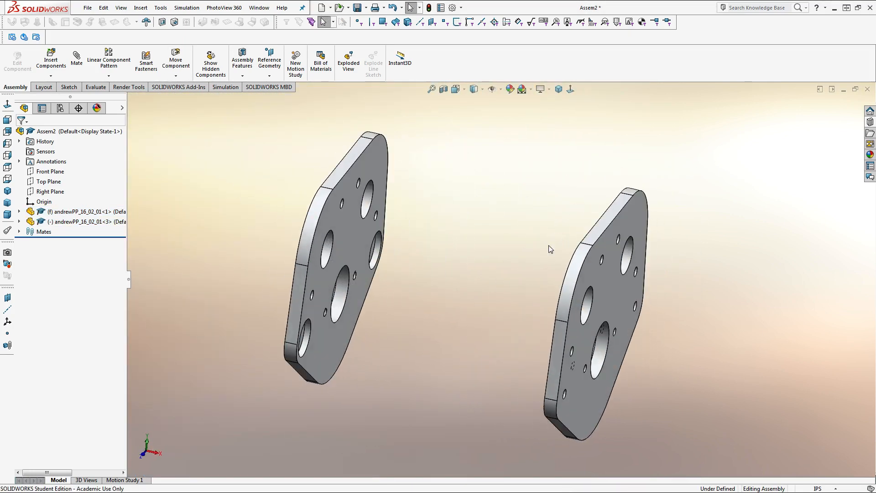
Insert one 500ID_1_125OD_flanged_217_2731 bearing from the library's bearings folder beside the first plate
click(869, 122)
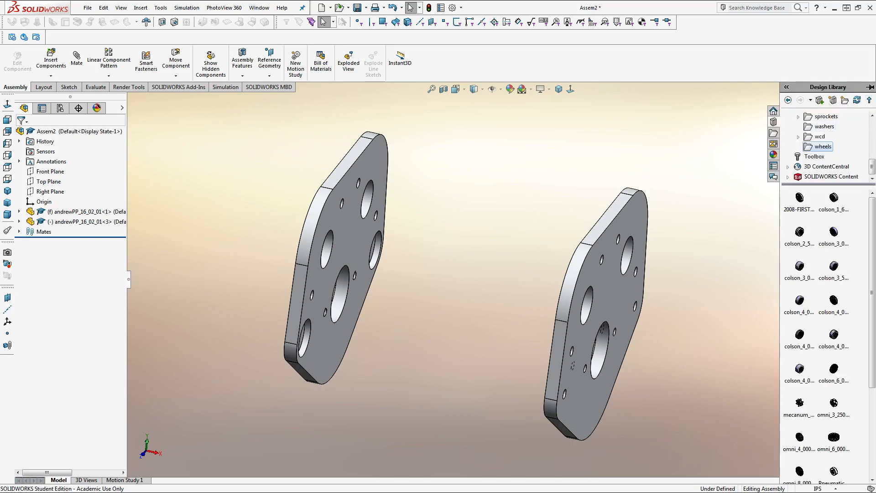
scroll(872, 168, up, 5)
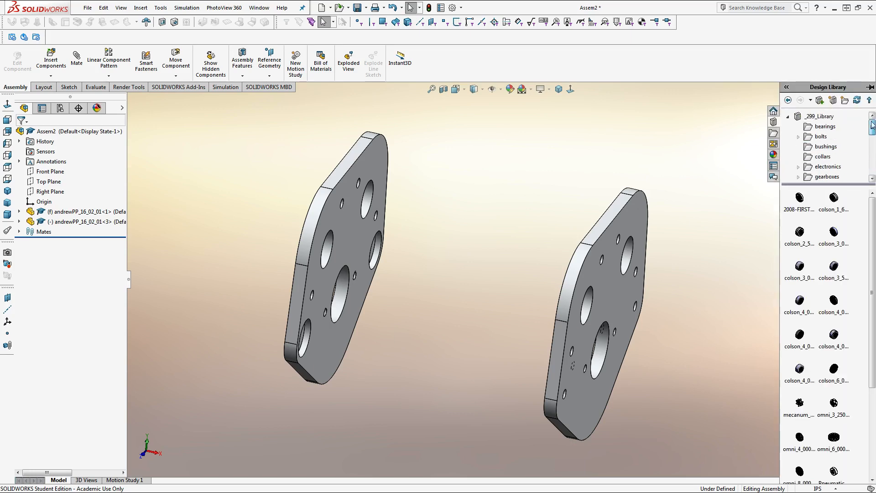
click(831, 129)
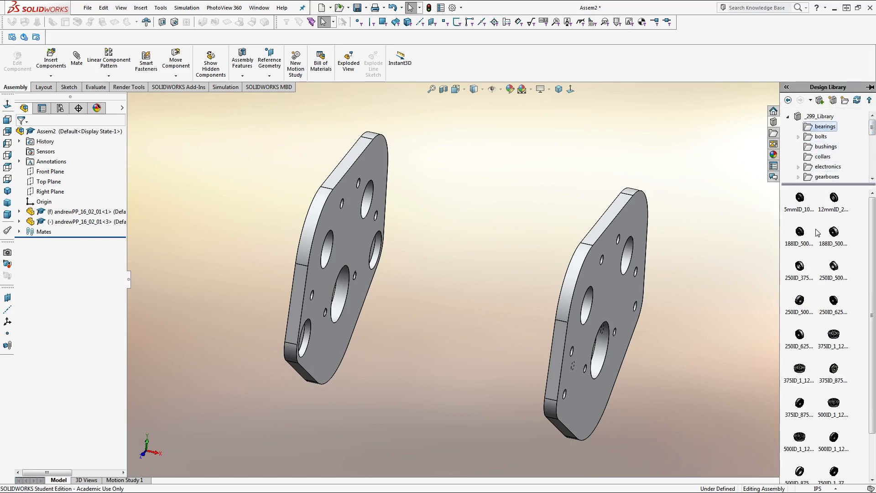
scroll(872, 314, down, 2)
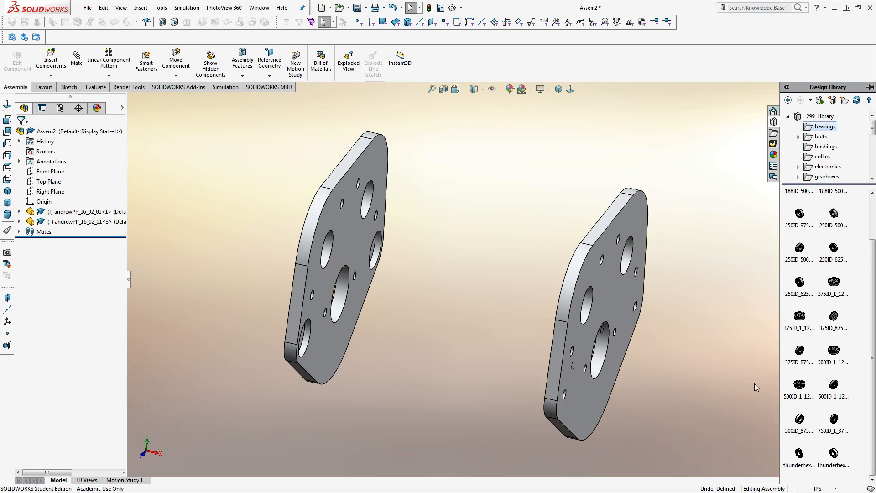
scroll(661, 363, up, 2)
scroll(711, 305, down, 1)
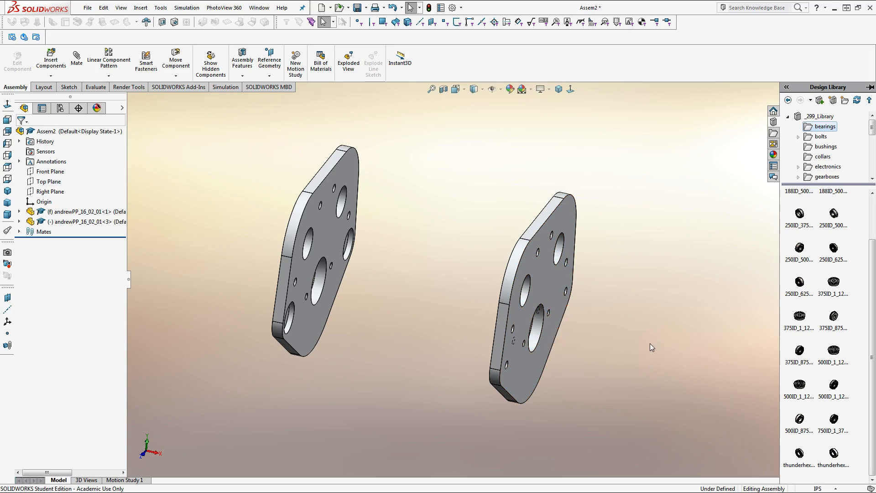
scroll(297, 279, down, 5)
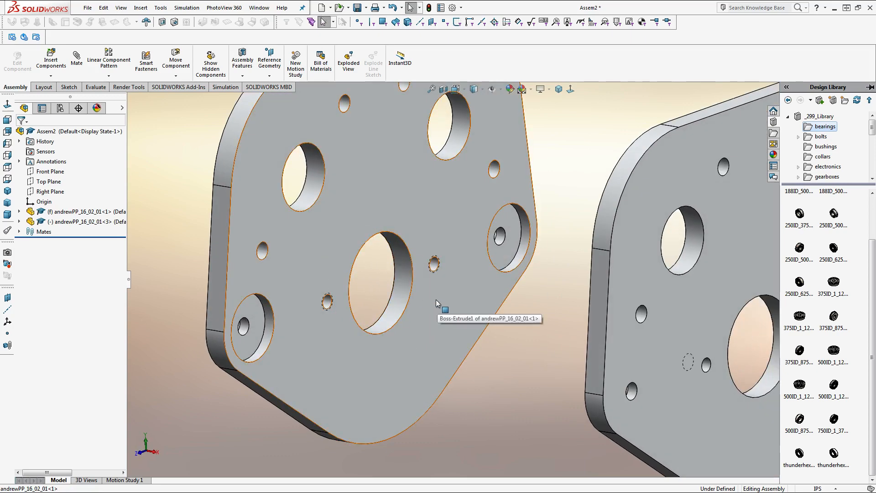
scroll(436, 300, up, 5)
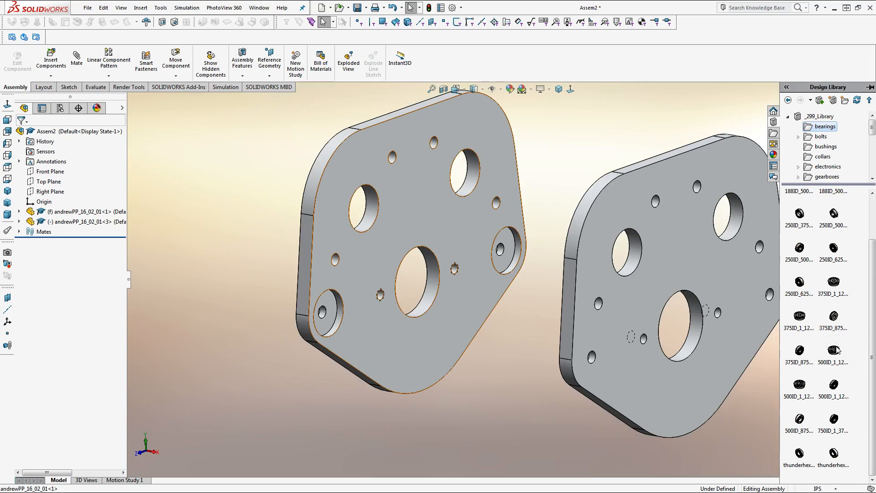
drag(833, 350, 237, 316)
key(Escape)
Rotate the flanged bearing and mate its outer cylinder concentric with the first plate's large central hole
right_drag(220, 311, 279, 139)
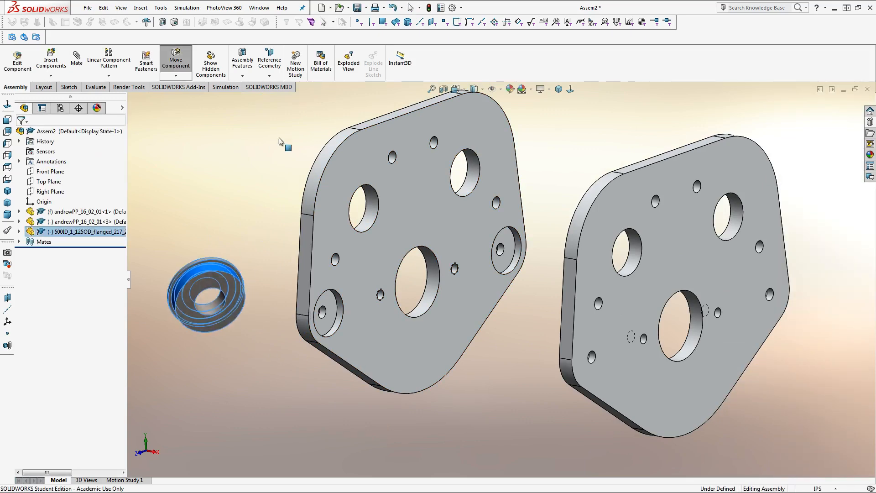
scroll(392, 239, down, 1)
ctrl+click(439, 315)
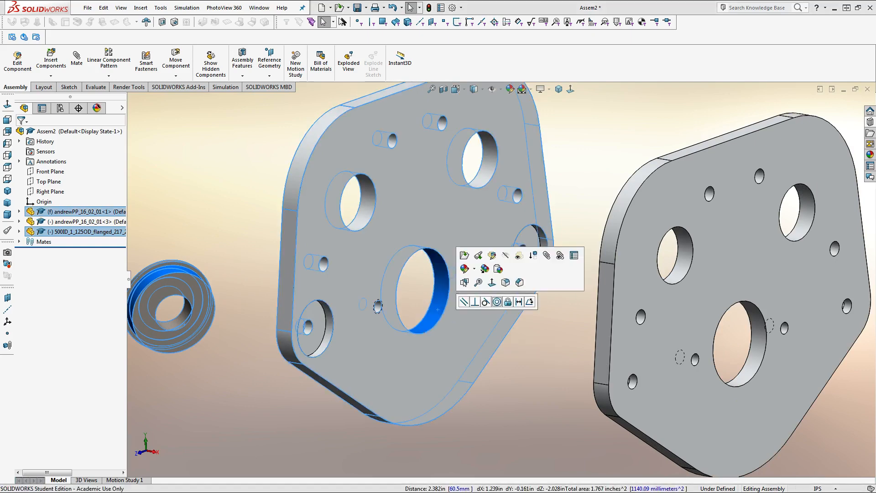
click(498, 300)
Mate the inner face of the bearing's flange coincident with the outer face of the first plate
scroll(419, 263, down, 3)
middle_drag(432, 270, 456, 273)
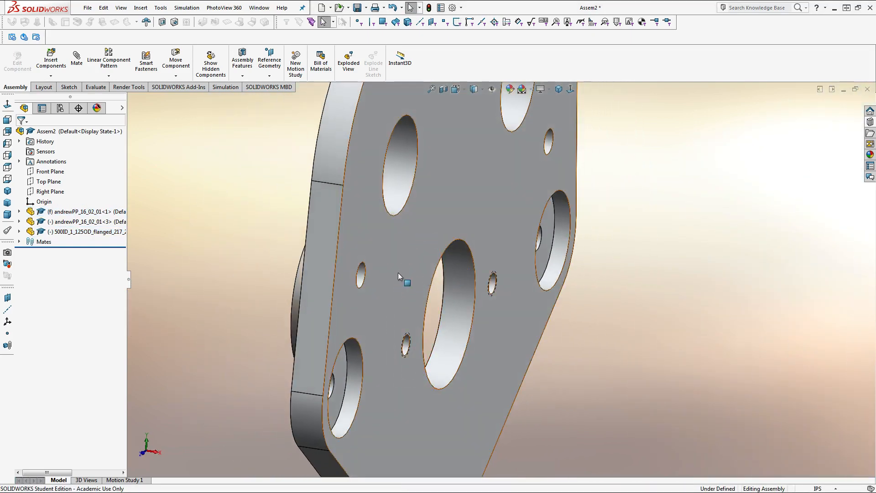
middle_drag(398, 273, 407, 276)
scroll(318, 211, down, 1)
scroll(319, 212, down, 3)
click(341, 229)
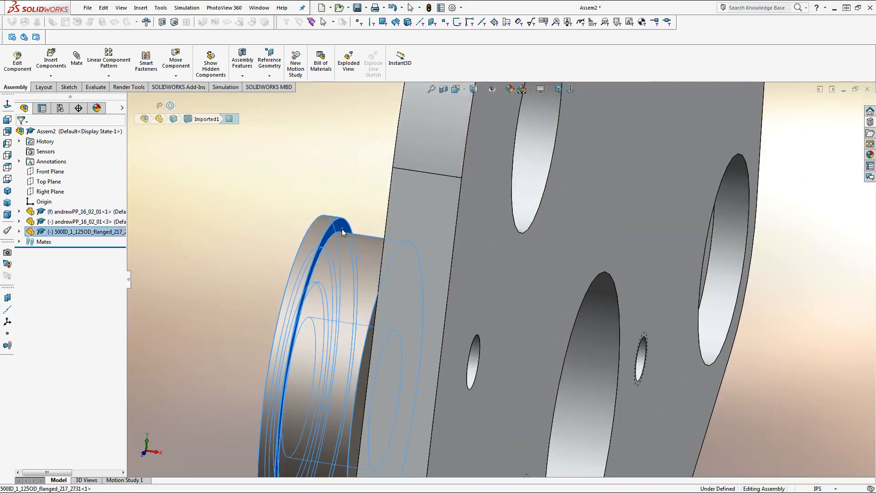
middle_drag(341, 229, 436, 245)
ctrl+click(447, 237)
click(474, 229)
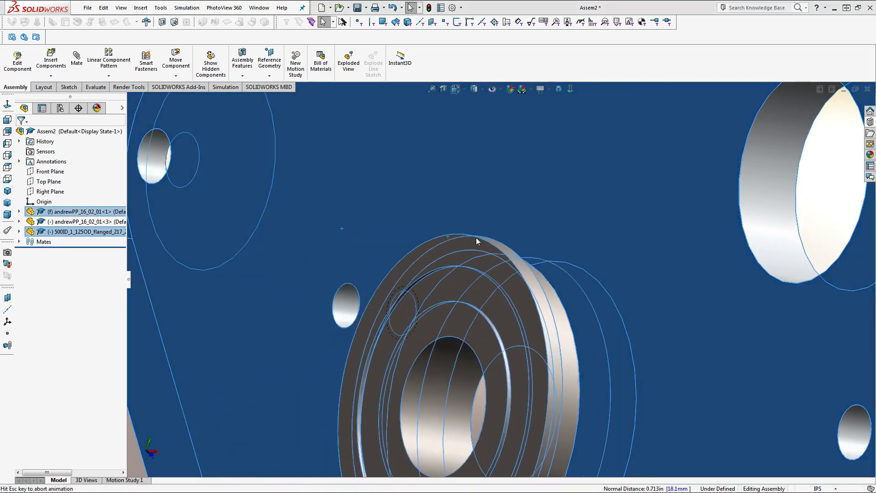
Examine how the flanged bearing sits in the first plate and how the two plates are spaced
scroll(476, 237, up, 5)
mouse_move(493, 307)
middle_down()
mouse_move(467, 281)
mouse_move(494, 322)
middle_up()
scroll(494, 322, up, 5)
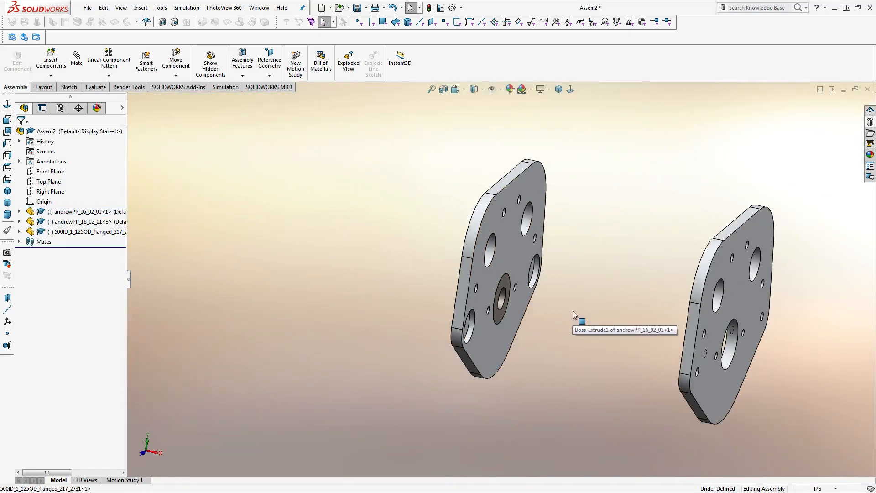
scroll(519, 214, down, 3)
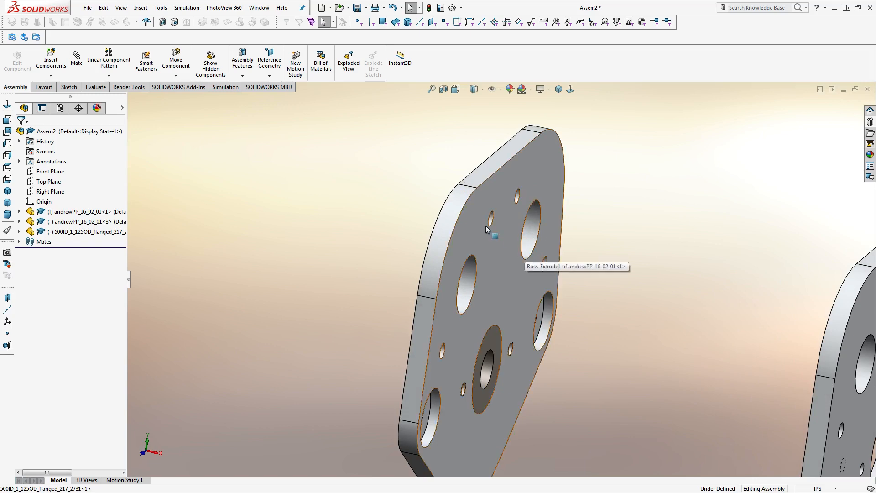
scroll(554, 241, up, 4)
middle_drag(645, 329, 712, 313)
scroll(711, 314, down, 3)
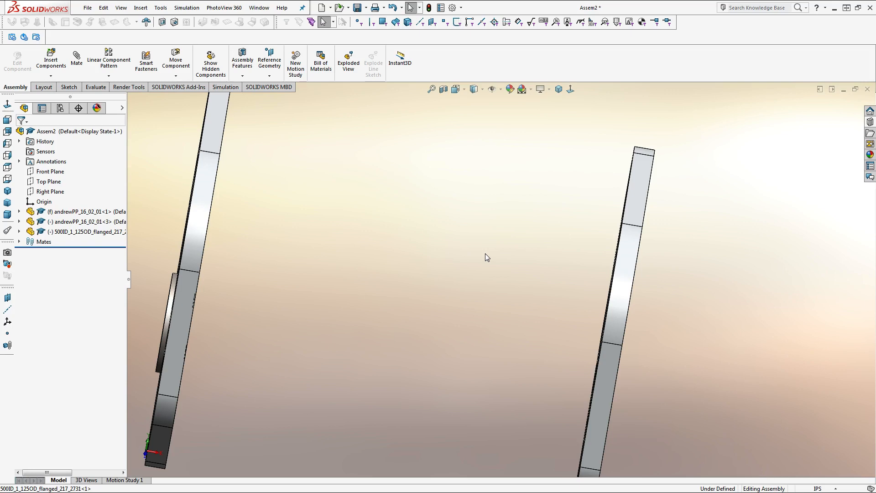
key(ctrl+7)
scroll(500, 338, down, 2)
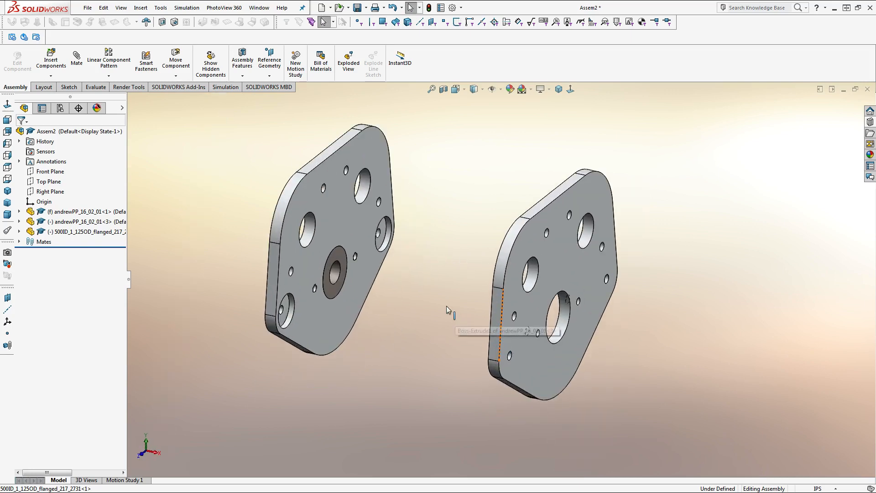
Insert a thunderhex_flanged_217-4006 bearing from the library's bearings folder into the assembly
click(870, 123)
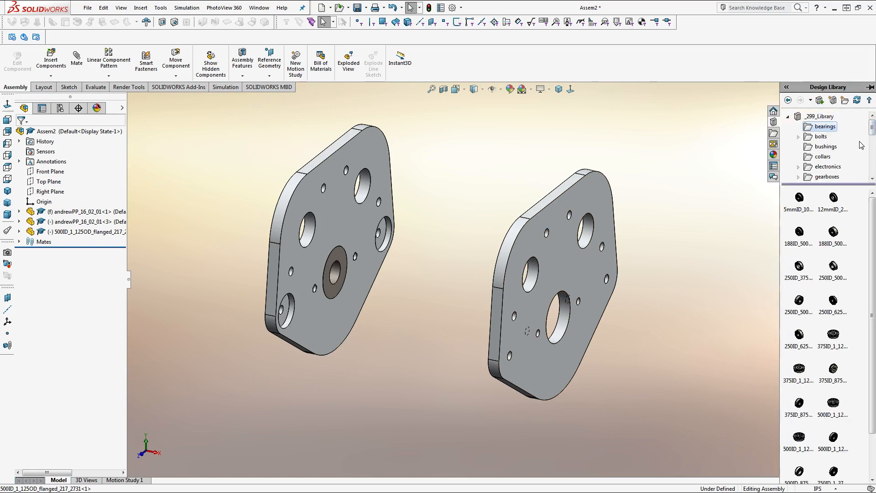
drag(872, 132, 872, 166)
scroll(859, 333, down, 2)
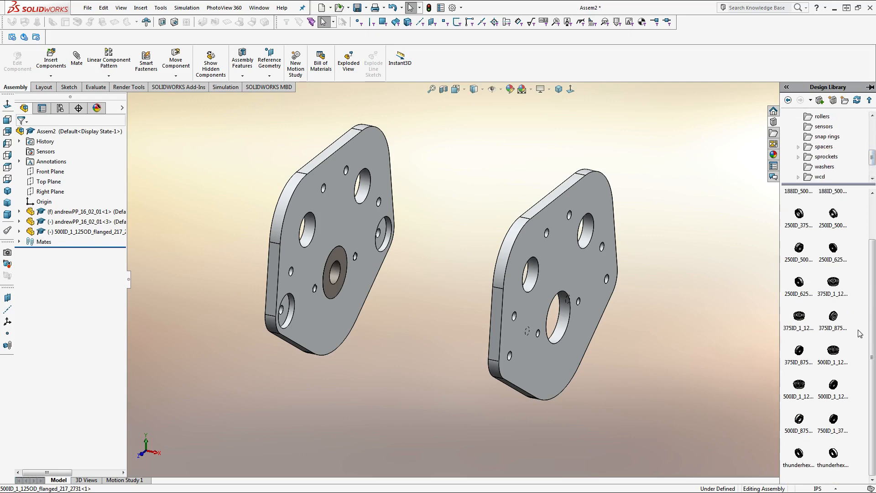
drag(798, 453, 713, 254)
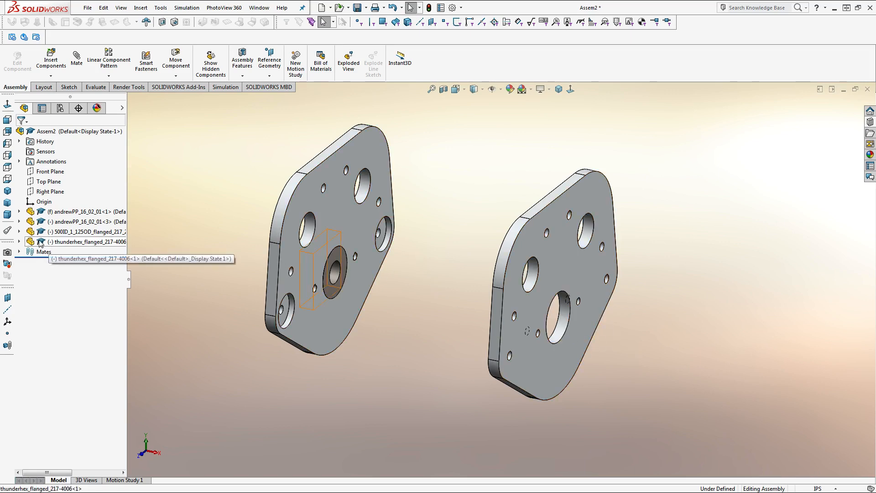
click(57, 242)
click(413, 299)
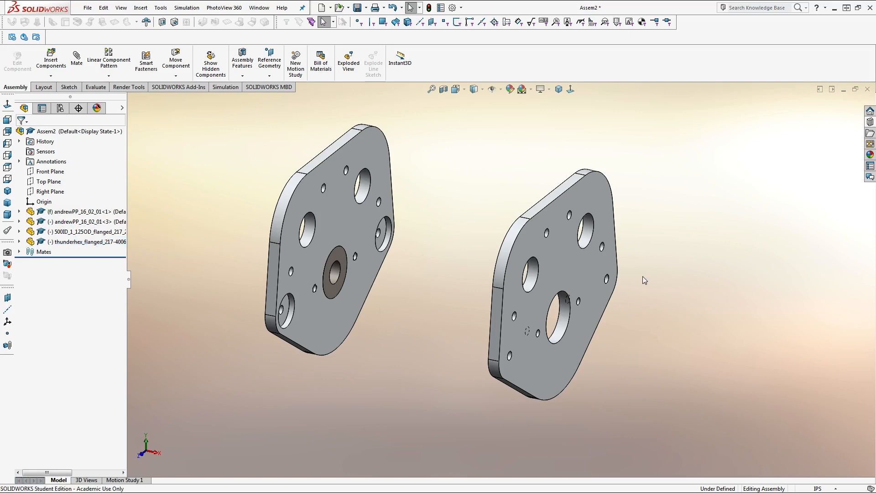
Delete the coincident and concentric mates that tie the thunderhex_flanged_217-4006 bearing to the 500ID flanged bearing
middle_drag(437, 273, 481, 303)
scroll(310, 293, down, 6)
click(359, 249)
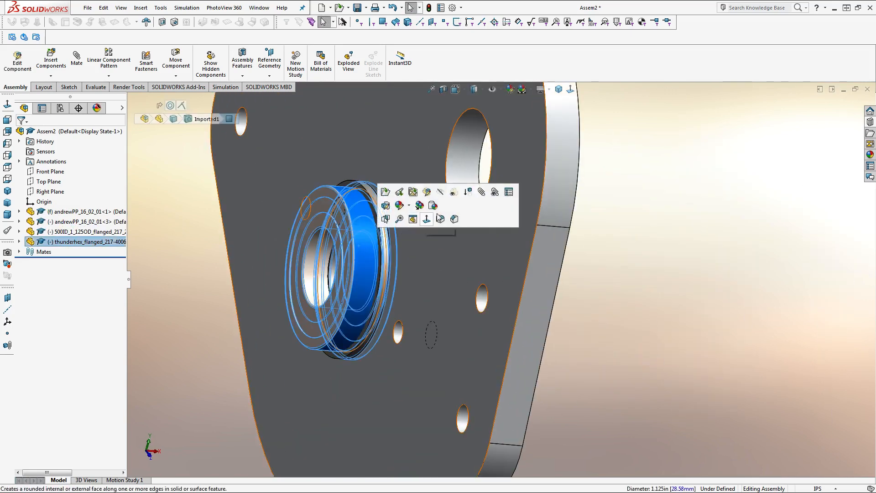
click(501, 191)
click(273, 172)
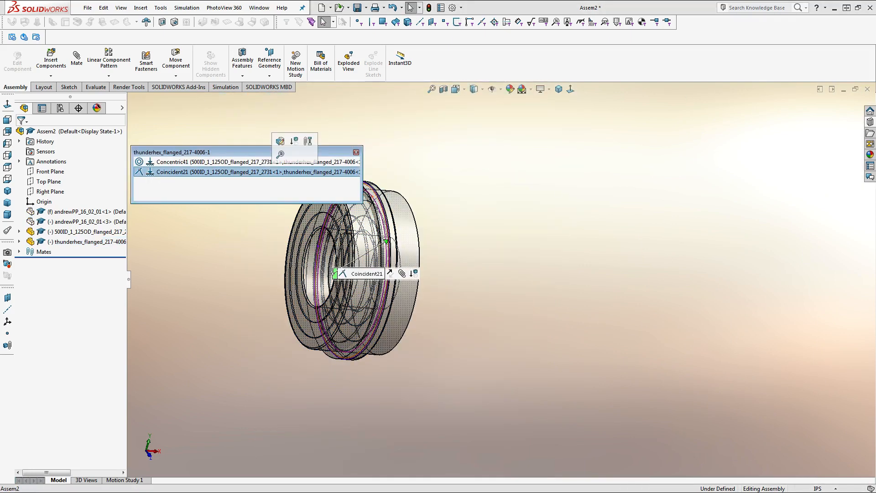
key(Delete)
click(273, 161)
key(Delete)
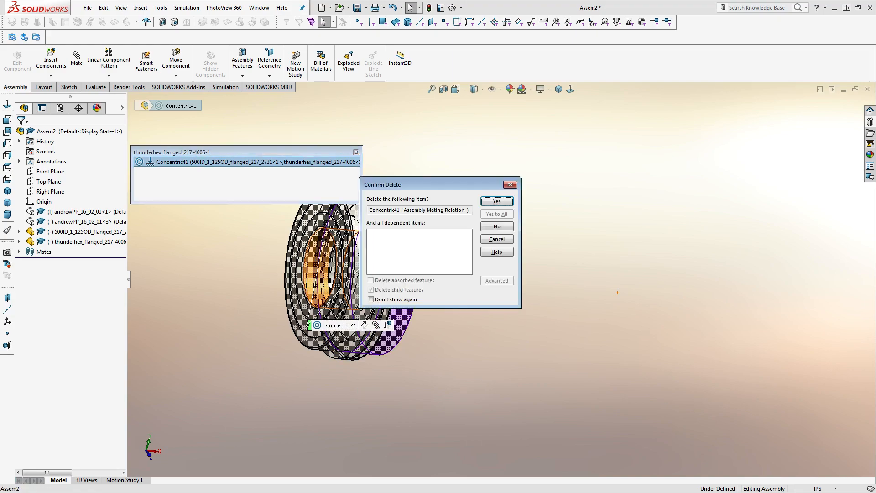
key(Return)
click(356, 153)
Move the freed thunderhex bearing away from the first plate into the empty space beyond the second plate
scroll(387, 204, up, 6)
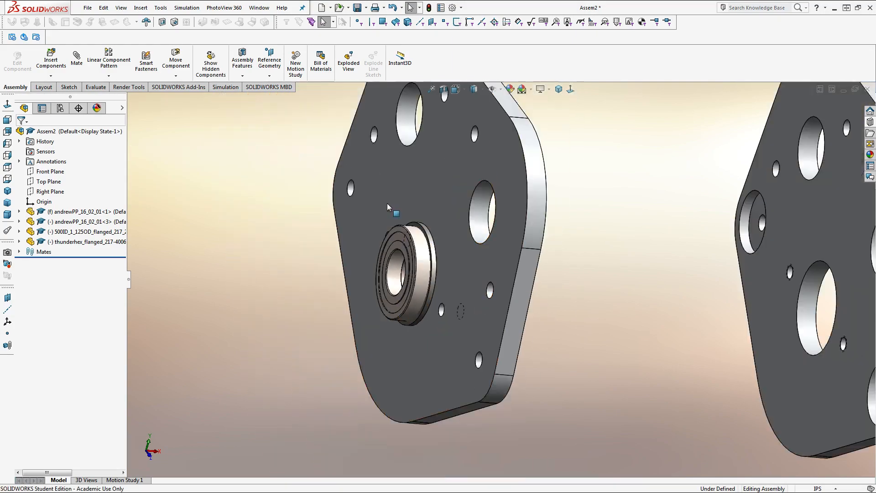
middle_drag(439, 279, 410, 265)
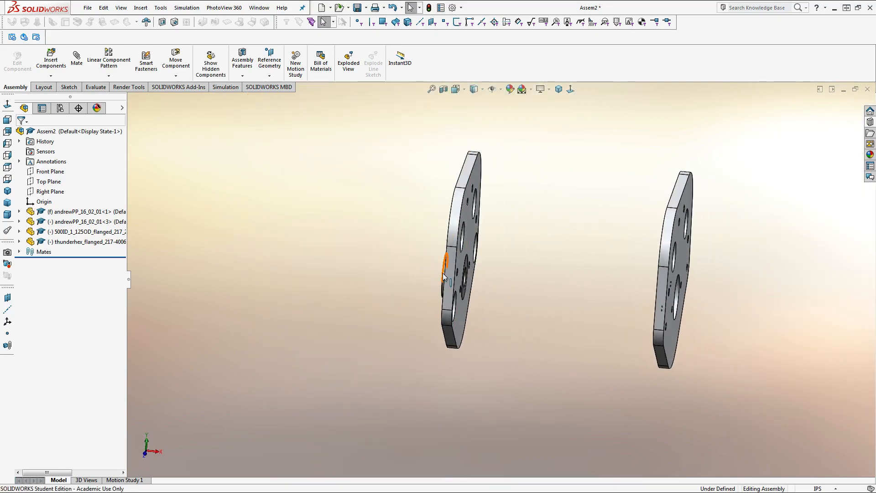
drag(443, 273, 798, 175)
scroll(751, 256, up, 4)
middle_drag(730, 256, 666, 290)
click(666, 292)
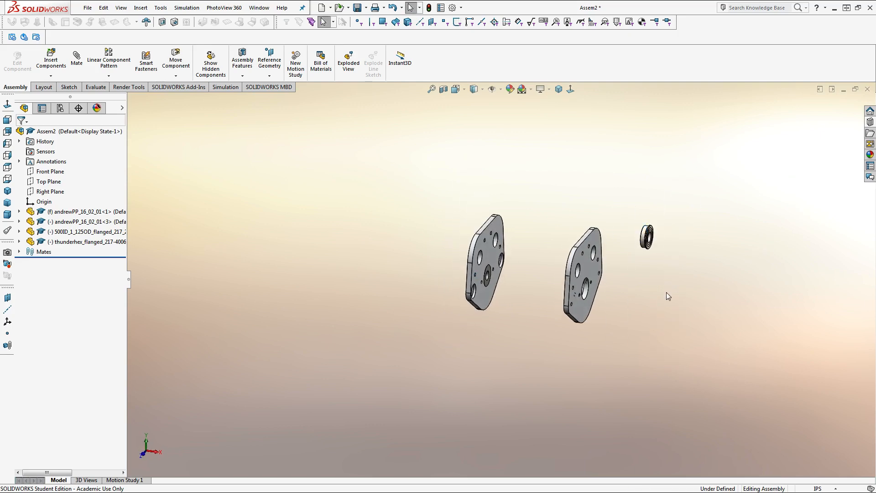
scroll(588, 254, down, 4)
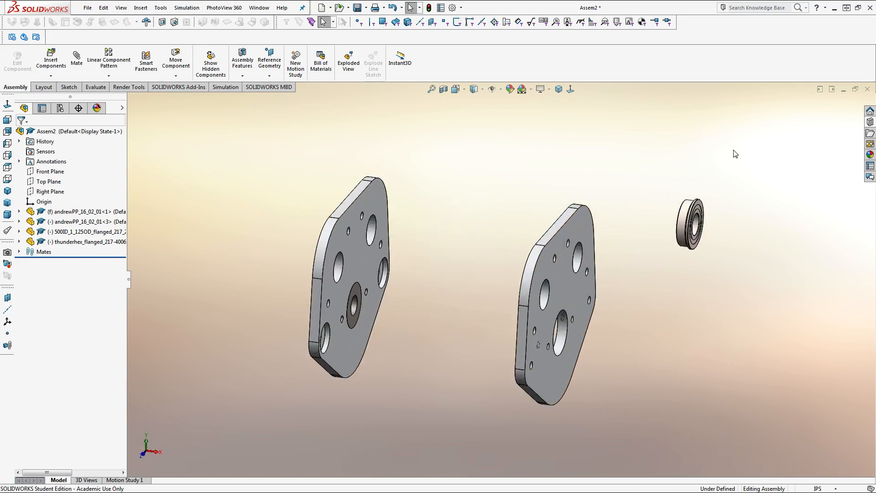
Look through the 20dp hex_0_500 gears in the design library for a suitable 1/2" hex bore gear
click(870, 122)
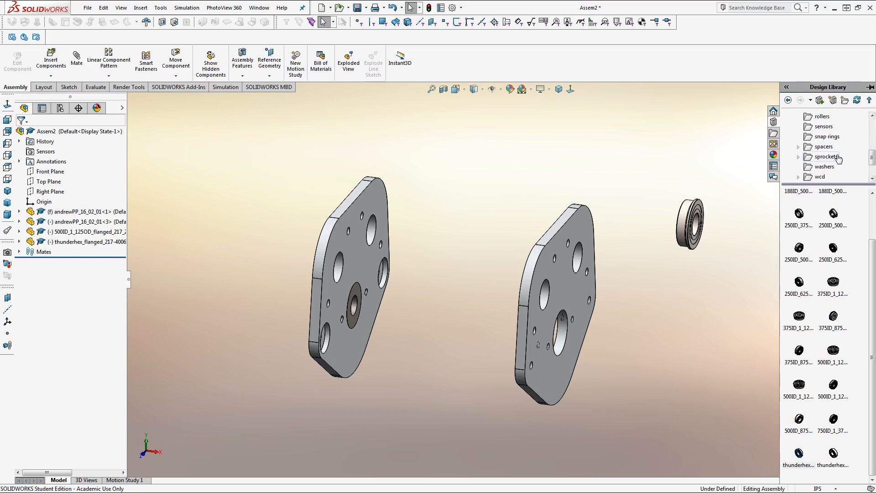
mouse_move(871, 158)
mouse_down()
mouse_move(871, 168)
mouse_move(871, 143)
mouse_up()
click(821, 136)
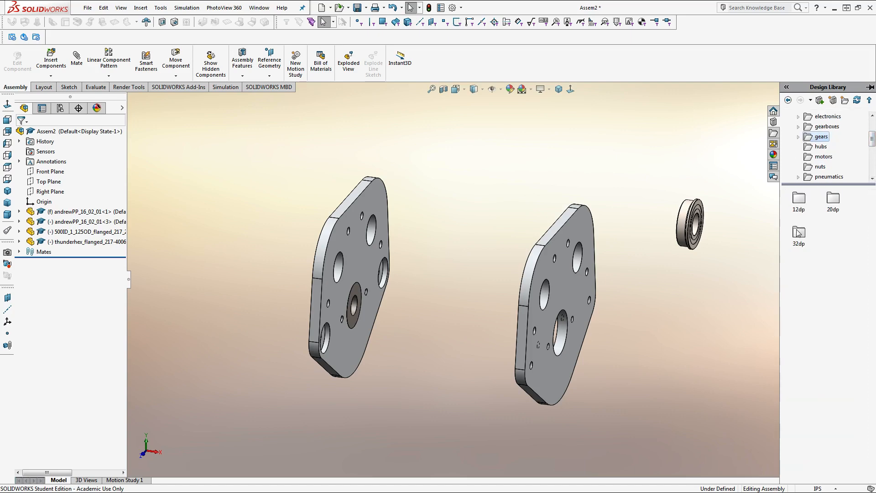
double_click(833, 200)
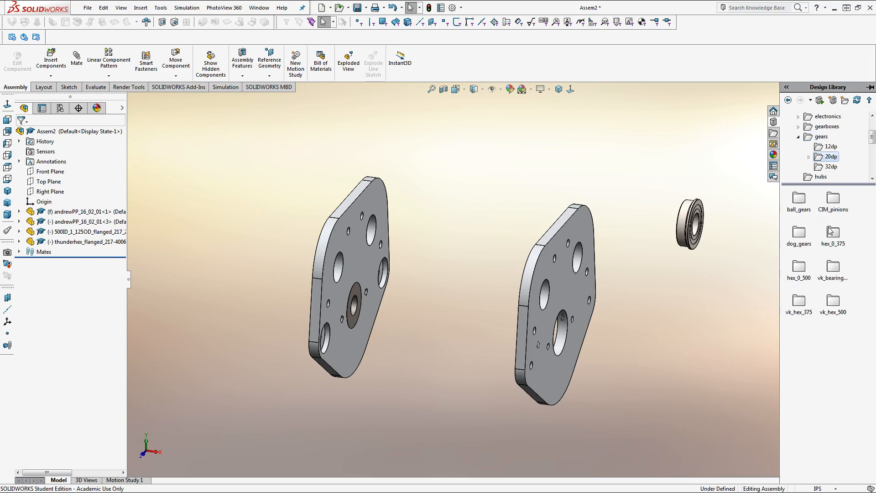
double_click(799, 266)
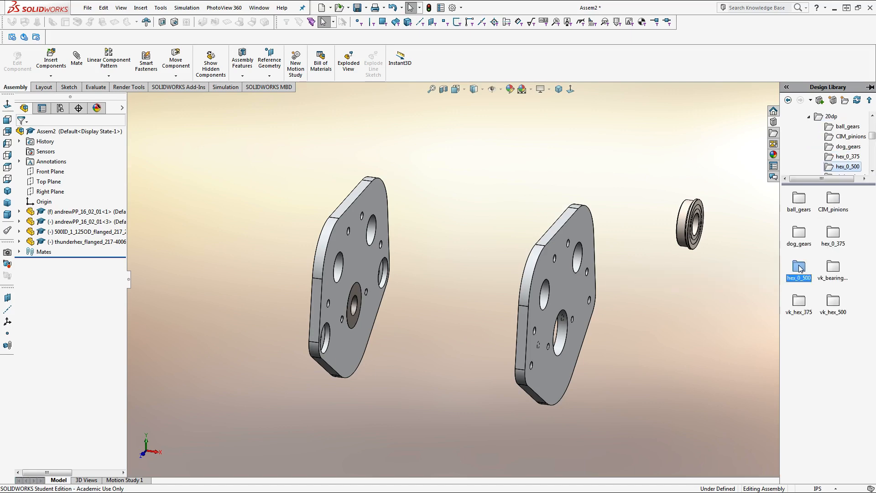
scroll(824, 273, down, 2)
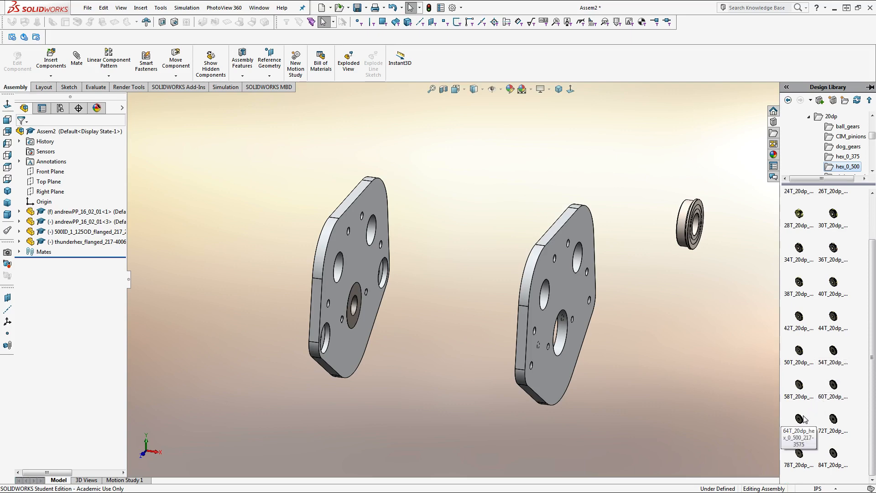
mouse_move(800, 419)
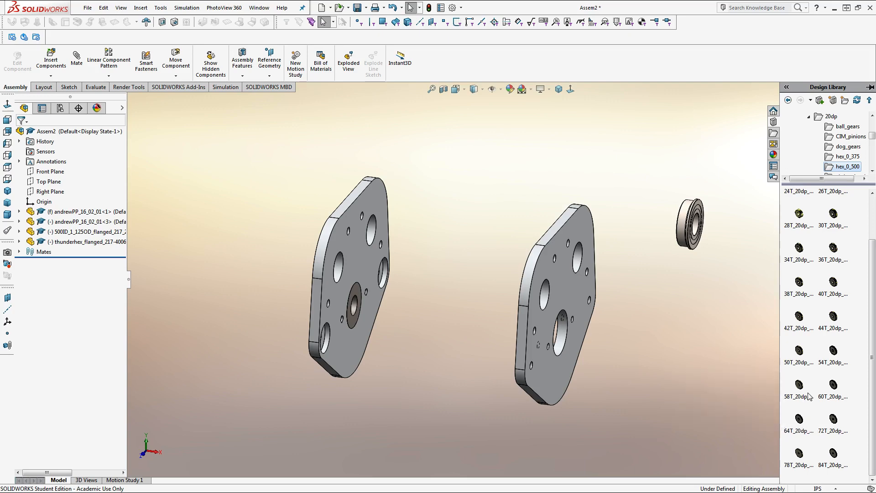
scroll(838, 363, up, 2)
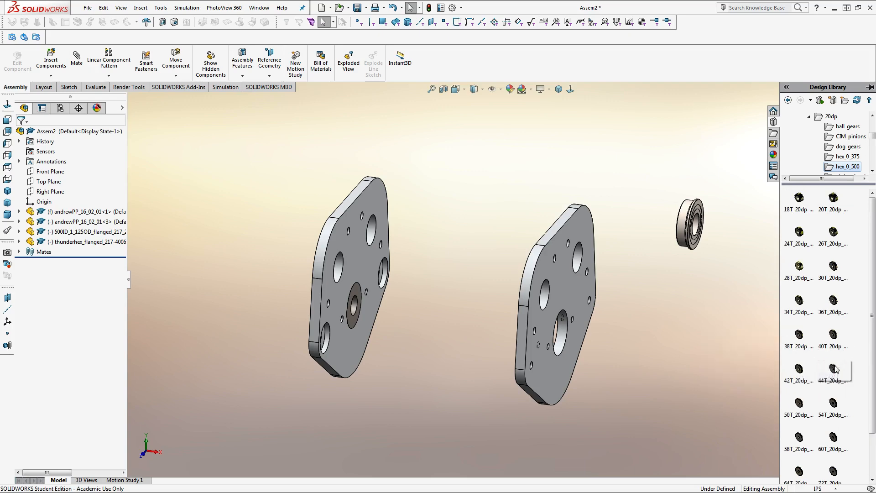
mouse_move(834, 368)
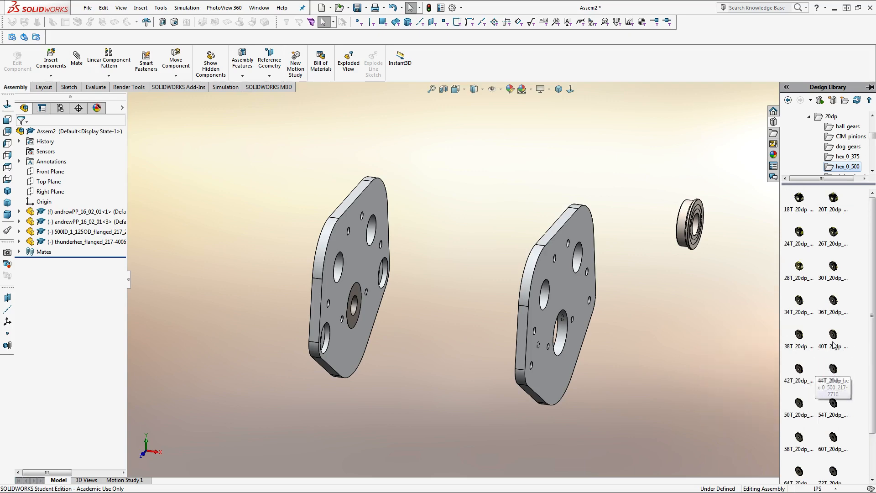
scroll(833, 368, down, 2)
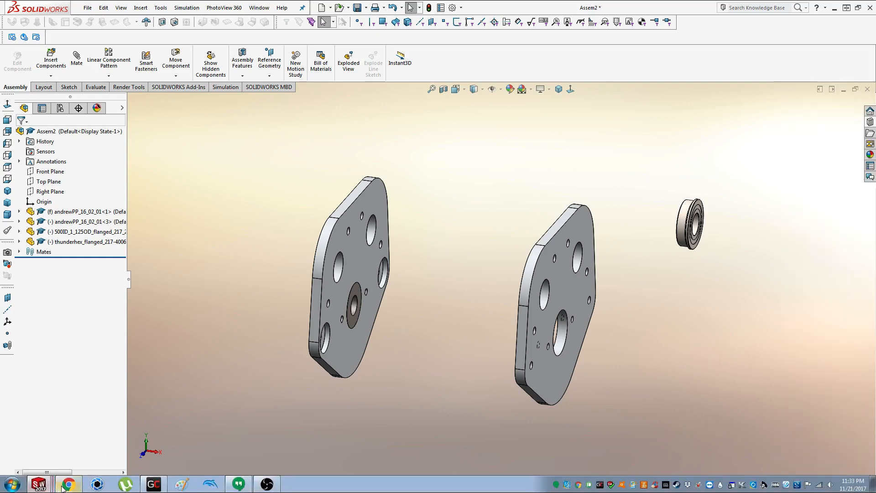
Switch to Chrome and open vexpro.com in a new tab
click(68, 484)
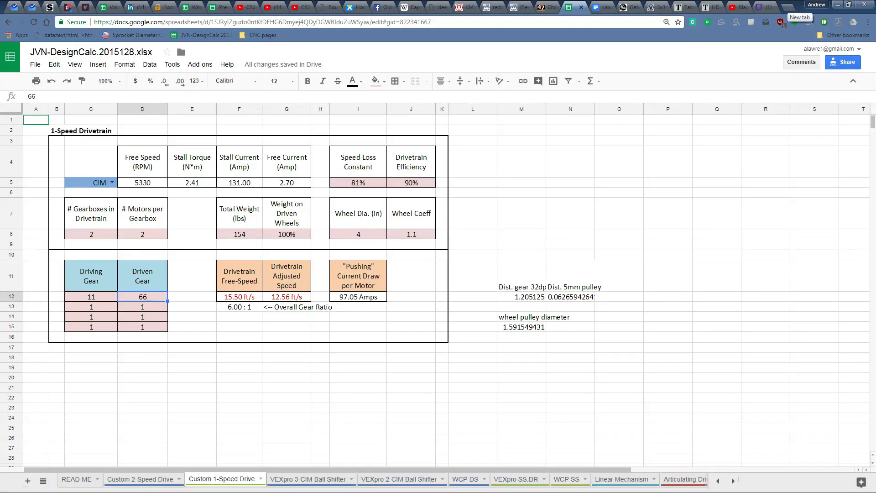
click(788, 7)
text(vexpro.com)
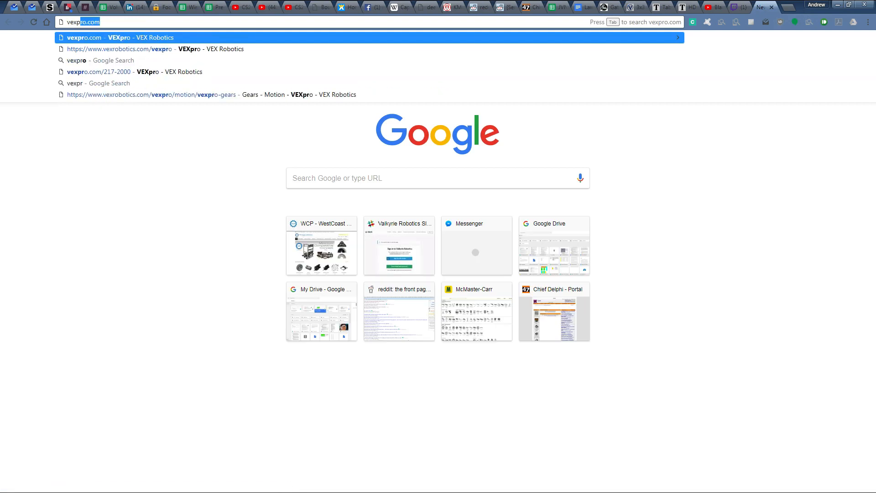
key(Return)
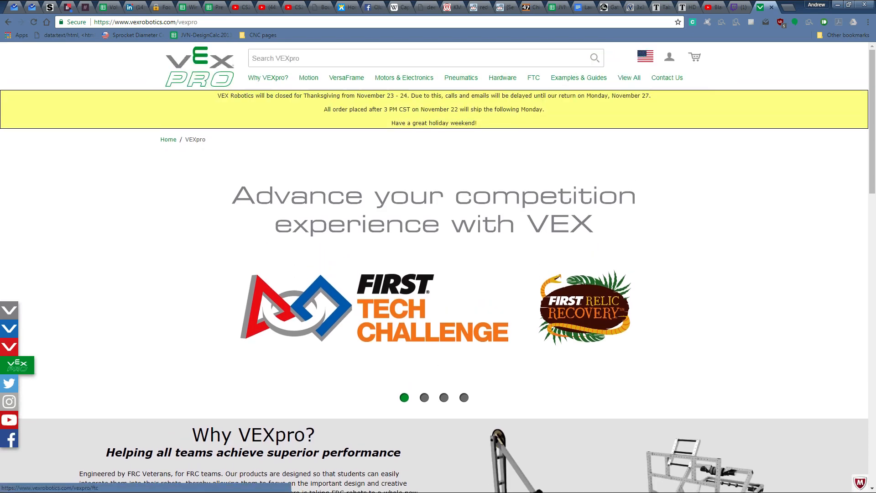
Open the 1/2" Hex Bore Gears product page from the VEXpro motion gears category
mouse_move(309, 78)
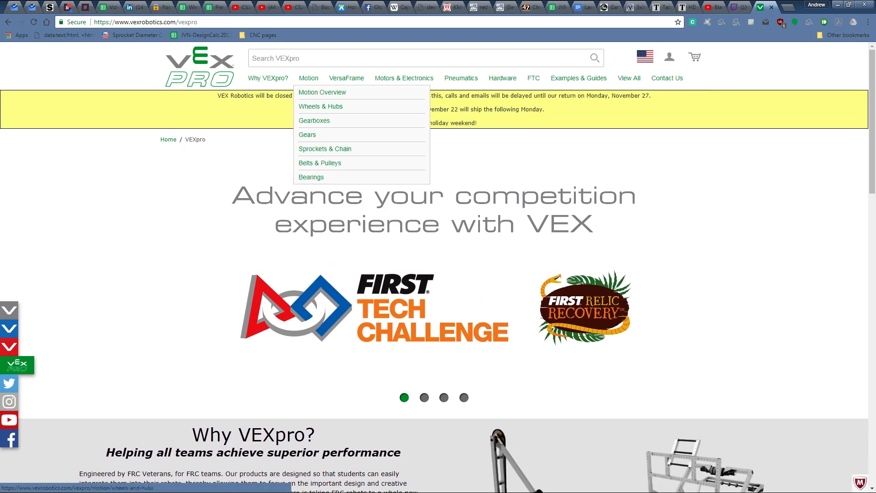
click(307, 134)
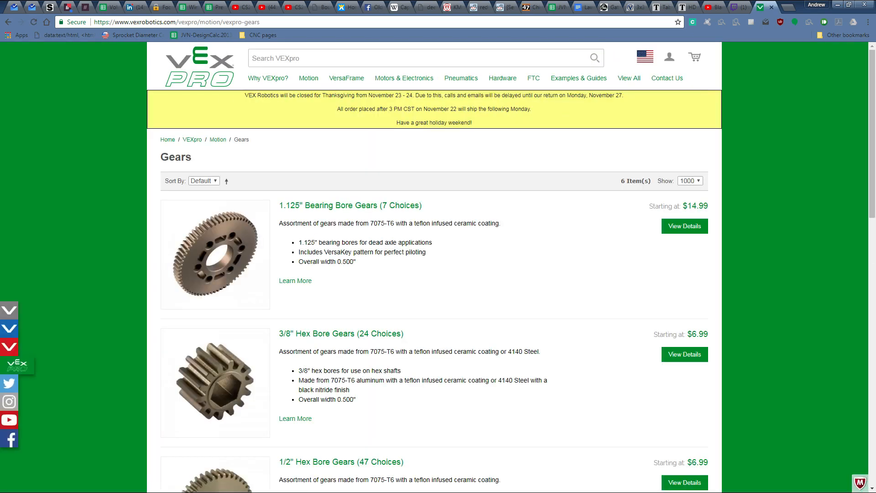
scroll(438, 274, down, 1)
scroll(434, 274, down, 2)
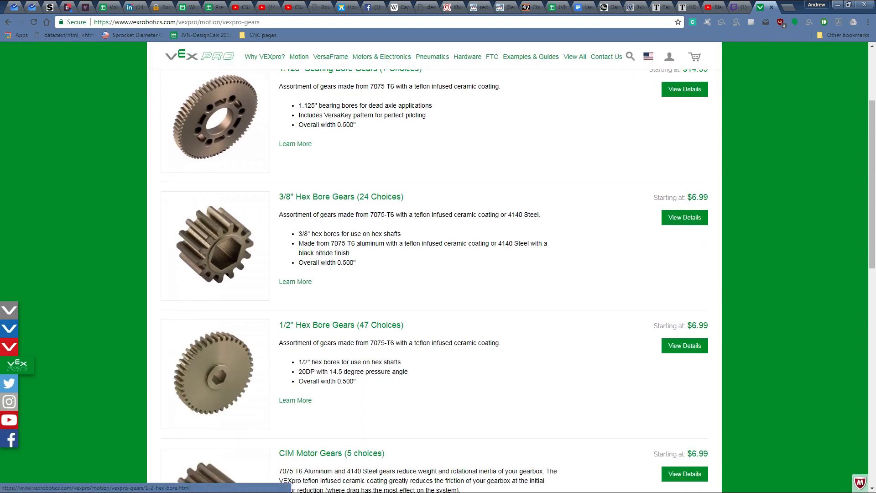
click(342, 324)
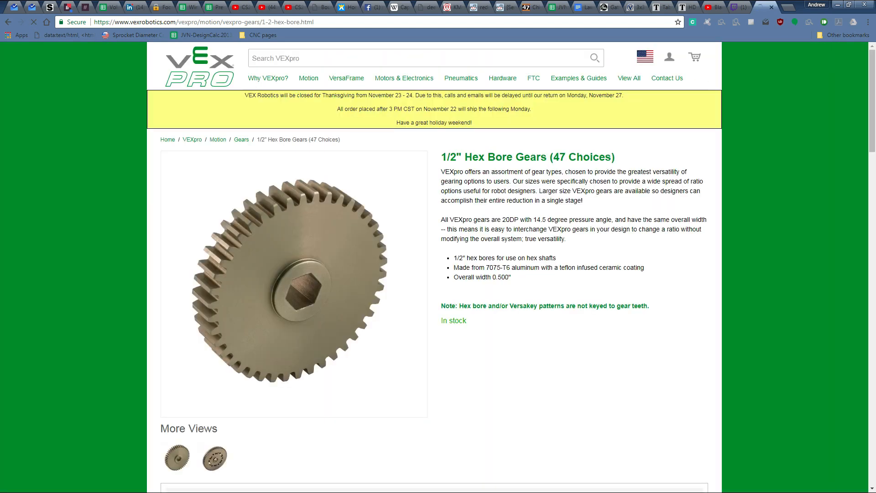
List the CAD files for the 1/2" hex bore gears and pick the 217-3223 66t VersaKeys spur gear STEP file
scroll(438, 274, down, 15)
scroll(434, 274, down, 4)
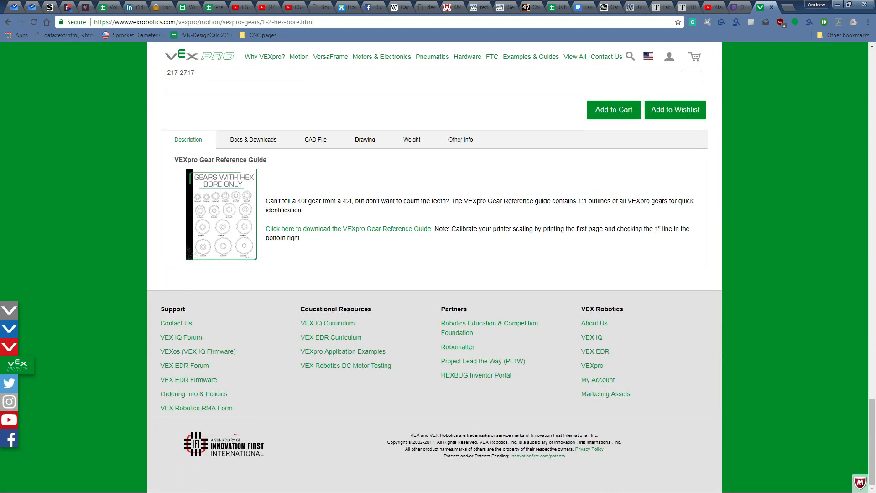
click(315, 139)
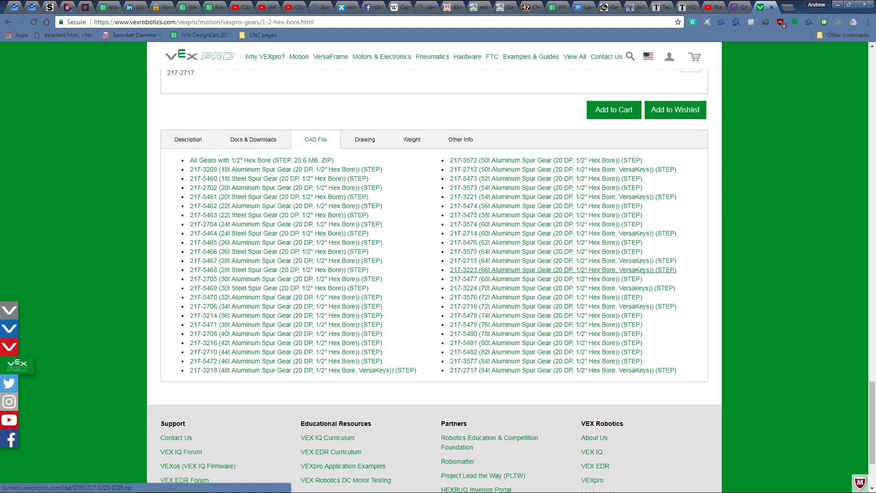
click(563, 270)
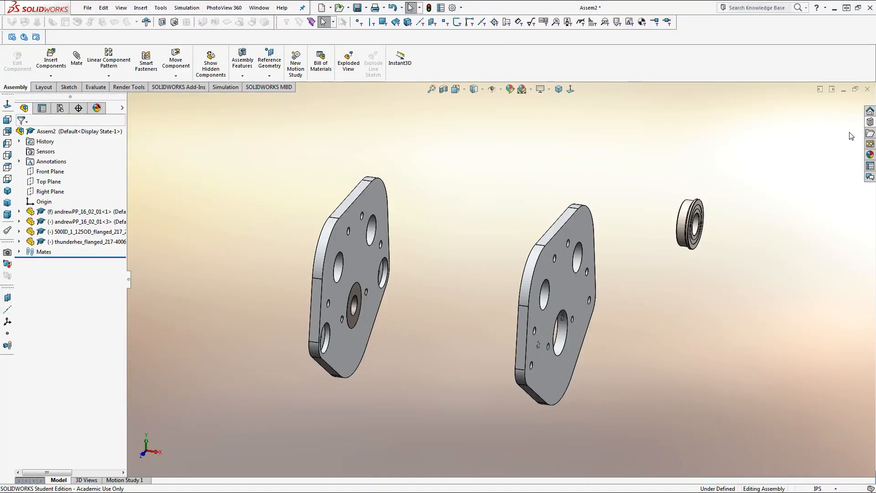
Return to SOLIDWORKS and locate the 66T_20dp_vk_hex_500_217-3223 gear in the library's 20dp vk_hex_500 folder
click(869, 122)
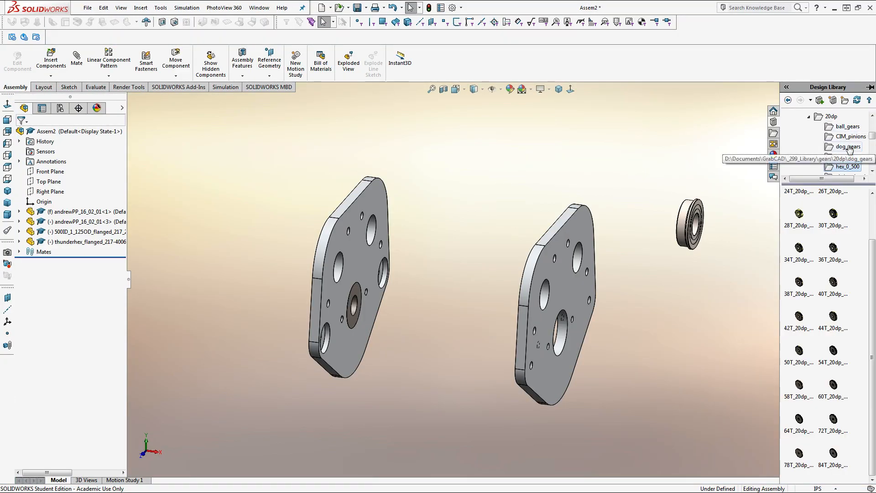
scroll(859, 164, down, 2)
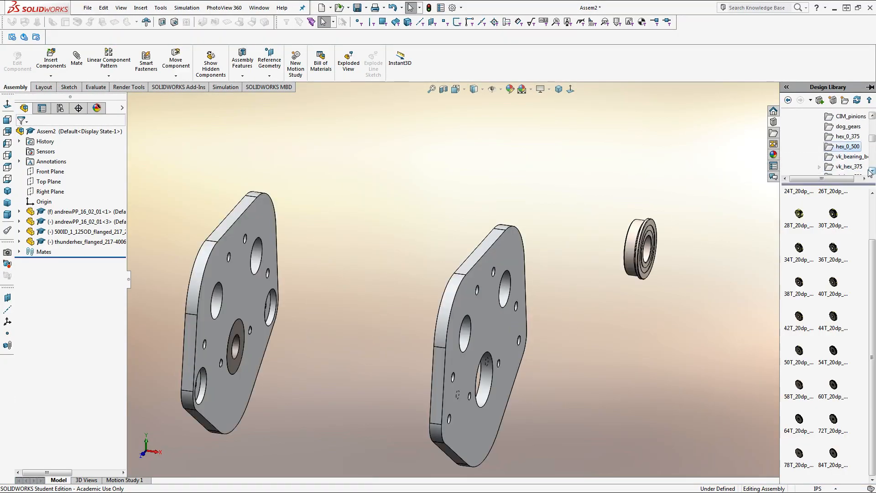
scroll(860, 164, down, 3)
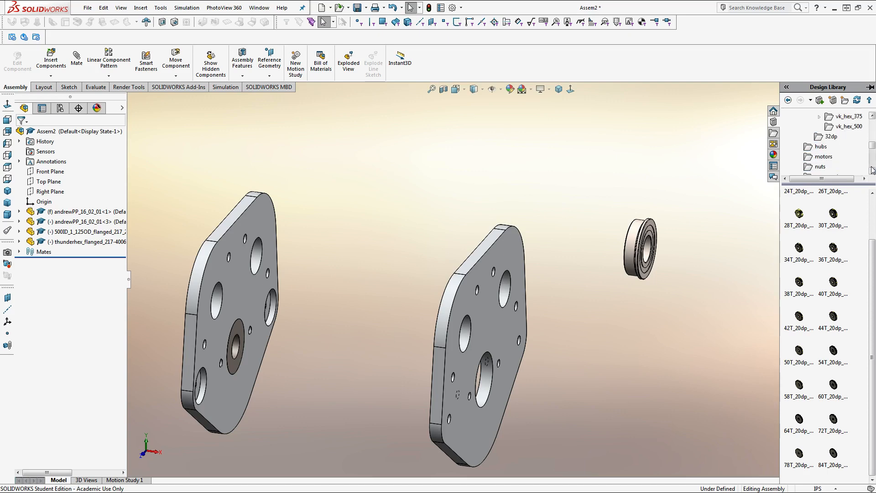
click(852, 129)
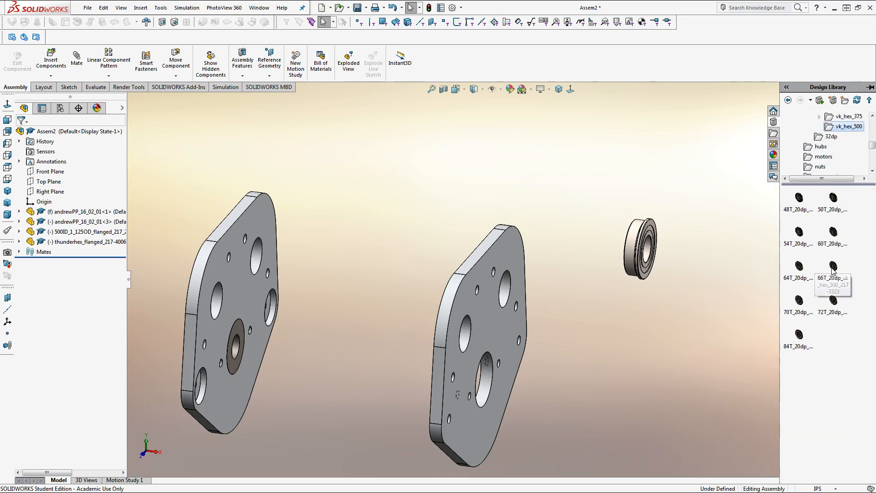
mouse_move(833, 269)
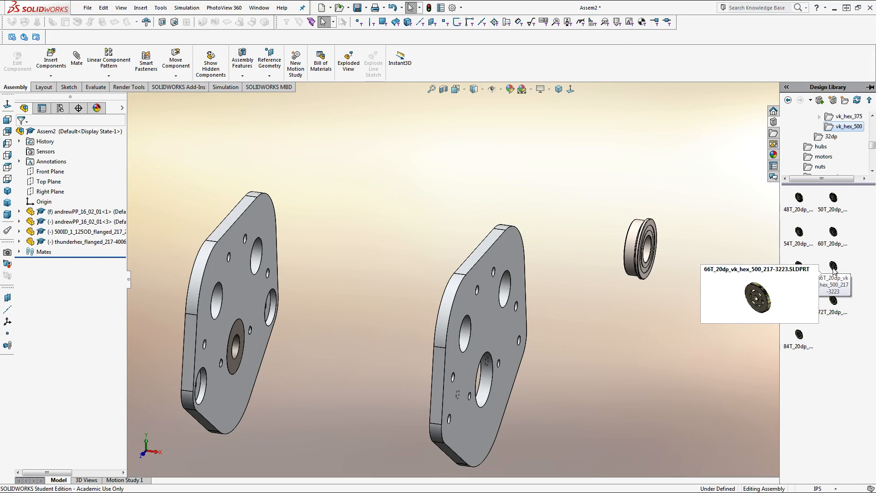
Insert one 66T_20dp_vk_hex_500_217-3223 gear from the library above the plates and rotate it roughly parallel to them
drag(833, 268, 385, 210)
scroll(385, 220, down, 2)
key(Escape)
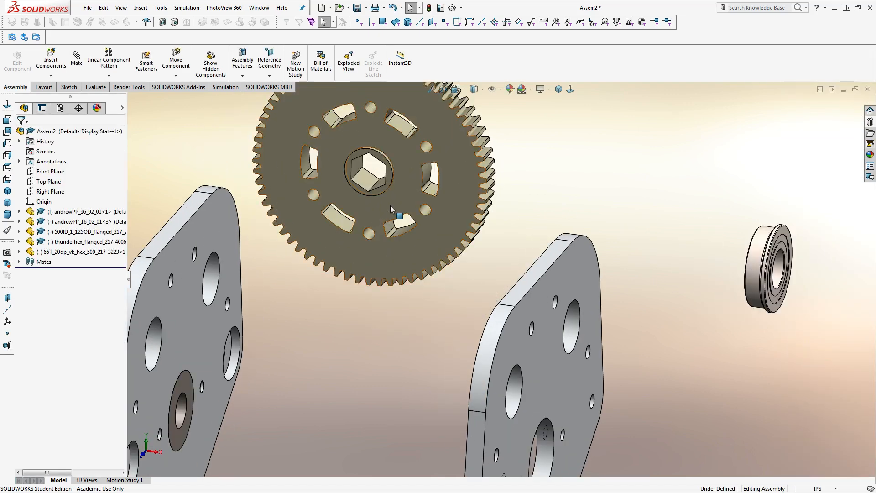
right_drag(390, 205, 491, 187)
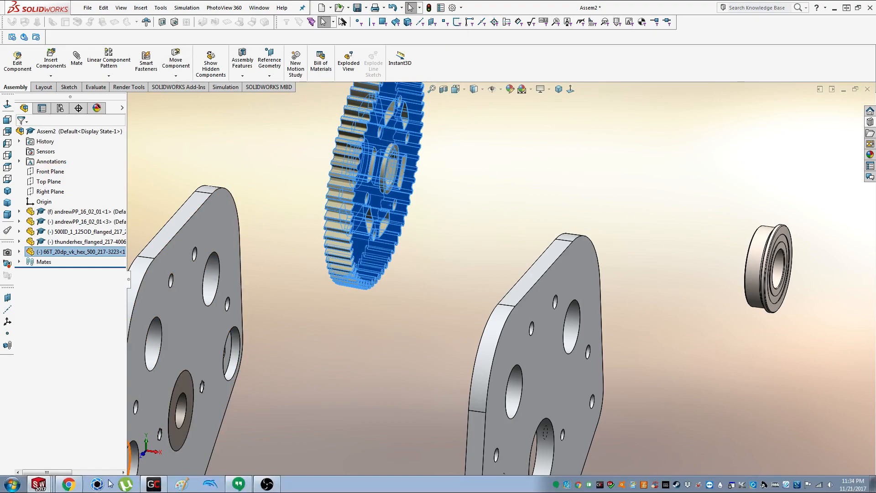
Switch to the browser, open the downloaded 217-3223-STEP.zip archive and extract its STEP file to the desktop
click(69, 487)
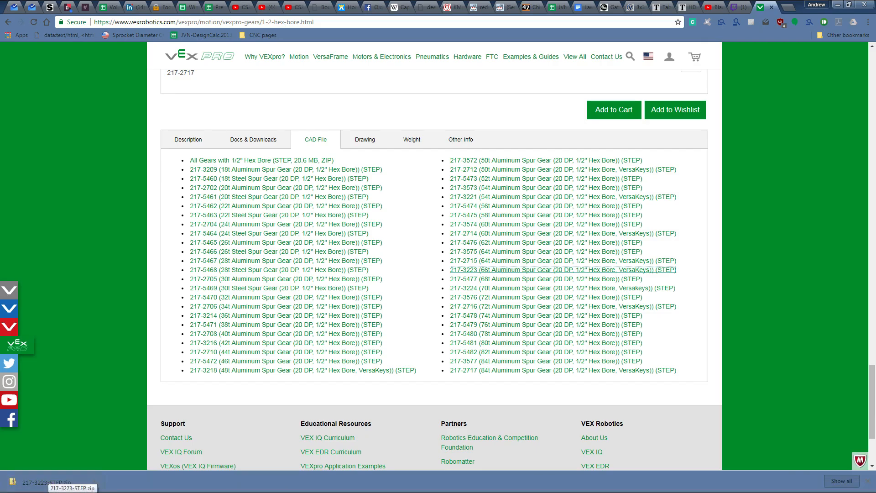
click(50, 482)
drag(251, 156, 178, 158)
click(753, 102)
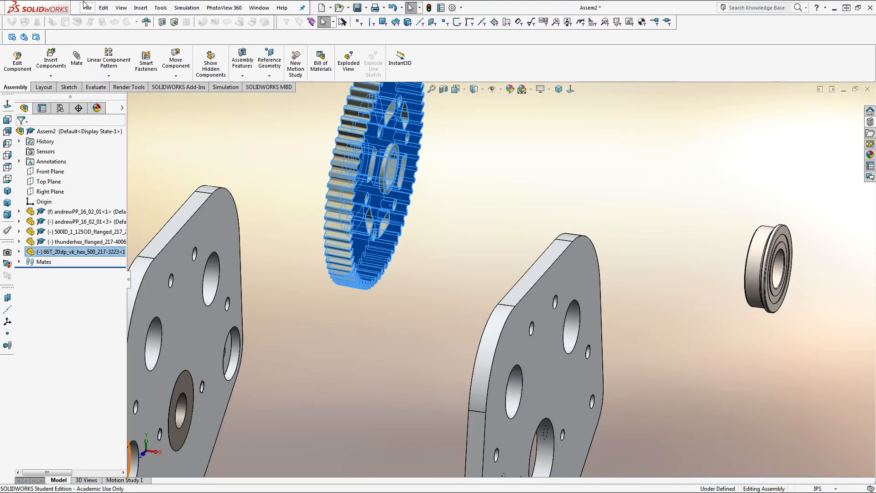
Open 217-3223-STEP.STEP from the desktop in SOLIDWORKS, declining import diagnostics and feature recognition
click(87, 8)
click(99, 32)
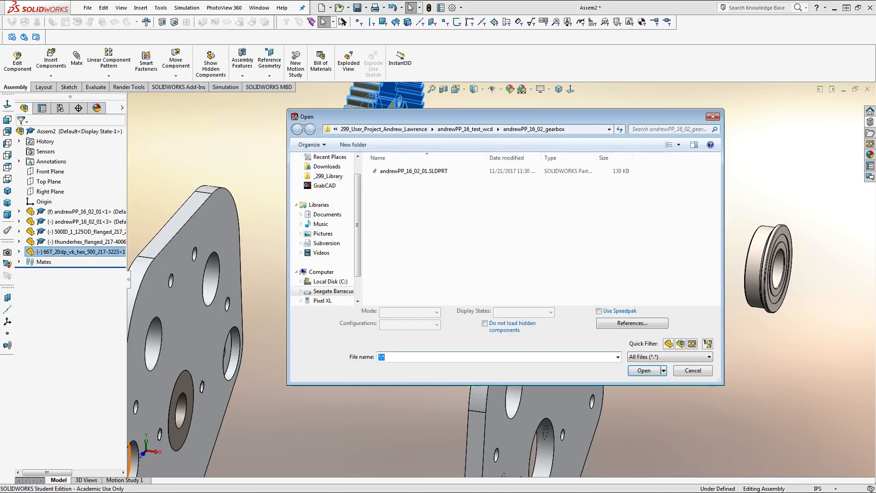
scroll(324, 182, up, 1)
click(323, 171)
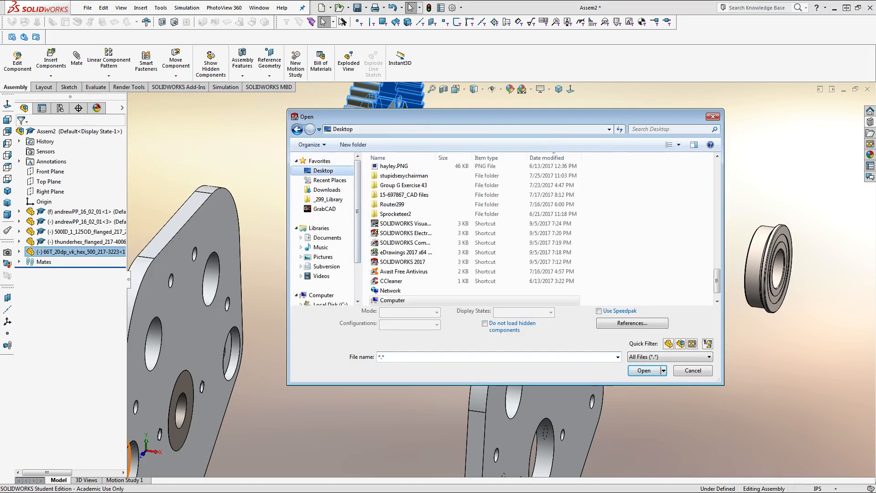
drag(716, 280, 717, 172)
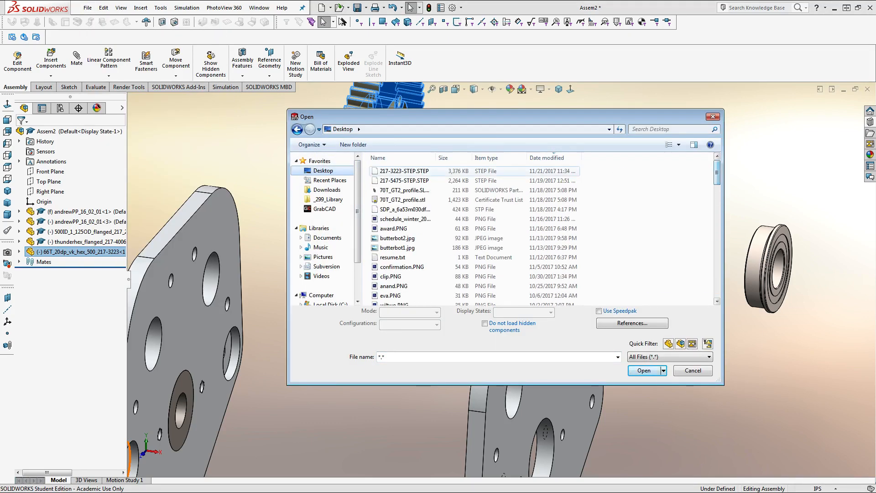
double_click(404, 171)
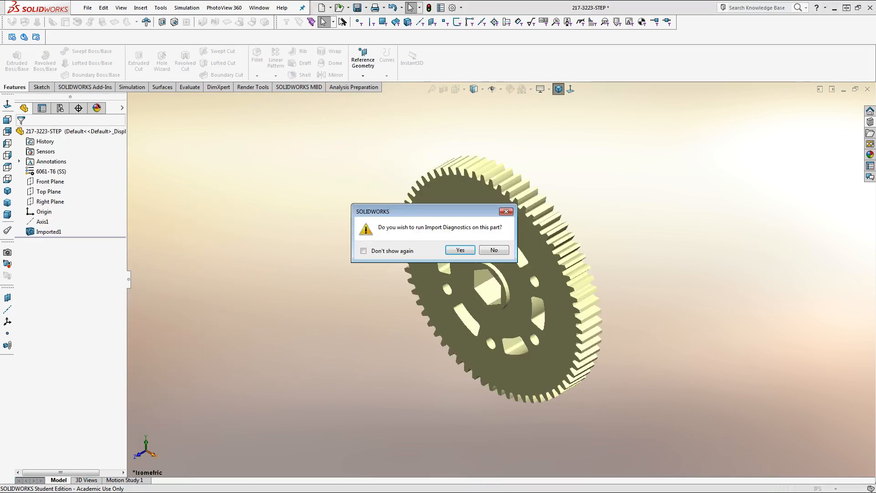
key(Escape)
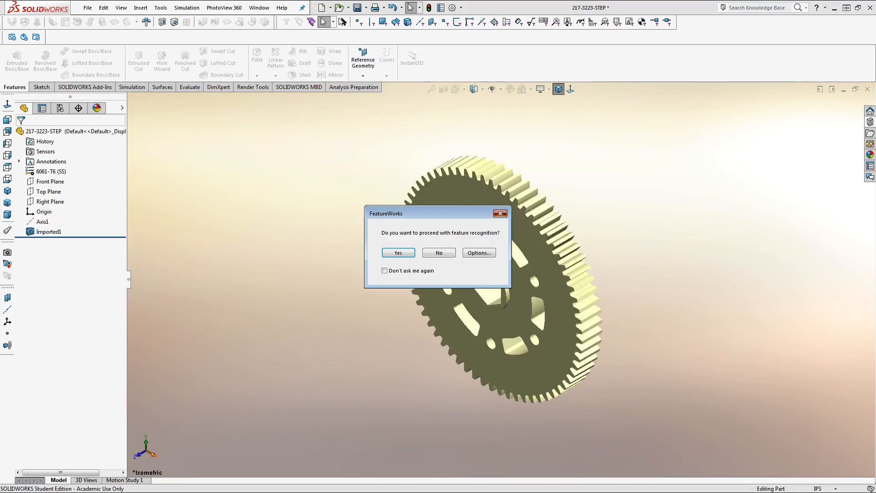
key(Escape)
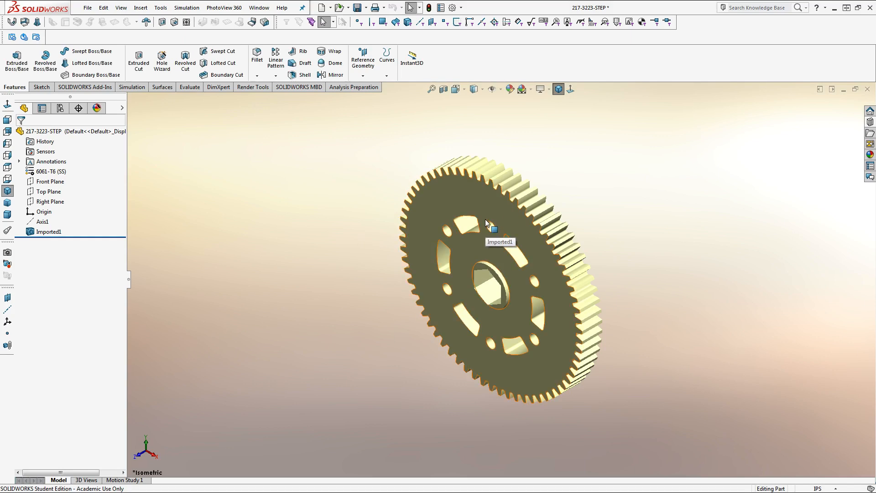
scroll(492, 238, down, 1)
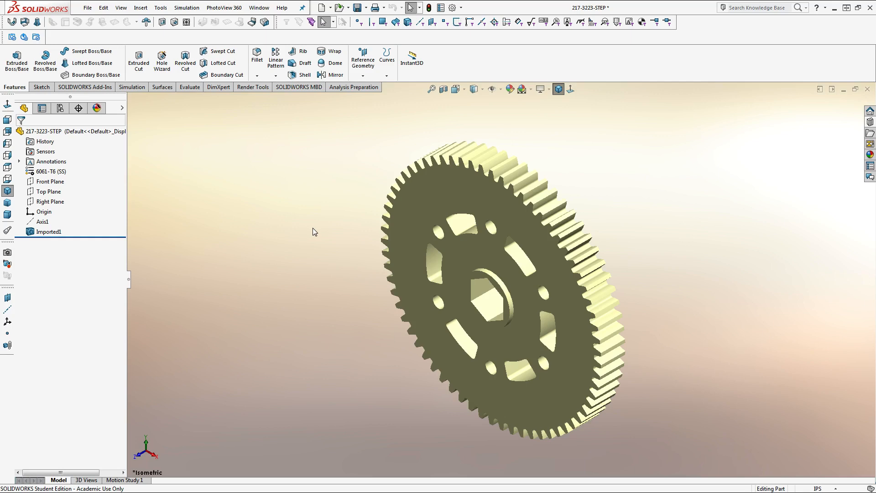
middle_drag(319, 228, 336, 228)
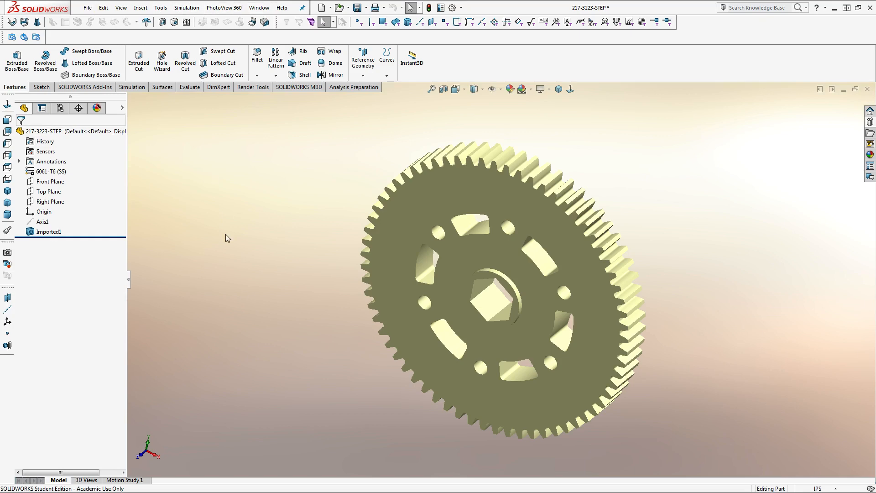
Switch to the Assem2 assembly and copy the appearance of its 66-tooth gear
click(259, 8)
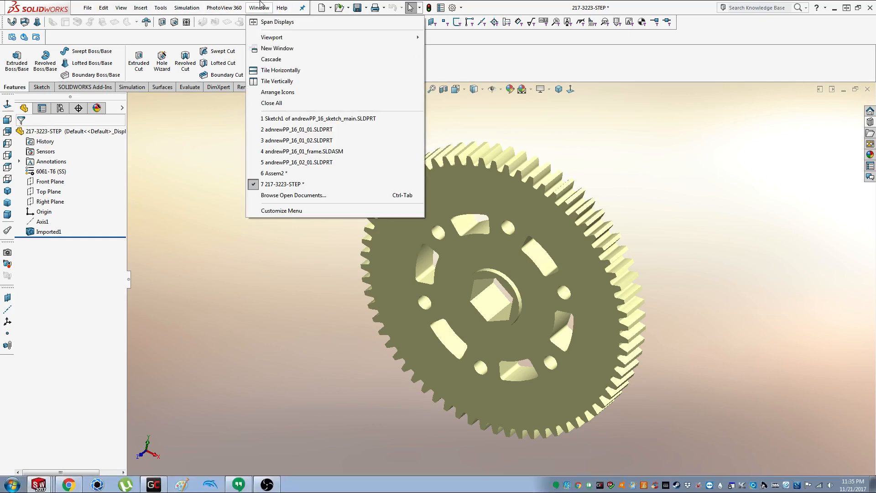
click(301, 174)
scroll(463, 209, down, 5)
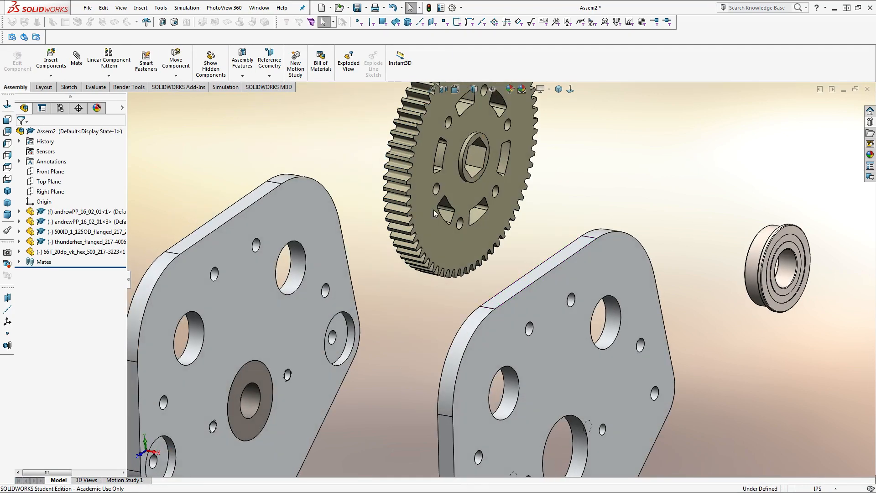
click(444, 217)
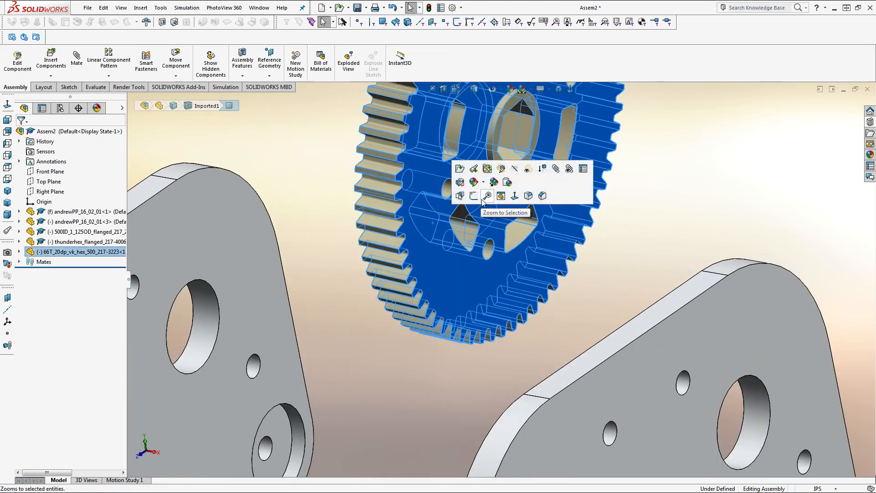
click(506, 183)
Return to the 217-3223-STEP part and paste the copied appearance onto the whole part
click(259, 8)
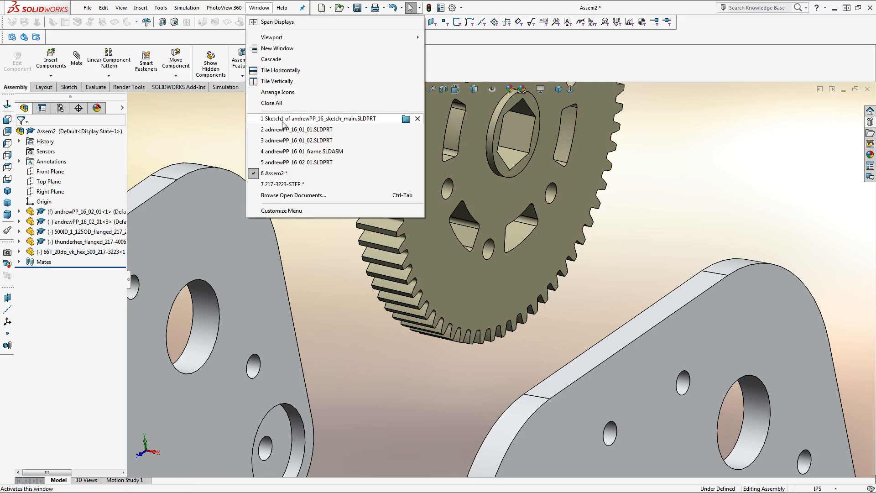
click(283, 184)
click(469, 180)
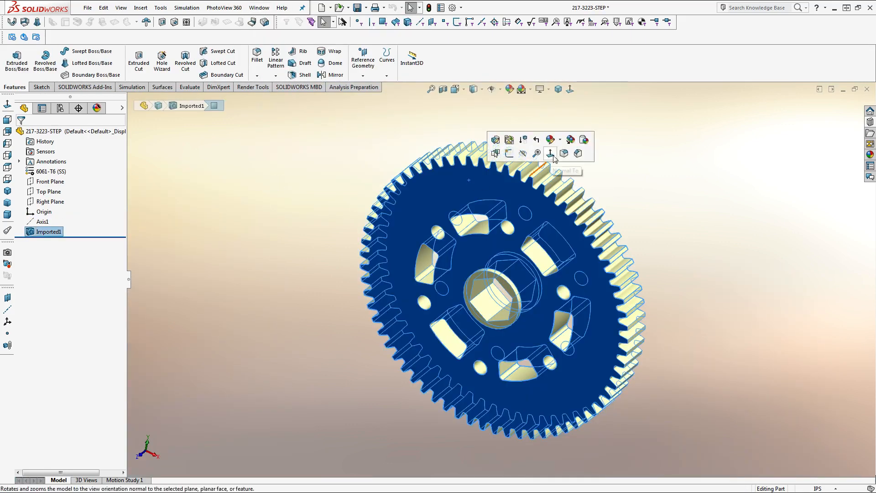
click(582, 140)
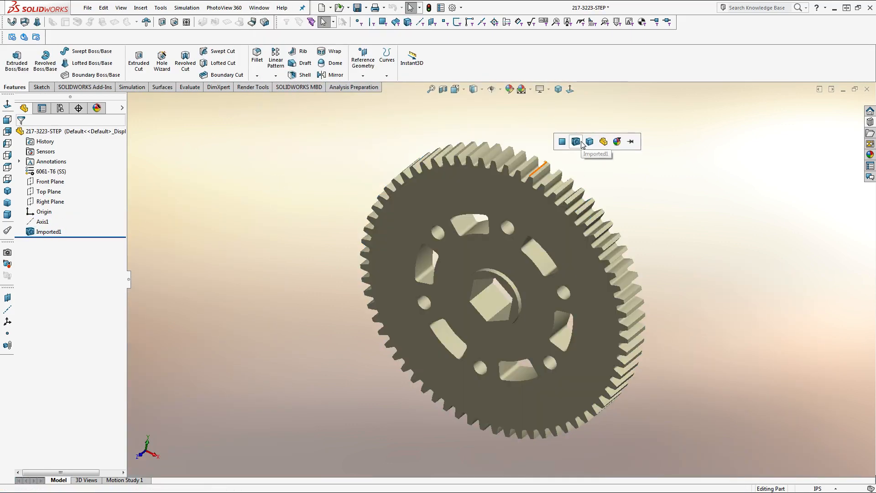
click(604, 142)
middle_drag(525, 209, 603, 169)
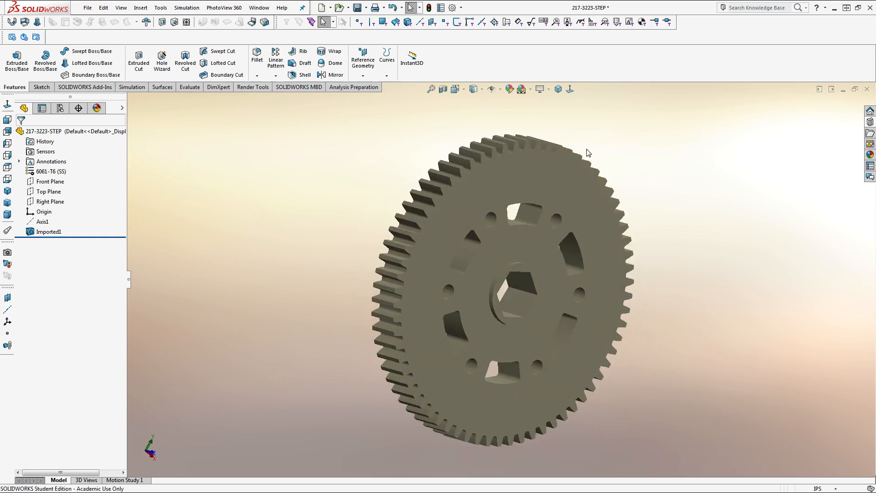
Close the imported 217-3223-STEP part without saving it
click(86, 9)
click(98, 54)
click(469, 264)
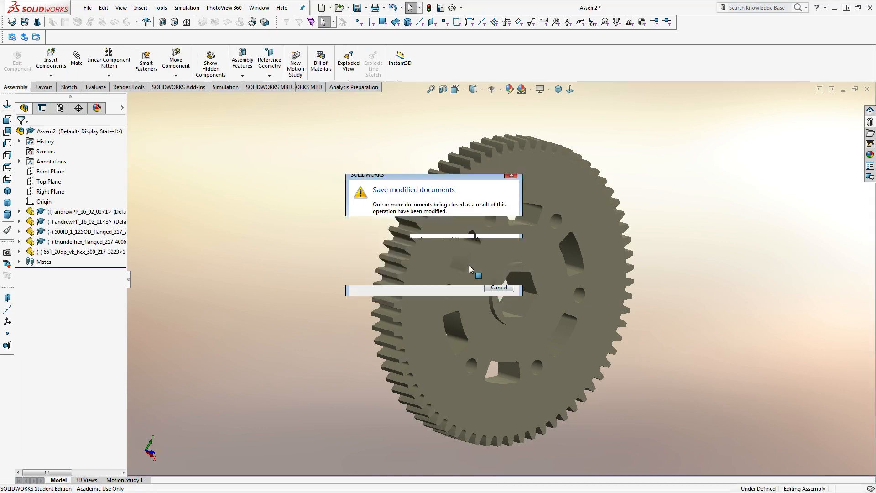
Mate the cylindrical hub boss of the 66-tooth gear concentric with the bore of the flanged bearing mounted in the plate
scroll(507, 219, down, 2)
scroll(457, 238, down, 3)
click(453, 240)
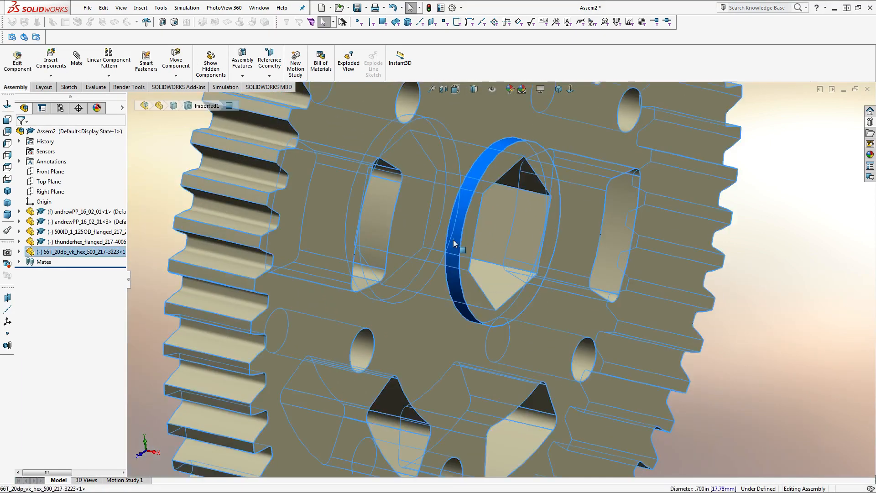
scroll(453, 239, up, 5)
scroll(415, 405, down, 3)
ctrl+click(307, 371)
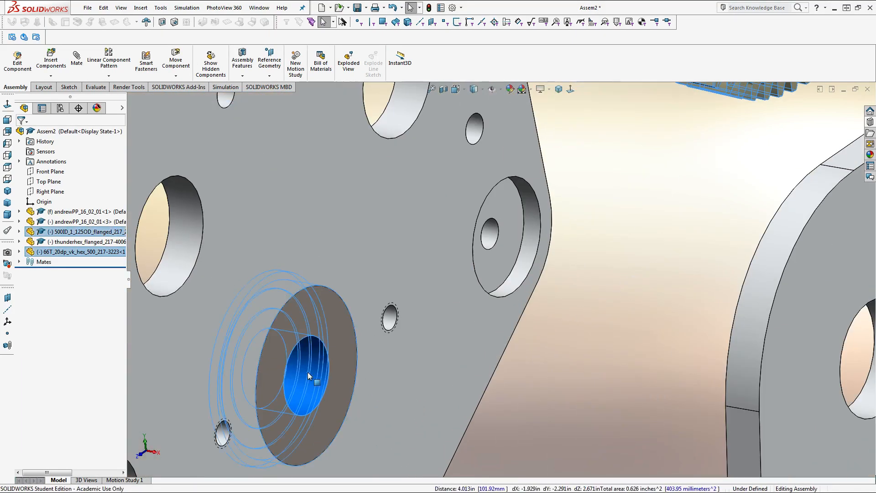
Mate the end face of the gear's hub coincident with the inner face of the bearing plate
scroll(365, 365, down, 2)
middle_drag(346, 368, 377, 374)
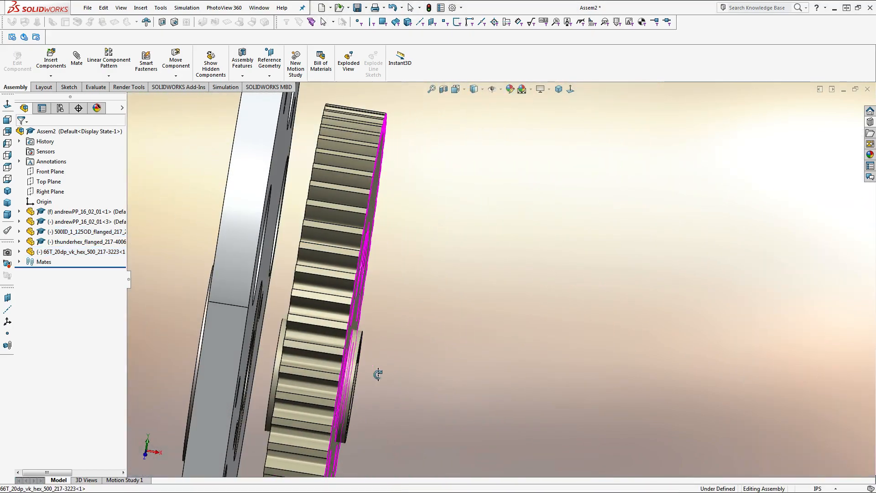
scroll(305, 333, down, 3)
middle_drag(305, 333, 316, 311)
scroll(317, 312, down, 5)
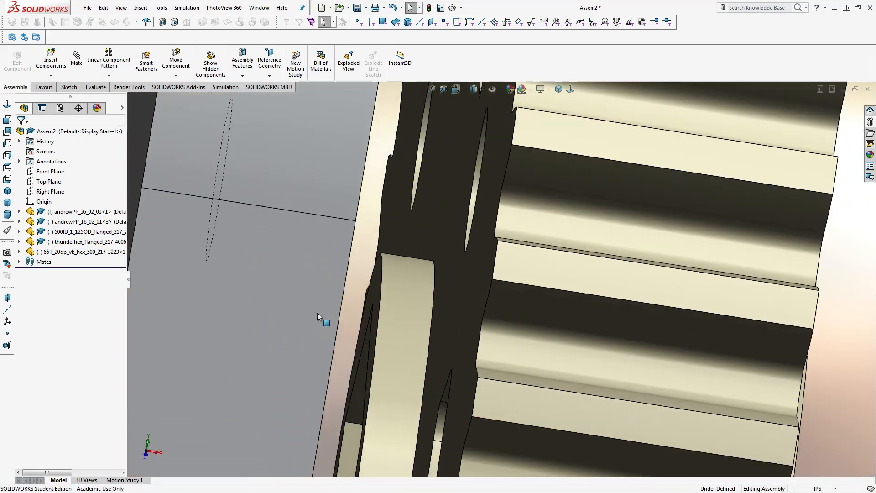
click(372, 277)
middle_drag(372, 278, 294, 272)
ctrl+click(201, 281)
scroll(295, 272, up, 10)
key(Escape)
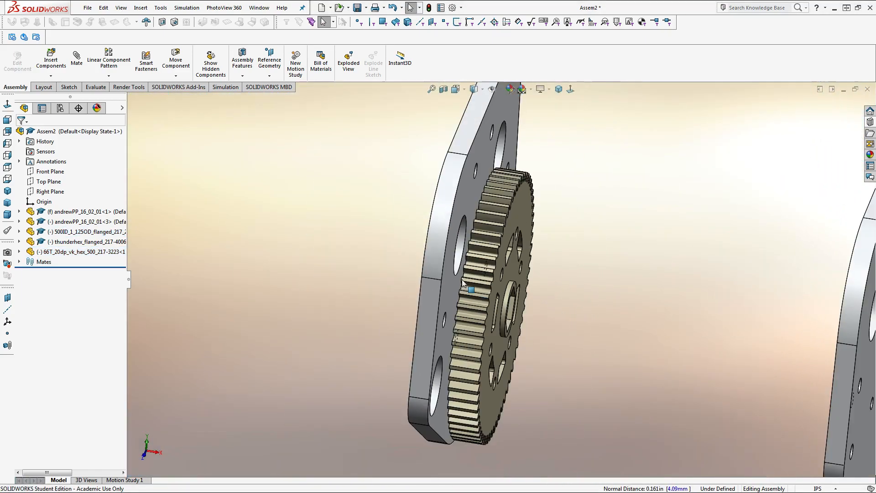
Browse the design library's part categories and open the wcd folder
middle_drag(471, 289, 460, 263)
scroll(479, 269, up, 5)
scroll(658, 310, down, 1)
scroll(650, 313, up, 1)
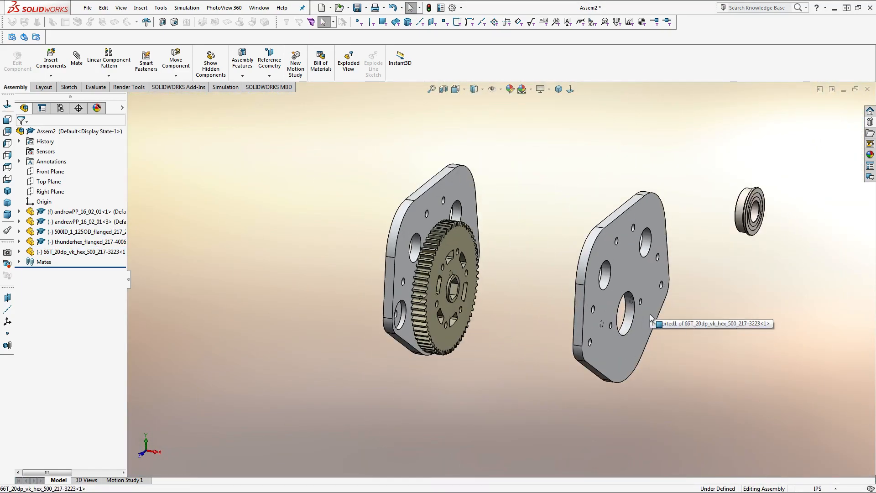
scroll(649, 314, down, 1)
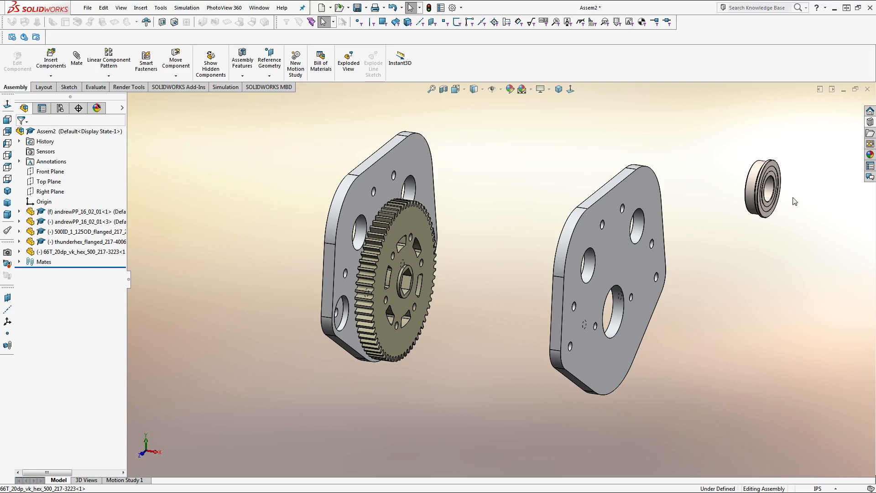
click(870, 122)
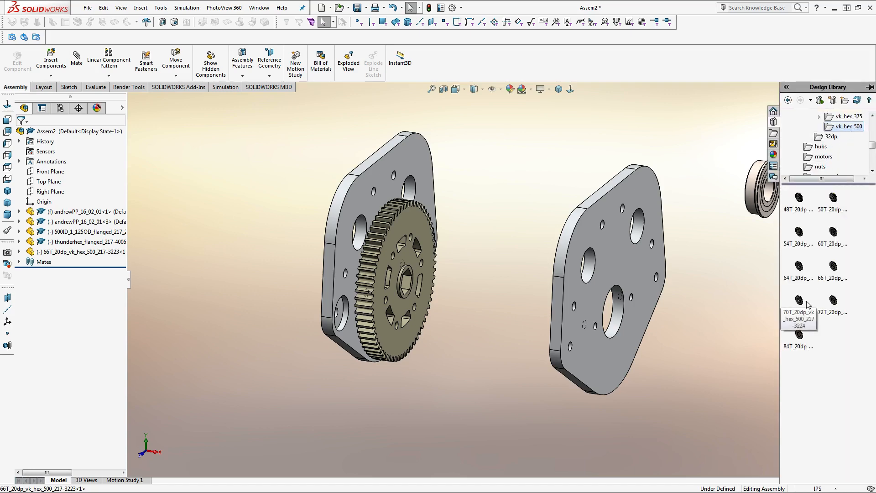
click(872, 170)
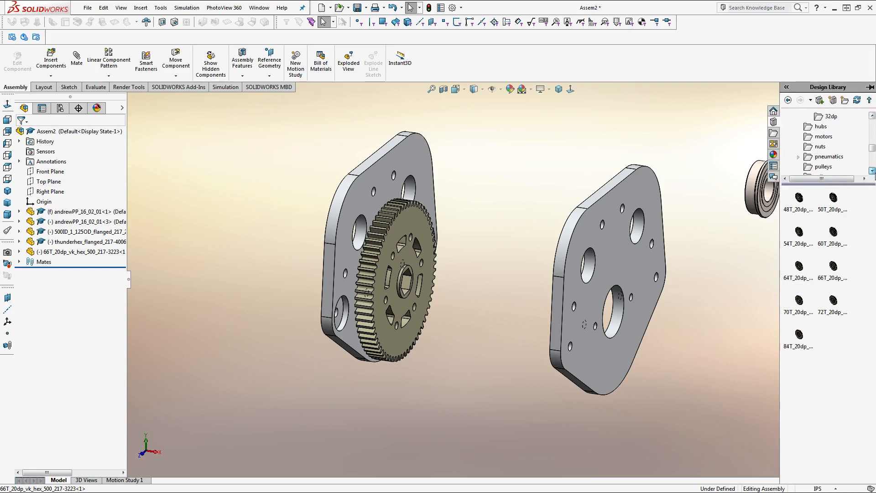
click(872, 171)
click(871, 170)
click(872, 171)
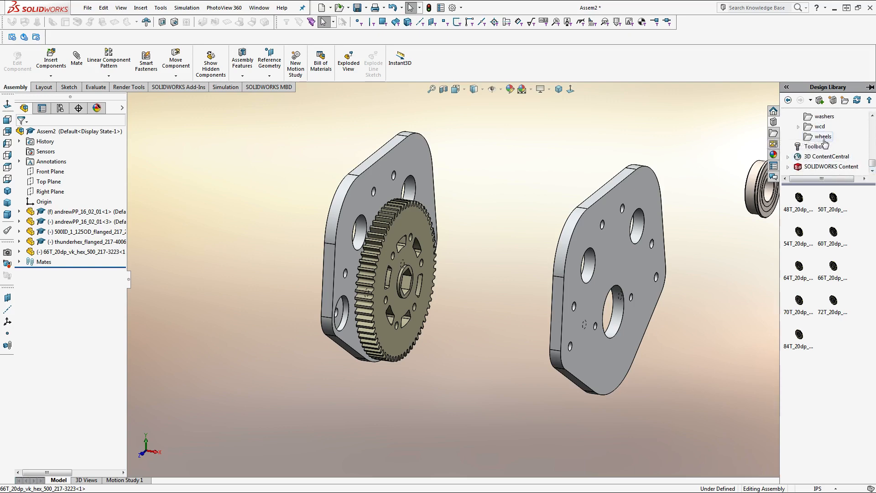
scroll(830, 165, up, 3)
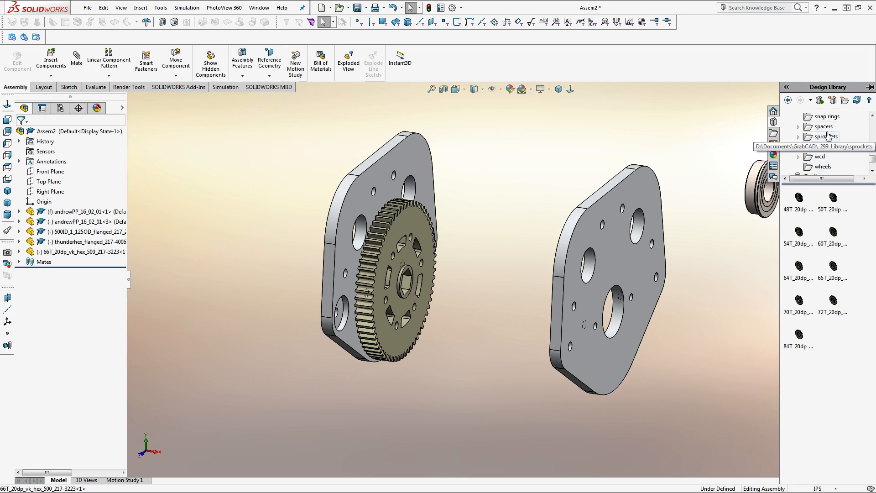
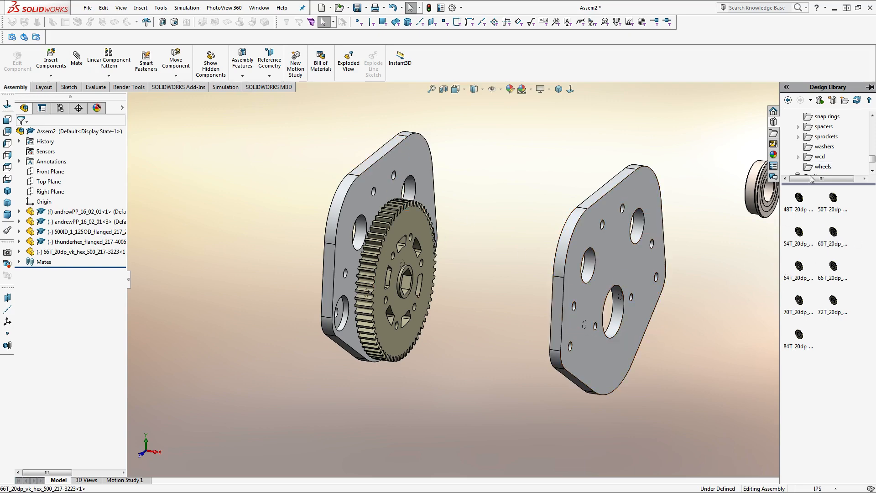
click(820, 158)
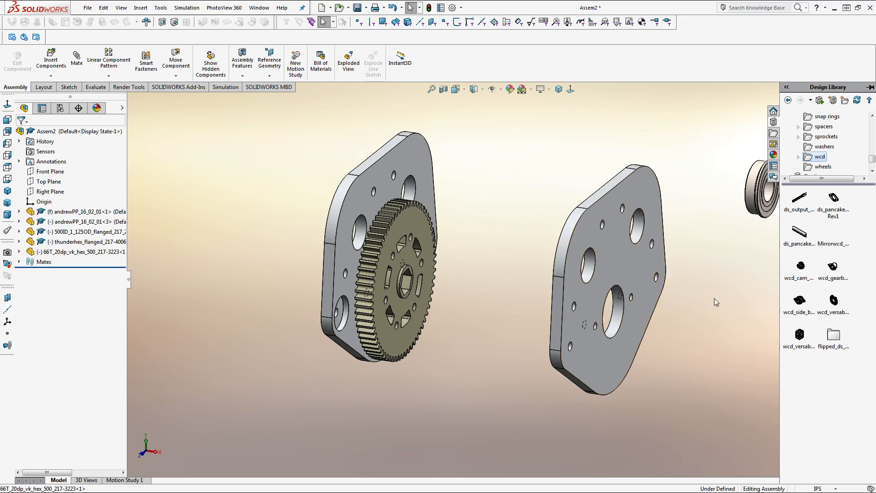
Insert the wcd_gearbox_block part beside the second plate and rotate it so its cylindrical barrel points toward that plate
drag(832, 273, 728, 346)
scroll(666, 320, down, 1)
scroll(661, 320, down, 1)
key(Escape)
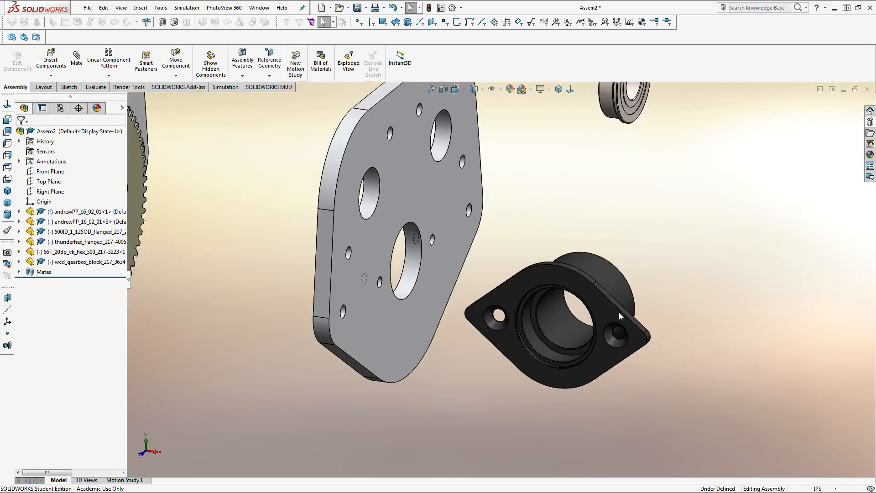
right_drag(615, 311, 716, 343)
click(715, 343)
scroll(466, 299, down, 2)
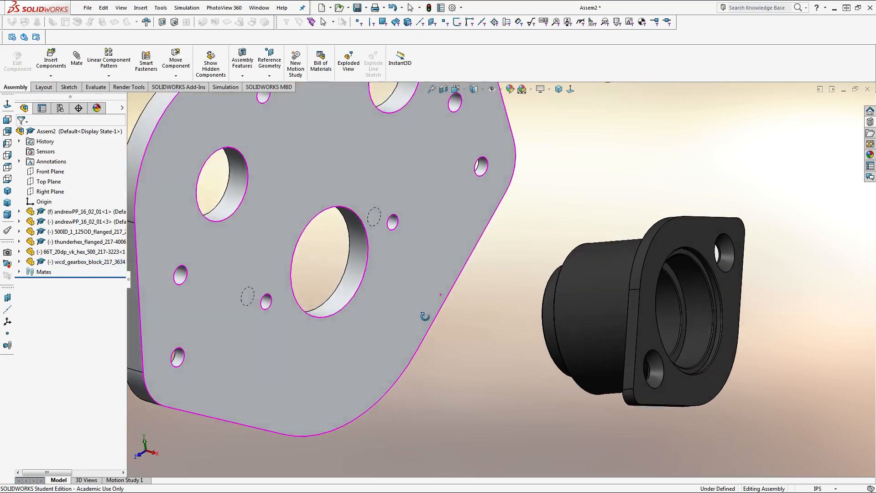
Mate one of the plate's #10-32 tapped holes concentric with the upper countersunk screw hole in the gearbox block's flange
scroll(407, 243, down, 3)
click(387, 263)
scroll(388, 263, up, 3)
scroll(706, 261, down, 4)
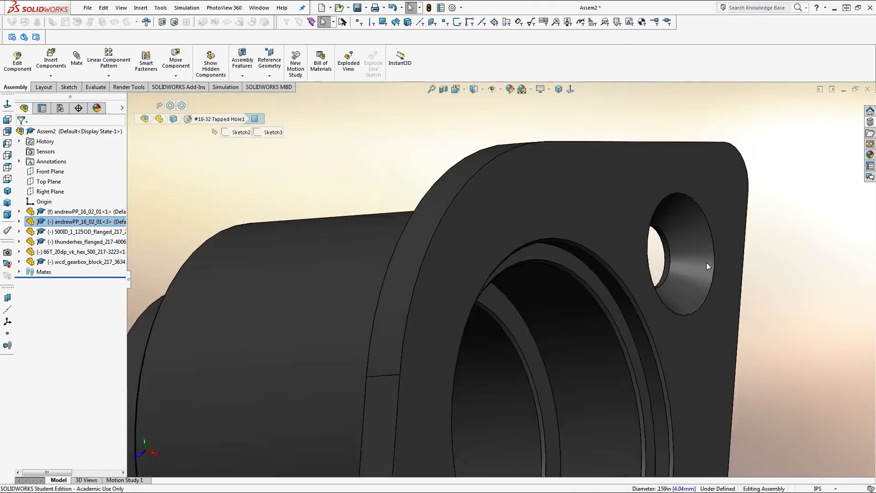
ctrl+click(633, 278)
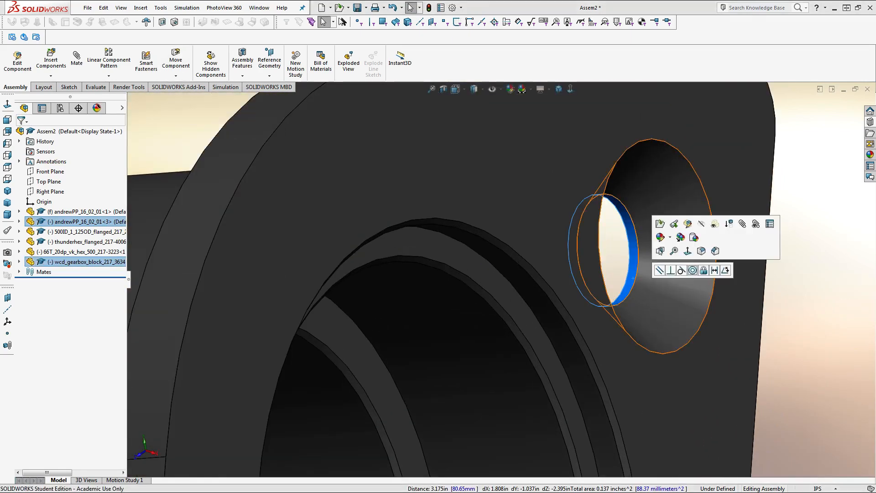
click(691, 270)
Mate the lower screw hole in the gearbox block's flange concentric with the matching tapped hole in the plate
scroll(409, 338, up, 5)
scroll(409, 338, down, 5)
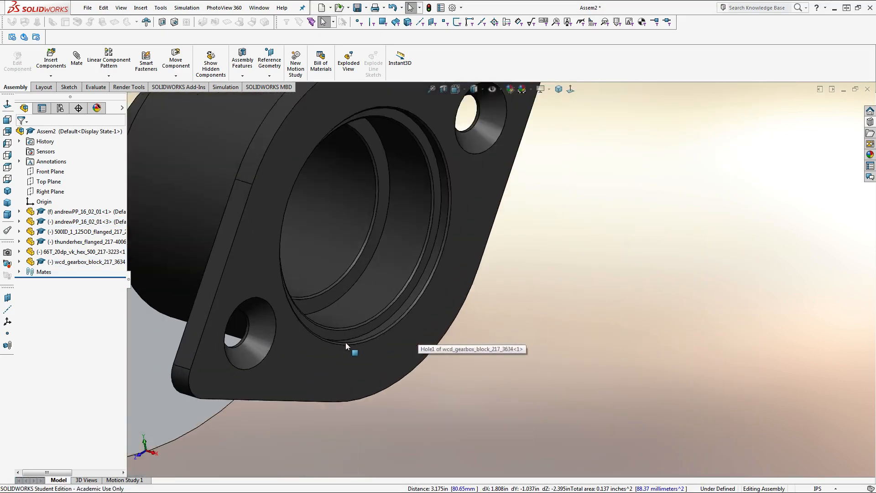
click(185, 263)
scroll(296, 247, up, 3)
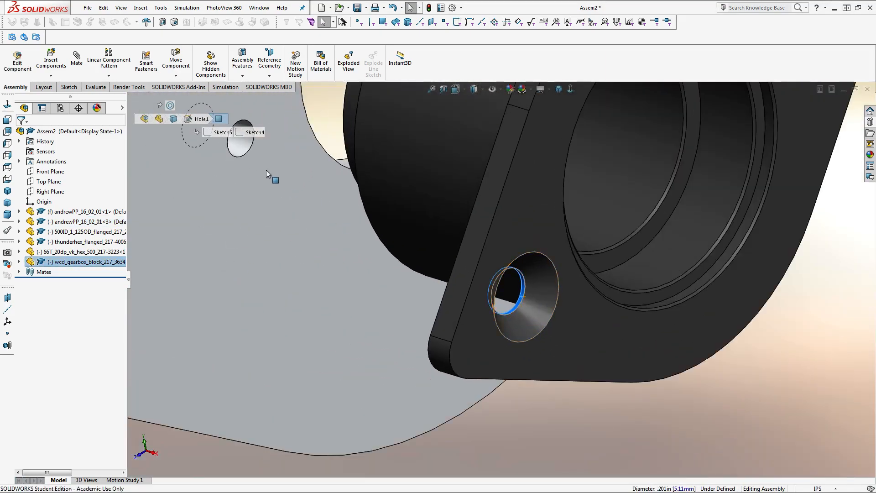
scroll(343, 181, down, 4)
ctrl+click(274, 178)
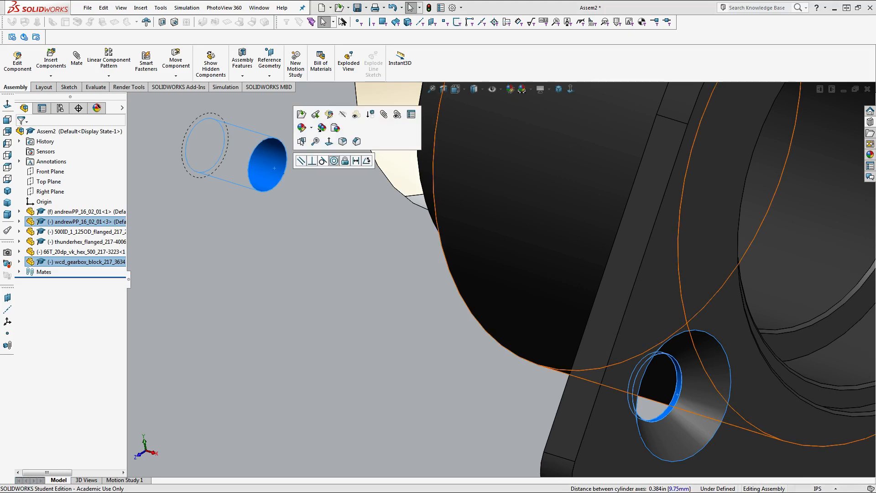
scroll(331, 159, up, 6)
Add a 1.000 in distance mate between the plate's block-side face and the back face of the gearbox block's flange
click(419, 272)
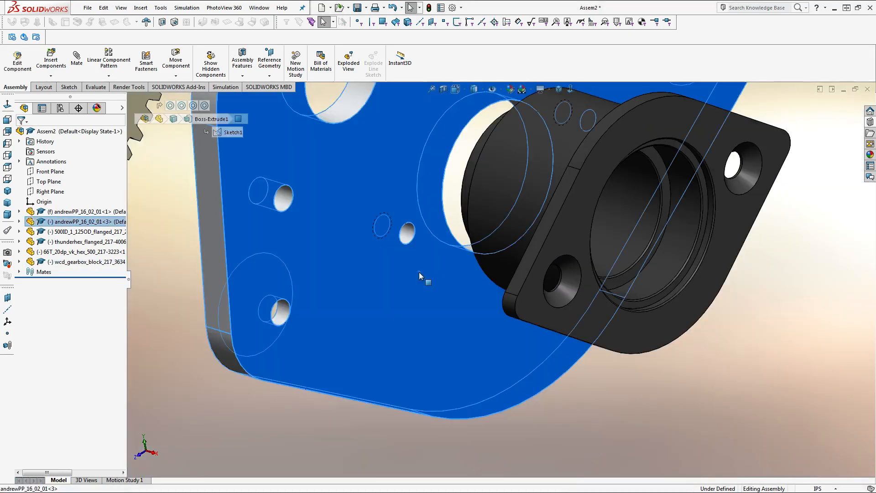
middle_drag(423, 284, 560, 297)
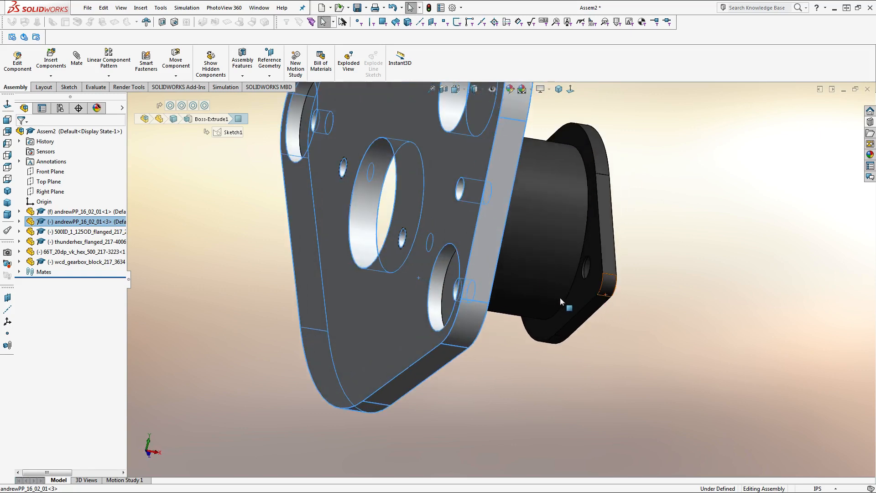
ctrl+click(578, 295)
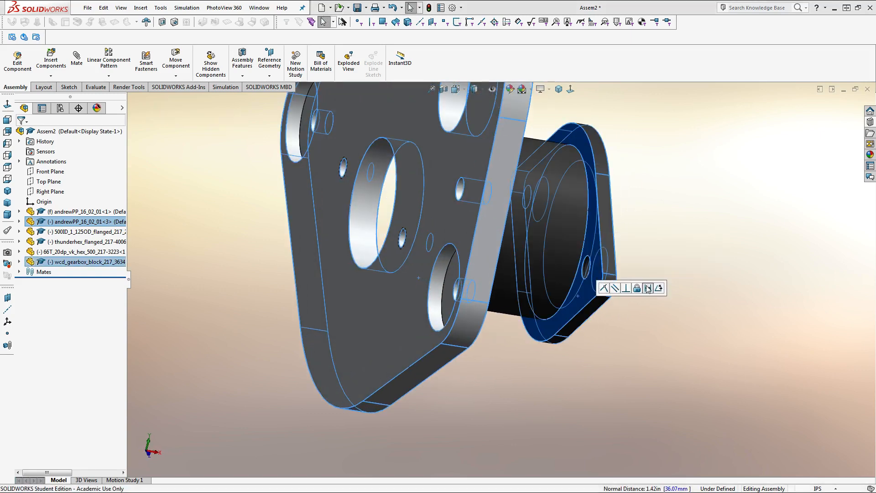
text(1.000in)
key(Return)
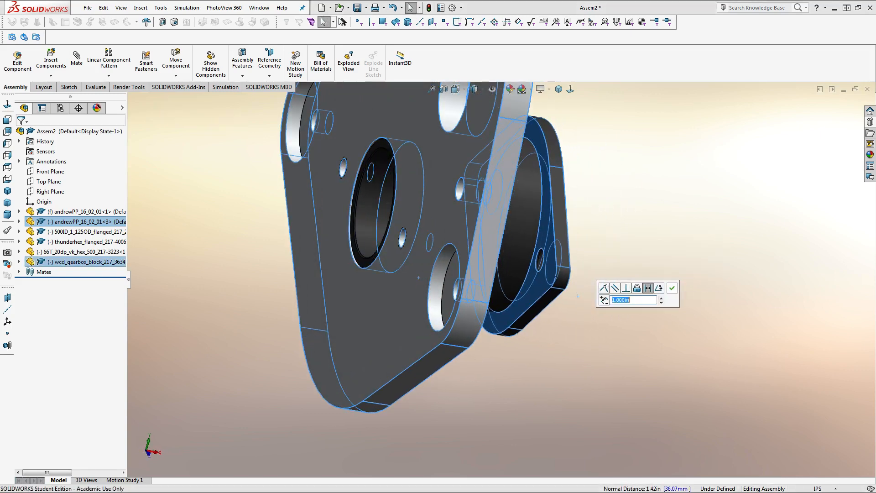
key(Return)
Examine from the front and close up how the end of the gearbox block's barrel sits against the plate
middle_drag(657, 287, 456, 229)
scroll(480, 201, down, 5)
scroll(425, 197, down, 3)
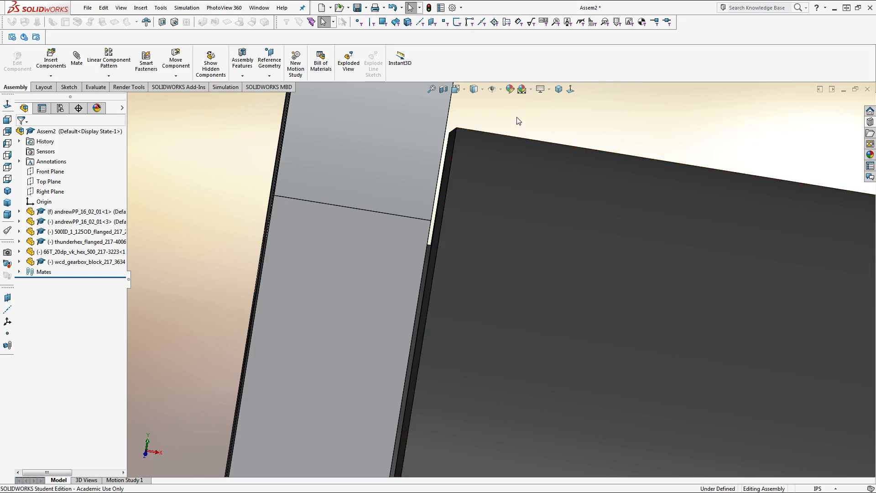
key(ctrl+1)
scroll(434, 346, down, 3)
scroll(433, 346, down, 2)
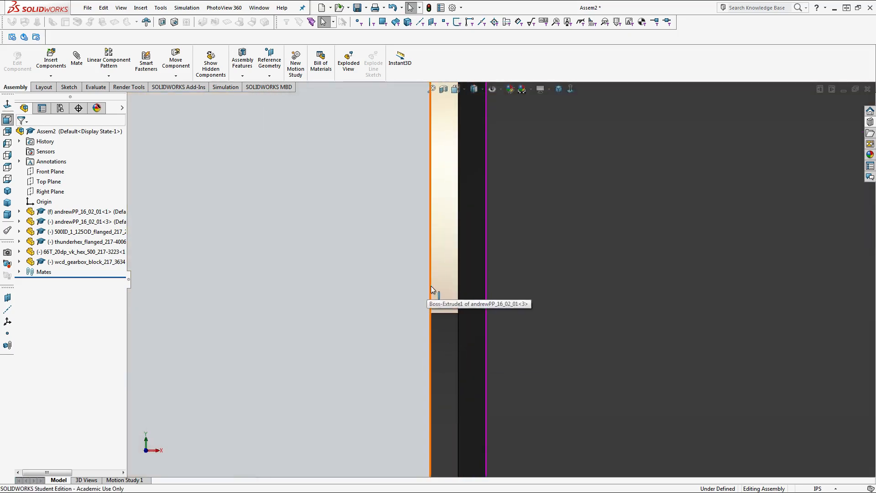
scroll(430, 285, up, 3)
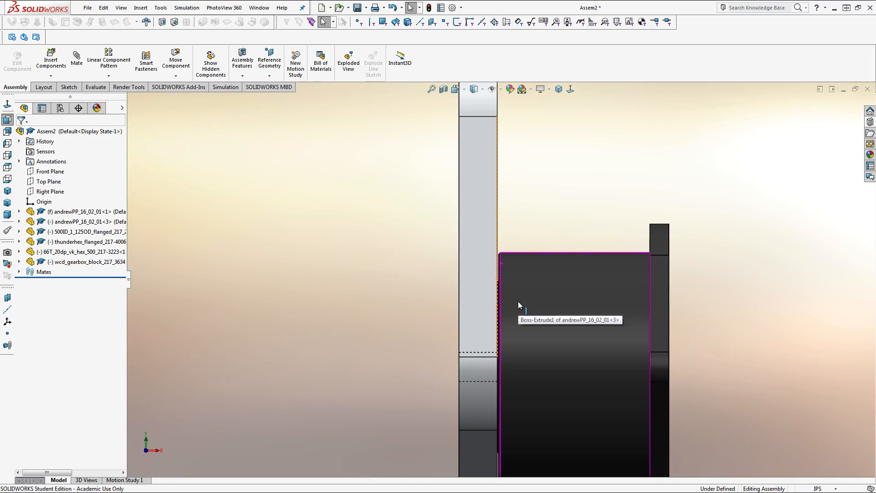
middle_drag(518, 299, 522, 316)
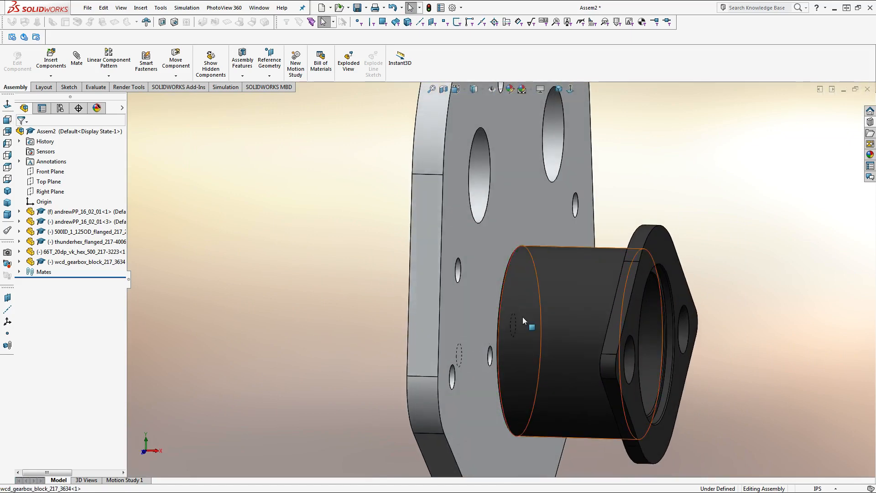
scroll(522, 316, up, 5)
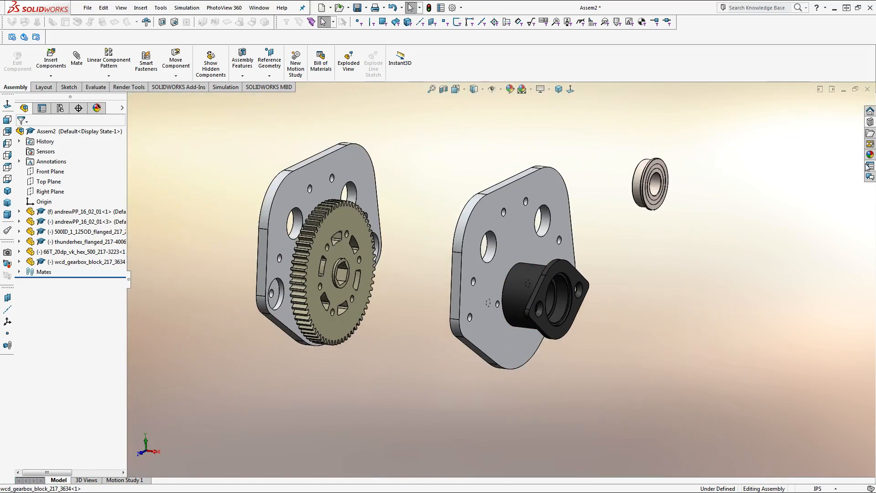
Measure the distance between the front face of the gearbox block's flange and the far face of the plate
scroll(570, 280, down, 5)
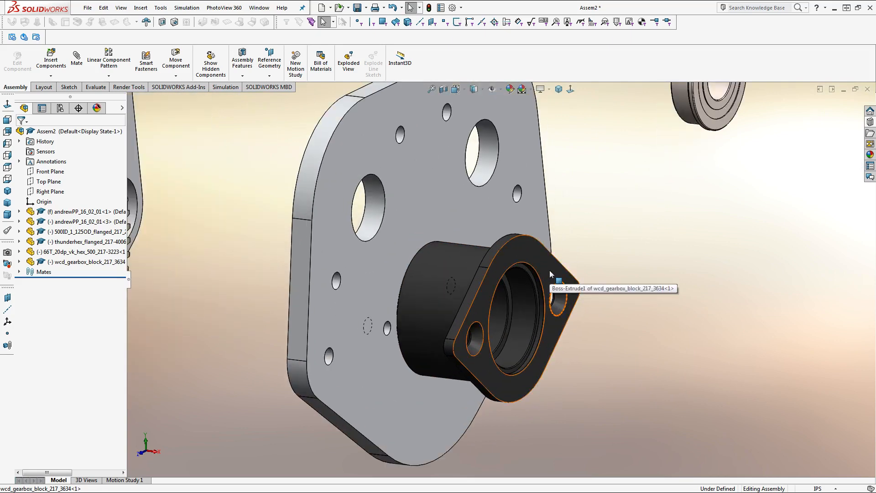
click(549, 270)
middle_drag(549, 270, 592, 289)
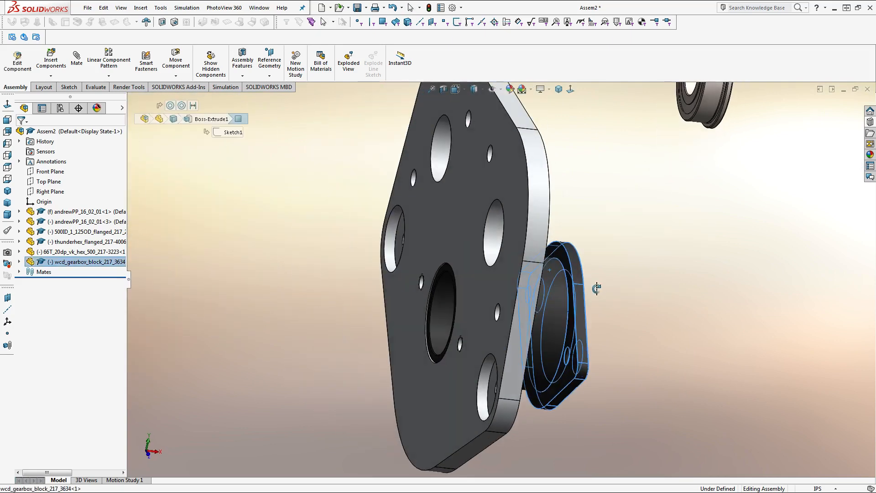
ctrl+click(461, 308)
scroll(552, 364, up, 6)
middle_drag(552, 364, 504, 340)
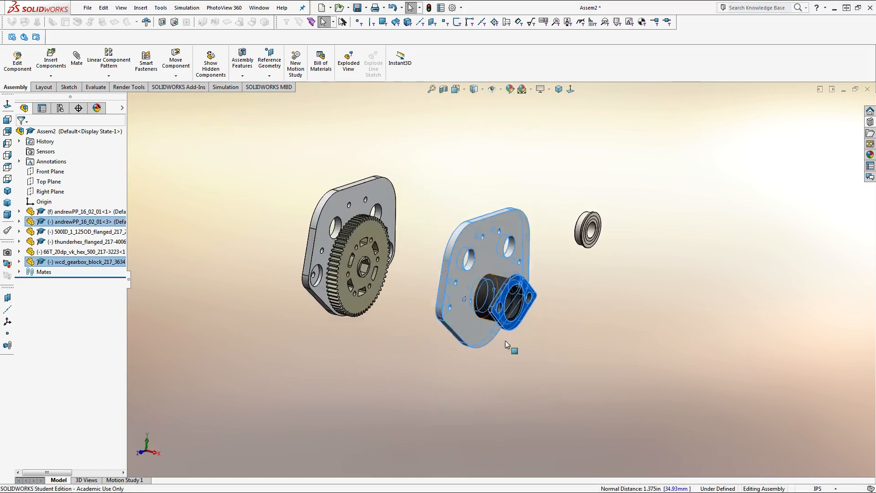
click(505, 340)
Insert one FHCS 10-32 1.375 flat-head screw from the design library's #10 FHCS bolts beside the gearbox block
click(870, 122)
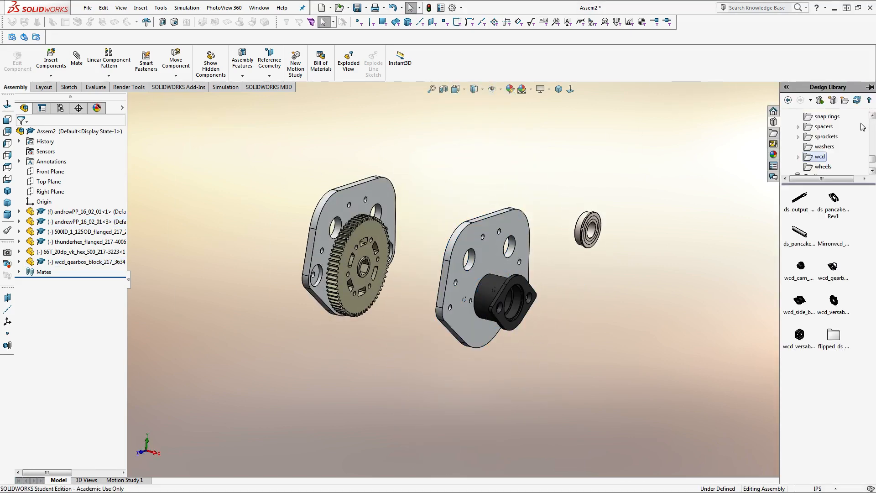
drag(871, 158, 872, 122)
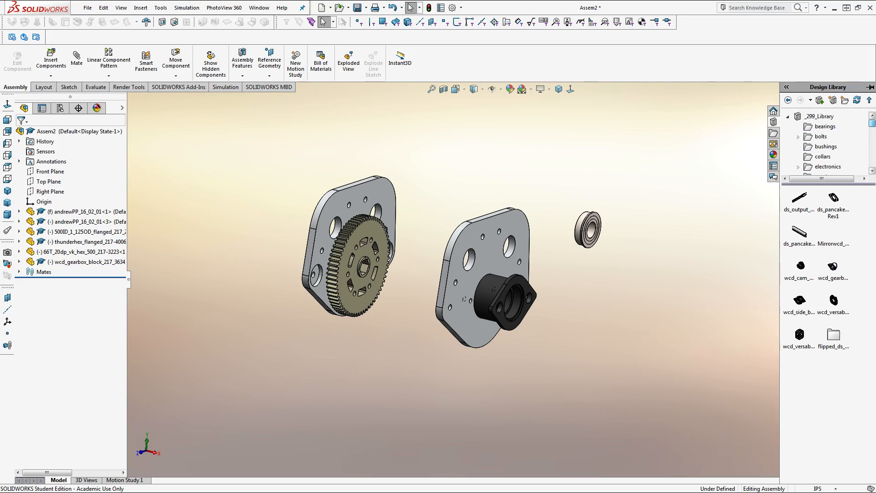
click(823, 136)
double_click(798, 205)
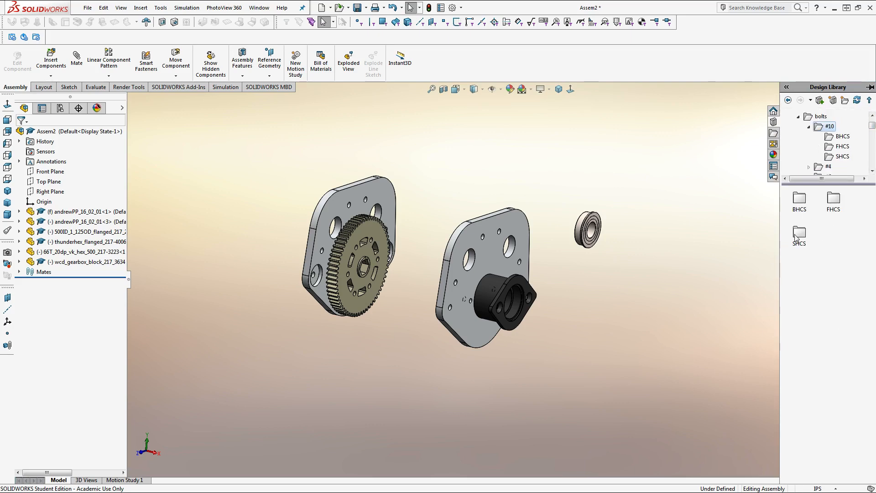
double_click(831, 205)
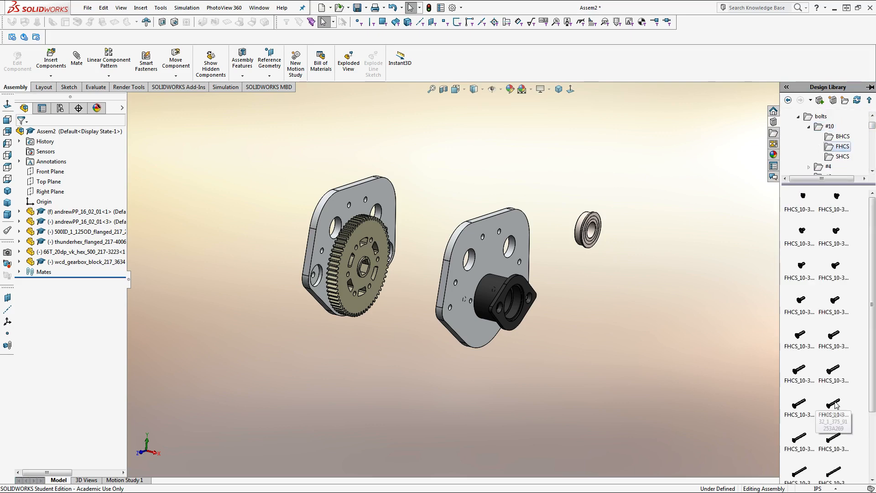
drag(834, 404, 529, 350)
scroll(533, 351, down, 9)
key(Escape)
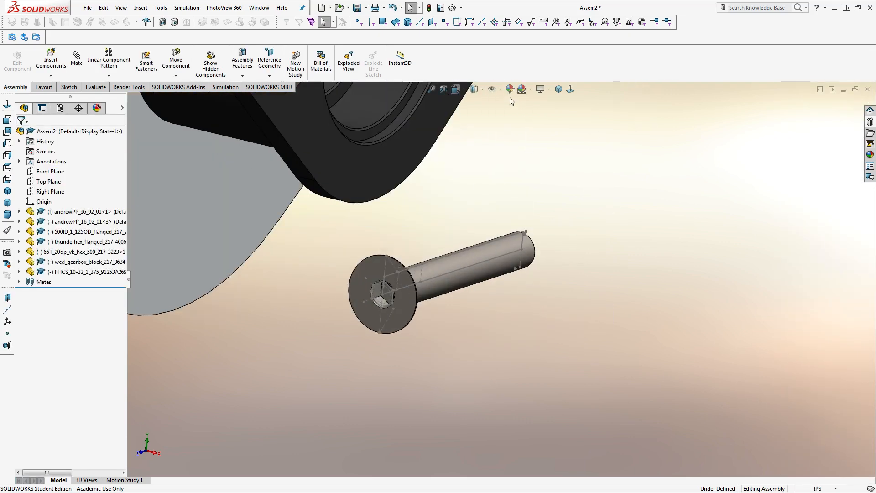
Hide the sketches in the model view and rotate the inserted screw so its shank points toward the gearbox block
click(501, 89)
click(508, 178)
click(720, 222)
right_drag(489, 268, 523, 213)
Mate the screw's cylindrical shank concentric with the lower countersunk hole in the gearbox block's flange
mouse_move(523, 213)
middle_down()
mouse_move(481, 231)
mouse_move(410, 234)
middle_up()
scroll(376, 232, down, 10)
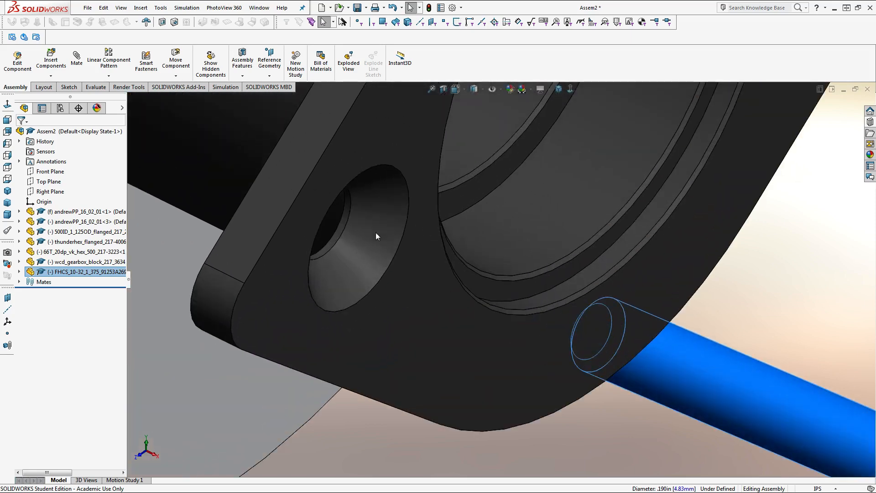
click(361, 231)
click(419, 222)
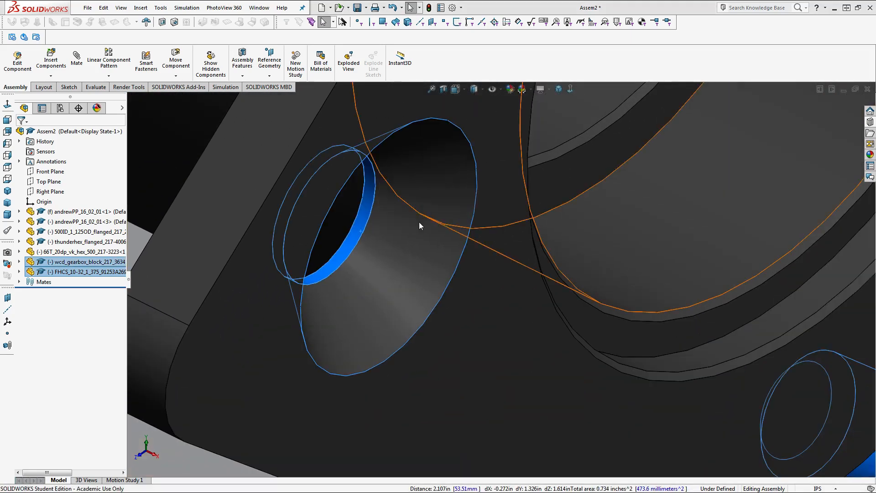
Mate the flat top of the screw's head coincident with the front face of the gearbox block's flange
click(480, 129)
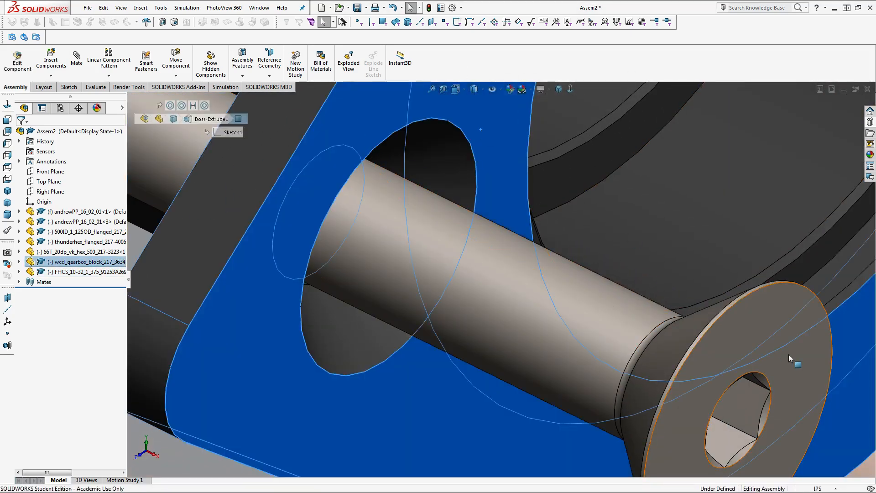
ctrl+click(787, 354)
click(812, 347)
Mate the outer cylindrical face of the loose thunderhex flanged bearing concentric with the gearbox block's bore
middle_drag(528, 259, 429, 282)
scroll(326, 258, down, 5)
scroll(326, 258, up, 7)
middle_drag(474, 258, 427, 312)
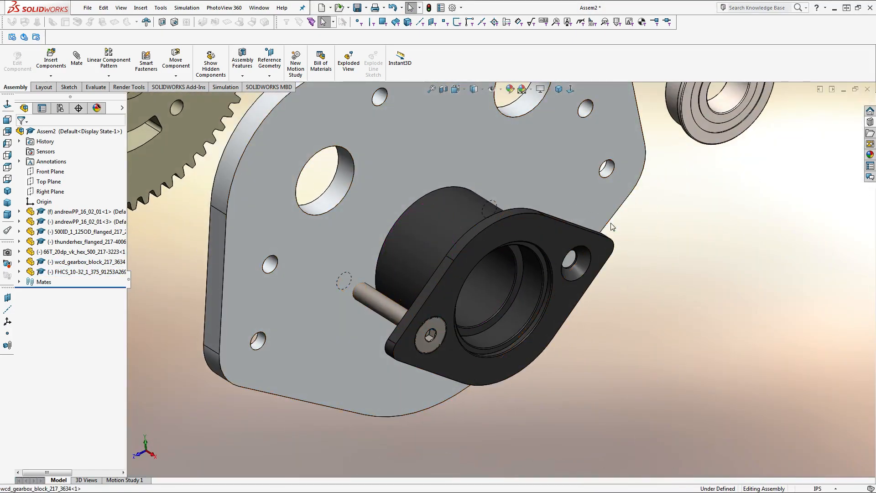
scroll(383, 274, up, 3)
middle_drag(383, 274, 395, 249)
scroll(626, 137, down, 3)
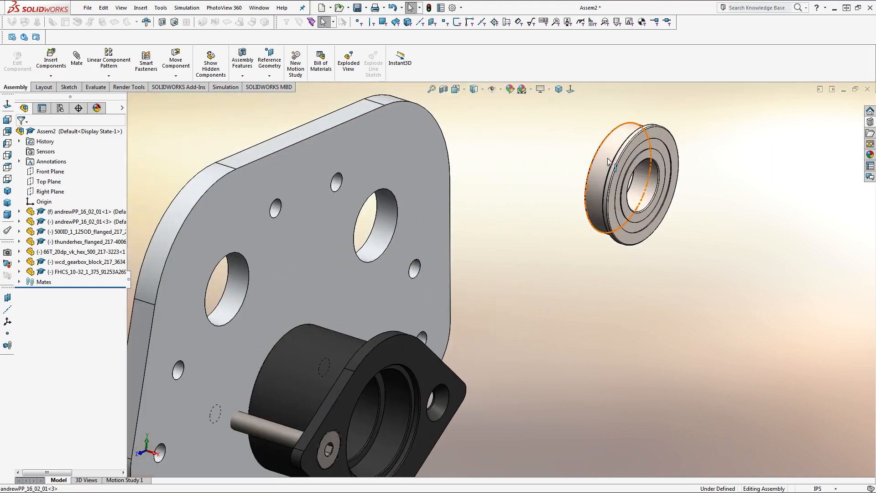
click(603, 167)
scroll(496, 398, up, 3)
scroll(409, 368, down, 8)
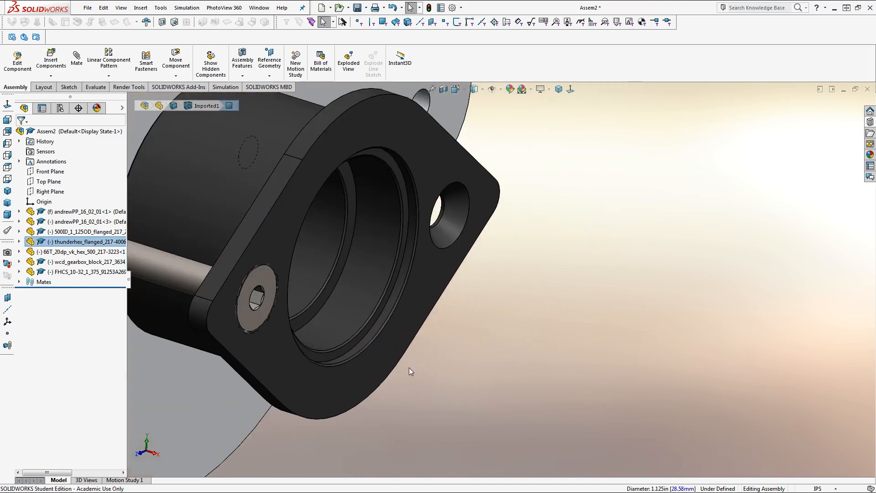
ctrl+click(343, 292)
click(402, 278)
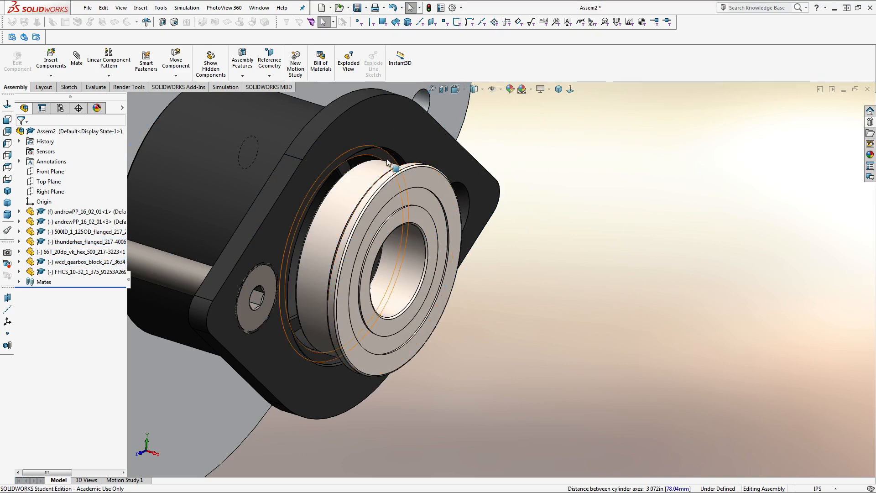
Mate the back face of the thunderhex bearing's flange coincident with the seating face in the gearbox block
click(387, 162)
middle_drag(386, 168, 417, 190)
scroll(380, 184, down, 4)
ctrl+click(398, 198)
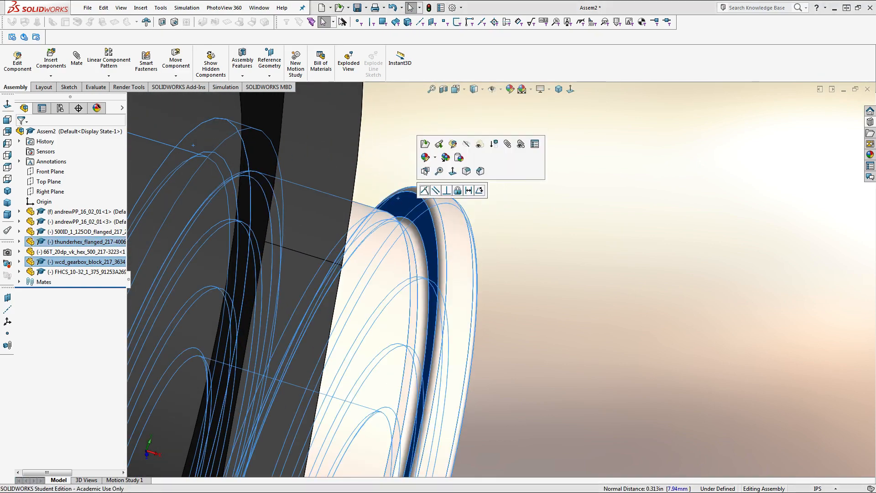
click(435, 191)
Measure the distance between the thunderhex bearing's inner end face and the plate face on the side opposite the gearbox block
scroll(434, 263, up, 5)
middle_drag(442, 284, 452, 286)
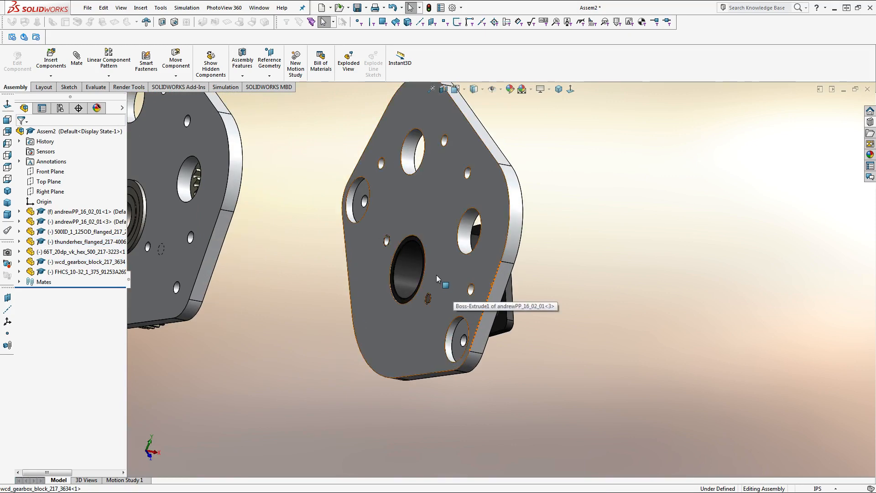
scroll(431, 273, down, 3)
scroll(432, 274, up, 2)
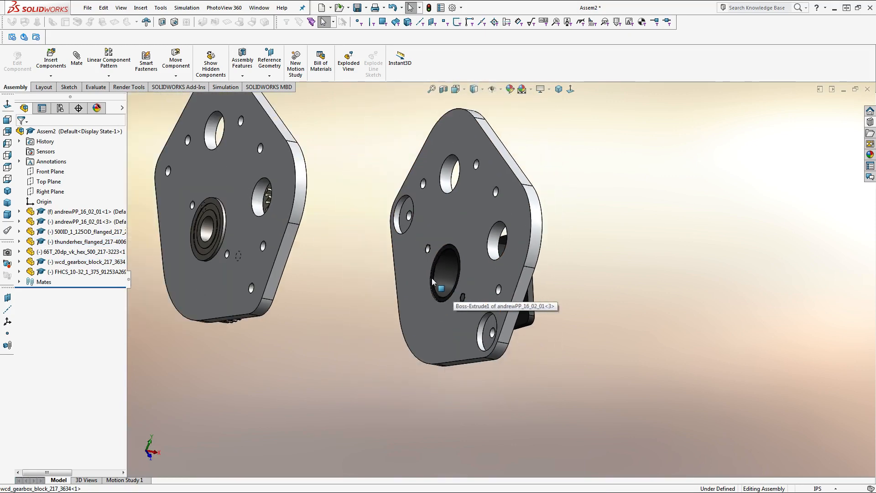
scroll(445, 281, down, 6)
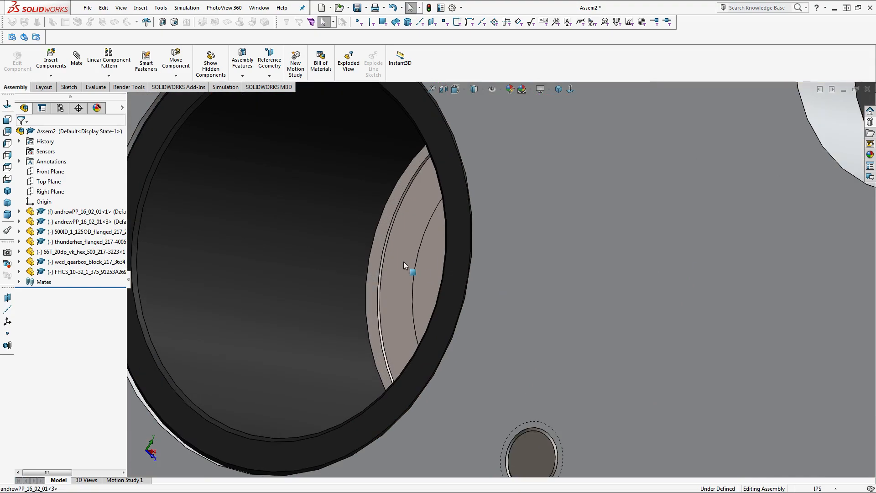
click(423, 266)
scroll(422, 267, up, 5)
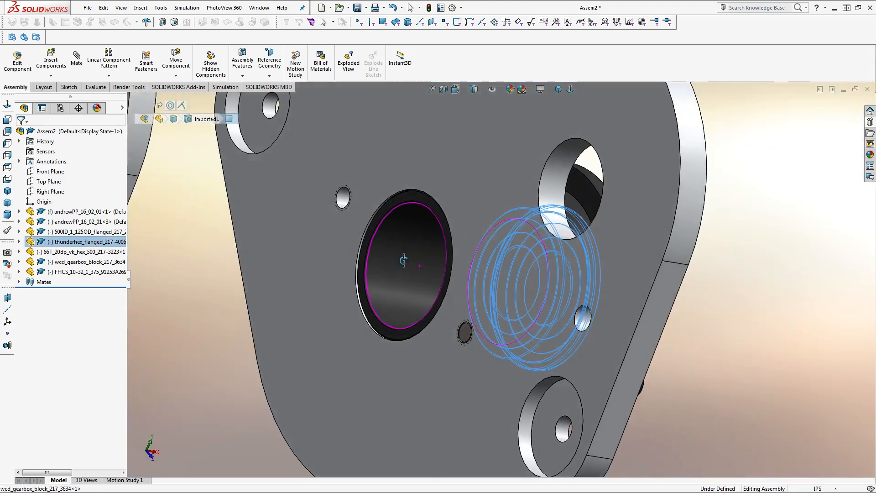
ctrl+click(382, 193)
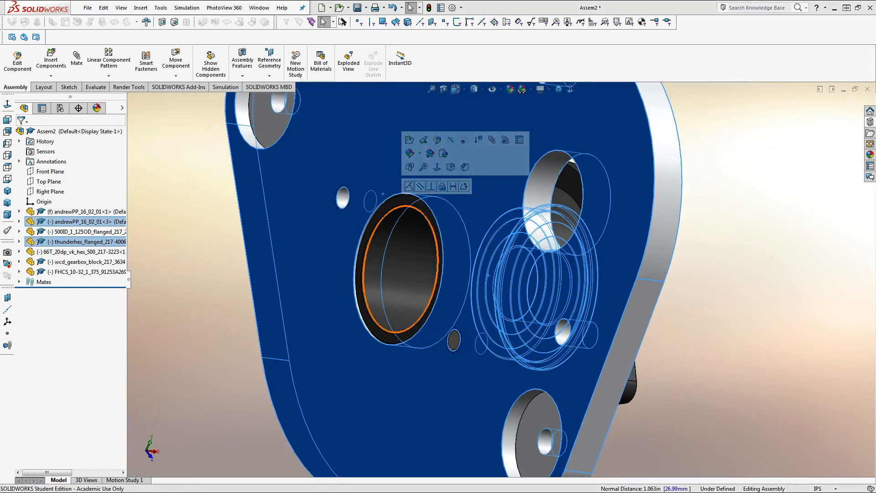
Clear the measurement selection and look through the 500_hex spacers in the design library for a suitable length
scroll(473, 221, up, 3)
middle_drag(472, 221, 453, 201)
click(798, 137)
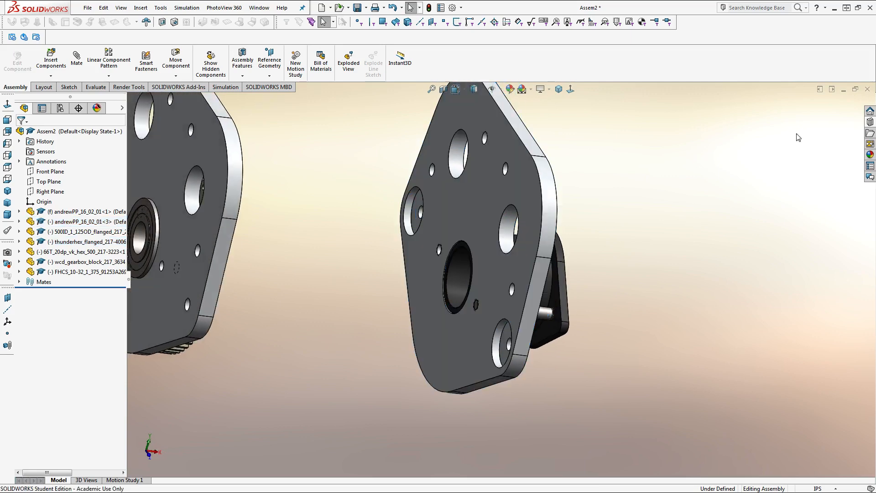
click(869, 122)
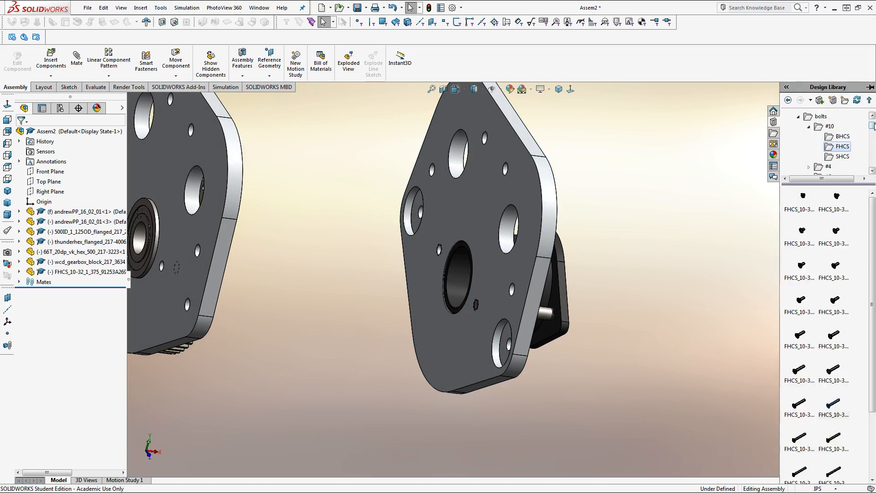
drag(872, 125, 870, 156)
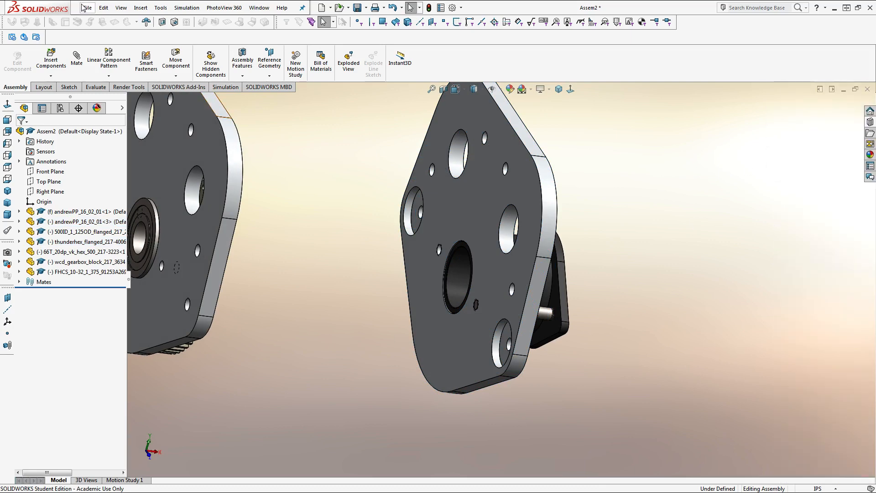
click(866, 124)
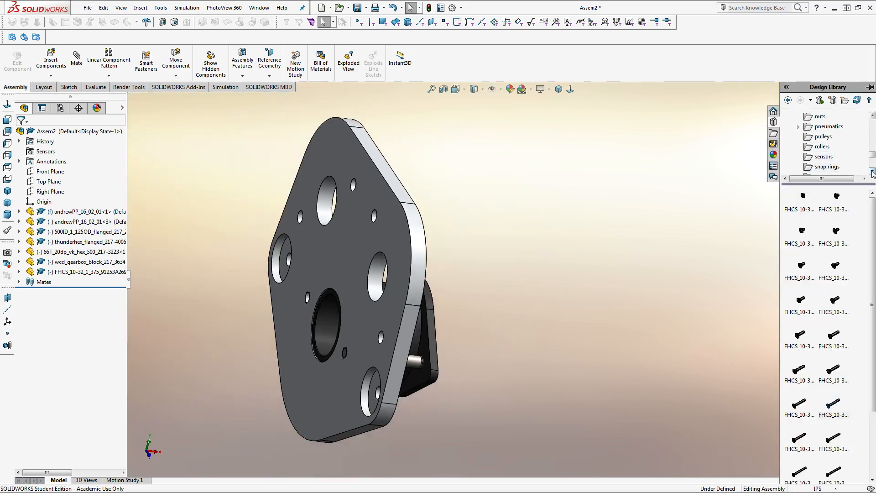
click(823, 156)
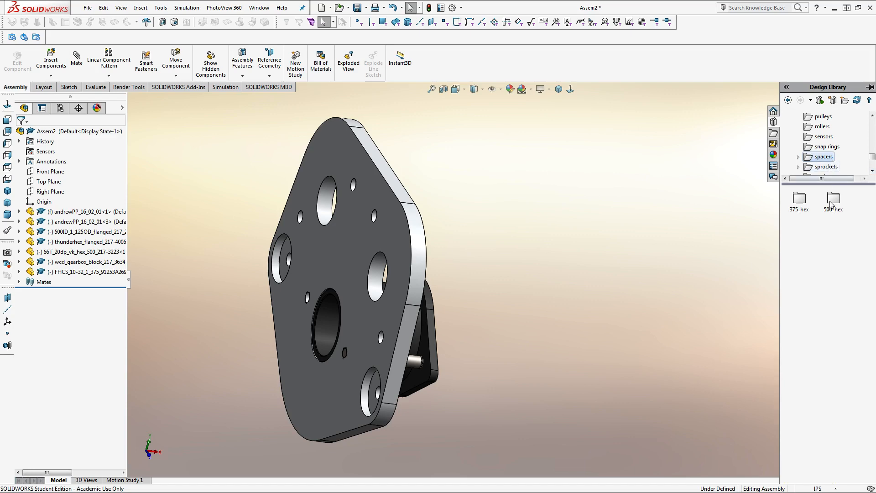
double_click(831, 201)
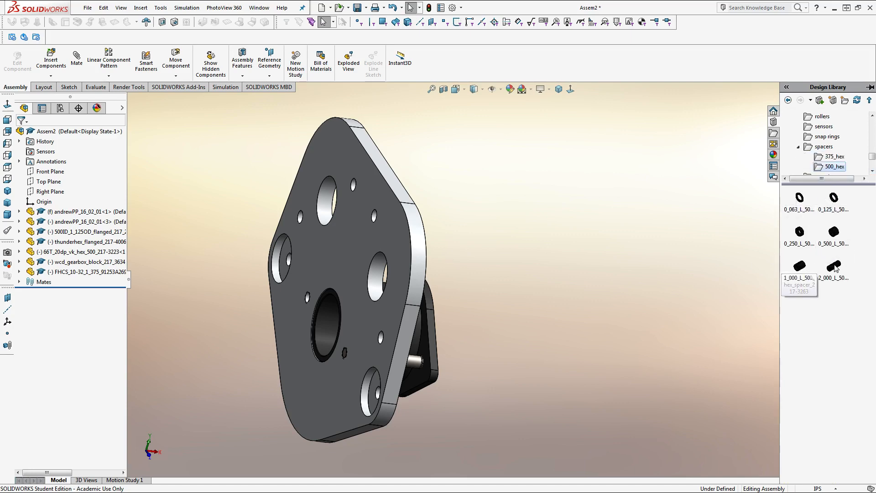
mouse_move(801, 269)
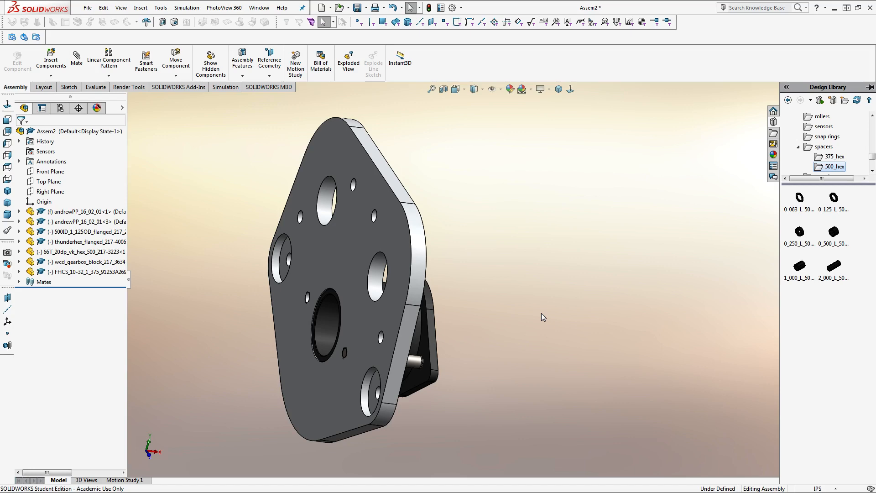
click(507, 259)
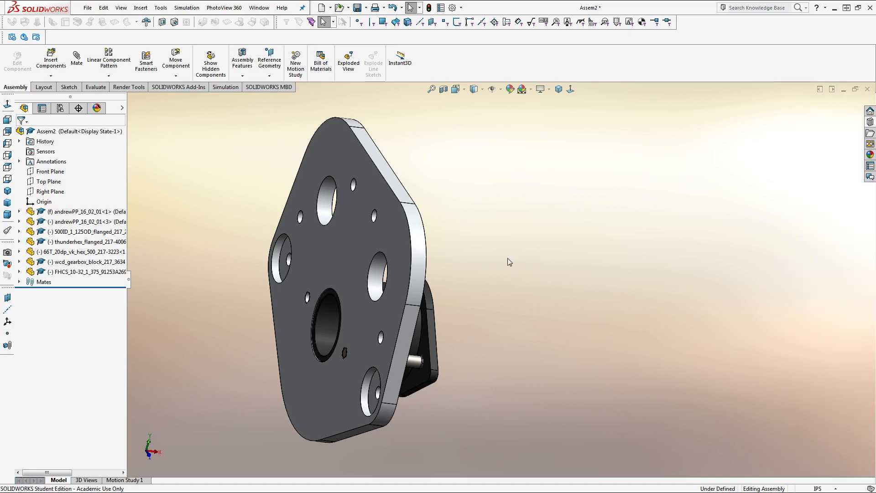
Create a new part from the 299_PART template
scroll(503, 278, up, 5)
scroll(415, 270, down, 3)
middle_drag(414, 273, 372, 261)
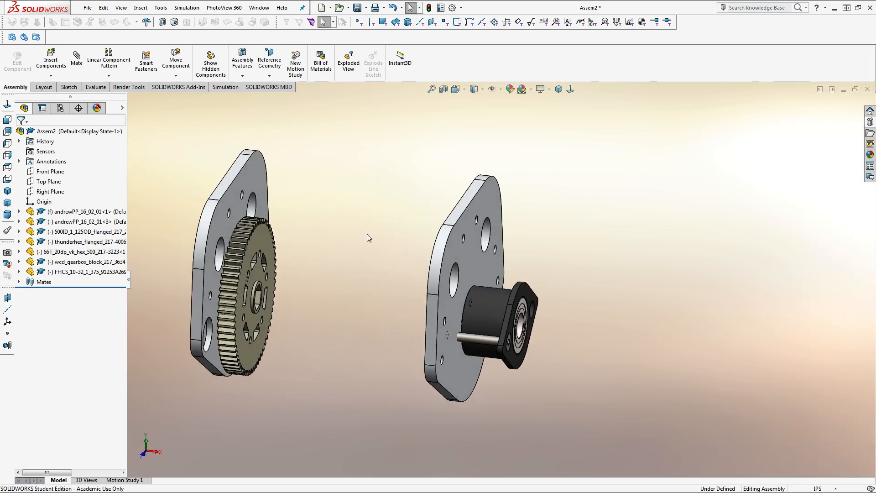
click(89, 6)
click(114, 17)
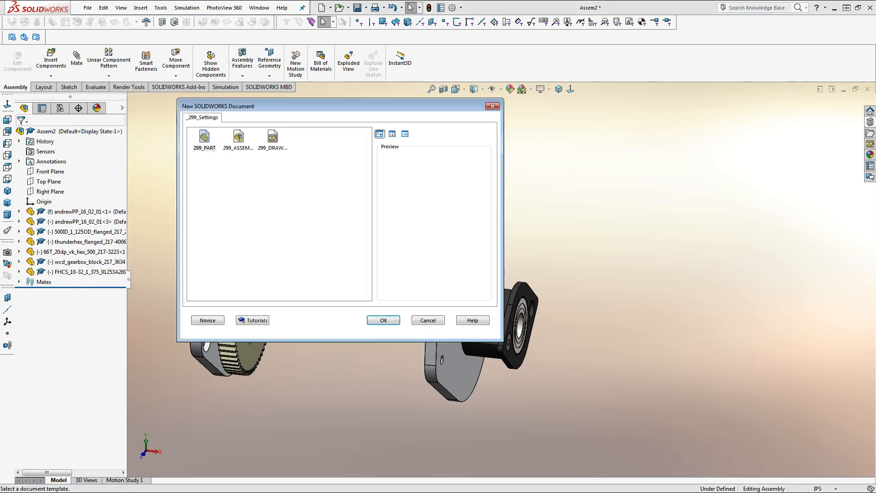
double_click(201, 137)
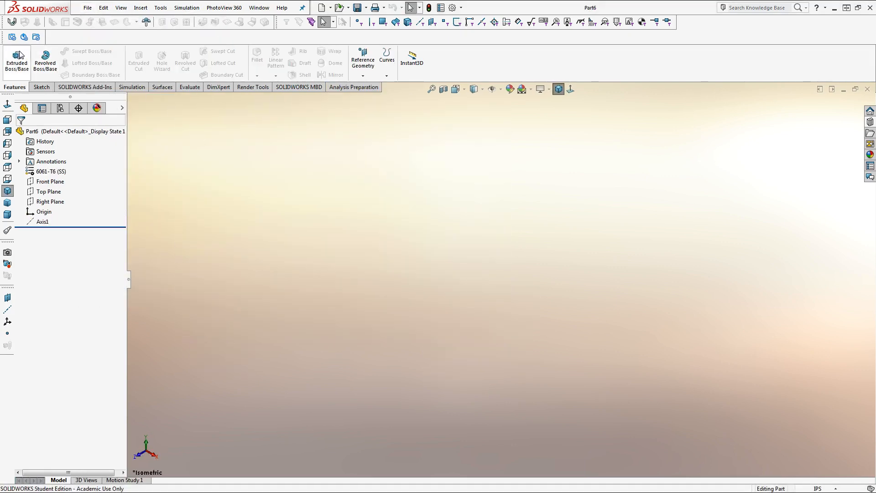
Start an extruded boss sketch on the Right Plane with a circle centred on the origin, dimensioned to 0.75 in diameter
click(17, 61)
click(469, 352)
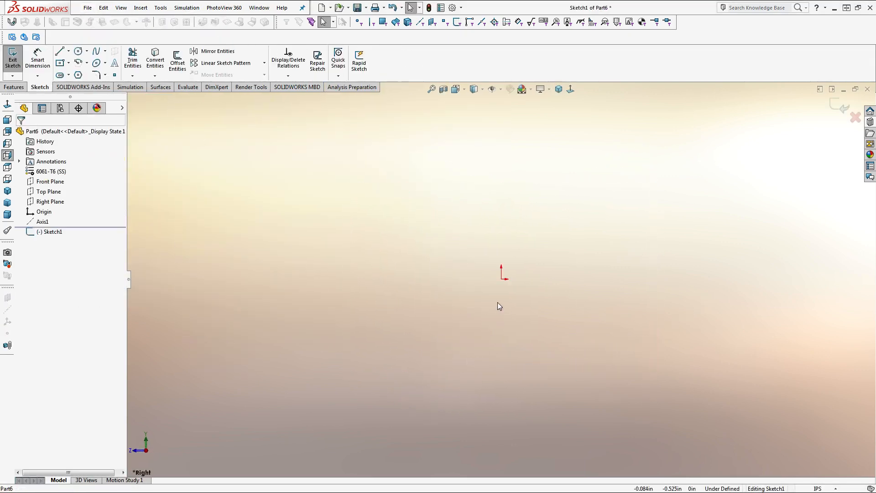
key(c)
click(501, 279)
click(475, 327)
key(d)
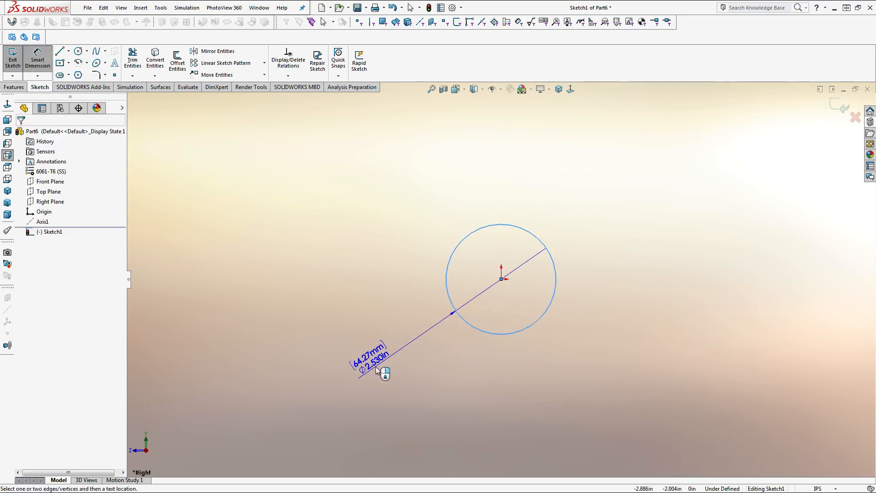
click(376, 366)
text(.75)
key(Return)
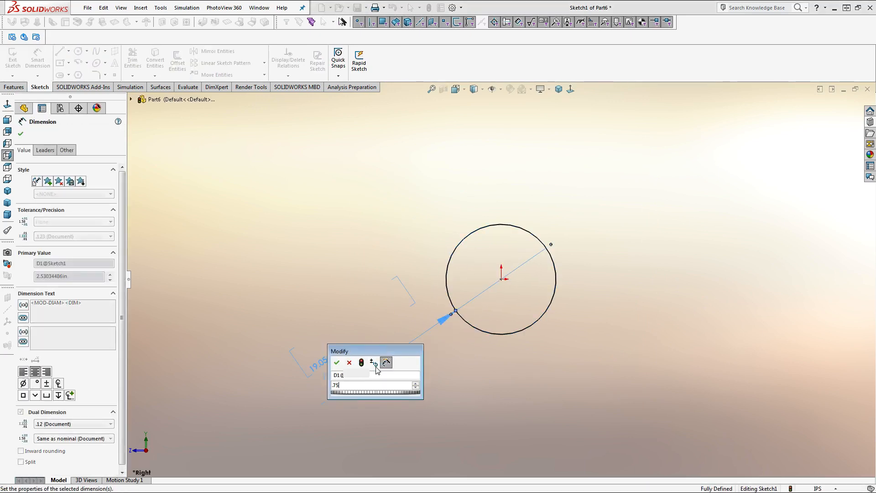
Sketch a smaller concentric circle at the origin and dimension its diameter to 14 mm
key(Escape)
key(c)
click(501, 279)
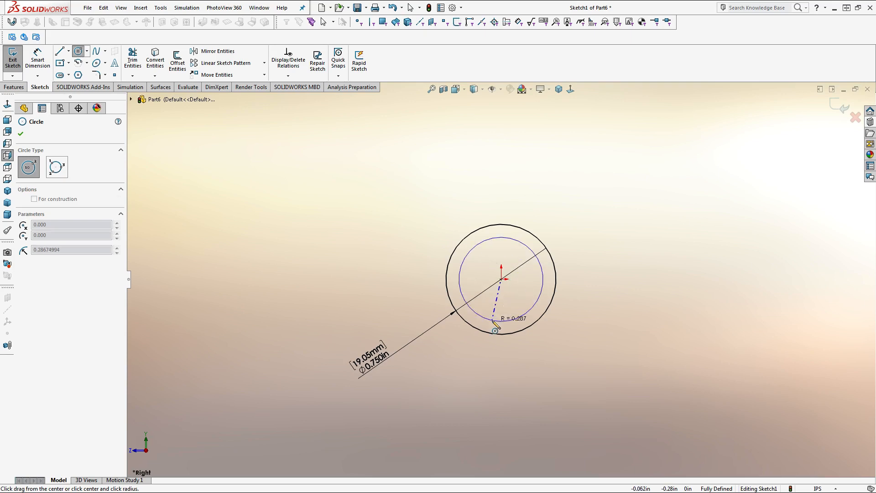
click(495, 321)
key(d)
click(626, 375)
text(14mm)
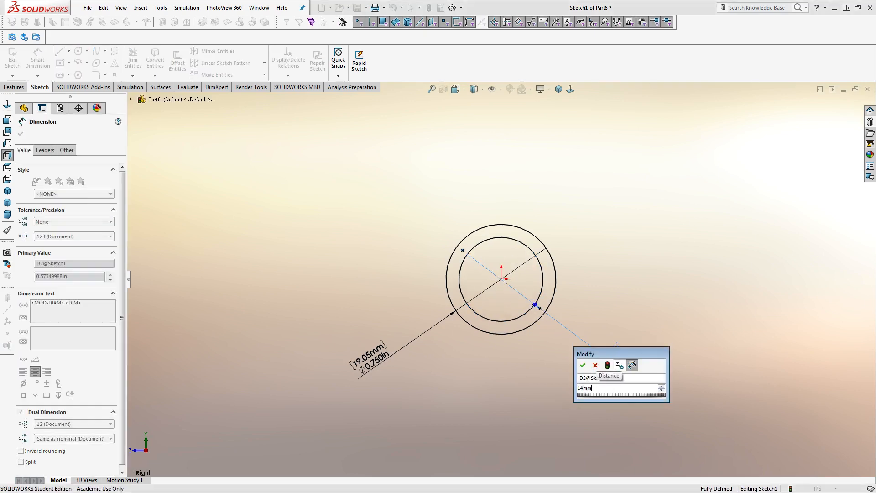
key(Return)
key(Escape)
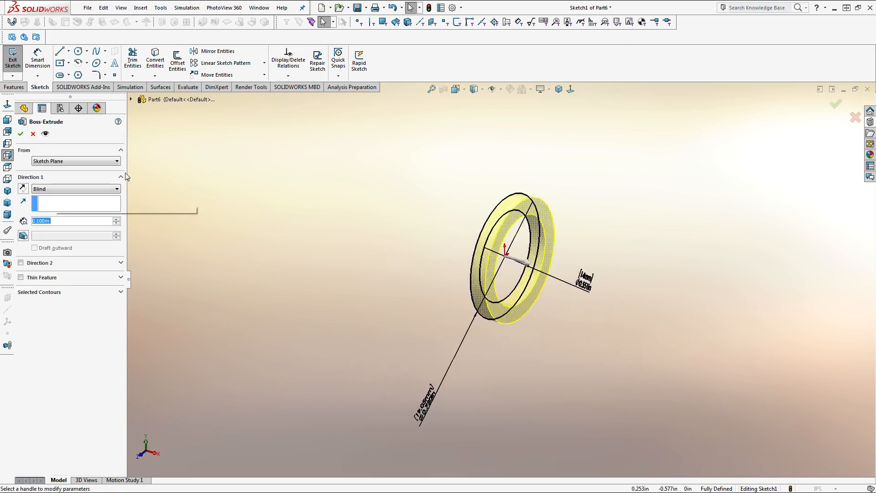
Extrude the ring profile 1.0625 in with the Mid Plane end condition
click(75, 188)
click(94, 226)
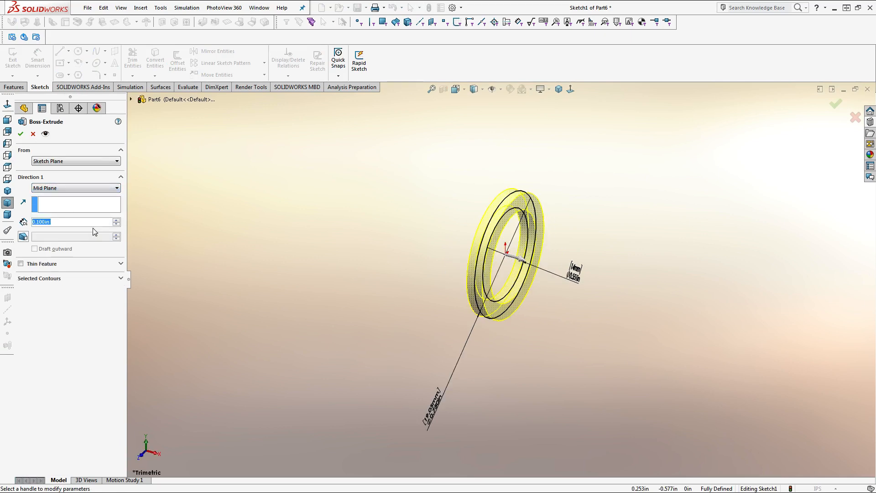
text(1.0625)
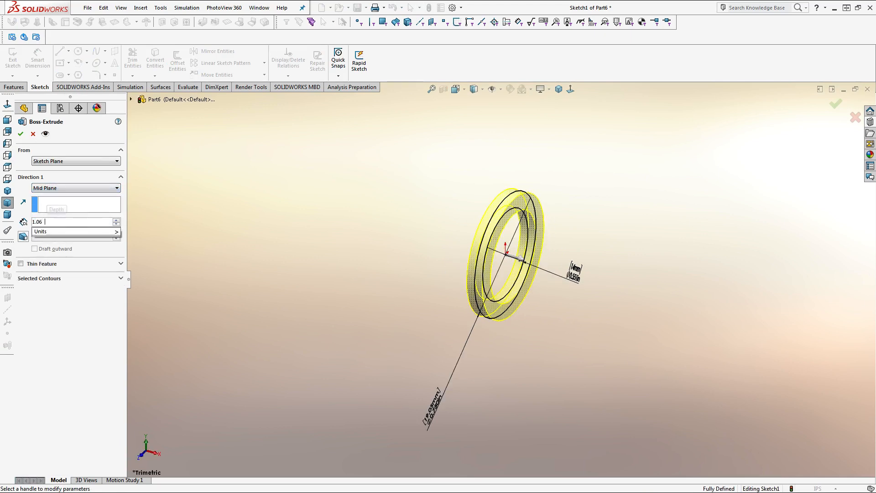
key(Return)
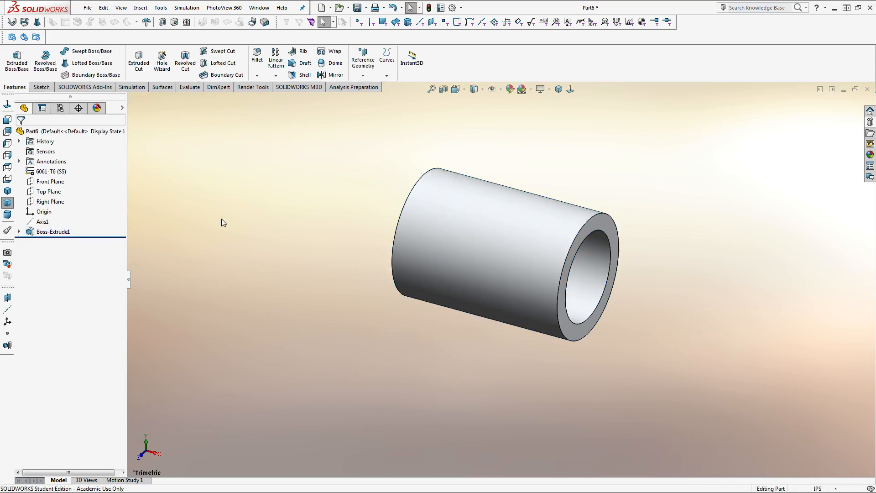
Assign ABS as the spacer's material
scroll(593, 281, down, 3)
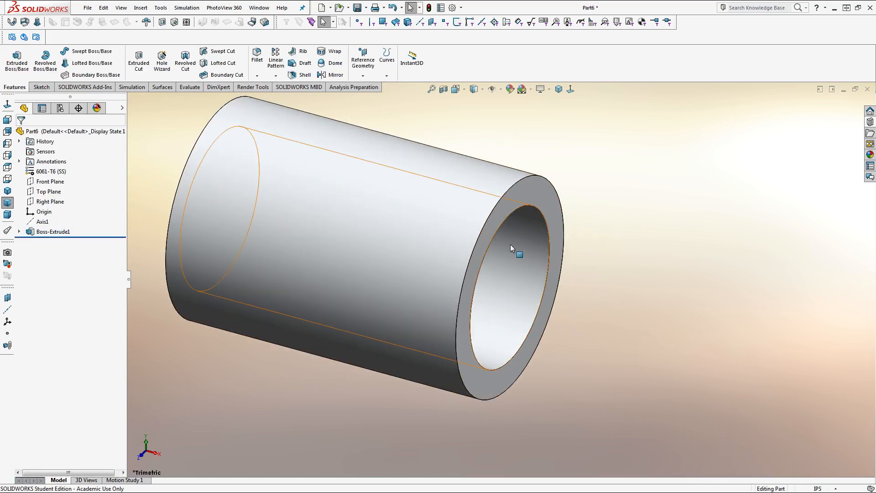
scroll(527, 253, up, 2)
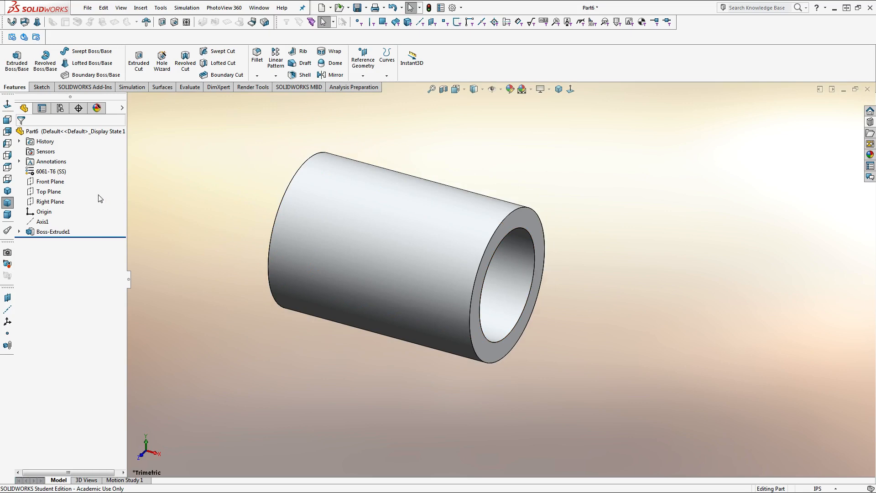
right_click(64, 174)
click(111, 268)
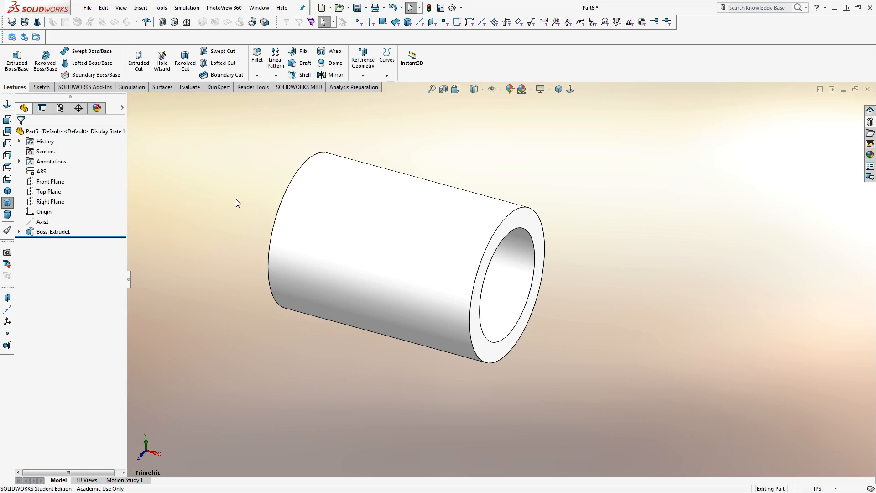
right_click(41, 172)
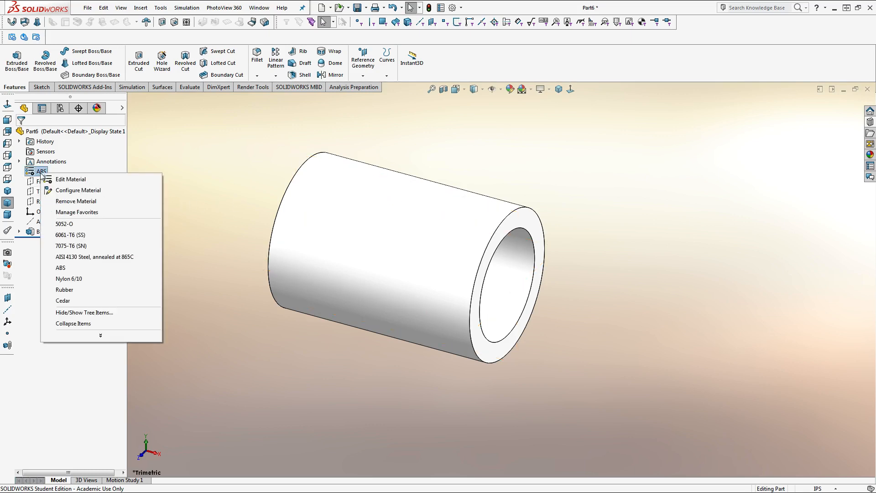
click(212, 185)
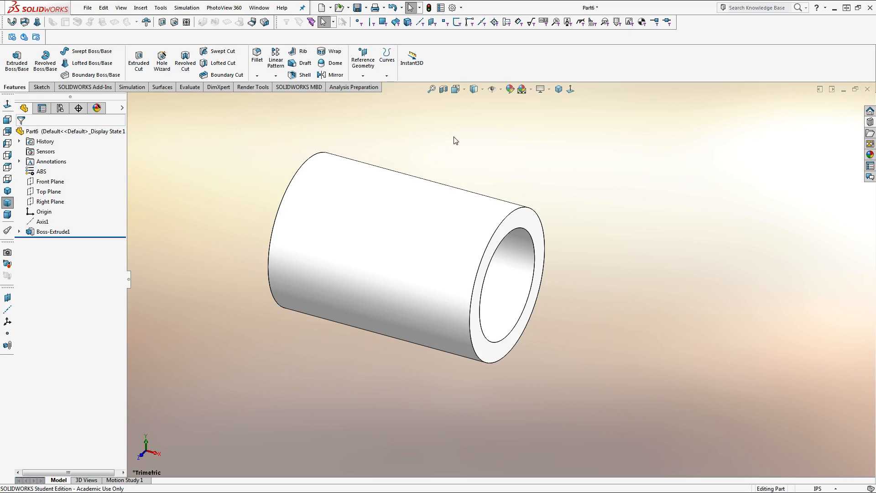
Change the whole spacer's appearance colour to dark grey, RGB 64, 64, 64
click(445, 202)
click(422, 158)
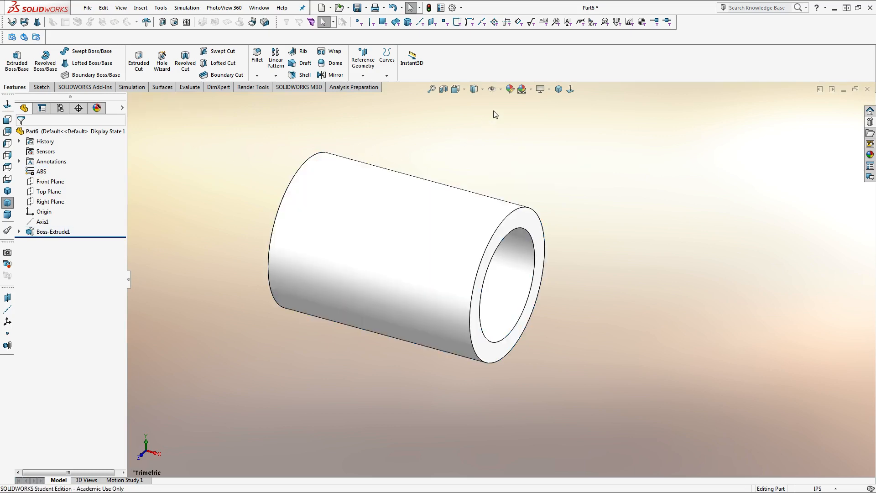
click(514, 94)
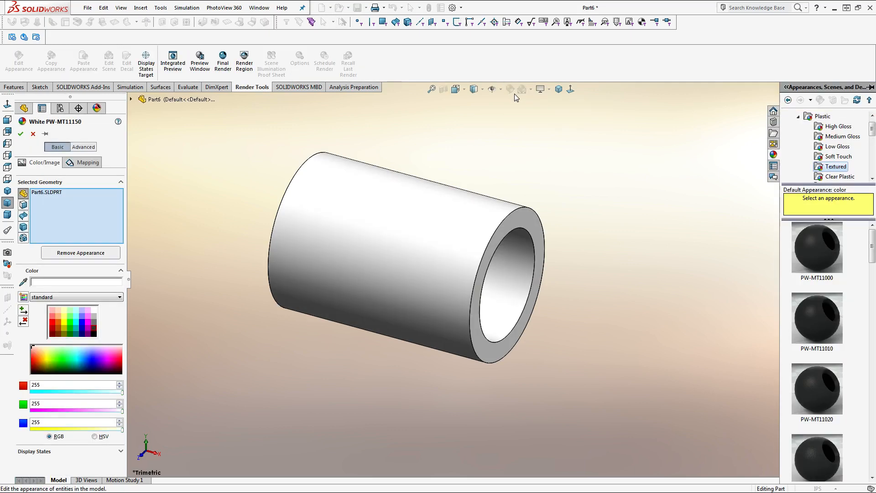
click(94, 330)
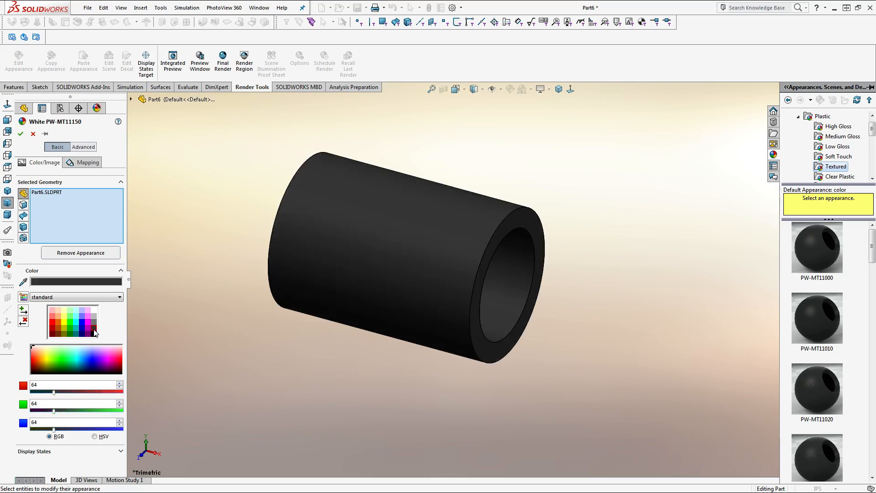
click(33, 134)
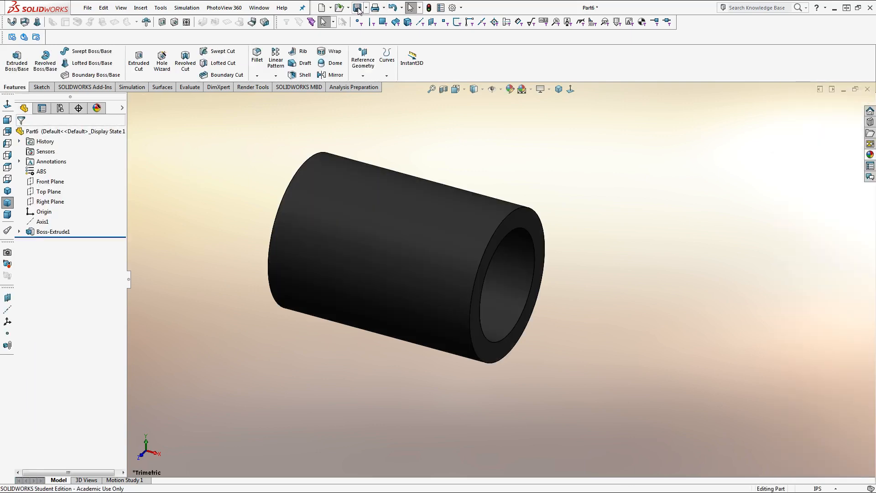
Save the spacer in the test_wcd project's gearbox folder, reusing the existing part's file name with the number 16_02_02
click(357, 8)
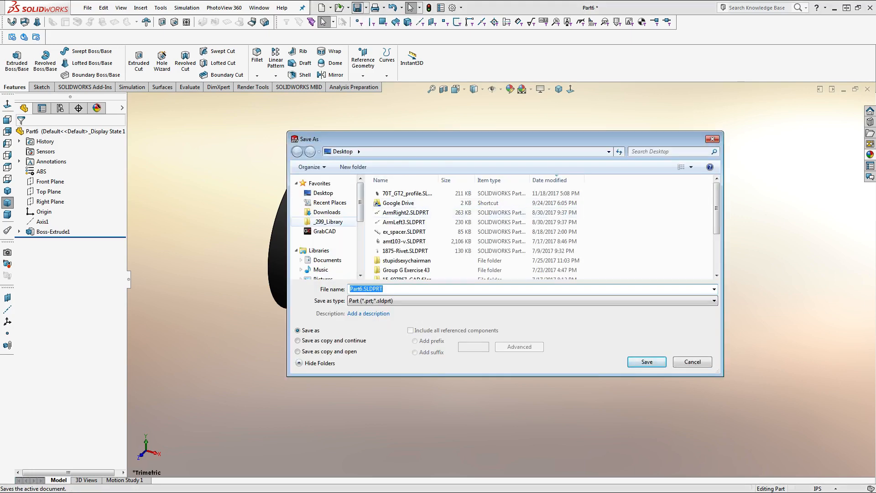
click(327, 221)
click(325, 231)
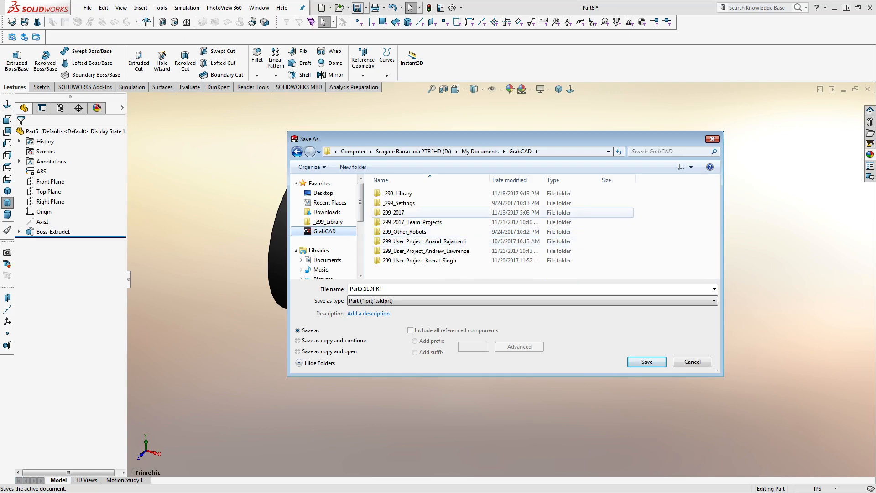
double_click(426, 251)
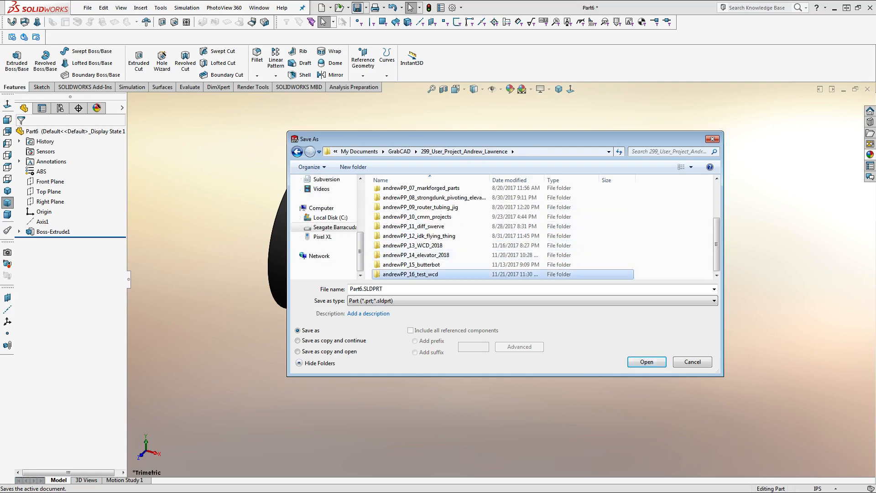
double_click(413, 270)
double_click(413, 213)
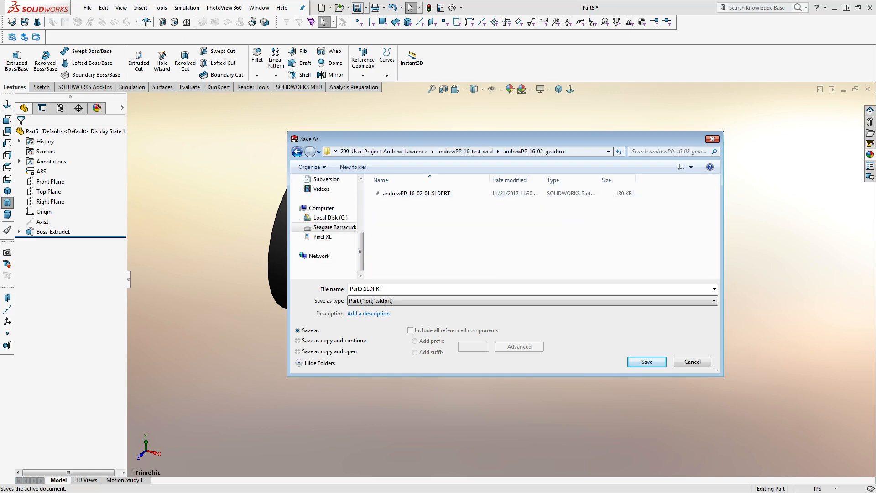
click(414, 193)
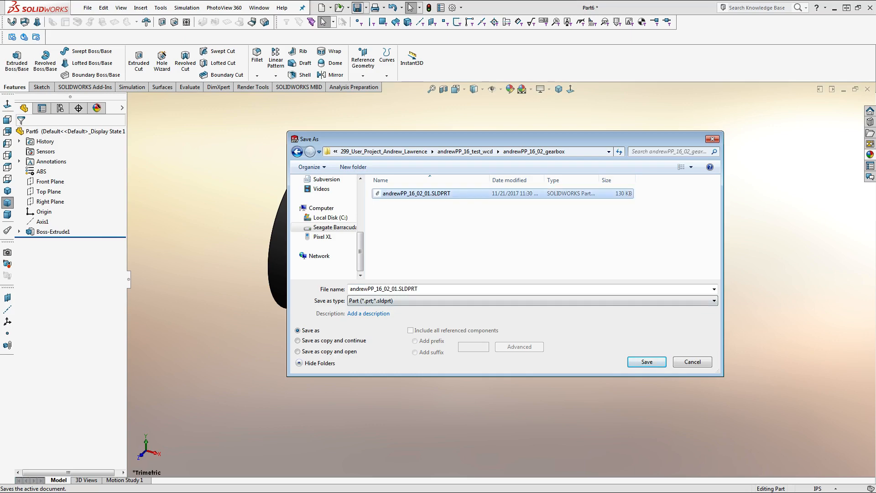
click(424, 289)
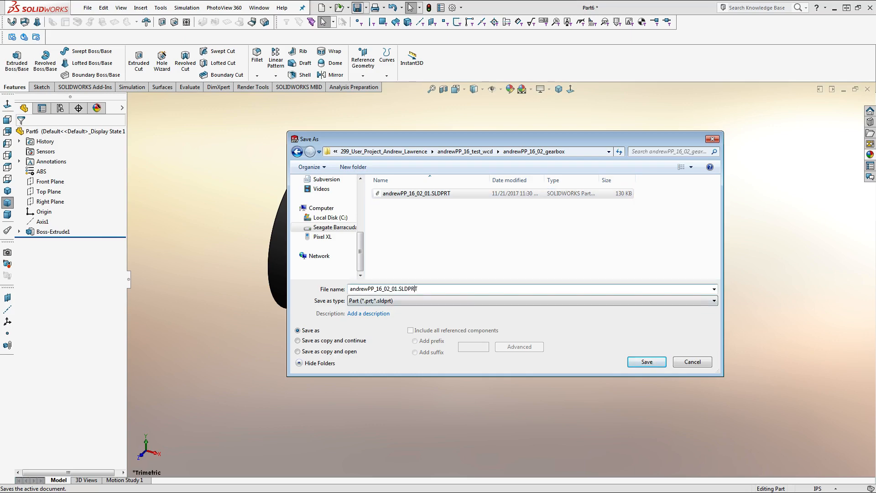
key(BackSpace)
text(2)
key(Return)
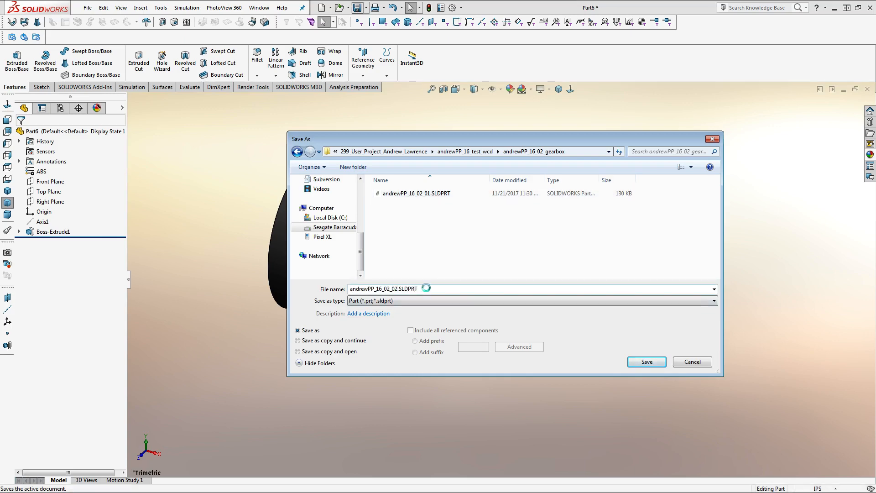
Switch to the Assem2 assembly and insert the 16_02_02 spacer between the two side plates
click(259, 7)
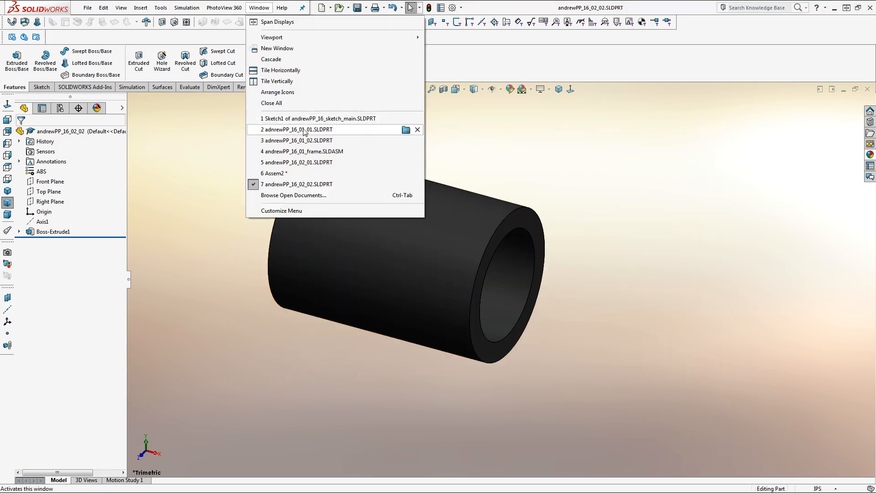
click(314, 168)
click(50, 59)
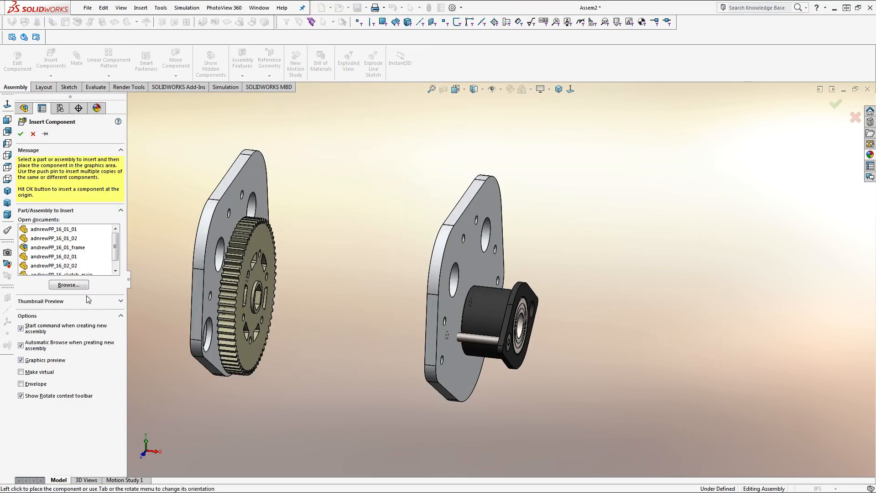
click(80, 267)
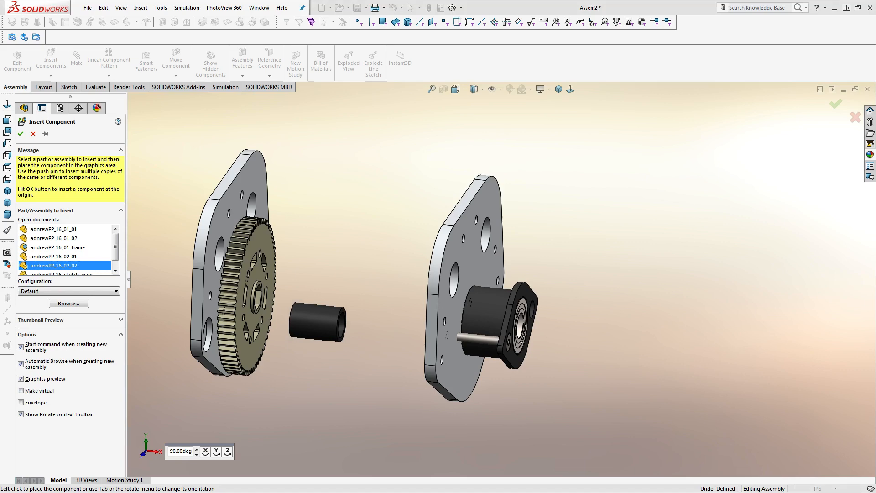
click(324, 307)
Mate the spacer concentric with the bore of the flanged bearing in the gearbox block
middle_drag(324, 308, 374, 328)
scroll(441, 322, down, 3)
middle_drag(446, 318, 493, 318)
scroll(568, 321, down, 2)
ctrl+click(532, 294)
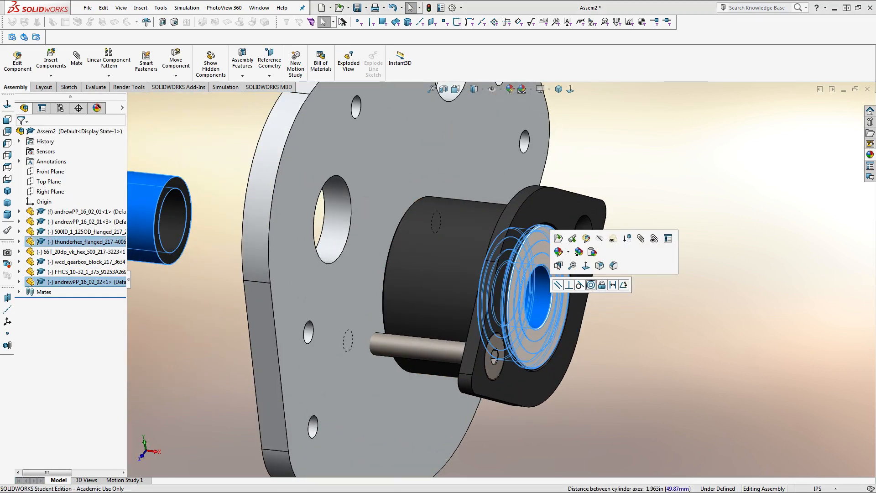
click(591, 285)
Mate the spacer's near end face coincident with the inner face of the flanged bearing inside the gearbox block
middle_drag(433, 260, 477, 256)
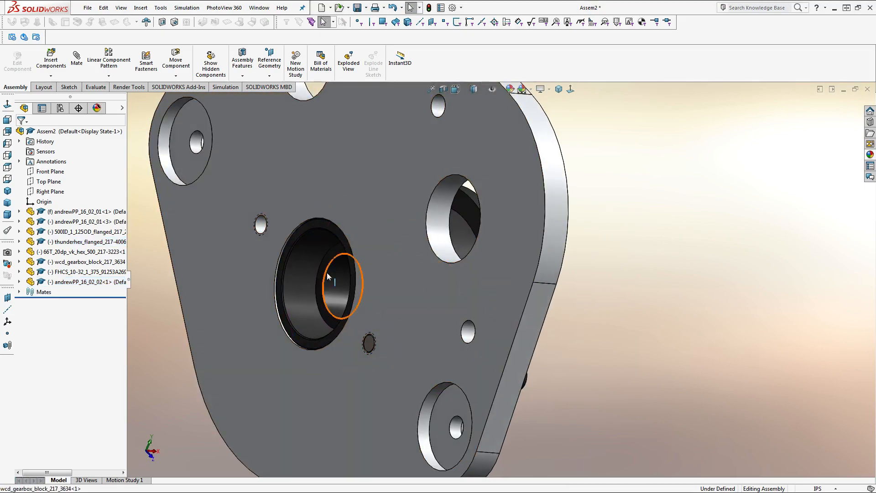
drag(326, 272, 576, 294)
scroll(449, 284, down, 1)
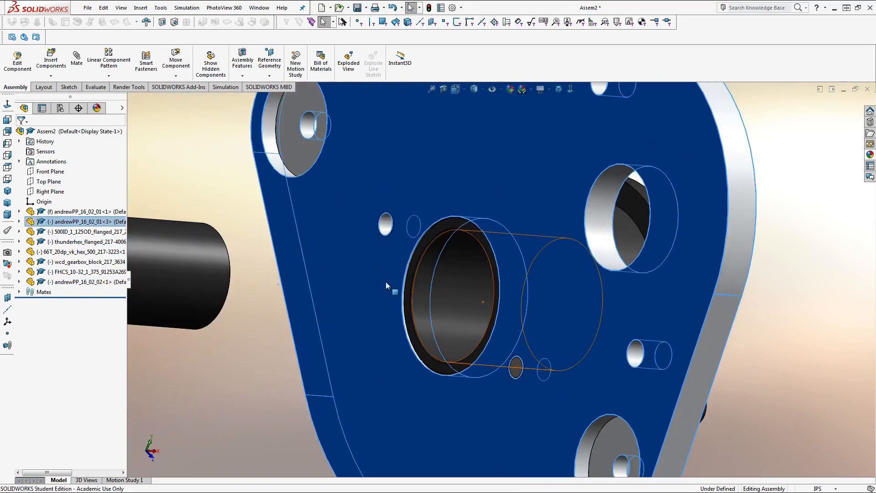
middle_drag(385, 281, 284, 294)
scroll(346, 291, up, 3)
middle_drag(346, 291, 308, 231)
scroll(318, 272, down, 2)
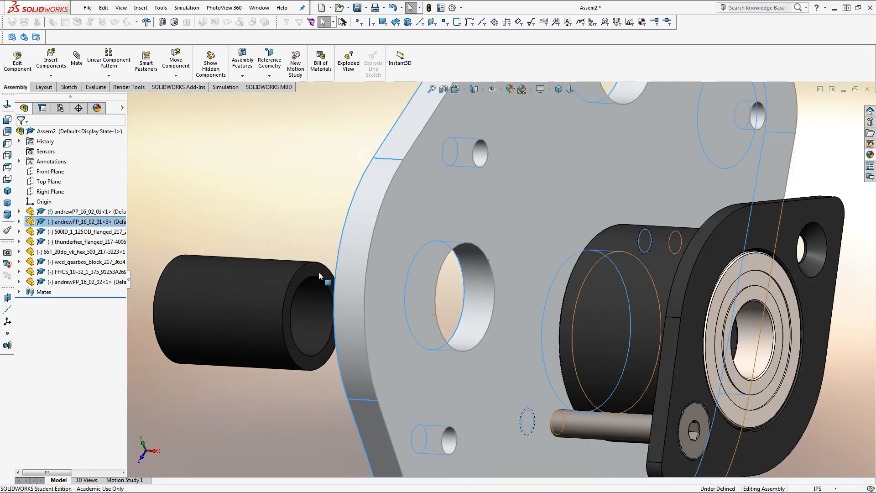
click(319, 273)
middle_drag(318, 271, 413, 282)
scroll(558, 337, down, 4)
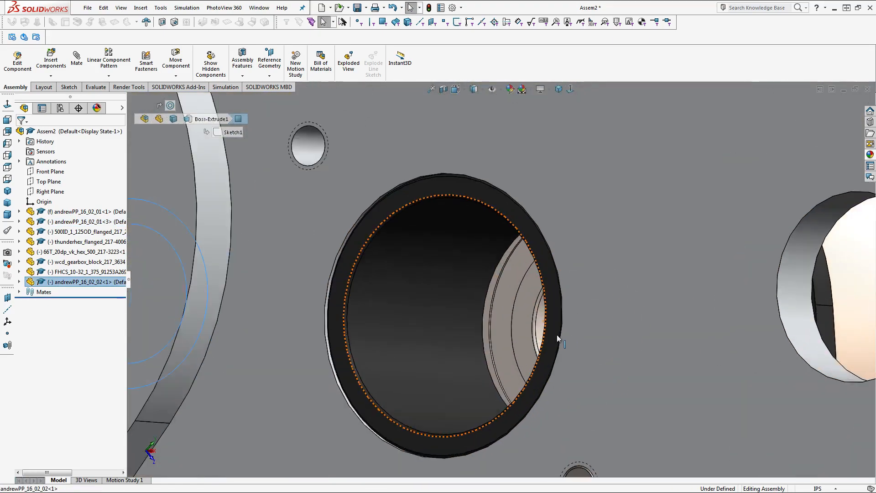
ctrl+click(524, 318)
click(548, 310)
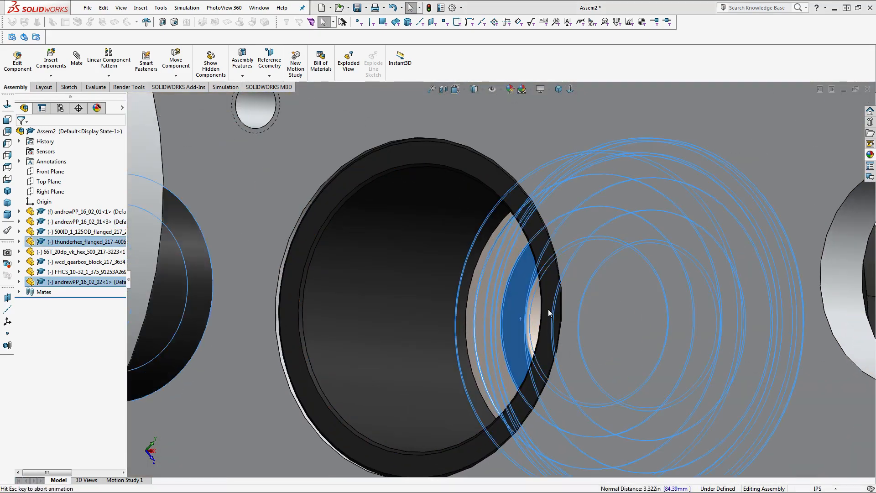
Mate the spacer's other end face coincident with the hub face of the 66-tooth gear
scroll(516, 315, up, 3)
middle_drag(516, 316, 503, 296)
click(487, 254)
scroll(484, 254, up, 3)
middle_drag(374, 260, 297, 251)
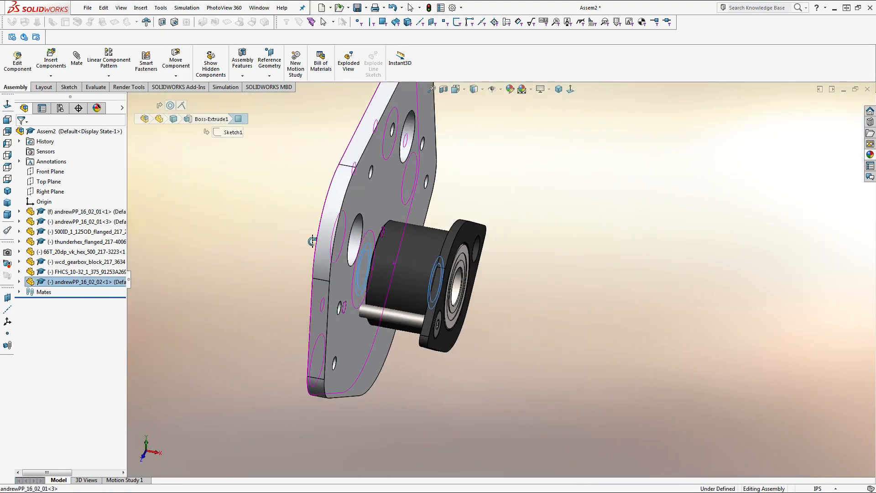
scroll(294, 250, up, 4)
scroll(293, 250, down, 4)
scroll(294, 250, down, 3)
click(268, 191)
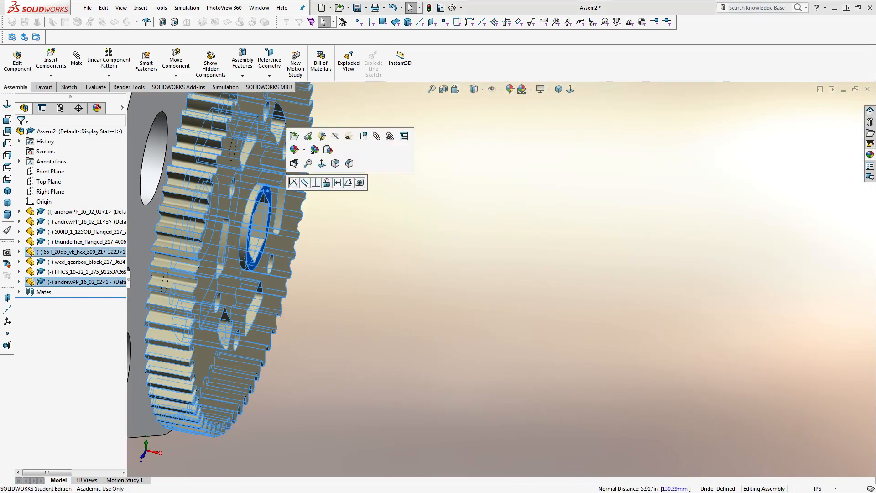
scroll(292, 184, up, 8)
key(Escape)
middle_drag(302, 241, 293, 190)
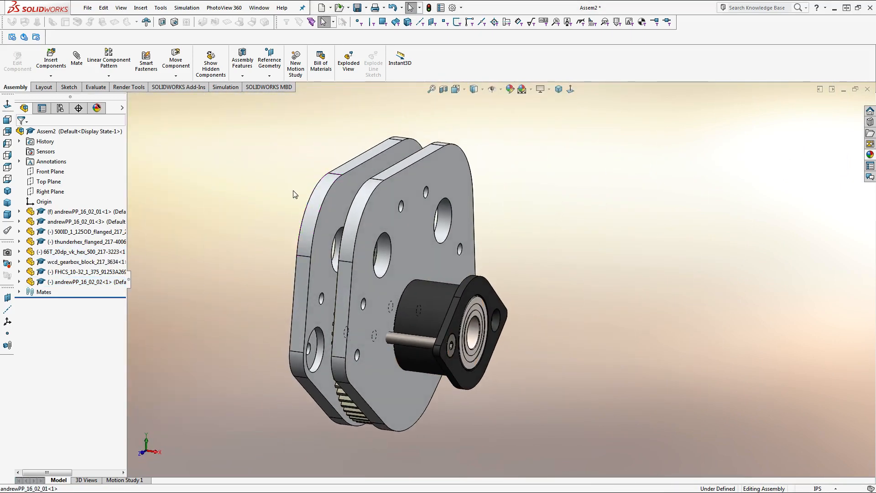
Measure the distance between the recessed circular pocket faces of the two side plates
scroll(312, 256, down, 6)
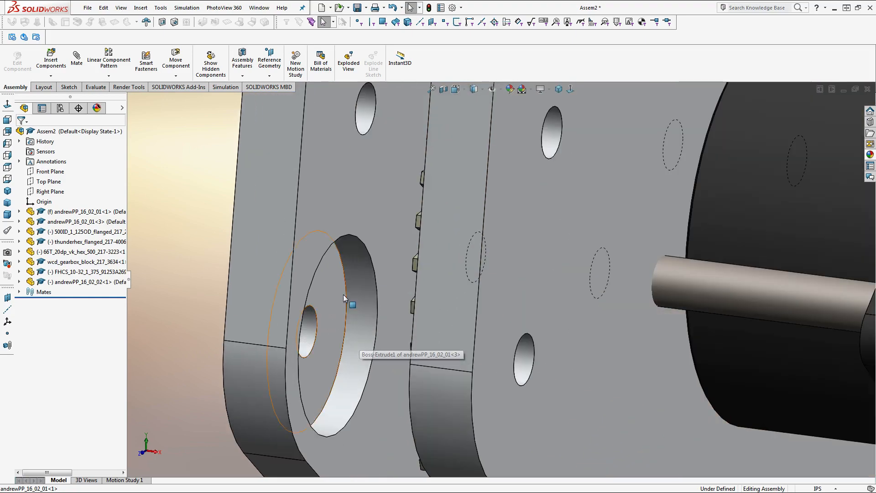
click(343, 294)
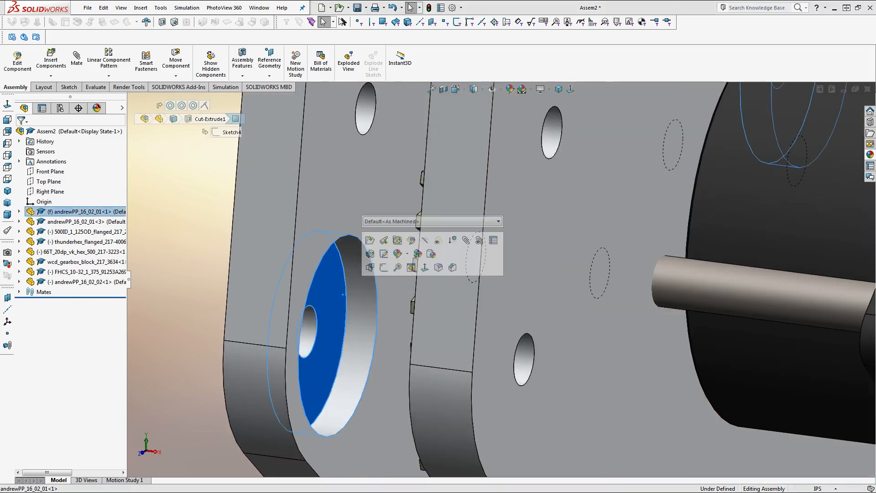
scroll(347, 295, up, 5)
middle_drag(375, 296, 405, 302)
scroll(451, 301, down, 5)
ctrl+click(450, 300)
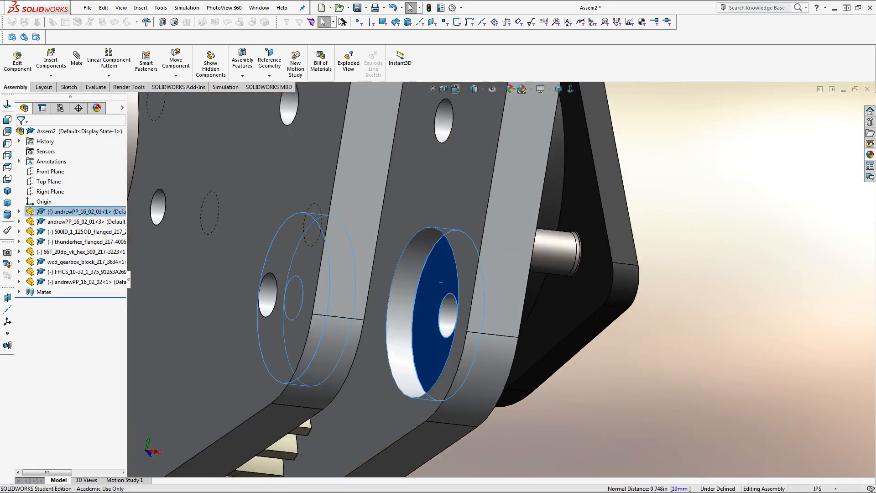
scroll(622, 303, up, 3)
click(621, 299)
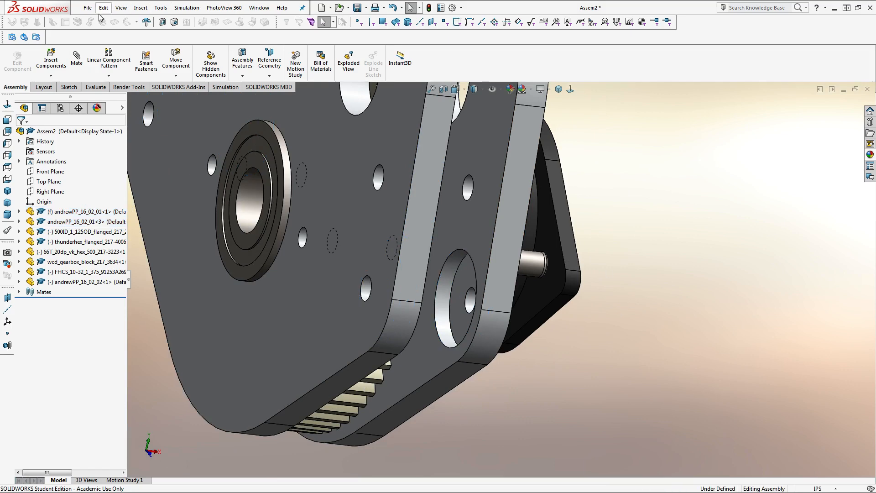
Create a new part from the 299_PART template
click(103, 7)
click(88, 8)
click(102, 21)
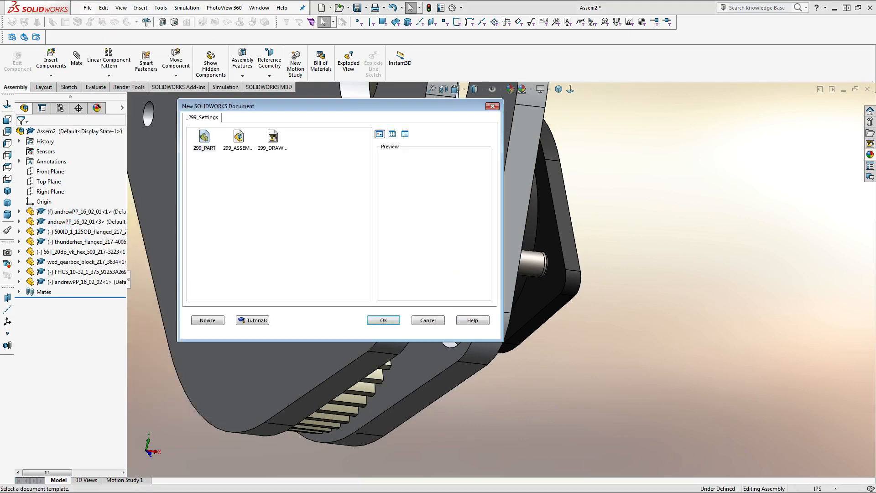
double_click(204, 139)
Sketch a circle centred on the origin on the Right Plane and dimension its diameter to 0.75 in
click(17, 60)
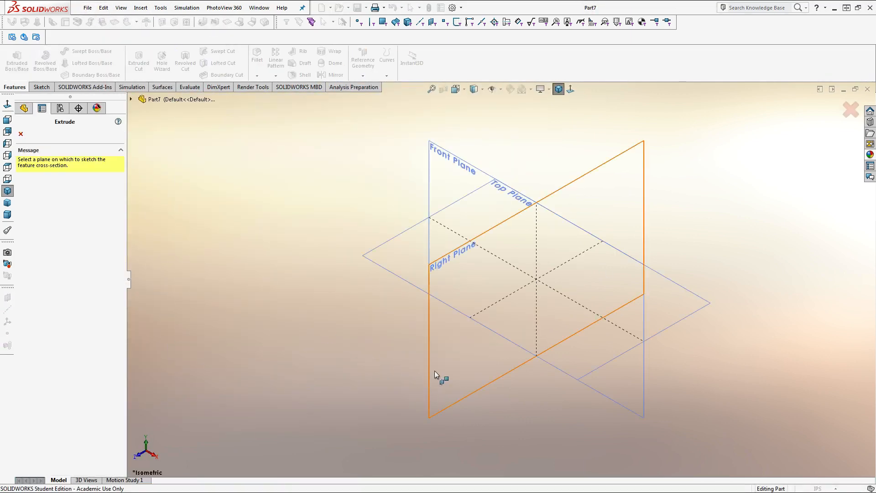
click(435, 374)
drag(501, 279, 475, 340)
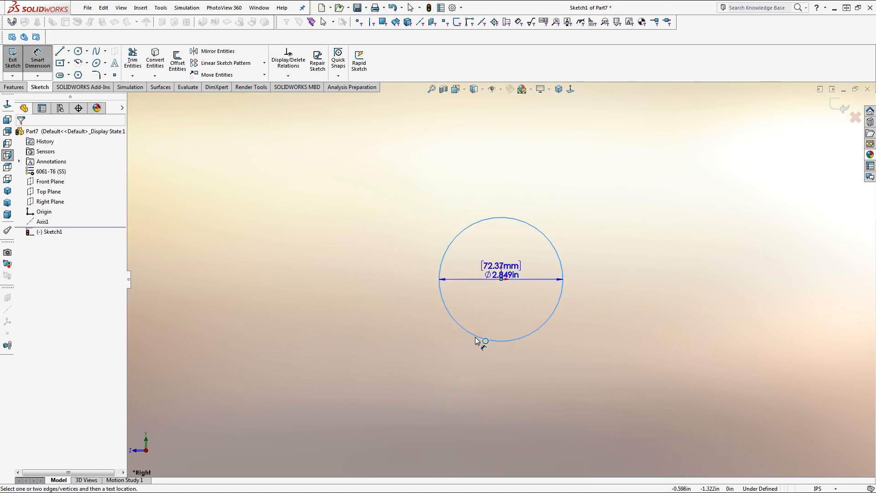
click(426, 358)
text(.75)
key(Return)
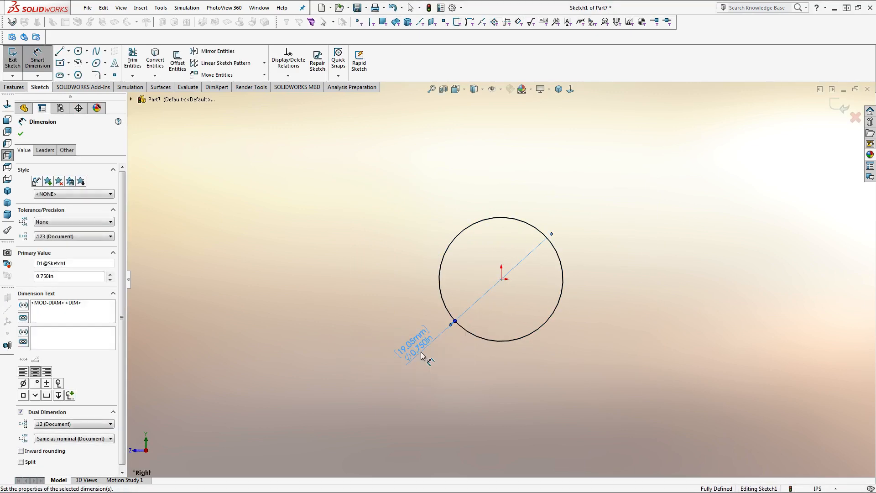
key(Escape)
Offset the circle inward by 0.063 in to form the tube's wall
key(o)
click(480, 224)
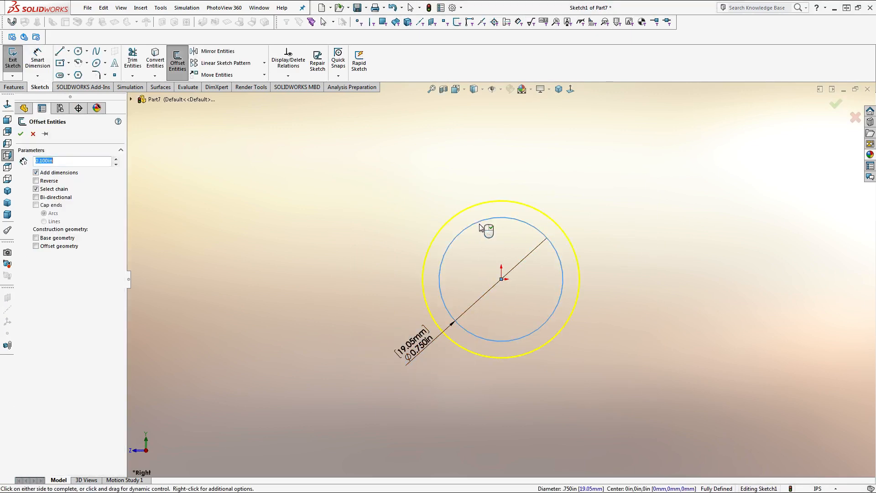
click(44, 181)
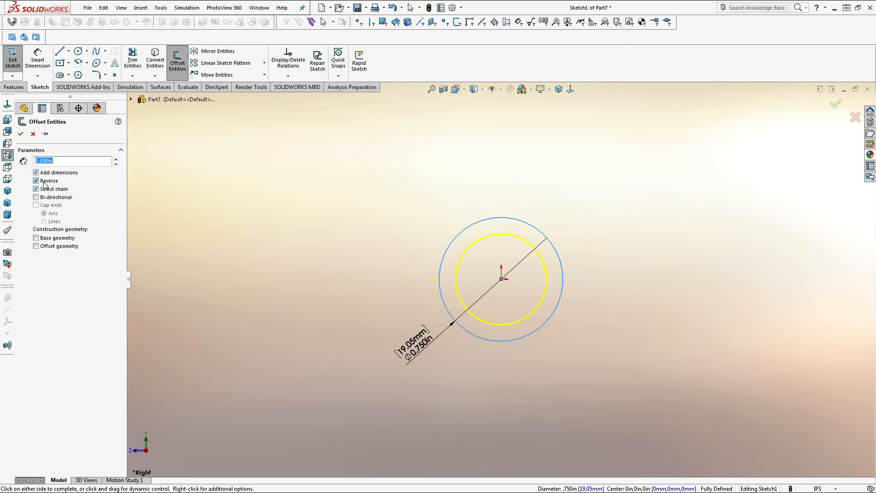
key(Return)
Extrude the ring profile into a tube with the Mid Plane end condition
key(e)
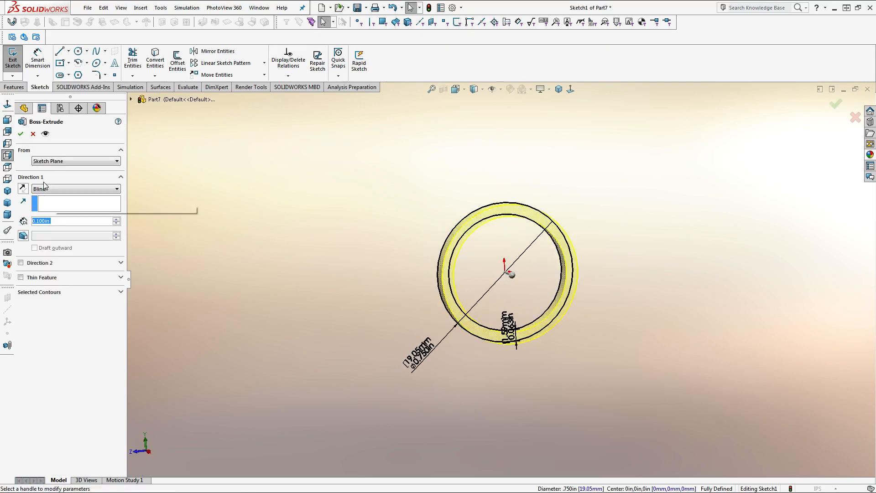
click(57, 189)
click(46, 226)
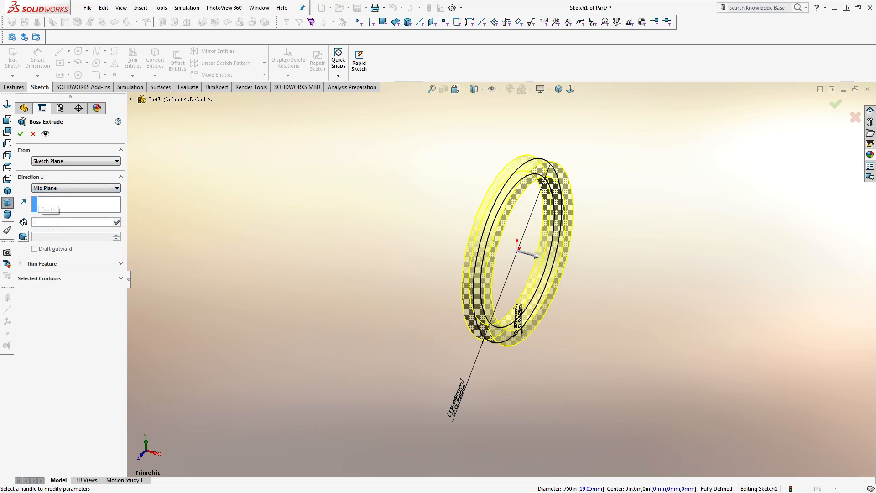
text(1.5)
key(Return)
key(Return)
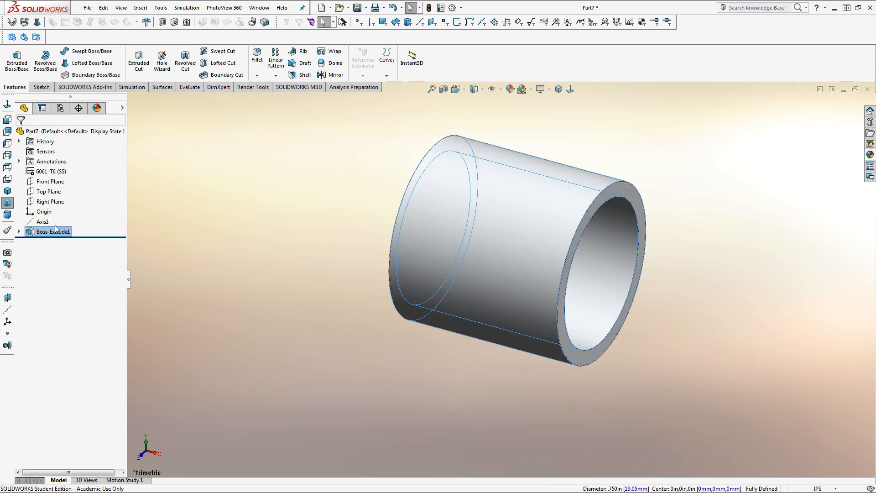
Save the tube in the gearbox folder, reusing the existing part's file name with the number 16_02_03
click(357, 8)
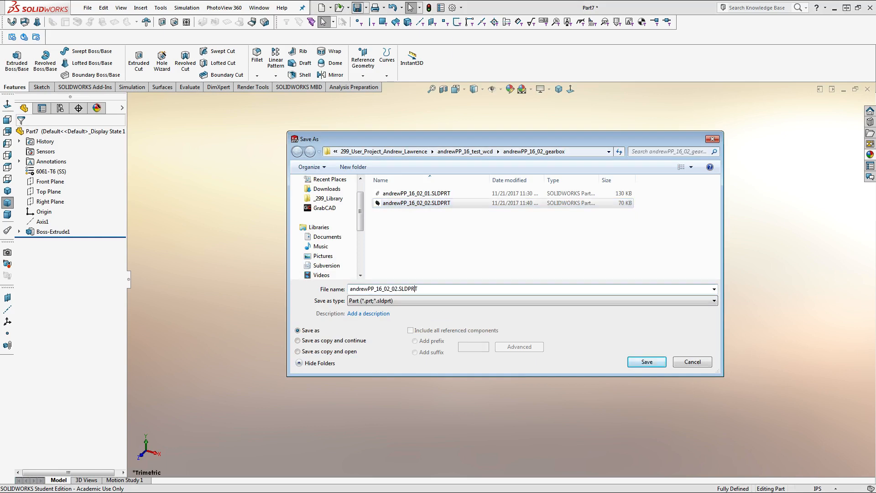
text(3)
key(Return)
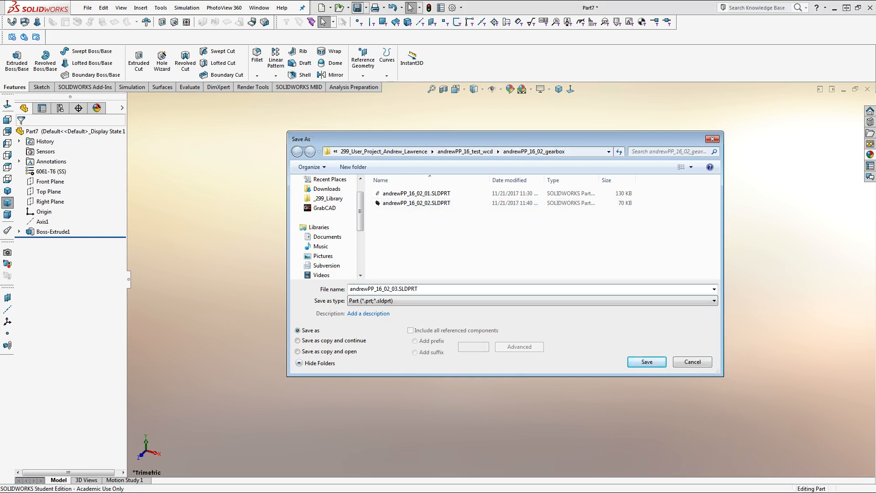
Switch to the Assem2 assembly and insert the 16_02_03 tube near the lower ends of the side plates
click(268, 11)
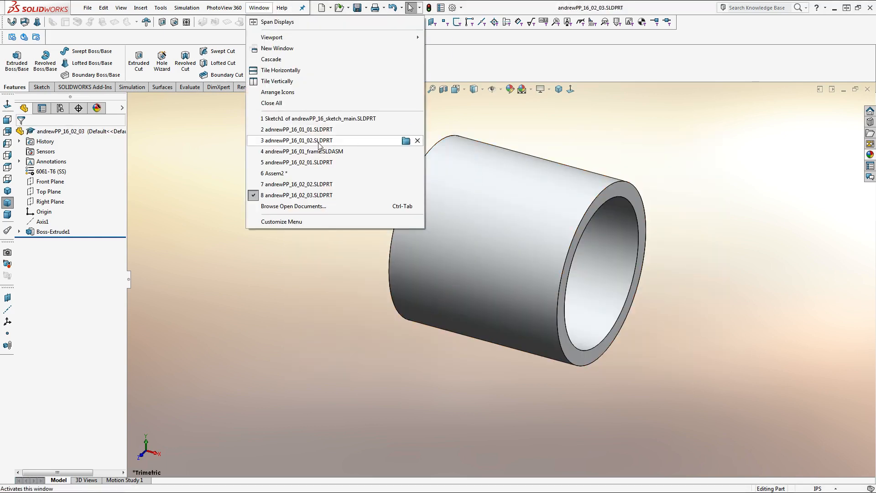
click(327, 174)
middle_drag(327, 176, 400, 215)
scroll(466, 177, down, 2)
mouse_move(459, 229)
middle_down()
mouse_move(402, 238)
mouse_move(472, 237)
middle_up()
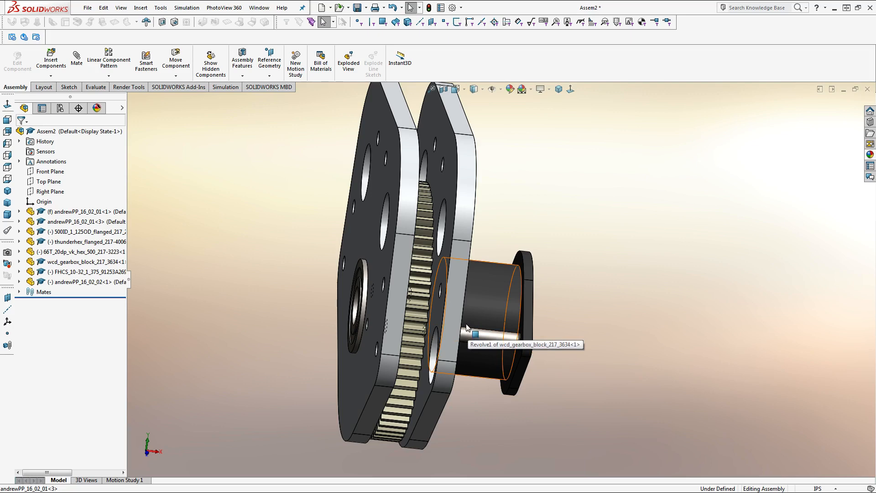
scroll(474, 287, up, 3)
scroll(473, 286, down, 2)
middle_drag(474, 292, 441, 322)
scroll(440, 302, up, 2)
scroll(440, 302, down, 2)
scroll(430, 288, down, 1)
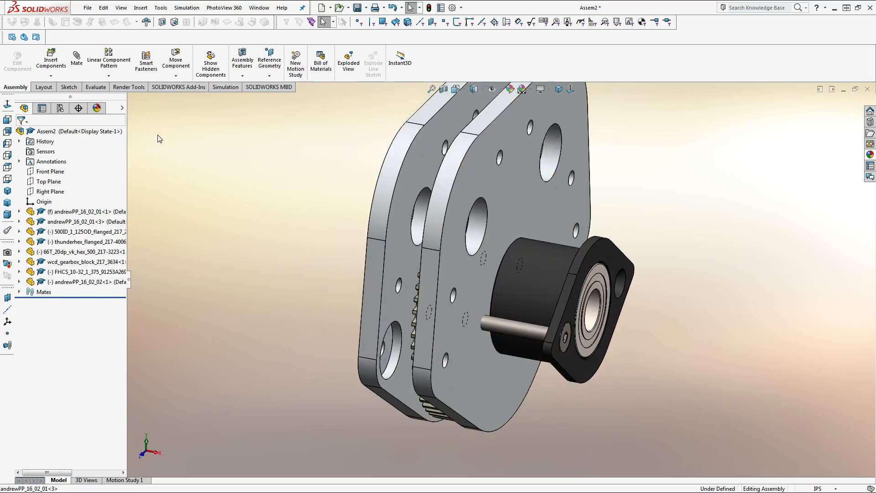
click(50, 58)
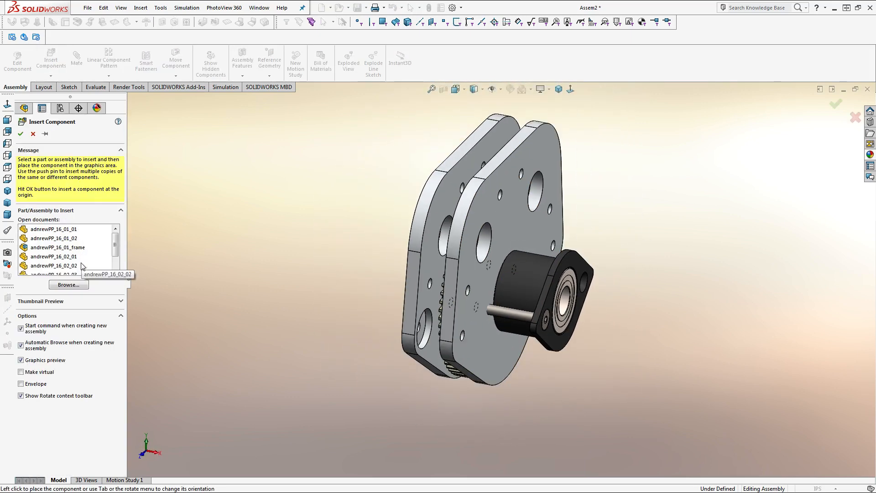
click(81, 273)
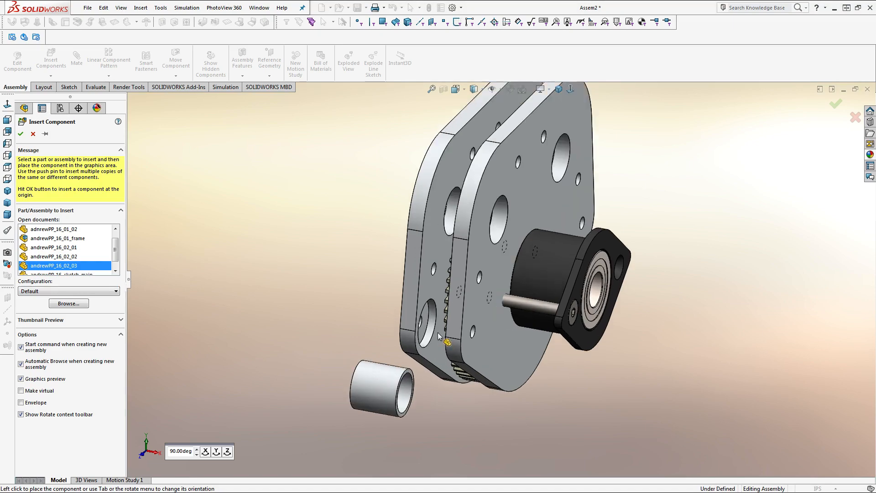
click(437, 332)
Mate the tube's end face coincident with the floor of the round corner recess in the fixed side plate
scroll(429, 292, down, 5)
click(426, 294)
middle_drag(421, 301, 492, 350)
scroll(315, 403, down, 6)
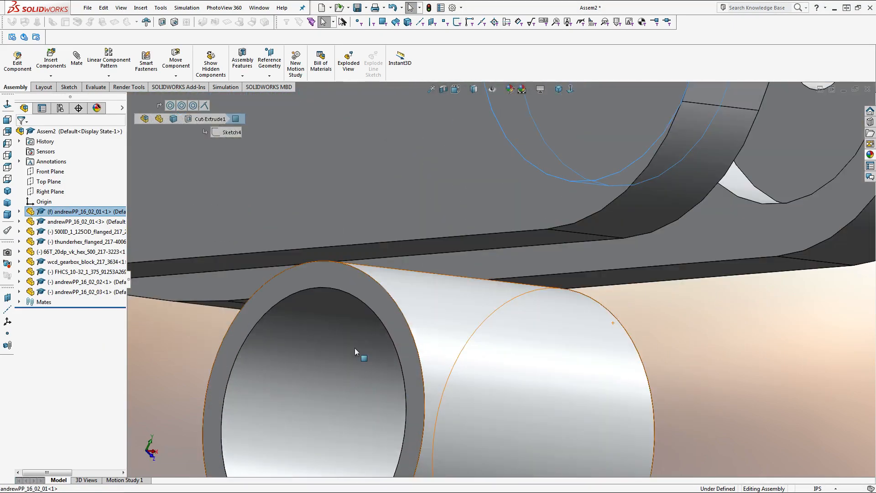
click(376, 292)
middle_drag(404, 285, 629, 274)
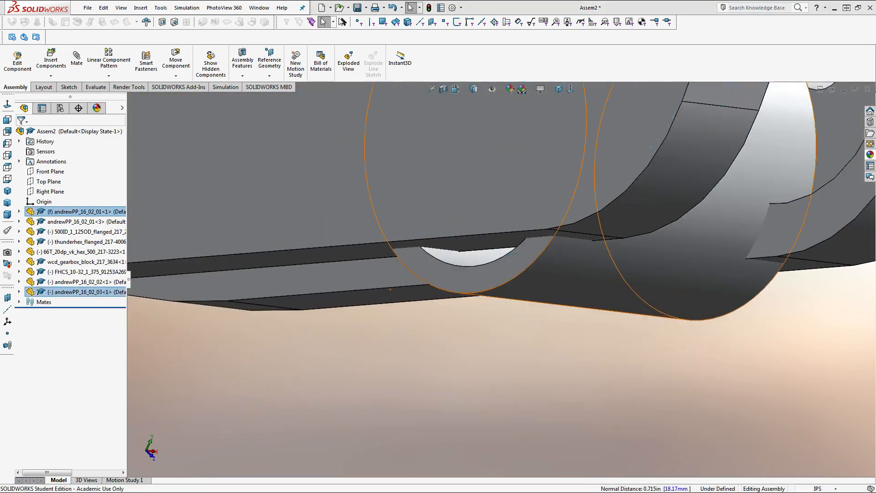
click(639, 273)
Mate the tube's outer cylinder concentric with the round corner recess in the second side plate
scroll(637, 242, up, 3)
scroll(632, 191, down, 5)
scroll(622, 224, up, 4)
middle_drag(620, 223, 545, 203)
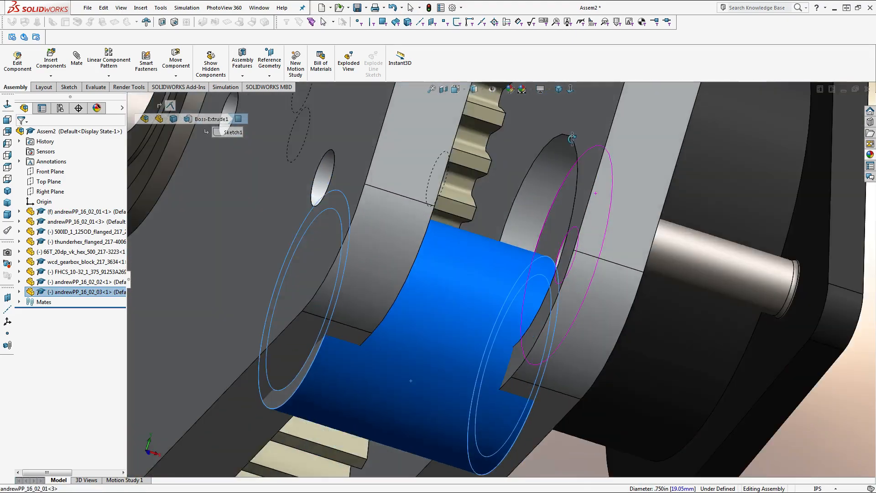
scroll(542, 202, down, 3)
ctrl+click(541, 202)
click(604, 189)
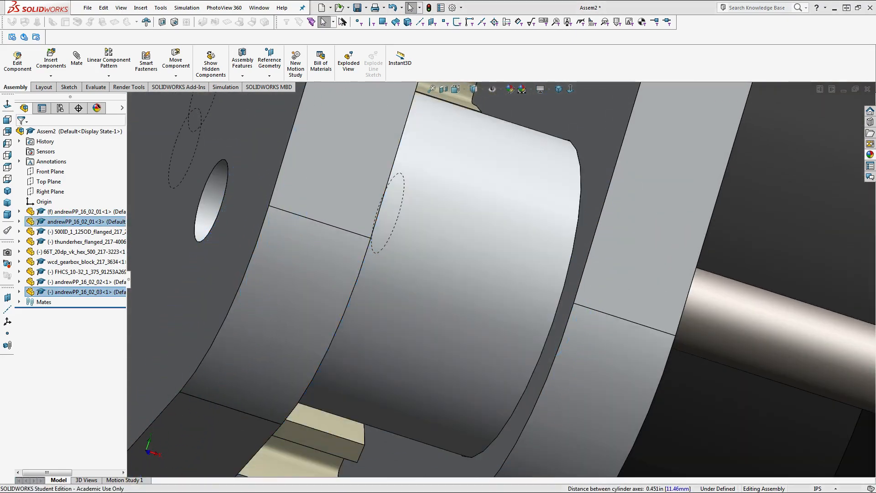
Insert one 10-32 locknut from the design library's nuts folder below the side plates
middle_drag(604, 191, 488, 307)
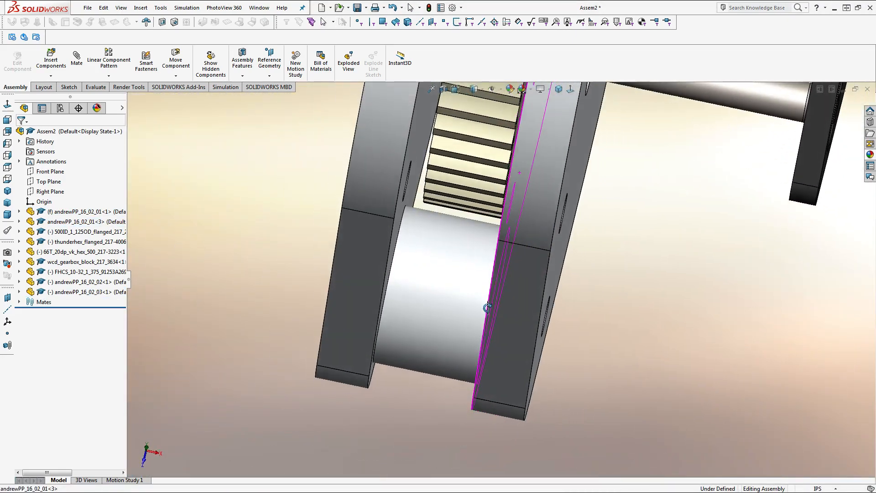
scroll(486, 288, up, 2)
mouse_move(466, 218)
middle_down()
mouse_move(474, 230)
mouse_move(489, 170)
mouse_move(498, 250)
mouse_move(460, 215)
middle_up()
scroll(557, 287, up, 3)
middle_drag(557, 284, 616, 265)
click(868, 122)
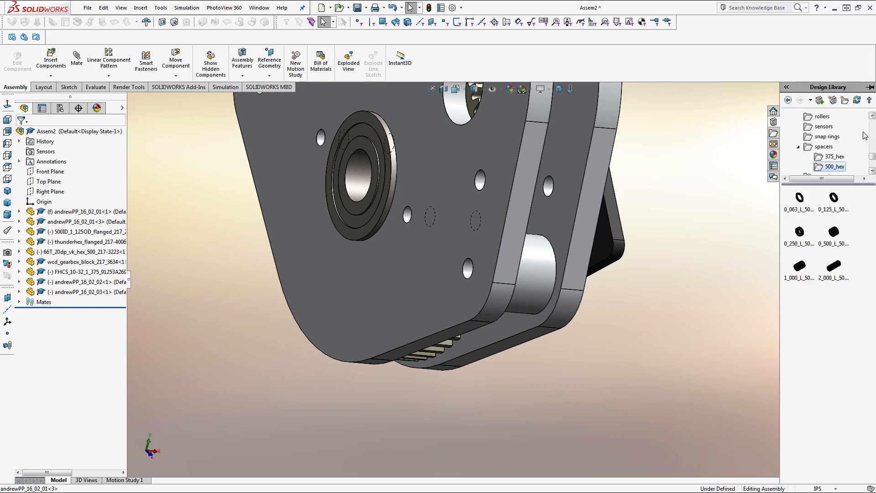
click(798, 148)
scroll(828, 139, down, 2)
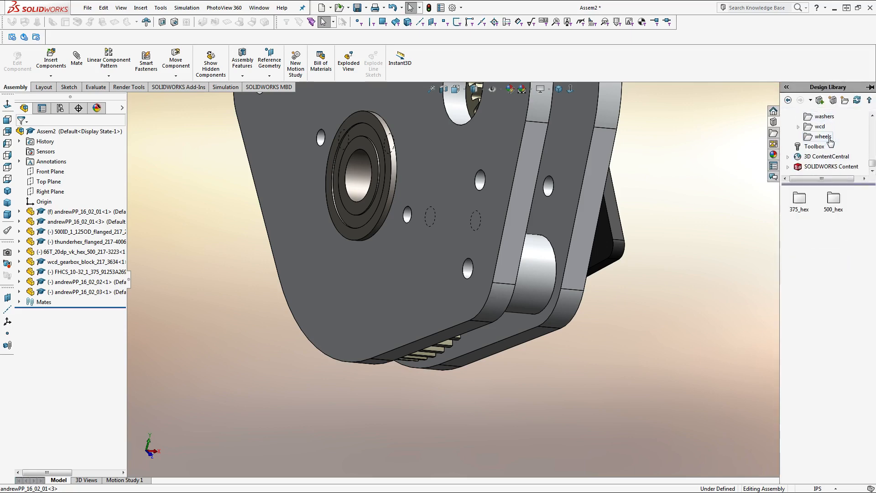
scroll(829, 139, up, 1)
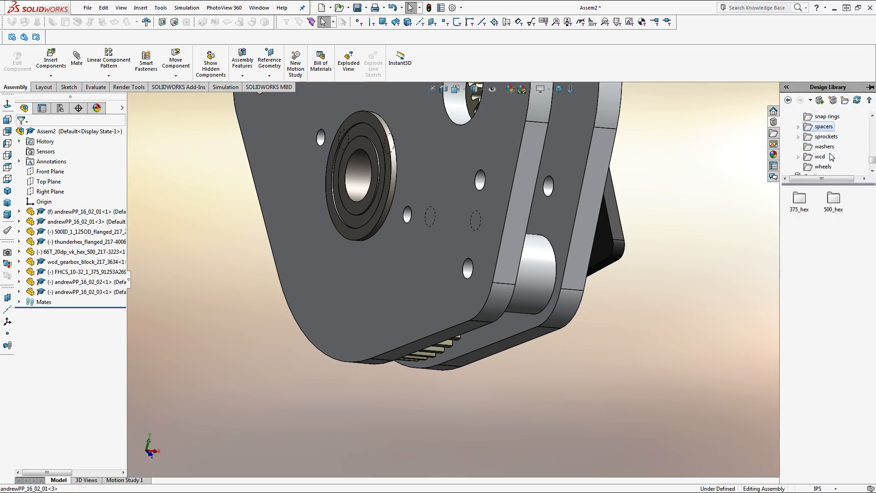
scroll(830, 157, up, 1)
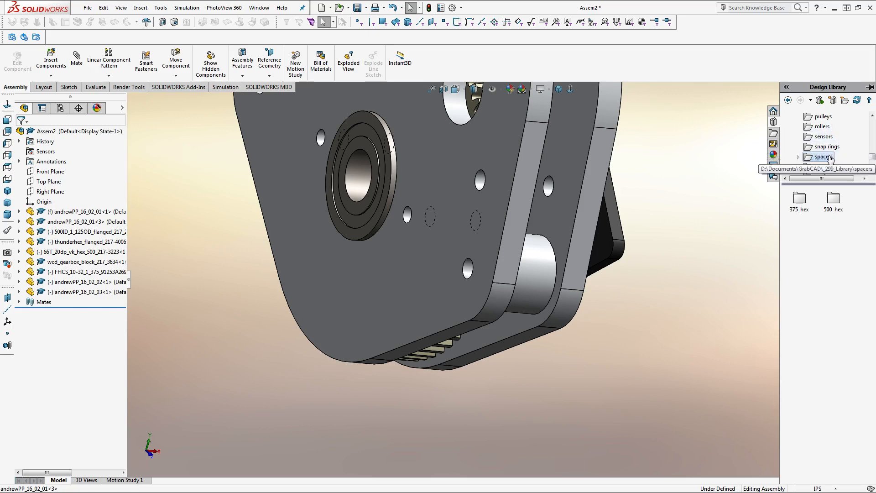
scroll(825, 148, up, 1)
click(820, 126)
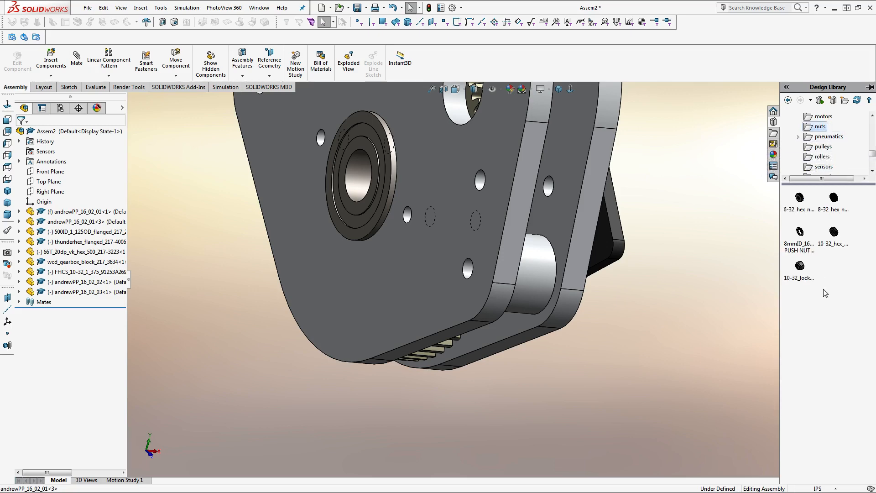
drag(801, 270, 512, 428)
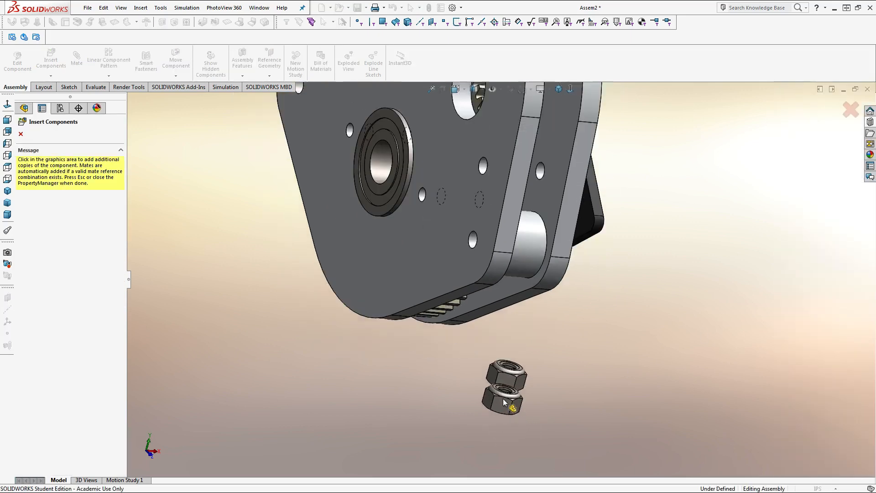
right_drag(508, 357, 442, 450)
Mate the locknut's flat face against the fixed plate's outer face and make the nut concentric with the corner bolt hole
click(430, 194)
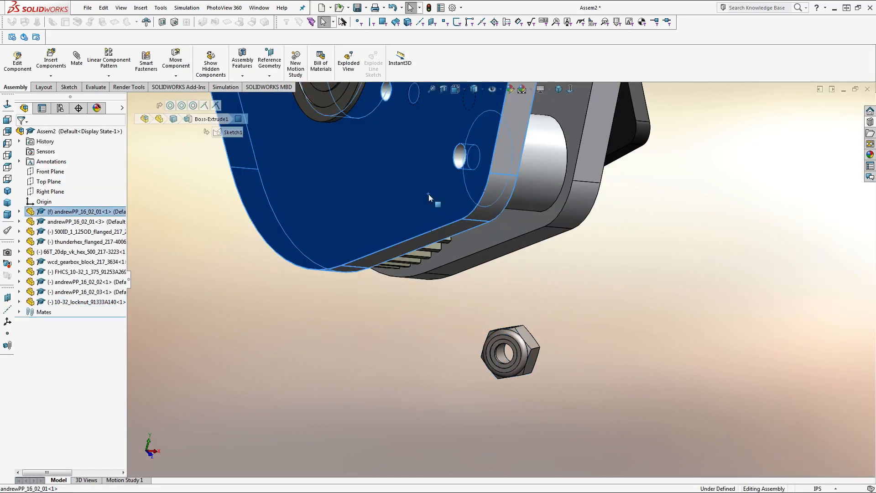
middle_drag(447, 219, 596, 281)
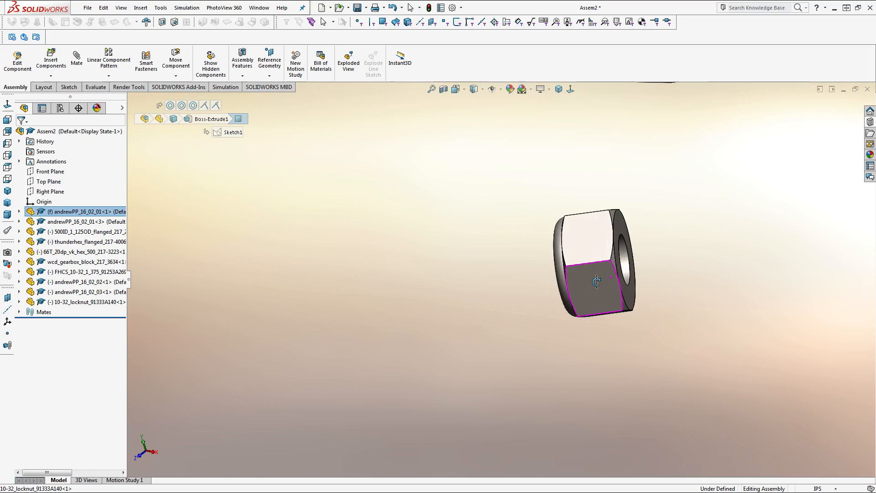
ctrl+click(625, 222)
click(647, 220)
click(627, 225)
scroll(625, 223, up, 5)
middle_drag(511, 222, 456, 173)
click(444, 153)
click(472, 151)
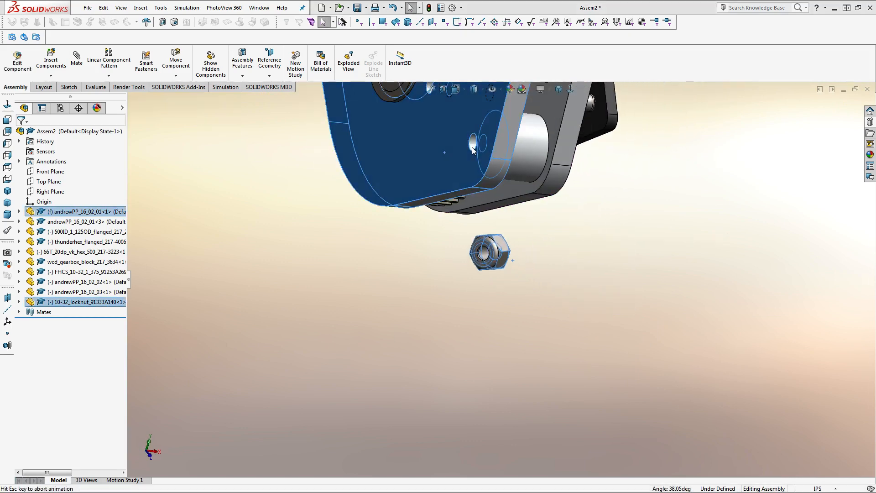
ctrl+click(478, 194)
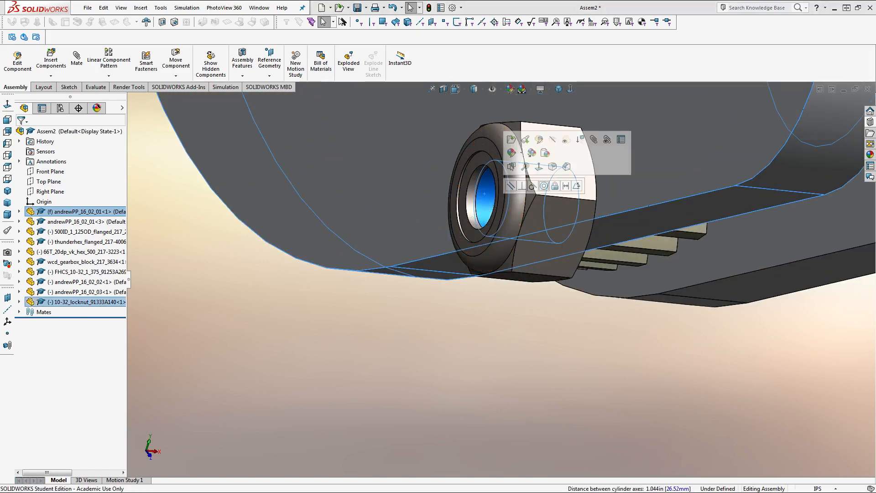
click(542, 186)
Measure the distance from the second plate's outer face to the locknut's end to determine the required bolt length
scroll(629, 187, up, 7)
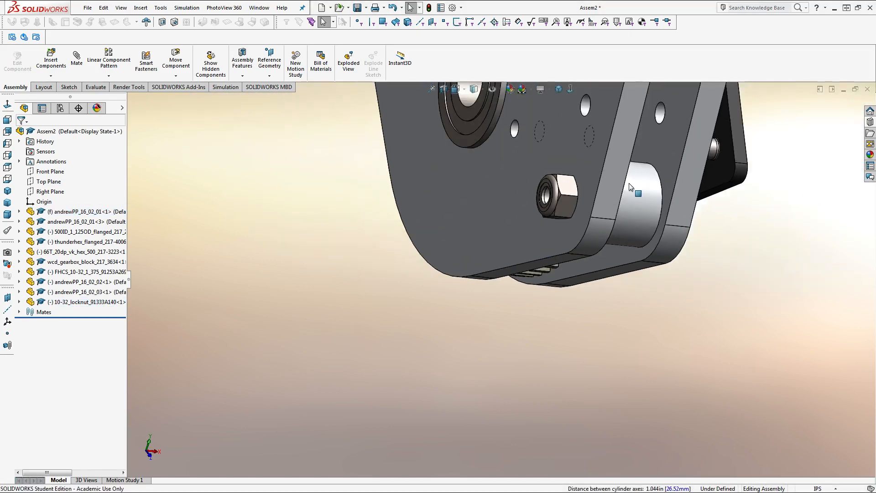
middle_drag(628, 185, 566, 187)
scroll(707, 210, down, 6)
click(694, 275)
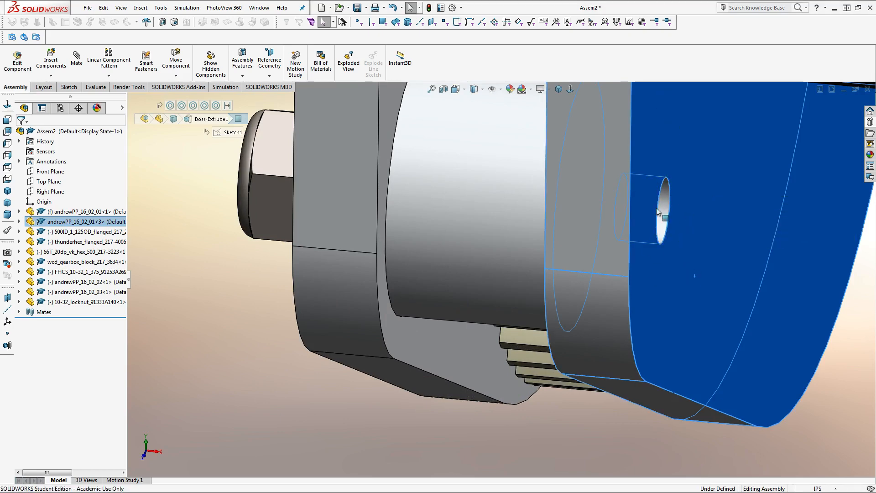
middle_drag(662, 210, 228, 242)
scroll(336, 256, down, 5)
click(332, 292)
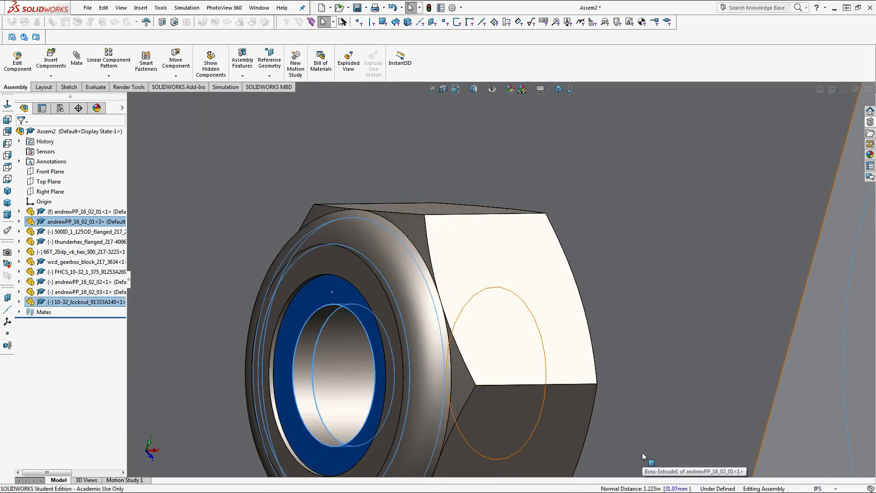
scroll(607, 316, up, 6)
scroll(607, 316, up, 3)
middle_drag(607, 315, 527, 289)
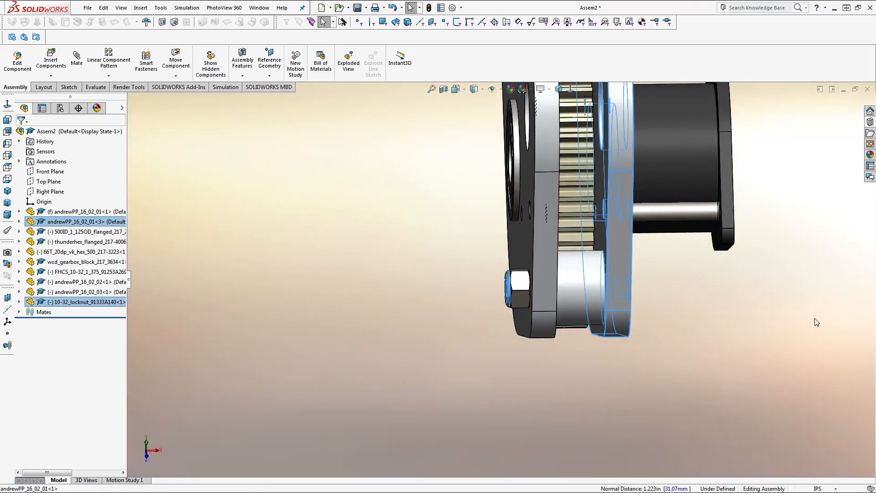
click(845, 269)
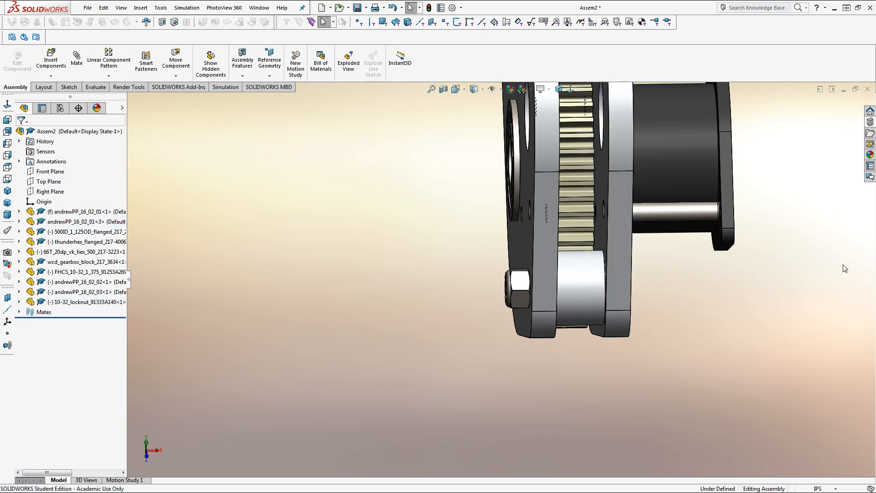
Check the #10 SHCS and BHCS bolt folders in the design library for the available 10-32 bolt lengths
click(869, 122)
drag(872, 152, 871, 121)
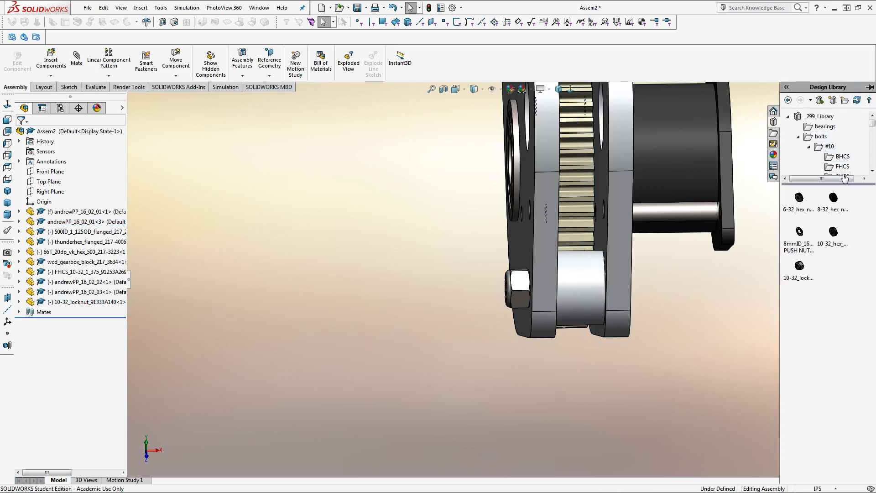
click(871, 170)
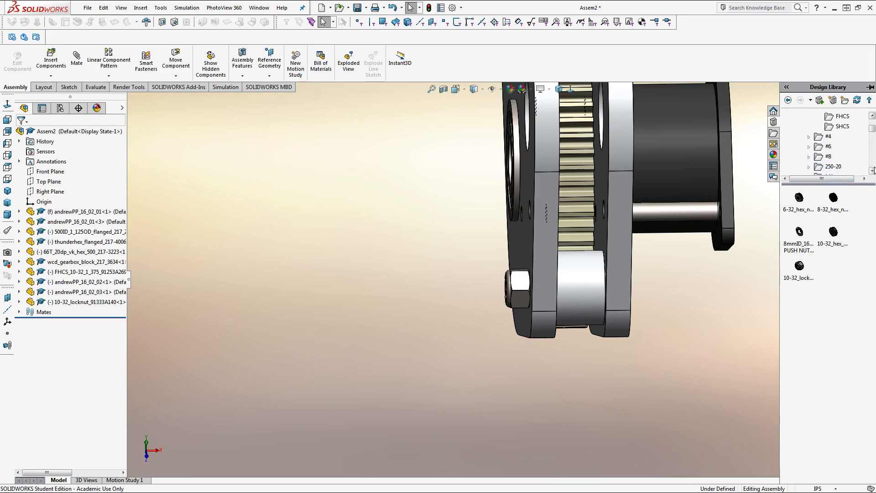
click(843, 127)
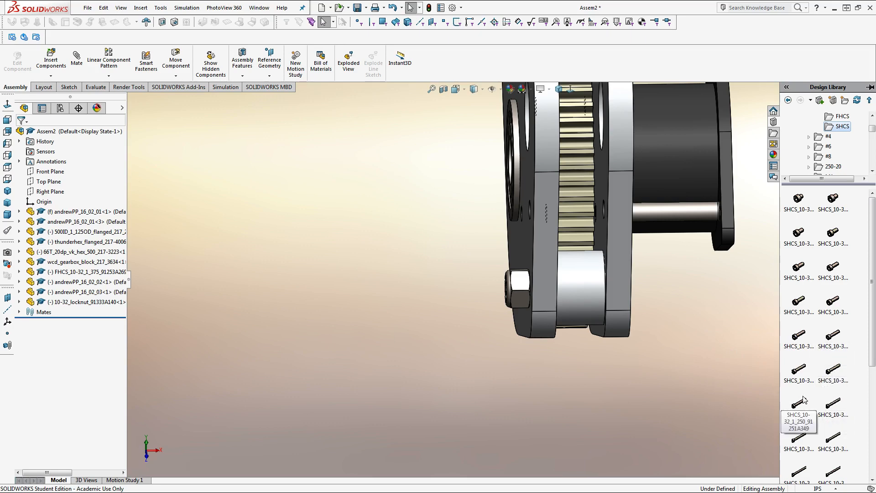
mouse_move(832, 404)
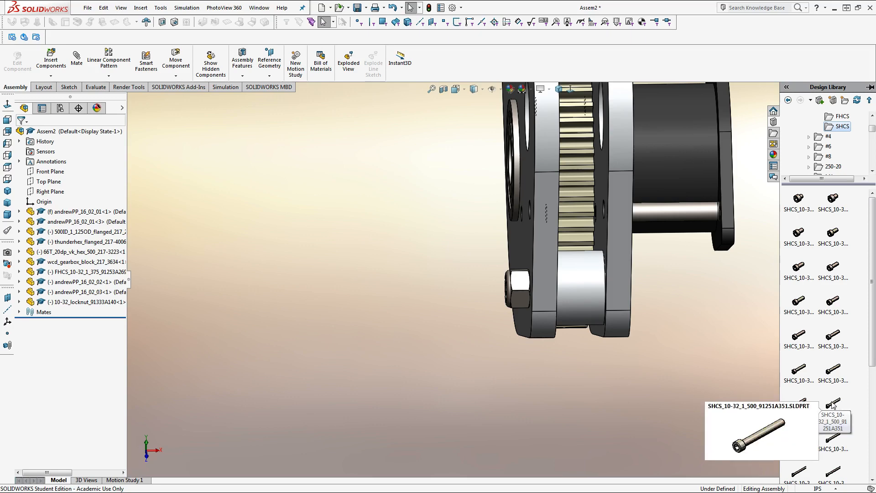
click(871, 116)
click(841, 118)
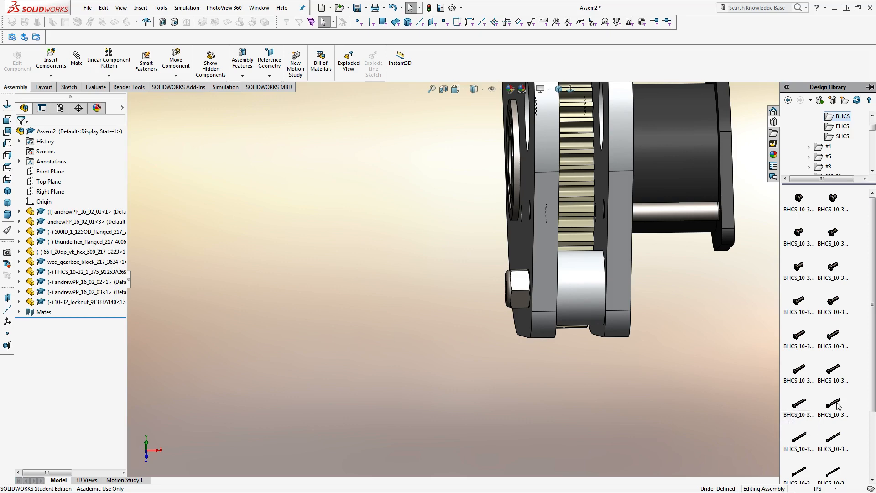
click(598, 432)
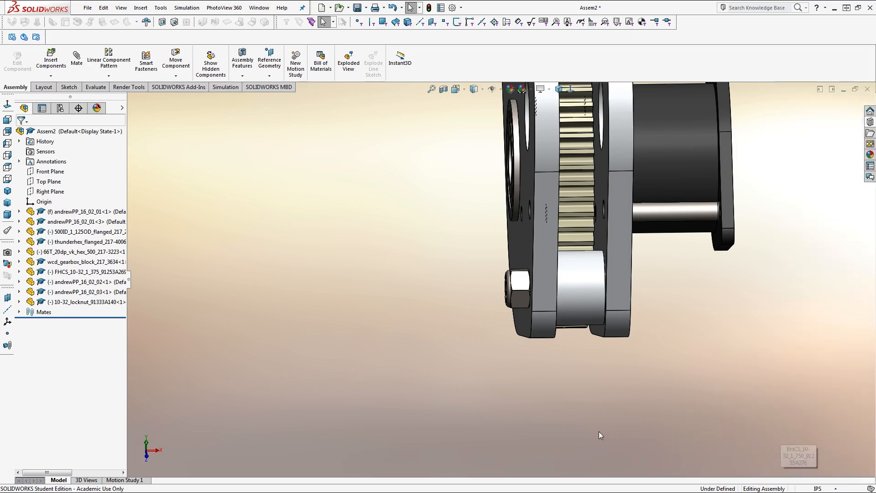
Switch to the web browser, open mcmaster.com and search the catalogue for "bolt"
click(68, 485)
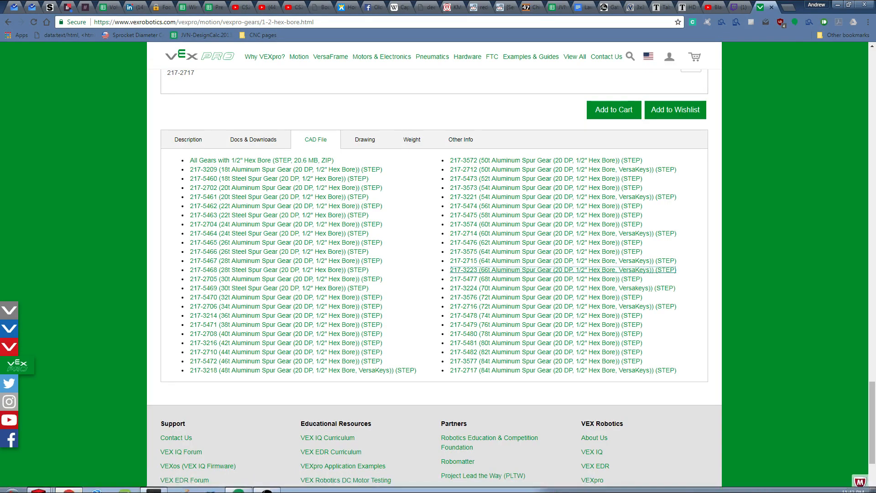
click(228, 22)
text(mcmaster.com)
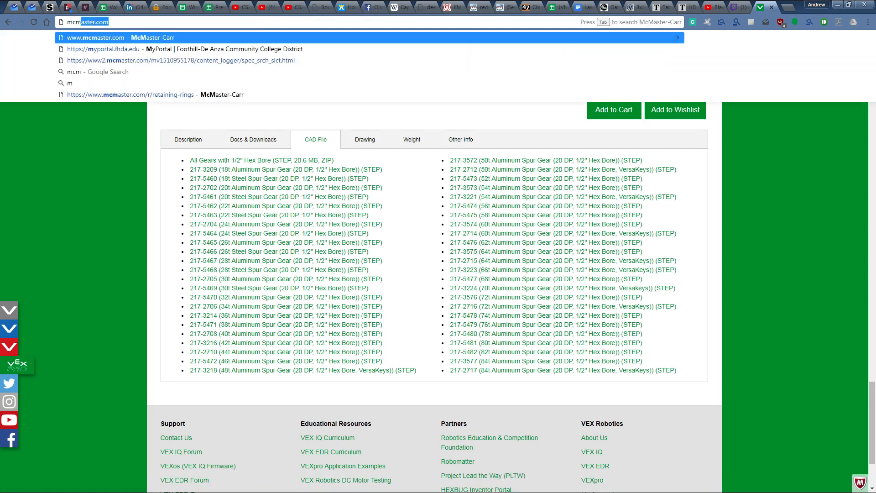
key(Return)
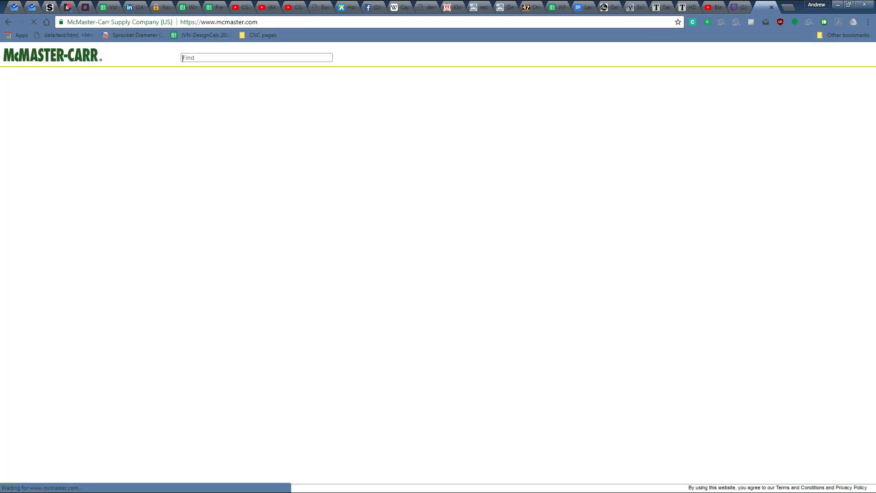
text(bolt)
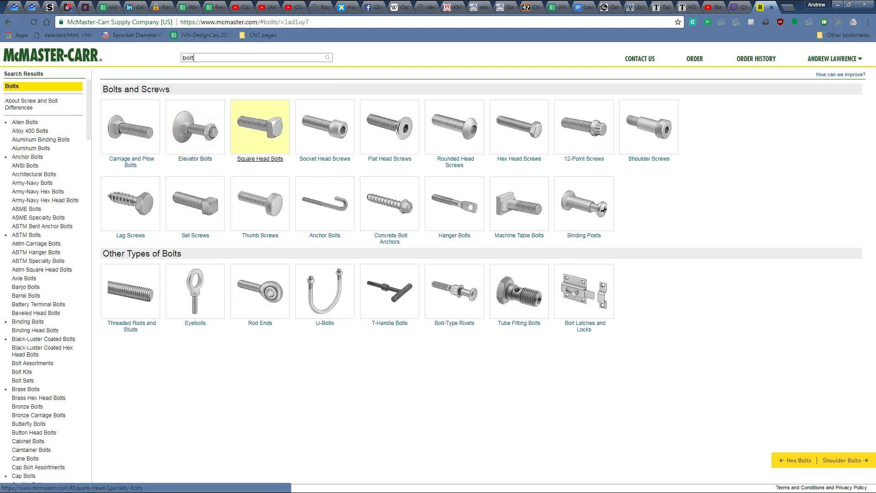
Narrow the socket head screws to alloy steel with a 10-32 thread and a 1 3/8" length
click(324, 128)
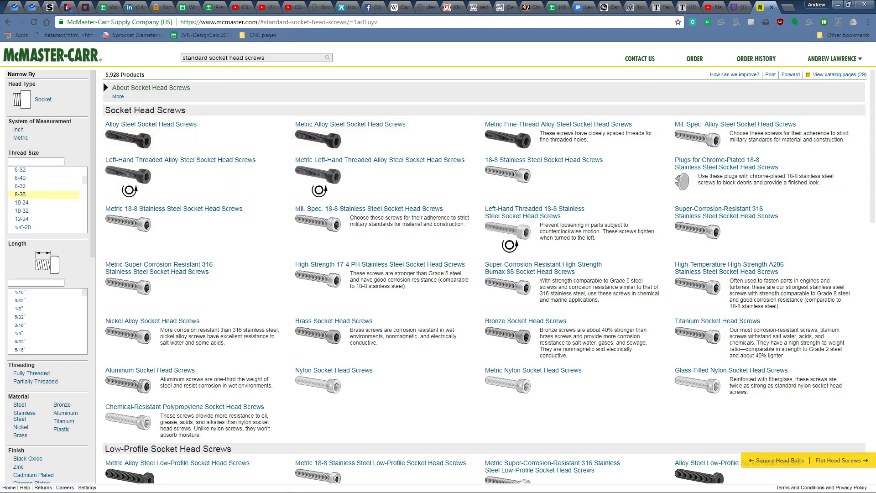
click(22, 211)
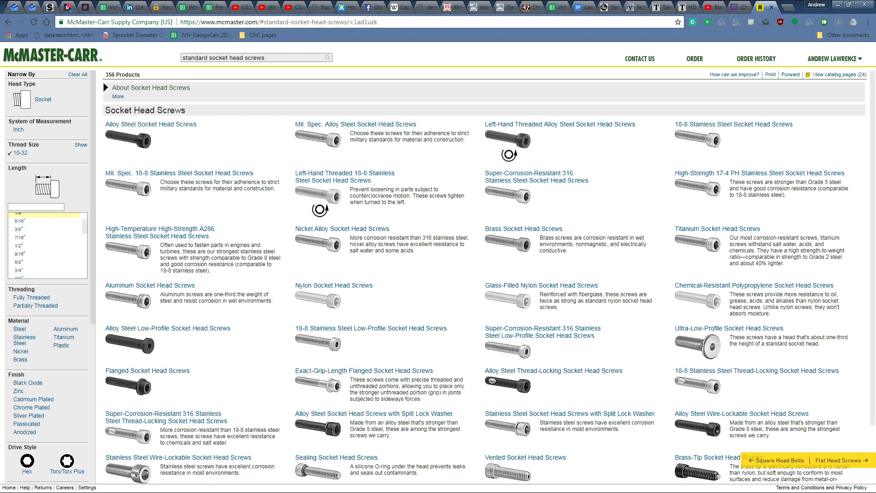
scroll(47, 245, down, 2)
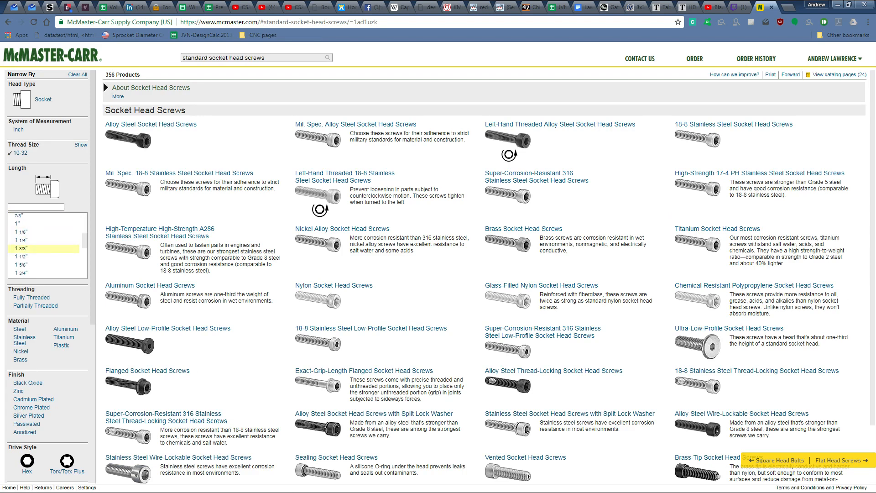
click(151, 134)
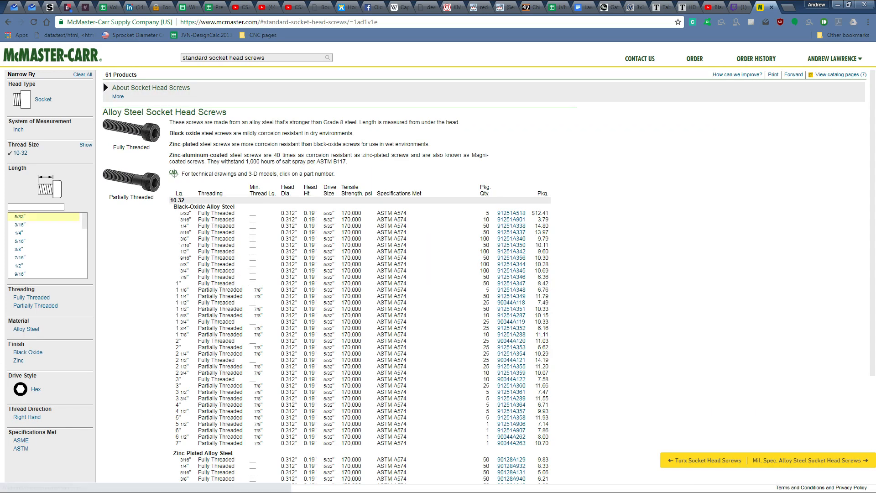
scroll(44, 240, down, 2)
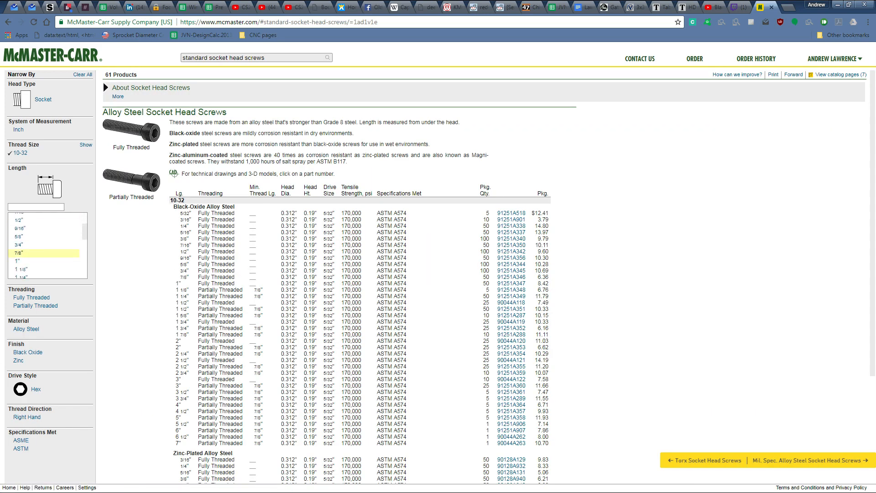
scroll(43, 252, down, 3)
scroll(43, 228, up, 3)
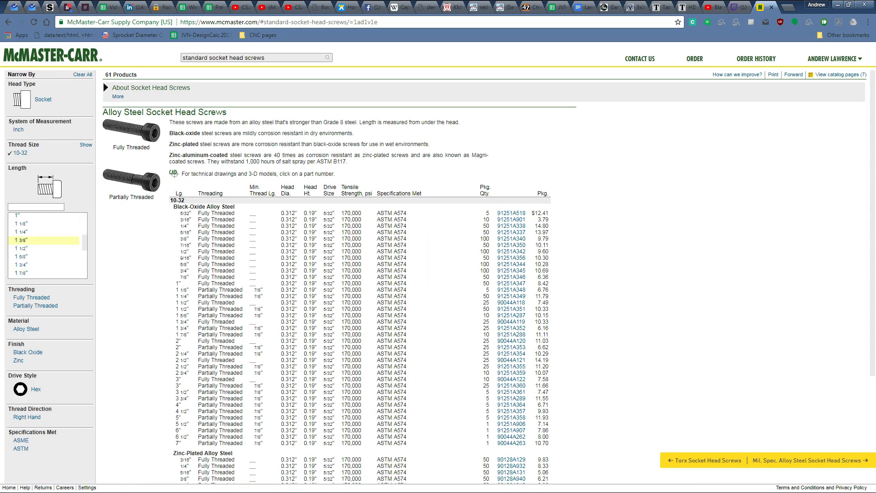
click(23, 240)
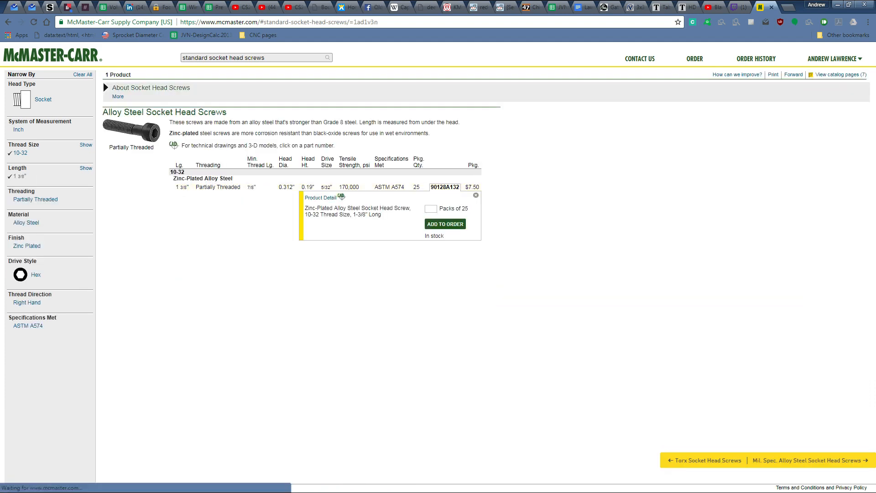
Download the 3-D SOLIDWORKS model of zinc-plated screw 90128A132 from its product detail page and open the file
click(320, 197)
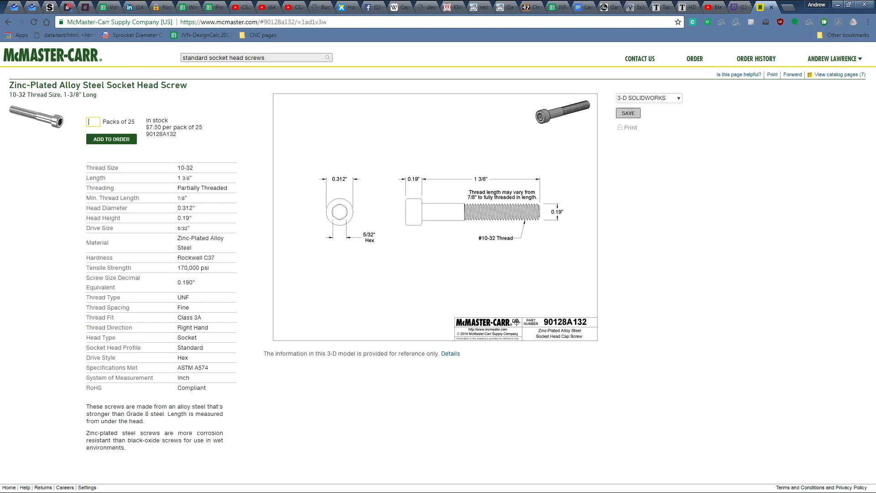
click(628, 113)
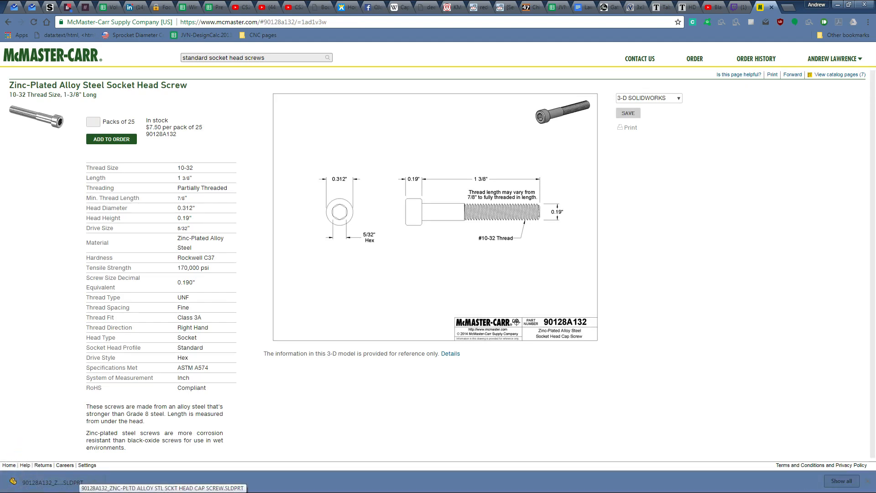
click(50, 482)
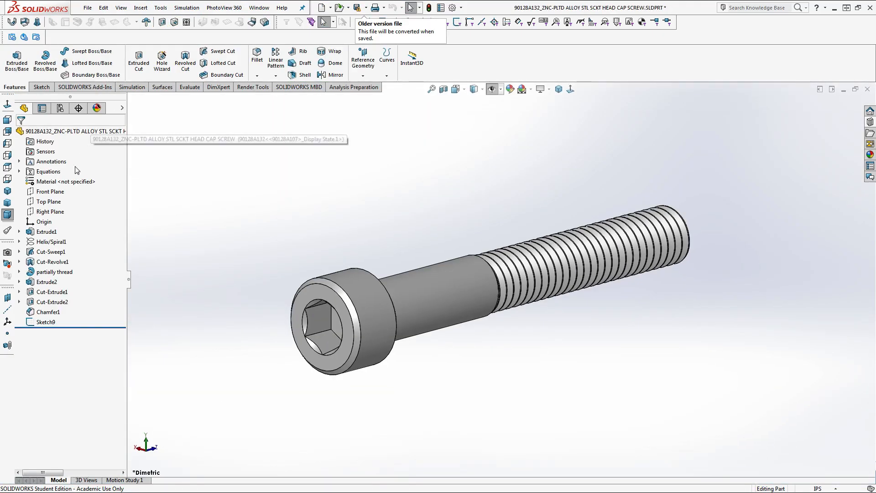
Assign AISI 4130 Steel, annealed at 865C, as the screw's material
right_click(68, 181)
click(121, 254)
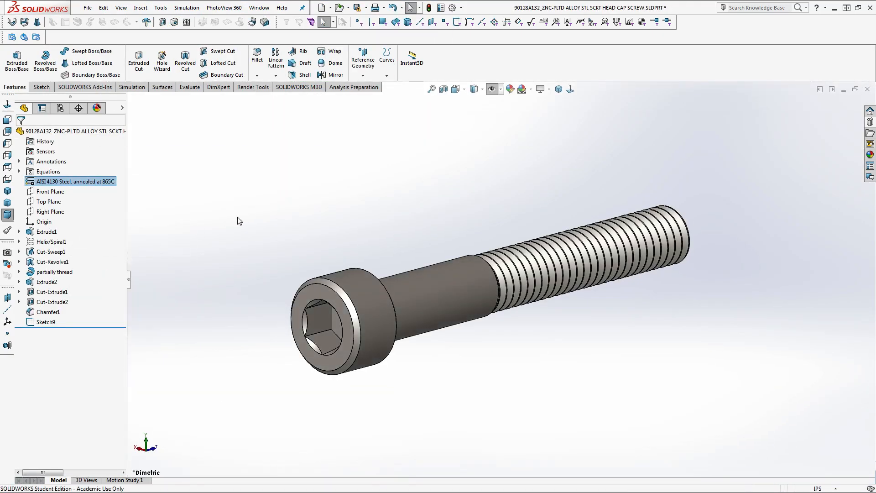
Delete the screw's thread helix with its dependent features, and delete the leftover helix circle, Sketch2
scroll(618, 248, down, 4)
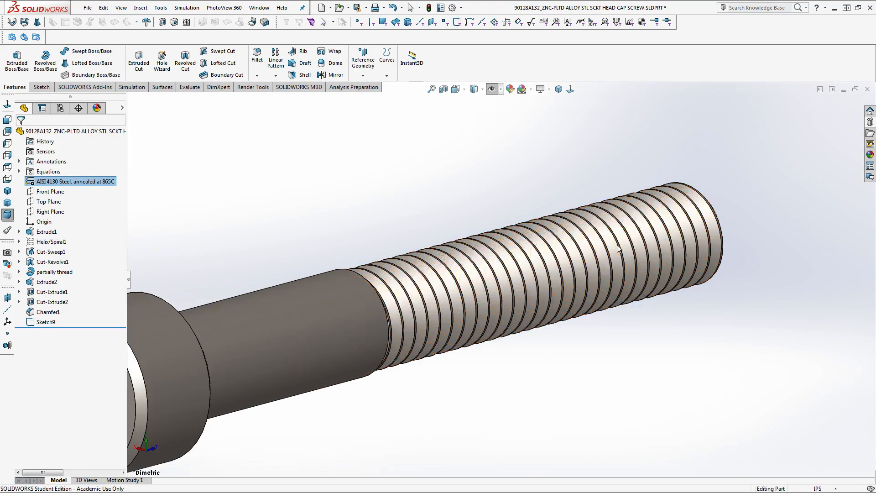
scroll(365, 248, down, 1)
click(41, 241)
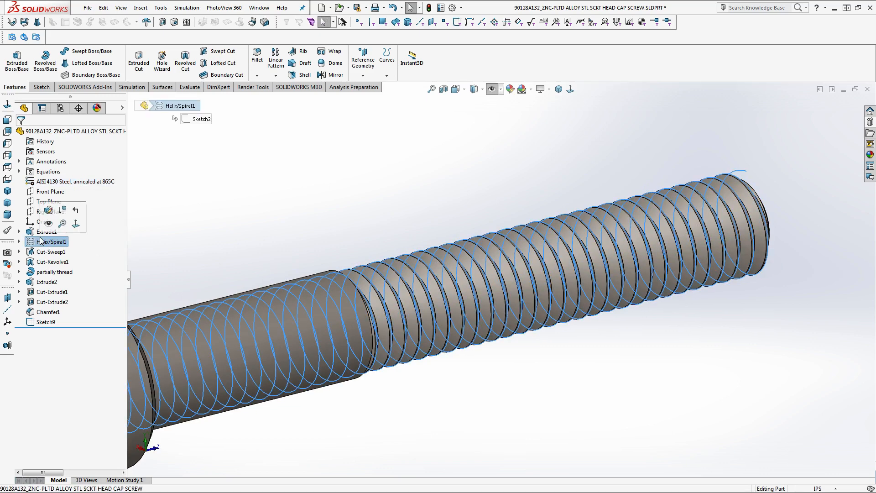
key(Delete)
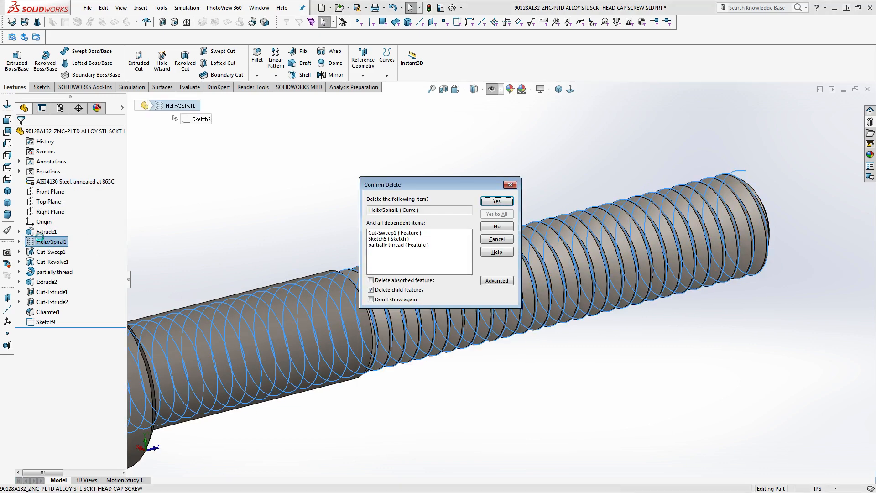
key(Return)
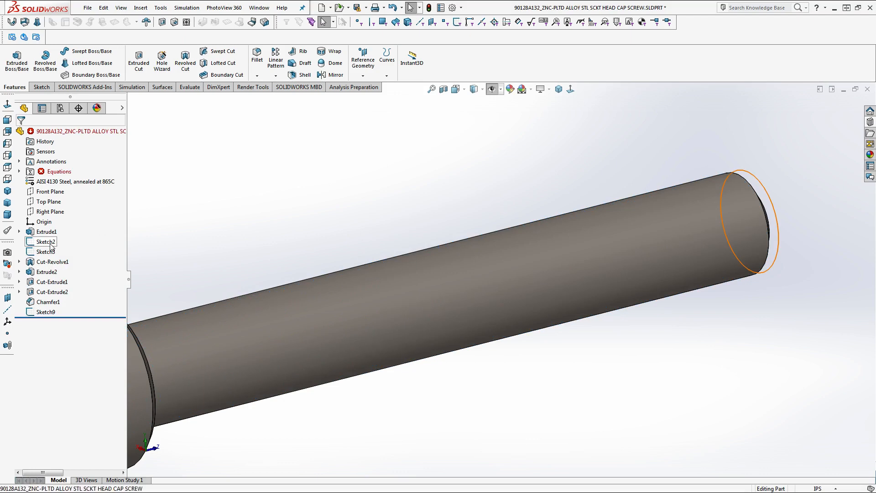
click(47, 242)
scroll(477, 228, up, 3)
key(Delete)
key(Return)
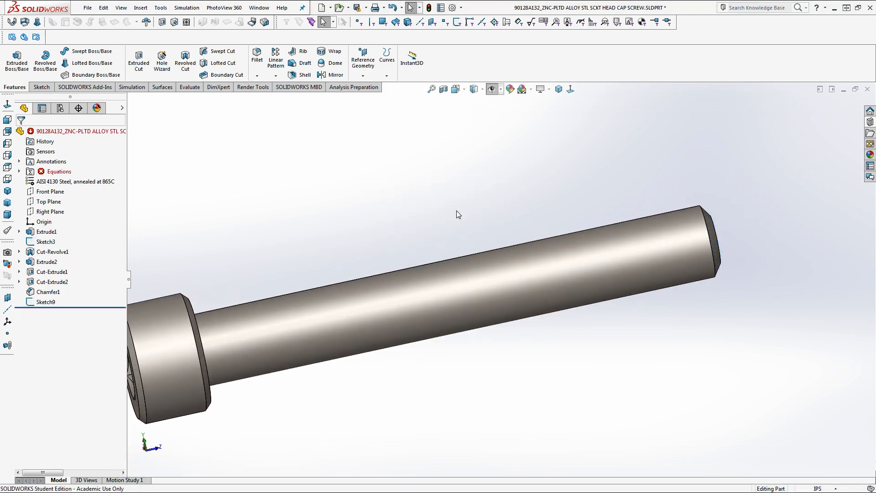
Delete the two broken equations that reference the helix pitch, for D2@Sketch3 and D1@Sketch9
scroll(432, 212, up, 4)
right_click(50, 172)
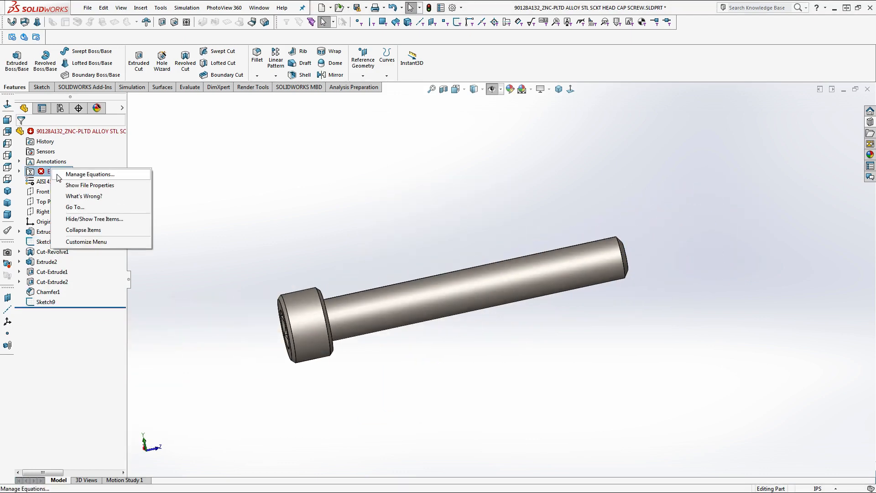
click(69, 174)
key(Delete)
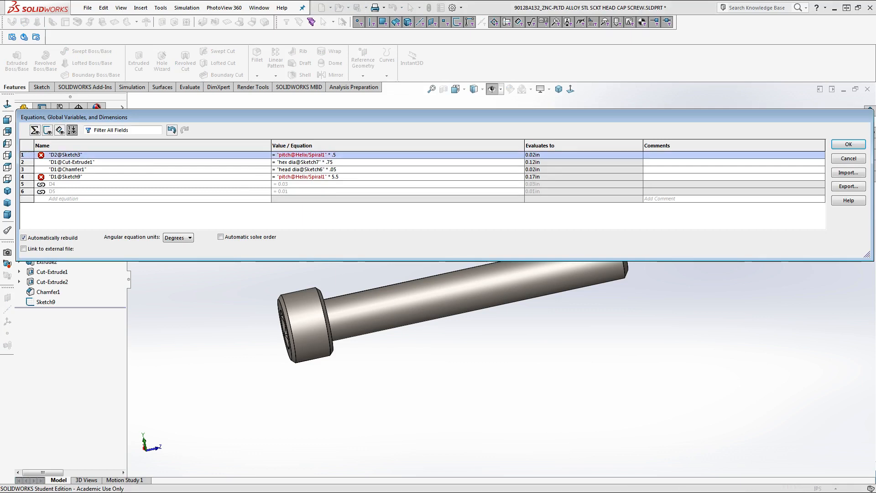
key(Delete)
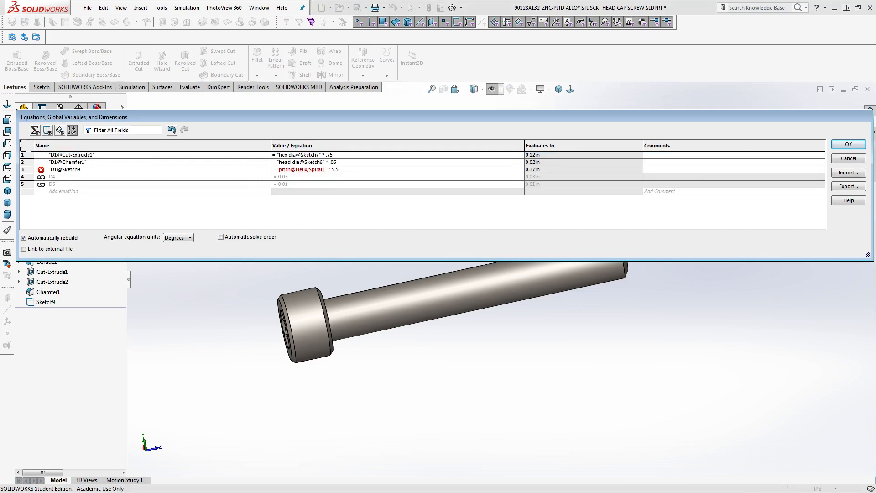
click(26, 169)
key(Delete)
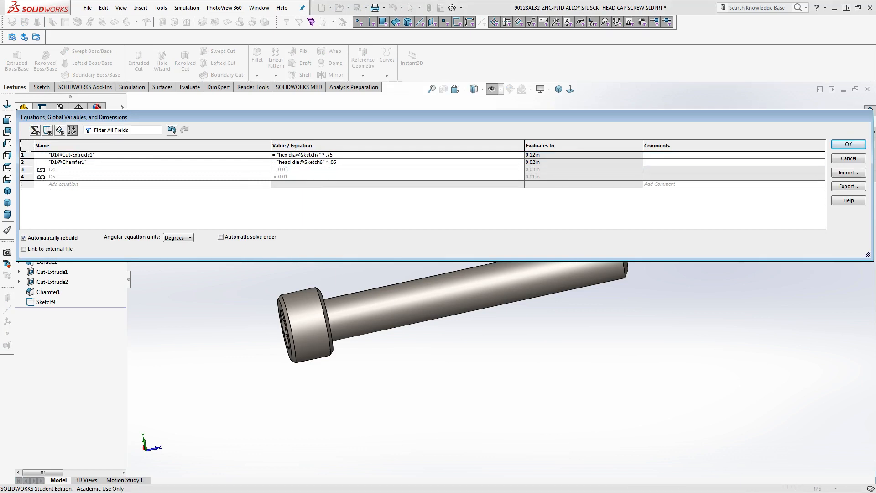
click(848, 145)
Save the screw as SHCS_10-32_1_375_90128A132 in the _299_Library bolts\#10\SHCS folder, converting it to the current version
click(87, 8)
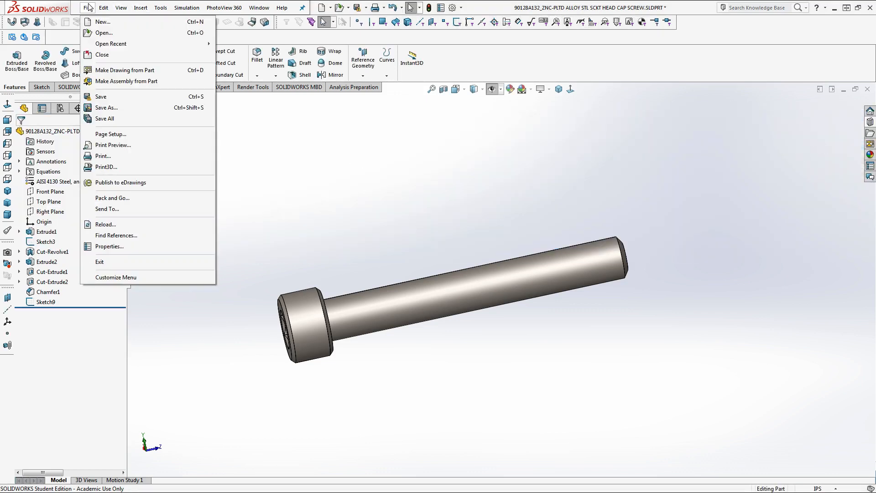
click(109, 108)
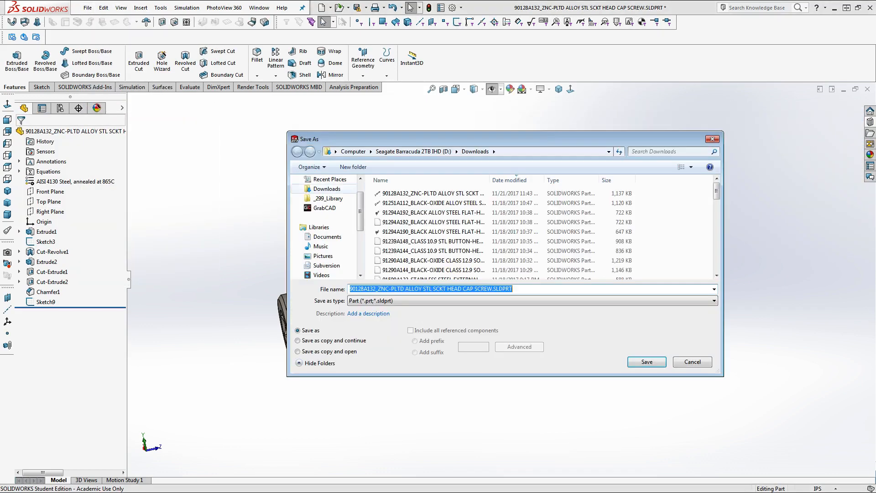
drag(360, 238, 361, 199)
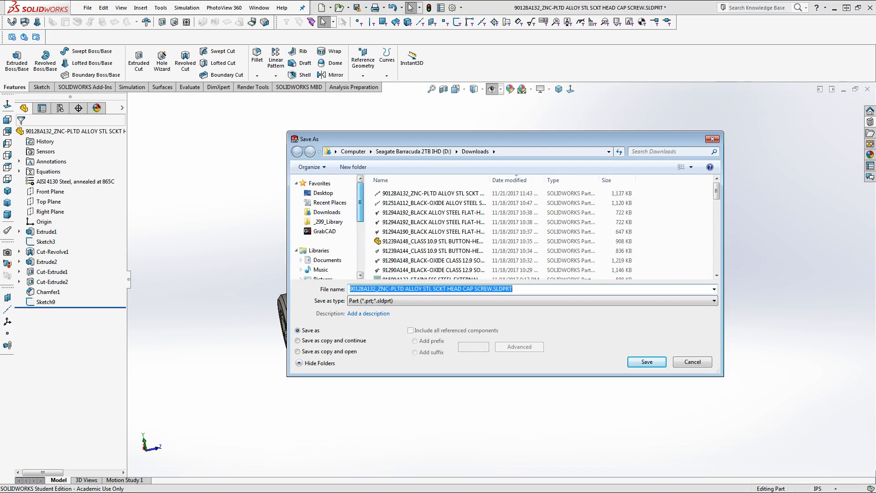
click(327, 221)
double_click(385, 212)
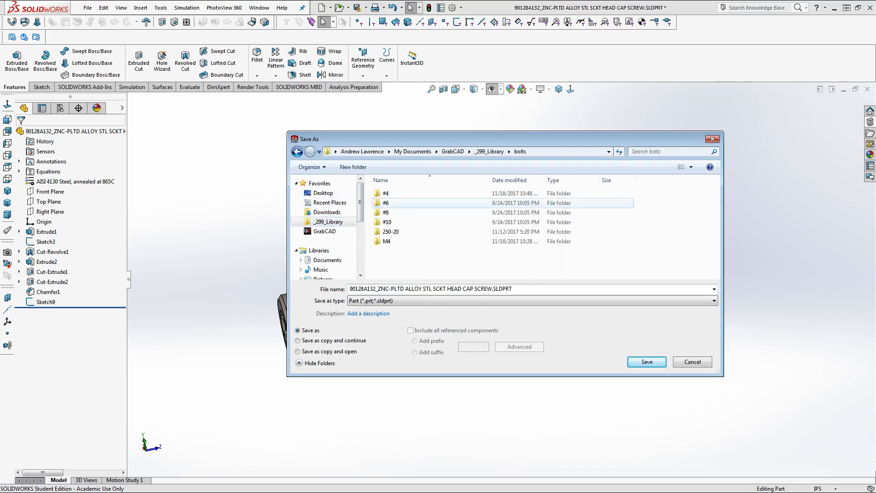
double_click(387, 221)
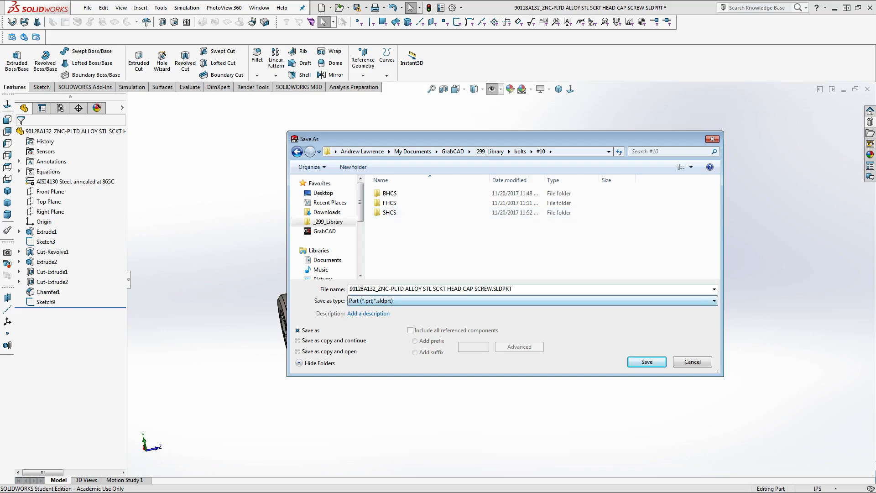
double_click(389, 212)
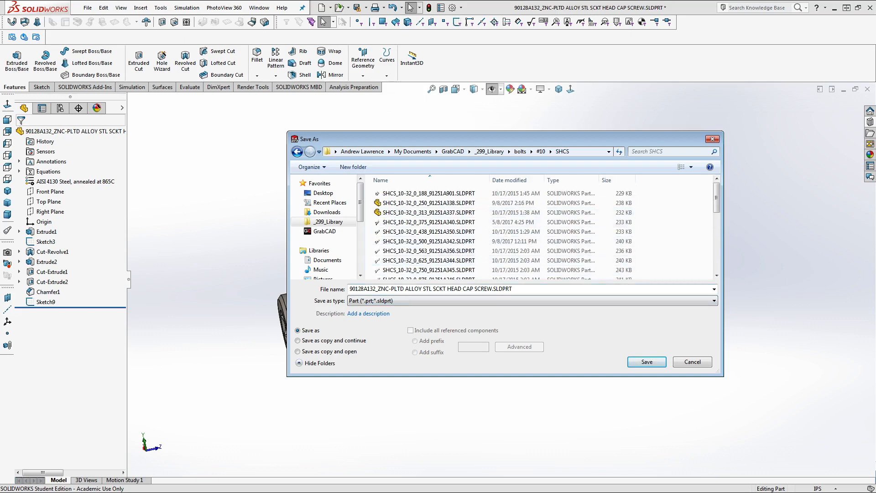
double_click(484, 289)
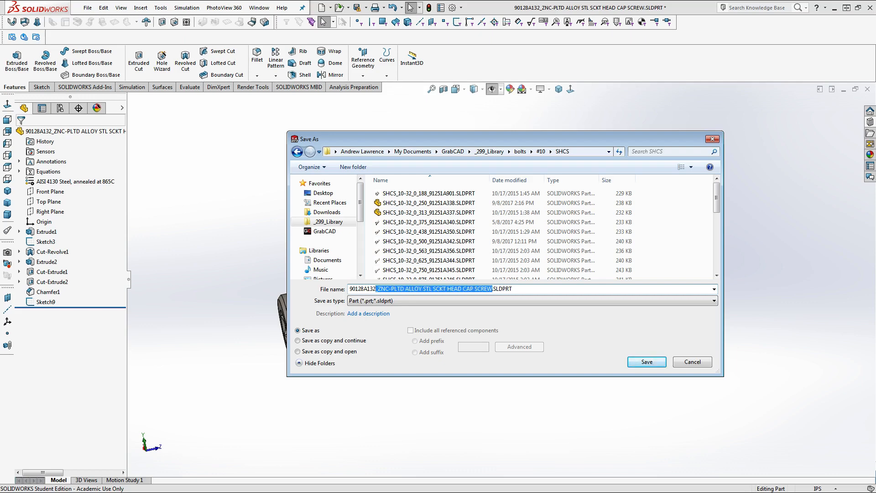
key(BackSpace)
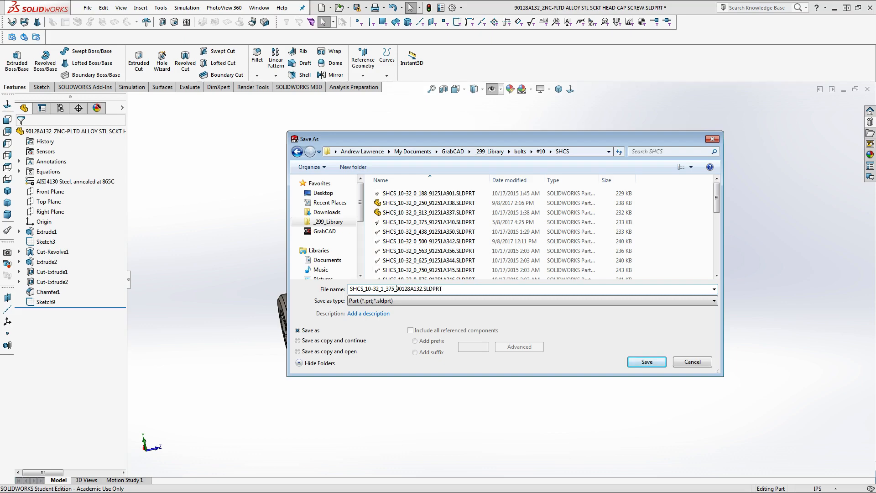
key(Return)
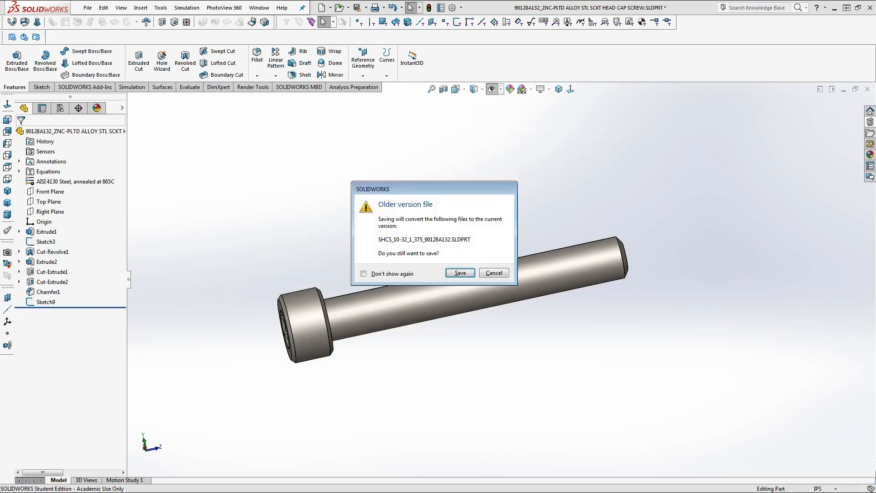
click(458, 272)
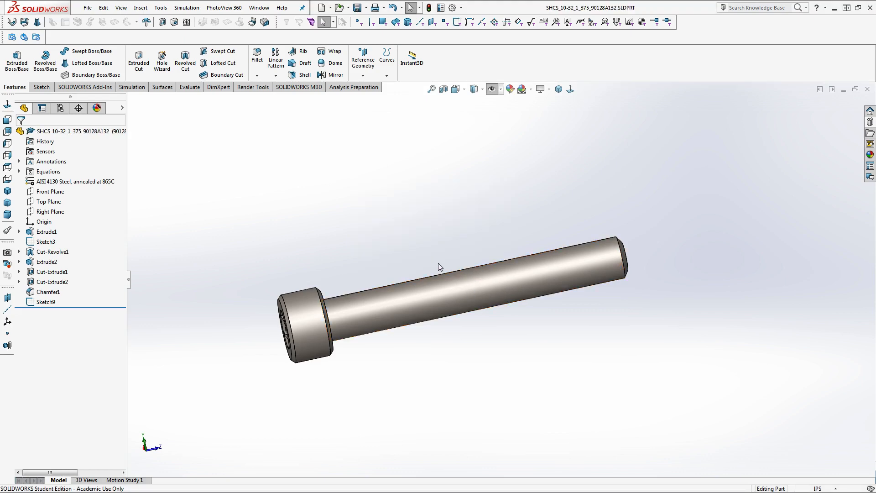
Close the screw part and insert one SHCS_10-32_1_375_90128A132 from the library's SHCS folder beside the gearbox's lower corner
click(91, 8)
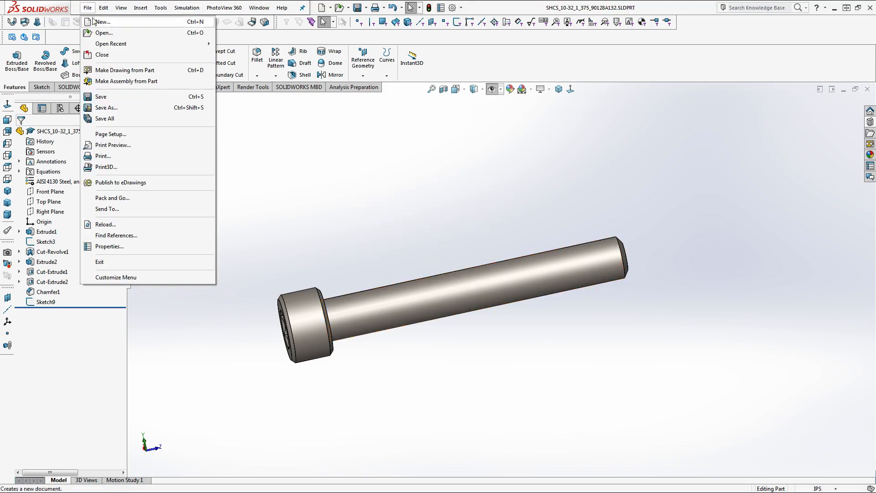
click(97, 55)
click(870, 122)
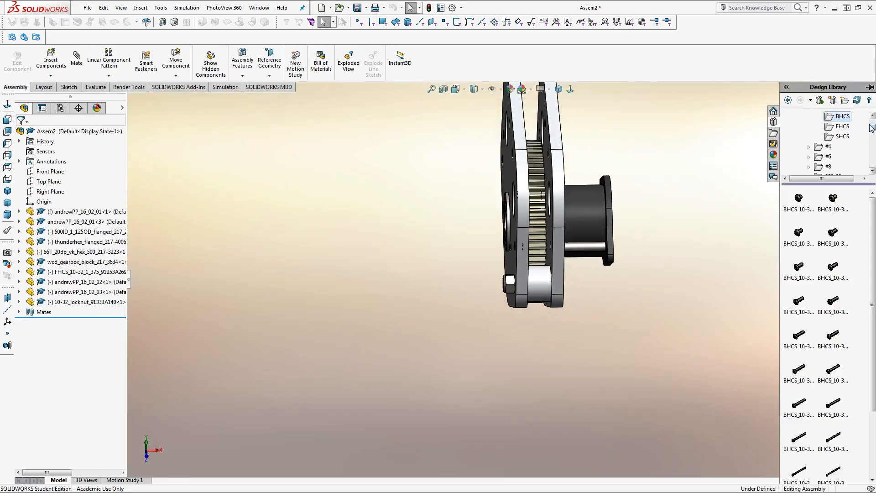
click(841, 136)
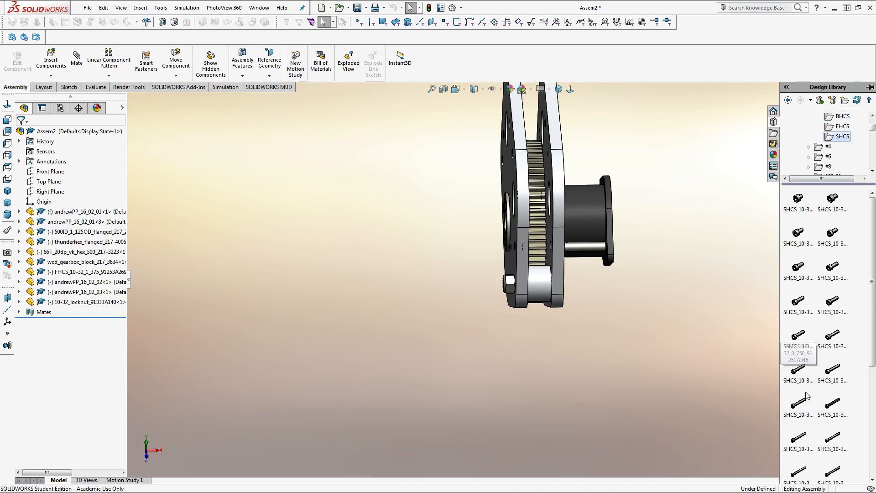
mouse_move(799, 408)
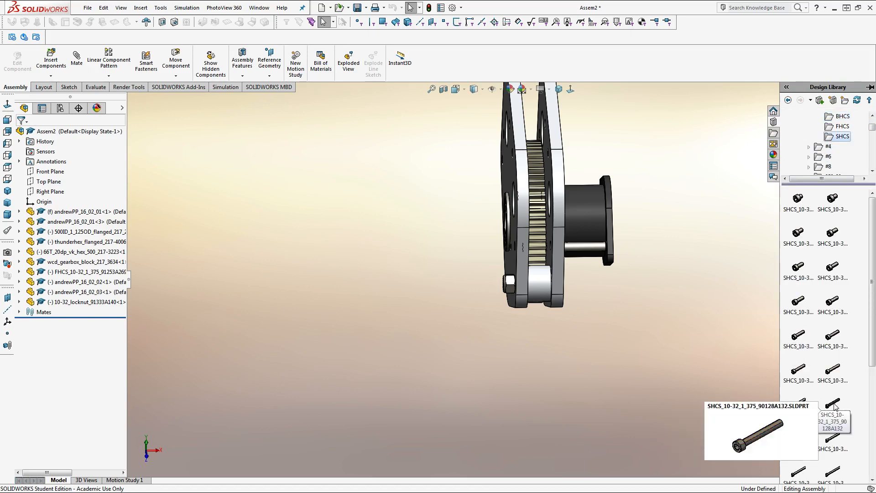
drag(832, 404, 575, 349)
scroll(574, 349, down, 5)
key(Escape)
Mate the bolt's shank concentric with the second plate's corner hole
right_drag(536, 333, 427, 258)
scroll(427, 255, up, 3)
middle_drag(427, 255, 468, 256)
scroll(410, 173, down, 4)
ctrl+click(414, 222)
click(466, 205)
Add a 0.125 in distance mate between the underside of the bolt's head and the second plate's outer face
click(424, 244)
scroll(506, 258, down, 2)
click(513, 259)
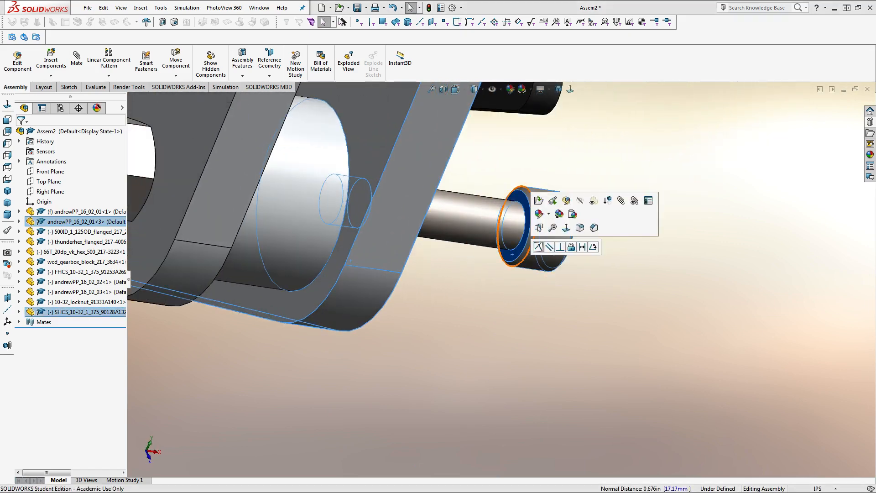
click(582, 247)
text(.12)
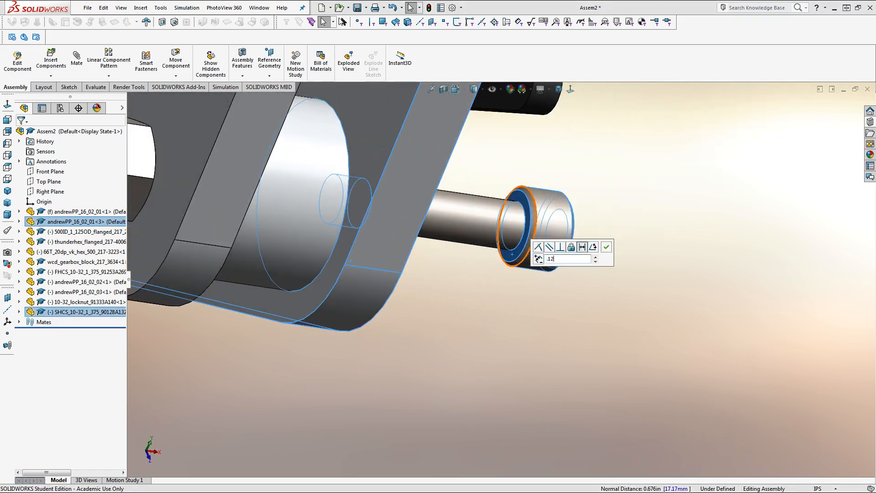
text(5)
key(Return)
key(Return)
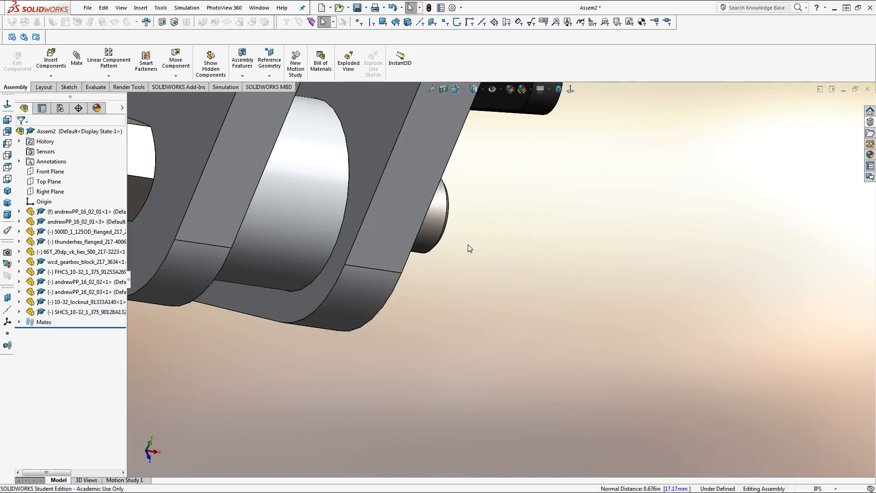
Insert one CIM_217-200 motor from the library's motors folder beside the gearbox and rotate it to face its shaft toward the plates
scroll(467, 244, up, 5)
middle_drag(452, 228, 609, 248)
scroll(469, 254, up, 5)
scroll(448, 261, down, 5)
scroll(783, 162, up, 3)
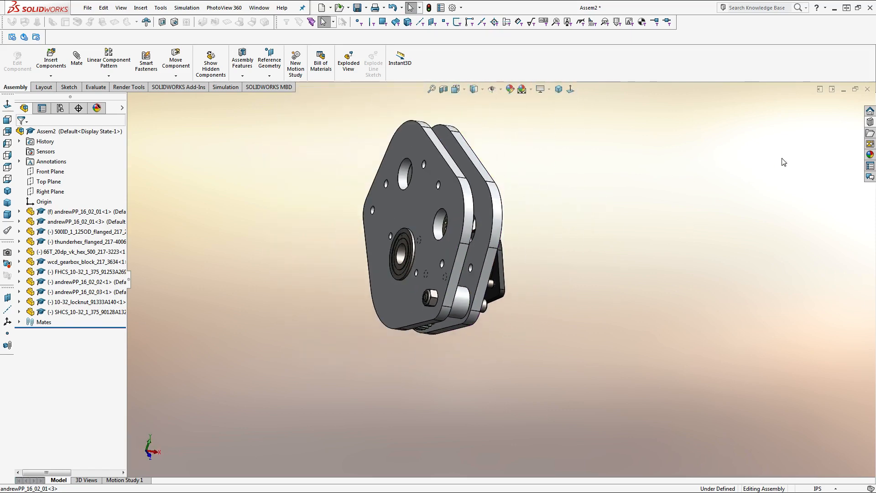
click(870, 121)
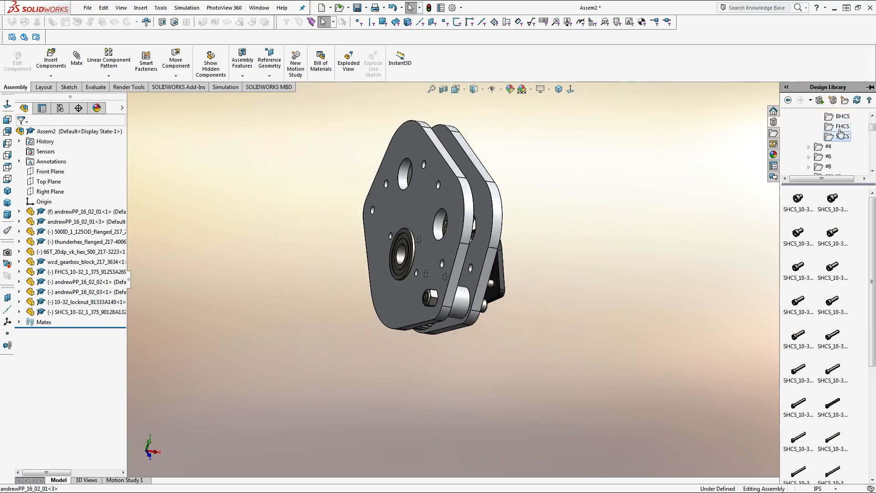
click(872, 171)
click(872, 172)
click(872, 171)
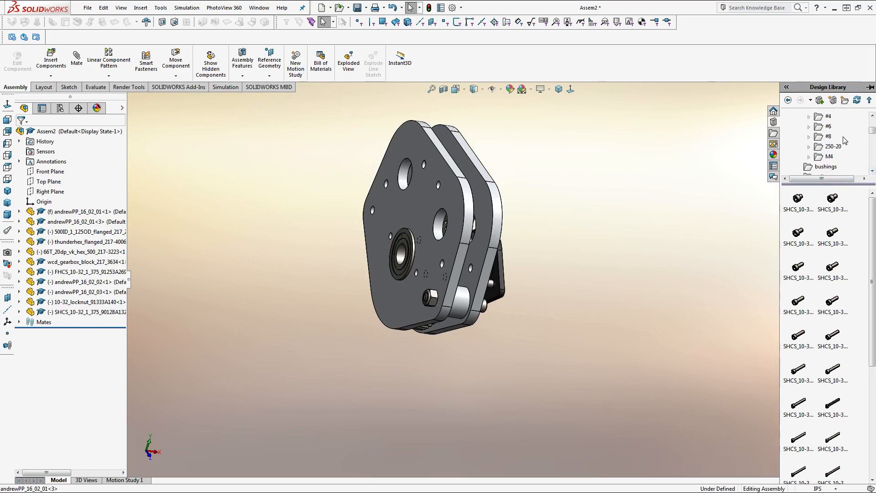
scroll(841, 144, down, 5)
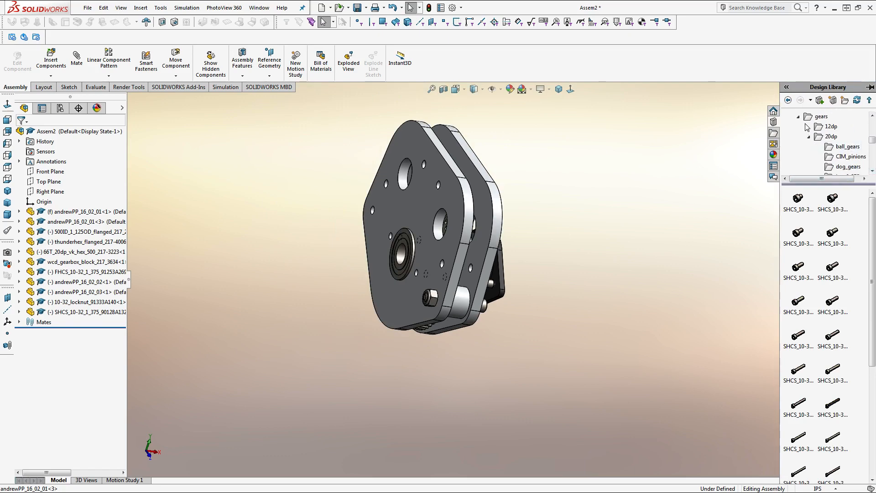
click(798, 116)
click(816, 136)
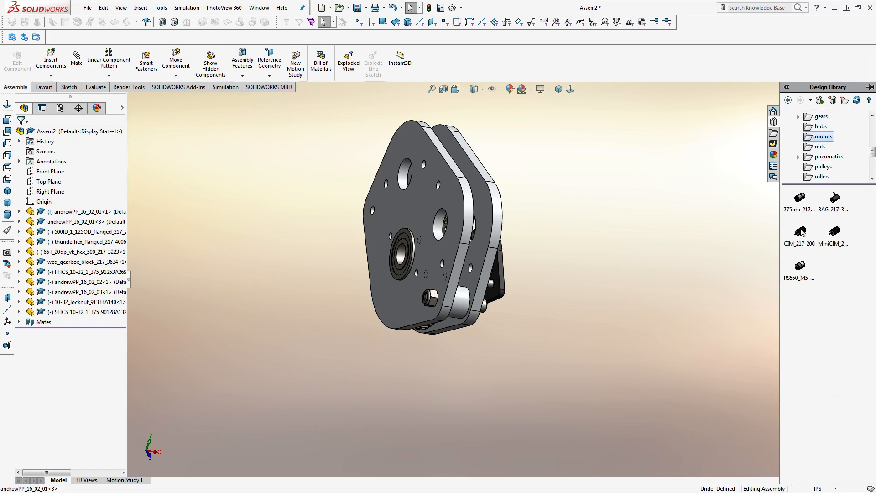
drag(801, 233, 314, 319)
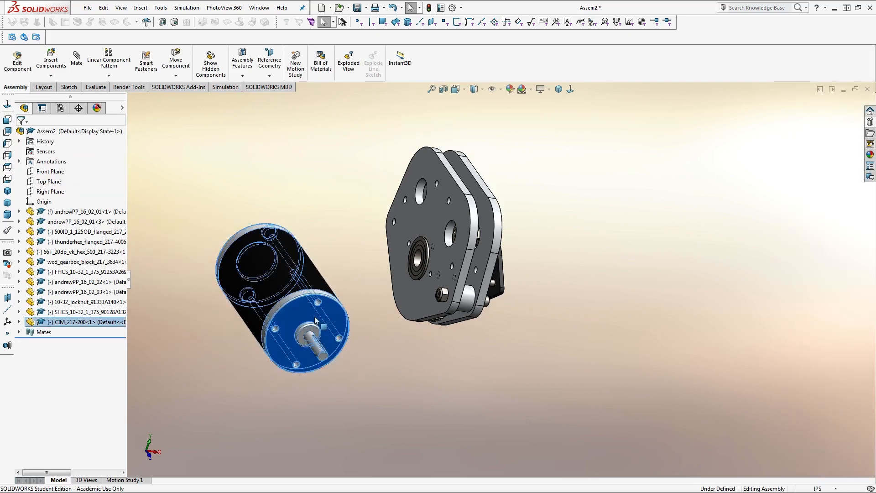
right_drag(315, 317, 372, 343)
click(352, 405)
Mate one of the motor's front mounting holes concentric with the matching hole in the first plate
middle_drag(349, 365, 260, 342)
scroll(349, 340, down, 4)
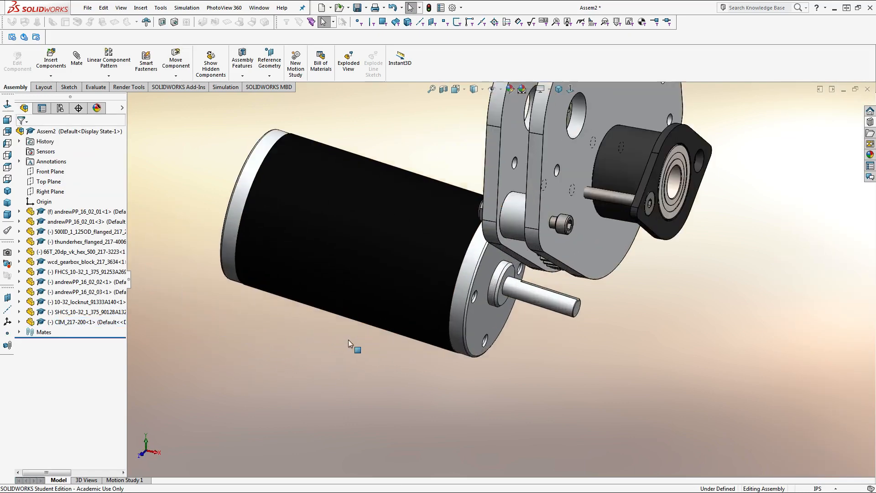
middle_drag(349, 339, 298, 315)
scroll(475, 241, down, 6)
click(531, 241)
scroll(511, 228, up, 9)
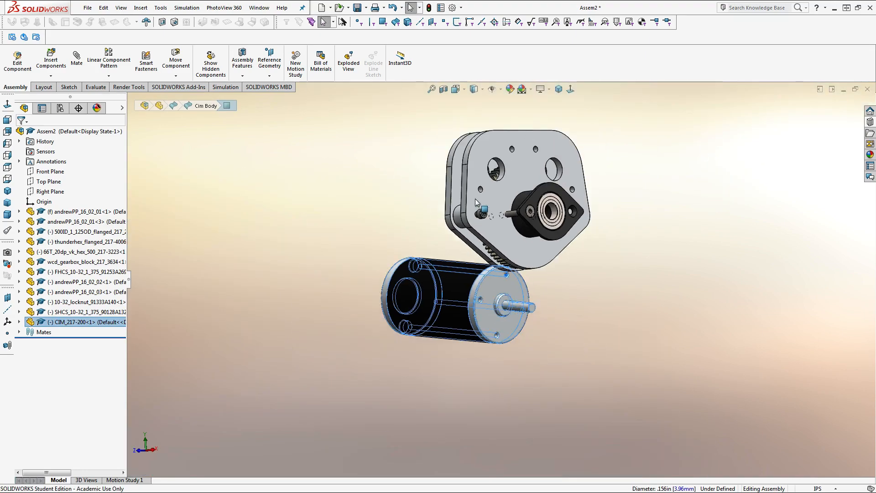
scroll(479, 191, down, 8)
middle_drag(581, 158, 352, 156)
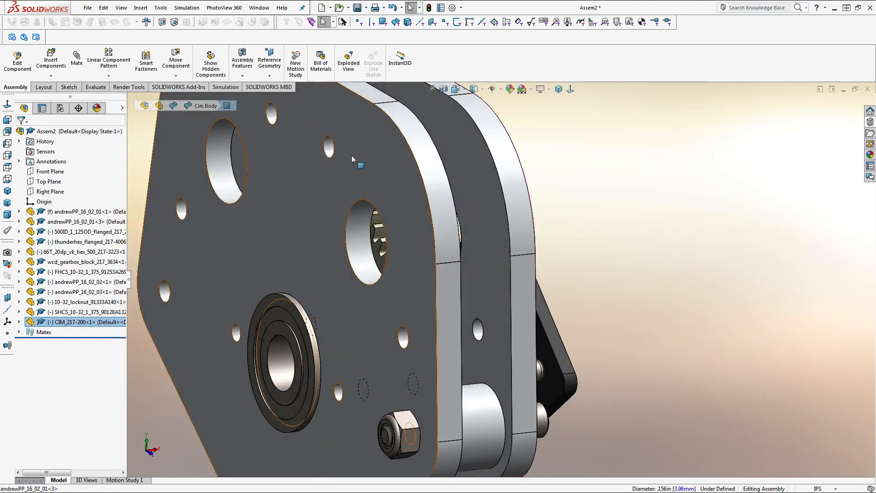
scroll(351, 157, down, 4)
click(354, 157)
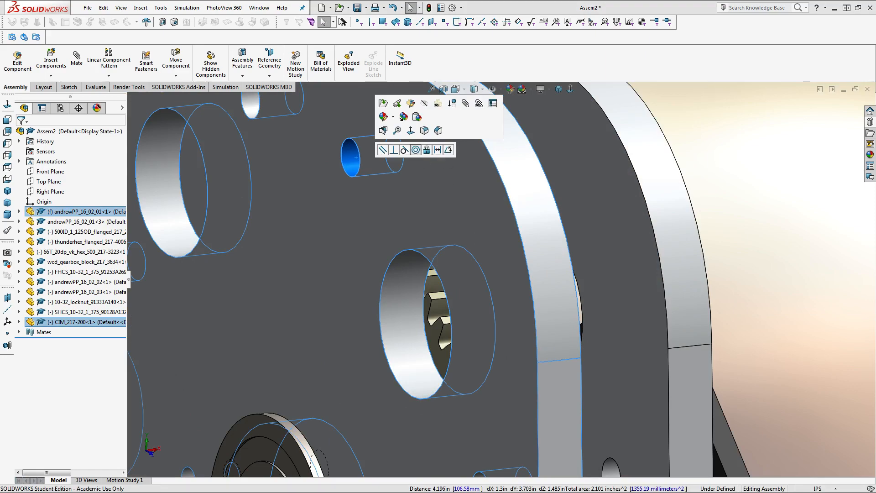
click(416, 149)
Mate another of the motor's mounting holes concentric with the first plate's corresponding lower hole to fix its rotation
scroll(411, 182, up, 5)
middle_drag(397, 246, 490, 381)
scroll(442, 343, down, 6)
click(452, 328)
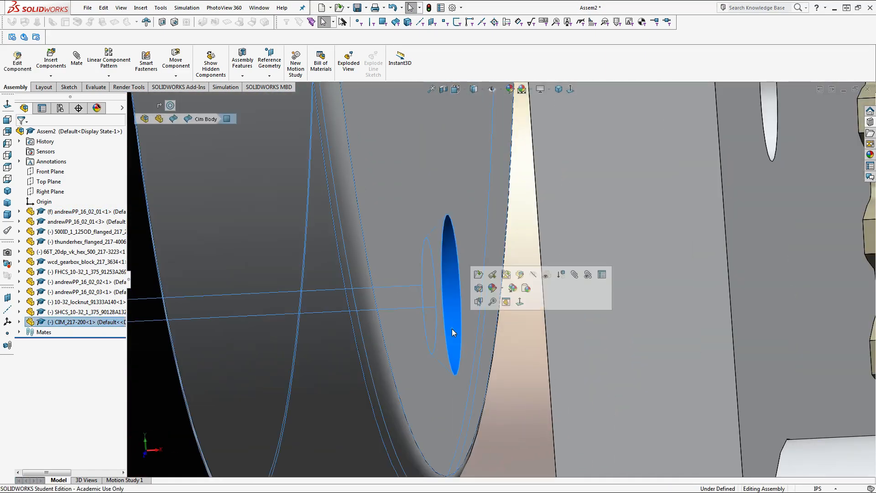
scroll(452, 329, up, 5)
middle_drag(479, 301, 506, 316)
scroll(547, 273, up, 2)
scroll(567, 259, down, 3)
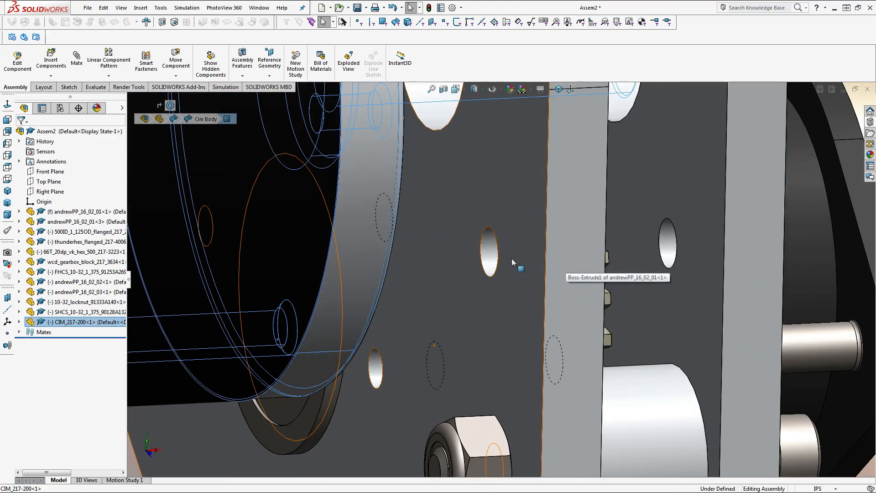
ctrl+click(489, 251)
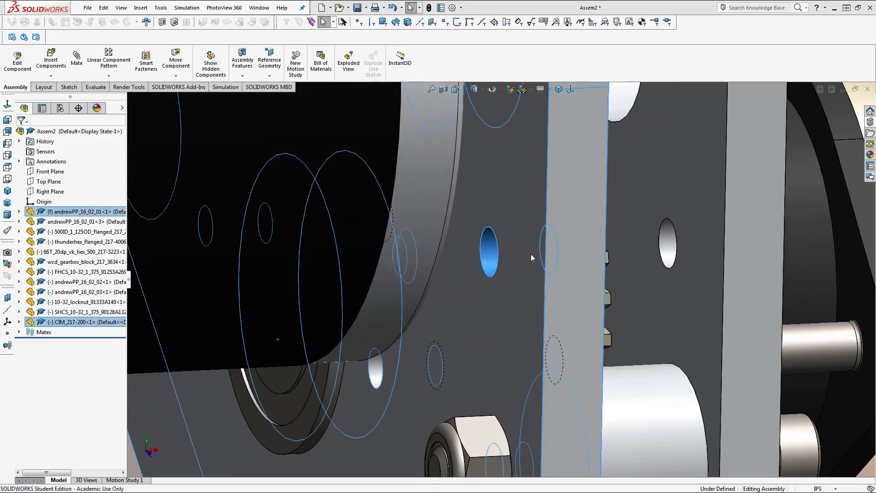
Mate the motor's front face coincident with the first plate's outer face
click(530, 254)
scroll(524, 255, up, 3)
middle_drag(485, 256, 437, 272)
ctrl+click(410, 221)
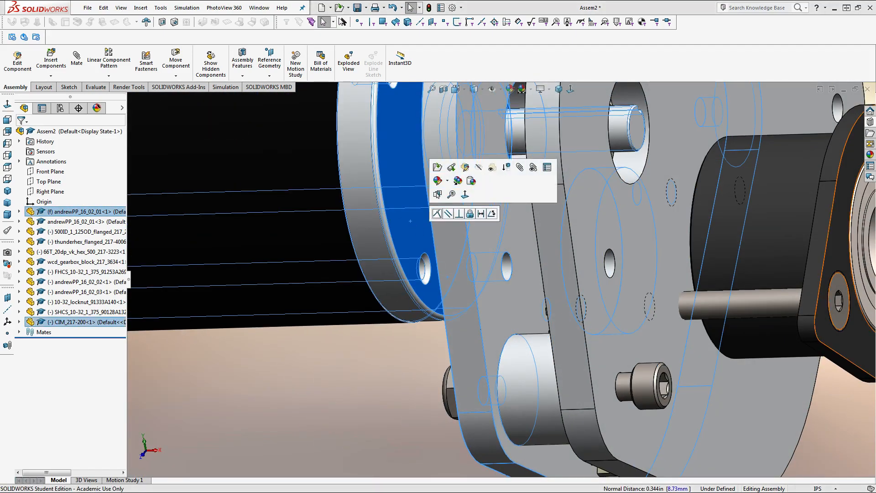
click(437, 213)
Insert one 11T_20dp_CIM_pinion in its Default configuration from the library's gears, 20dp, CIM_pinions folder beside the gearbox
scroll(473, 212, up, 5)
middle_drag(473, 212, 794, 141)
scroll(805, 139, down, 3)
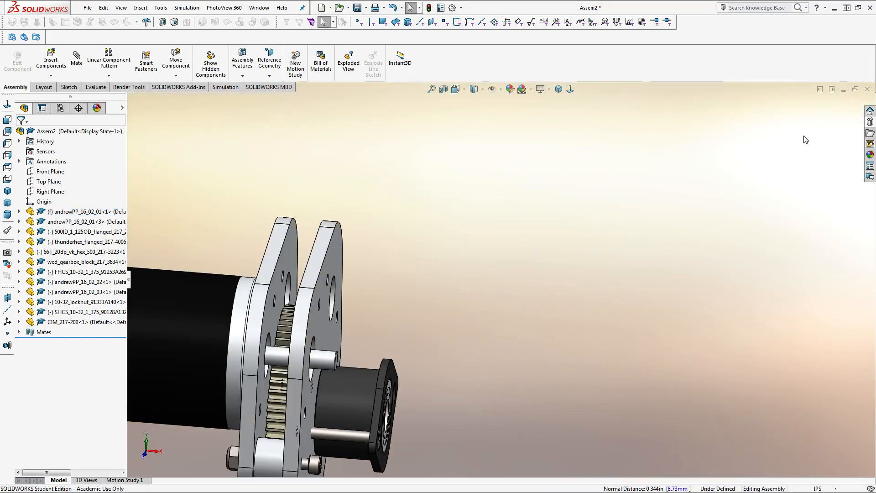
click(869, 122)
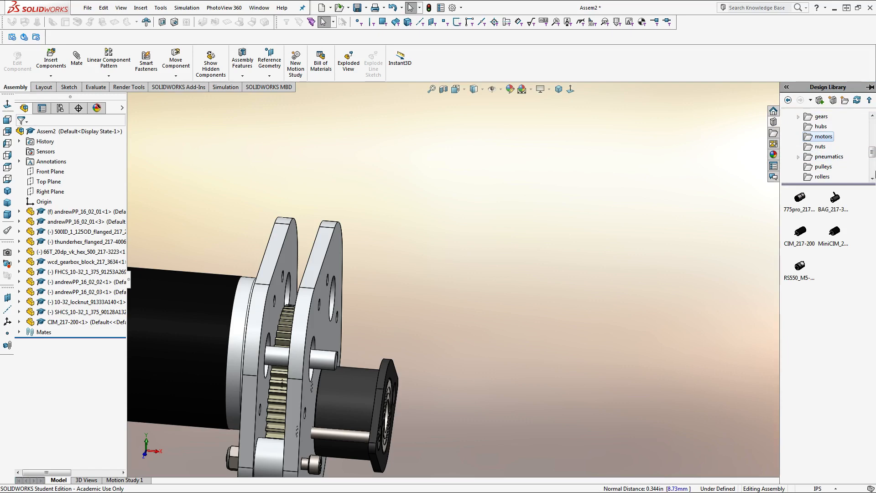
click(821, 117)
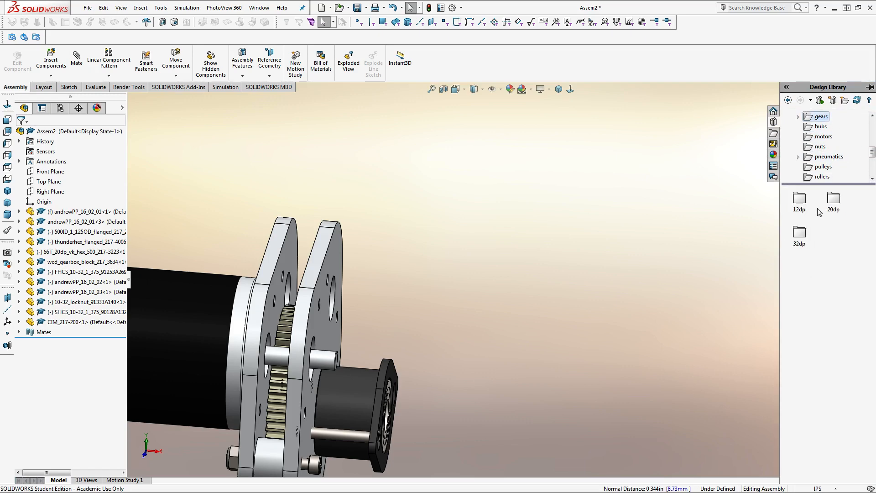
double_click(838, 202)
double_click(834, 201)
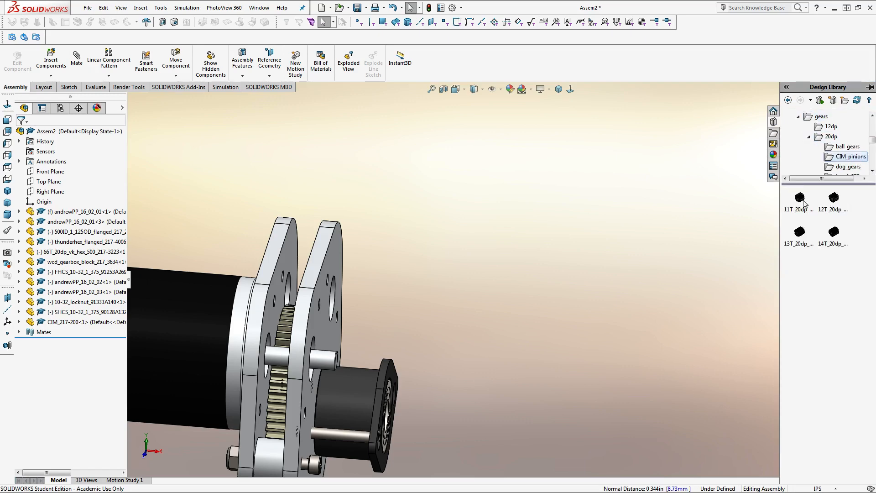
drag(834, 201, 475, 353)
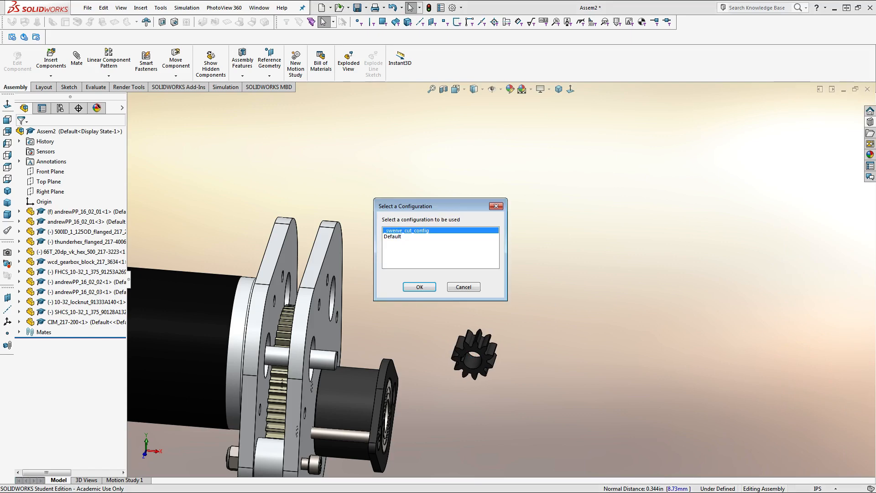
click(393, 236)
click(419, 287)
scroll(471, 356, up, 2)
scroll(471, 356, down, 4)
key(Escape)
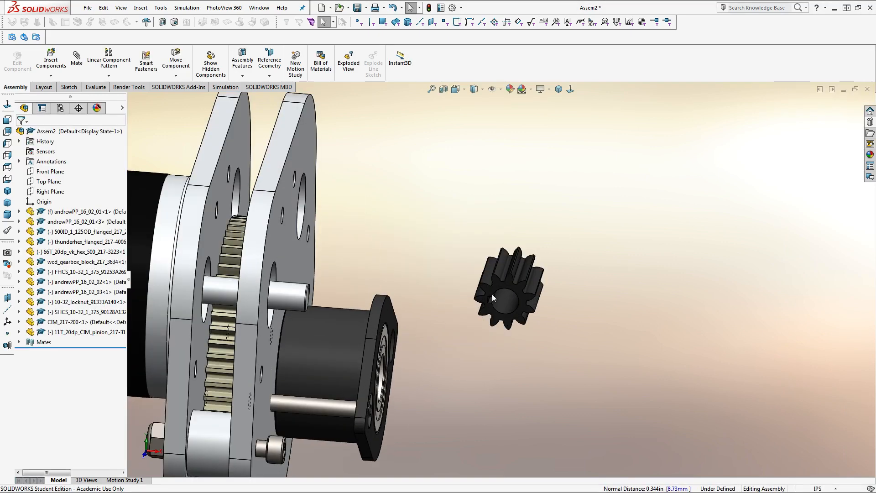
Turn the pinion to expose its bore and mate the bore concentric with the motor shaft
right_drag(492, 293, 533, 293)
click(532, 293)
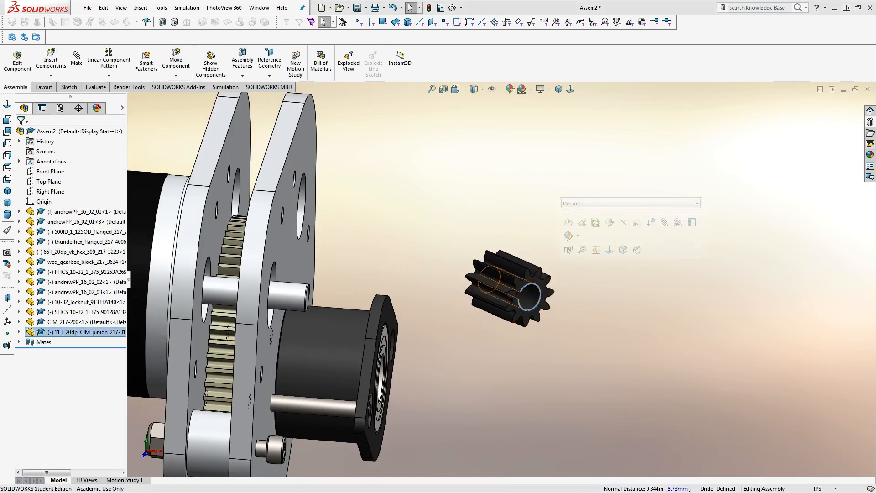
click(232, 292)
scroll(539, 323, down, 5)
ctrl+click(516, 264)
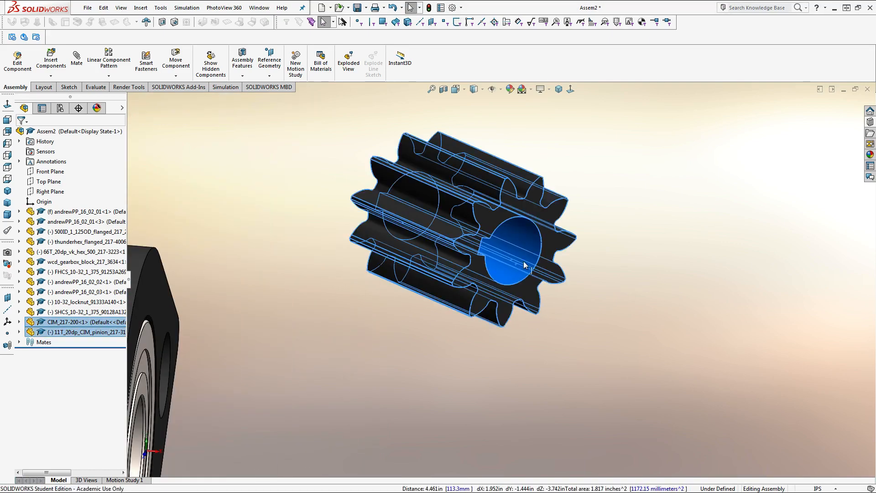
click(574, 256)
scroll(557, 275, up, 6)
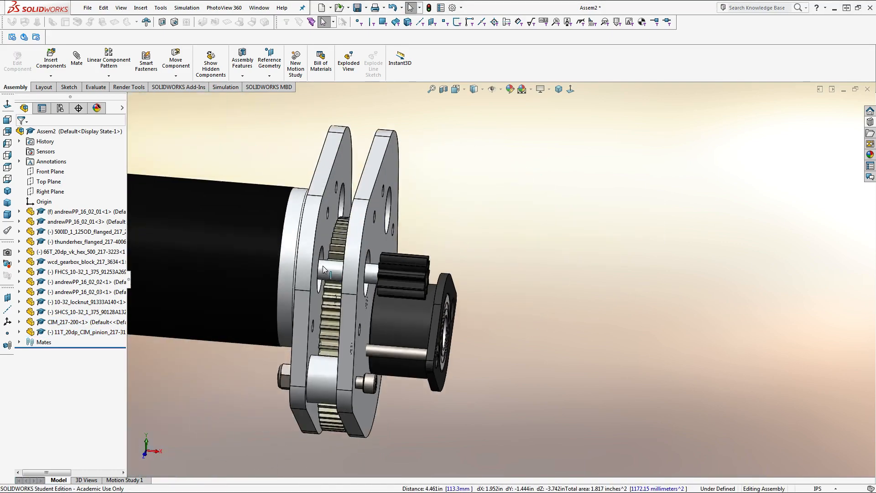
Slide the pinion outward along the motor shaft's axis until it is clear of the bearing block
scroll(323, 269, down, 3)
middle_drag(331, 264, 372, 276)
drag(387, 284, 357, 279)
mouse_move(363, 283)
middle_down()
mouse_move(323, 206)
mouse_move(296, 234)
mouse_move(363, 275)
middle_up()
drag(364, 276, 625, 326)
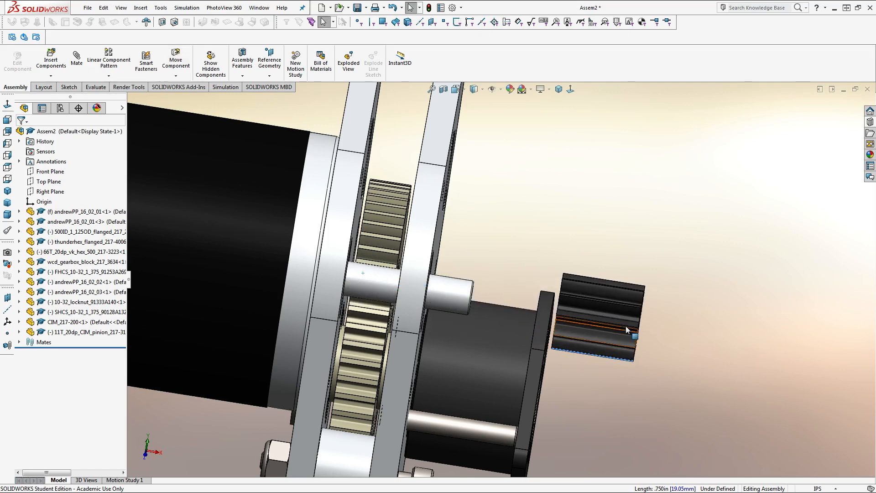
Add a centered width mate using the pinion's two end faces as width selections and the two side plates' outer faces as tab selections
click(76, 72)
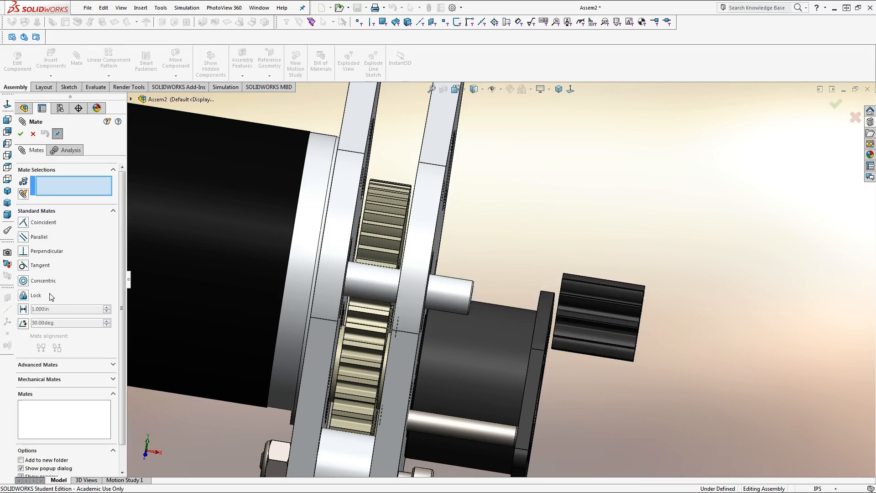
click(41, 364)
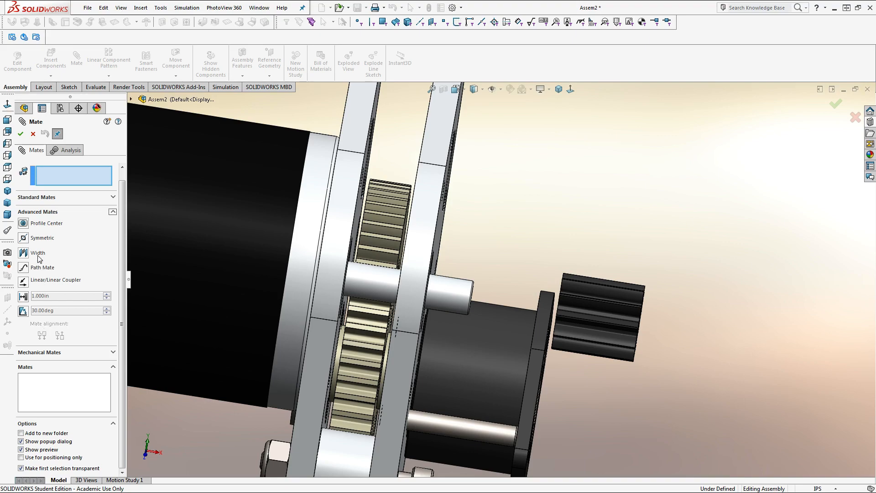
click(23, 252)
scroll(658, 299, down, 5)
click(663, 281)
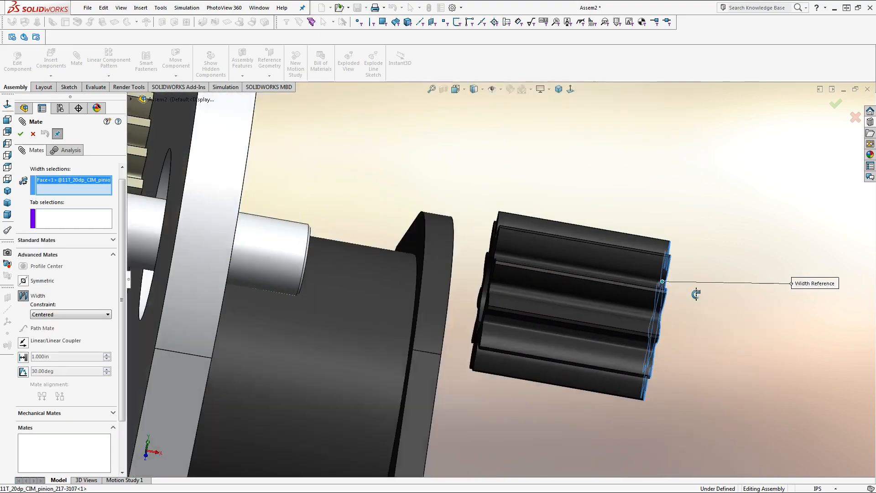
middle_drag(696, 295, 726, 296)
click(504, 257)
scroll(424, 242, up, 7)
scroll(368, 162, down, 5)
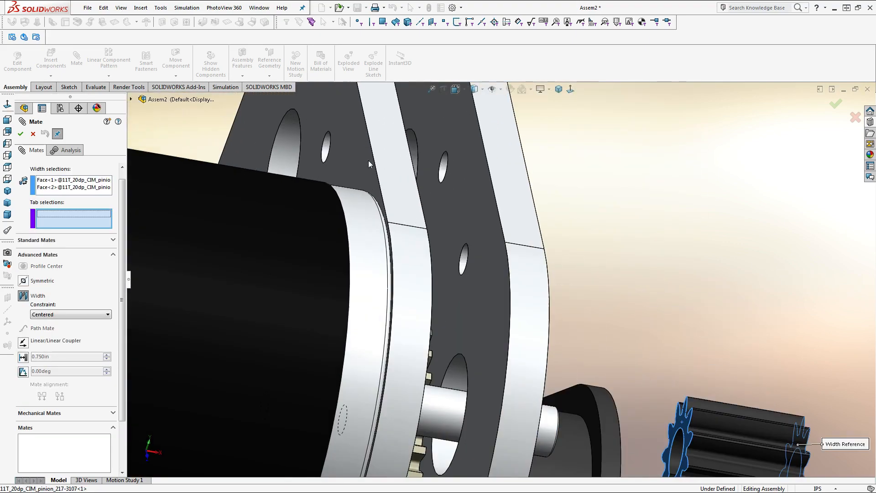
click(368, 160)
middle_drag(368, 161, 625, 299)
click(612, 319)
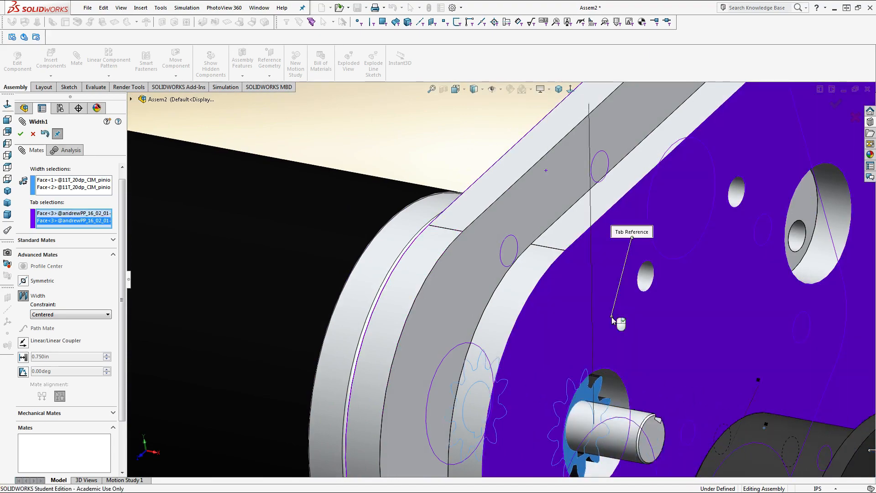
right_click(611, 317)
Create a section view on the Front Plane with a 1.340 in offset, cutting through the motor shaft and pinion
middle_drag(579, 335, 514, 378)
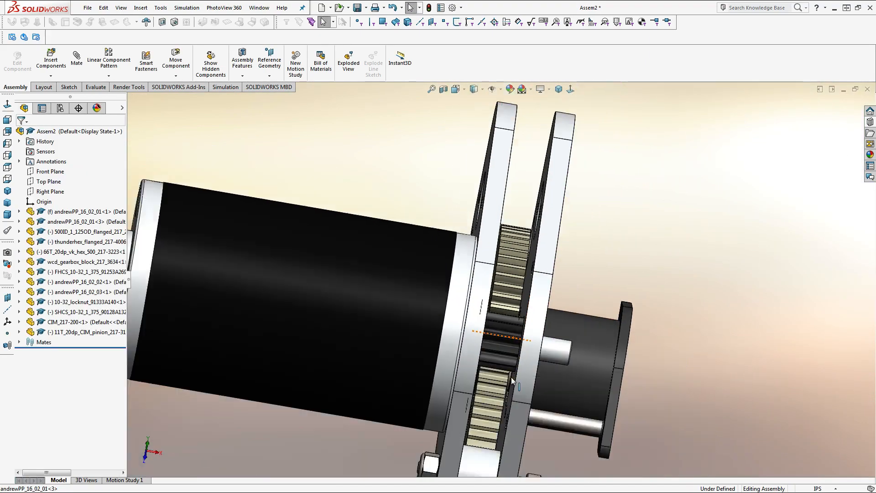
scroll(511, 377, up, 2)
click(443, 90)
middle_drag(392, 319, 407, 305)
drag(394, 314, 336, 337)
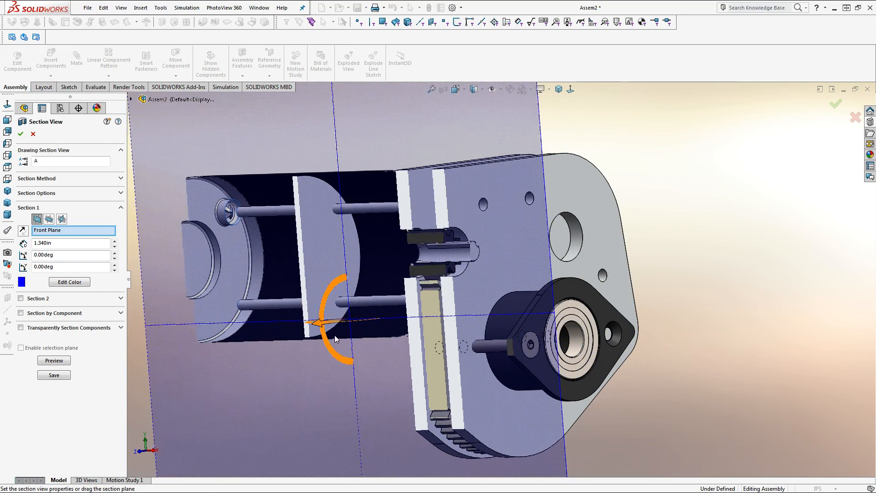
key(Return)
Close the section settings and examine the sectioned pinion's fit against the motor's front boss and the two side plates
scroll(425, 244, down, 2)
middle_drag(426, 245, 385, 221)
scroll(449, 245, down, 4)
scroll(396, 234, down, 4)
scroll(381, 221, down, 3)
click(380, 212)
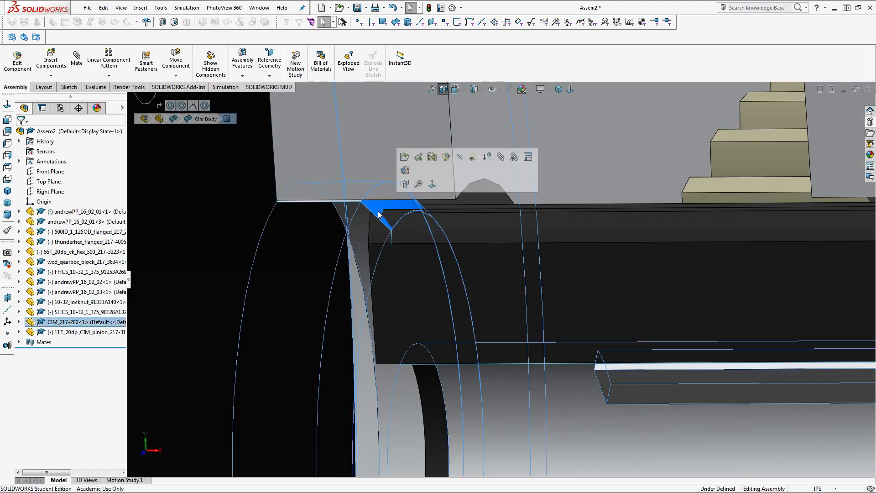
scroll(424, 275, up, 7)
middle_drag(566, 298, 595, 302)
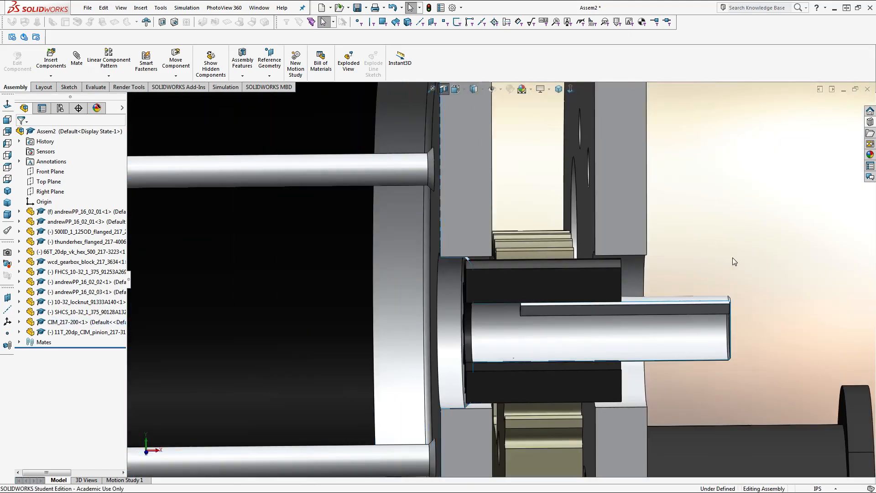
Delete the width mate that centers the CIM pinion between the side plates
click(540, 271)
middle_drag(584, 248, 576, 327)
scroll(555, 364, down, 5)
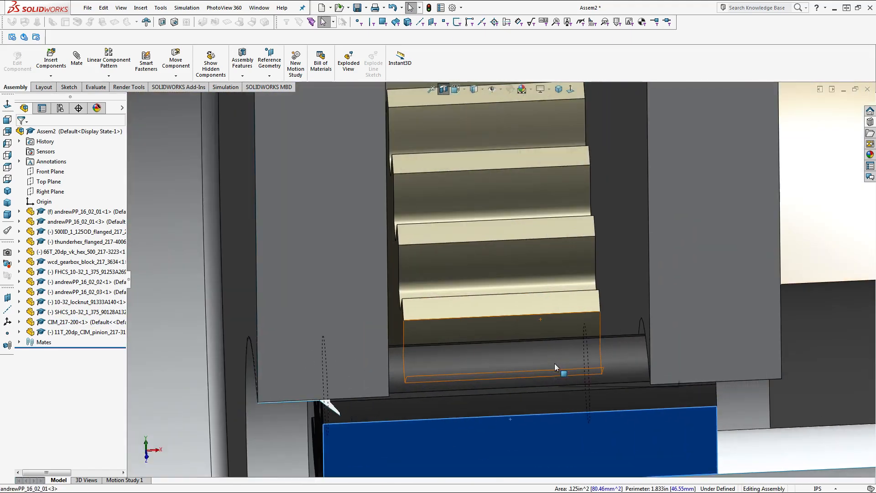
click(554, 364)
click(678, 309)
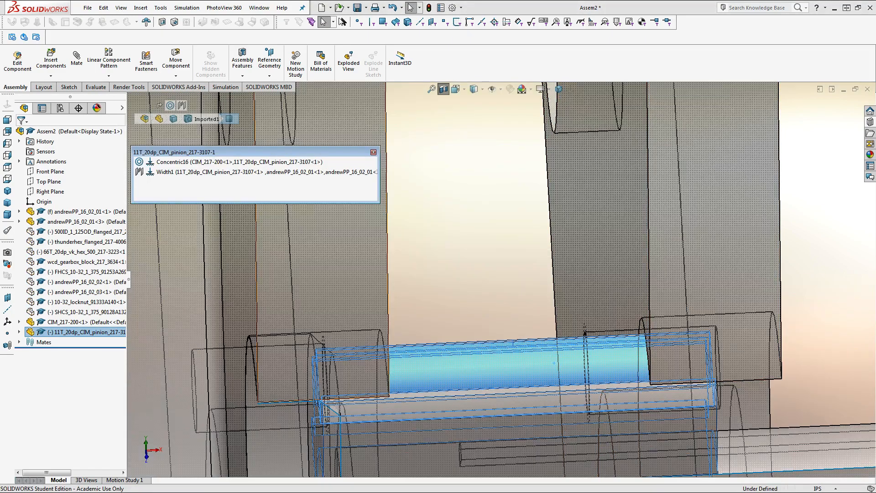
click(283, 172)
key(Delete)
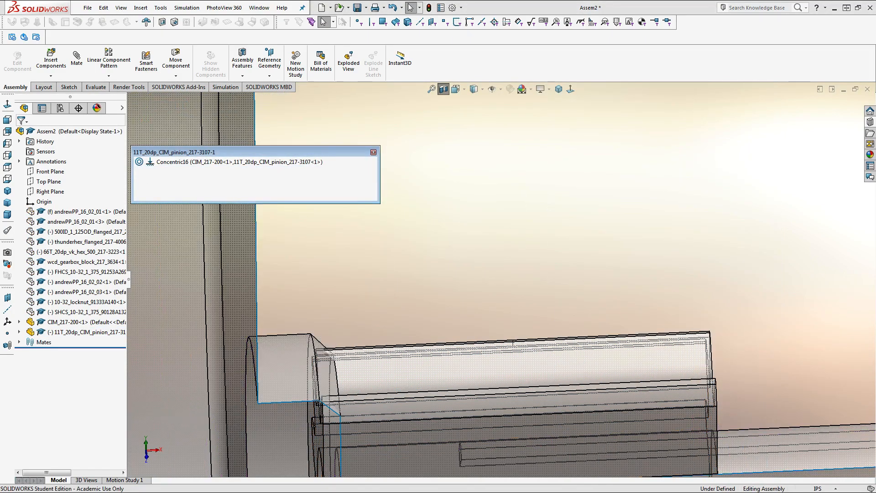
Slide the pinion outward on the shaft and add a 0.0625 in distance mate between its inner end face and the motor's boss face
scroll(451, 406, up, 5)
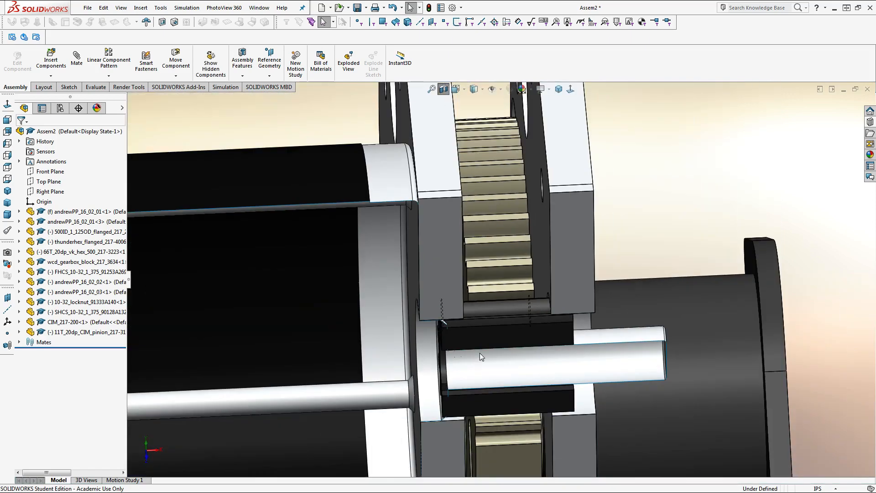
click(488, 336)
drag(487, 333, 554, 329)
middle_drag(554, 329, 598, 311)
scroll(482, 322, down, 1)
click(483, 322)
ctrl+click(554, 323)
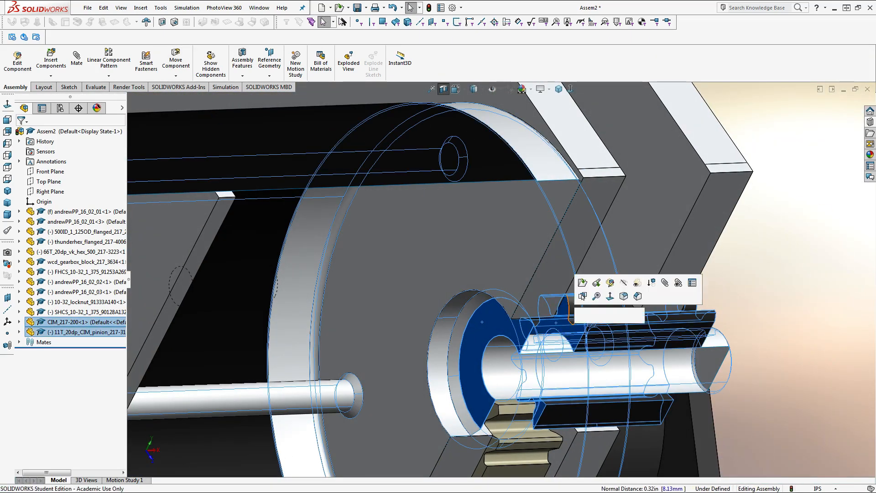
click(625, 315)
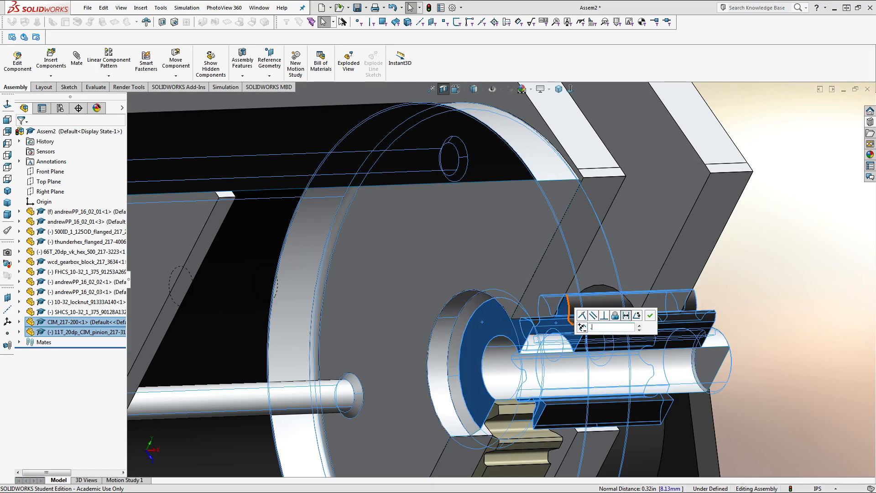
text(.0625)
key(Return)
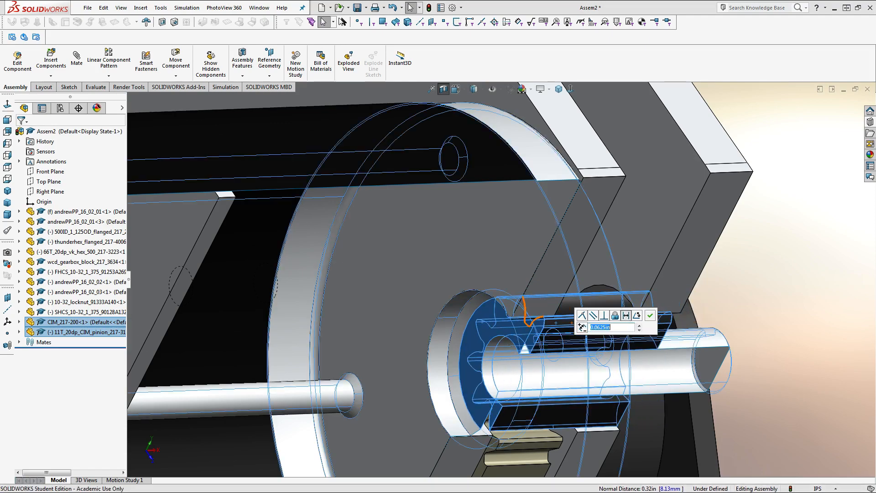
click(650, 315)
Turn off the section view to show the whole gearbox
middle_drag(643, 303, 721, 344)
mouse_move(655, 304)
middle_down()
mouse_move(626, 318)
mouse_move(666, 314)
middle_up()
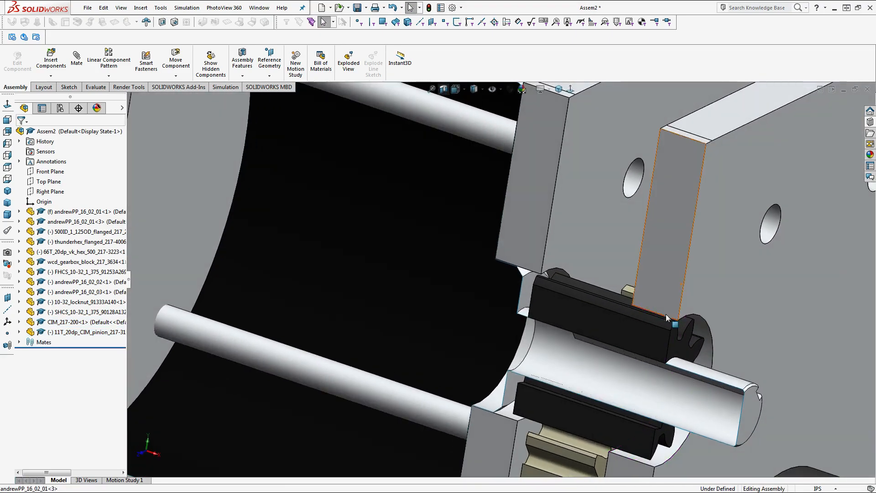
click(443, 89)
scroll(584, 313, up, 5)
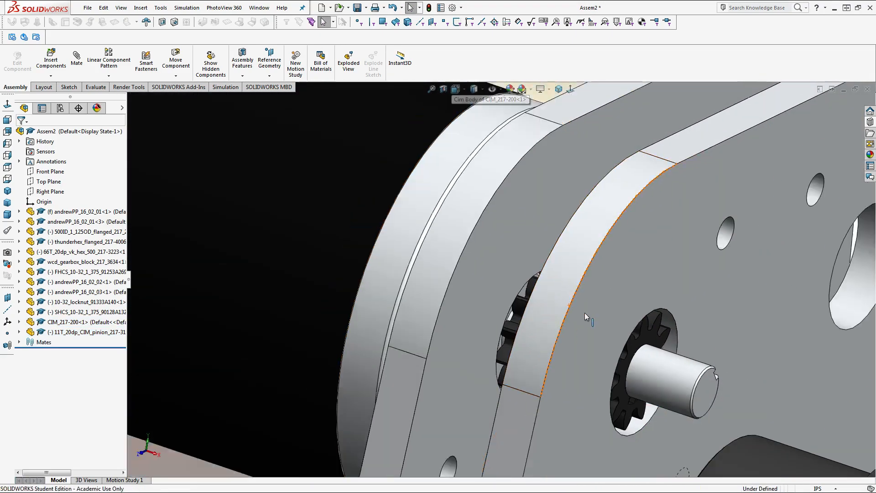
middle_drag(584, 313, 511, 207)
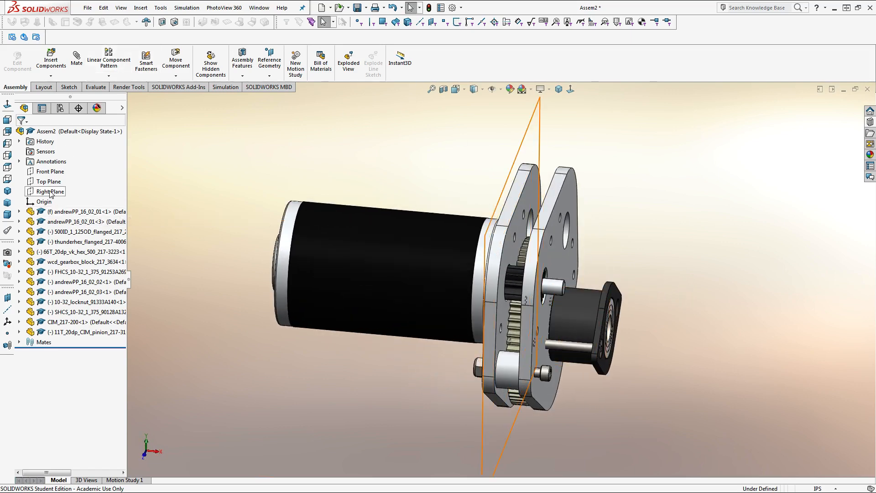
Start mirroring components about the Front Plane, selecting the CIM motor and its 11-tooth pinion
click(53, 172)
click(221, 142)
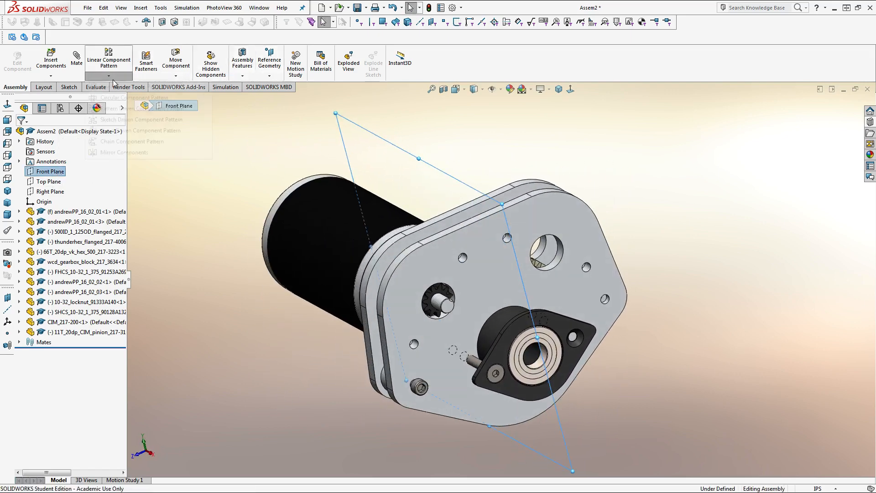
click(124, 152)
click(431, 300)
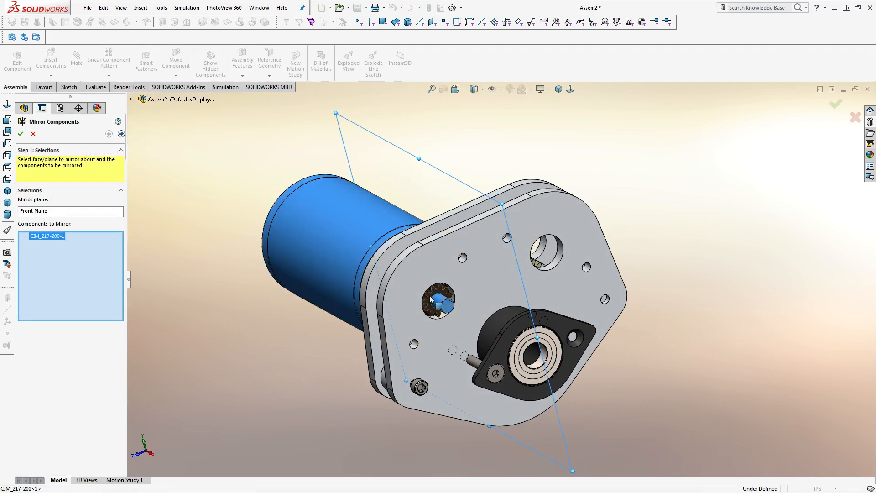
scroll(430, 299, down, 4)
click(506, 296)
middle_drag(502, 297, 563, 317)
scroll(520, 356, up, 5)
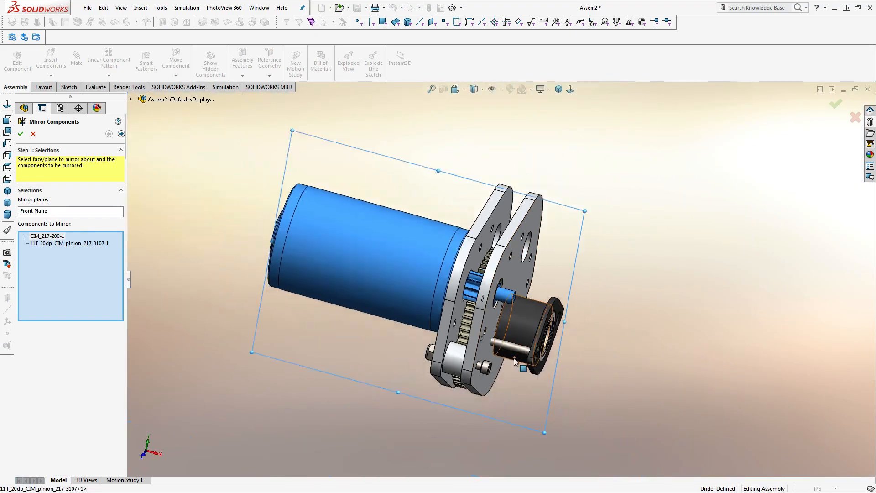
Add the socket head screw, spacer, locknut and bearing block's flat head screw to the mirrored components and complete the mirror
scroll(515, 361, down, 6)
click(447, 354)
scroll(266, 261, up, 5)
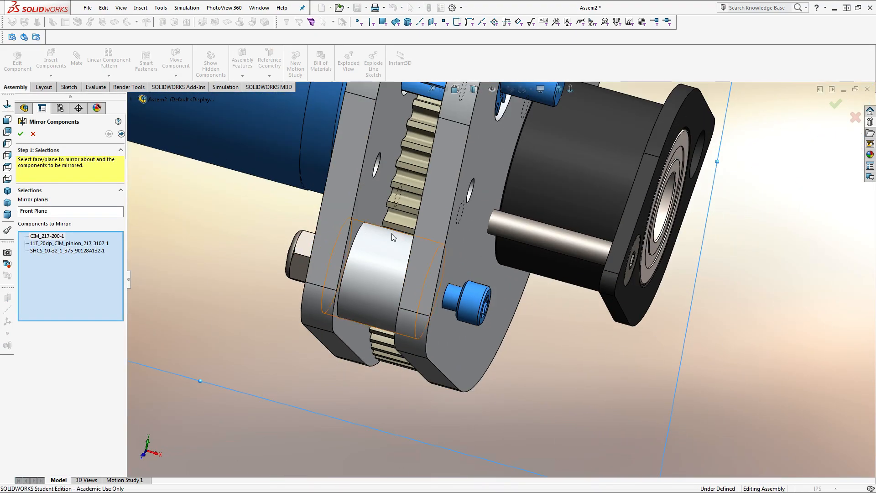
click(398, 259)
middle_drag(399, 259, 357, 264)
scroll(310, 269, down, 5)
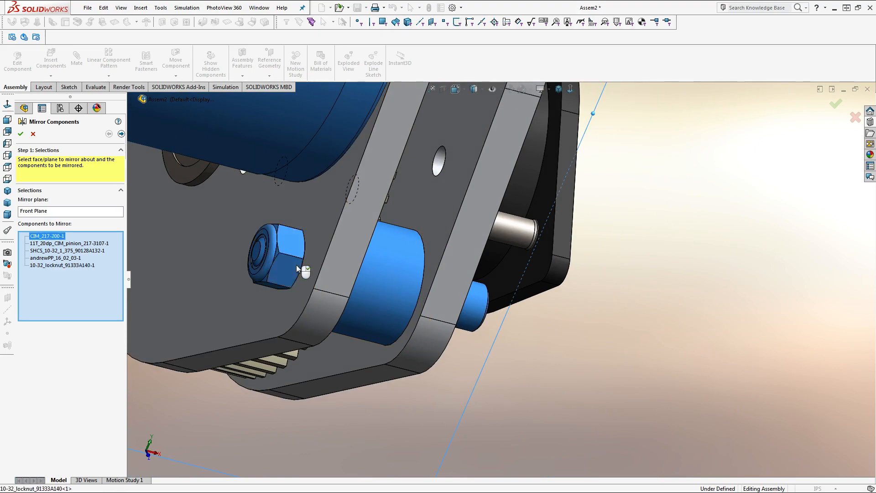
scroll(296, 269, up, 5)
middle_drag(422, 244, 615, 266)
key(Return)
scroll(453, 213, up, 3)
scroll(465, 230, down, 5)
scroll(489, 240, up, 5)
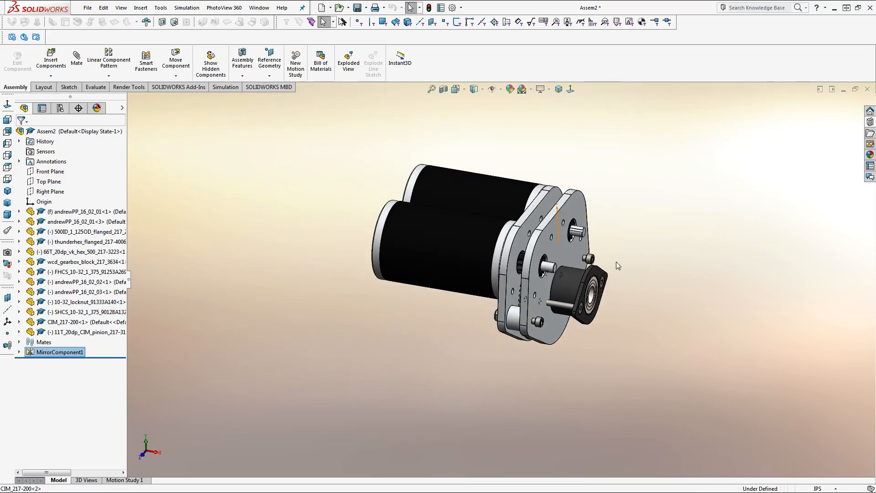
Insert the button head screw BHCS_10-32_0_500_91255A265 from the library's #10 BHCS bolts
click(870, 122)
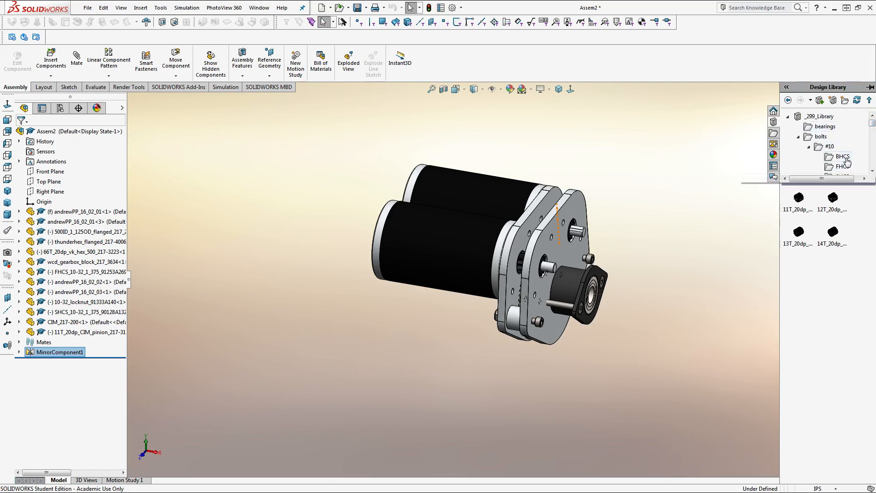
click(846, 160)
scroll(530, 268, down, 5)
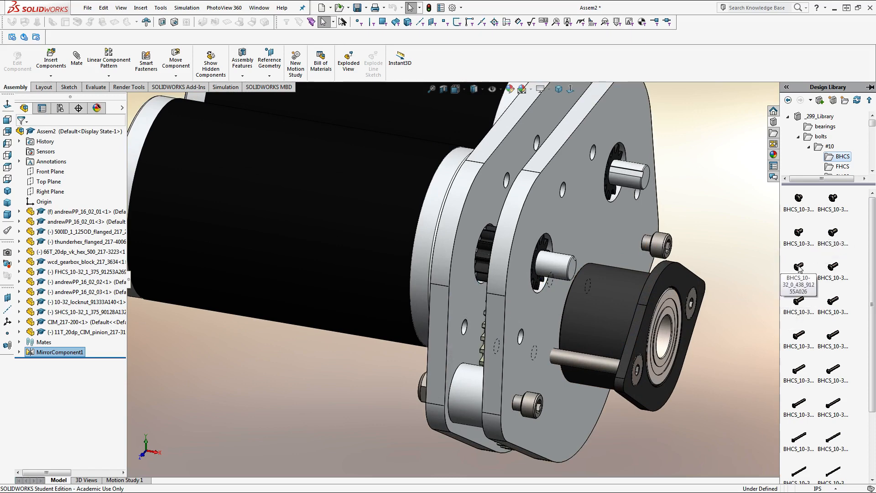
drag(751, 340, 735, 402)
Mate the button head screw's shank concentric with the lower motor mounting hole in the motor-side plate, and slide the screw outward
scroll(480, 316, down, 5)
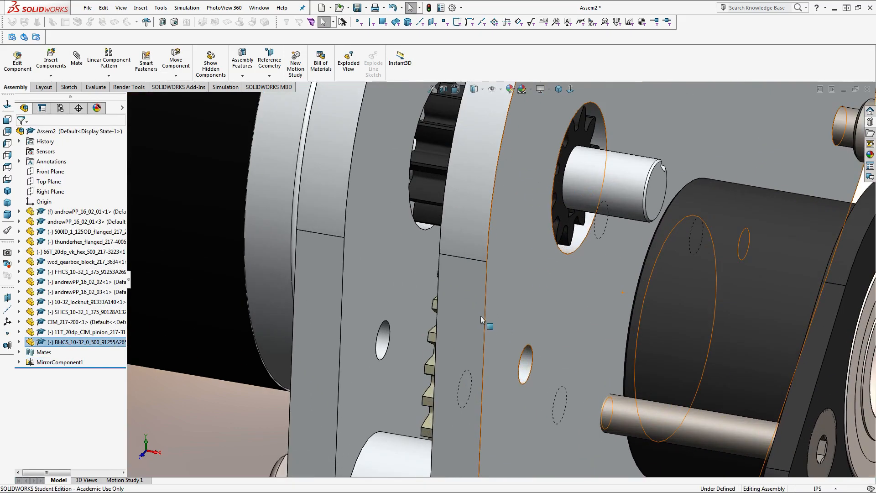
ctrl+click(381, 340)
click(441, 336)
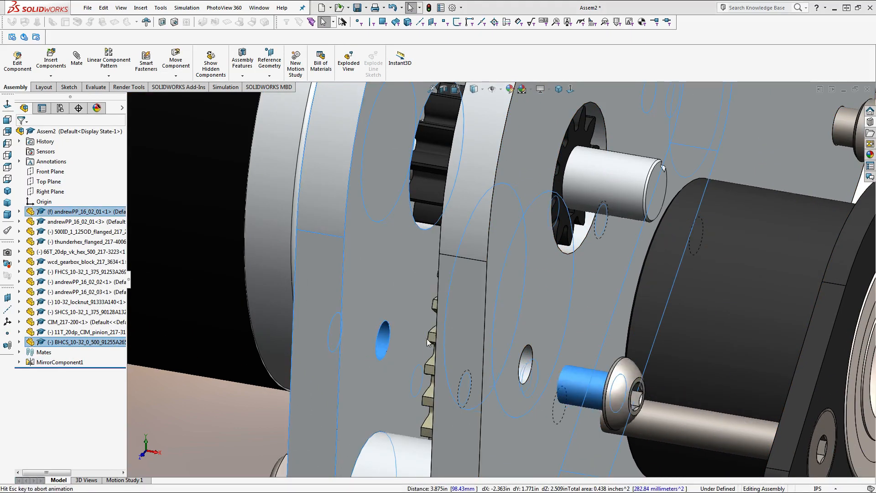
click(391, 297)
middle_drag(391, 297, 446, 315)
drag(475, 346, 642, 370)
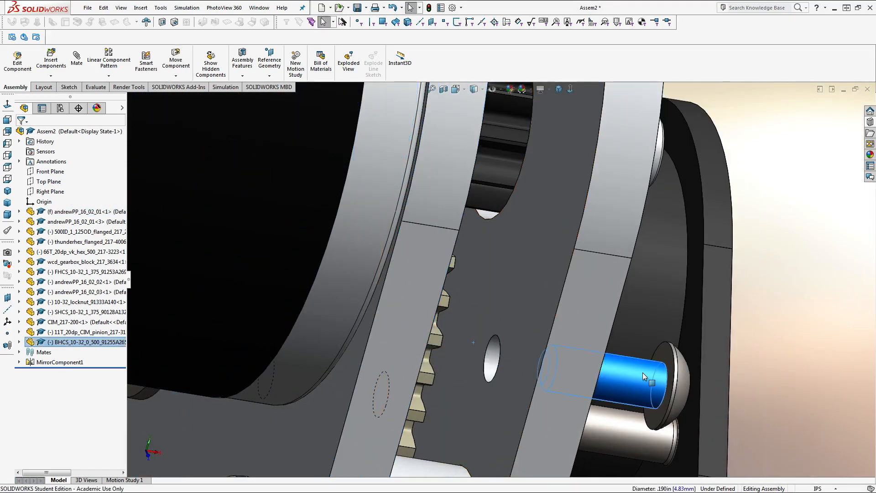
Mate the underside of the button head screw's head coincident with the motor-side plate's inner face
click(664, 357)
middle_drag(657, 353, 574, 335)
ctrl+click(345, 258)
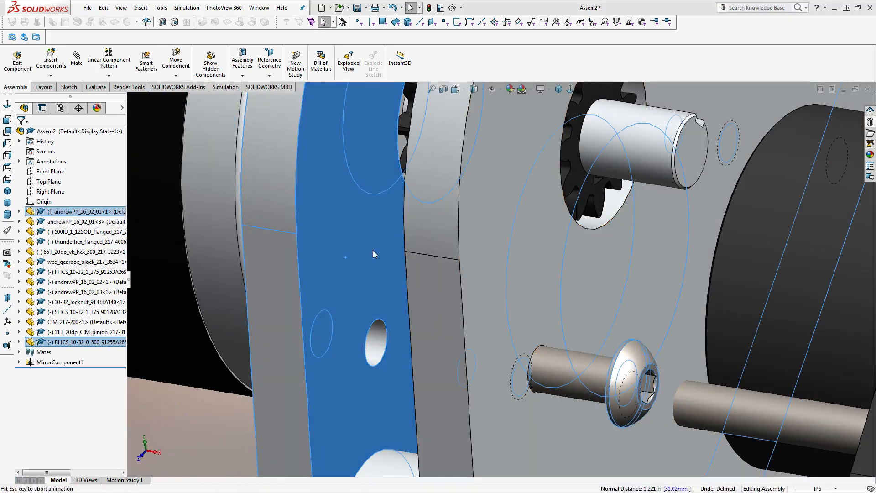
click(372, 249)
Copy the button head screw into the open space beside the gearbox
scroll(435, 322, up, 5)
ctrl+drag(365, 353, 308, 373)
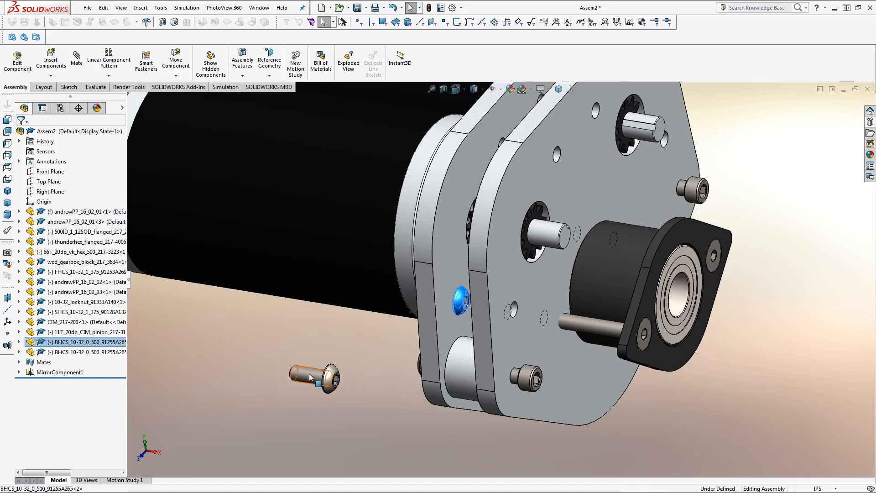
click(308, 373)
scroll(442, 182, down, 1)
middle_drag(456, 194, 488, 196)
scroll(481, 282, up, 2)
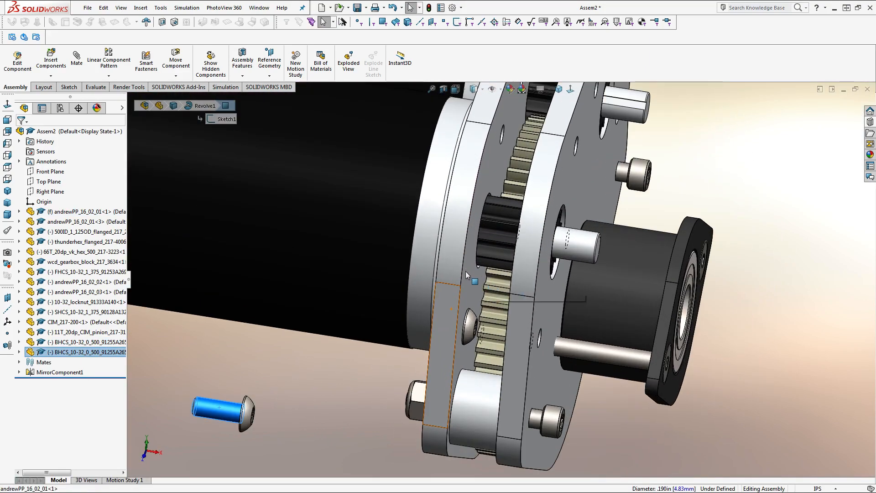
Mate the underside of the copied screw's head coincident with the inner face of the motor-side plate
click(465, 271)
scroll(417, 352, down, 3)
scroll(365, 347, up, 6)
ctrl+click(352, 344)
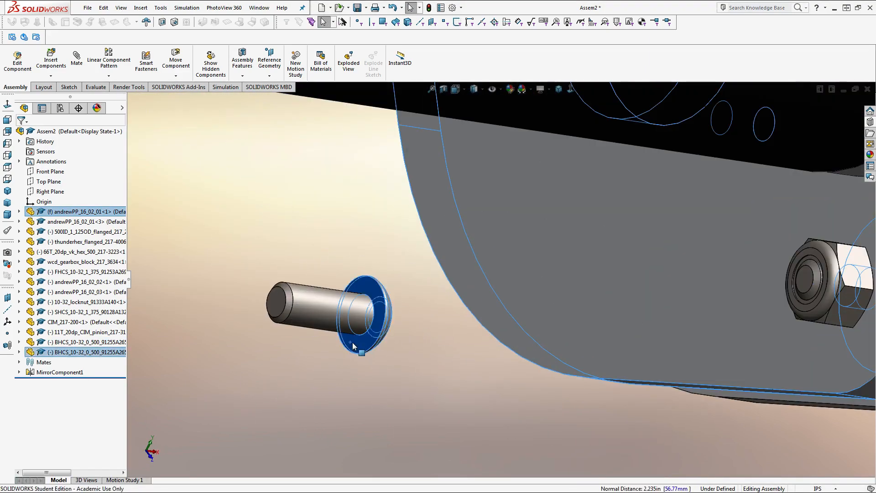
click(378, 333)
Move the copied screw near the plates and mate its shank concentric with the upper motor mounting hole in the motor-side plate
scroll(657, 264, up, 5)
middle_drag(670, 241, 491, 256)
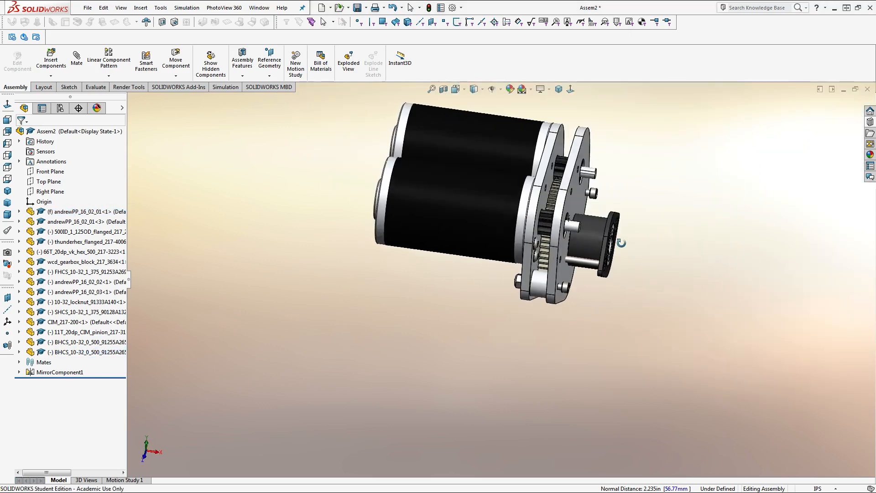
scroll(491, 257, down, 5)
drag(517, 259, 483, 314)
click(465, 312)
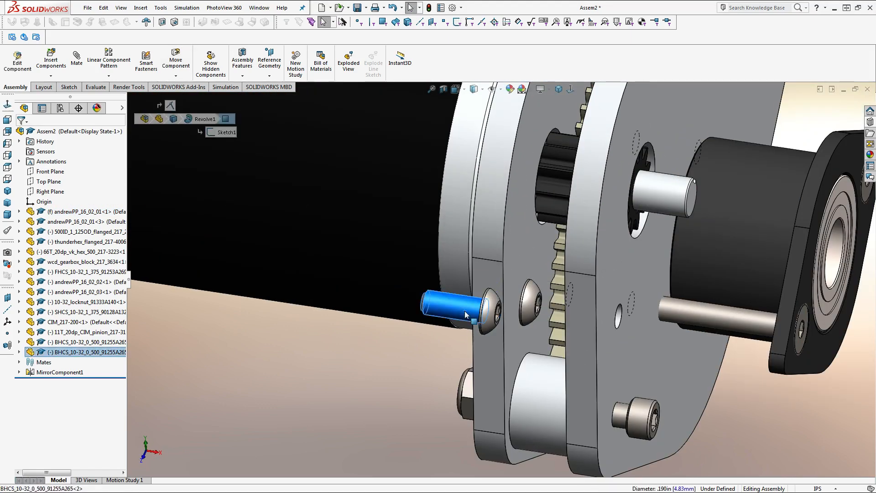
scroll(502, 219, up, 3)
scroll(503, 196, down, 3)
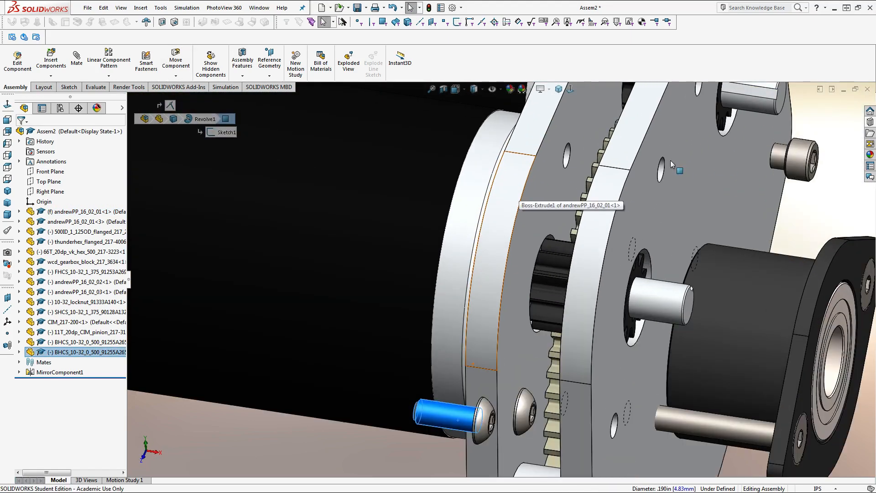
ctrl+click(567, 158)
click(623, 151)
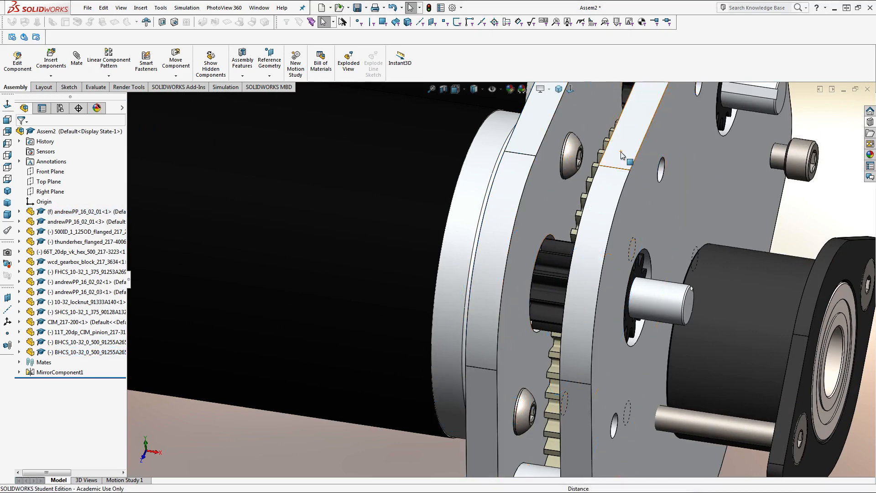
Edit the component mirror to include both button head motor screws and accept the change
click(60, 372)
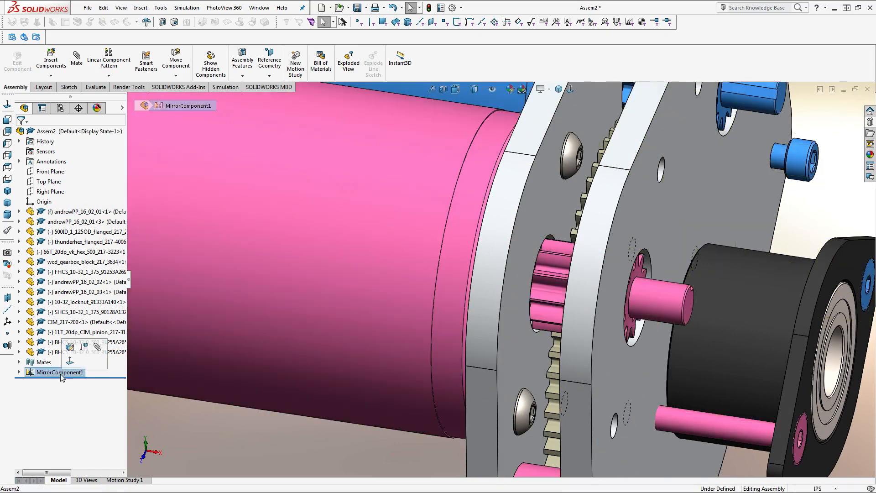
click(70, 347)
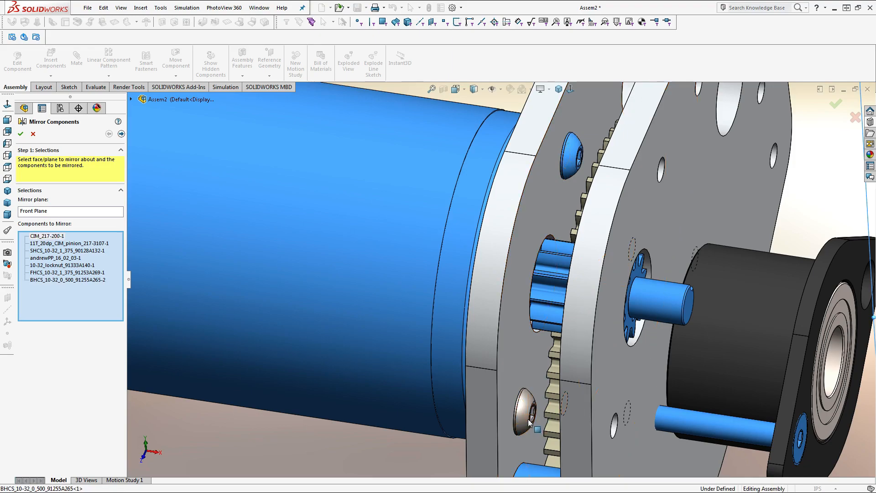
click(528, 419)
right_click(528, 419)
scroll(518, 301, up, 5)
middle_drag(518, 297, 474, 288)
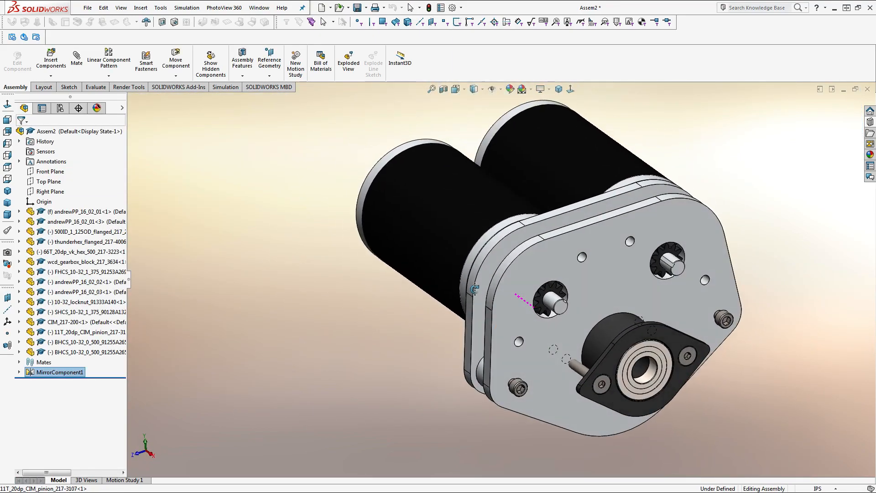
scroll(617, 303, down, 3)
middle_drag(617, 302, 625, 278)
scroll(626, 278, up, 1)
scroll(625, 278, down, 1)
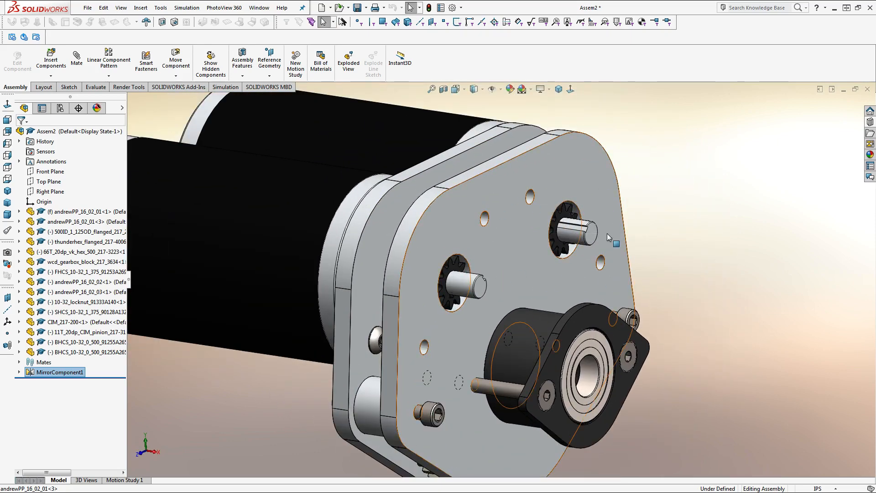
Delete the copied button head screw from the upper motor mounting hole in the motor-side plate
middle_click(480, 287)
middle_drag(480, 288, 498, 296)
scroll(474, 333, up, 1)
scroll(465, 353, down, 1)
middle_click(460, 323)
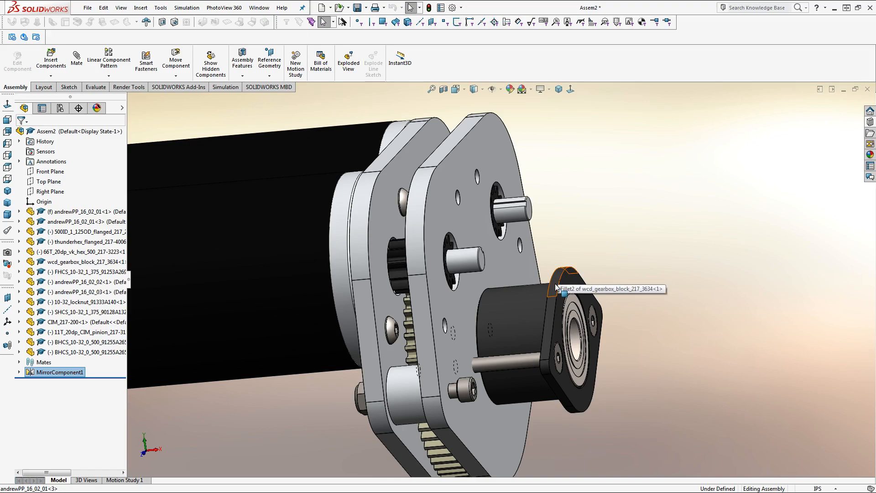
middle_click(485, 217)
middle_drag(486, 216, 459, 207)
scroll(455, 213, down, 2)
middle_click(446, 205)
scroll(431, 212, down, 3)
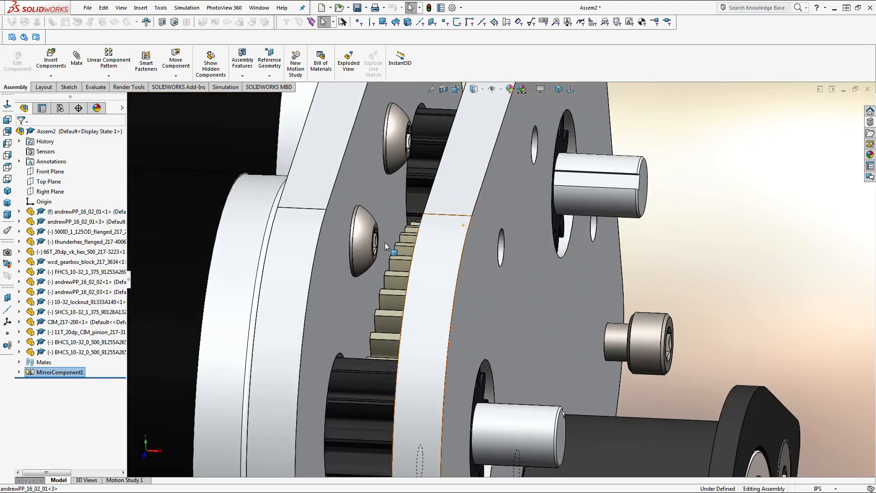
click(363, 245)
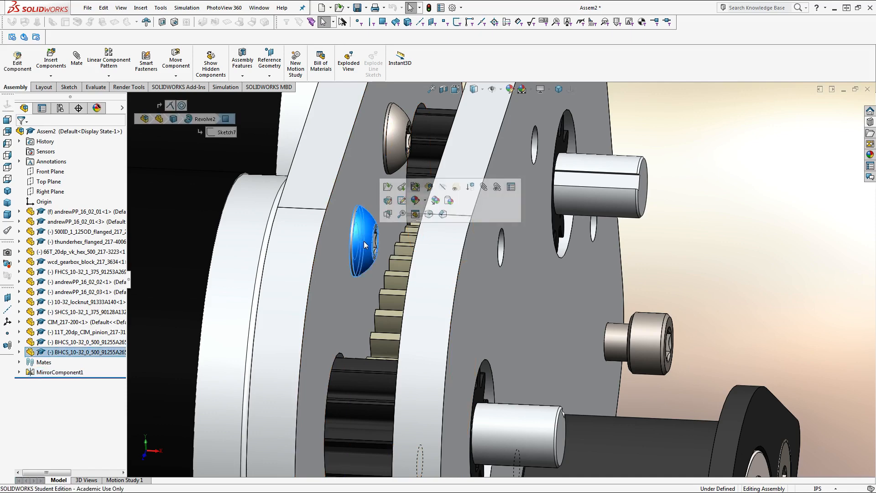
key(m)
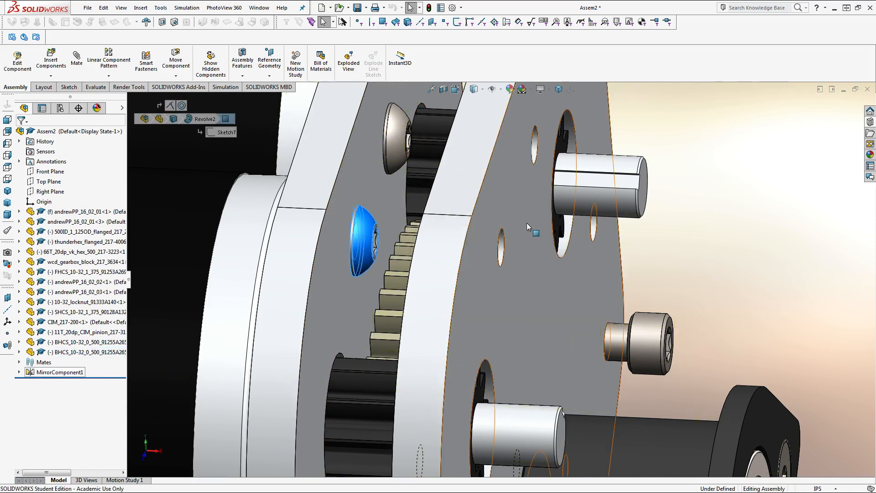
scroll(526, 223, up, 2)
key(Delete)
key(Return)
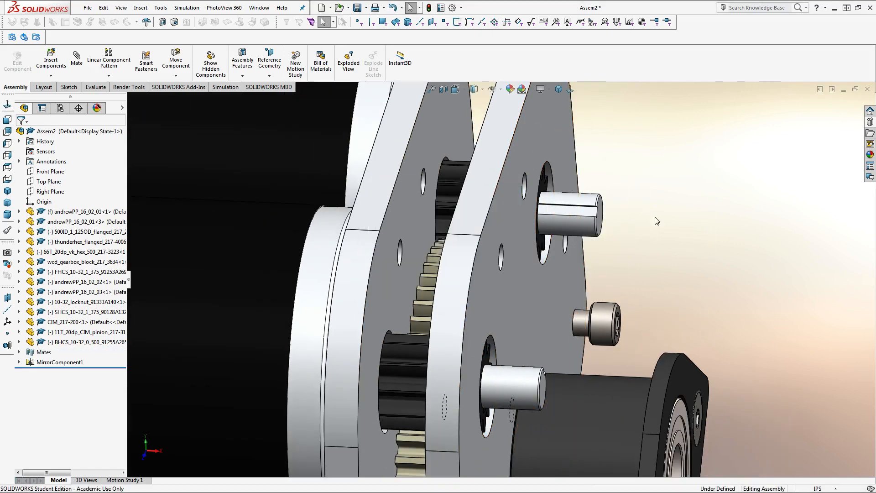
Measure the distance between the facing inner surfaces of the two gearbox plates
scroll(656, 221, up, 6)
scroll(360, 261, down, 7)
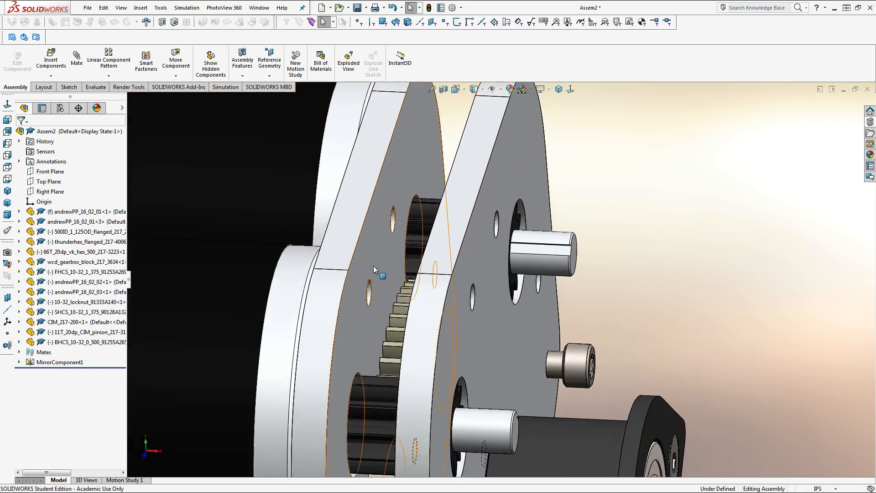
click(373, 269)
ctrl+click(450, 252)
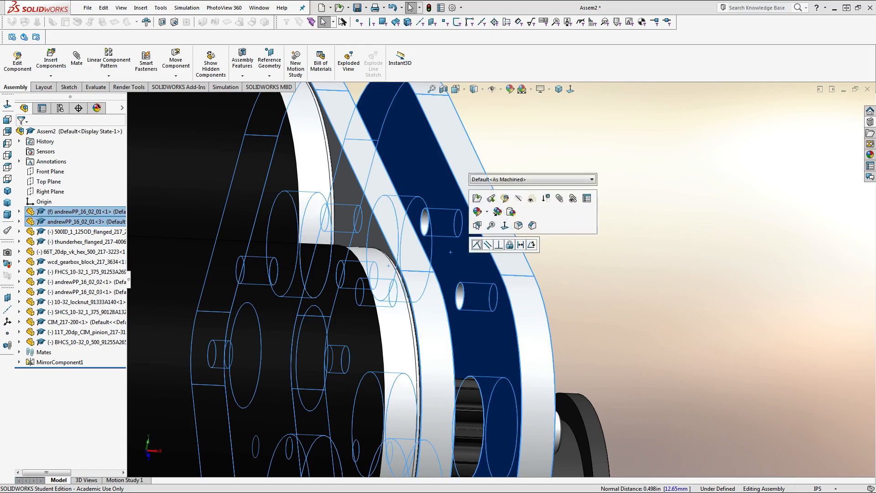
click(527, 146)
Create a new part and sketch two concentric circles at the origin on the Right Plane, about 2.07 in and 0.79 in in diameter
click(82, 8)
click(102, 21)
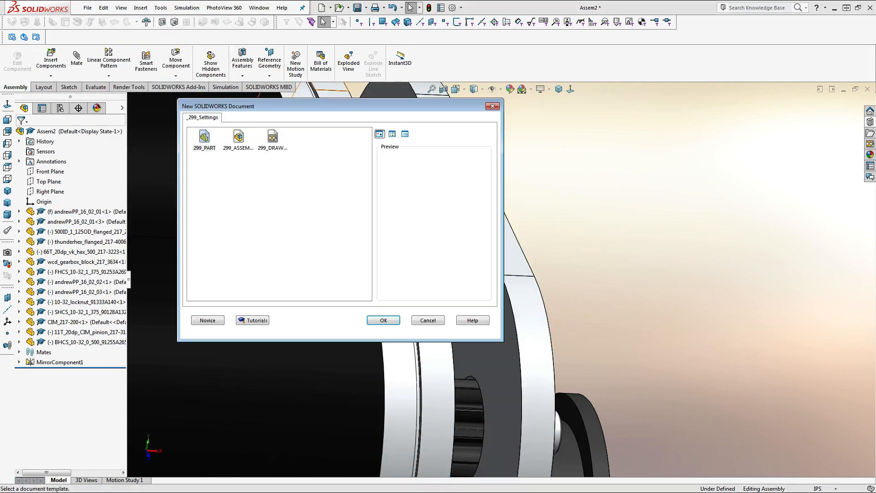
key(Return)
click(17, 59)
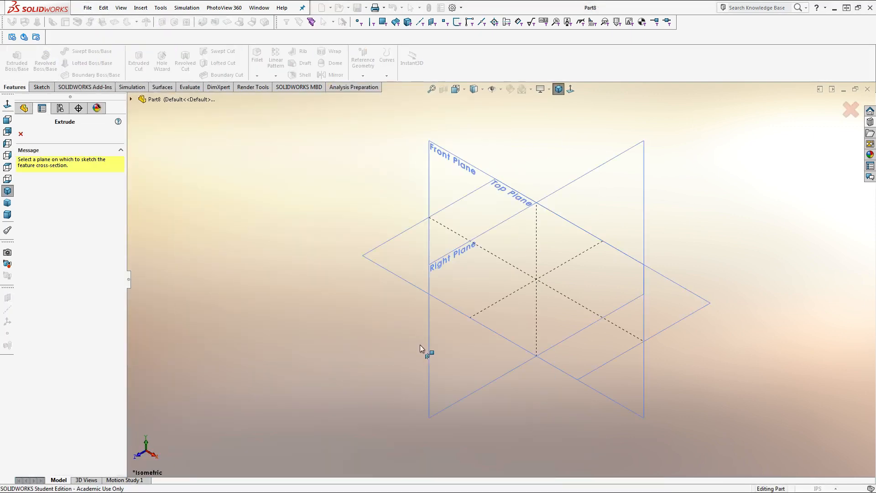
click(419, 344)
key(c)
drag(501, 279, 501, 323)
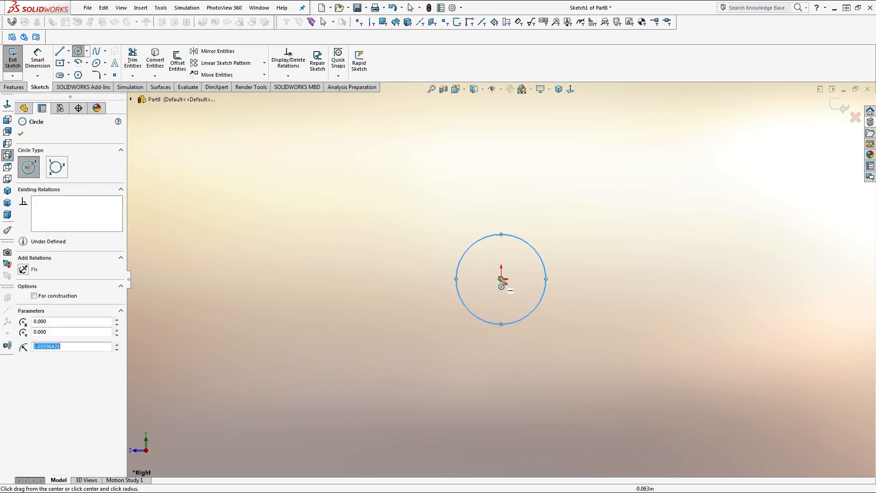
drag(501, 279, 514, 291)
Dimension the inner circle's diameter to 0.196 in and the outer circle's diameter to 0.3125 in
key(d)
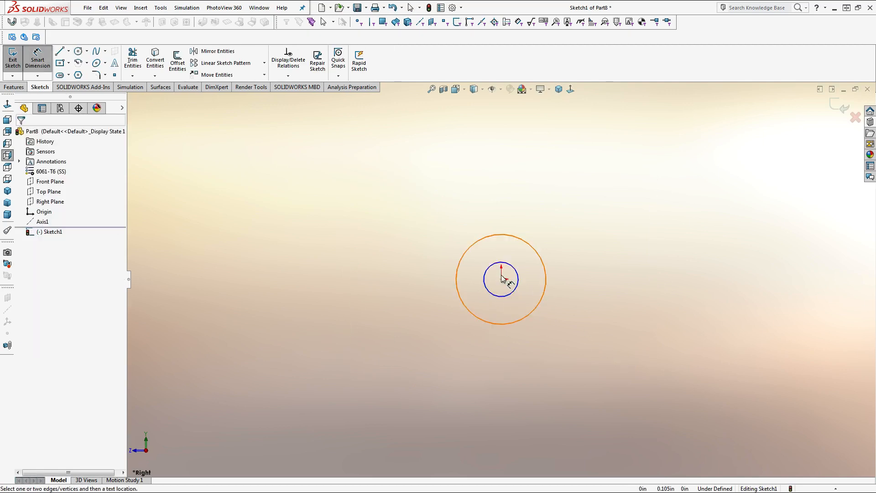
click(501, 297)
click(383, 370)
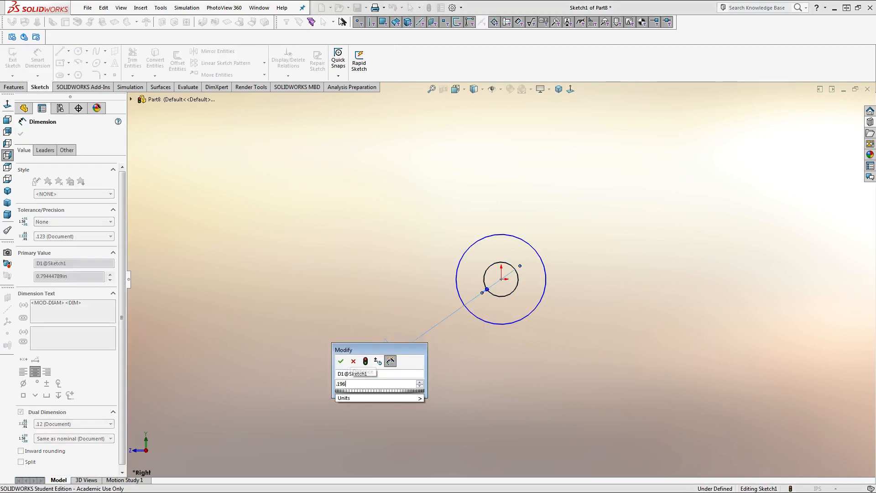
key(Return)
click(517, 325)
click(660, 359)
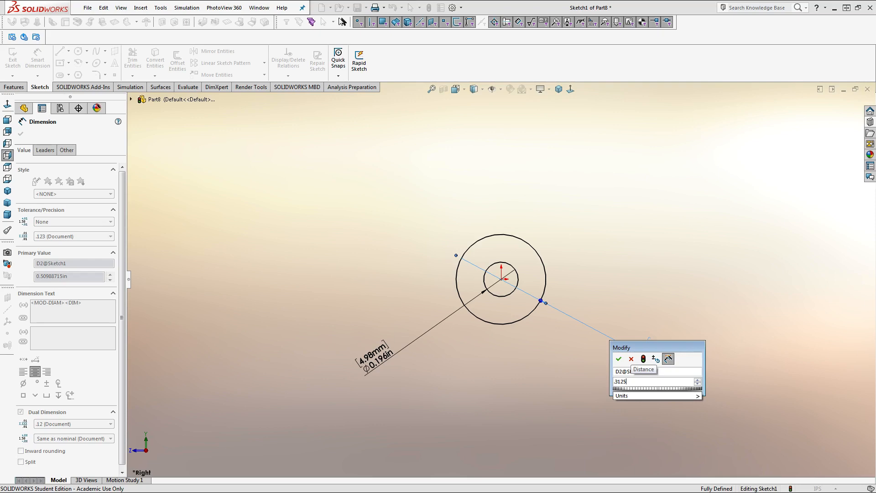
key(Return)
Extrude the ring profile 0.49 in with a Mid Plane end condition to form a spacer
key(e)
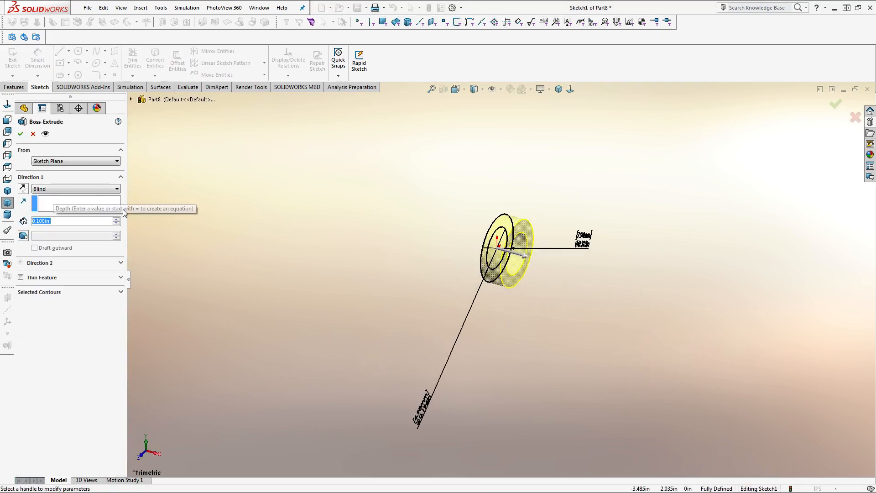
click(73, 189)
click(83, 227)
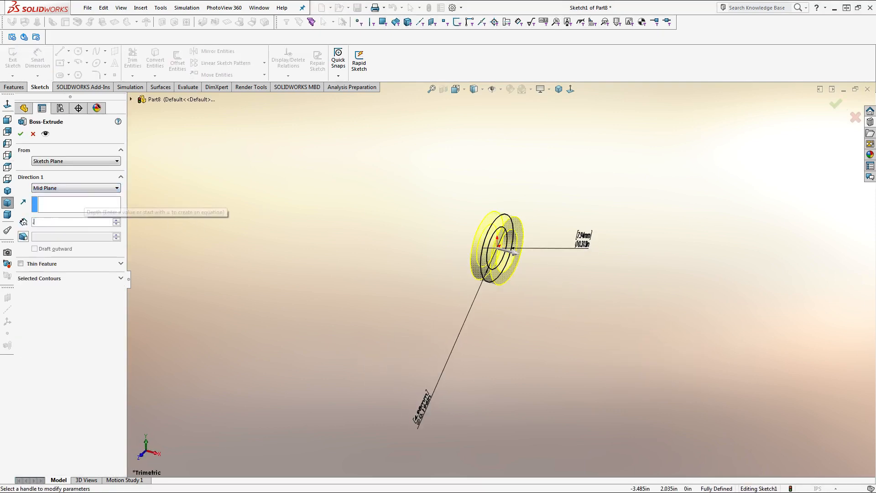
text(.49)
key(Return)
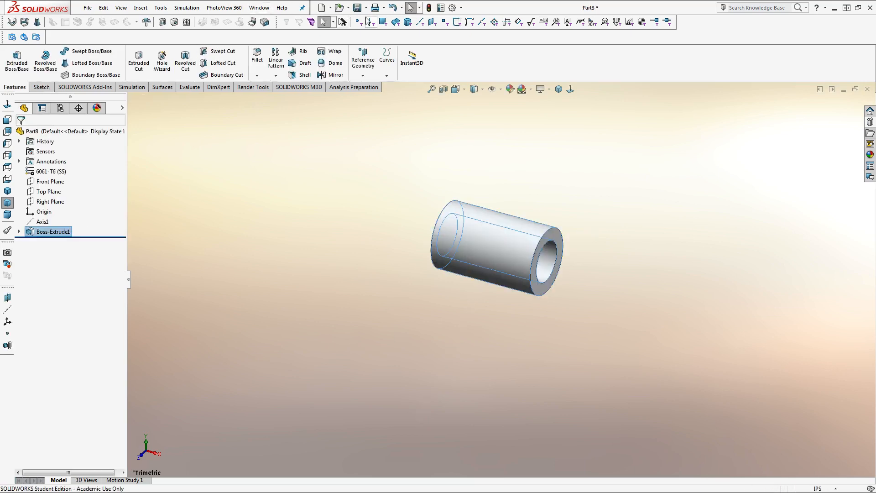
Save the spacer part as andrewPP_16_02_04 in the andrewPP_16_02_gearbox folder
click(357, 7)
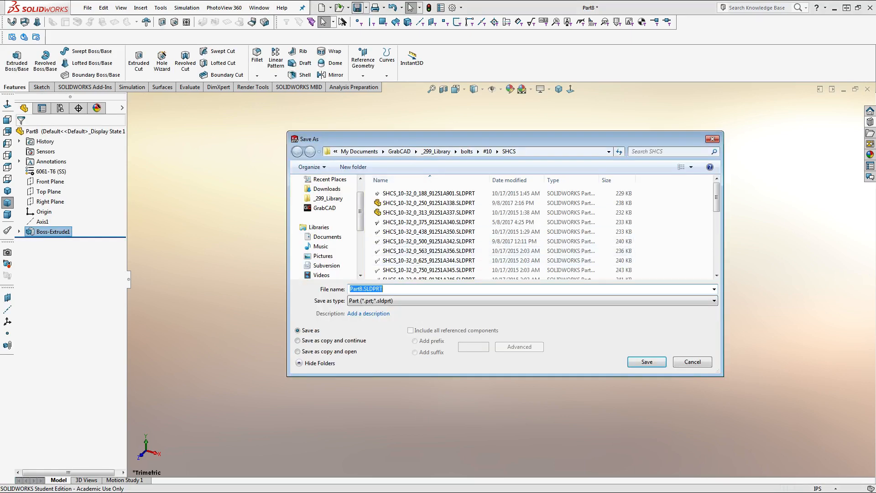
click(399, 151)
double_click(427, 251)
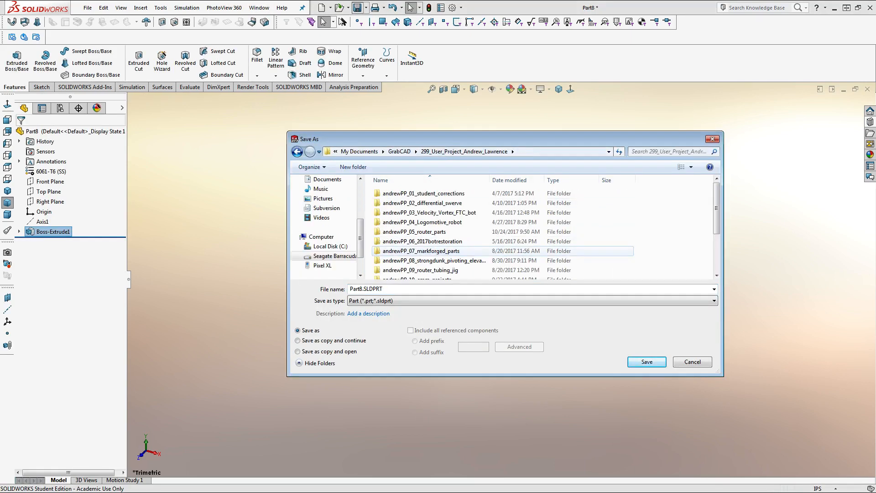
scroll(426, 255, down, 3)
double_click(411, 274)
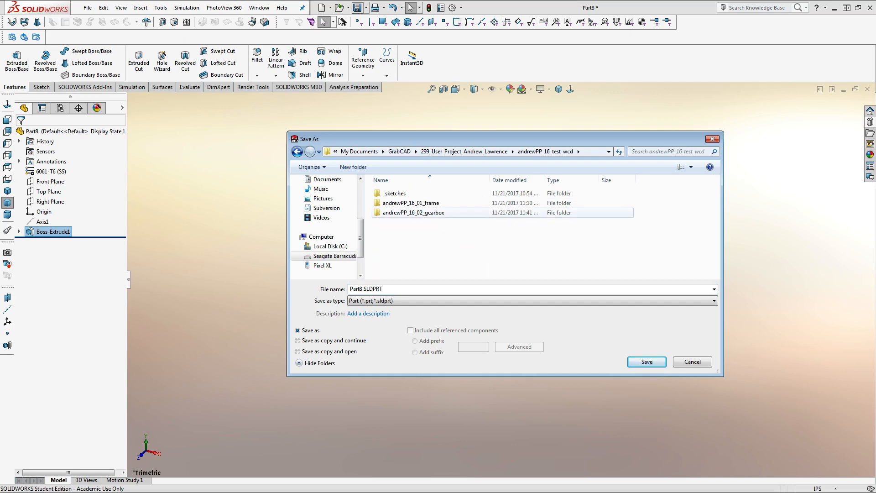
click(377, 213)
click(424, 289)
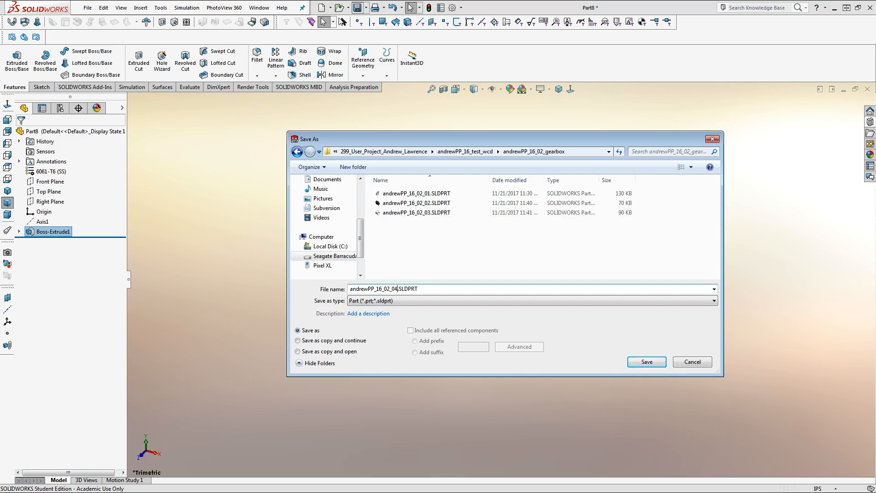
key(Return)
Return to the Assem2 assembly and insert the andrewPP_16_02_04 spacer near the gearbox plates
click(259, 8)
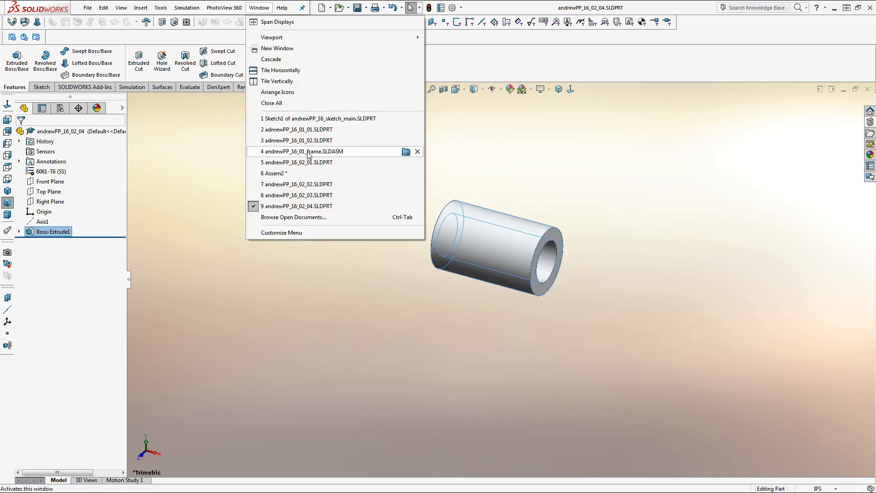
click(301, 173)
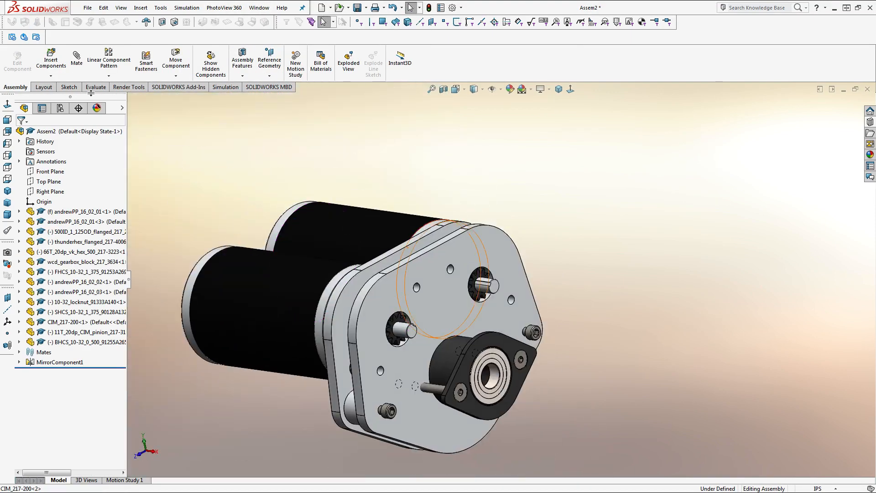
click(51, 60)
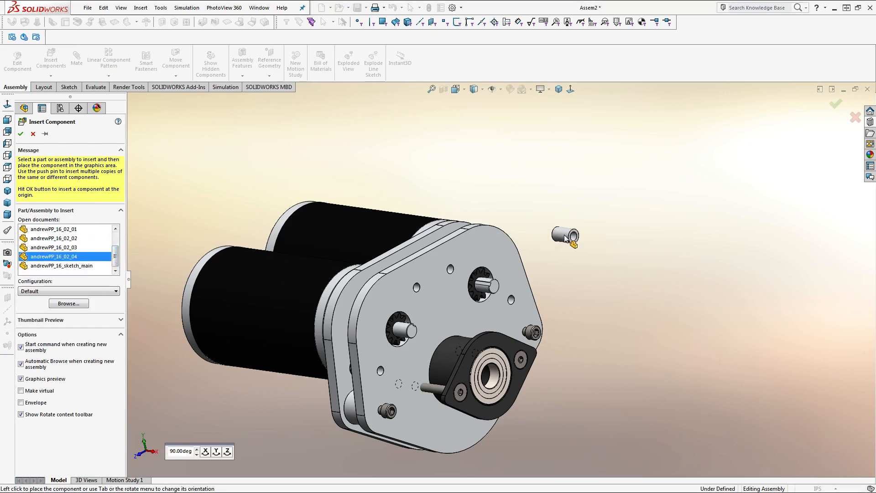
click(533, 263)
Mate the new spacer's end face coincident with the inner face of the motor-side plate
click(413, 264)
middle_drag(413, 265, 466, 247)
scroll(377, 289, down, 5)
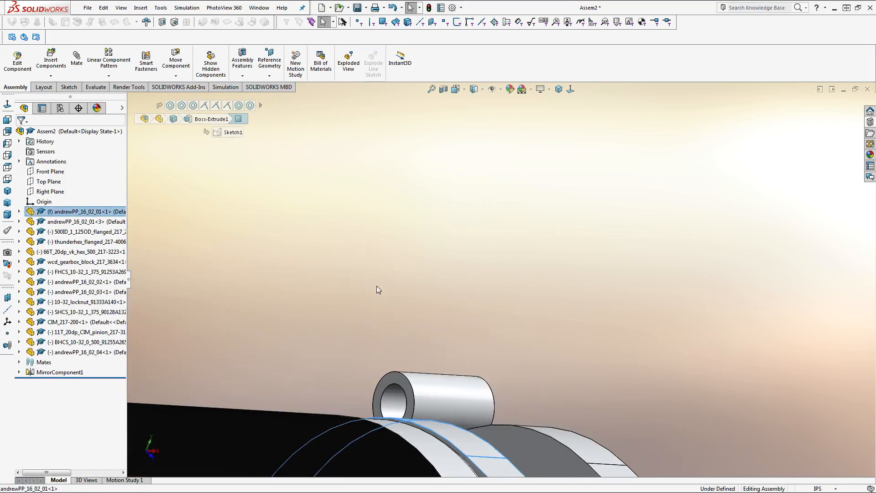
ctrl+click(395, 381)
click(422, 366)
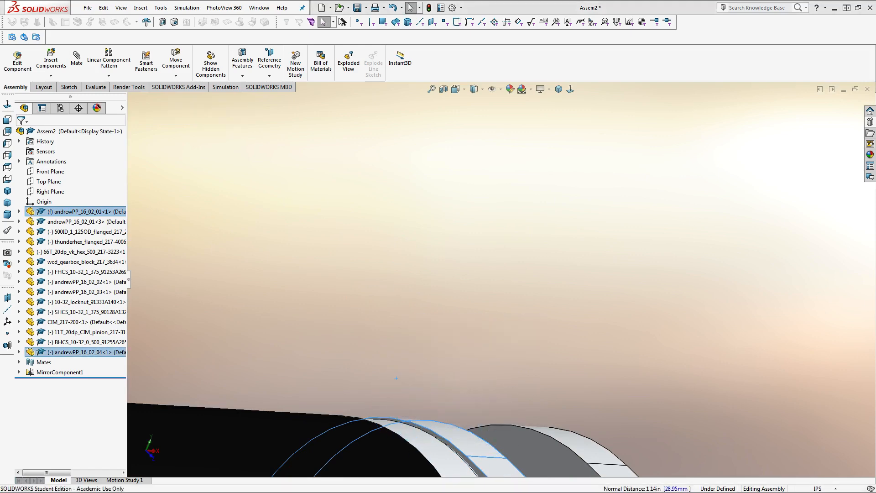
Mate the spacer's outer cylinder concentric with the upper motor mounting hole in the motor-side plate
scroll(525, 292, up, 6)
middle_drag(551, 395, 722, 399)
scroll(684, 384, down, 3)
middle_drag(627, 346, 591, 363)
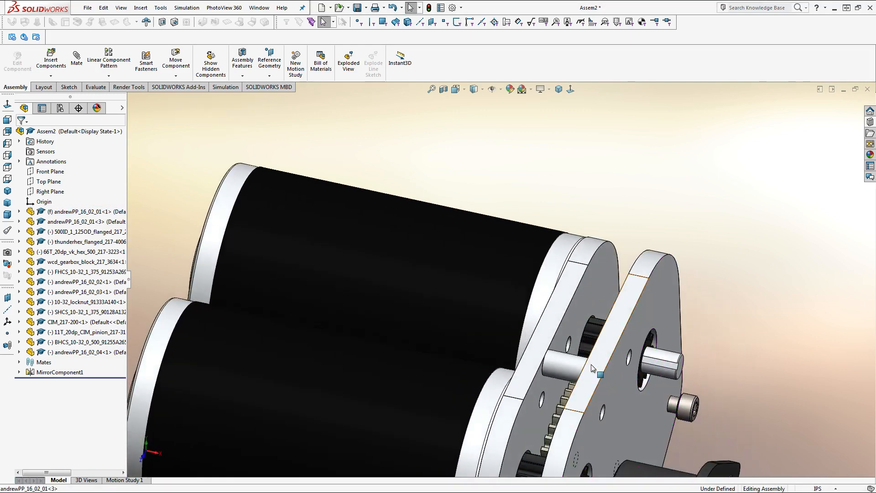
click(561, 361)
scroll(560, 361, down, 5)
ctrl+click(422, 317)
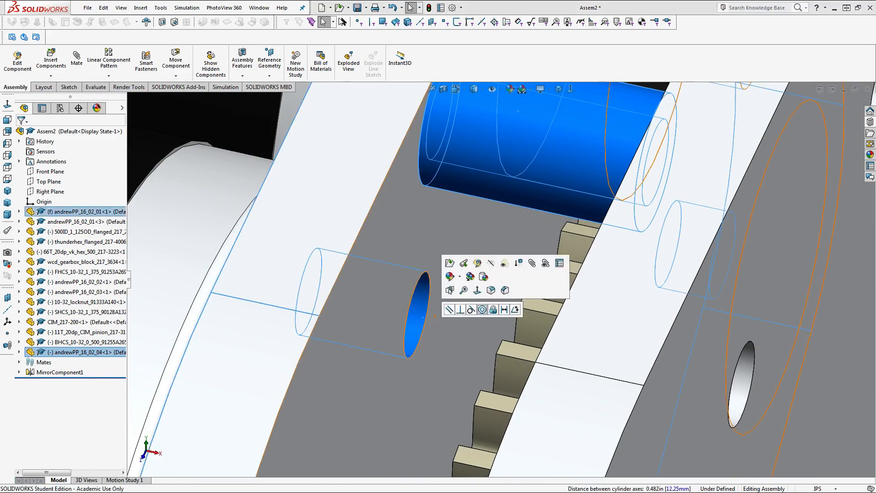
click(483, 309)
Measure the overall distance between the outer faces of the two gearbox plates
scroll(484, 317, up, 4)
middle_drag(484, 317, 490, 258)
scroll(513, 307, up, 6)
scroll(511, 299, down, 5)
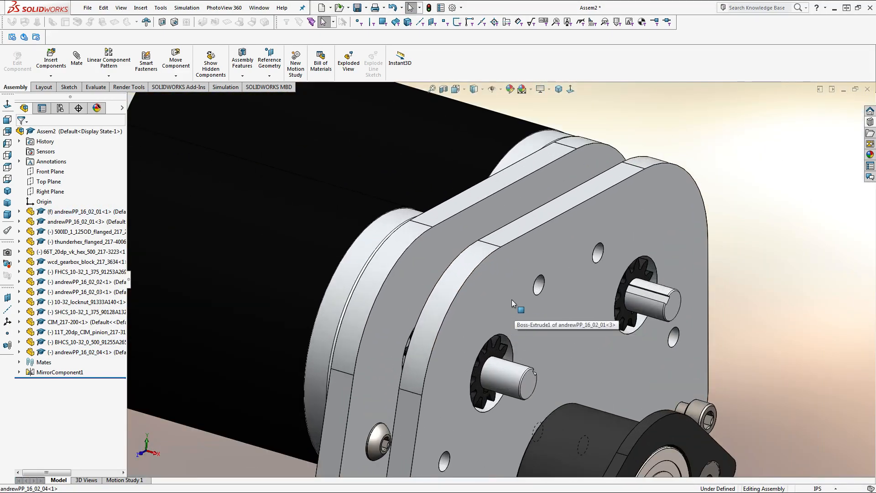
click(539, 293)
middle_drag(540, 293, 600, 240)
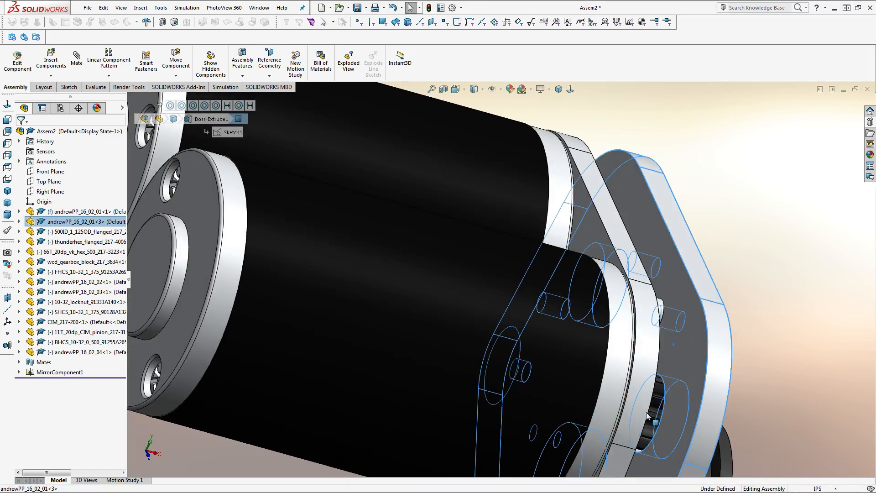
ctrl+click(600, 240)
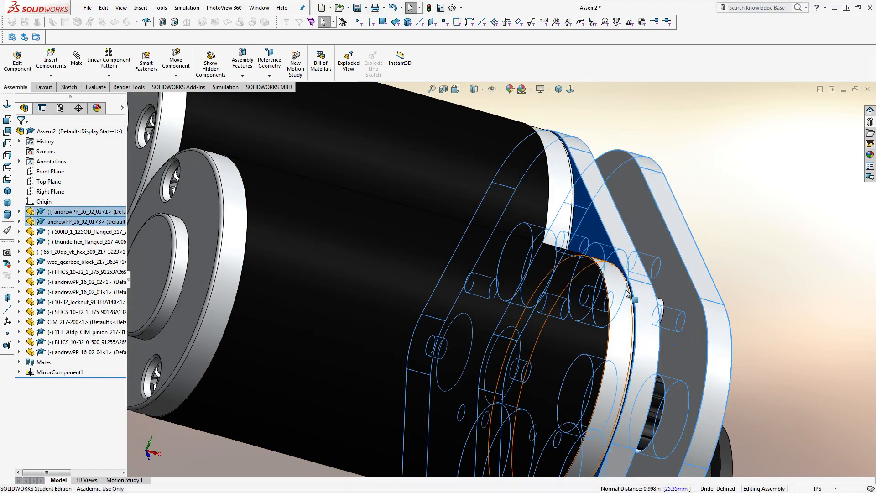
key(f)
click(766, 248)
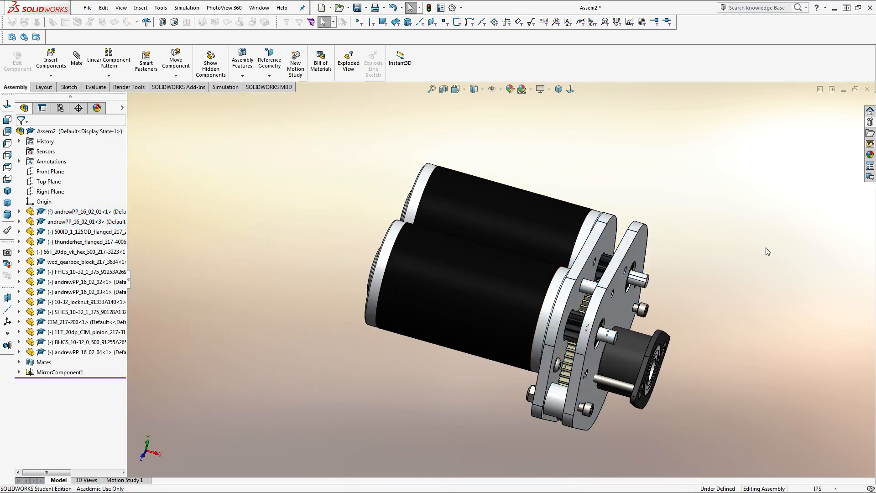
Insert one BHCS_10-32_1_250 button head screw from the library's #10 bolts into the open space beside the gearbox
click(869, 122)
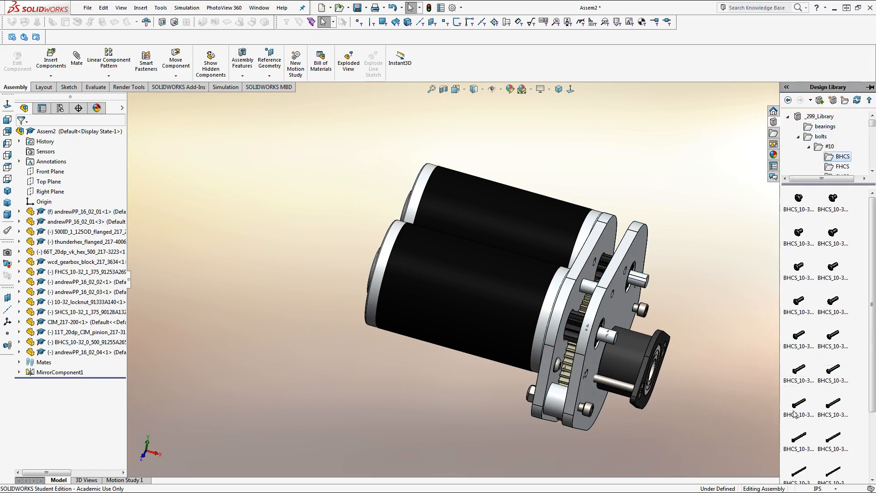
drag(801, 407, 688, 339)
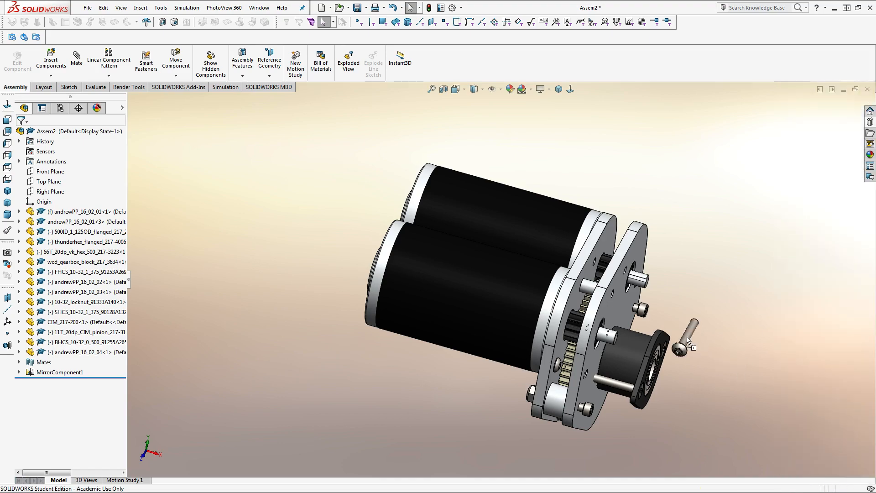
scroll(689, 341, down, 7)
key(Escape)
Mate the button head screw's shank concentric with the upper spacer hole in the outer gearbox plate
click(528, 276)
scroll(616, 236, up, 5)
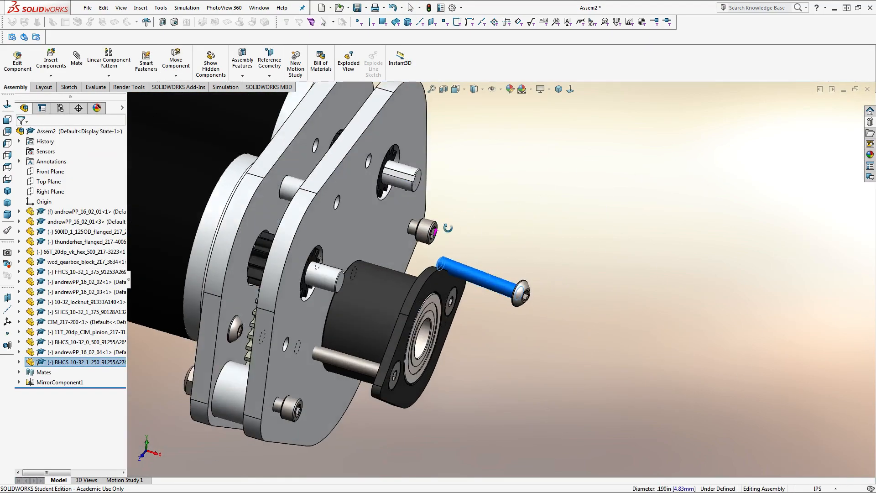
scroll(326, 201, down, 6)
ctrl+click(255, 223)
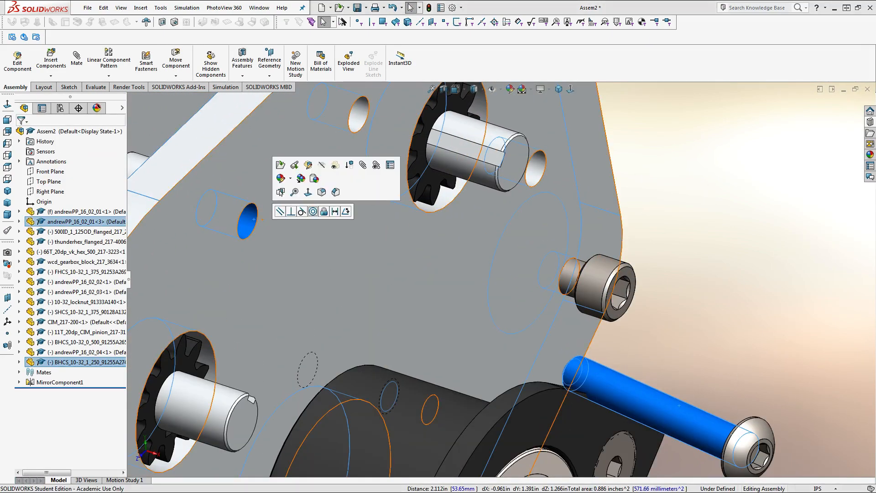
click(330, 208)
Mate the underside of the button head screw's head coincident with the outer gearbox plate's outer face
click(298, 153)
middle_drag(297, 154, 374, 206)
scroll(474, 257, down, 4)
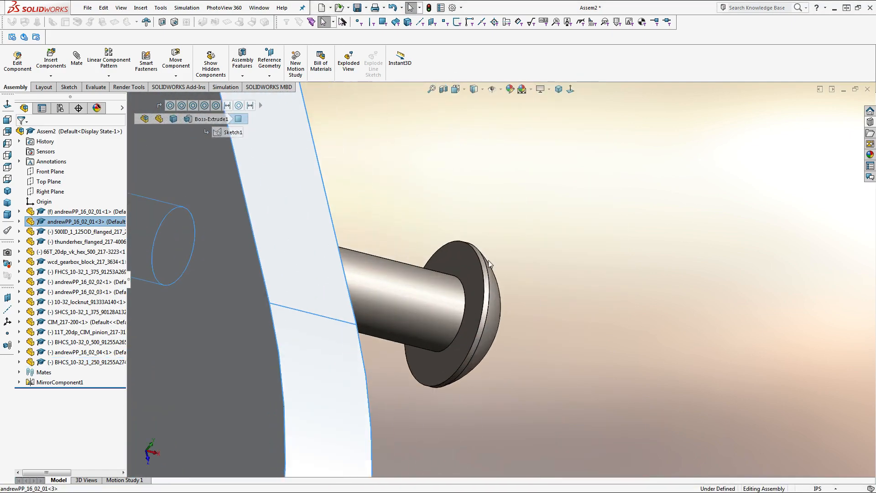
ctrl+click(470, 263)
click(496, 254)
scroll(283, 250, up, 6)
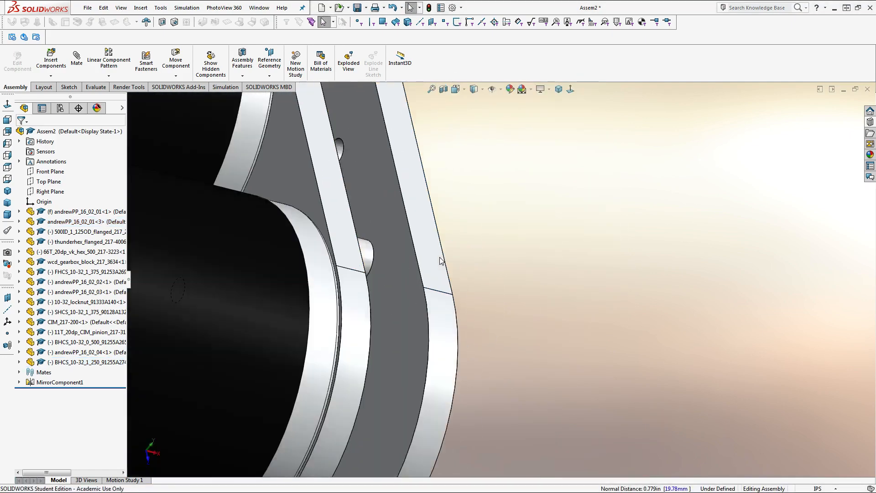
Edit the existing component mirror to also include the new BHCS_10-32_1_250 screw and its upper spacer
right_click(71, 377)
right_click(66, 380)
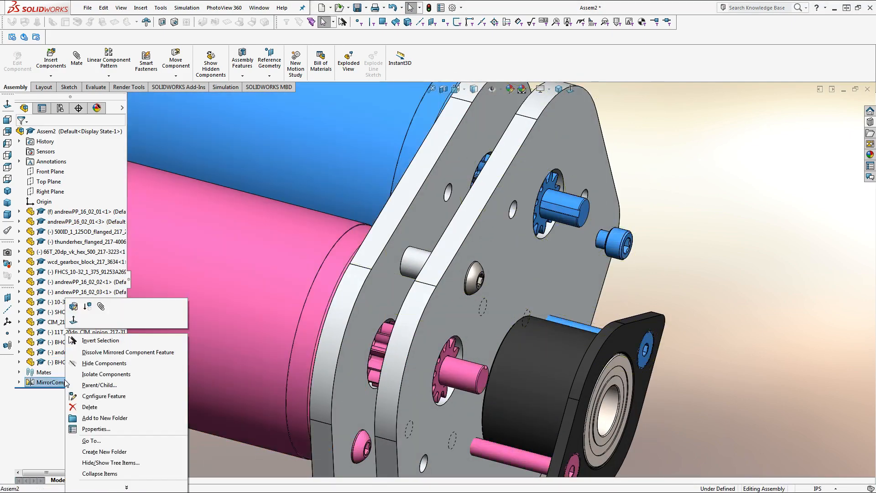
click(73, 307)
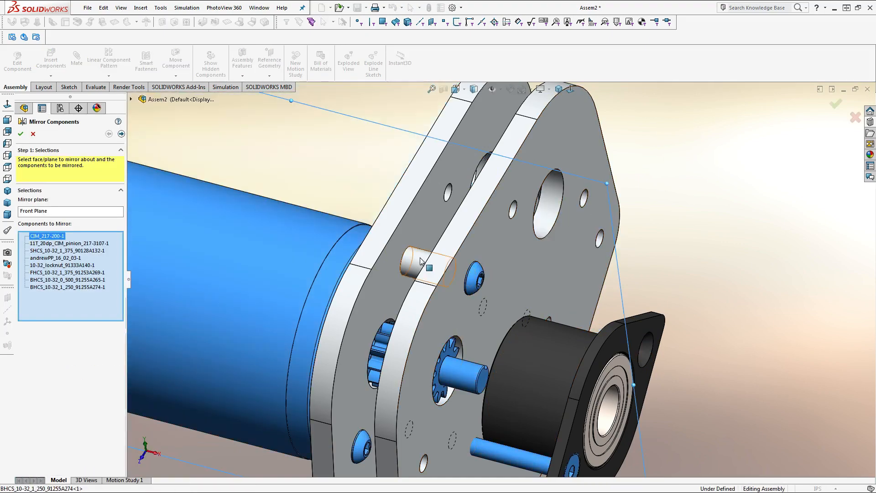
right_click(417, 256)
scroll(517, 268, up, 4)
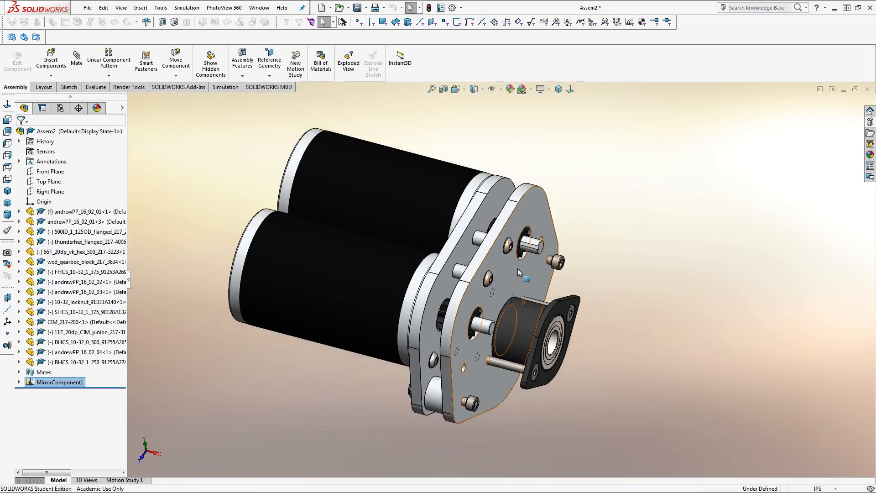
Save the assembly and its modified parts, naming the assembly andrewPP_16_02_gearbox in the andrewPP_16_02_gearbox folder
scroll(533, 270, down, 3)
middle_drag(538, 264, 519, 243)
scroll(519, 244, up, 4)
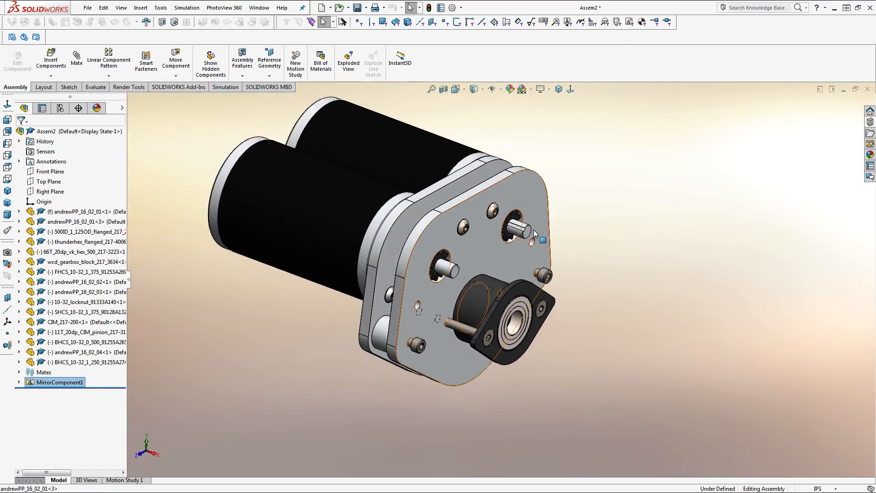
click(357, 7)
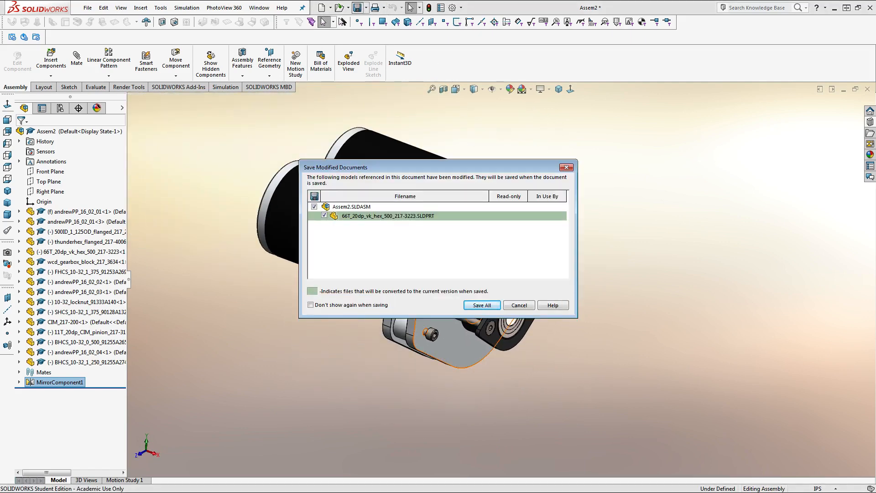
key(Return)
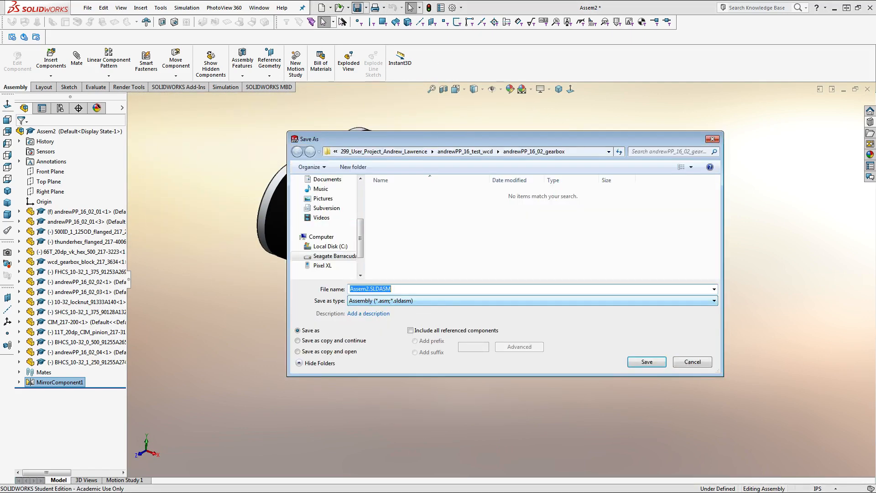
text(andrewP)
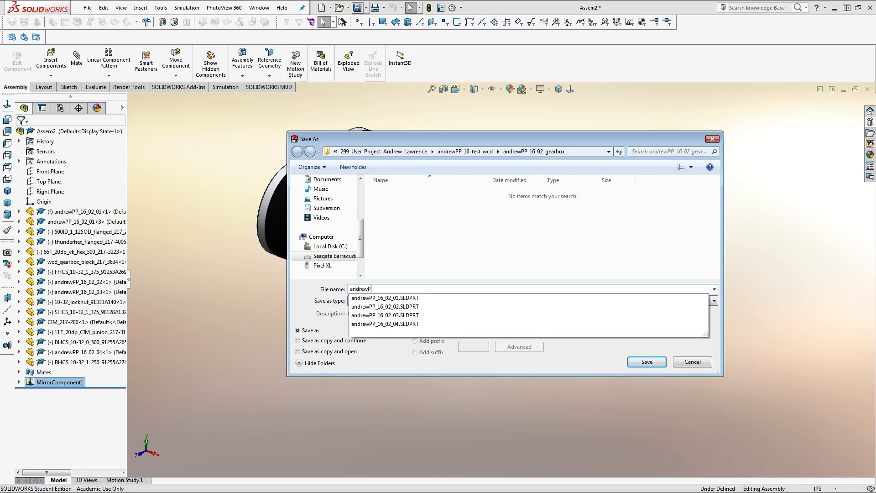
text(P_16_02_gearbox)
key(Return)
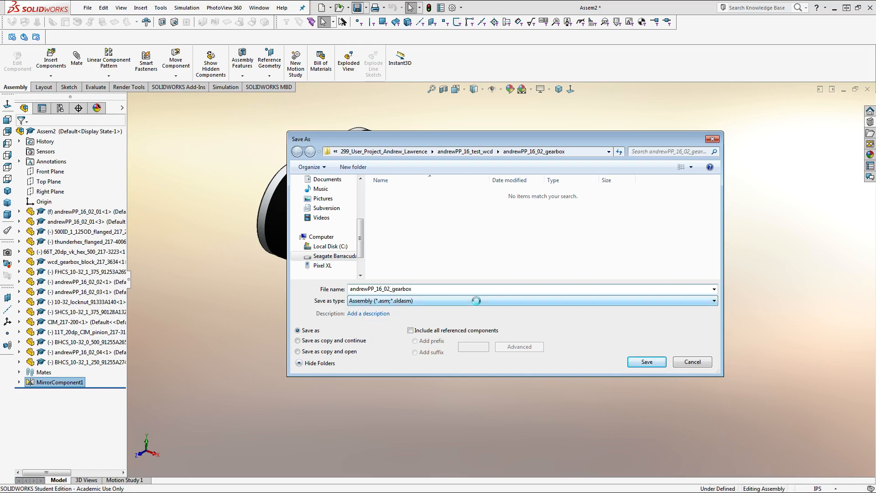
Create a new assembly and place the open andrewPP_16_01_frame assembly at its origin
click(258, 7)
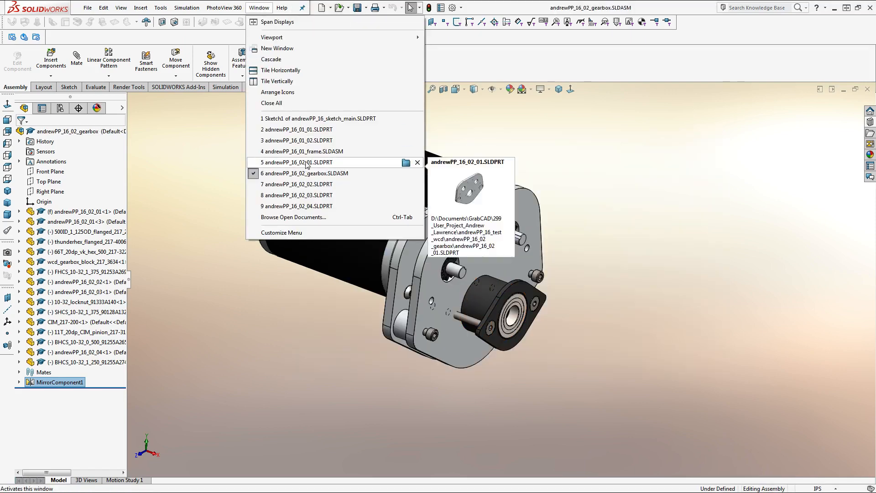
click(306, 155)
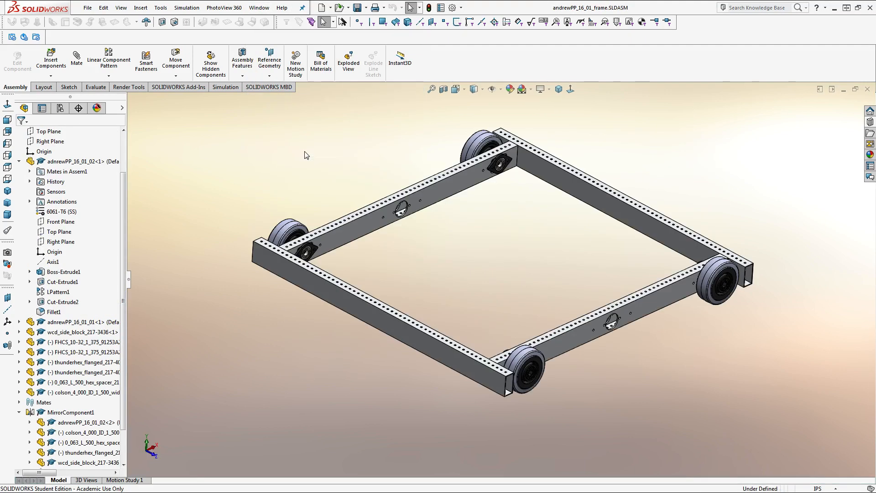
click(82, 8)
click(106, 21)
double_click(239, 139)
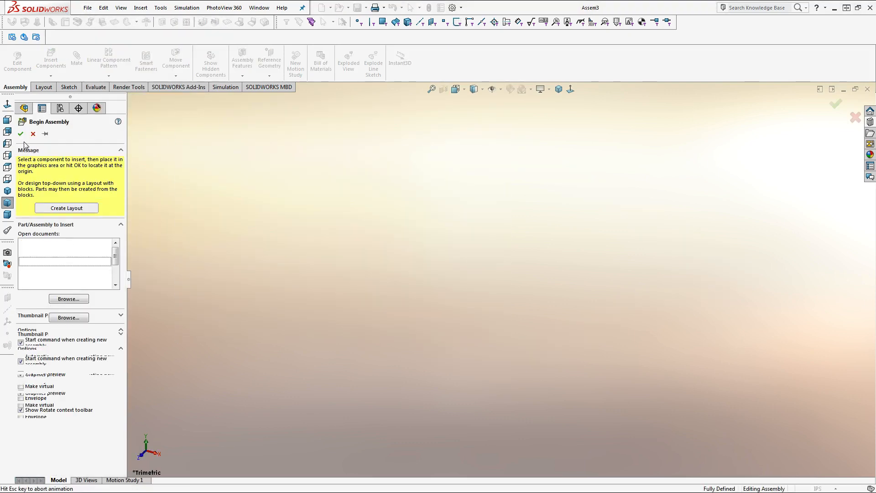
click(21, 134)
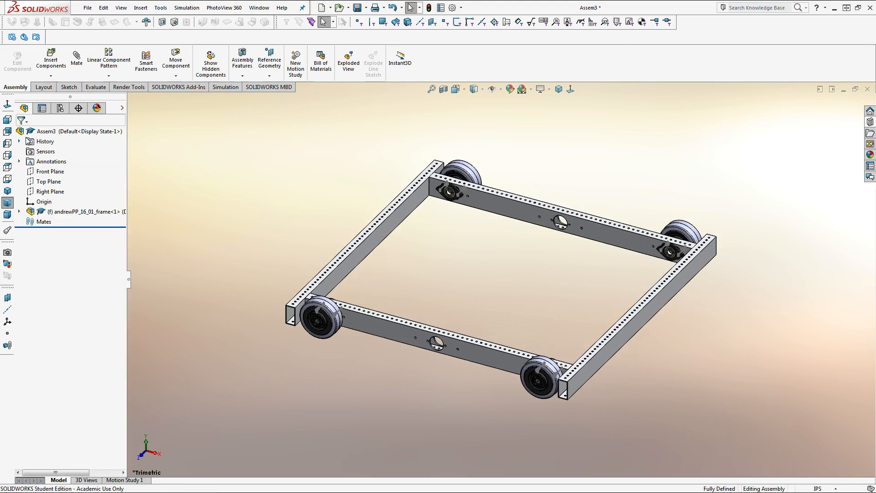
Insert the andrewPP_16_02_gearbox assembly into the open space inside the frame
click(47, 61)
scroll(88, 257, down, 2)
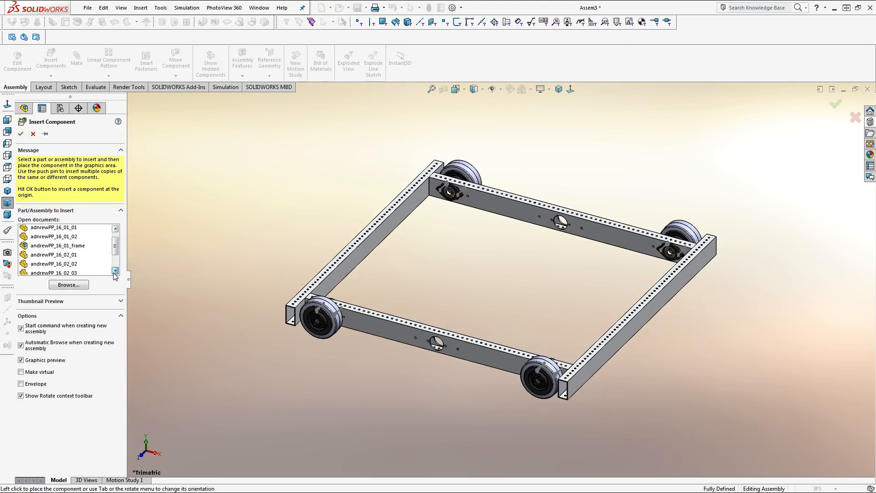
click(91, 257)
click(472, 284)
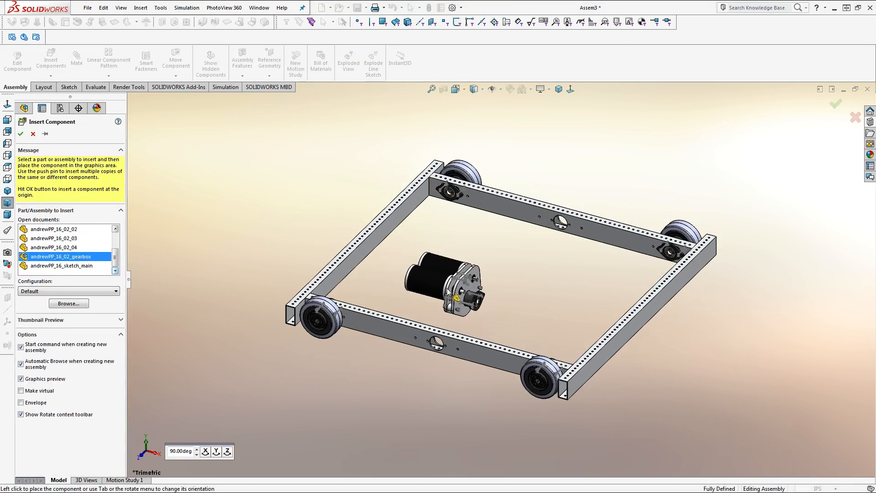
Rotate the gearbox so its bearing block faces the nearest side rail, and hide the construction lines displayed on its fasteners
scroll(472, 284, down, 6)
right_drag(462, 258, 403, 233)
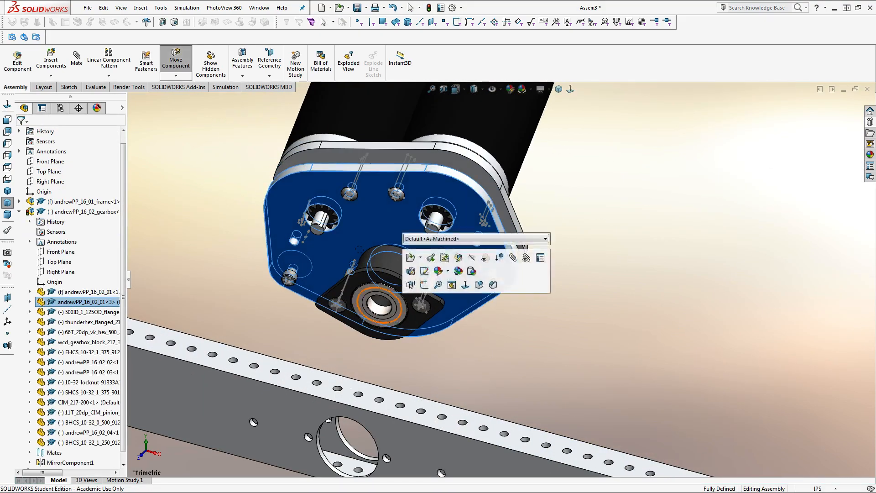
click(496, 91)
click(508, 179)
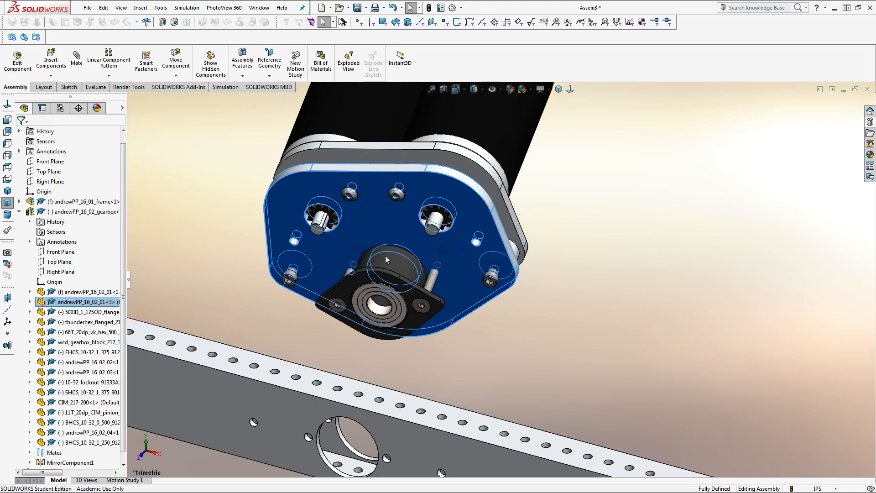
Mate one socket head cap screw's shank on the gearbox concentric with the matching outer small hole in the side rail
scroll(314, 319, down, 1)
click(320, 338)
scroll(321, 301, down, 5)
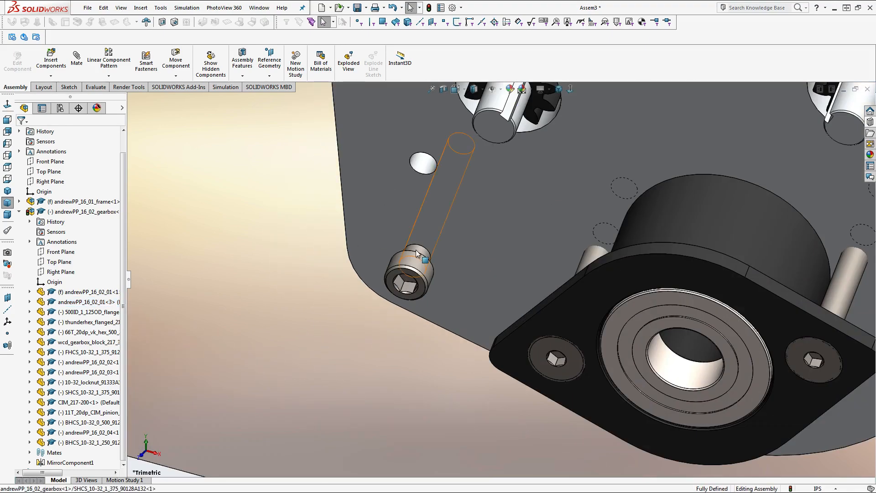
click(415, 250)
scroll(415, 250, up, 6)
scroll(492, 375, down, 6)
ctrl+click(427, 343)
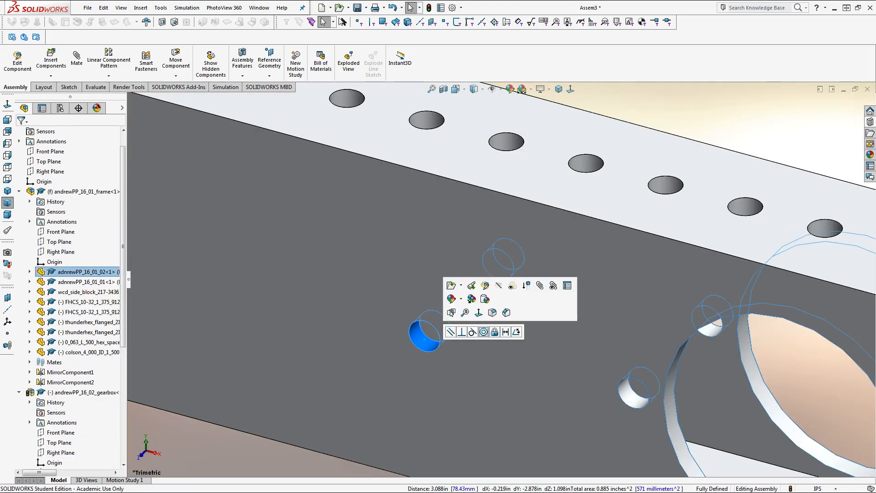
Mate the mirrored socket head cap screw's shank concentric with the outer small hole across the rail's large bore
scroll(482, 332, up, 5)
click(650, 240)
scroll(710, 158, up, 3)
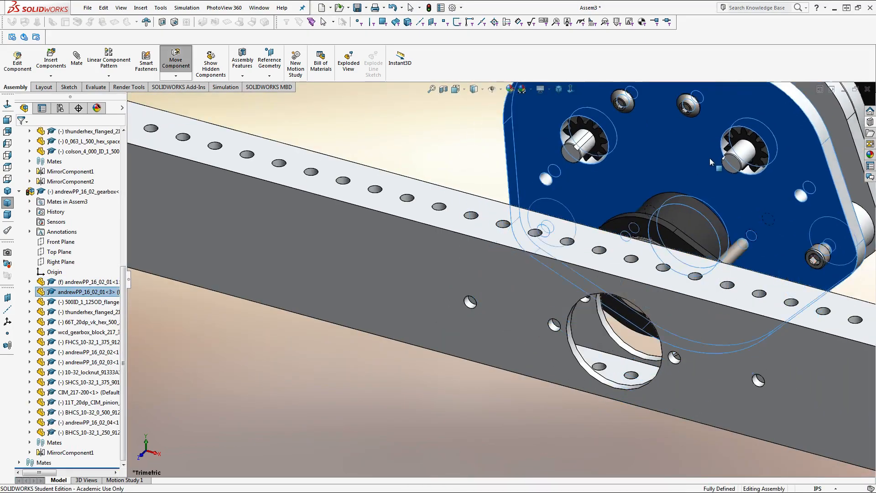
scroll(760, 249, down, 7)
click(760, 248)
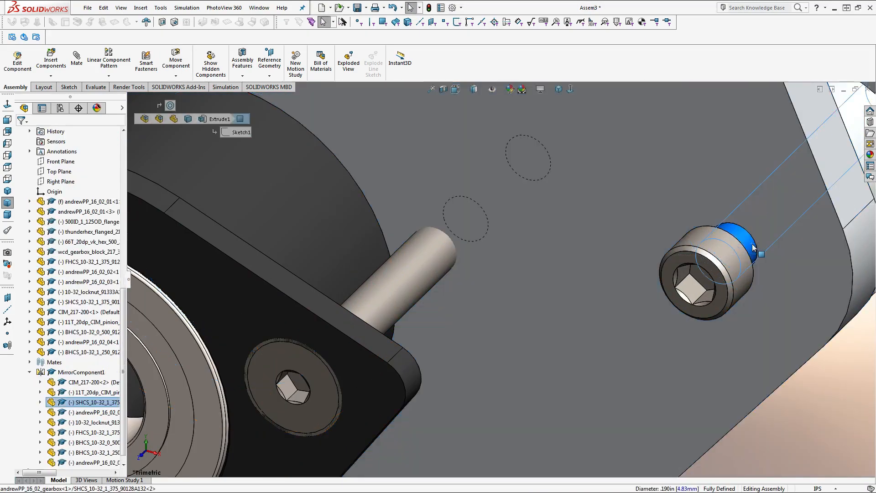
scroll(759, 248, up, 4)
scroll(453, 427, down, 6)
ctrl+click(504, 359)
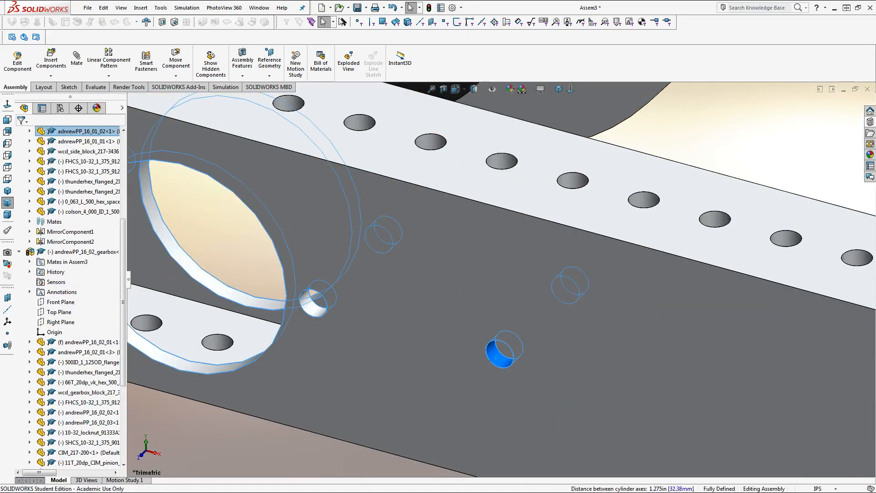
Mate the outer gearbox plate's outer face coincident with the inner side face of the frame rail
scroll(495, 311, up, 3)
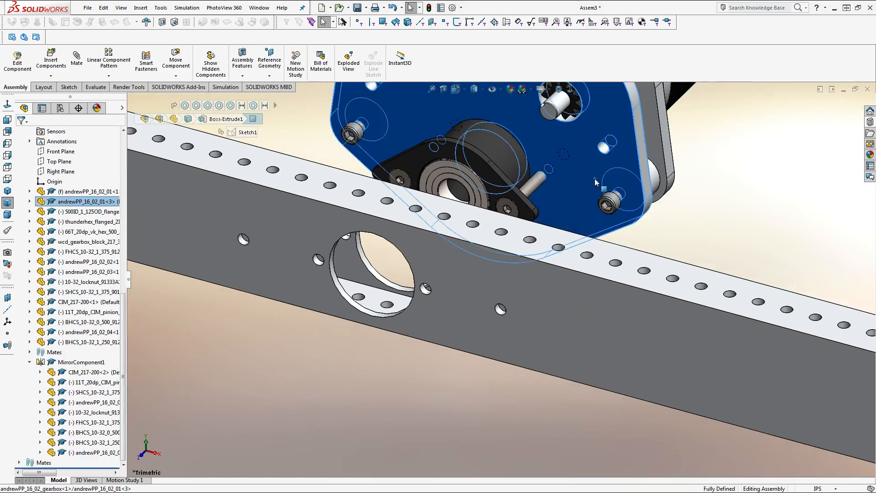
middle_drag(494, 308, 410, 335)
ctrl+click(470, 317)
key(Escape)
scroll(486, 302, down, 3)
scroll(448, 319, up, 3)
Inspect how the gearbox's socket head cap screw lines up with the small hole in the side rail
scroll(473, 301, down, 1)
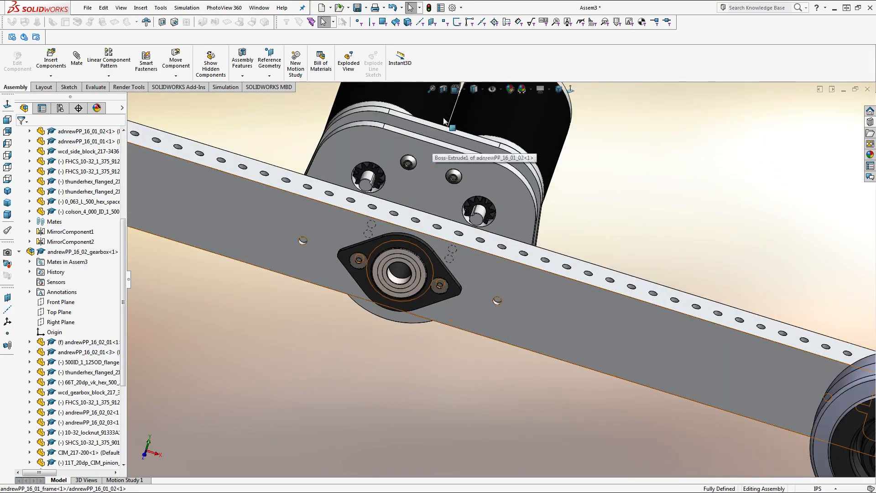
scroll(337, 241, down, 4)
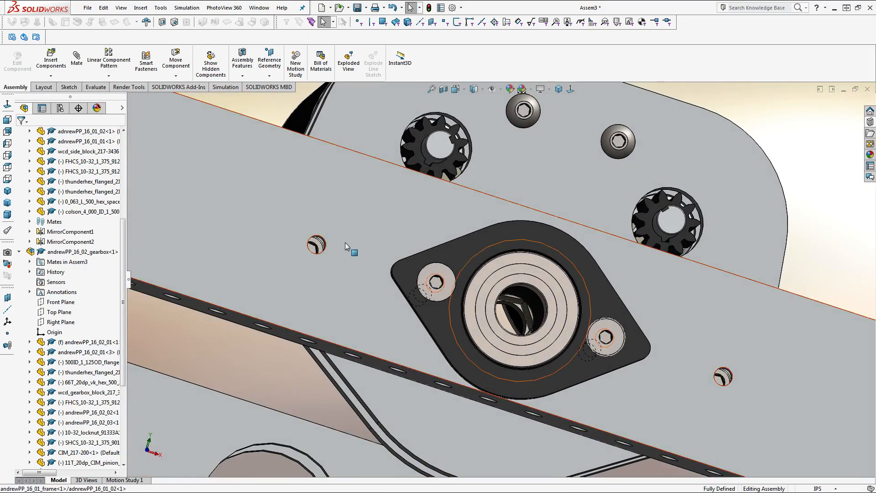
scroll(345, 243, down, 3)
click(344, 268)
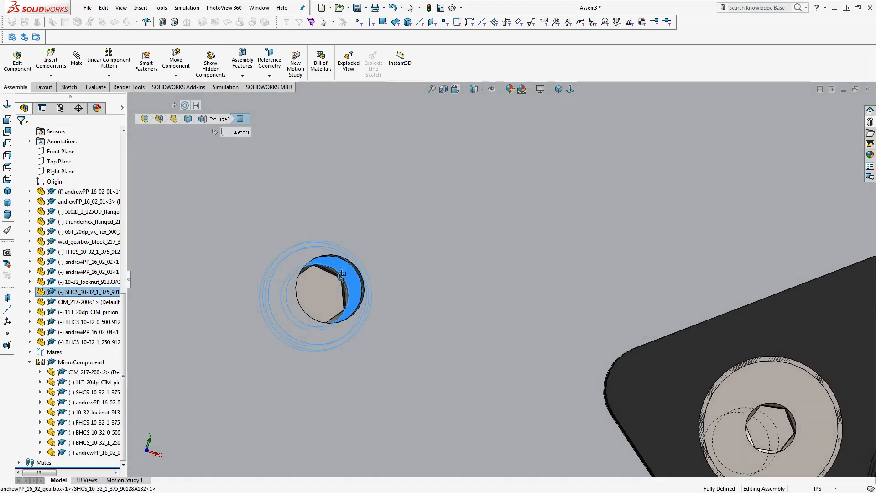
Section the assembly through the frame rail, examine the socket head screws around the gearbox bearing block, and turn the section view off
scroll(496, 279, up, 2)
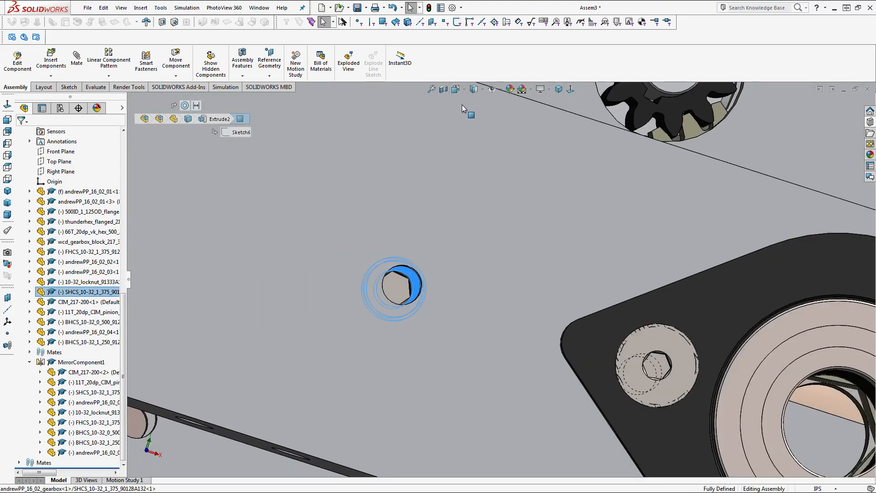
click(443, 90)
scroll(418, 281, up, 2)
key(Return)
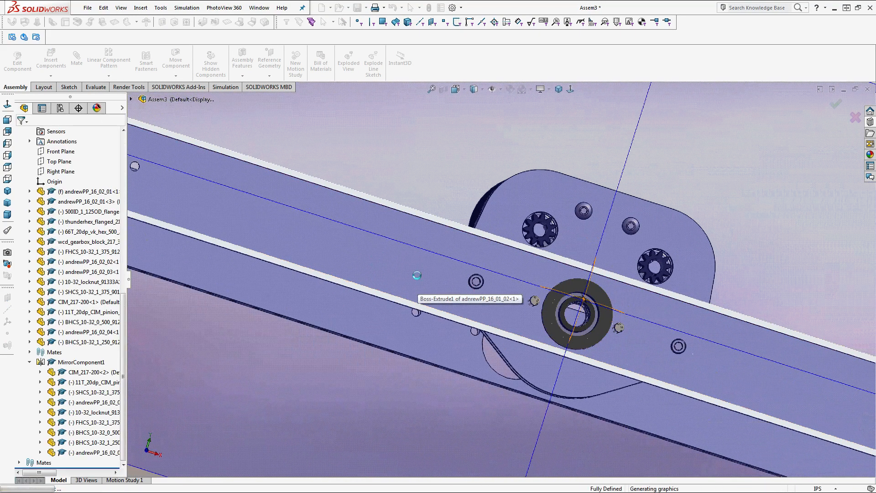
scroll(473, 277, down, 3)
middle_drag(472, 278, 549, 333)
scroll(486, 273, down, 3)
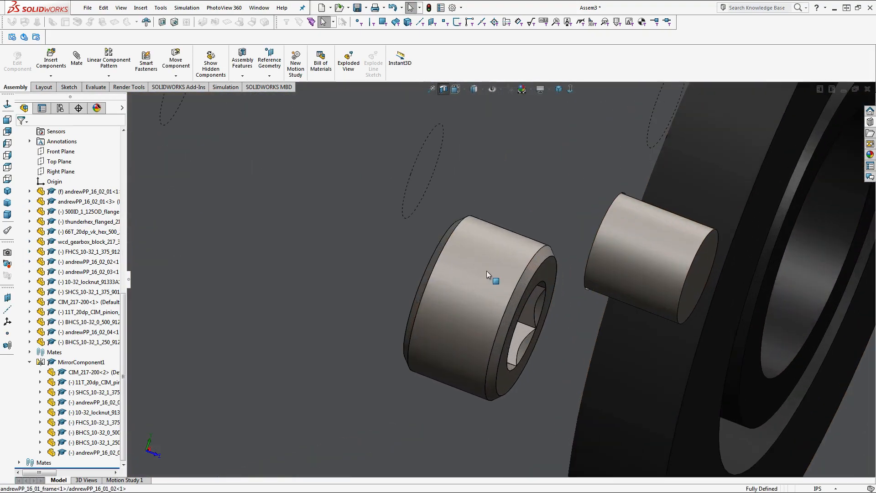
middle_drag(486, 271, 448, 273)
scroll(475, 280, up, 5)
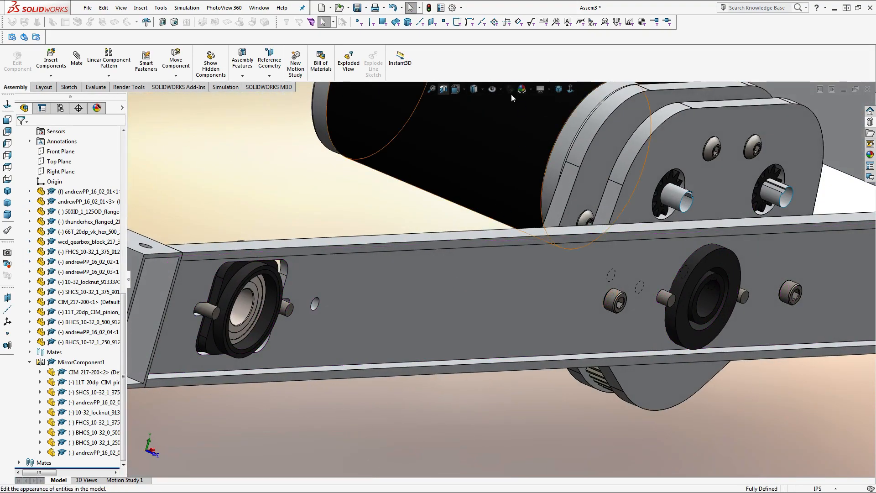
scroll(497, 278, up, 3)
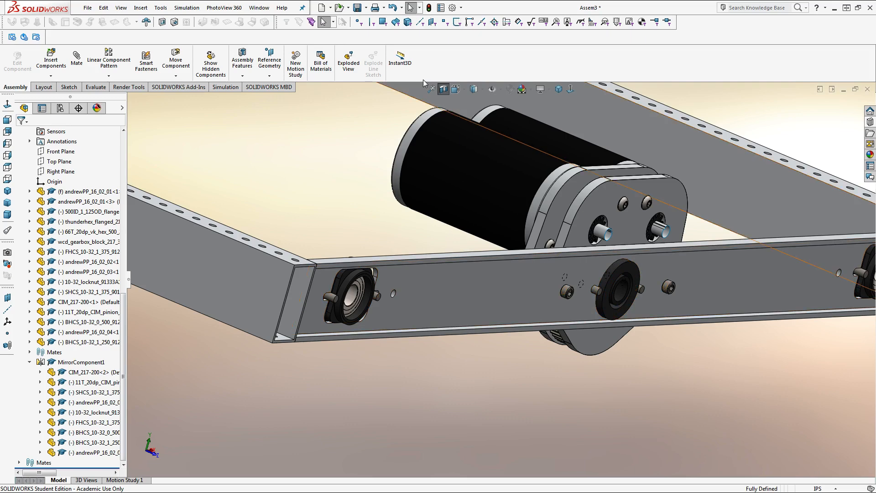
scroll(563, 292, down, 5)
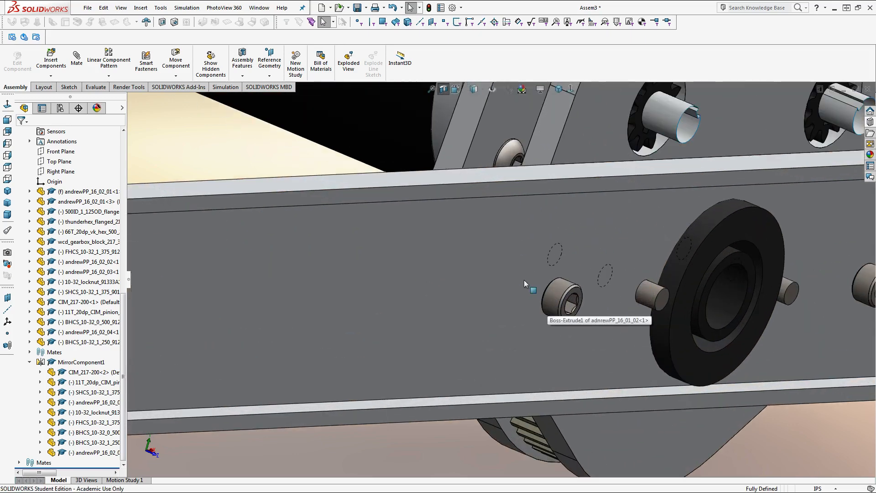
scroll(540, 300, up, 4)
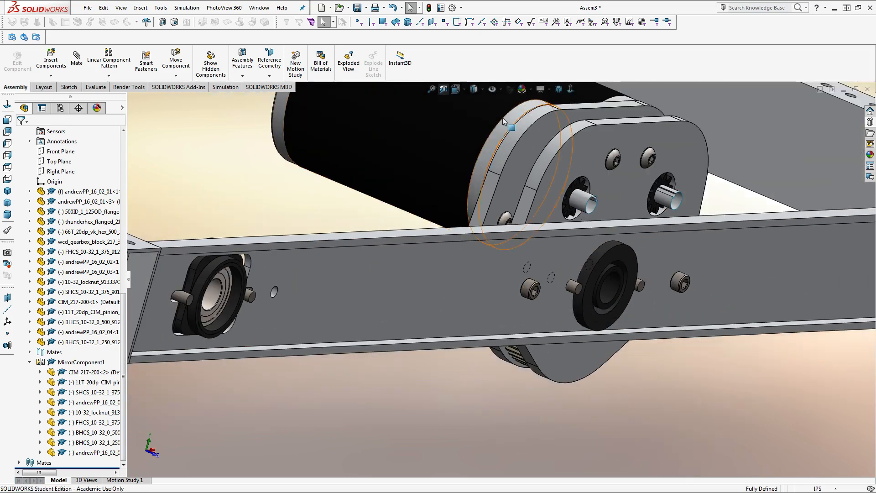
click(443, 90)
scroll(557, 260, up, 2)
scroll(557, 260, down, 2)
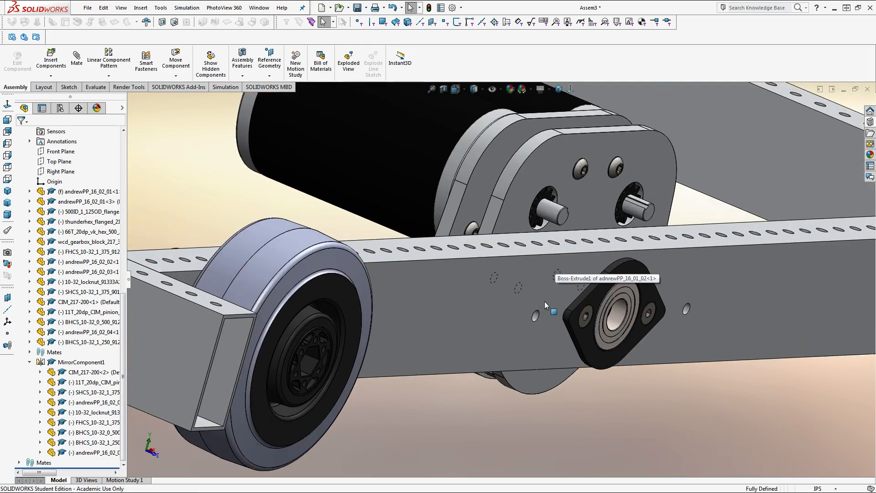
Check the diameter of the rail's mounting hole beside the gearbox bearing block and examine the surrounding frame, then clear the selection
scroll(544, 301, down, 5)
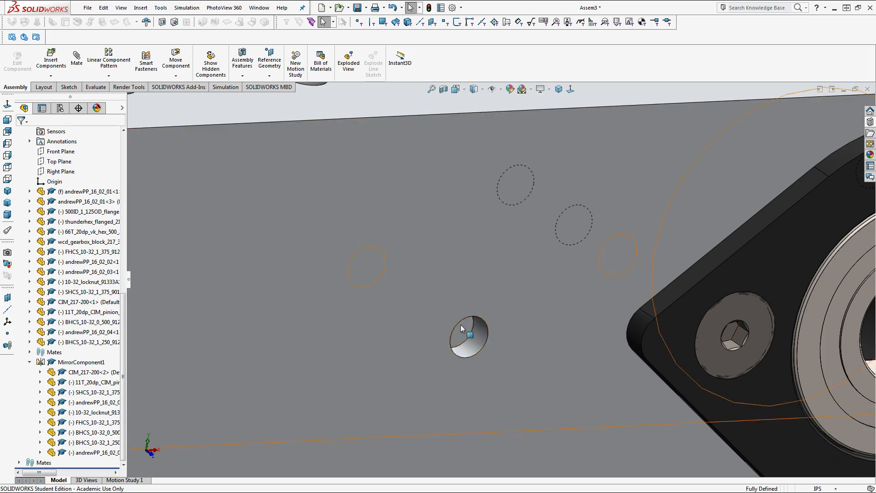
click(468, 351)
scroll(483, 346, up, 5)
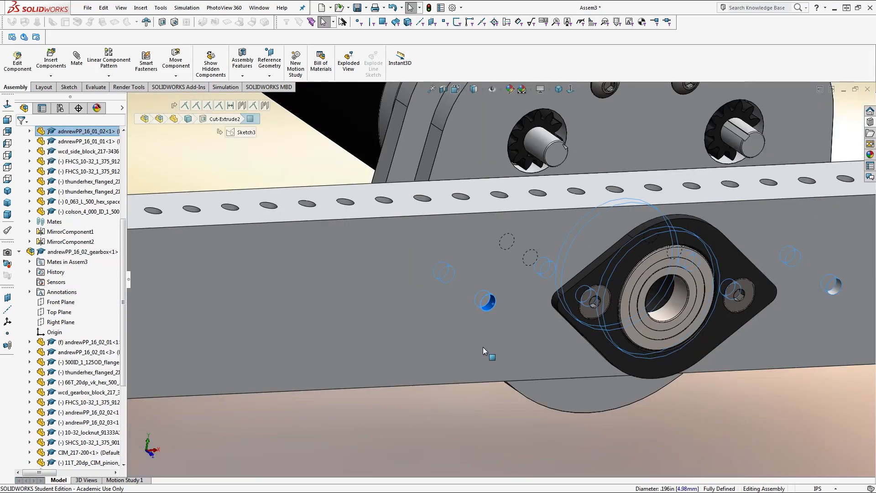
scroll(501, 286, down, 6)
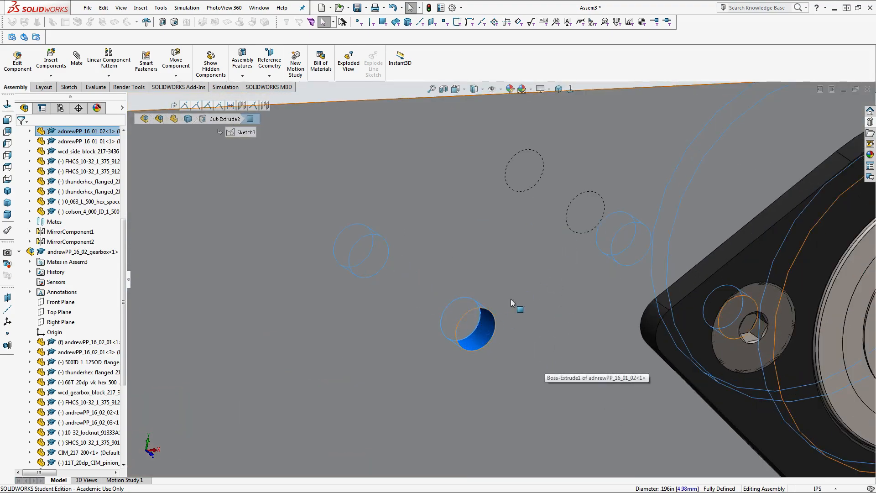
scroll(483, 301, up, 5)
scroll(501, 290, up, 4)
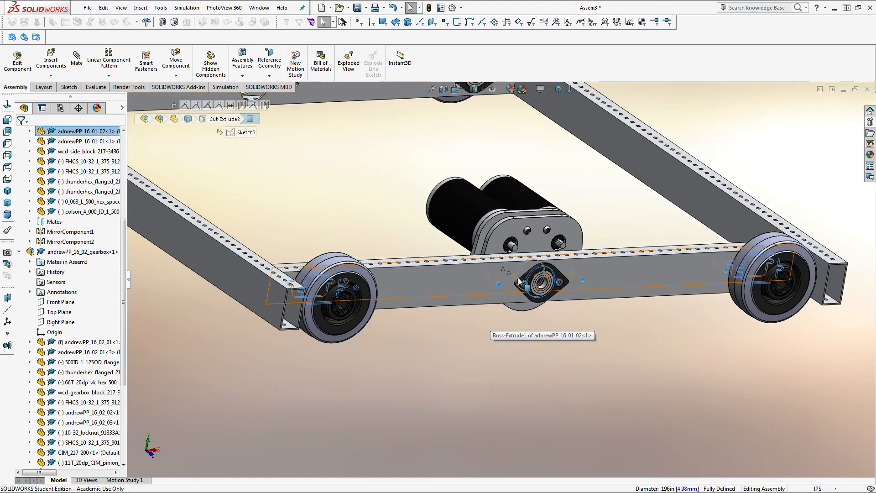
scroll(540, 264, down, 2)
middle_drag(541, 264, 598, 262)
mouse_move(450, 488)
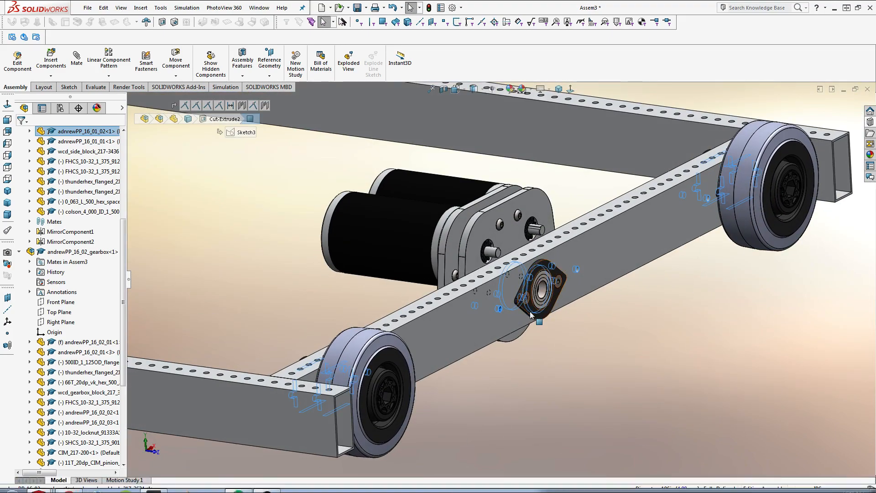
click(546, 354)
scroll(489, 280, down, 1)
middle_drag(490, 283, 487, 318)
scroll(487, 317, up, 3)
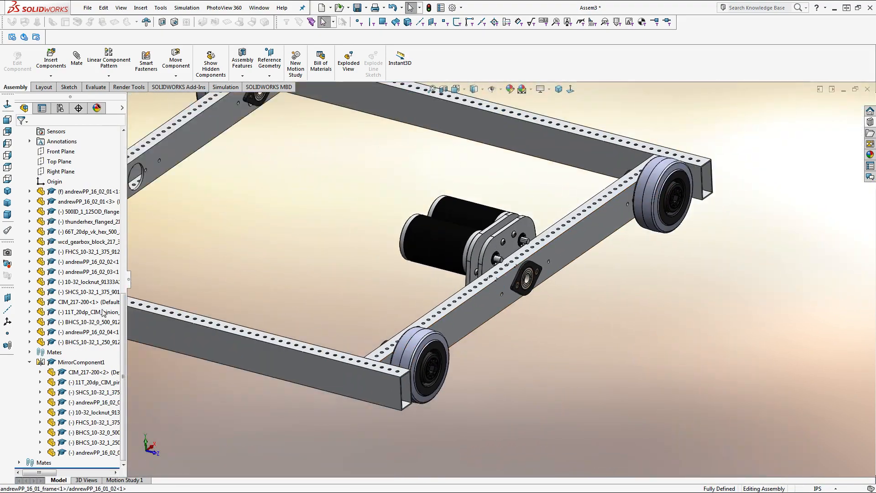
Mirror the andrewPP_16_02_gearbox subassembly about the top-level assembly's Front Plane to the opposite side of the frame
scroll(63, 301, up, 1)
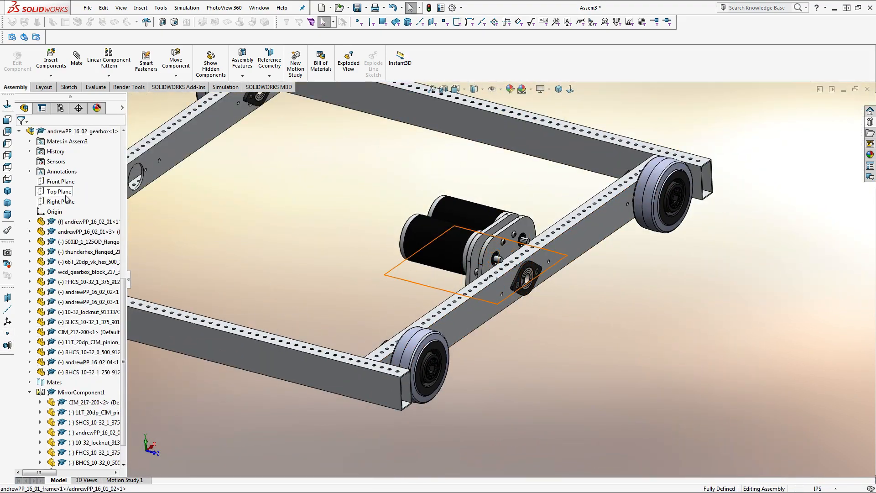
scroll(63, 222, up, 4)
scroll(62, 222, up, 10)
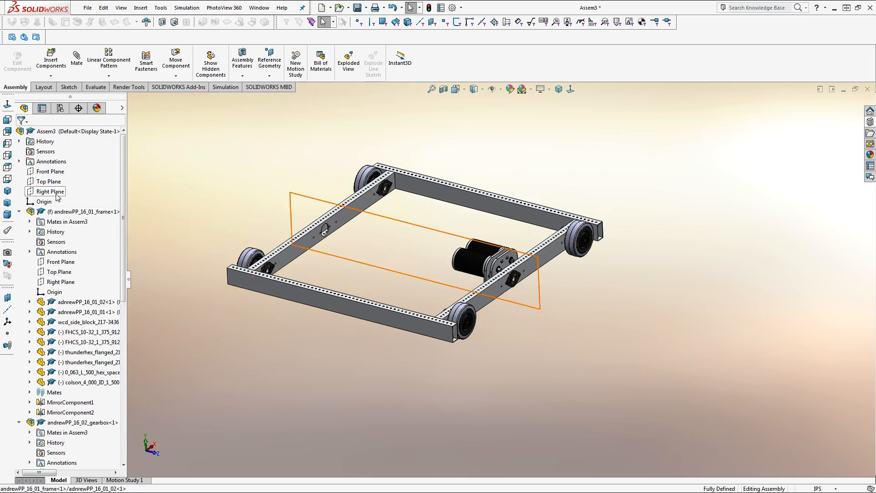
click(50, 172)
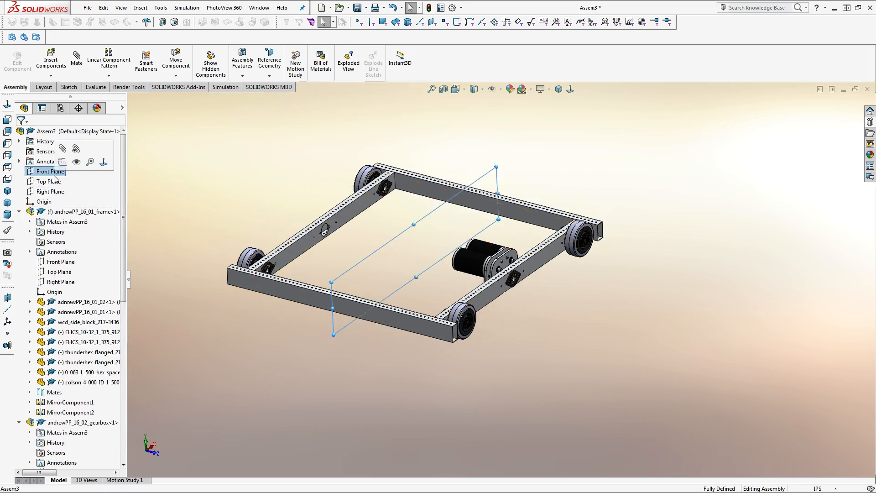
click(108, 76)
click(137, 152)
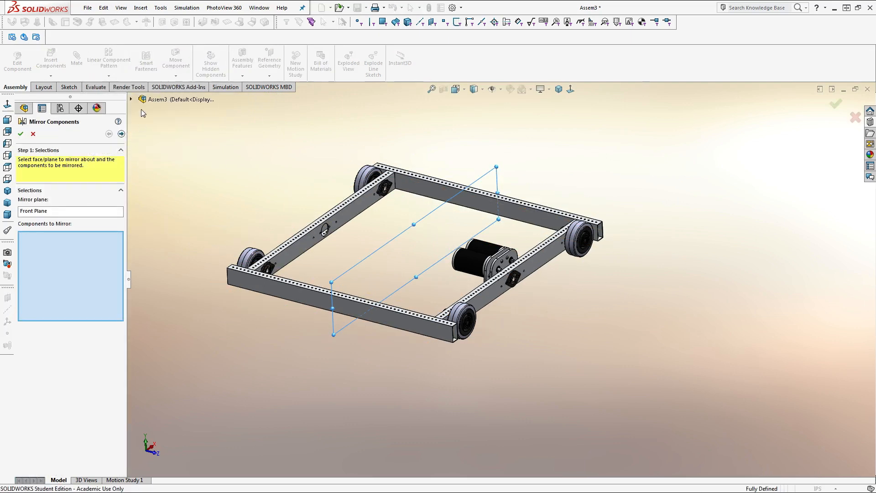
click(132, 99)
click(171, 190)
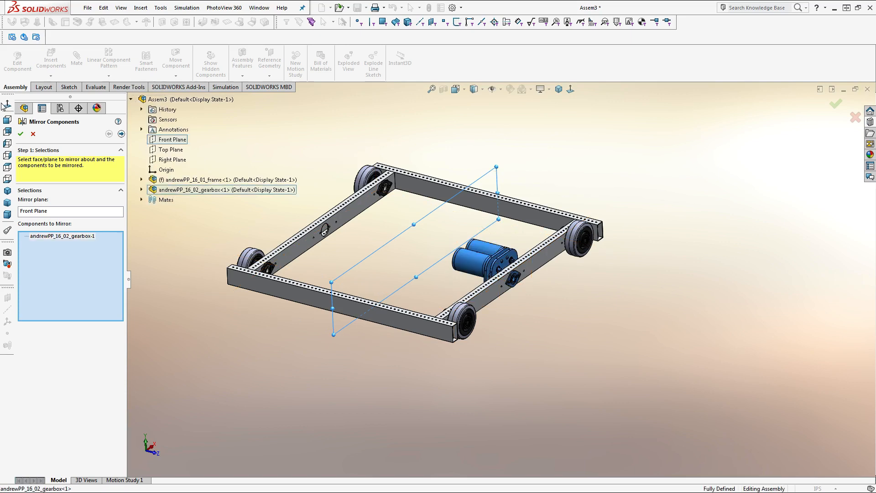
click(21, 134)
middle_drag(385, 229, 418, 255)
scroll(374, 235, down, 3)
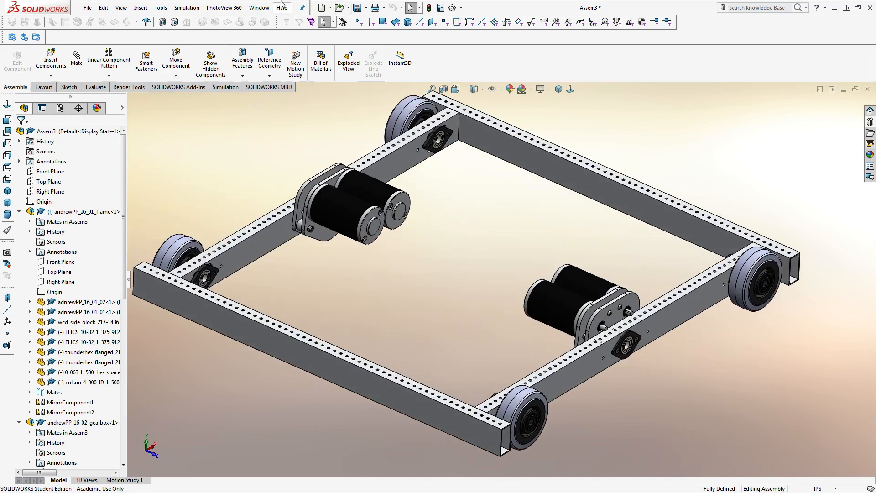
Close the open frame and gearbox part files, leaving only the main sketch part and the assemblies open
click(259, 8)
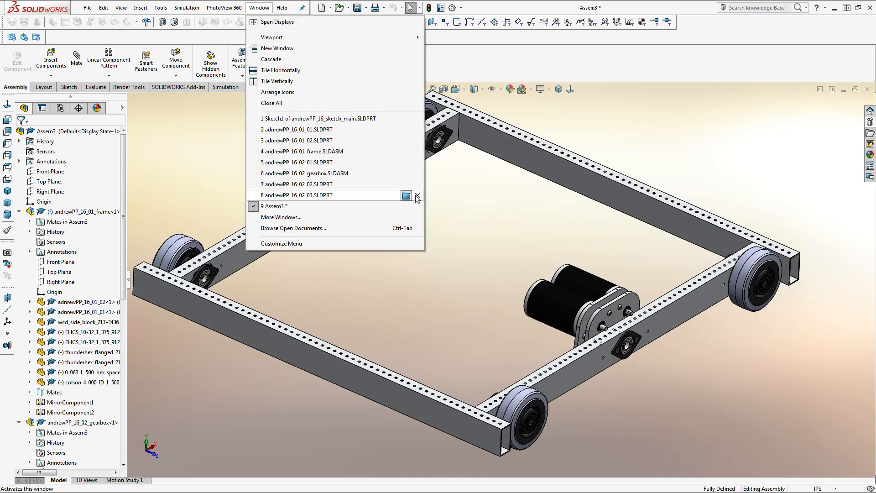
click(417, 195)
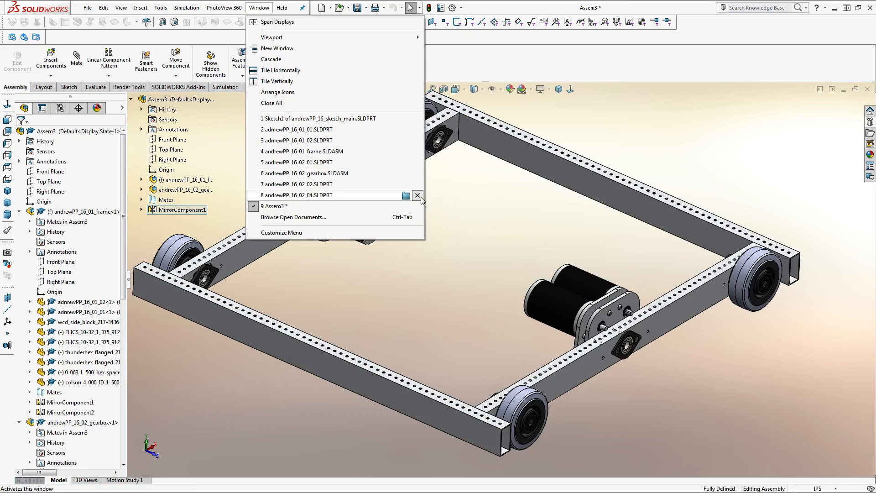
click(416, 195)
click(420, 187)
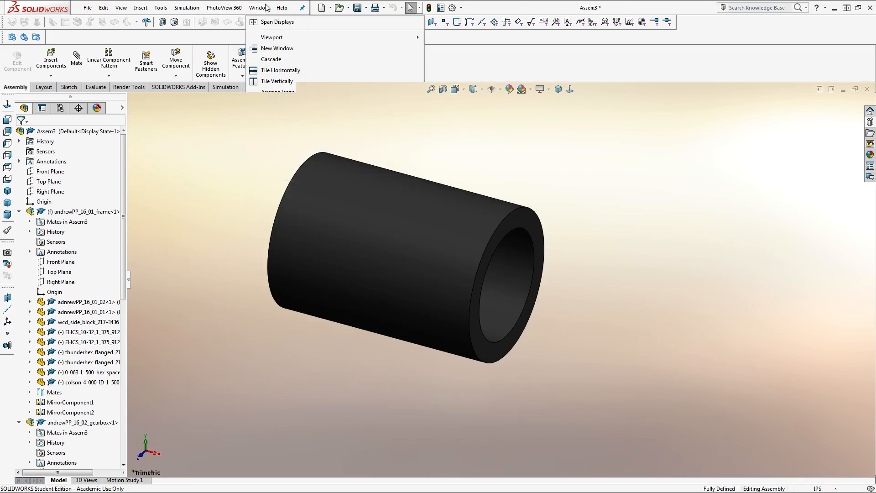
click(407, 163)
click(249, 6)
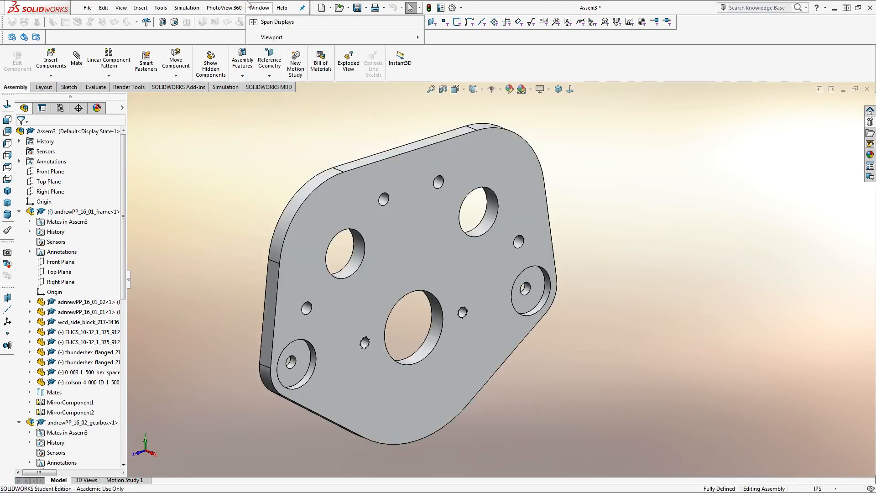
click(417, 141)
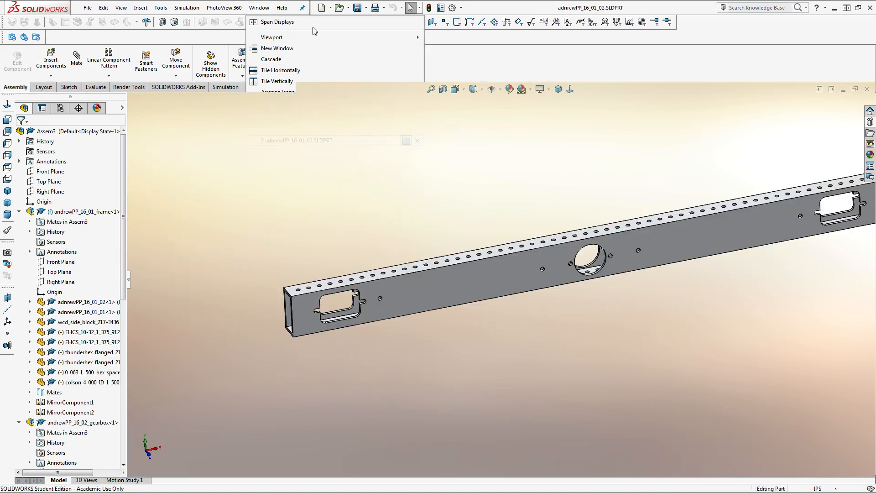
mouse_move(382, 134)
click(417, 131)
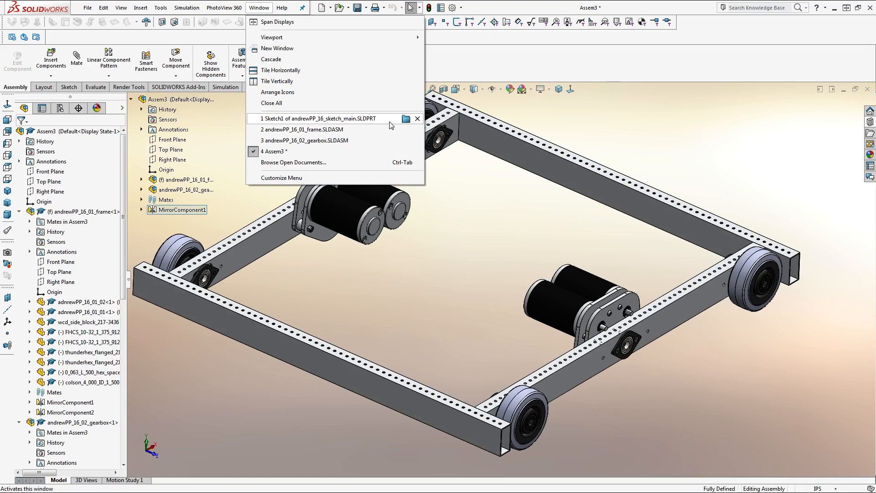
Switch to the andrewPP_16_02_gearbox.SLDASM assembly window and clear the selection of its mirror feature
click(361, 142)
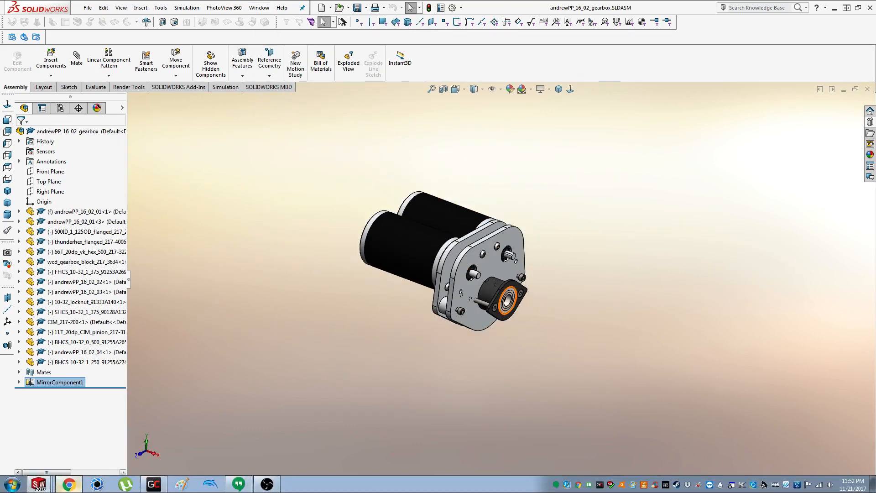
click(69, 484)
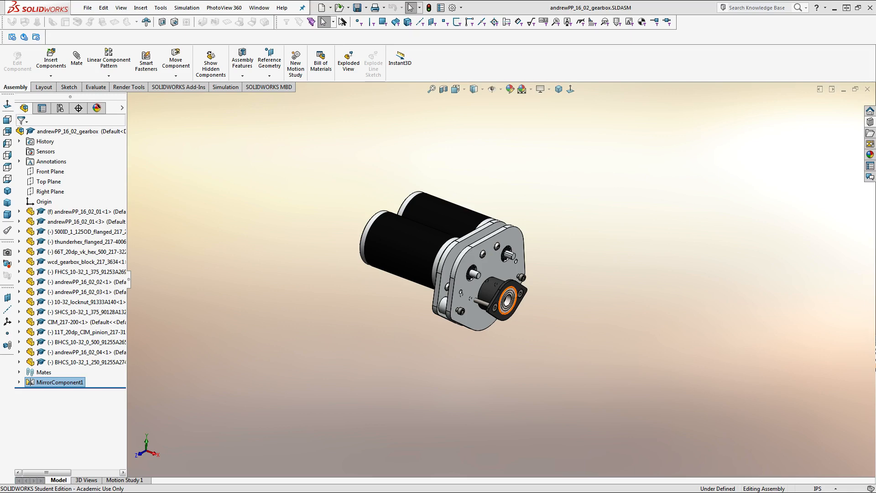
click(782, 223)
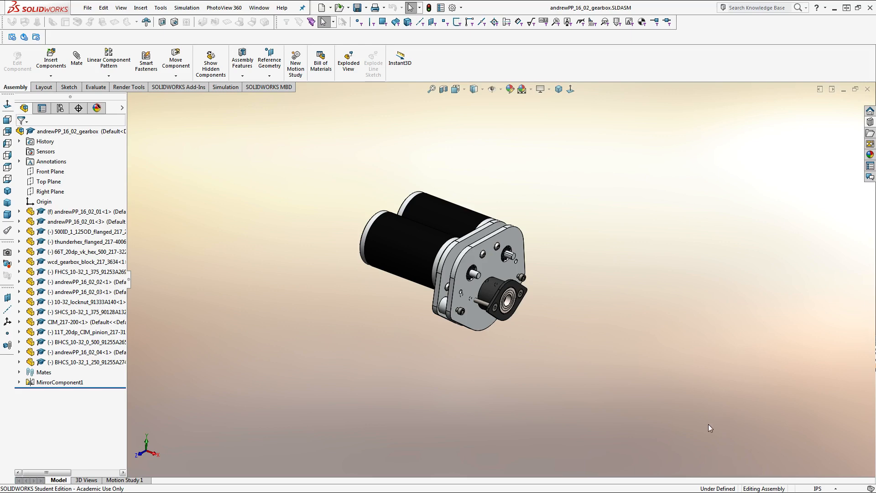
Insert one 0_063_L_500 hex spacer from the Design Library's spacers/500_hex folder beside the gearbox's bearing block
scroll(535, 325, down, 5)
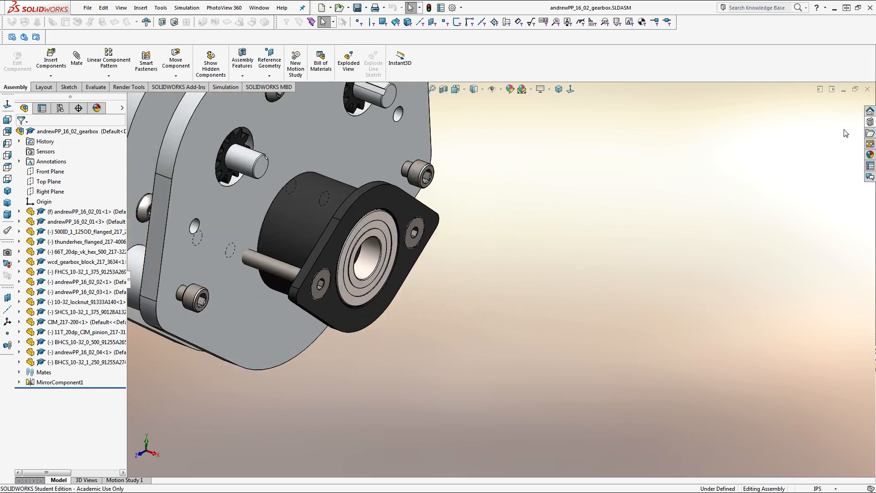
click(870, 121)
click(797, 137)
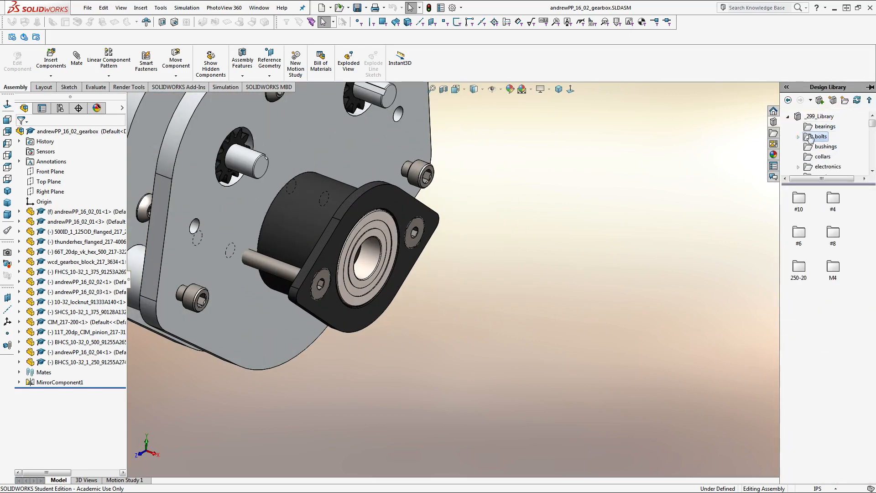
scroll(817, 141, down, 2)
click(799, 131)
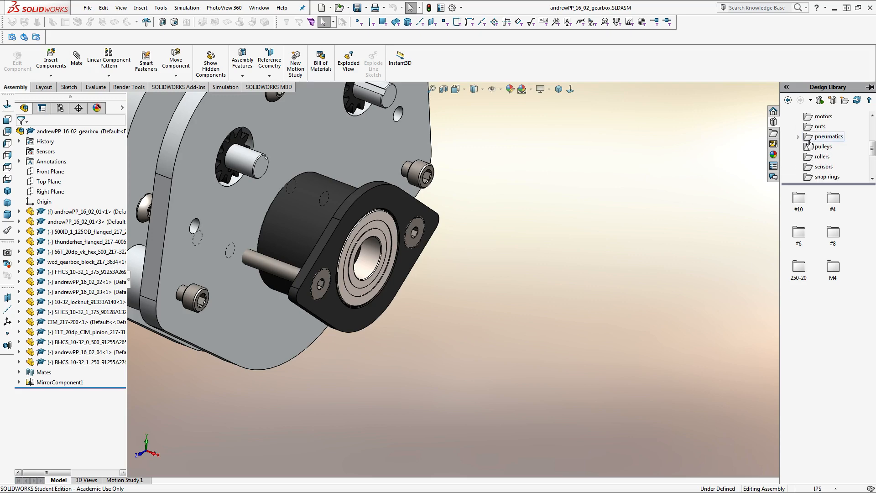
scroll(816, 151, down, 2)
scroll(825, 142, up, 1)
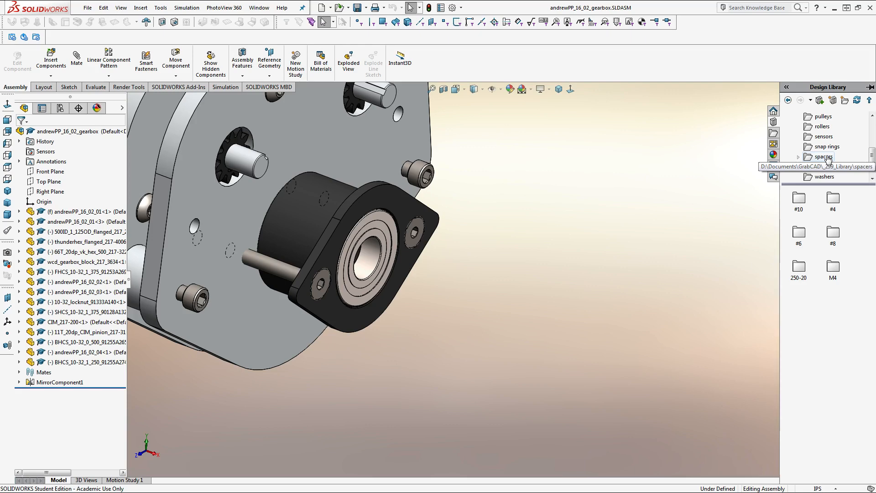
click(823, 157)
double_click(841, 200)
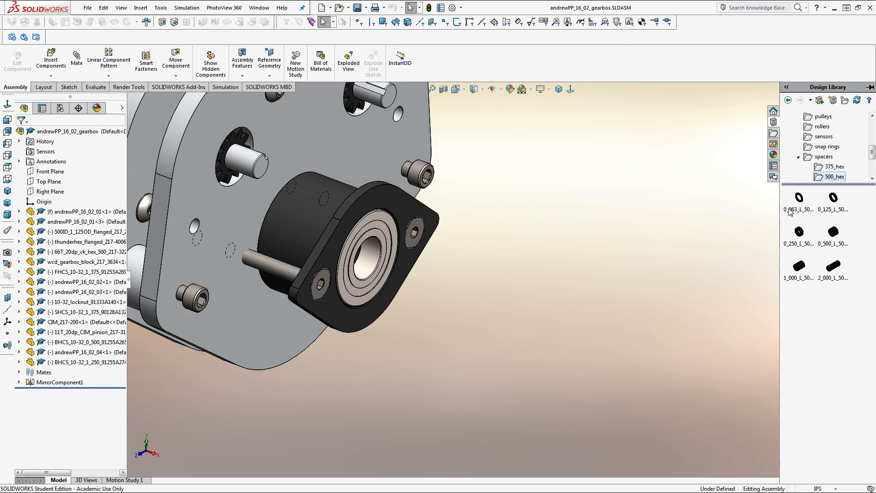
drag(782, 202, 460, 307)
scroll(461, 306, down, 6)
key(Escape)
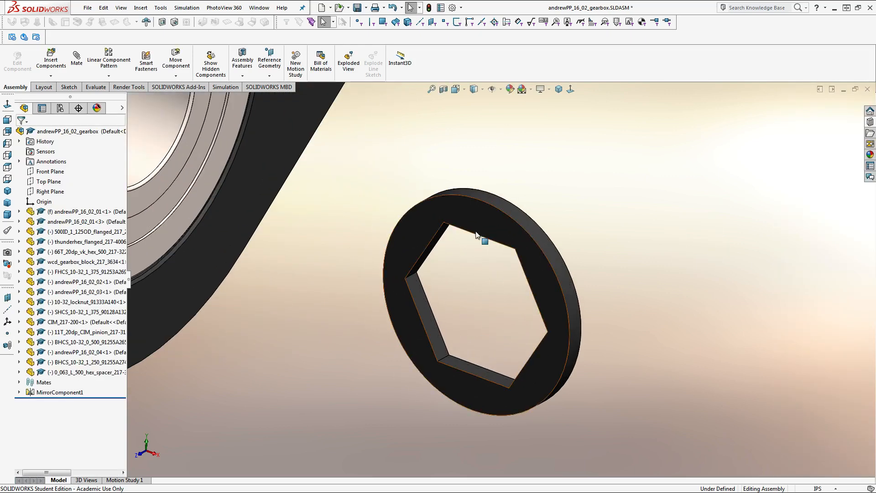
Mate the 0_063_L_500 hex spacer concentric with the thunderhex bearing's bore and pull it clear of the bearing
mouse_move(476, 232)
right_down()
mouse_move(594, 217)
mouse_move(478, 226)
right_up()
scroll(447, 230, up, 5)
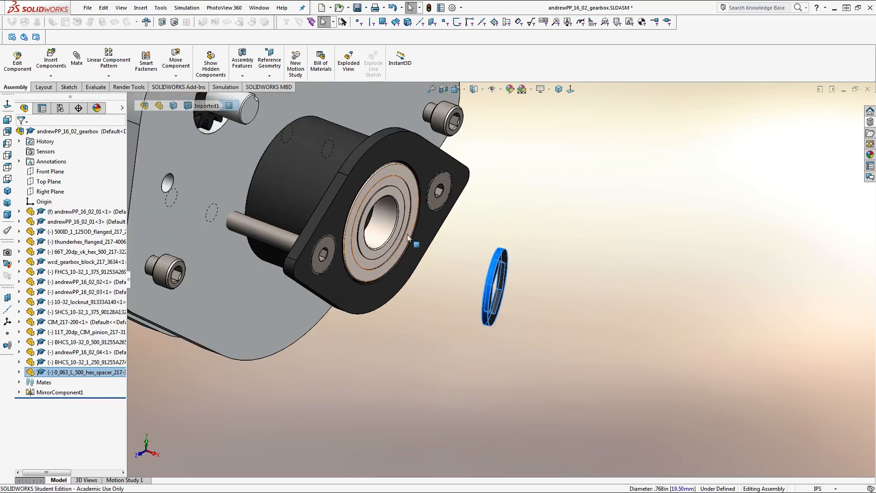
scroll(407, 234, down, 3)
click(395, 231)
click(455, 223)
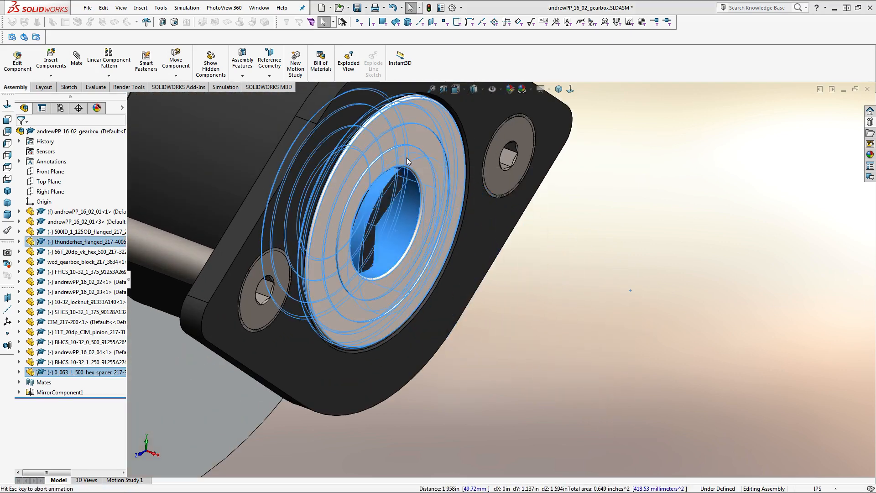
drag(398, 182, 494, 232)
Mate the hex spacer's flat face coincident with the outer face of the thunderhex bearing's inner race
click(418, 166)
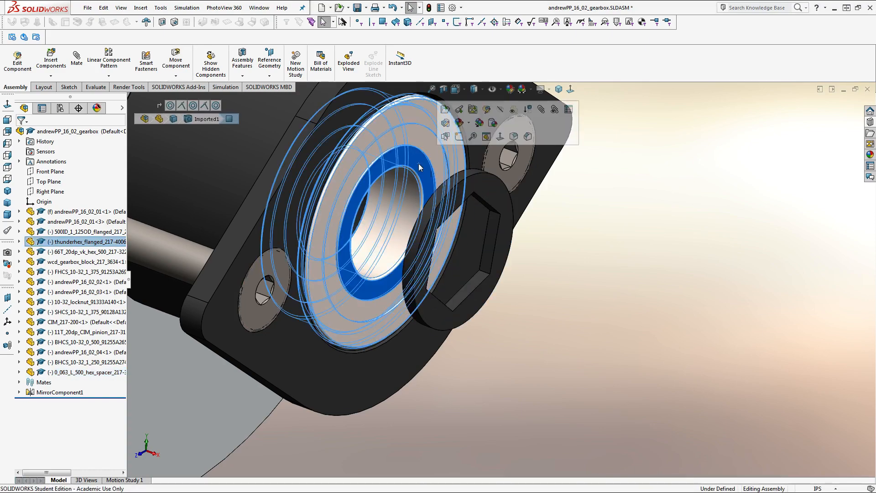
middle_drag(418, 166, 470, 186)
scroll(536, 215, down, 2)
ctrl+click(491, 182)
click(518, 176)
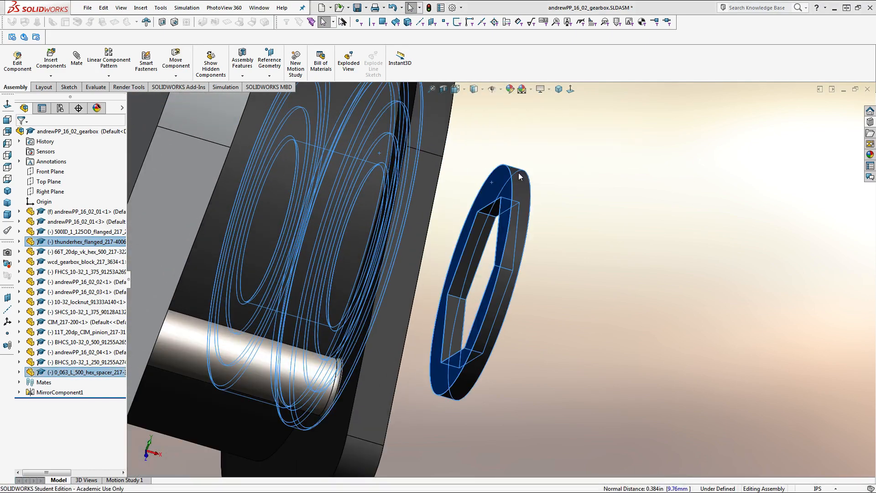
scroll(502, 219, up, 6)
middle_drag(502, 260, 444, 250)
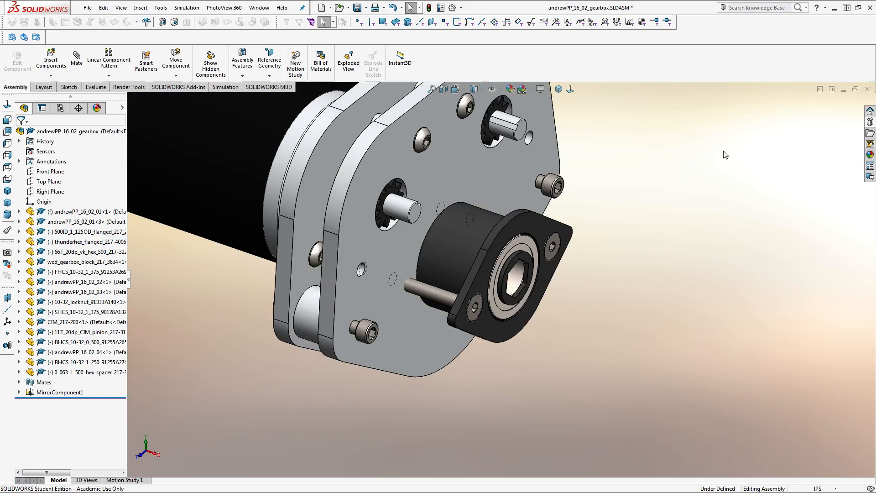
Insert the colson_4_000_ID_1_500_wide_500_hex_bore wheel from the Design Library's wheels folder beside the gearbox's bearing block
click(870, 122)
click(824, 156)
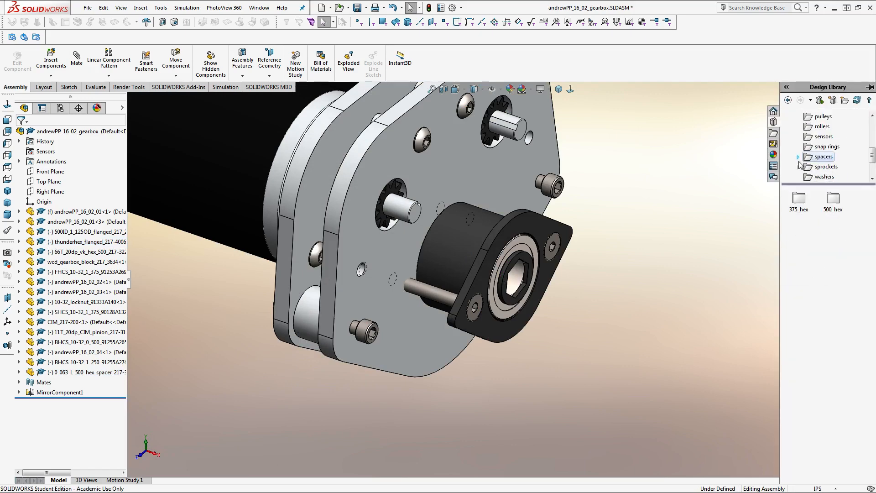
scroll(811, 142, down, 2)
click(822, 146)
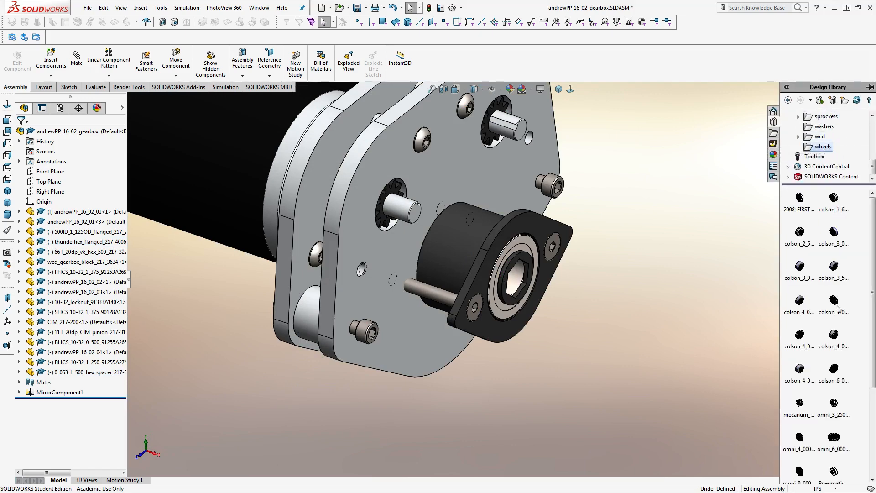
drag(802, 305, 665, 340)
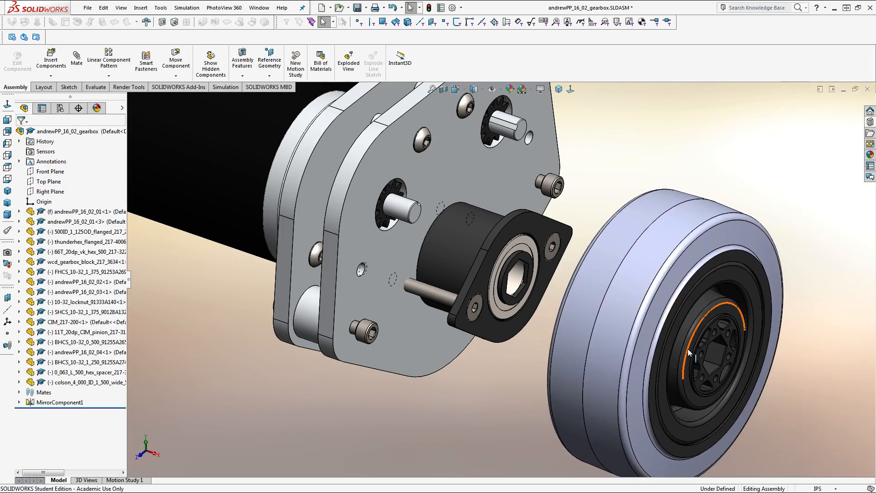
Mate the Colson wheel's hub concentric with the thunderhex bearing's bore and slide the wheel away from the bearing block
scroll(693, 340, down, 3)
scroll(628, 300, down, 2)
click(617, 283)
scroll(618, 282, up, 5)
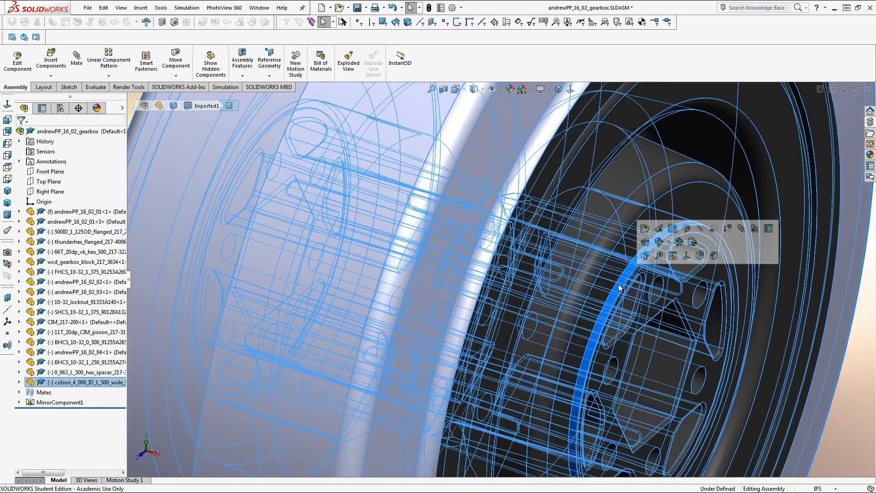
scroll(366, 236, down, 2)
ctrl+click(364, 222)
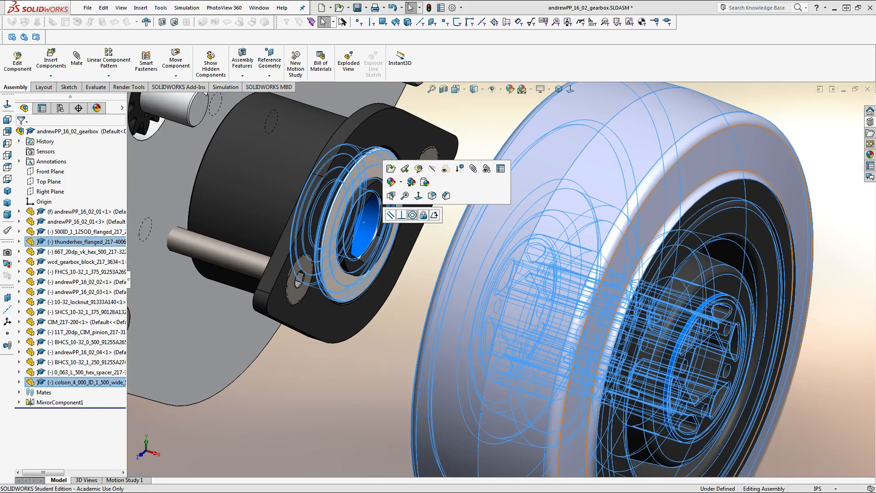
click(410, 214)
middle_drag(401, 218, 445, 230)
drag(377, 242, 456, 251)
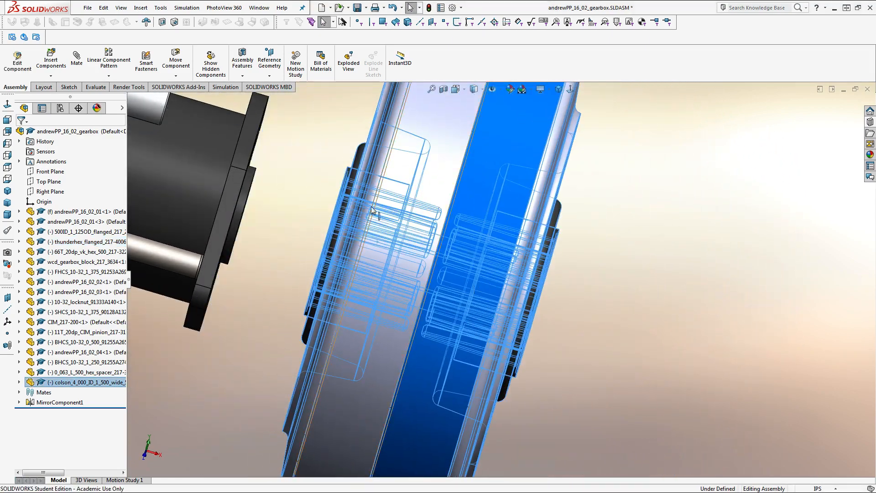
Mate a flat of the wheel's hex bore parallel to a flat of the spacer's hex hole
middle_drag(365, 210, 392, 213)
scroll(299, 218, down, 5)
click(280, 233)
scroll(280, 234, up, 1)
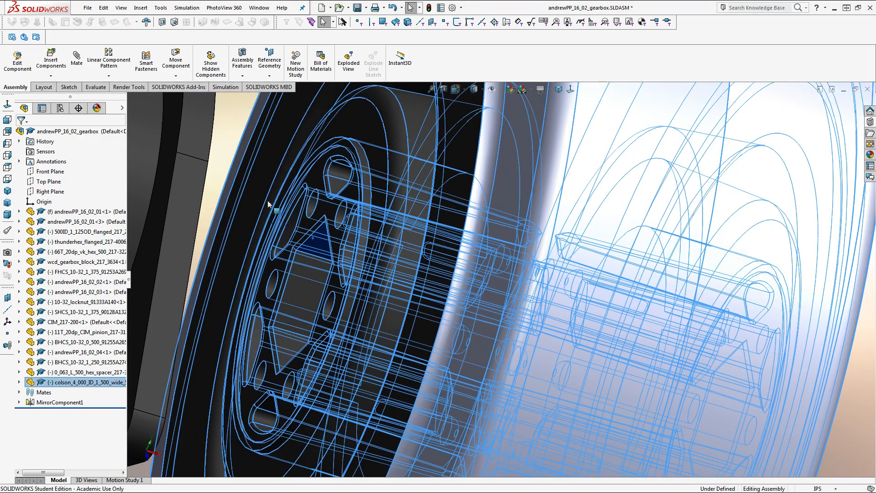
click(229, 145)
click(321, 237)
scroll(322, 251, up, 3)
middle_drag(324, 270, 297, 220)
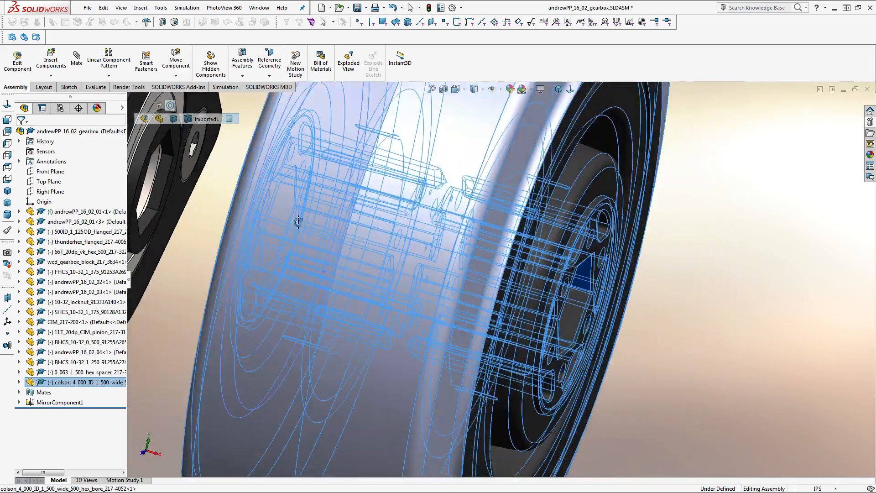
scroll(295, 218, up, 2)
scroll(254, 194, down, 2)
ctrl+click(330, 230)
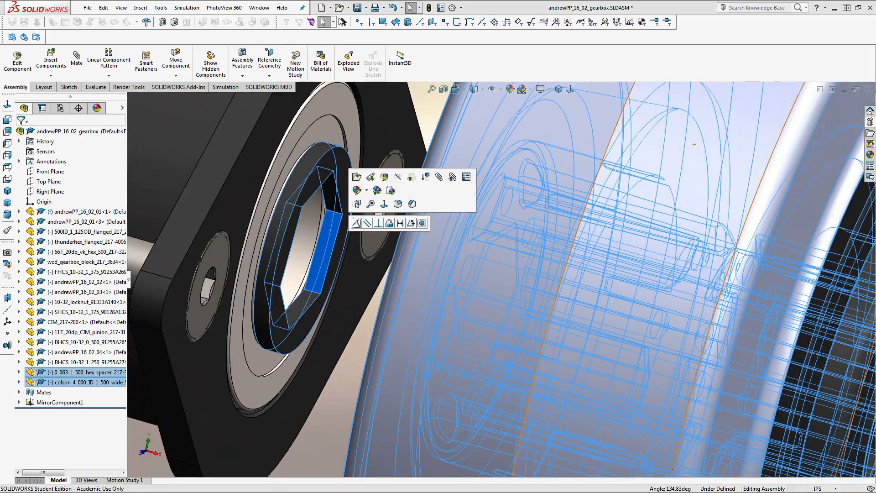
click(367, 224)
drag(359, 230, 451, 280)
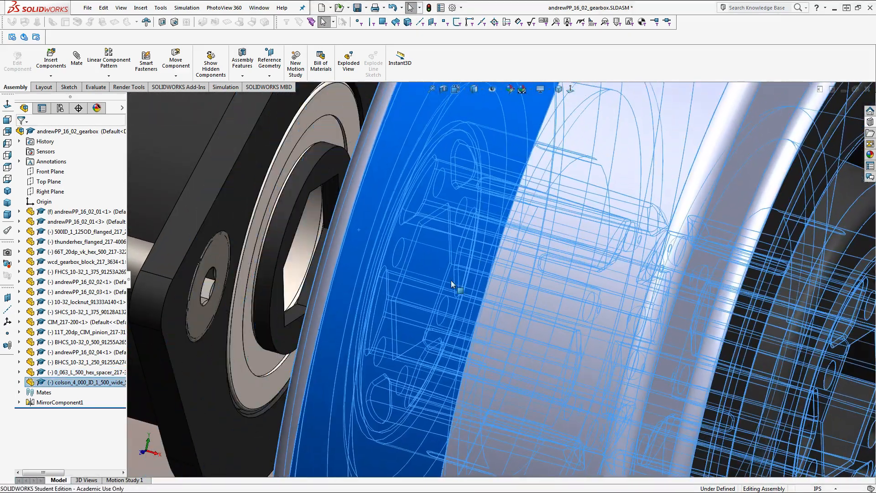
Mate the wheel hub's inner end face coincident with the outer flat face of the hex spacer
click(336, 160)
middle_drag(337, 161, 375, 178)
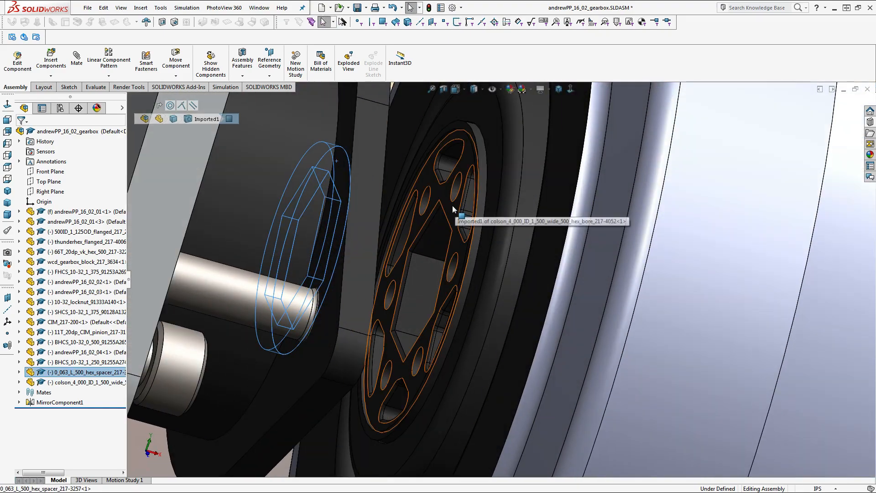
ctrl+click(452, 205)
click(476, 198)
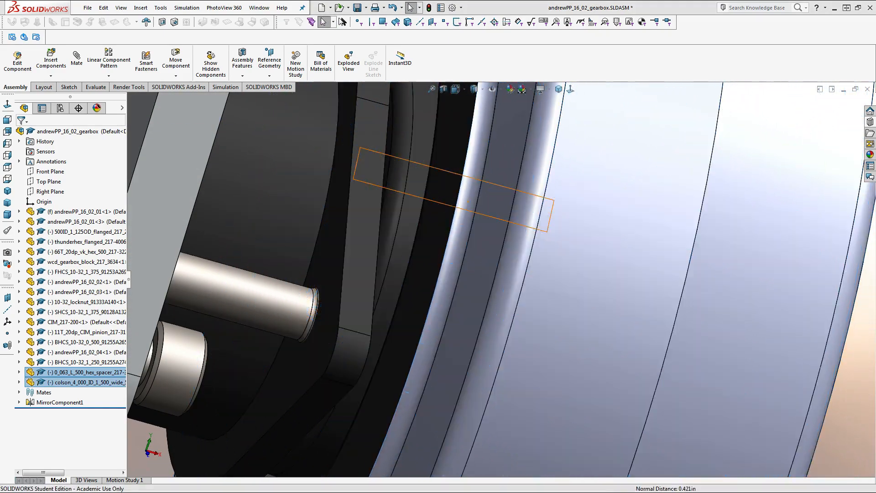
scroll(492, 244, up, 6)
scroll(491, 243, up, 4)
middle_drag(492, 244, 432, 231)
scroll(498, 285, down, 5)
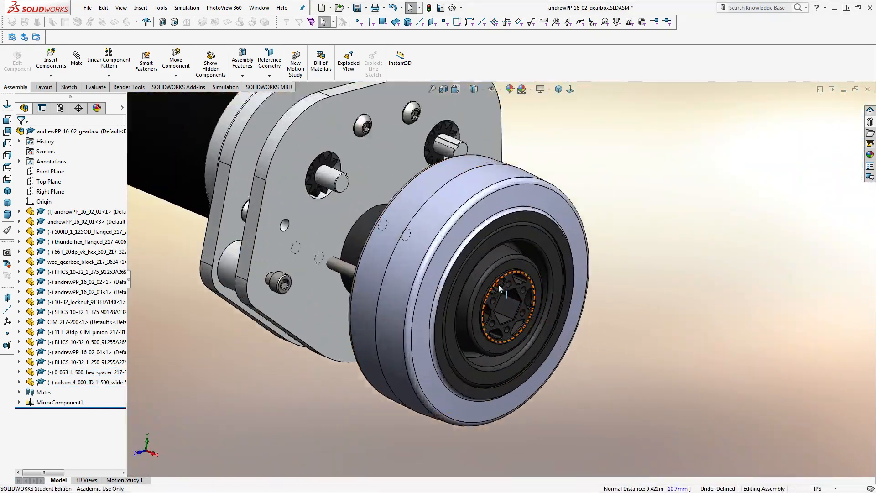
Measure the distance from the wheel hub's outer end face to the face of the 500ID_1_125OD flanged bearing
scroll(539, 307, down, 4)
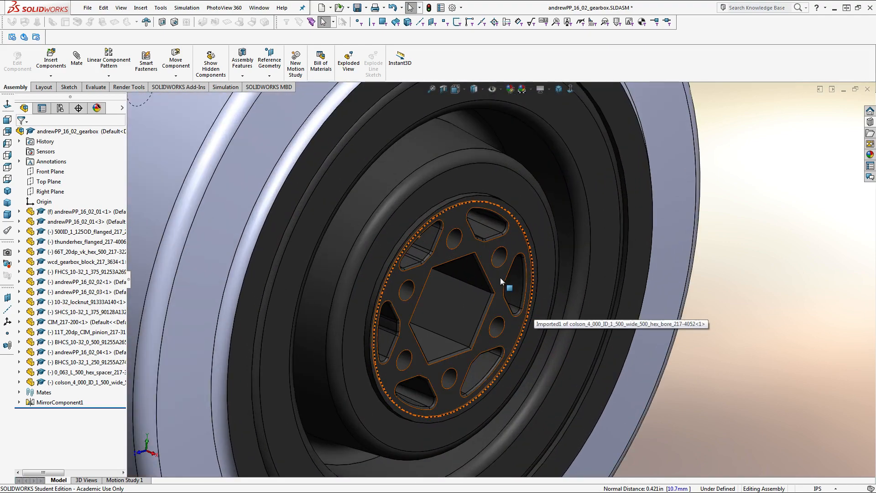
click(500, 279)
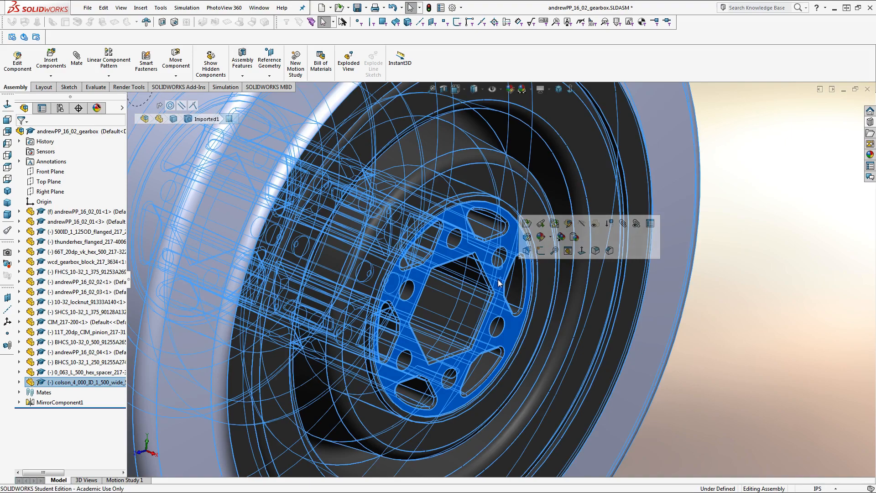
scroll(497, 279, up, 5)
scroll(371, 218, down, 6)
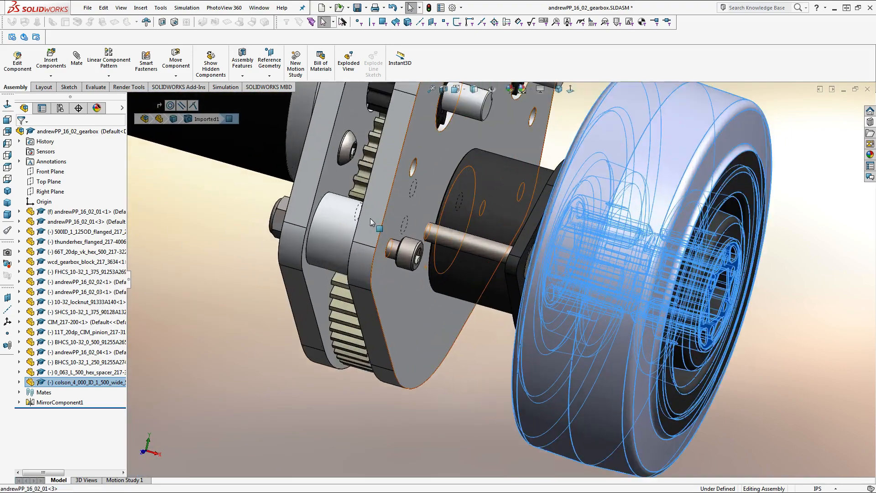
scroll(370, 218, down, 5)
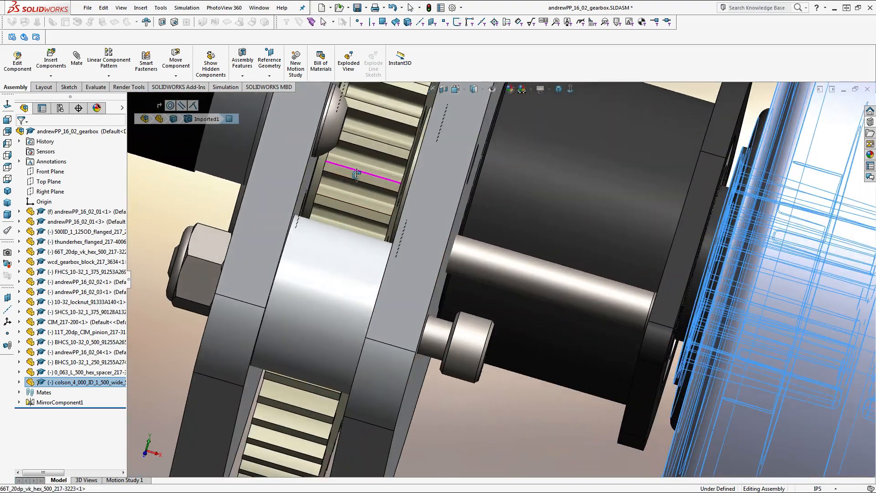
scroll(357, 174, down, 6)
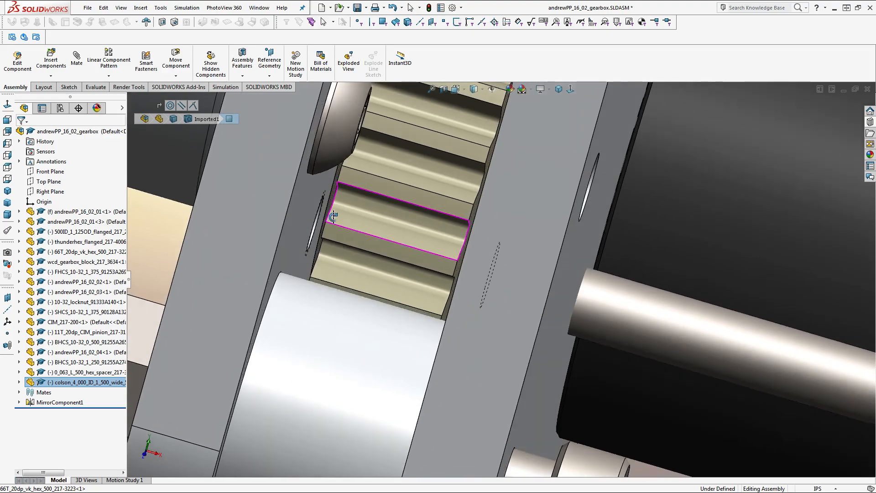
scroll(332, 219, down, 5)
ctrl+click(381, 211)
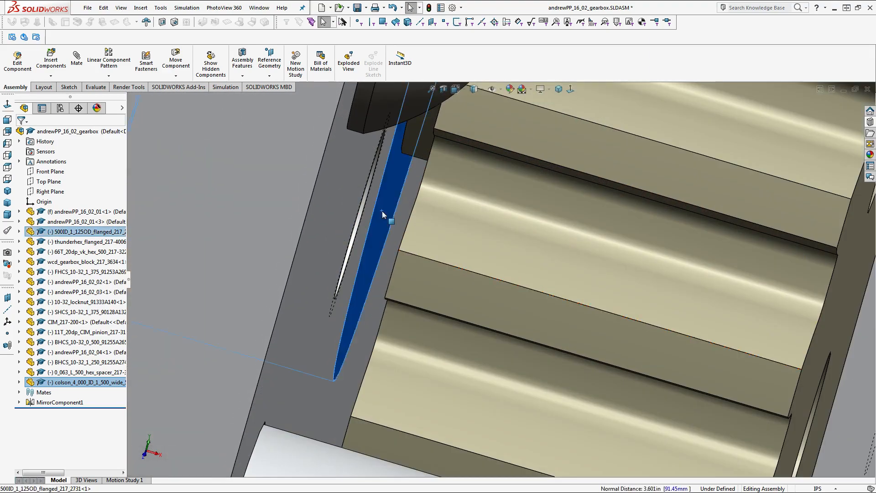
scroll(420, 300, up, 12)
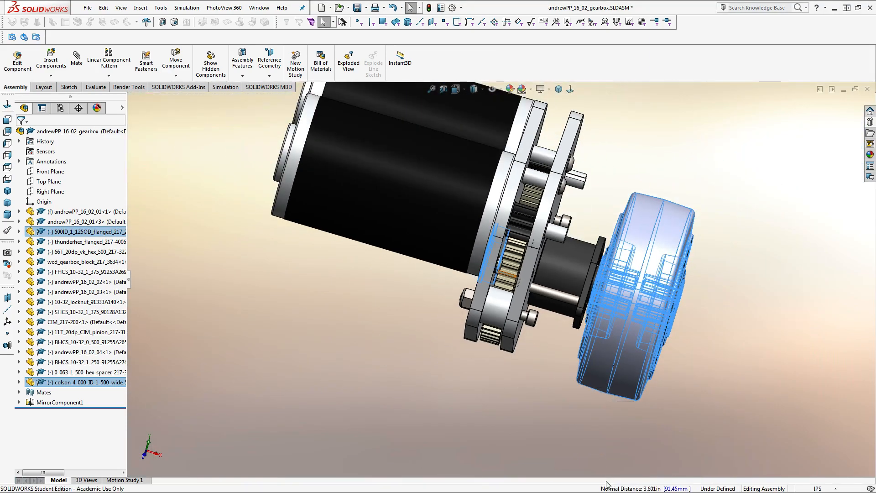
click(562, 347)
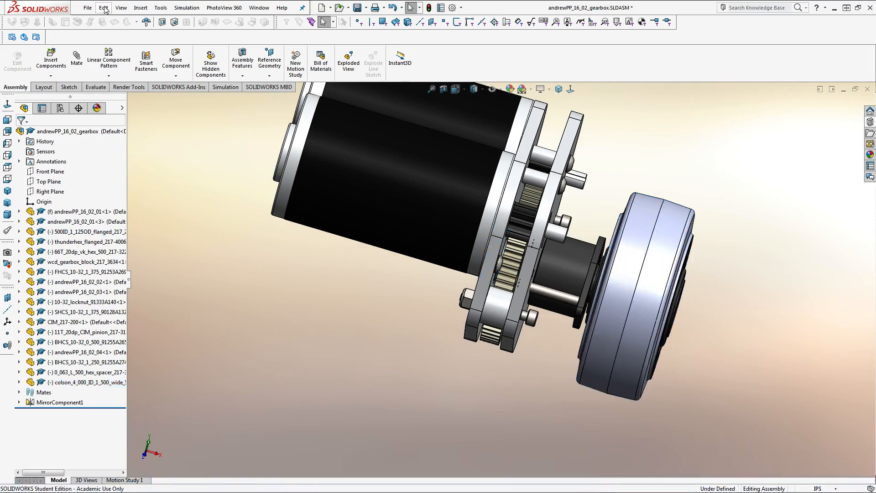
Create a new part from the 299_PART template and open a sketch on the Right Plane
click(87, 8)
click(102, 21)
double_click(205, 140)
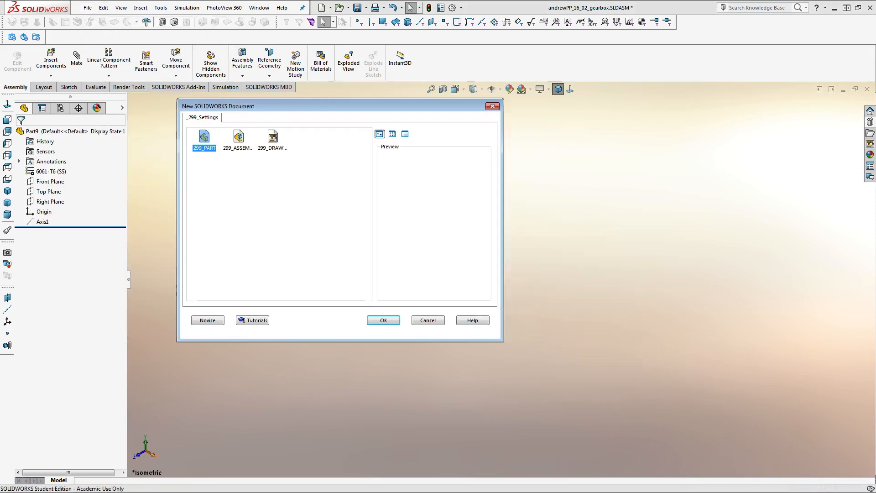
click(17, 61)
click(433, 344)
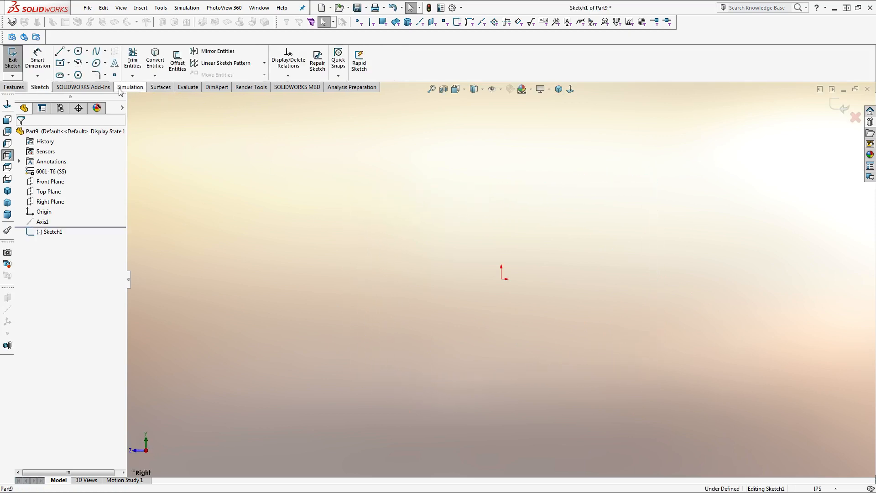
Sketch a hexagon centred on the origin and make its upper side horizontal
click(78, 75)
drag(501, 279, 539, 244)
key(Escape)
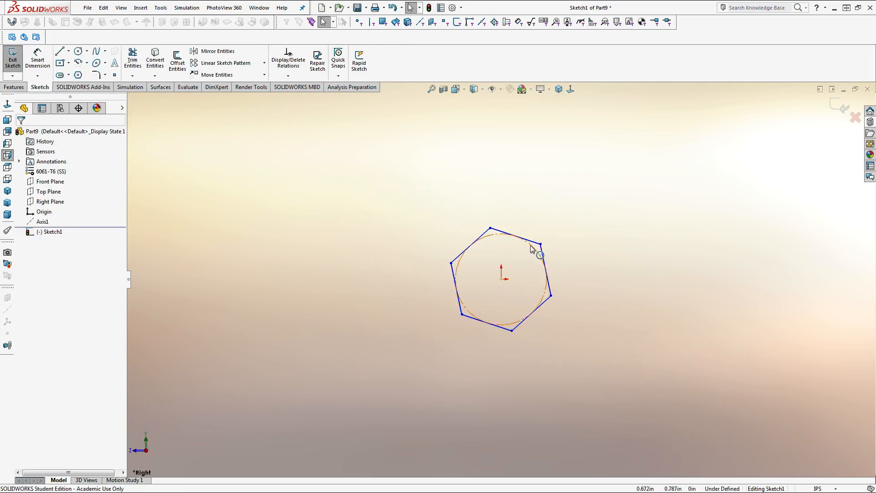
click(530, 242)
click(558, 203)
Dimension the hexagon's inscribed circle to a diameter of 0.5 in
key(d)
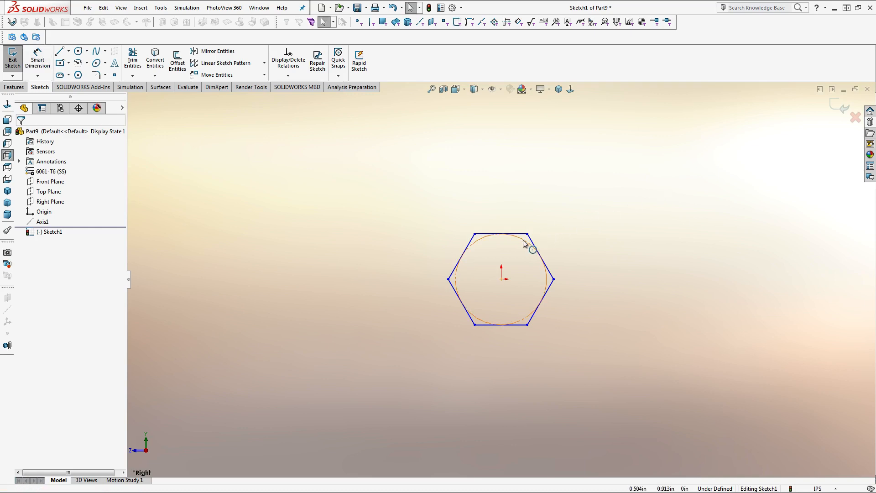
click(528, 245)
click(690, 188)
text(0.5)
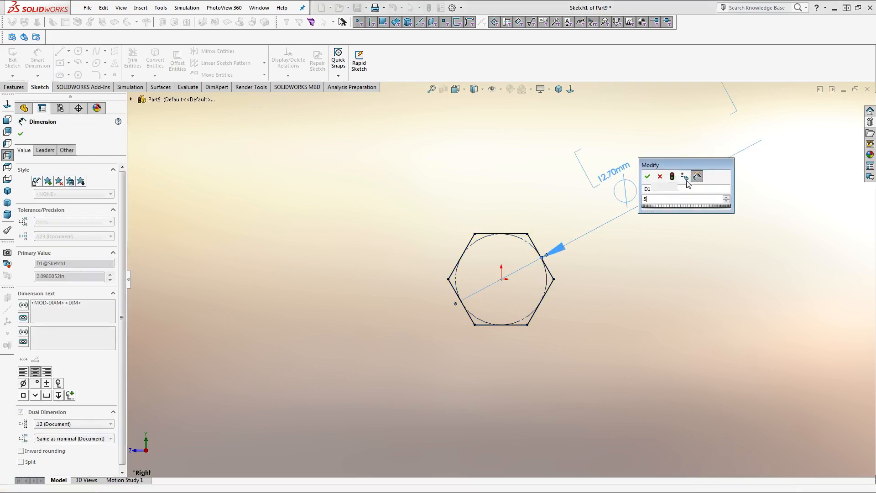
key(Return)
Sketch a circle centred on the origin and dimension its diameter to 13.75 mm
key(c)
drag(416, 314, 416, 258)
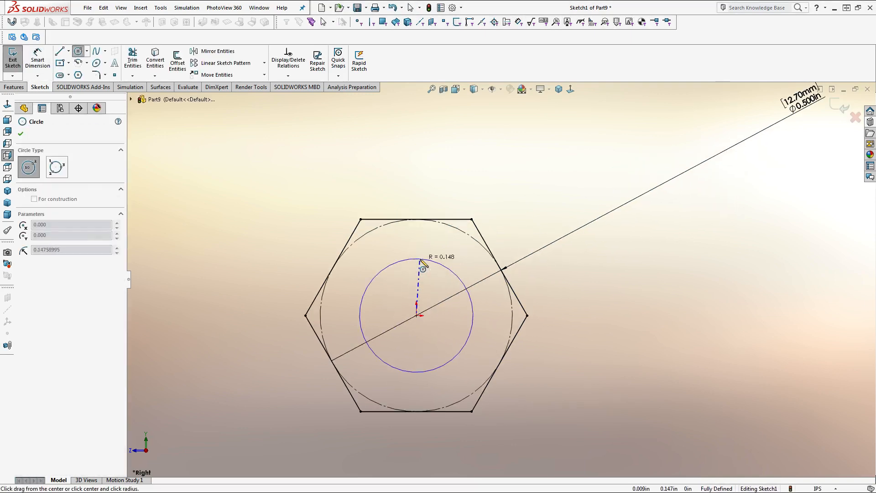
key(d)
click(370, 281)
click(278, 196)
text(13.75mm)
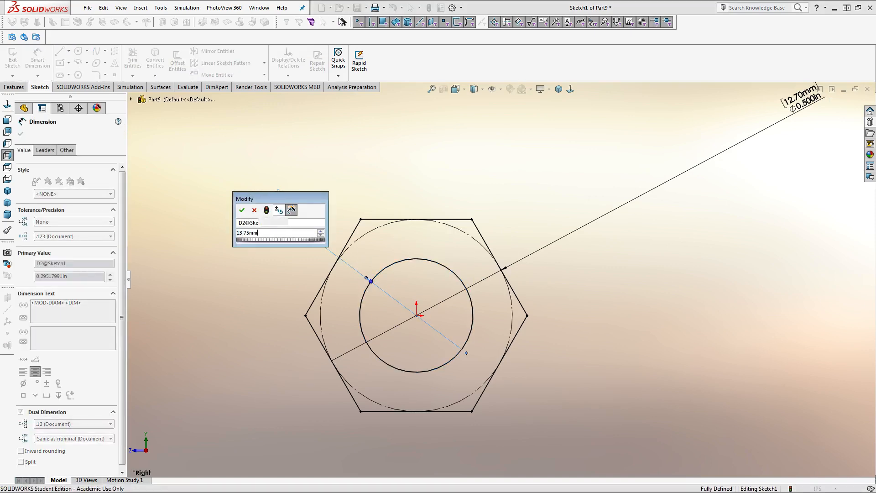
key(Return)
key(Escape)
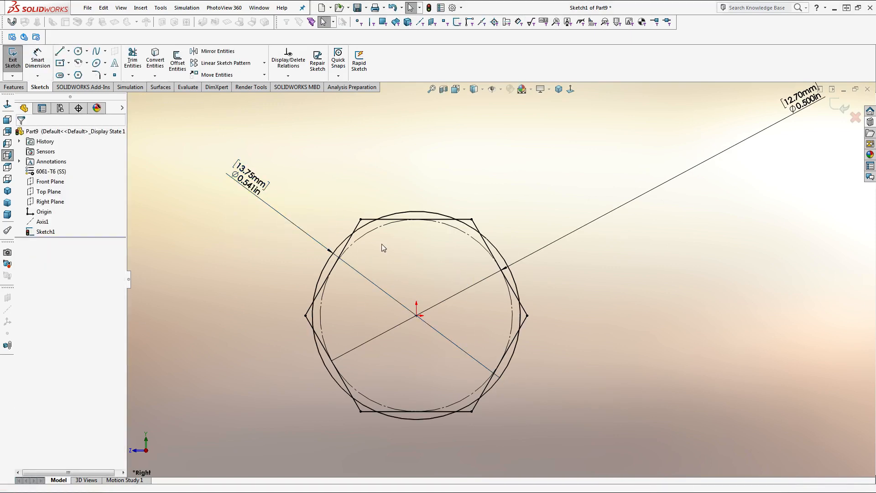
Sketch a bore circle centred on the origin inside the hexagon and dimension its diameter to 5.11 mm
key(c)
drag(416, 315, 427, 273)
key(d)
click(444, 280)
click(566, 189)
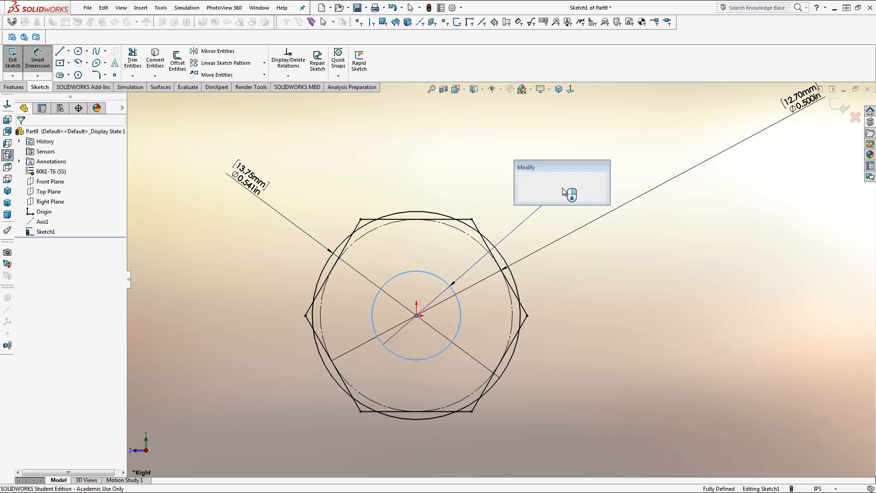
text(5.11mm)
key(Return)
Extrude the region shared by the hexagon and the 13.75 mm circle, excluding the bore, to a depth of 3.601+.010 in
key(e)
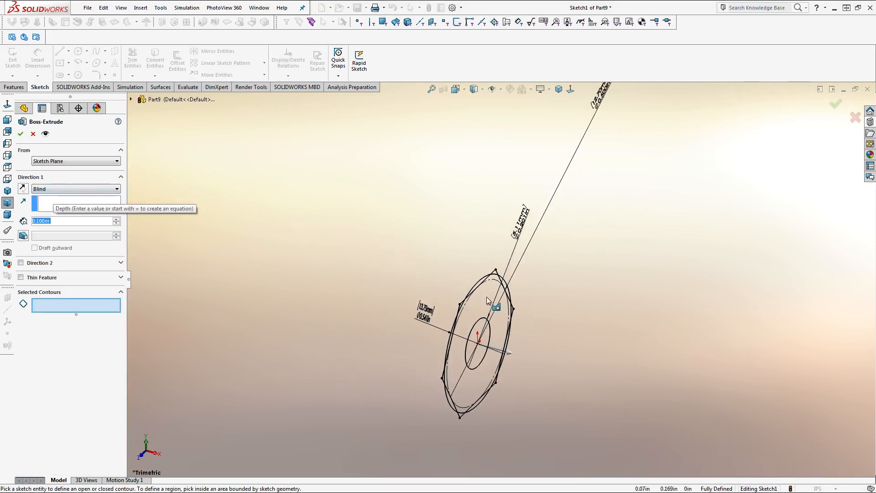
click(487, 298)
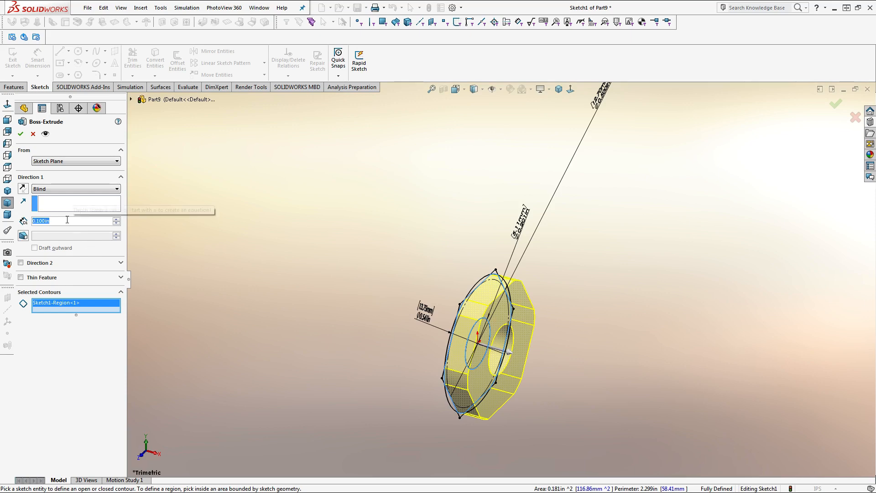
text(3.60)
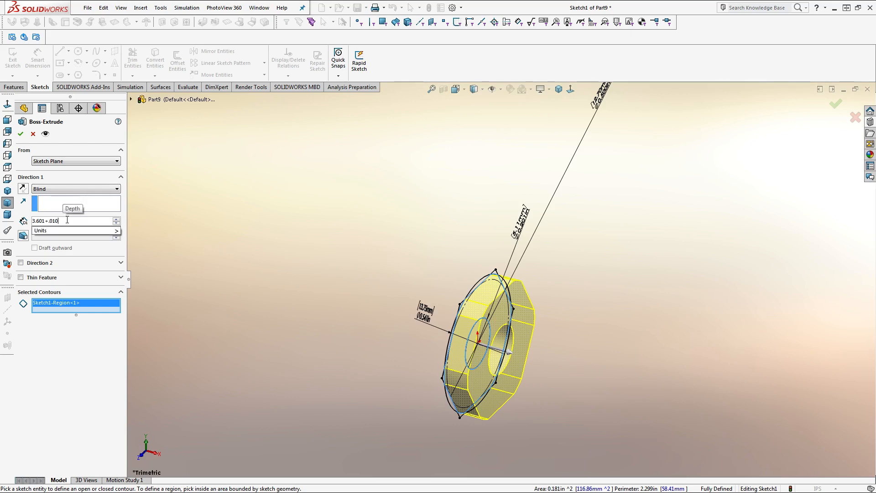
key(Return)
key(Return)
scroll(748, 371, up, 7)
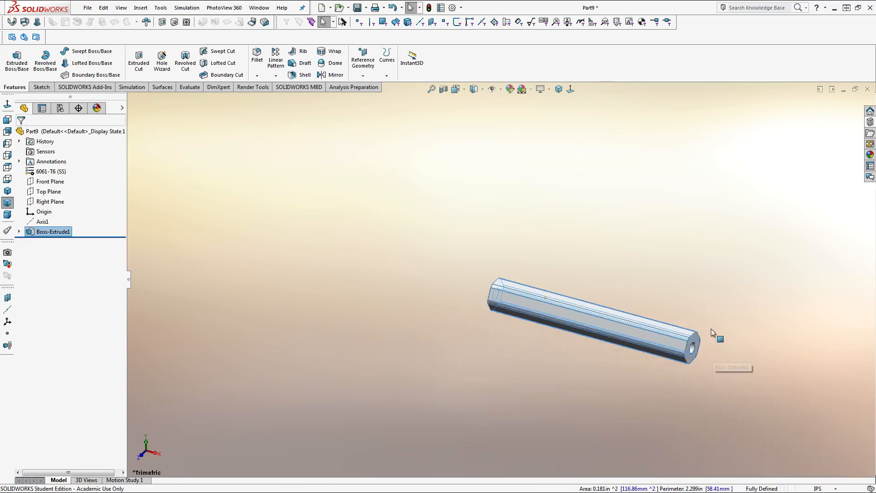
Open a sketch on the far end face of the hex shaft and convert the bore edge into it
scroll(710, 328, down, 3)
click(652, 317)
scroll(652, 317, down, 3)
click(600, 329)
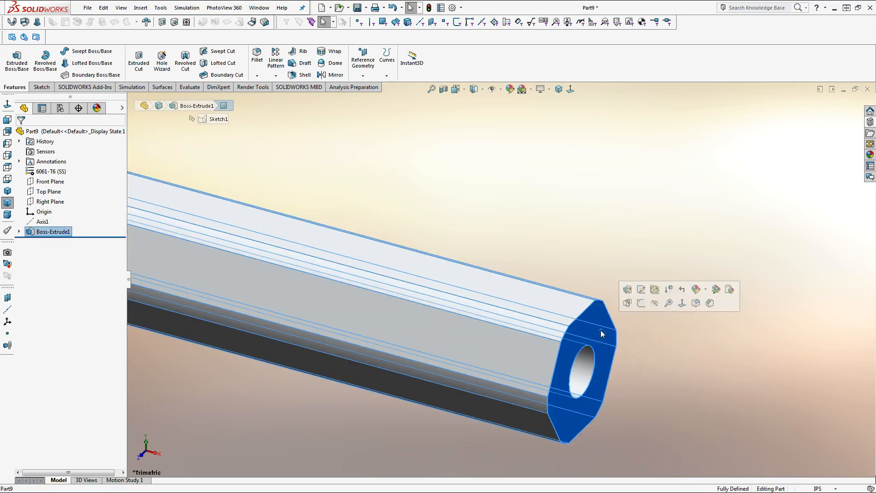
click(641, 304)
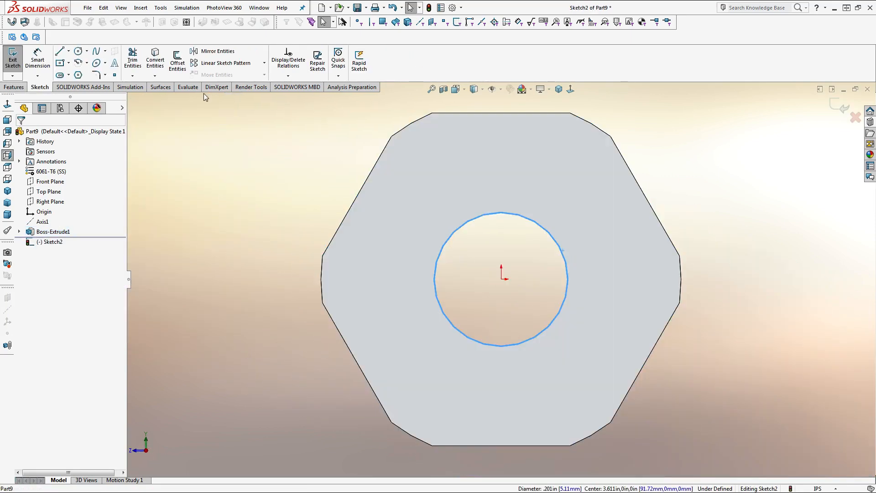
click(155, 59)
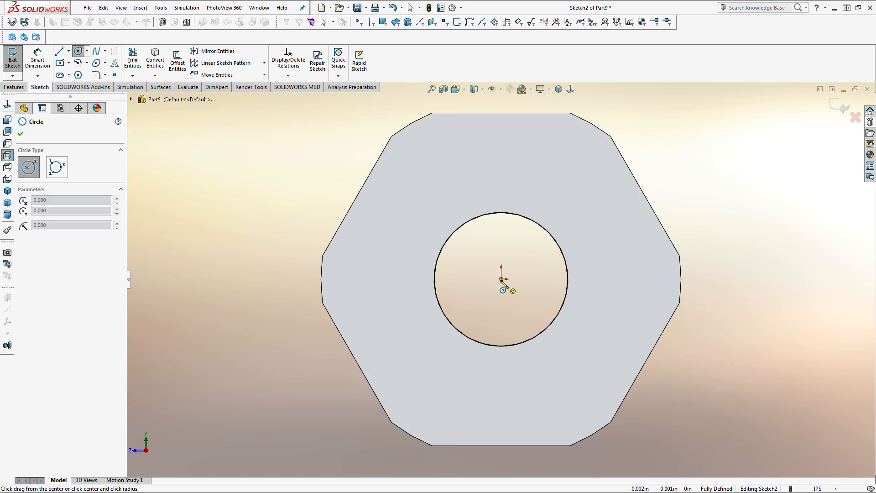
Sketch a 0.468 in diameter circle centred on the origin and extrude the ring 0.04 in from the shaft end
click(500, 279)
click(464, 178)
key(d)
click(239, 148)
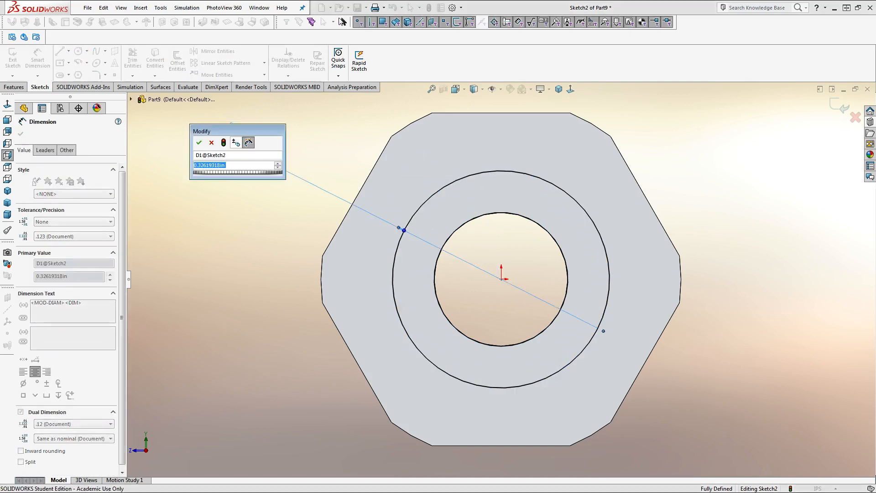
text(.468)
key(Return)
key(e)
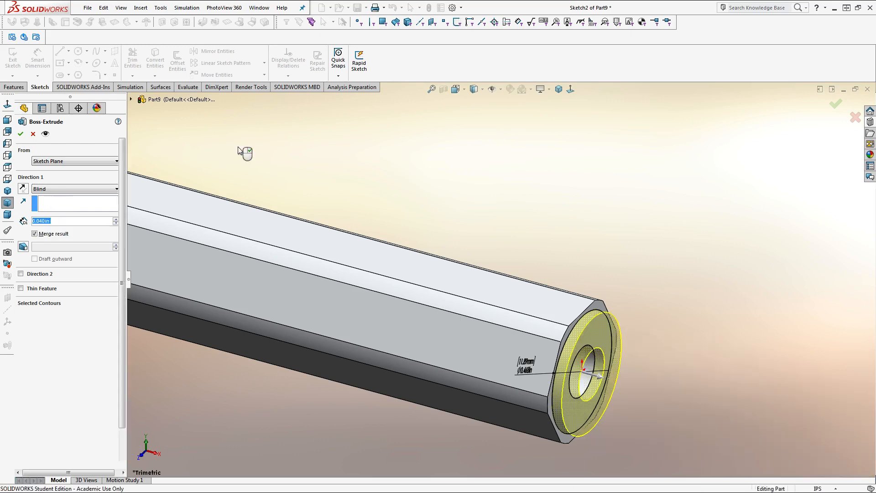
key(Return)
Open a sketch on the new ring's end face and draw an origin-centred circle with a diameter of 0.5 in
click(607, 336)
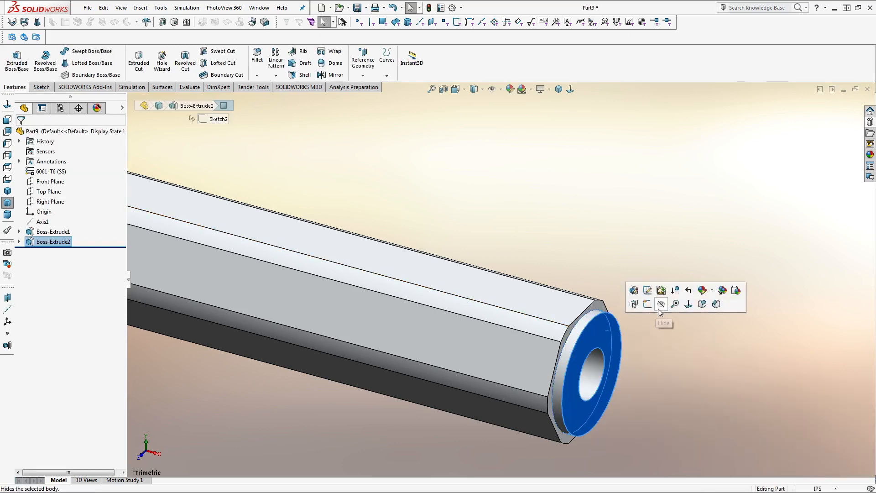
click(652, 303)
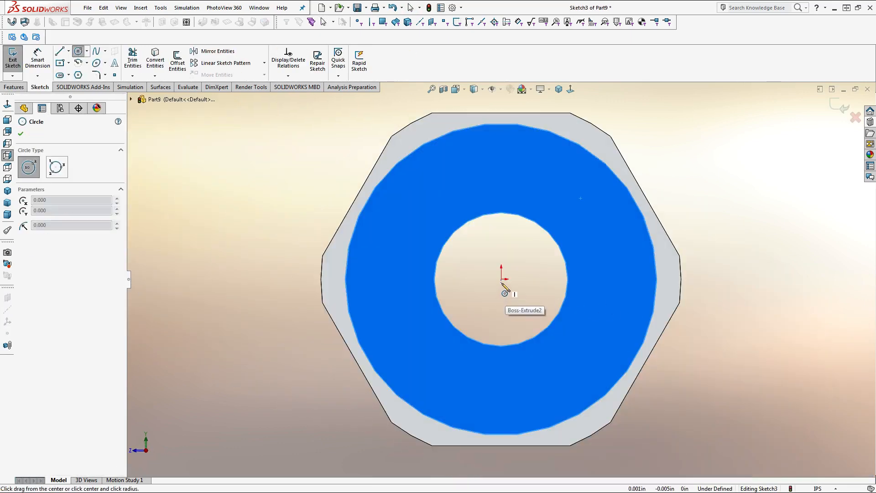
click(501, 278)
click(511, 184)
right_drag(513, 185, 505, 161)
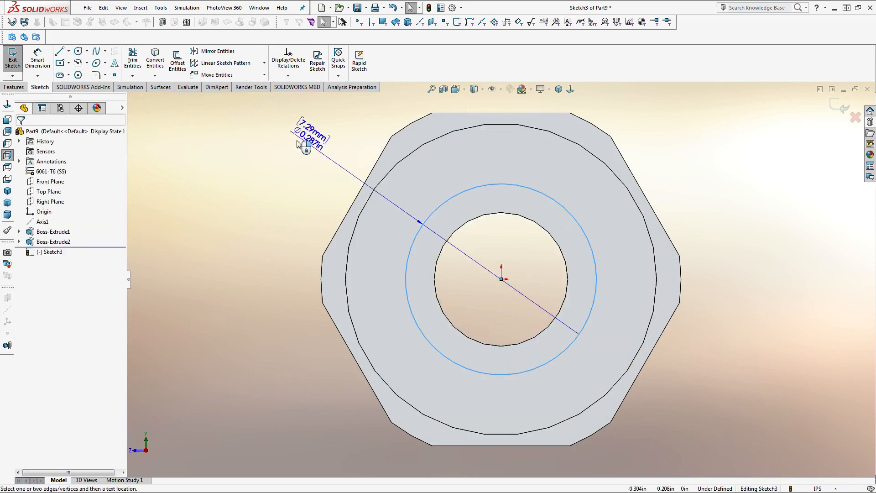
click(288, 129)
text(.5)
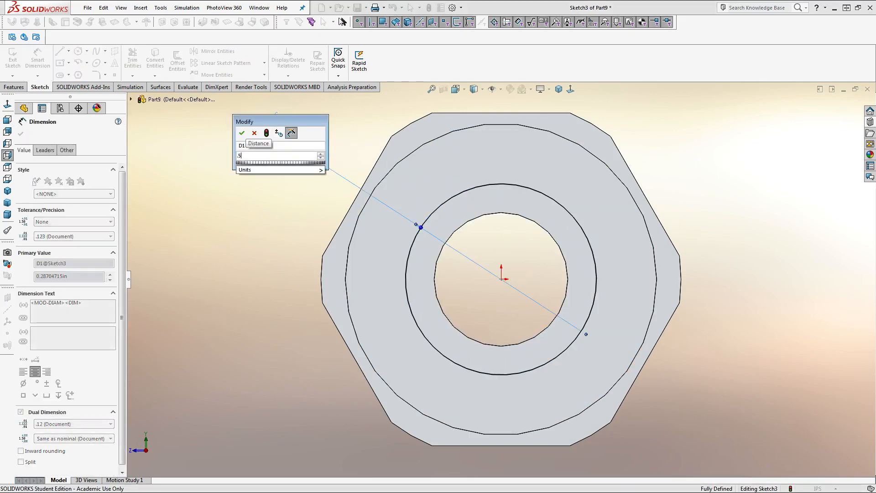
key(Return)
key(Escape)
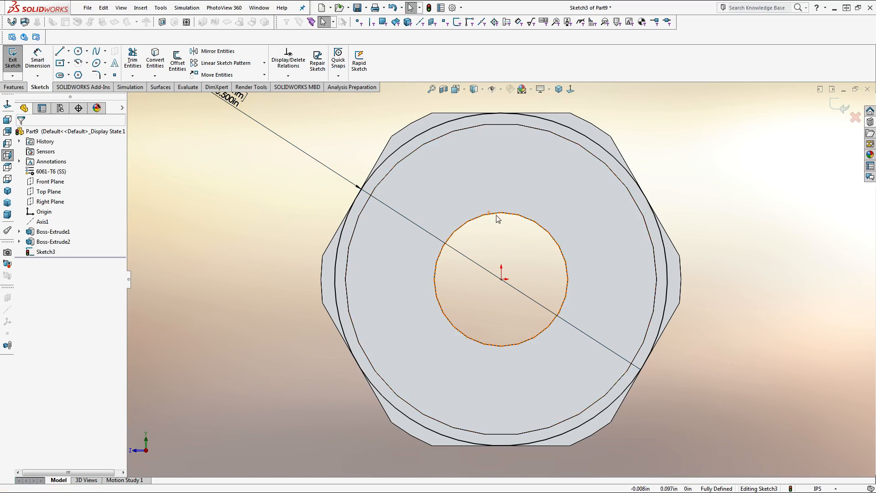
Convert the bore edge into the sketch and extrude the resulting ring 0.06 in outward
click(500, 215)
click(158, 63)
scroll(360, 178, up, 3)
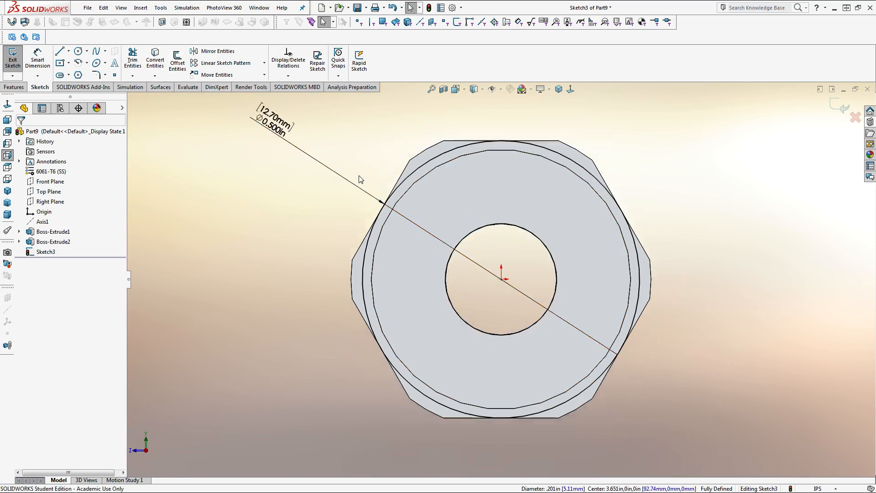
middle_drag(381, 190, 429, 239)
scroll(438, 244, up, 4)
scroll(691, 337, down, 3)
right_drag(692, 337, 698, 320)
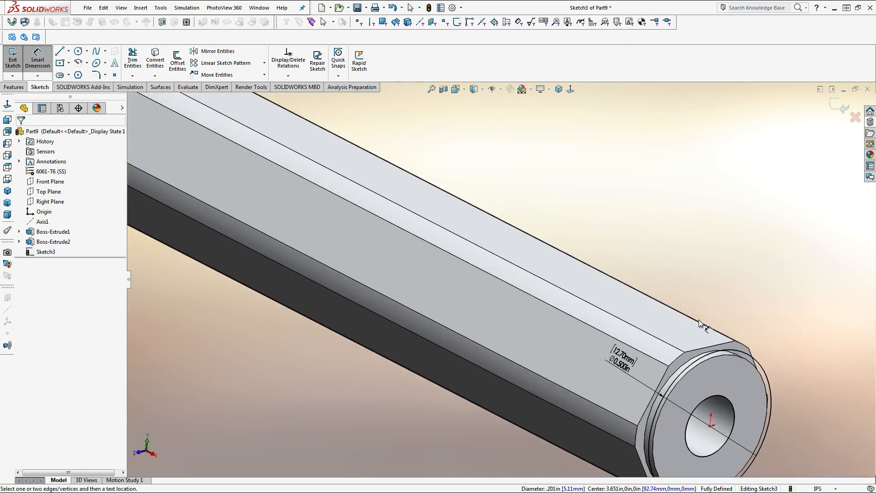
text(e)
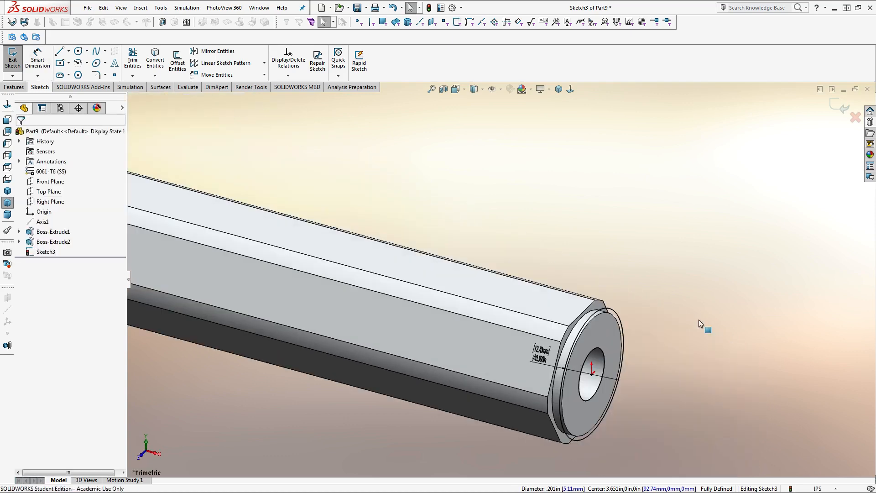
text(.06)
key(Return)
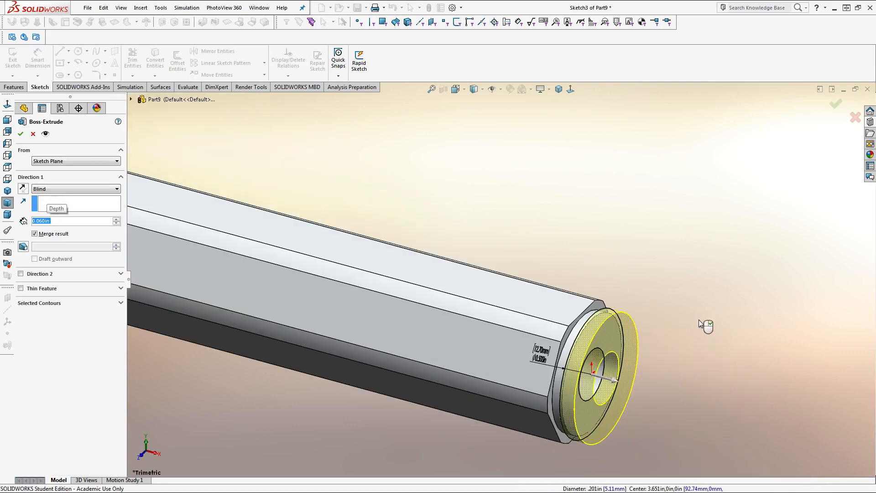
key(Return)
Open a sketch on the plain hexagonal face at the opposite end of the shaft
scroll(656, 255, up, 1)
middle_drag(656, 255, 631, 333)
scroll(630, 334, up, 2)
scroll(630, 334, down, 2)
middle_drag(570, 324, 235, 229)
scroll(552, 296, up, 3)
scroll(552, 296, up, 4)
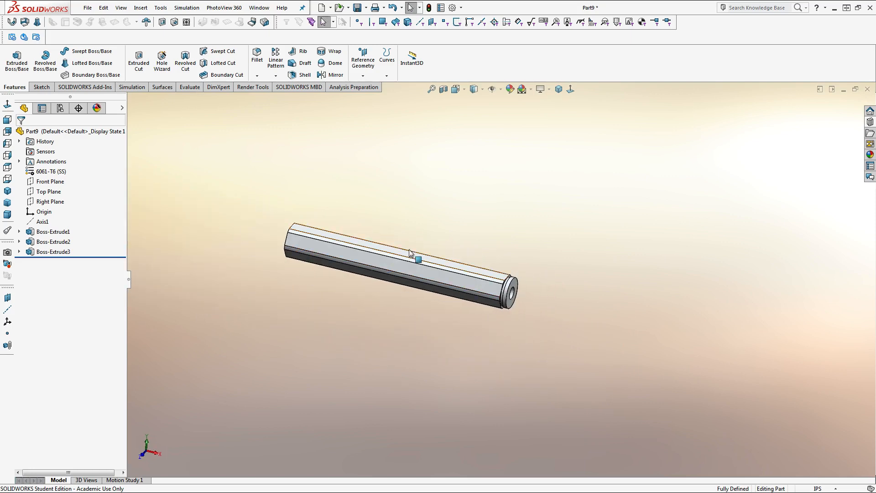
scroll(294, 207, down, 3)
middle_drag(328, 247, 411, 228)
scroll(412, 281, down, 5)
click(406, 287)
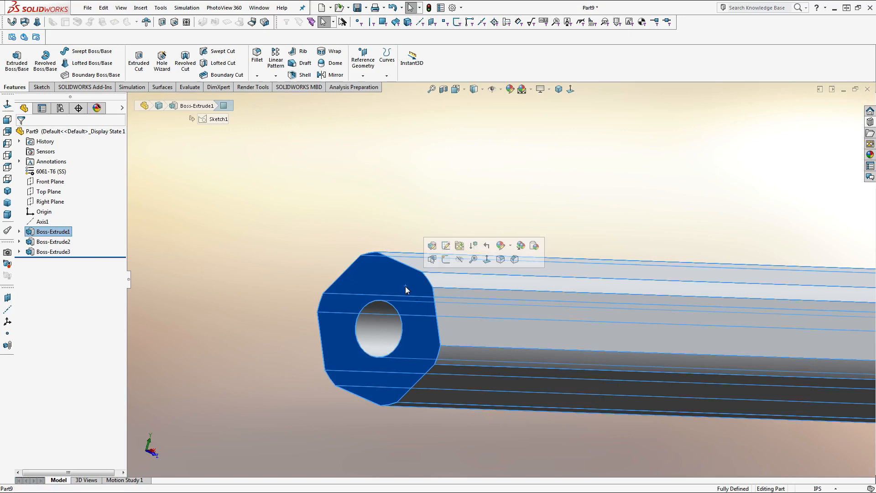
click(445, 260)
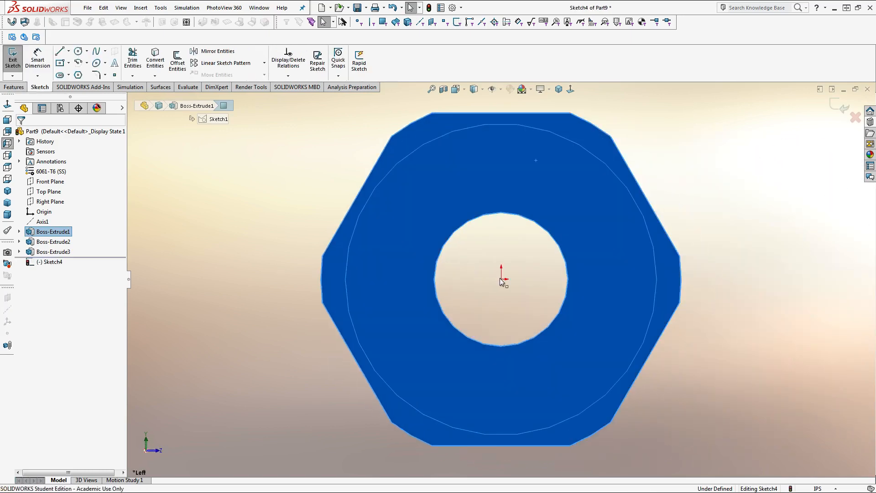
Sketch a circle centred on the origin and dimension its diameter to 0.5 in
key(c)
click(501, 279)
click(505, 177)
key(d)
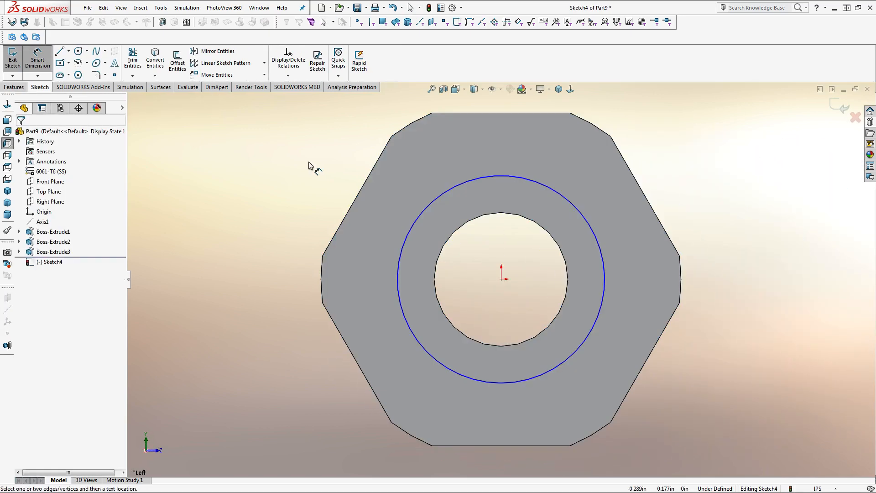
click(438, 198)
click(274, 171)
text(0.5)
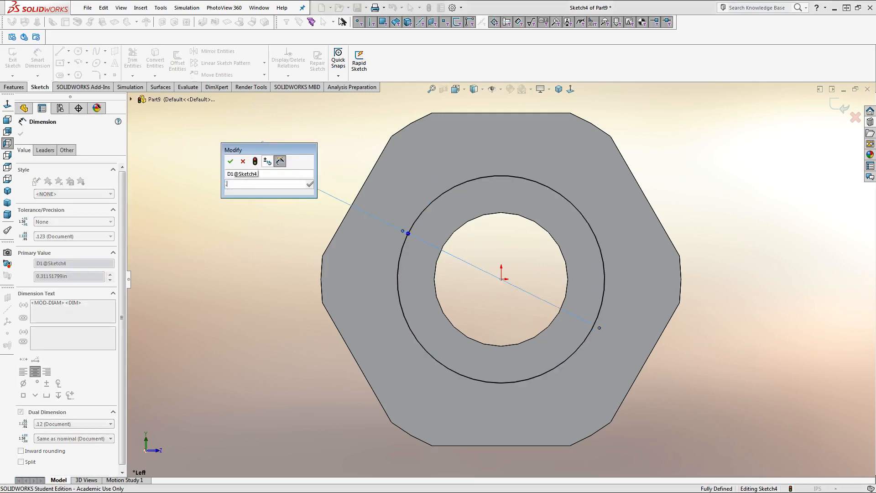
key(Return)
key(Escape)
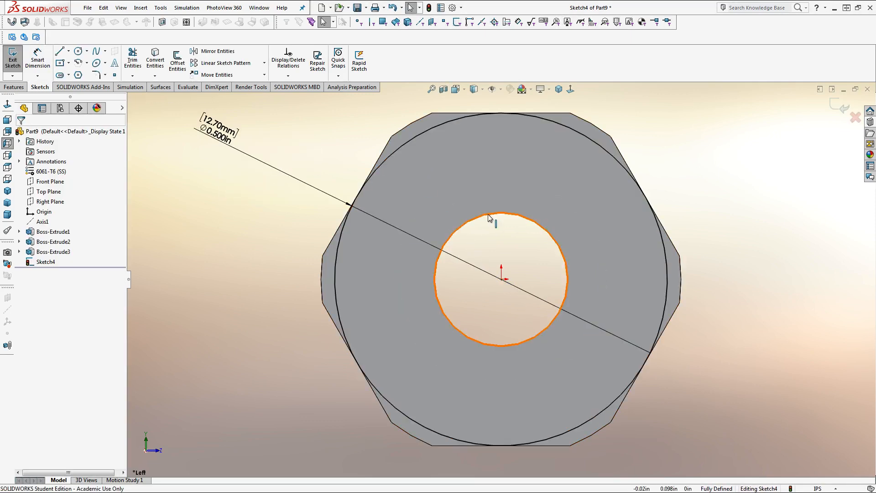
Convert the bore edge into the sketch and extrude the round journal outward by slightly more than 0.3125 in
click(489, 218)
middle_drag(237, 191, 271, 236)
text(e)
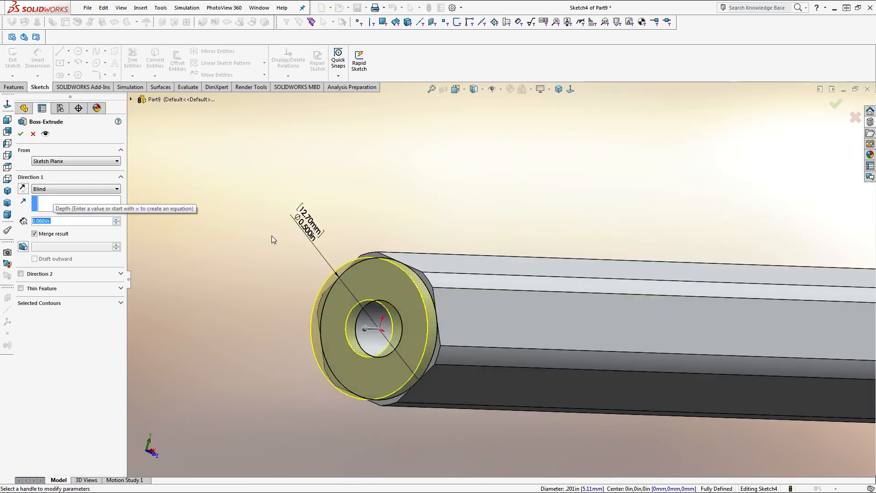
text(.3125+.)
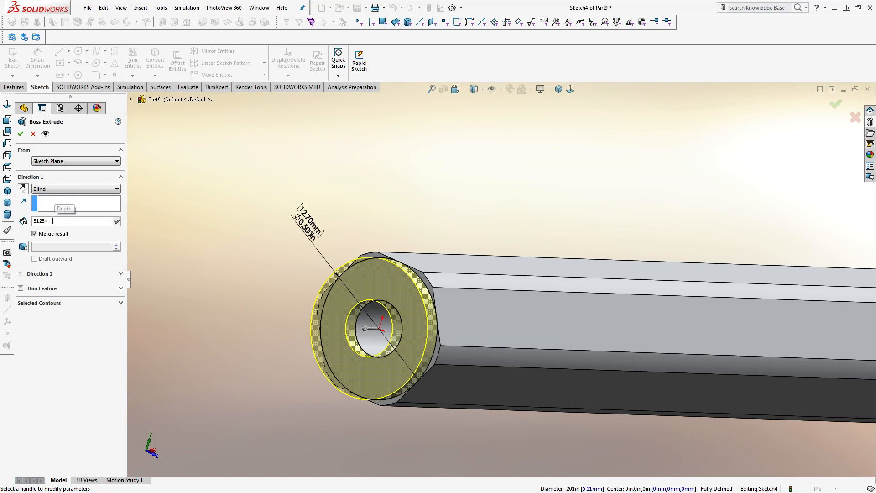
key(Return)
key(Return)
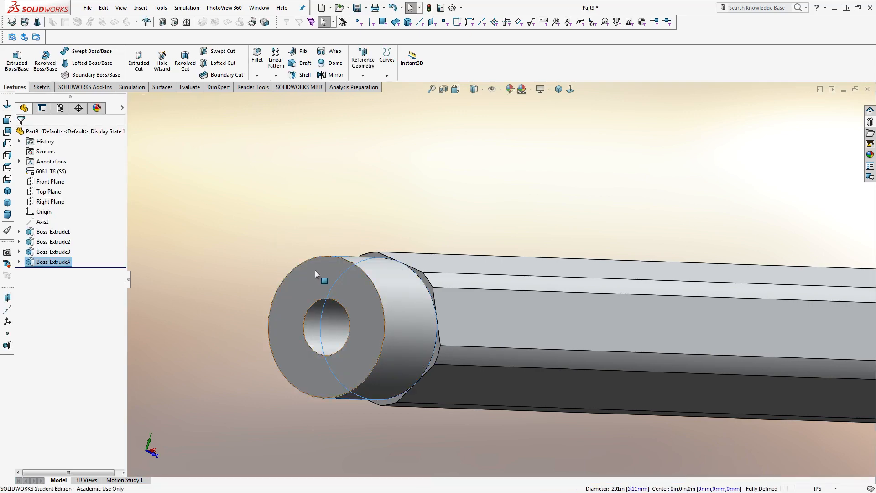
Open a sketch on the journal's end face and draw an origin-centred circle with a diameter of 0.468 in
click(316, 271)
click(359, 241)
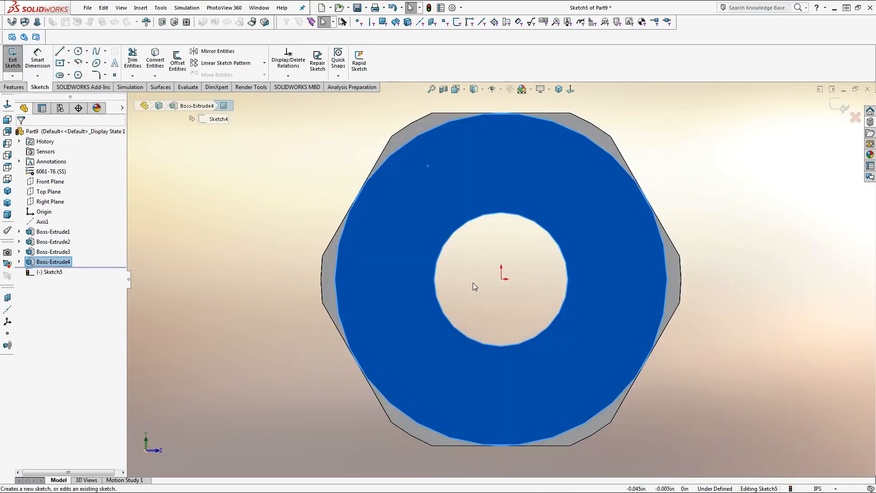
key(c)
click(501, 278)
click(501, 163)
key(d)
click(280, 133)
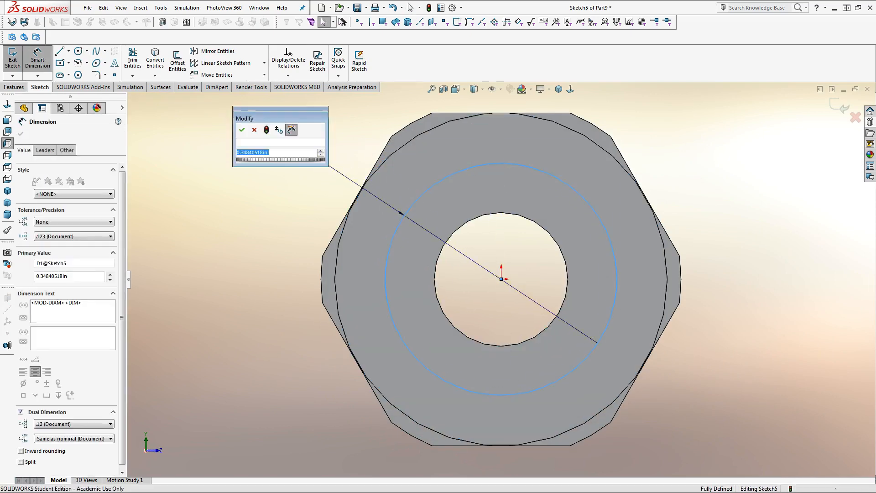
text(.468)
key(Return)
Extrude the 0.468 in circle 0.04 in outward from the journal's end
text(e)
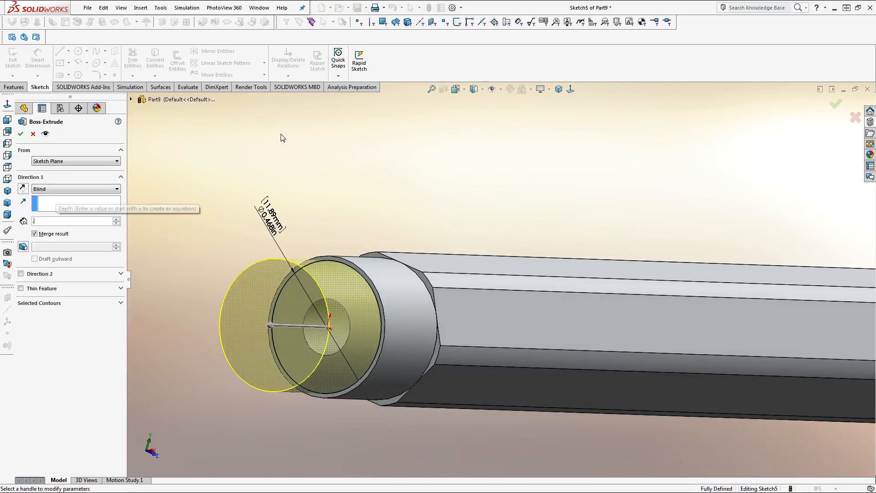
text(.04)
key(Return)
key(Return)
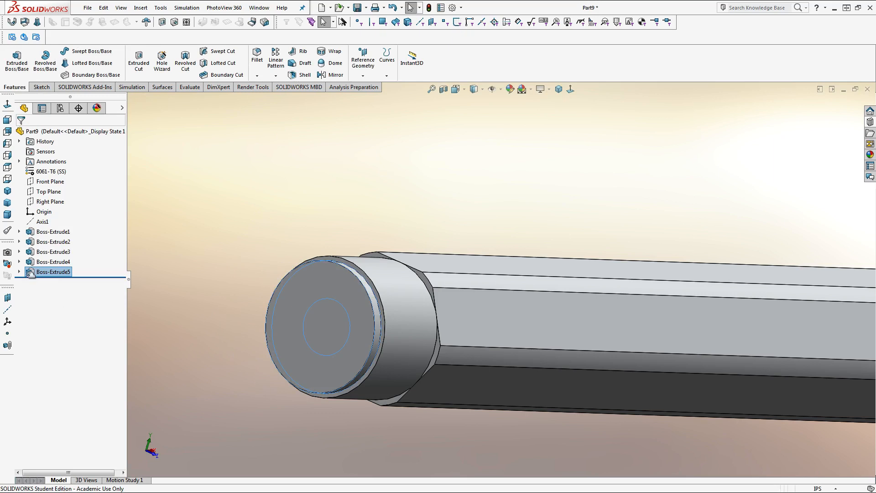
Edit the sketch of the last extrusion to include the converted bore edge, so the hole passes through it
click(20, 272)
click(53, 275)
click(52, 281)
click(60, 255)
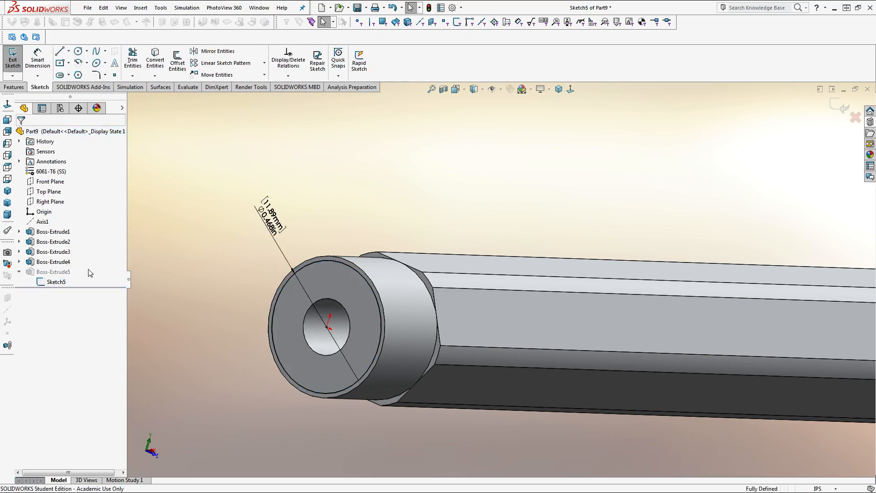
click(319, 301)
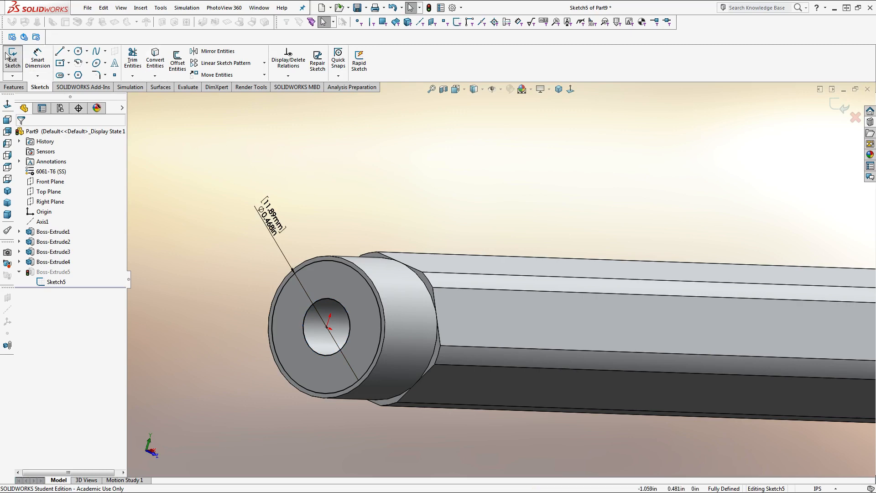
Sketch an origin-centred circle with a diameter of 0.5 in on the 0.468 in section's end face and extrude it 0.06 in outward
click(336, 279)
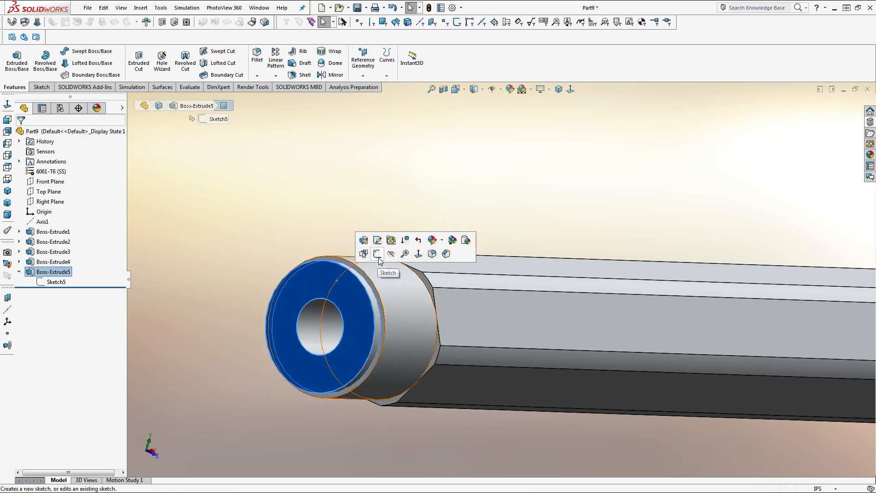
click(378, 254)
right_drag(436, 265, 514, 287)
click(501, 279)
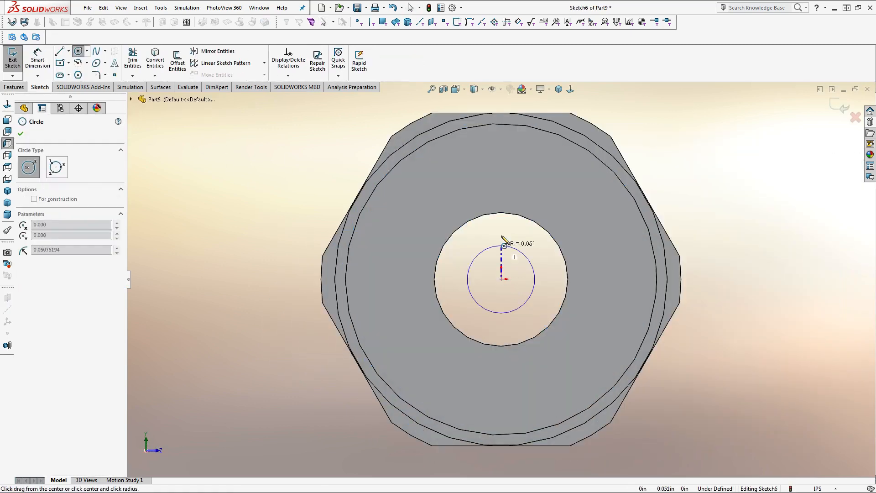
click(485, 159)
right_drag(484, 159, 479, 132)
click(309, 140)
text(.5)
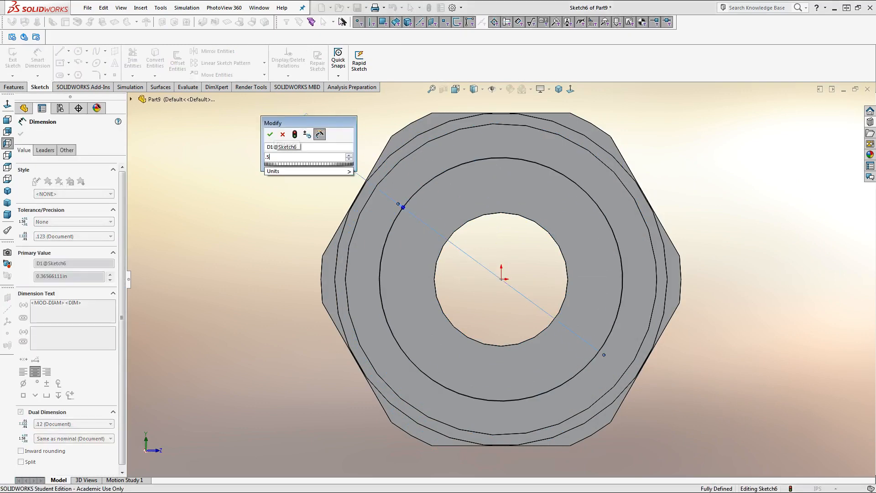
key(Return)
key(Escape)
text(e.060)
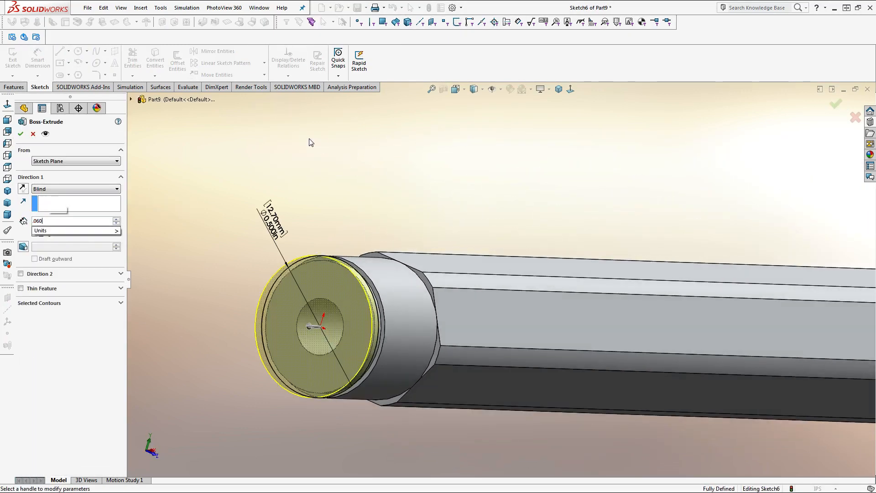
key(Return)
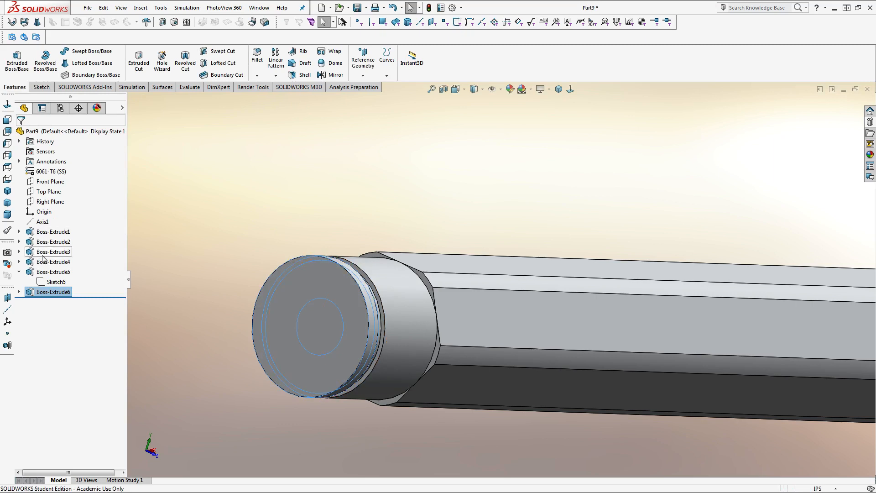
Edit the sketch of the 0.06 in extrusion to include the converted bore edge, so the bore continues through it
click(18, 291)
click(55, 301)
click(63, 273)
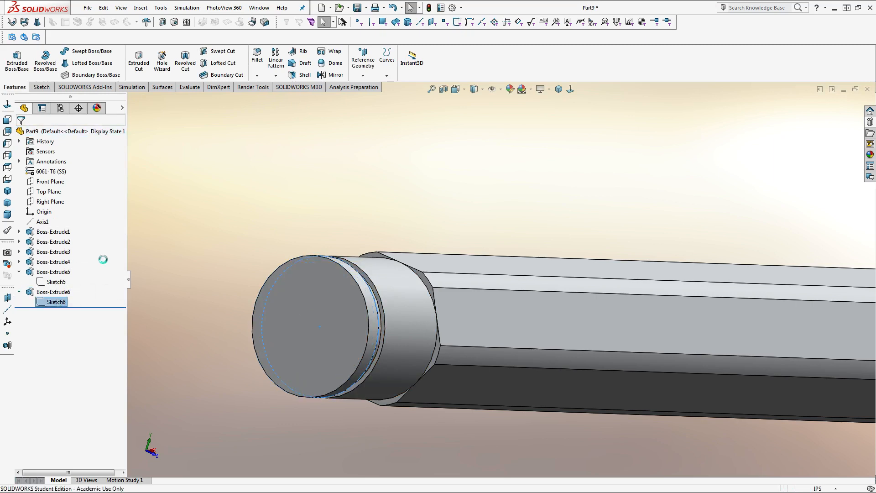
click(332, 306)
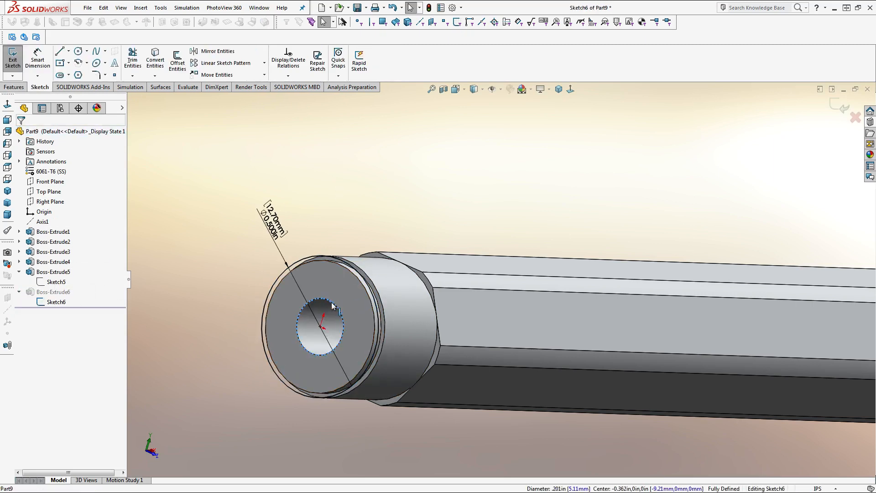
click(156, 65)
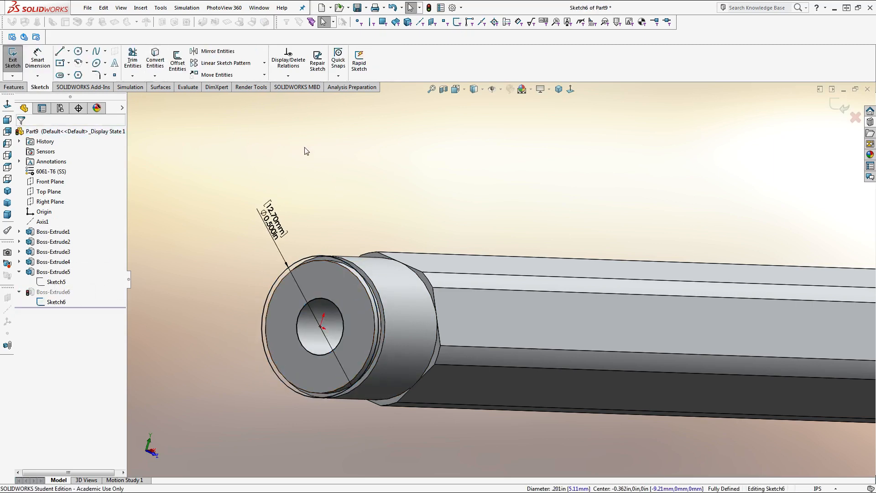
click(12, 60)
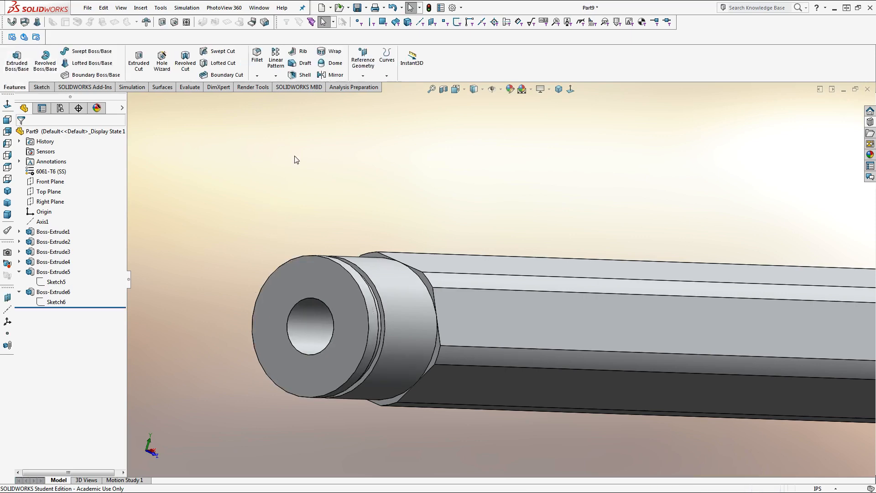
Chamfer the outer circular edges at both ends of the shaft by 0.03 in at 45 degrees
click(257, 75)
click(269, 97)
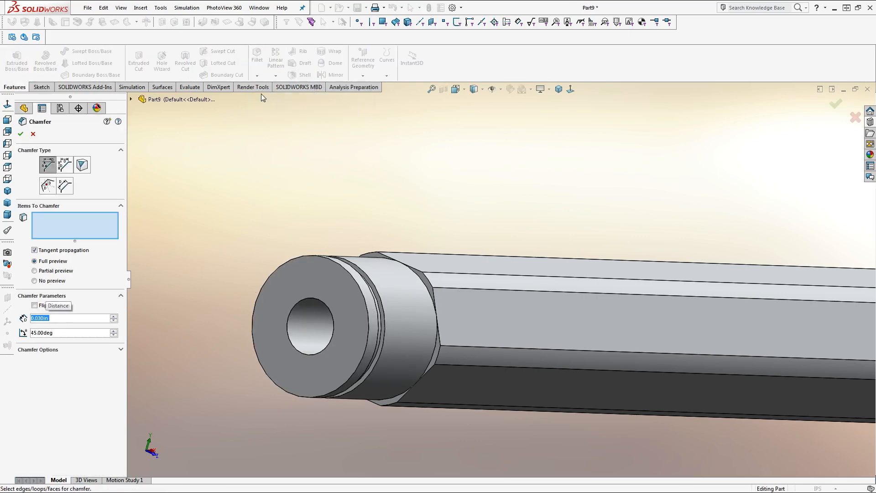
middle_drag(341, 267, 286, 293)
scroll(501, 274, up, 5)
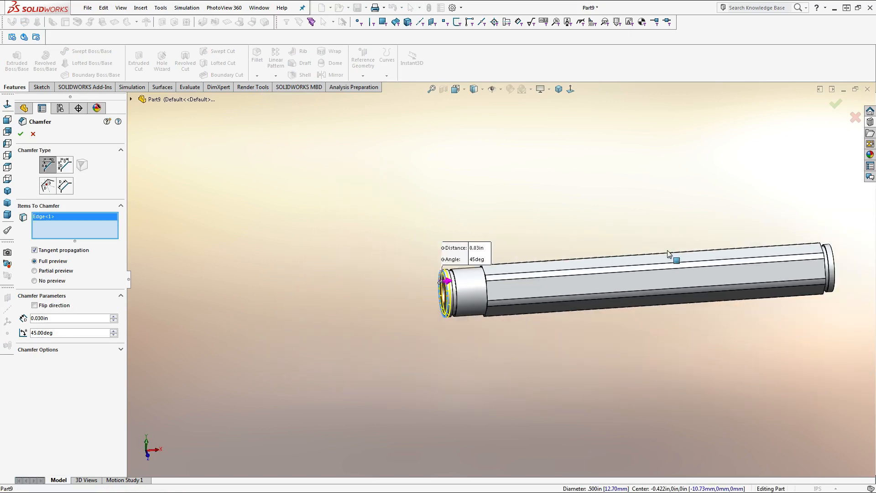
middle_drag(672, 256, 616, 266)
scroll(769, 259, down, 5)
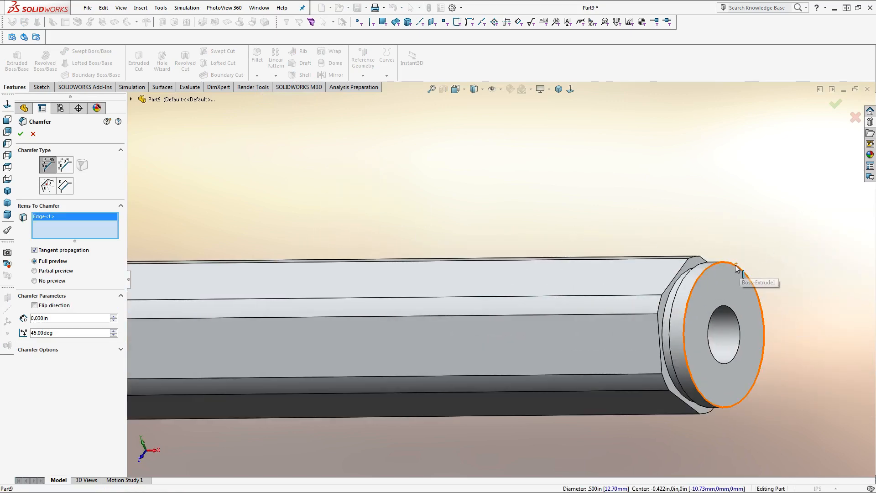
key(Return)
Save the shaft part as andrewPP_16_02_05.SLDPRT in the gearbox folder
scroll(602, 258, up, 6)
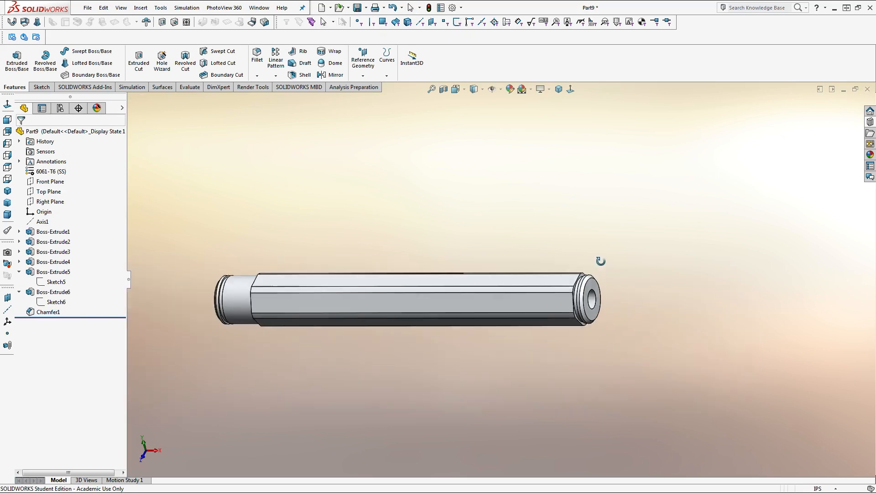
mouse_move(602, 258)
middle_down()
mouse_move(590, 221)
mouse_move(591, 247)
middle_up()
middle_drag(390, 246, 403, 115)
click(357, 8)
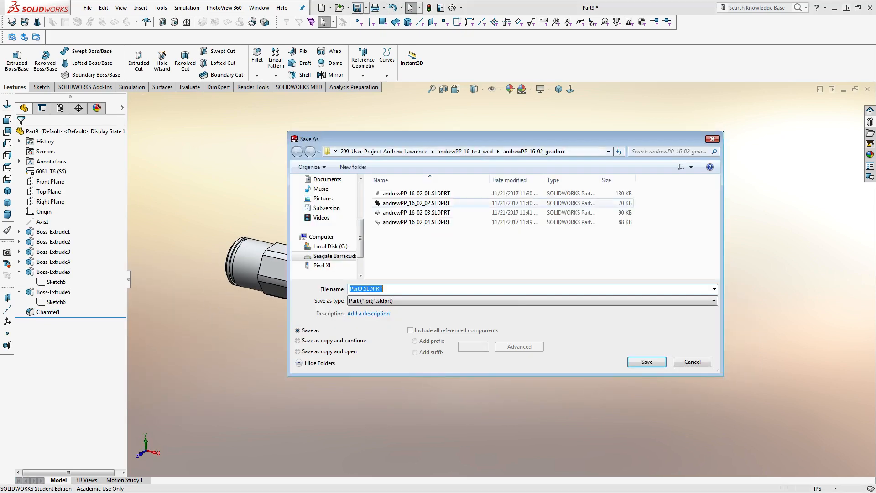
double_click(350, 289)
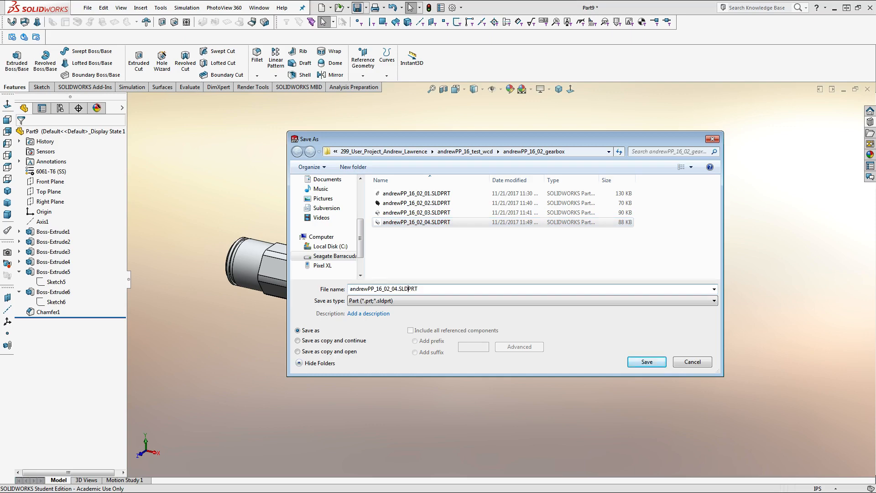
text(5)
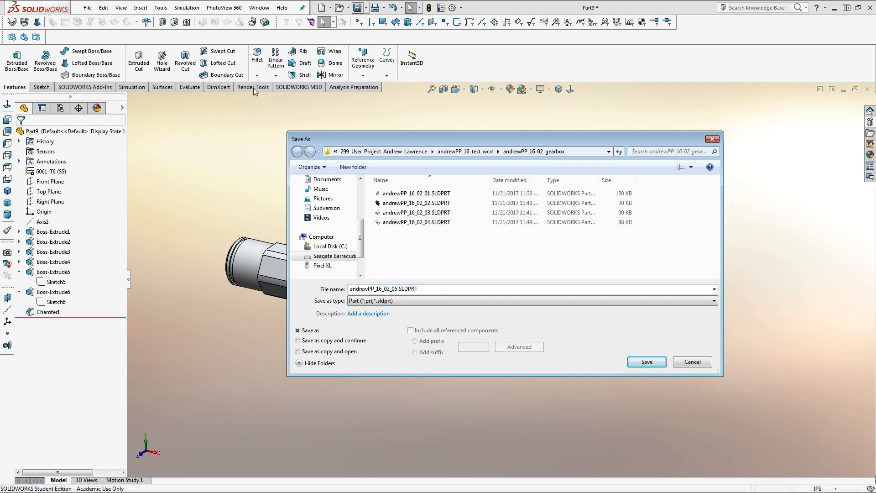
key(Return)
Switch to the andrewPP_16_02_gearbox assembly and insert the andrewPP_16_02_05 shaft below the gearbox
click(259, 8)
click(320, 153)
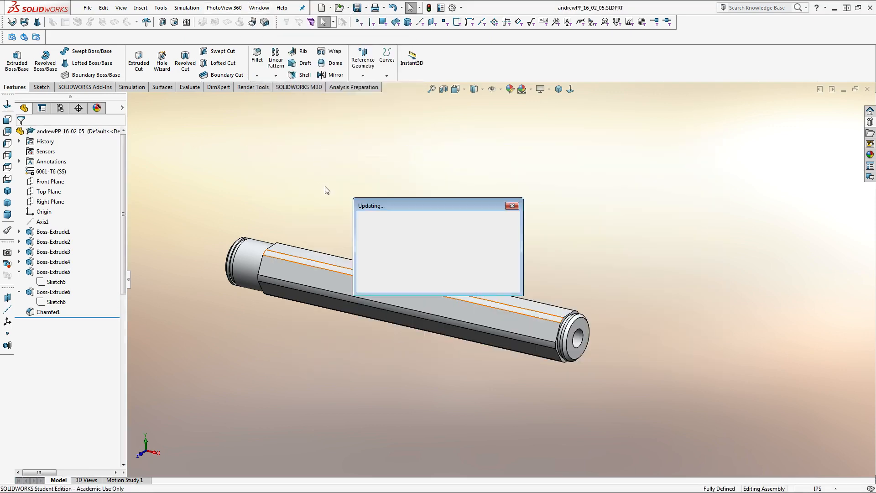
click(254, 5)
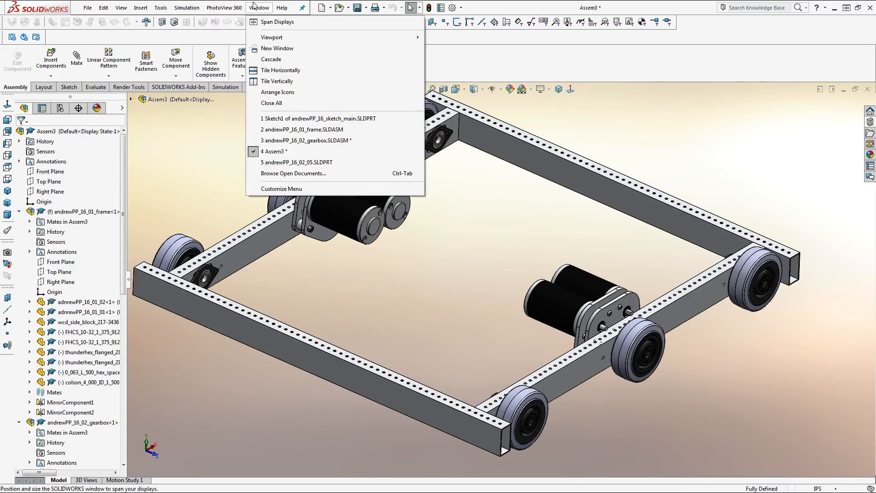
click(301, 140)
key(f)
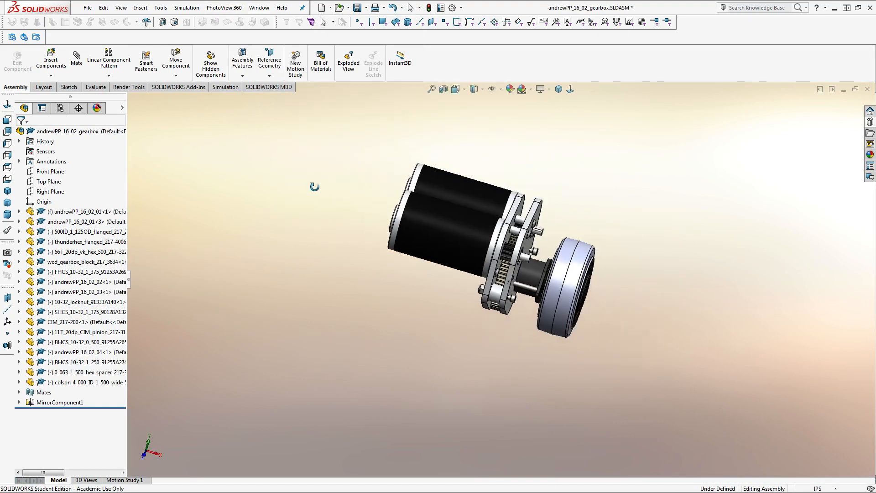
click(51, 59)
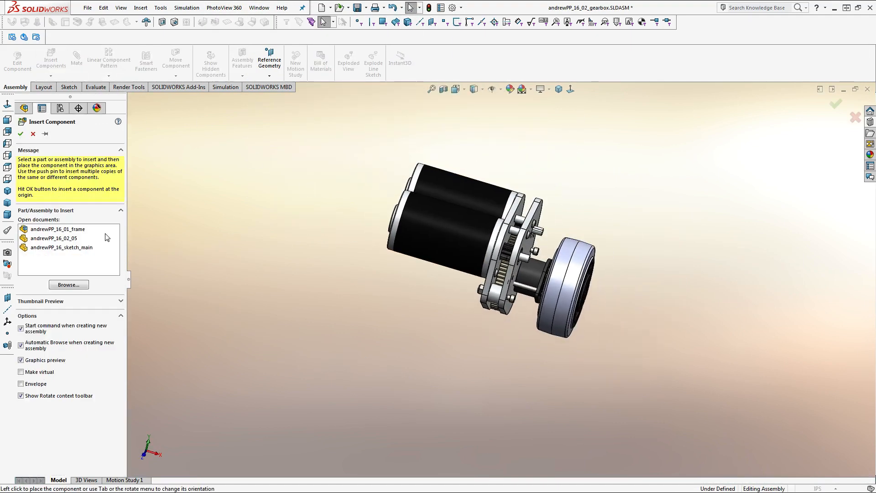
click(78, 238)
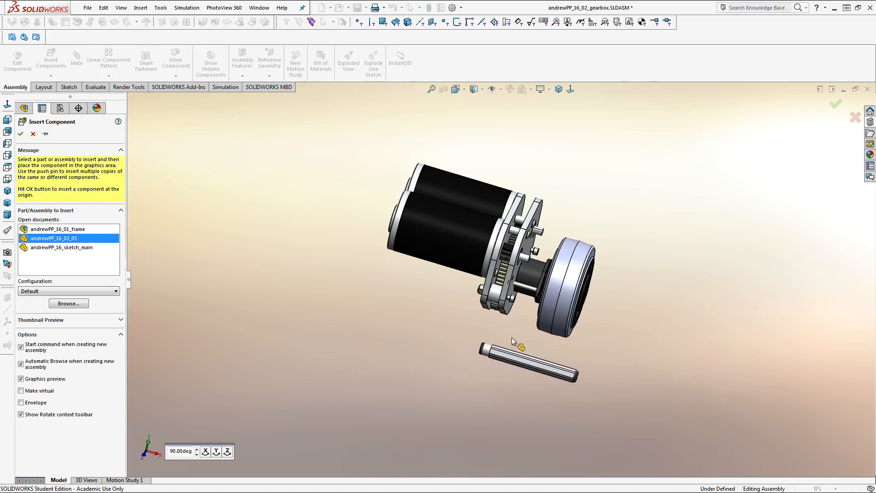
click(511, 337)
Make the hex shoulder face beside the shaft's round journal coincident with the side face of the 500ID flanged bearing
scroll(504, 333, down, 5)
scroll(475, 362, down, 6)
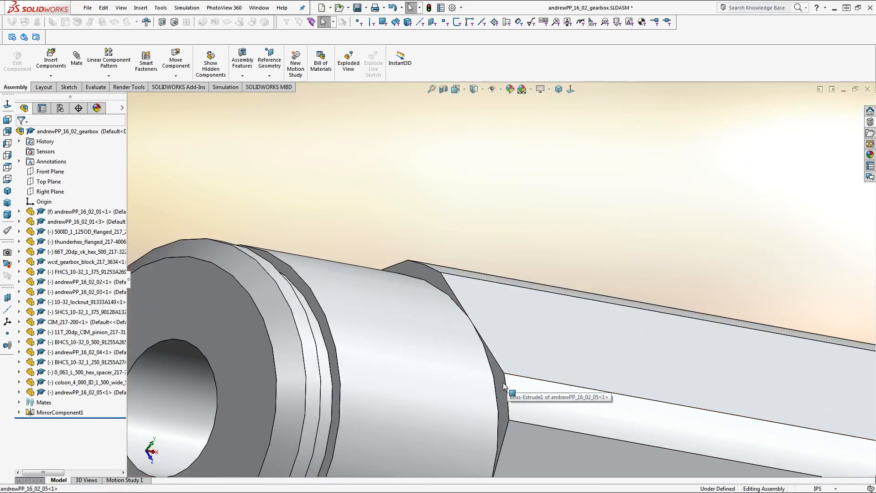
click(503, 383)
scroll(454, 233, up, 9)
middle_drag(461, 217, 403, 189)
scroll(494, 167, down, 10)
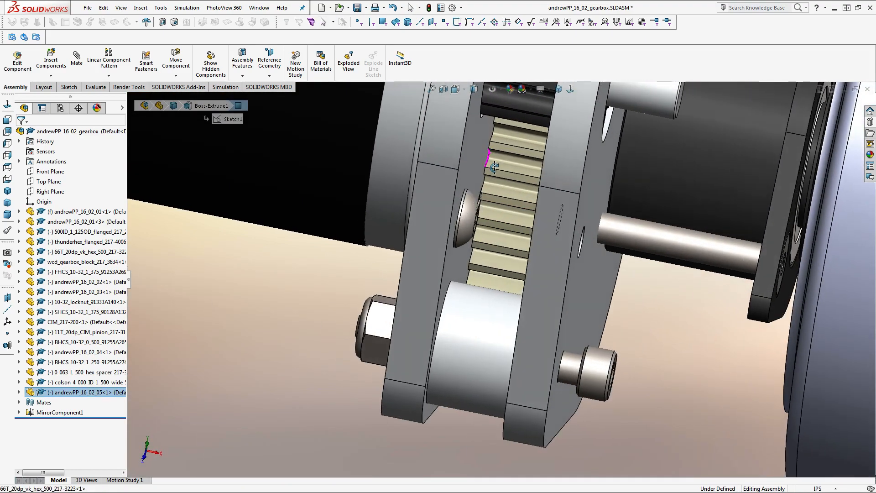
middle_drag(494, 168, 497, 171)
scroll(497, 173, down, 6)
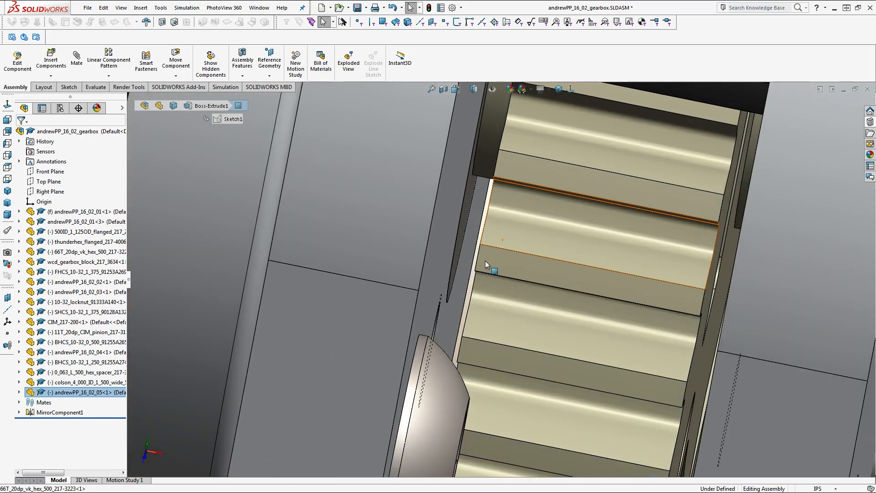
scroll(475, 253, down, 2)
click(451, 226)
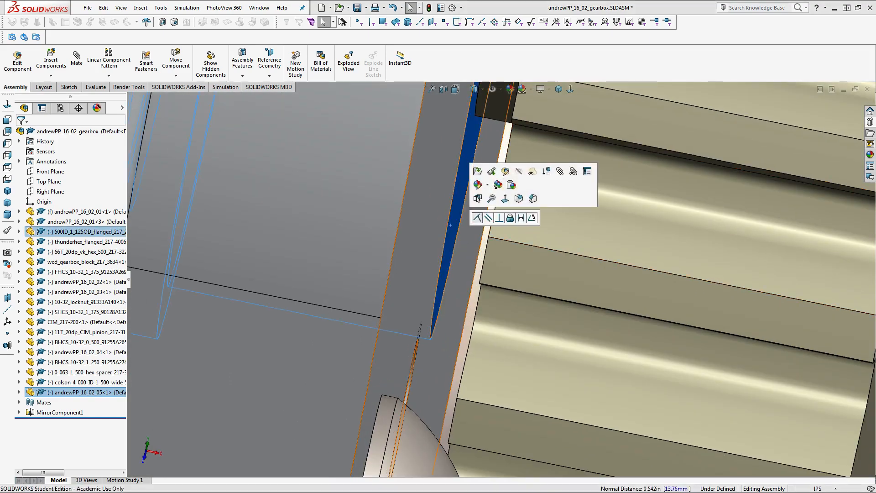
Mate a rounded hex corner face of the shaft concentric with the cylindrical hub of the 66T gear
scroll(474, 224, up, 3)
scroll(474, 228, up, 8)
middle_drag(623, 317, 602, 304)
scroll(704, 315, down, 5)
drag(726, 338, 698, 465)
scroll(548, 401, up, 6)
scroll(456, 378, down, 6)
click(459, 167)
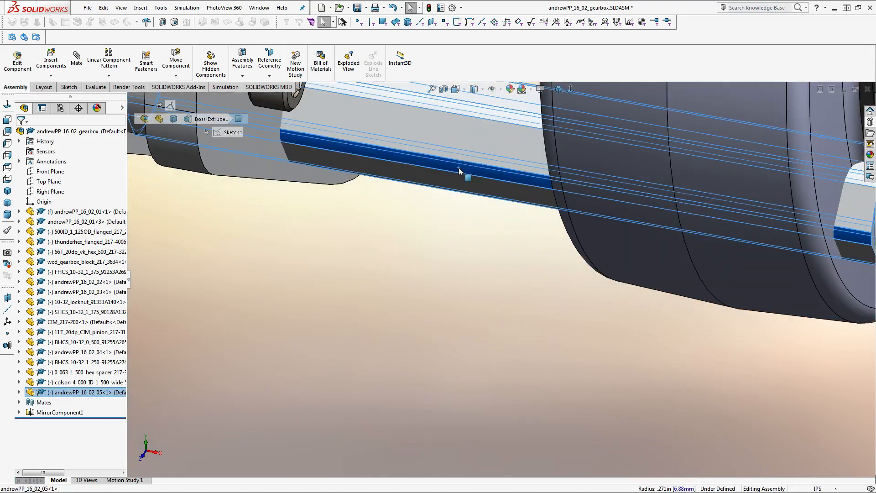
scroll(458, 169, up, 6)
middle_drag(484, 177, 487, 218)
scroll(487, 219, down, 5)
scroll(449, 175, down, 5)
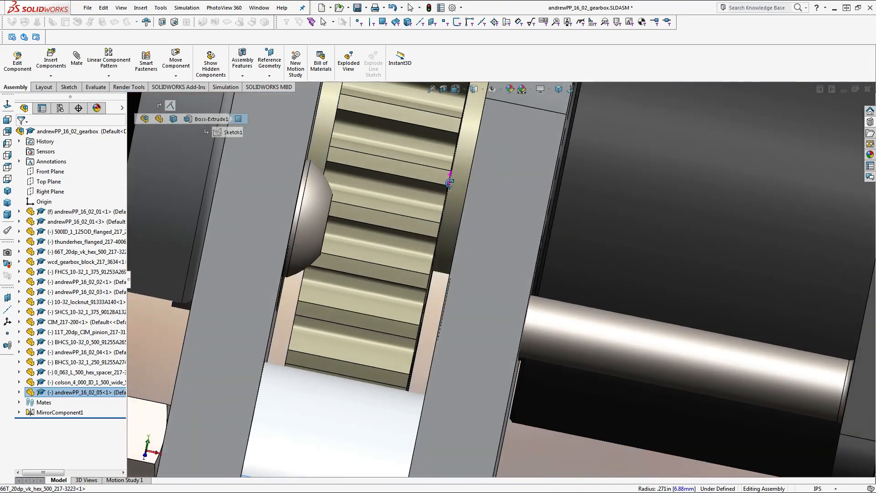
click(458, 178)
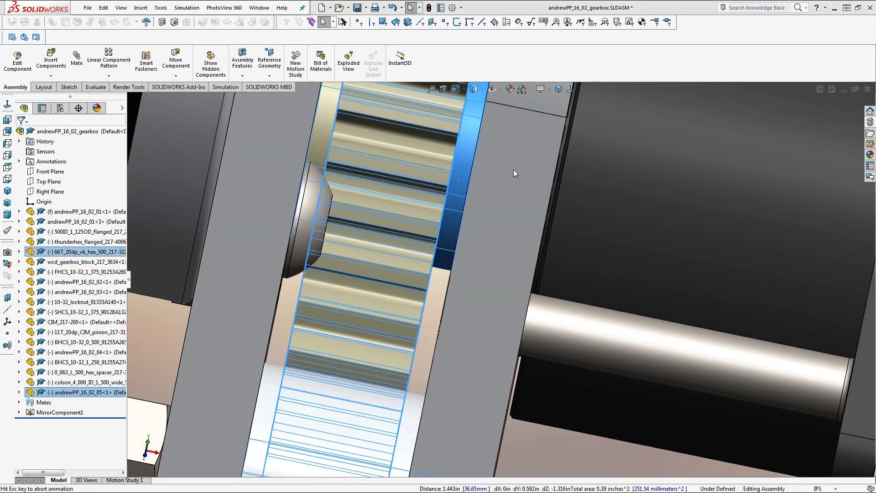
key(Escape)
Mate a hex flat of the shaft to the matching flat of the wheel's hex bore to lock the shaft's rotation
scroll(578, 261, up, 7)
scroll(578, 261, up, 1)
middle_drag(579, 261, 506, 274)
scroll(600, 227, down, 16)
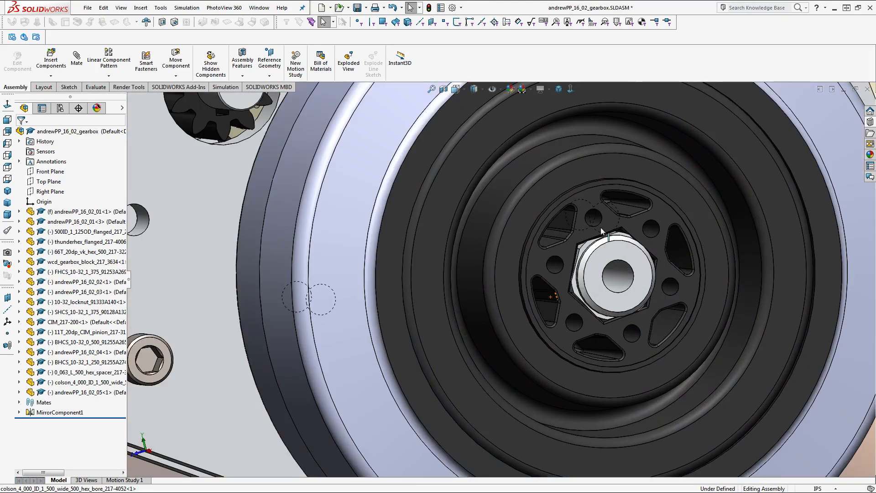
scroll(610, 299, down, 2)
middle_click(603, 294)
middle_drag(603, 293, 569, 274)
click(574, 287)
ctrl+click(572, 266)
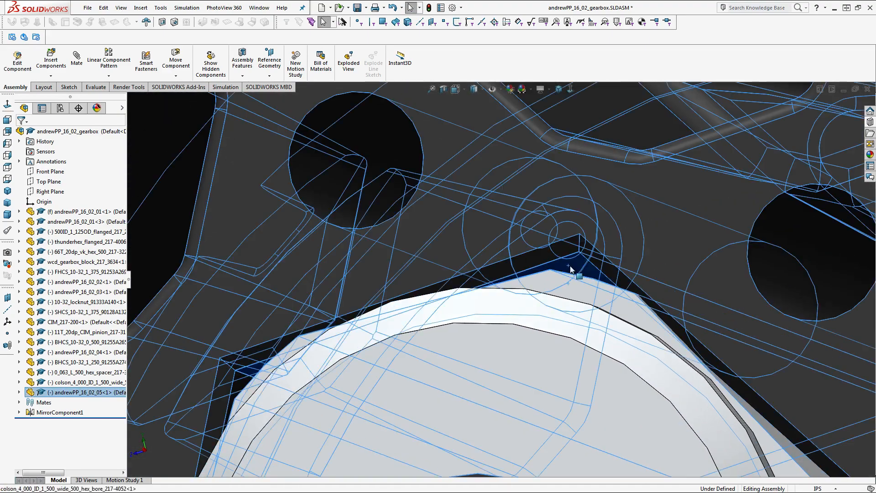
click(604, 256)
Insert the 500ID_0_468G_0_040T_91590A122 retaining ring from the library's snap rings folder beside the wheel, using the 91590A122_grv configuration
scroll(543, 297, up, 10)
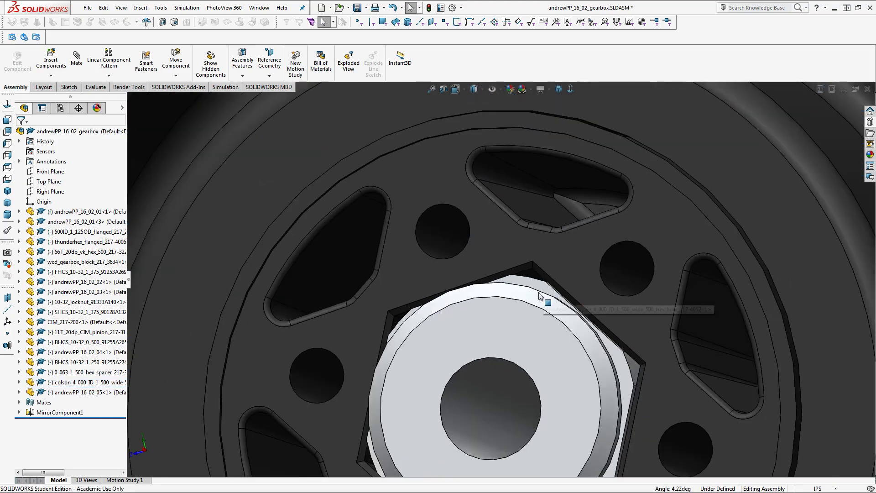
middle_drag(524, 295, 576, 316)
scroll(529, 319, up, 9)
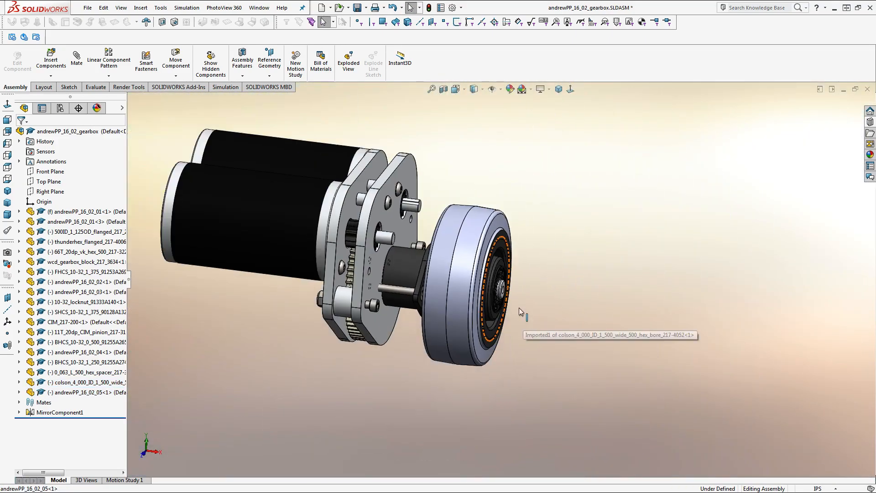
click(870, 132)
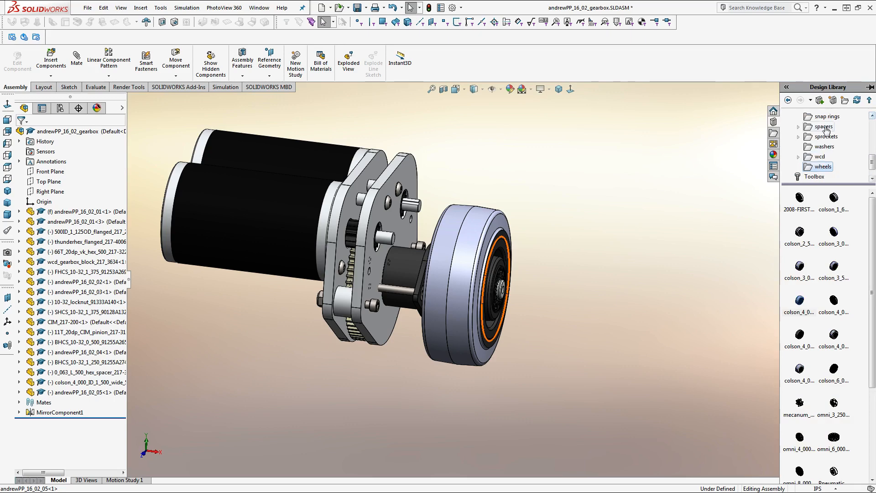
click(825, 127)
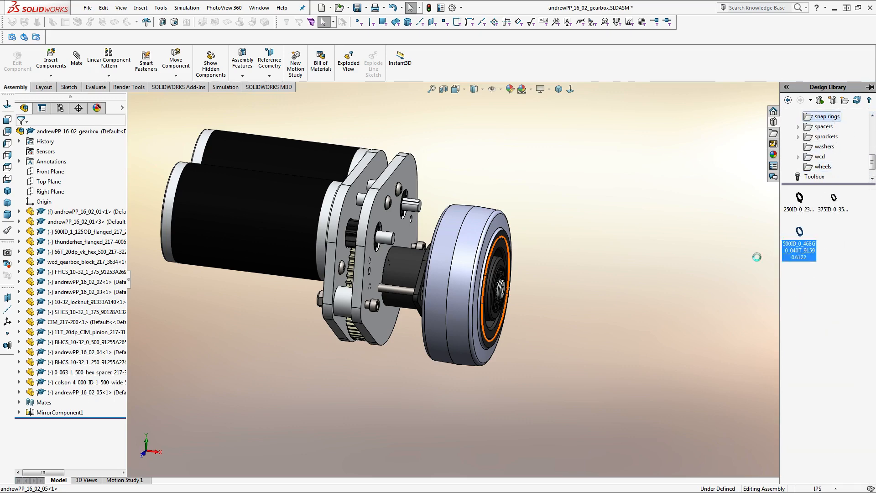
drag(757, 257, 532, 301)
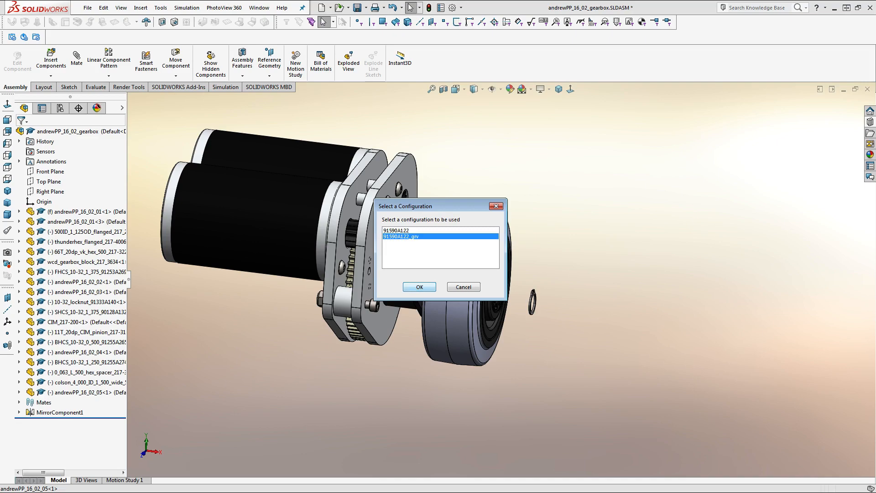
click(419, 286)
scroll(507, 299, down, 10)
key(Escape)
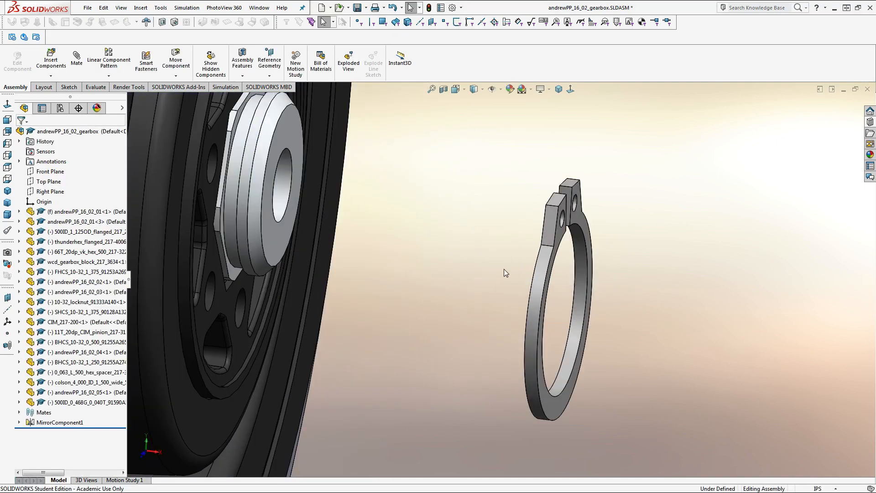
Mate the retaining ring's inner cylindrical face concentric with the round journal at the wheel end of the shaft
scroll(561, 288, up, 5)
scroll(562, 289, down, 5)
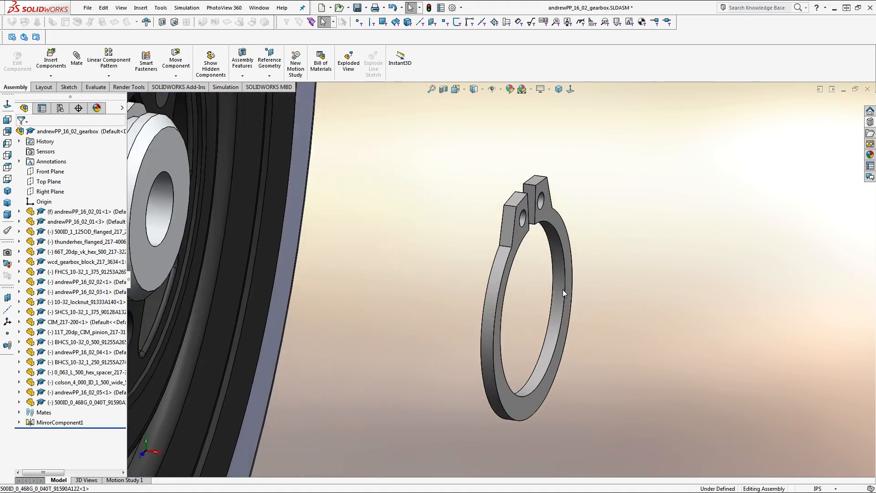
click(562, 290)
scroll(459, 273, up, 5)
middle_drag(390, 246, 403, 249)
scroll(364, 254, down, 3)
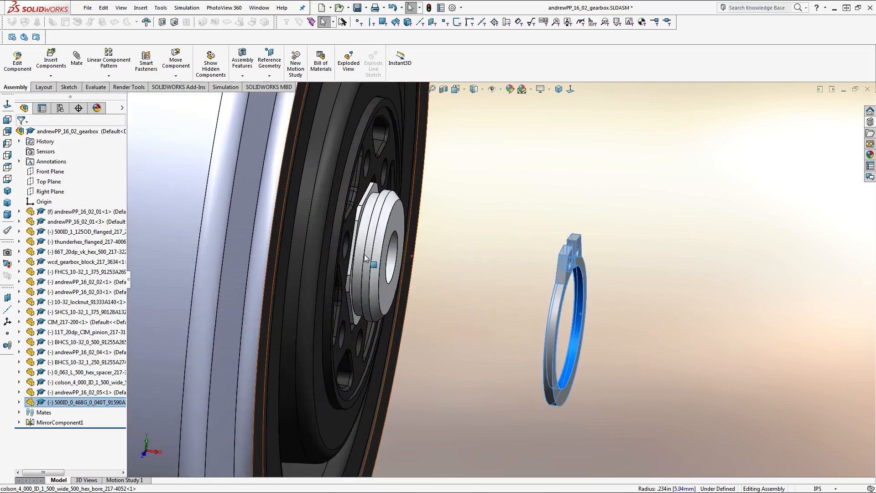
ctrl+click(361, 247)
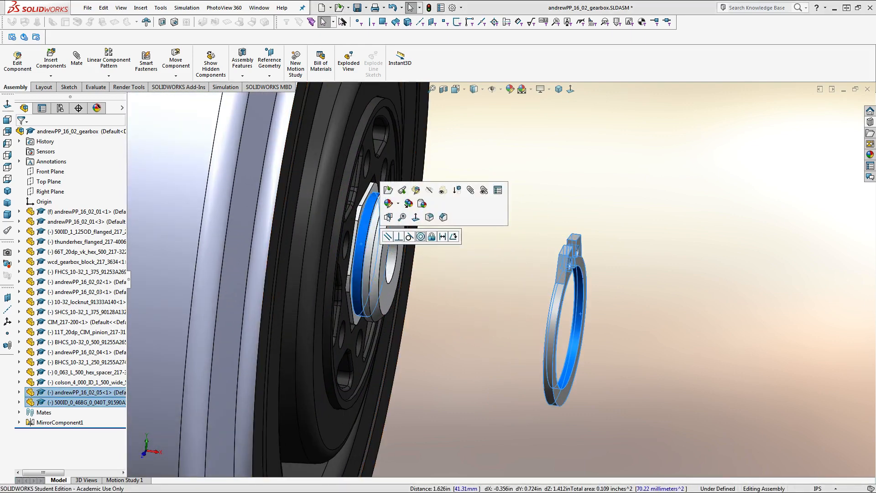
click(420, 236)
Seat the retaining ring axially at the wheel end of the shaft with a coincident mate between their flat faces
scroll(401, 210, down, 5)
click(409, 221)
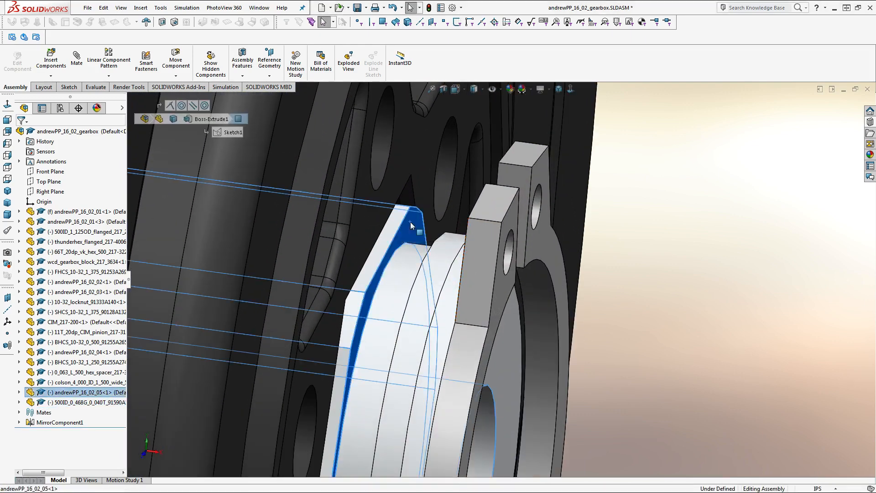
scroll(507, 294, up, 3)
mouse_move(479, 293)
middle_down()
mouse_move(503, 281)
mouse_move(463, 288)
mouse_move(478, 278)
middle_up()
scroll(491, 289, down, 3)
click(511, 280)
scroll(463, 289, up, 5)
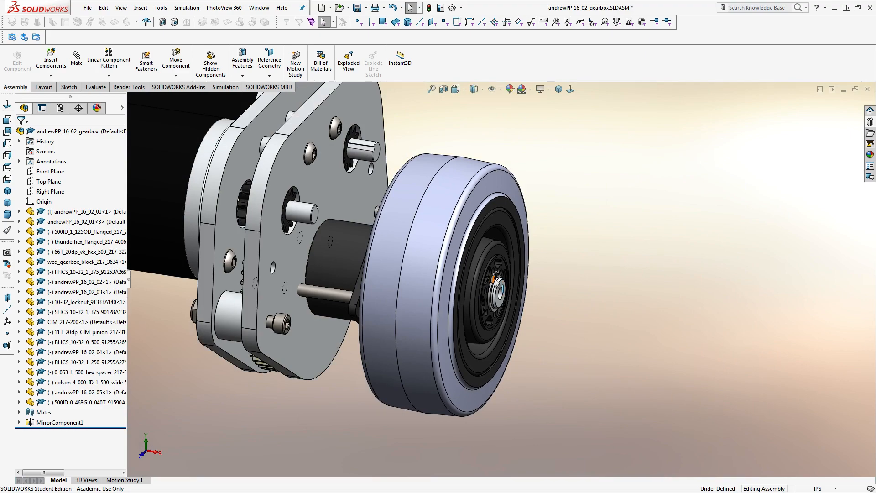
Add a second 500ID_0_468G retaining ring and mate its inner face concentric with the shaft's round journal at the gearbox end
scroll(166, 313, up, 5)
middle_drag(168, 310, 513, 184)
scroll(386, 269, down, 8)
scroll(387, 273, down, 3)
click(390, 276)
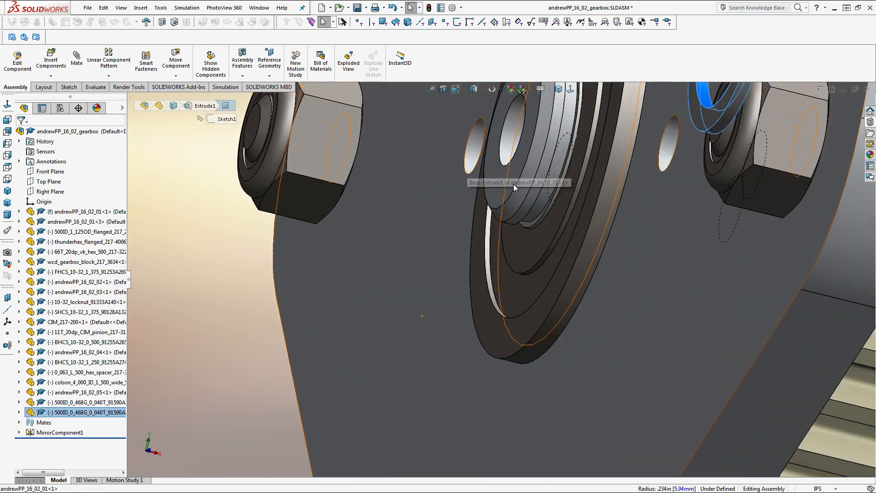
scroll(546, 195, down, 5)
click(567, 201)
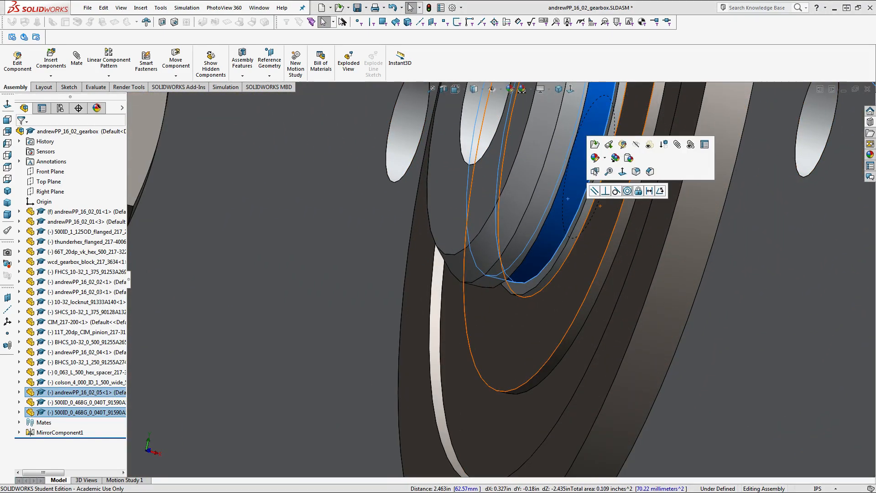
drag(588, 192, 606, 187)
Make the second ring's side face coincident with the wall of the shaft groove at the gearbox end
scroll(557, 210, down, 3)
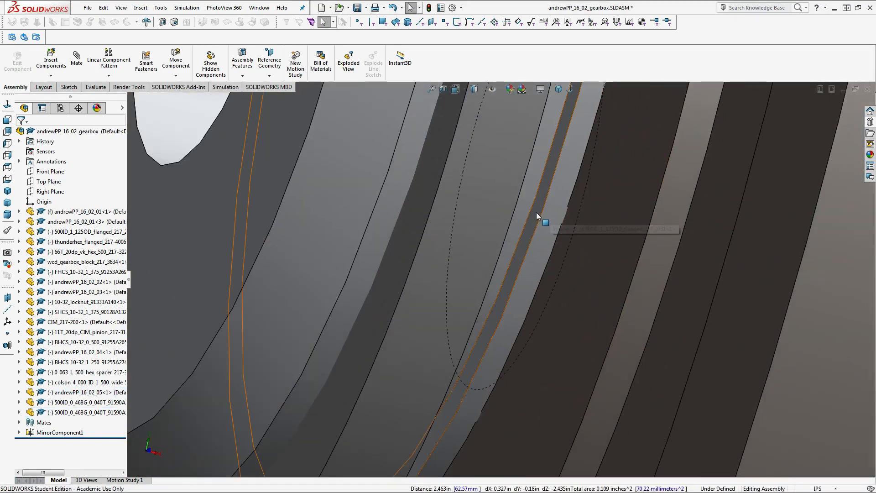
click(535, 212)
scroll(536, 212, up, 4)
middle_drag(464, 261, 489, 261)
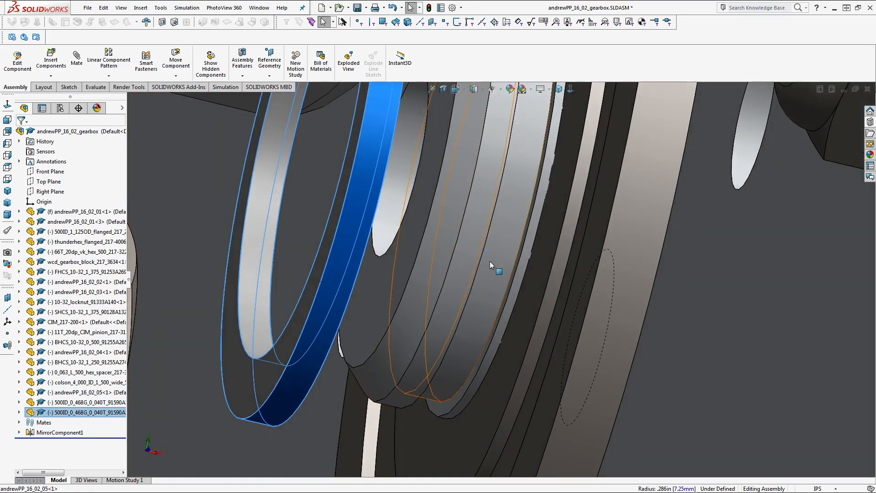
scroll(489, 261, down, 3)
click(538, 321)
scroll(530, 323, up, 6)
middle_drag(430, 289, 434, 349)
ctrl+click(464, 336)
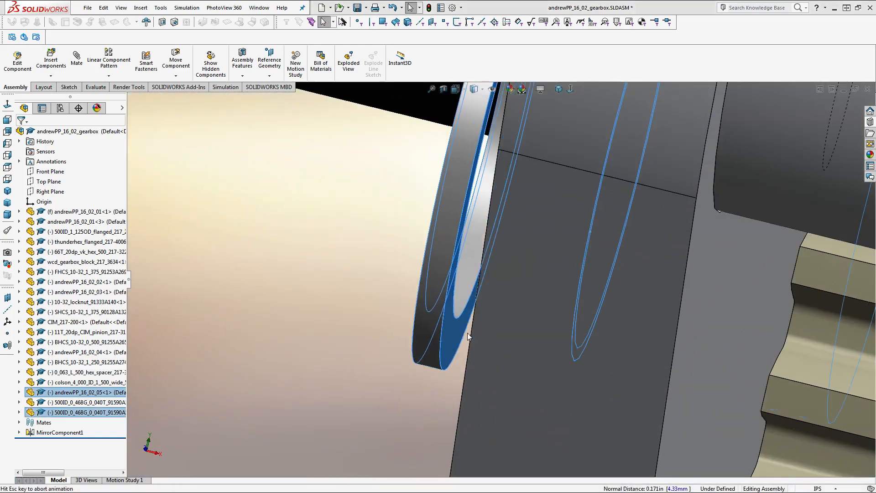
scroll(465, 329, up, 6)
middle_drag(439, 256, 586, 337)
scroll(525, 314, up, 3)
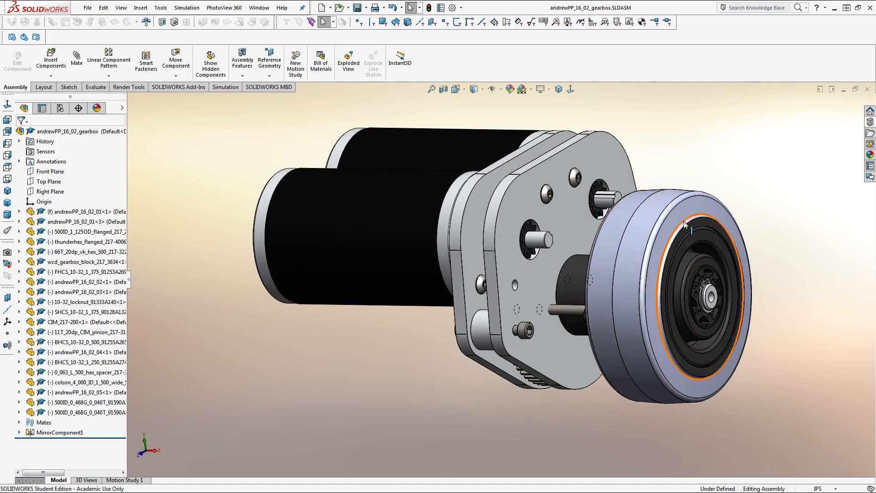
Close the gearbox assembly and check the updated gearbox and middle wheel in Assem3
scroll(636, 199, up, 3)
middle_drag(635, 198, 613, 236)
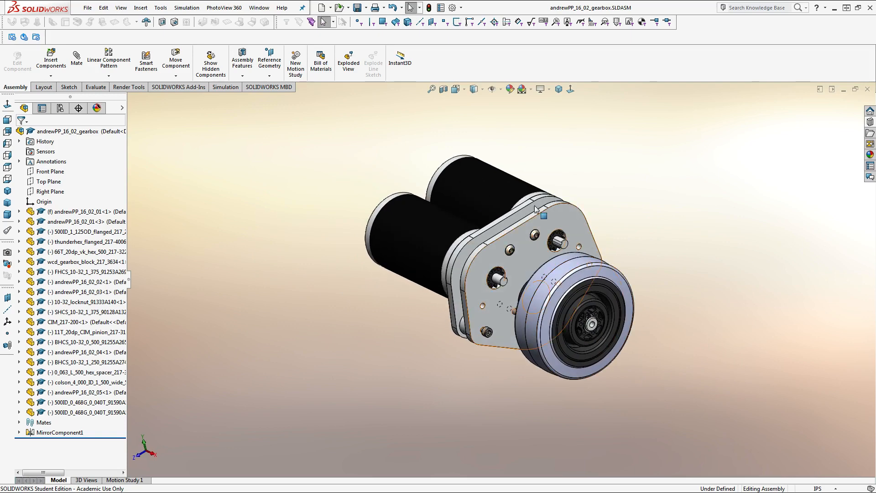
click(87, 8)
click(102, 55)
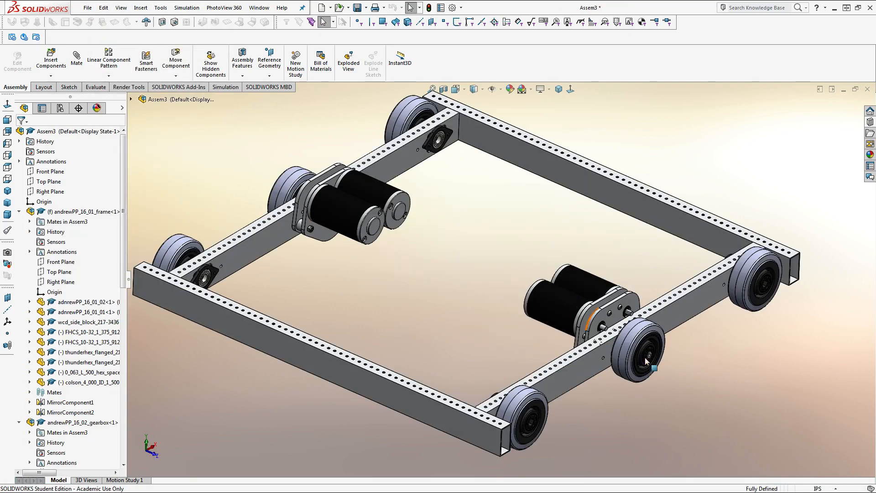
scroll(659, 361, down, 5)
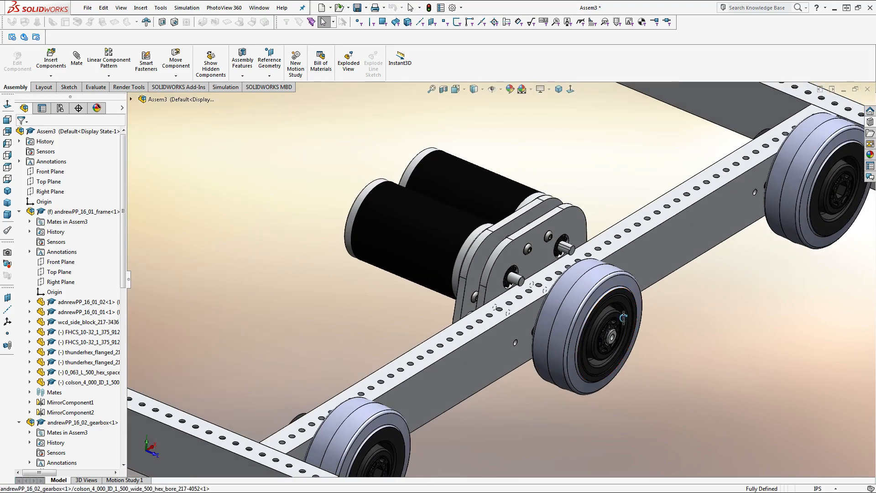
middle_drag(642, 353, 631, 319)
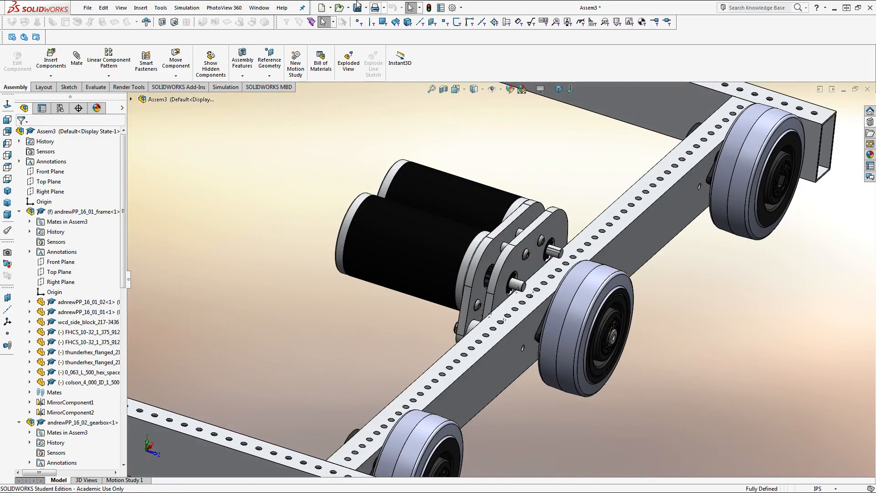
Switch to the andrewPP_16_01_frame assembly and collapse the expanded frame tube and mirrored components in its feature tree
click(263, 4)
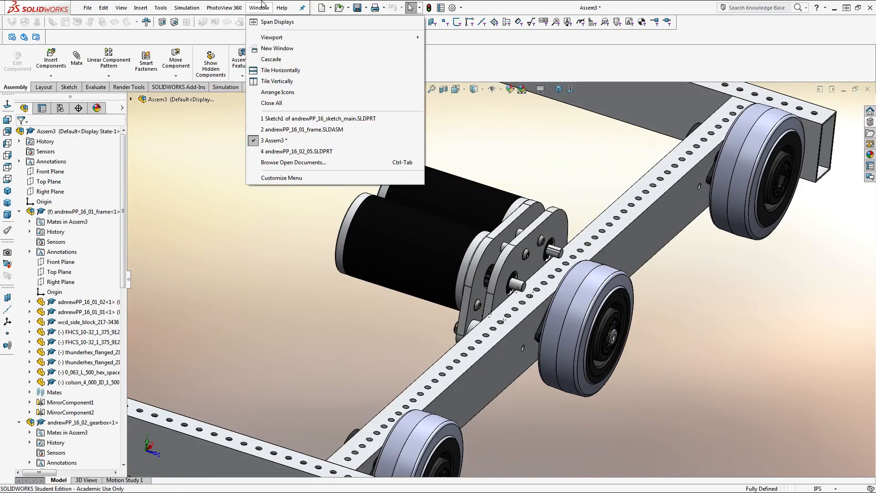
click(309, 131)
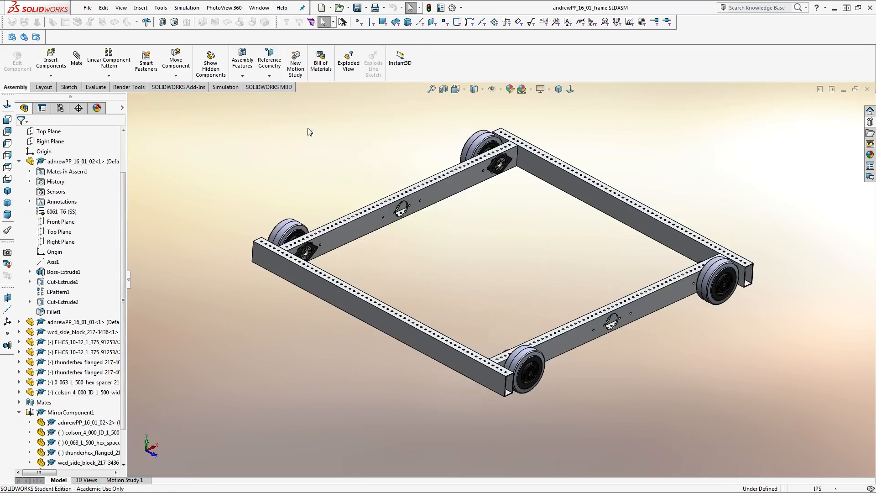
click(271, 5)
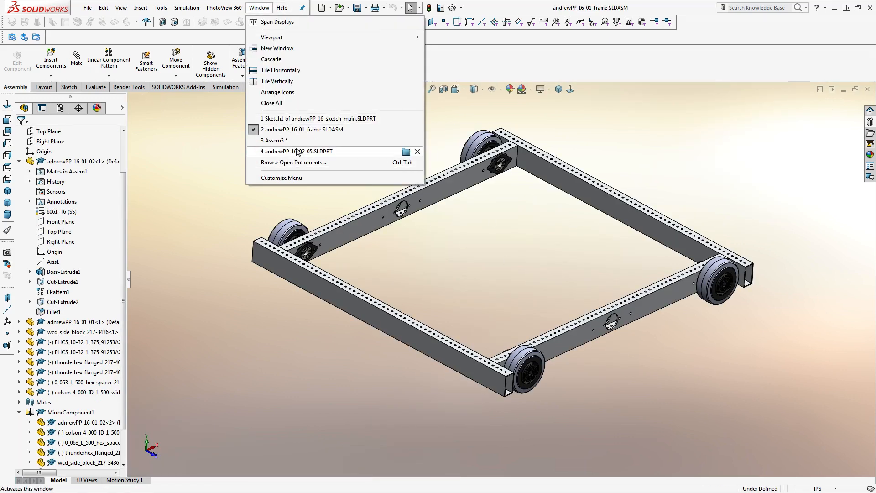
click(171, 226)
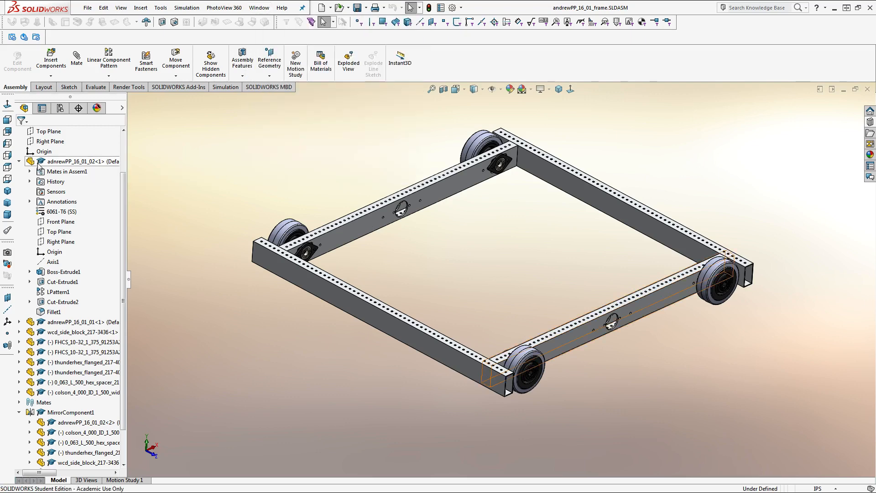
click(68, 161)
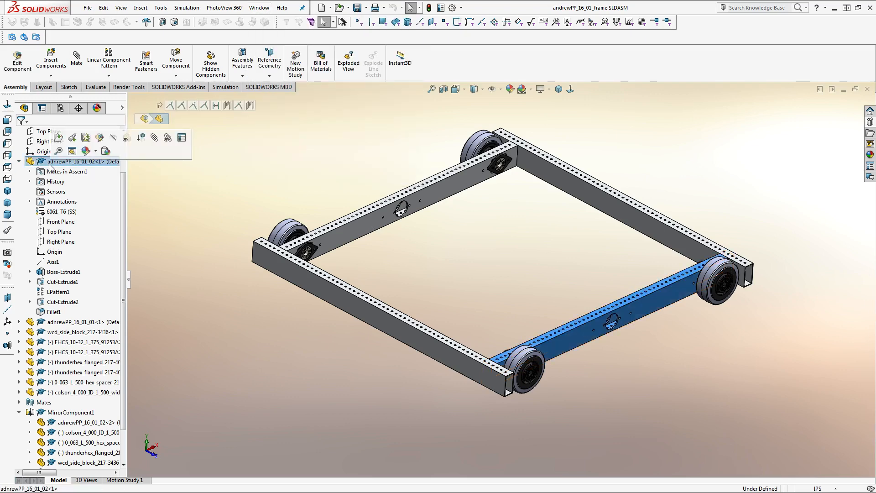
click(20, 162)
click(19, 312)
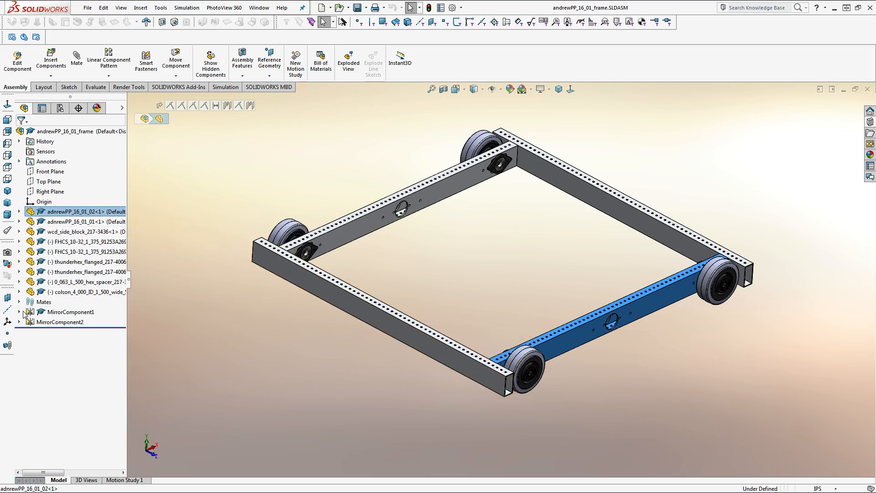
click(53, 294)
click(317, 129)
Close the andrewPP_16_02_05 shaft part and switch to Assem3
click(258, 7)
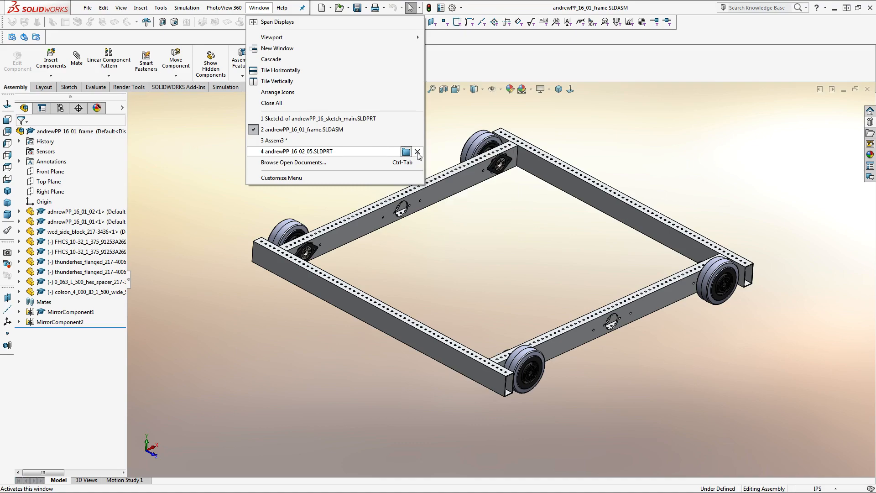
click(417, 152)
click(258, 8)
click(307, 141)
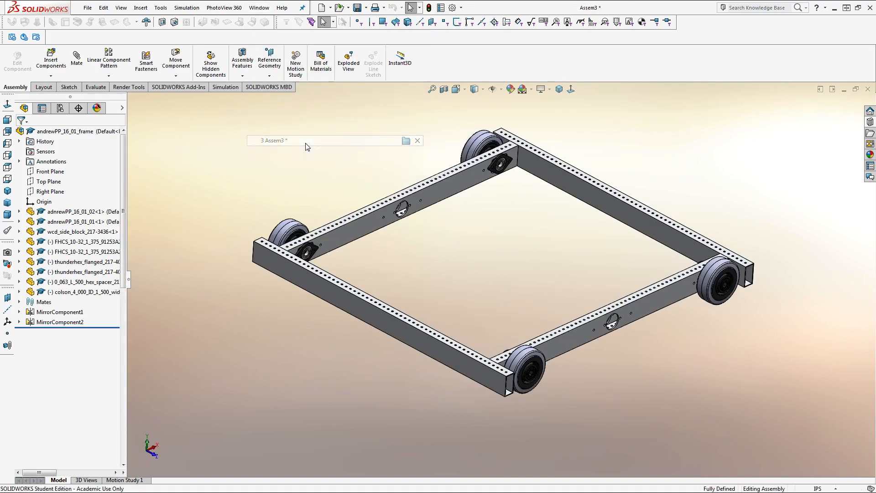
Collapse the frame and gearbox branches in the Assem3 tree and open the andrewPP_16_02_gearbox subassembly
middle_drag(454, 319, 517, 128)
scroll(513, 256, down, 8)
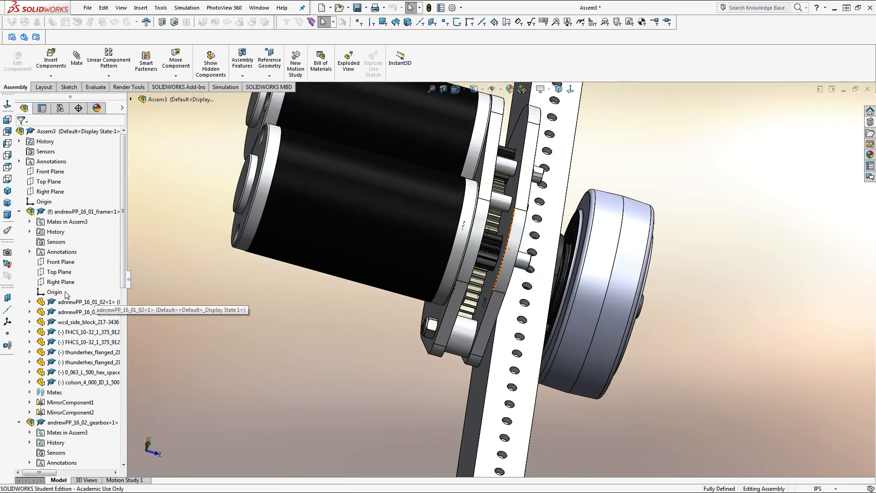
click(19, 211)
click(20, 222)
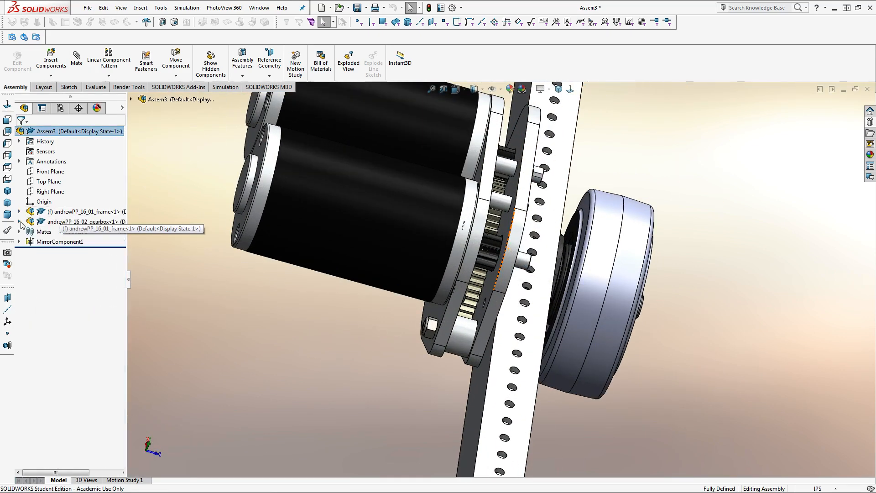
click(43, 226)
click(51, 205)
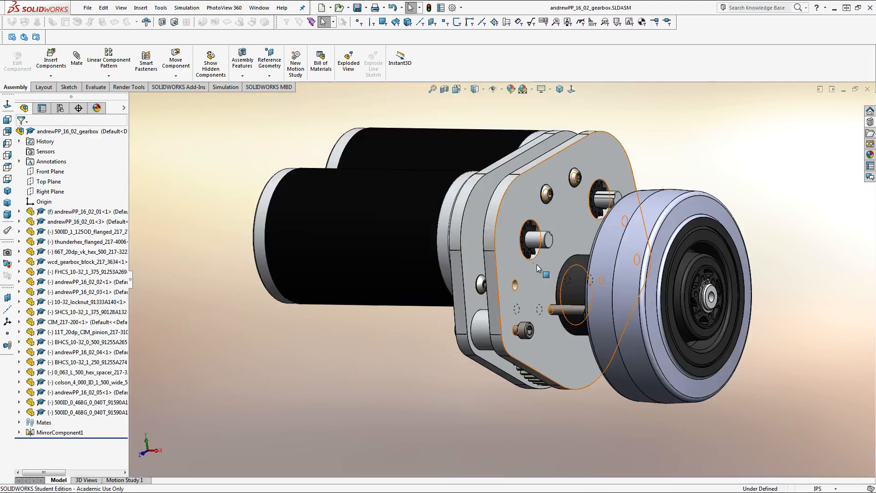
Delete the coincident mate between the 66T gear and the andrewPP_16_02_02 spacer
middle_drag(545, 264, 509, 299)
scroll(430, 292, down, 5)
click(431, 292)
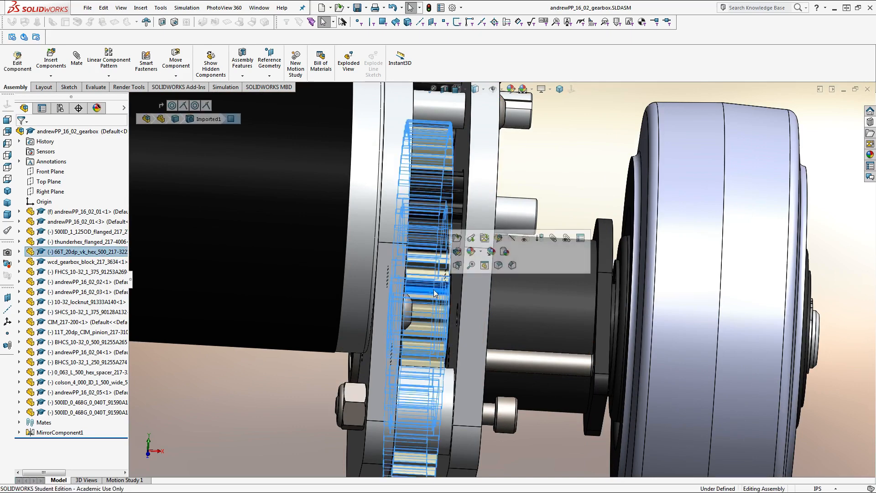
click(566, 238)
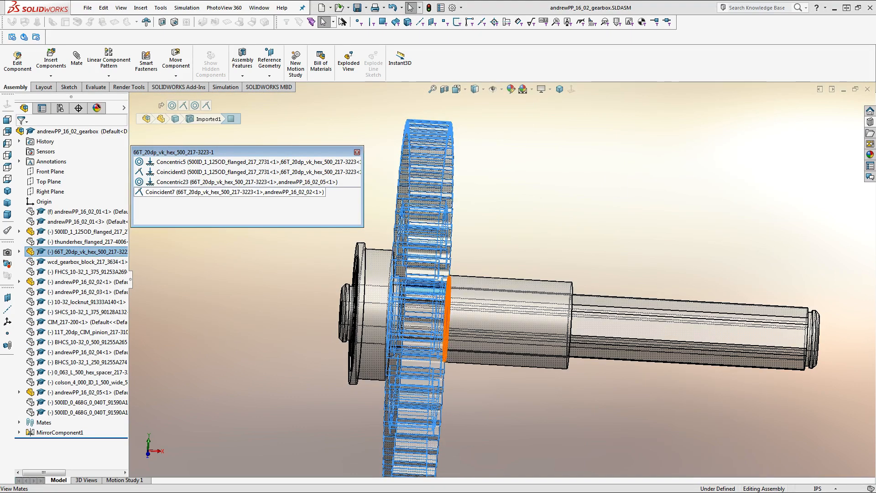
click(218, 192)
key(Delete)
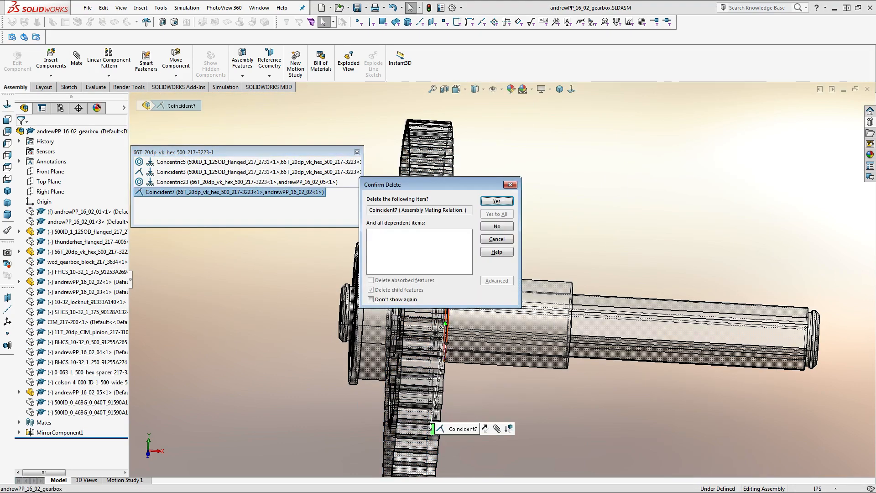
key(Return)
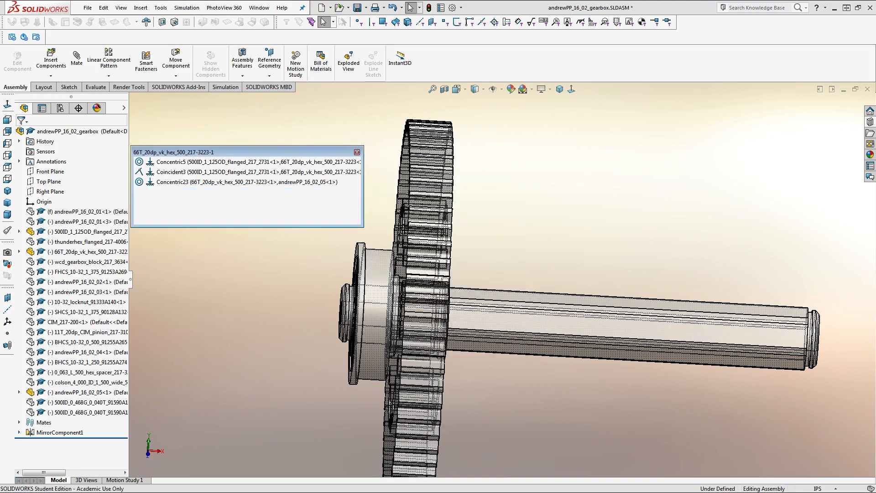
click(356, 152)
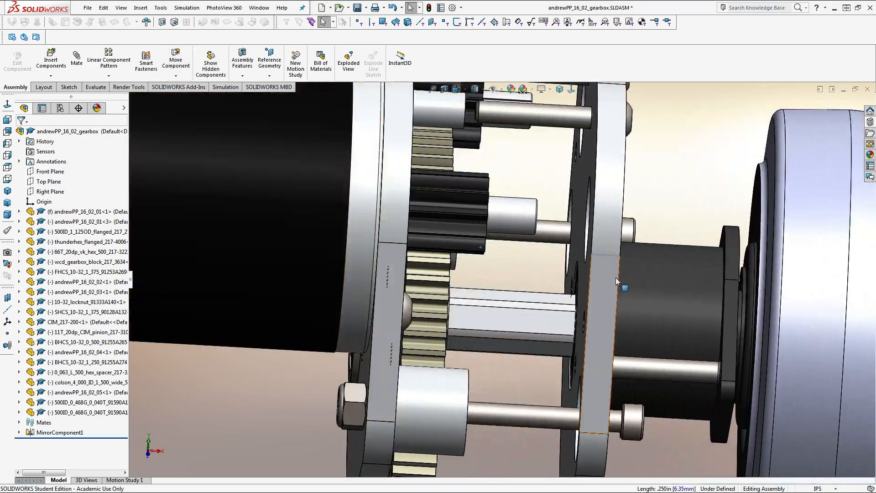
Insert an 18T #25 500 hex hubbed sprocket from the Design Library into free space near the wheel
scroll(543, 272, up, 5)
middle_drag(542, 272, 534, 276)
scroll(534, 275, down, 1)
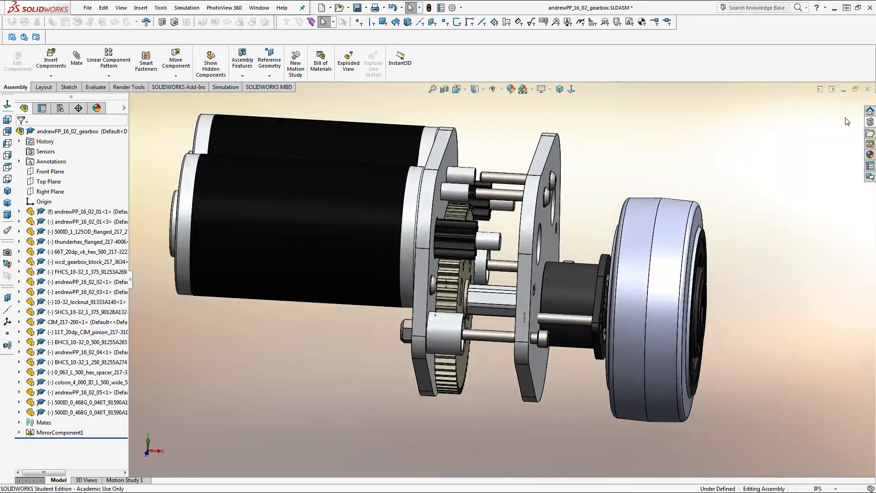
click(869, 122)
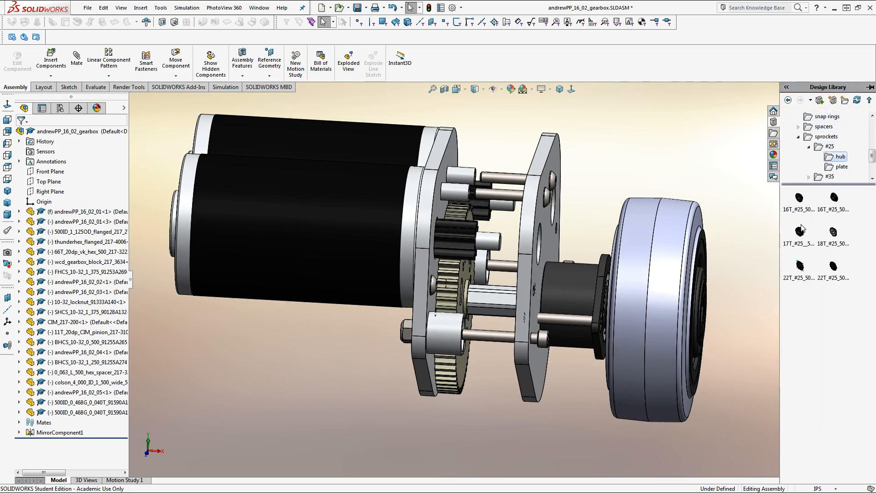
drag(833, 233, 733, 166)
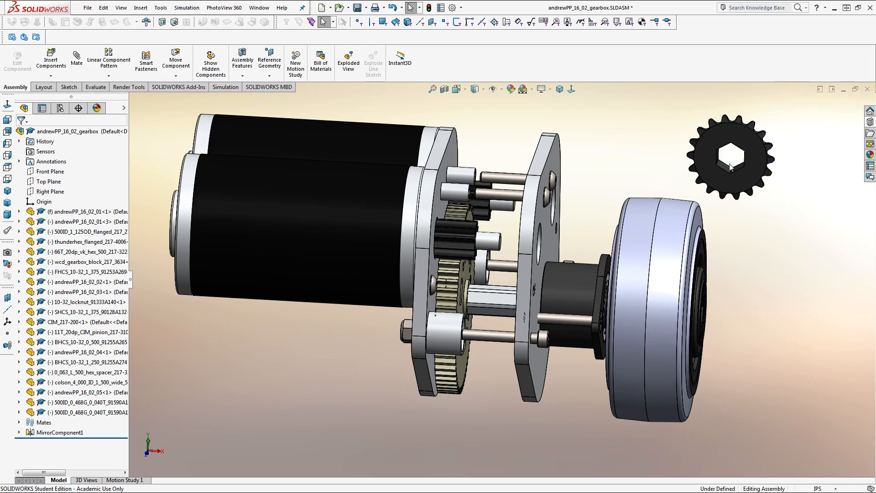
scroll(683, 189, down, 2)
right_drag(736, 148, 733, 167)
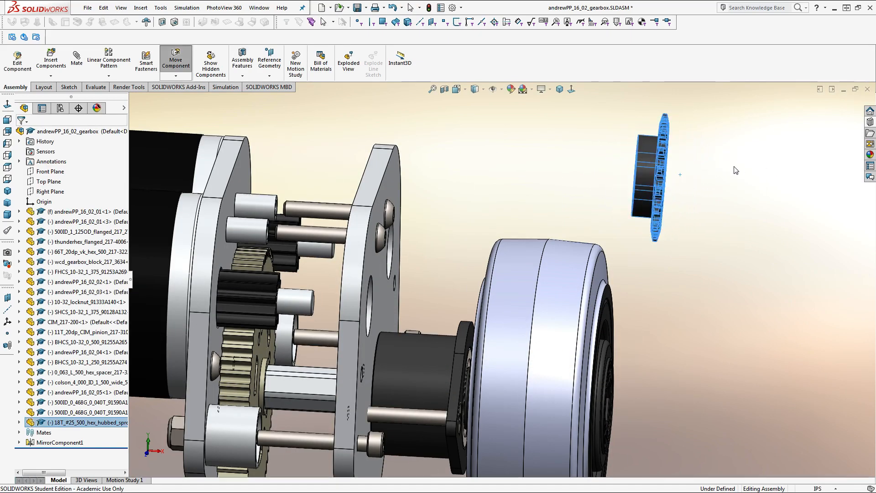
Duplicate the 18T sprocket and mate the cylindrical hubs of both sprockets concentric
ctrl+drag(641, 166, 527, 160)
ctrl+click(649, 173)
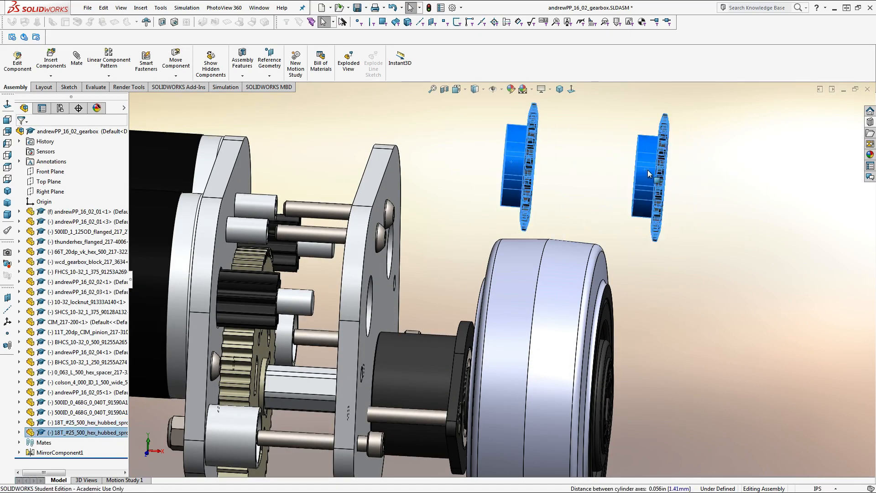
click(702, 161)
Mate the hub end face of one 18T sprocket coincident with the facing side of the other
middle_drag(619, 164, 690, 150)
scroll(629, 157, down, 2)
click(629, 157)
scroll(690, 150, down, 4)
ctrl+click(583, 140)
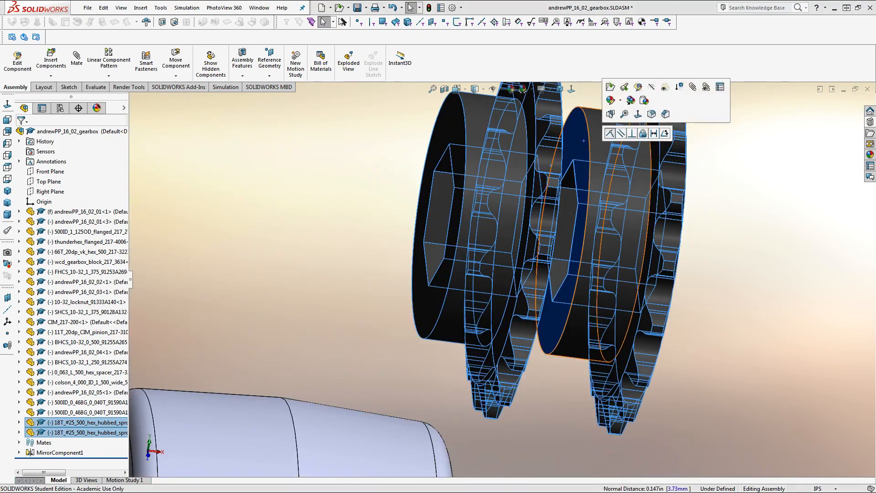
click(609, 133)
Mate matching flats of the two sprockets' hex bores parallel so their hexes line up
middle_drag(605, 180, 530, 158)
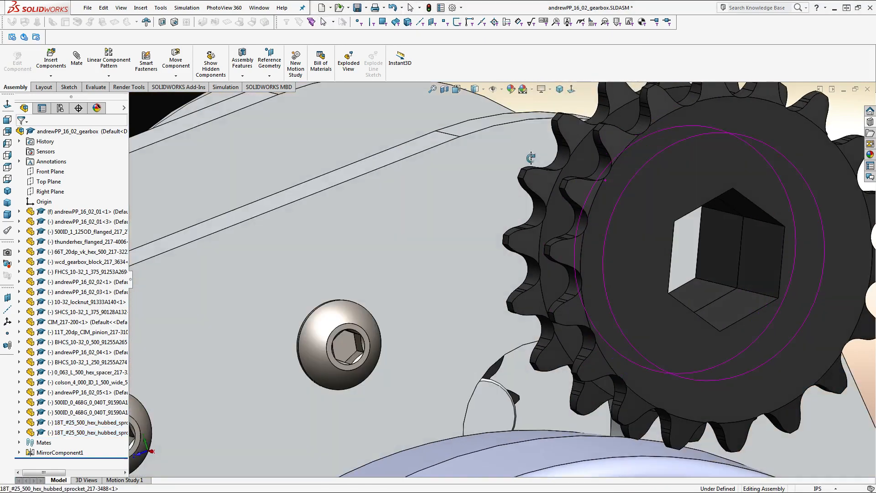
click(735, 256)
ctrl+click(759, 260)
click(755, 223)
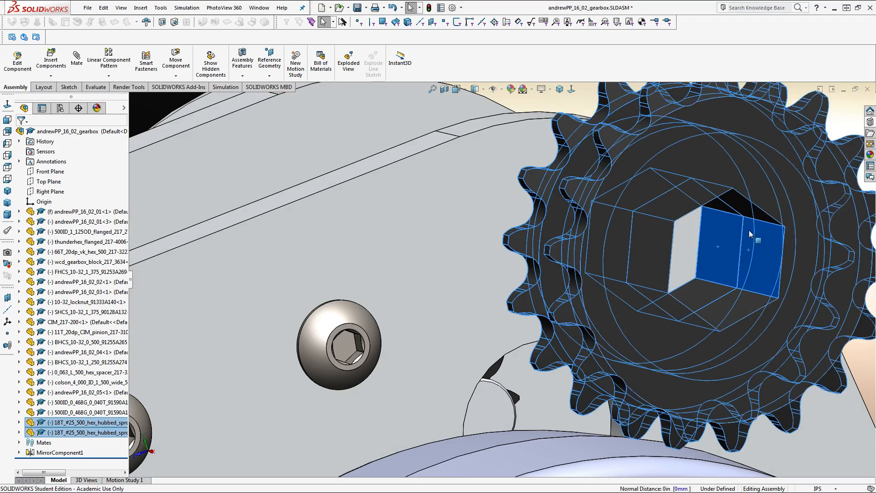
key(Escape)
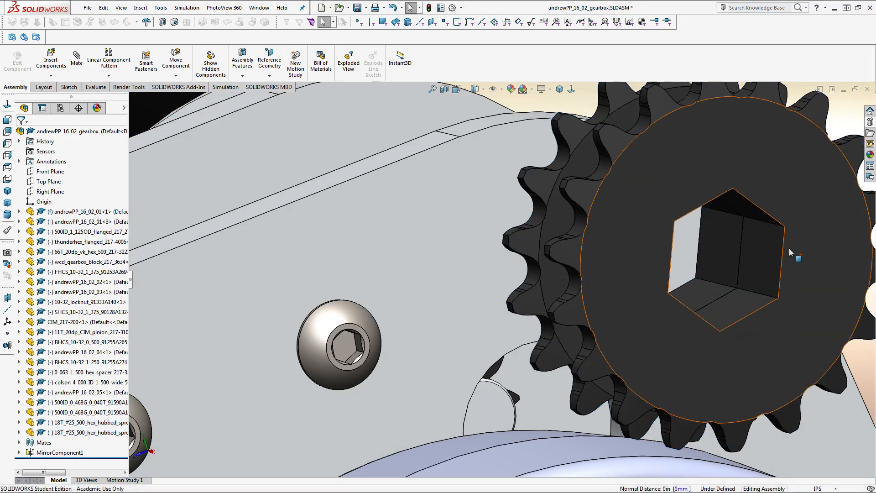
click(763, 249)
ctrl+click(719, 238)
key(Escape)
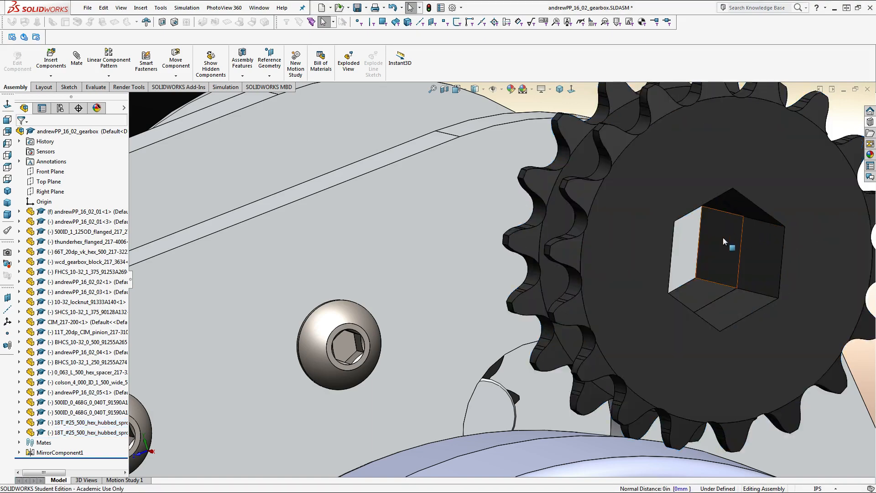
Mate the sprocket pair concentric with the andrewPP_16_02_05 output shaft using the sprocket hub and a rounded shaft corner
scroll(715, 261, up, 5)
click(575, 263)
middle_drag(576, 263, 411, 320)
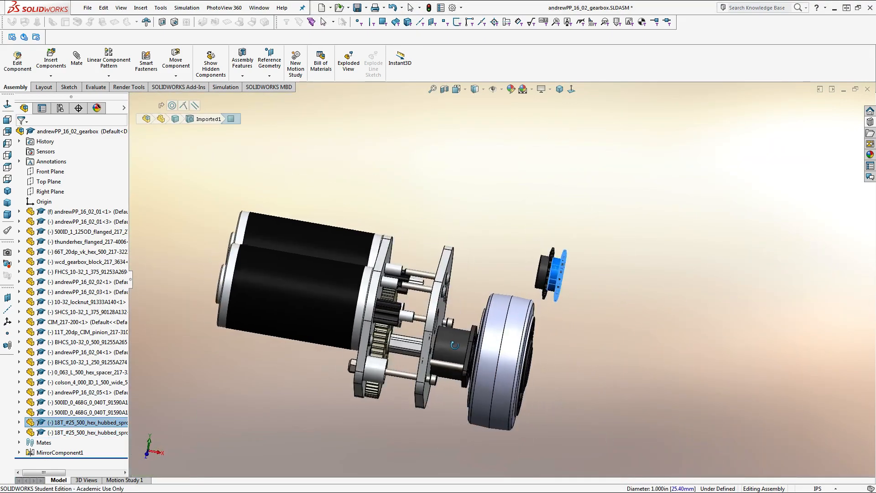
scroll(376, 343, down, 5)
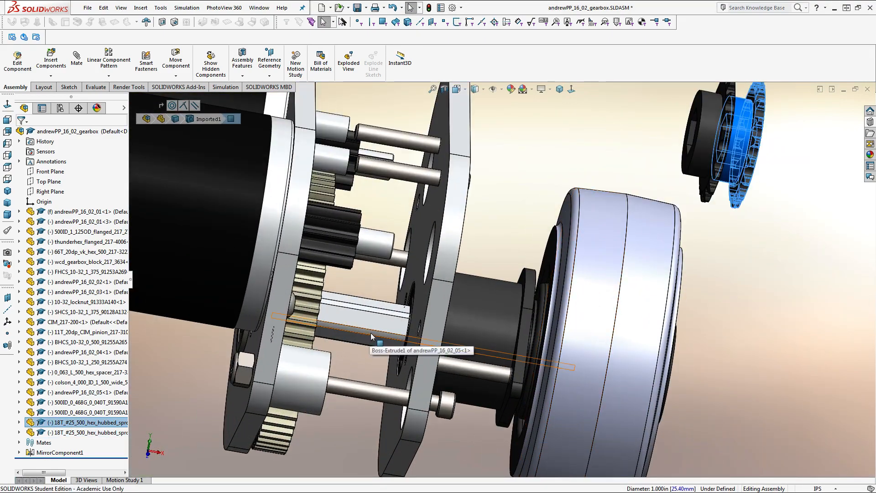
ctrl+click(370, 332)
click(429, 325)
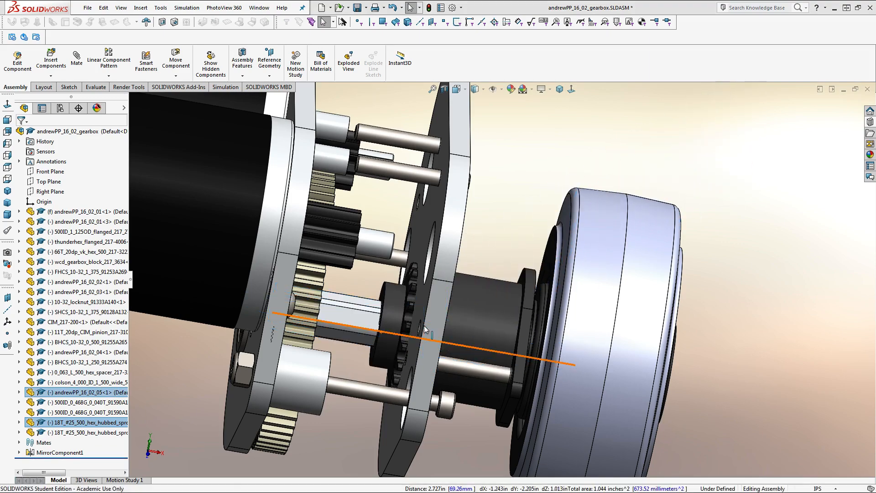
Mate a hex bore flat of the gear-side sprocket parallel to a flat of the output shaft
scroll(409, 297, down, 6)
scroll(408, 297, down, 5)
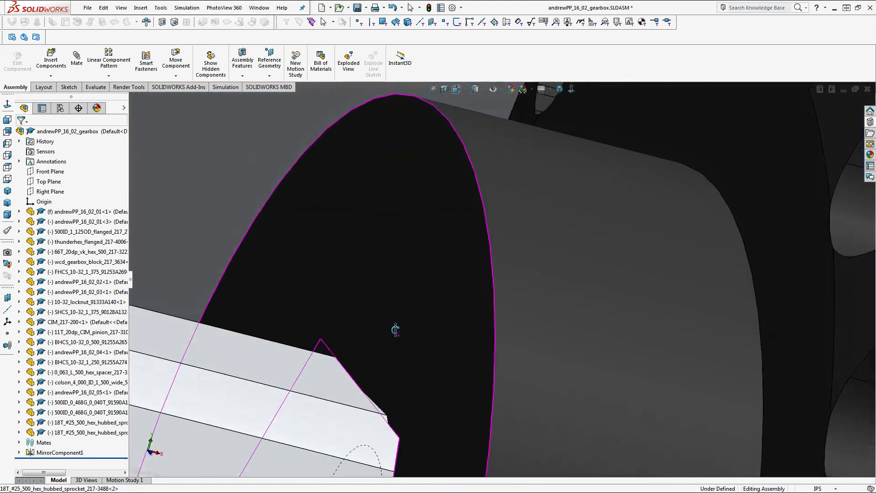
scroll(342, 338, down, 3)
click(318, 345)
scroll(314, 337, up, 5)
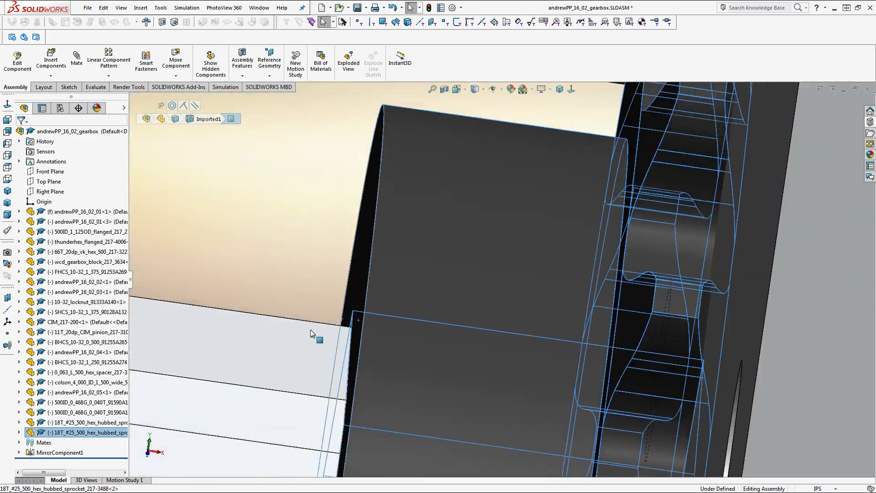
scroll(311, 330, up, 6)
middle_drag(312, 331, 473, 415)
scroll(385, 361, up, 4)
scroll(384, 361, up, 3)
middle_drag(383, 360, 414, 364)
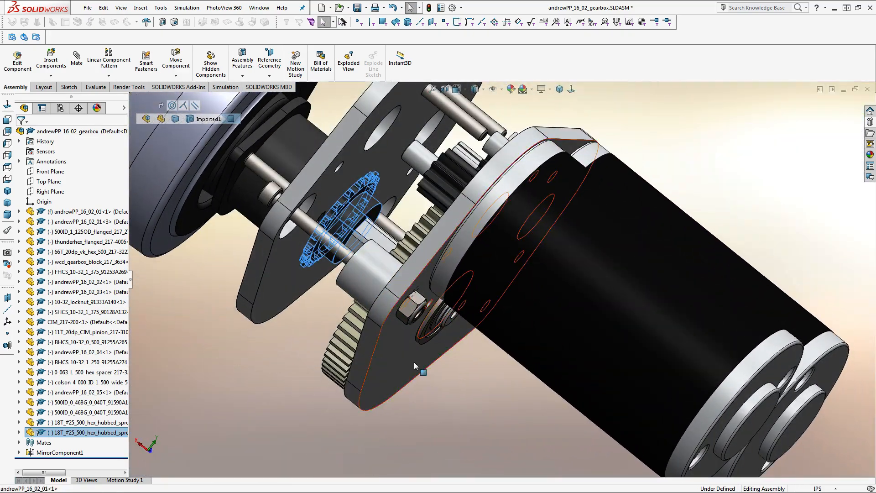
scroll(367, 273, down, 6)
middle_drag(367, 283, 332, 344)
ctrl+click(297, 376)
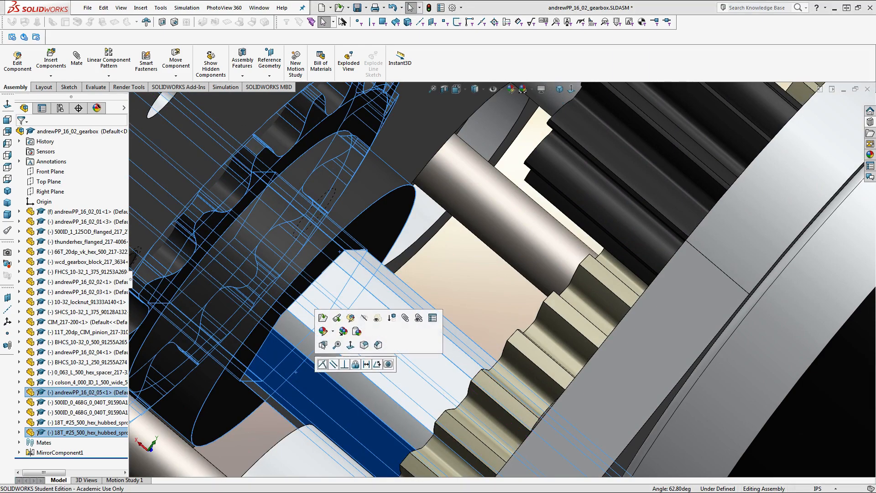
click(332, 366)
Mate the hub end face of the gear-side sprocket coincident with the side face of the 66T gear
scroll(364, 292, up, 3)
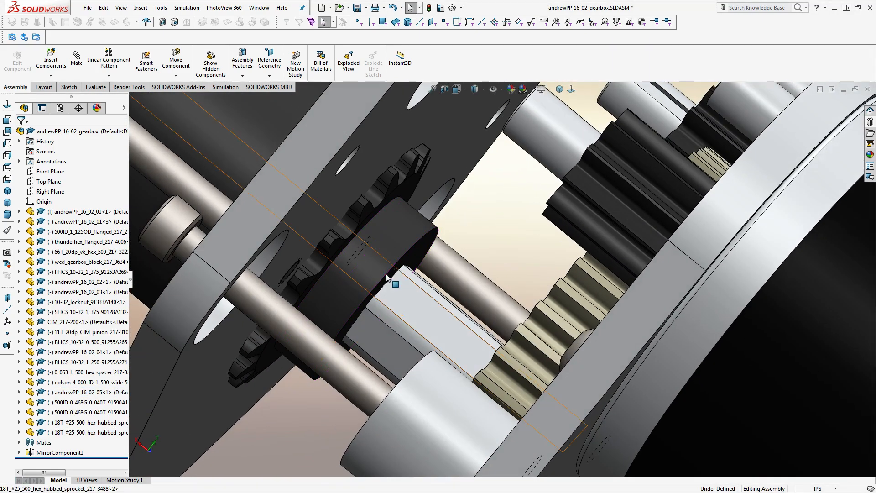
click(412, 251)
click(472, 254)
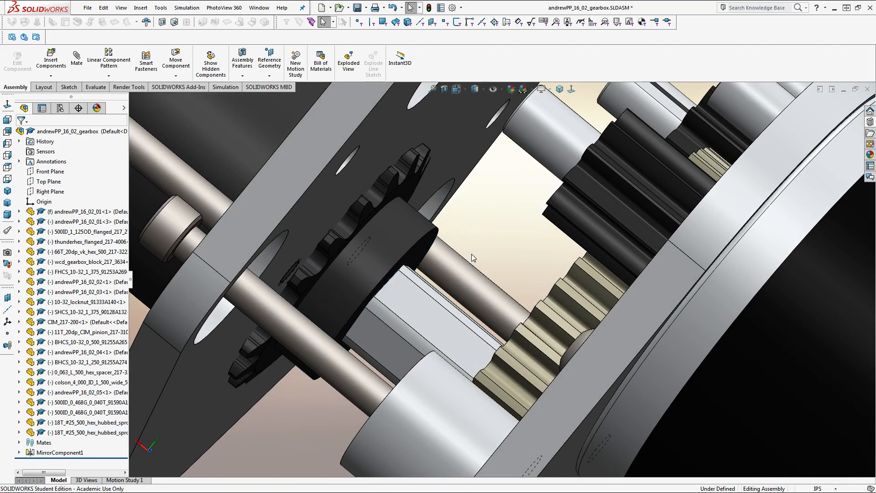
click(423, 253)
middle_drag(425, 255, 665, 456)
scroll(665, 455, down, 2)
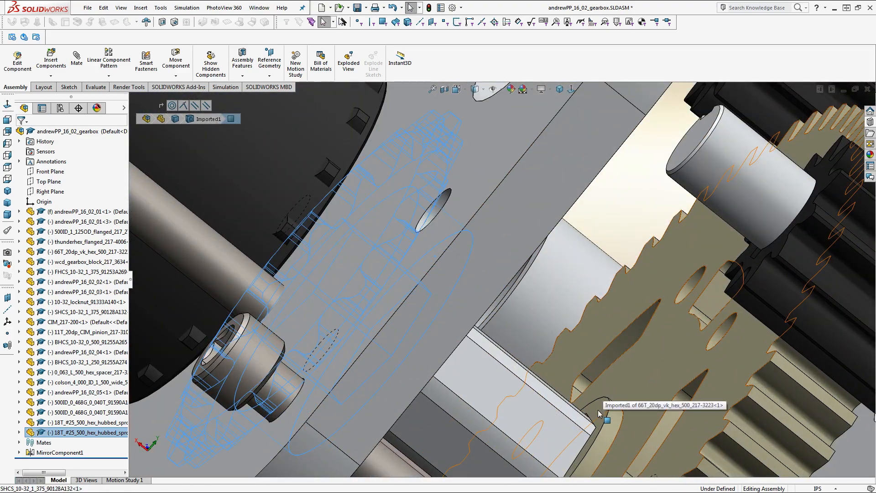
ctrl+click(596, 410)
click(620, 404)
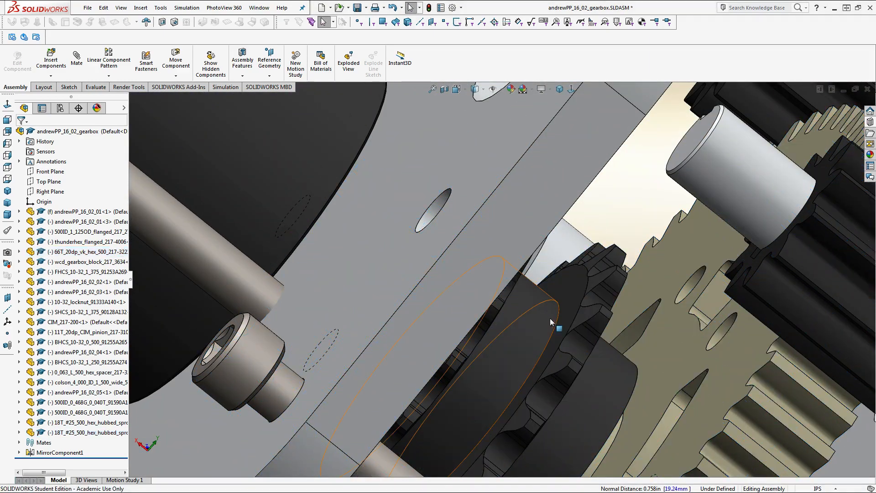
Add a 0.1875 in distance mate between the plate-side sprocket's outer face and the inner face of the wheel-side gearbox plate
scroll(538, 325, up, 3)
middle_drag(535, 327, 531, 314)
scroll(514, 274, down, 3)
click(473, 259)
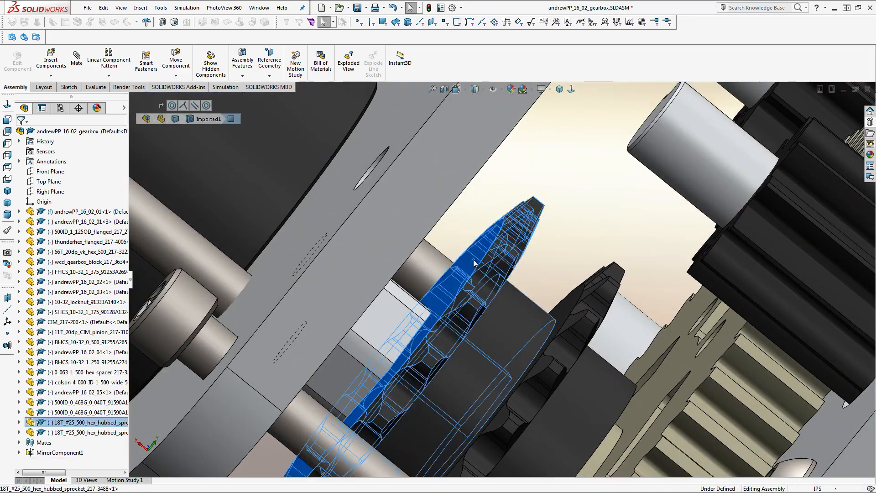
middle_drag(473, 261, 430, 195)
ctrl+click(440, 188)
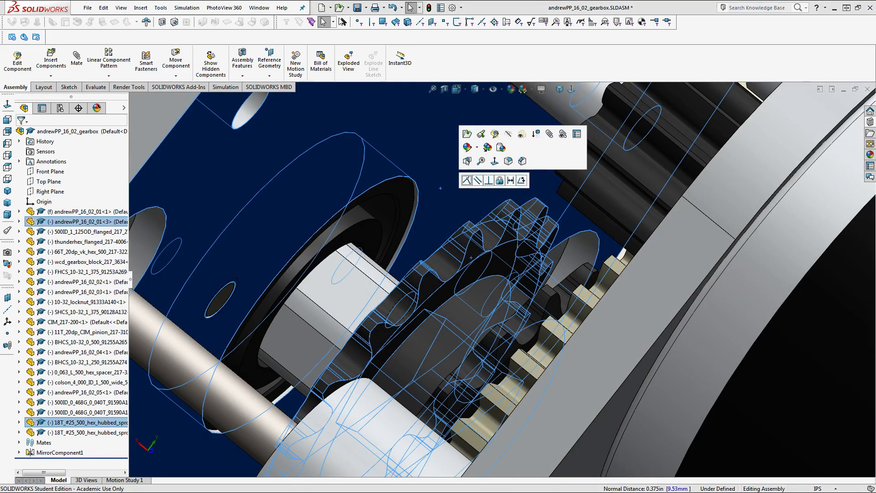
click(510, 180)
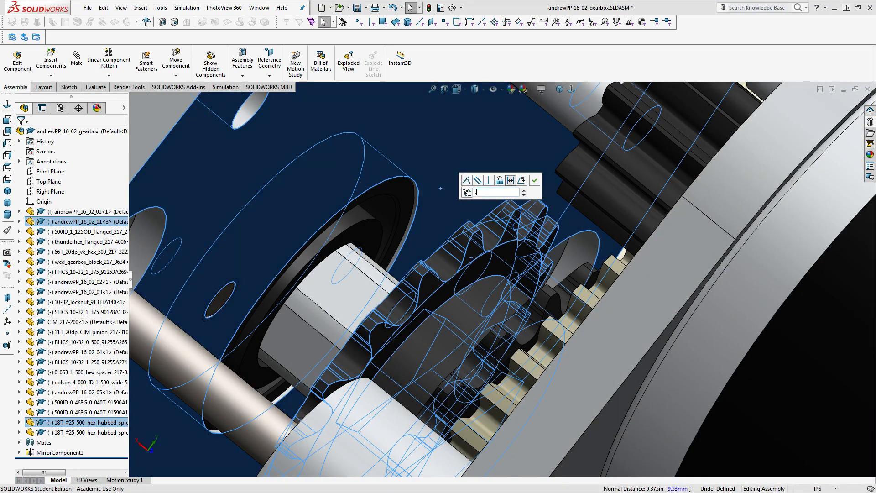
text(.1875)
key(Return)
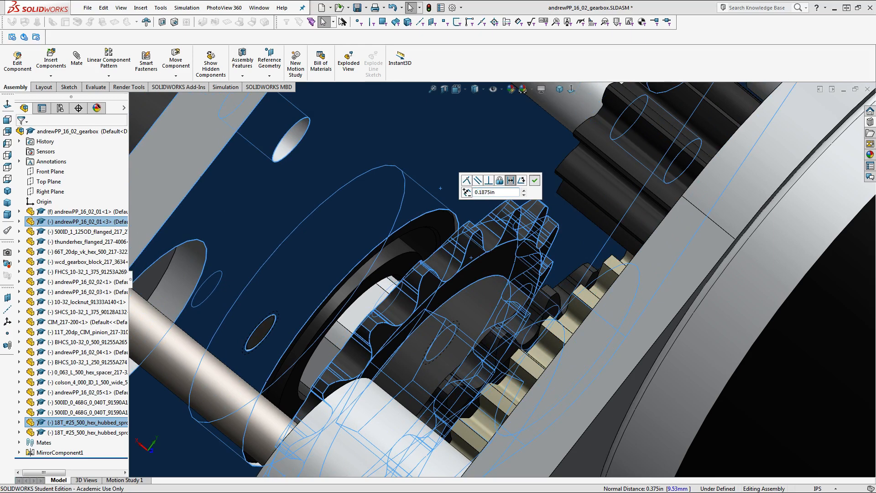
Open the andrewPP_16_02_02 spacer part and set its extrusion length to 1.0625+.1875 in
click(393, 244)
click(416, 193)
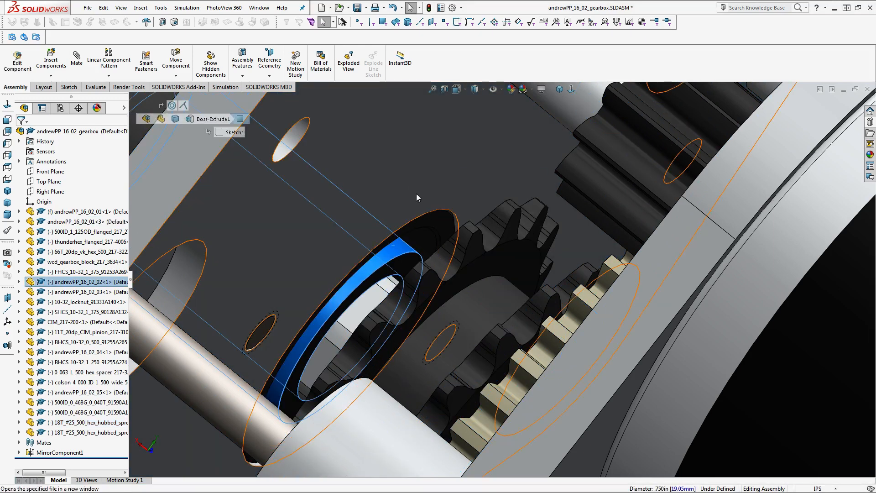
click(447, 225)
middle_drag(447, 240, 440, 205)
double_click(435, 207)
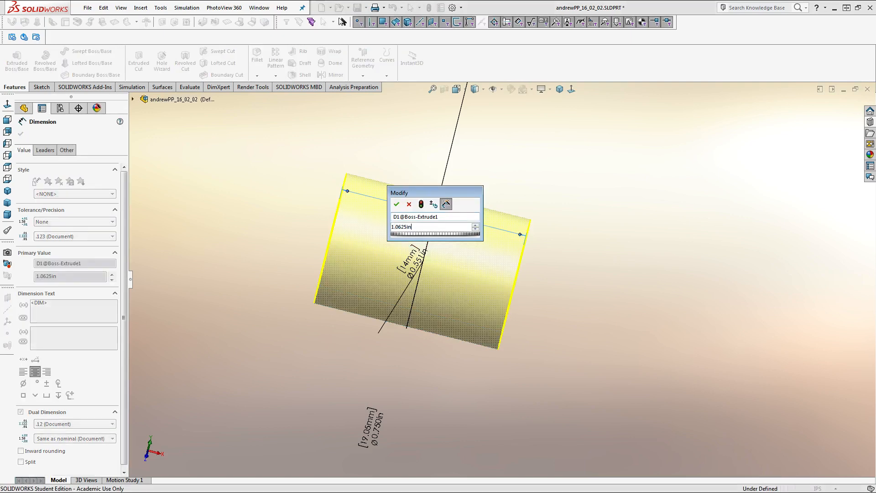
text(+.18)
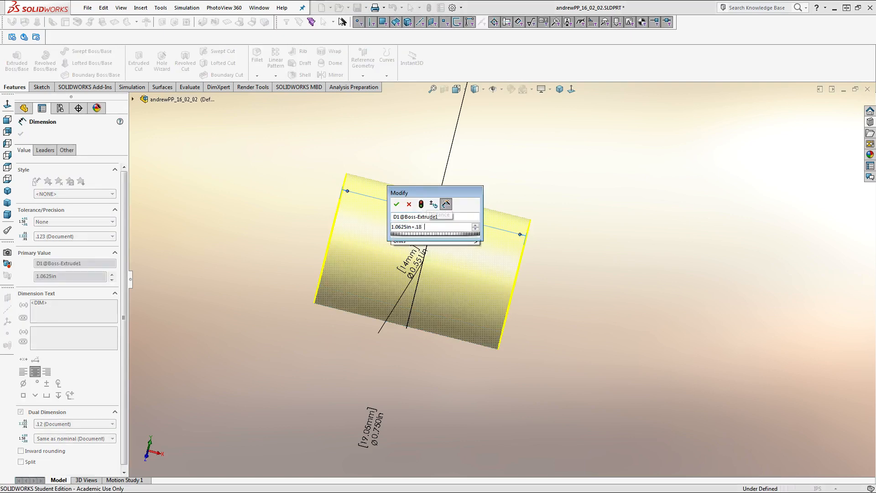
text(75)
key(Return)
Rebuild and save the spacer part, then return to the andrewPP_16_02_gearbox assembly and rebuild it with the changed part
click(339, 127)
click(431, 6)
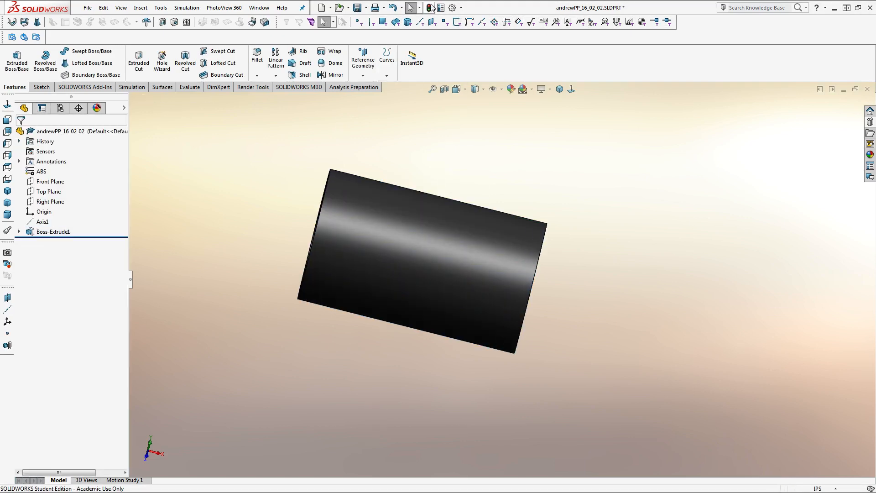
click(87, 8)
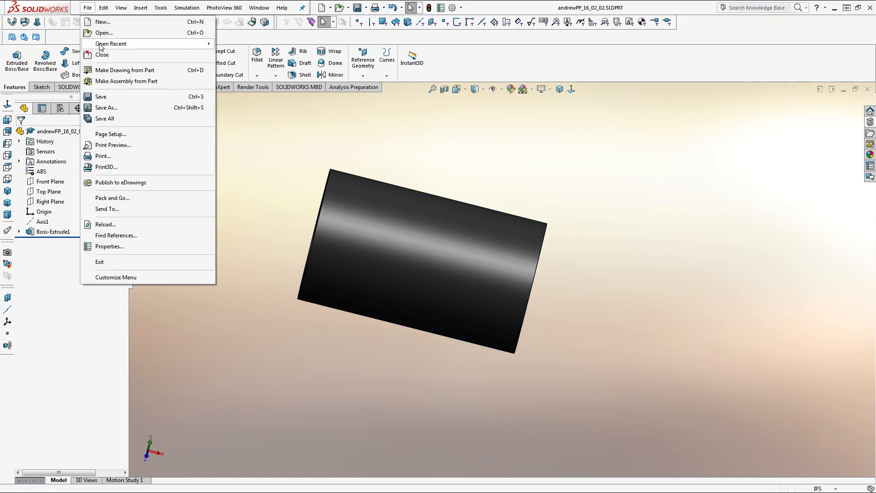
mouse_move(105, 43)
click(274, 154)
click(76, 55)
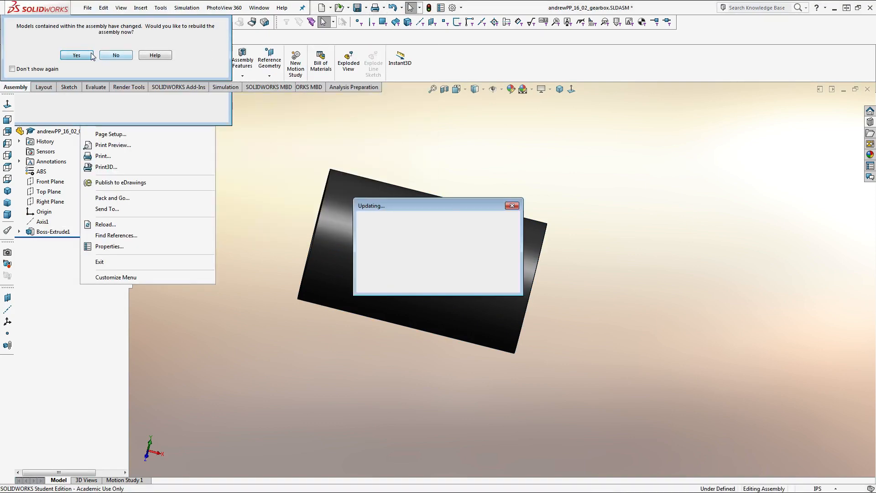
Measure the distance from the free end of the large andrewPP_16_02_03 spacer to the wheel-side gearbox plate
scroll(324, 239, up, 6)
scroll(465, 317, down, 1)
mouse_move(466, 307)
middle_down()
mouse_move(478, 287)
mouse_move(466, 308)
middle_up()
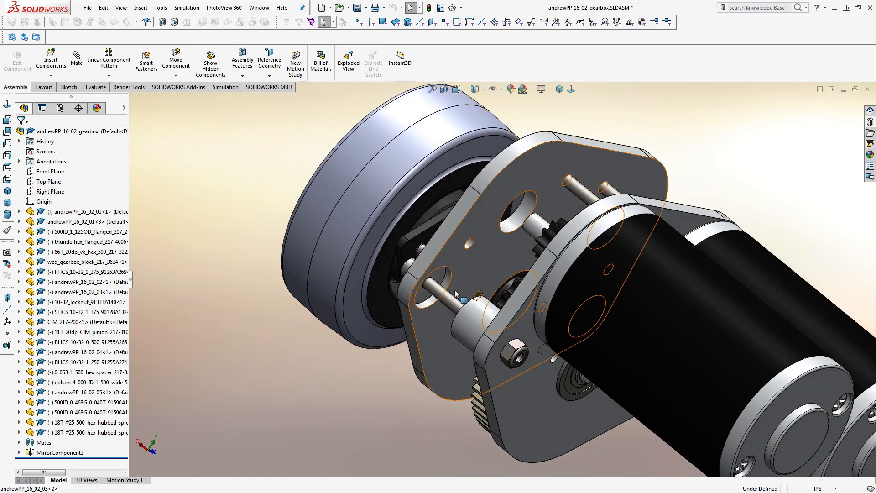
scroll(465, 308, down, 5)
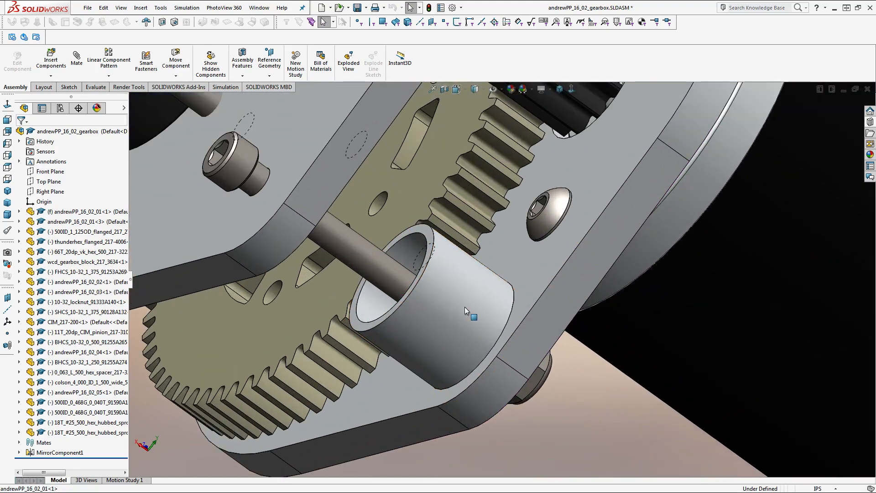
click(461, 297)
middle_drag(461, 297, 359, 204)
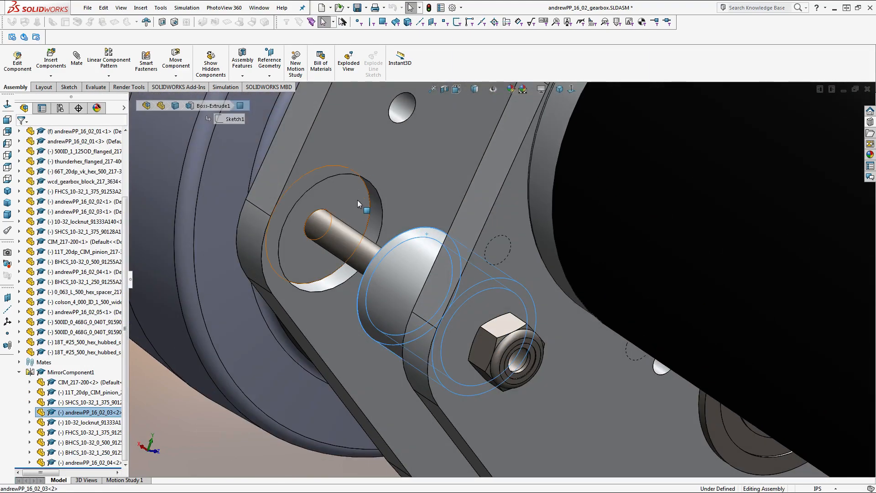
ctrl+click(357, 200)
key(Escape)
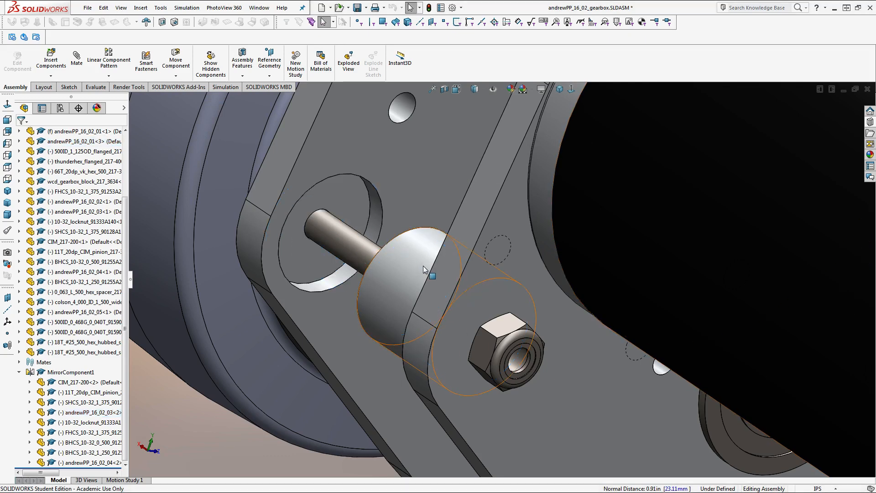
Increase the extrusion length of the large andrewPP_16_02_03 spacer so it bridges the gap between the gearbox plates
click(419, 261)
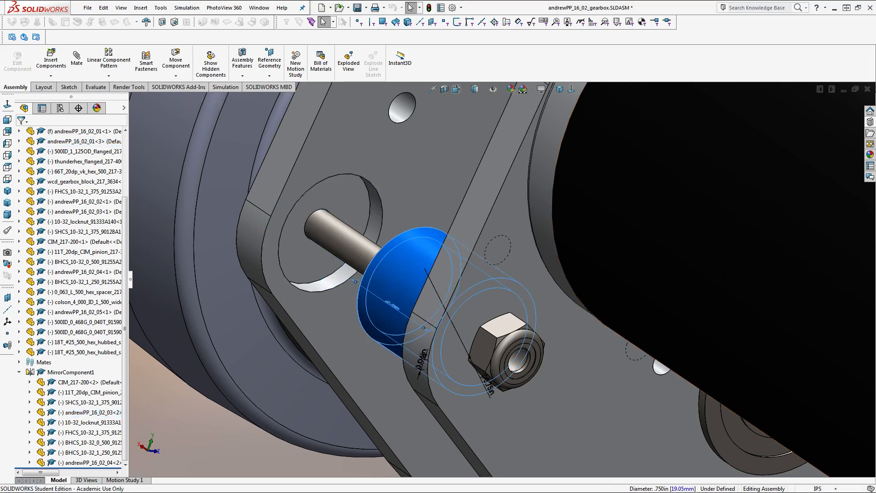
double_click(391, 304)
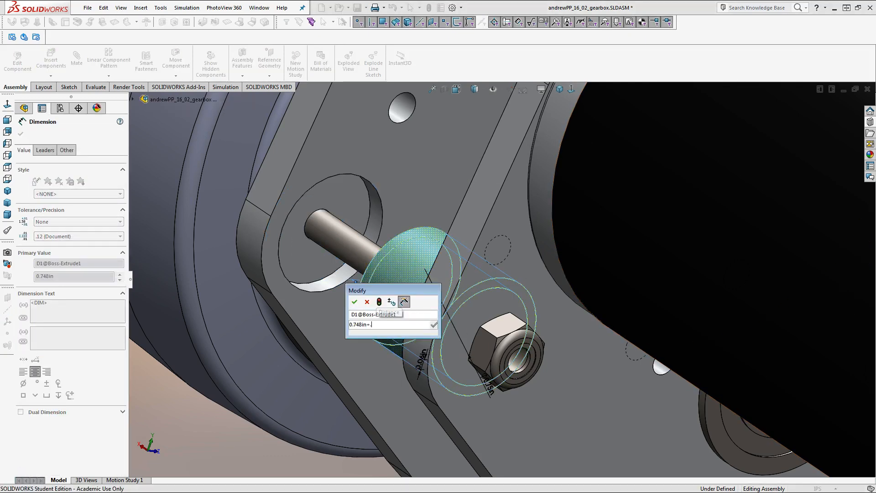
key(Return)
click(330, 374)
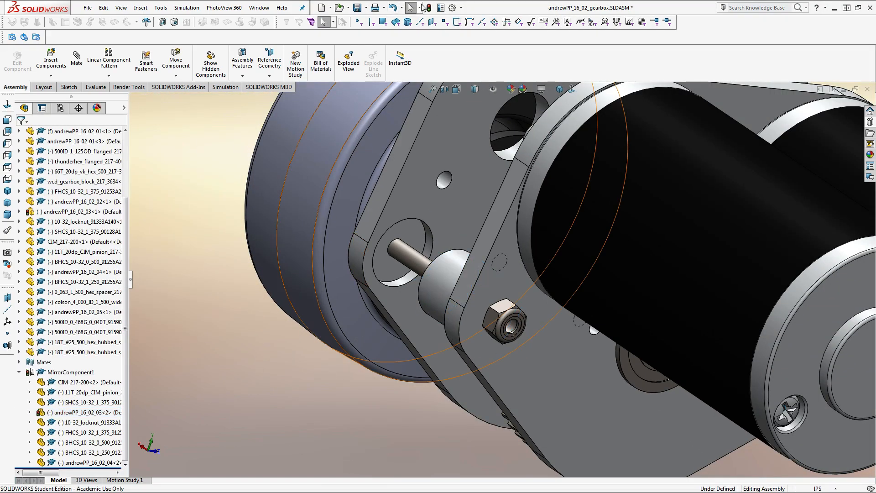
Measure the normal distance between the inner faces of the two gearbox plates around the slim upper spacers
scroll(502, 183, up, 6)
scroll(506, 194, down, 6)
middle_drag(514, 210, 558, 273)
scroll(557, 272, down, 6)
click(630, 236)
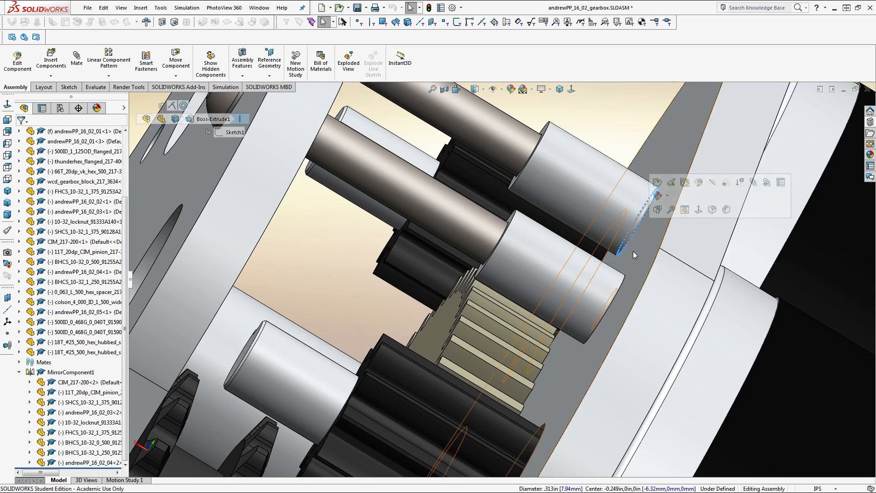
click(620, 254)
scroll(532, 261, up, 1)
mouse_move(529, 257)
middle_down()
mouse_move(458, 203)
mouse_move(455, 214)
mouse_move(533, 259)
middle_up()
ctrl+click(420, 168)
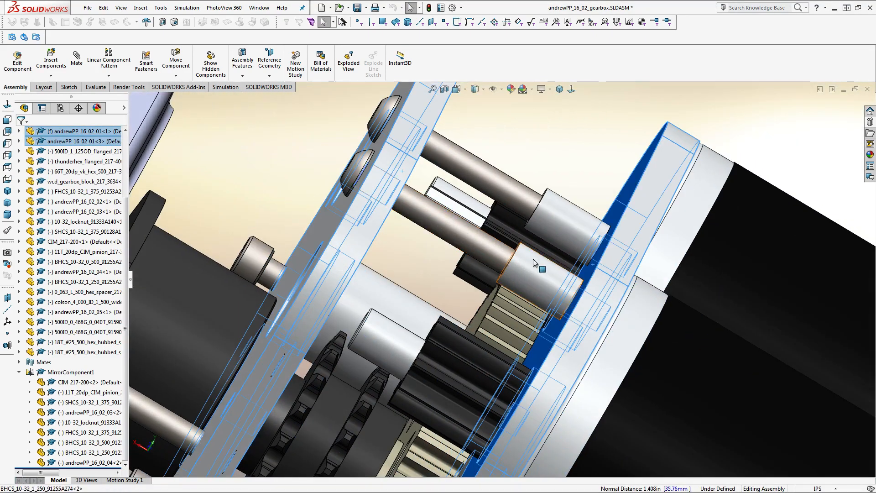
Set the extrusion length of the slim upper spacer between the plates to 1.408 in
click(532, 259)
double_click(536, 292)
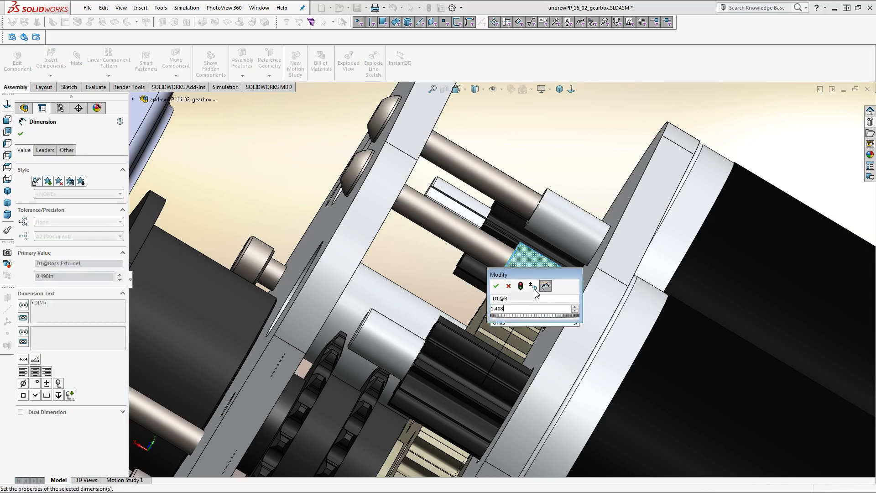
key(Return)
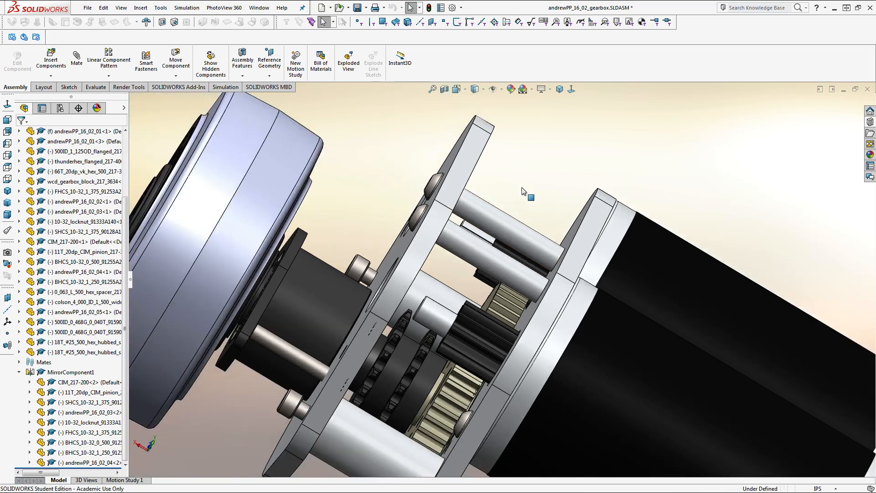
Delete the BHCS_10-32_1_250 button head screw from the wheel-side plate, along with its mirrored copy
scroll(501, 214, up, 3)
click(439, 187)
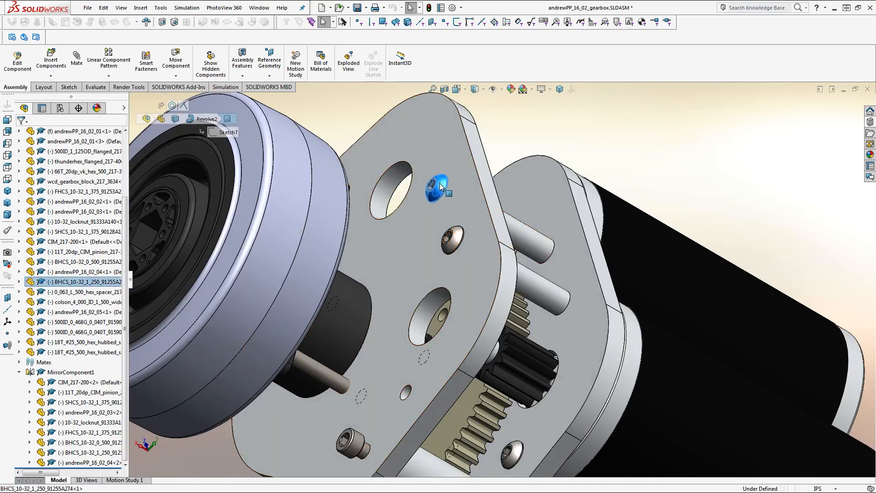
key(Delete)
key(Return)
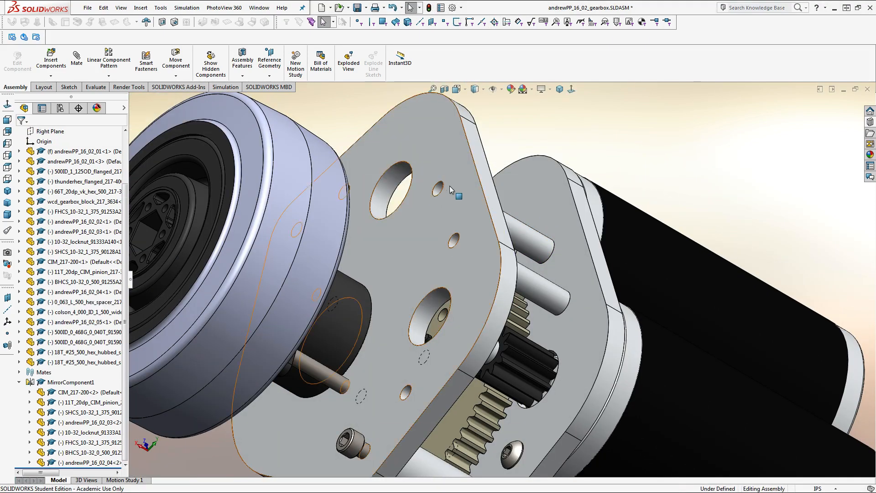
Delete the mirrored SHCS_10-32_1_375 socket head screw from the wheel-side gearbox plate
scroll(450, 236, up, 3)
scroll(510, 357, down, 3)
middle_drag(510, 361, 540, 448)
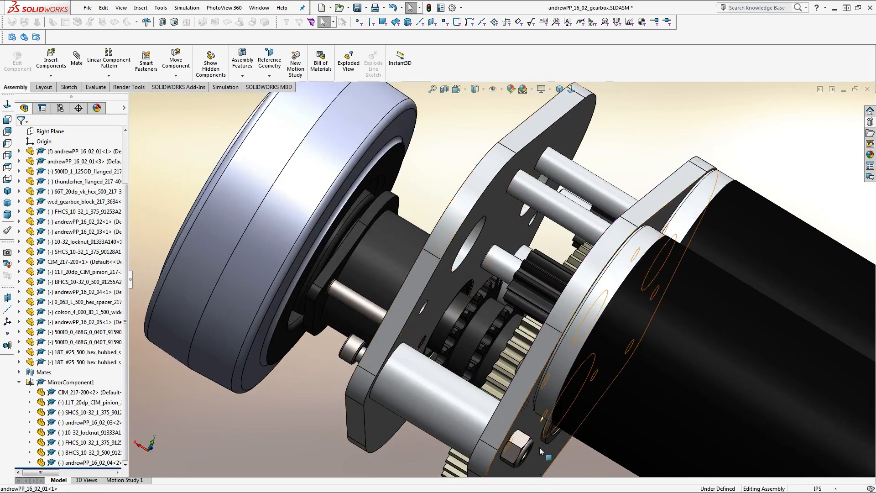
scroll(539, 447, up, 5)
click(215, 261)
key(Delete)
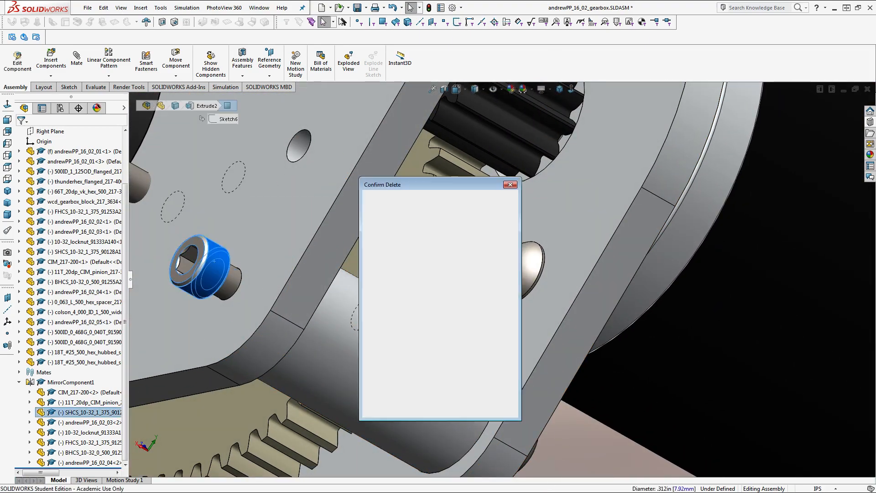
key(Return)
Delete the original SHCS_10-32_1_375 socket head screw on the opposite edge of the wheel-side plate
scroll(240, 242, up, 4)
middle_drag(240, 243, 319, 232)
scroll(255, 288, up, 3)
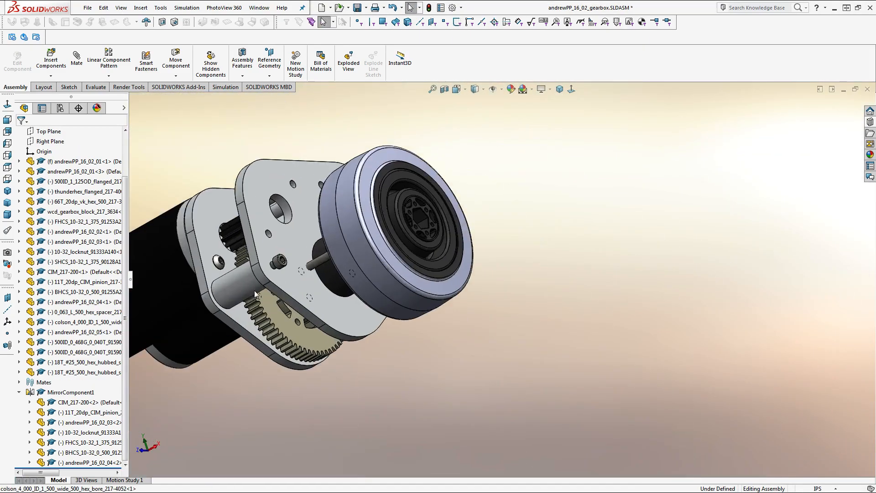
scroll(253, 291, up, 5)
click(353, 245)
key(Delete)
key(Return)
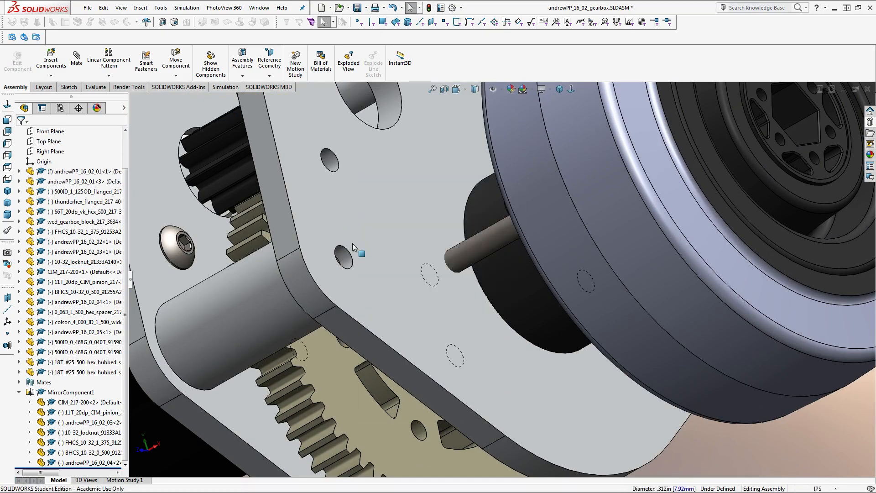
Measure the normal distance from the wheel-side plate's outer face to the end of the 10-32 locknut
scroll(352, 243, down, 6)
click(461, 273)
middle_drag(461, 272, 520, 255)
scroll(408, 266, up, 4)
scroll(407, 269, up, 5)
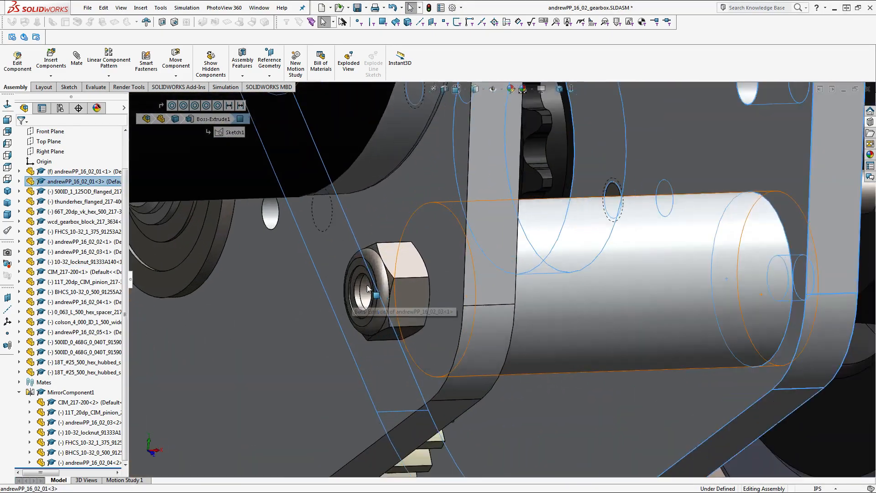
click(379, 276)
scroll(377, 264, down, 10)
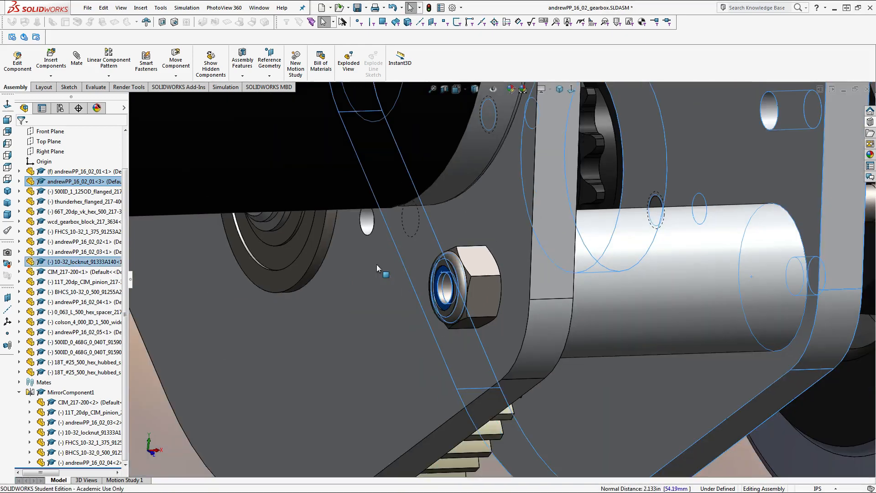
scroll(677, 296, up, 5)
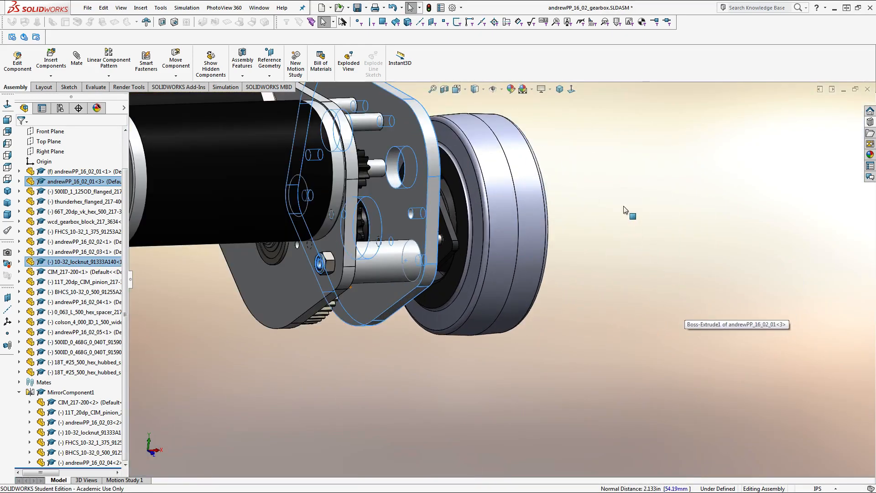
click(794, 146)
Insert an SHCS_10-32_2_250 screw from the design library's #10 SHCS bolts and orient it near the wheel-side plate
click(870, 122)
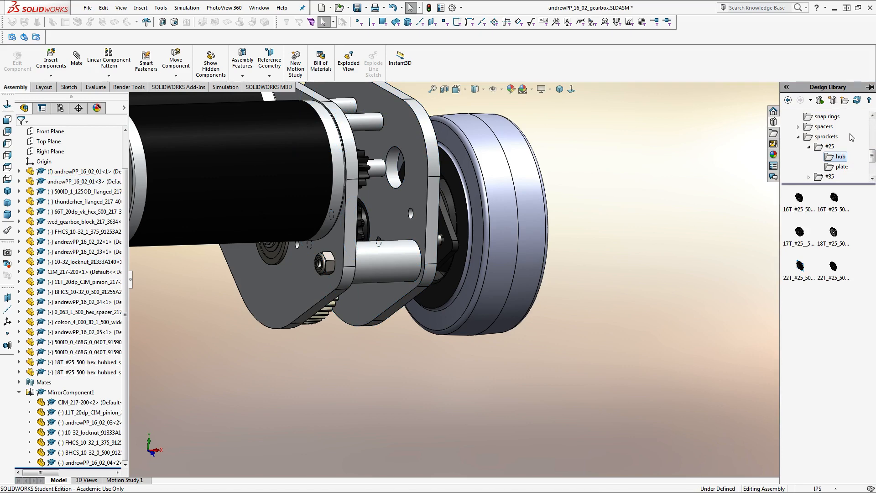
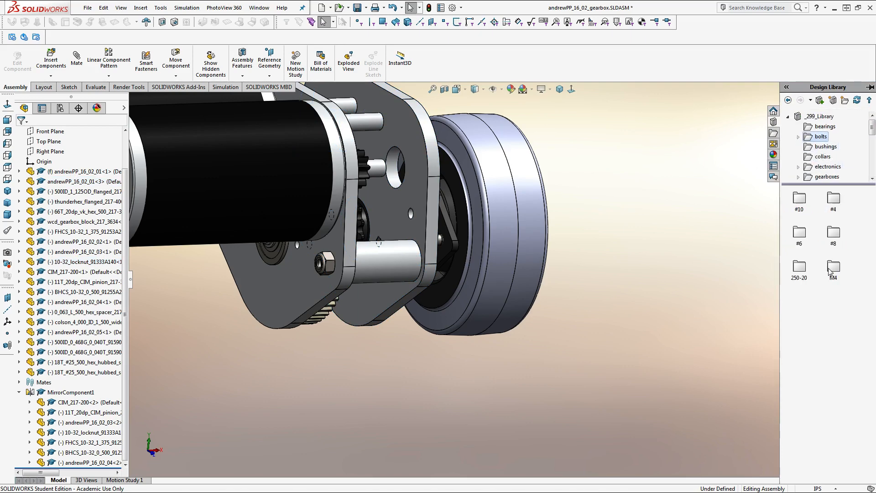
double_click(801, 237)
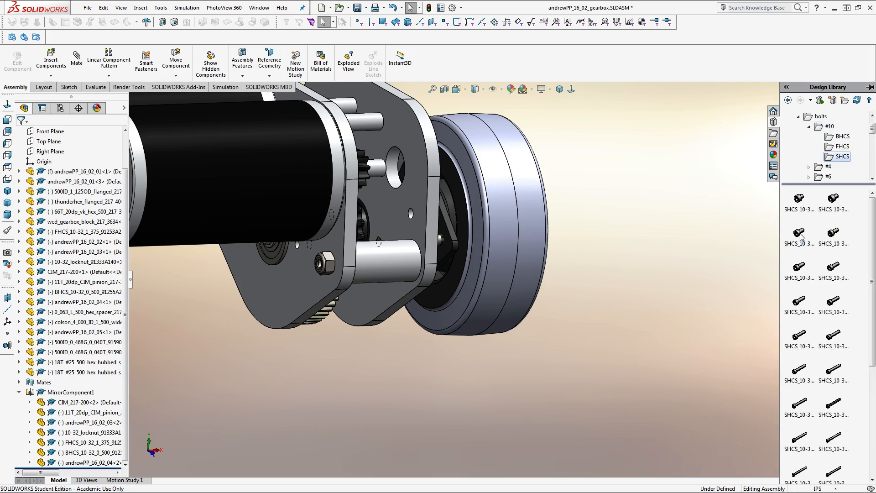
scroll(823, 351, down, 3)
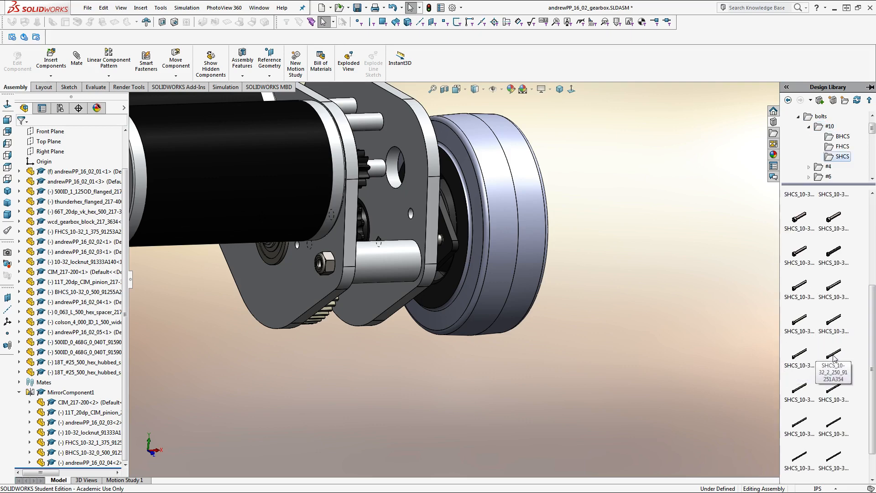
drag(833, 357, 401, 403)
right_drag(403, 388, 324, 365)
Mate the SHCS_10-32_2_250 screw concentric with the wheel-side plate's hole at the large spacer
middle_drag(307, 350, 265, 345)
scroll(340, 286, down, 6)
ctrl+click(398, 265)
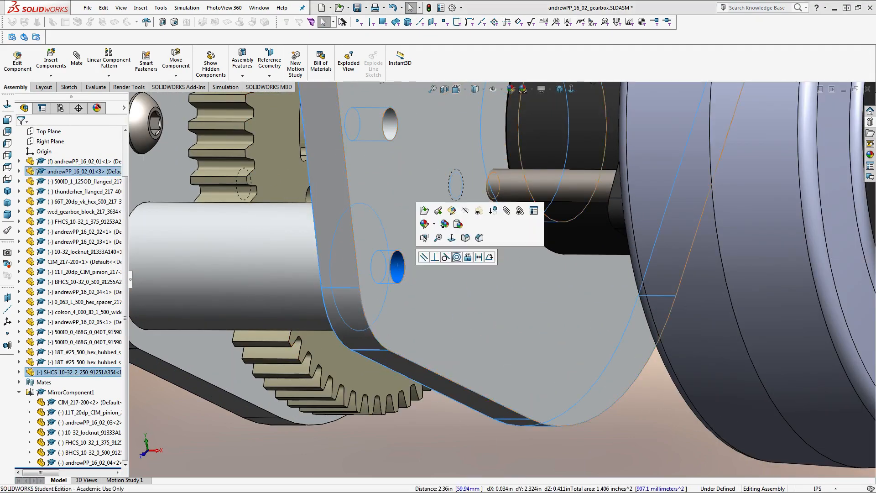
click(455, 257)
Add a 0.12 in distance mate between the underside of the screw head and the wheel-side plate's outer face
click(408, 298)
middle_drag(408, 298, 557, 310)
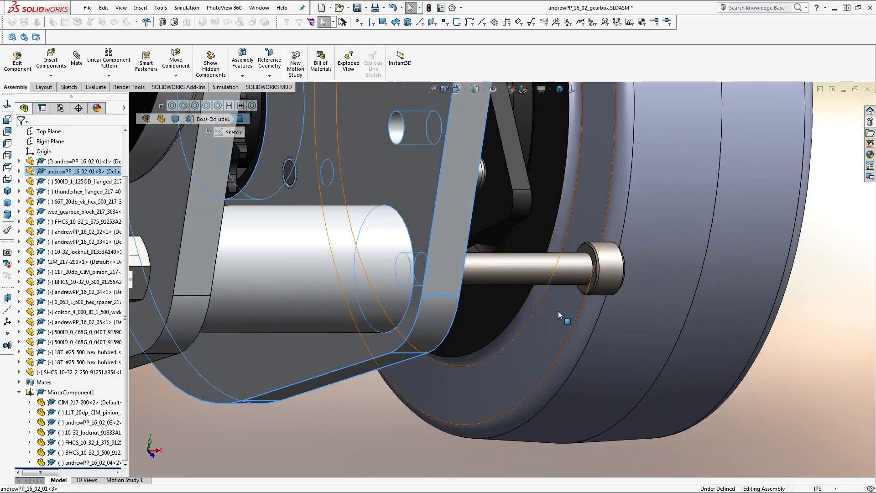
scroll(589, 288, down, 5)
ctrl+click(590, 280)
click(660, 272)
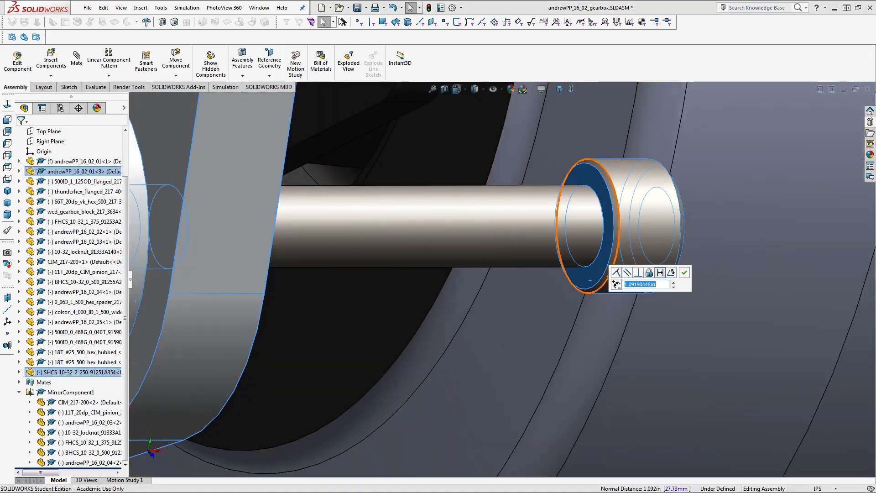
text(.12)
key(Return)
click(684, 272)
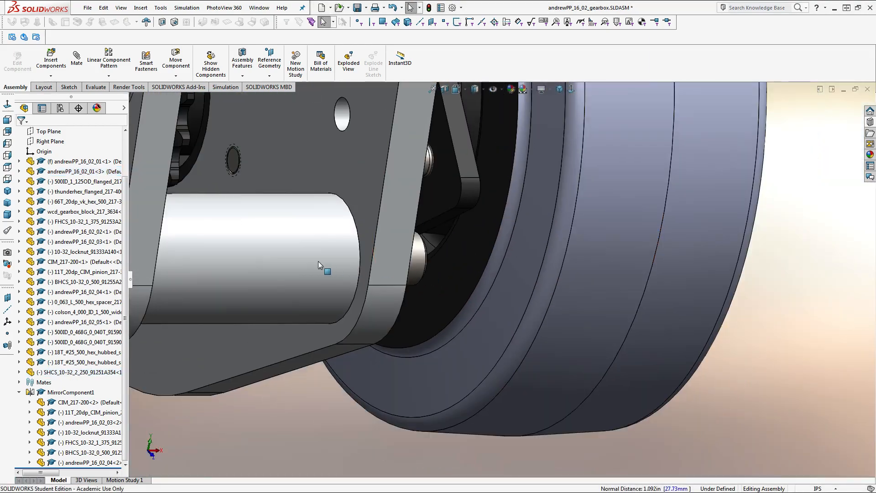
Examine the locknut end of the new screw and measure the distance between the outer faces of the two gearbox plates
scroll(318, 262, up, 5)
middle_drag(293, 269, 311, 270)
scroll(310, 270, down, 6)
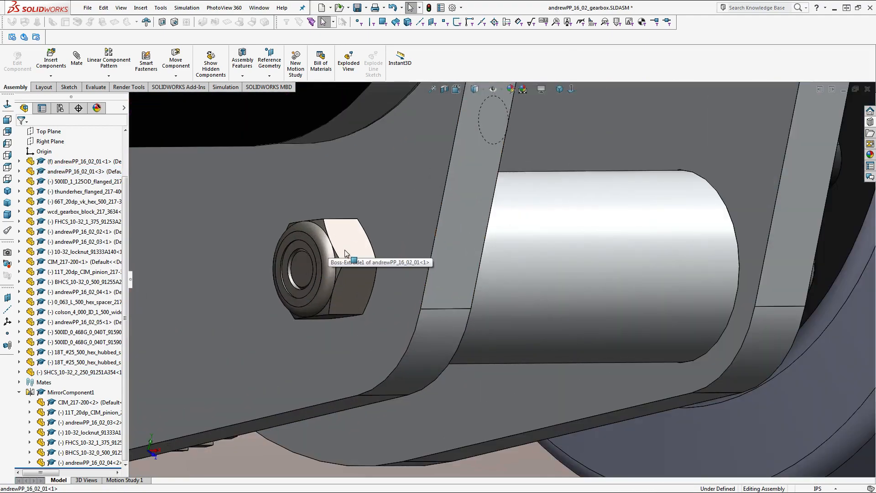
scroll(345, 254, up, 8)
middle_drag(469, 181, 421, 212)
scroll(602, 188, down, 3)
click(475, 185)
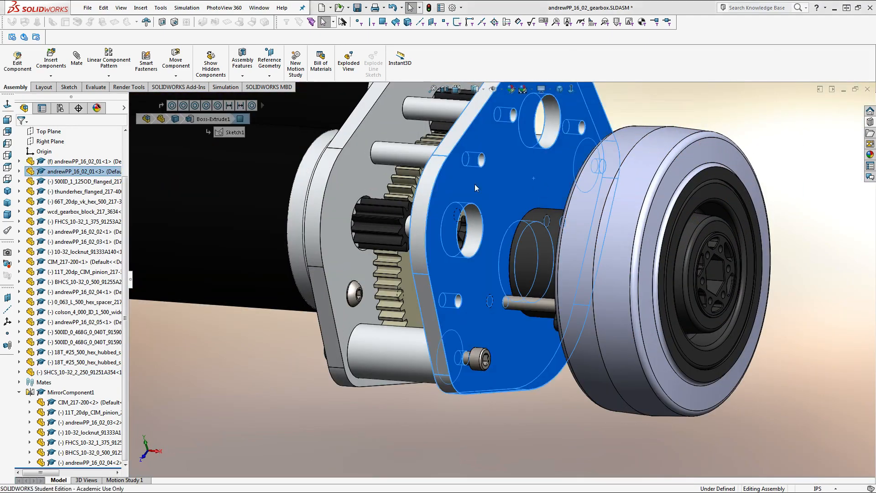
middle_drag(474, 184, 512, 197)
ctrl+click(305, 118)
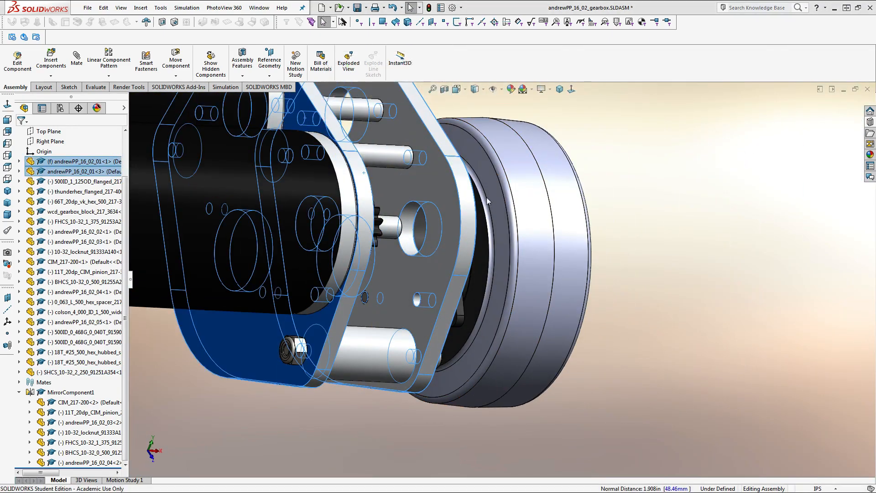
Copy the SHCS_10-32_2_250 screw into open space beside the wheel and mate it concentric with the wheel-side plate's small upper spacer hole
click(669, 216)
click(869, 122)
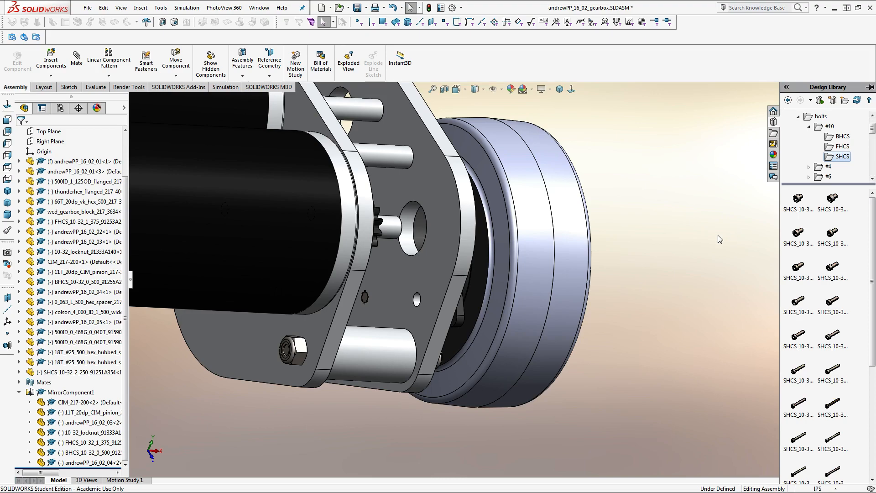
click(660, 310)
middle_drag(660, 310, 570, 347)
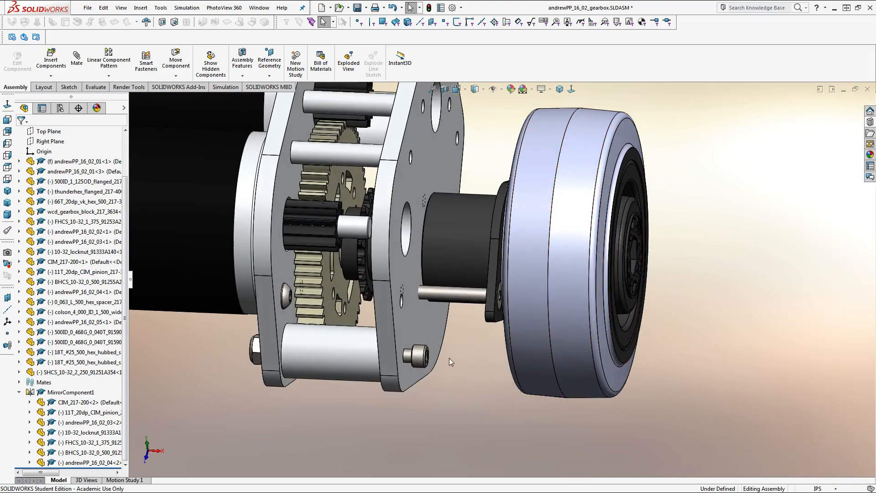
ctrl+drag(428, 351, 759, 217)
middle_drag(565, 205, 511, 208)
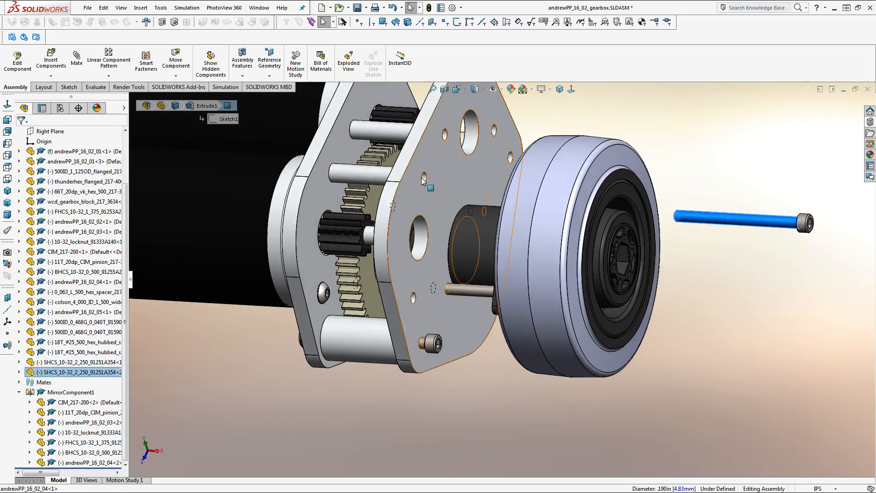
scroll(426, 187, down, 4)
ctrl+click(424, 230)
click(482, 222)
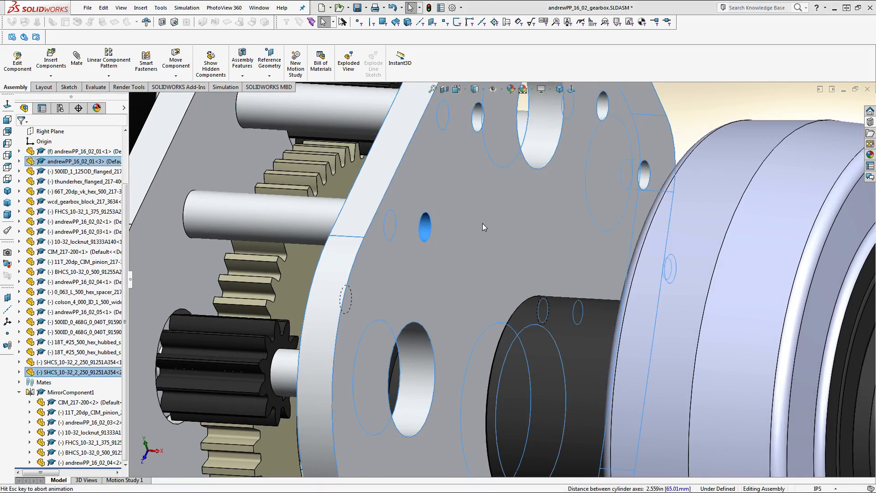
Mate the underside of the copied screw's head coincident with the wheel-side plate's outer face
click(423, 277)
middle_drag(422, 277, 520, 273)
scroll(686, 260, down, 3)
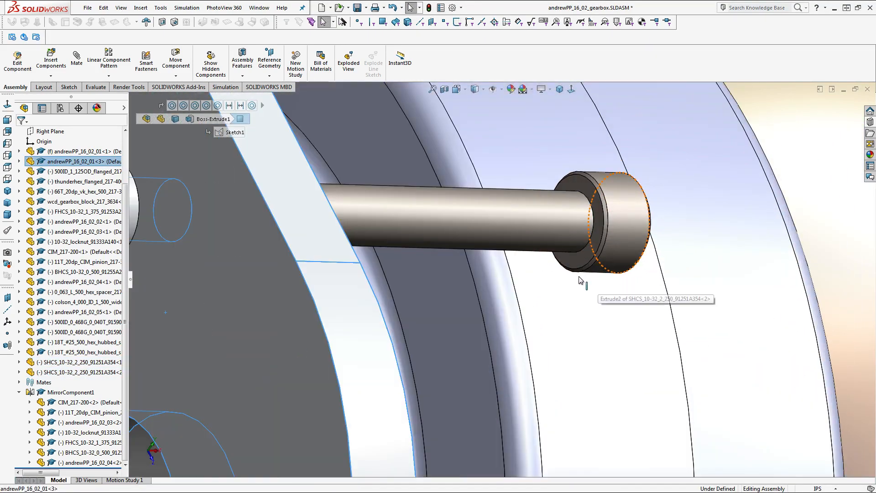
ctrl+click(574, 267)
click(601, 257)
scroll(456, 266, up, 6)
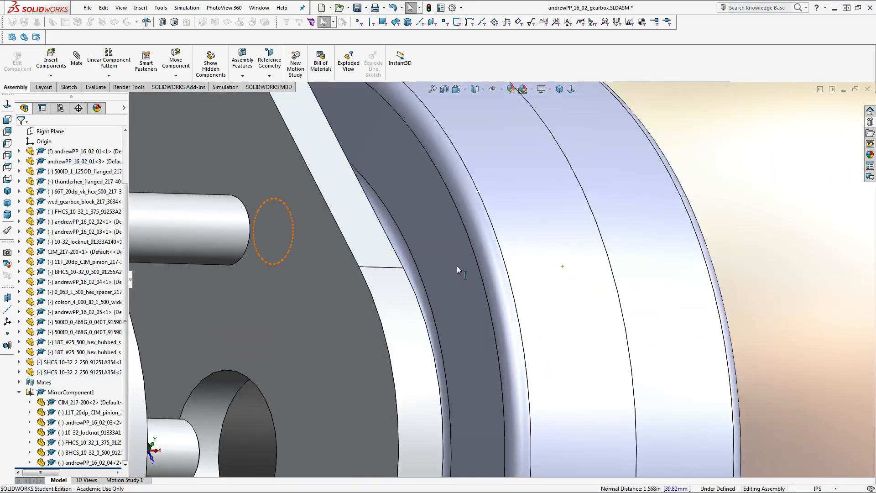
middle_drag(452, 266, 416, 284)
click(459, 248)
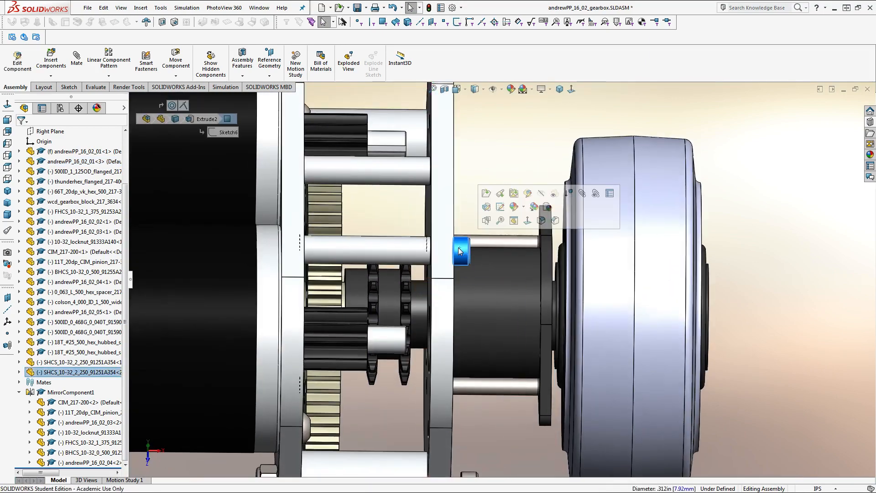
scroll(426, 366, up, 5)
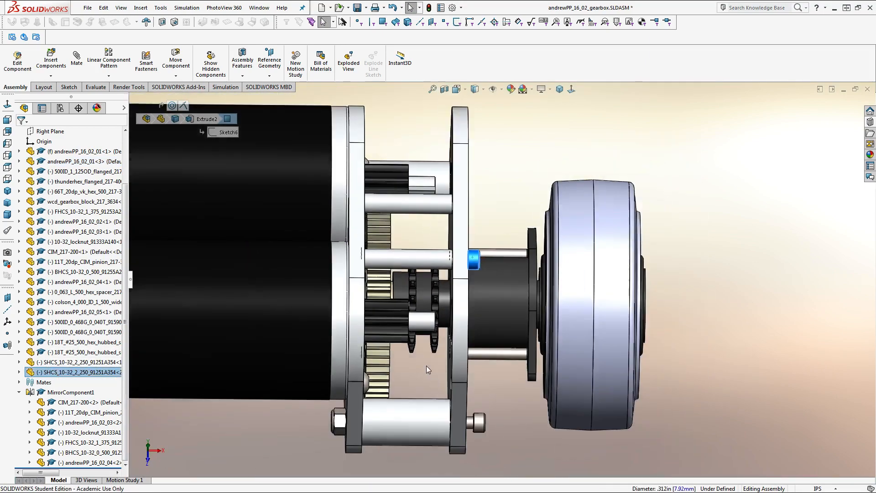
Edit the MirrorComponent1 feature to add both SHCS_10-32_2_250 screws to the components mirrored about the Front Plane
middle_drag(426, 365, 537, 406)
click(570, 417)
scroll(428, 321, down, 6)
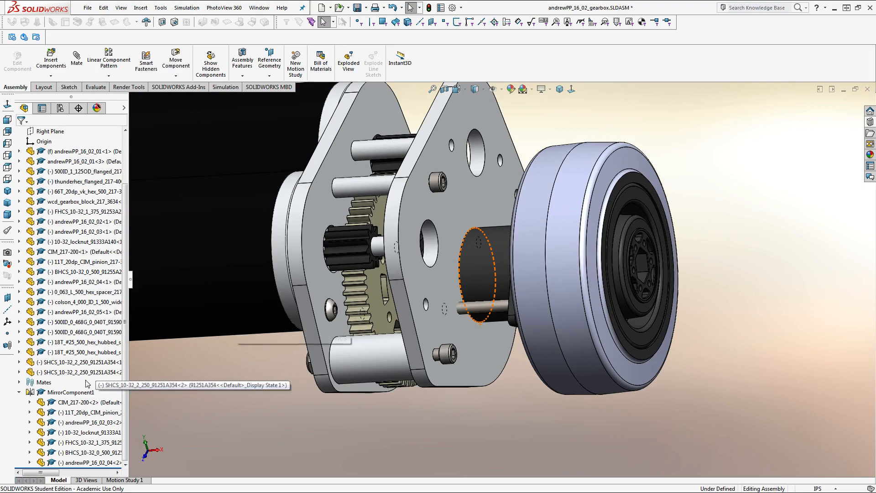
click(69, 391)
click(81, 368)
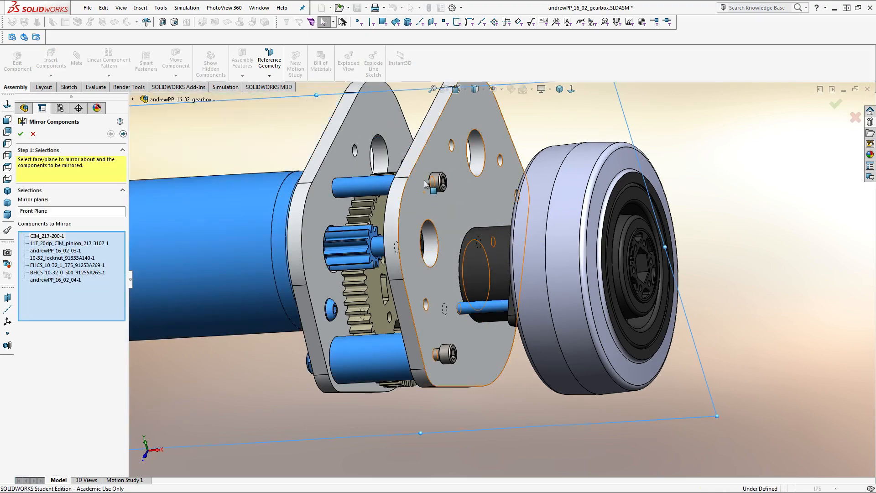
right_click(444, 360)
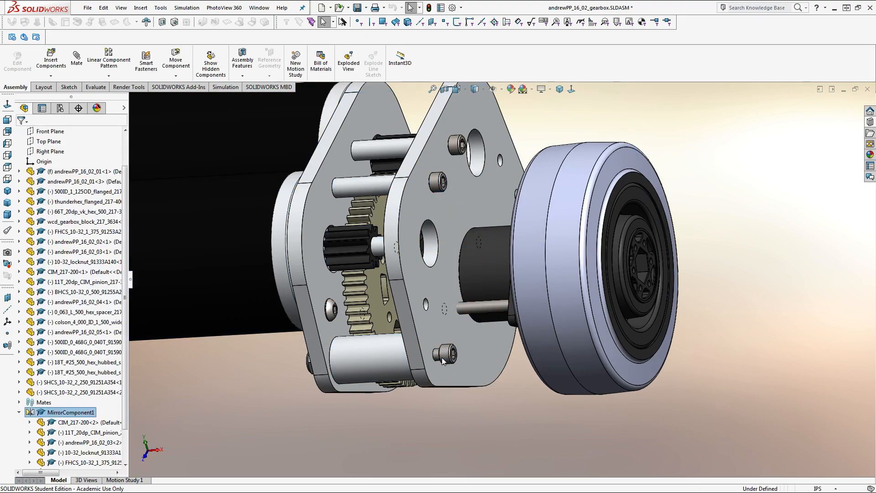
Save the gearbox assembly and close it to return to the Assem3 drivetrain assembly
middle_drag(445, 361, 641, 249)
scroll(426, 293, down, 3)
middle_drag(426, 294, 493, 278)
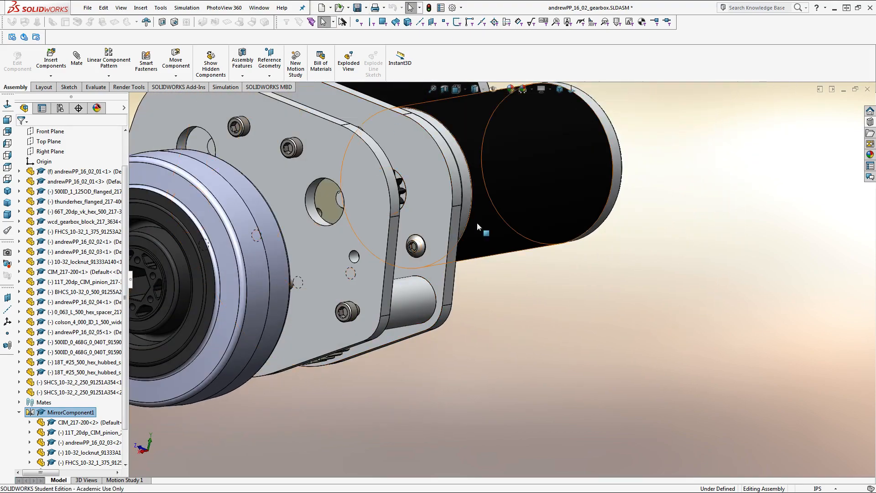
middle_drag(477, 223, 440, 185)
scroll(426, 188, down, 3)
scroll(439, 185, up, 3)
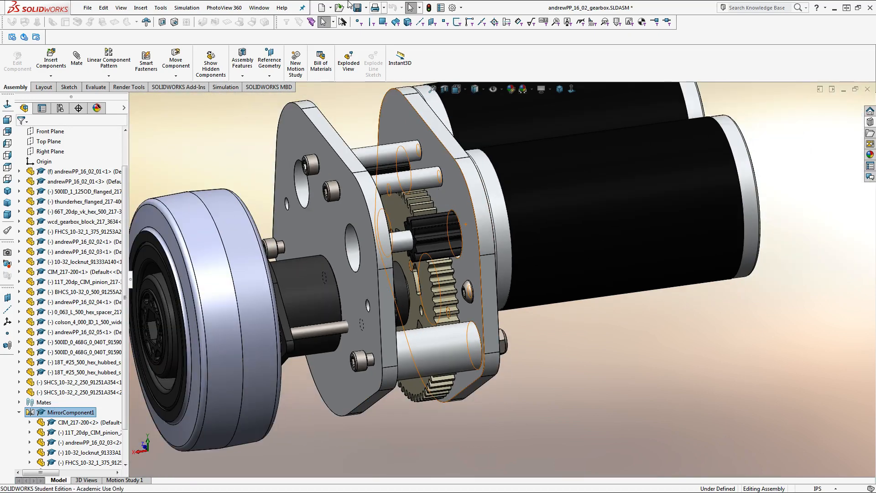
click(357, 8)
click(472, 304)
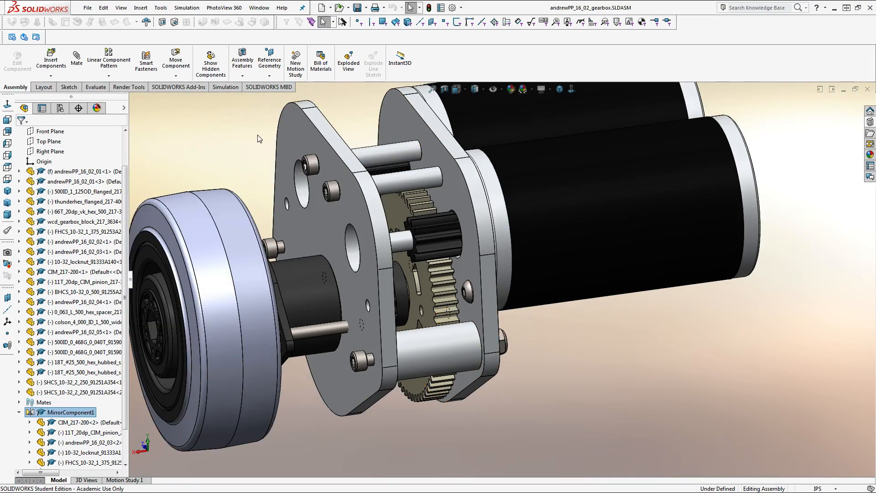
click(87, 8)
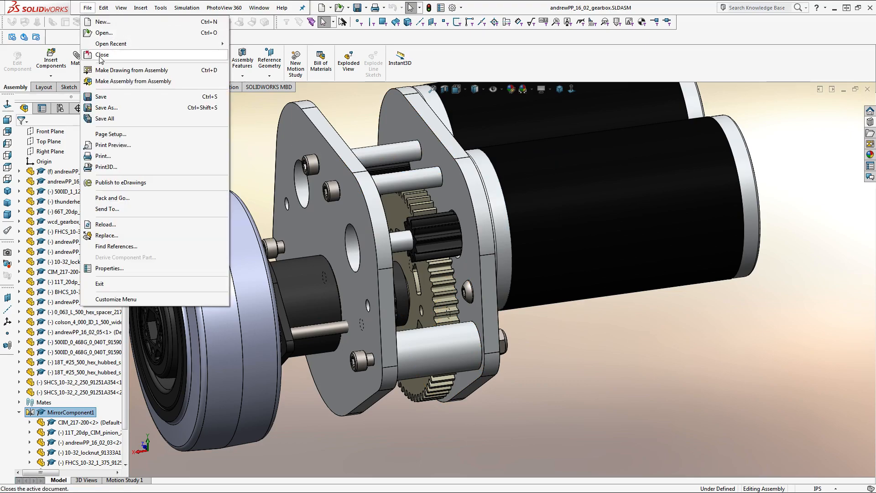
click(103, 43)
Copy the gearbox's 18T #25 hex hubbed sprocket into the top-level assembly, placing it in open space just below the large spacer
scroll(411, 268, up, 6)
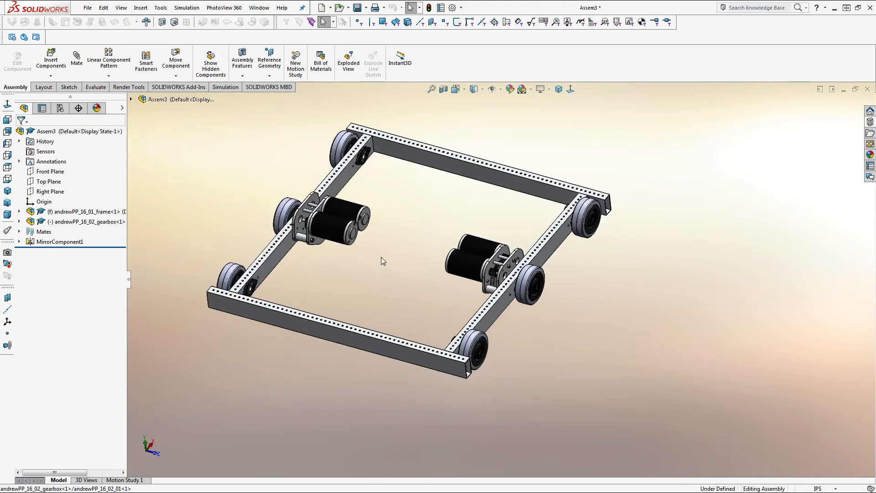
scroll(381, 256, down, 3)
middle_drag(392, 254, 434, 293)
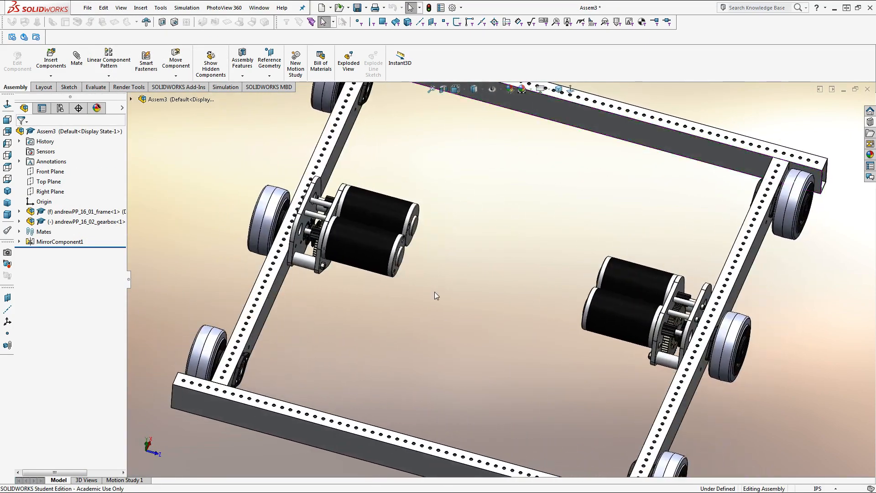
scroll(590, 337, down, 2)
middle_drag(591, 339, 611, 334)
scroll(612, 334, up, 1)
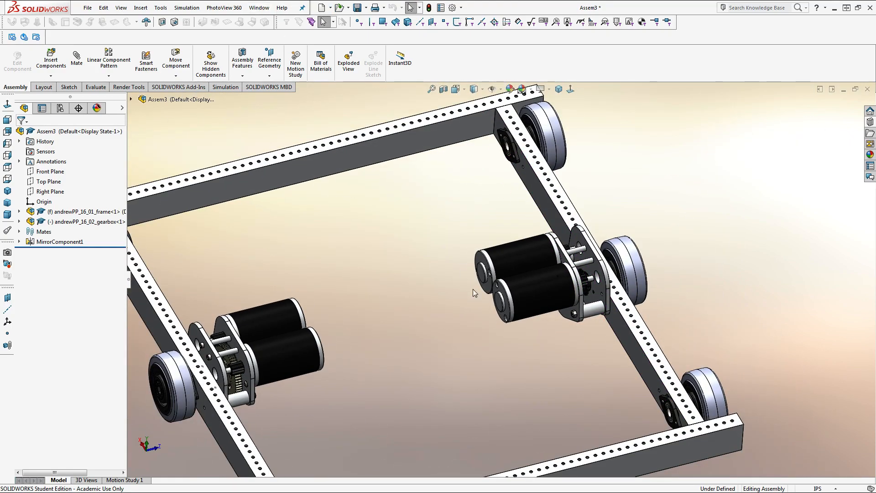
scroll(472, 292, down, 6)
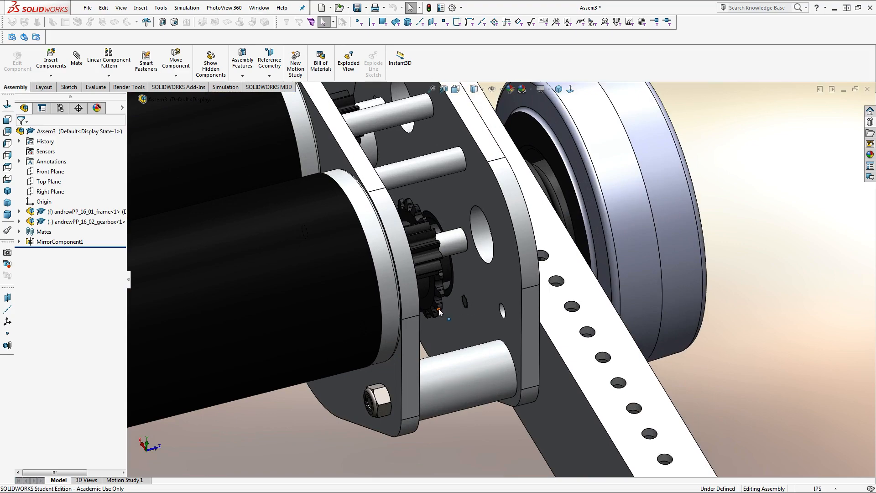
scroll(439, 310, up, 2)
ctrl+drag(440, 309, 469, 425)
scroll(470, 425, up, 4)
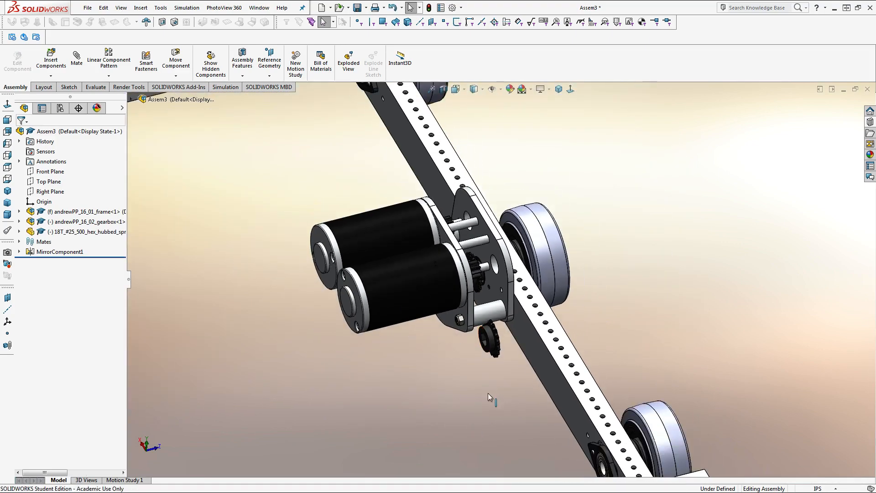
Mate the copied sprocket concentric with the corner wheel's thunderhex bearing and slide it out along its axis
scroll(501, 357, down, 4)
click(469, 314)
scroll(549, 374, up, 5)
middle_drag(548, 373, 522, 374)
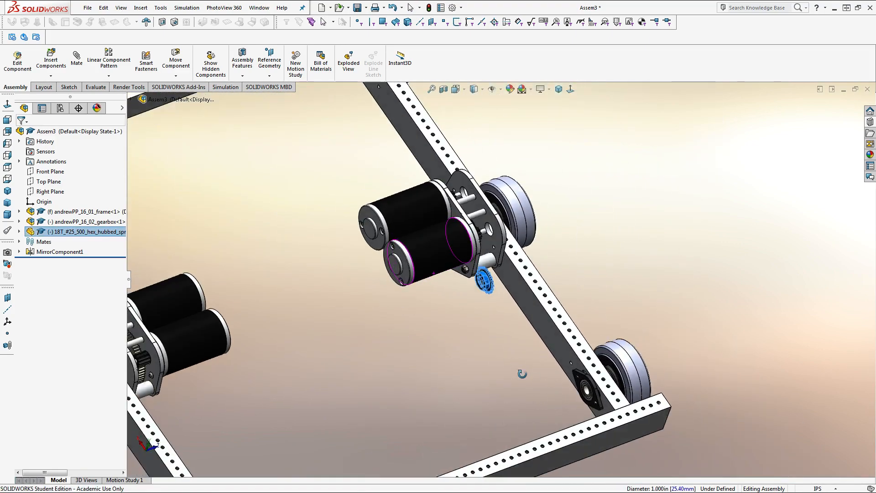
scroll(574, 375, down, 5)
click(577, 373)
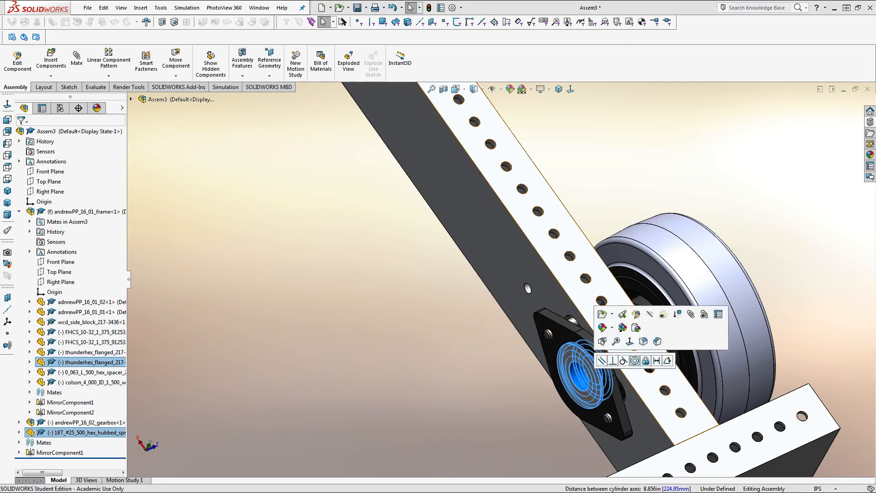
click(635, 361)
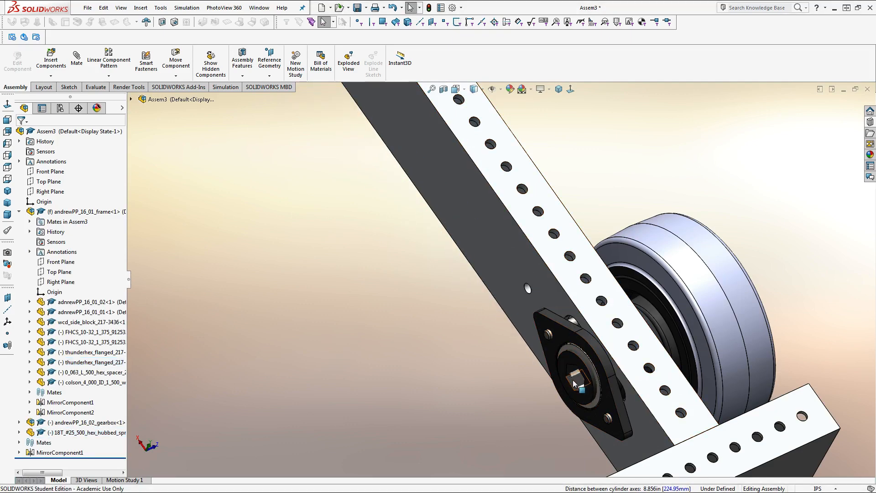
drag(578, 389, 546, 405)
Mate the flat tooth-ring face of the corner wheel's sprocket coincident with the matching face of a sprocket inside the gearbox
scroll(546, 388, down, 5)
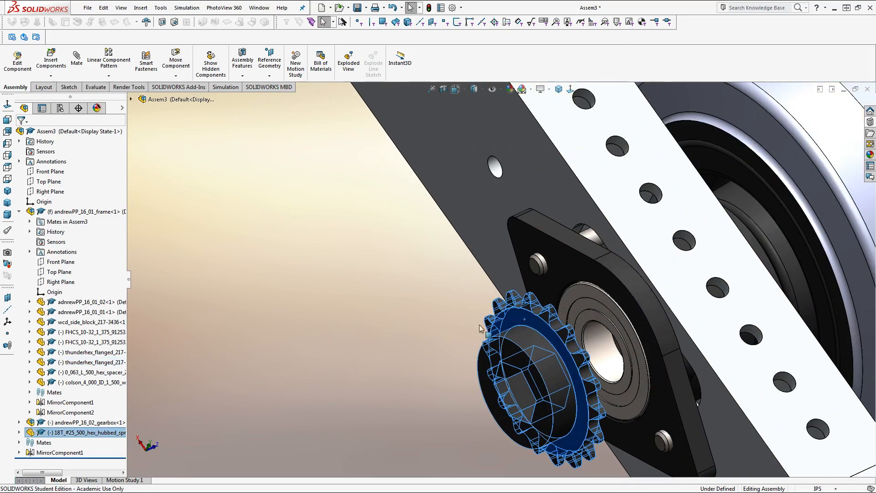
scroll(479, 324, up, 5)
scroll(509, 270, down, 8)
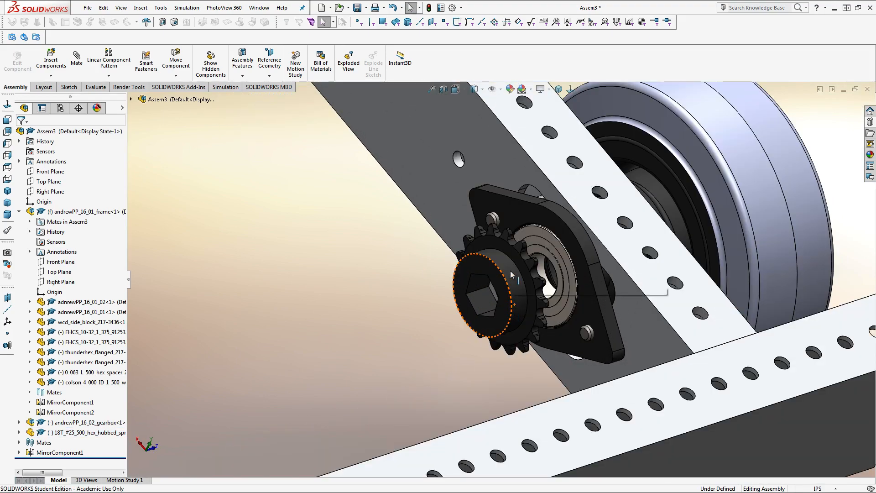
click(518, 237)
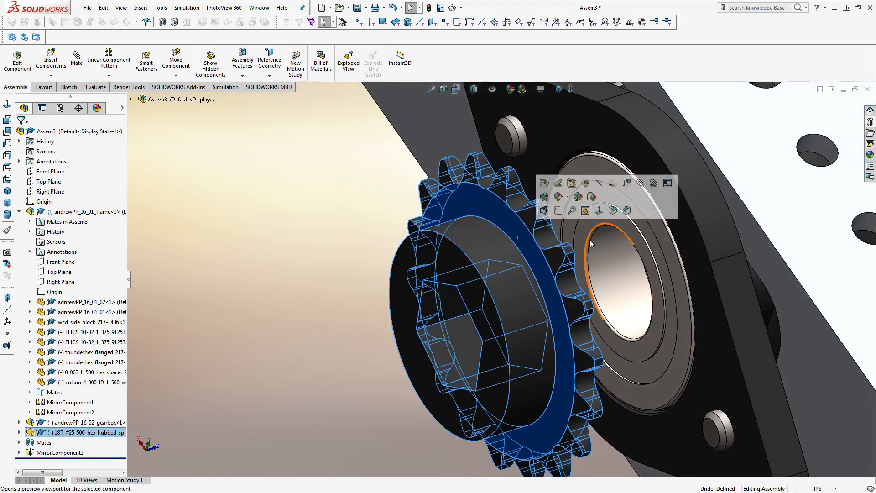
scroll(586, 237, up, 6)
scroll(470, 276, down, 4)
drag(469, 274, 506, 324)
scroll(510, 326, down, 4)
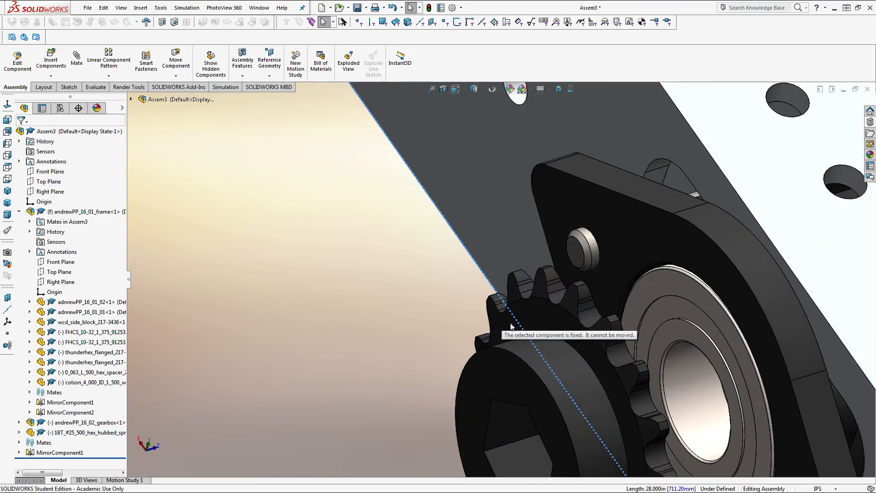
click(531, 322)
scroll(437, 230, up, 6)
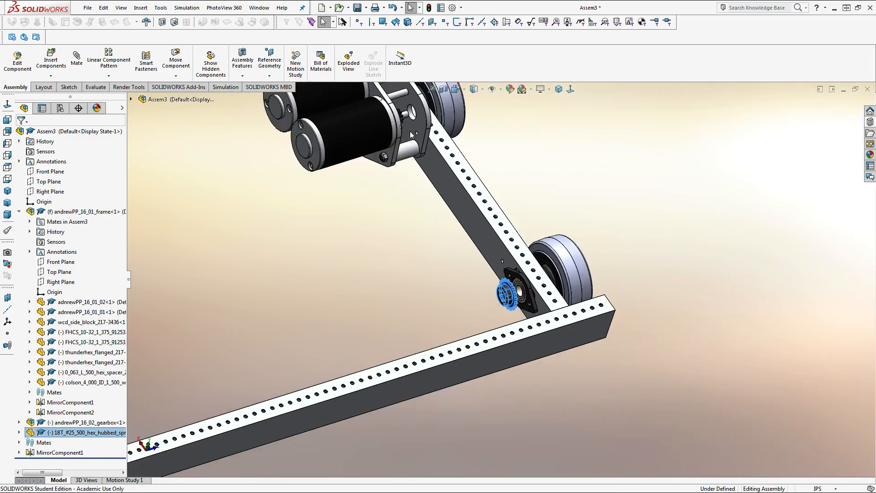
scroll(493, 314, down, 4)
scroll(493, 314, down, 8)
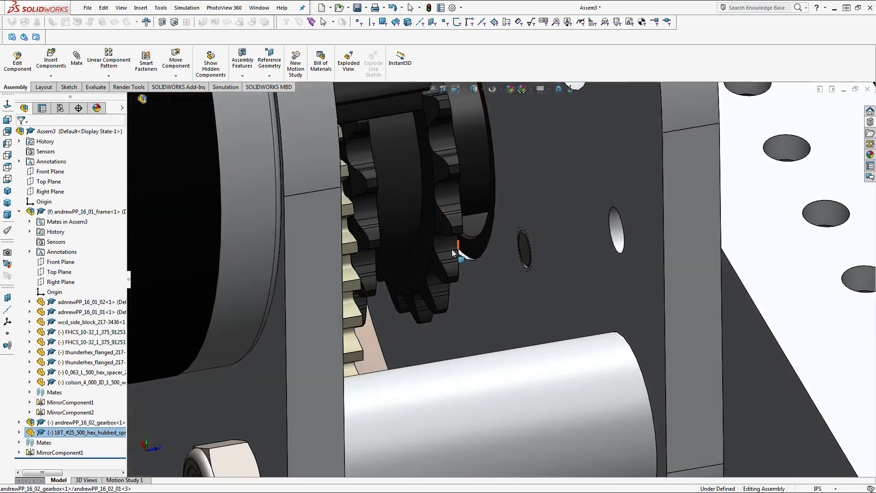
click(441, 258)
click(415, 273)
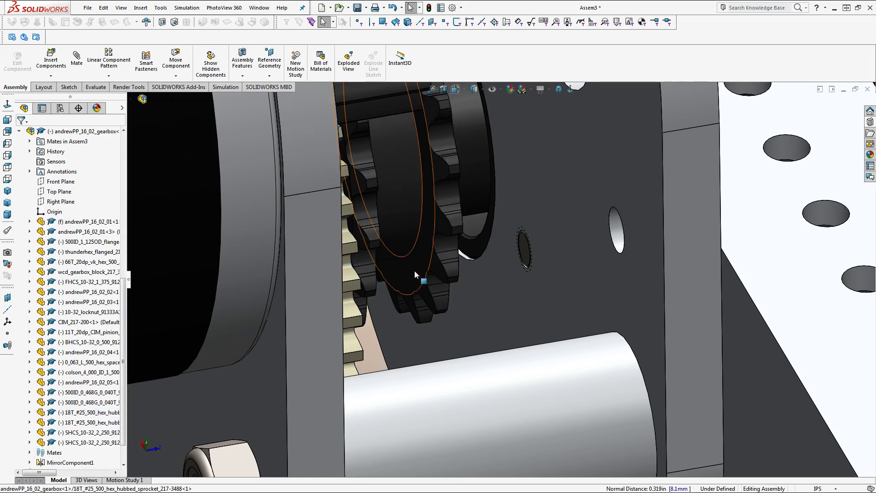
scroll(537, 351, up, 8)
scroll(454, 286, down, 10)
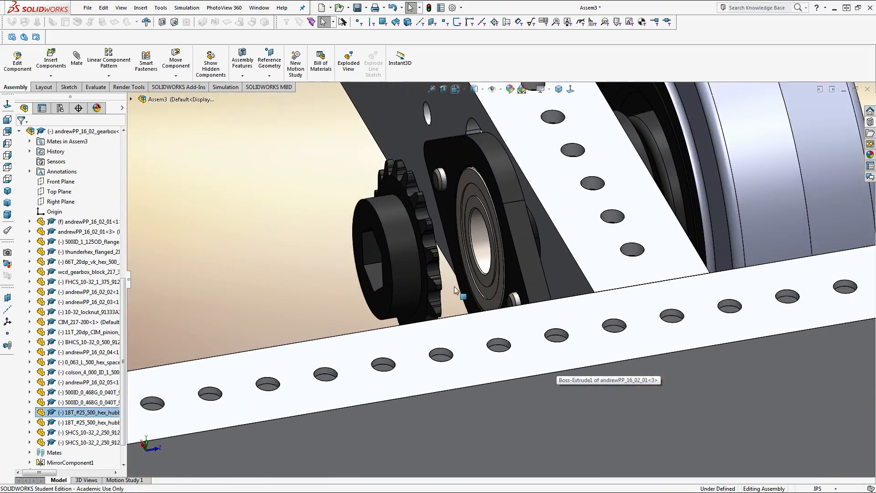
click(401, 171)
click(428, 162)
Copy the corner wheel's sprocket into open space near the gearbox and rotate the copy so its hub faces the opposite way
scroll(476, 199, up, 10)
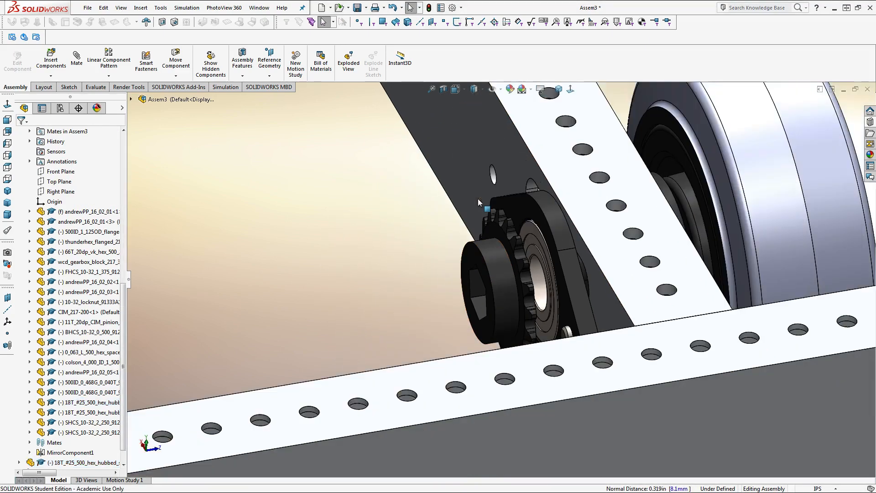
middle_drag(441, 228, 525, 303)
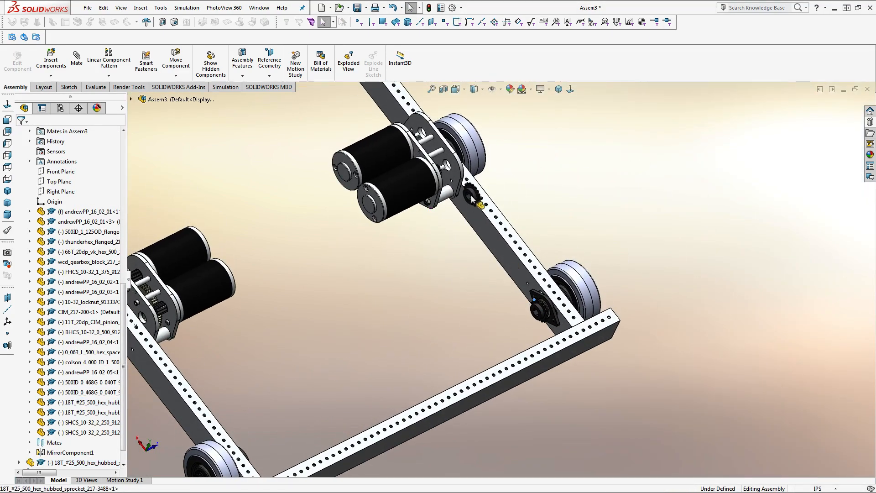
scroll(363, 152, up, 3)
scroll(363, 152, down, 5)
scroll(505, 277, down, 8)
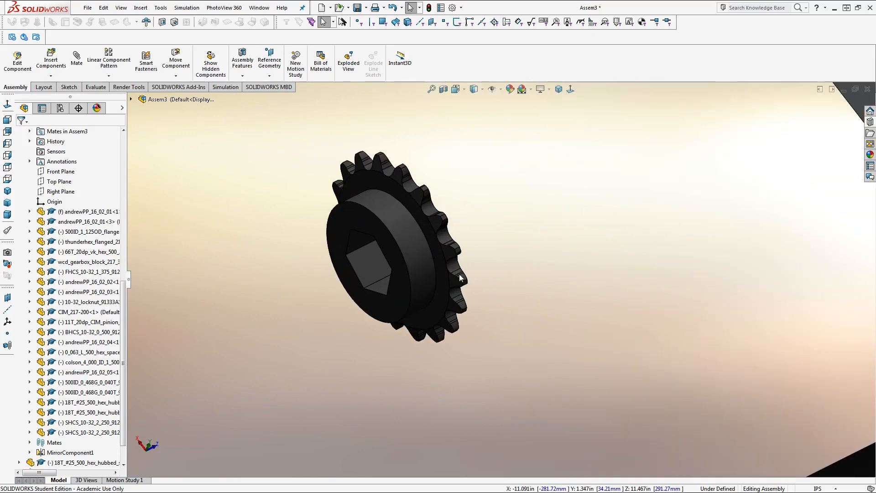
right_drag(458, 275, 220, 368)
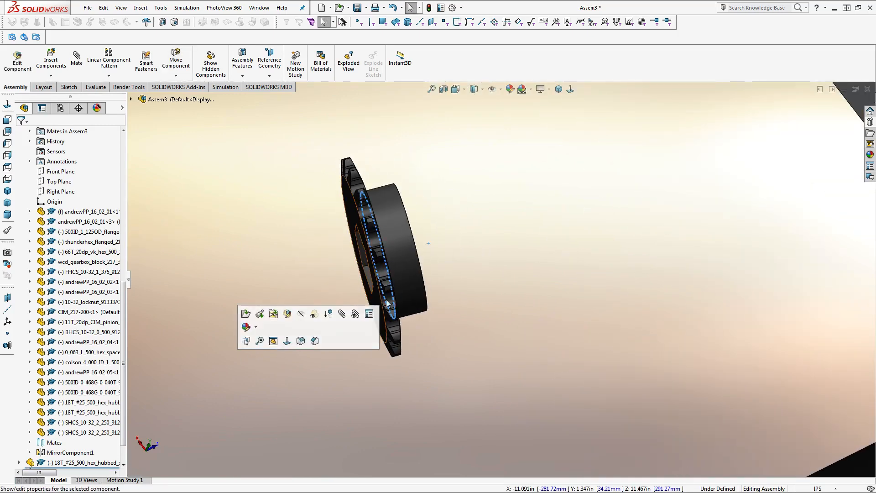
Mate the flipped sprocket copy concentric with the thunderhex bearing of the other outer wheel
click(398, 273)
scroll(516, 133, up, 9)
scroll(507, 158, down, 9)
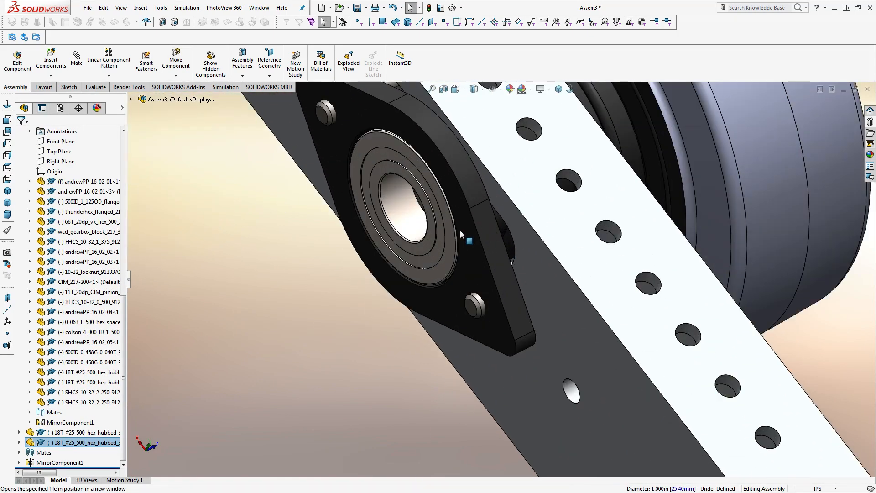
ctrl+click(414, 224)
click(472, 215)
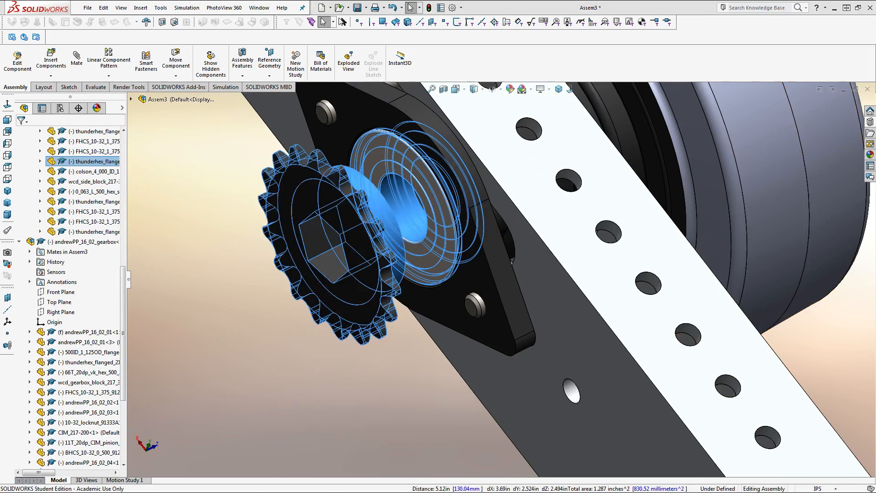
Mate the flat tooth-ring face of the flipped sprocket coincident with the matching face of the outer gearbox sprocket
scroll(371, 287, up, 10)
middle_drag(455, 250, 440, 412)
scroll(419, 253, down, 15)
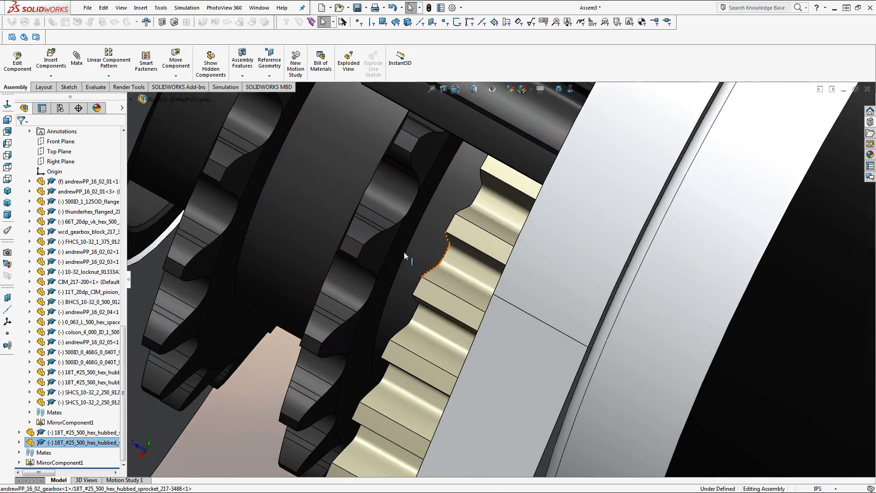
ctrl+click(403, 252)
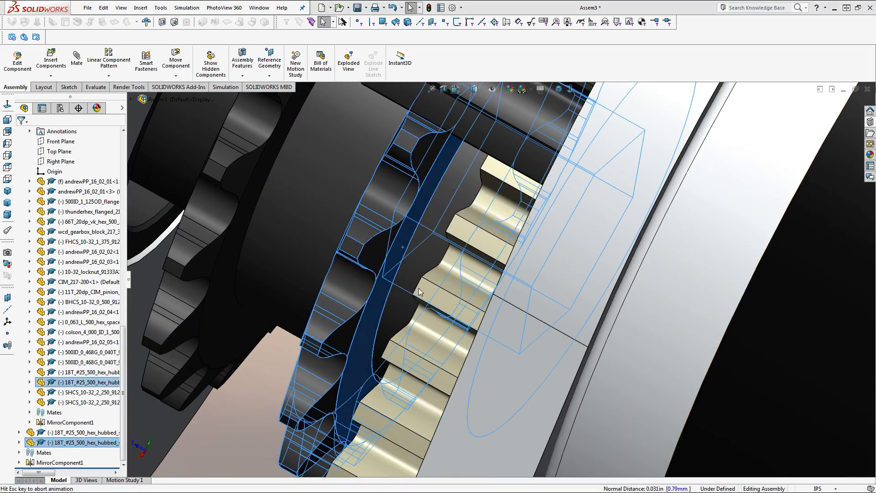
key(Escape)
Mate a hex bore flat of the second outer wheel's sprocket parallel to a hex bore flat of its wheel
scroll(411, 375, up, 4)
scroll(411, 376, up, 6)
scroll(385, 395, down, 3)
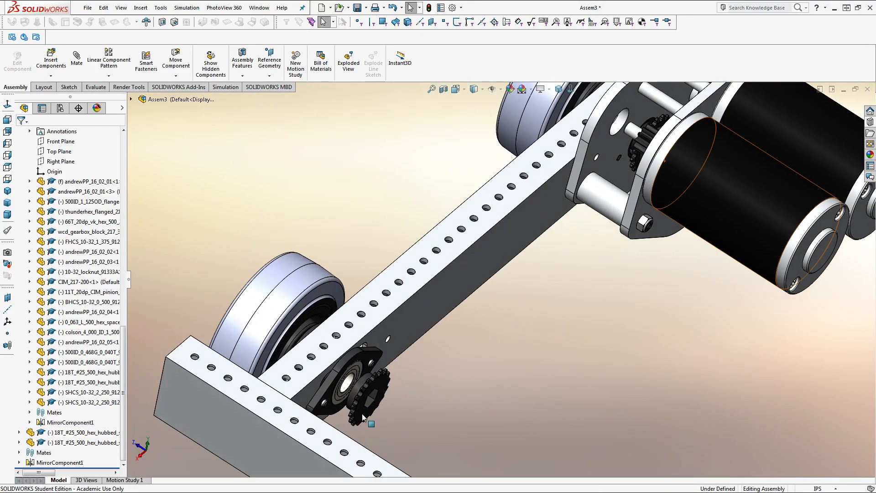
scroll(397, 369, down, 5)
scroll(397, 368, up, 4)
scroll(398, 367, down, 6)
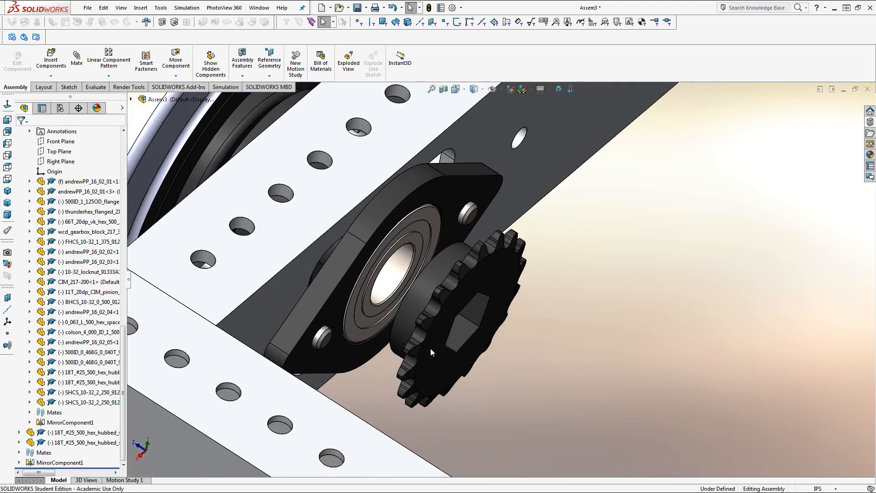
click(487, 342)
middle_drag(489, 343, 449, 299)
scroll(460, 292, down, 2)
ctrl+click(472, 289)
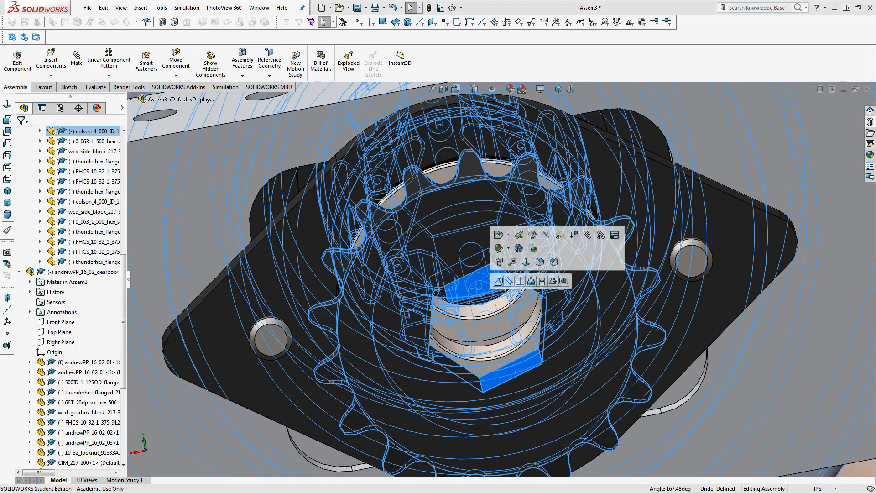
key(Escape)
Mate a hex bore flat of the first outer wheel's sprocket parallel to the hex bore flat of its wheel
scroll(537, 282, up, 10)
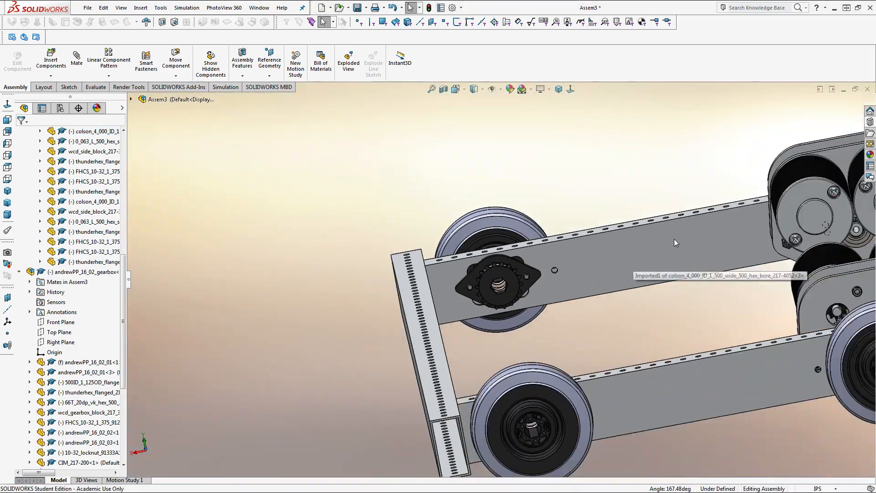
scroll(502, 237, down, 10)
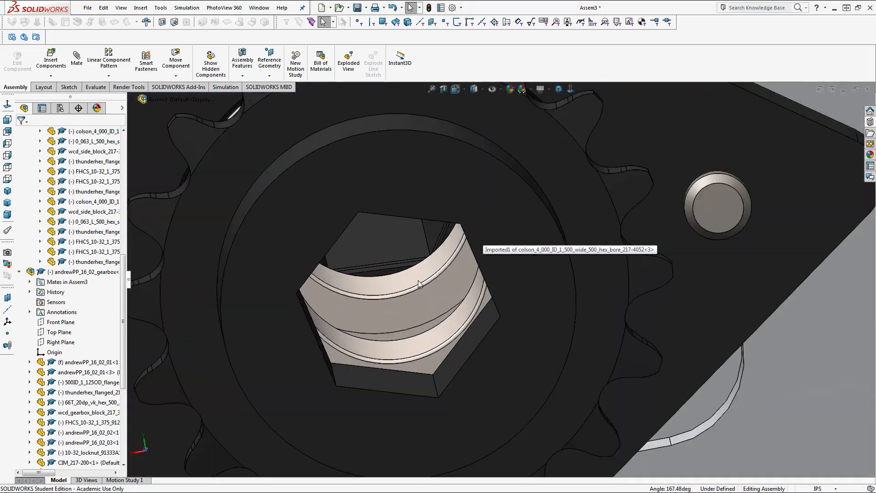
click(401, 245)
ctrl+click(394, 374)
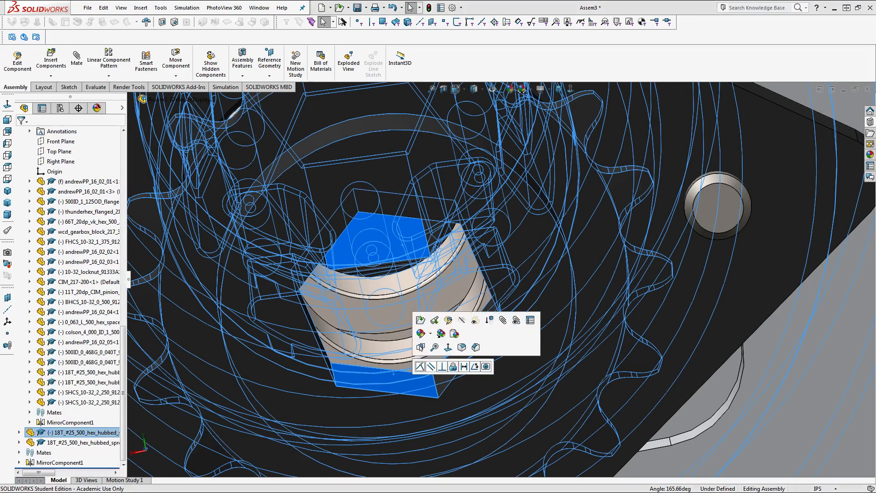
key(Escape)
scroll(424, 365, up, 10)
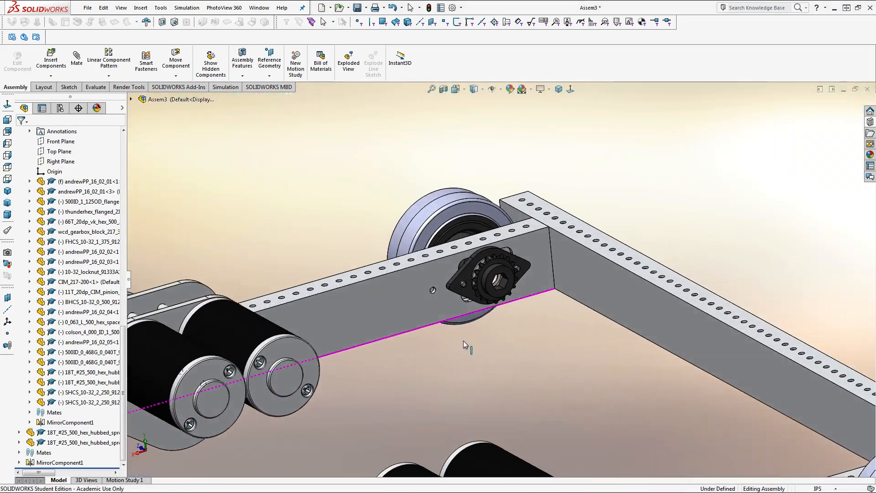
Switch to the open andrewPP_16_01_frame assembly, at the corner wheel's bearing block
key(Escape)
mouse_move(493, 313)
middle_down()
mouse_move(483, 296)
mouse_move(593, 304)
mouse_move(488, 290)
mouse_move(498, 315)
middle_up()
scroll(498, 314, up, 2)
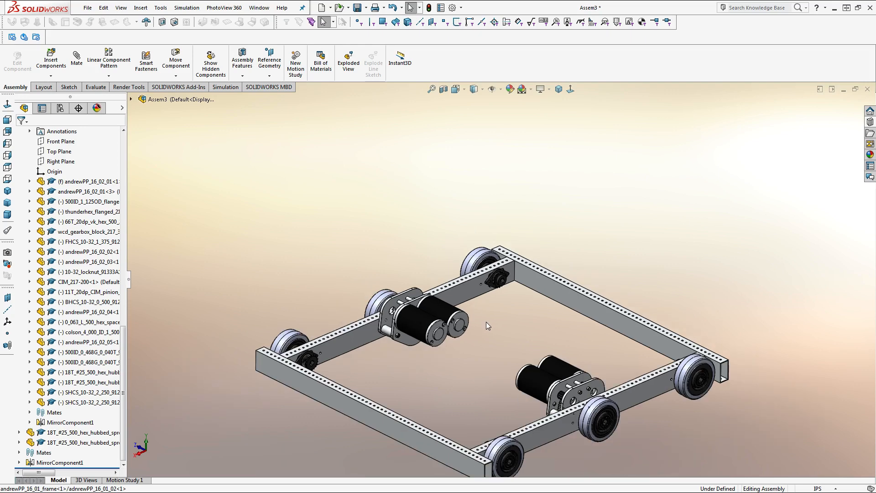
scroll(486, 321, down, 4)
click(259, 8)
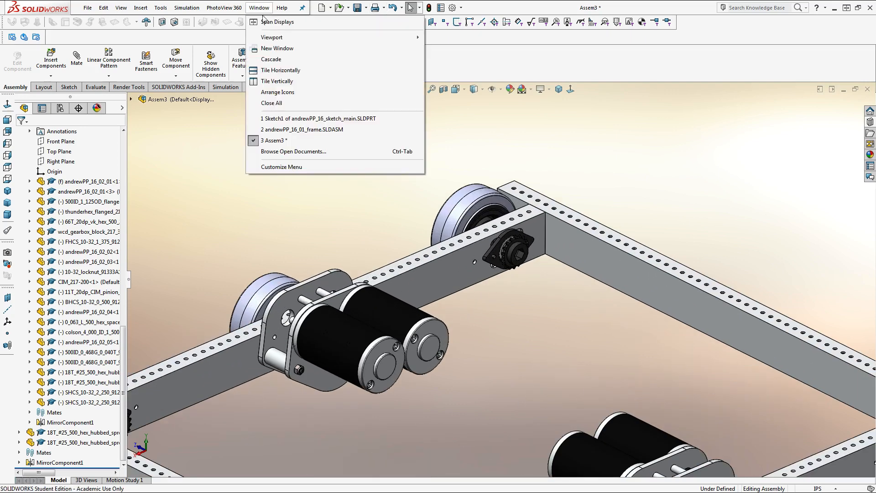
click(286, 130)
scroll(474, 174, down, 5)
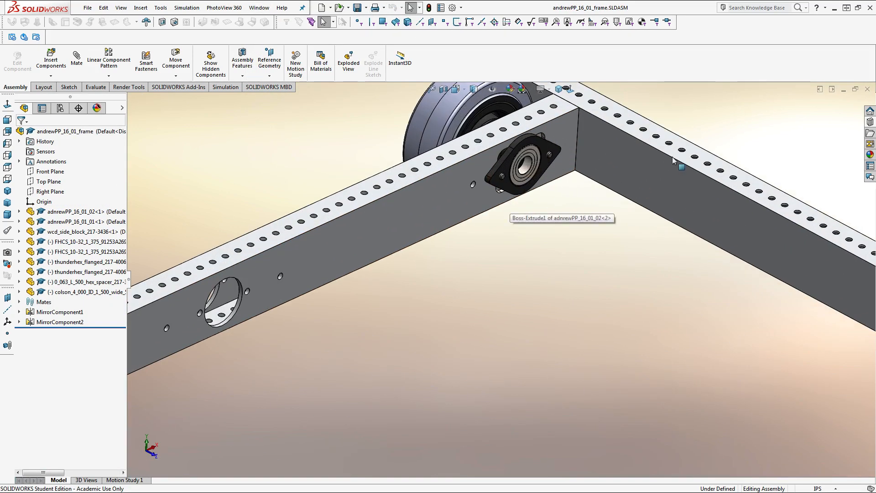
Insert the wcd_cam_217-3431 part from the design library's wcd folder beside the rail near the corner bearing block
click(869, 122)
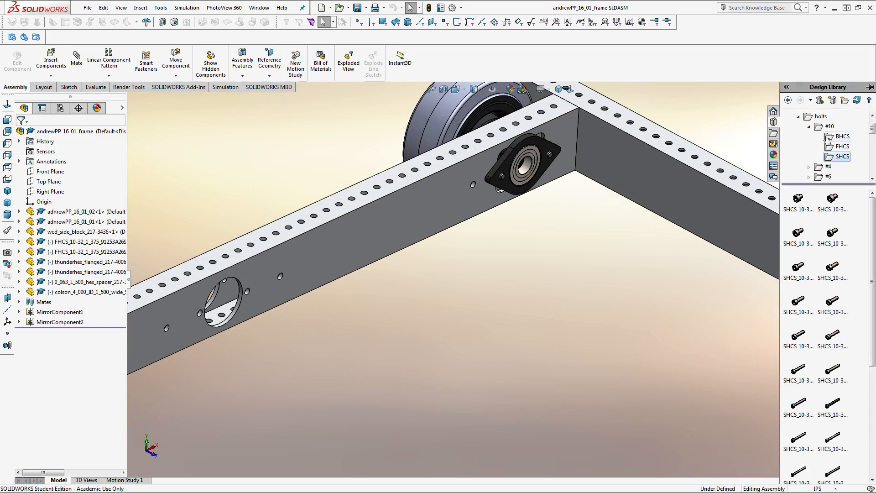
click(799, 116)
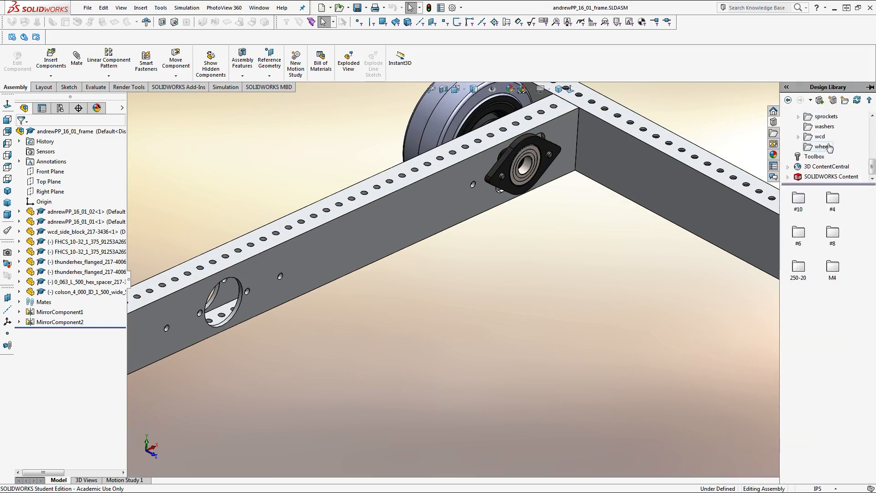
drag(786, 268, 498, 239)
scroll(499, 236, down, 10)
key(Escape)
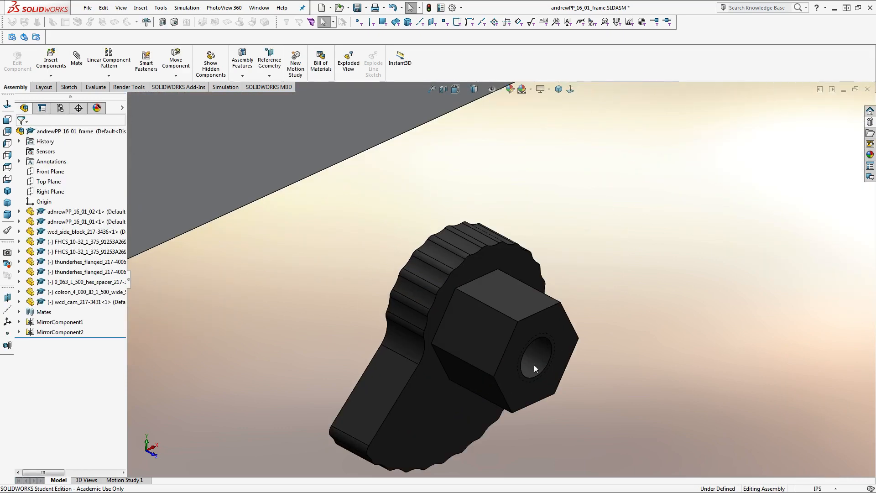
Mate the cam's bore concentric with the small rail hole beside the bearing block and slide the cam outward
click(533, 365)
scroll(461, 151, up, 4)
scroll(461, 150, down, 3)
ctrl+click(396, 103)
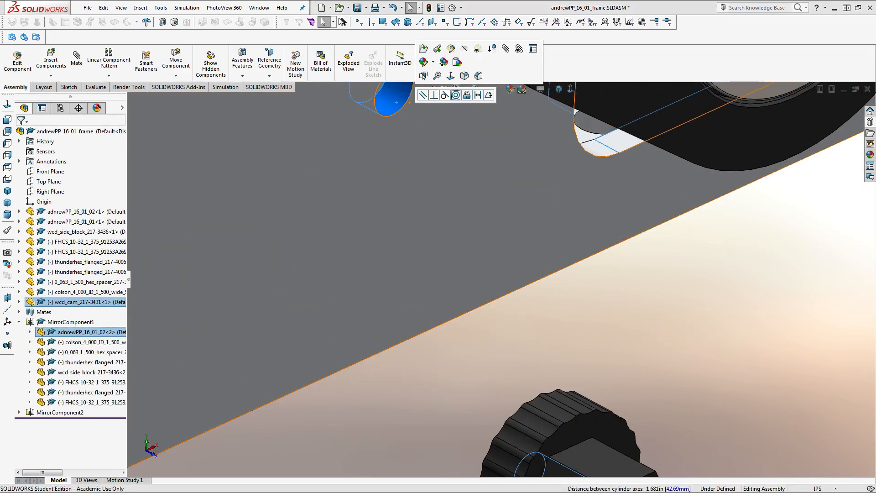
click(455, 95)
scroll(467, 151, up, 2)
scroll(468, 160, down, 2)
drag(461, 169, 589, 216)
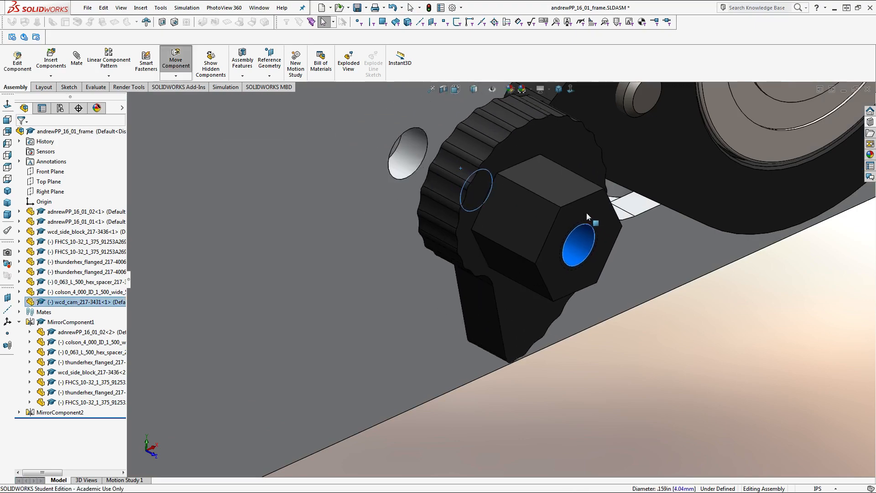
Mate the cam's flat back face coincident with the inner side face of the rail
click(360, 110)
middle_drag(360, 111, 531, 142)
ctrl+click(545, 127)
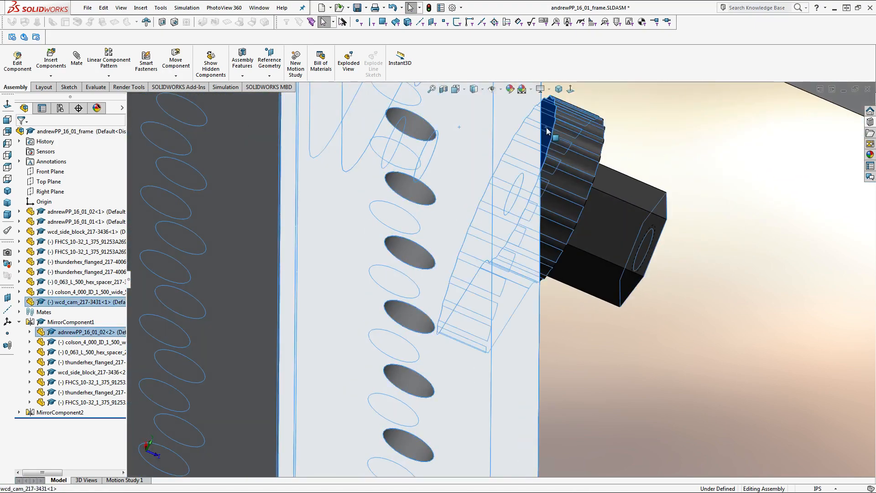
click(572, 120)
middle_drag(572, 120, 470, 75)
scroll(730, 356, up, 4)
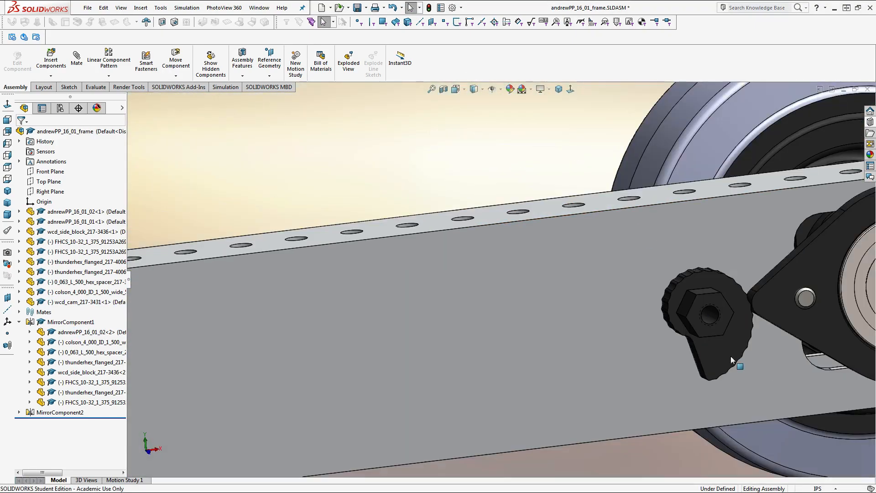
Rotate the cam about its axis beside the bearing block's tip, leaving its lobe towards the rail's lower edge
scroll(730, 356, down, 2)
scroll(588, 301, down, 1)
drag(599, 309, 647, 270)
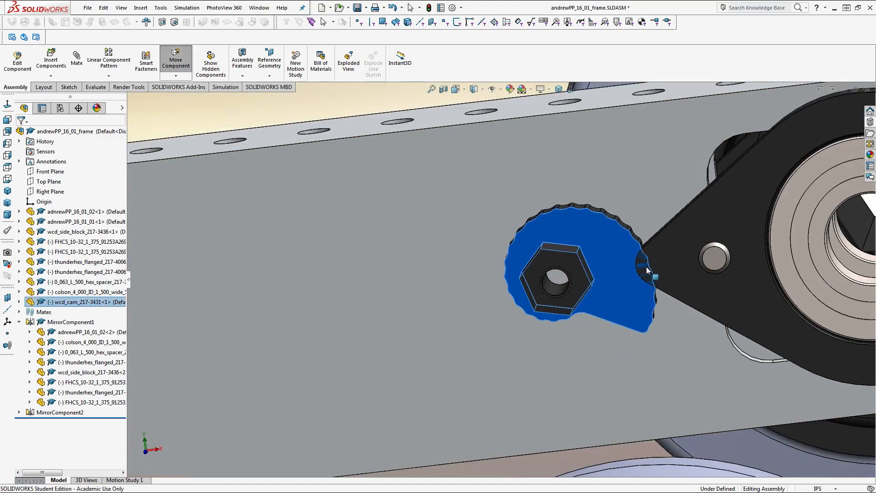
drag(701, 257, 617, 344)
Measure the distance from the rail's outer side face to the cam's hex end face for choosing the bolt length
scroll(597, 323, up, 3)
scroll(598, 323, up, 2)
click(455, 161)
scroll(454, 161, up, 2)
middle_drag(455, 165, 575, 267)
scroll(452, 254, down, 3)
click(427, 256)
middle_drag(427, 256, 556, 253)
scroll(557, 253, down, 4)
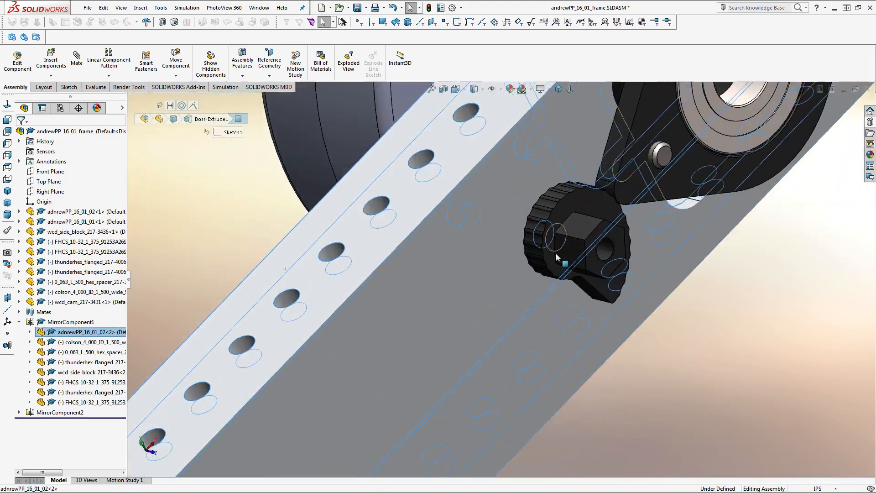
ctrl+click(607, 235)
scroll(607, 233, up, 3)
middle_drag(607, 234, 577, 289)
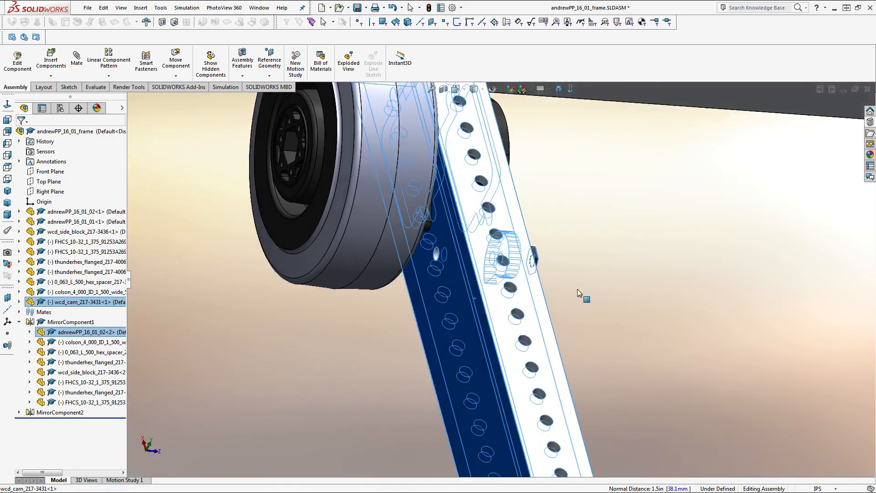
click(790, 201)
Insert the BHCS_10-32_1_500_91255A275 bolt from the design library and mate it concentric with the cam's hole in the rail
click(866, 131)
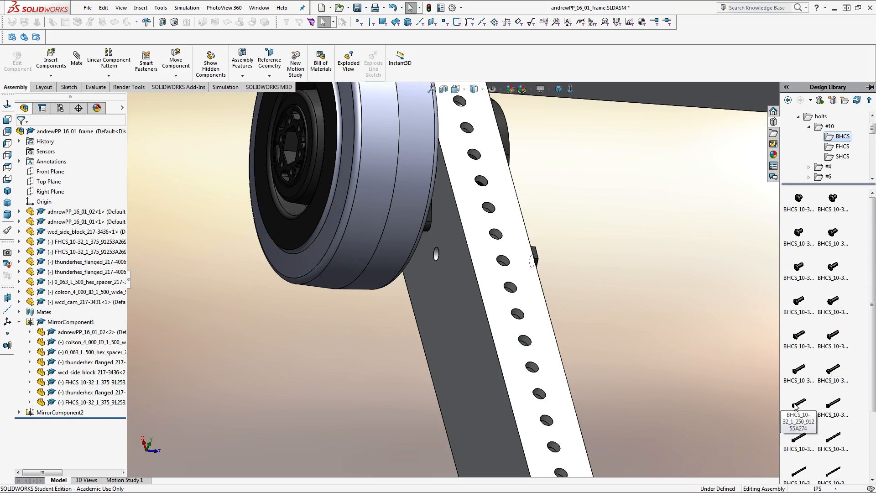
drag(829, 403, 377, 352)
scroll(425, 254, down, 6)
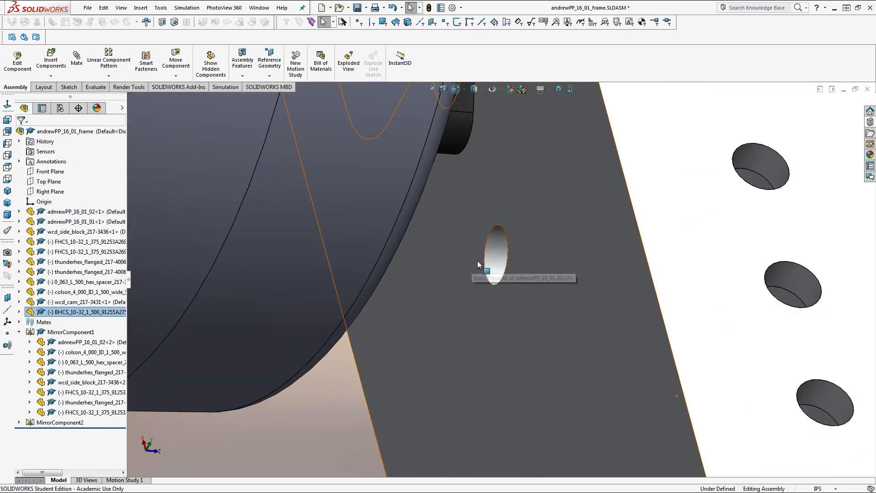
ctrl+click(489, 261)
click(550, 253)
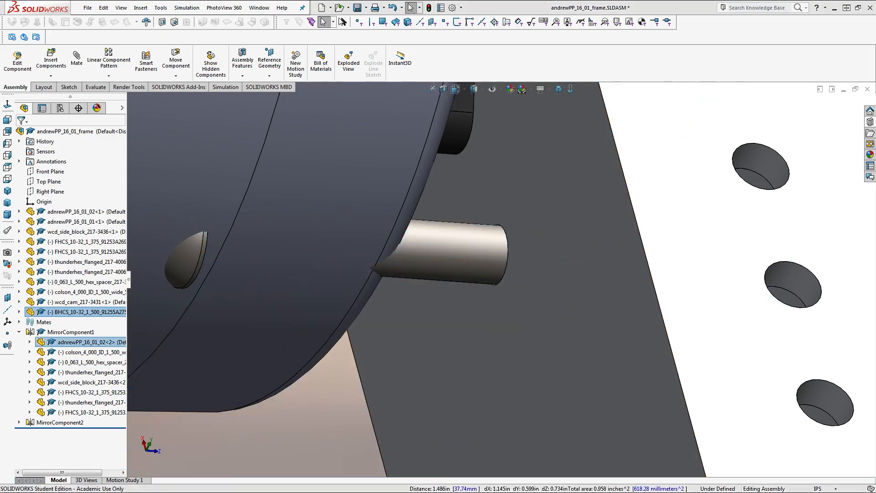
Mate the underside of the bolt's head coincident with the outer side face of the rail
middle_drag(351, 264, 274, 269)
scroll(278, 274, down, 4)
click(288, 291)
scroll(410, 333, up, 5)
middle_drag(410, 333, 504, 329)
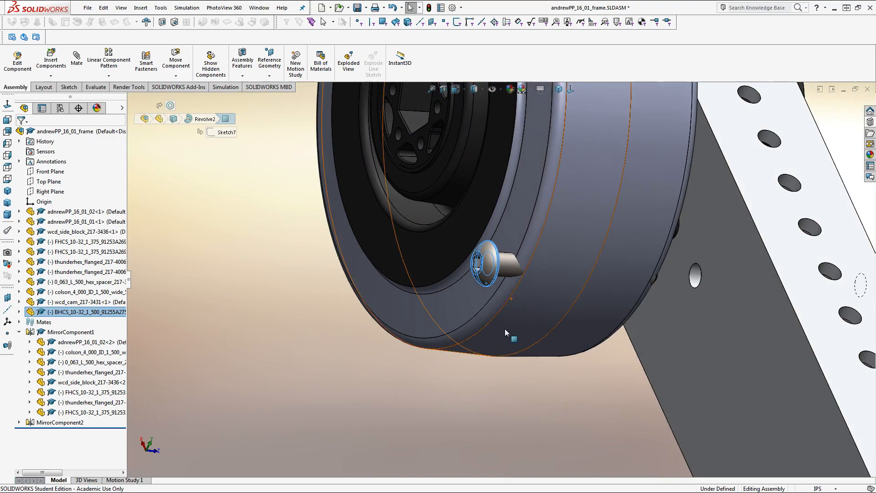
ctrl+click(704, 297)
click(729, 283)
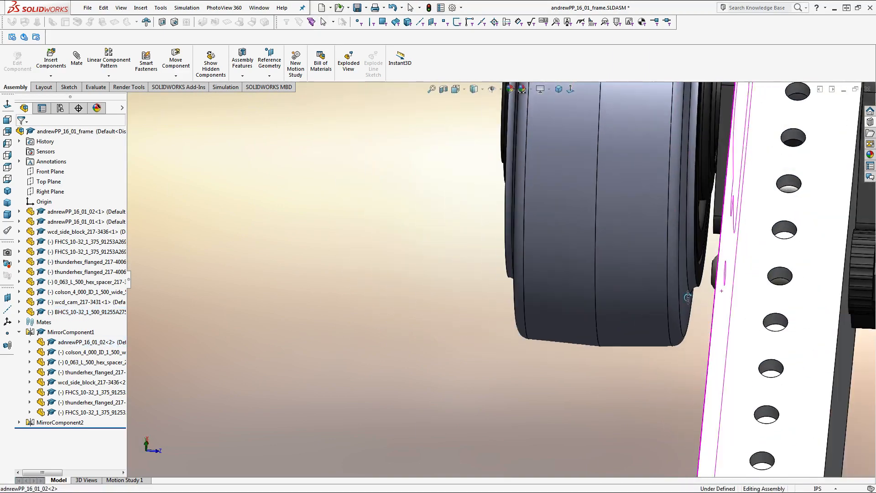
Try adding the WCD cam together with its BHCS 10-32 bolt to the existing Front Plane mirror and go on to the orientation settings
scroll(687, 297, up, 5)
scroll(686, 282, down, 4)
middle_drag(628, 265, 565, 244)
scroll(647, 269, up, 6)
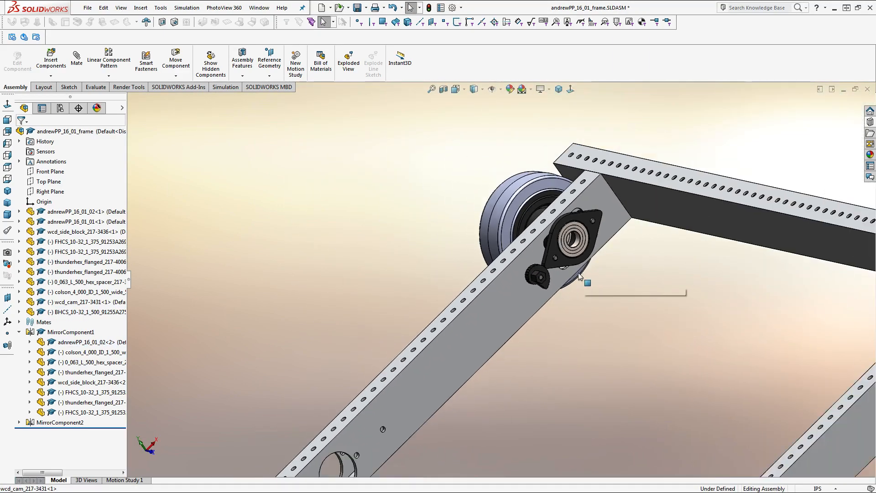
click(47, 333)
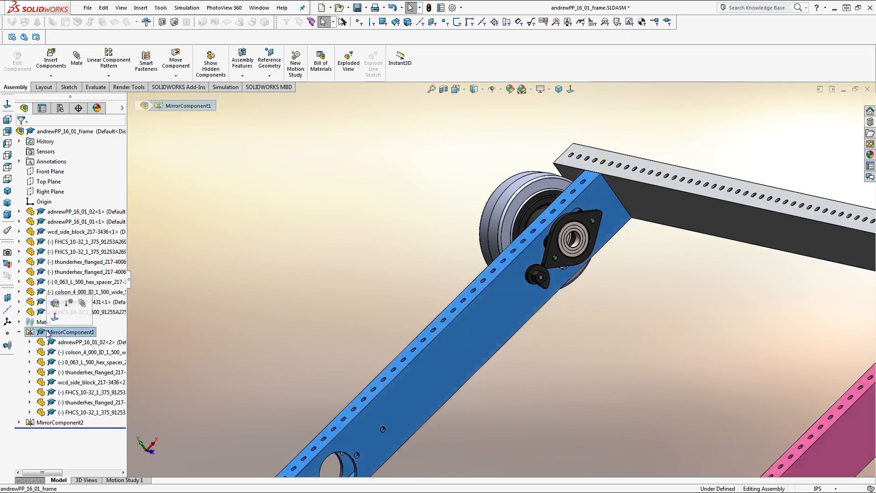
click(55, 303)
scroll(516, 278, down, 3)
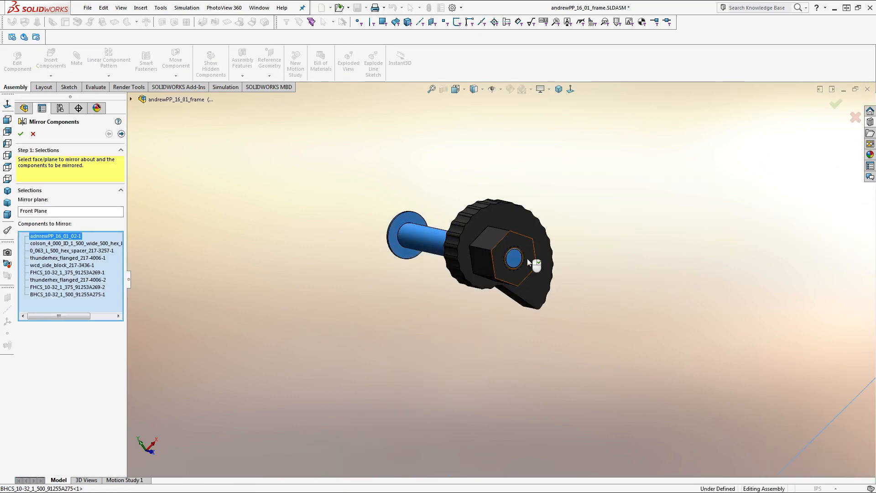
click(529, 262)
scroll(531, 265, up, 3)
middle_drag(534, 268, 530, 375)
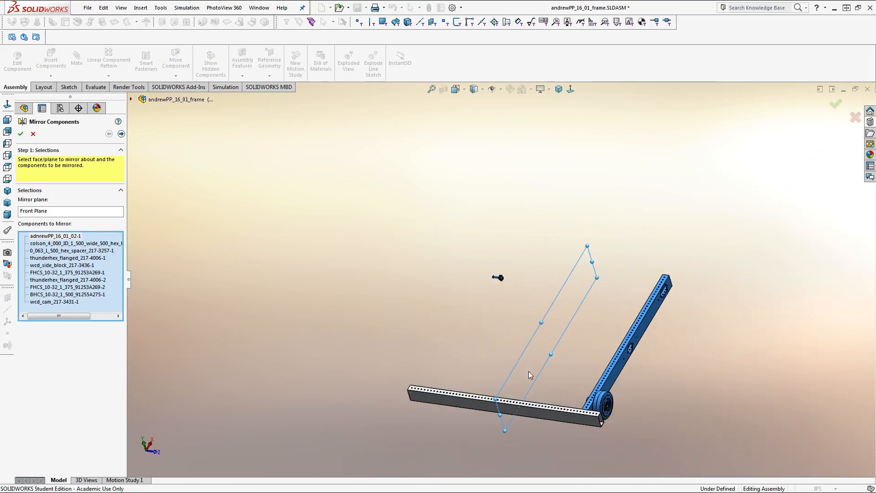
scroll(529, 374, down, 3)
scroll(476, 262, up, 3)
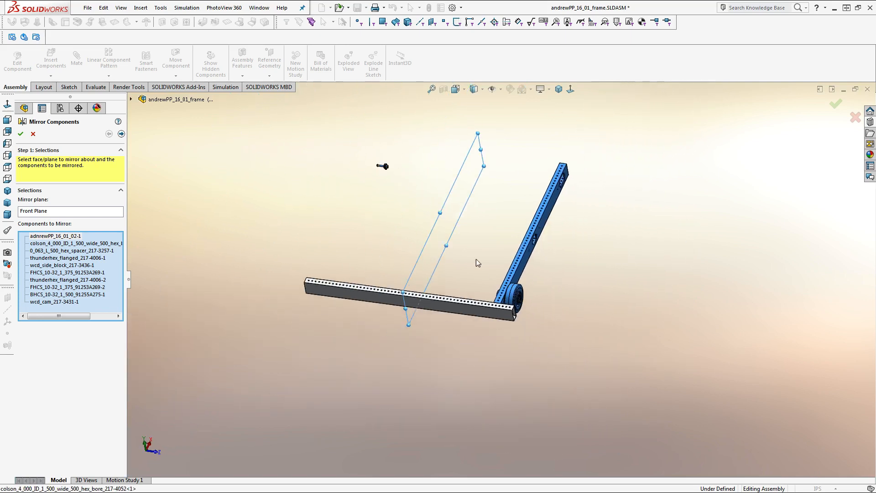
scroll(438, 217, down, 2)
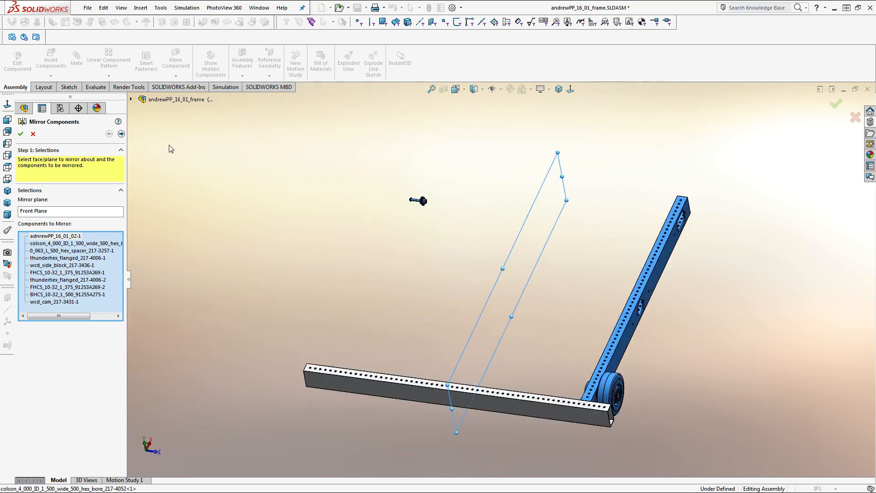
click(121, 133)
Try the alternative mirror orientations for wcd_cam_217-3431-1 on the opposite rail and cancel the mirror edit
scroll(361, 358, down, 5)
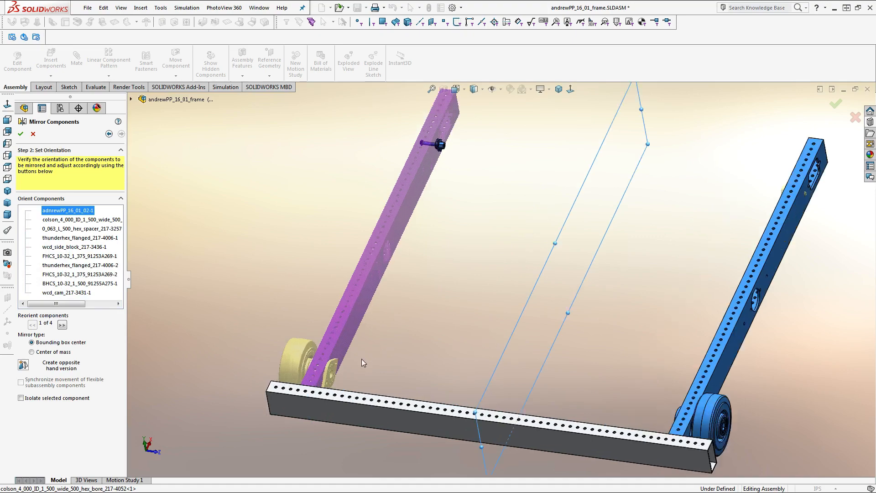
scroll(480, 287, up, 7)
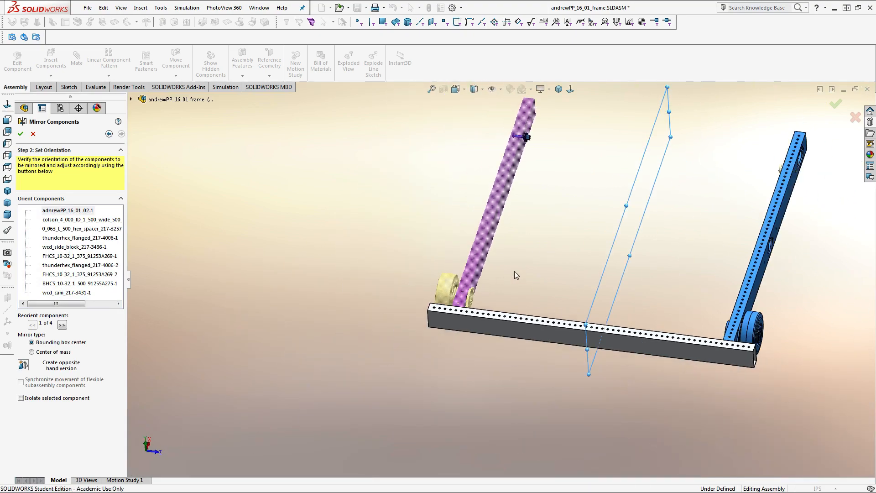
scroll(598, 278, down, 8)
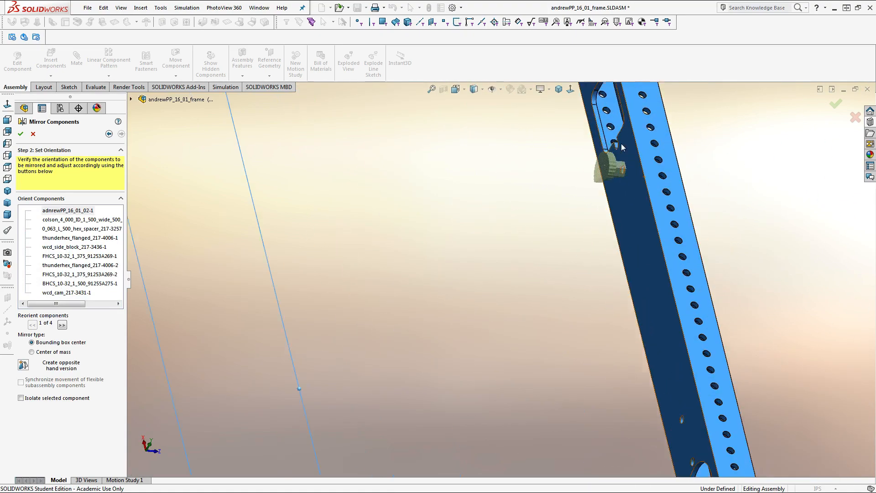
scroll(634, 318, down, 2)
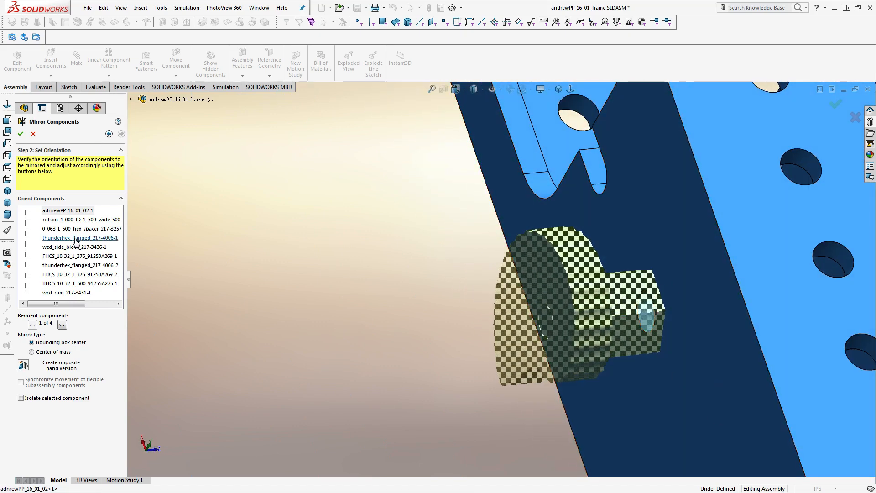
click(108, 134)
click(121, 134)
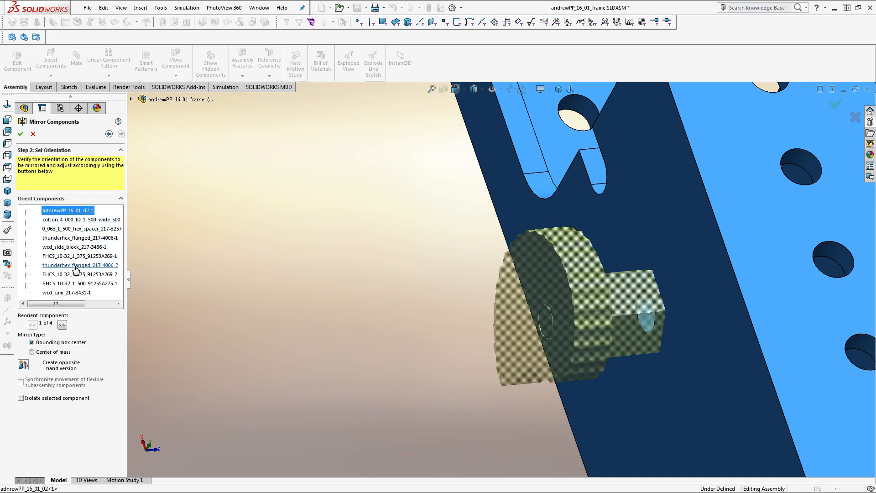
click(74, 292)
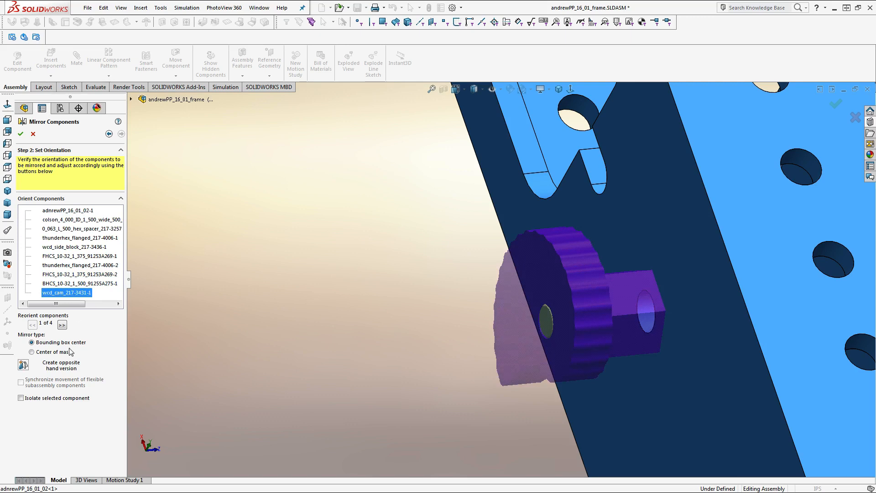
click(62, 325)
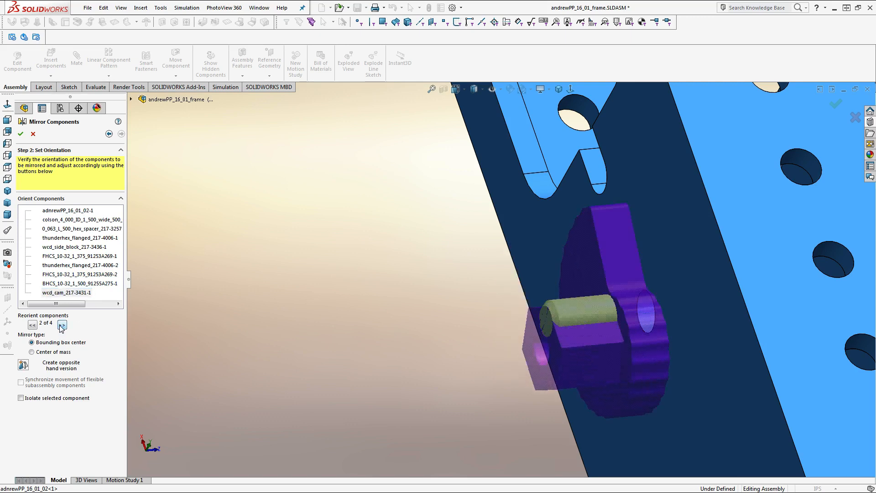
click(62, 324)
click(62, 325)
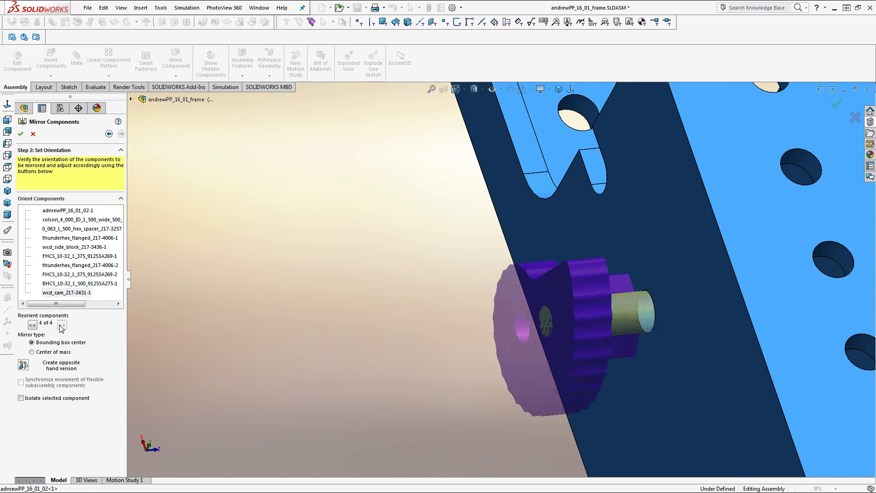
click(32, 325)
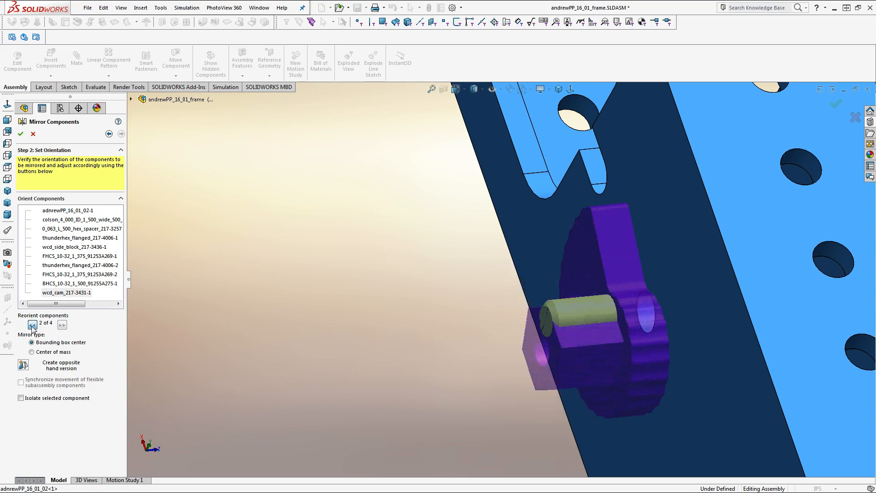
key(Escape)
Copy the WCD cam across to the opposite rail and rotate the copy roughly into position beside it
scroll(420, 325, up, 8)
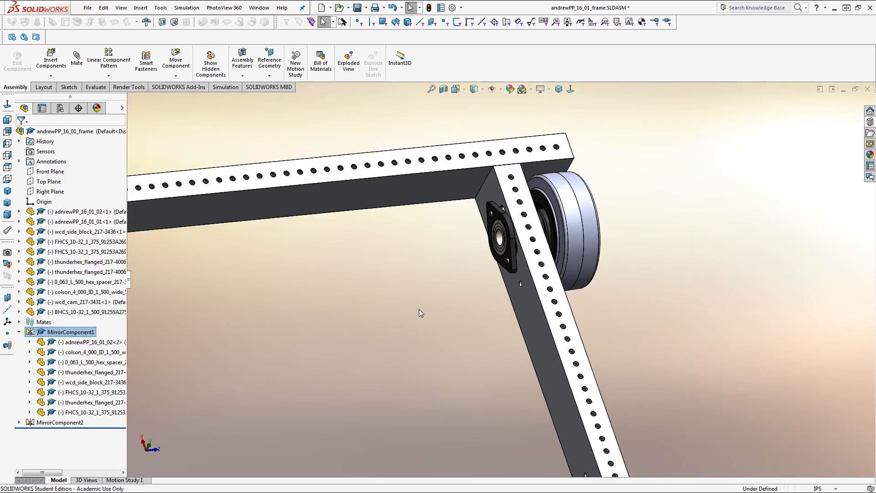
middle_drag(404, 302, 386, 305)
scroll(298, 309, down, 3)
scroll(612, 269, up, 1)
middle_drag(270, 312, 257, 324)
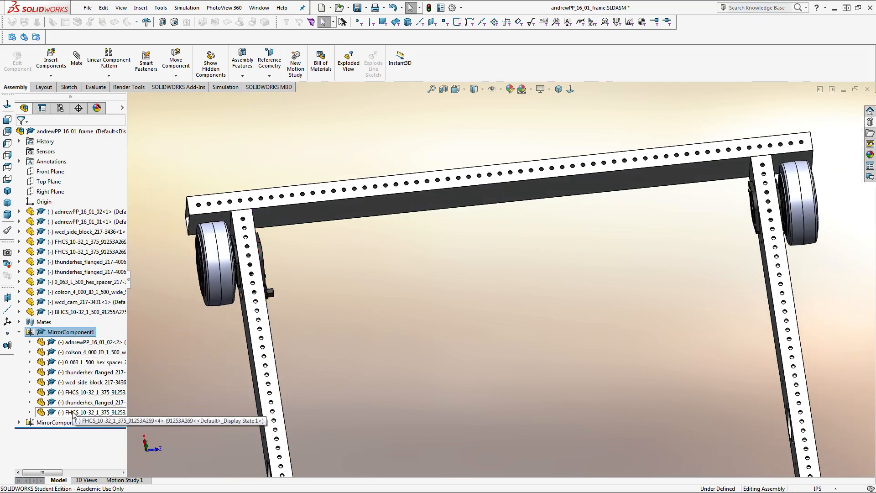
scroll(453, 381, up, 5)
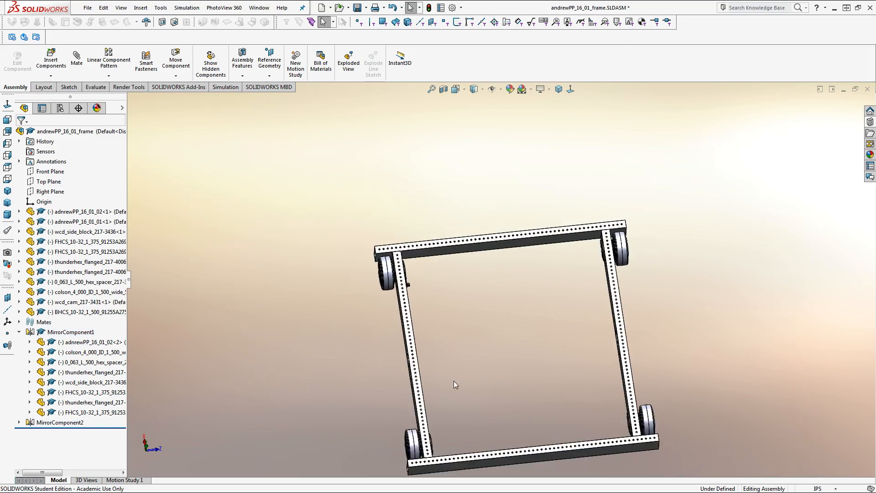
middle_drag(453, 380, 475, 367)
scroll(440, 351, down, 5)
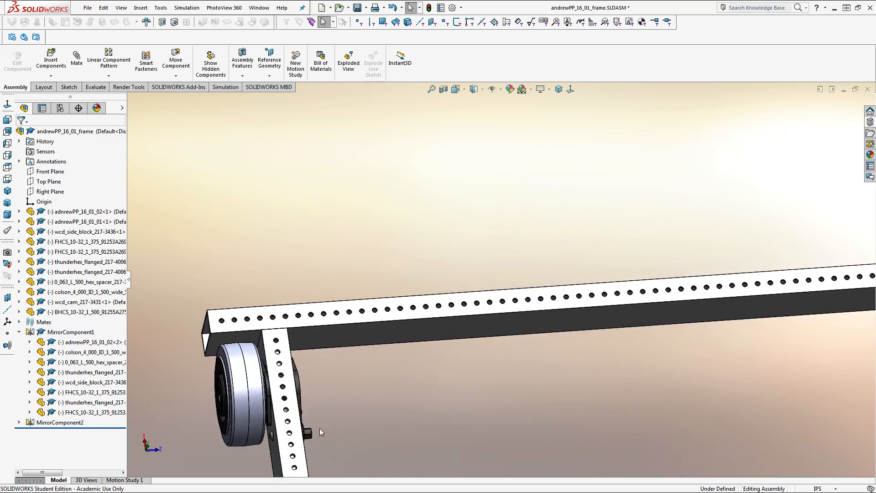
ctrl+drag(308, 433, 785, 396)
scroll(764, 395, up, 4)
scroll(657, 349, down, 8)
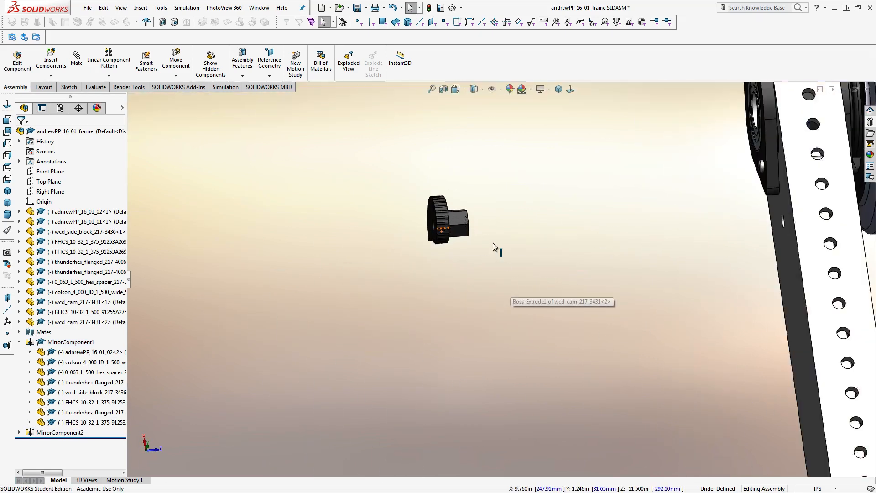
scroll(492, 243, down, 2)
right_drag(443, 208, 643, 276)
scroll(499, 277, up, 3)
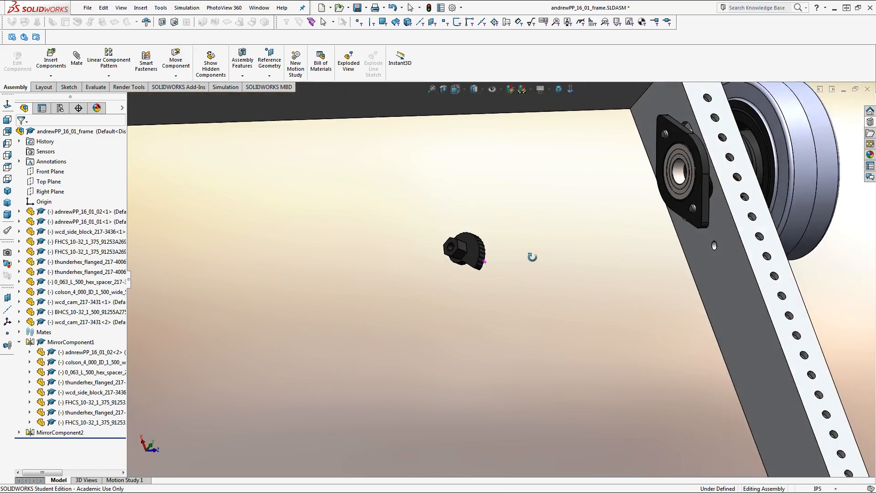
Mate the copied cam's hole concentric with the small hole below the bearing block in the opposite rail
scroll(416, 269, down, 5)
click(376, 236)
scroll(434, 255, up, 3)
scroll(626, 314, down, 7)
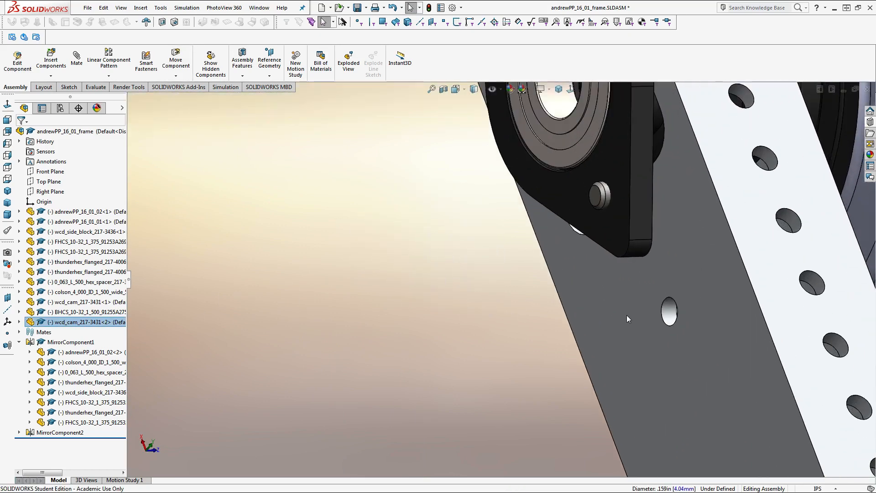
ctrl+click(701, 302)
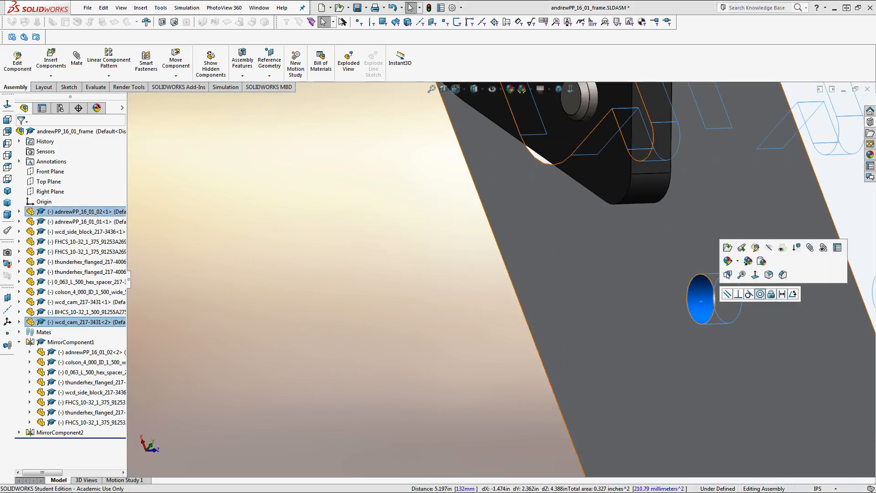
click(760, 295)
Mate the copied cam's flat back coincident with the rail's inner side face and rotate its lobe beside the bearing block's tip
click(737, 270)
middle_drag(737, 270, 704, 257)
ctrl+click(675, 252)
click(700, 242)
drag(680, 326, 603, 175)
scroll(283, 359, up, 3)
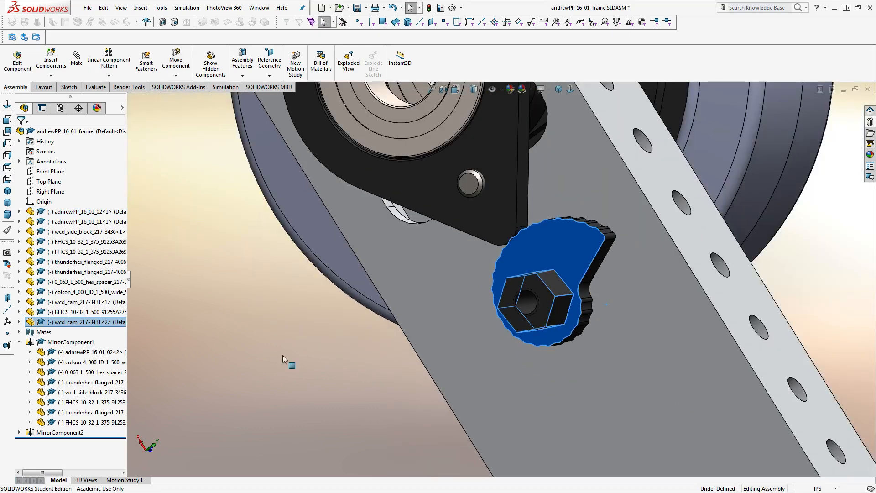
Edit the Front Plane mirror to include the BHCS_10-32_1_500_91255A275 bolt among the mirrored components
scroll(283, 359, up, 3)
click(84, 343)
click(91, 313)
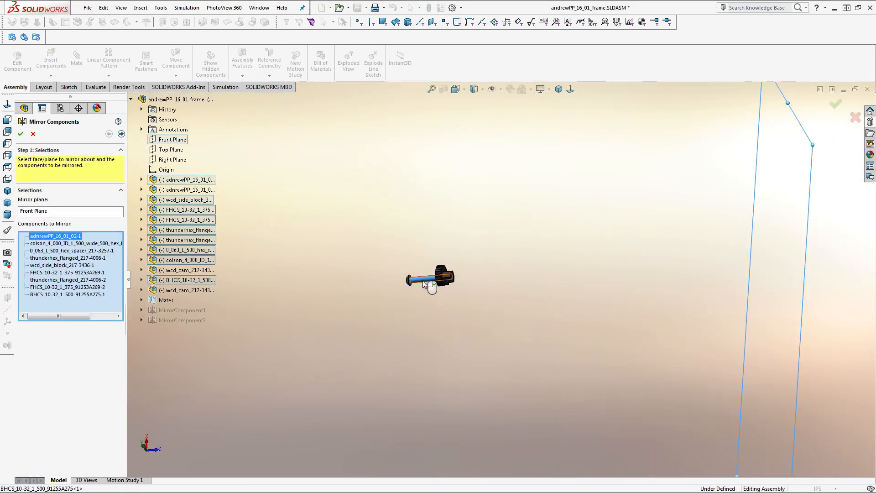
key(Escape)
Edit the Right Plane mirror and add the original WCD cam and its BHCS 10-32 bolt to the mirrored components
click(59, 442)
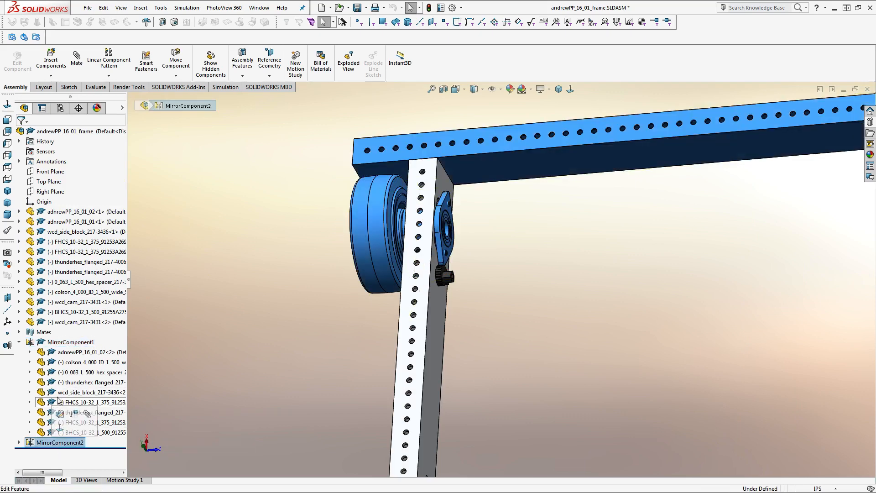
right_click(65, 446)
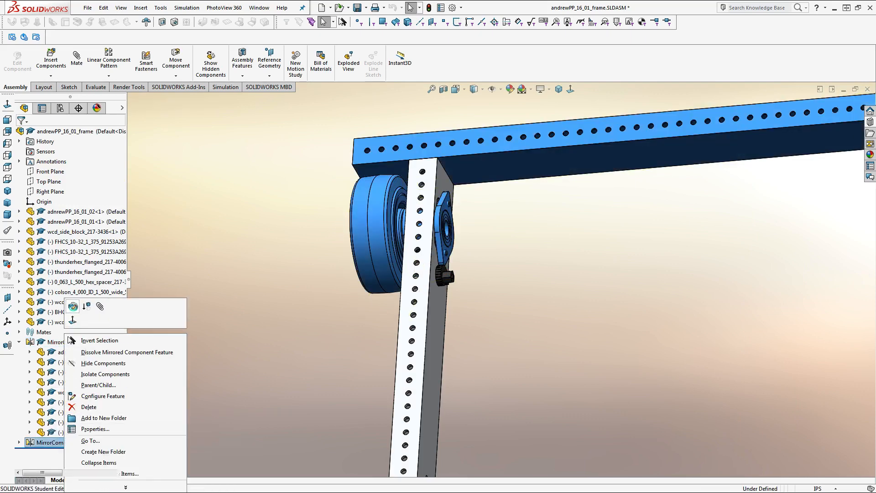
click(73, 306)
scroll(468, 284, down, 9)
click(455, 273)
scroll(455, 272, down, 3)
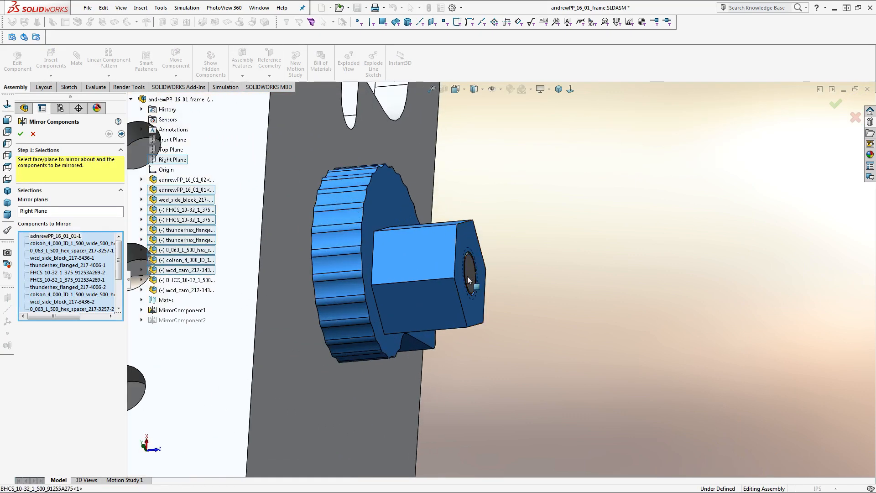
click(468, 277)
Add the copied WCD cam and its bolt on the opposite rail to the Right Plane mirror and apply it
scroll(652, 301, up, 12)
middle_drag(652, 302, 557, 301)
scroll(686, 327, up, 3)
scroll(557, 300, down, 2)
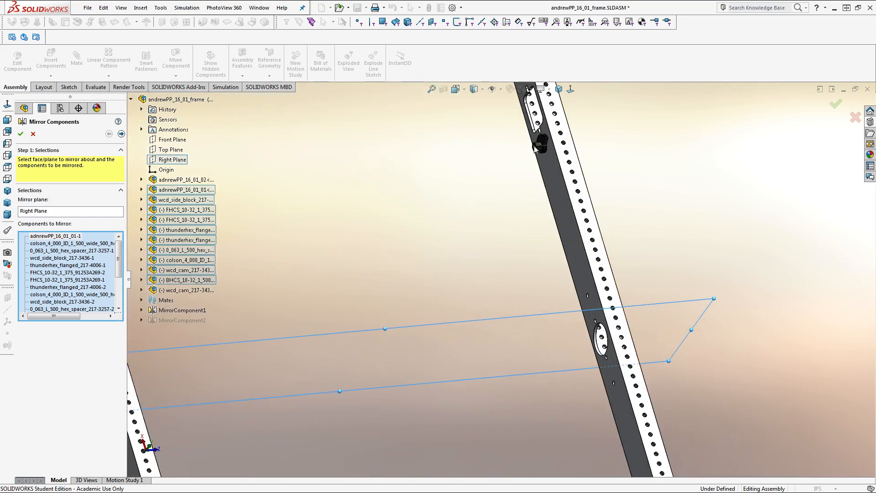
scroll(538, 146, down, 6)
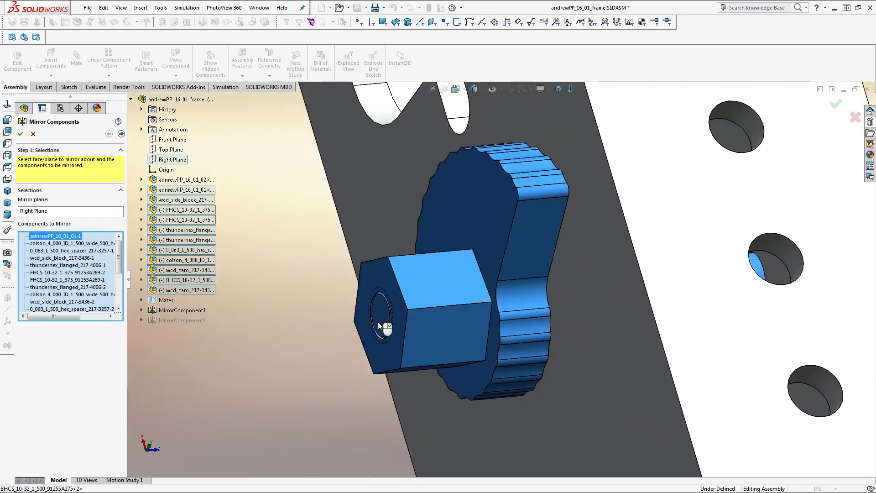
scroll(379, 325, up, 7)
right_click(380, 326)
scroll(394, 324, up, 14)
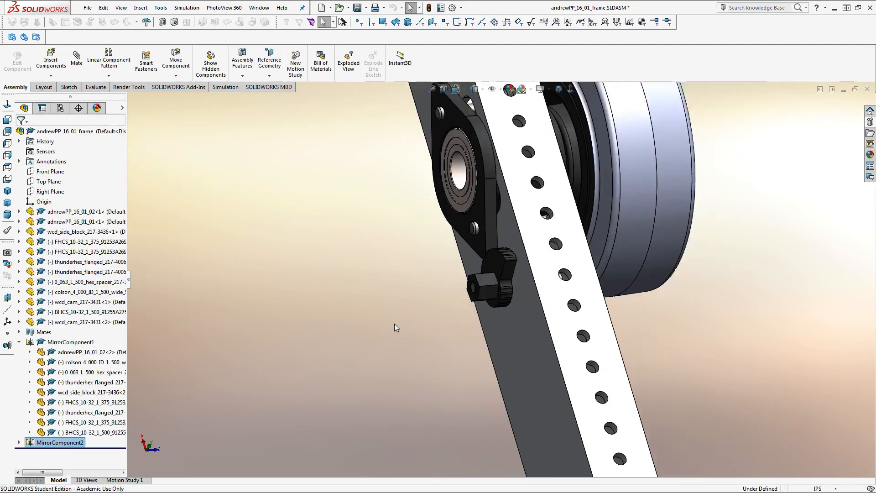
Examine how the mirrored cams sit against the rails at the other end of the frame
scroll(491, 367, down, 10)
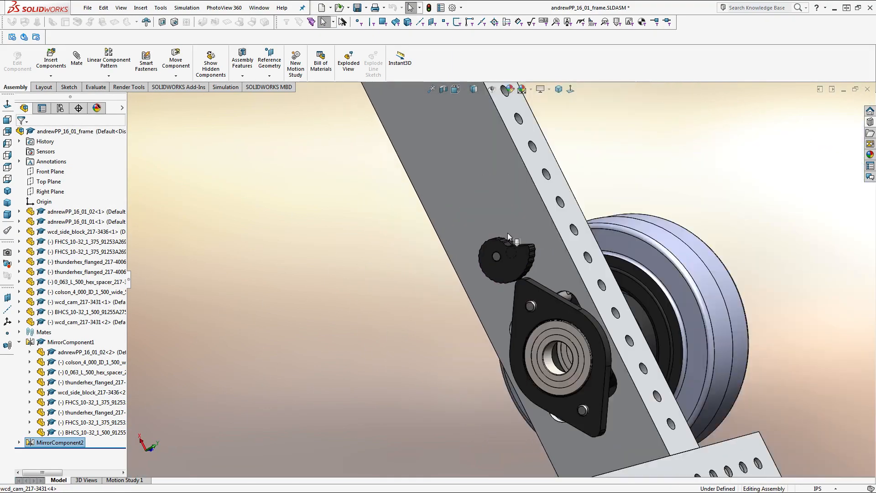
scroll(507, 233, up, 5)
middle_drag(438, 285, 201, 342)
scroll(196, 343, up, 3)
scroll(183, 347, down, 6)
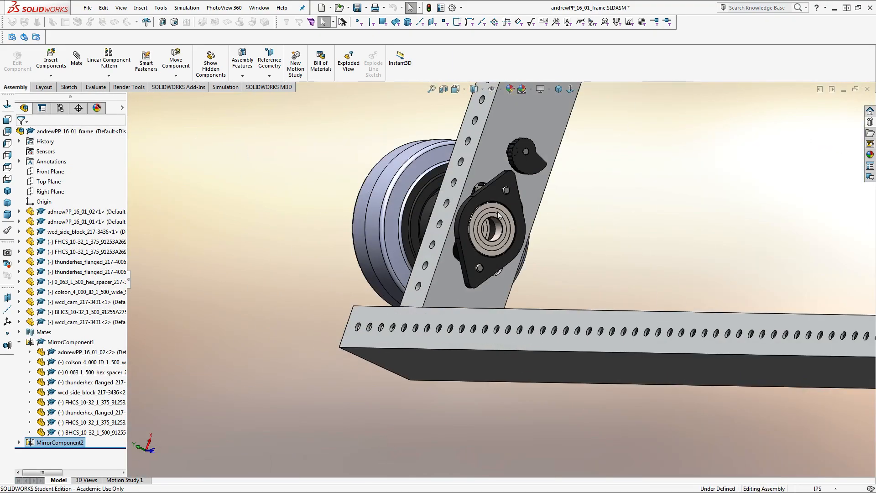
scroll(541, 167, down, 6)
middle_drag(532, 180, 547, 193)
Reopen the Right Plane mirror for editing and find wcd_cam_217-3431-1 among its mirrored components
click(539, 193)
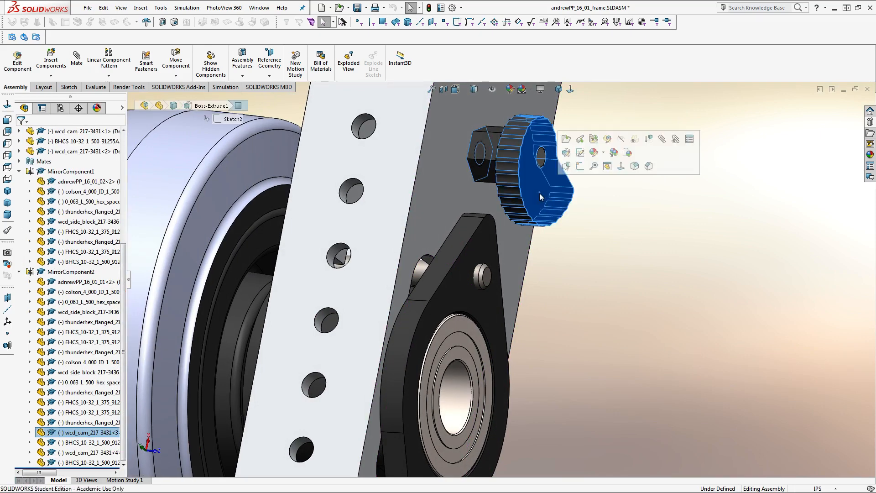
click(70, 271)
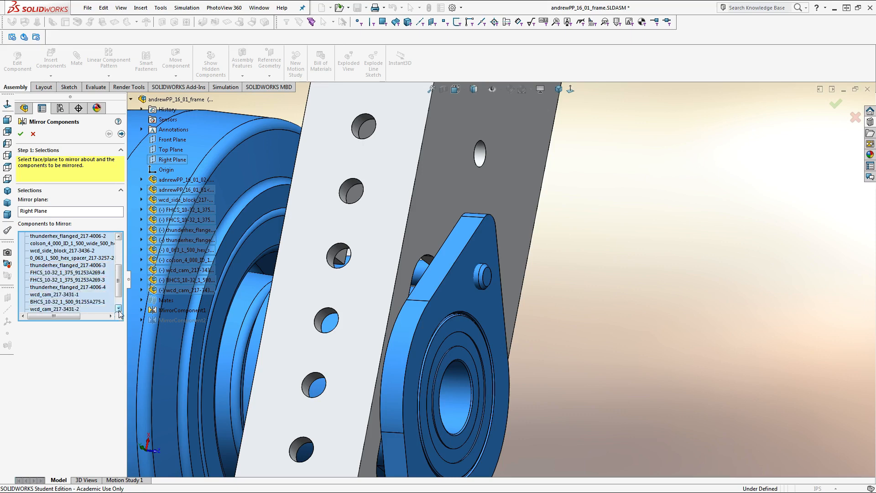
scroll(486, 330, up, 10)
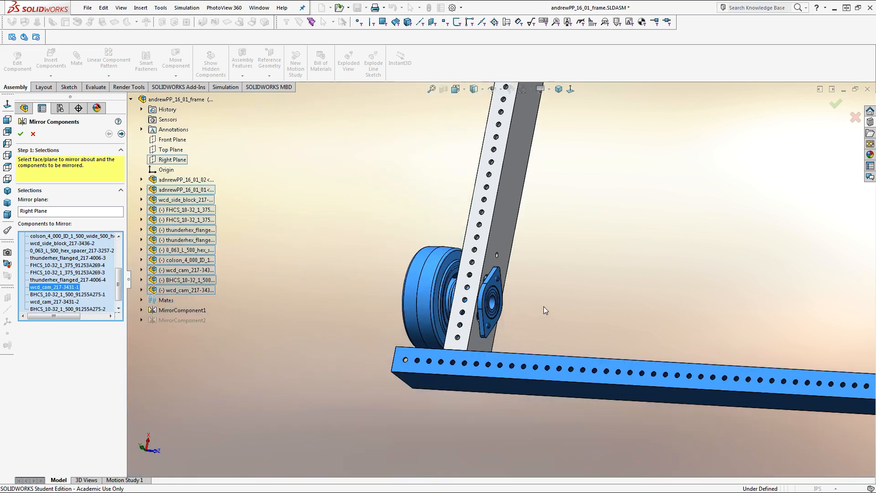
Advance the component mirror about the Right Plane to the orientation stage, keeping the selected wheel, block, cam and cross-rail components
middle_drag(611, 300, 713, 315)
scroll(636, 297, up, 3)
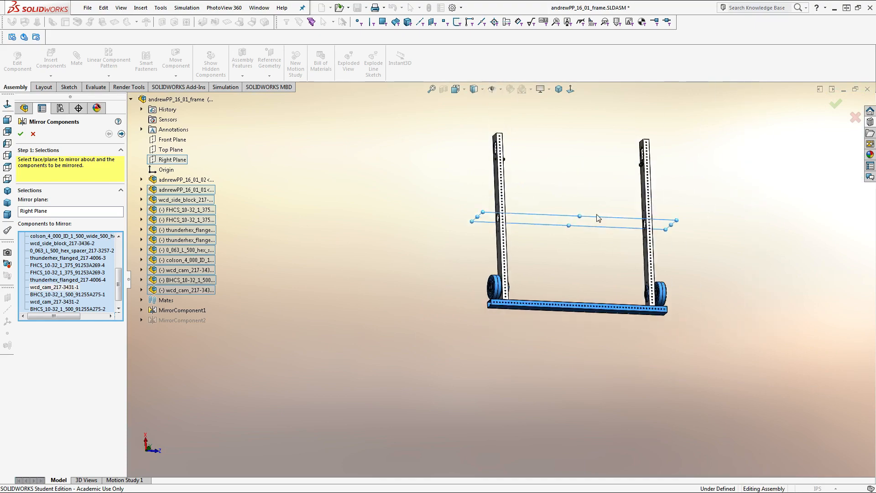
scroll(596, 219, down, 2)
scroll(596, 225, down, 6)
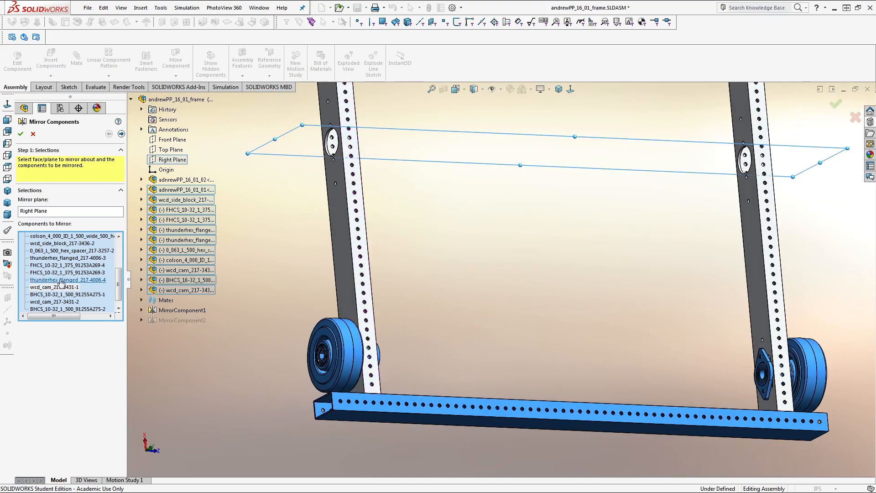
scroll(403, 333, up, 2)
scroll(403, 333, down, 6)
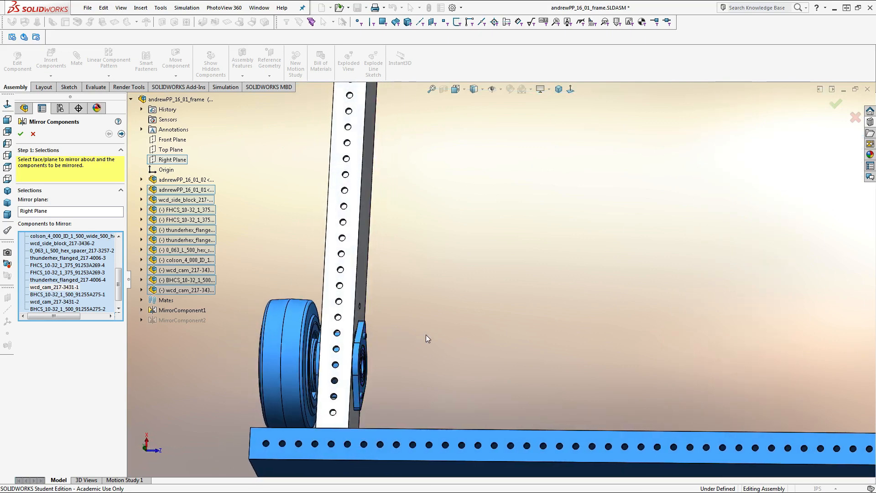
scroll(427, 338, up, 2)
click(120, 132)
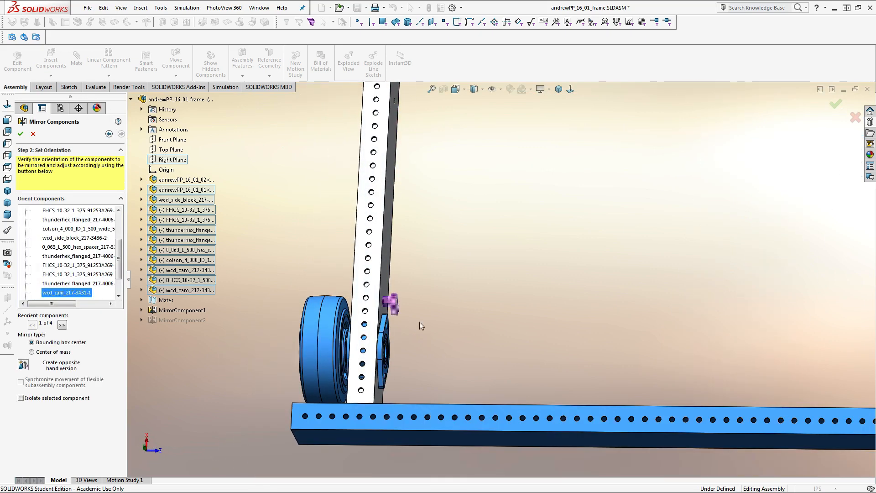
Try orientation 4 of 4 for the mirrored wcd_cam_217-3431-1
scroll(420, 316, down, 3)
middle_drag(420, 316, 463, 328)
scroll(615, 325, up, 8)
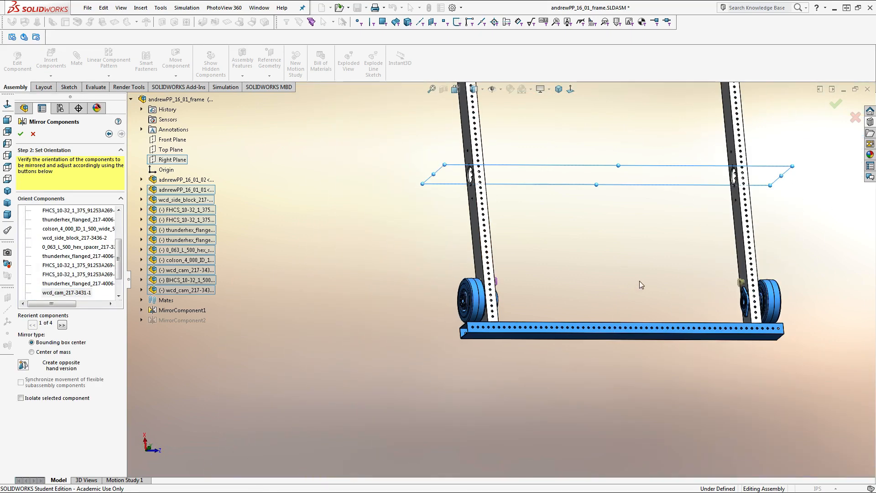
scroll(622, 257, up, 3)
scroll(468, 316, down, 6)
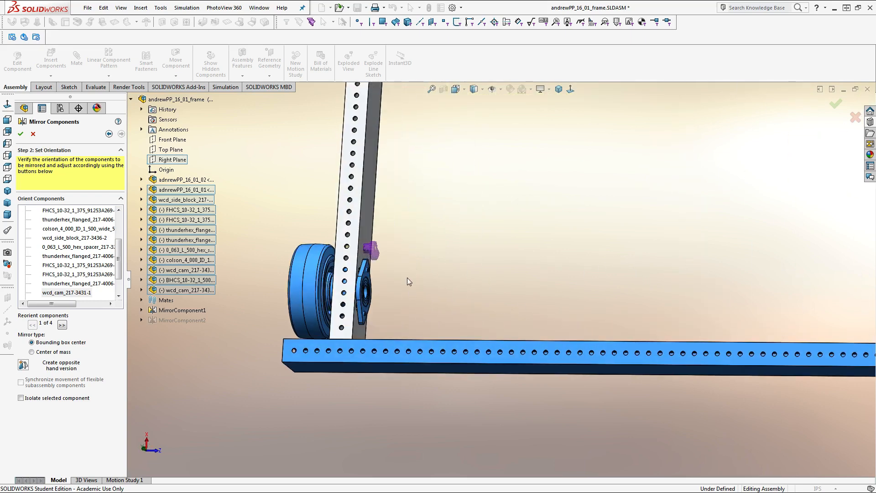
scroll(367, 246, down, 6)
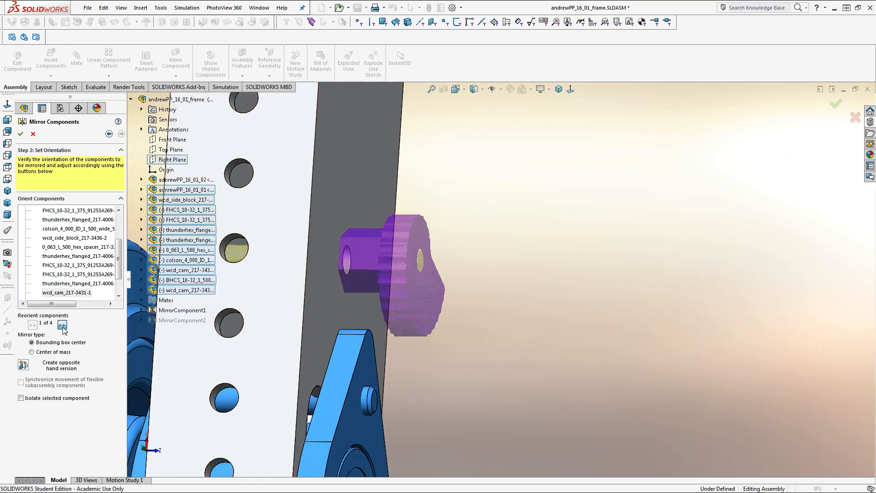
click(62, 325)
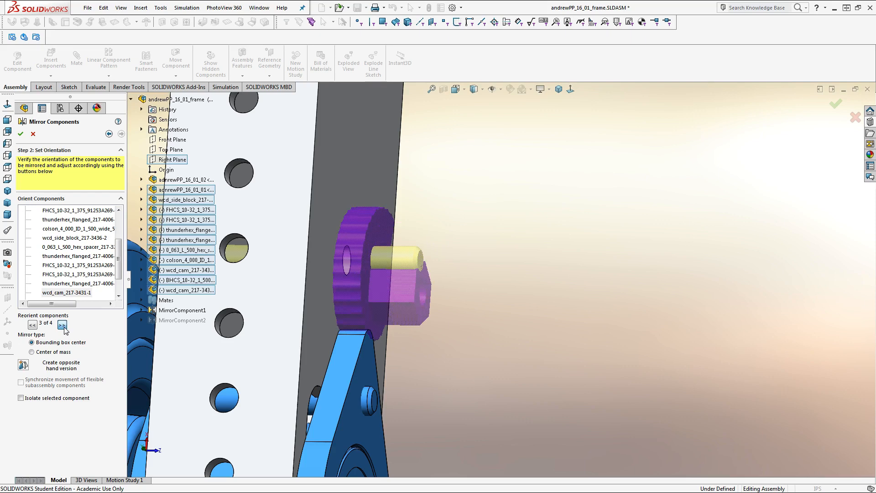
click(62, 324)
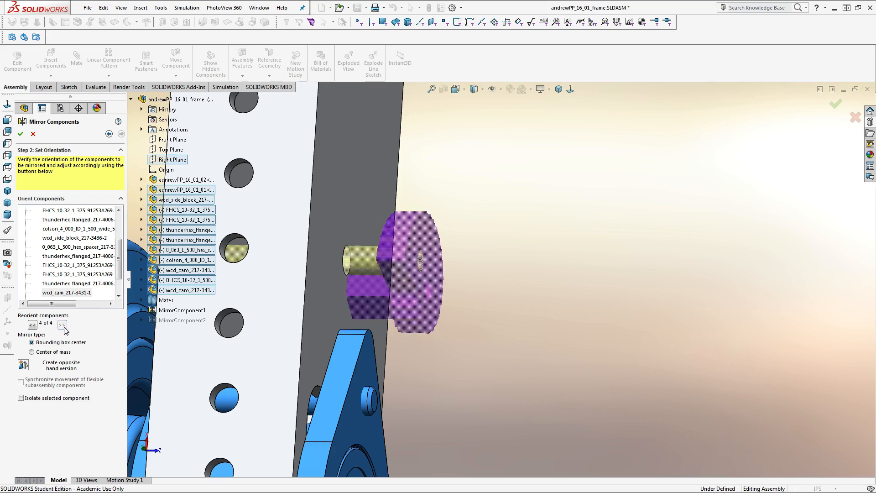
right_click(74, 295)
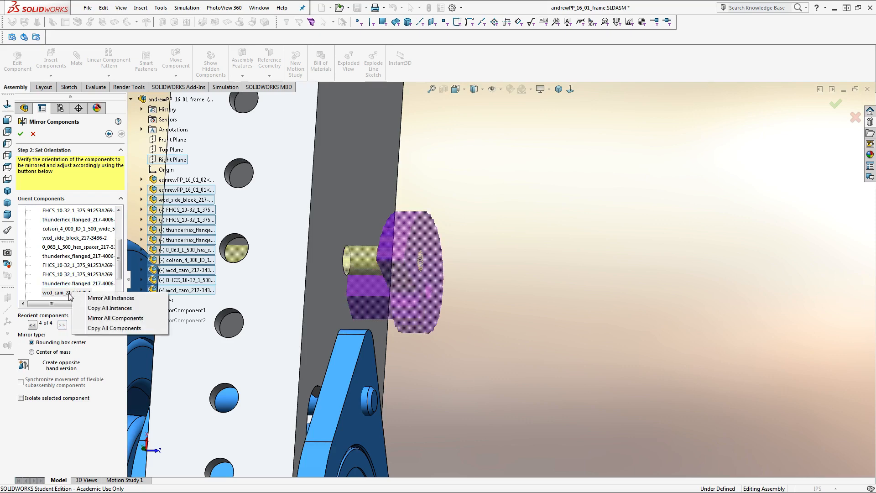
click(64, 306)
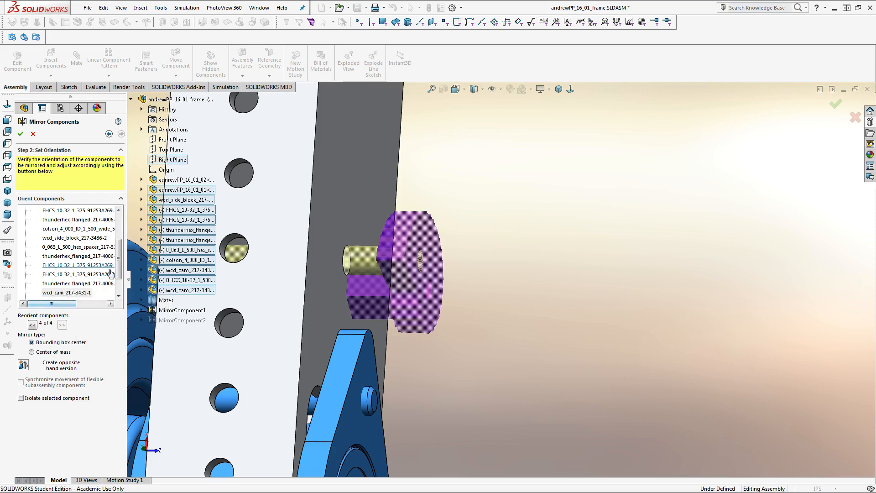
Try orientation 3 of 4 for the mirrored wcd_cam_217-3431-2
drag(117, 269, 118, 281)
click(86, 284)
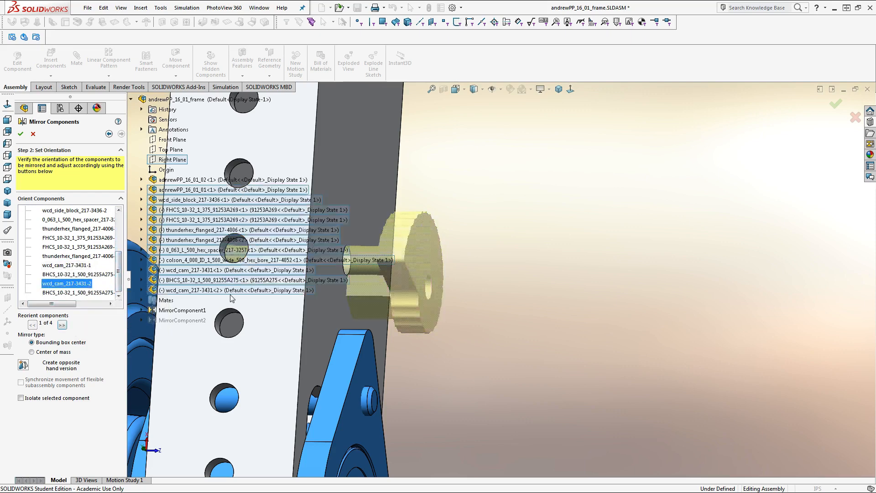
scroll(707, 338, up, 8)
middle_drag(707, 339, 774, 295)
scroll(774, 295, up, 3)
scroll(774, 295, up, 4)
scroll(727, 308, down, 5)
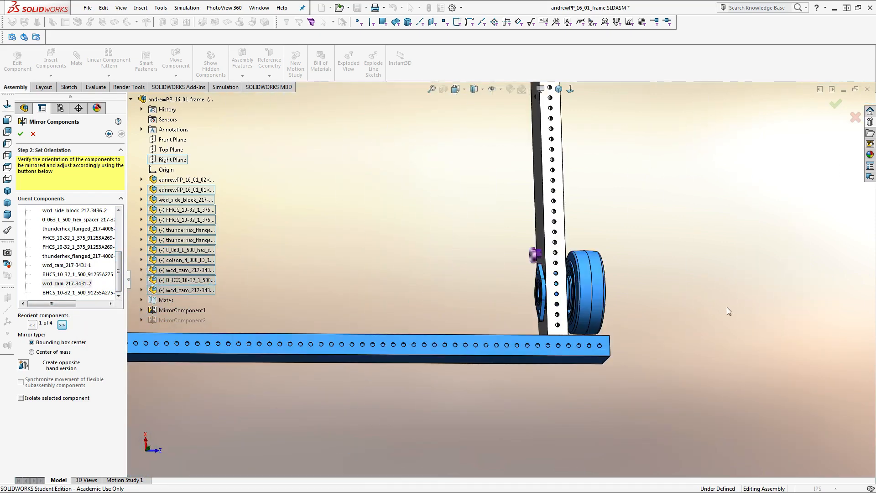
scroll(567, 286, down, 6)
scroll(516, 193, down, 2)
middle_drag(406, 194, 442, 185)
scroll(442, 185, down, 1)
scroll(441, 185, down, 4)
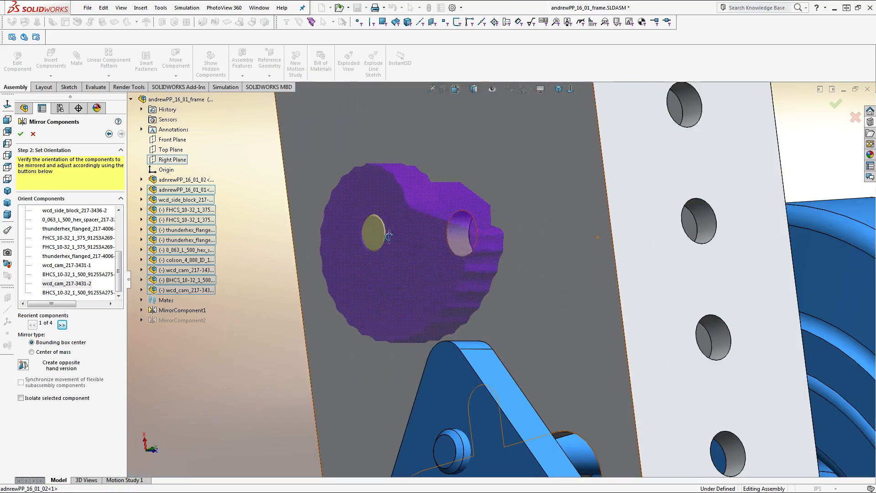
middle_drag(386, 230, 422, 249)
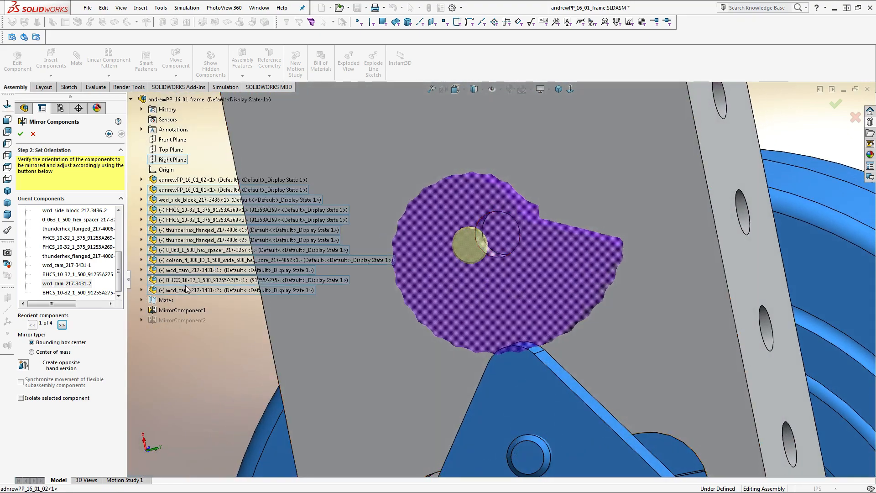
click(62, 324)
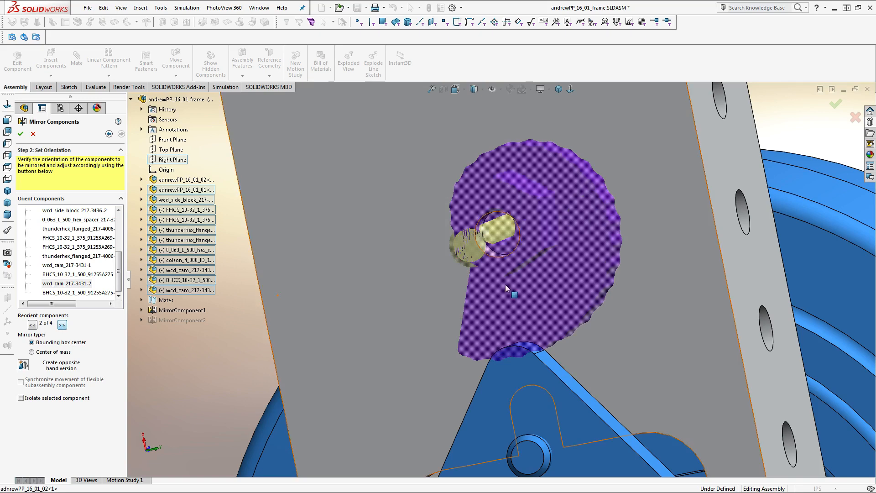
mouse_move(504, 283)
middle_down()
mouse_move(532, 282)
mouse_move(511, 284)
middle_up()
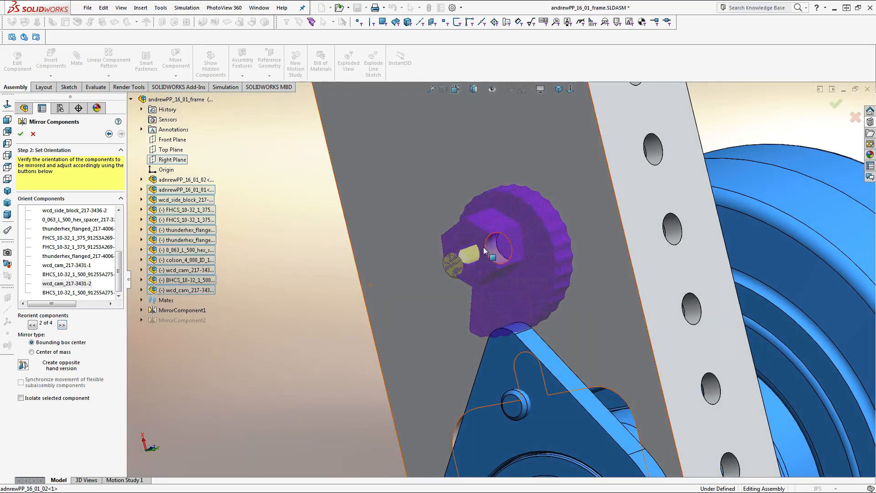
click(62, 325)
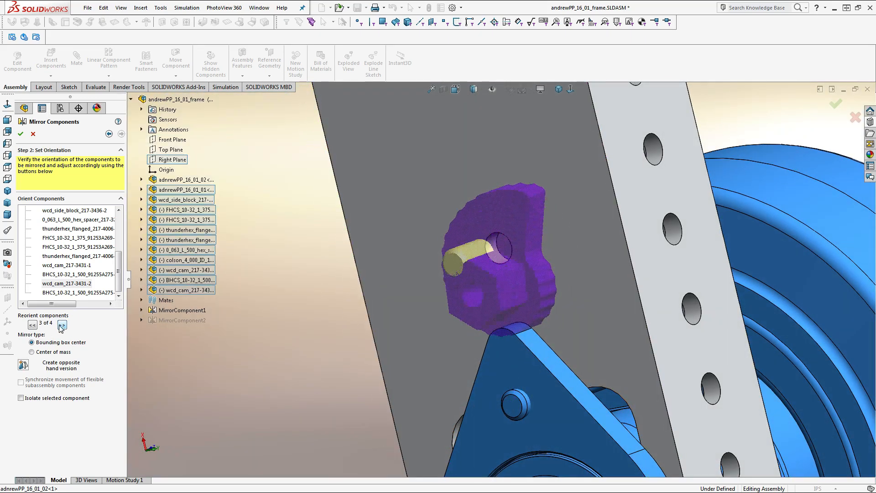
Complete the component mirror and delete the two mirrored wcd_cam_217-3431 components it produces
key(Return)
click(478, 308)
key(Delete)
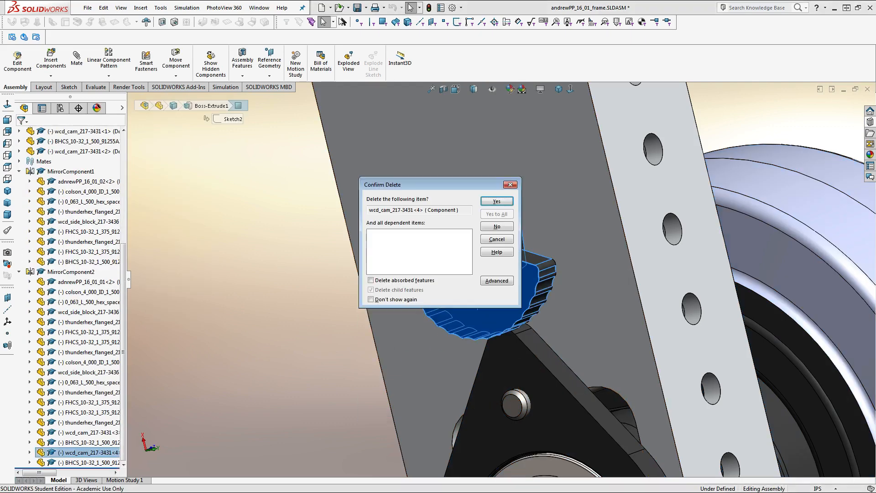
key(Return)
scroll(477, 308, up, 10)
middle_drag(326, 359, 242, 365)
scroll(254, 374, up, 4)
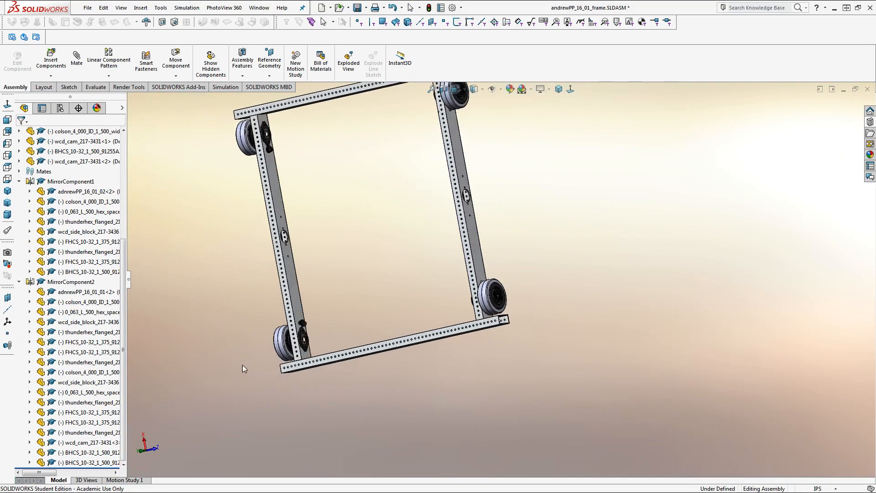
scroll(301, 334, down, 5)
click(352, 304)
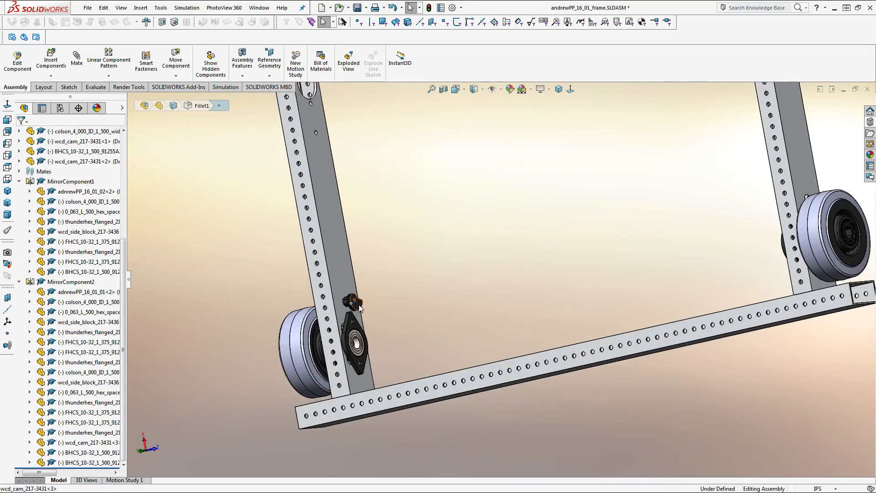
key(Delete)
key(Return)
Copy a wcd_cam_217-3431 beside the cross rail's wheel corner and mate its tapped hole concentric with the mirrored bolt
scroll(359, 304, up, 7)
scroll(436, 152, down, 5)
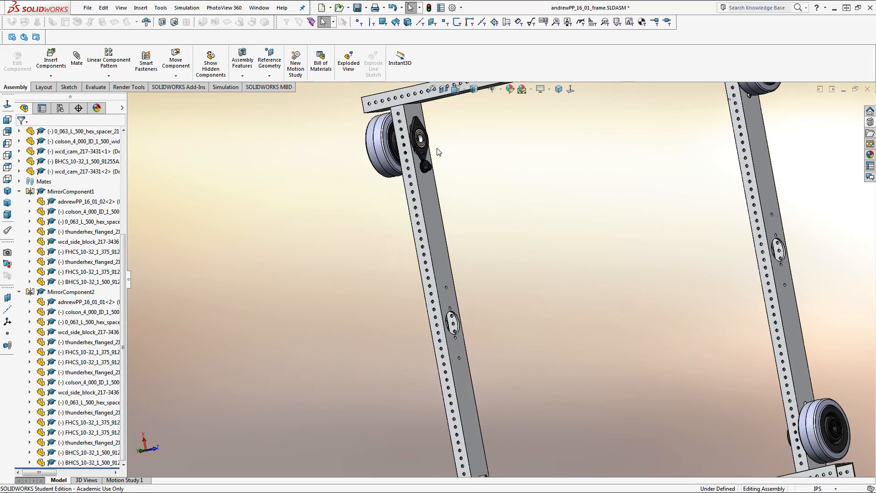
scroll(528, 292, down, 8)
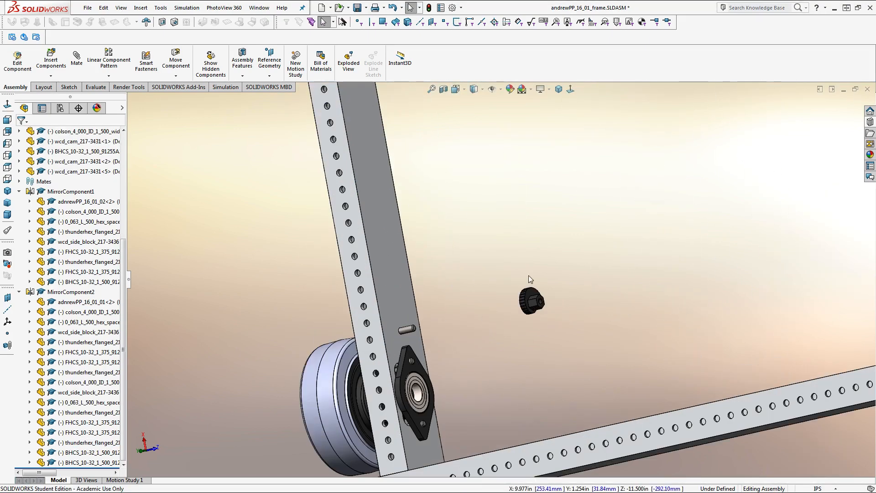
click(456, 290)
scroll(440, 298, up, 2)
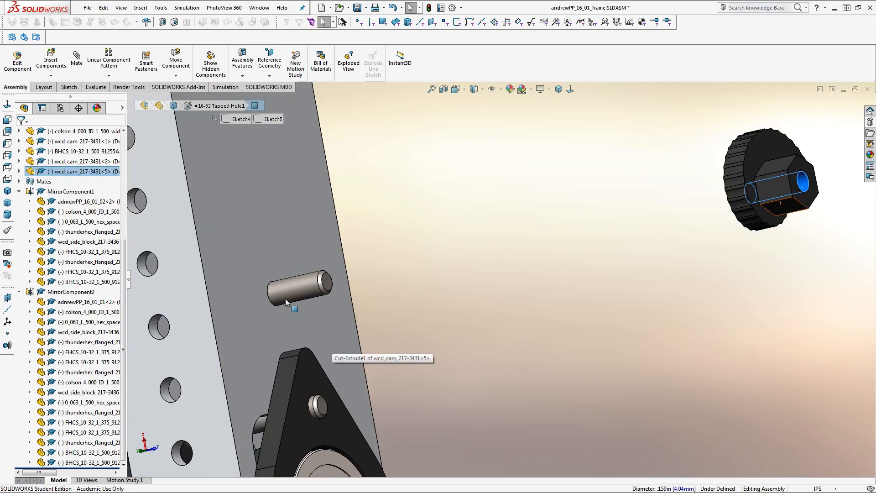
ctrl+click(286, 299)
click(344, 291)
Mate the toothed face of the copied cam coincident with the inner face of side rail adnrewPP_16_01_02<2>
click(299, 324)
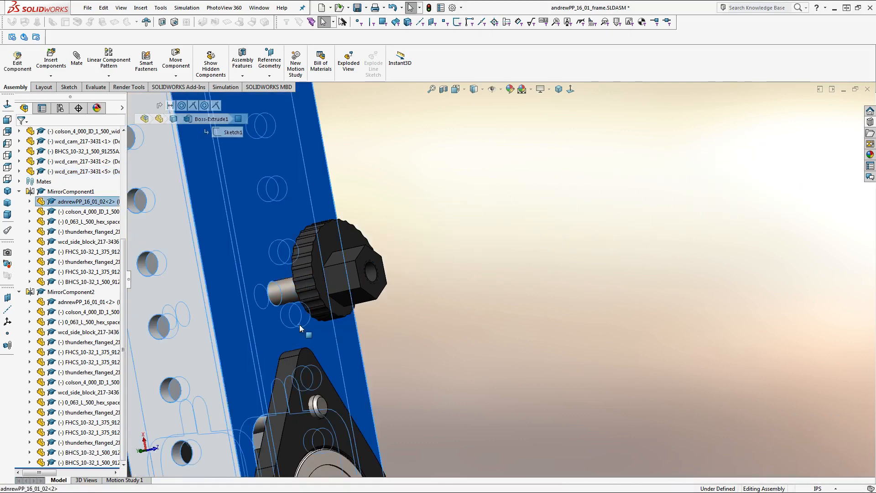
click(354, 304)
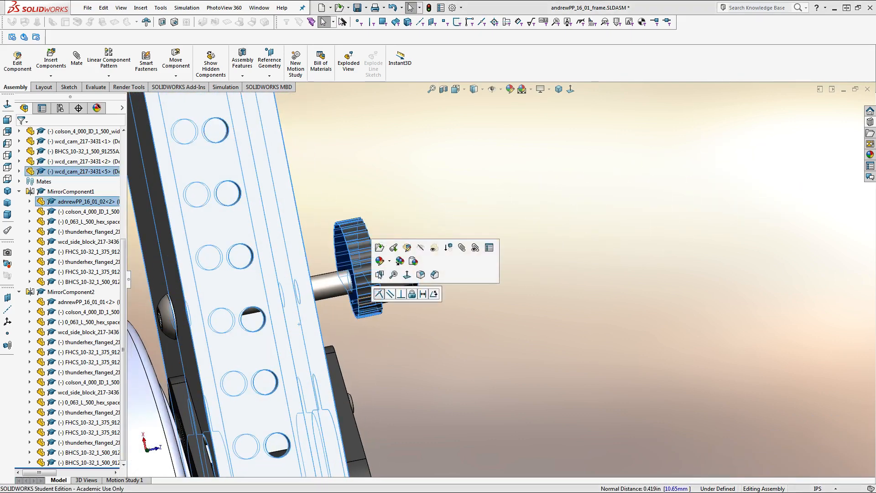
middle_drag(354, 305, 380, 310)
Rotate the copied cam about its bolt so its lobe sits against the tip of the wheel's side block
scroll(322, 315, up, 3)
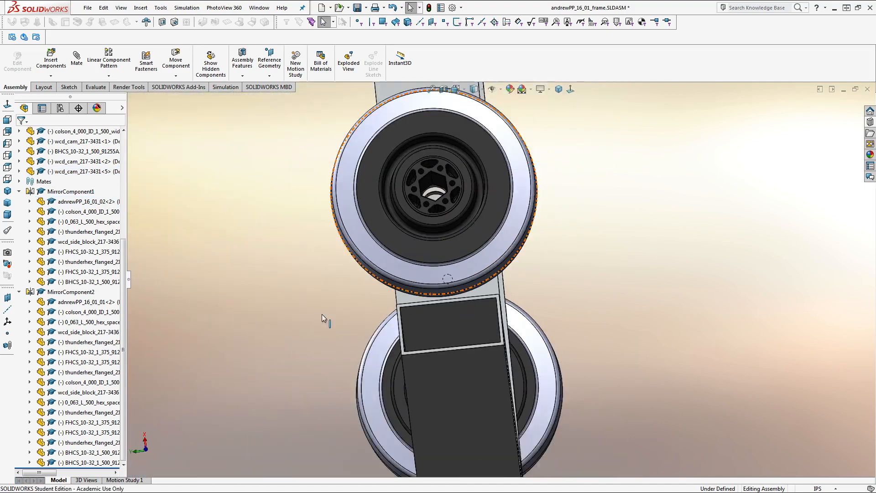
middle_drag(321, 314, 228, 315)
scroll(228, 310, up, 3)
scroll(201, 244, down, 5)
scroll(313, 226, up, 3)
drag(327, 259, 238, 359)
key(Escape)
scroll(477, 347, down, 3)
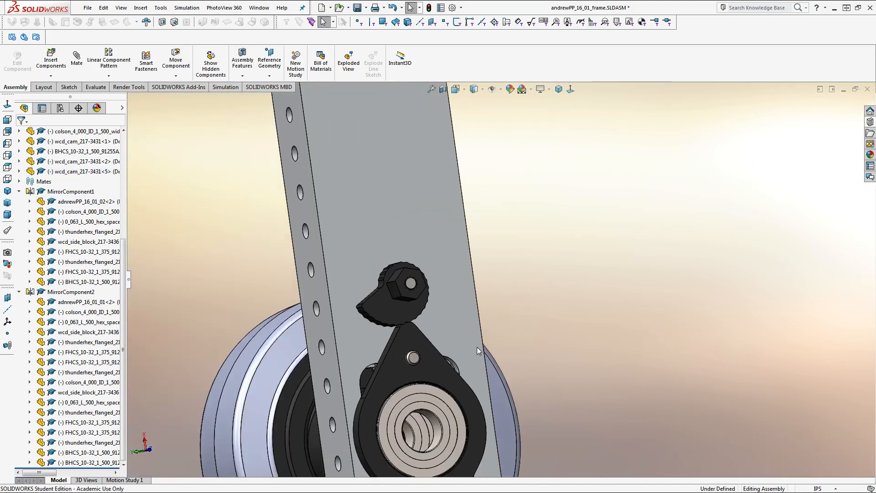
Copy the positioned cam, turn the copy around, and mate its tapped hole concentric with the bolt on the opposite side rail
ctrl+drag(406, 309, 678, 293)
right_drag(679, 294, 499, 314)
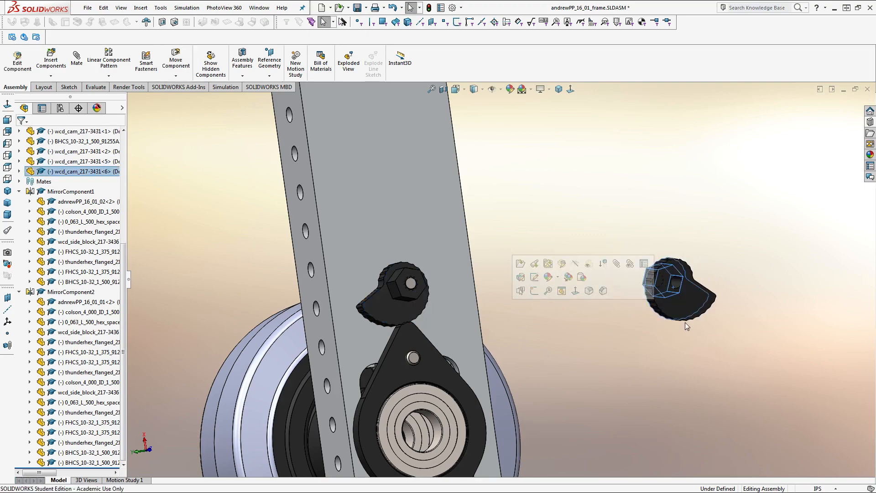
click(674, 283)
scroll(674, 283, down, 5)
middle_drag(593, 299, 705, 267)
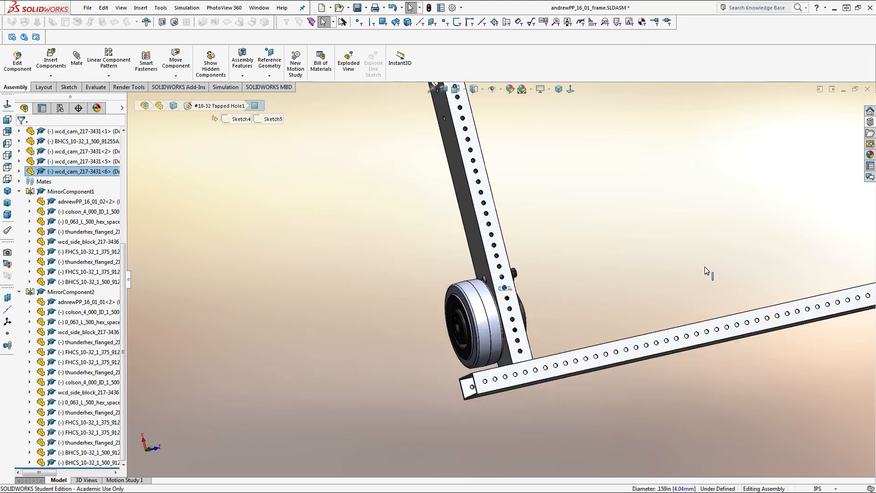
scroll(716, 260, down, 2)
scroll(735, 242, up, 5)
scroll(734, 247, down, 2)
ctrl+click(675, 159)
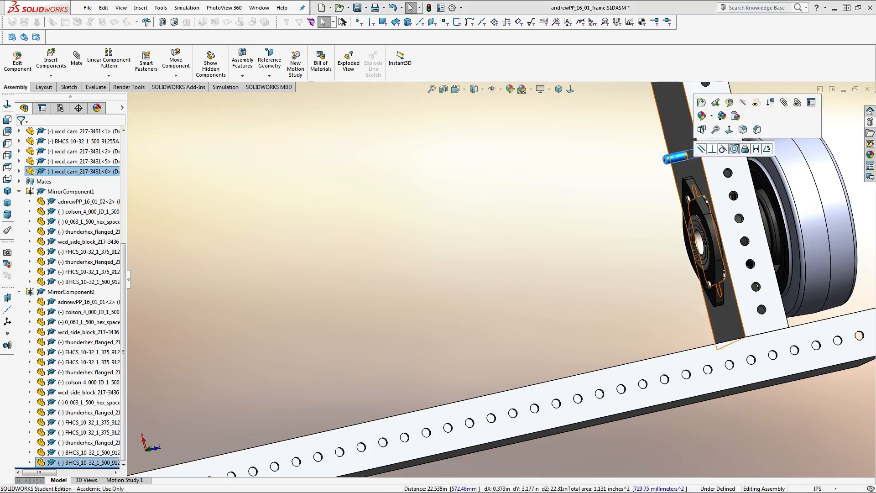
click(733, 149)
Mate the toothed face of the second cam copy coincident with the inner face of side rail adnrewPP_16_01_02<1>
click(691, 148)
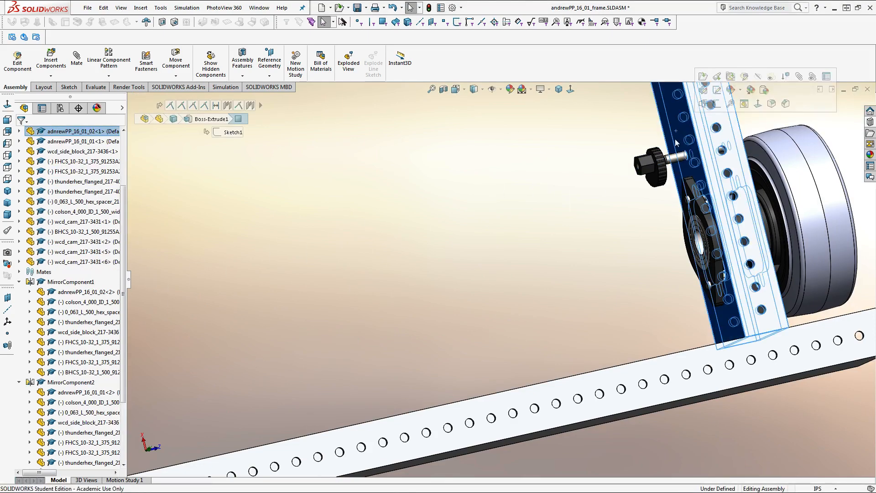
scroll(691, 148, up, 8)
ctrl+click(547, 283)
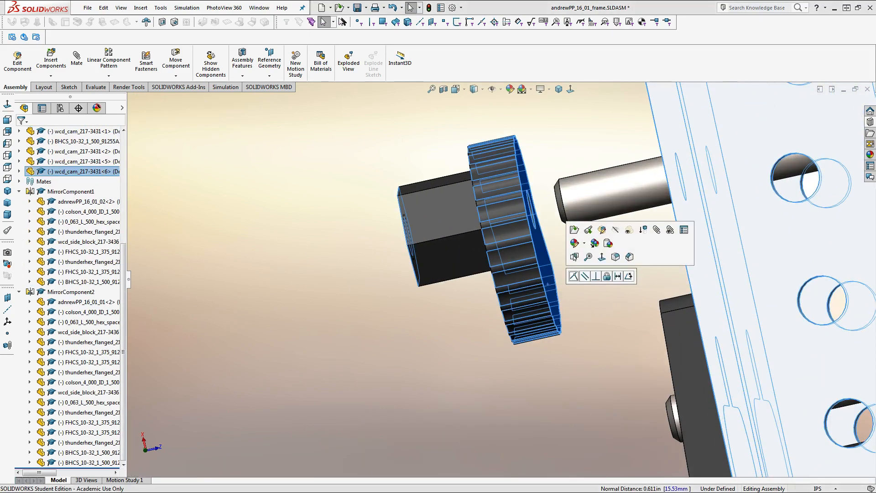
click(574, 276)
Rotate the second cam copy about its bolt against its side block and show the whole frame
middle_drag(576, 296, 653, 283)
mouse_move(565, 296)
mouse_down()
mouse_move(538, 300)
mouse_move(548, 300)
mouse_up()
scroll(549, 299, down, 6)
click(389, 283)
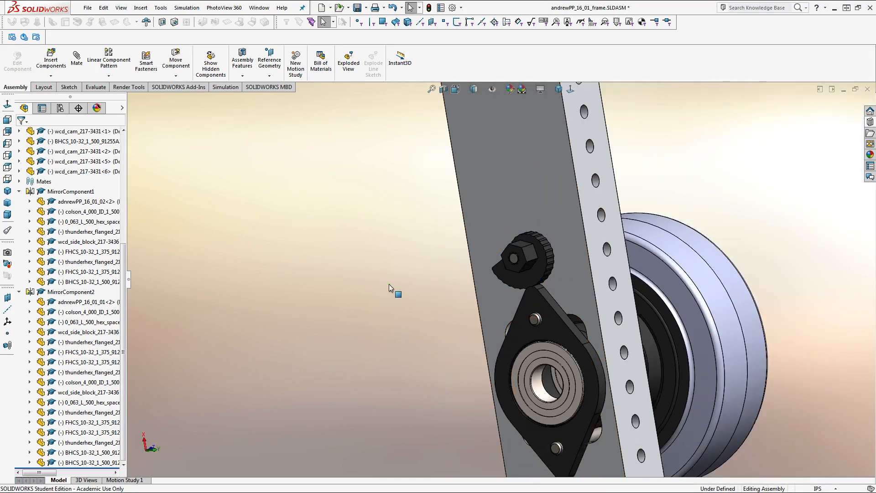
scroll(386, 285, down, 8)
middle_drag(387, 285, 375, 8)
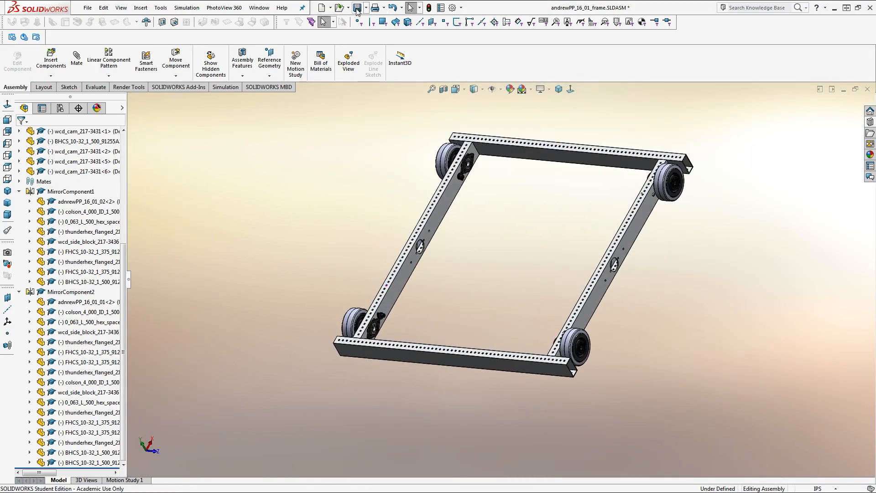
Rebuild and save the frame assembly, and switch to the Assem3 window
click(357, 8)
click(424, 219)
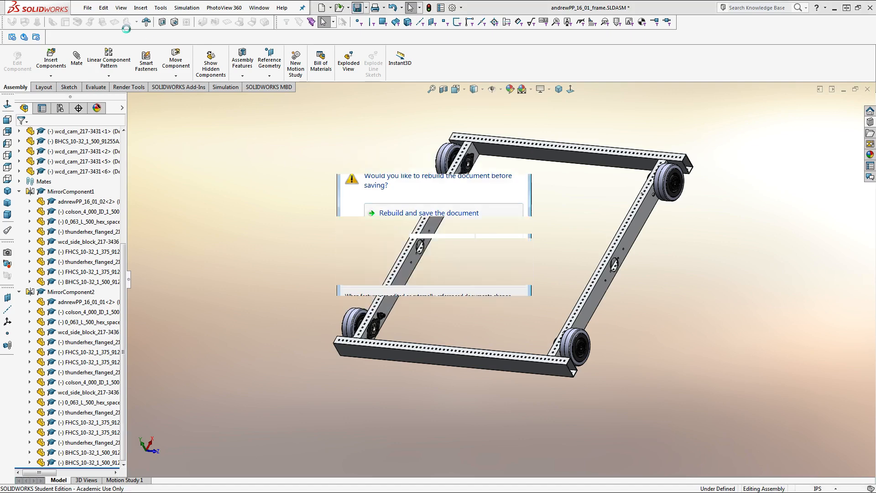
click(259, 8)
click(274, 140)
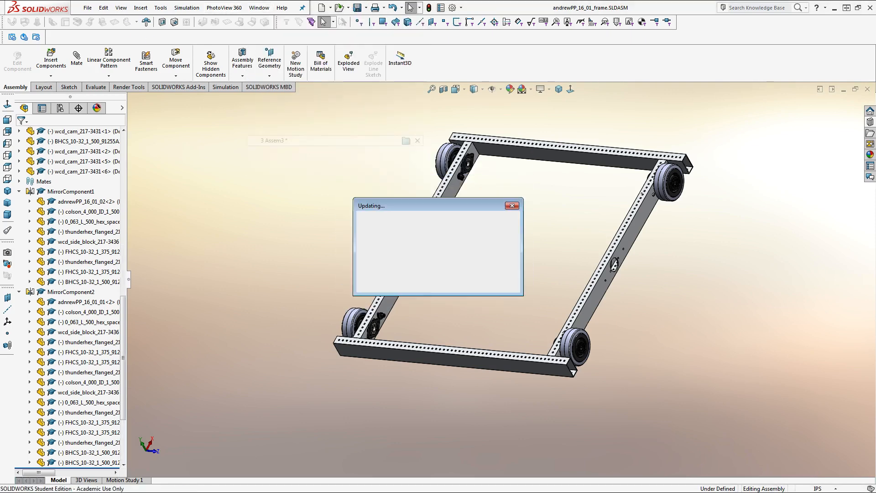
Examine the cam, side block and hex sprocket at the frame corner in Assem3
scroll(459, 254, up, 2)
scroll(463, 319, up, 2)
middle_drag(462, 321, 449, 366)
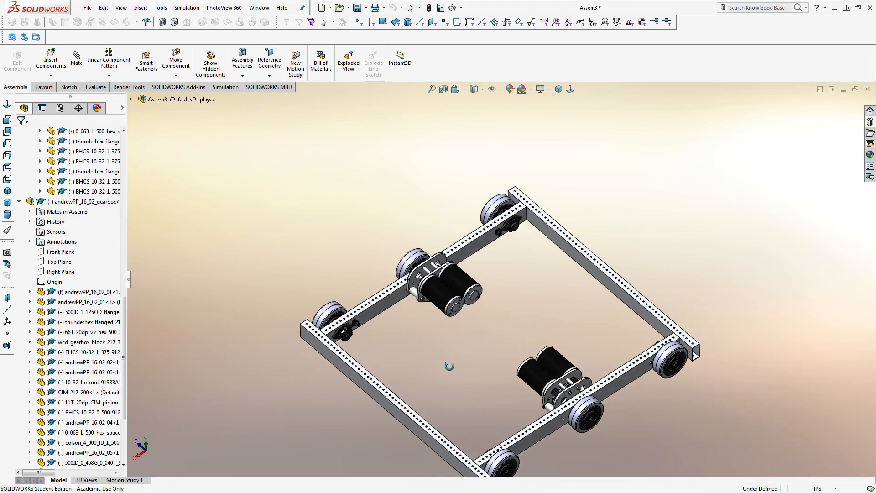
scroll(342, 361, down, 4)
scroll(324, 374, down, 3)
scroll(308, 364, down, 2)
scroll(267, 346, down, 3)
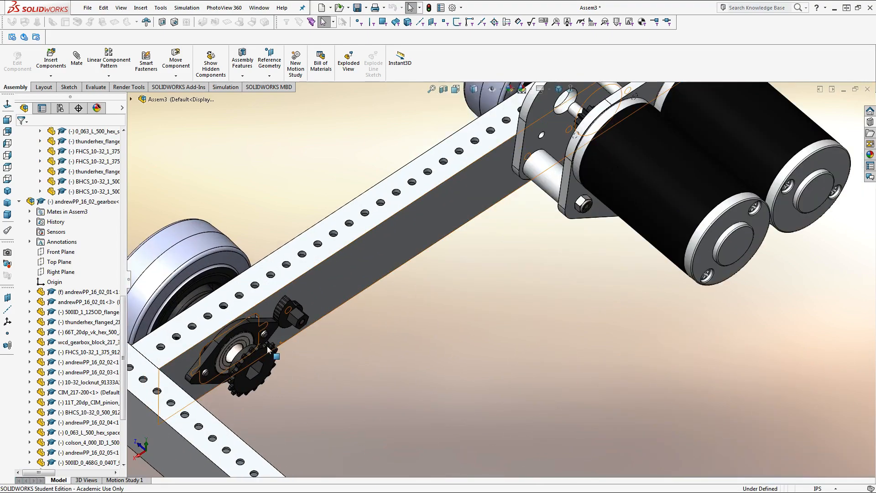
scroll(268, 345, down, 3)
scroll(381, 333, up, 2)
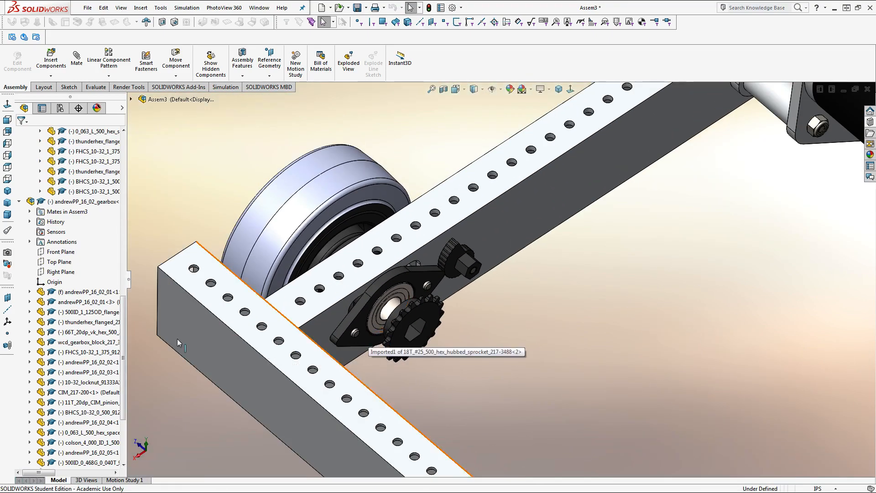
scroll(178, 343, up, 1)
Collapse the andrewPP_16_01_frame and andrewPP_16_02_gearbox subassemblies in the feature tree
scroll(112, 320, up, 15)
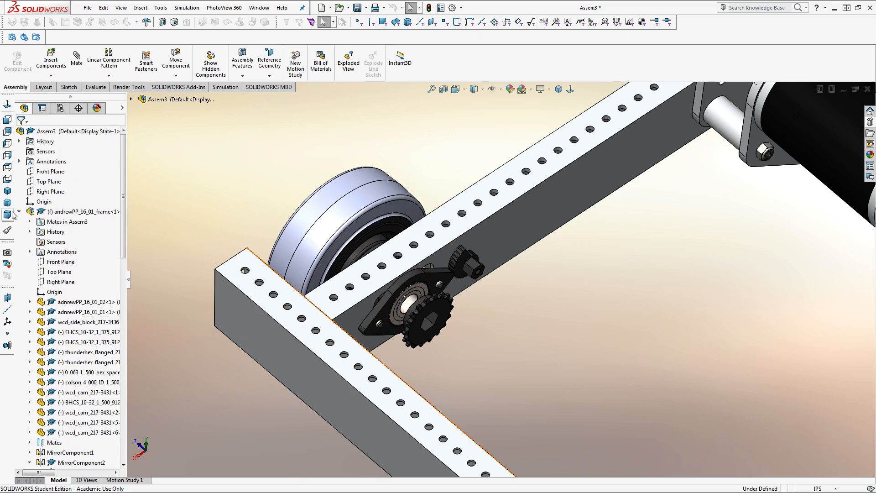
click(19, 211)
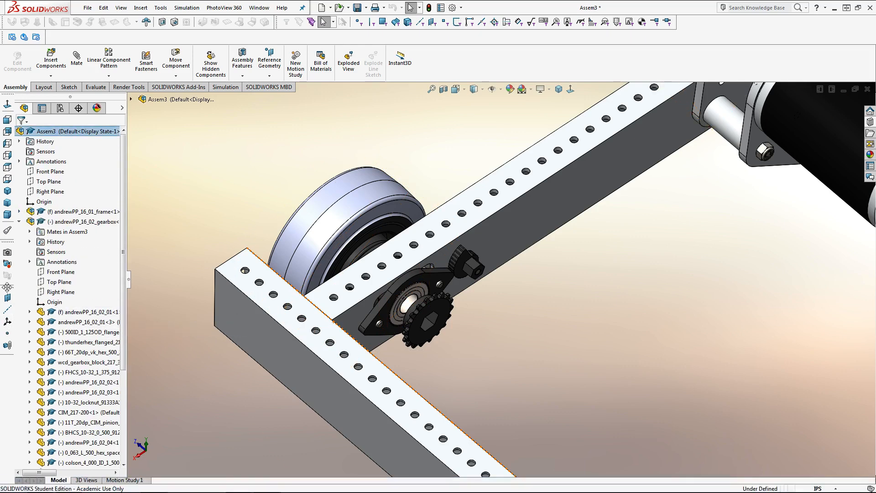
click(20, 221)
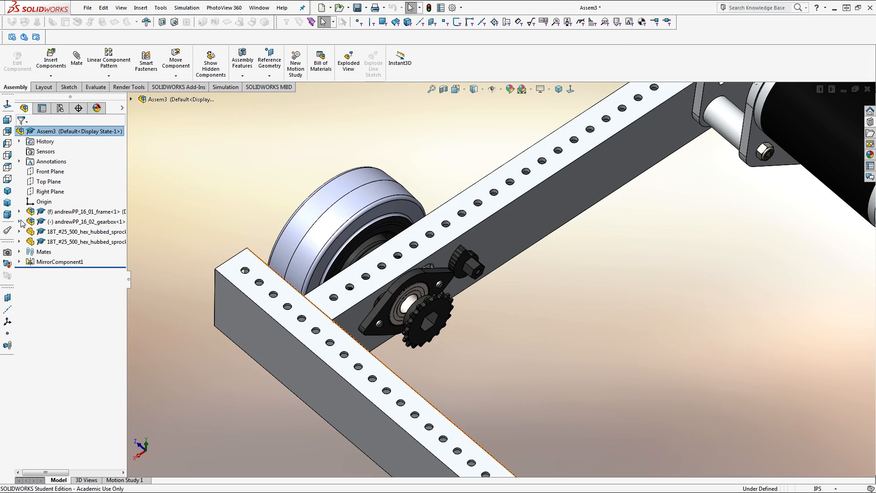
Examine which components MirrorComponent1 contains and how the hex sprocket sits against the side block's bearing
click(45, 265)
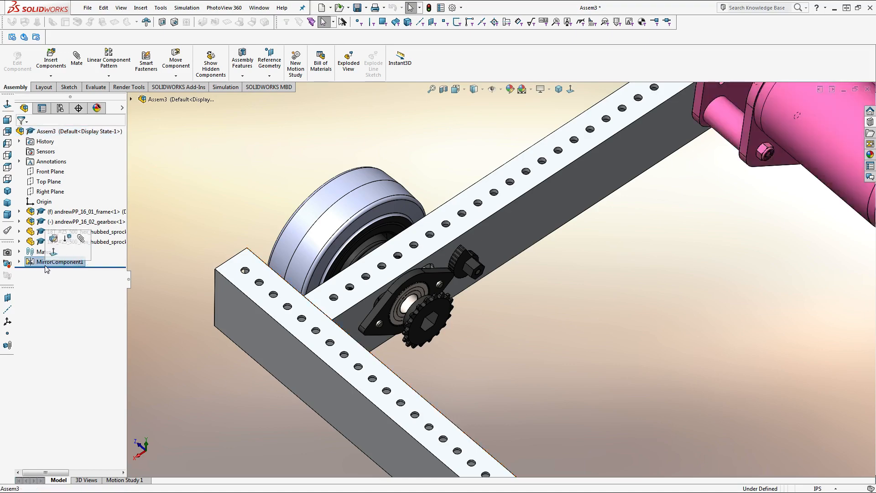
scroll(593, 319, up, 4)
click(626, 329)
scroll(610, 319, up, 1)
scroll(566, 306, down, 3)
scroll(407, 273, down, 5)
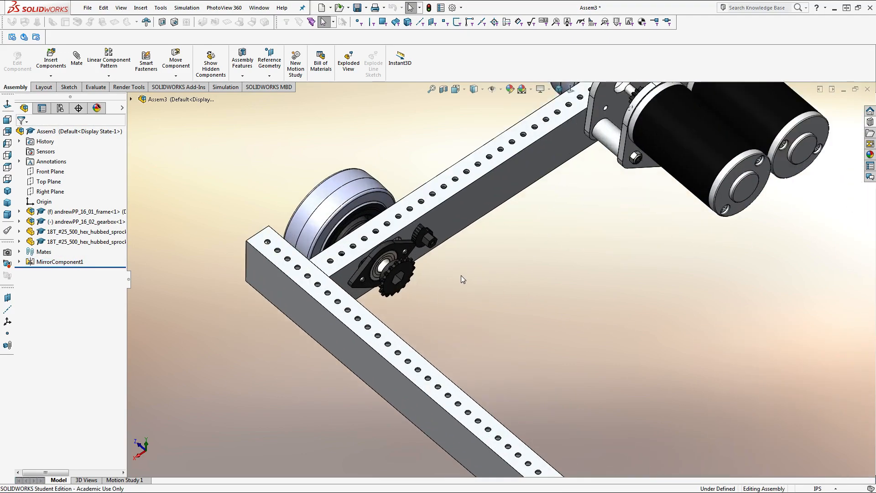
scroll(360, 230, down, 3)
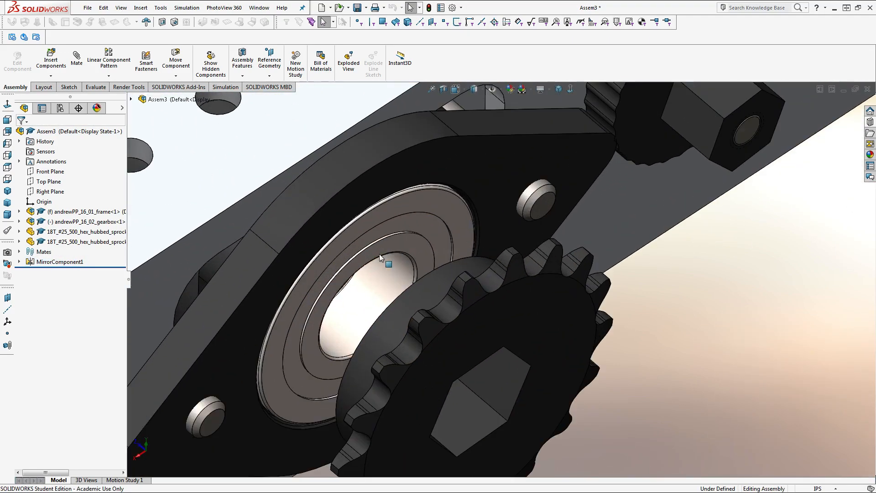
middle_drag(412, 258, 544, 401)
scroll(544, 400, up, 5)
scroll(538, 345, up, 6)
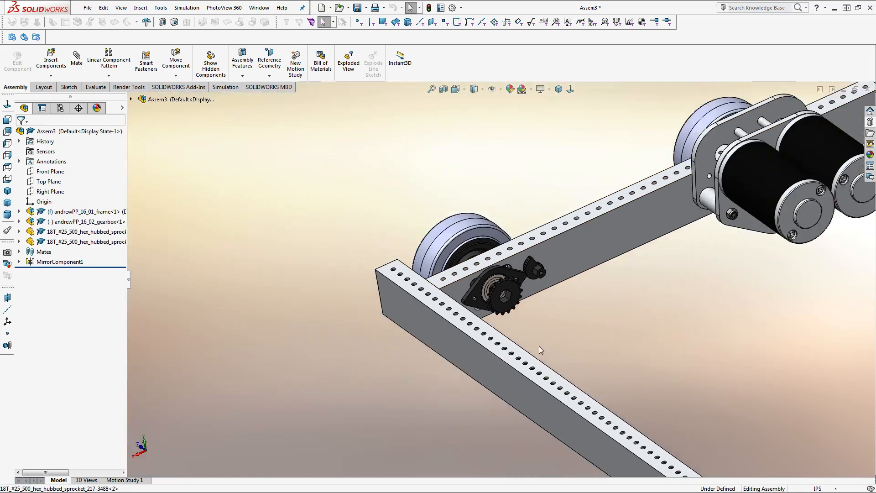
Edit MirrorComponent1 to also mirror both 18T #25 hex hubbed sprockets about the Front Plane along with the gearbox
click(77, 262)
click(84, 237)
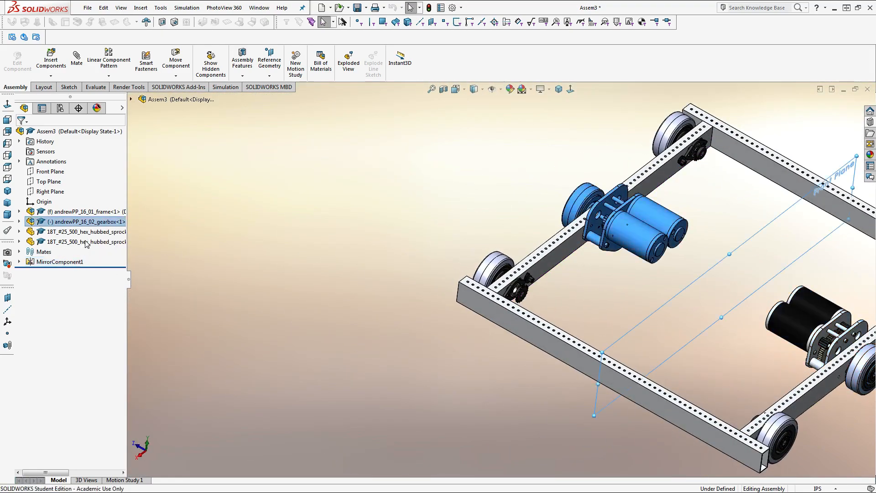
scroll(511, 276, down, 5)
scroll(511, 277, down, 3)
click(510, 273)
scroll(515, 267, up, 8)
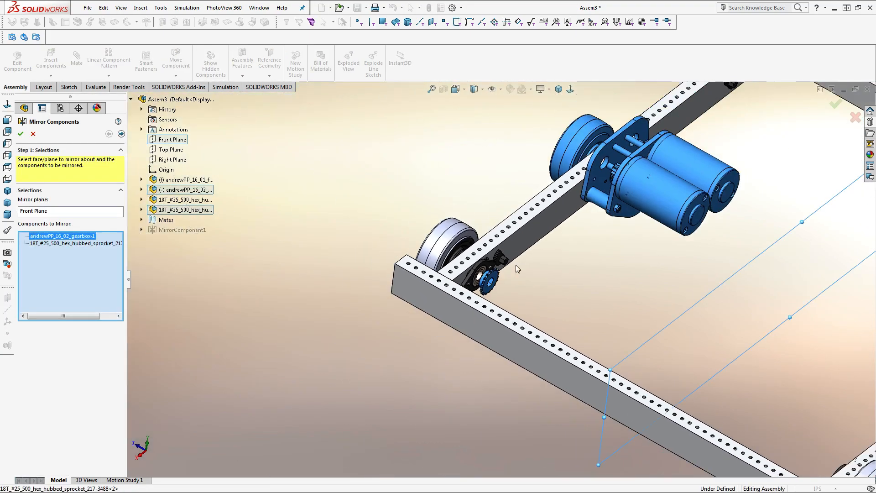
scroll(611, 196, down, 3)
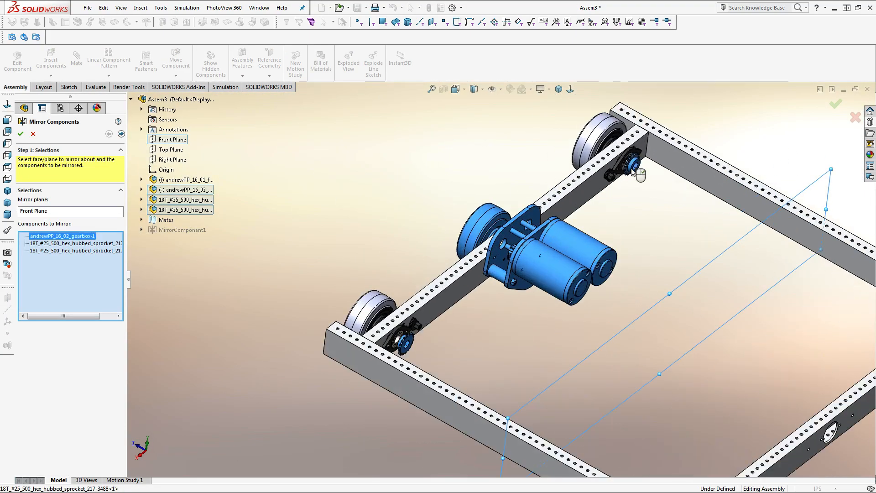
right_click(631, 171)
Check the mirrored sprockets against the side blocks on the opposite rail and view the whole drive frame
scroll(548, 267, up, 5)
middle_drag(566, 292, 609, 365)
scroll(575, 355, down, 9)
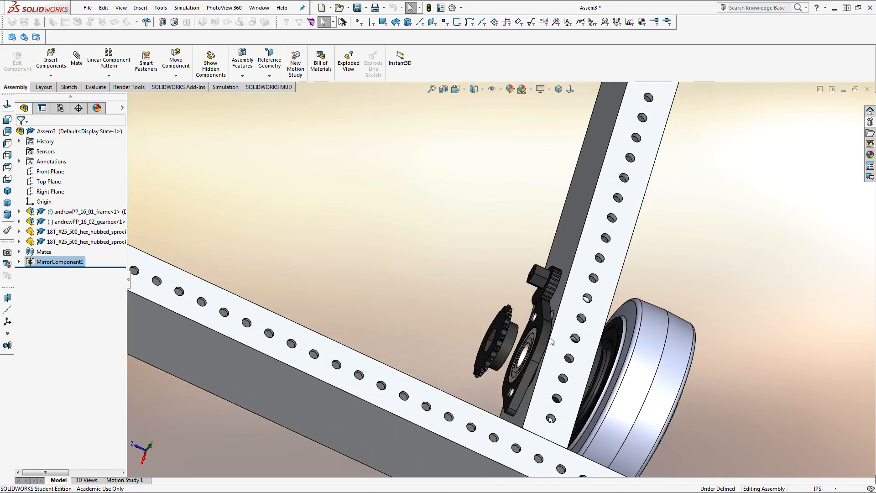
scroll(524, 346, down, 5)
scroll(502, 269, up, 3)
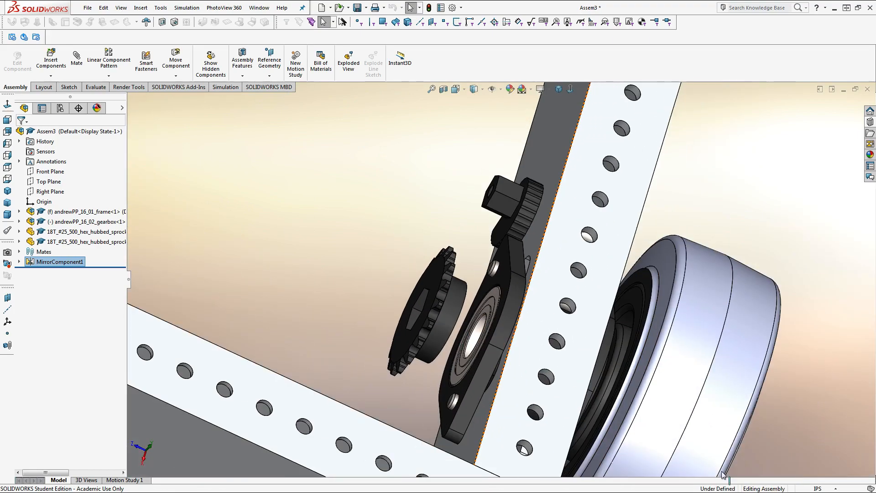
scroll(355, 295, down, 5)
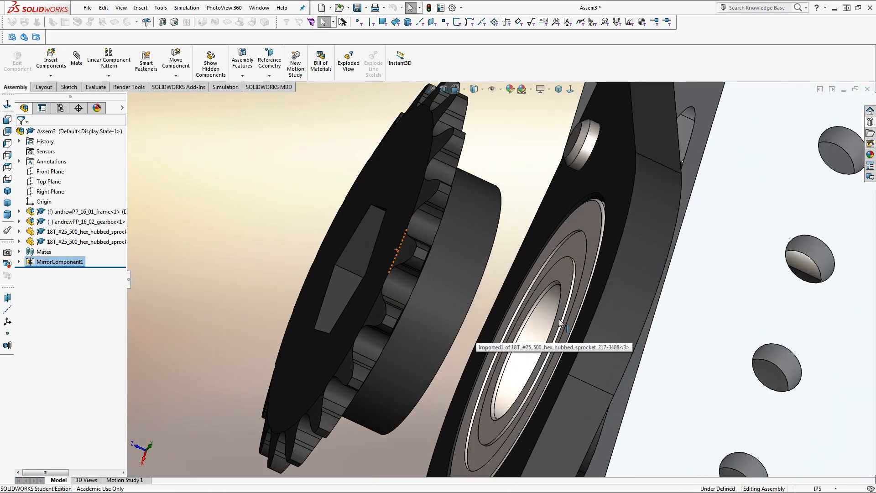
scroll(368, 259, up, 3)
scroll(367, 259, up, 8)
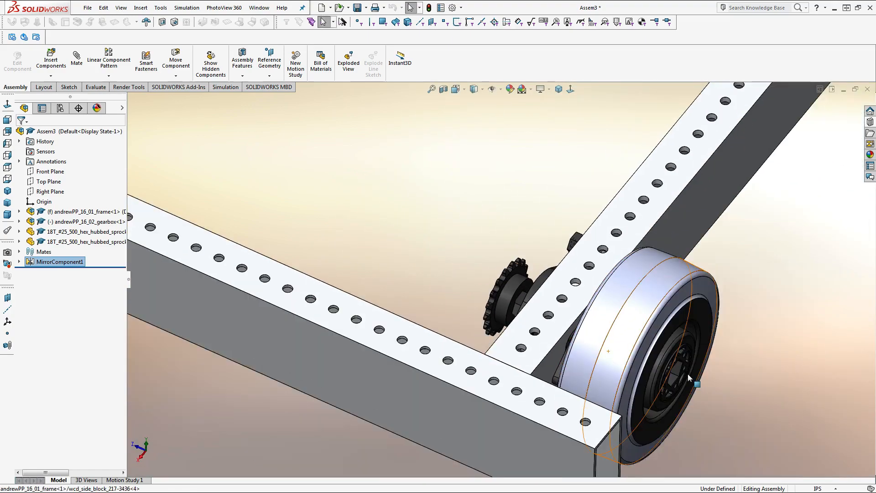
scroll(502, 170, up, 2)
scroll(457, 151, down, 3)
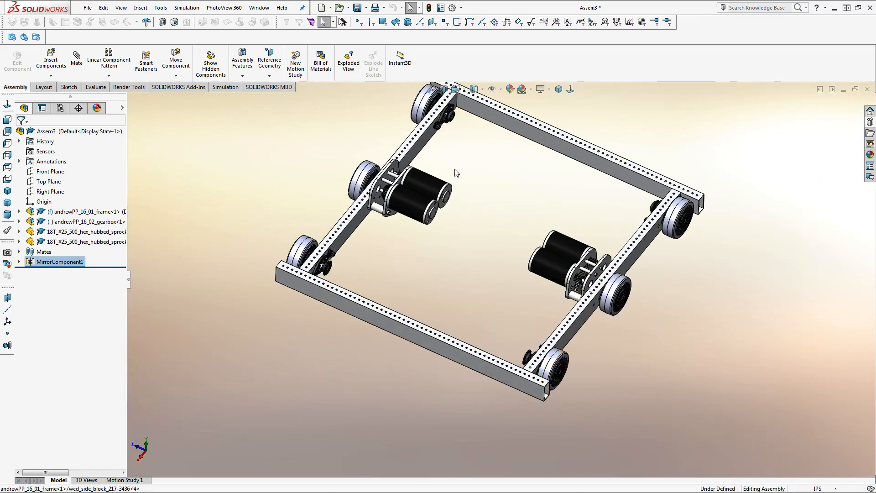
scroll(457, 201, down, 3)
middle_drag(458, 210, 447, 193)
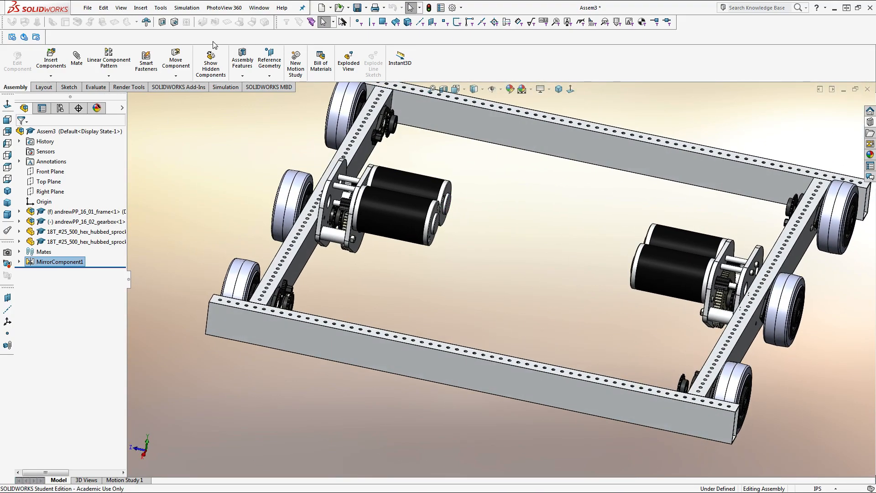
Measure the distance between the front and rear adnrewPP_16_01_01 cross rails
click(87, 8)
click(99, 23)
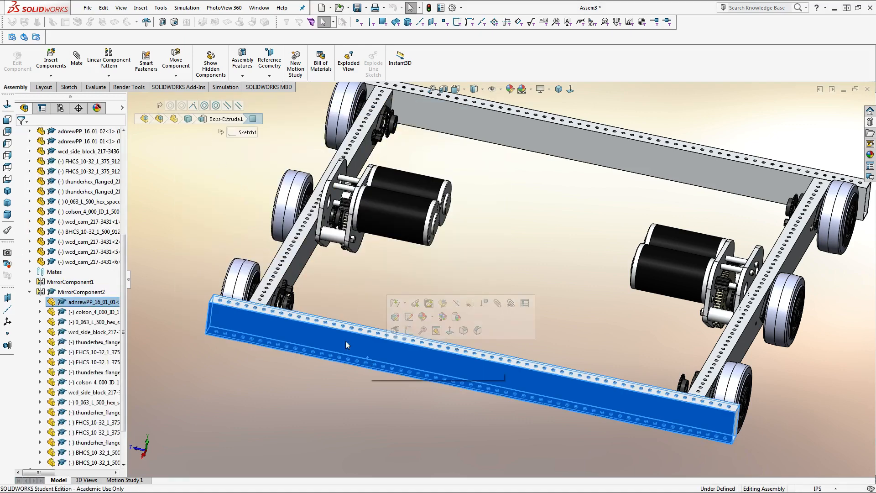
scroll(345, 341, down, 3)
drag(365, 310, 384, 285)
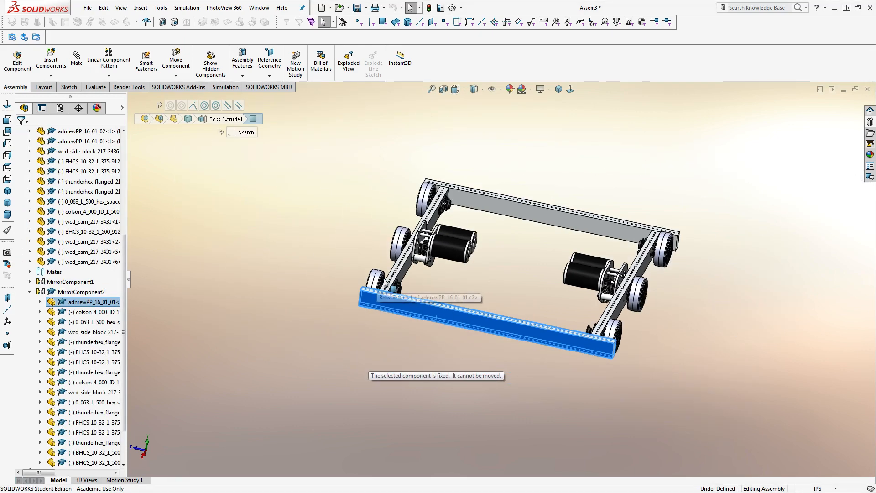
middle_drag(384, 282, 633, 201)
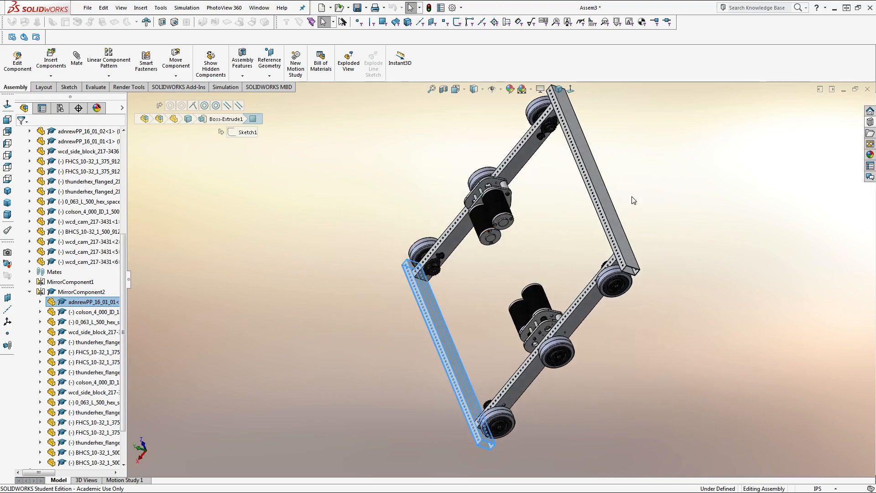
scroll(633, 201, up, 3)
click(581, 207)
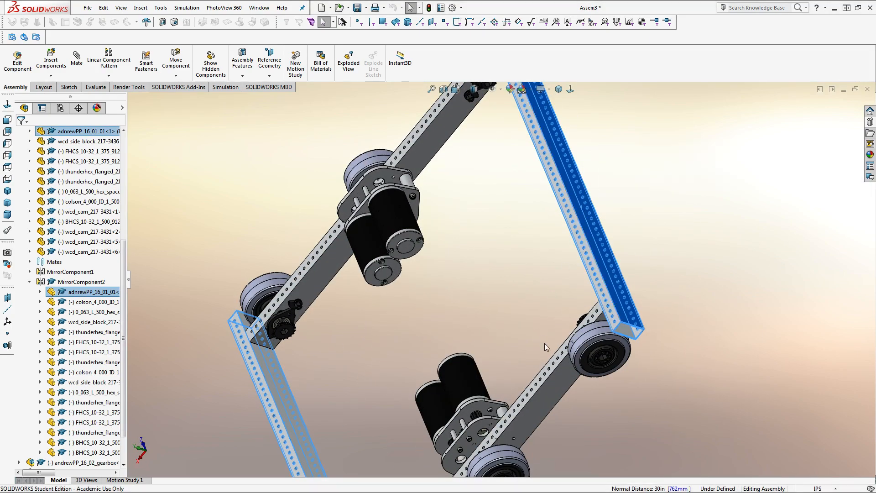
Measure the distance between the two adnrewPP_16_01_02 side rails
click(561, 378)
middle_drag(392, 299, 273, 214)
ctrl+click(267, 196)
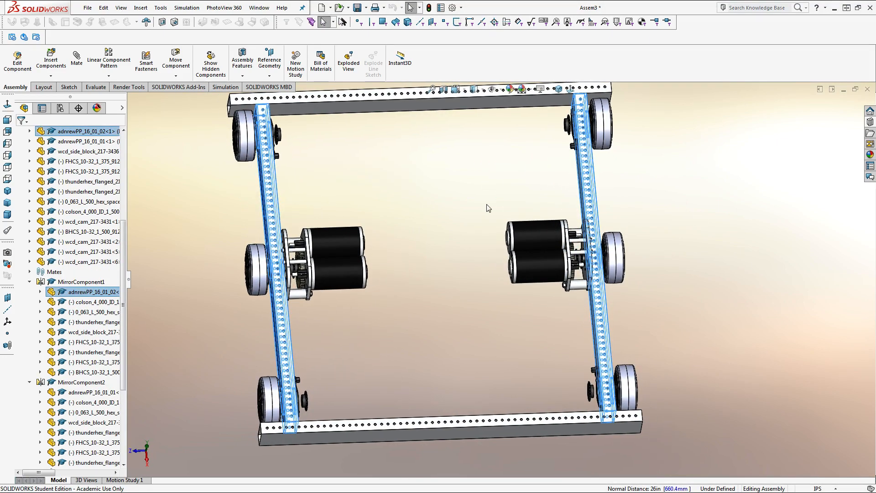
click(370, 138)
Create a new part from the 299_PART template
click(87, 7)
click(107, 22)
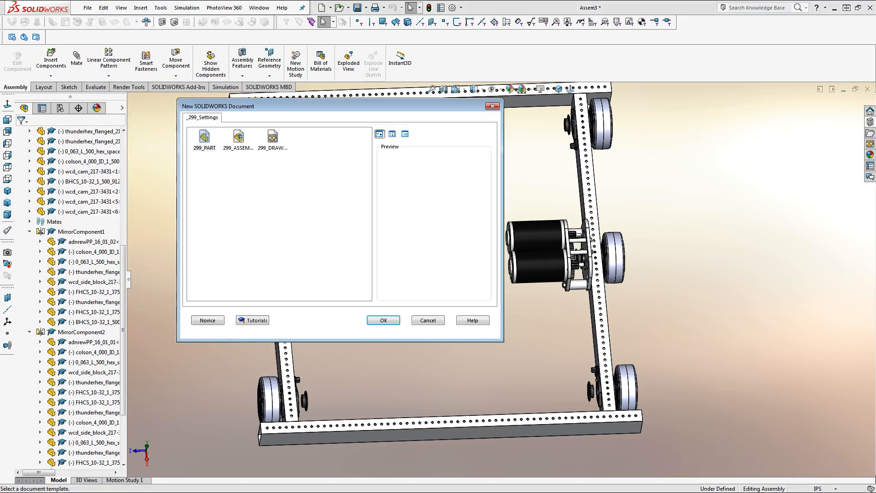
double_click(204, 140)
Start an Extruded Boss/Base sketch on the Top Plane and draw a center rectangle from the origin
click(17, 60)
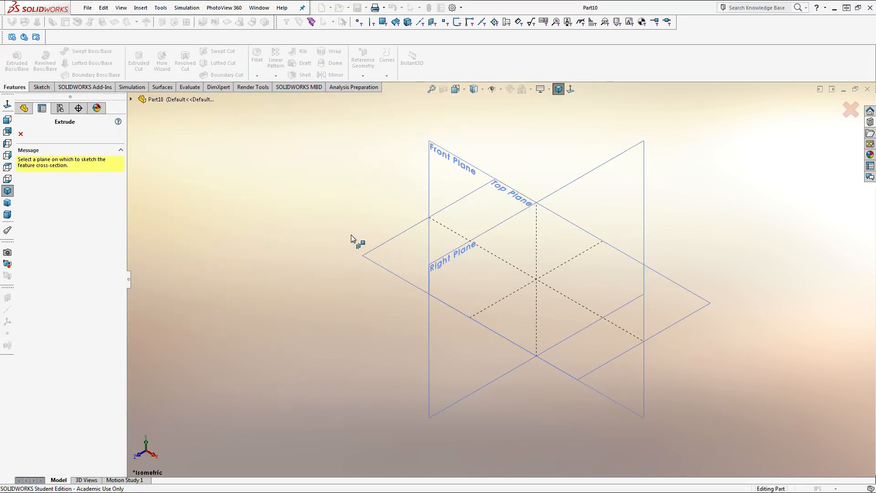
click(384, 244)
click(60, 64)
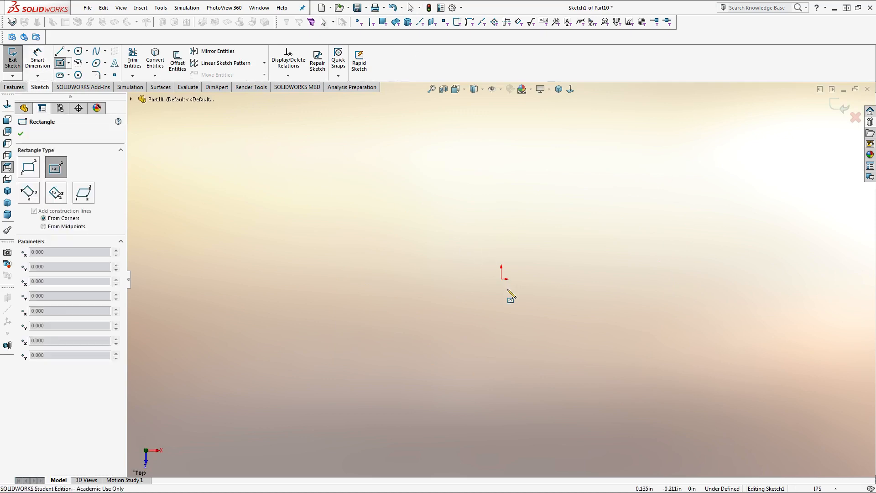
click(501, 279)
click(555, 381)
Dimension the rectangle 30 in for its vertical side and 26 in for its horizontal side
right_drag(556, 366, 534, 283)
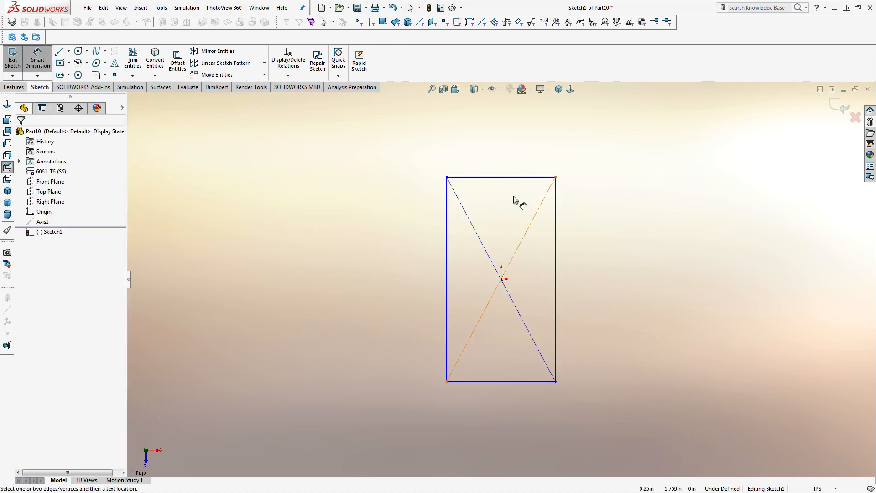
click(446, 235)
click(272, 281)
key(Return)
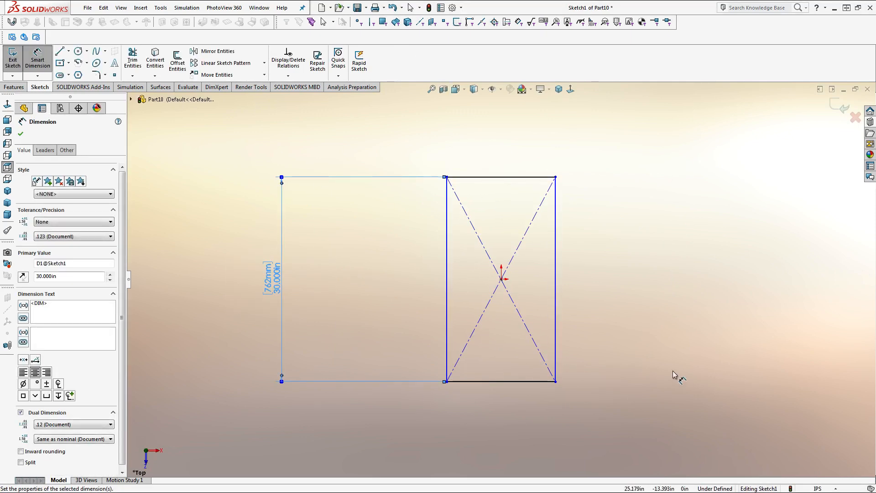
key(Escape)
click(494, 182)
click(495, 148)
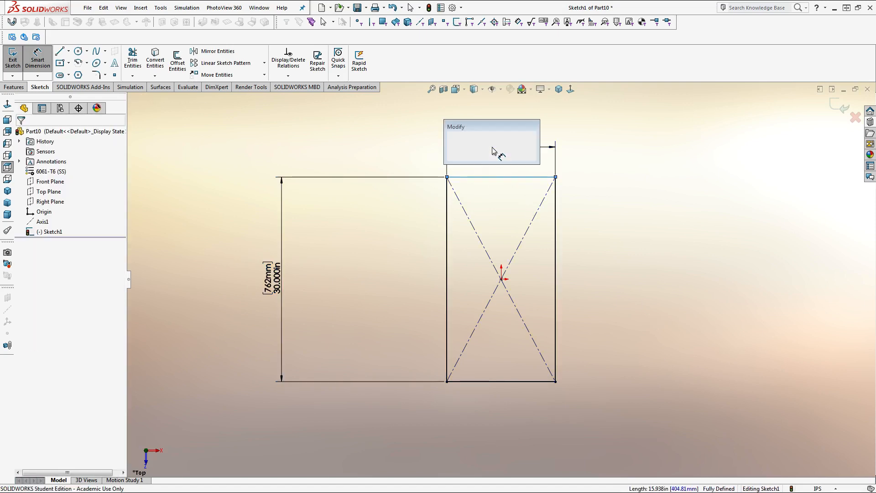
text(26)
key(Return)
key(Escape)
key(Escape)
Extrude the rectangle blind to a thickness of 0.125 in
text(e)
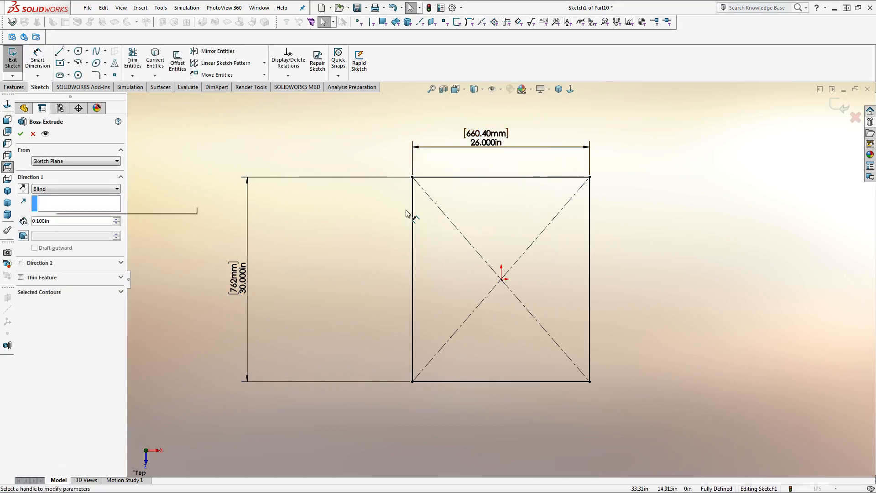
text(.190)
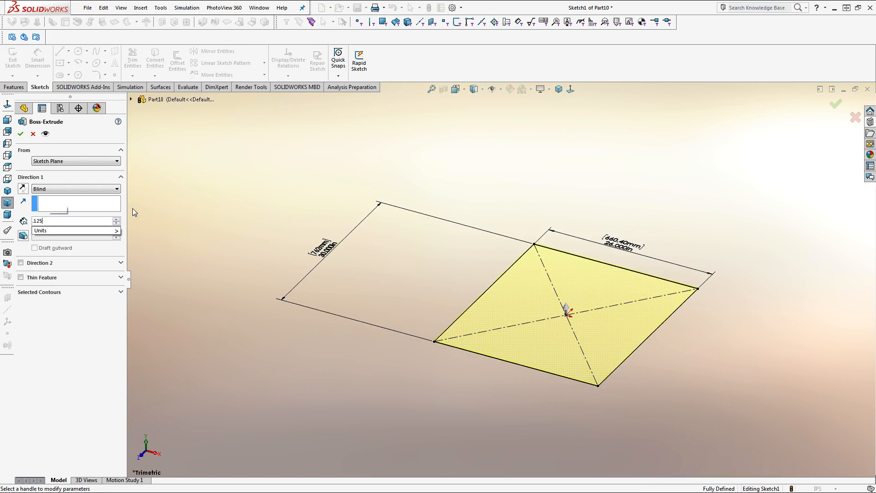
key(Return)
click(549, 278)
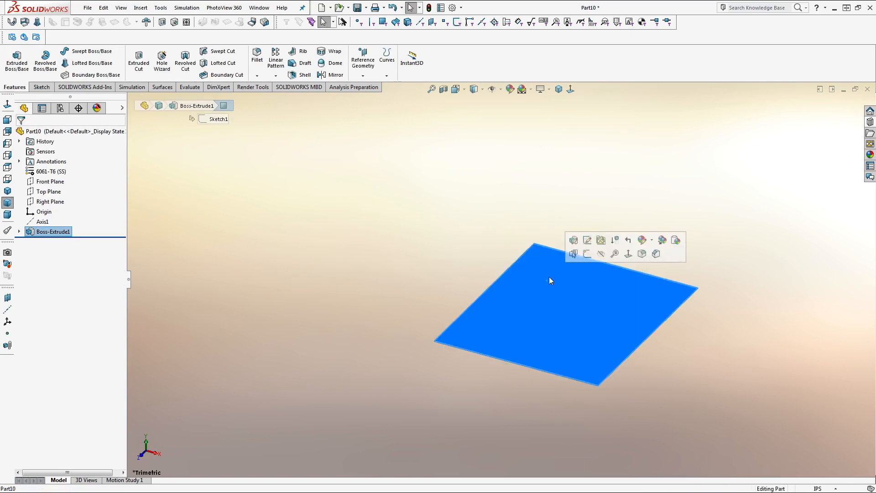
Start a sketch on the plate's large face and draw a horizontal and a vertical construction line from two adjacent edges, meeting near the corner
click(587, 254)
scroll(456, 210, down, 5)
key(l)
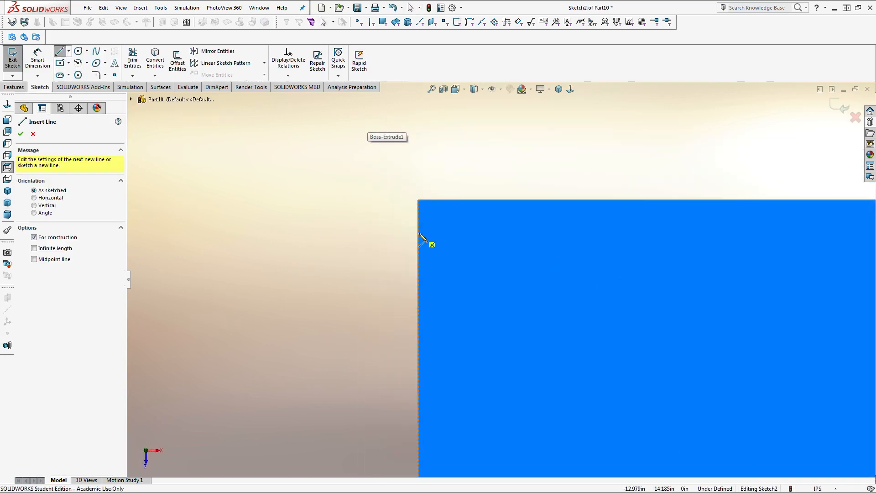
click(418, 233)
click(457, 233)
click(458, 200)
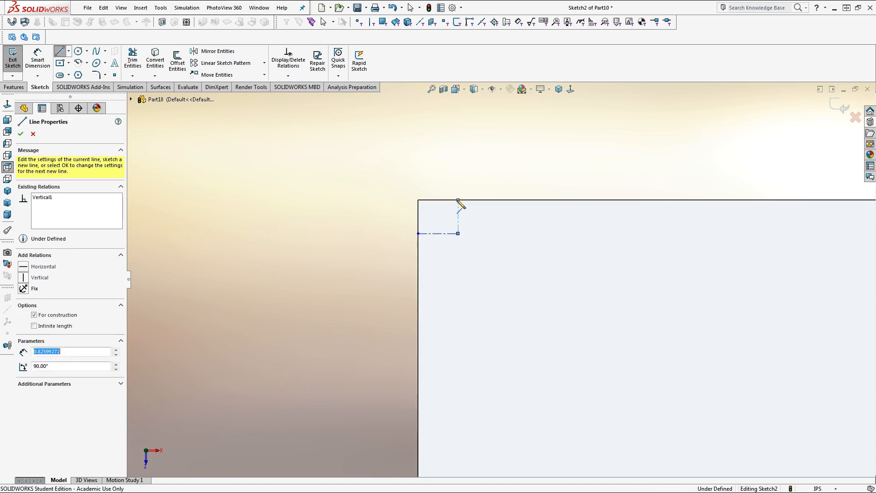
key(Escape)
Make the two corner construction lines equal and dimension the horizontal one 0.5 in
click(441, 233)
ctrl+click(458, 218)
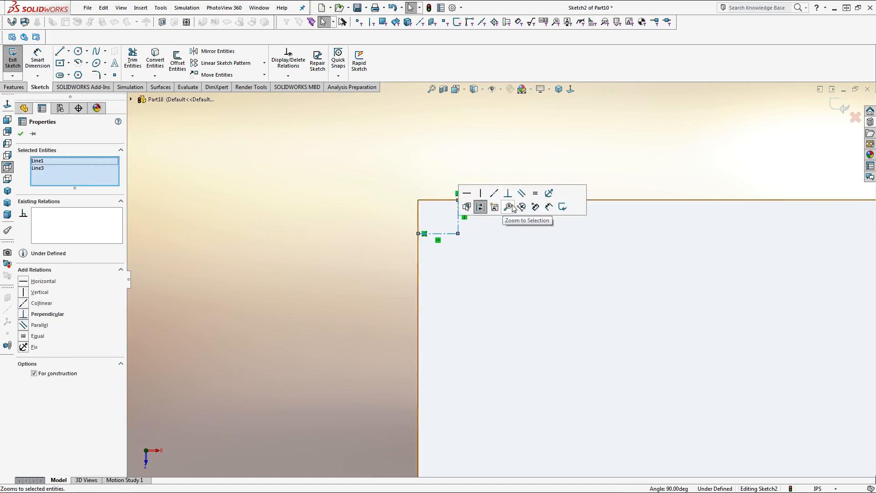
click(535, 195)
key(d)
click(443, 240)
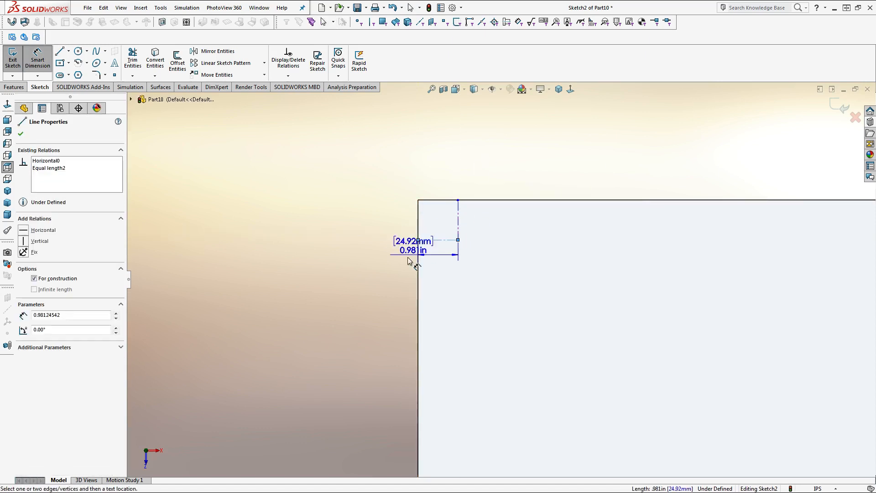
click(292, 297)
text(0.5)
key(Return)
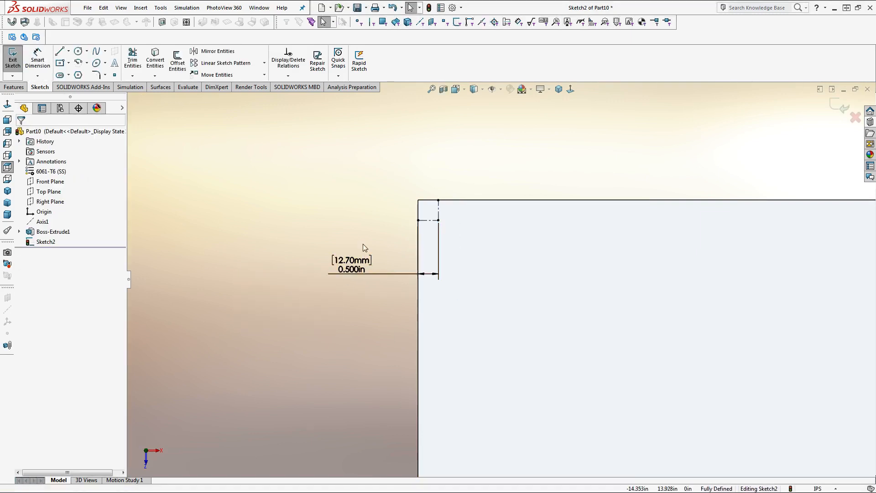
Draw a circle where the corner construction lines meet and dimension its diameter 0.196 in
scroll(450, 209, down, 3)
key(c)
click(420, 237)
click(430, 246)
key(d)
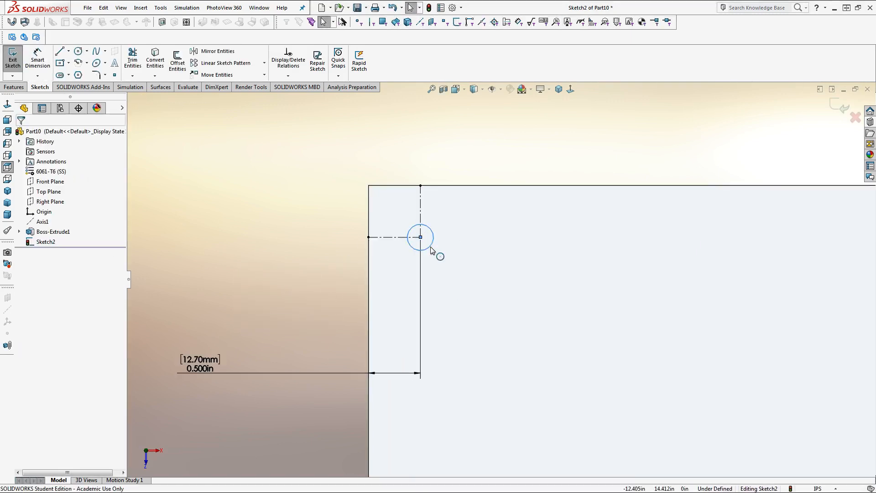
click(430, 247)
click(221, 319)
text(.196)
key(Return)
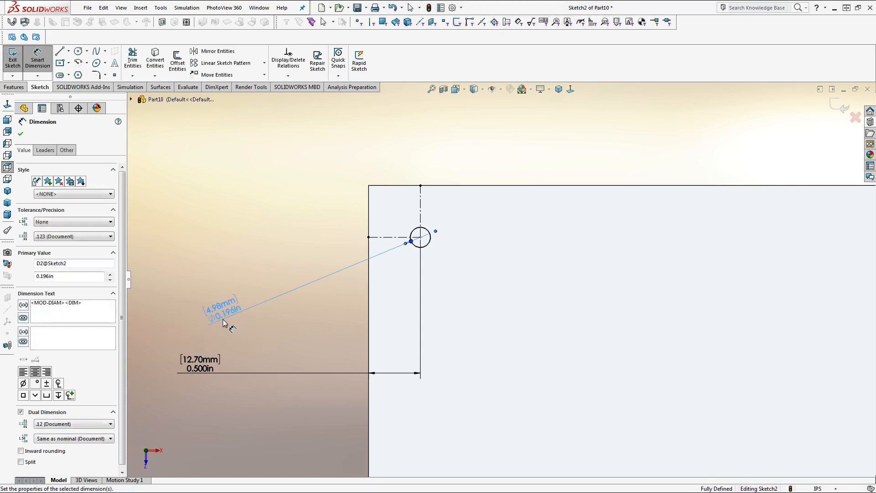
key(Escape)
Create a linear sketch pattern of the corner circle along the X-axis with 51 instances spaced 0.5 in
scroll(439, 220, up, 2)
click(245, 66)
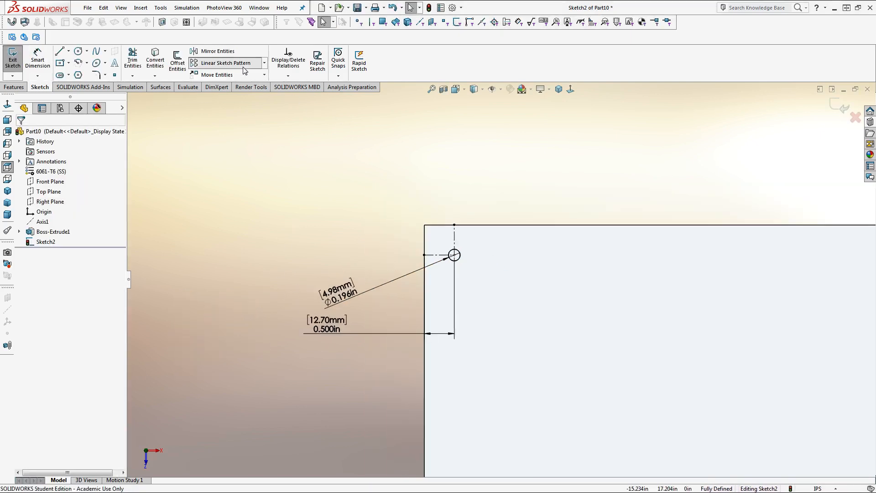
click(454, 255)
scroll(697, 305, up, 3)
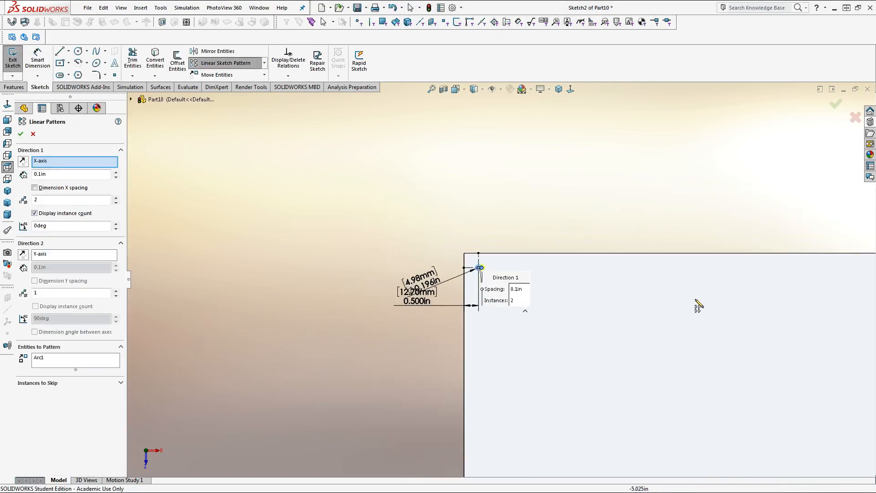
scroll(589, 271, up, 3)
scroll(701, 287, down, 3)
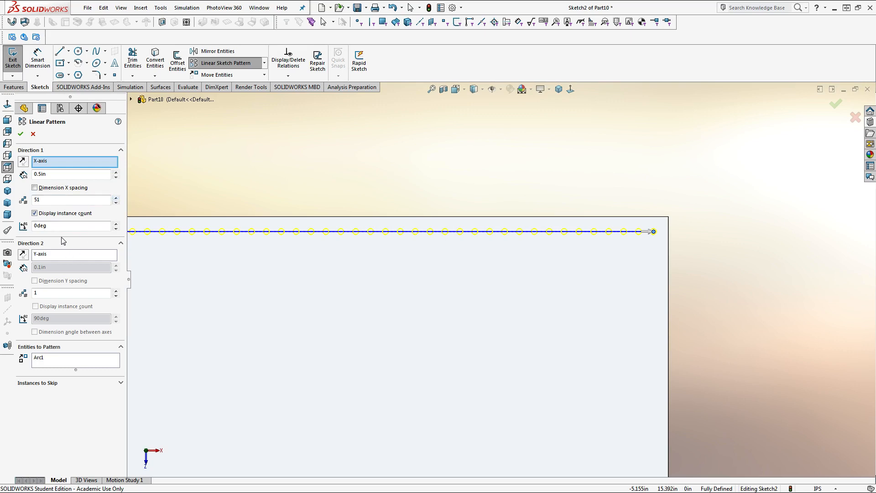
scroll(668, 286, up, 2)
scroll(667, 285, down, 1)
scroll(671, 290, down, 3)
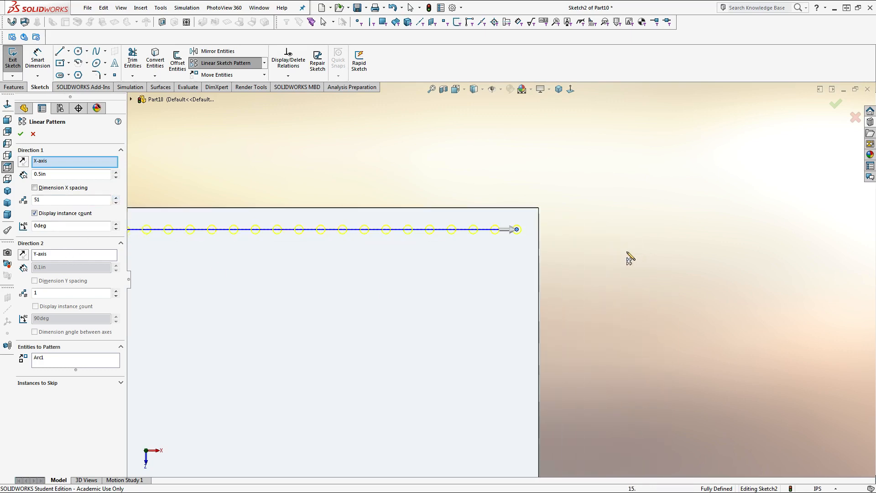
key(Return)
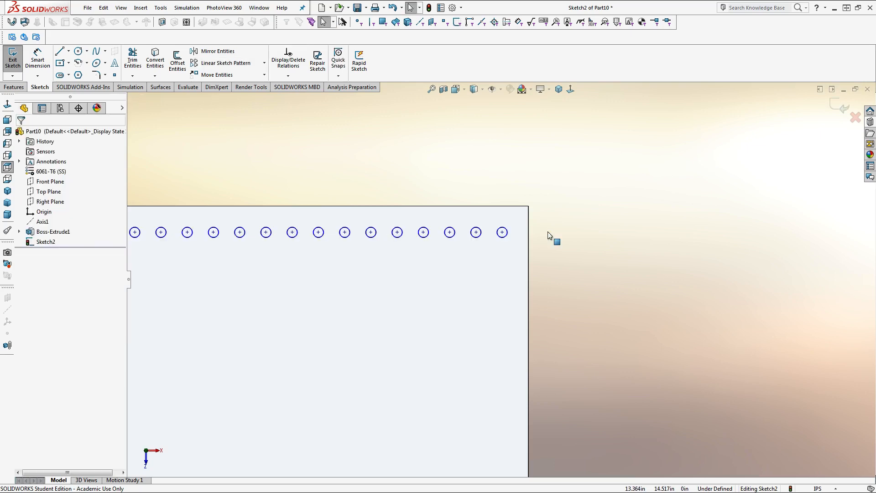
Make the centers of the last two circles in the row horizontal and dimension their spacing 0.5 in
click(502, 233)
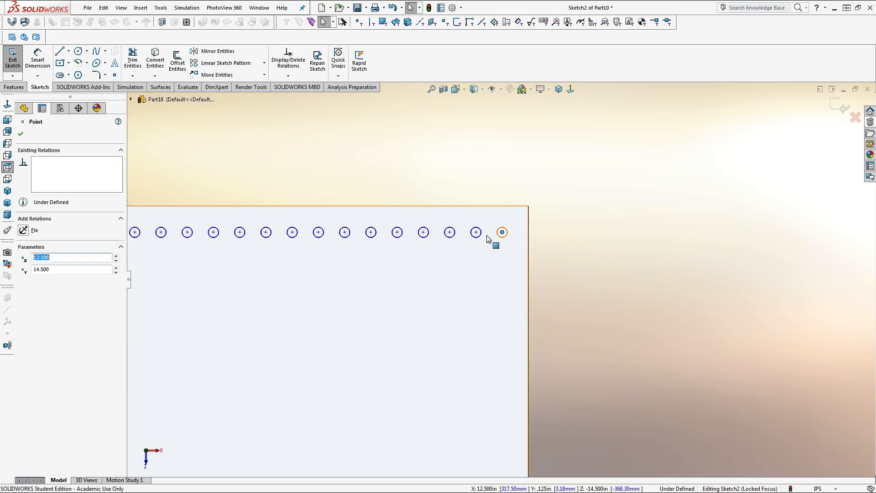
ctrl+click(476, 233)
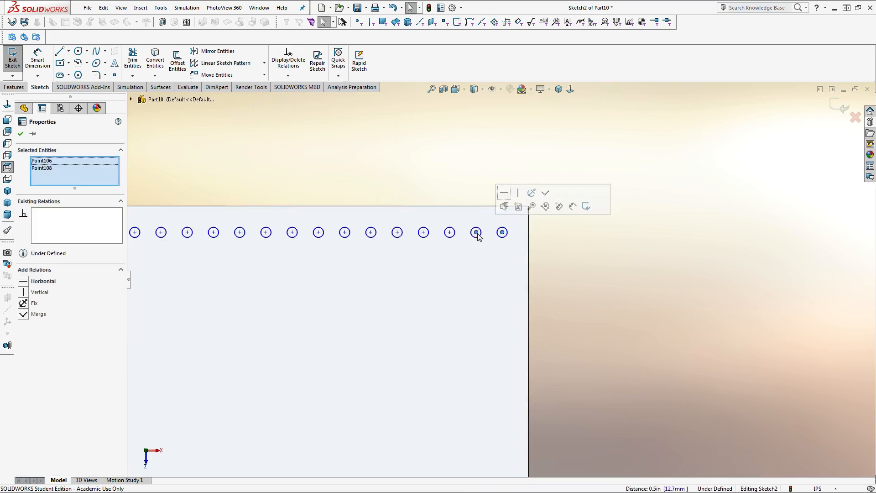
click(504, 194)
key(d)
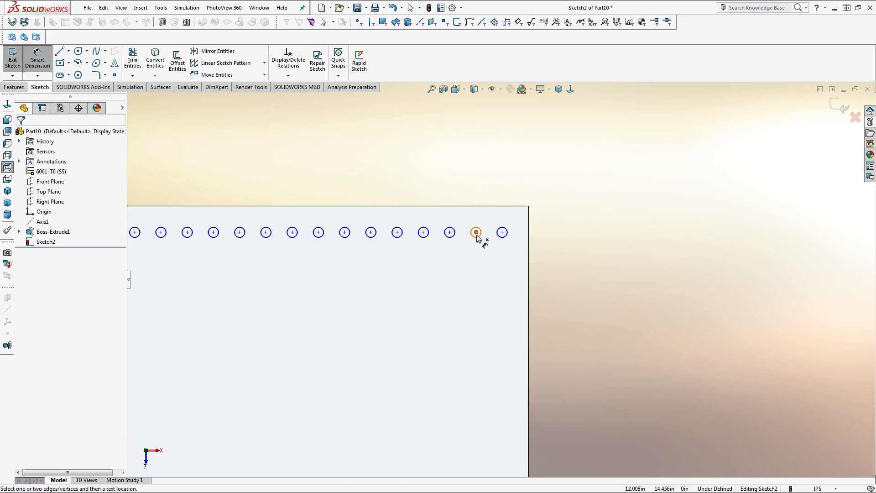
click(476, 232)
click(501, 232)
click(481, 173)
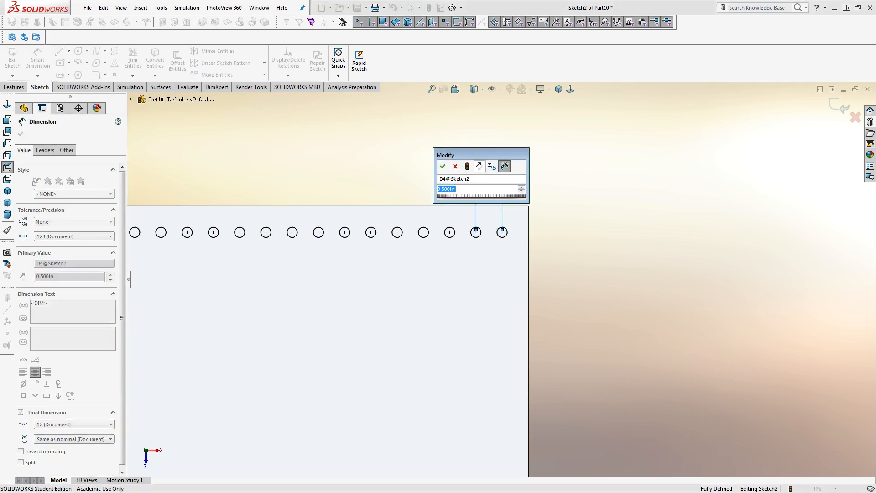
key(Return)
key(Escape)
Draw a horizontal construction line across the full width of the plate through the origin
scroll(371, 346, up, 8)
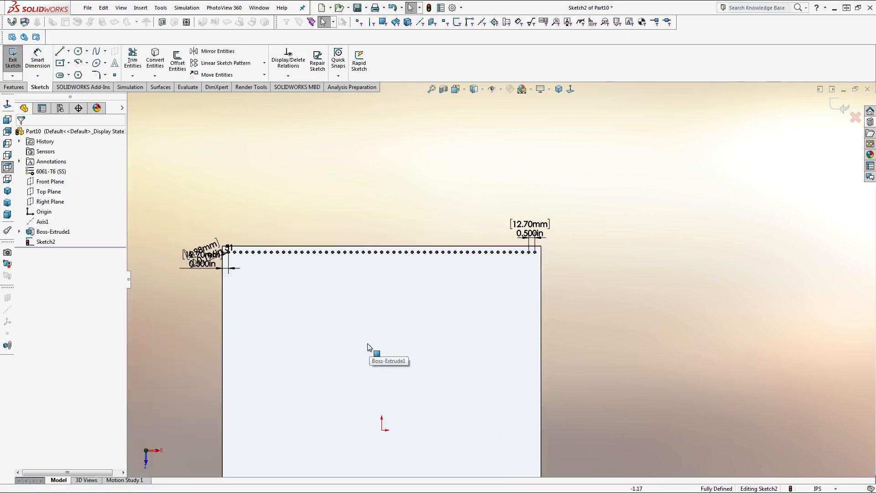
key(l)
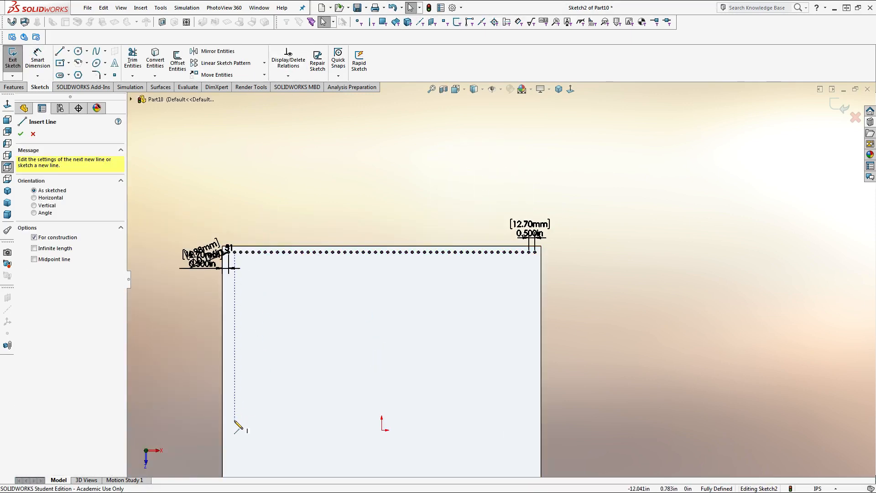
click(222, 430)
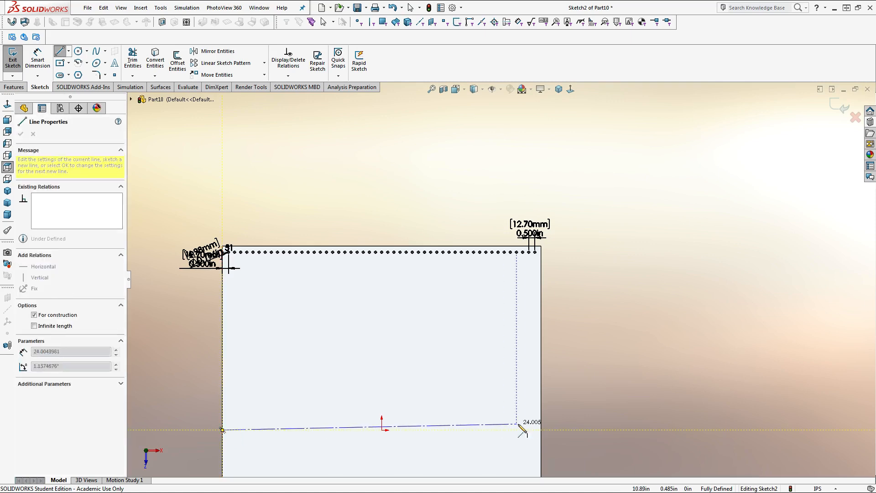
click(540, 430)
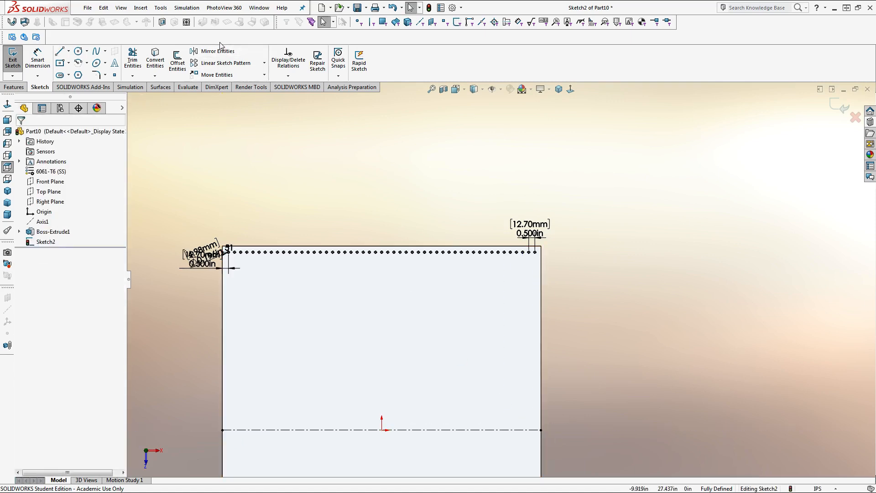
Pattern the row's two end circles only along the reversed Y-axis toward the centerline, with 30 instances spaced 0.5 in
click(225, 63)
scroll(228, 254, down, 8)
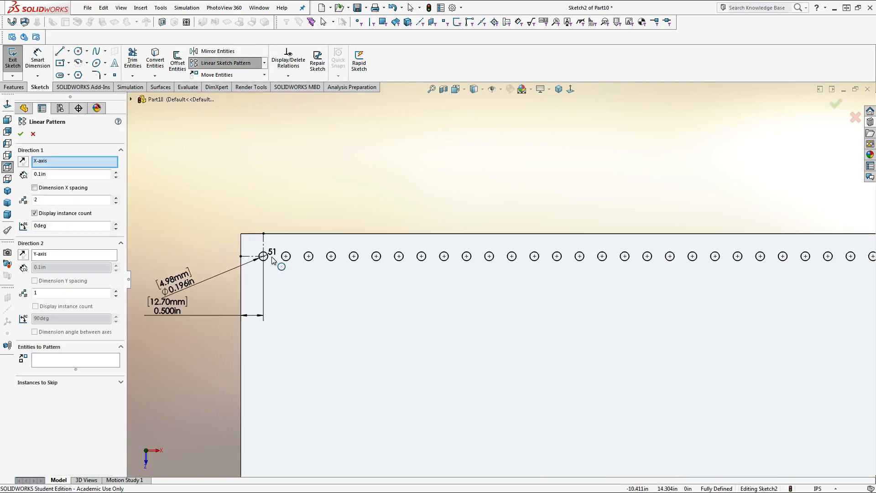
click(279, 265)
scroll(557, 303, up, 4)
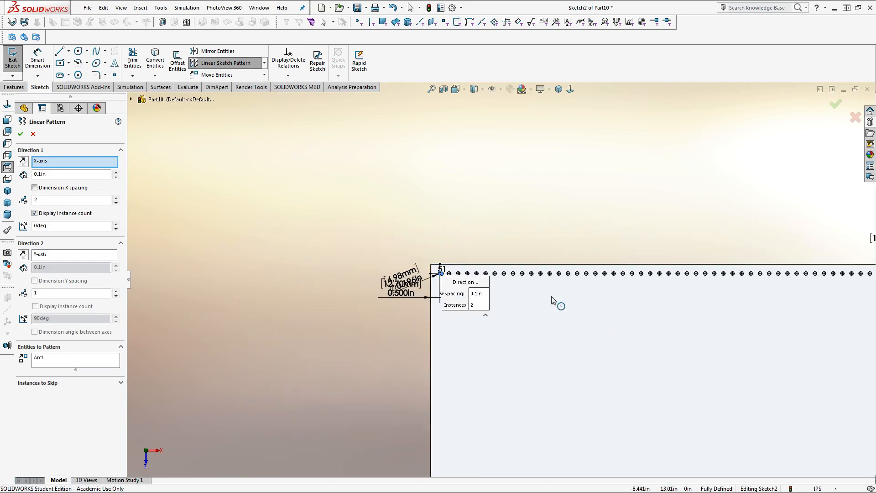
scroll(738, 276, down, 6)
click(680, 270)
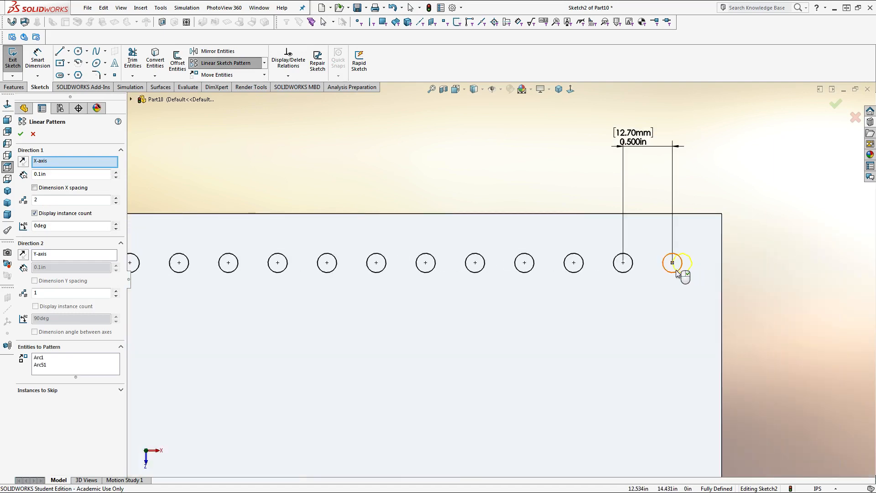
click(117, 202)
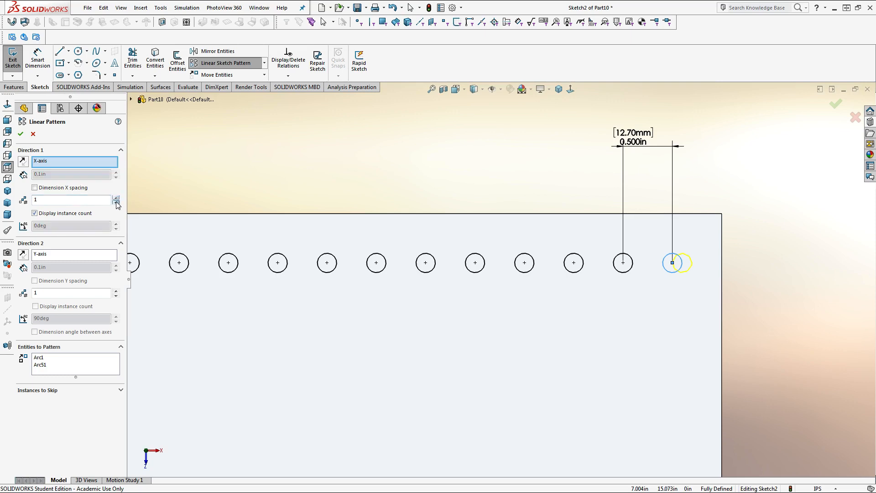
click(116, 290)
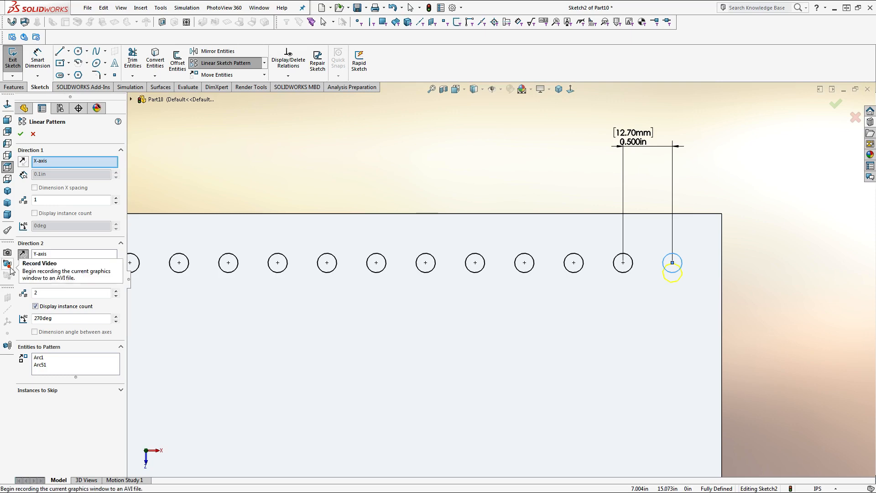
scroll(606, 348, up, 5)
scroll(478, 402, down, 5)
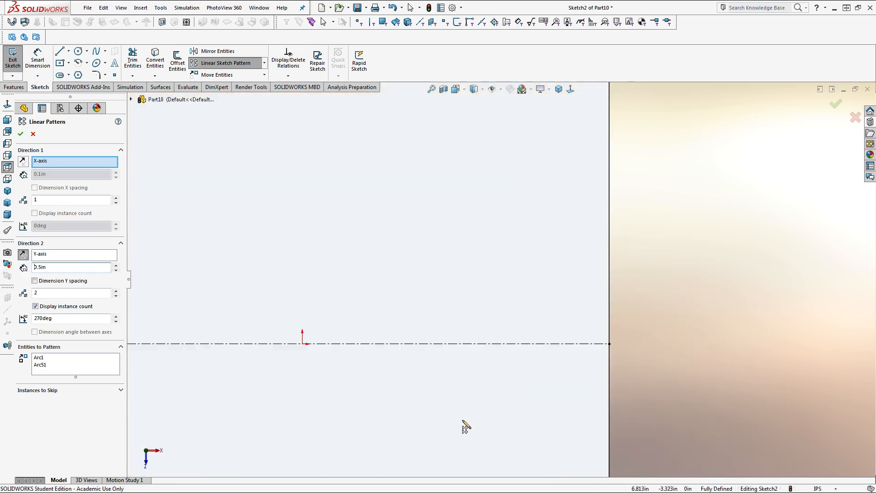
scroll(270, 262, up, 3)
scroll(244, 267, down, 2)
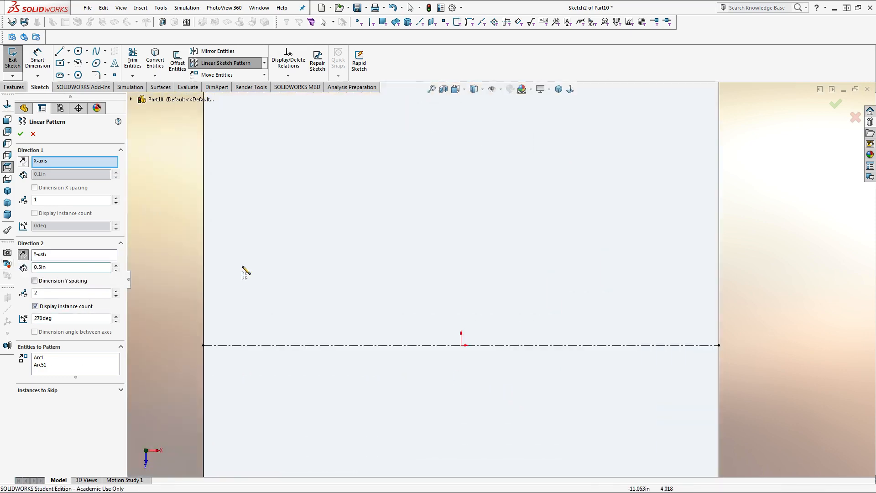
click(116, 291)
click(116, 291)
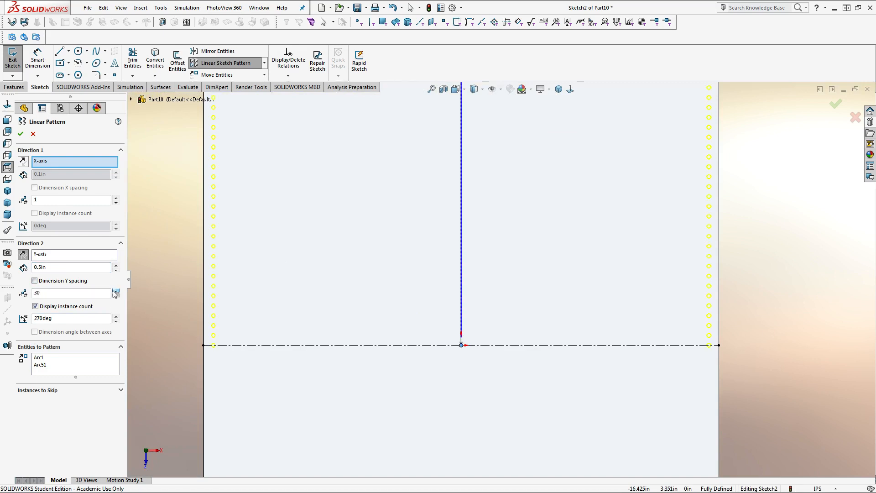
key(Return)
Make two adjacent circle centers in the side column above the centerline vertical and dimension their spacing 0.5 in
scroll(254, 313, down, 5)
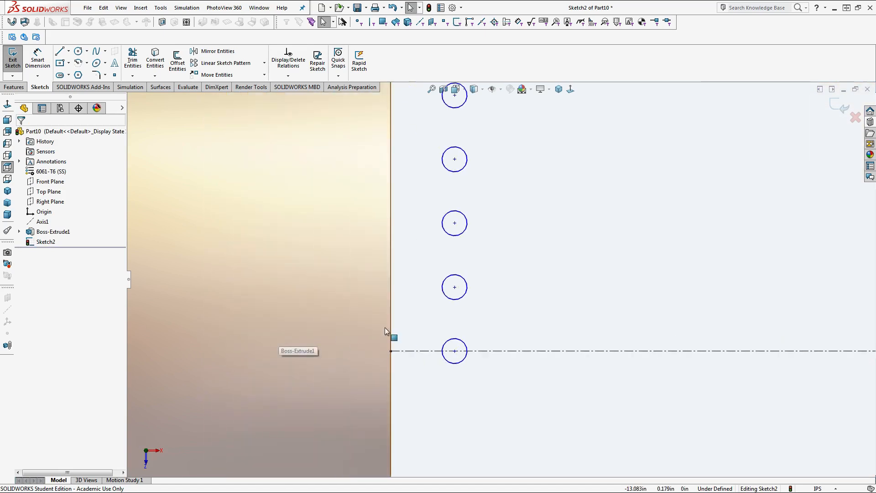
click(455, 287)
ctrl+click(457, 223)
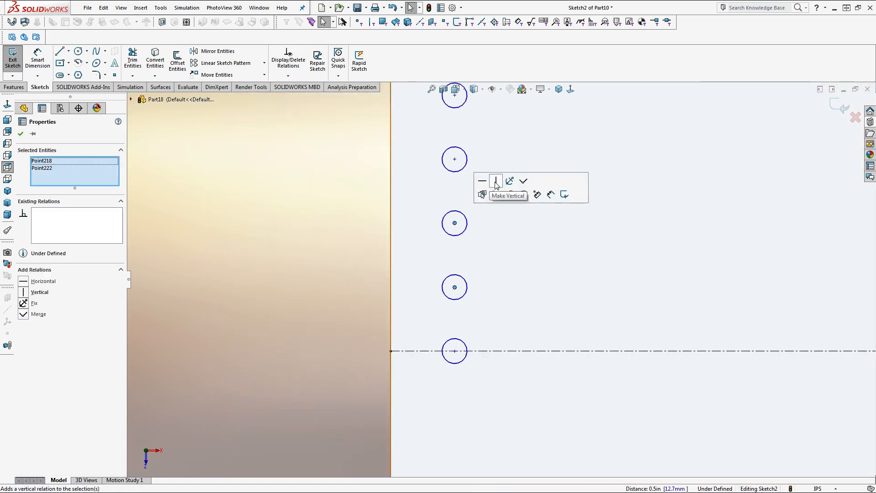
click(496, 185)
click(458, 224)
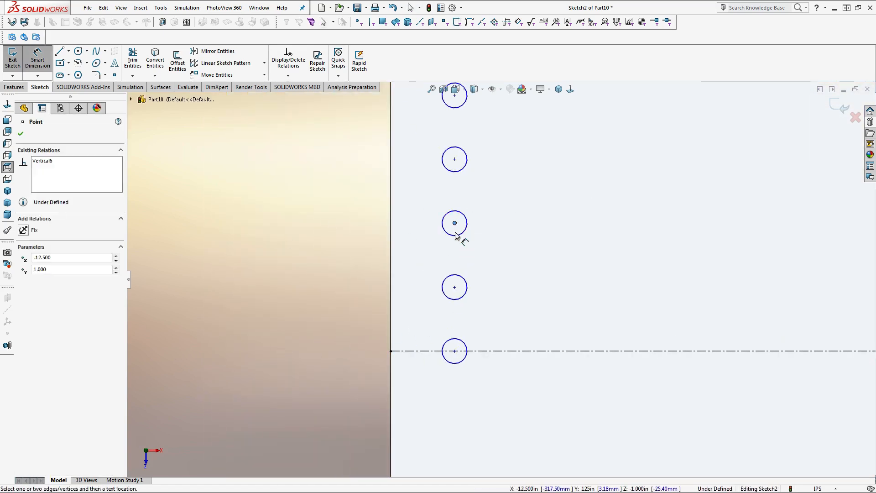
click(455, 287)
click(284, 261)
key(Return)
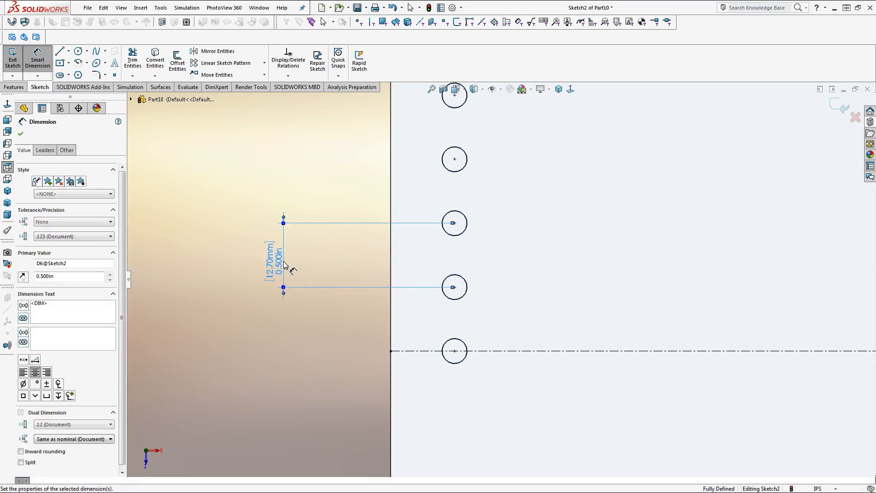
key(Escape)
Mirror all the hole circles above the centerline about the plate's horizontal construction line
scroll(500, 281, down, 3)
scroll(542, 251, up, 15)
scroll(662, 225, down, 4)
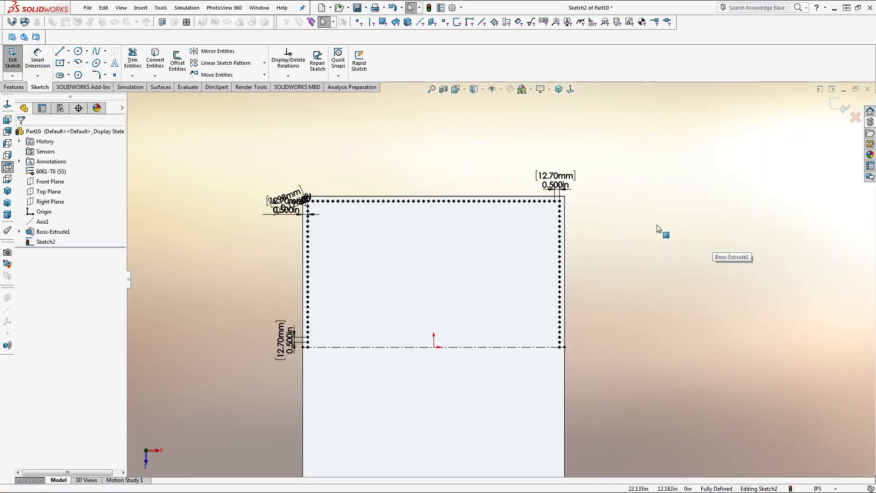
click(217, 50)
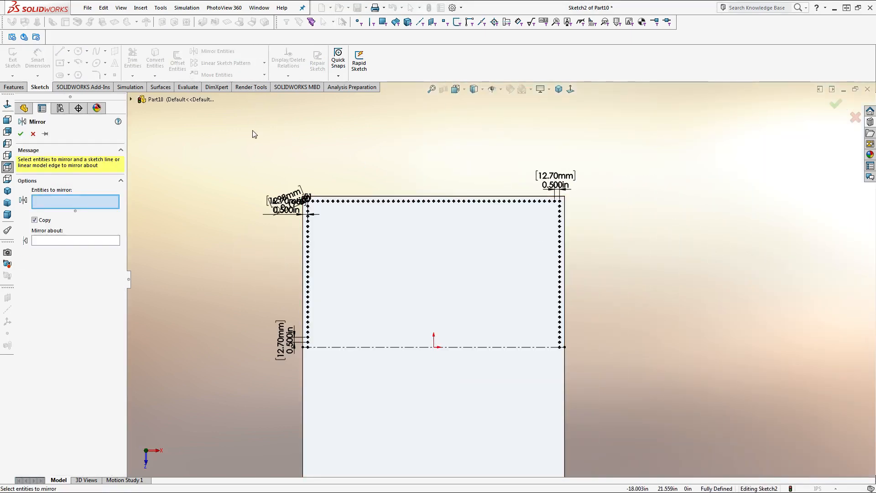
mouse_move(252, 140)
mouse_down()
mouse_move(395, 242)
mouse_move(575, 349)
mouse_up()
scroll(360, 350, down, 5)
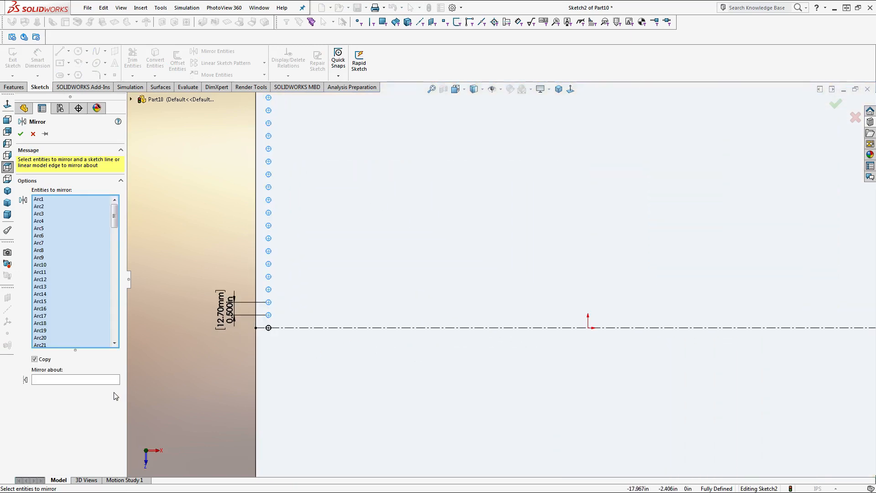
click(105, 380)
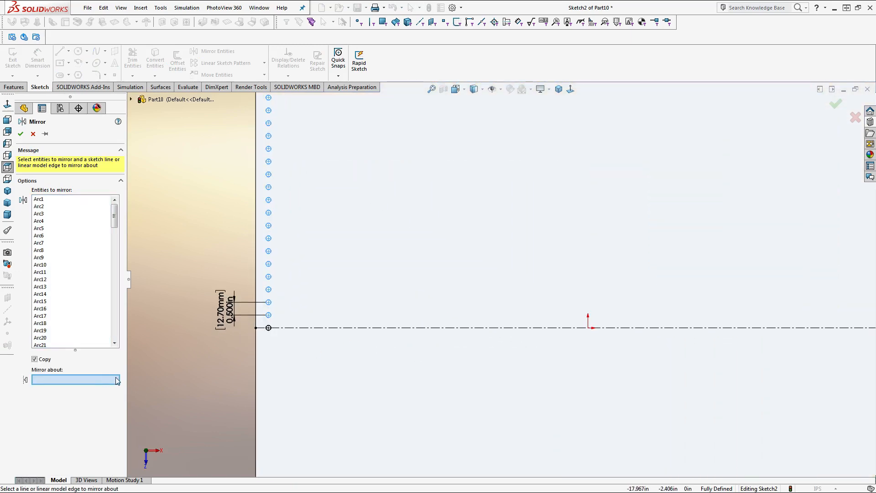
click(315, 329)
scroll(315, 329, up, 5)
right_click(314, 329)
Cut-extrude the perimeter hole circles through the entire plate
key(ctrl+7)
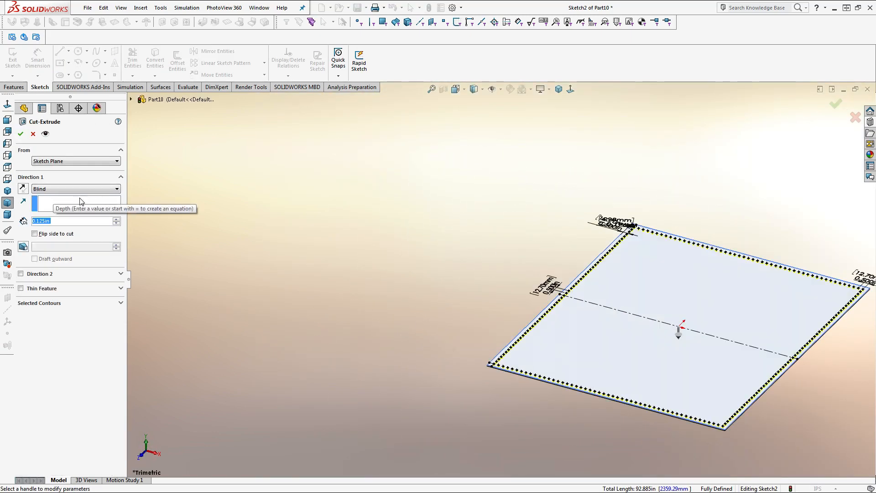
click(78, 189)
click(69, 202)
right_click(426, 262)
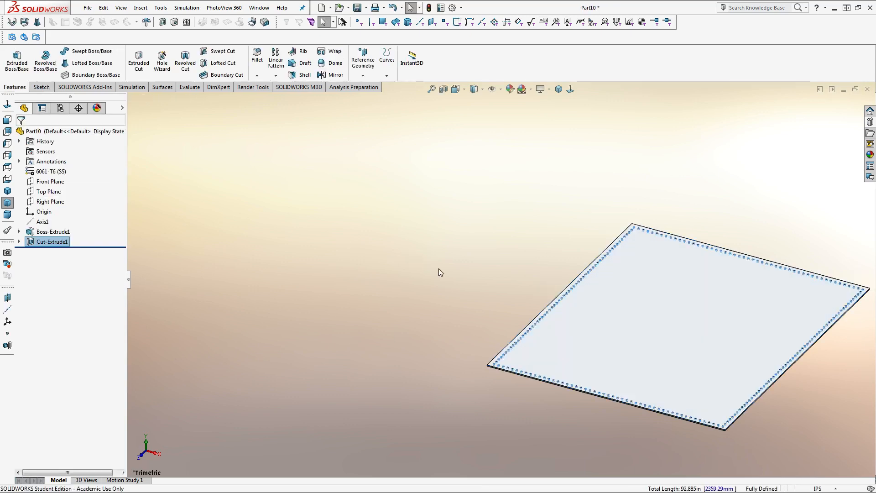
click(439, 269)
Start a sketch on the plate's top face and offset its outline inward by 0.75 in
scroll(501, 279, up, 3)
scroll(671, 303, down, 3)
click(545, 252)
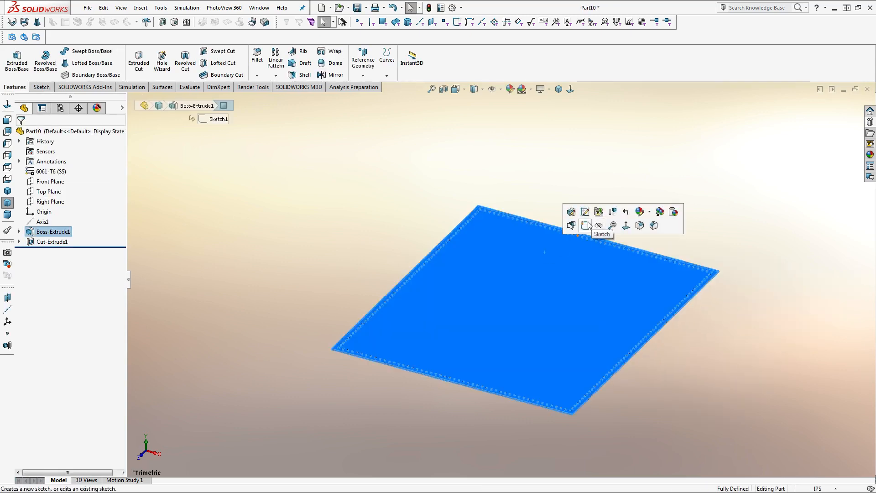
click(588, 222)
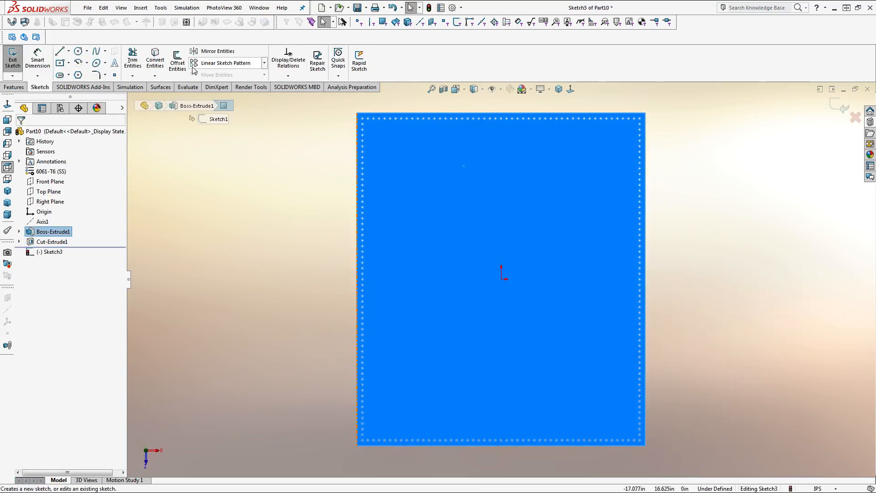
click(178, 61)
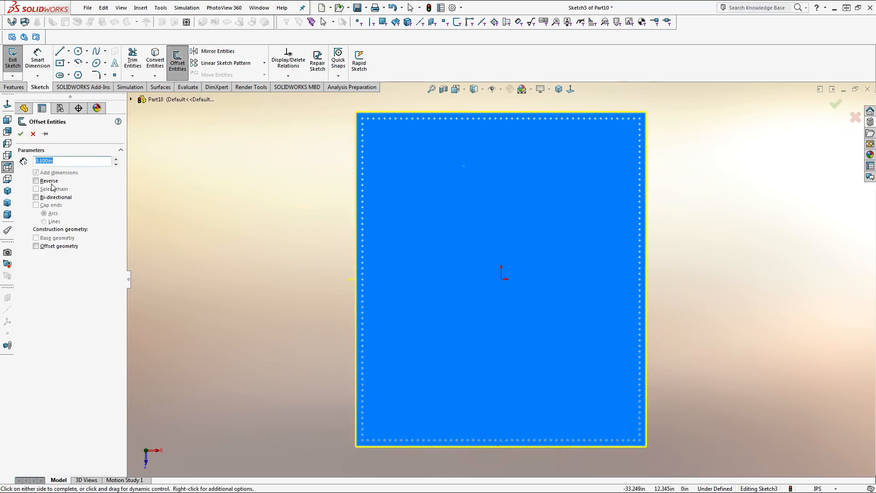
click(36, 180)
text(.7)
key(Return)
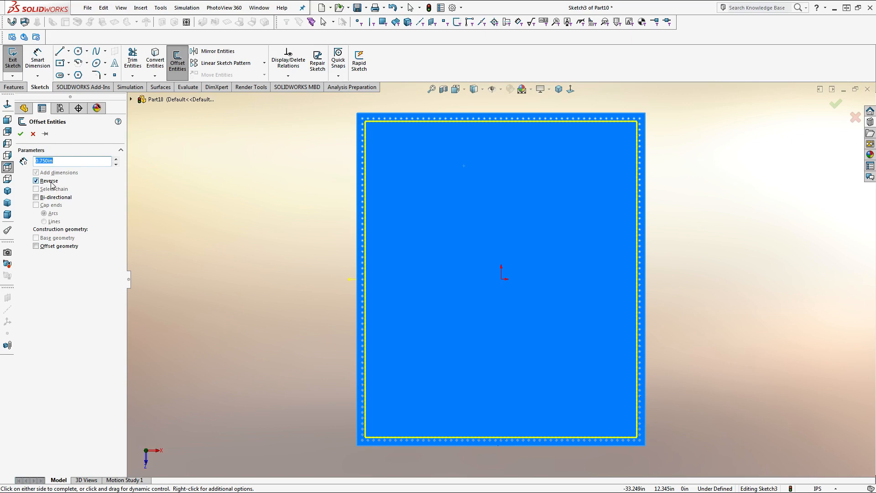
key(Return)
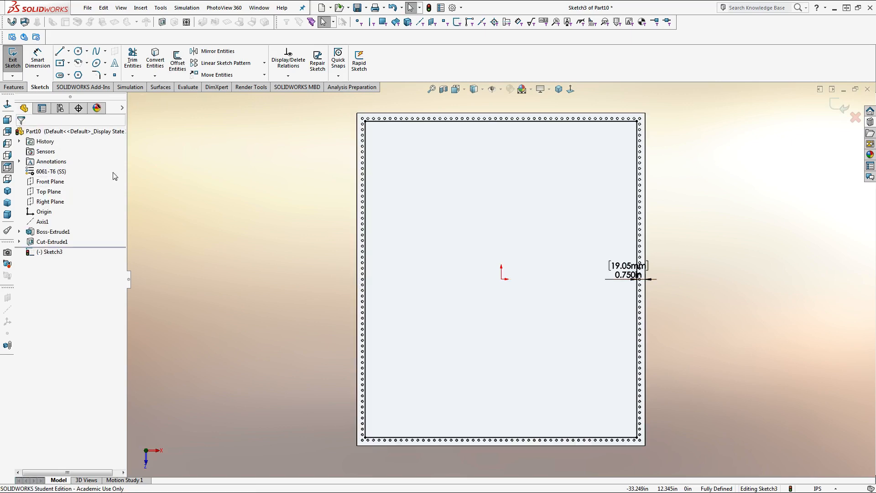
Draw a diagonal construction line from the upper-left to the lower-right corner of the inner offset rectangle
scroll(294, 149, down, 3)
key(l)
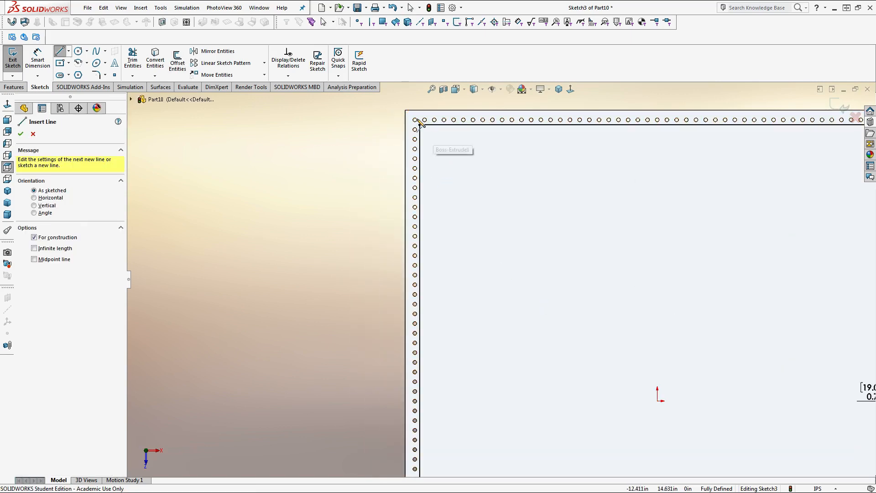
click(420, 124)
scroll(502, 278, up, 6)
scroll(634, 407, down, 2)
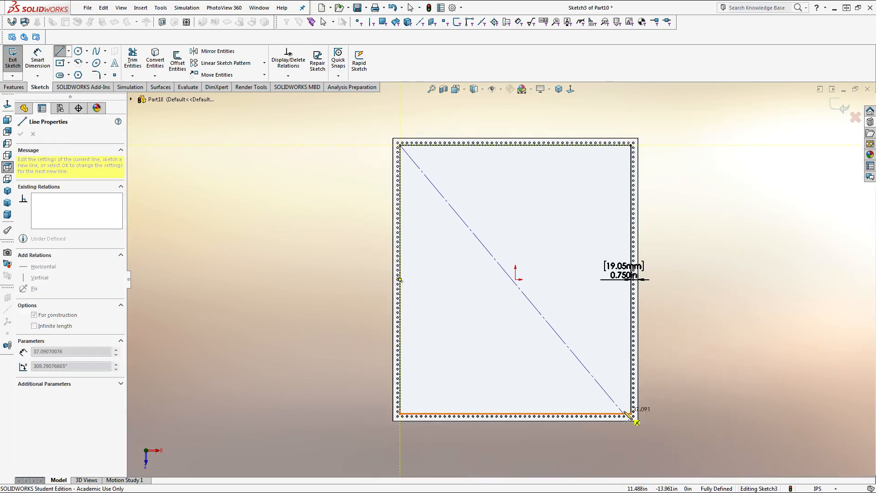
click(631, 414)
key(Escape)
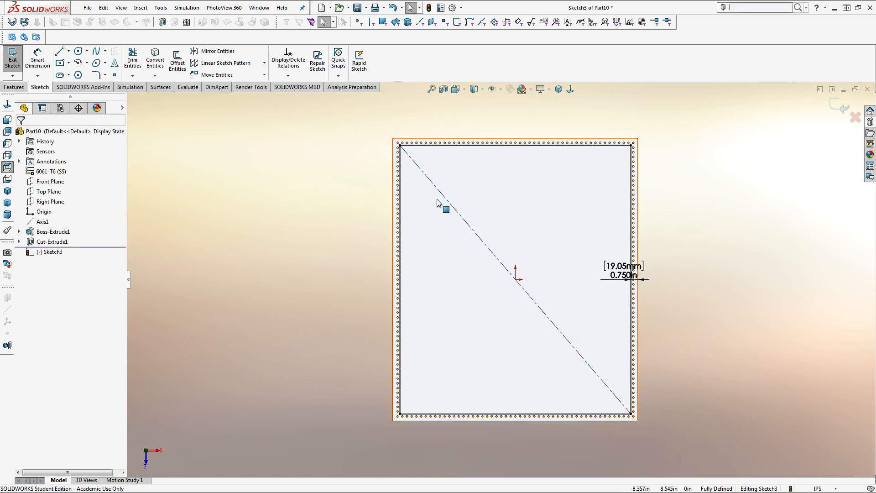
Sketch a corner box about 2.46 in wide with solid lines from the inner rectangle's side to the diagonal and up to its upper edge
scroll(398, 201, up, 5)
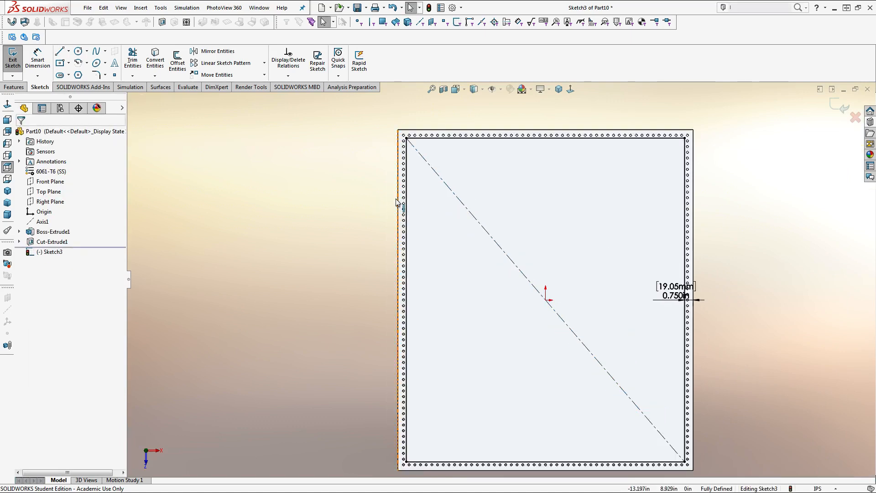
key(l)
scroll(527, 164, down, 3)
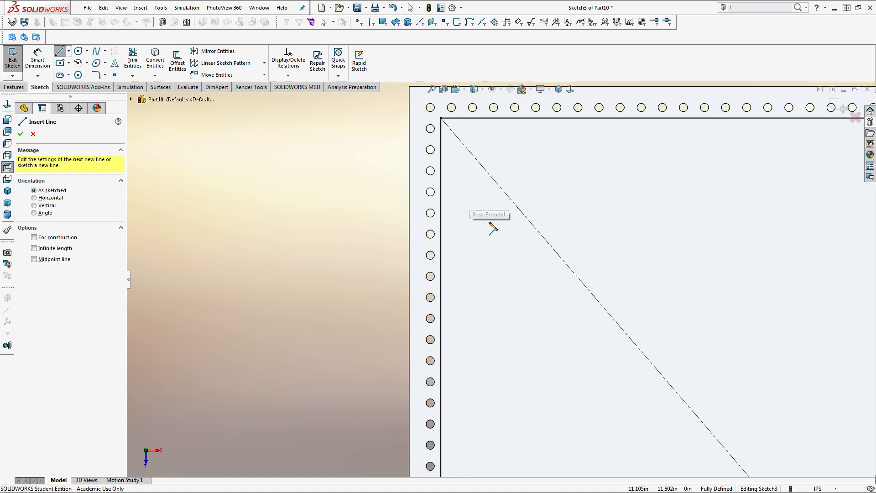
click(441, 238)
click(544, 238)
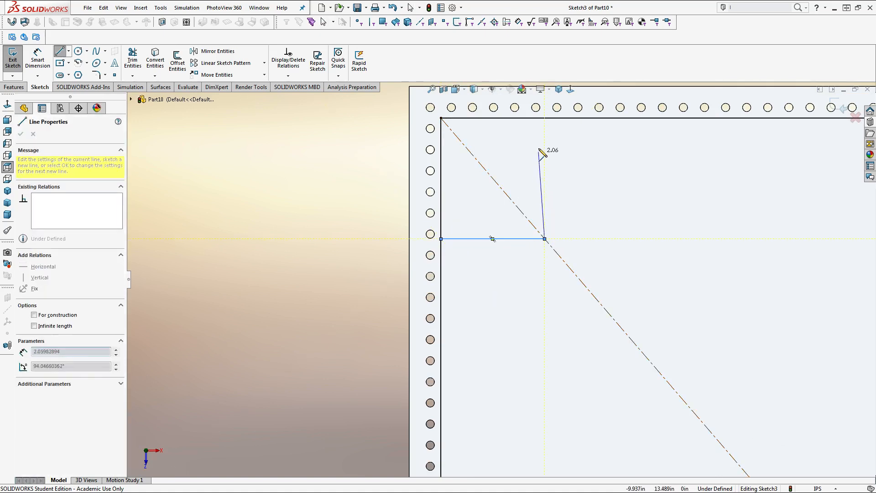
click(544, 118)
key(Escape)
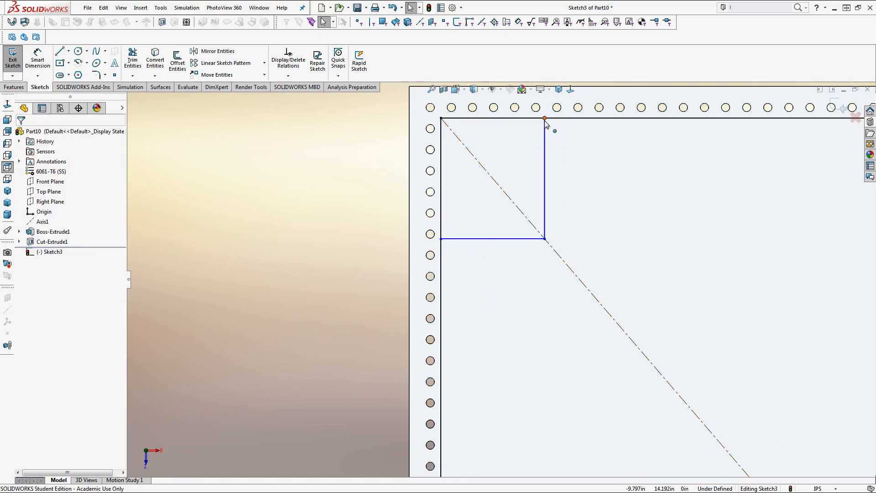
Check the lengths of the inner rectangle's upper and side lines, and dimension the corner box's width as 24.5/7 in
click(490, 119)
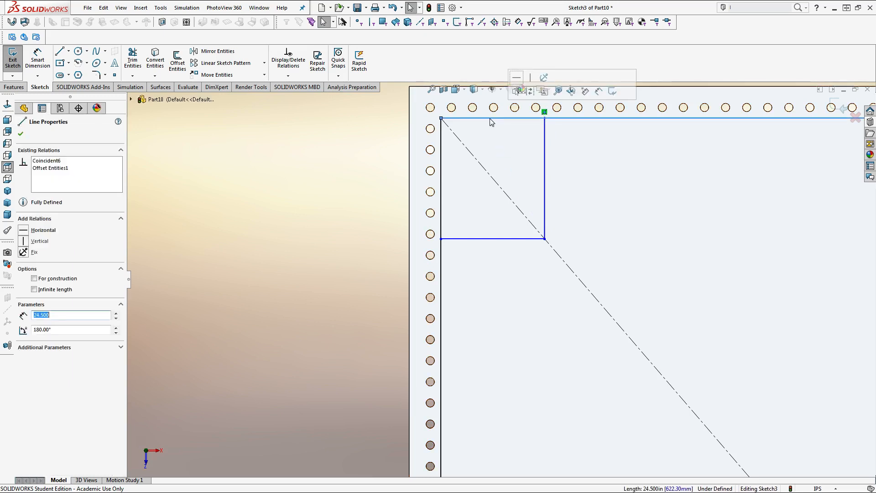
click(441, 219)
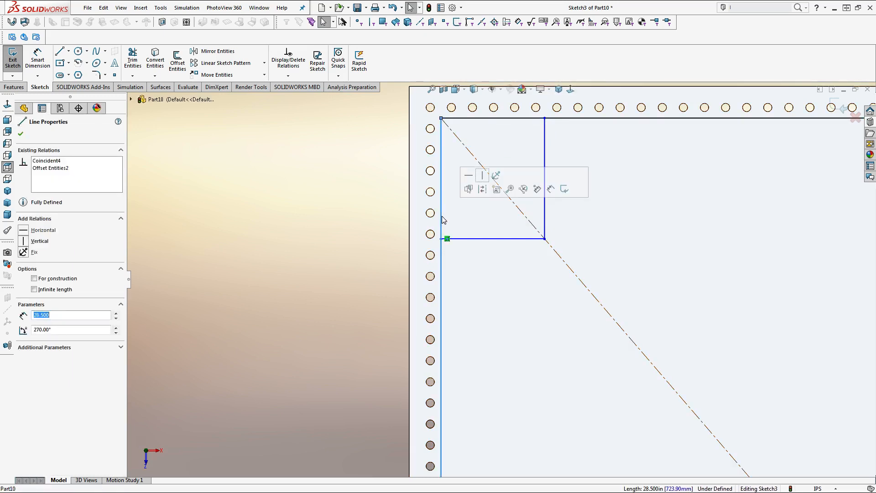
click(230, 238)
key(d)
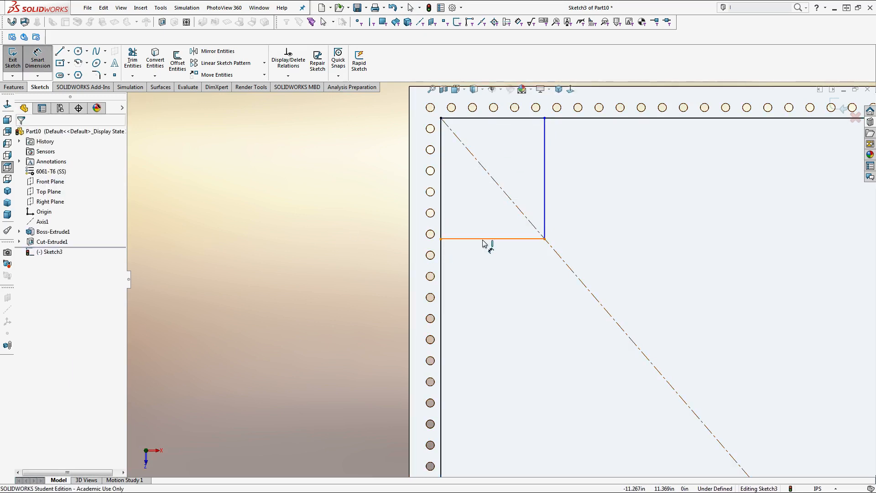
click(484, 239)
click(497, 295)
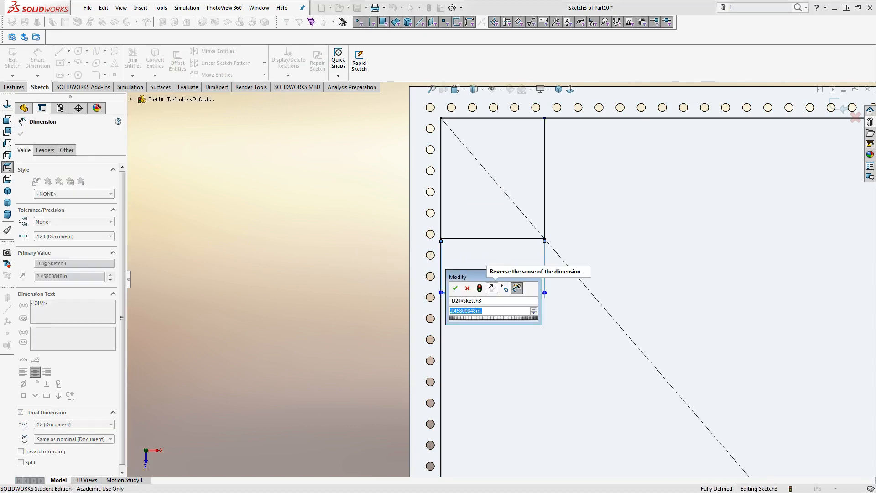
text(24.5/7)
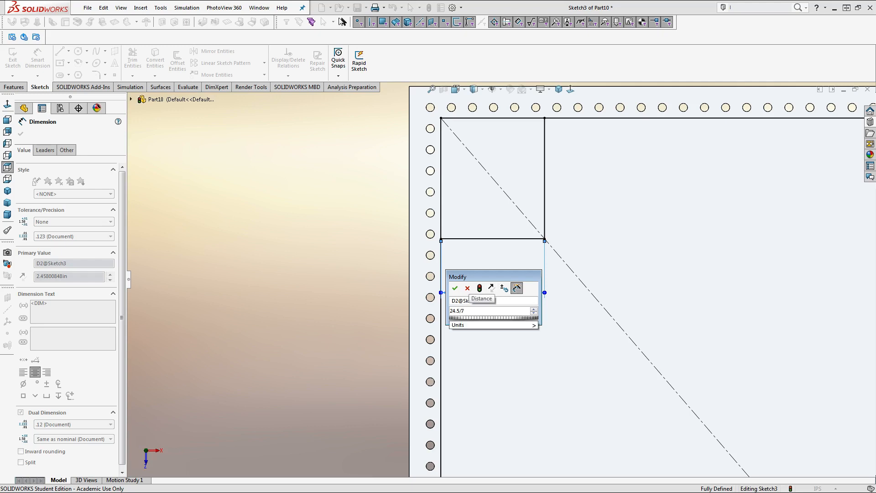
key(Return)
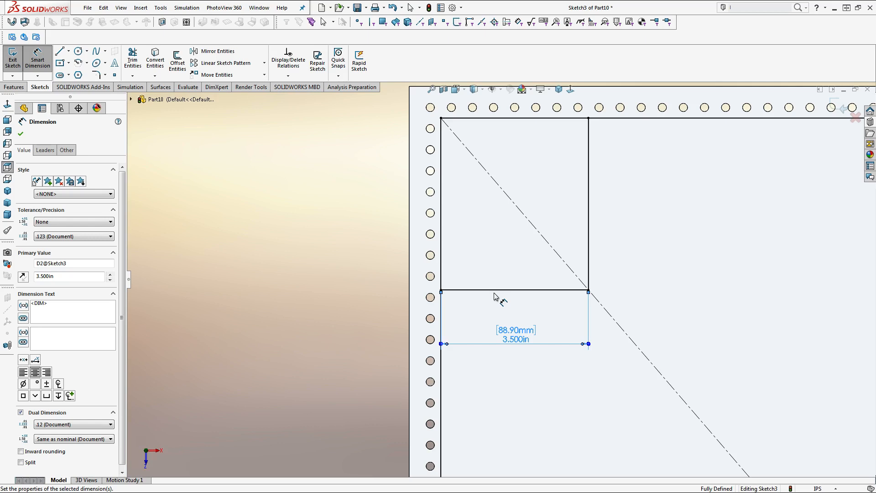
key(Escape)
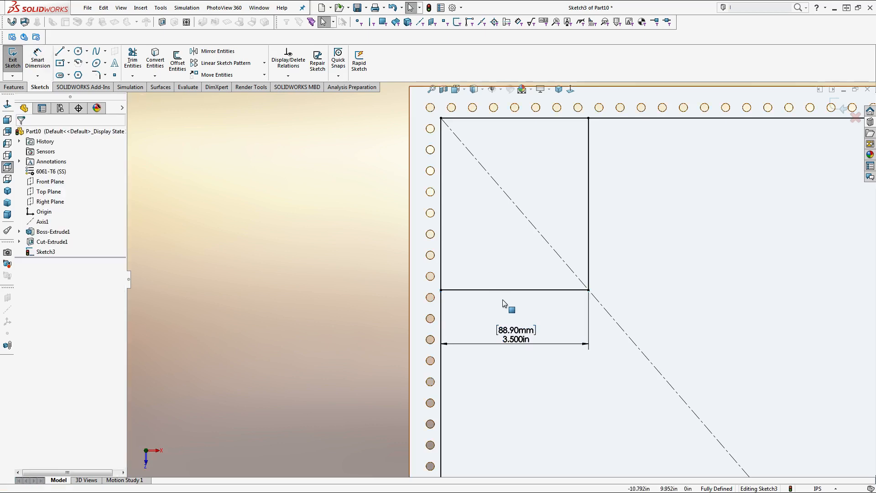
Draw a construction line along the corner box's other diagonal, from its upper-right to its lower-left corner
key(l)
click(589, 118)
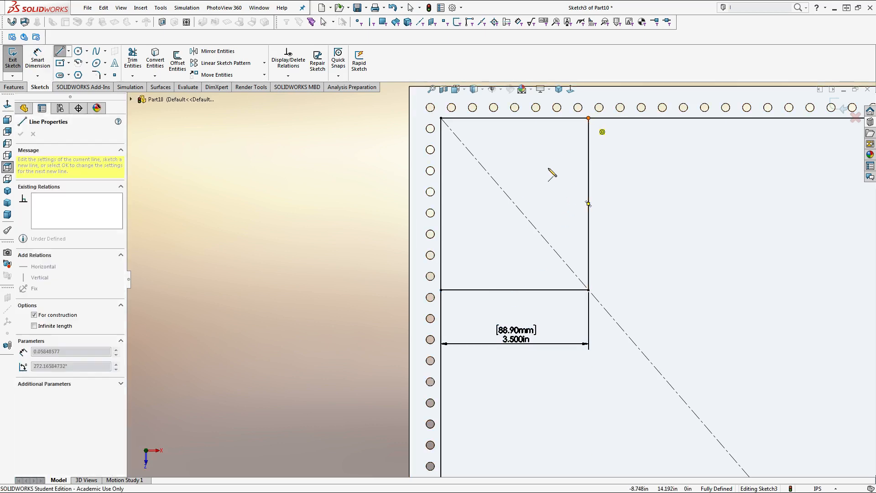
click(440, 291)
key(Escape)
Offset both diagonal construction lines by 0.09375 in bi-directionally
key(o)
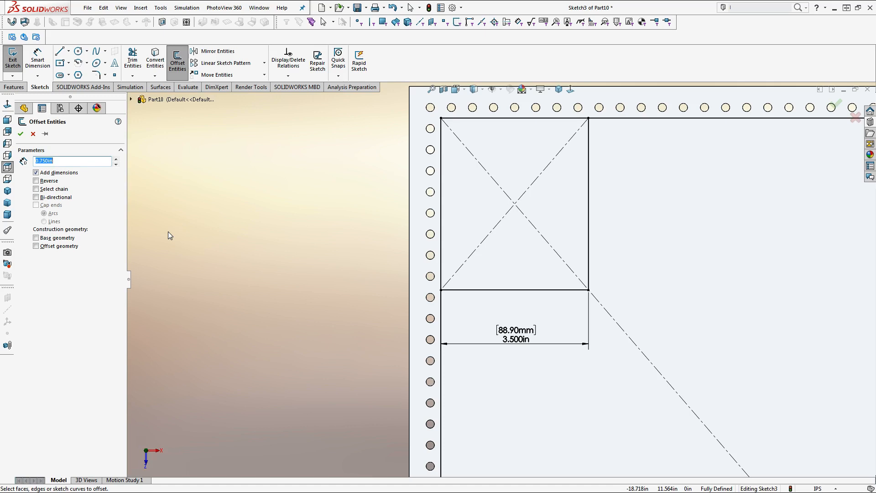
text(3)
key(Return)
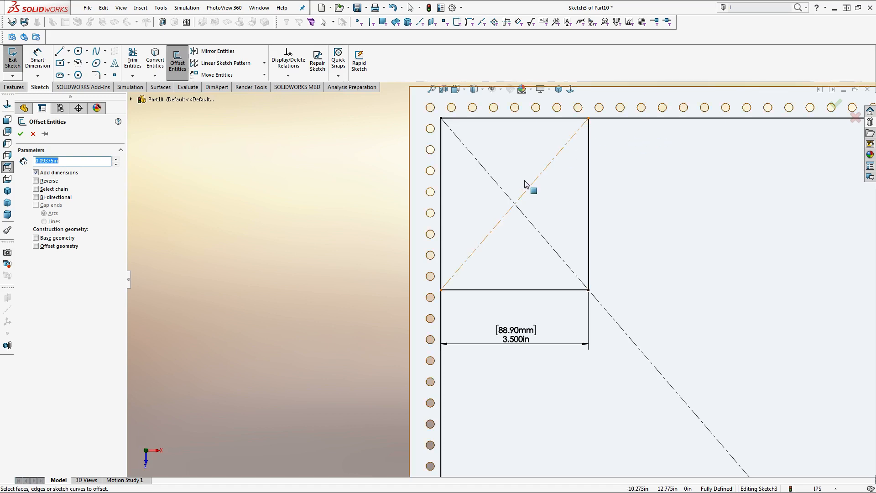
click(502, 190)
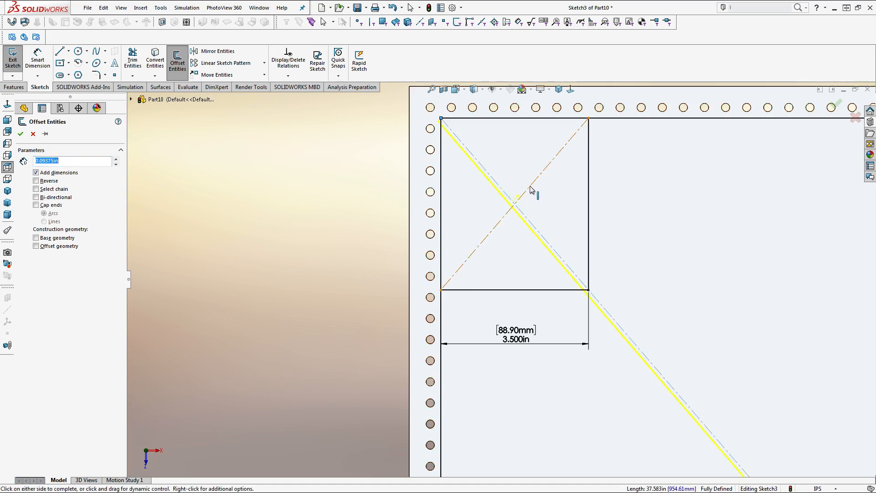
click(531, 188)
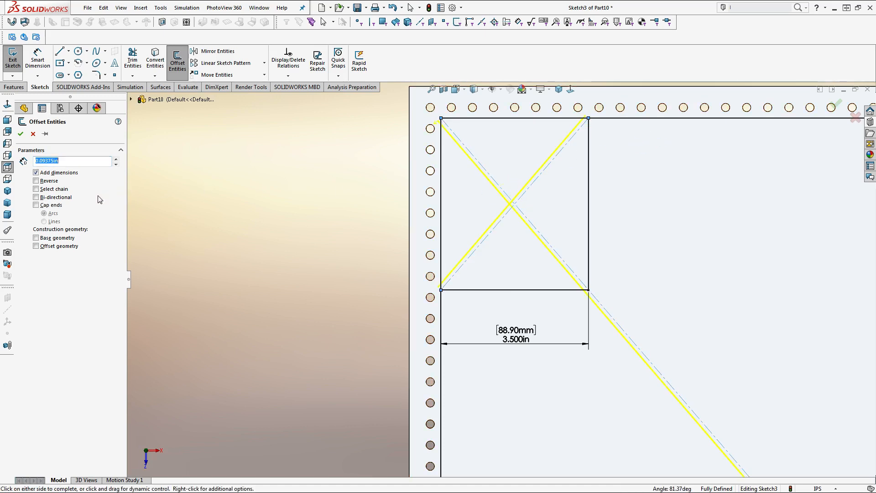
click(64, 197)
key(Return)
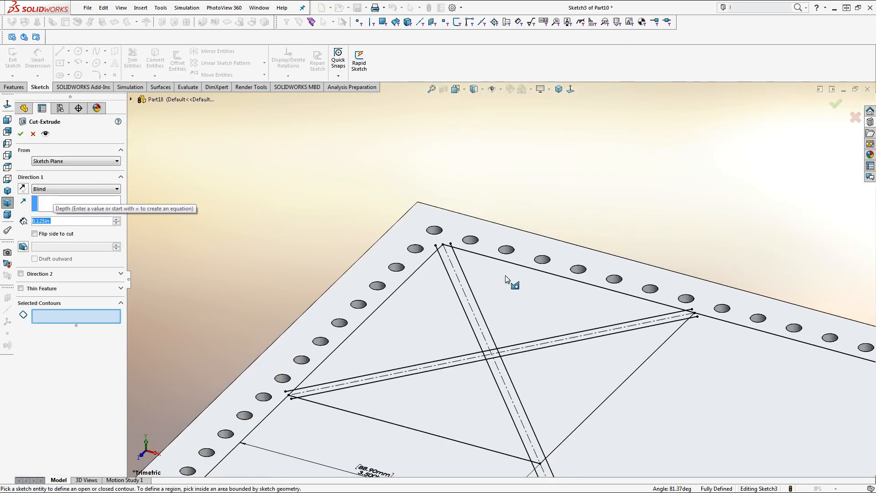
Cut-extrude the four triangular regions between the crossed ribs in the corner box through the entire plate
click(505, 275)
click(392, 330)
click(459, 402)
click(579, 382)
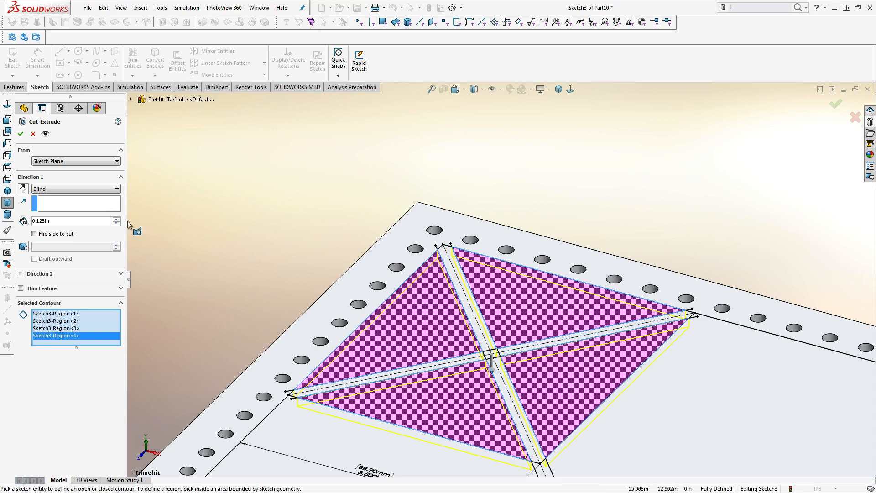
click(99, 189)
click(88, 203)
key(Return)
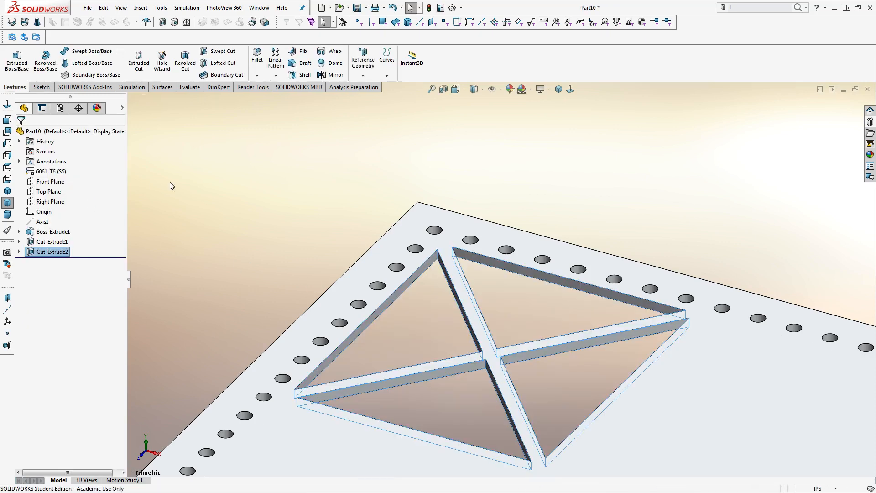
Start a linear pattern of the triangular cutouts along the plate's short upper edge with 24.5/7 in spacing and 7 instances
click(275, 58)
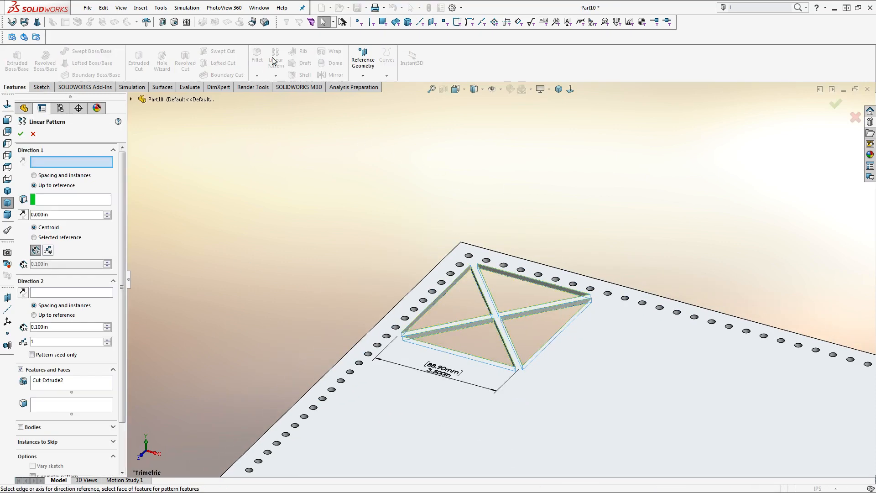
click(543, 267)
scroll(510, 318, up, 3)
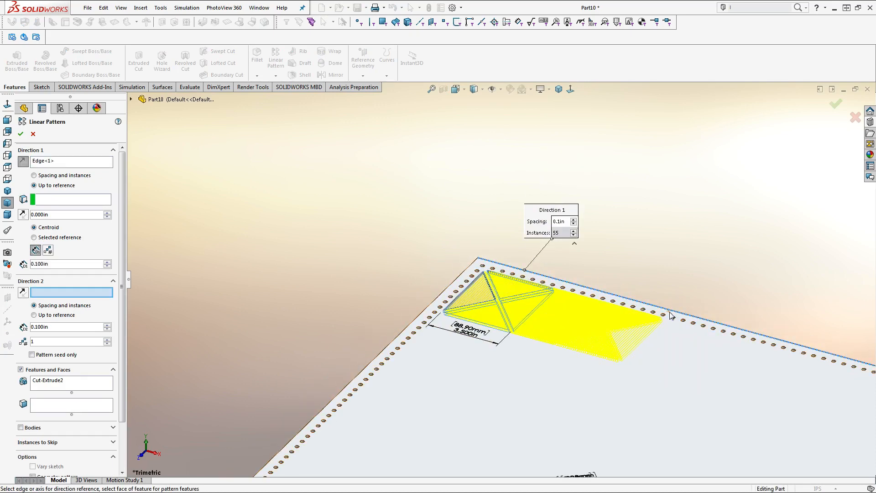
click(58, 177)
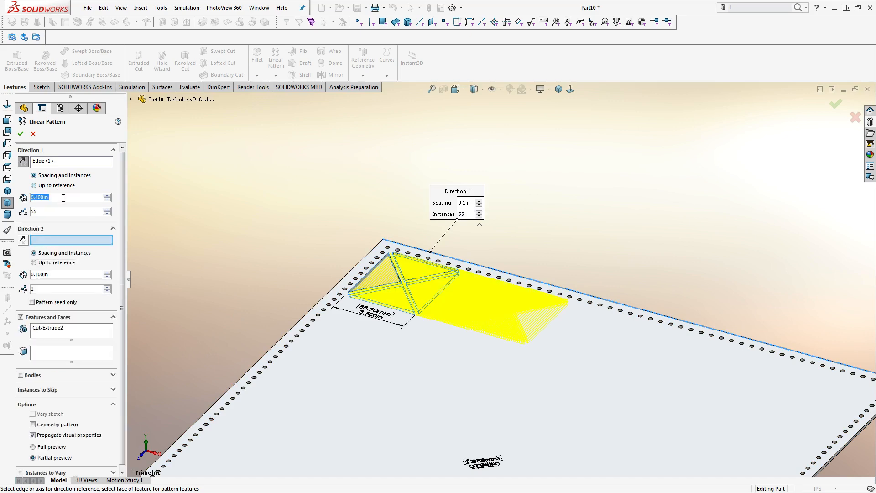
text(2)
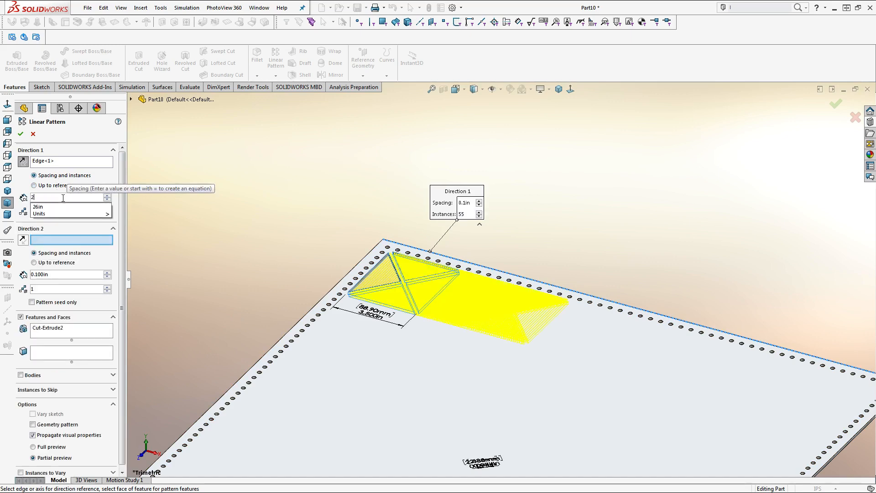
text(4.5)
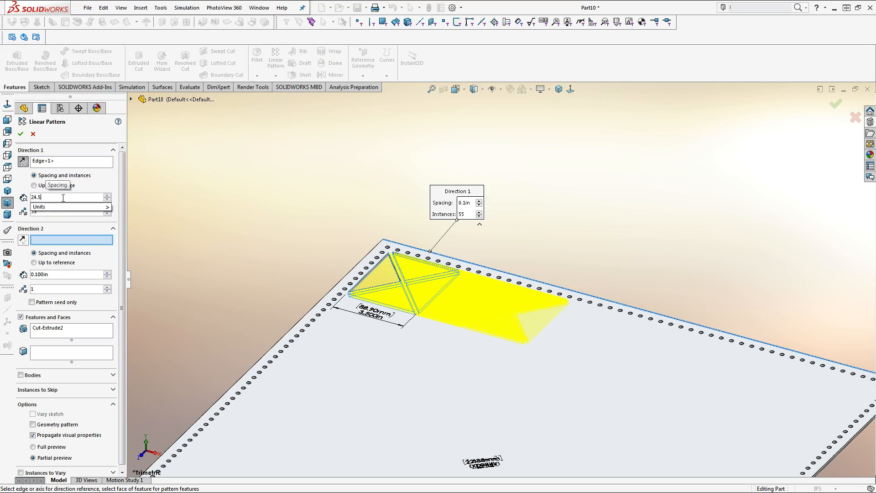
text(//)
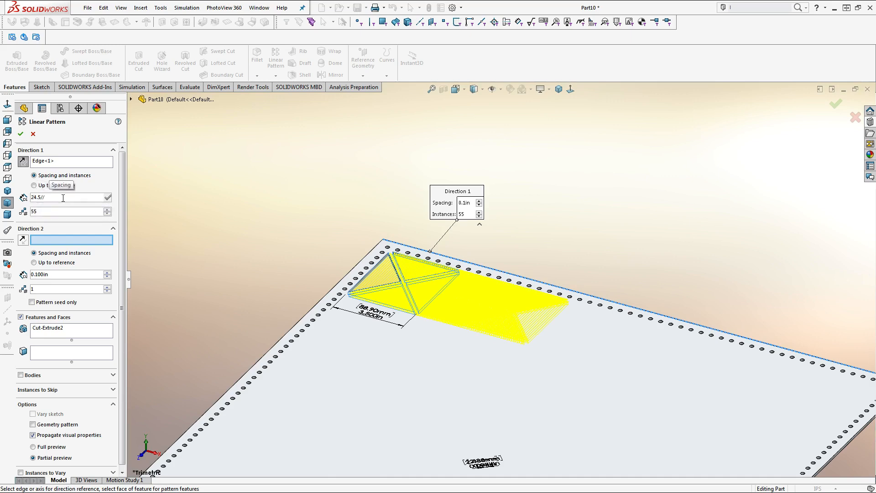
text(7)
key(Return)
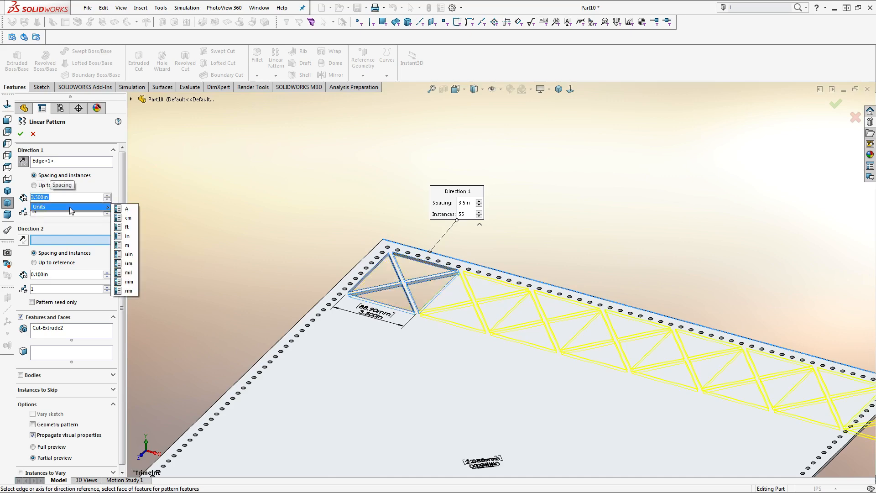
click(76, 218)
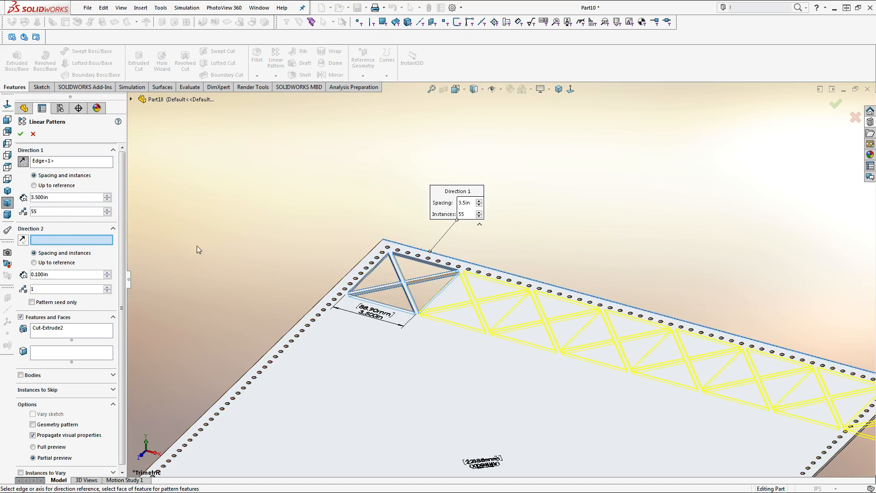
text(7)
key(Return)
Add the plate's long side edge as second pattern direction with 28.5/7 in spacing and 7 instances, and complete the pattern
click(345, 278)
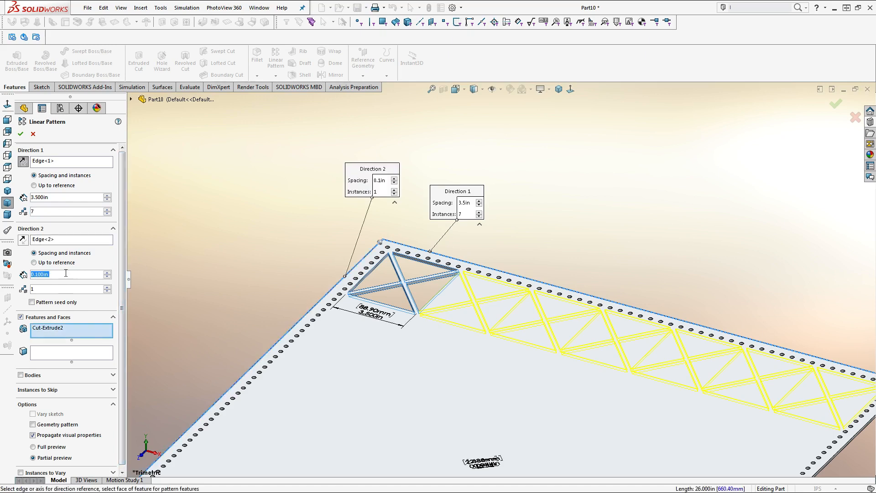
text(28.5/7)
key(Return)
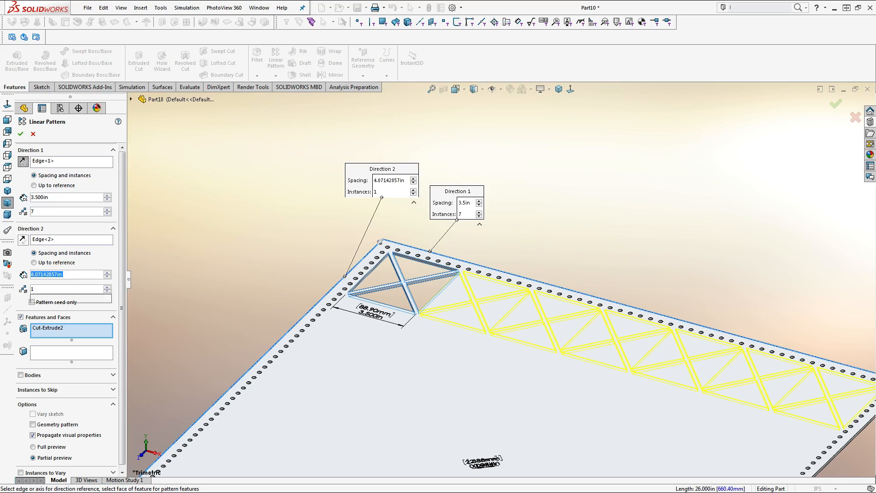
key(Tab)
text(7)
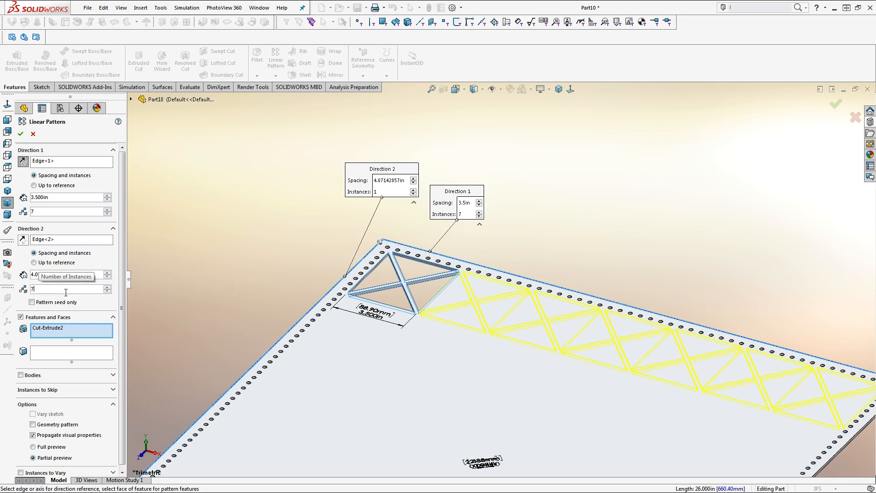
key(Return)
key(Return)
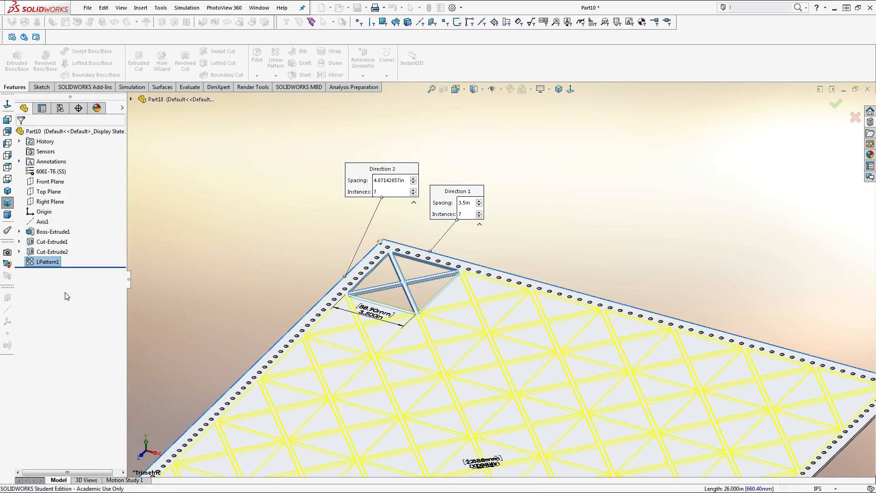
Sketch a center rectangle about 4.67 in tall on the plate's top face, reaching from the outer side edge into the lattice
scroll(507, 301, up, 4)
click(507, 314)
middle_drag(461, 332, 476, 380)
scroll(507, 337, down, 5)
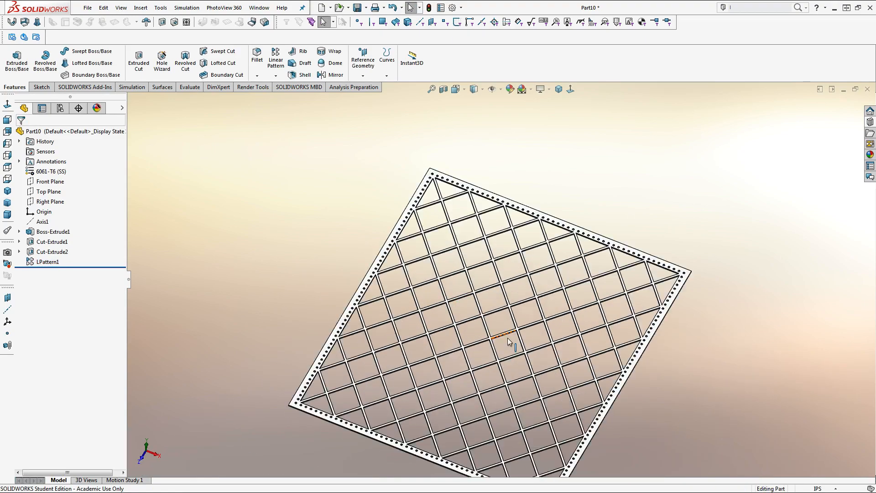
scroll(411, 258, down, 6)
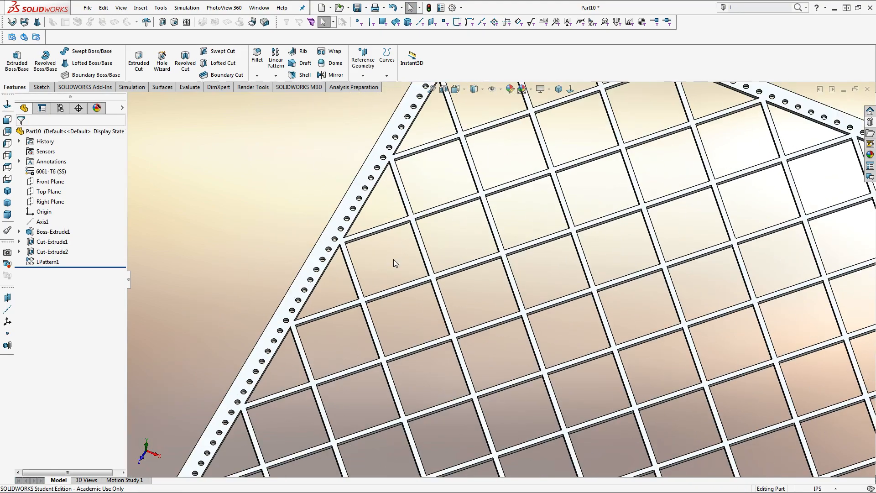
click(334, 223)
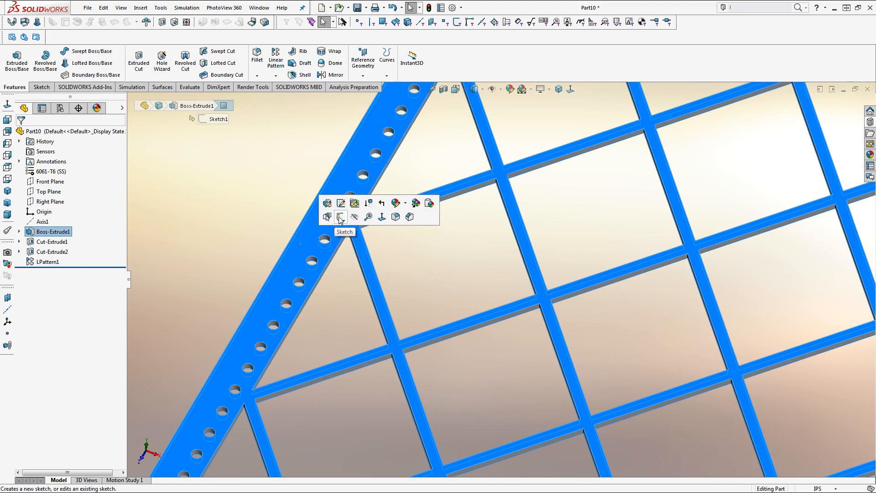
click(332, 220)
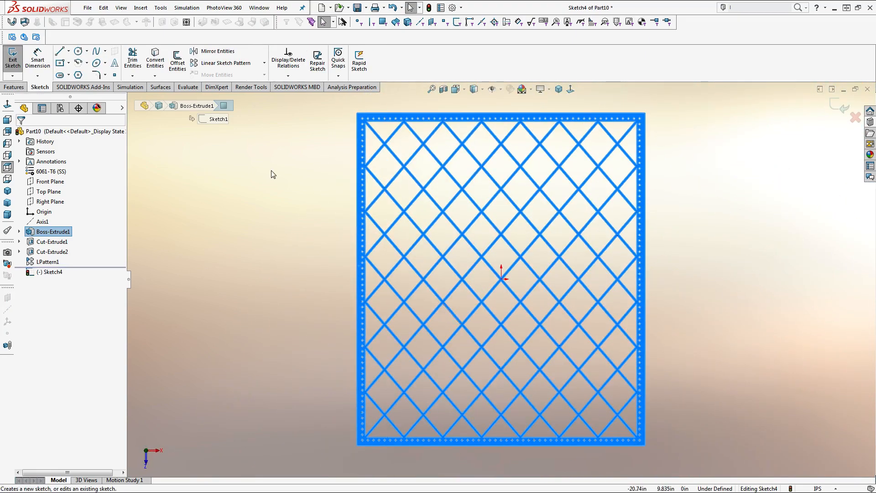
click(59, 63)
scroll(432, 300, down, 4)
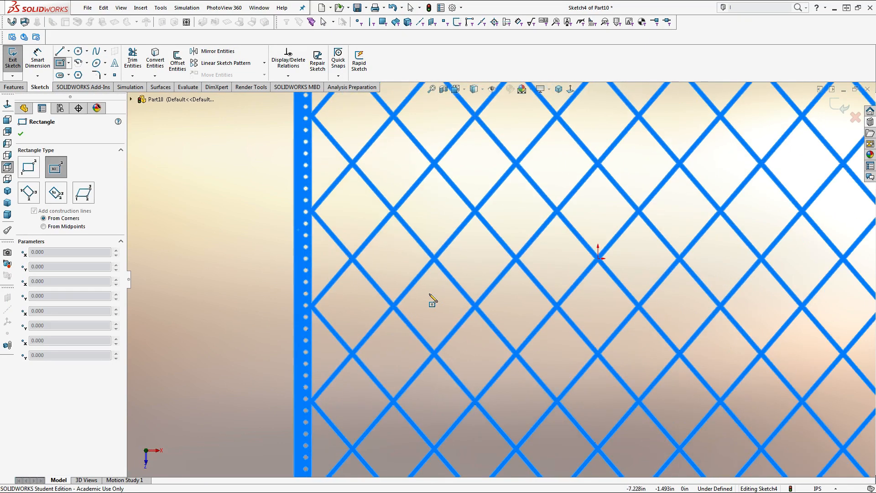
click(395, 259)
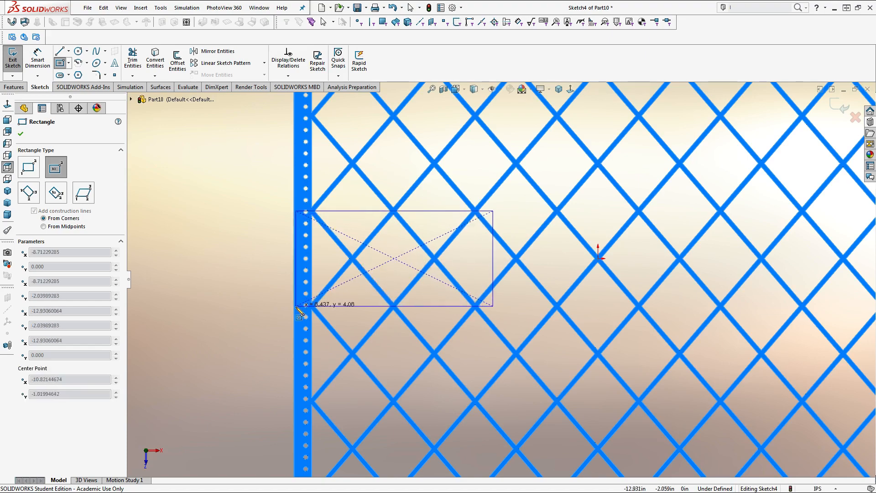
click(294, 313)
key(Escape)
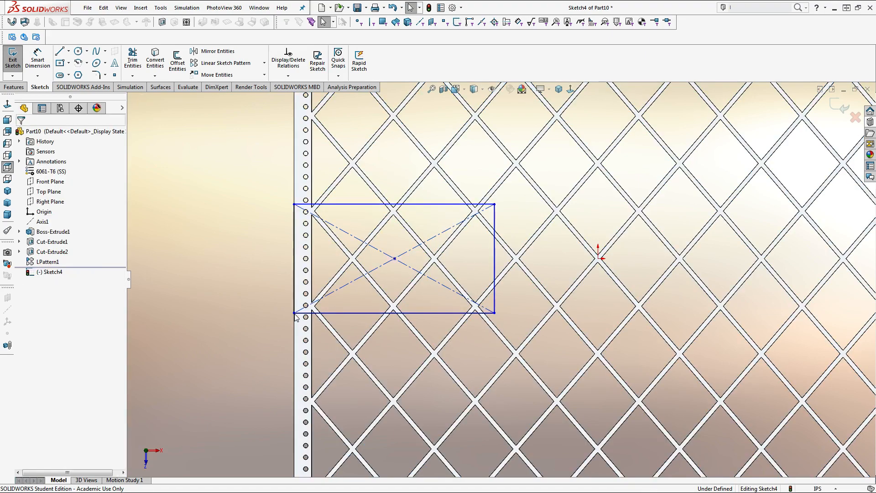
Make the rectangle's center point horizontal with the origin
click(394, 259)
ctrl+click(599, 260)
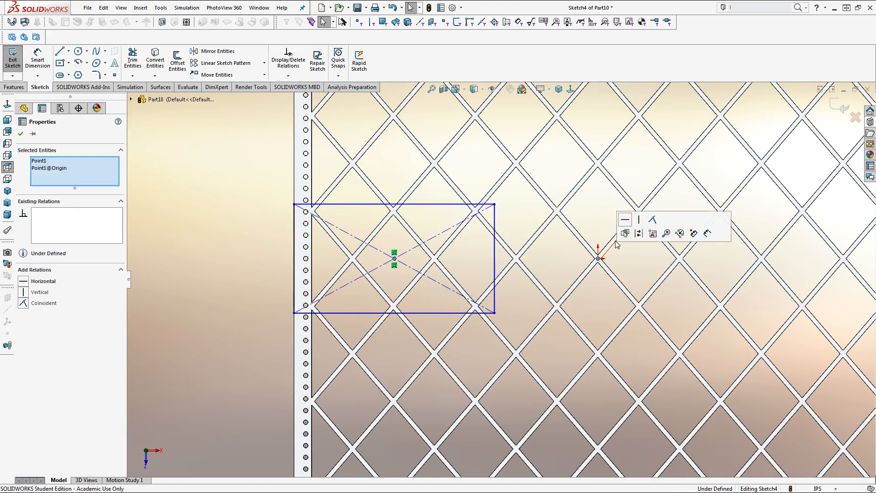
click(625, 220)
click(604, 205)
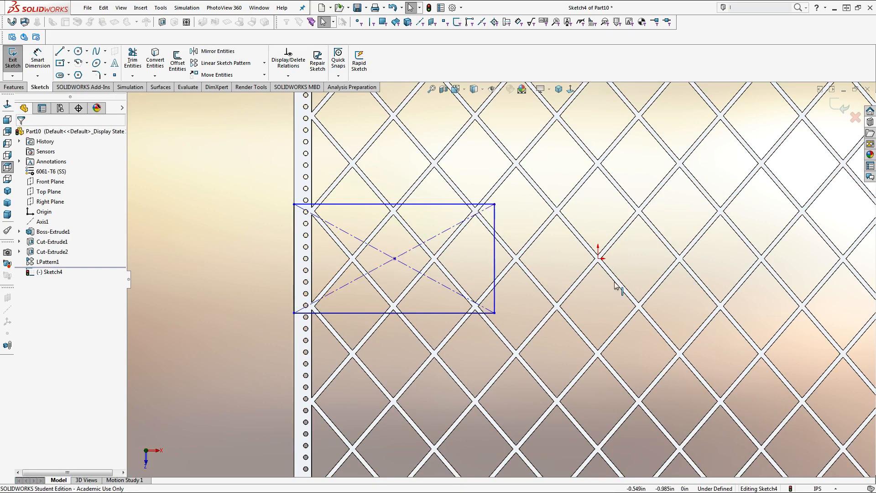
Switch to the Assem3 assembly and examine how the gearbox plates sit against the perforated frame rail
click(259, 8)
click(291, 140)
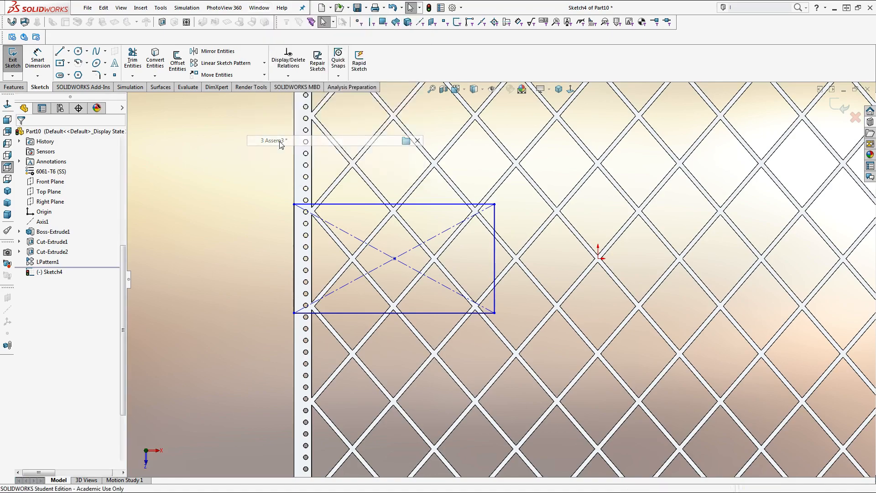
scroll(296, 183, up, 3)
middle_drag(301, 205, 415, 266)
scroll(417, 268, down, 8)
middle_click(376, 315)
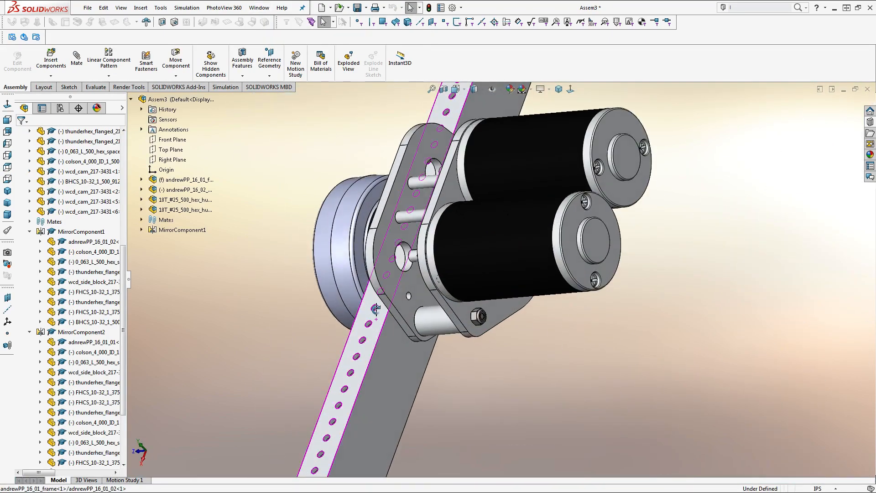
middle_drag(376, 315, 349, 323)
scroll(393, 298, down, 6)
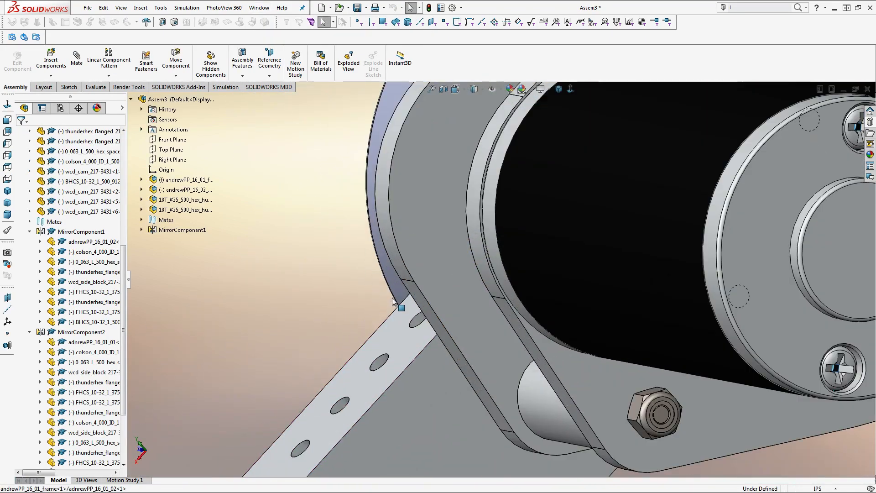
middle_click(397, 296)
middle_drag(397, 296, 492, 201)
scroll(639, 224, up, 3)
middle_click(619, 230)
Measure the maximum distance between the rounded corner faces at opposite ends of the gearbox plate
click(566, 312)
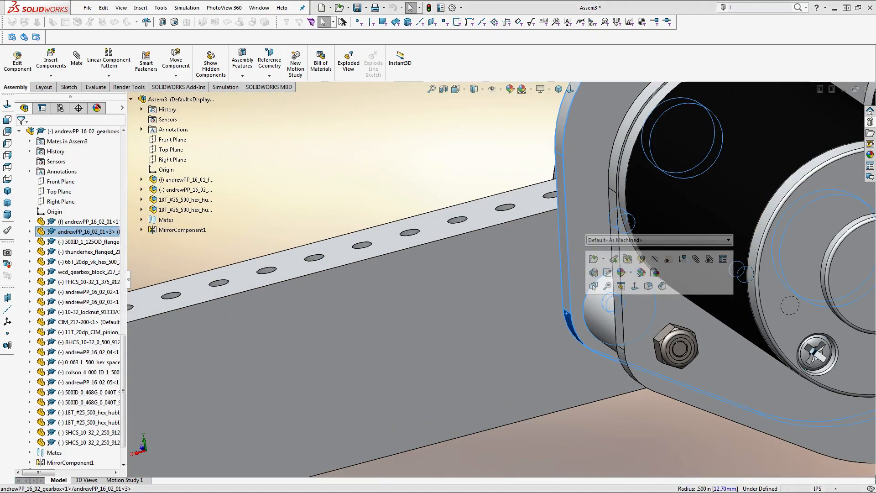
middle_drag(566, 312, 520, 369)
scroll(825, 230, down, 4)
ctrl+click(771, 234)
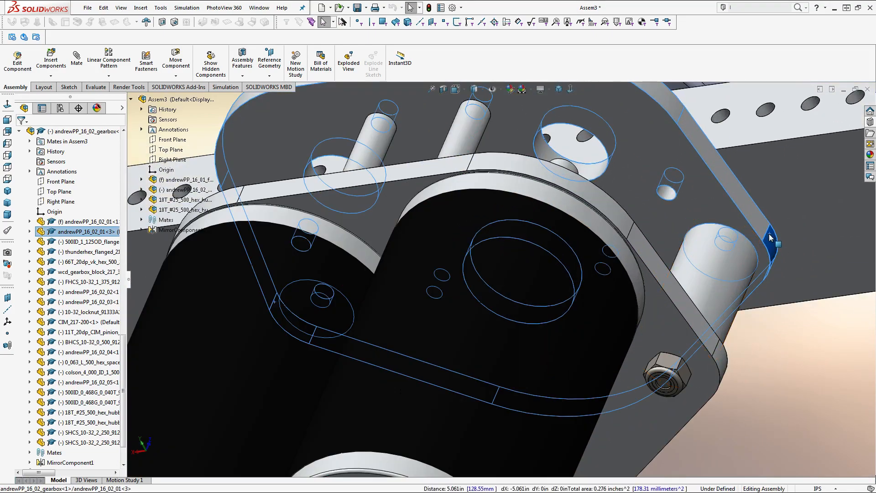
key(m)
scroll(524, 292, up, 3)
middle_drag(498, 338, 579, 328)
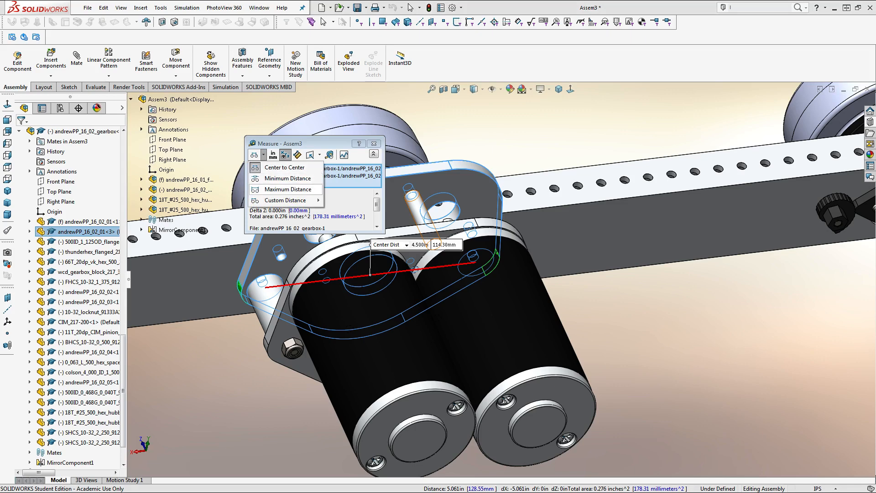
click(287, 189)
scroll(429, 266, up, 3)
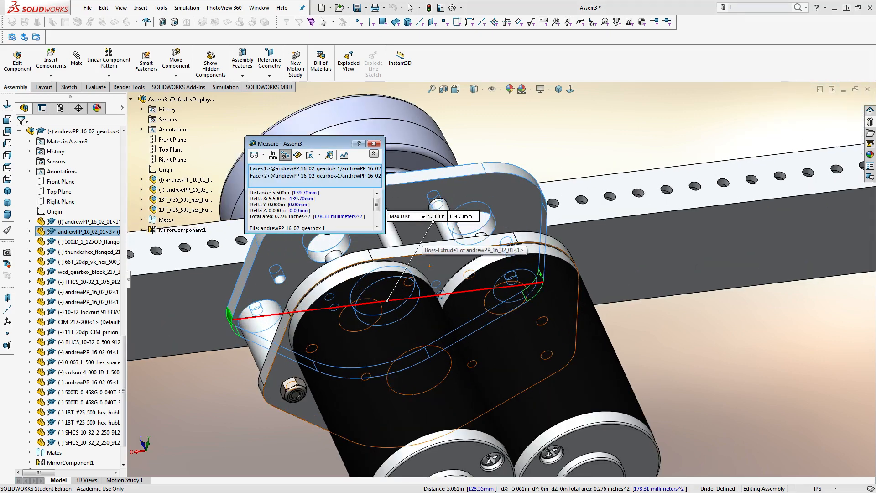
drag(296, 144, 636, 103)
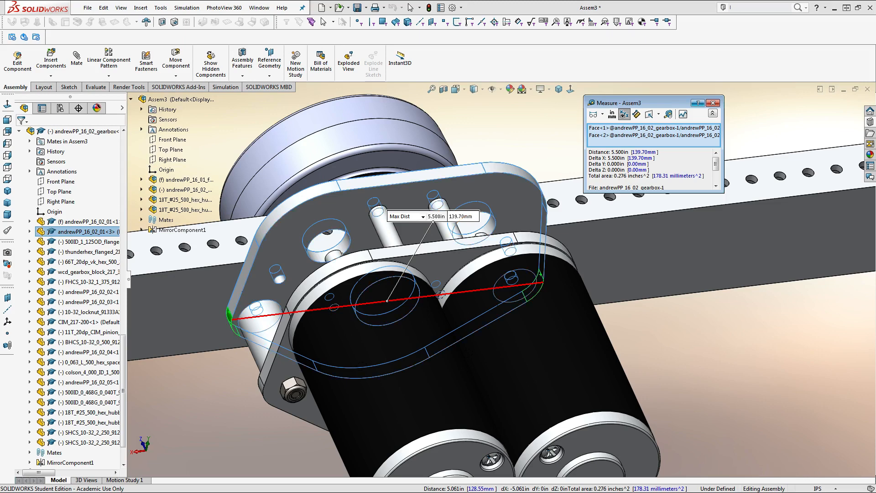
click(712, 103)
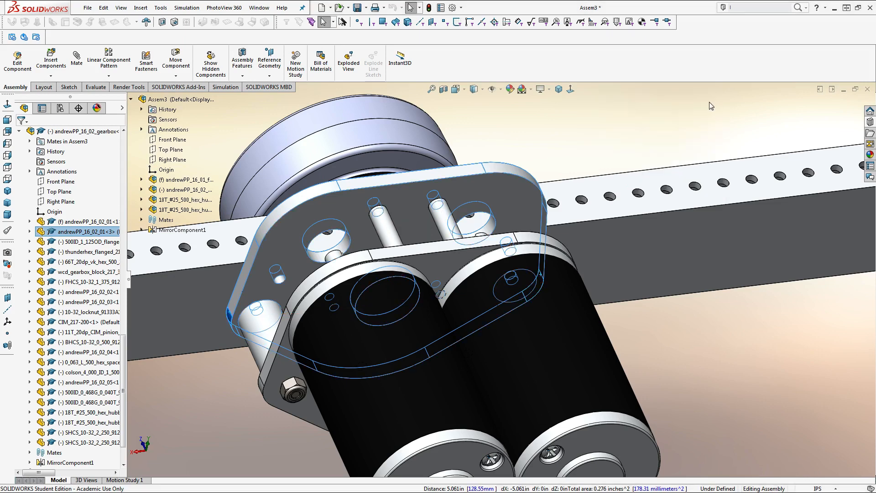
Switch to the main sketch part and check the dimensions of the gearbox rectangle beside the frame rail
click(259, 7)
click(292, 118)
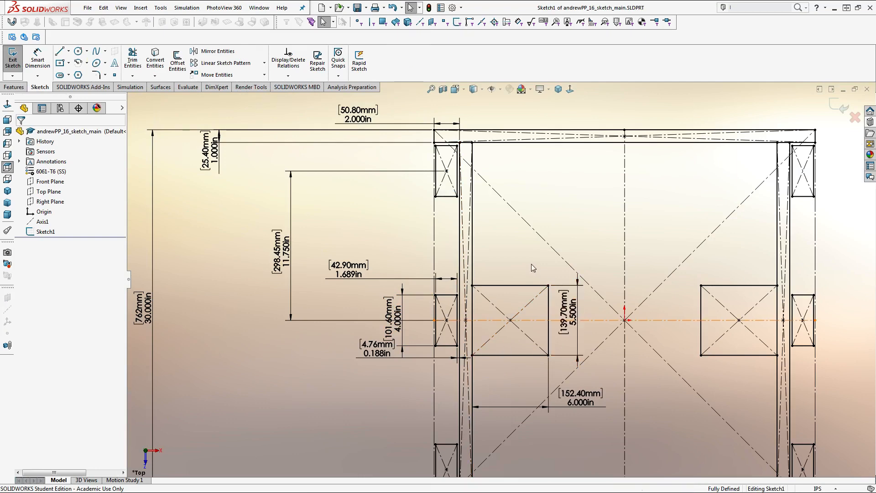
scroll(588, 341, down, 3)
Return to the Part10 sketch and dimension the rectangle's height along the plate's side edge as 6 in
click(268, 6)
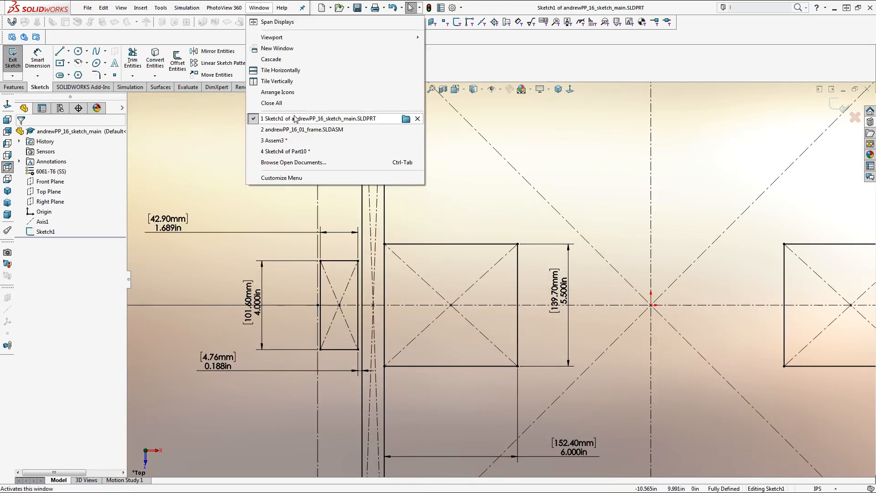
click(301, 152)
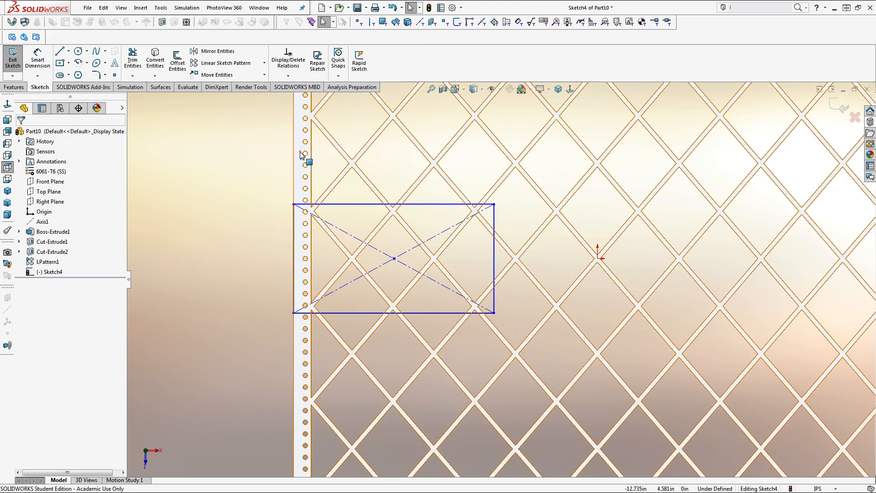
key(d)
click(294, 253)
click(234, 261)
text(66566175in)
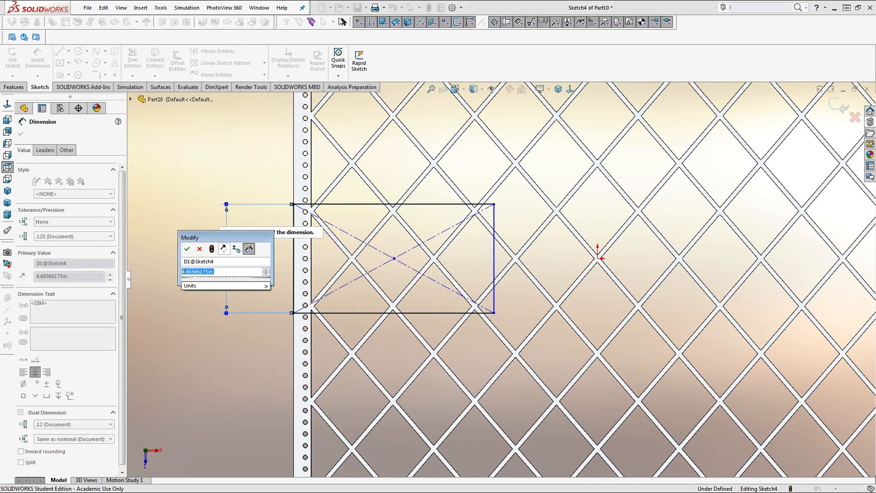
key(Return)
key(Escape)
Measure the distance from the motor's end face to the frame rail in Assem3, and check the gearbox rectangle in the main sketch part
click(259, 7)
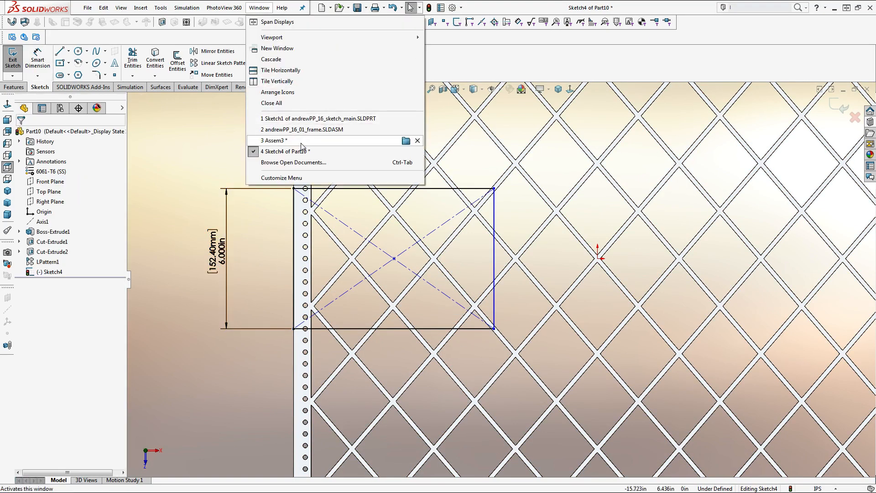
click(392, 141)
scroll(449, 289, up, 5)
click(552, 403)
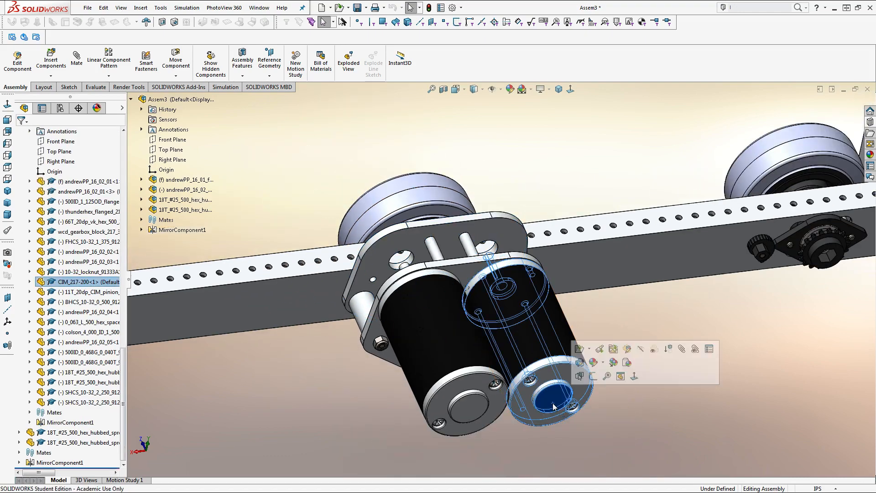
middle_drag(427, 329, 404, 346)
ctrl+click(319, 375)
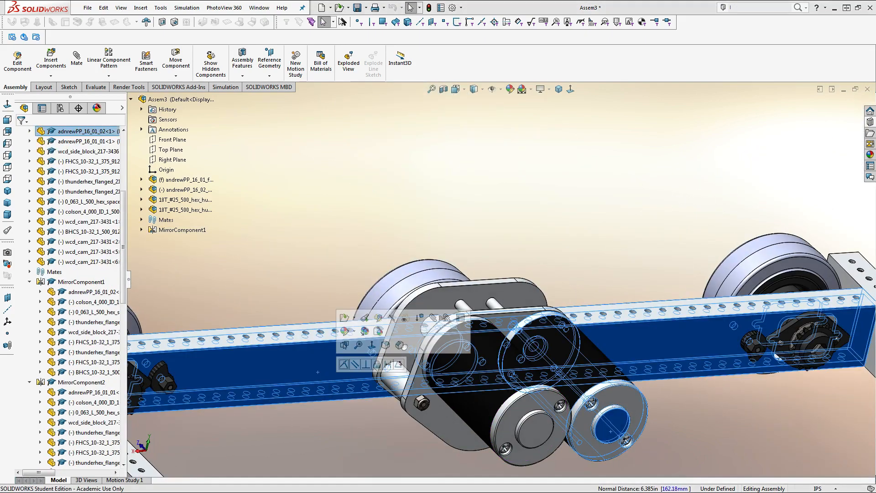
click(331, 223)
click(224, 7)
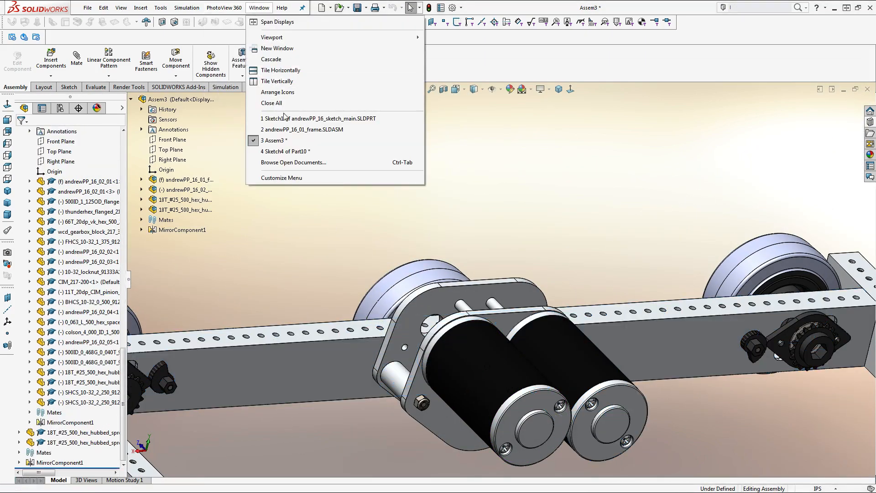
click(287, 122)
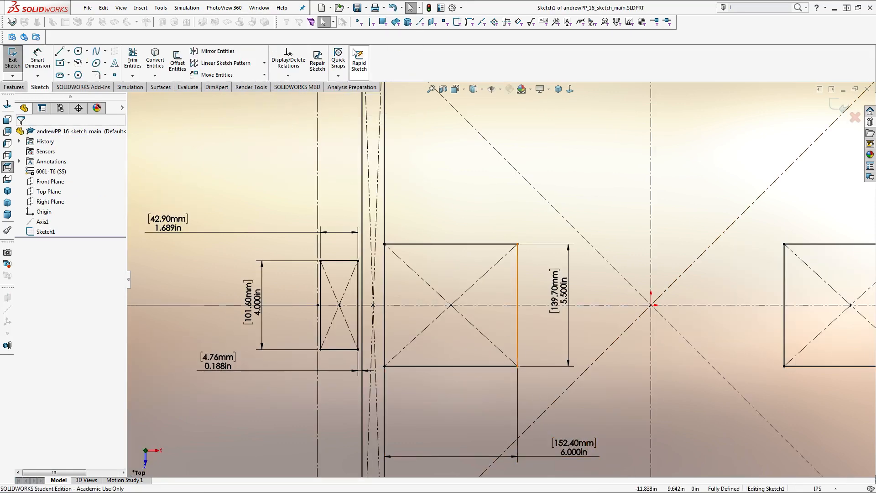
Return to the Part10 sketch and dimension the gearbox rectangle's width as 6.5+1 in
click(258, 7)
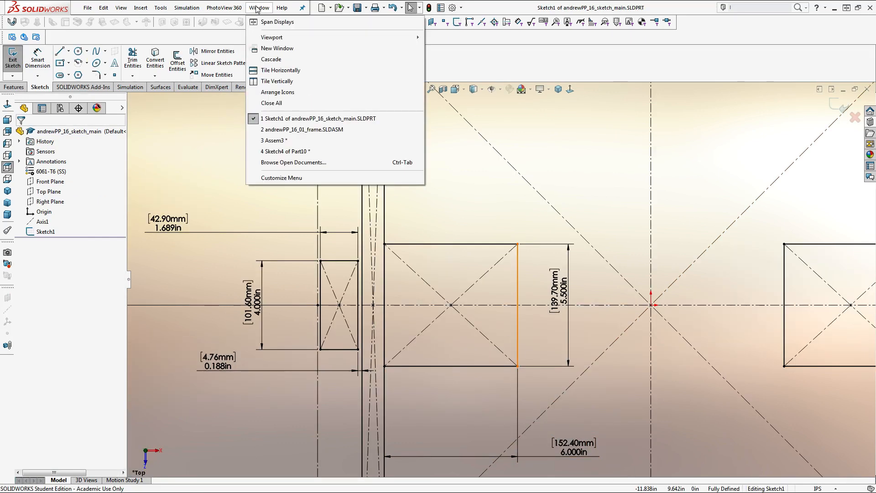
click(319, 151)
key(d)
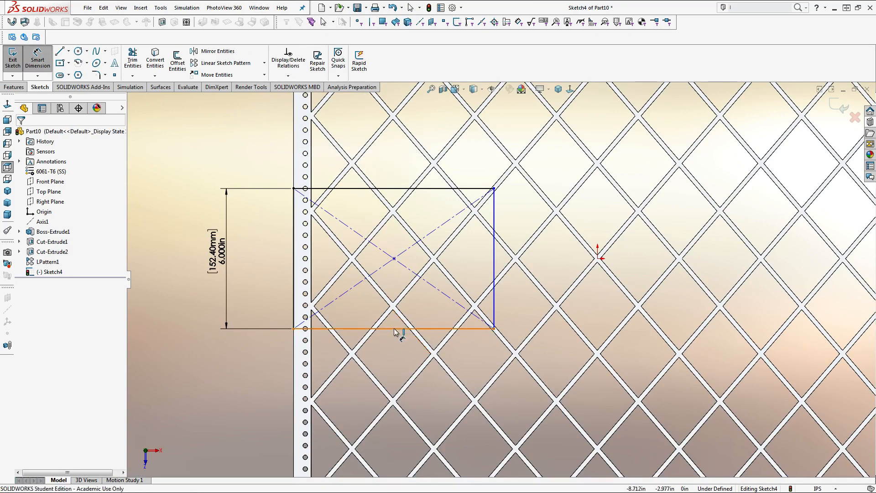
click(396, 328)
click(395, 367)
text(6.)
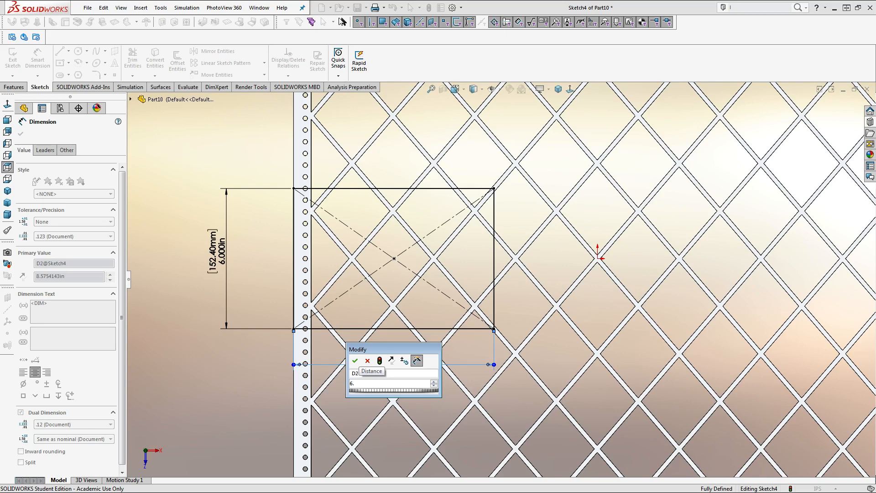
text(5)
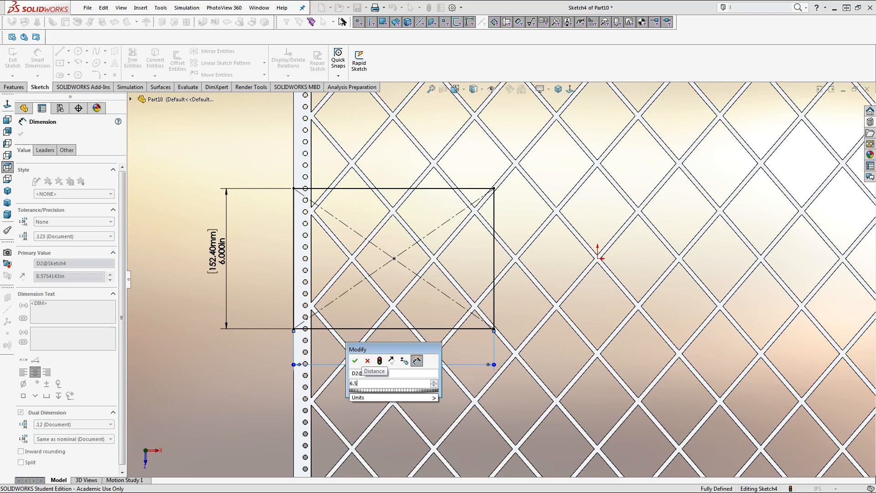
text(+1)
key(Return)
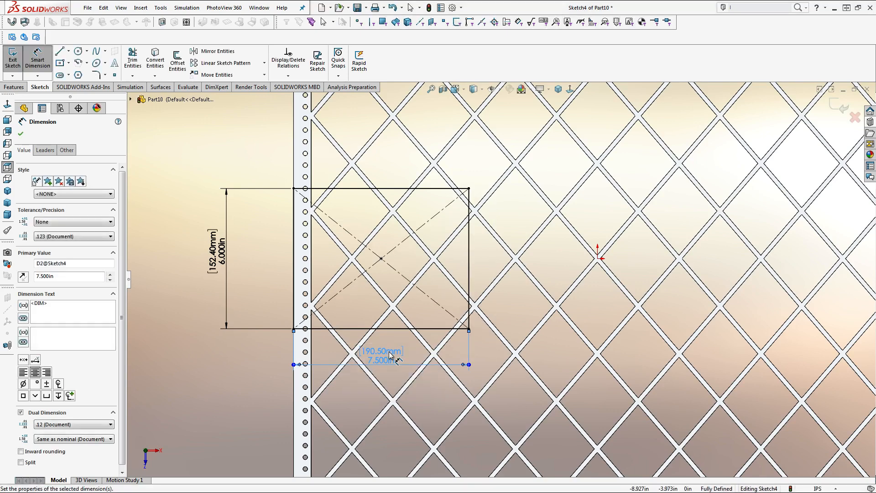
Offset the rectangle's upper, inner and lower edges outward by 0.1875 in, leaving out the edge along the plate's side
scroll(488, 274, up, 3)
scroll(469, 281, down, 2)
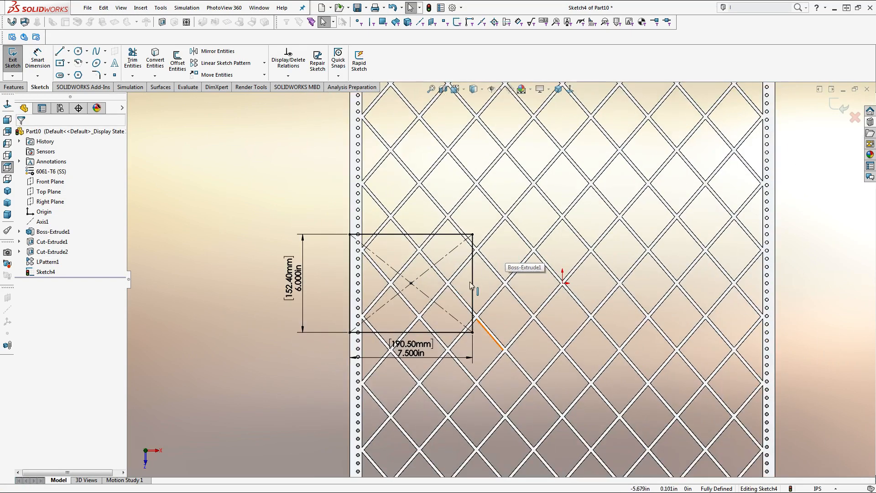
scroll(469, 283, down, 2)
scroll(483, 244, down, 2)
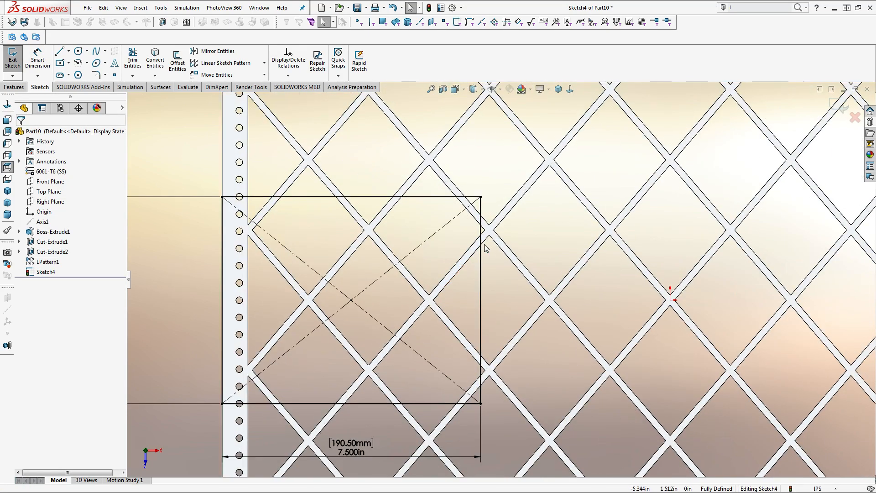
right_drag(483, 245, 434, 209)
click(430, 197)
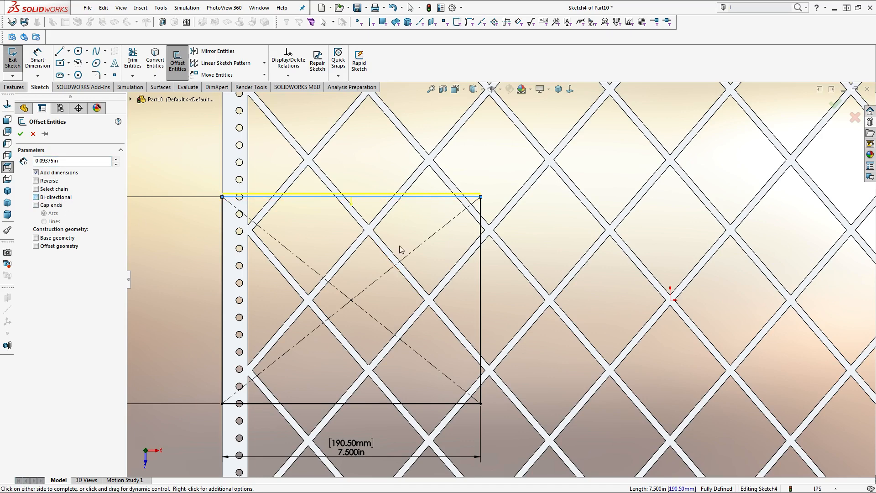
click(481, 263)
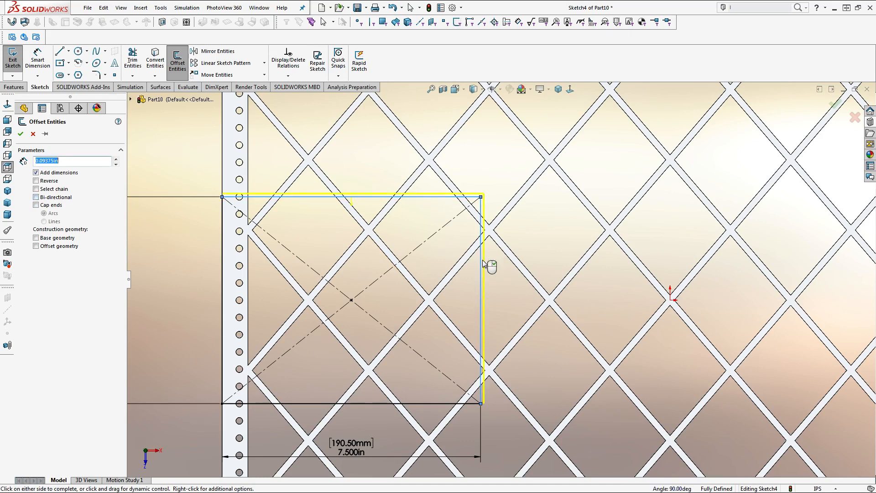
click(454, 404)
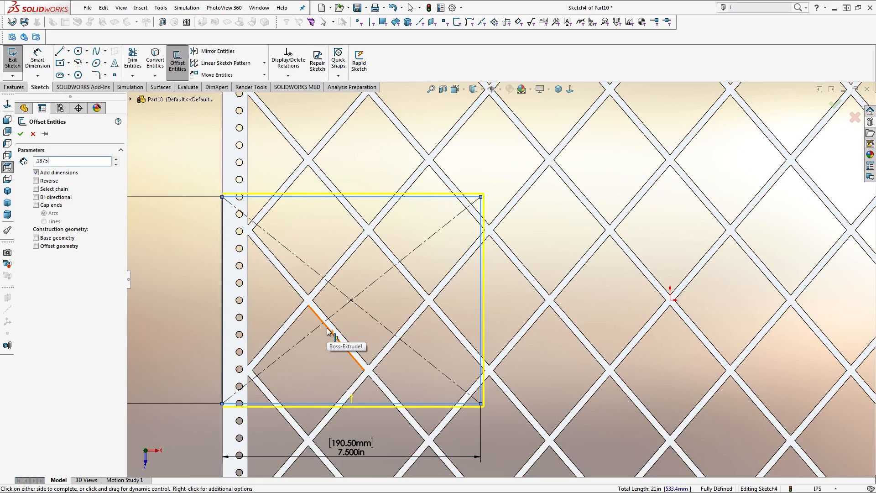
text(.1875)
key(Return)
scroll(484, 281, down, 5)
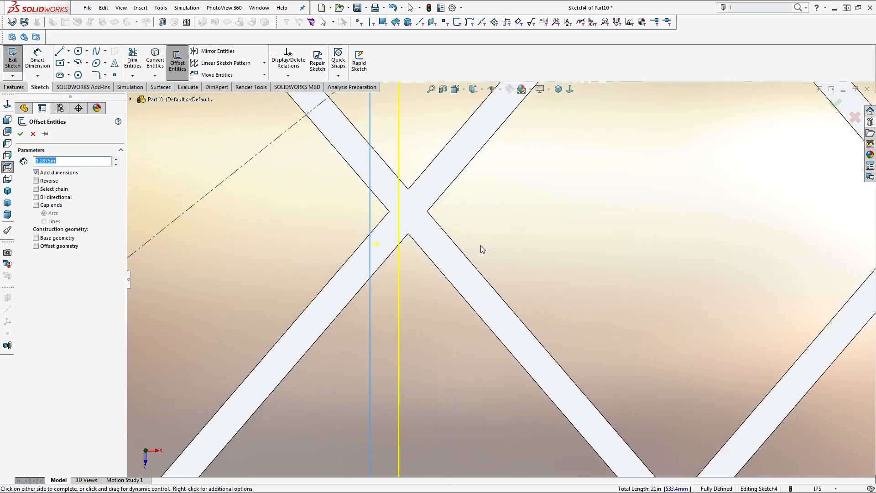
click(453, 249)
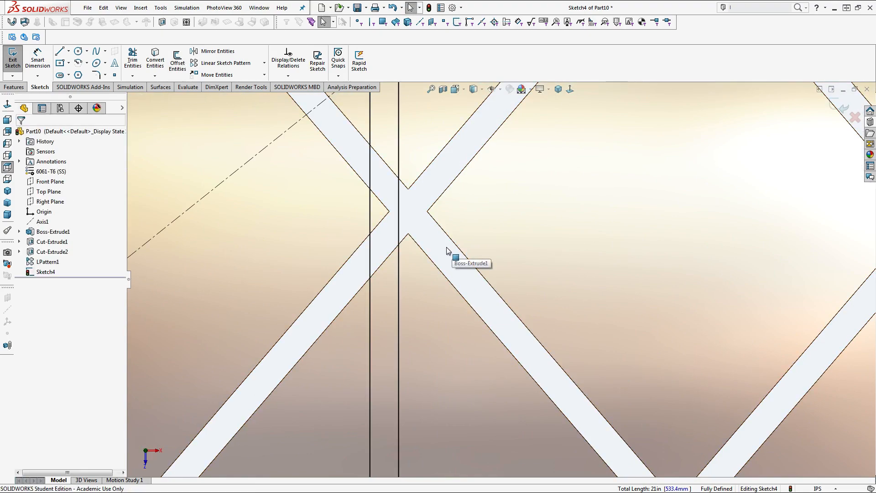
Delete the rectangle's width dimension and make the outer offset line coincident with the corner vertex of the adjacent lattice crossing
scroll(452, 255, up, 8)
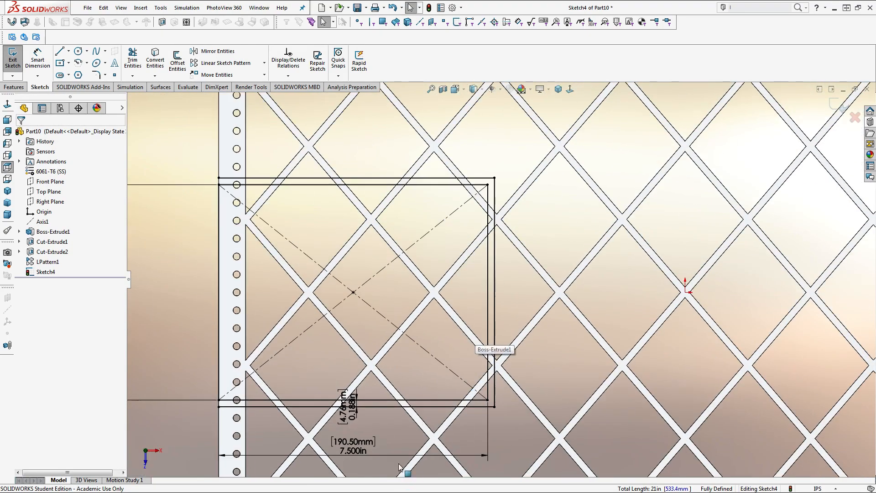
key(Delete)
scroll(513, 215, down, 9)
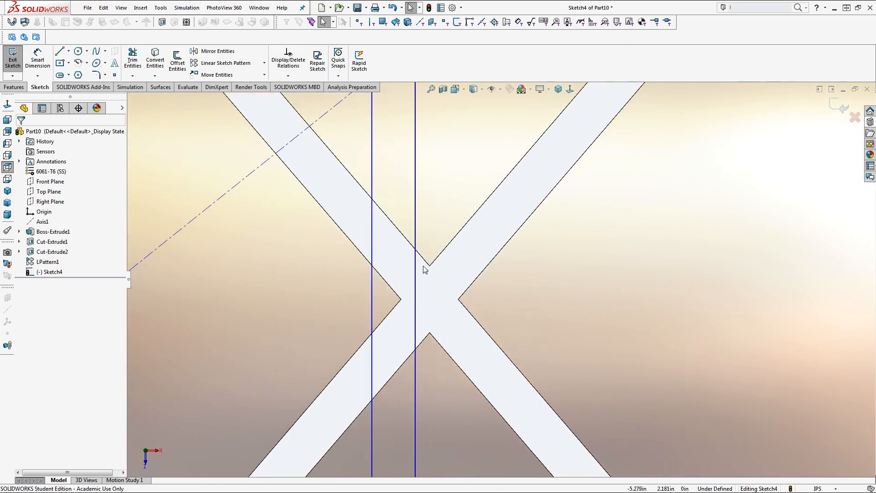
click(429, 270)
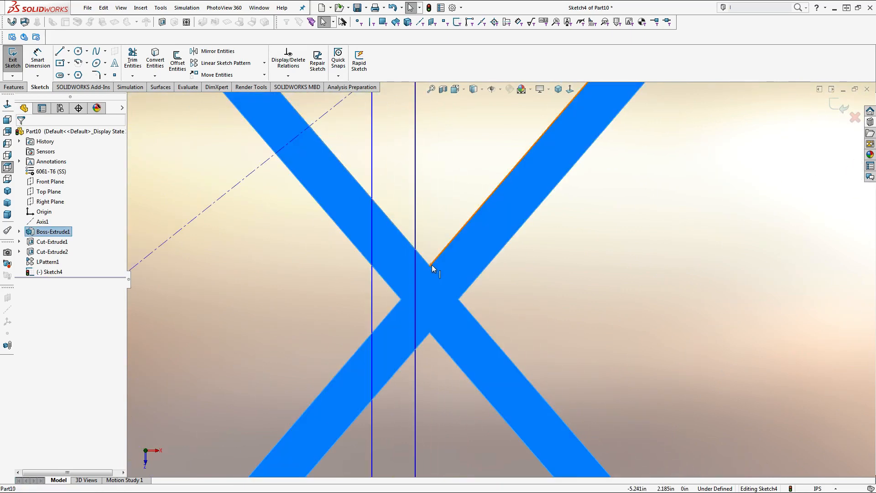
click(432, 242)
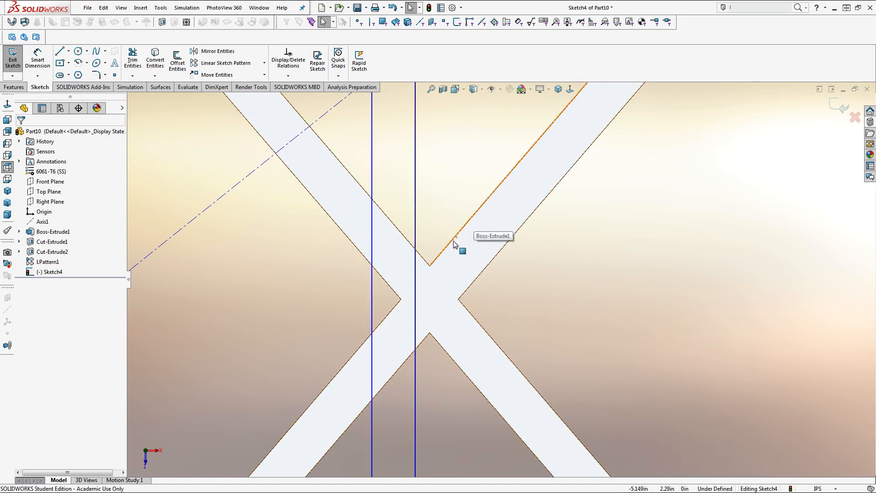
click(416, 263)
ctrl+click(429, 267)
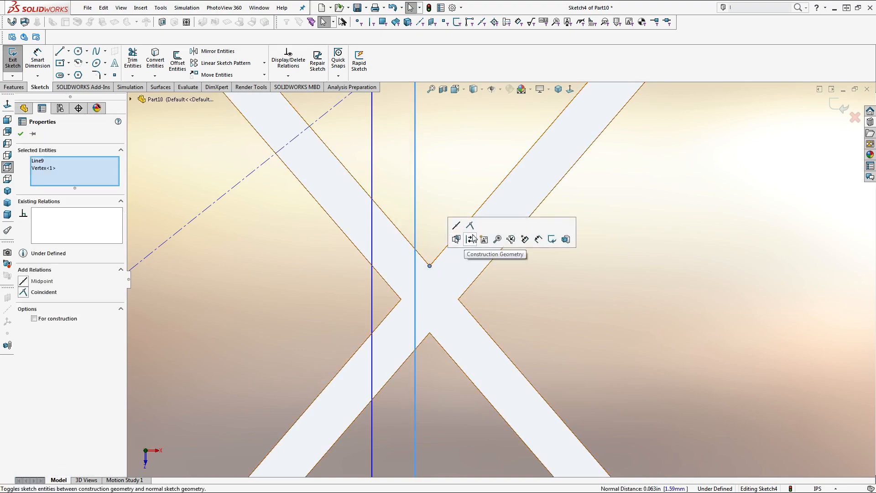
click(472, 232)
click(723, 297)
scroll(551, 302, up, 6)
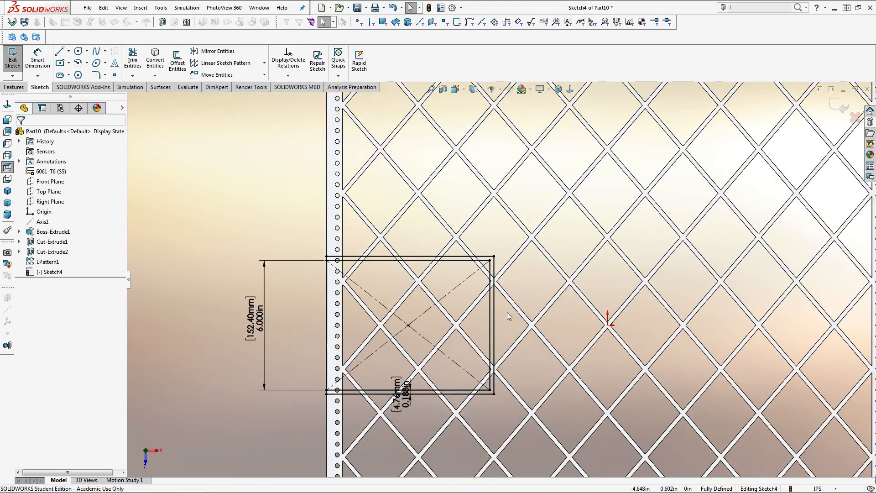
scroll(496, 283, down, 4)
scroll(466, 296, up, 3)
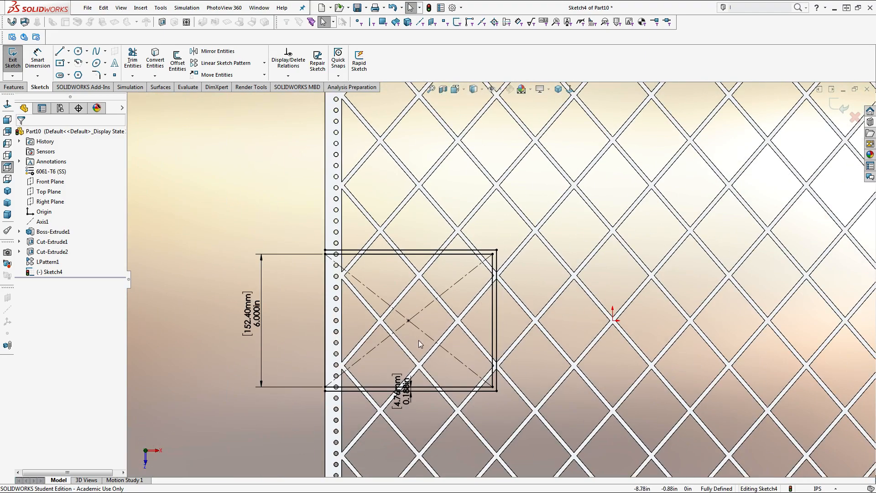
Draw a vertical line along the perforated strip's inner edge between the two upper rectangle lines
scroll(334, 251, down, 8)
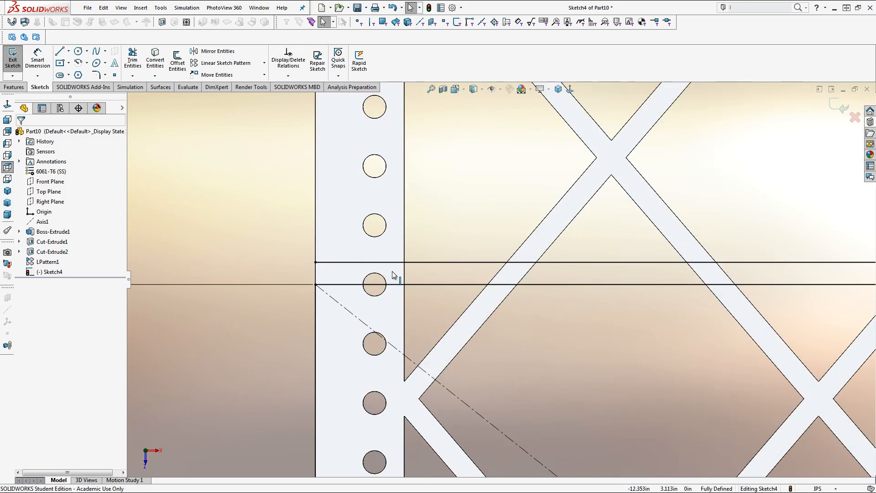
key(l)
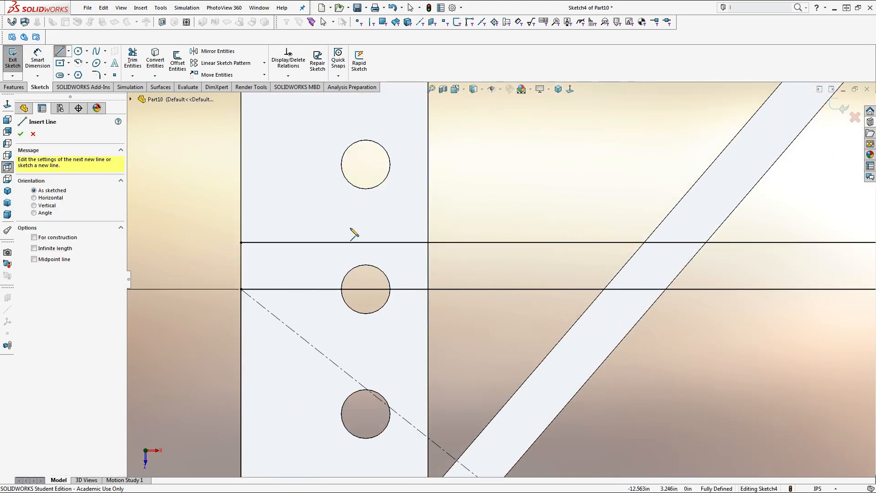
click(428, 243)
click(428, 289)
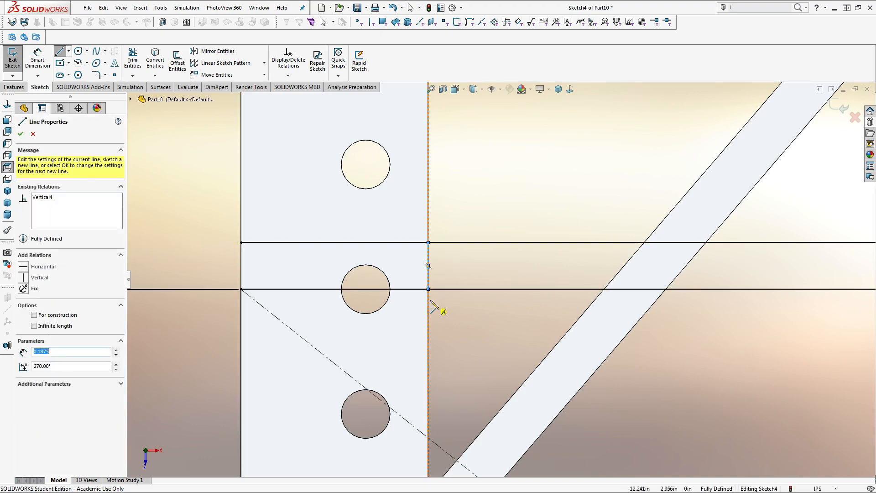
key(Escape)
Draw a matching vertical line along the strip's inner edge between the two lower rectangle lines
scroll(440, 310, up, 10)
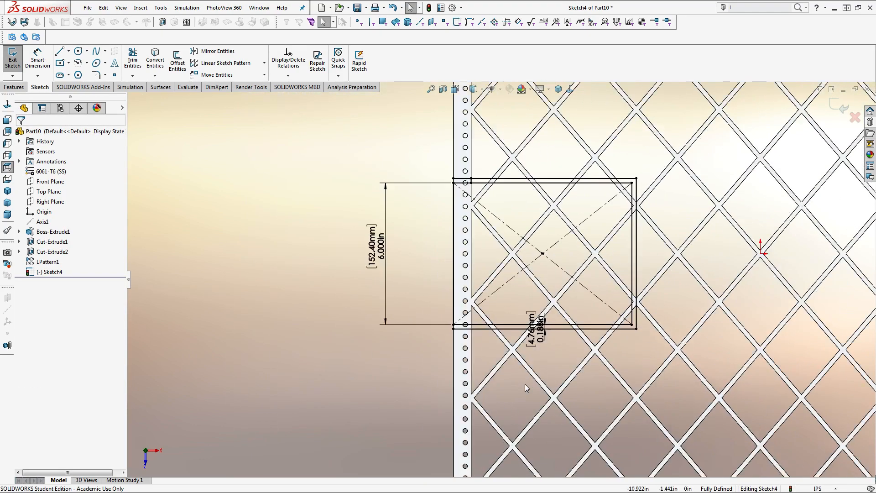
scroll(524, 384, down, 4)
scroll(387, 187, down, 6)
key(l)
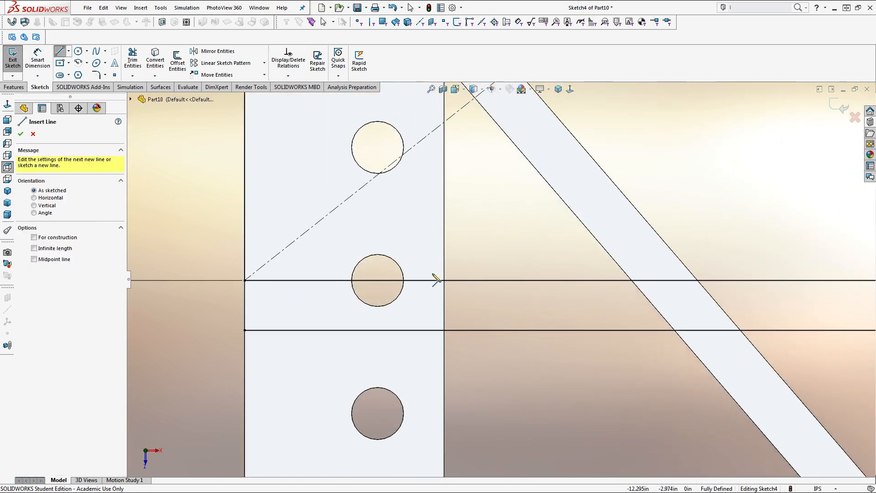
click(445, 281)
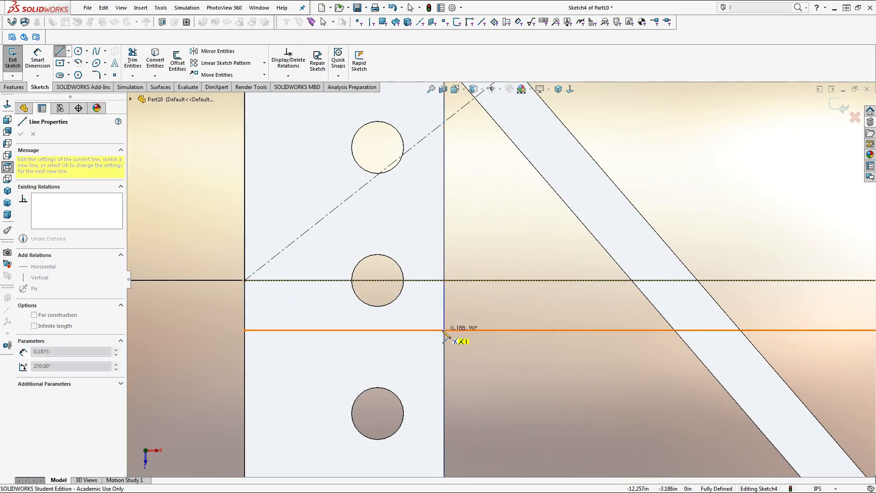
click(444, 330)
key(Escape)
Extrude only the narrow U-shaped region between the two outlines, using Up To Surface to the plate's opposite face
key(e)
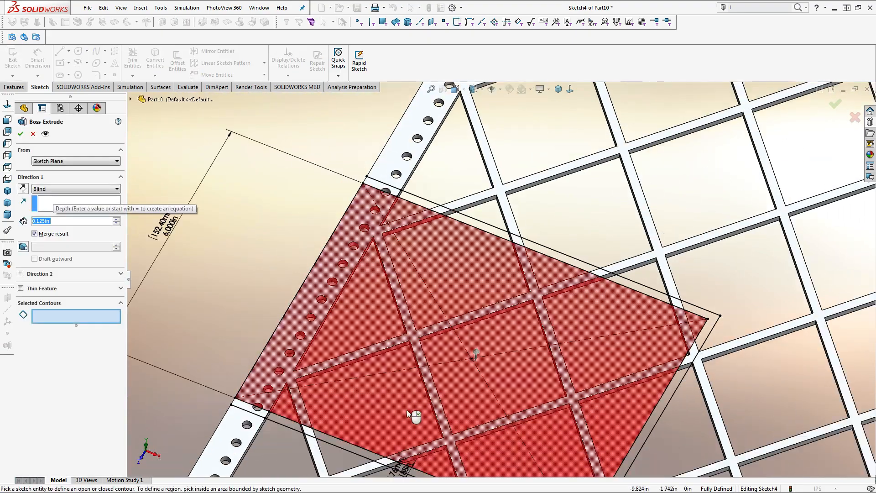
scroll(333, 464, down, 5)
click(331, 469)
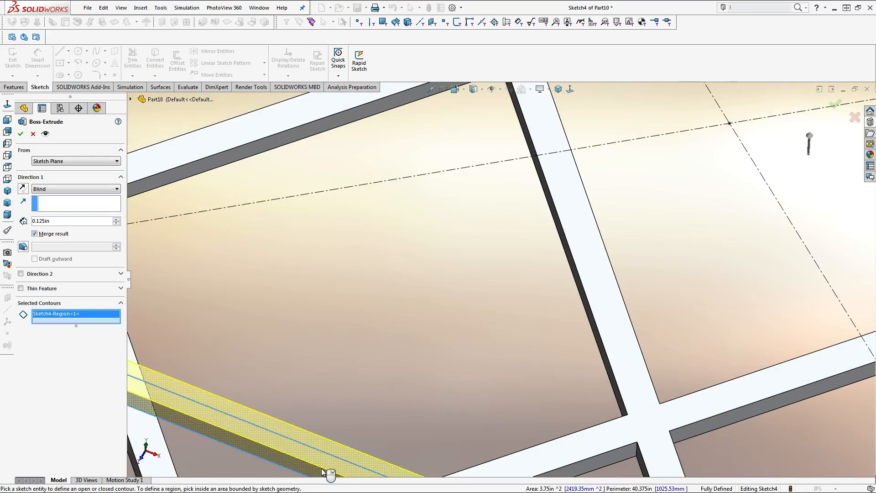
scroll(342, 350, up, 5)
click(85, 189)
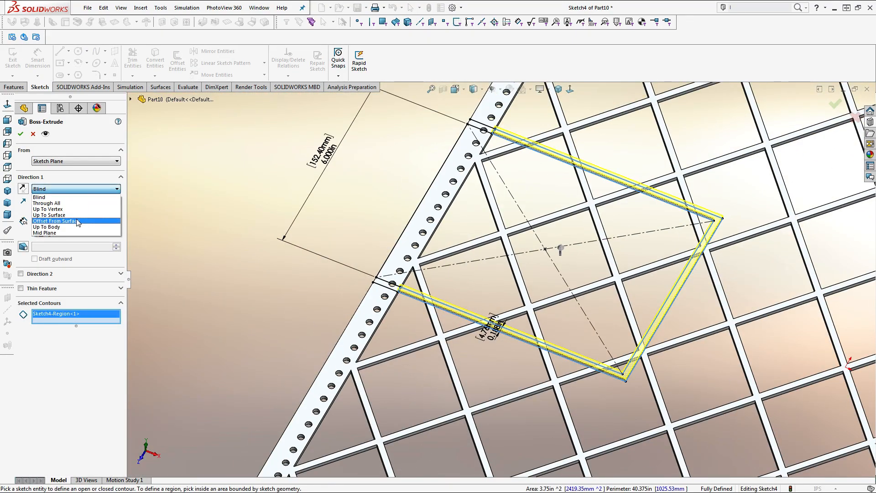
click(77, 215)
middle_drag(365, 255, 368, 338)
click(375, 319)
right_click(375, 318)
click(368, 339)
Start a sketch on the plate's top face and draw a center rectangle inside the framed gearbox area
scroll(483, 280, down, 5)
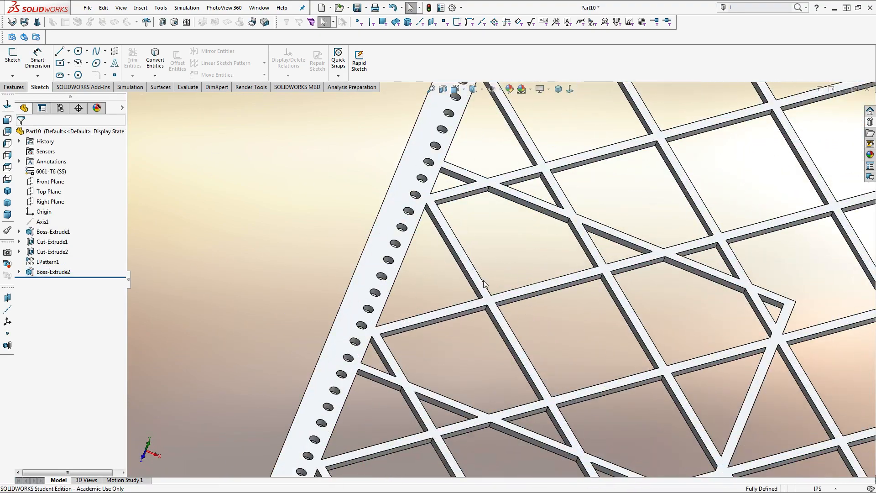
click(388, 259)
click(401, 231)
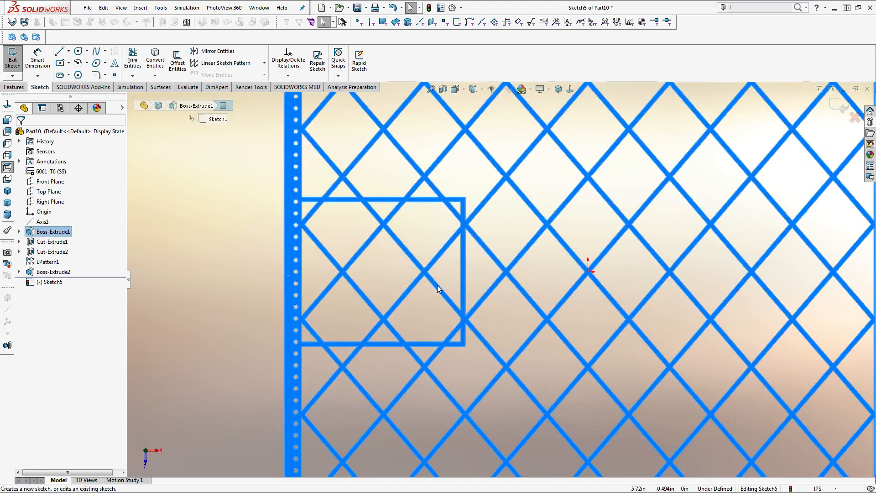
click(59, 63)
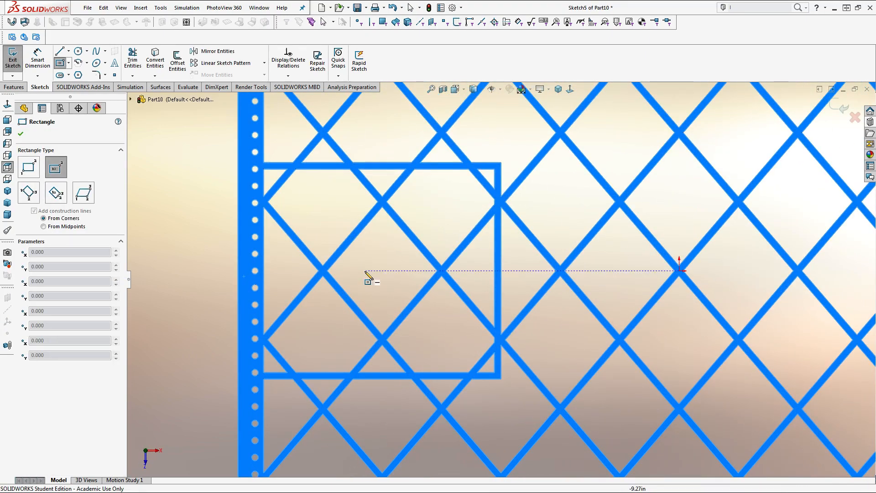
click(370, 264)
click(453, 338)
key(Escape)
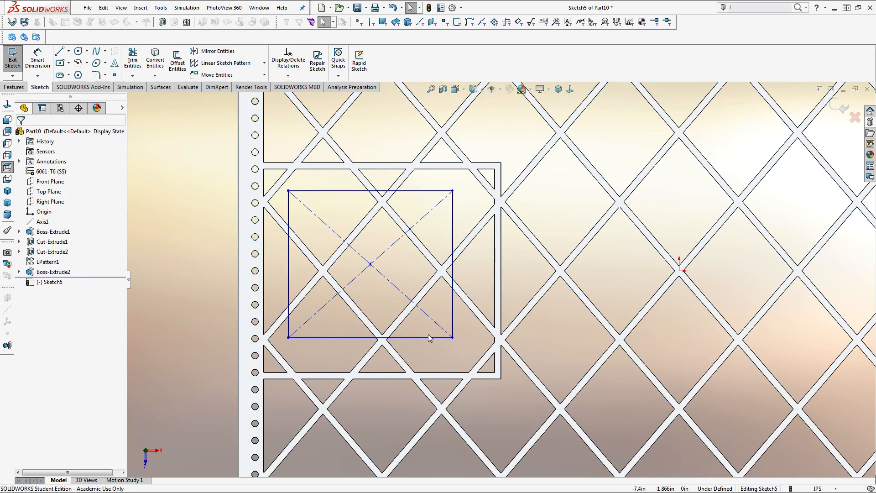
Make the rectangle's lower and upper sides collinear with the inner edges of the frame's lower and upper bars
click(429, 337)
ctrl+click(432, 371)
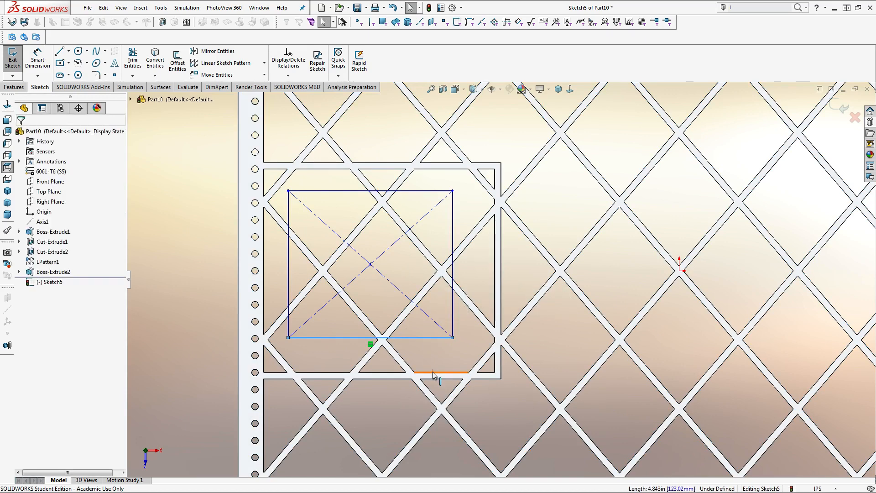
click(457, 331)
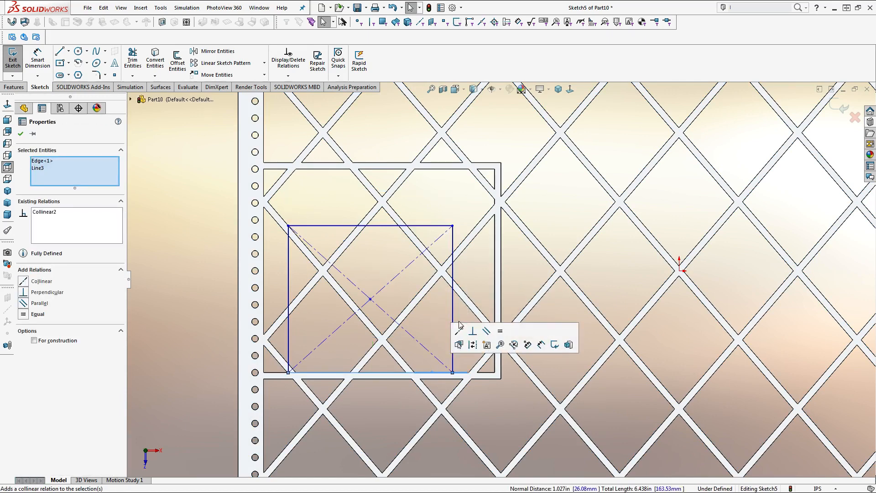
click(432, 226)
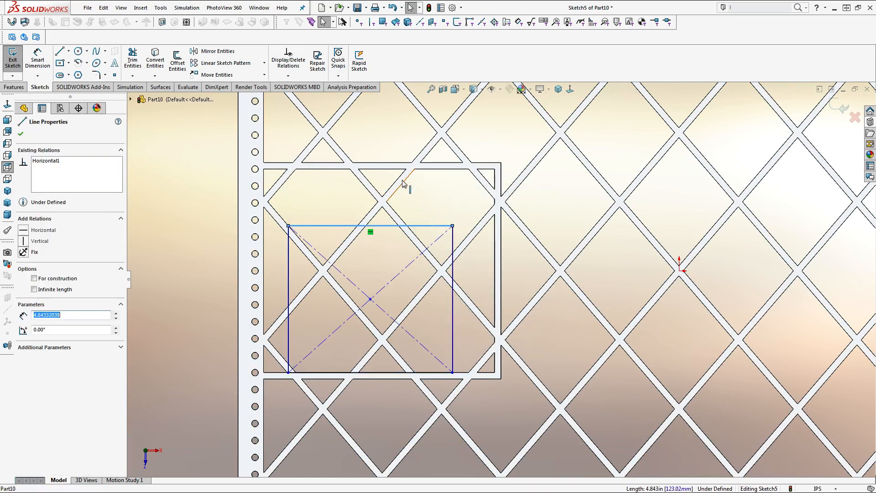
ctrl+click(381, 170)
click(407, 131)
click(400, 237)
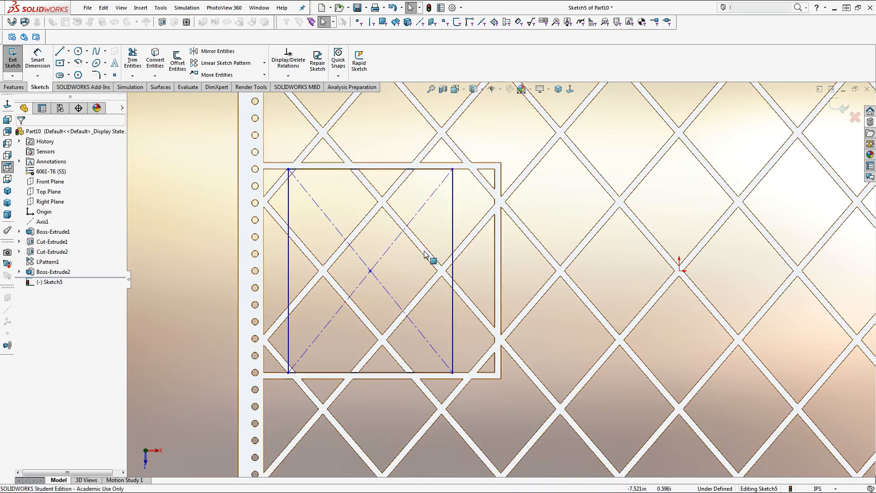
Make the rectangle's inboard side collinear with the frame's inner edge and its outboard side collinear with the plate's outer edge
click(453, 247)
ctrl+click(500, 269)
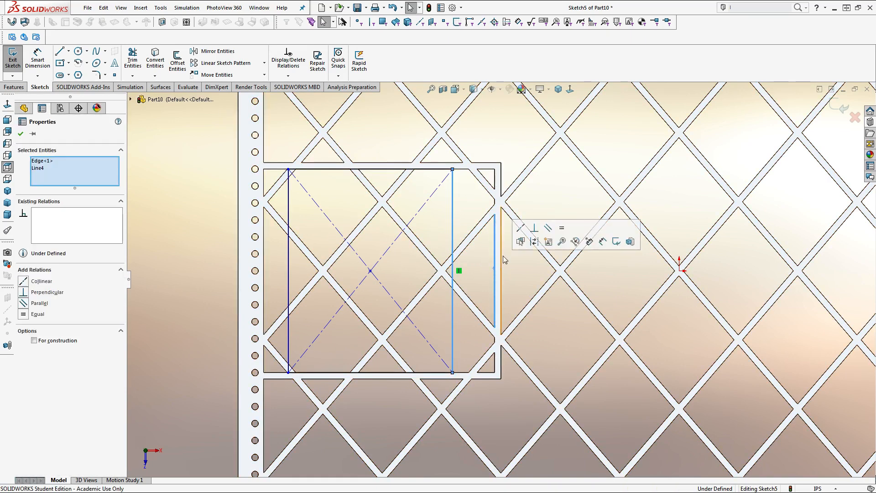
click(521, 228)
click(318, 248)
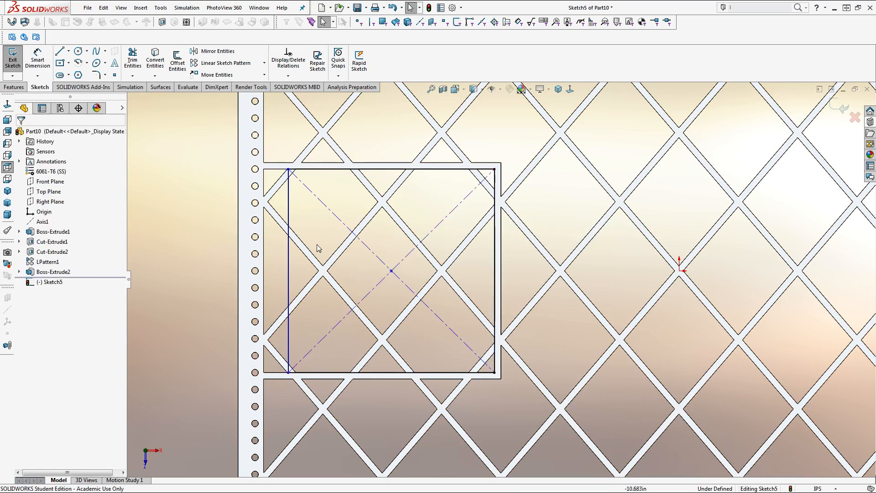
click(289, 262)
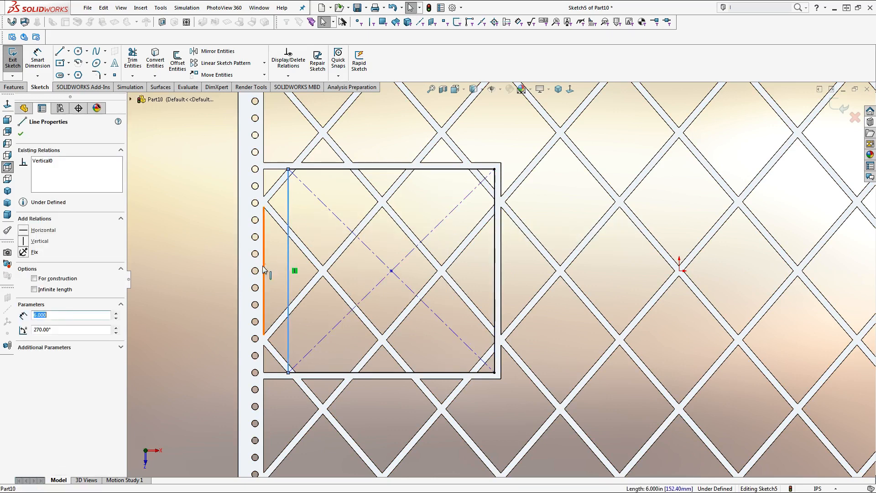
ctrl+click(238, 279)
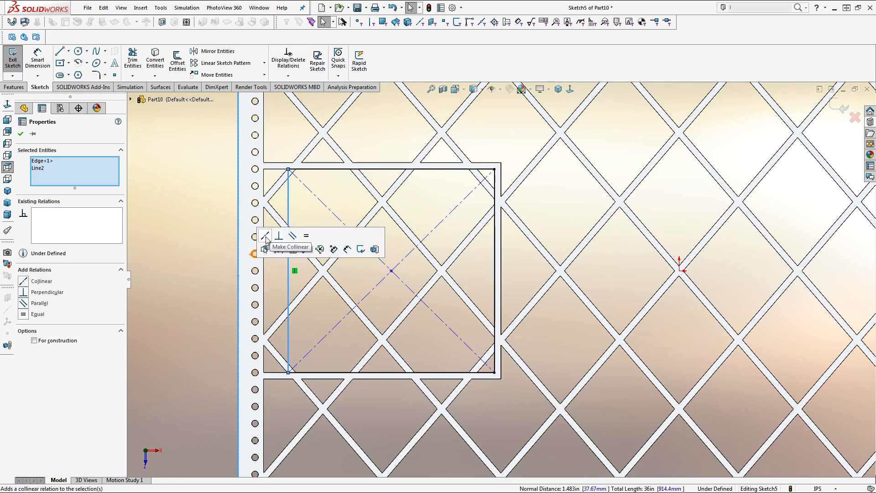
click(280, 236)
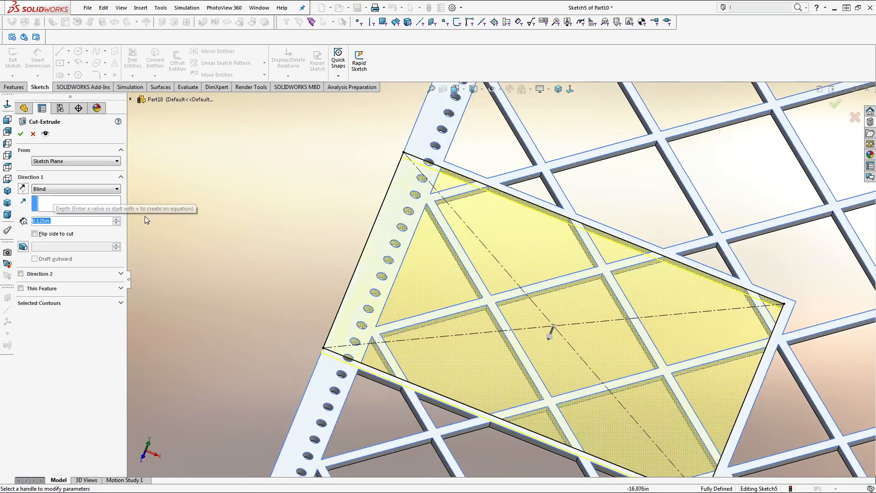
Cut the rectangle Through All to open a gearbox notch in the plate's side
click(94, 189)
click(97, 204)
key(Return)
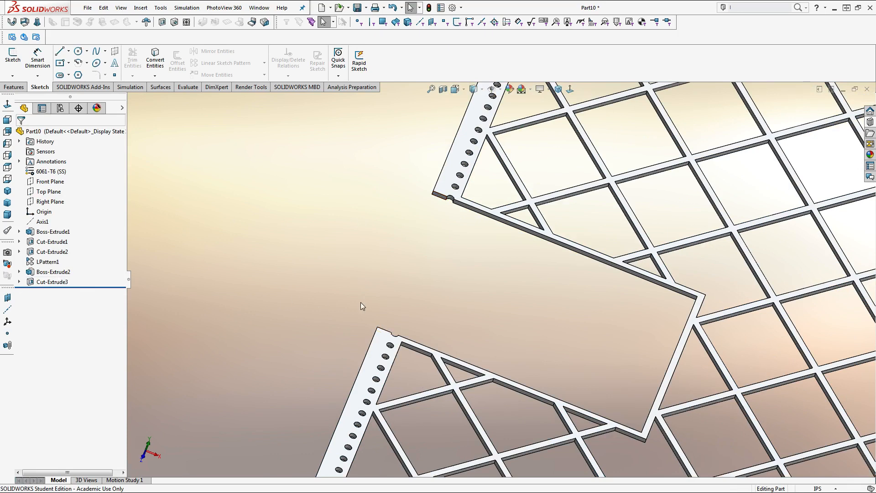
Check the perimeter hole sliced by the notch's edge and open the U-shaped frame extrusion's sketch for editing
scroll(424, 208, down, 10)
click(424, 208)
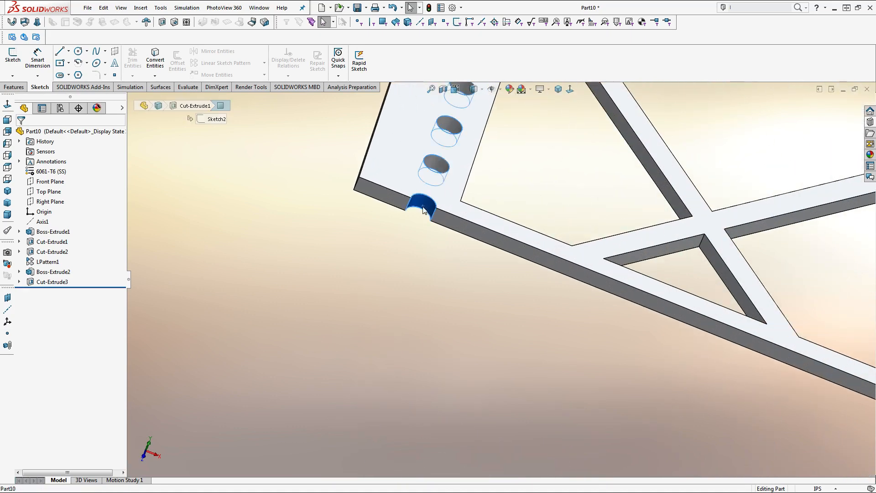
middle_drag(423, 207, 402, 268)
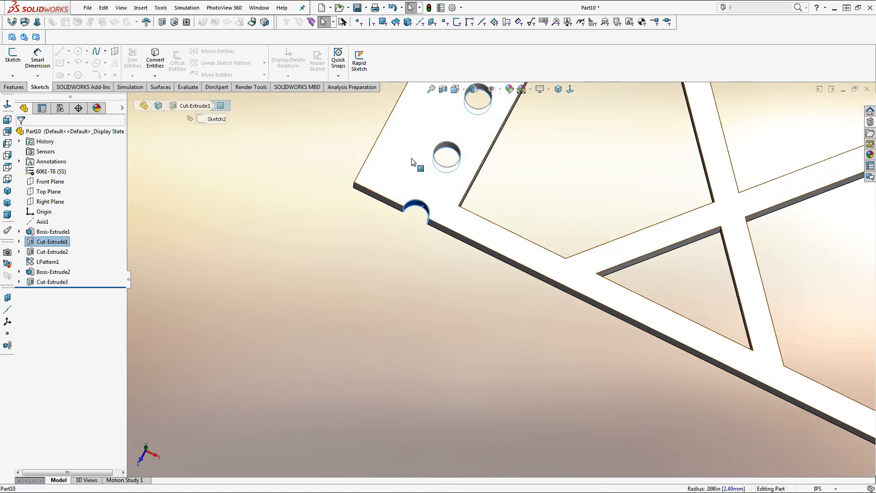
scroll(417, 211, down, 5)
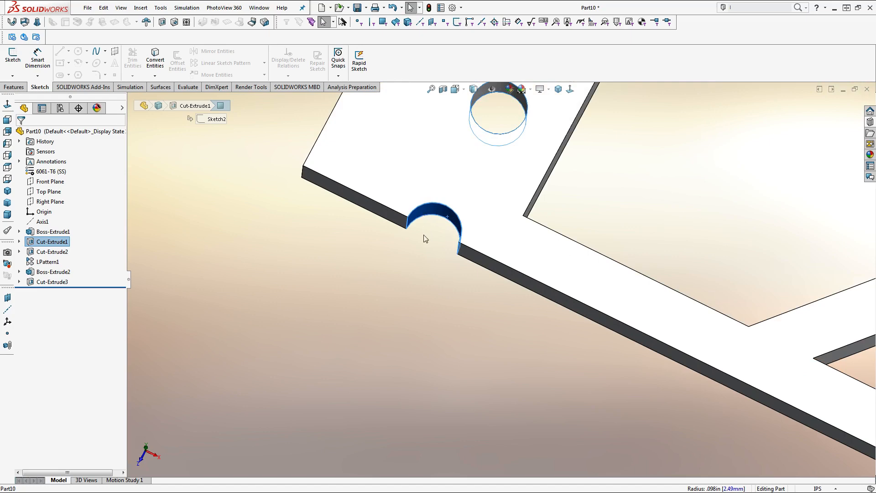
click(316, 273)
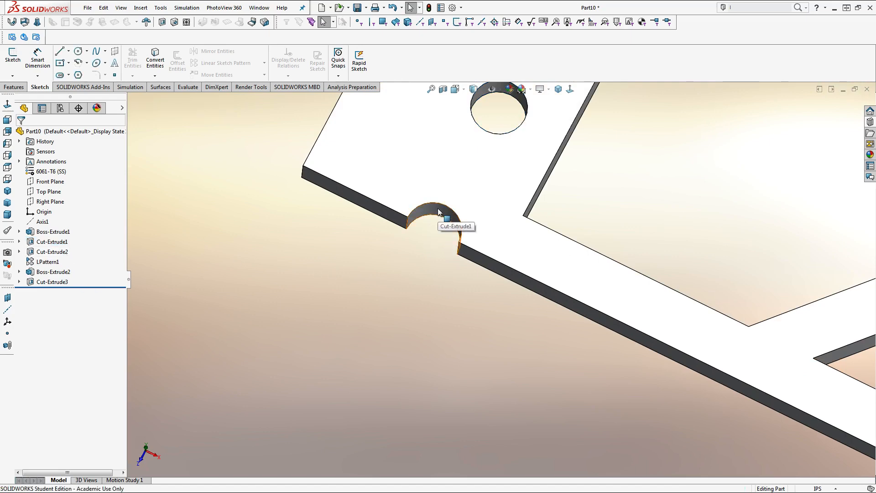
scroll(430, 201, up, 2)
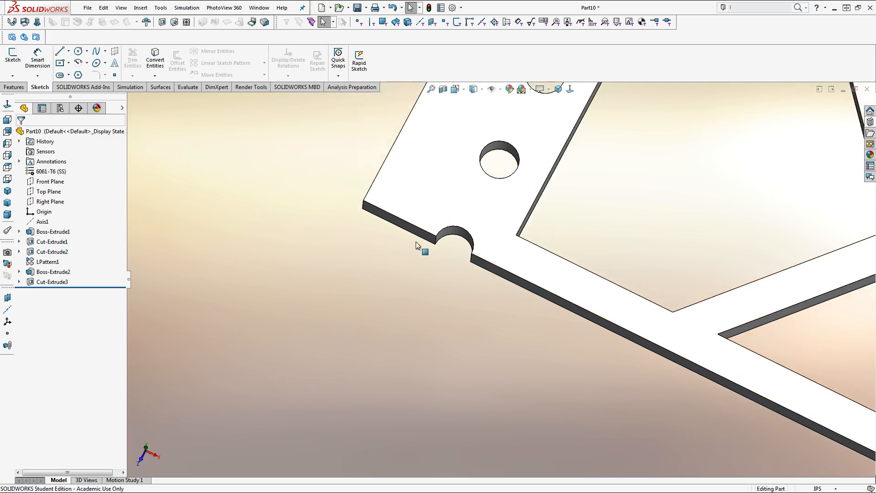
click(19, 271)
click(41, 282)
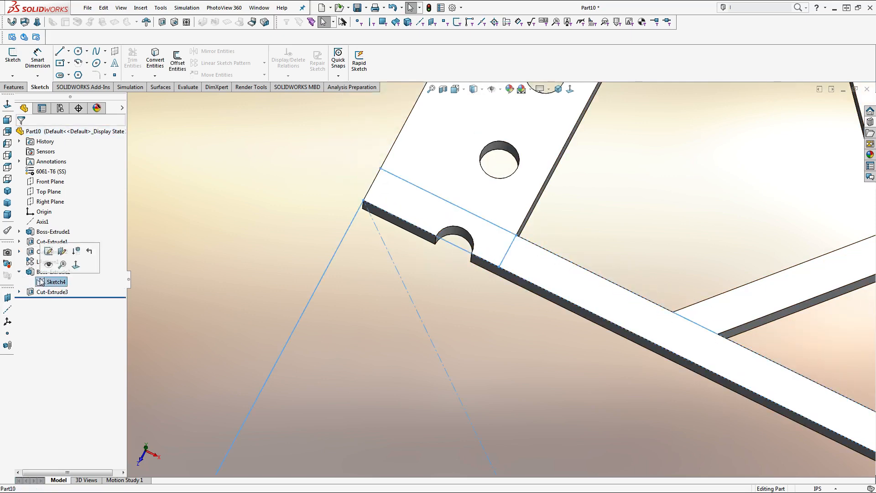
click(45, 254)
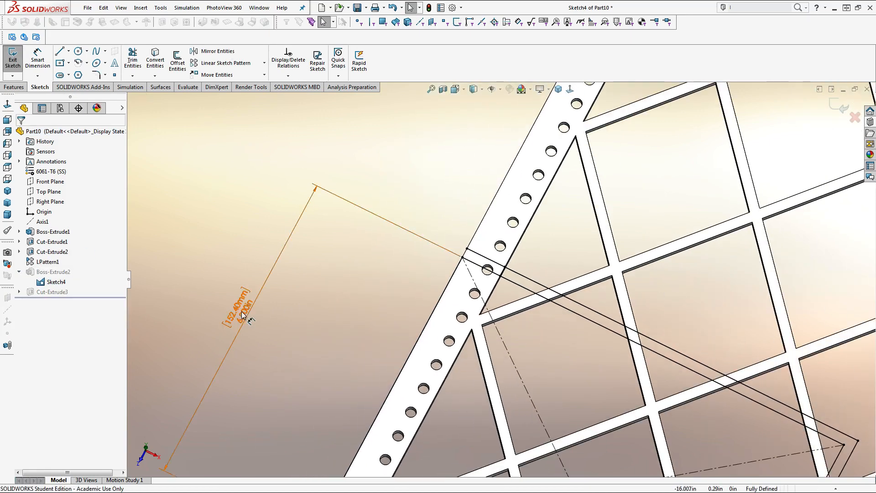
Set the frame rectangle's length along the plate edge to 6.5 in and exit the sketch
drag(242, 311, 280, 308)
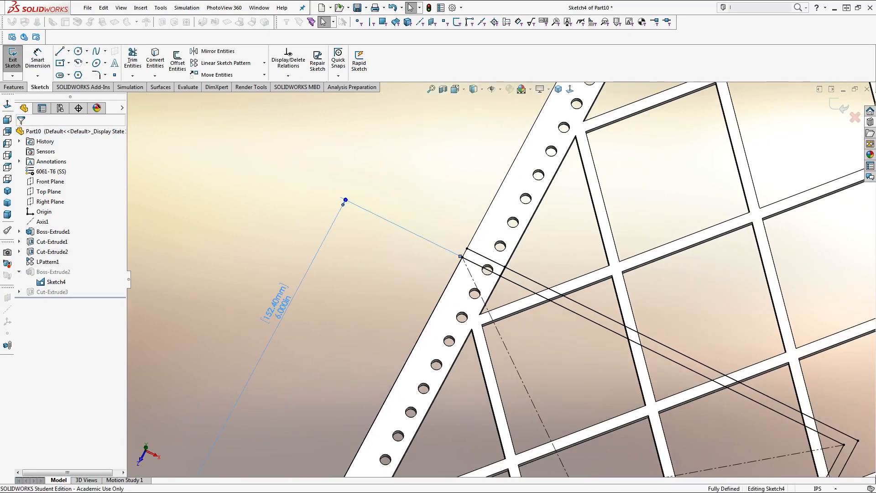
double_click(279, 302)
text(6.5)
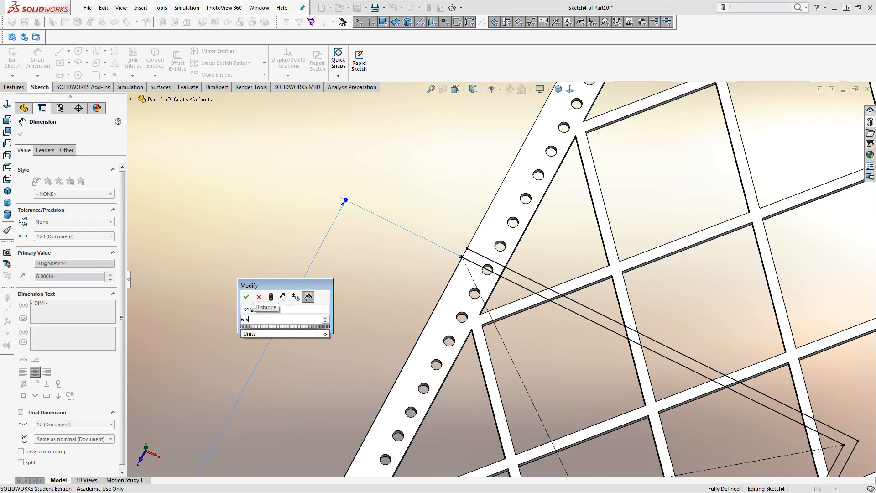
key(Return)
scroll(532, 258, down, 4)
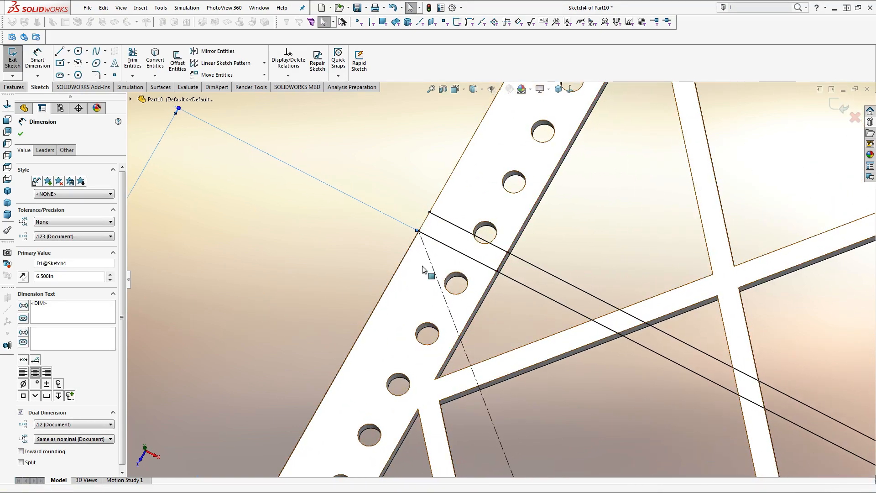
click(16, 60)
scroll(398, 274, up, 9)
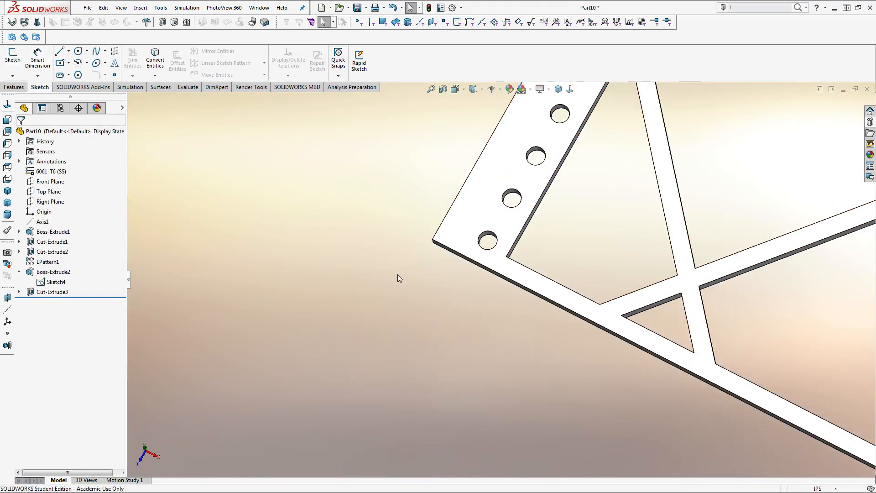
Examine the widened notch, its frame and the nearby perimeter holes
middle_drag(475, 343, 495, 342)
scroll(525, 344, up, 3)
scroll(541, 346, down, 4)
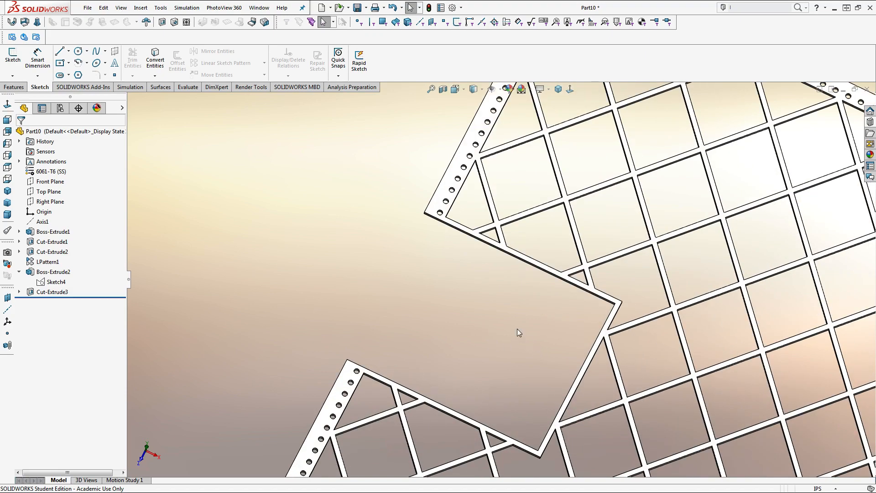
key(f)
key(Escape)
scroll(517, 329, up, 8)
scroll(551, 347, down, 3)
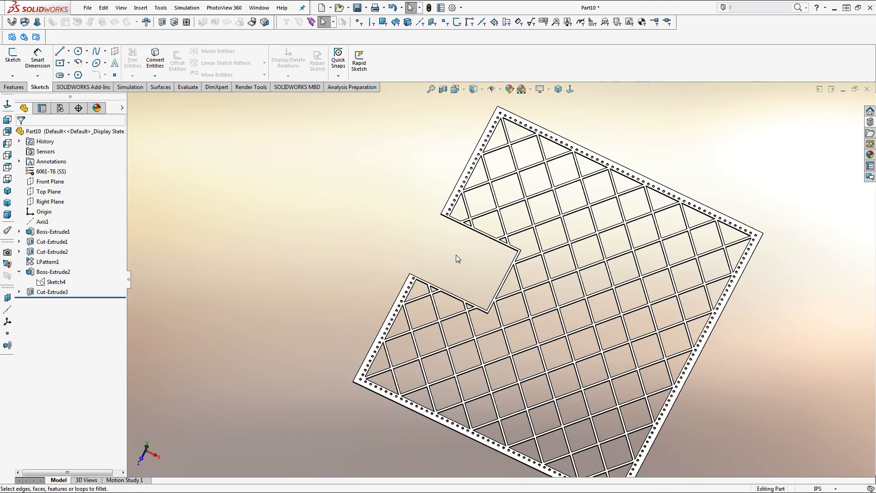
scroll(457, 258, down, 5)
scroll(327, 283, up, 5)
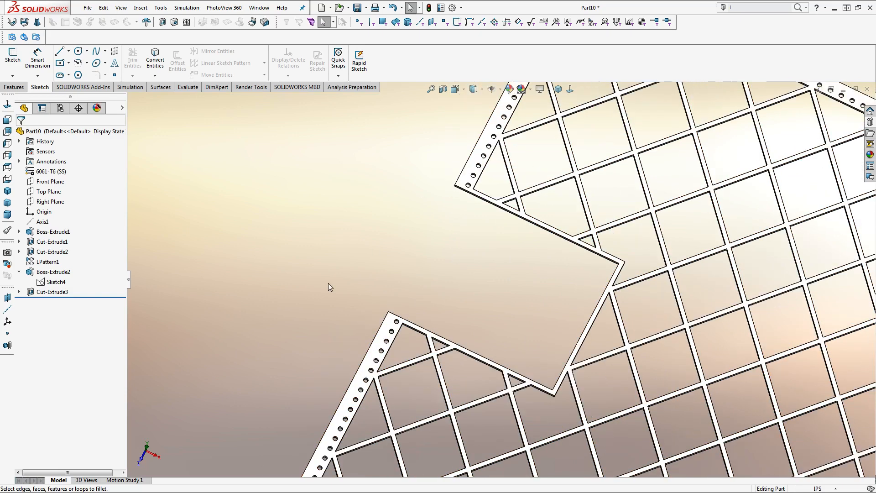
Mirror the U-shaped frame extrusion and the notch cut about the Right Plane
click(59, 203)
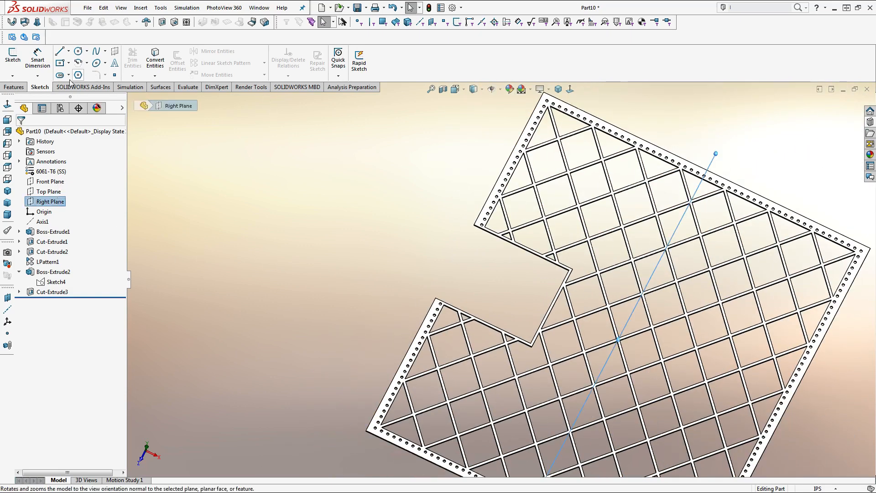
click(18, 88)
click(305, 79)
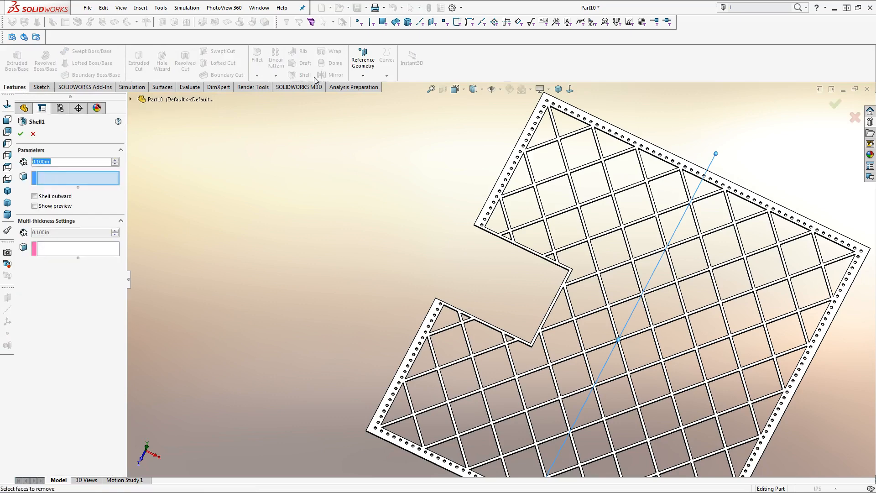
key(Escape)
click(335, 77)
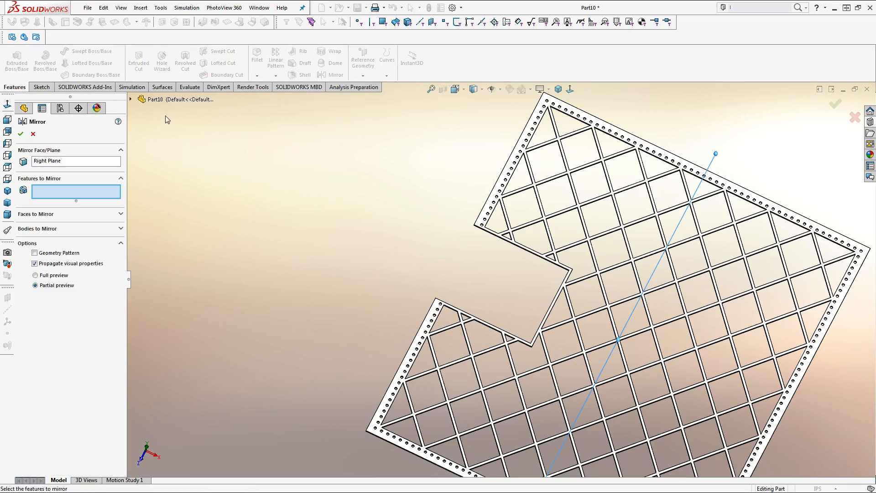
click(131, 99)
click(172, 240)
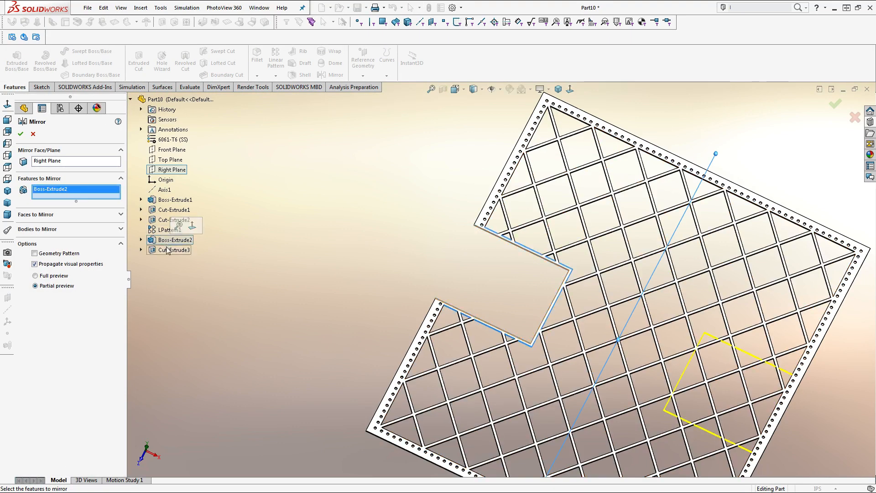
click(167, 250)
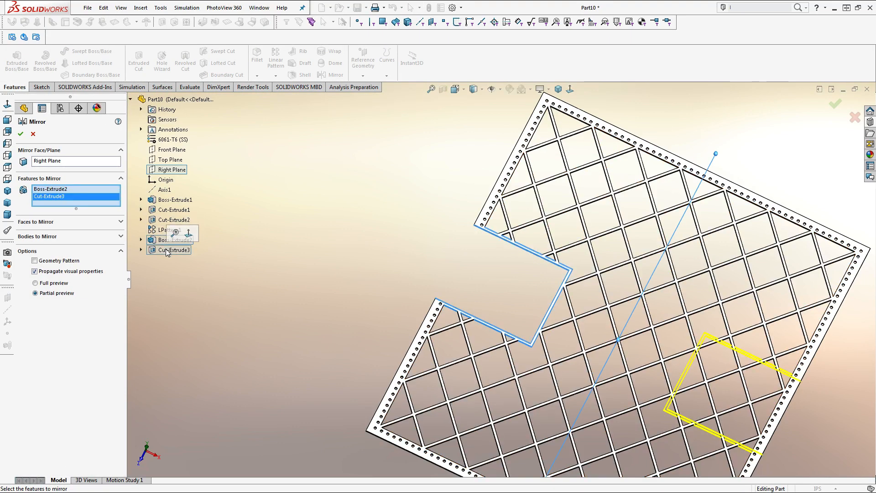
click(22, 135)
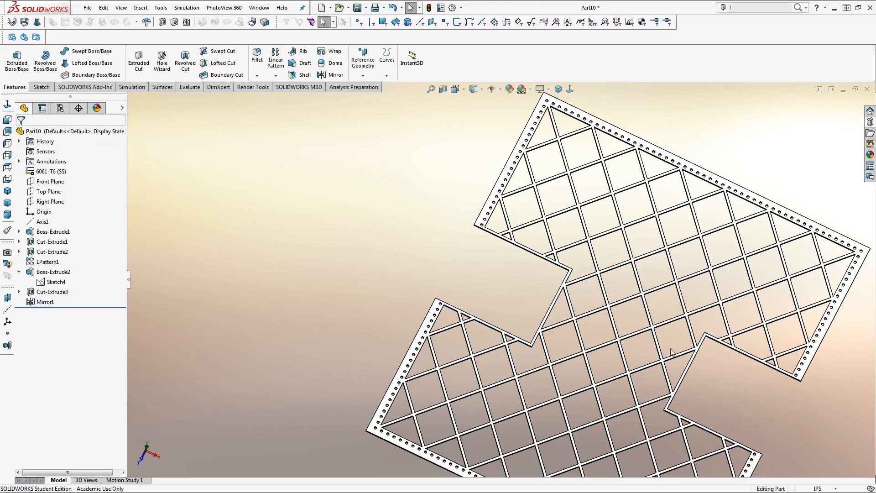
scroll(670, 352, up, 2)
scroll(545, 300, down, 2)
middle_drag(530, 296, 553, 264)
key(f)
scroll(518, 265, down, 1)
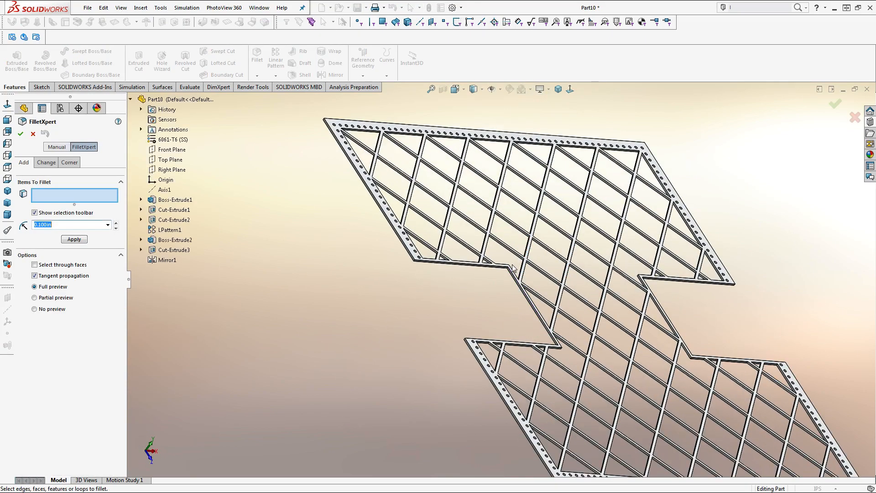
scroll(513, 269, down, 3)
key(Escape)
Start a sketch on the plate's large face and draw a center rectangle from the origin to the plate's outer corner
scroll(368, 251, down, 3)
click(398, 249)
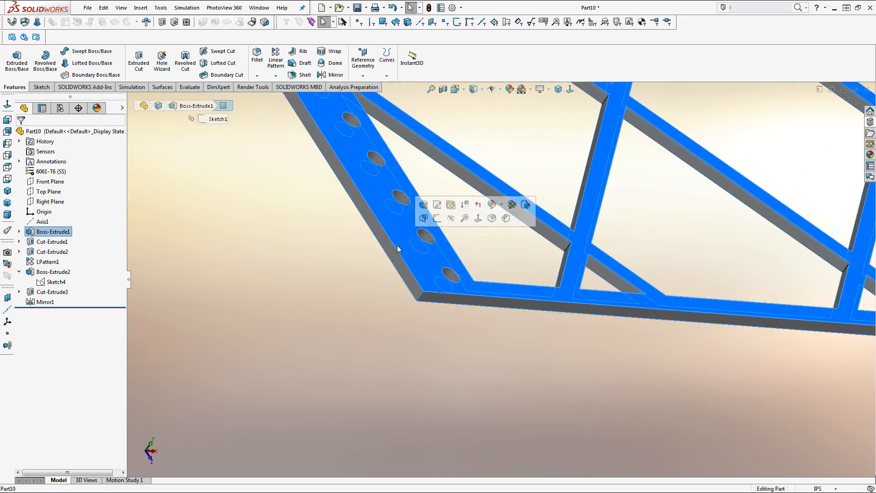
click(436, 218)
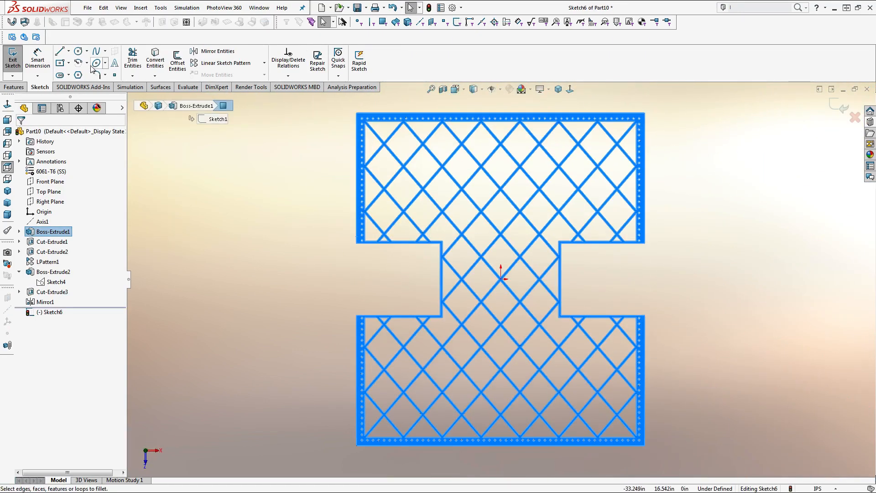
click(61, 63)
scroll(547, 291, down, 4)
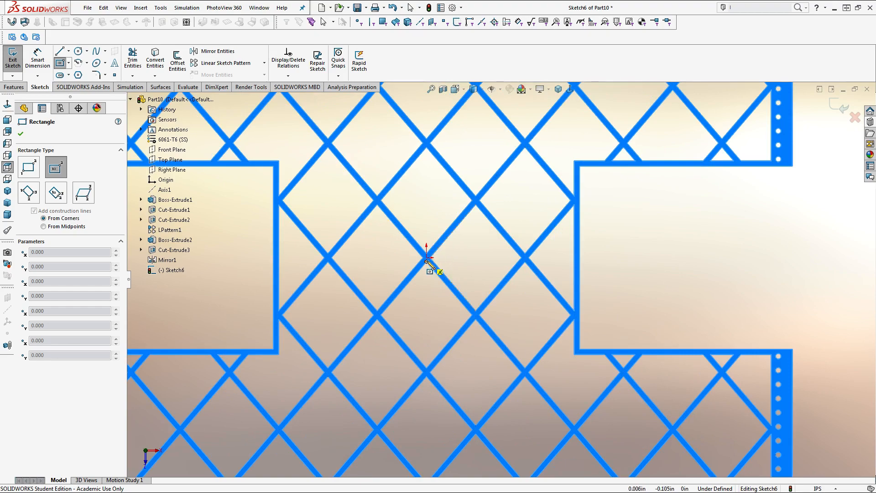
click(426, 259)
scroll(427, 258, up, 5)
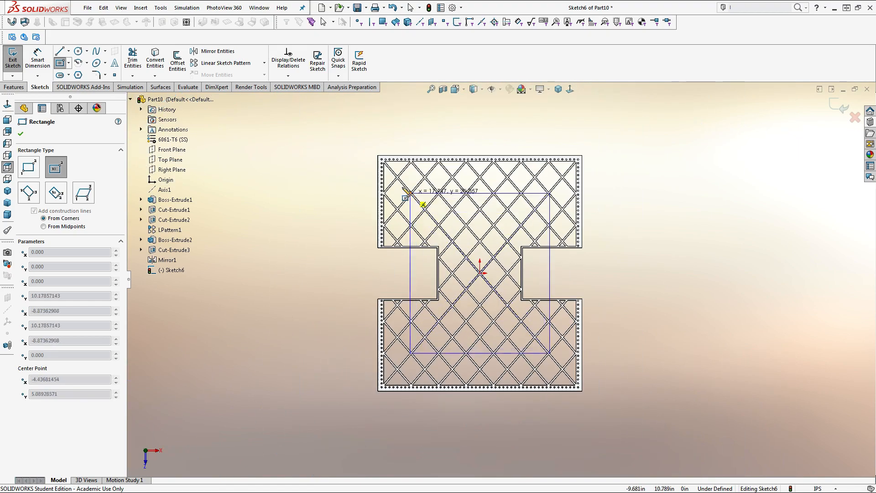
scroll(418, 182, down, 5)
click(418, 166)
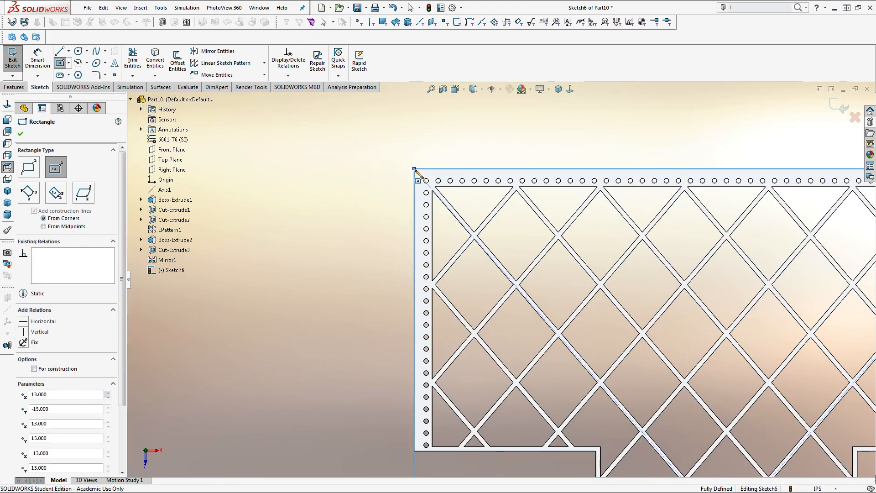
key(Escape)
Offset the outline of the plate's face inward by 0.25 in, including the notch edges
scroll(450, 235, down, 1)
scroll(450, 233, down, 3)
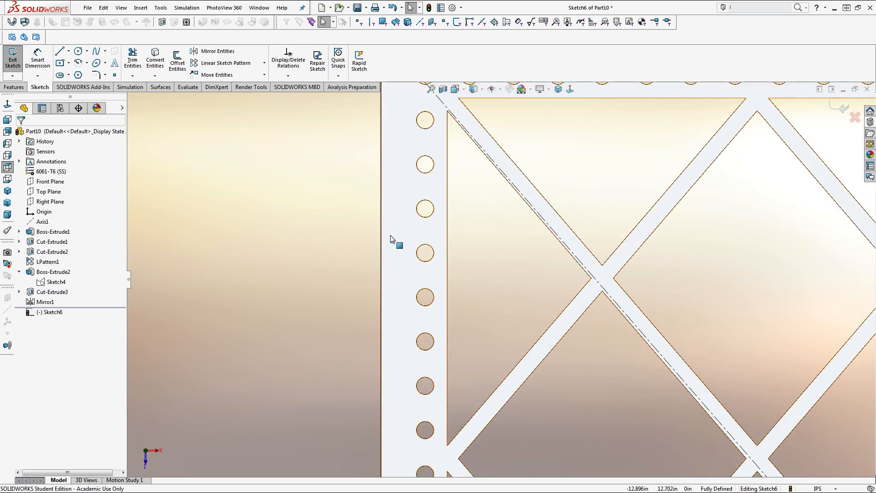
scroll(489, 279, up, 3)
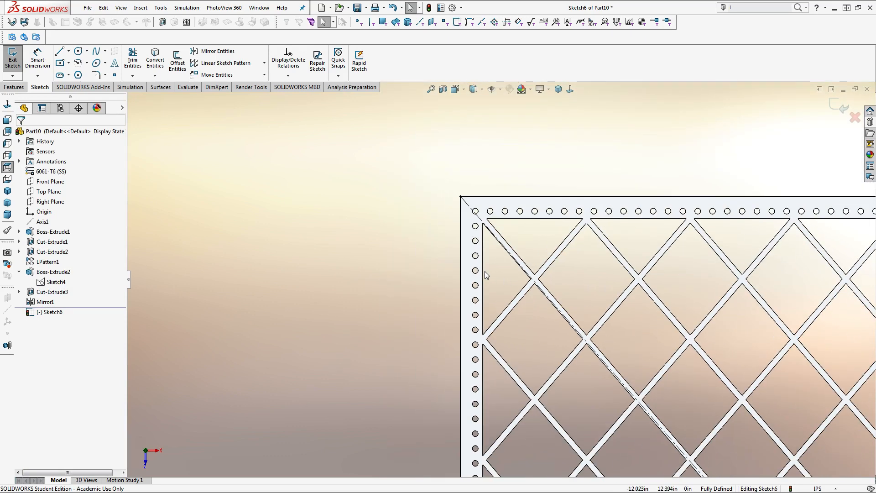
key(o)
click(468, 279)
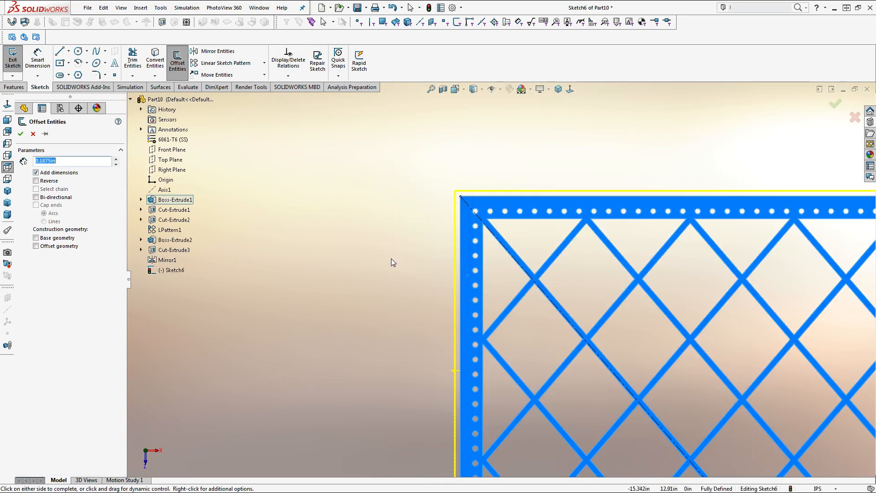
click(36, 180)
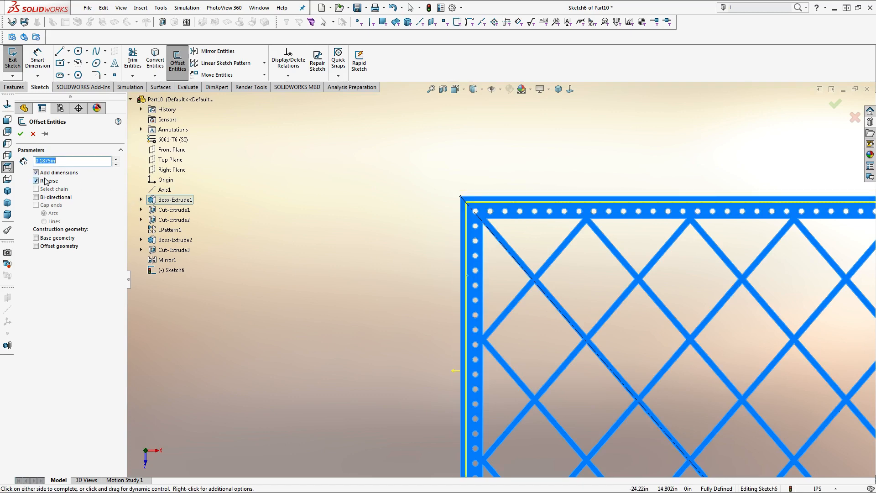
text(.25)
key(Return)
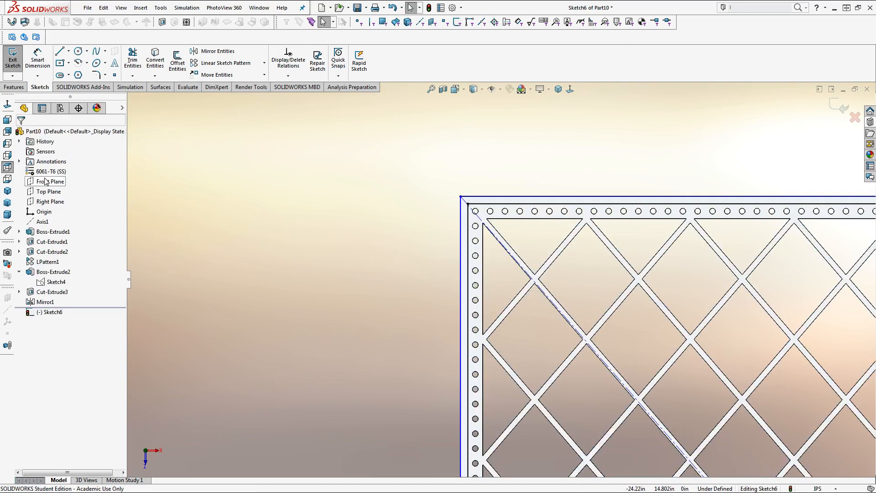
Examine the offset outline and the rectangle around the plate's corners, side edges and notches
scroll(461, 239, up, 4)
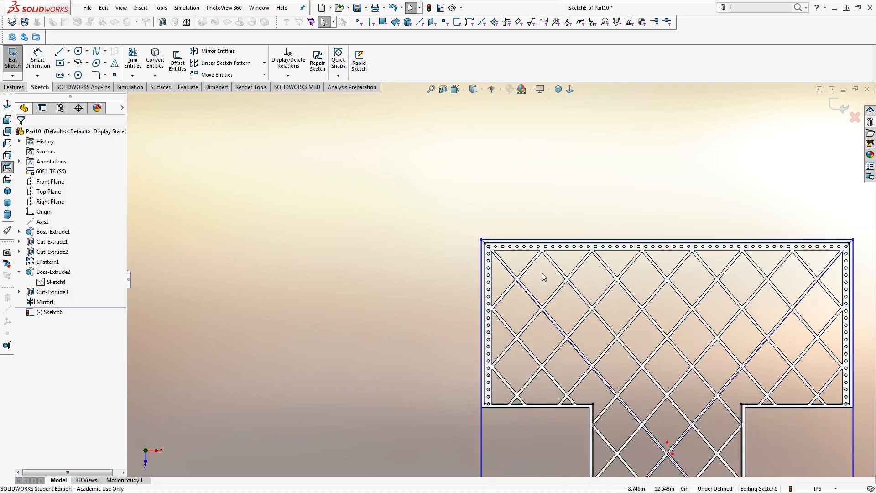
scroll(491, 248, down, 4)
scroll(592, 345, up, 8)
scroll(604, 392, down, 4)
scroll(532, 326, down, 3)
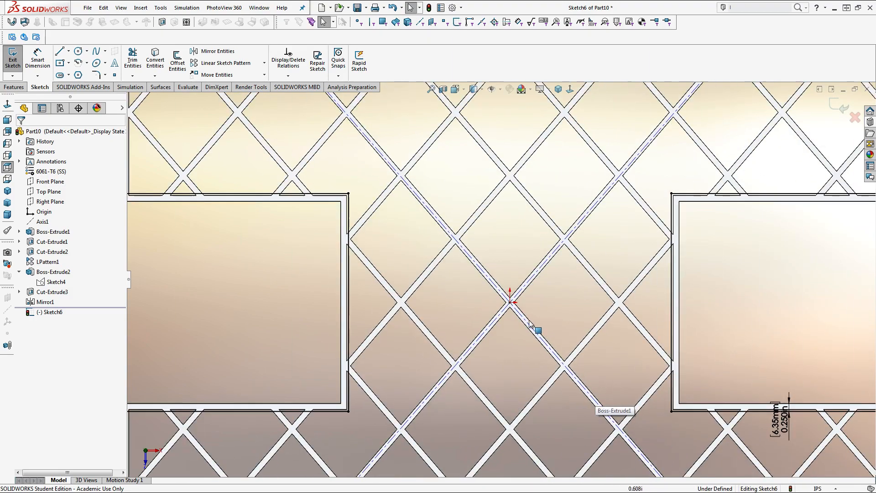
scroll(447, 248, up, 5)
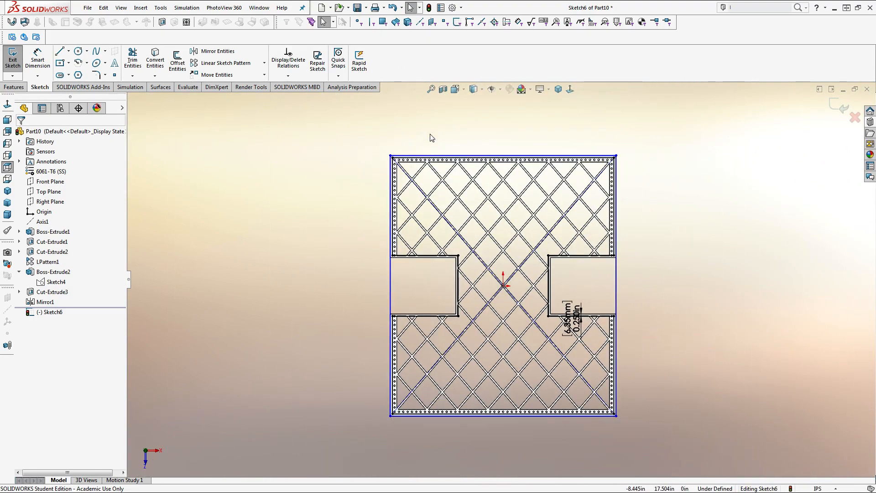
scroll(404, 158, down, 5)
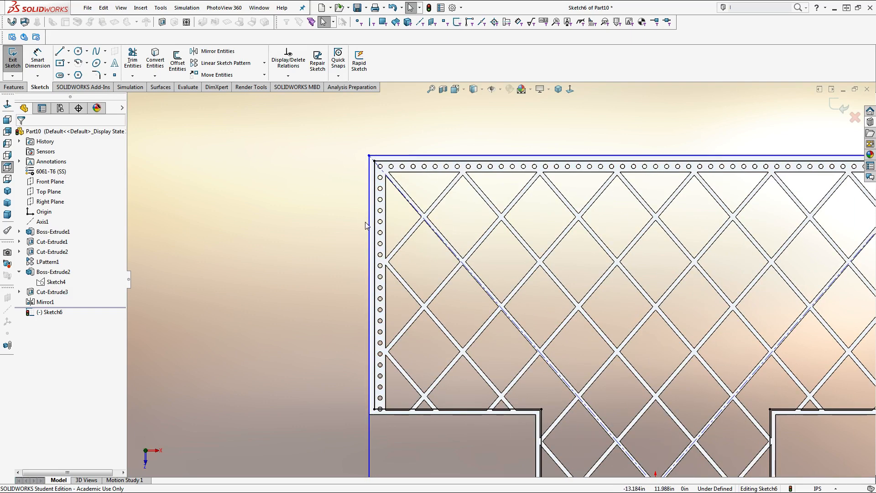
scroll(367, 259, up, 5)
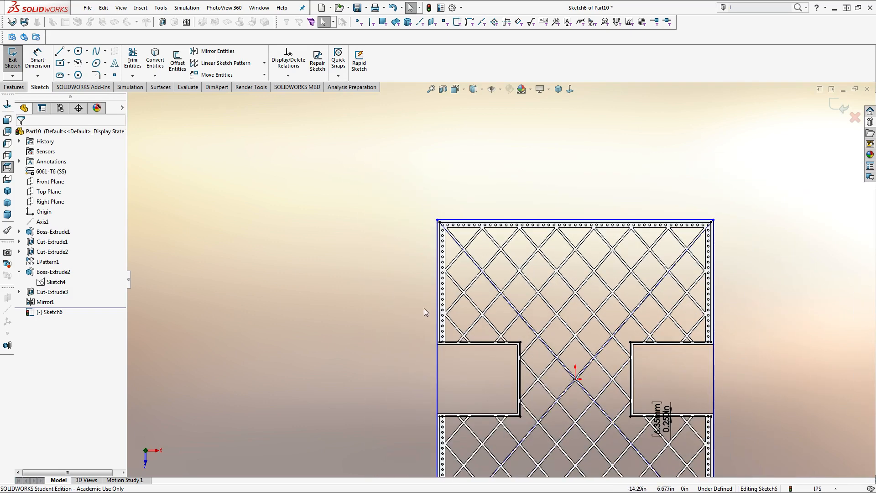
scroll(502, 288, down, 5)
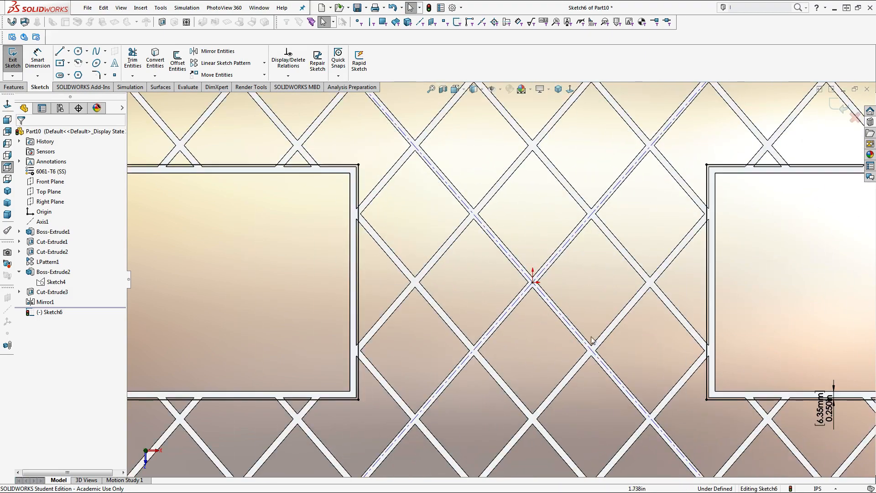
Try moving the rectangle's center point, and pull its corner point outward and reattach it to the plate's corner
click(483, 257)
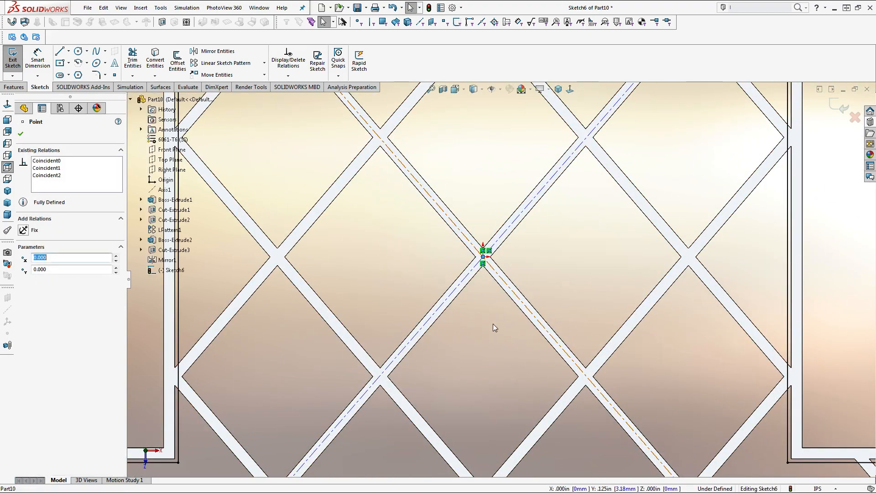
click(482, 312)
drag(482, 256, 427, 148)
click(394, 253)
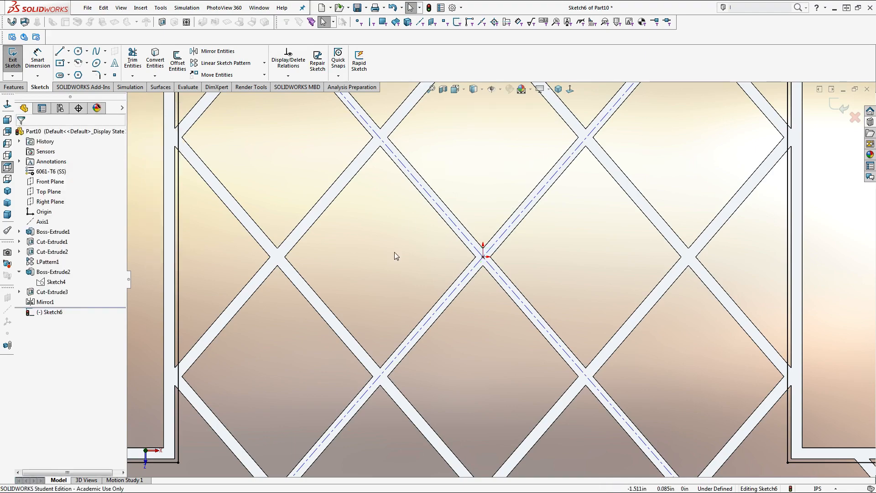
scroll(394, 252, up, 7)
scroll(391, 159, down, 5)
click(379, 152)
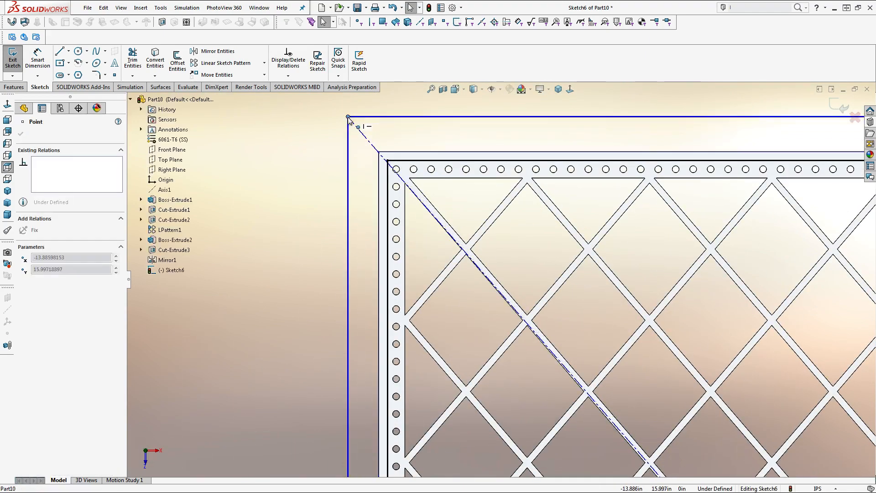
click(345, 187)
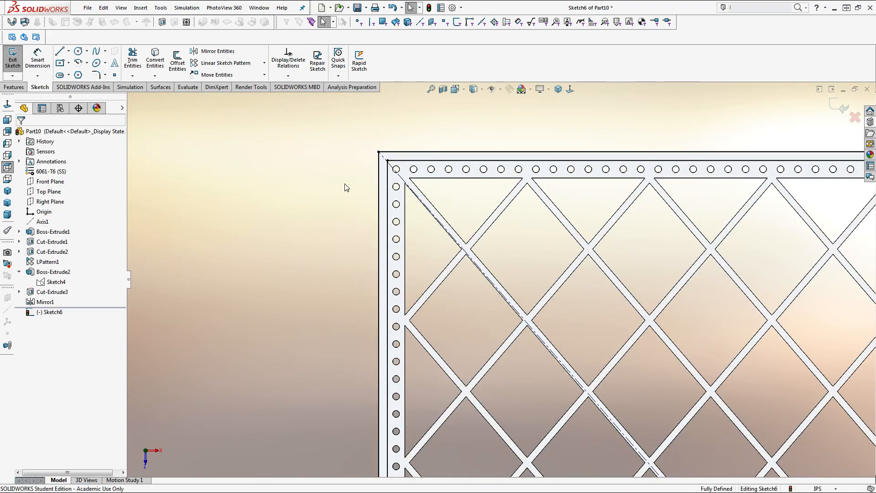
scroll(420, 230, up, 4)
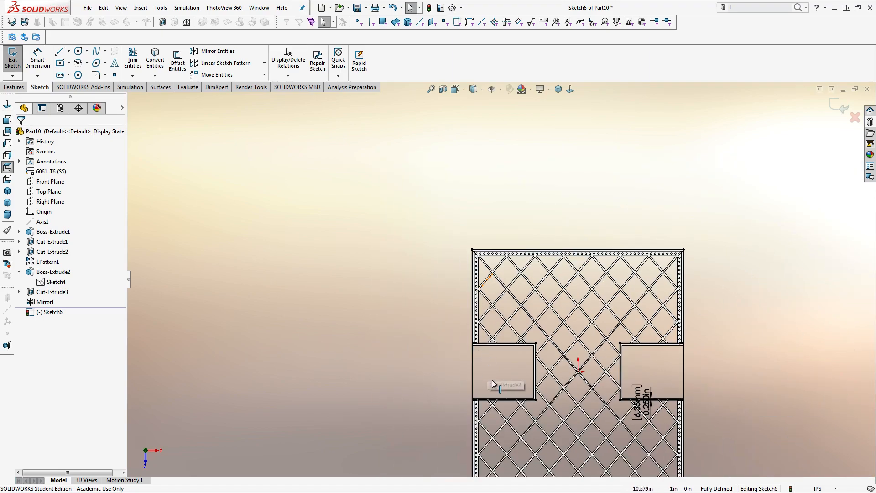
scroll(528, 222, down, 3)
middle_drag(483, 320, 438, 295)
key(c)
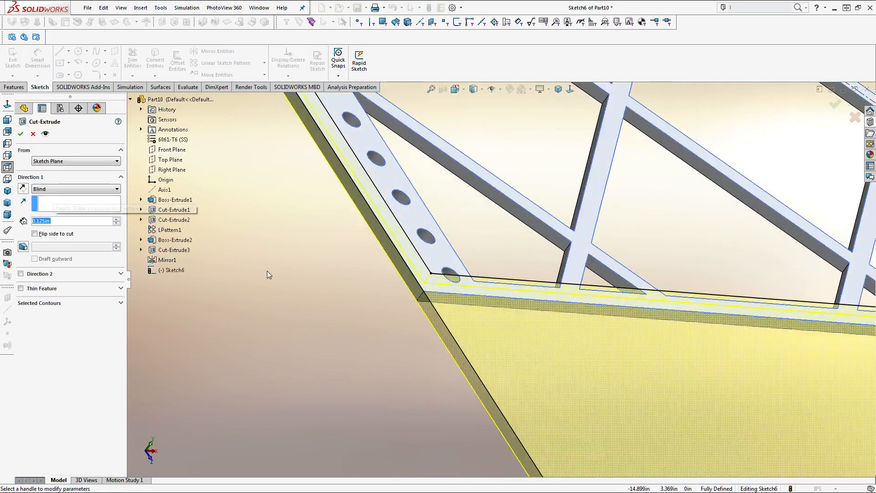
middle_drag(316, 261, 447, 297)
key(Escape)
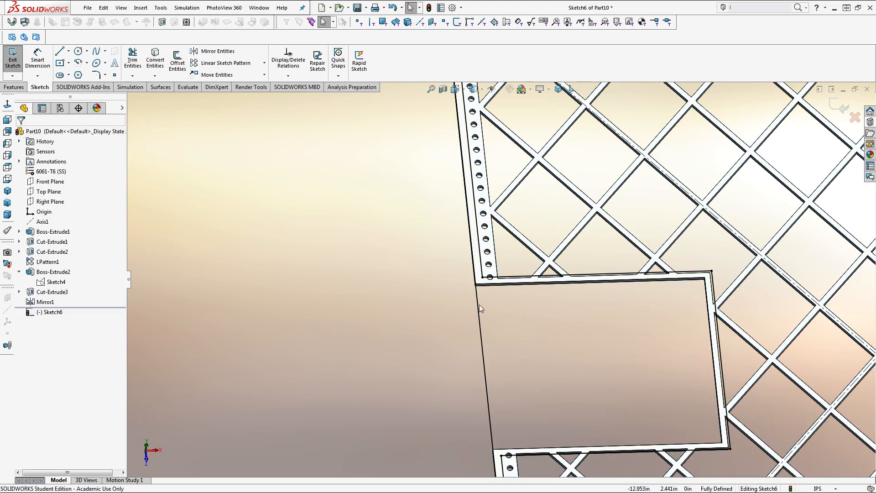
Undo the corner point's reattachment and the offset of the face outline
scroll(527, 278, down, 1)
mouse_move(524, 277)
middle_down()
mouse_move(518, 370)
mouse_move(521, 349)
middle_up()
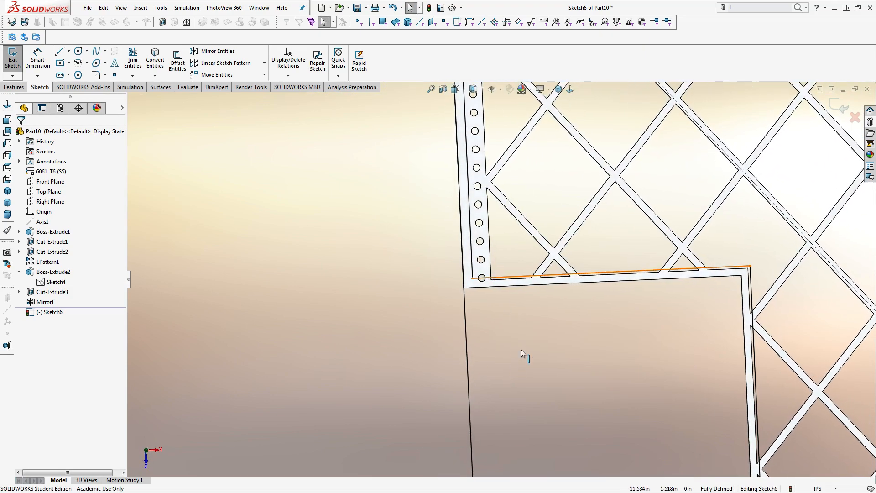
scroll(521, 348, up, 3)
key(ctrl+z)
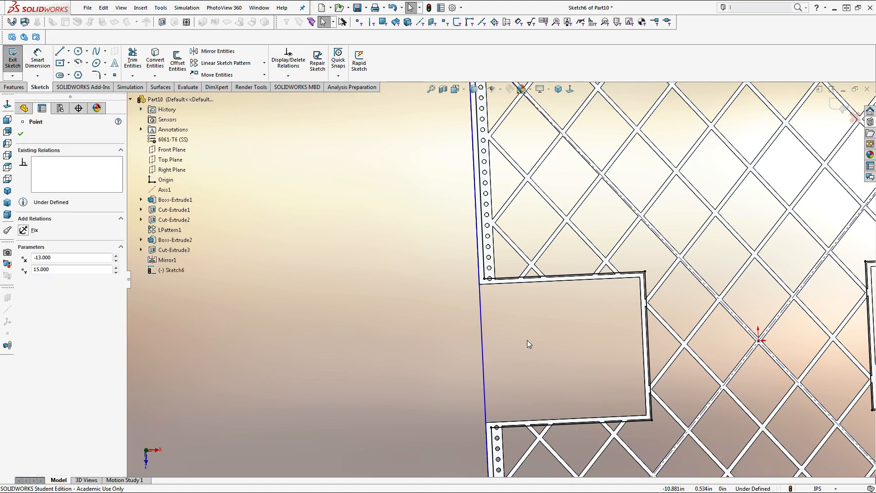
key(ctrl+z)
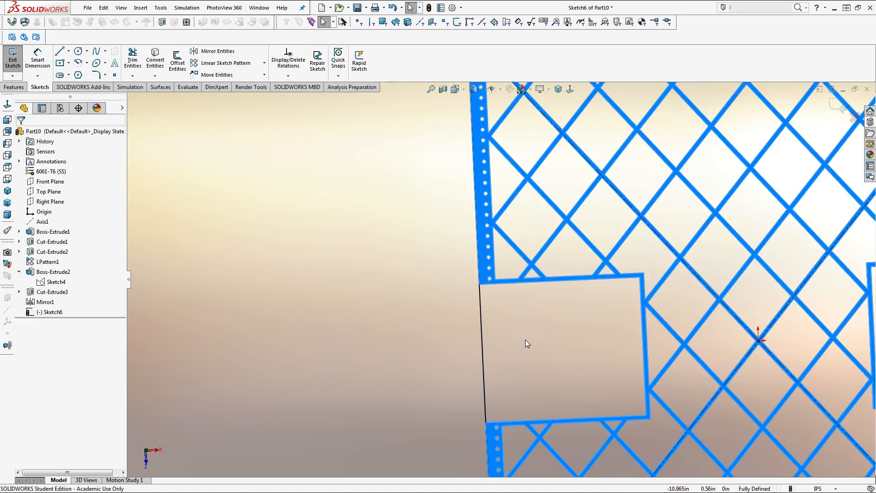
click(525, 339)
Offset the complete rectangle chain inward by 0.25 in with the direction reversed, keeping its dimension
scroll(524, 337, up, 6)
scroll(552, 292, down, 2)
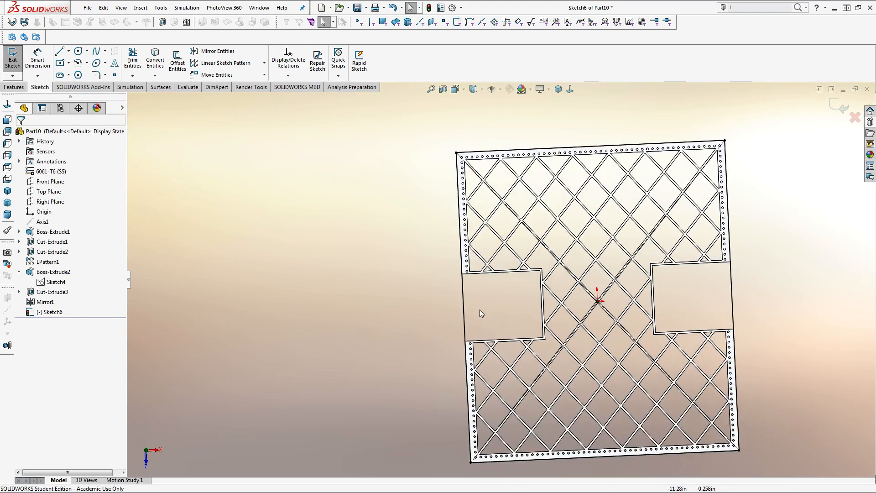
click(466, 312)
key(o)
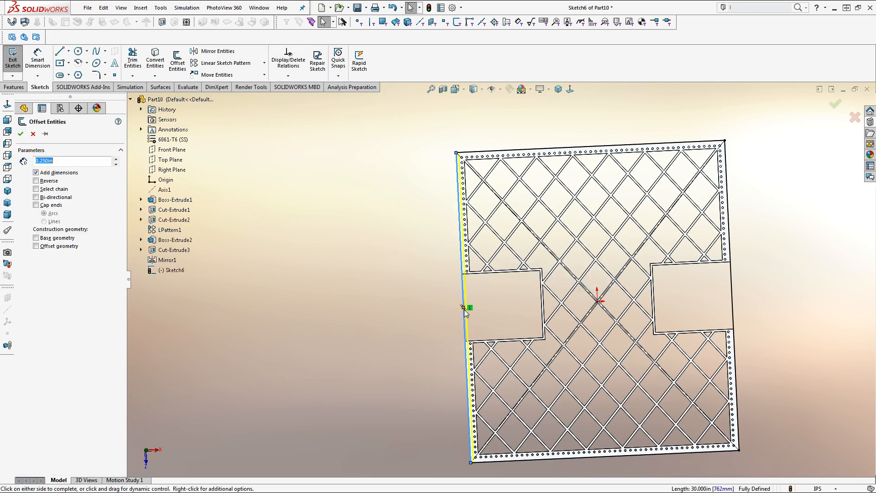
click(50, 190)
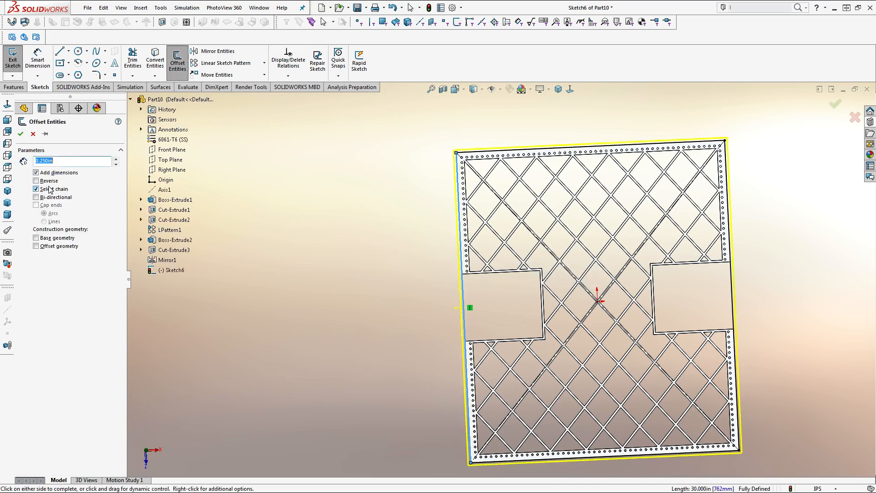
scroll(538, 287, down, 2)
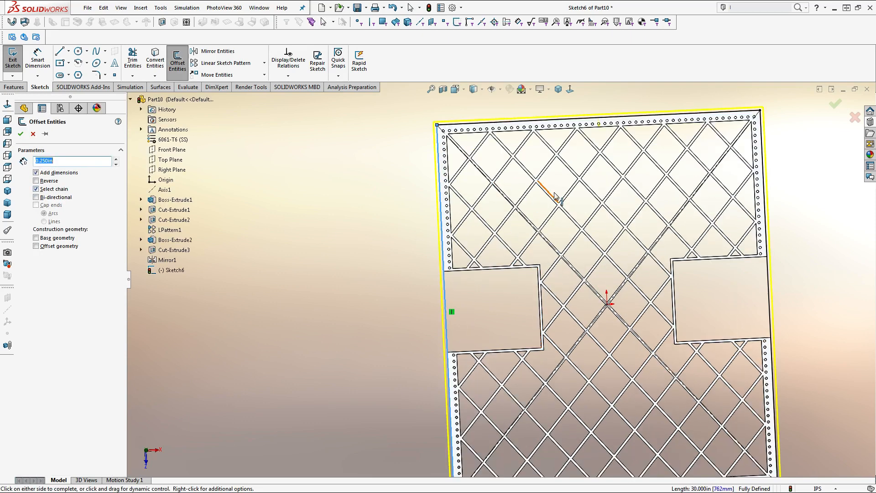
scroll(543, 195, down, 3)
scroll(472, 370, down, 5)
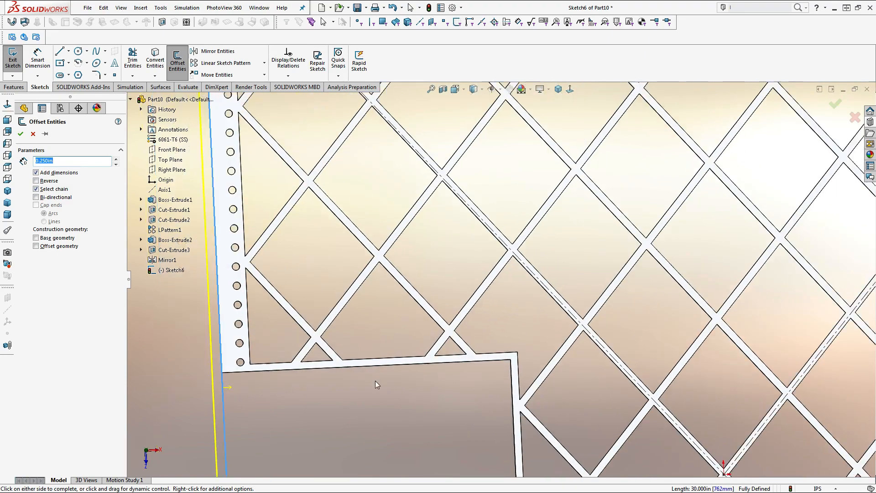
scroll(499, 292, up, 4)
scroll(316, 271, down, 2)
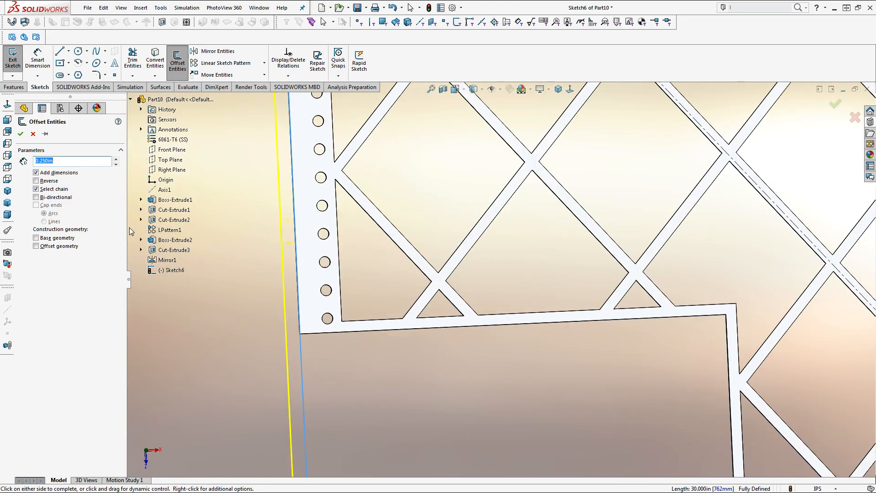
click(49, 182)
key(Return)
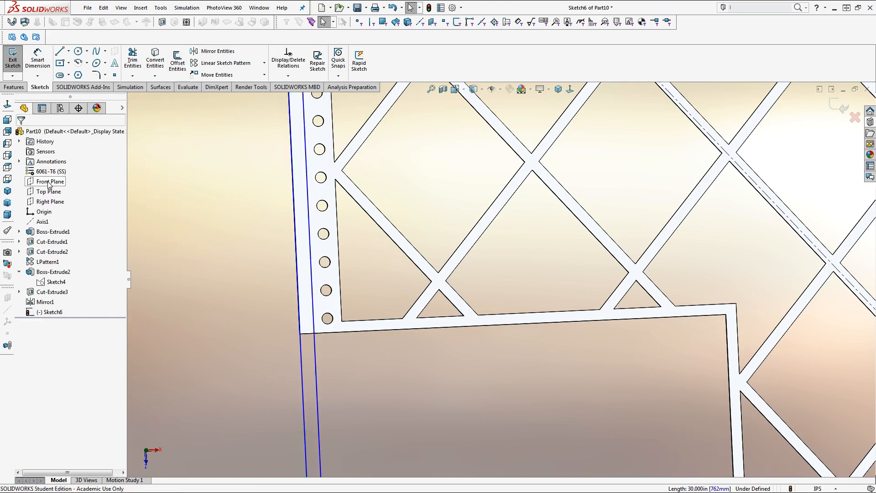
key(f)
scroll(489, 275, down, 4)
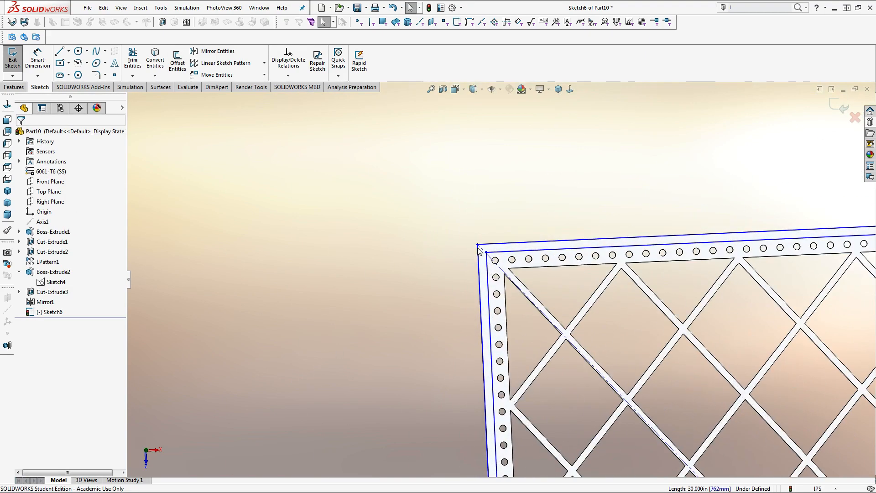
Attach the outer rectangle's corner point to the plate's outer corner
mouse_move(477, 245)
mouse_down()
mouse_move(463, 213)
mouse_move(478, 245)
mouse_up()
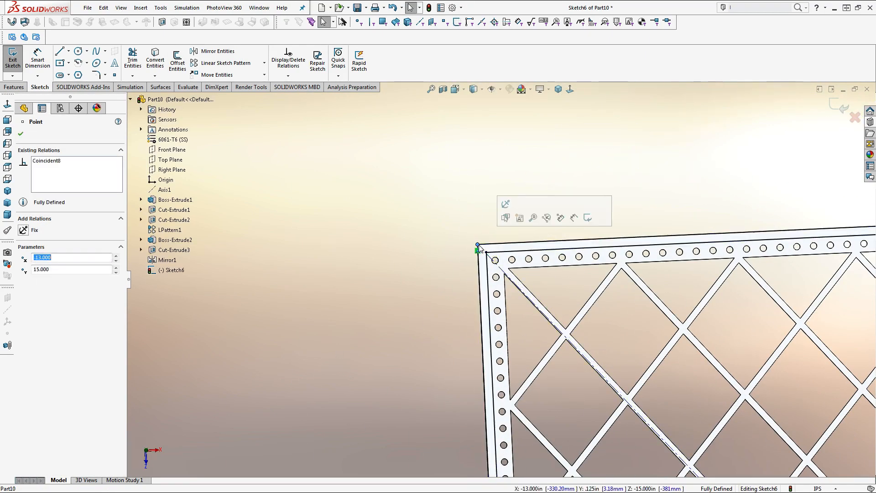
click(458, 255)
scroll(456, 286, up, 5)
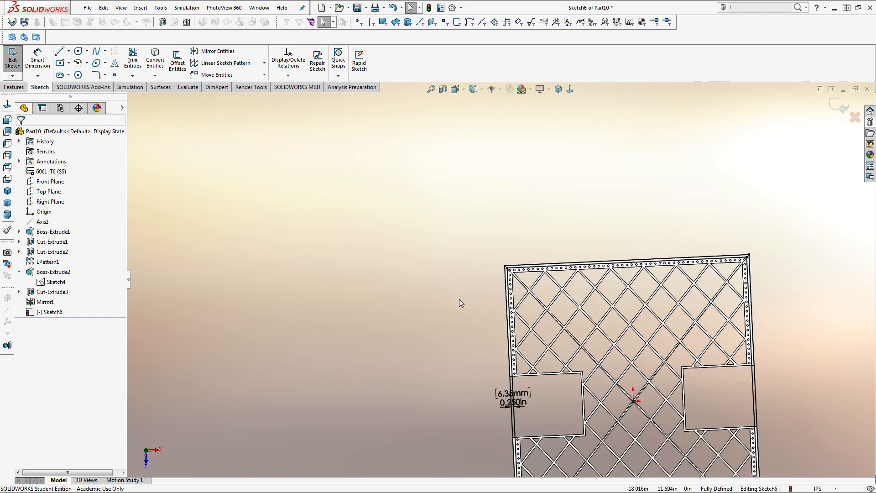
Extrude-cut the border strip between the two sketch rectangles through the plate
key(c)
click(55, 189)
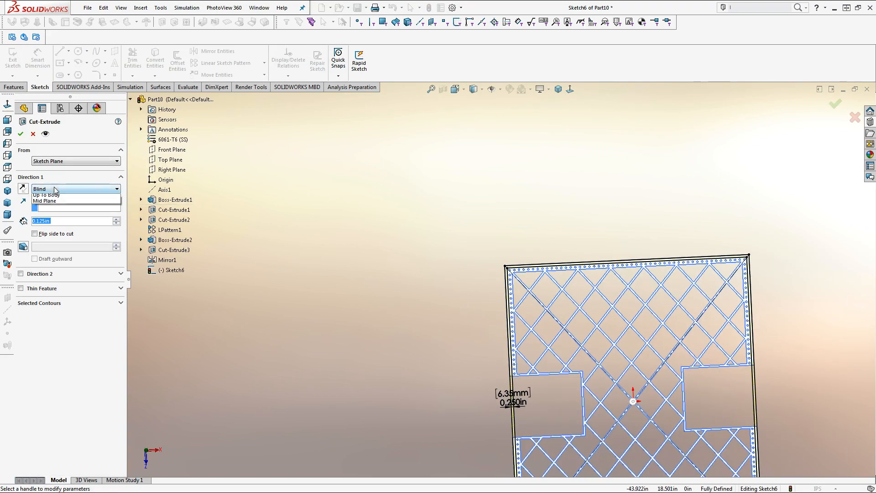
click(54, 203)
key(Return)
click(348, 331)
Fillet a notch corner and the connected corner edges around the plate's outer outline with a 0.25 in radius
scroll(519, 361, down, 5)
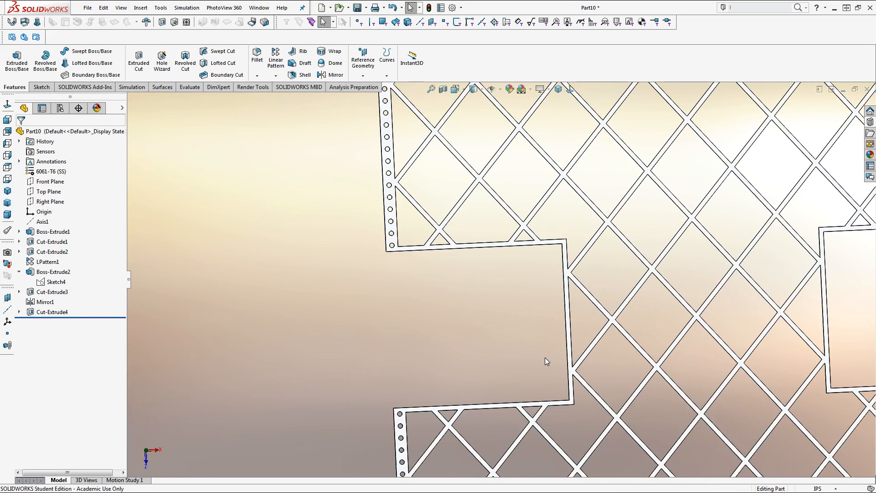
key(f)
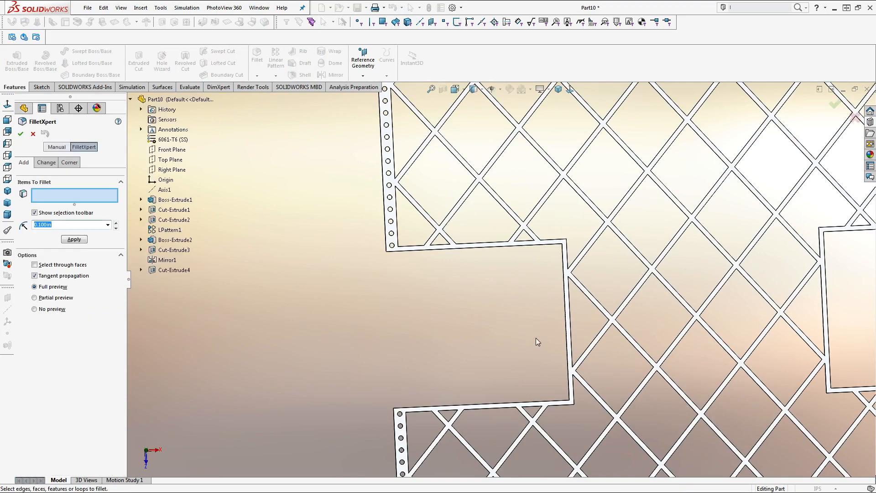
middle_drag(499, 348, 540, 263)
scroll(540, 264, down, 5)
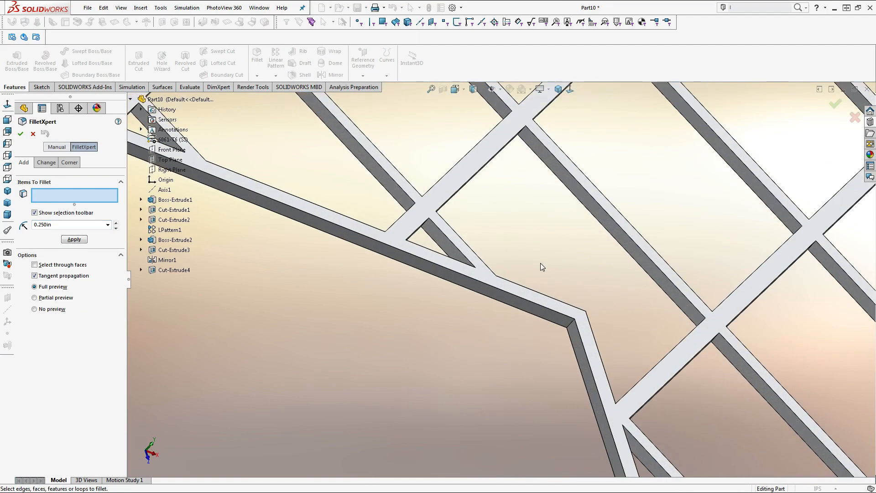
click(570, 327)
click(602, 298)
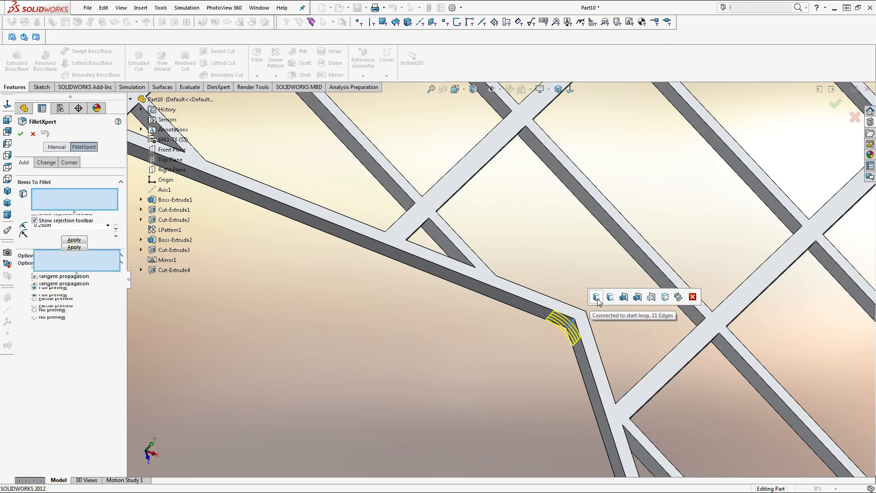
scroll(516, 326, up, 5)
scroll(517, 326, up, 3)
middle_drag(517, 327, 454, 366)
key(Return)
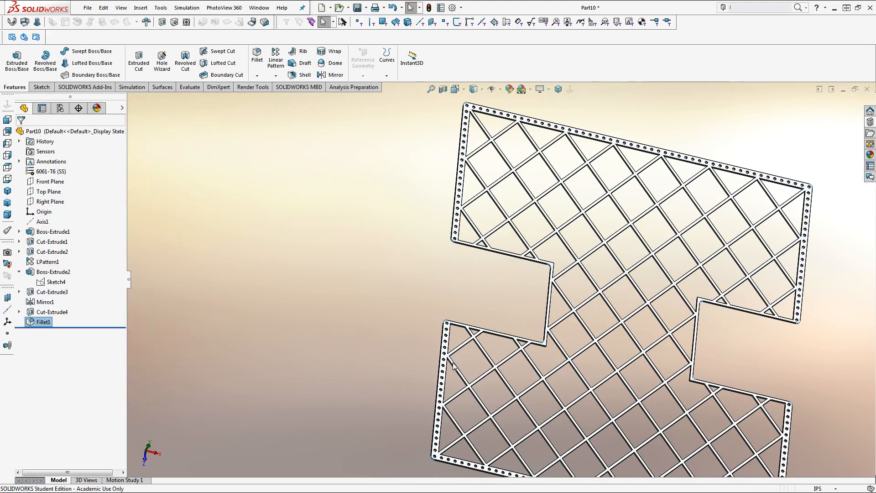
Fillet the corner edges of all the internal lattice loops with a 0.125 in radius
key(Return)
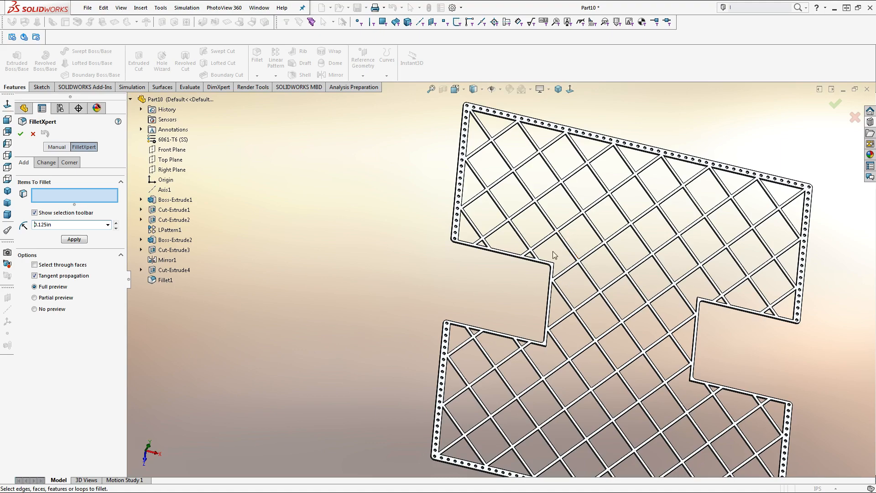
scroll(600, 299, down, 5)
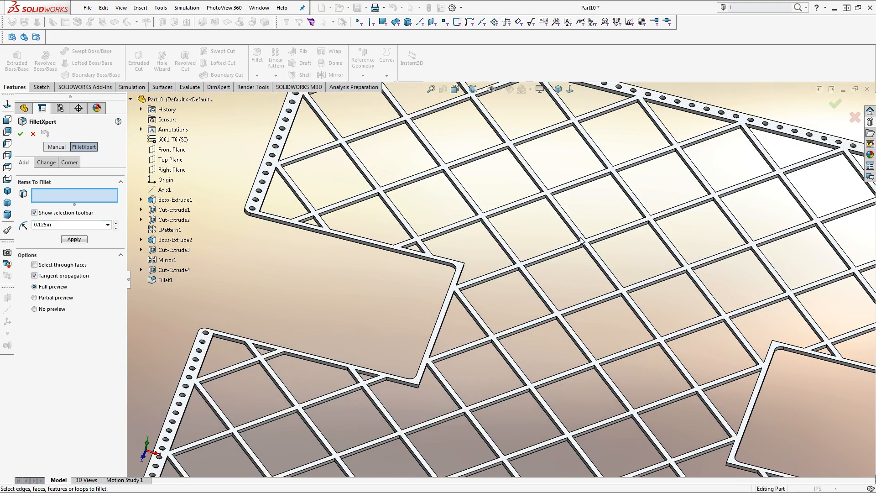
scroll(577, 236, down, 5)
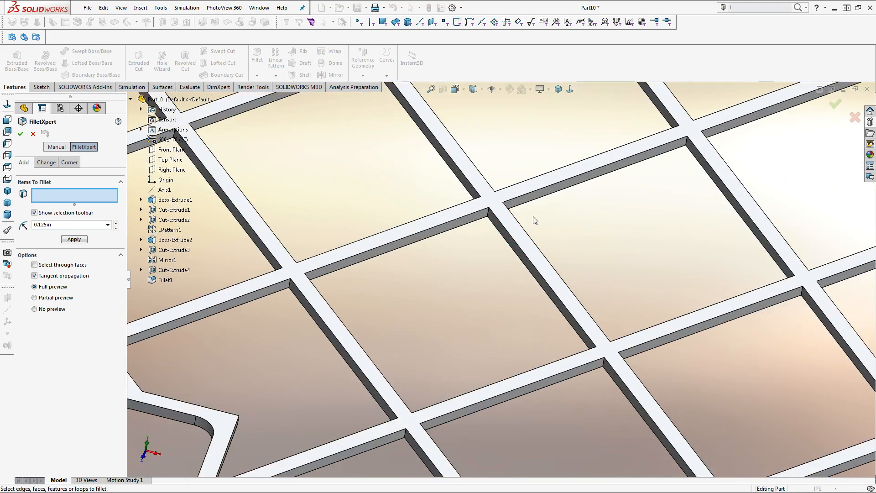
click(489, 214)
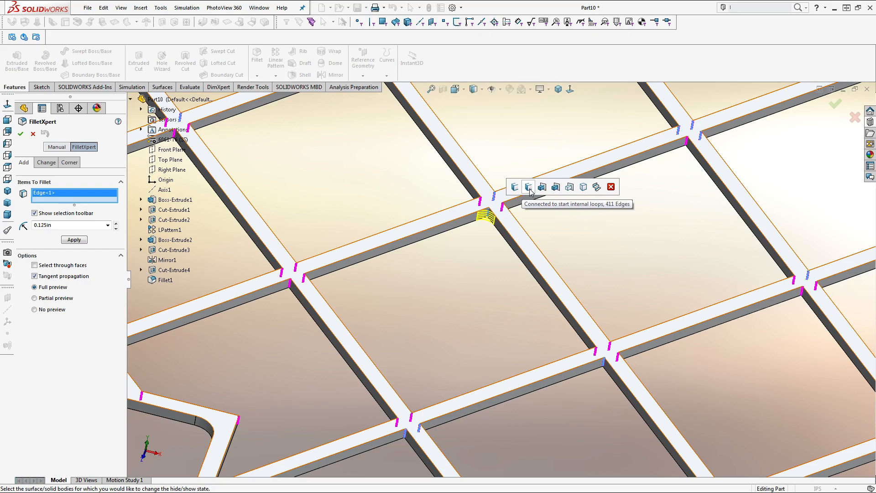
click(528, 188)
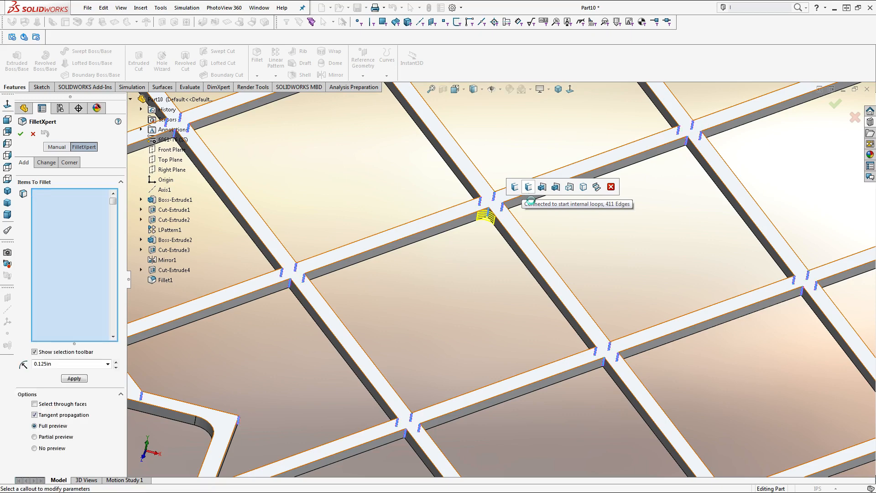
scroll(319, 197, up, 5)
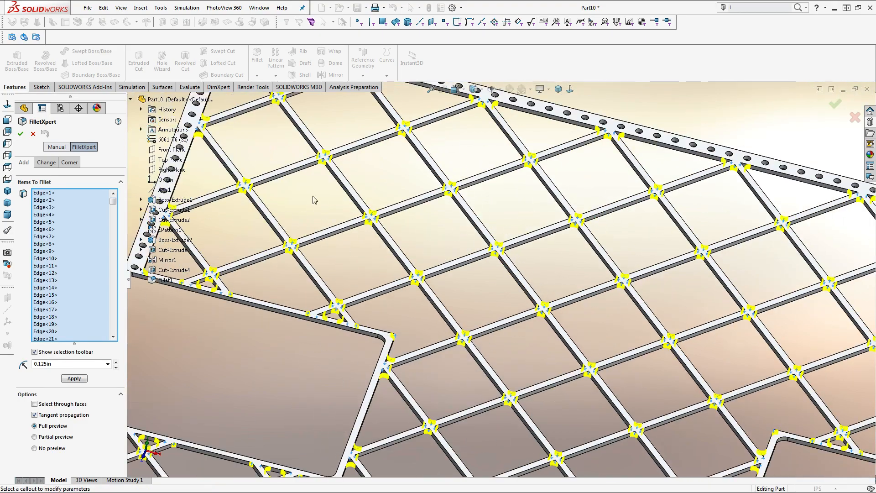
click(21, 134)
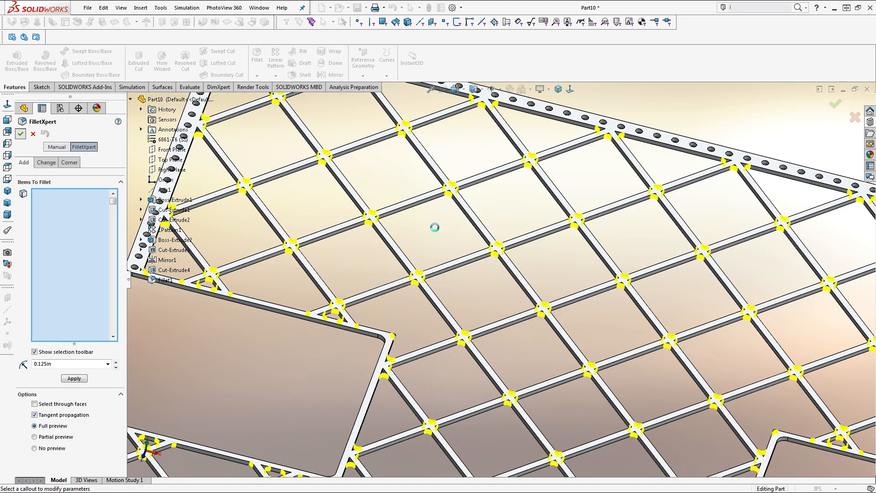
scroll(434, 228, up, 8)
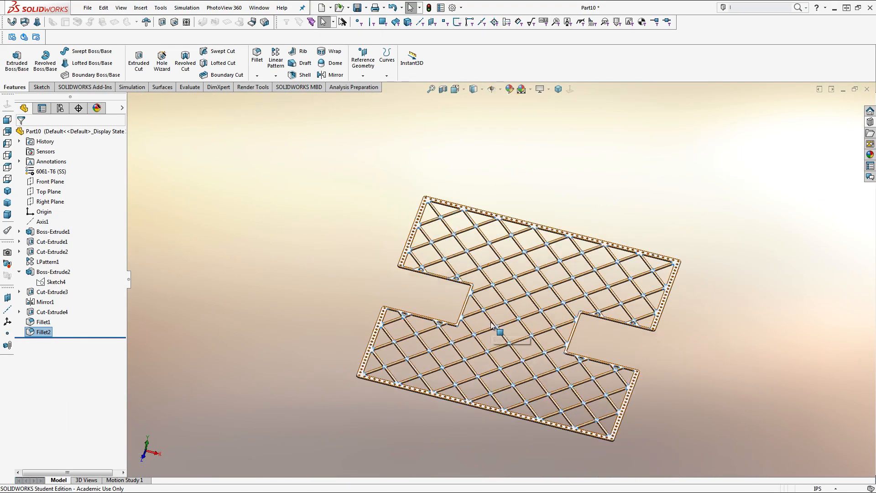
click(421, 305)
scroll(502, 310, up, 5)
scroll(521, 311, down, 3)
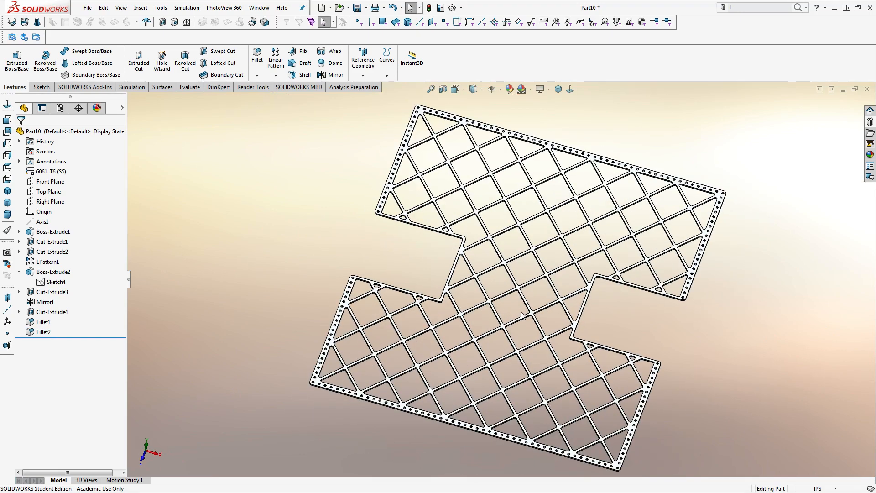
Save the part as adnrewPP_16_01_03 in the andrewPP_16_01_frame folder
click(360, 9)
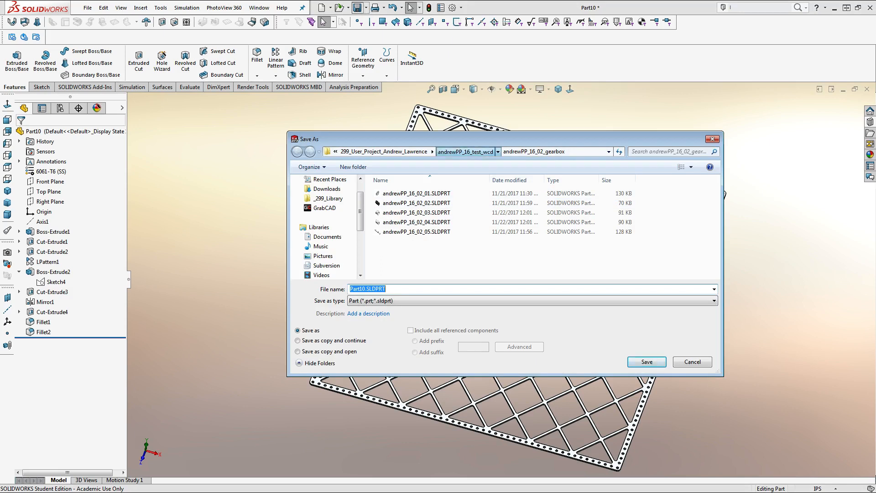
click(465, 152)
double_click(410, 202)
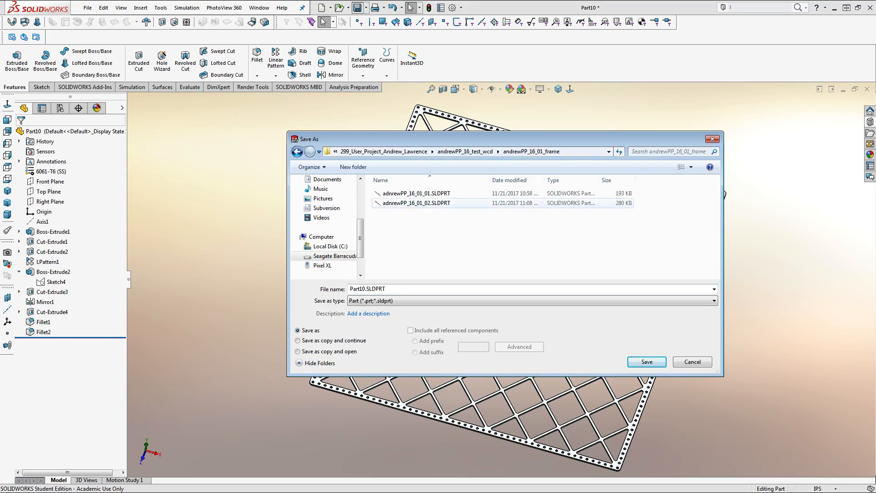
click(410, 202)
click(411, 289)
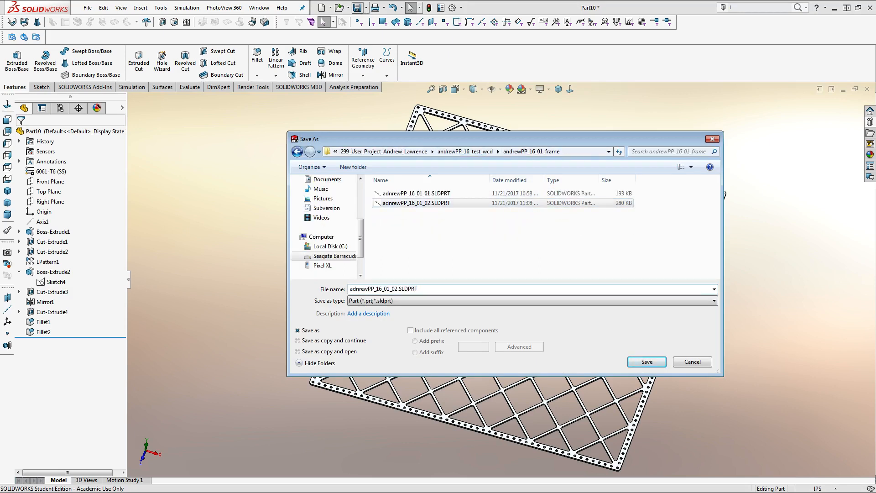
text(3)
key(Return)
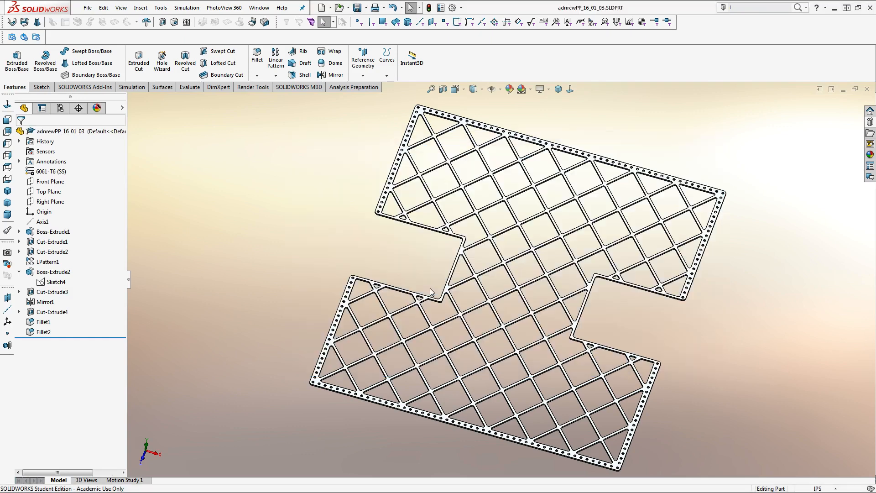
Switch to the open andrewPP_16_01_frame assembly
click(259, 8)
click(273, 138)
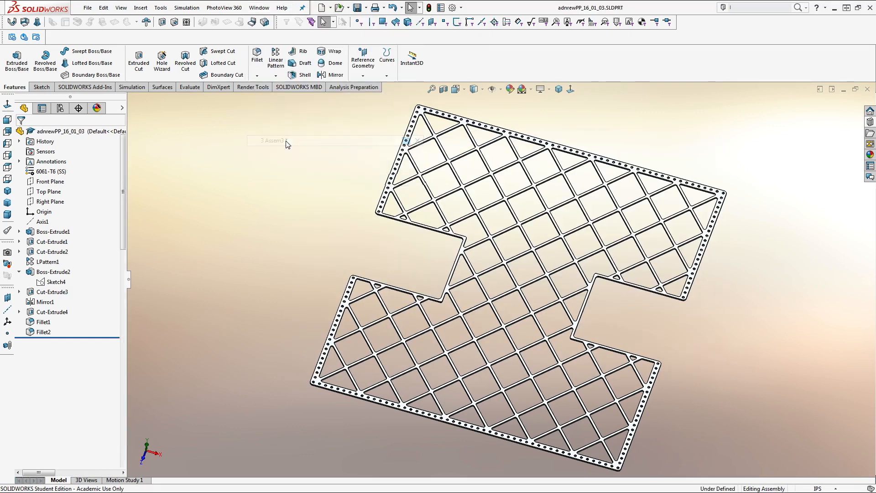
click(259, 8)
click(304, 129)
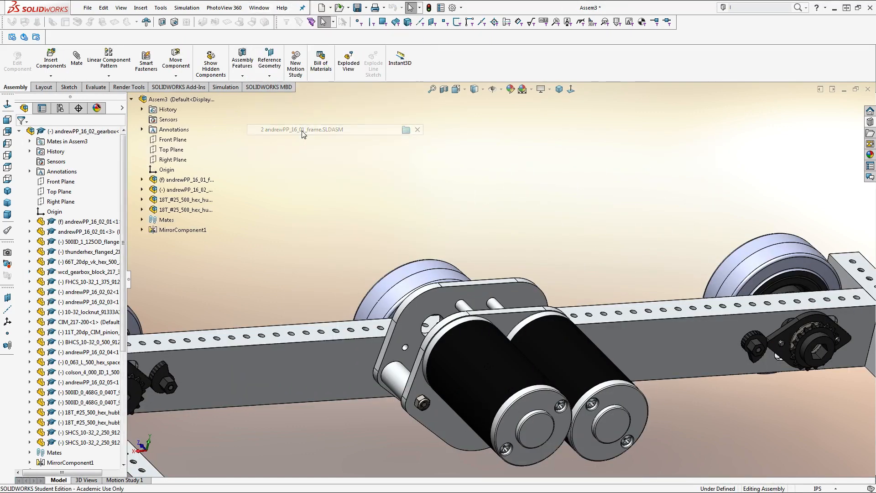
Insert the adnrewPP_16_01_03 base plate beside the frame and rotate it about a quarter turn
click(51, 59)
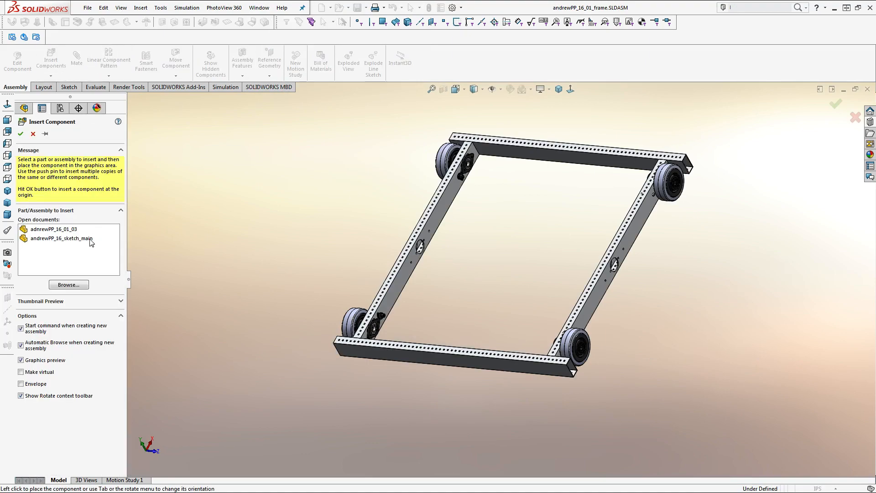
click(81, 229)
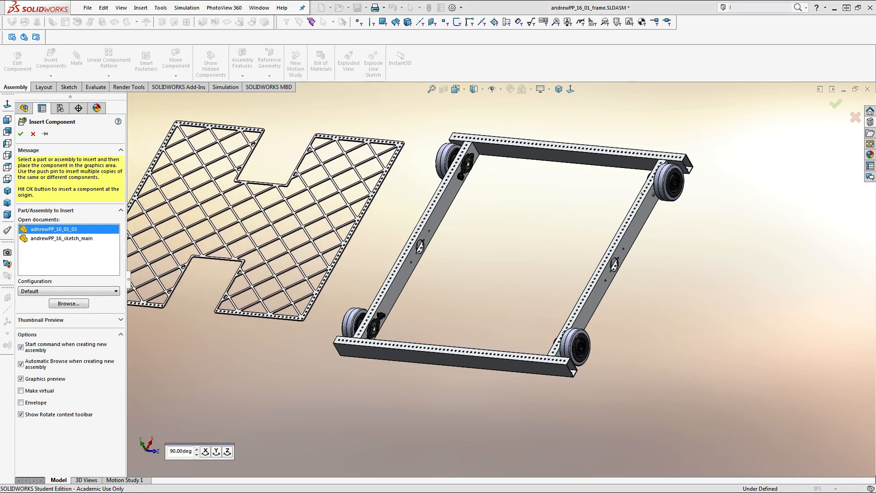
click(241, 221)
scroll(303, 316, down, 5)
right_drag(337, 304, 442, 235)
scroll(442, 236, up, 4)
click(485, 185)
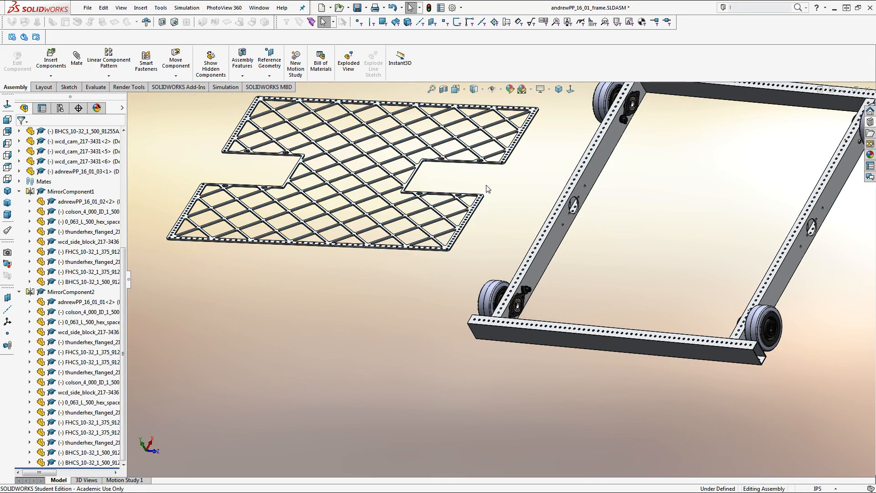
Collapse the mirrored component groups in the assembly's feature tree and expand the inserted base plate's features
scroll(459, 201, down, 2)
click(315, 256)
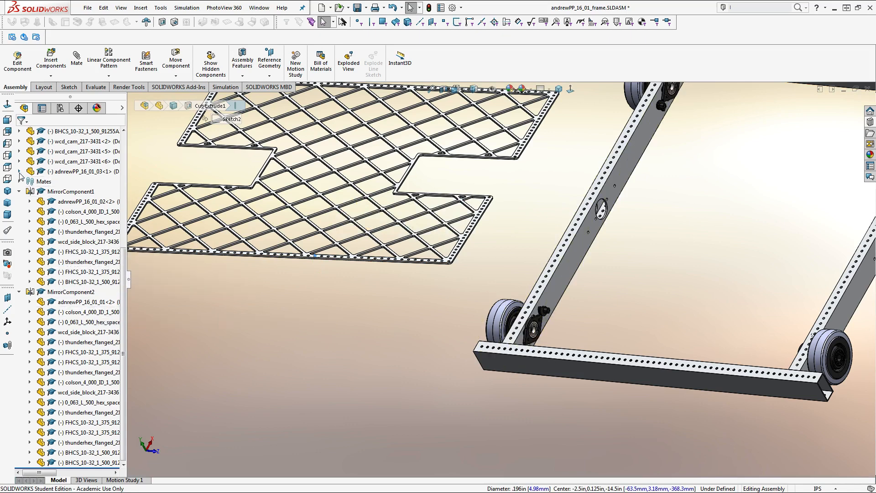
scroll(21, 190, down, 1)
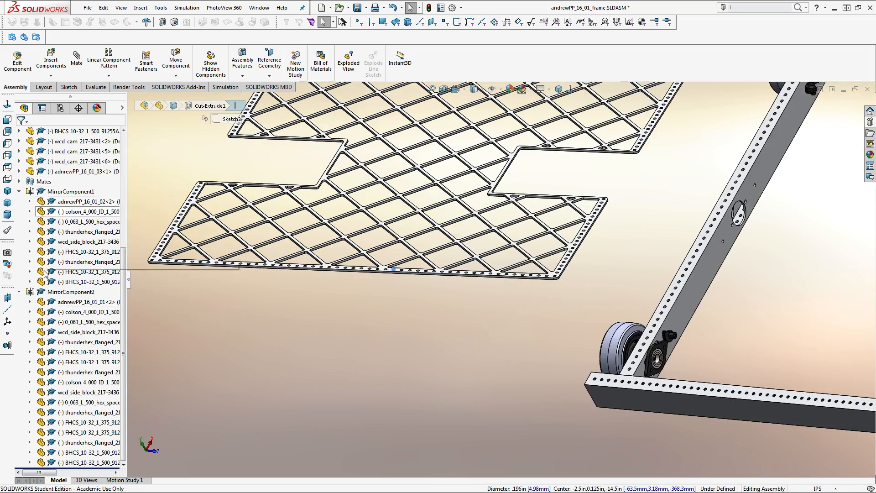
click(20, 292)
click(19, 362)
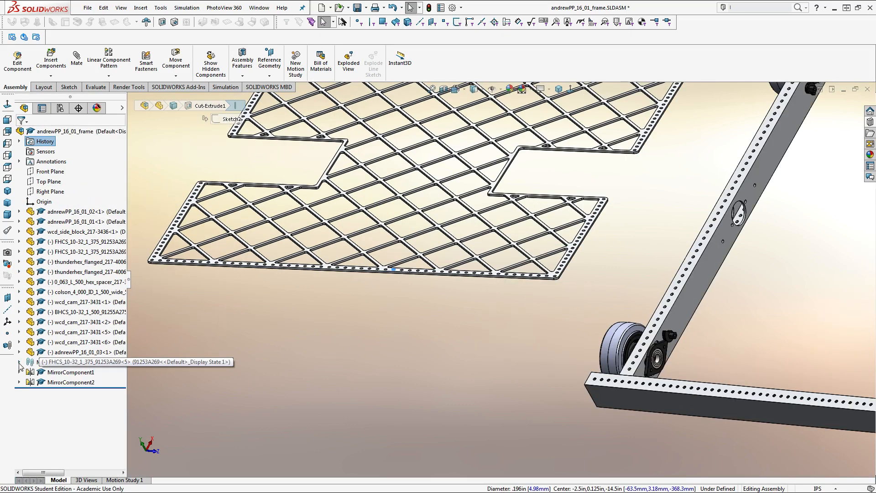
click(60, 352)
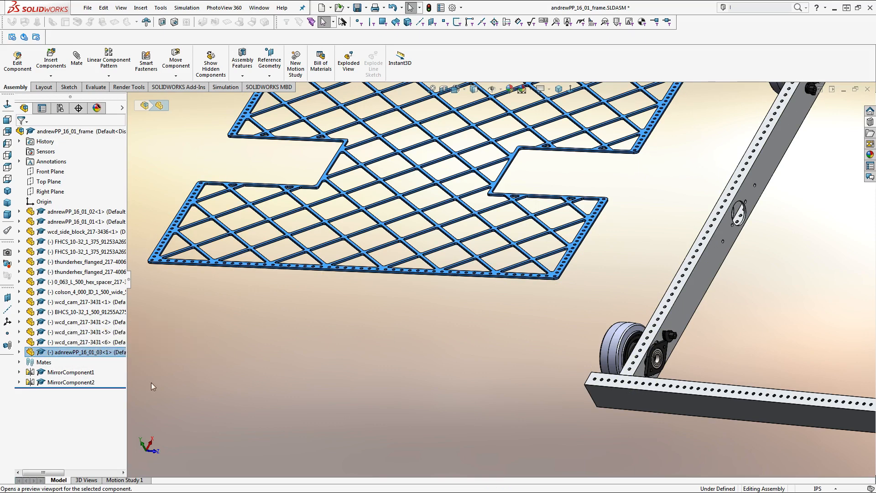
click(19, 352)
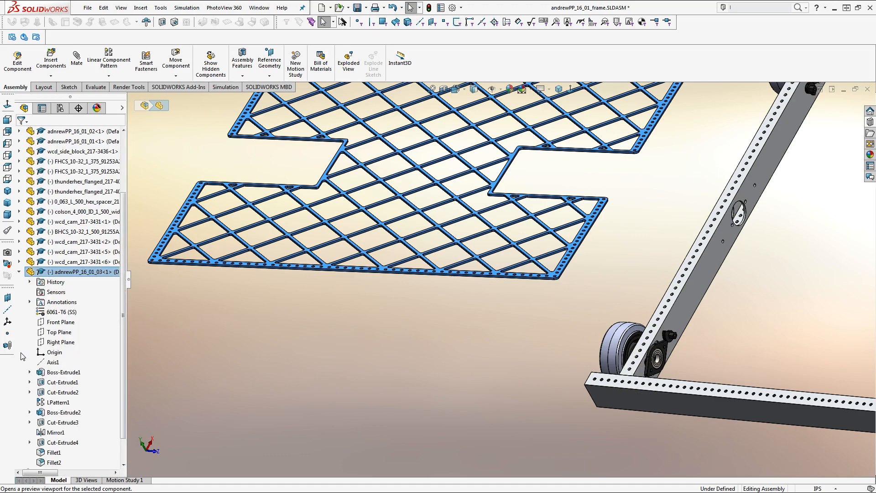
Mate the base plate's Right Plane coincident with the frame assembly's Front Plane
click(59, 342)
scroll(694, 219, up, 5)
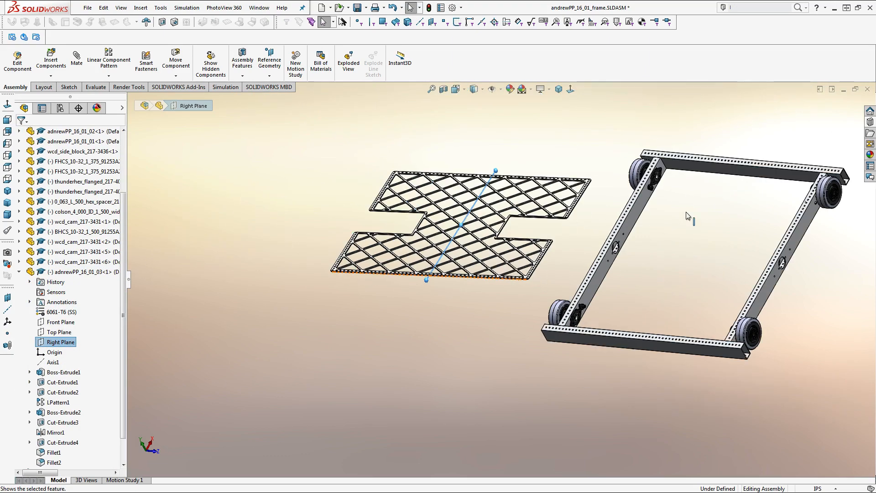
scroll(694, 219, down, 1)
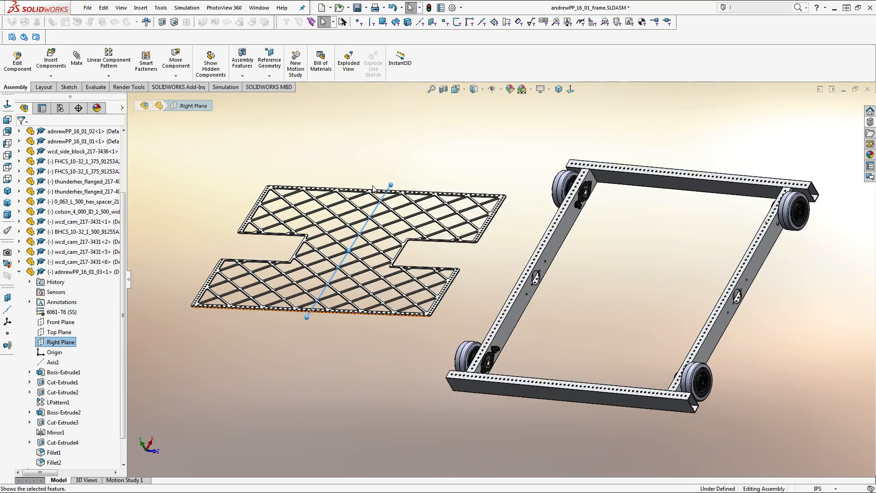
scroll(60, 199, up, 3)
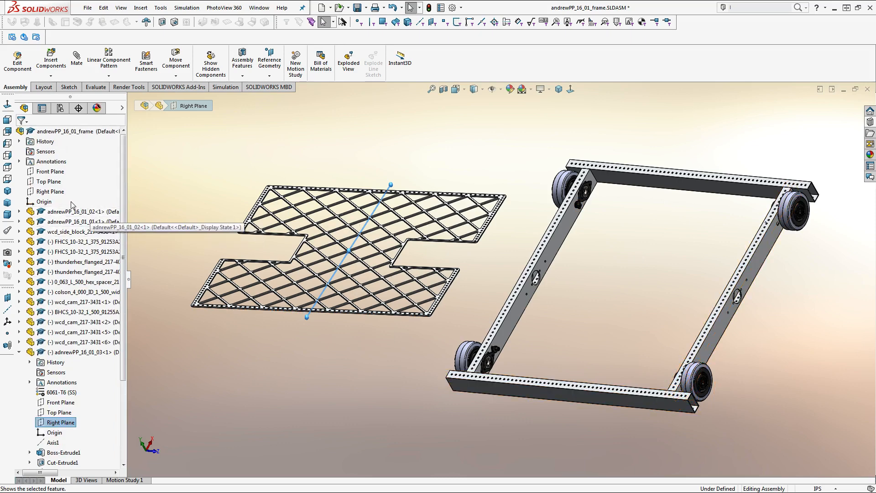
ctrl+click(58, 173)
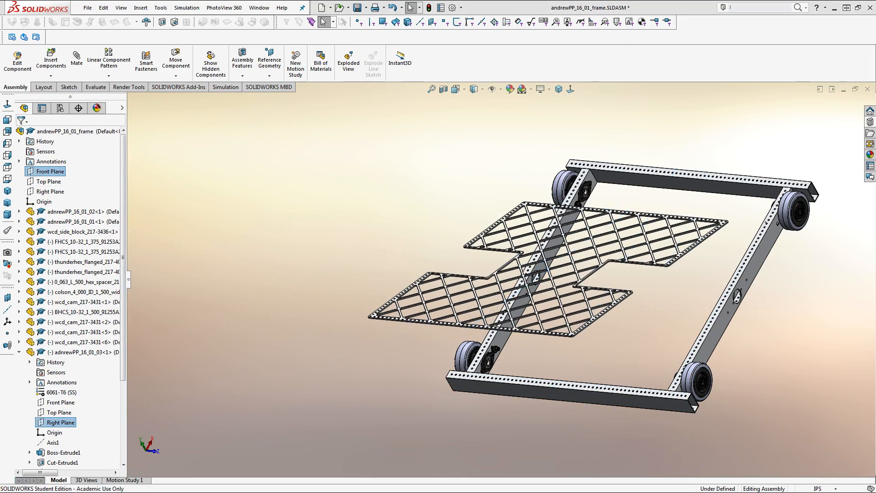
Mate the assembly's Right Plane coincident with the base plate's Front Plane
click(58, 192)
scroll(69, 256, down, 4)
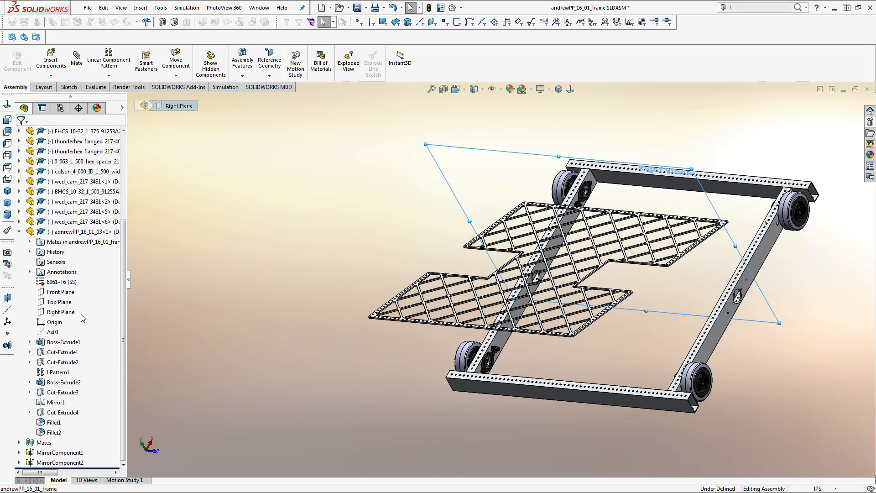
ctrl+click(57, 292)
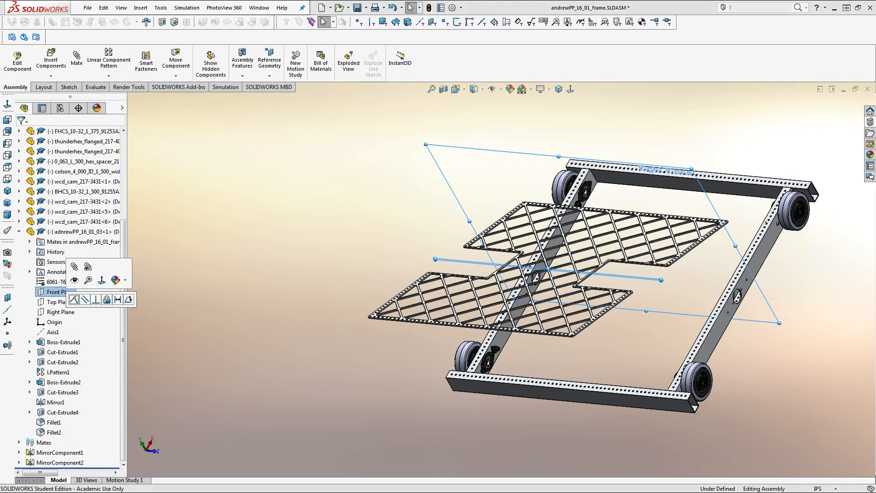
click(74, 299)
Mate the base plate's upper face coincident with the underside of the perforated frame rail
scroll(650, 296, down, 8)
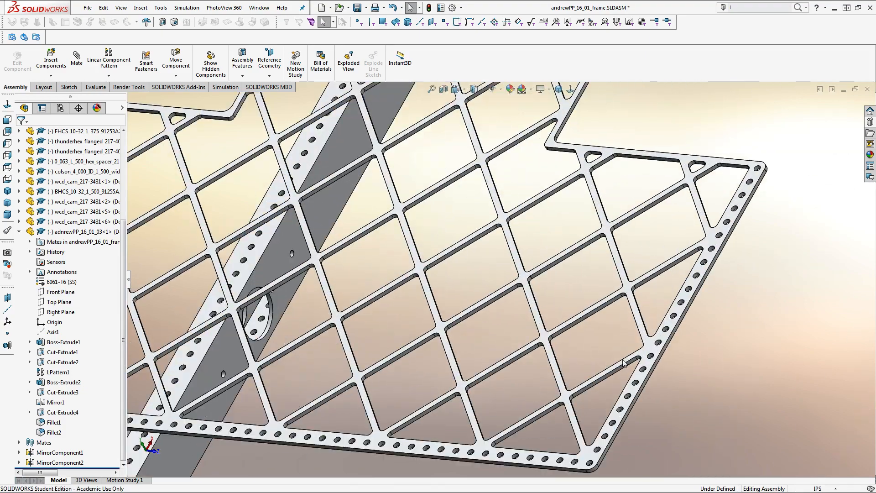
click(646, 354)
middle_drag(646, 354, 616, 269)
scroll(611, 319, up, 3)
scroll(593, 381, down, 8)
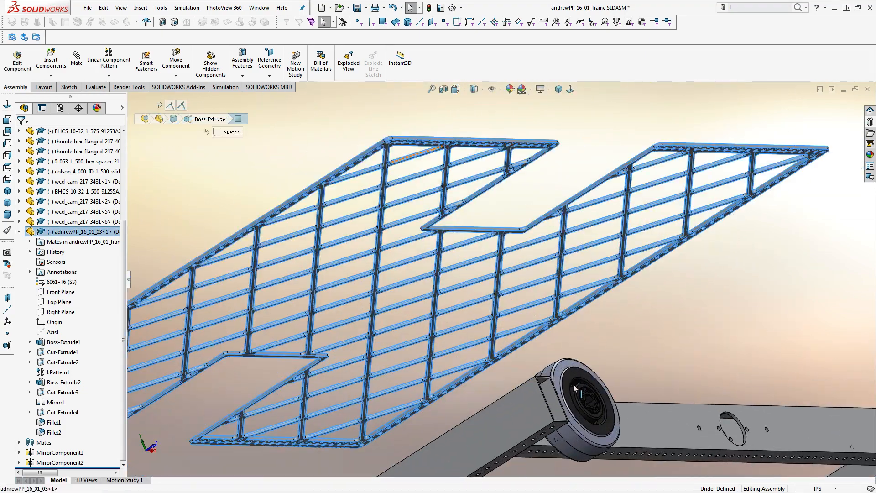
ctrl+click(513, 416)
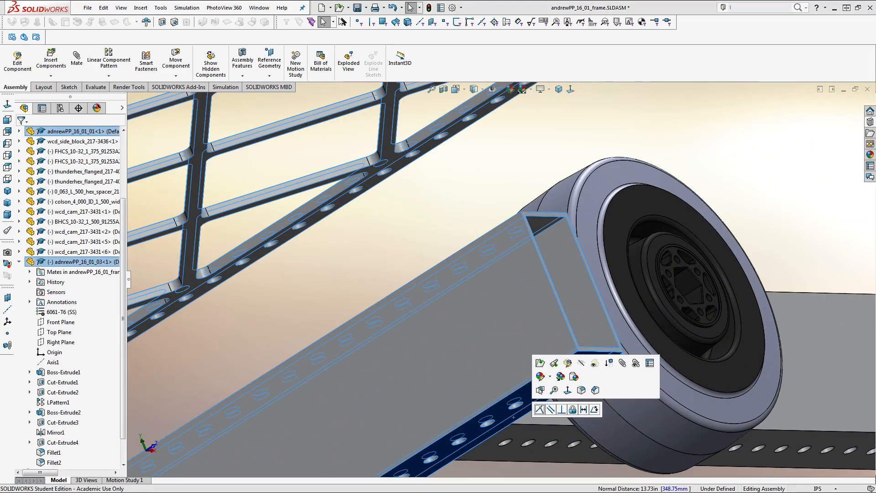
click(540, 409)
Examine the base plate's fit against the frame rails and its hole alignment from below and above
scroll(520, 431, up, 3)
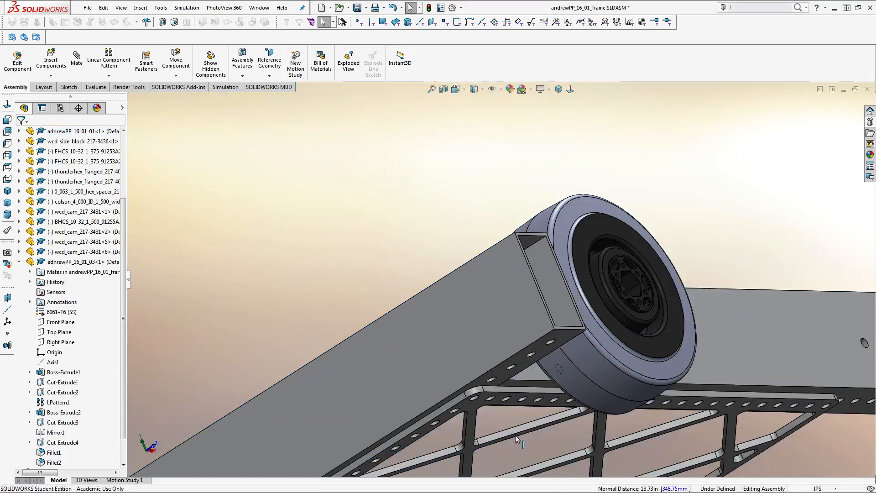
middle_drag(516, 435, 485, 296)
scroll(485, 296, down, 5)
scroll(486, 294, up, 10)
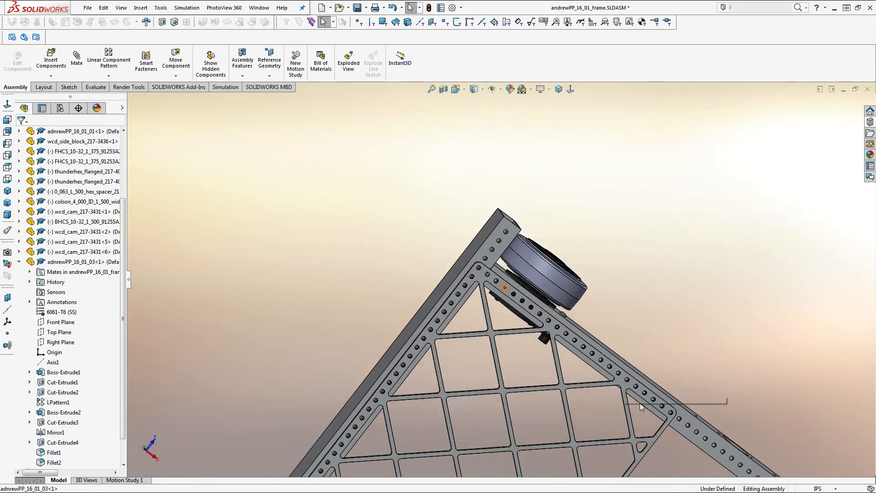
key(ctrl+7)
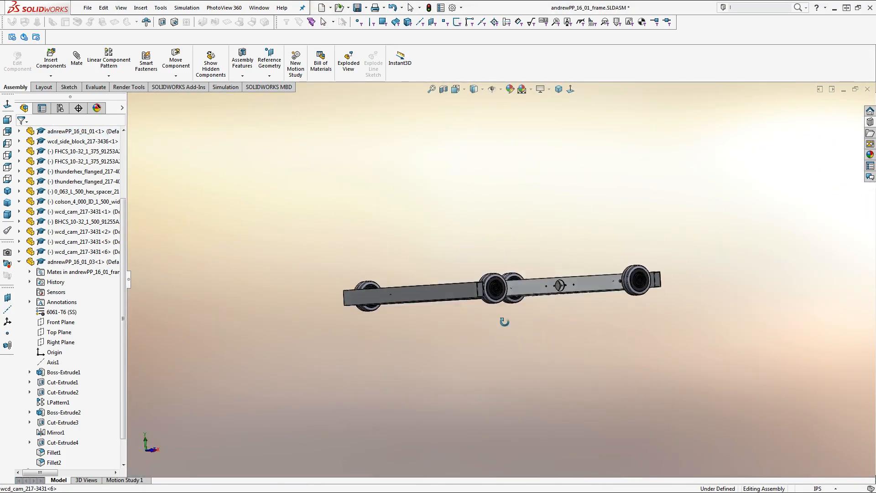
scroll(472, 256, down, 5)
scroll(465, 248, down, 3)
middle_drag(459, 245, 524, 256)
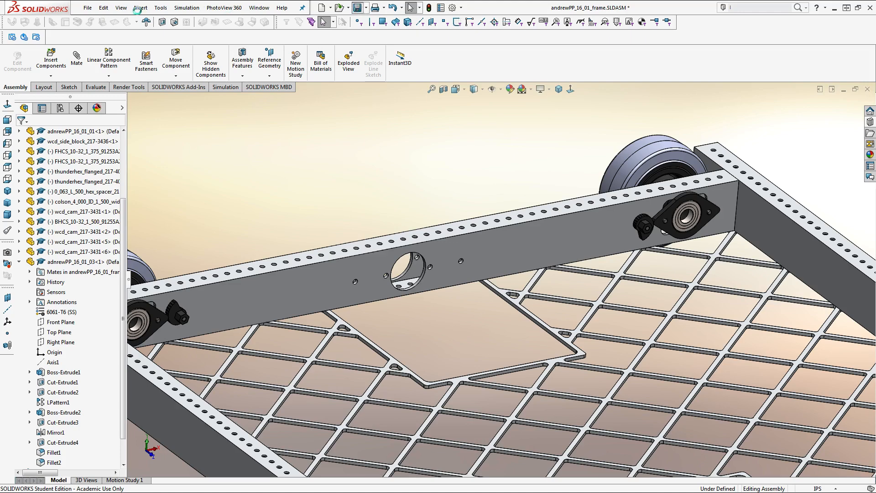
Close the andrewPP_16_01_frame, andrewPP_16_sketch_main and adnrewPP_16_01_03 documents so that only Assem3 stays open
click(258, 8)
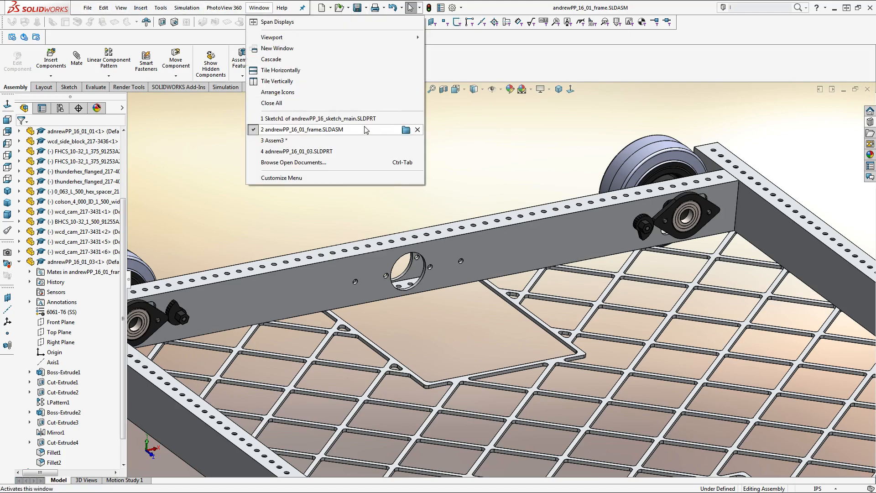
click(417, 130)
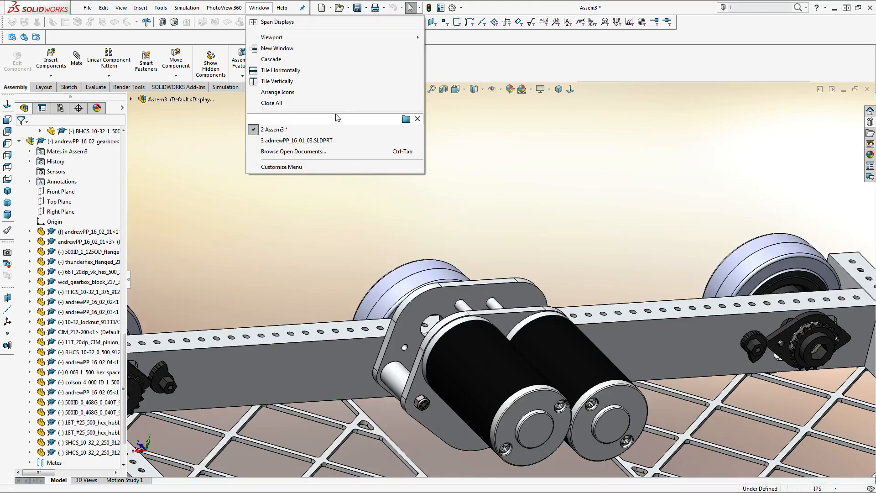
click(416, 119)
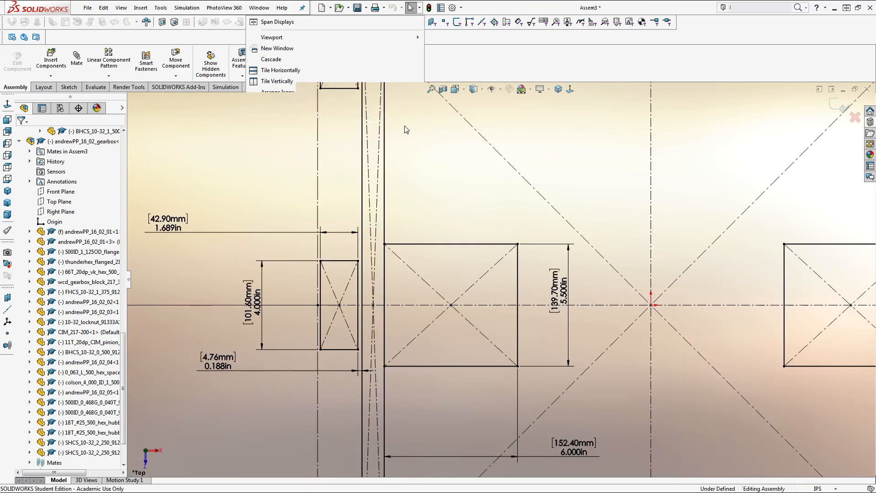
click(259, 8)
click(326, 119)
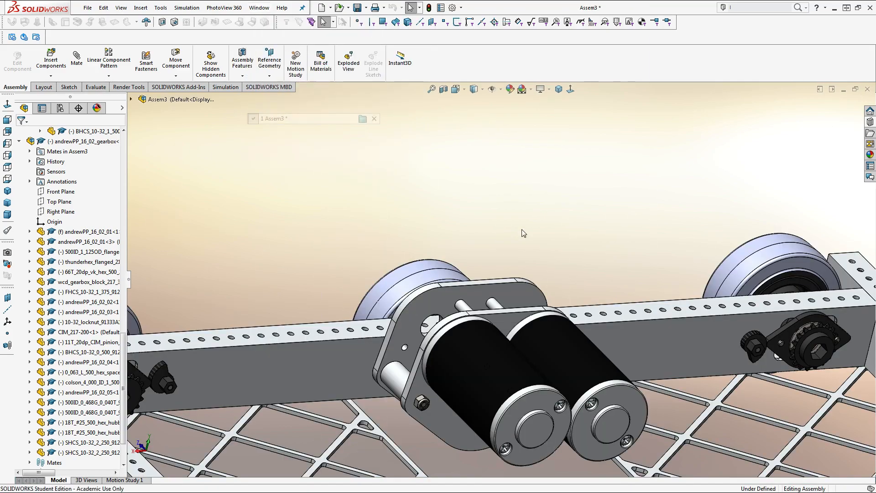
Examine how the gearboxes, motors and sprockets sit relative to the base plate cutouts in the drive assembly
scroll(500, 325, up, 4)
middle_drag(500, 325, 523, 299)
scroll(525, 331, up, 4)
scroll(522, 294, down, 7)
scroll(497, 284, up, 3)
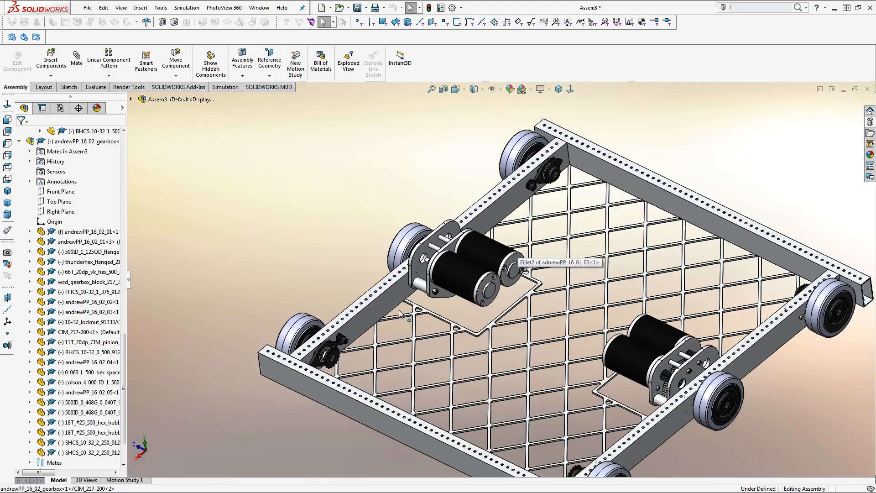
middle_drag(368, 313, 381, 294)
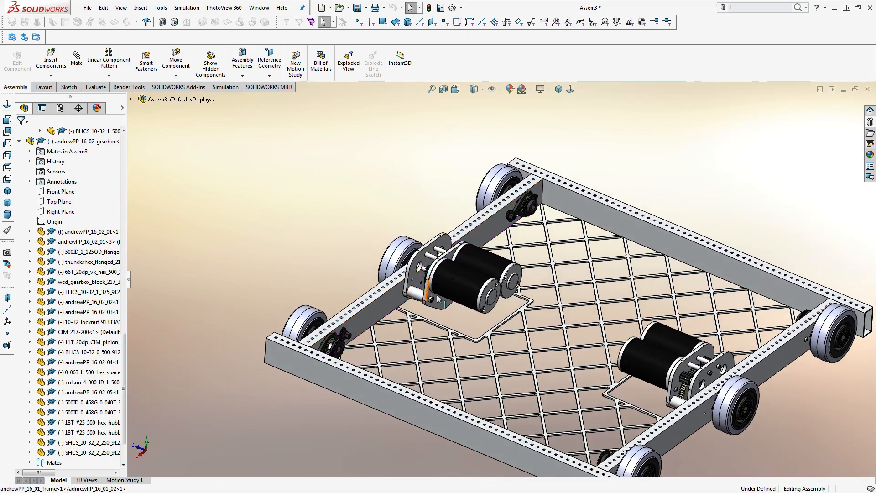
middle_drag(438, 298, 444, 267)
scroll(451, 261, down, 5)
scroll(371, 262, down, 2)
middle_drag(363, 253, 383, 249)
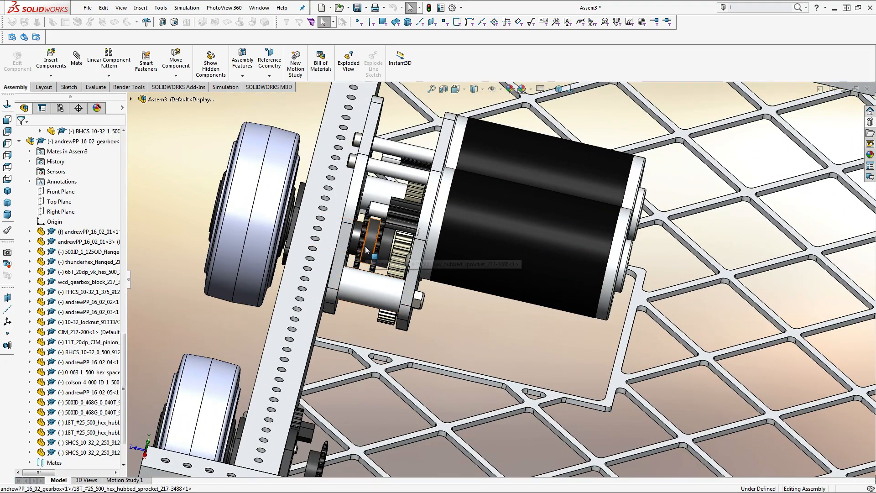
scroll(456, 260, up, 3)
middle_drag(471, 170, 432, 181)
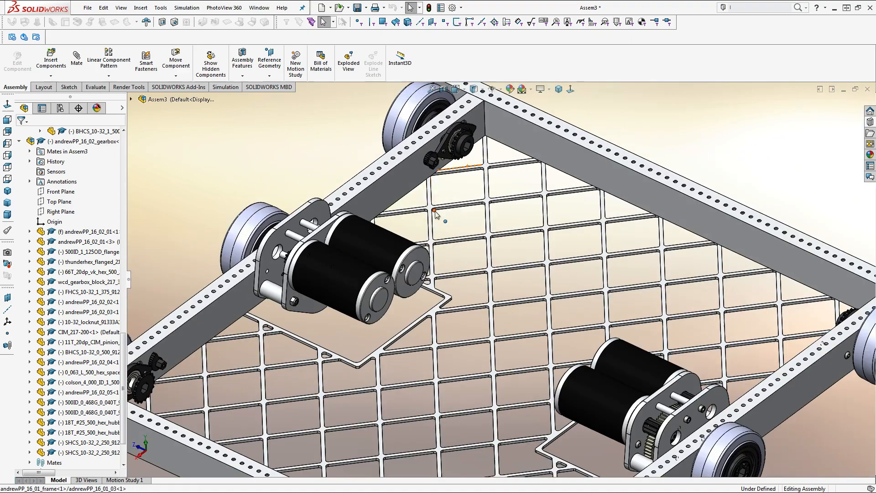
scroll(506, 283, up, 3)
scroll(543, 356, down, 3)
middle_drag(433, 245, 452, 268)
mouse_move(508, 491)
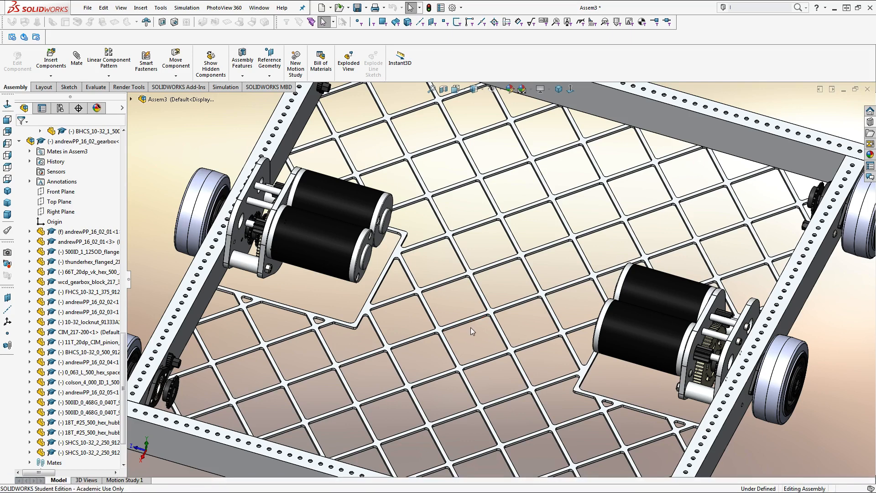
Review the complete drive assembly with all wheels, both gearboxes and the latticed base plate in one view
scroll(466, 335, up, 4)
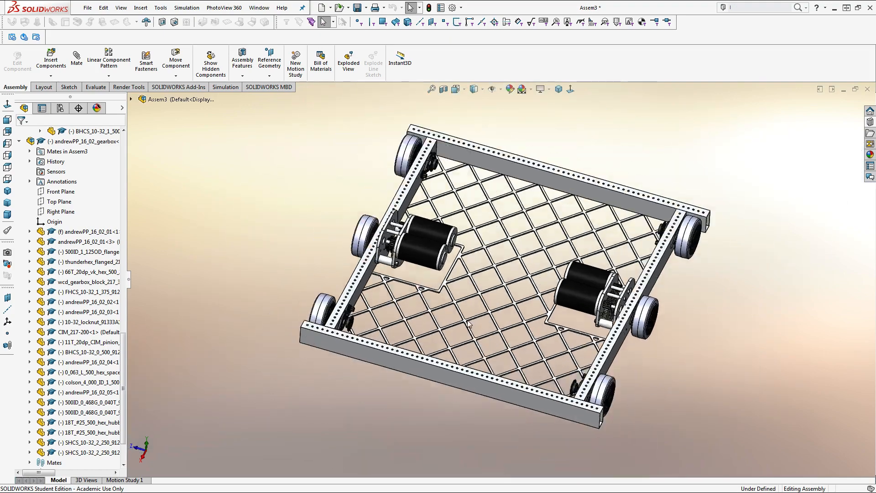
scroll(467, 335, down, 2)
middle_drag(466, 335, 427, 326)
scroll(775, 305, up, 2)
scroll(776, 306, down, 2)
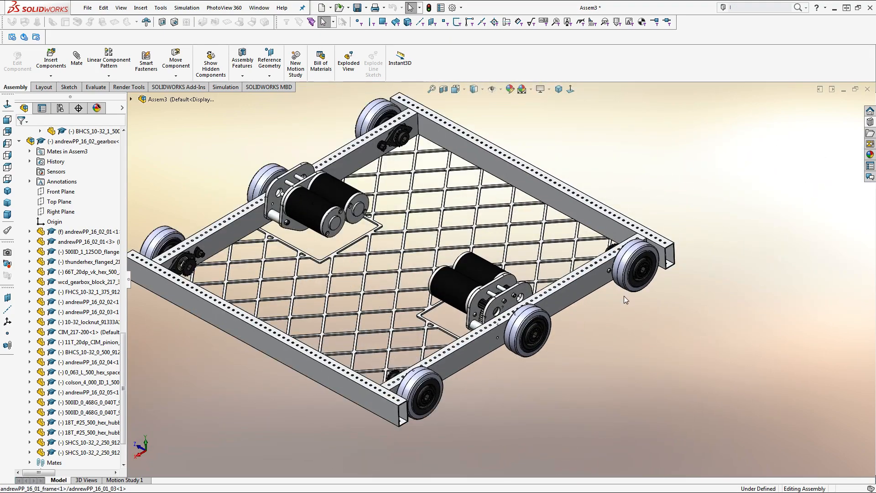
mouse_move(442, 258)
middle_down()
mouse_move(439, 222)
mouse_move(438, 265)
middle_up()
scroll(437, 264, up, 4)
scroll(363, 255, down, 2)
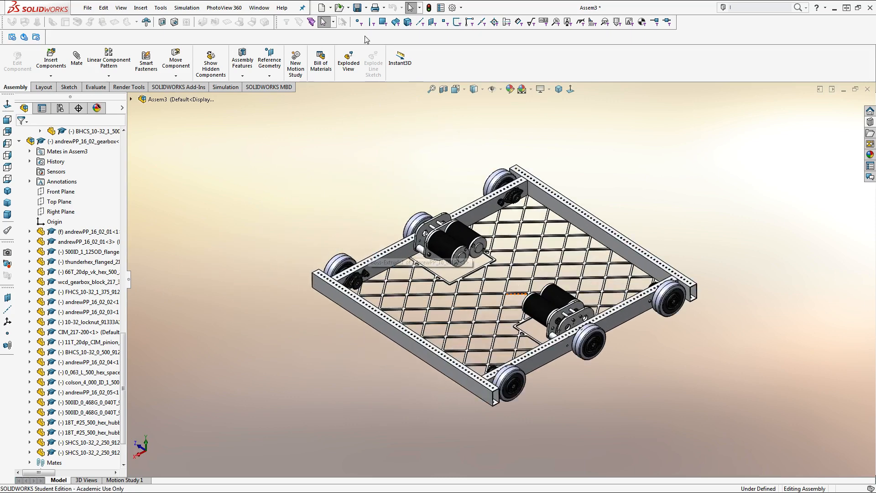
Save the top-level assembly as andrewPP_16_test_wcd in the andrewPP_16_test_wcd folder
click(357, 8)
key(alt+Up)
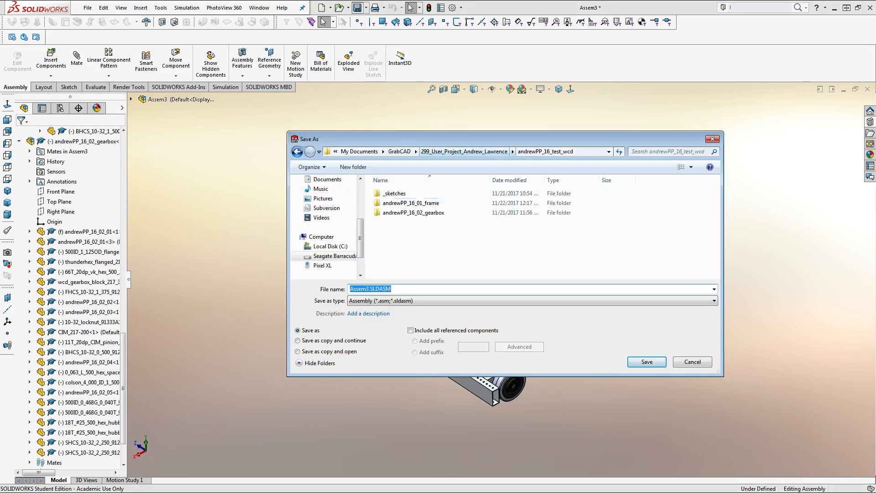
text(andrewPP_16)
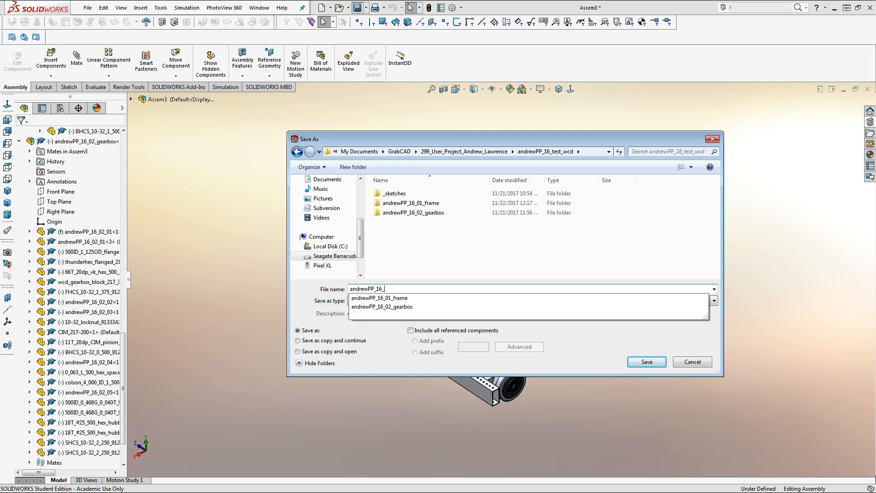
text(_test_wcd)
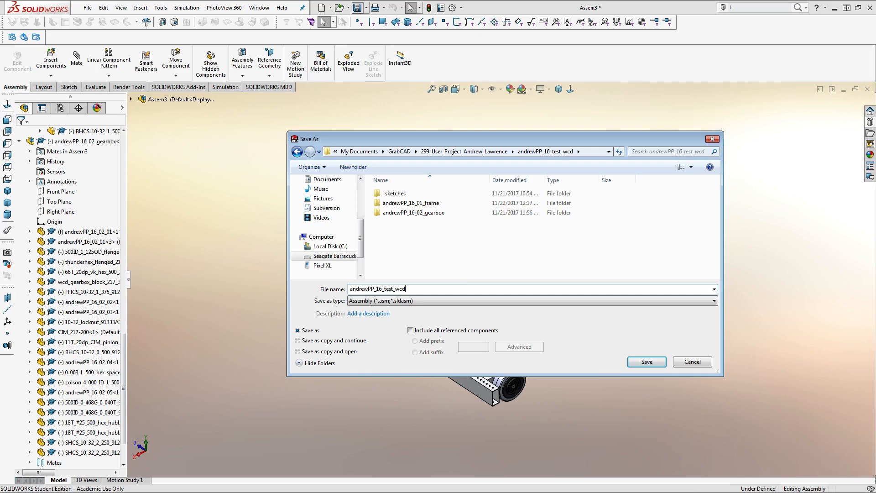
key(Return)
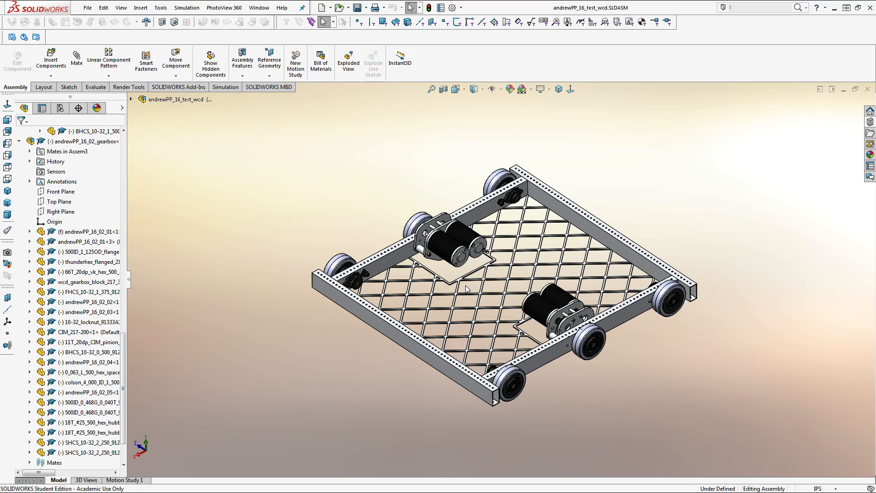
mouse_move(294, 490)
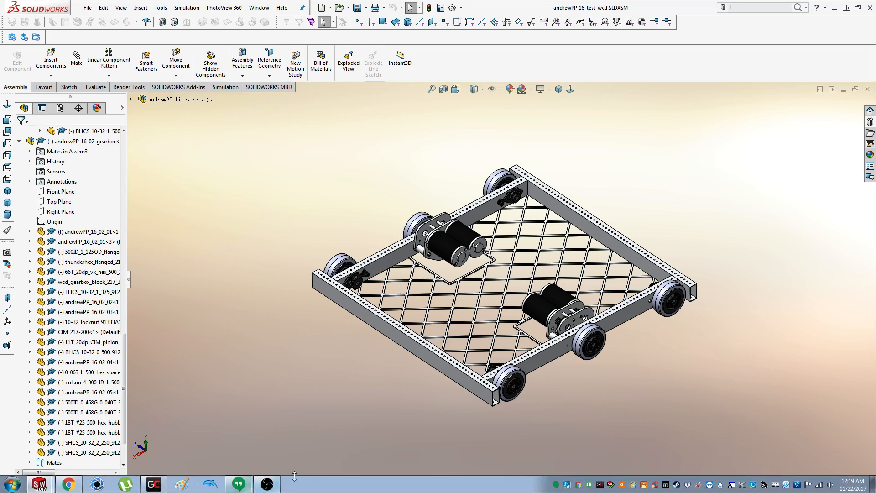
click(268, 485)
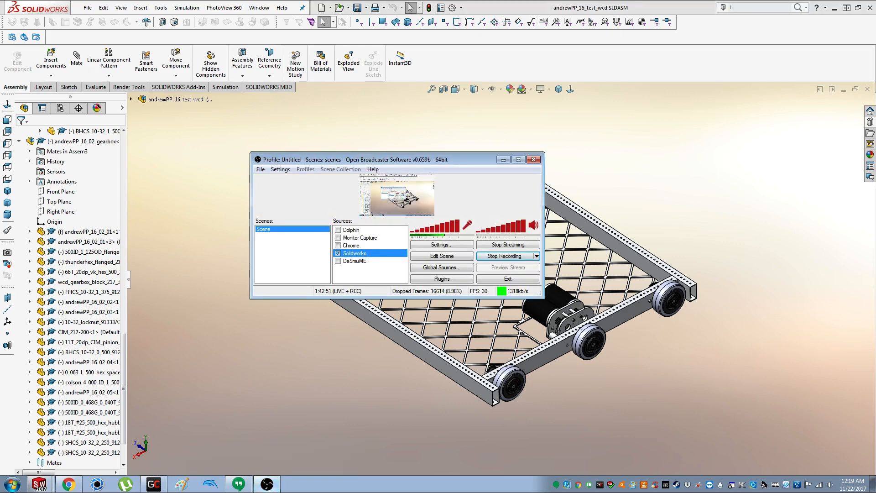